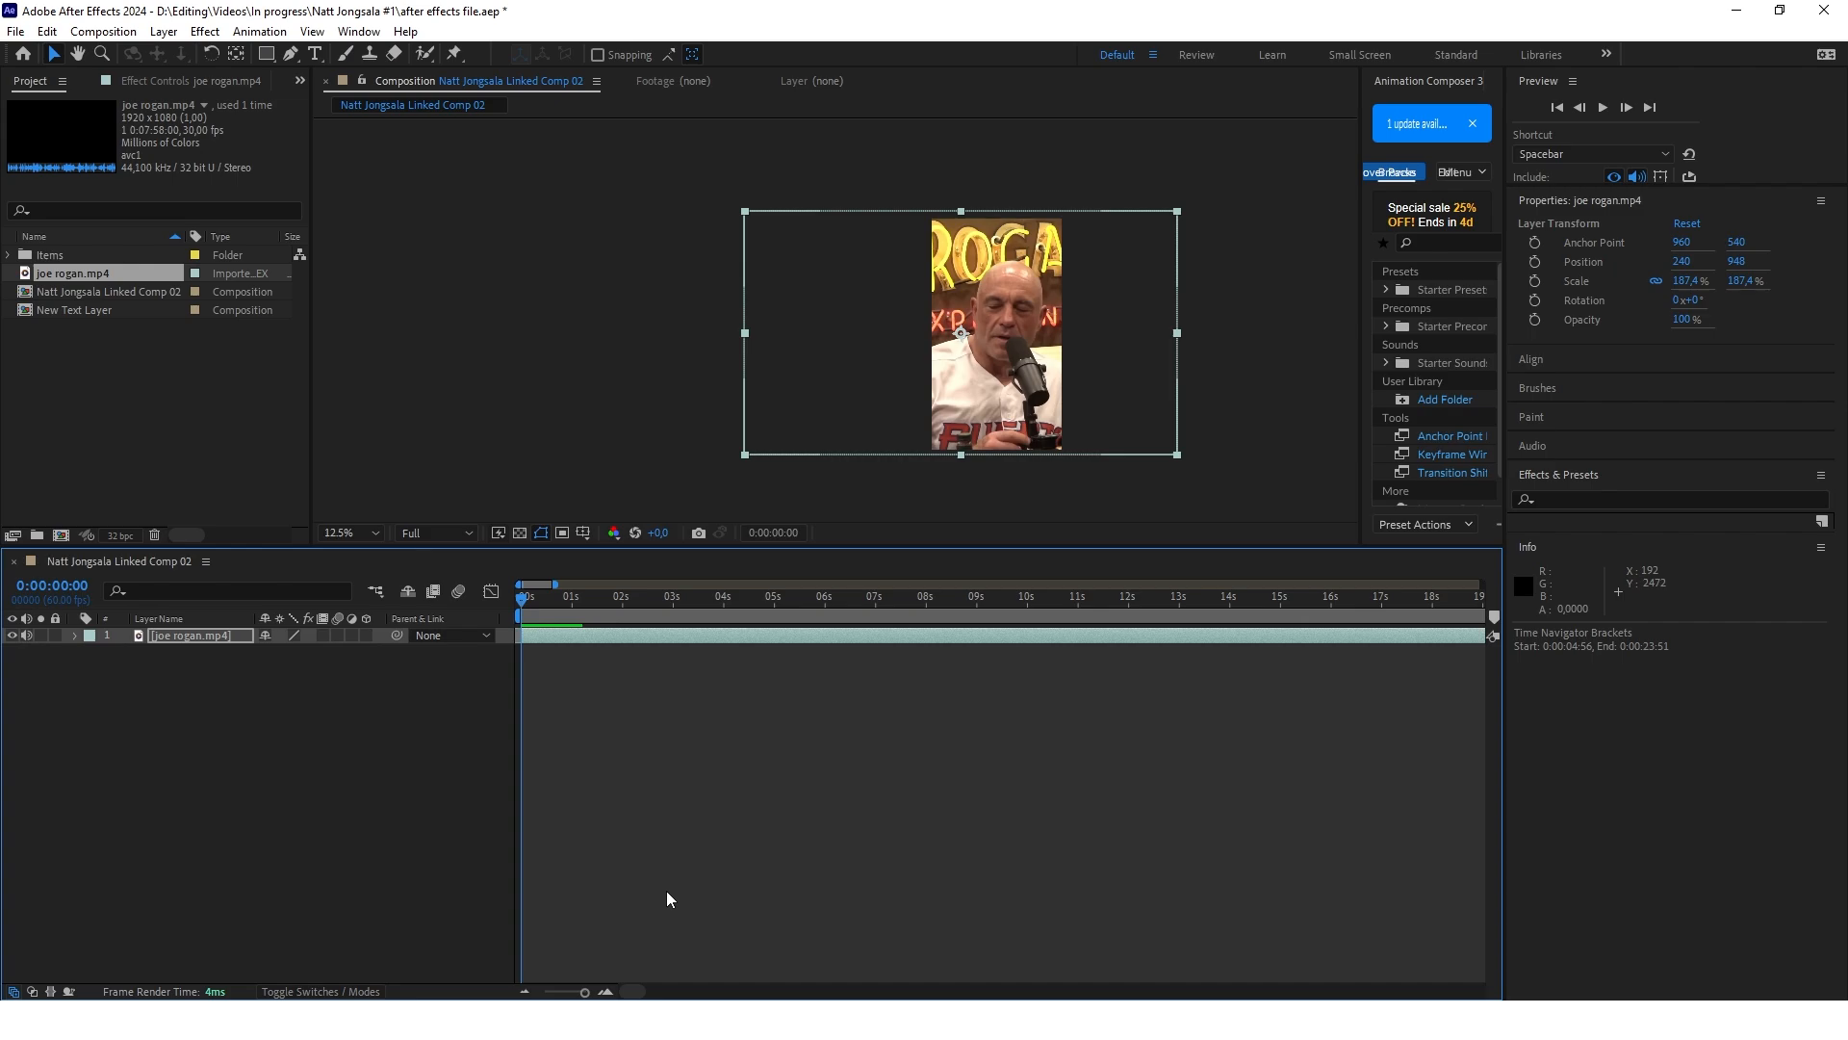
Move the playhead to 0:00:02:57 and hide the city.png and monk.png layers
scroll(667, 892, "up", 1)
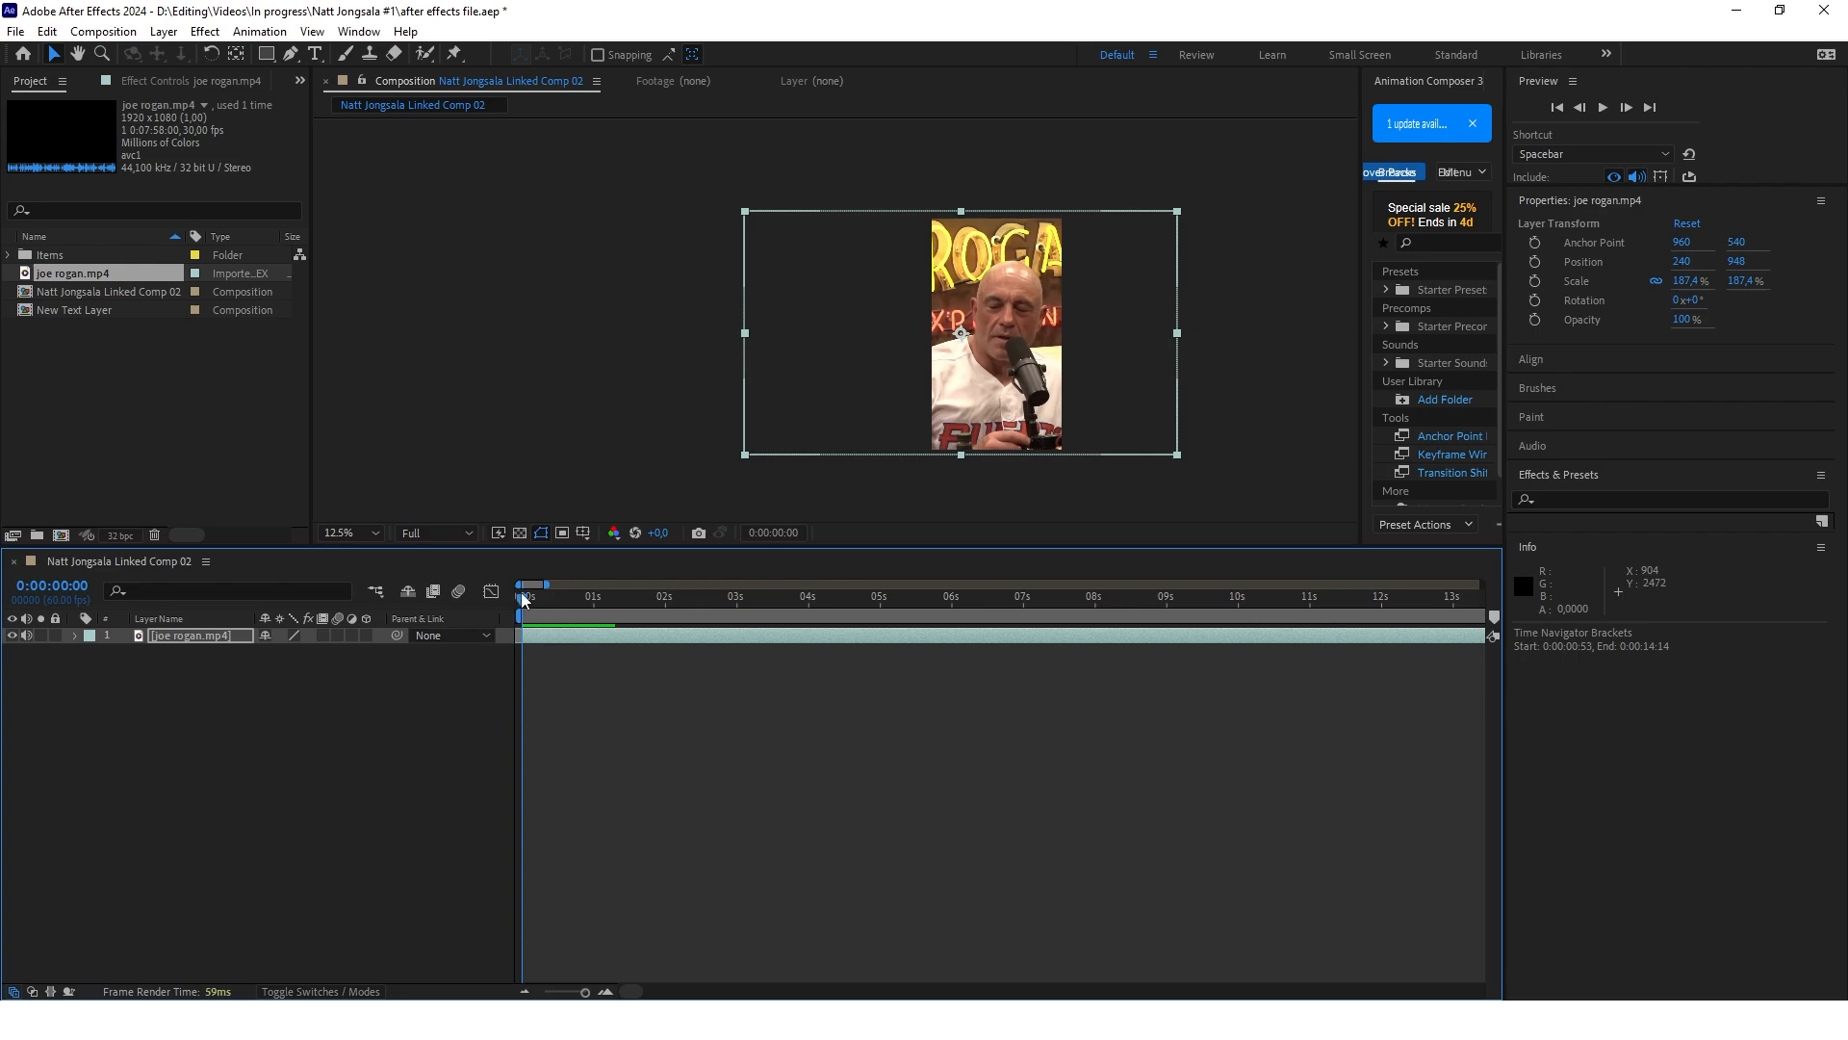
left_click_drag(525, 600, 737, 606)
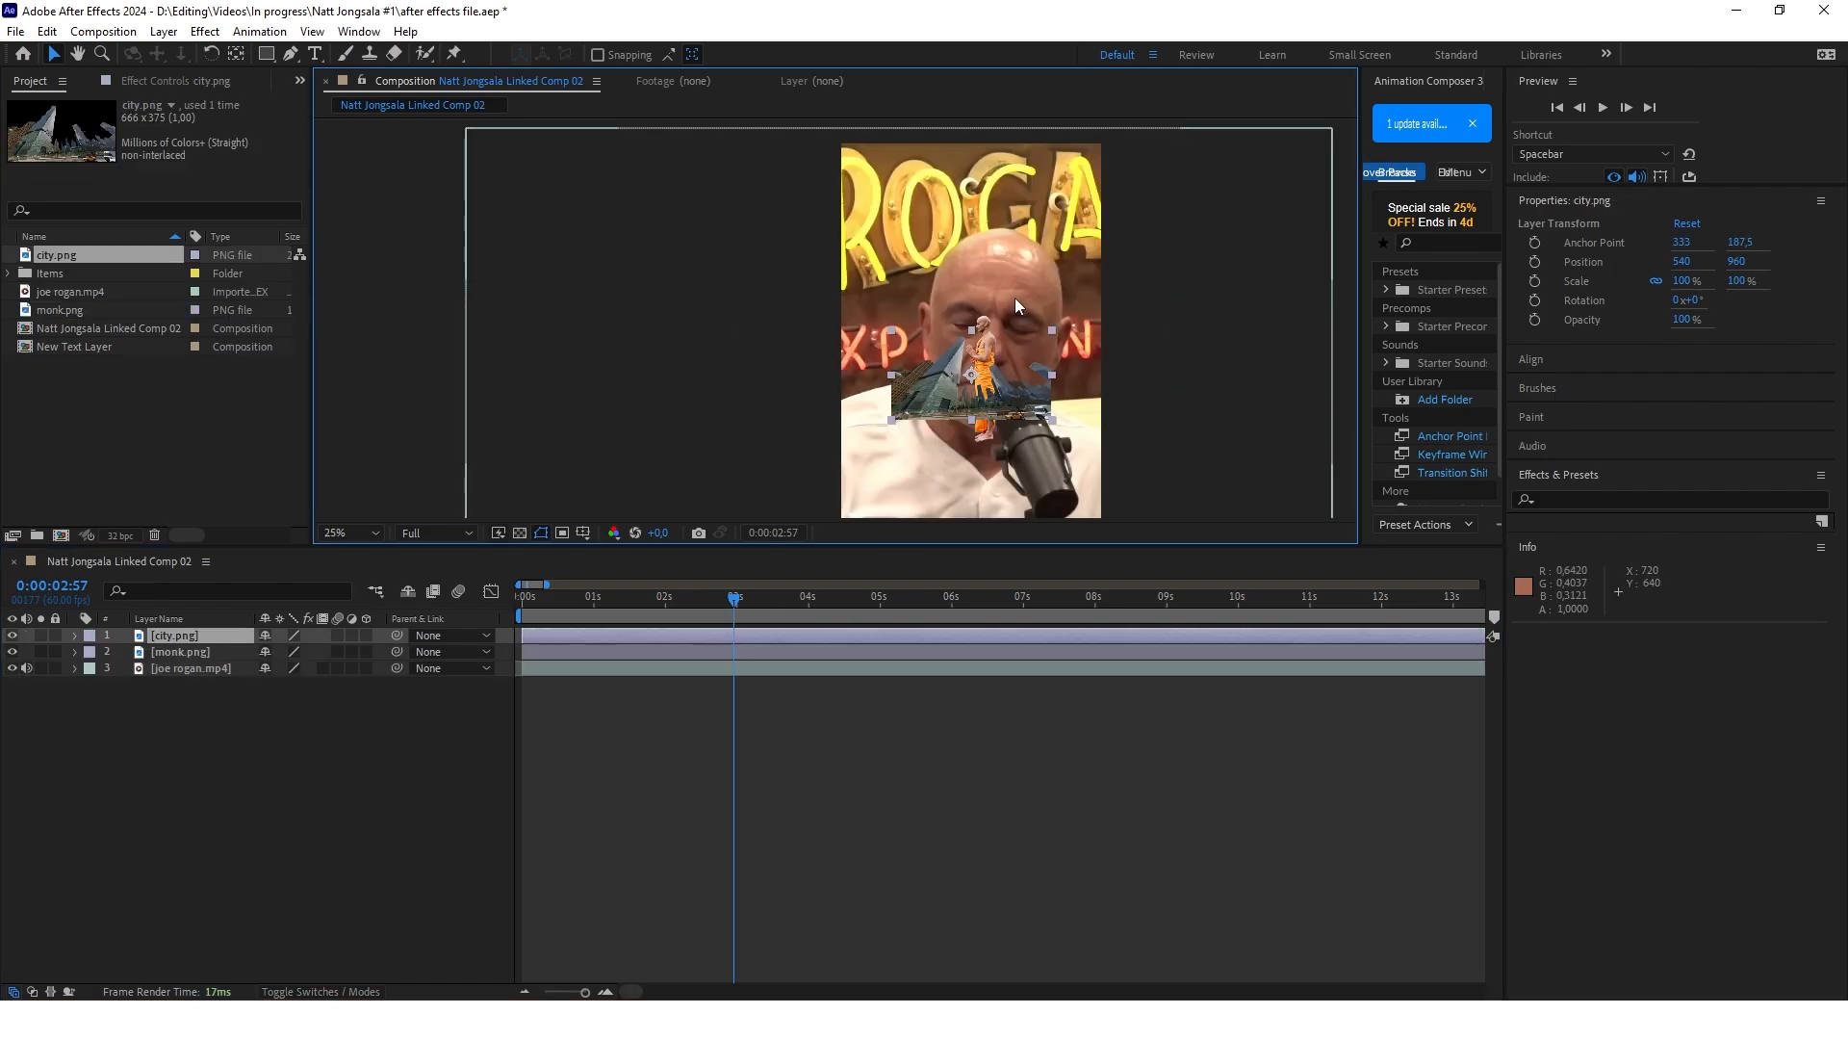
scroll(1009, 300, "down", 1)
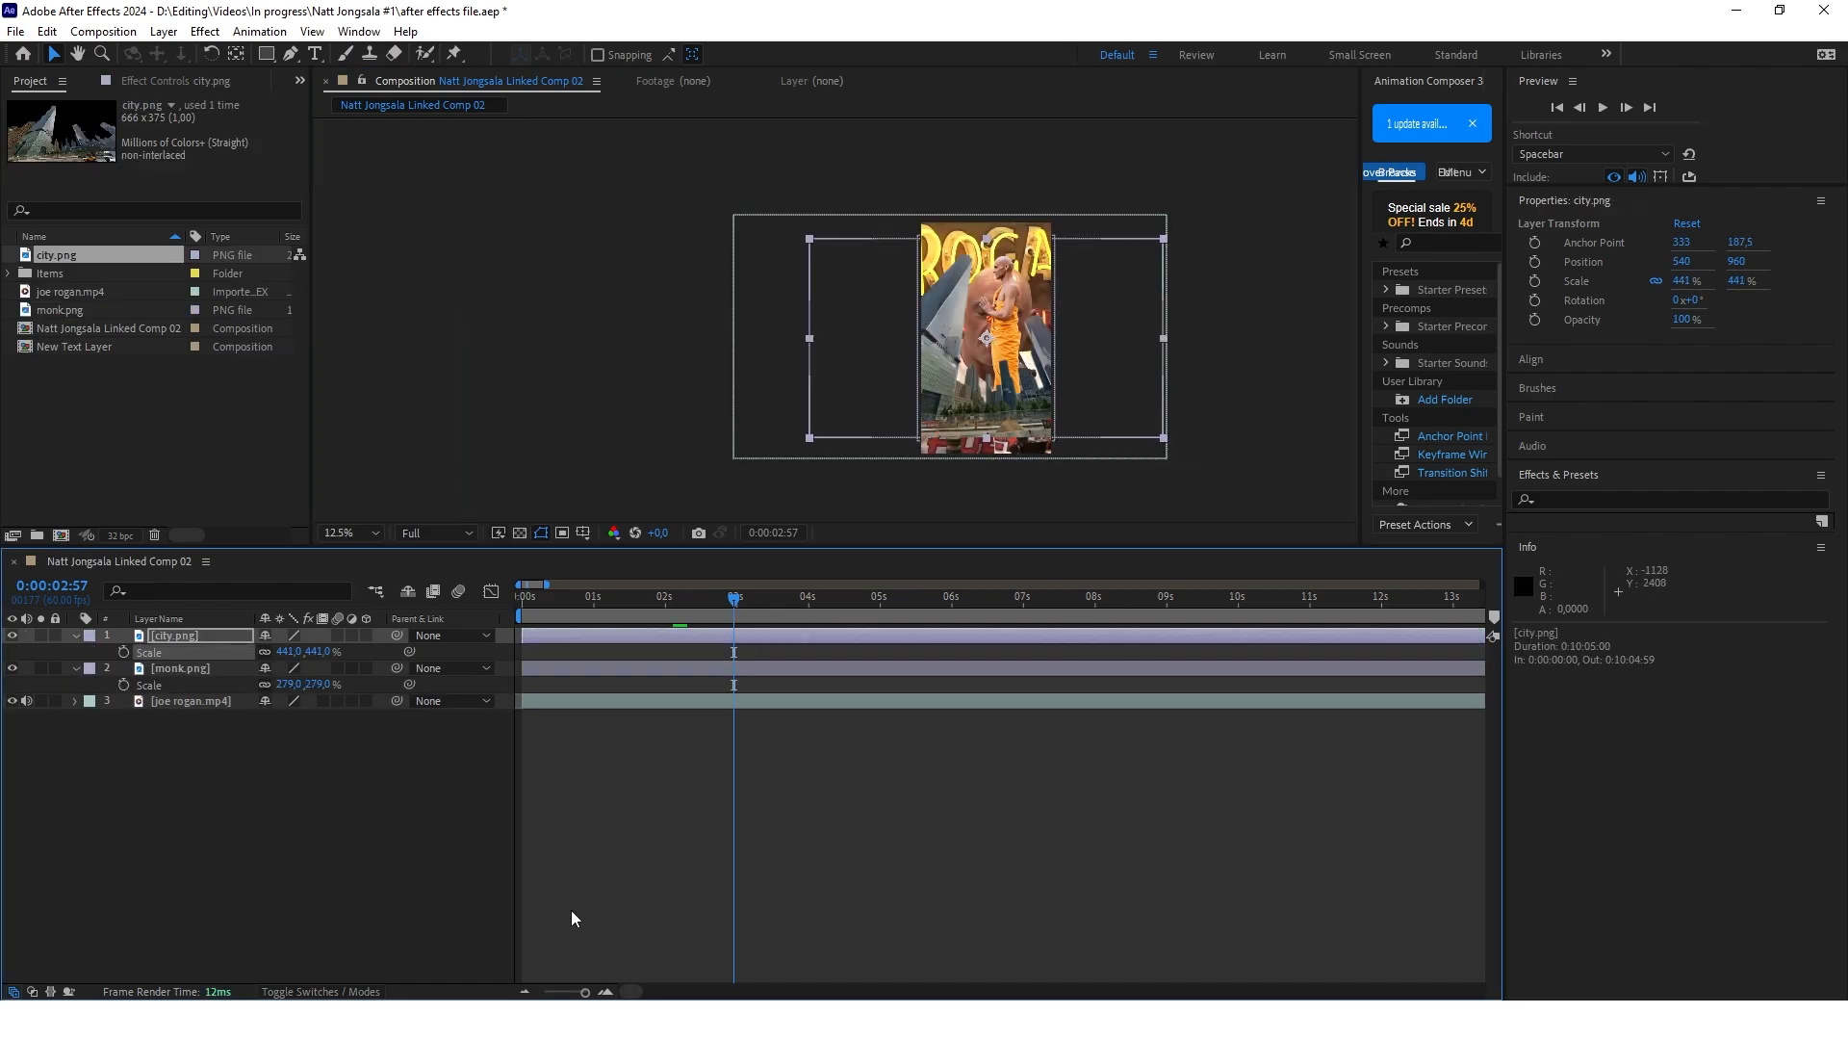
left_click(11, 636)
left_click(14, 668)
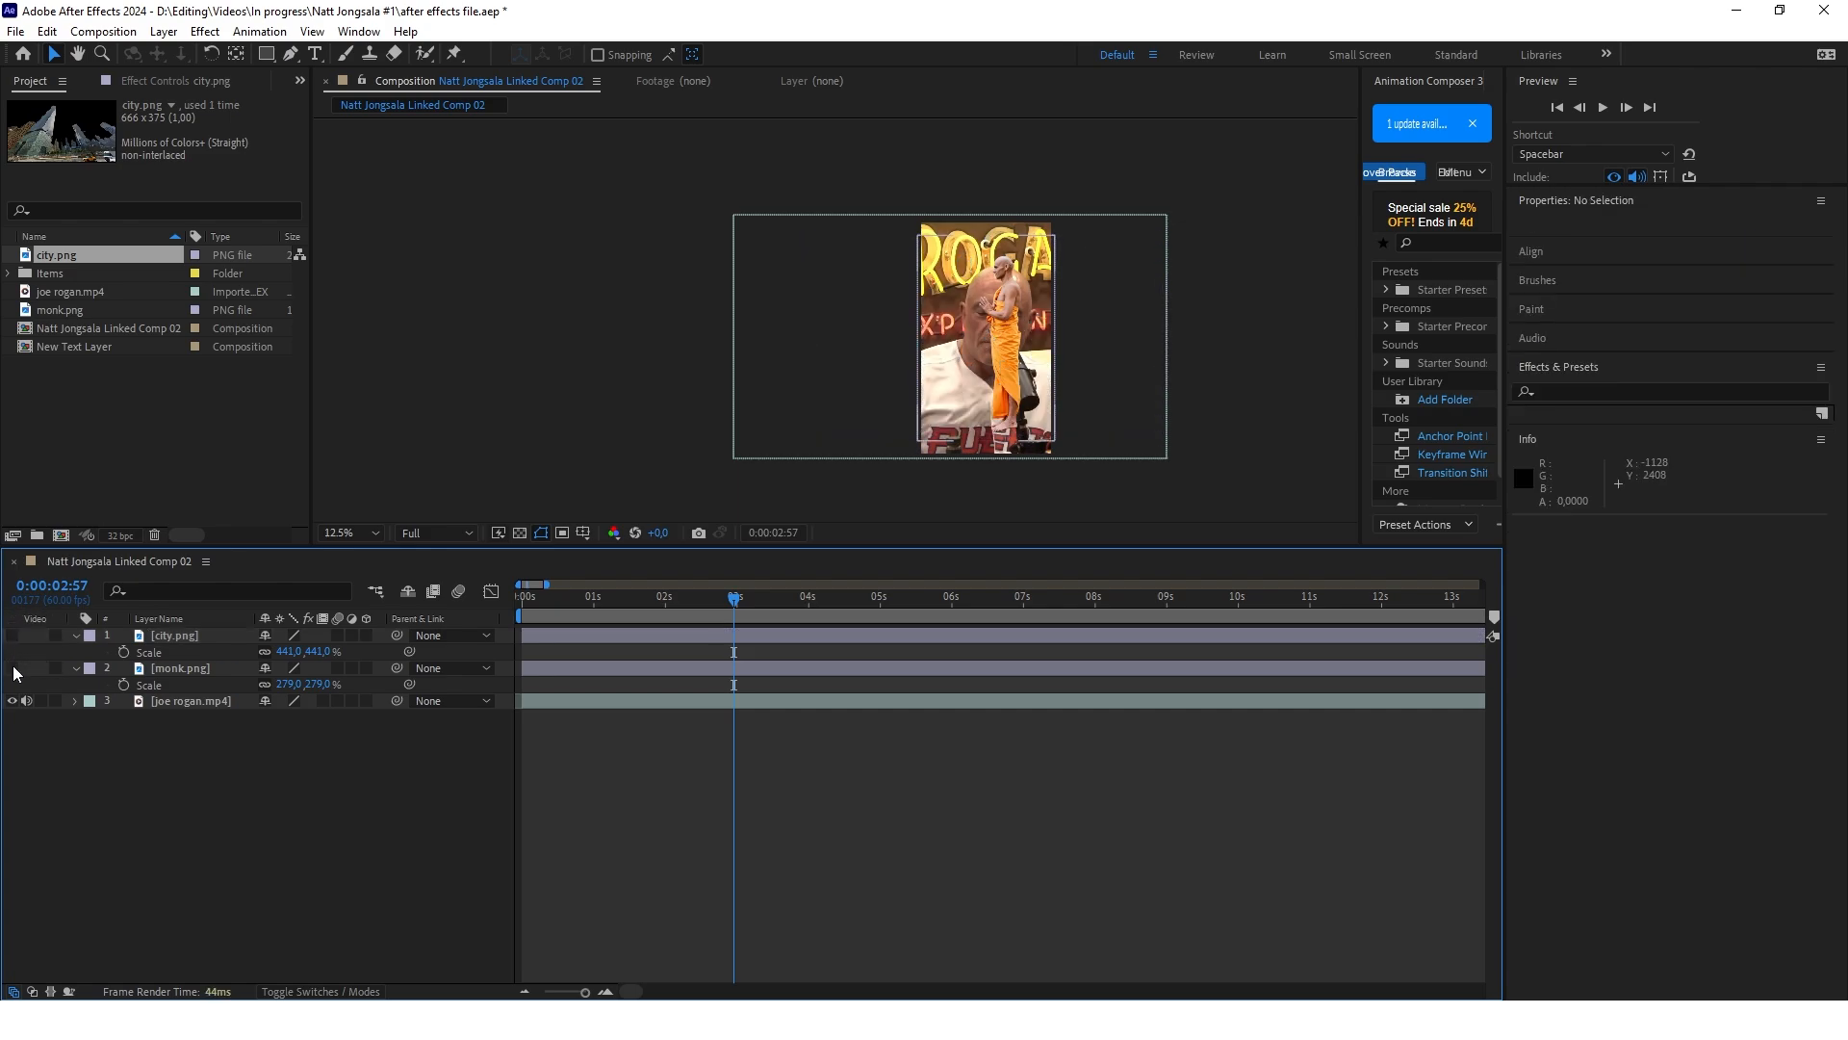
Create a comp-sized solid layer in light gray BBBBBB
right_click(257, 780)
left_click(539, 595)
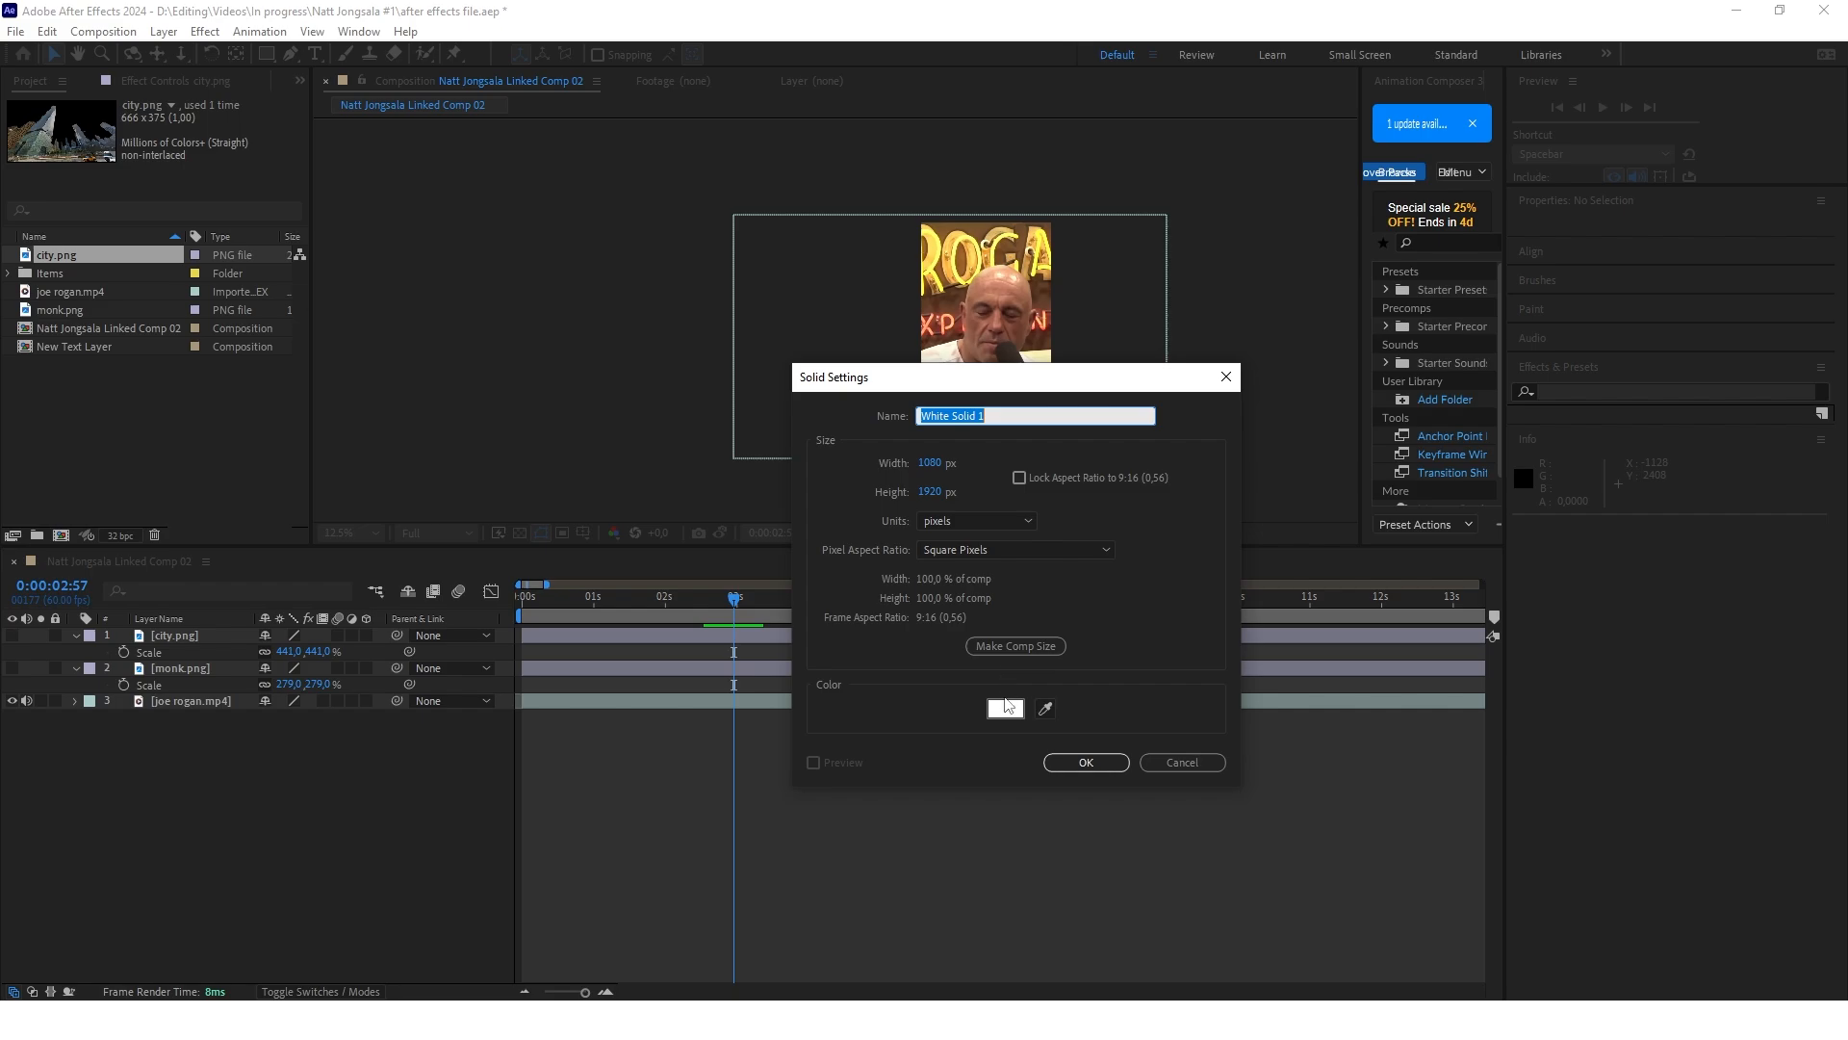
left_click(1005, 708)
left_click(738, 670)
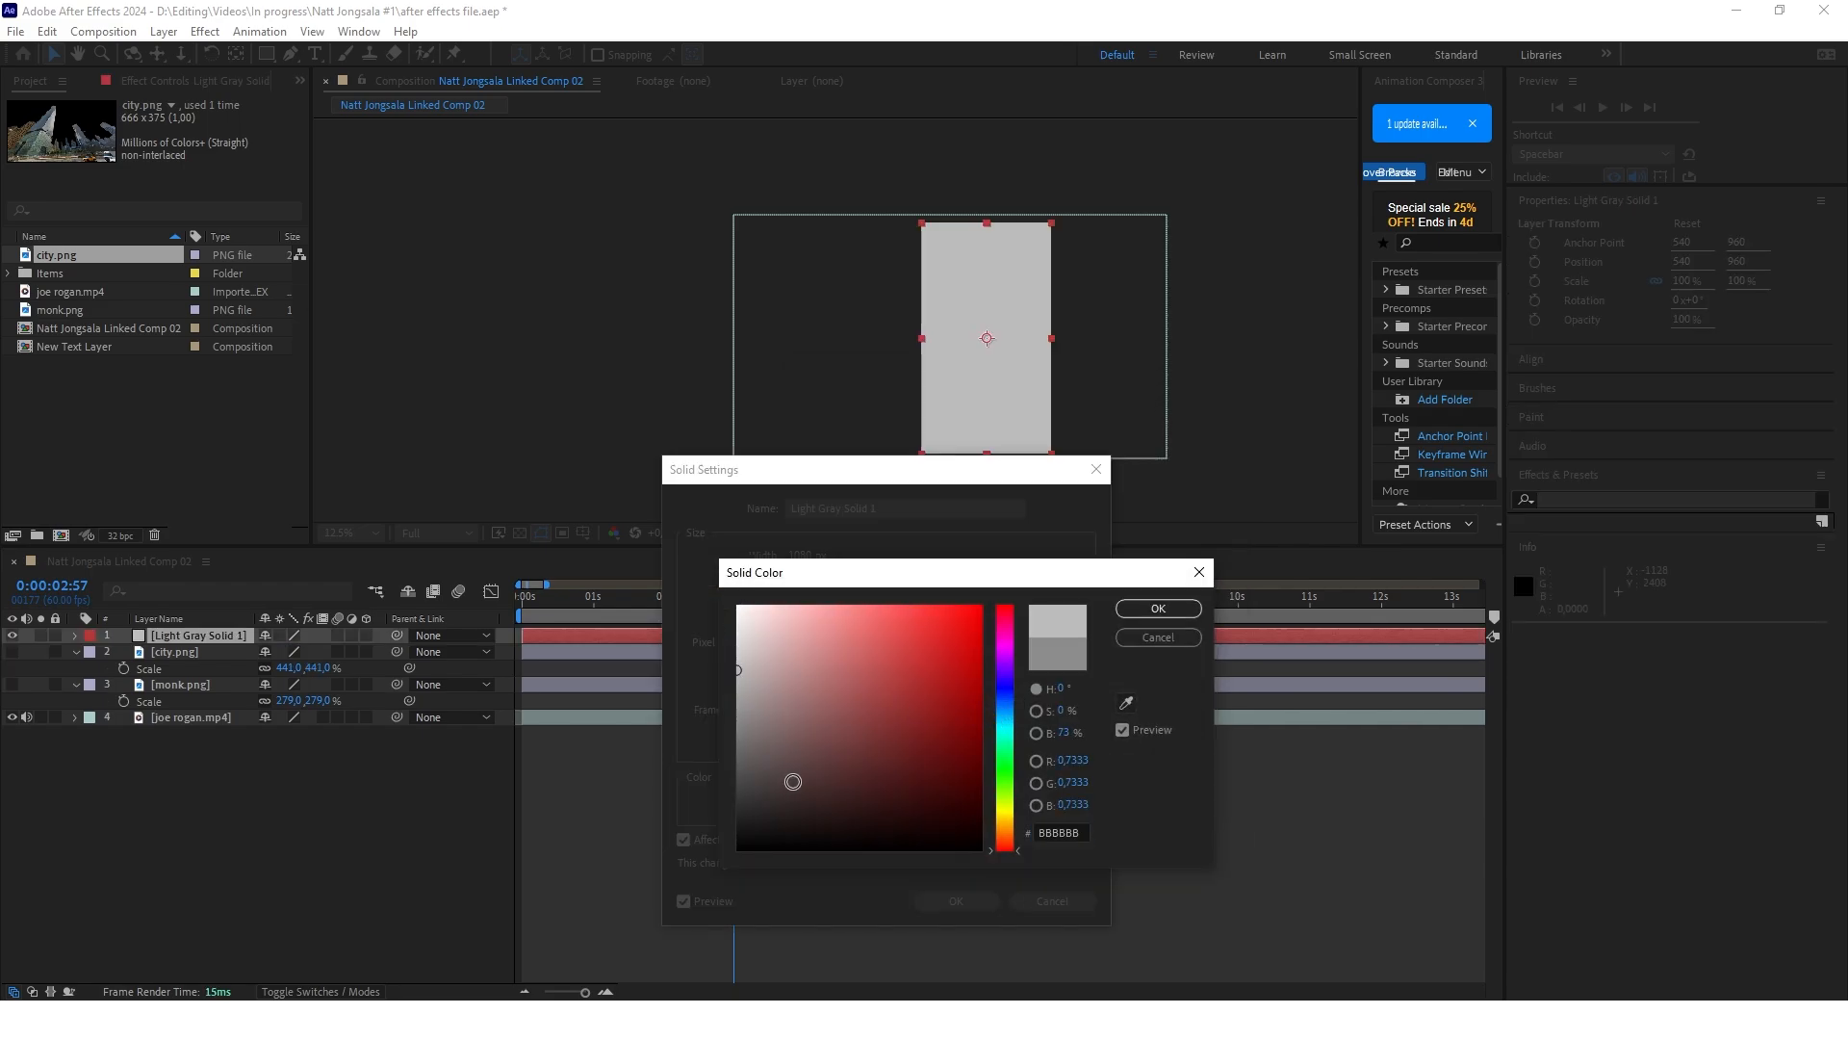
key("Return")
key("Return")
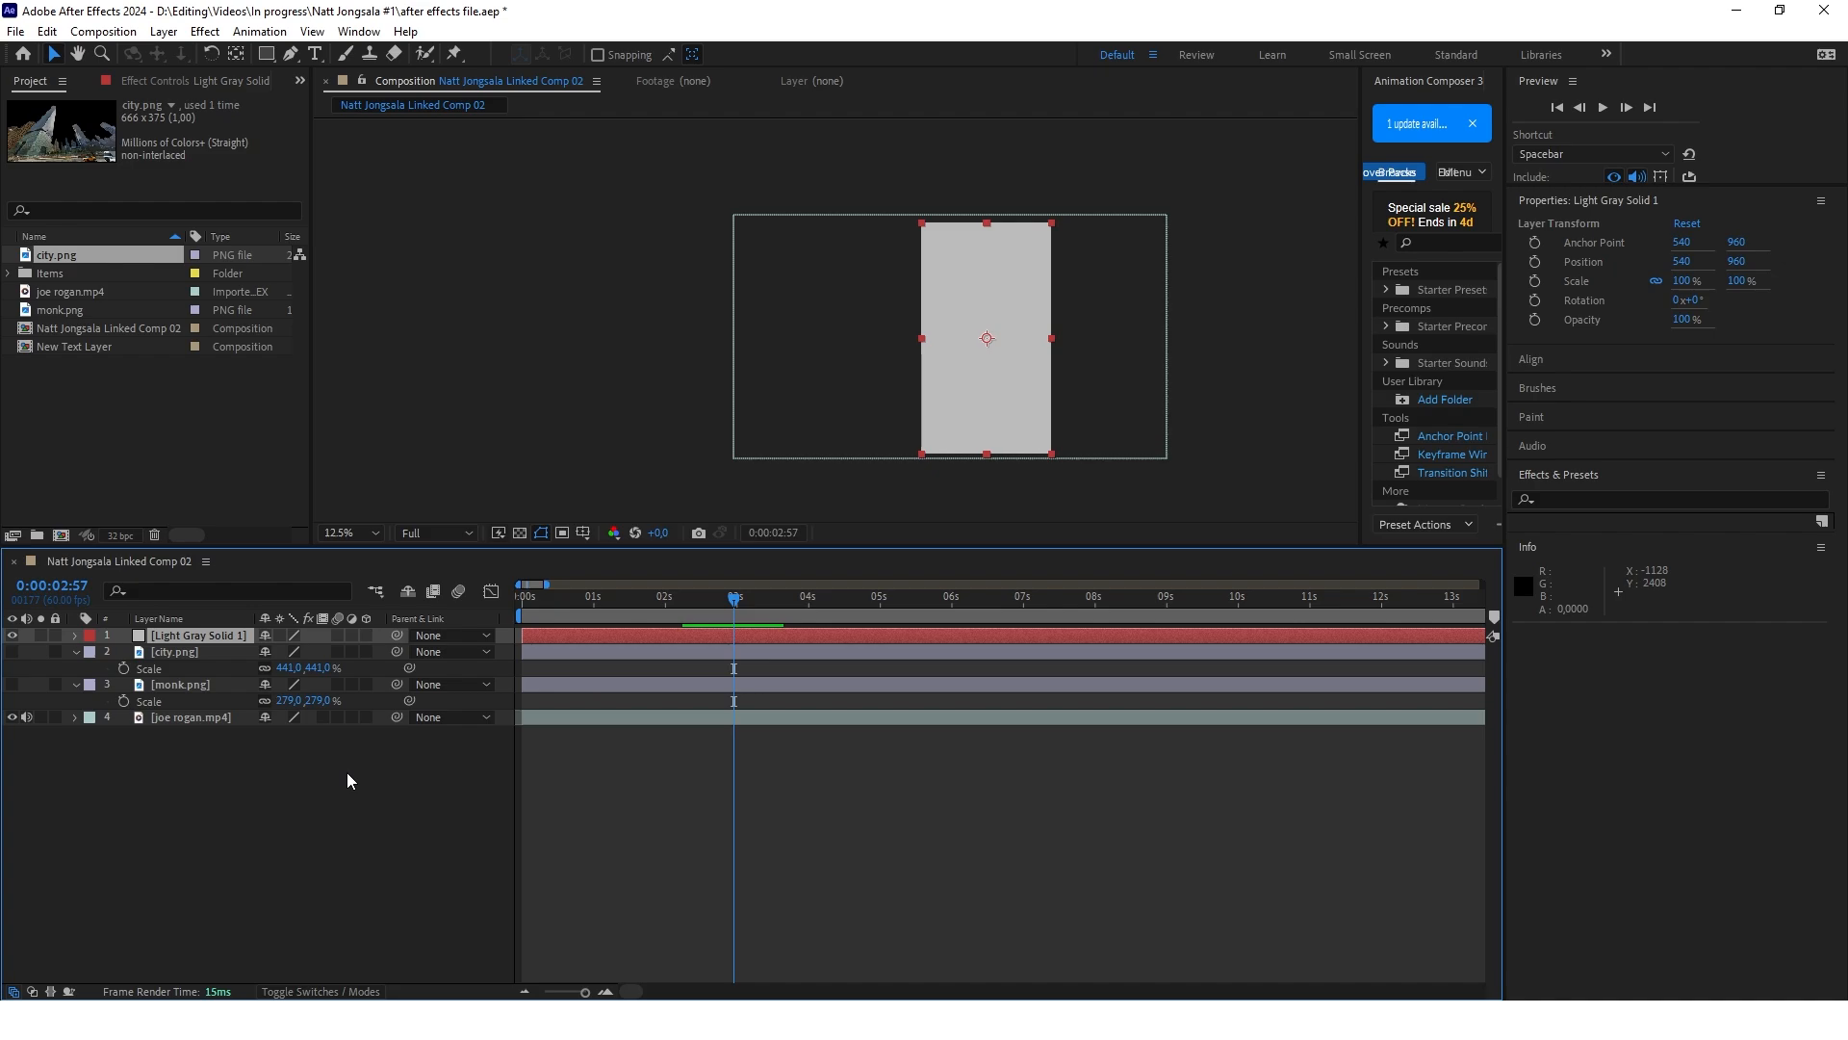
Create a second light gray solid above the first and apply the Grid effect to it
right_click(347, 778)
mouse_move(385, 532)
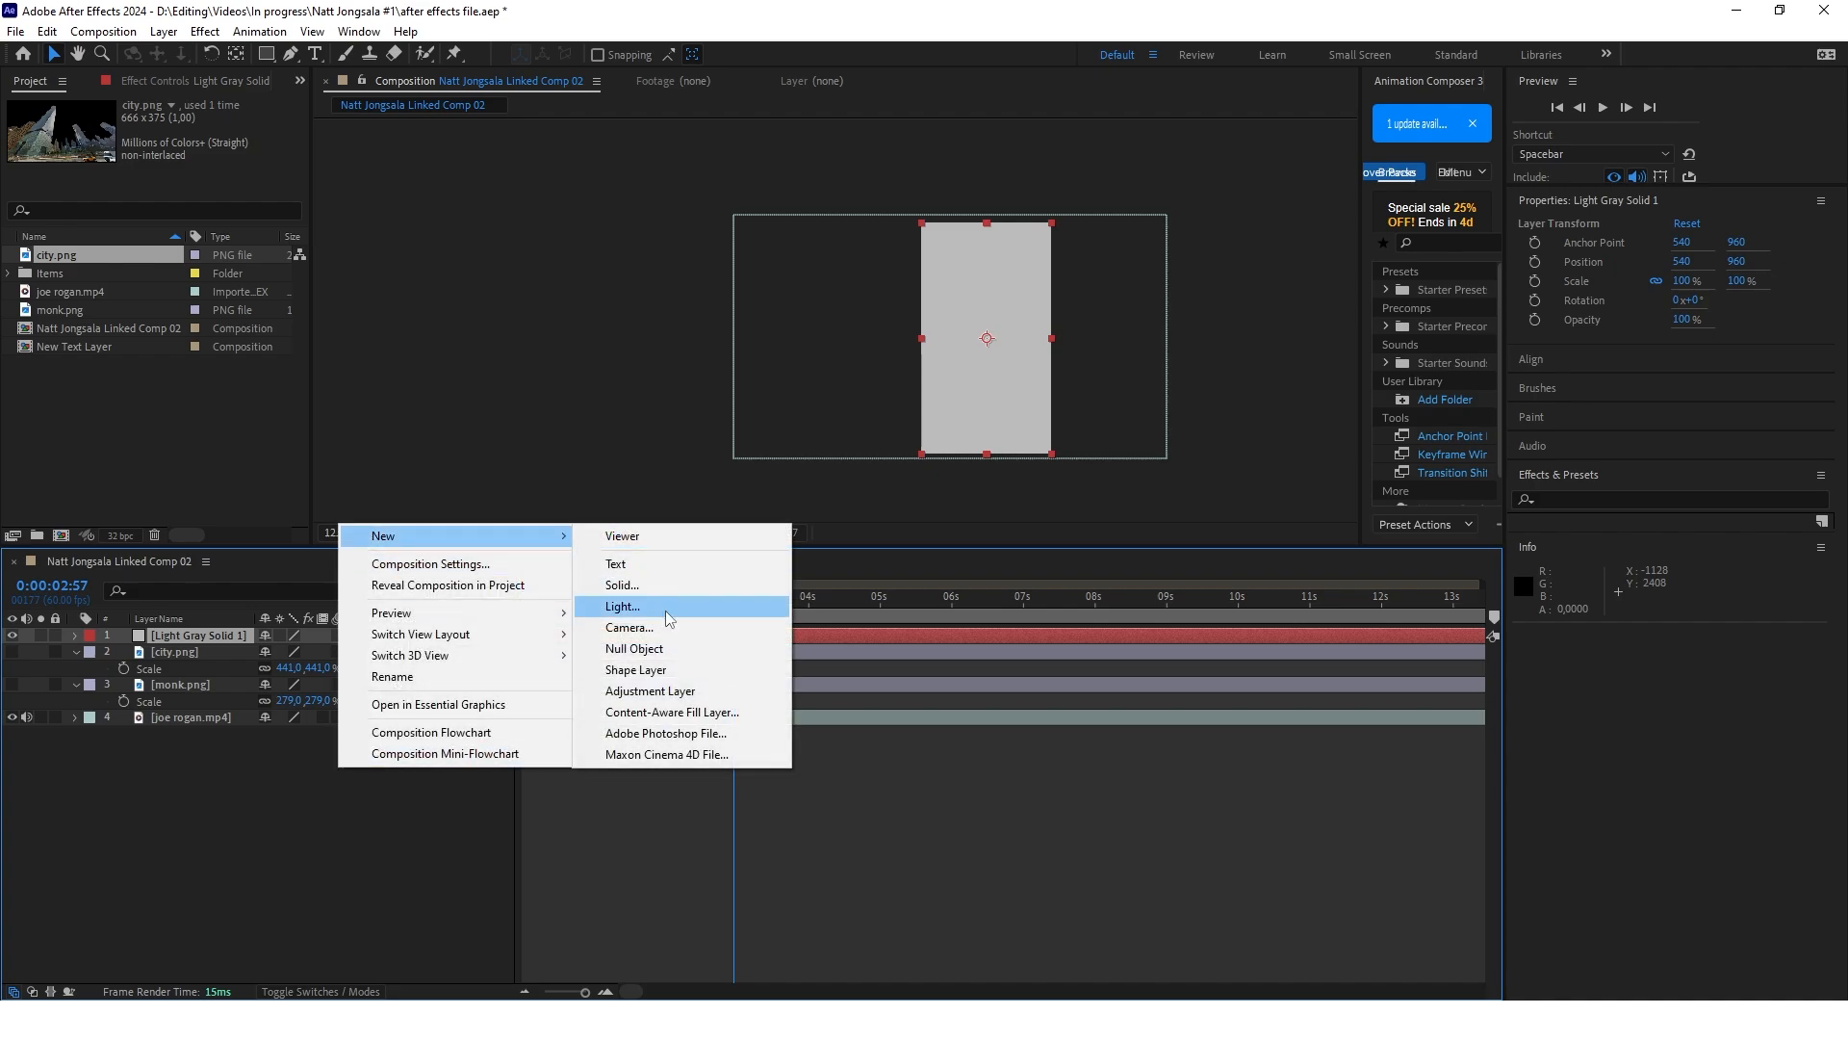
left_click(784, 612)
left_click(1548, 499)
type("grid")
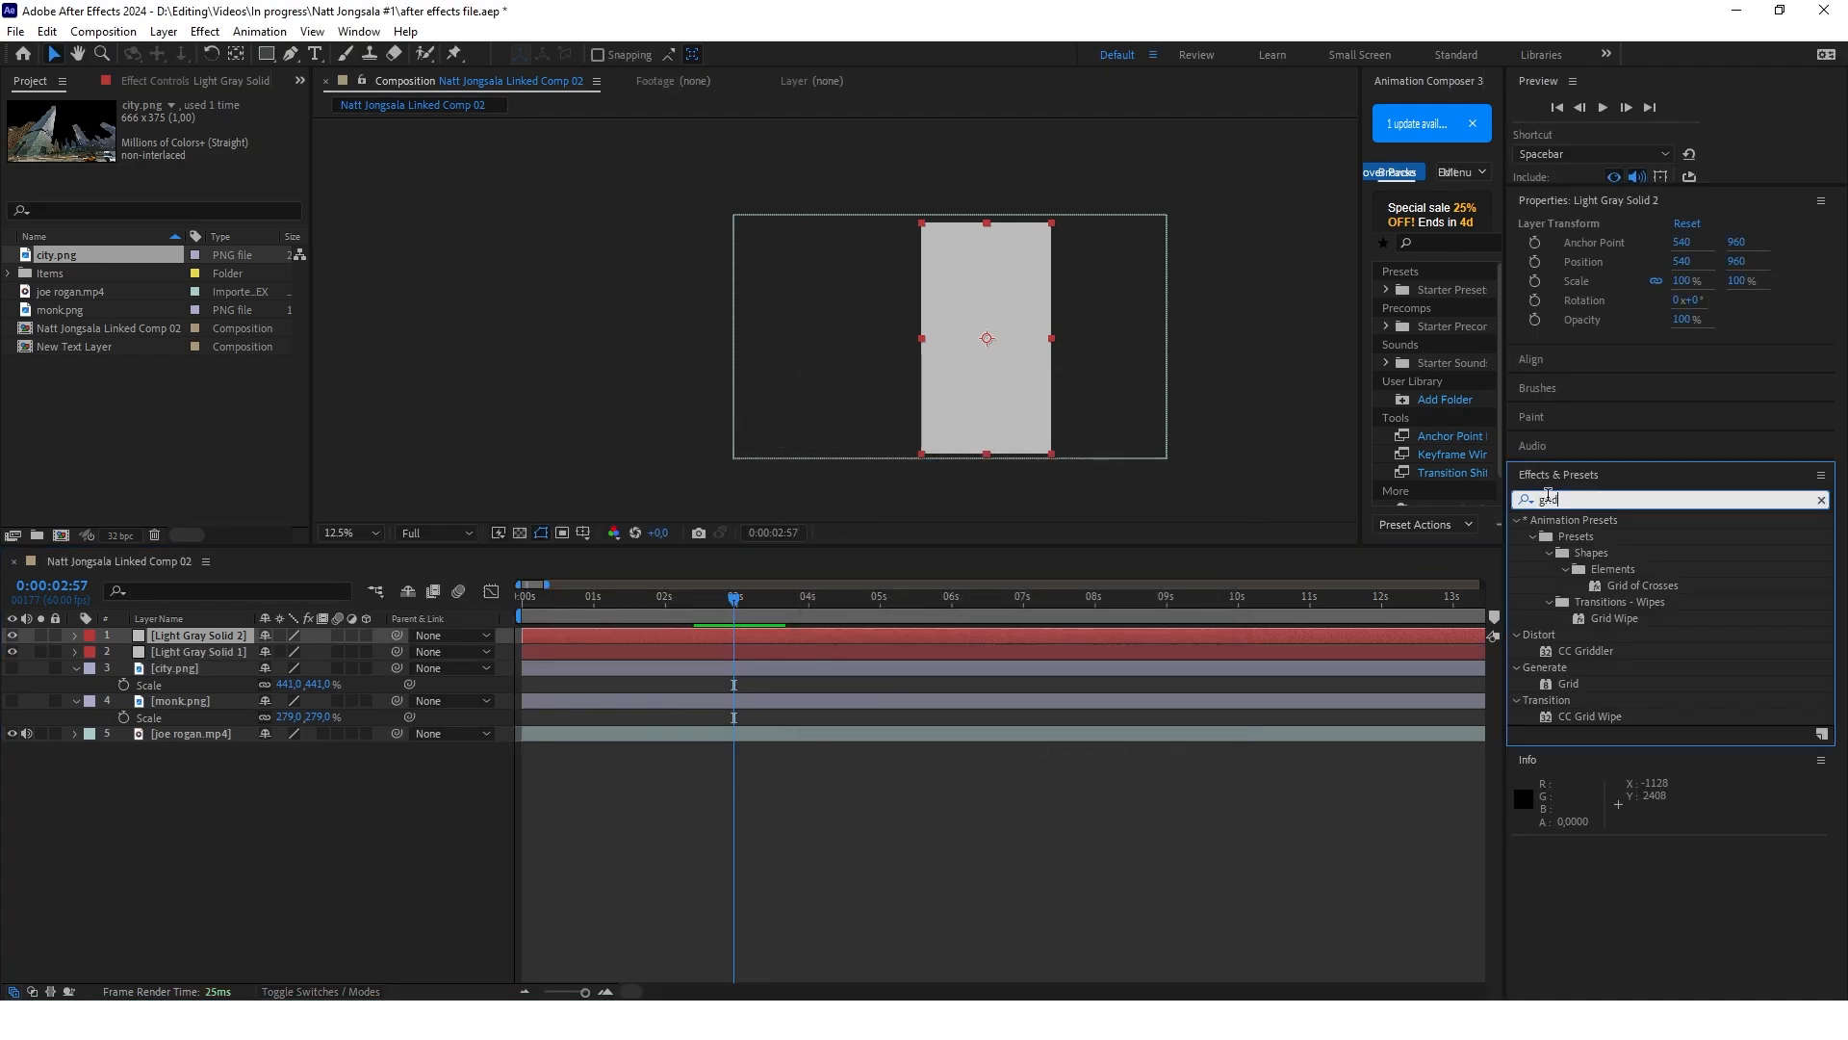
double_click(1568, 684)
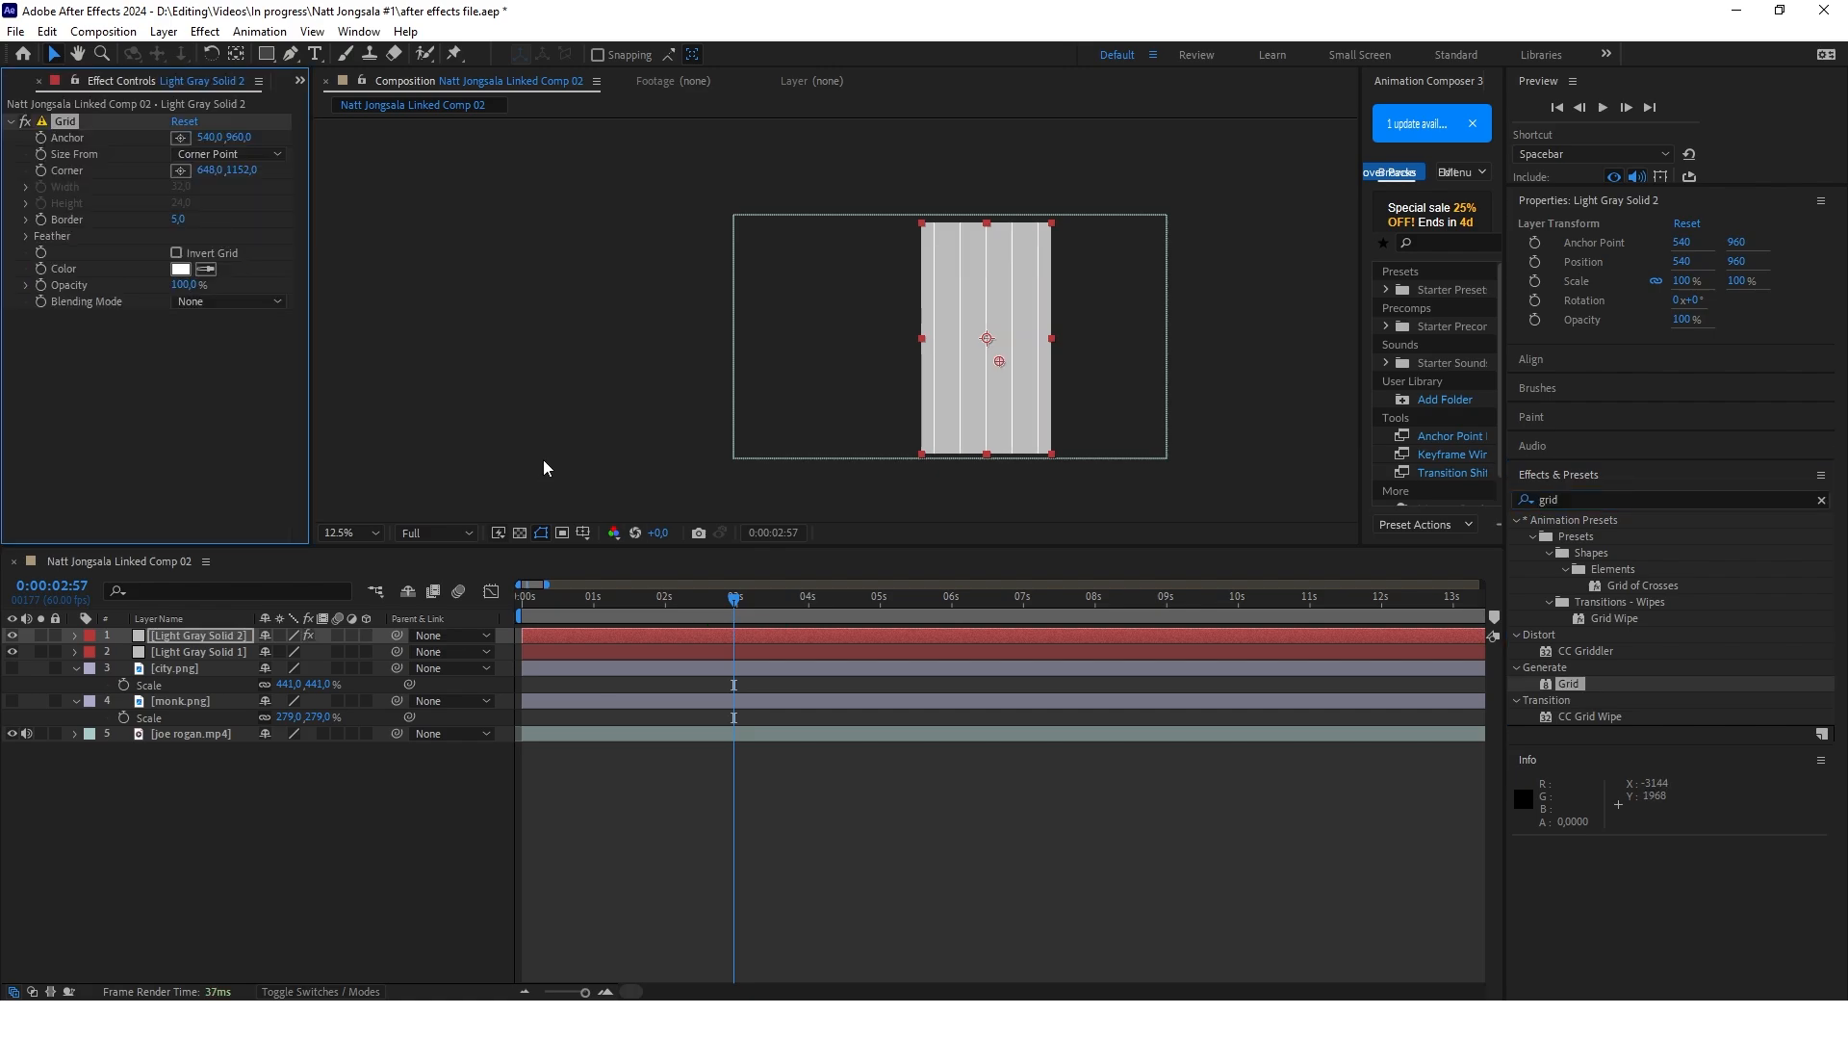
Size the grid from Width & Height Sliders, with a width of about 79.1 and a height of about 72.2
left_click(279, 155)
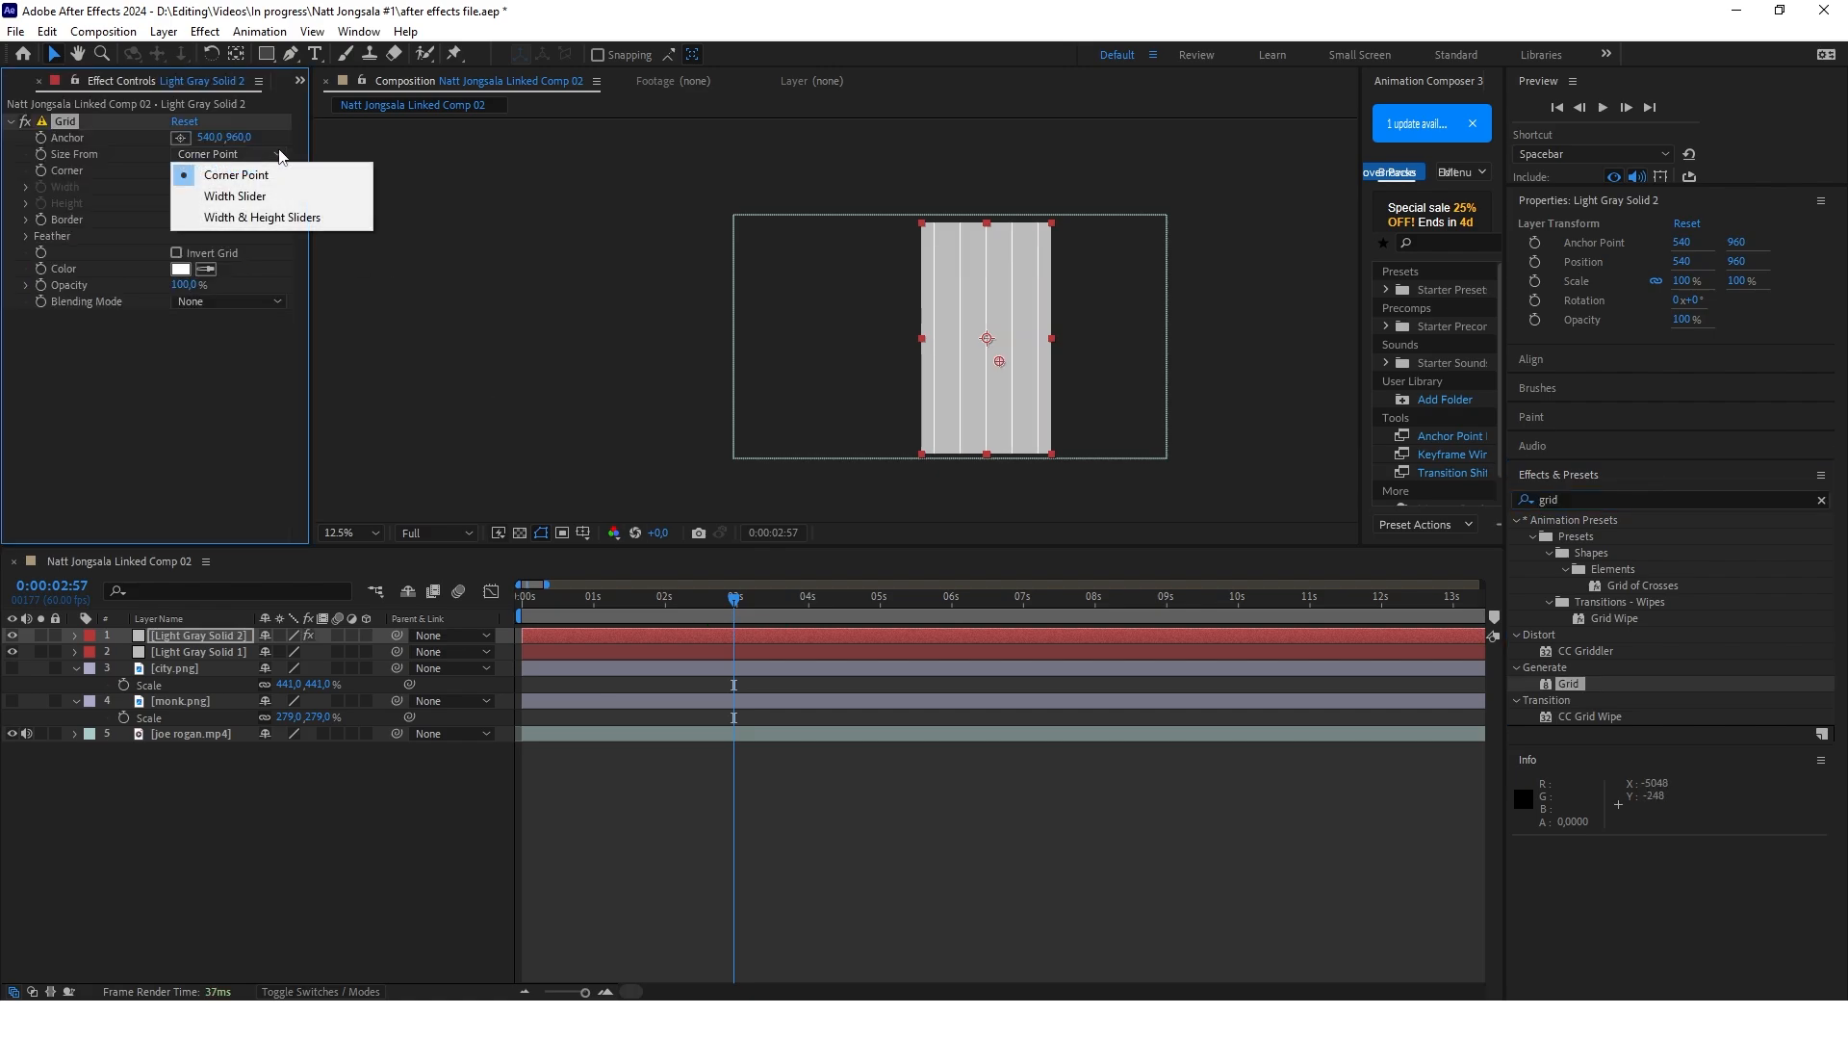
left_click(262, 217)
key("period")
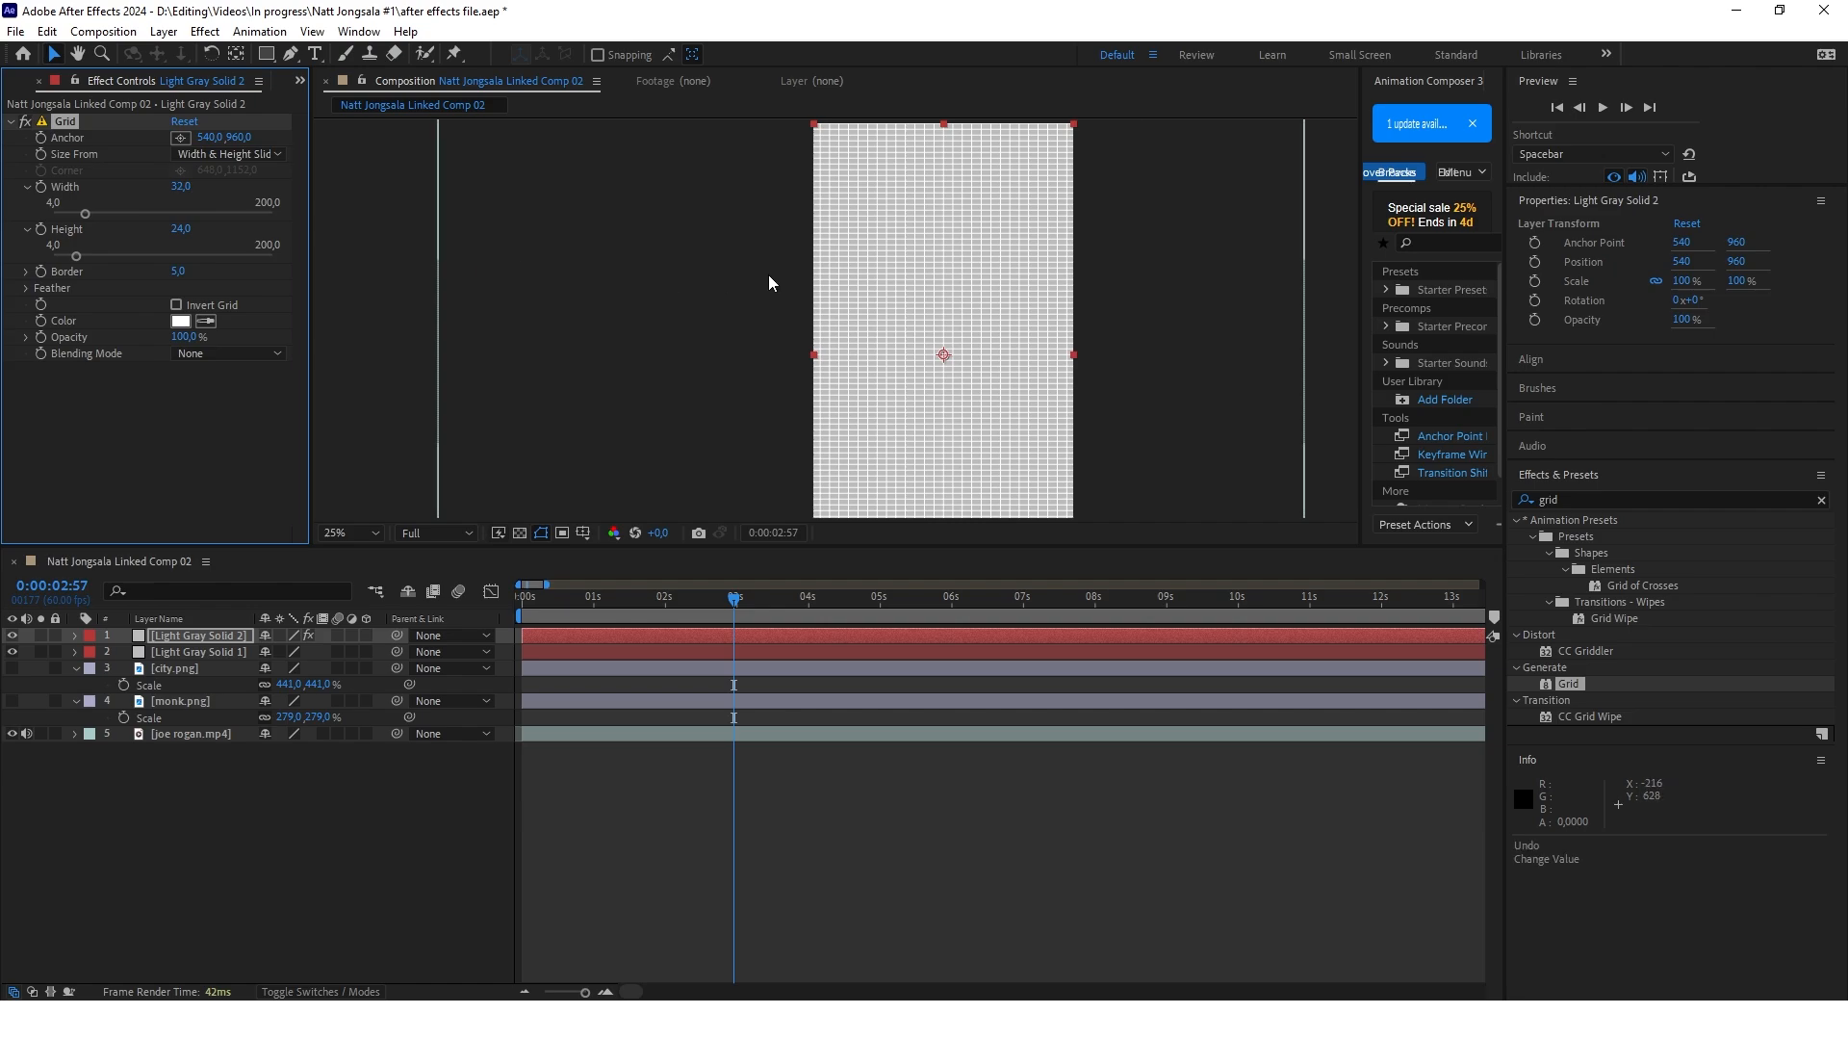
left_click_drag(84, 214, 98, 215)
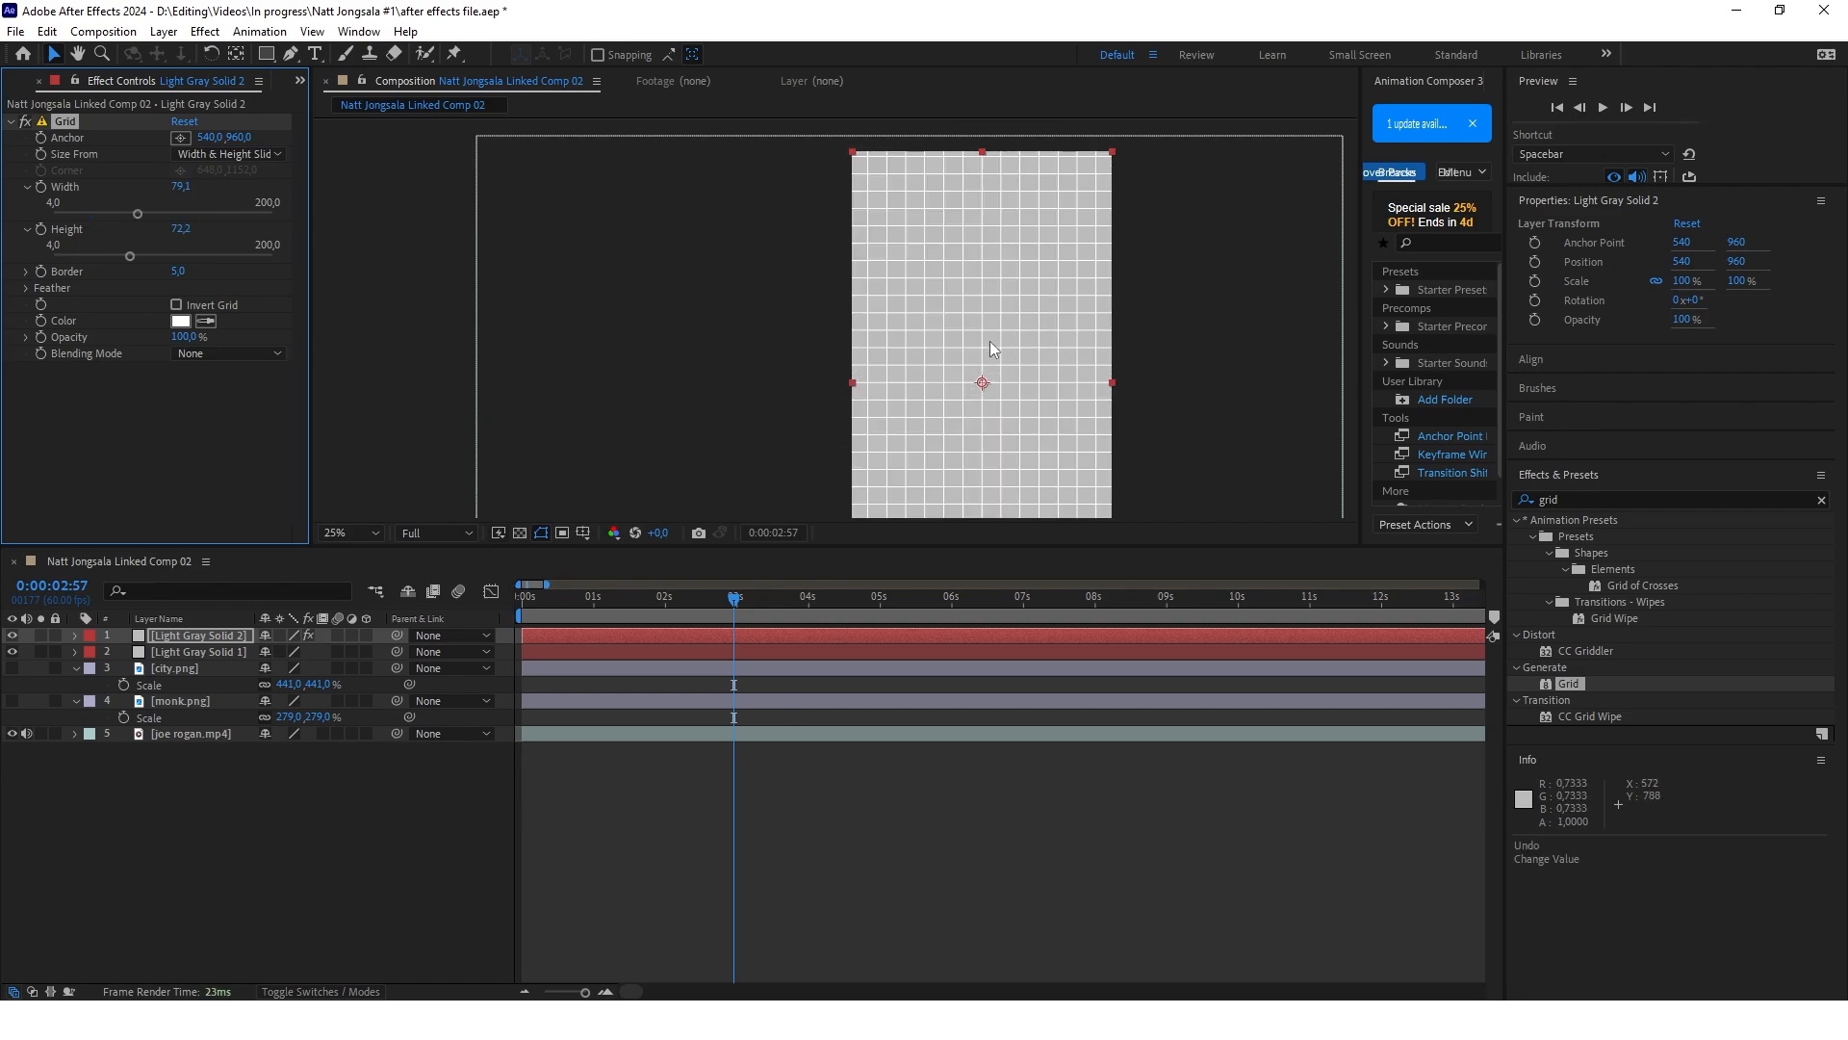
Set the opacity of the grid solid, Light Gray Solid 2, to 60%
left_click(313, 756)
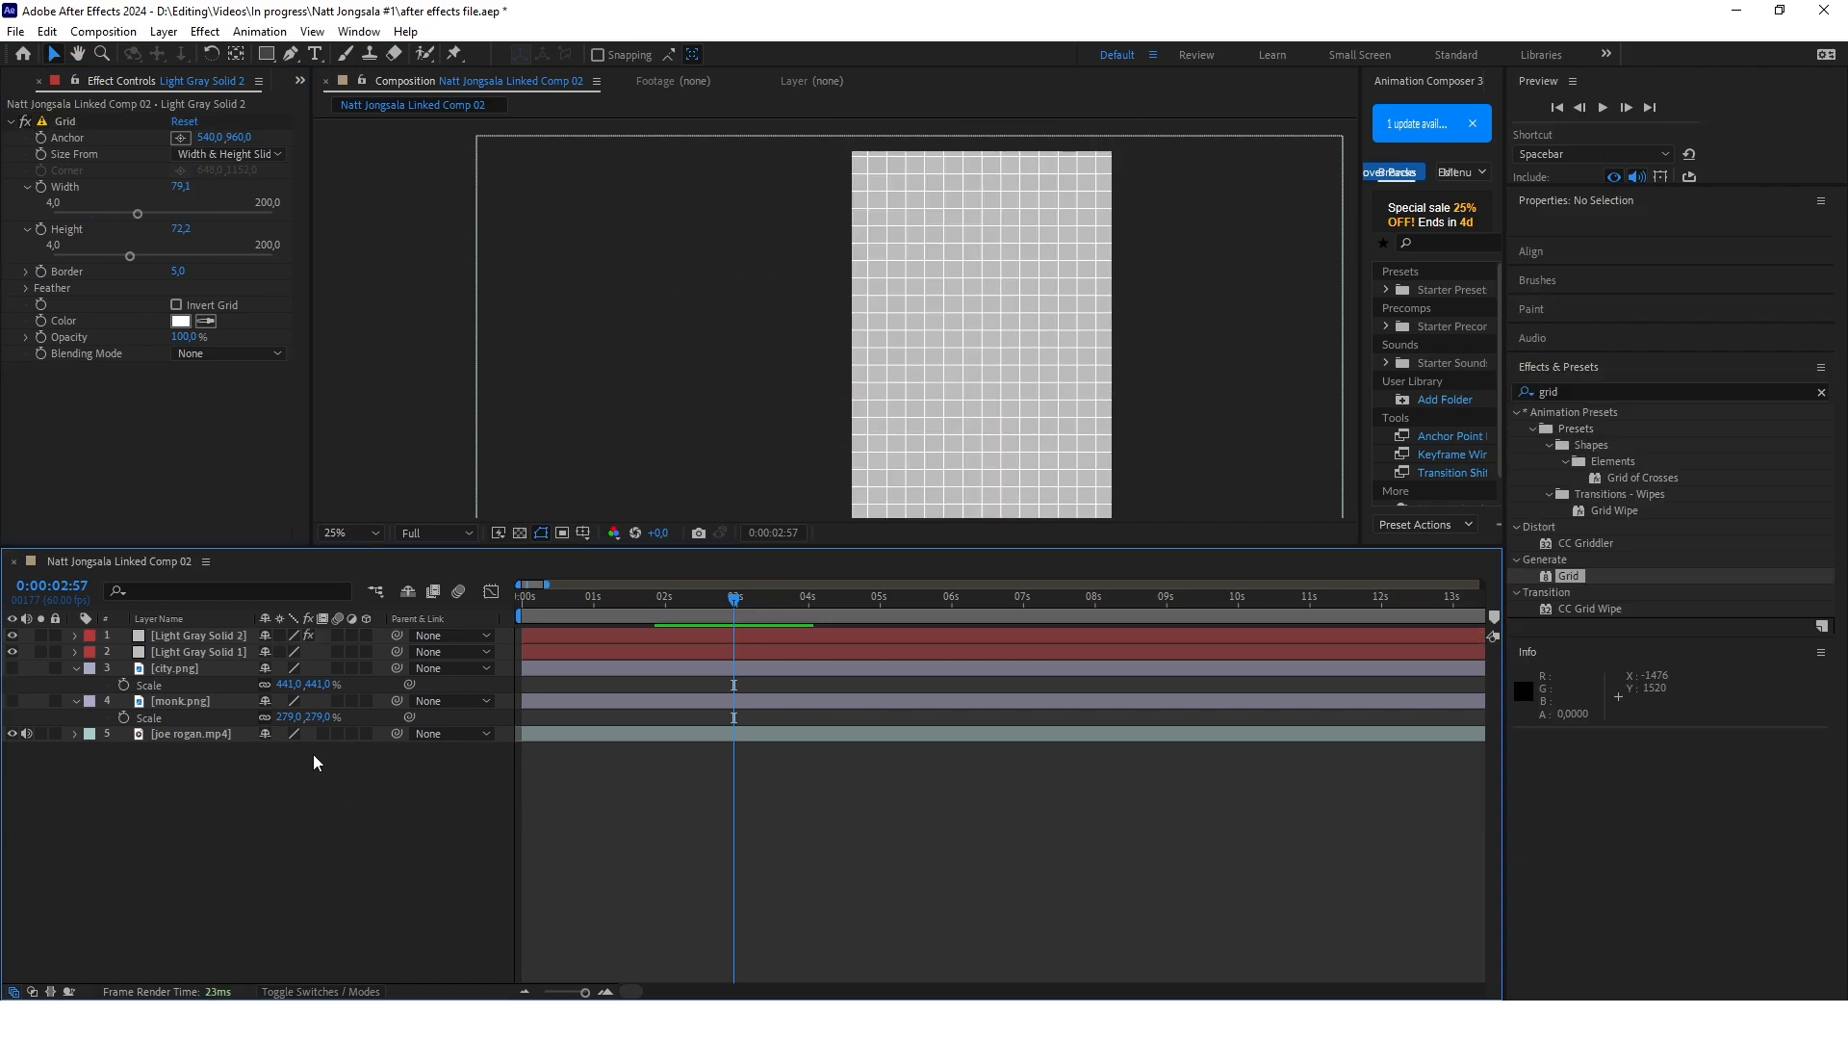
left_click(179, 636)
key("t")
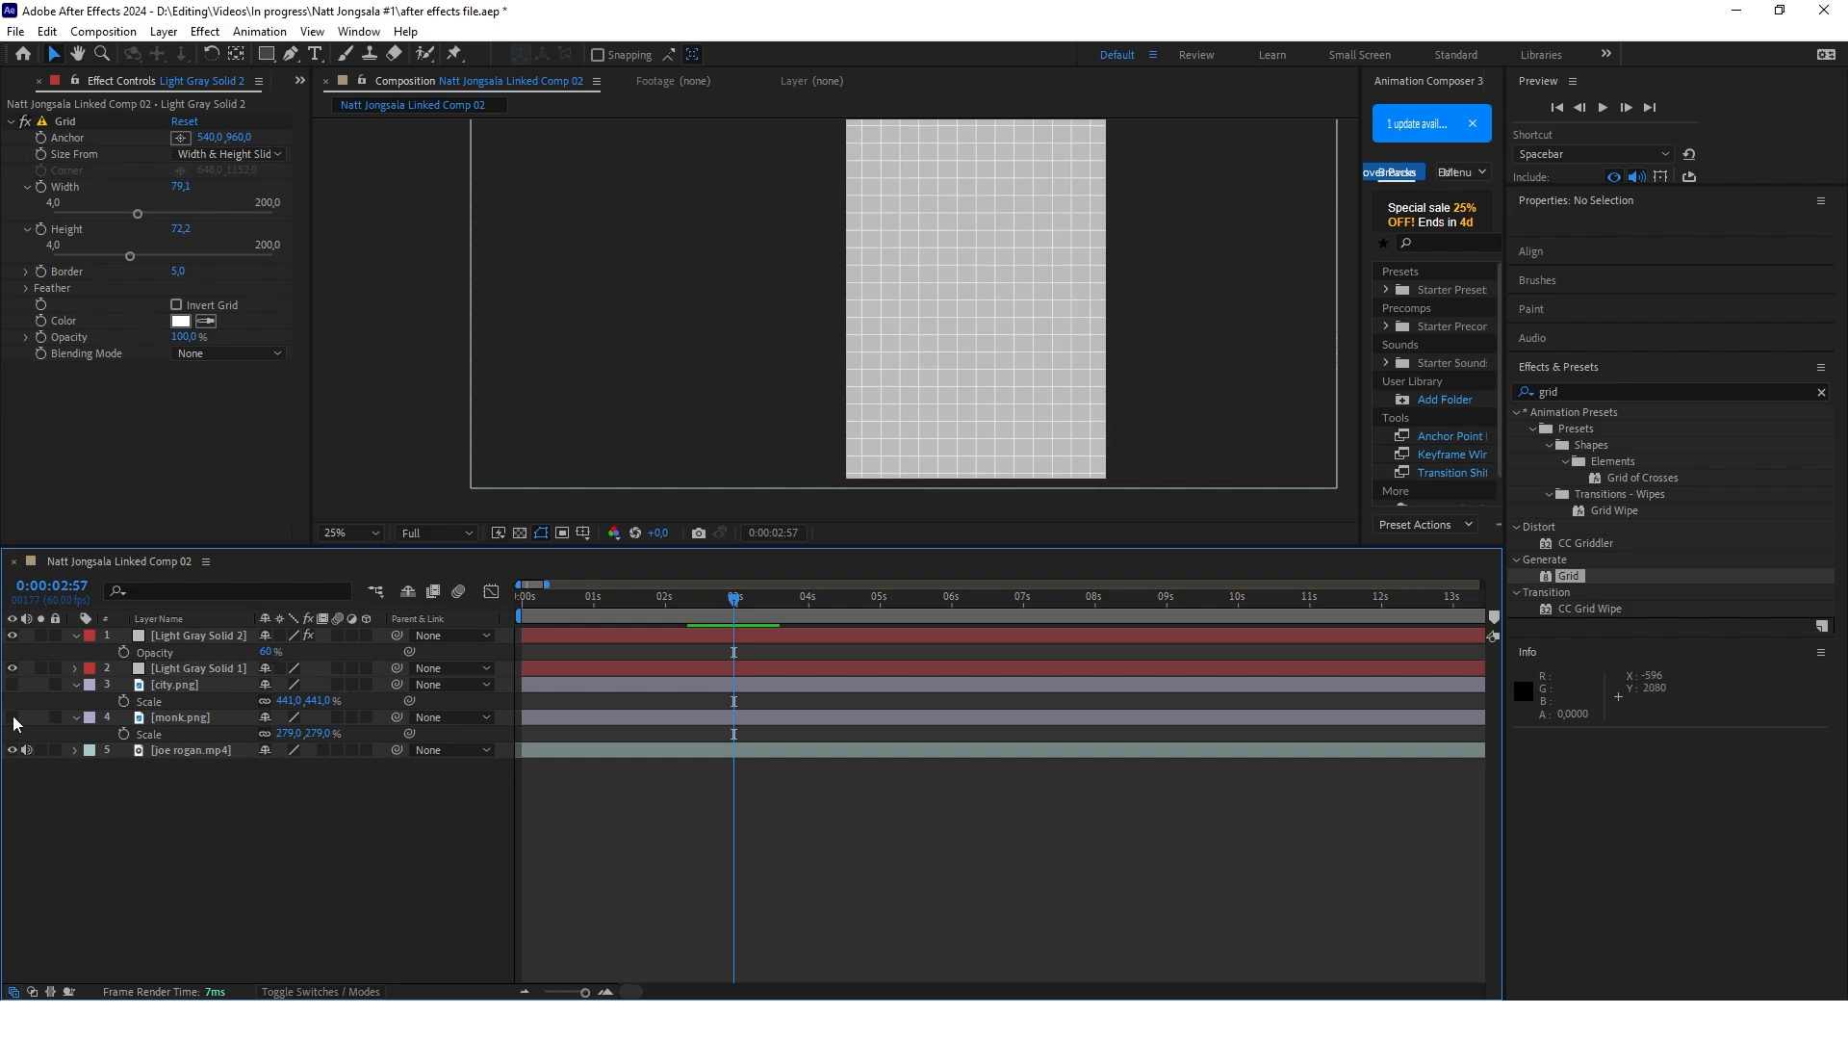
Show the monk.png layer and move it to the top of the layer stack, above the grid solid
left_click(13, 717)
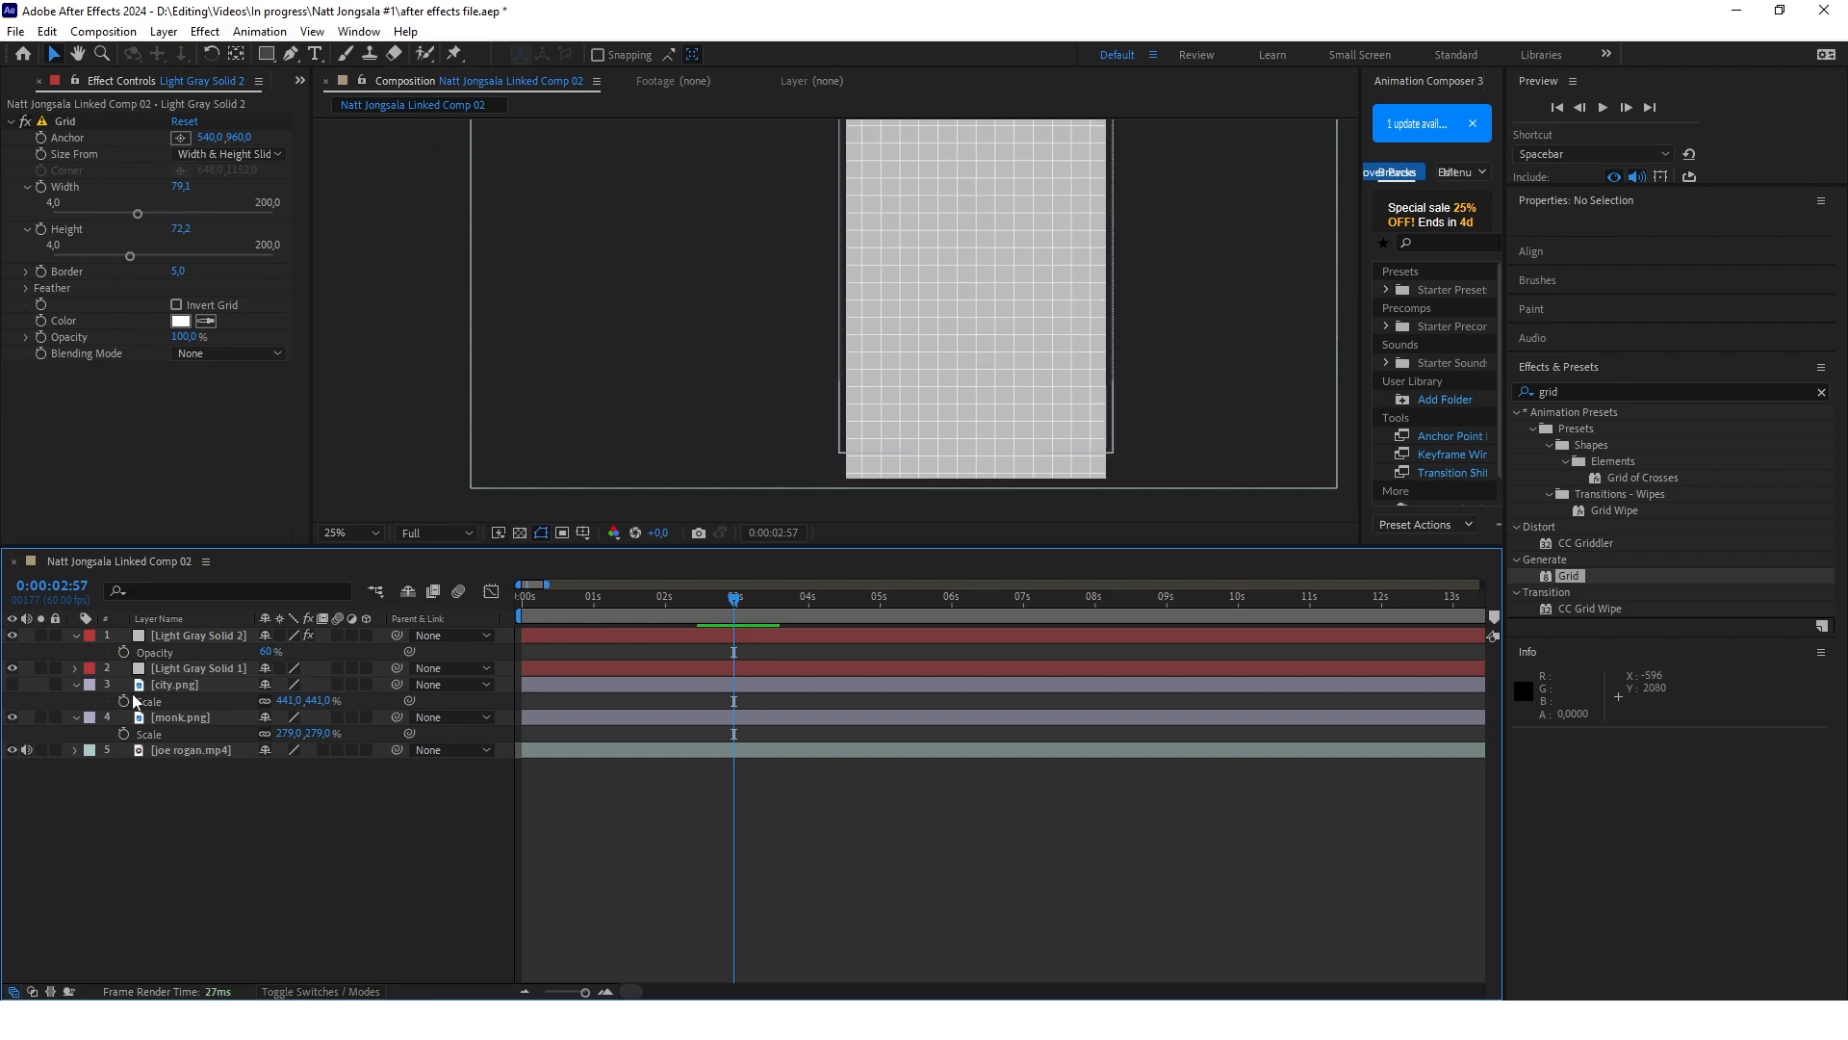
left_click_drag(178, 718, 193, 637)
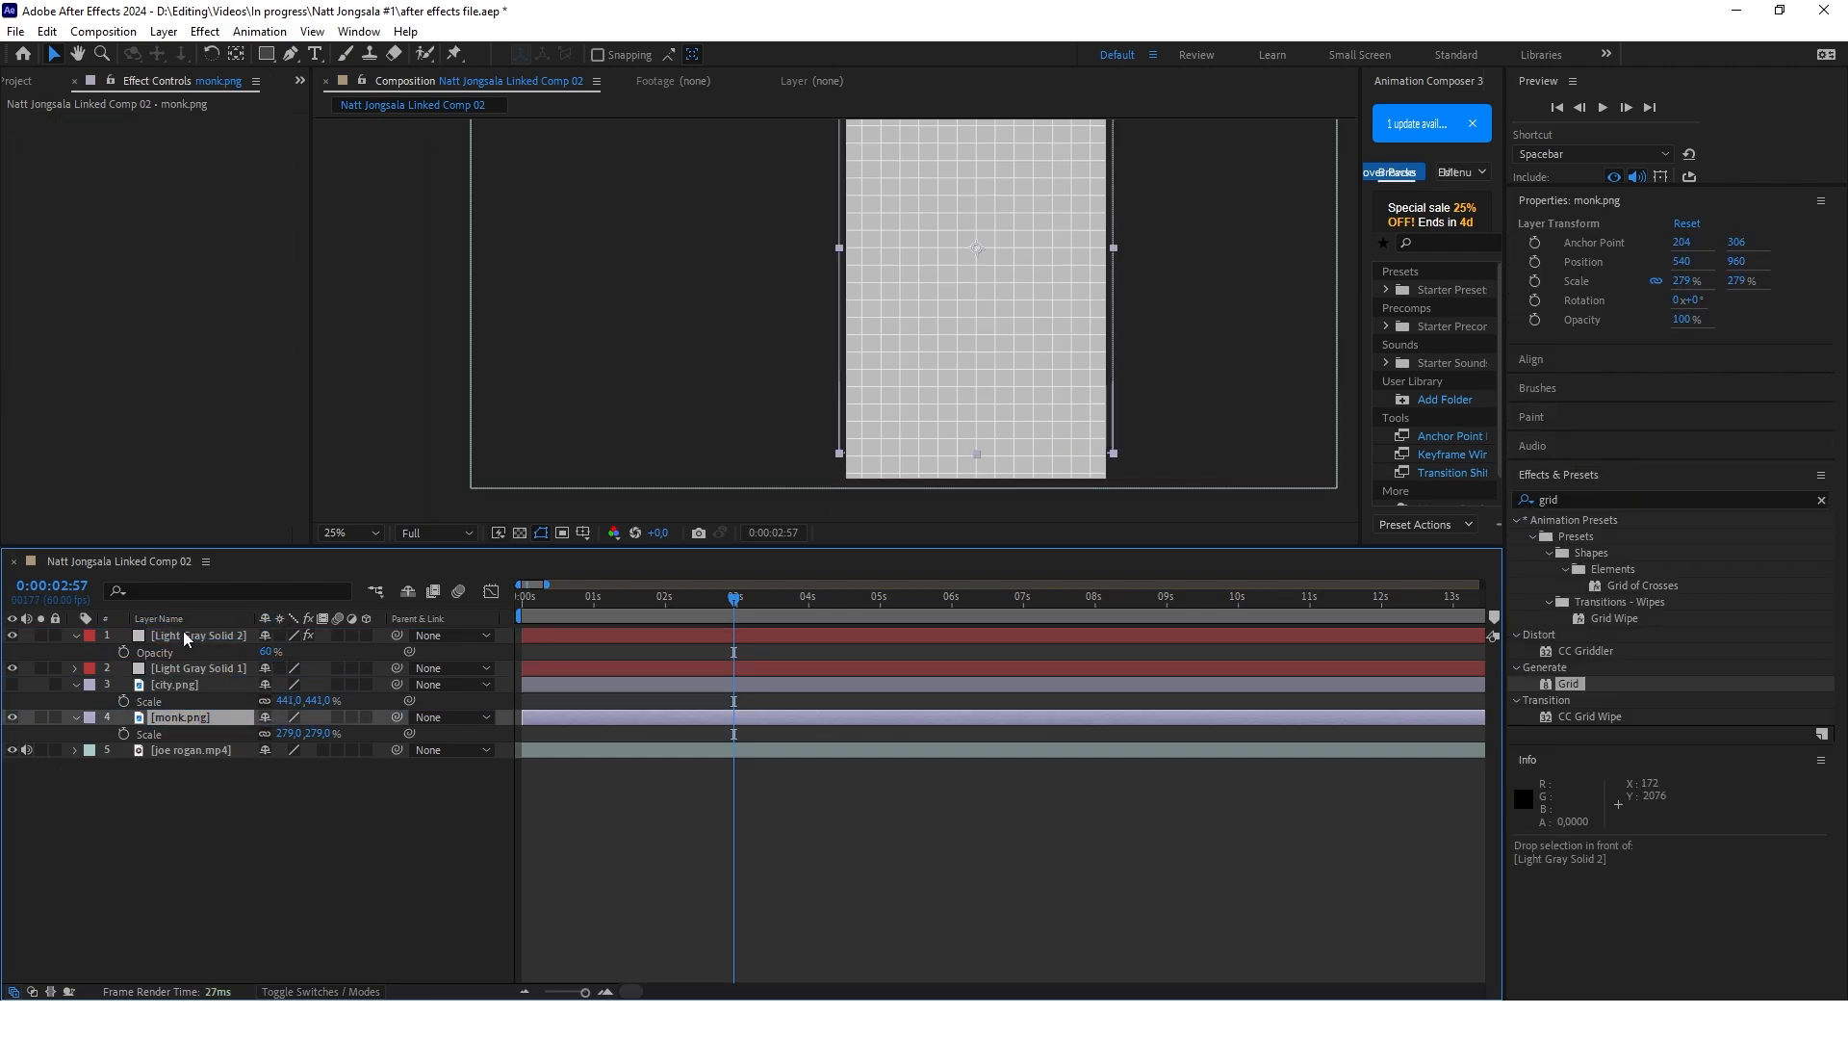
left_click_drag(193, 637, 193, 635)
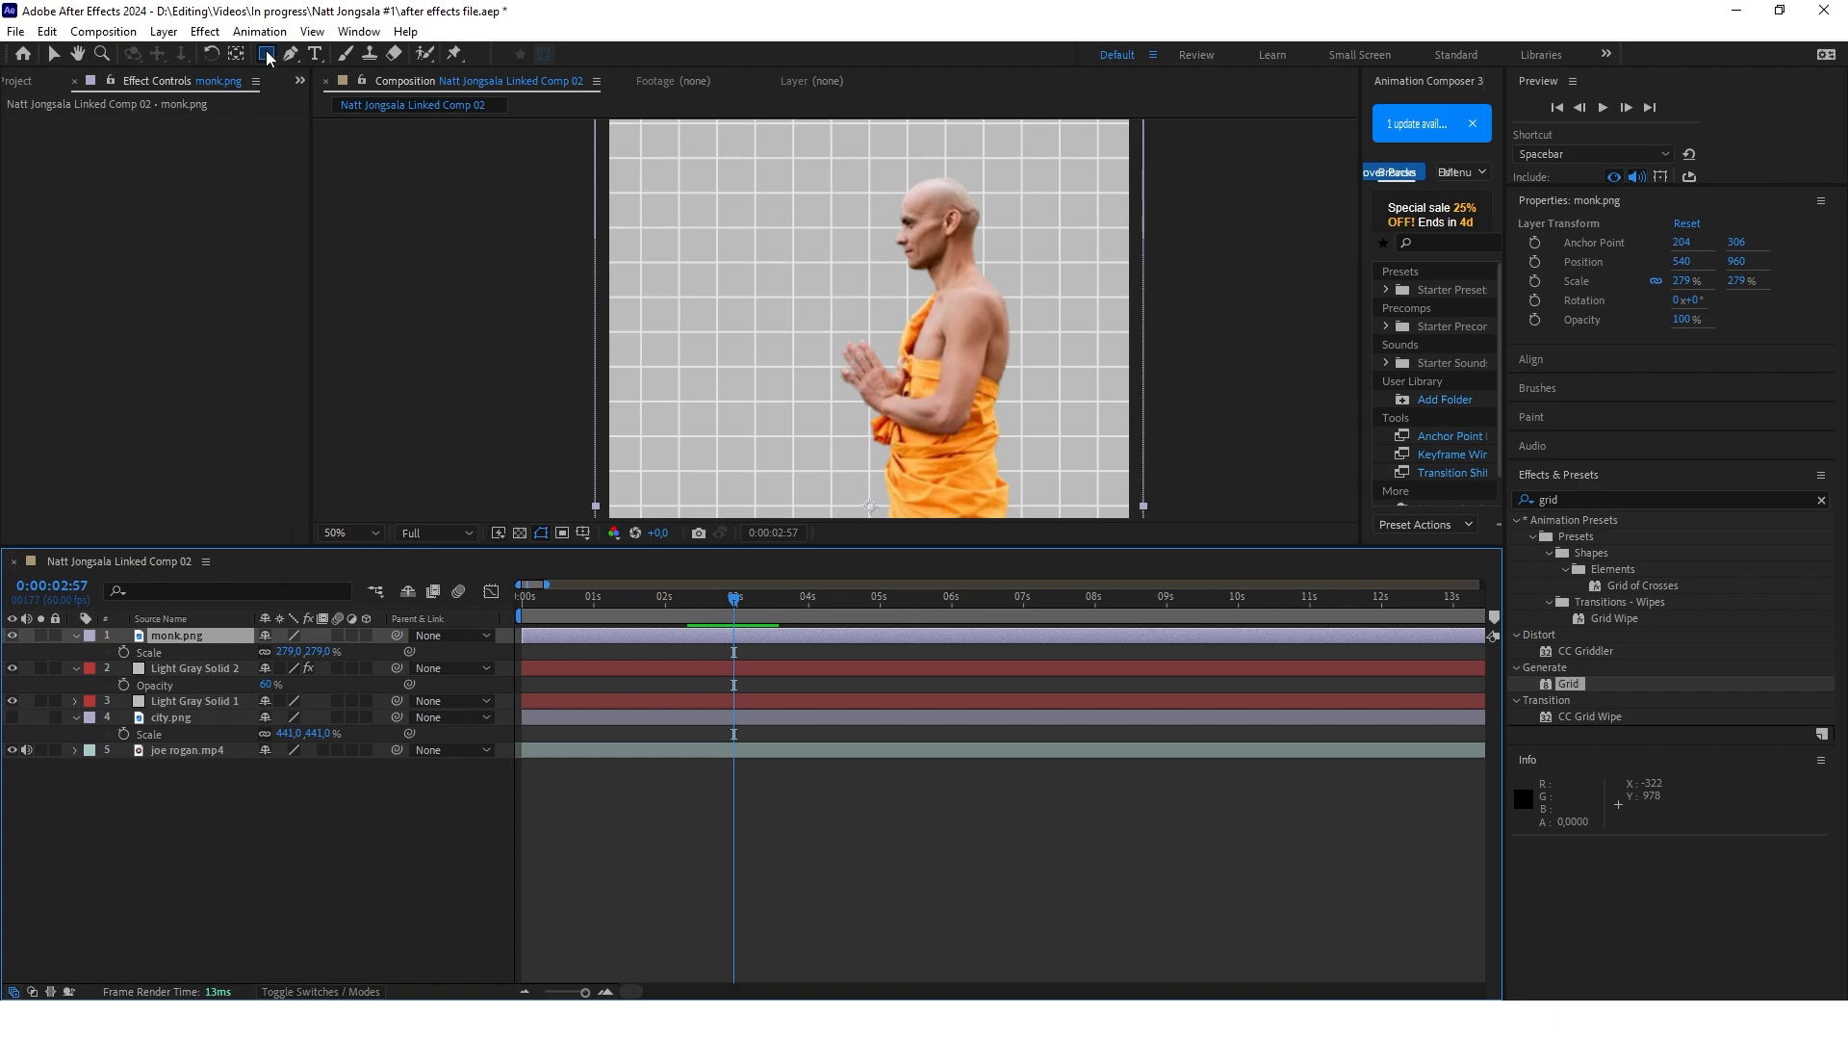
Draw a small rectangle shape over the monk's eyes and set its fill color to ffffff
left_click(189, 834)
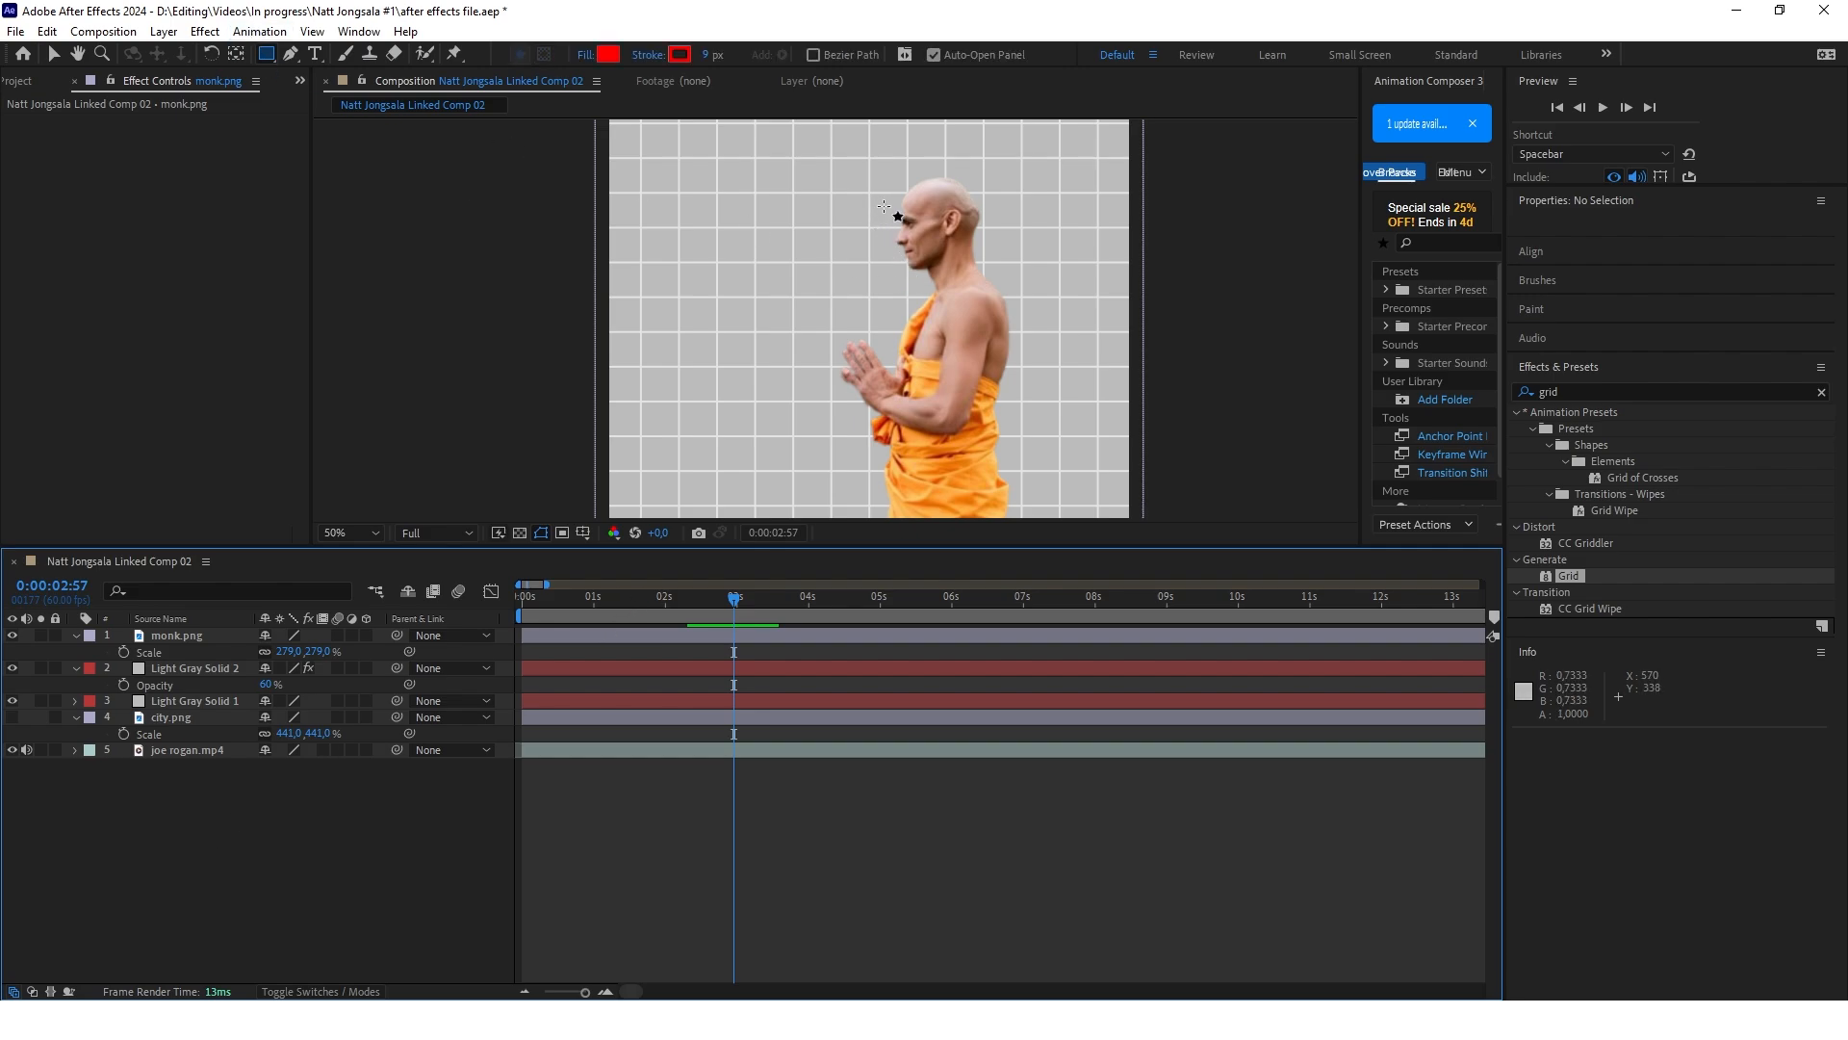
left_click_drag(883, 206, 969, 230)
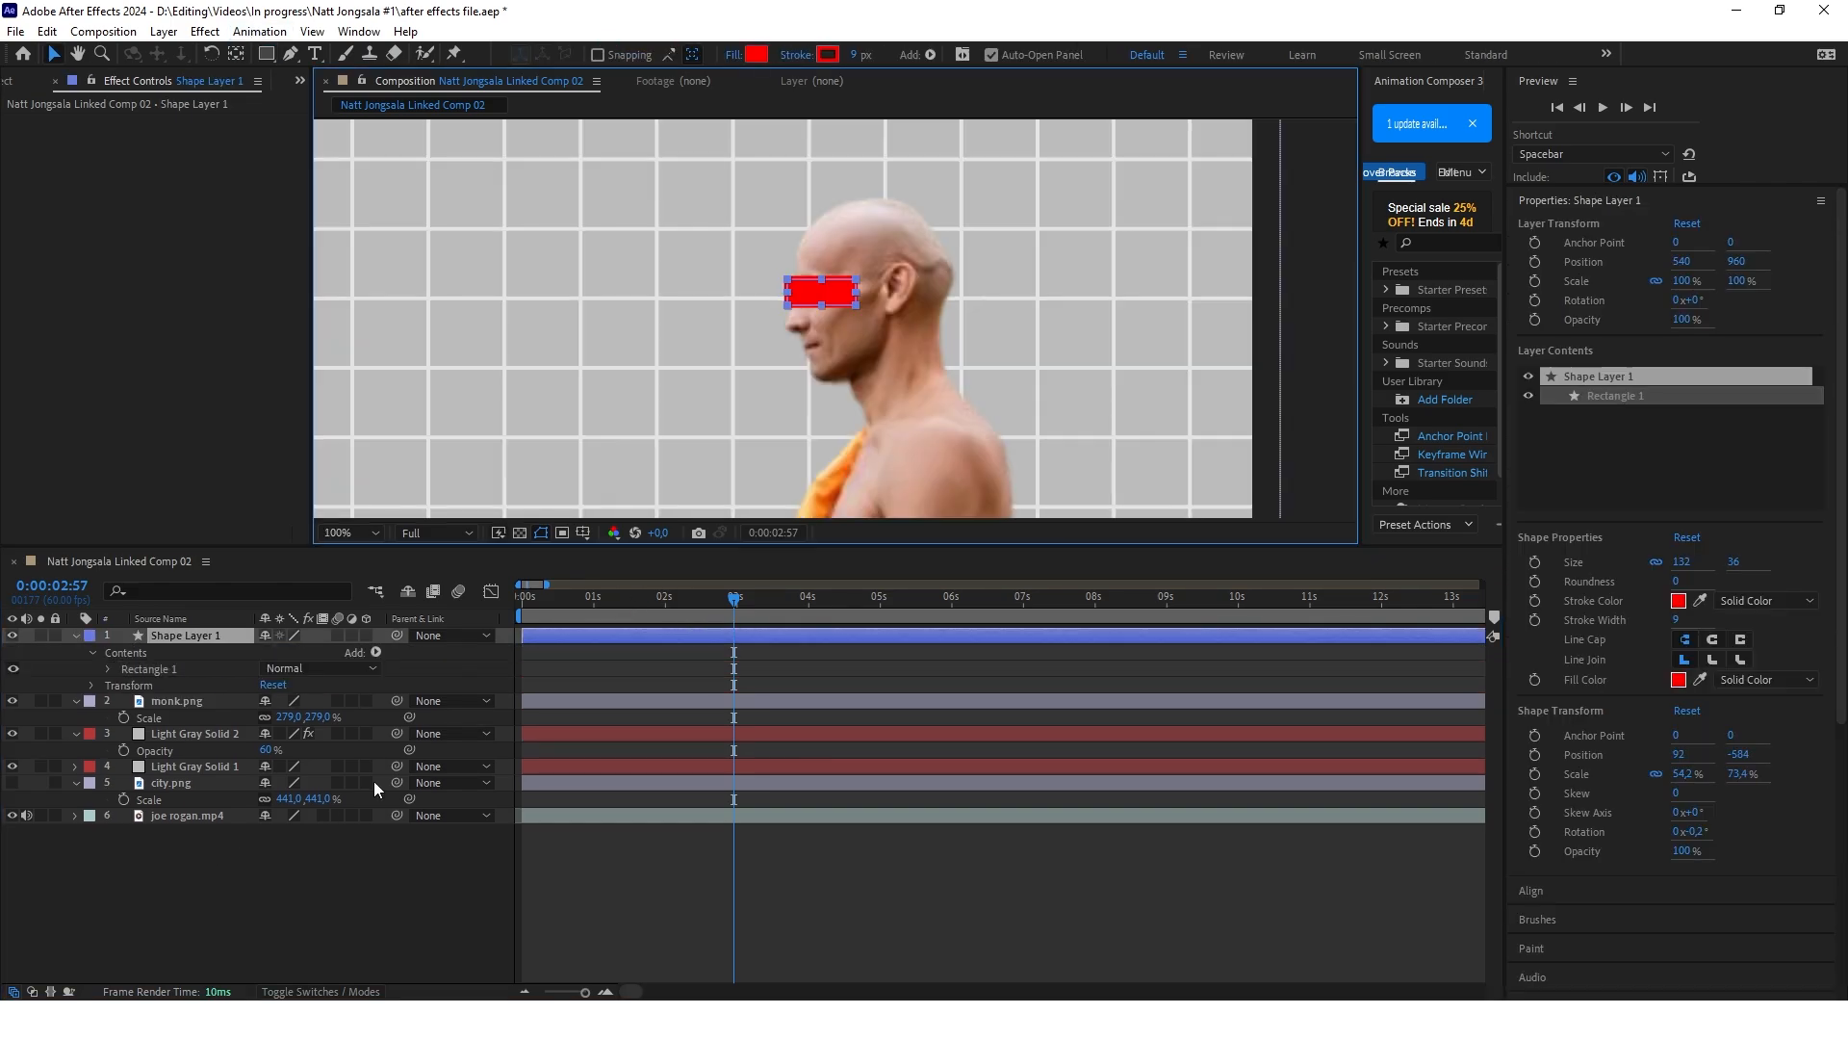
left_click(757, 54)
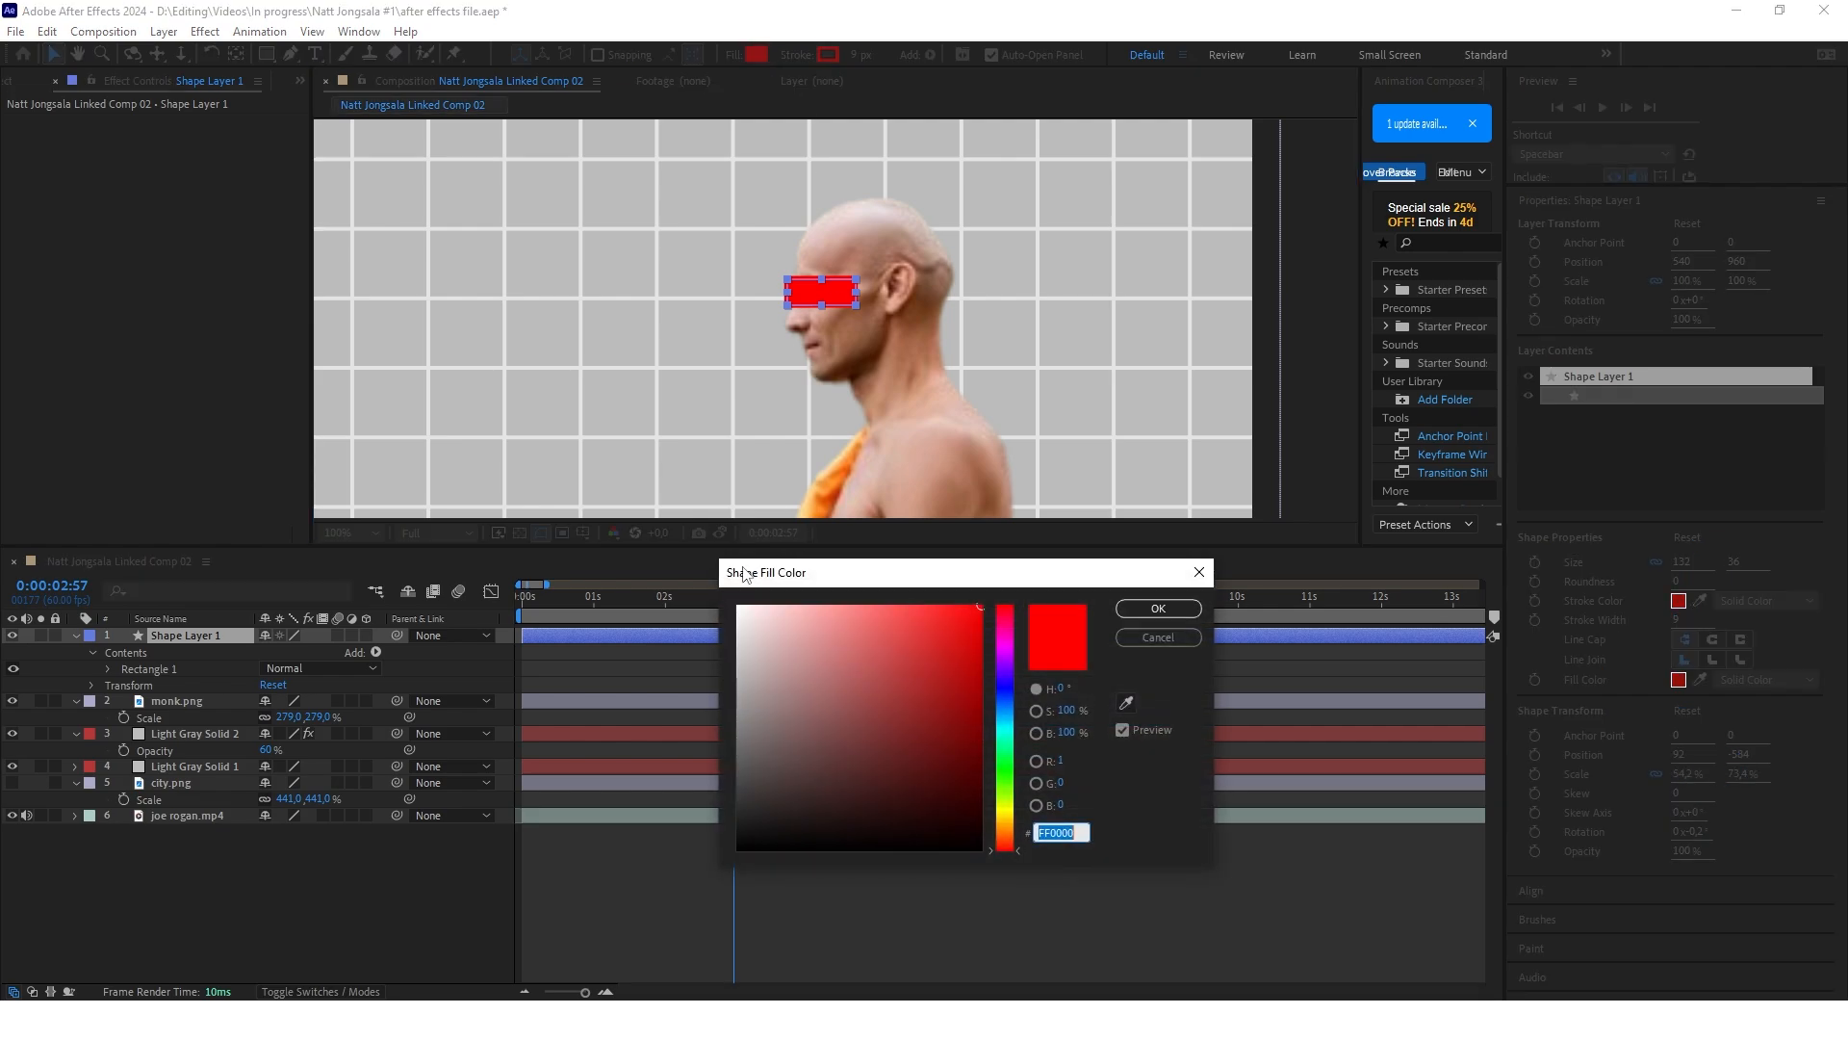
type("ffffff")
key("Return")
Remove the stroke from the eye rectangle and parent its shape layer to monk.png
left_click(799, 58)
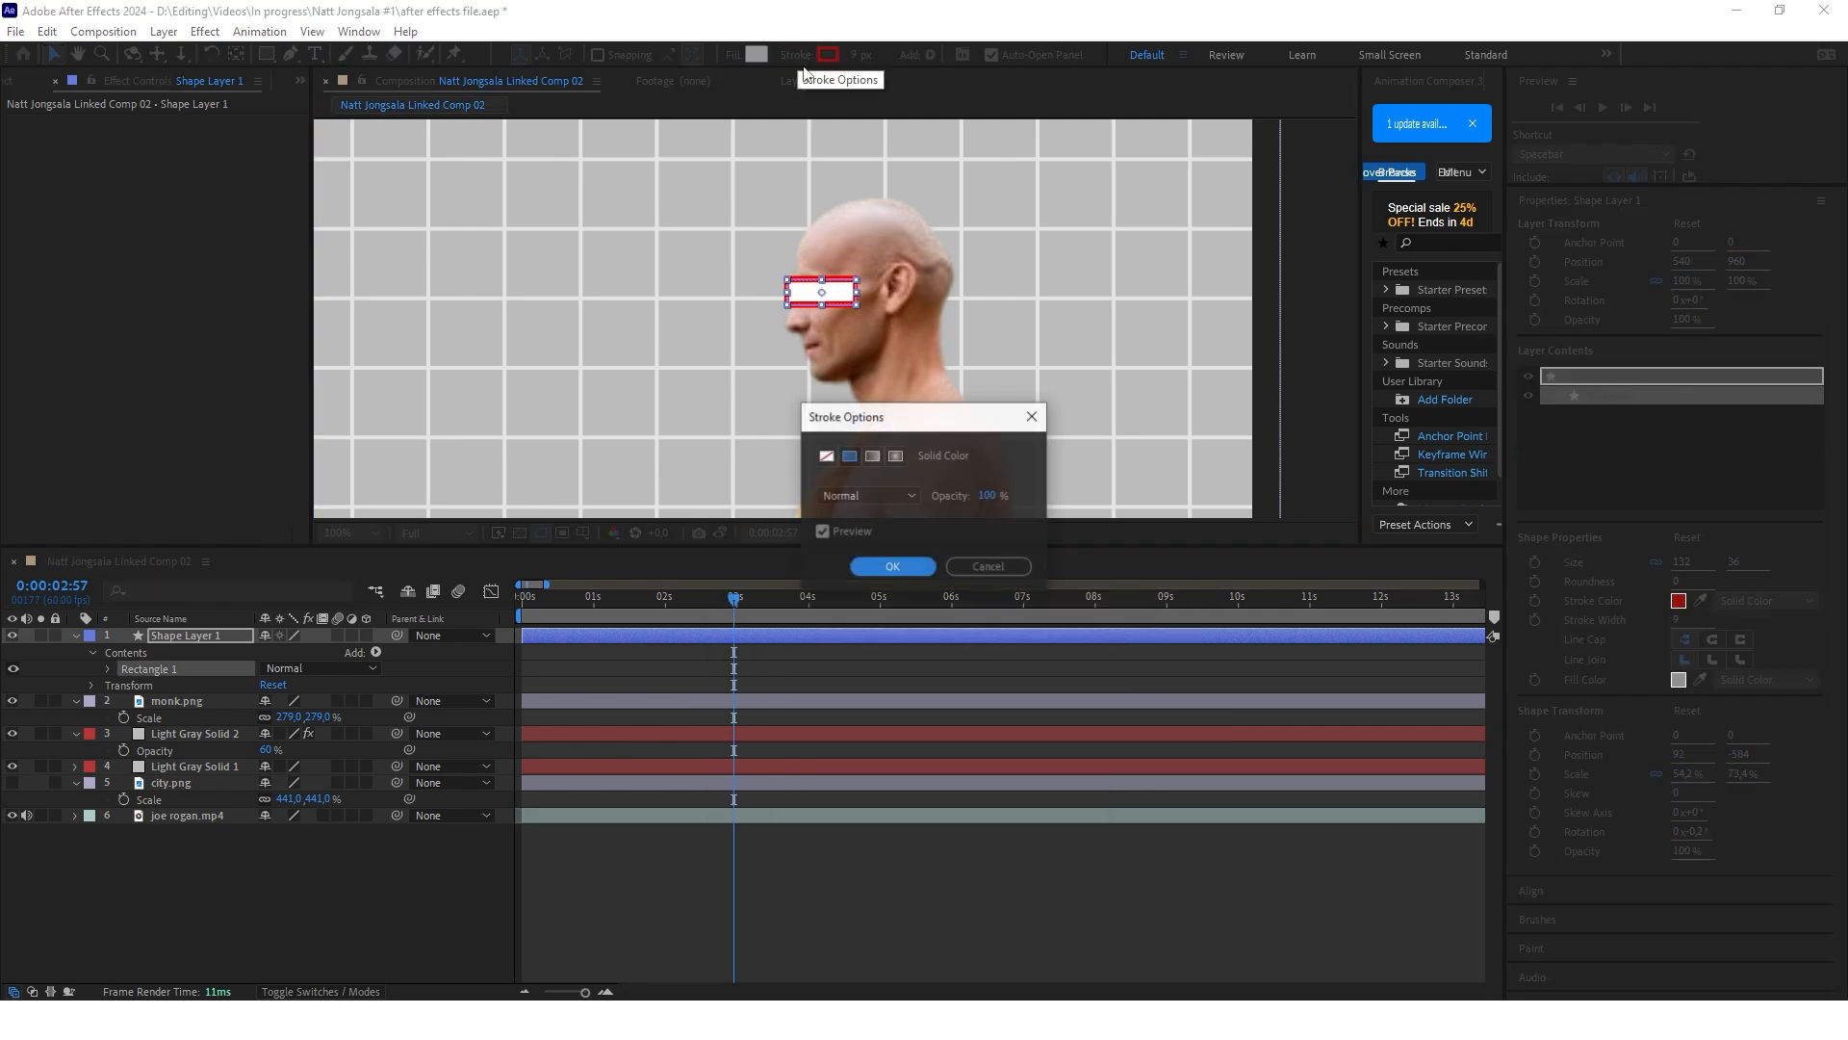
left_click(826, 455)
left_click(895, 566)
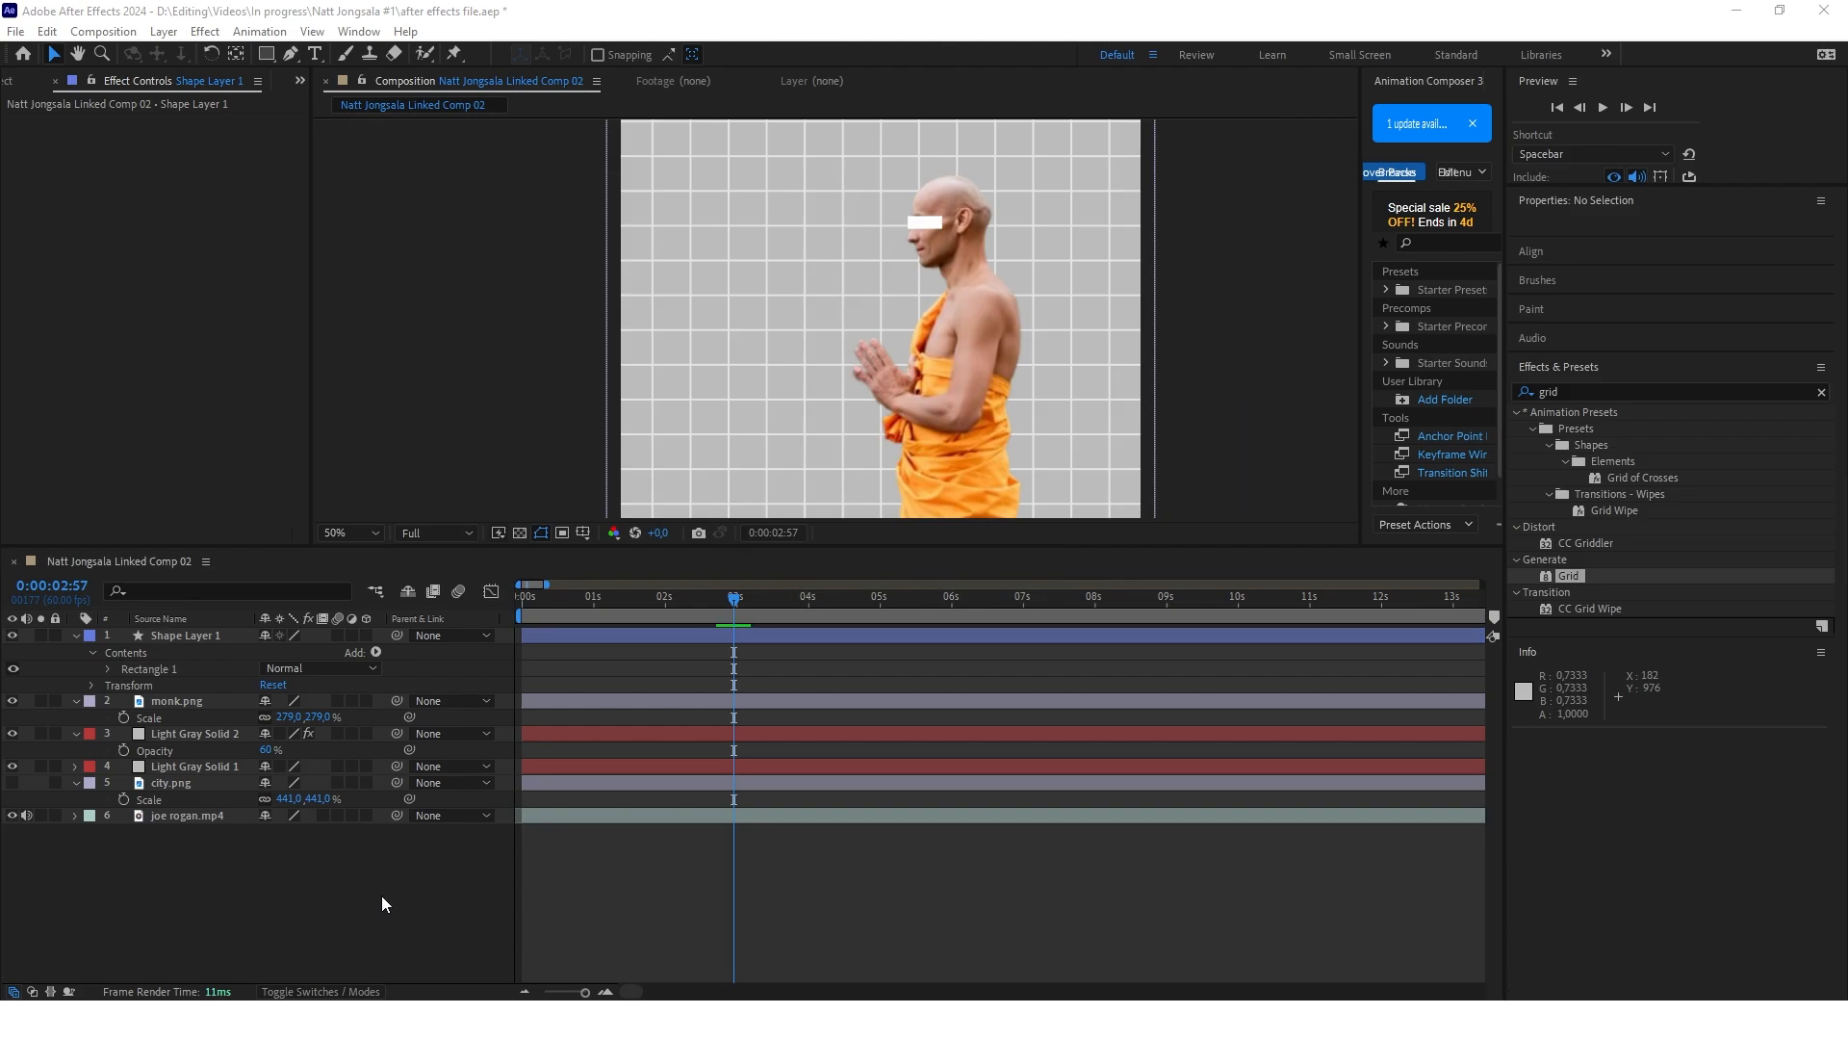
left_click_drag(397, 634, 177, 700)
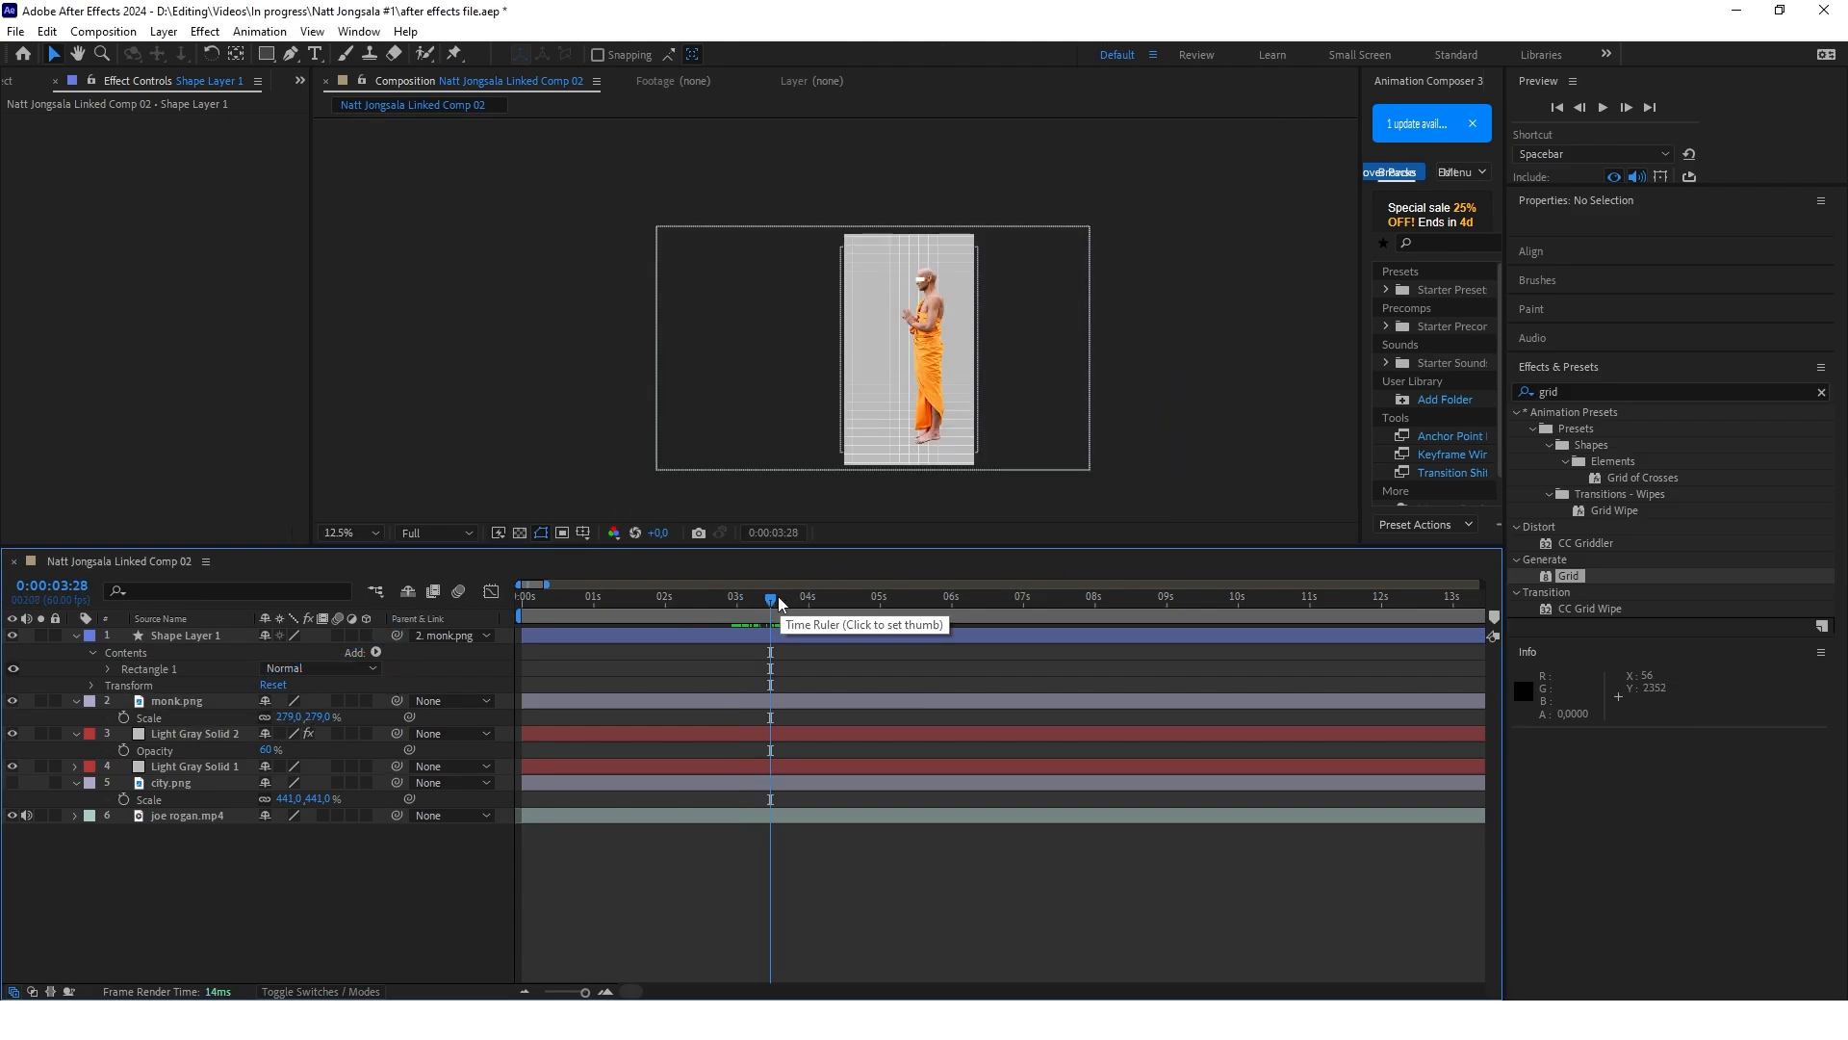
Add Position keyframes to the monk.png layer at 0:00:02:59 and 0:00:04:02
left_click_drag(776, 603, 736, 602)
left_click(177, 700)
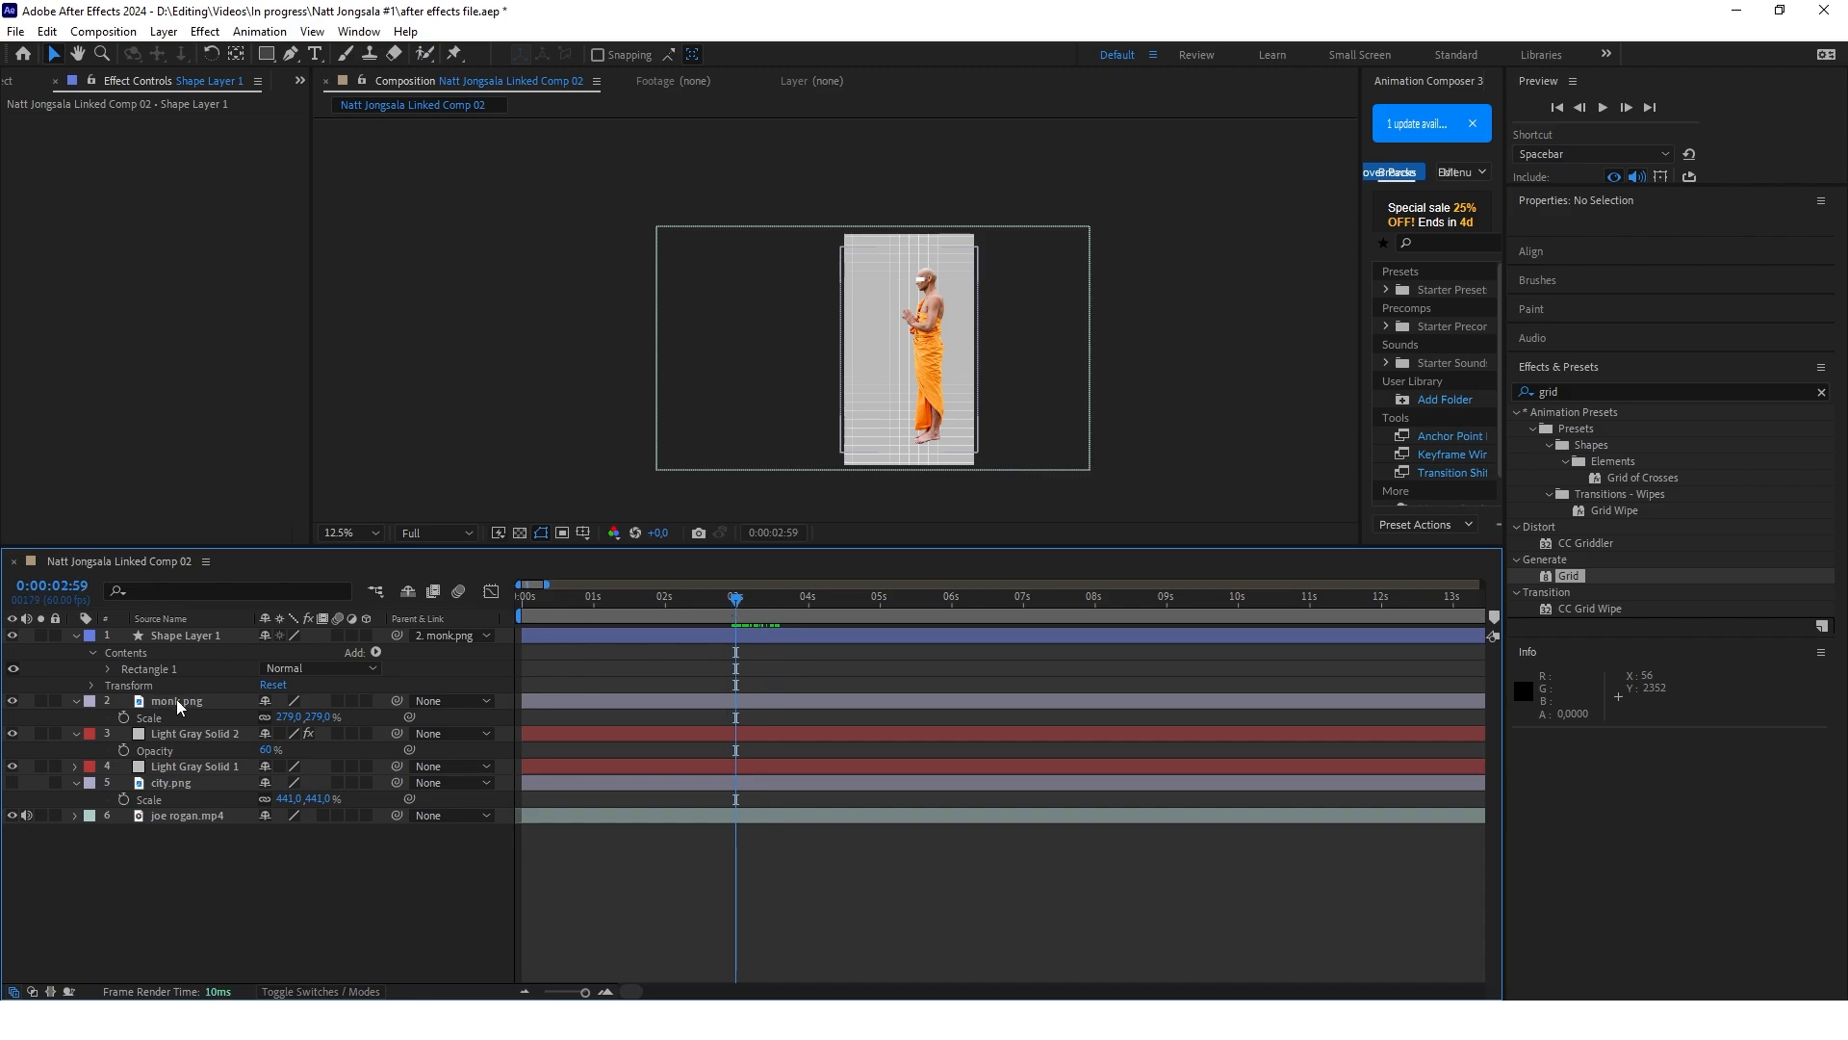
key("p")
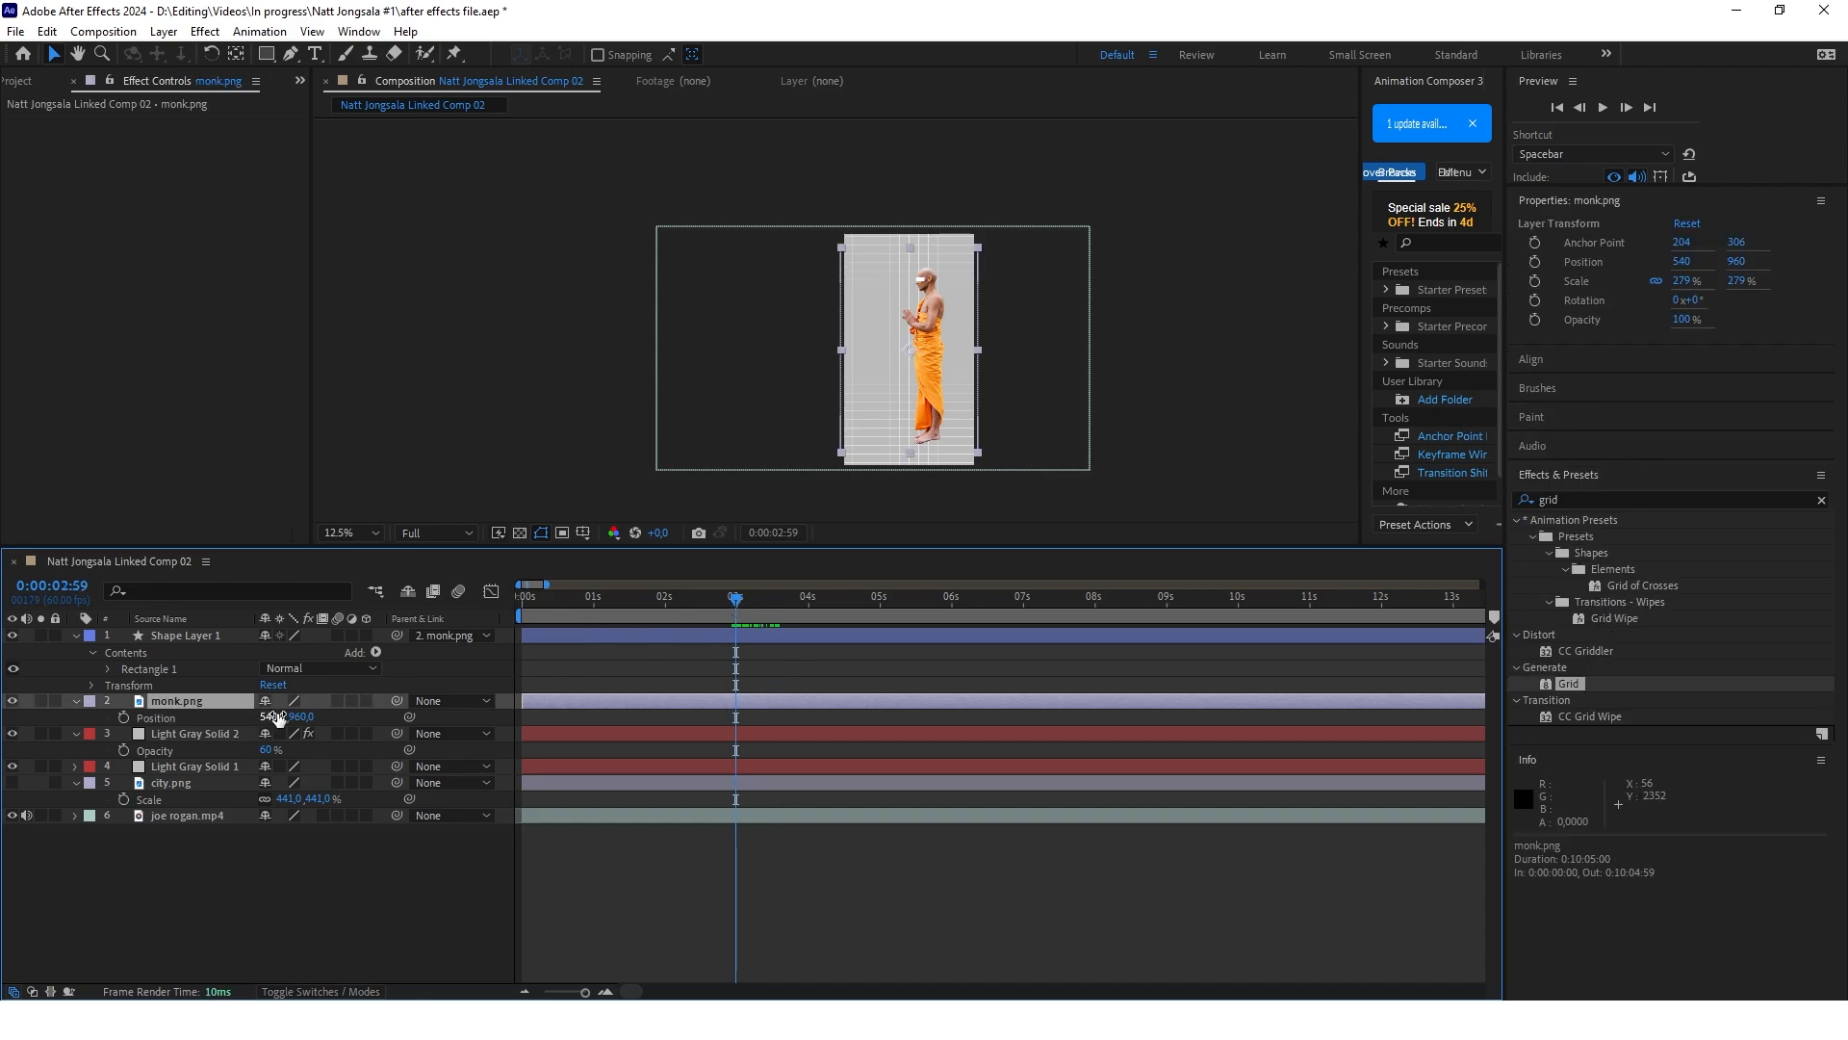
left_click(124, 718)
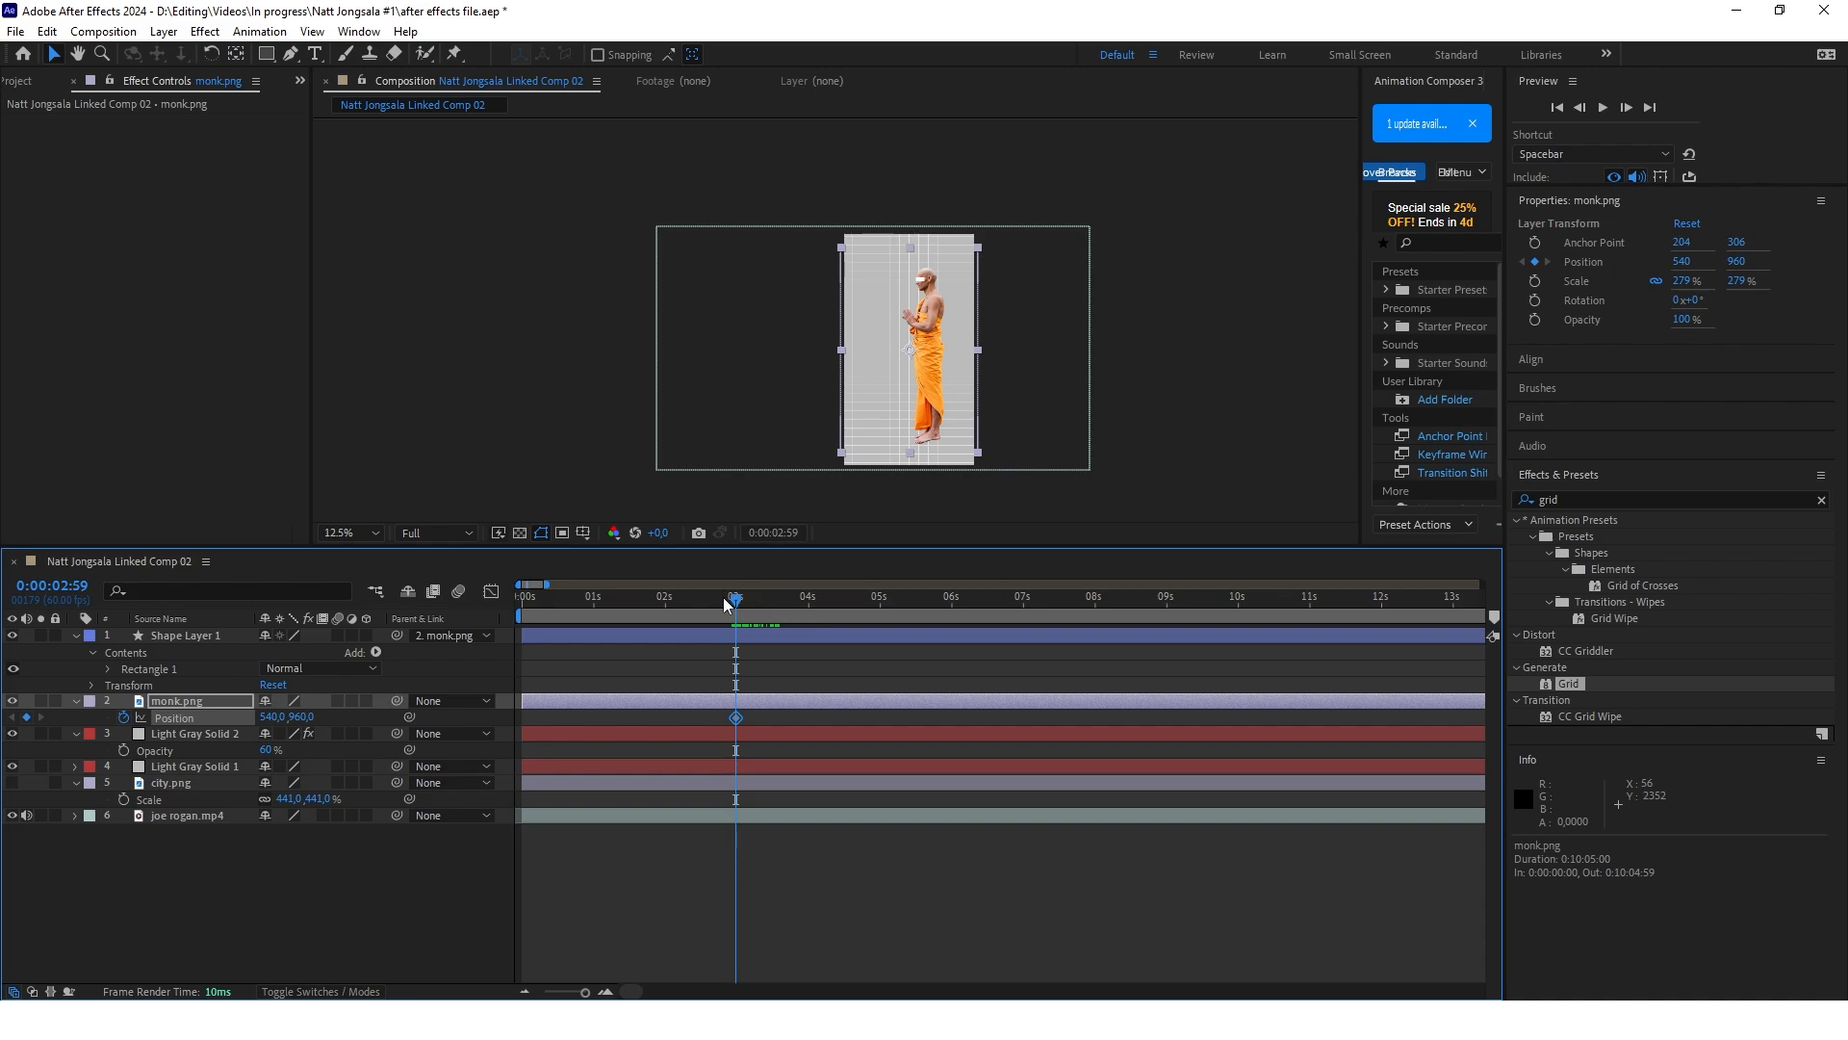
left_click_drag(736, 602, 811, 603)
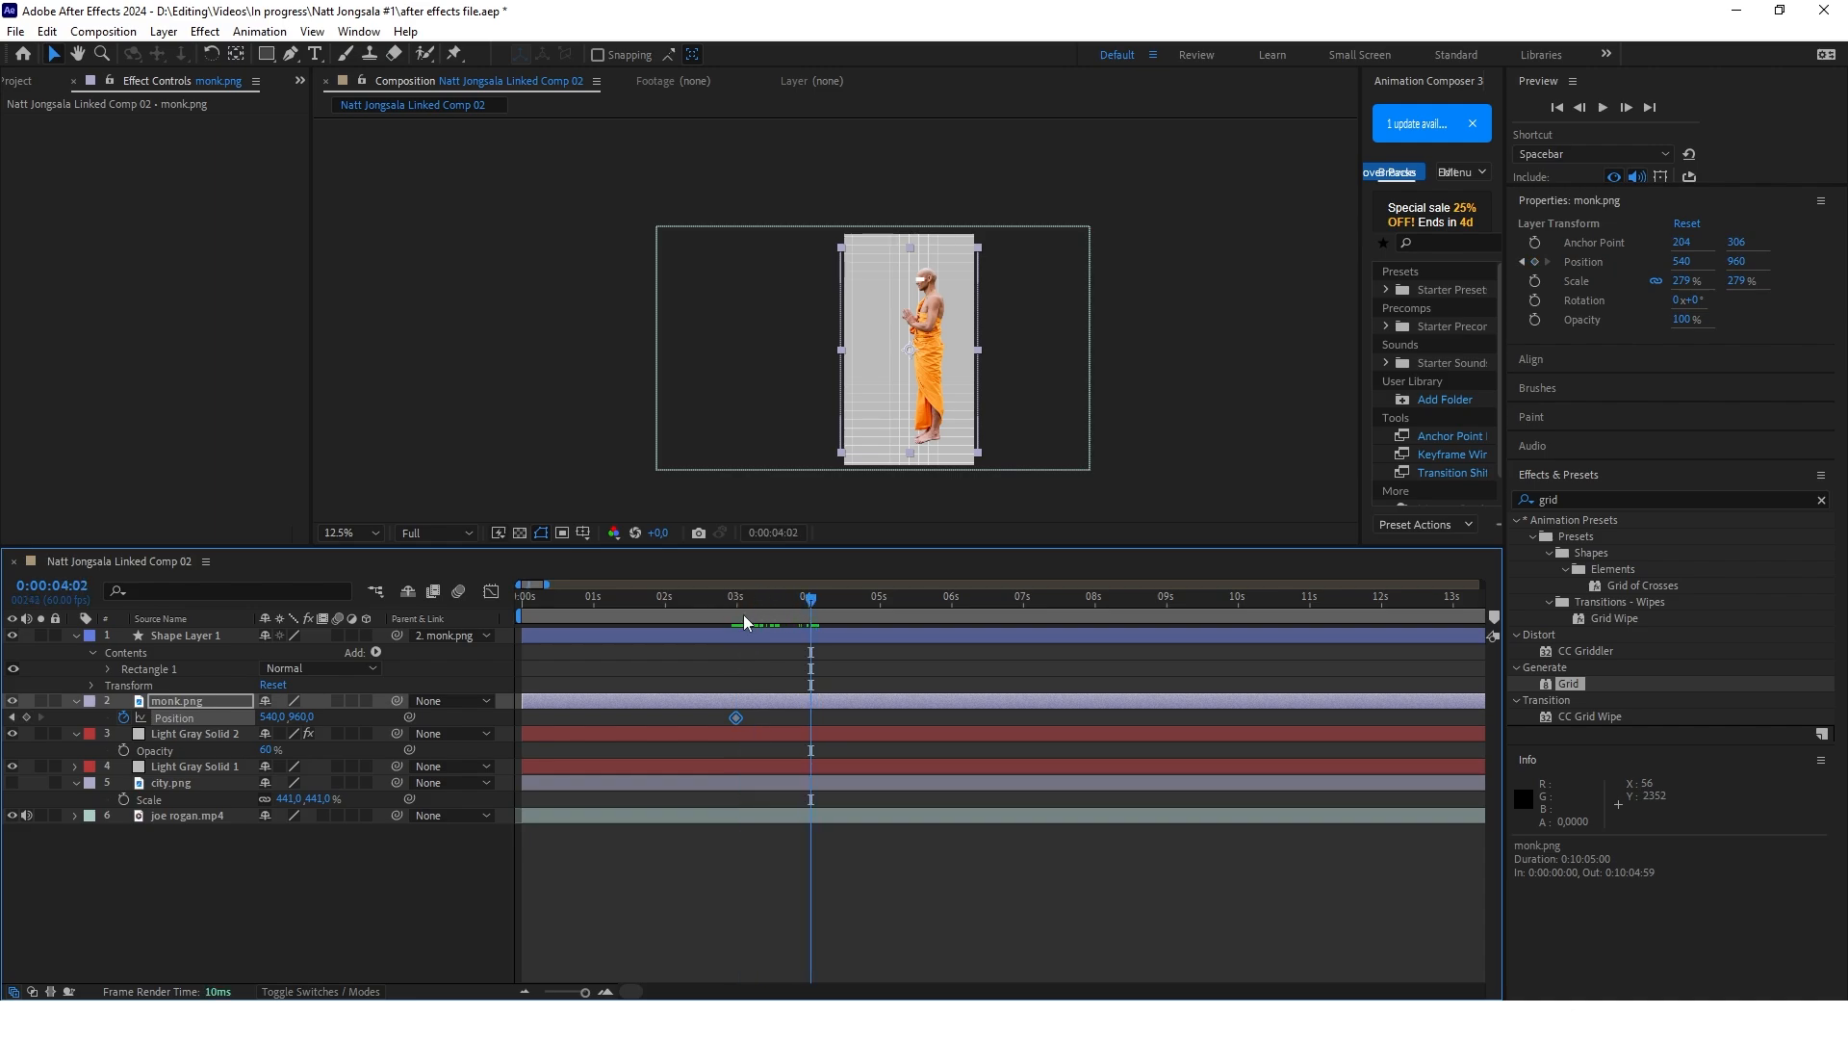
left_click(26, 717)
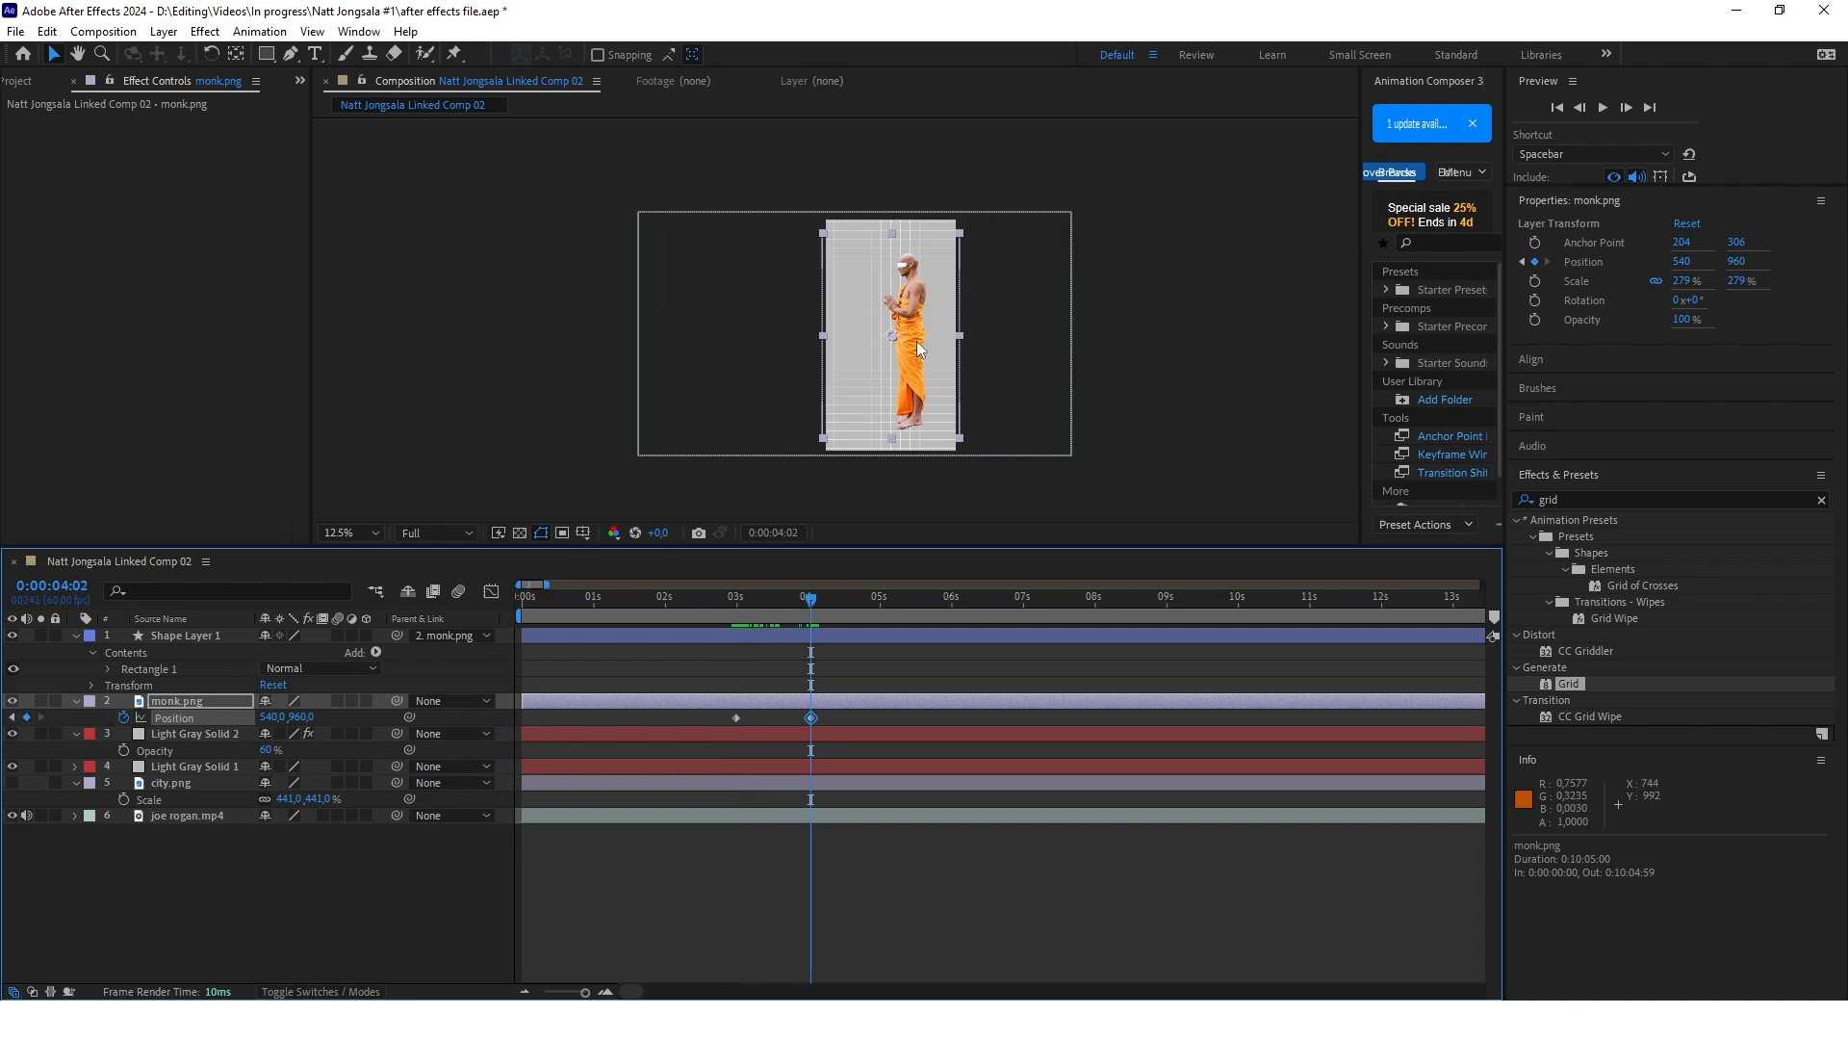
Move the monk to position 396, 1072 at 0:00:04:02 and scale the layer to 317%
left_click_drag(915, 362, 900, 373)
key("s")
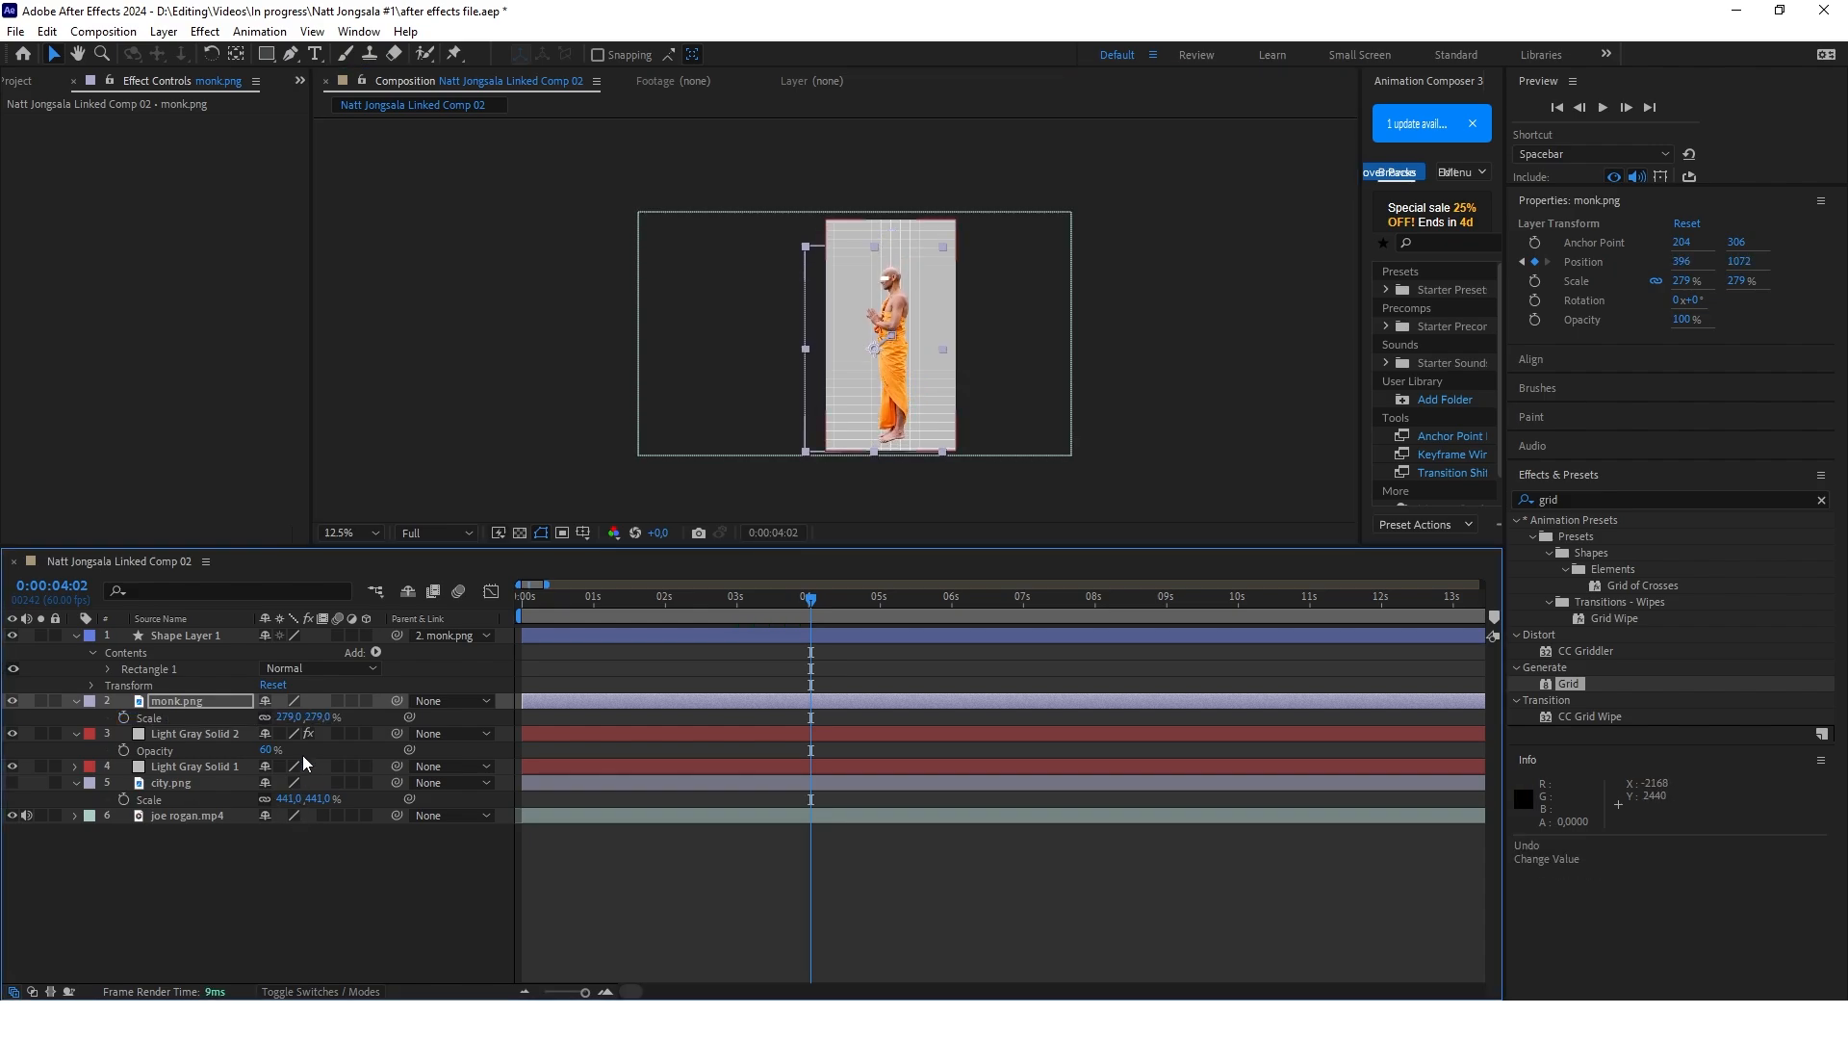
left_click_drag(289, 720, 325, 720)
left_click(874, 701)
key("p")
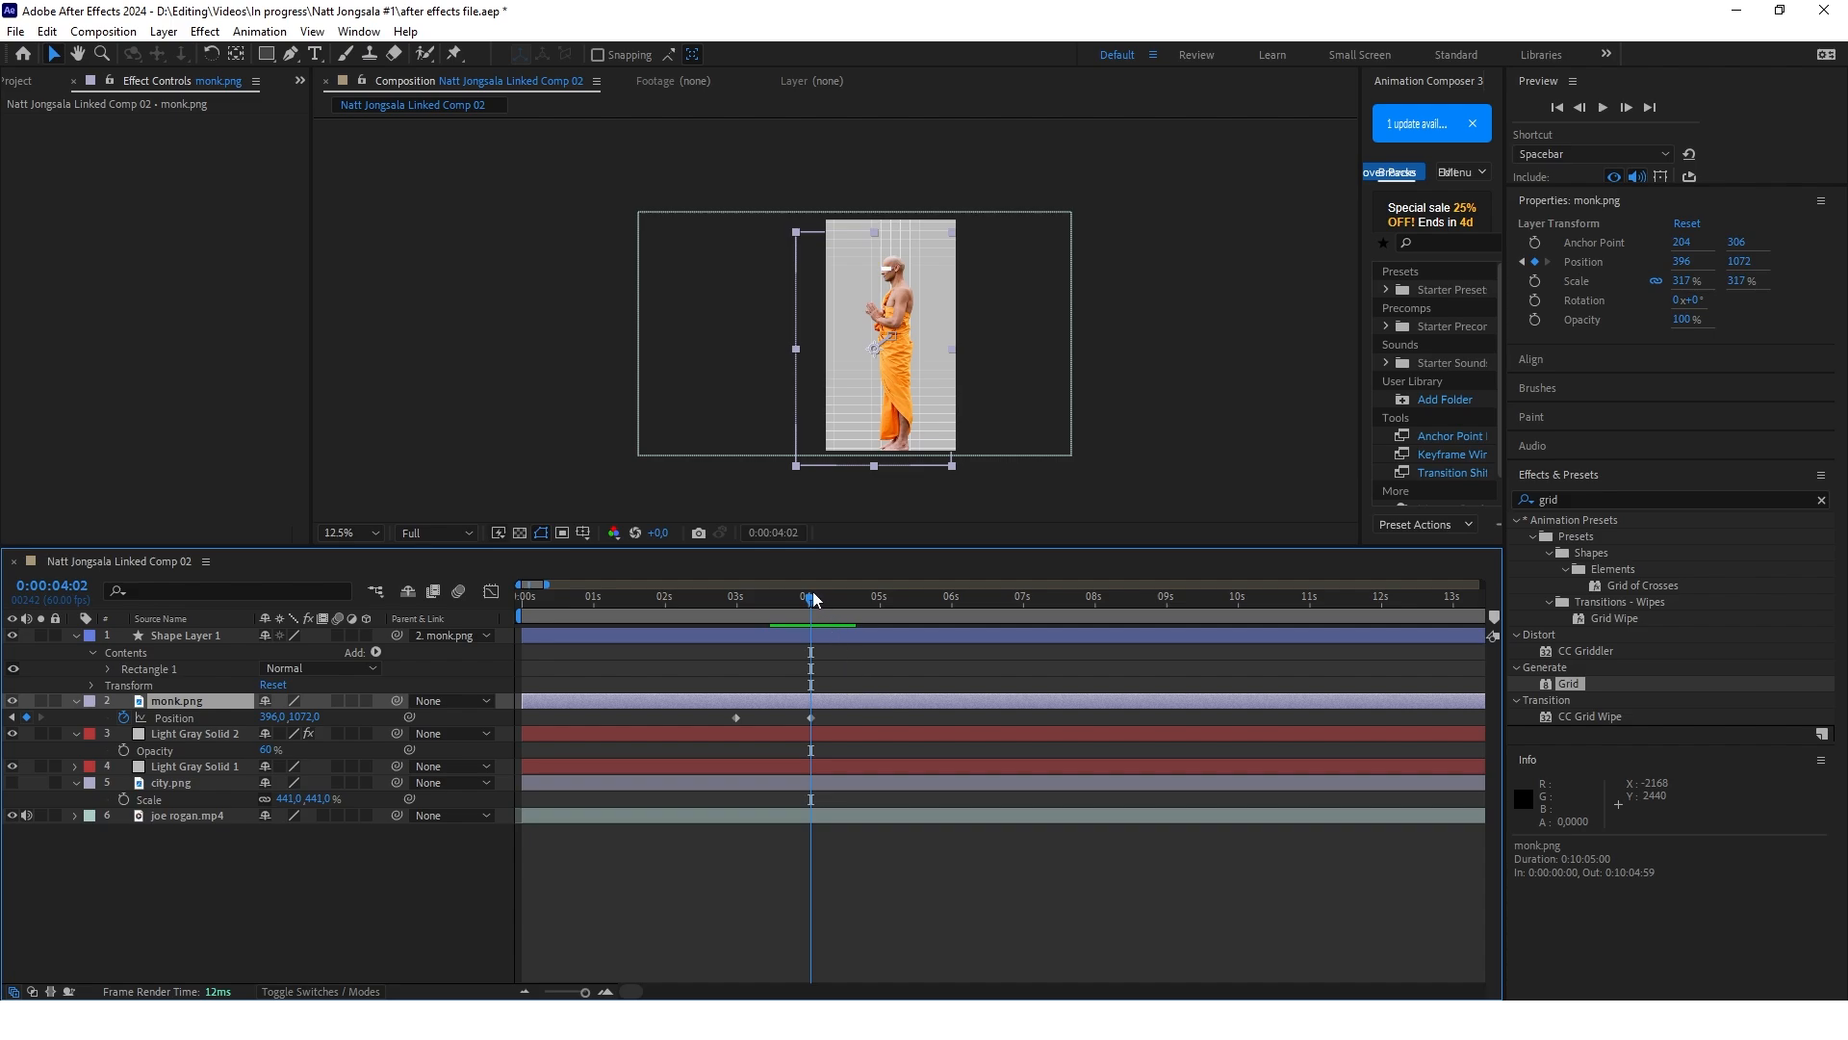
Place the monk below the visible frame at 0:00:02:59, at about position 380, 2928
left_click_drag(812, 598, 735, 606)
scroll(890, 369, "down", 1)
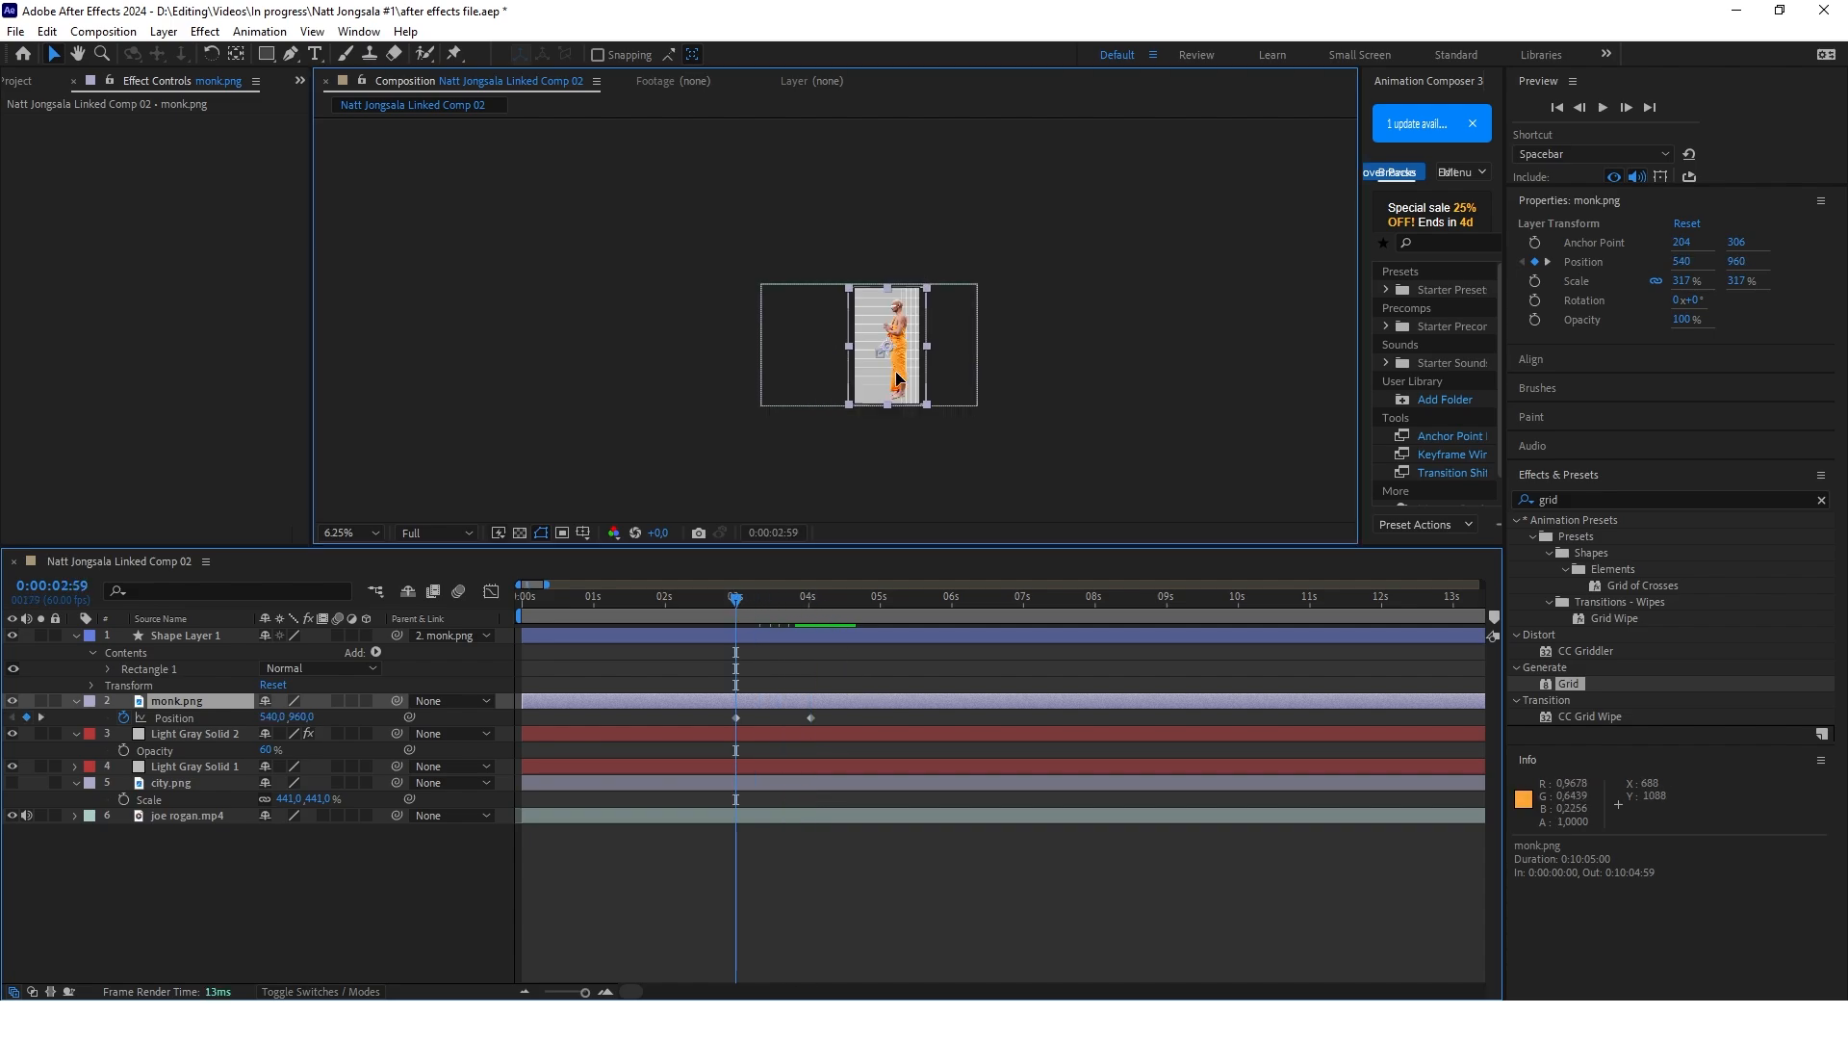
left_click_drag(890, 369, 888, 477)
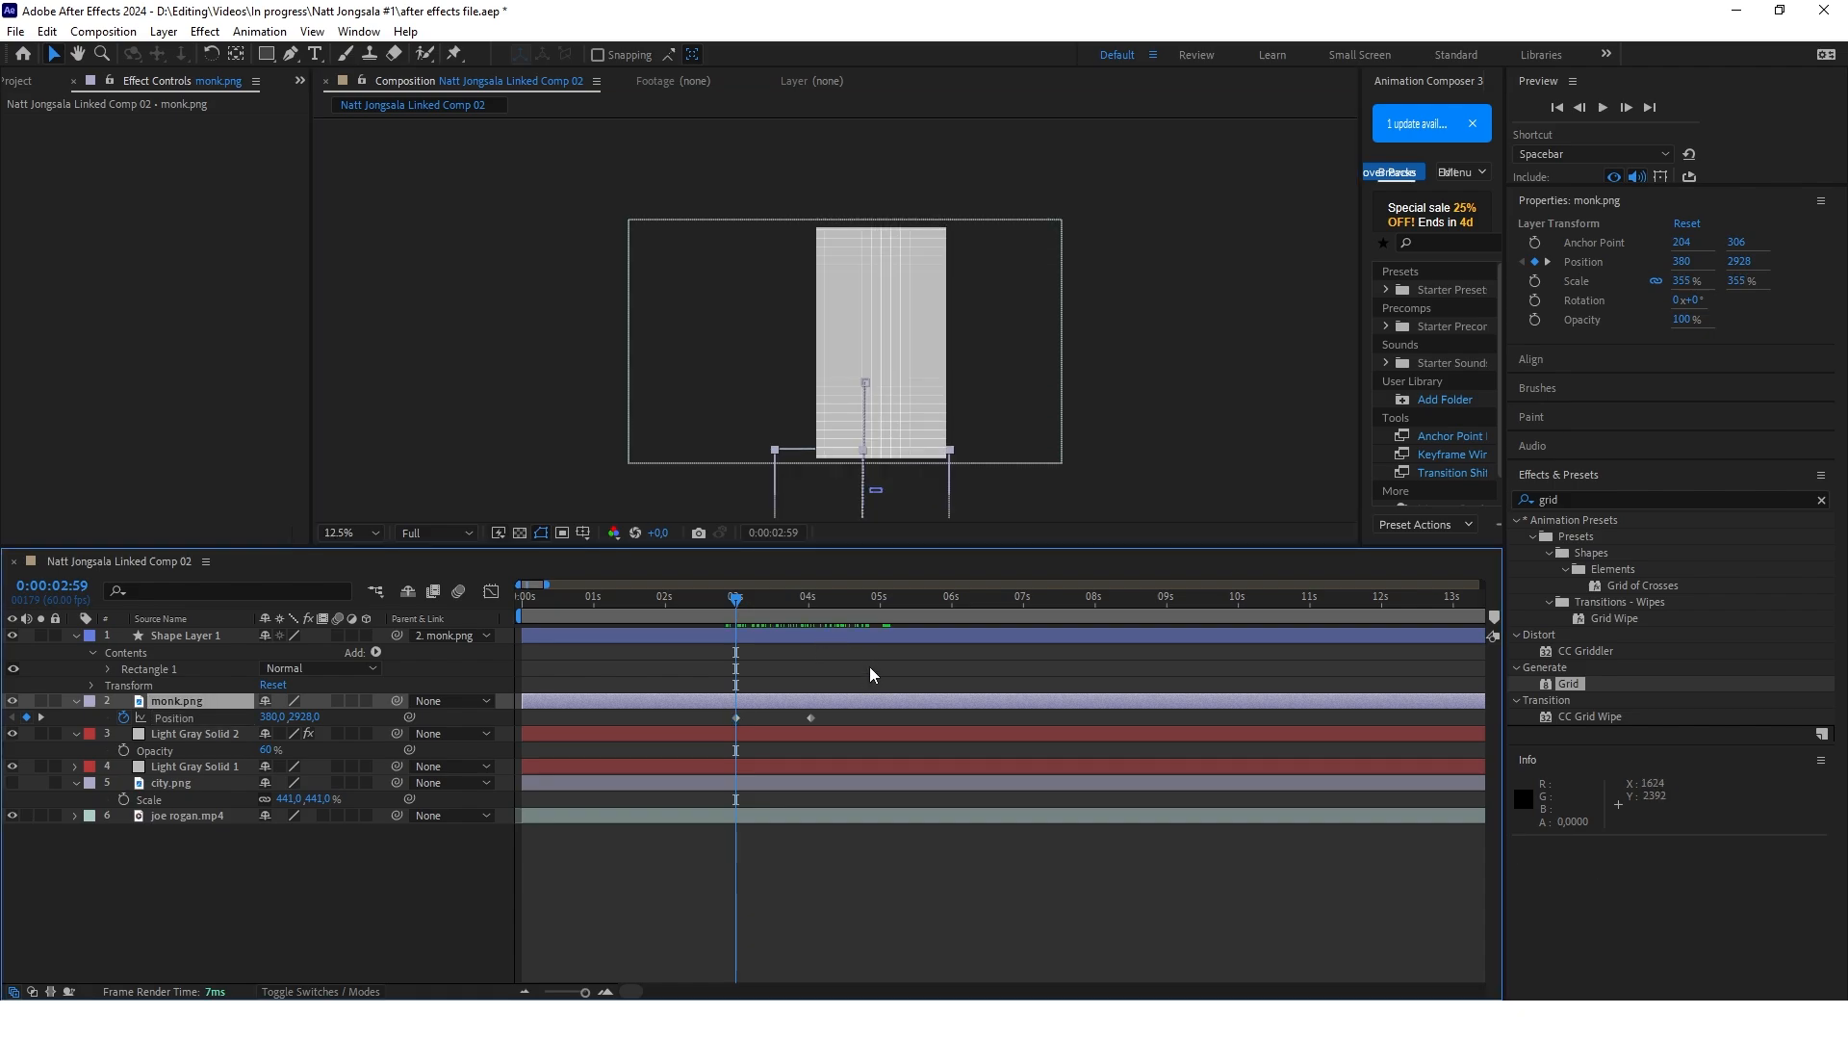
Shift the monk's second Position keyframe earlier, to about 3.7 seconds, and preview the upward movement
left_click(812, 718)
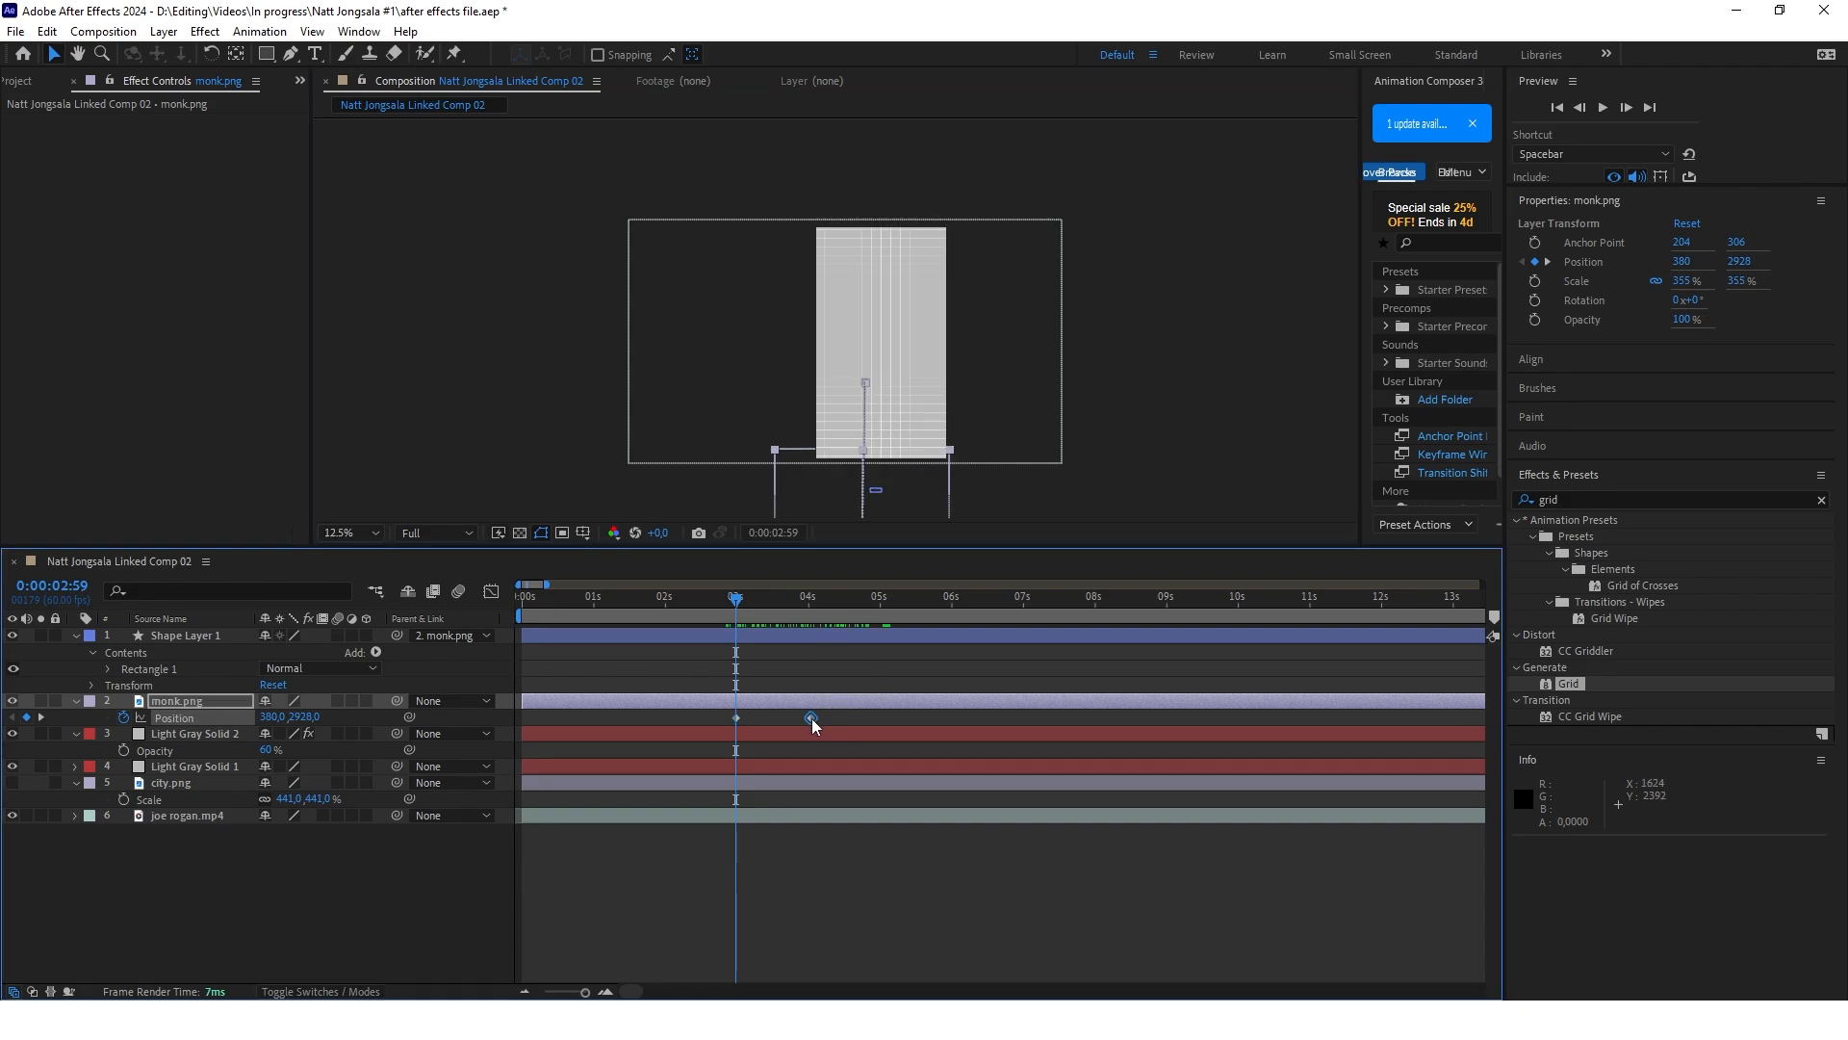
left_click_drag(811, 724, 787, 727)
key("space")
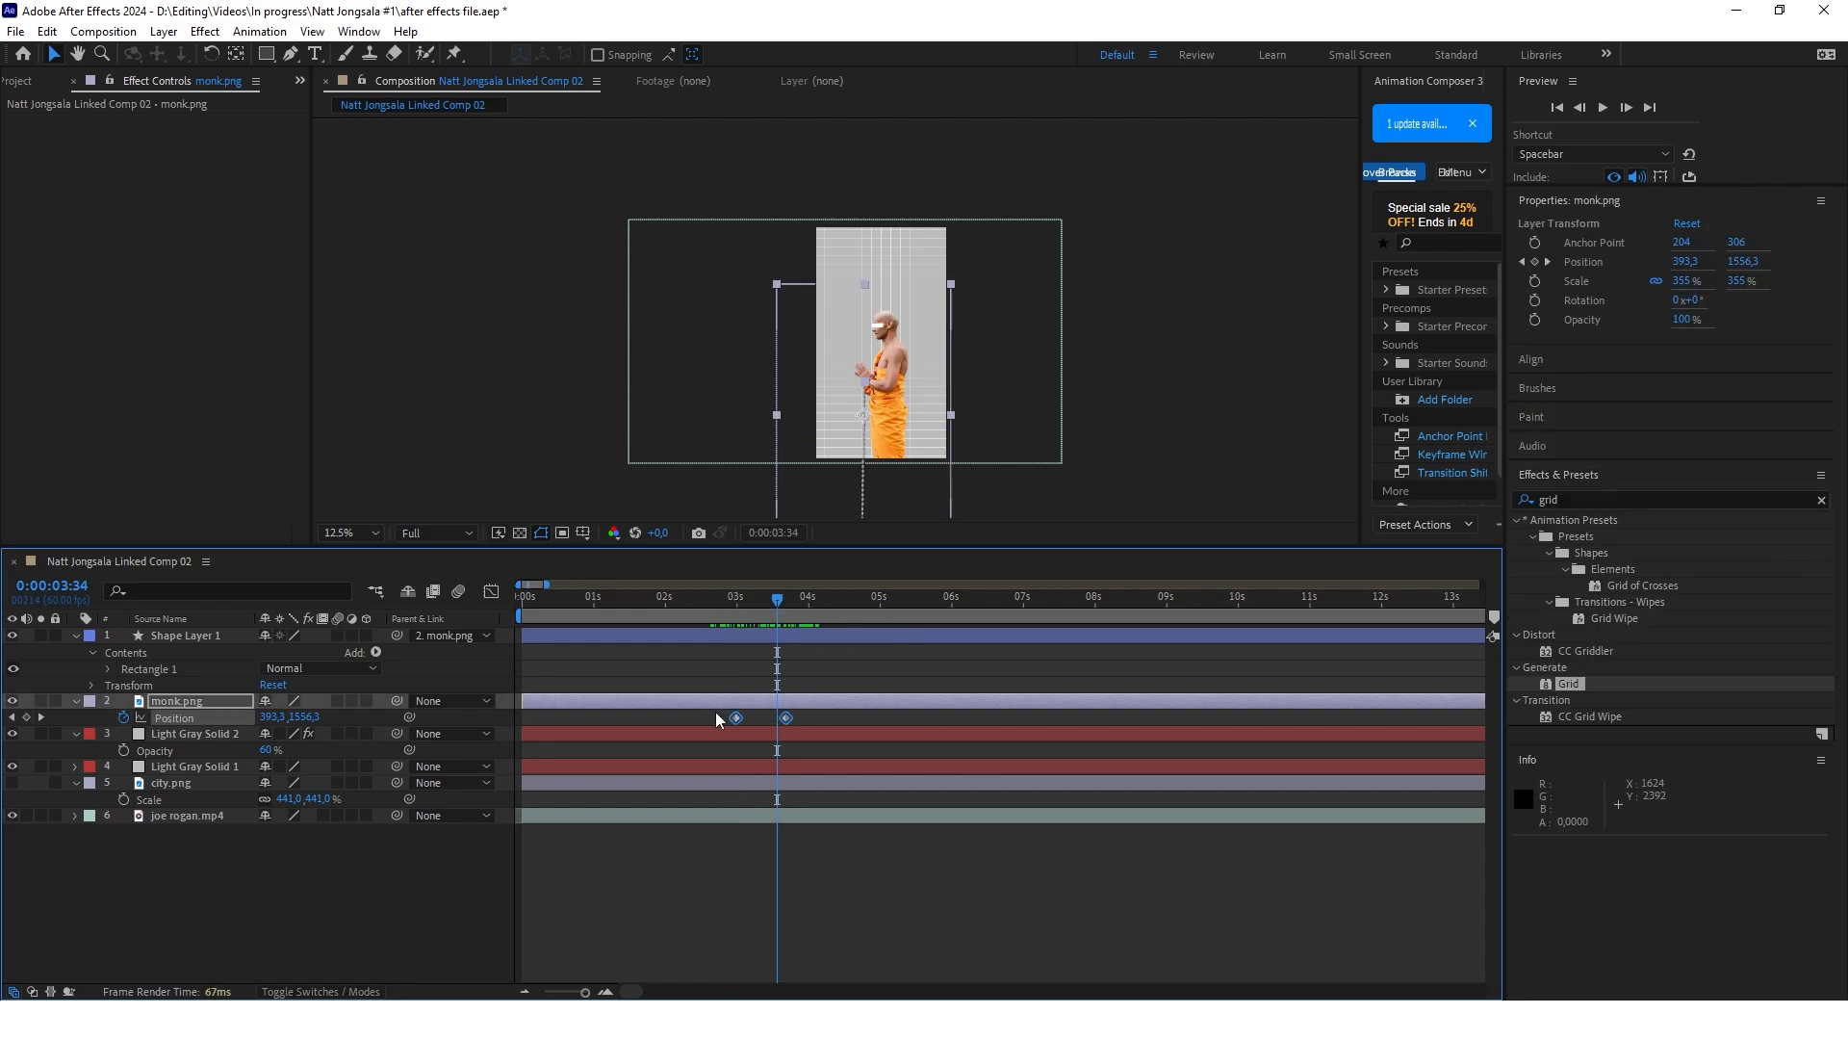
Open the monk's Position speed graph and reshape its curve to peak early and ease gradually into the second keyframe
left_click(490, 591)
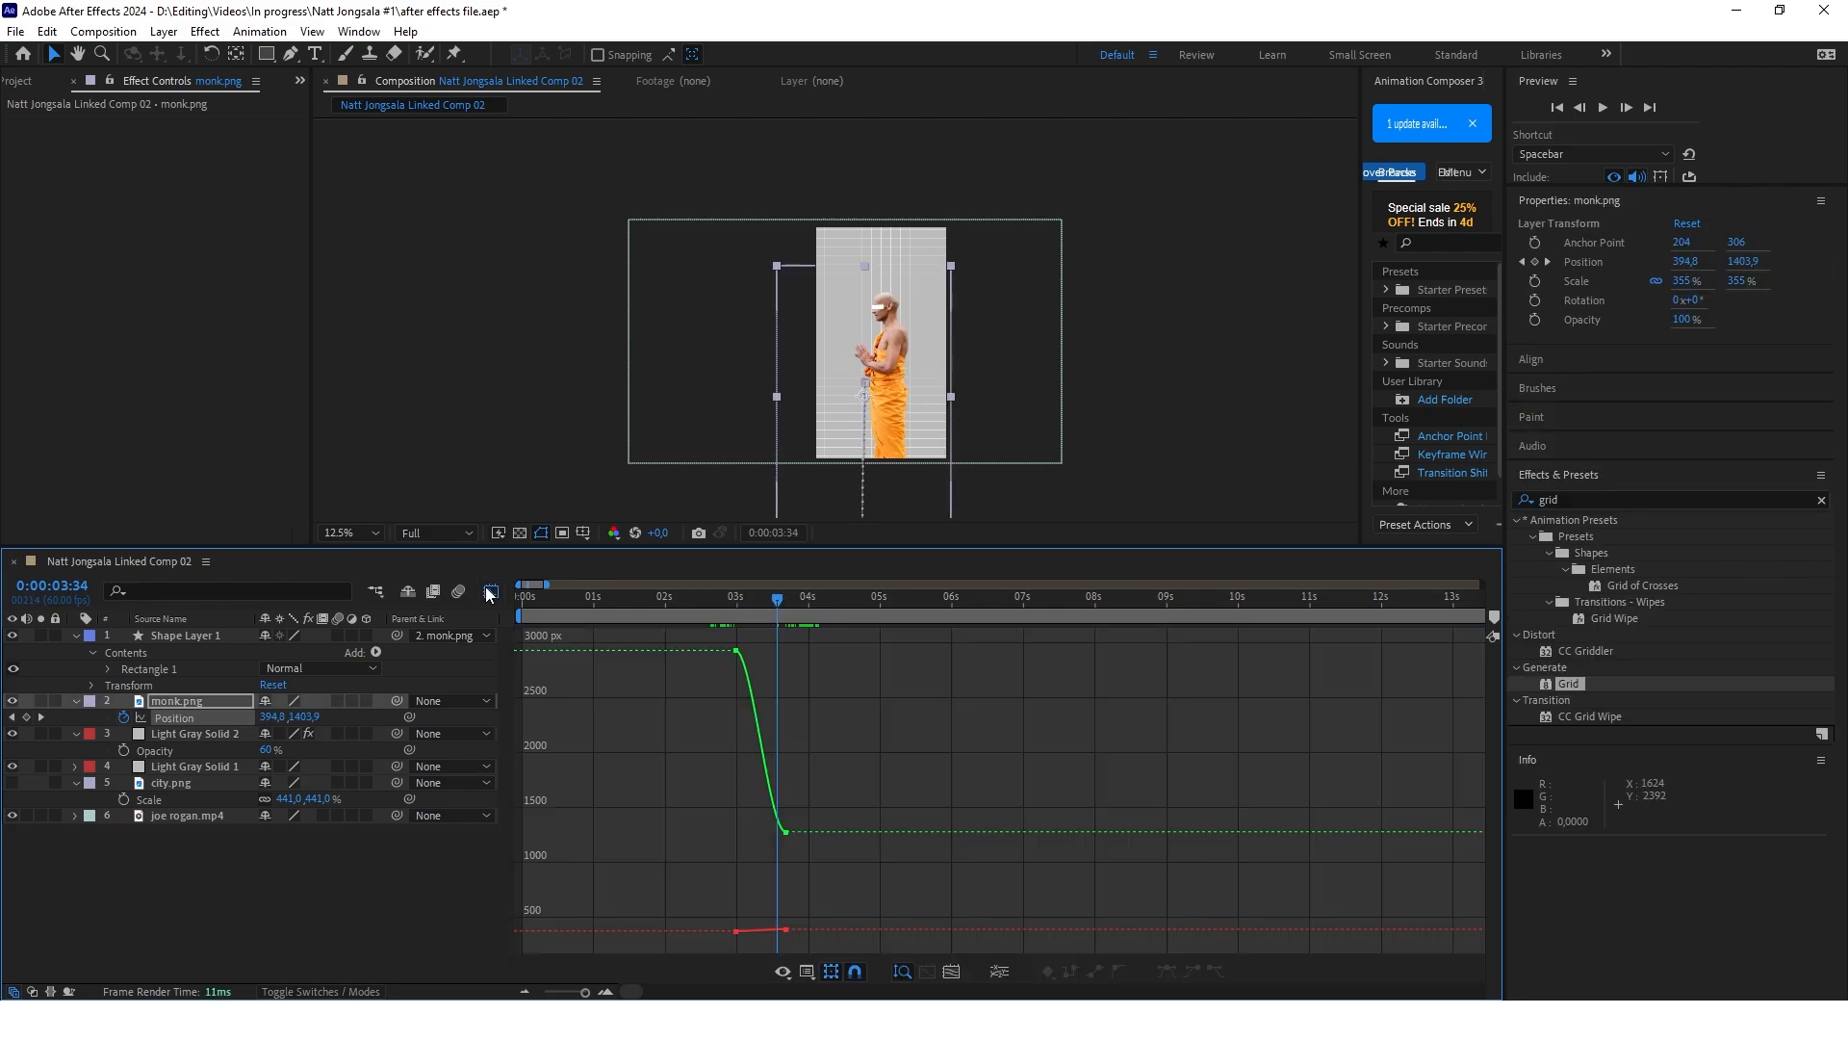
right_click(916, 765)
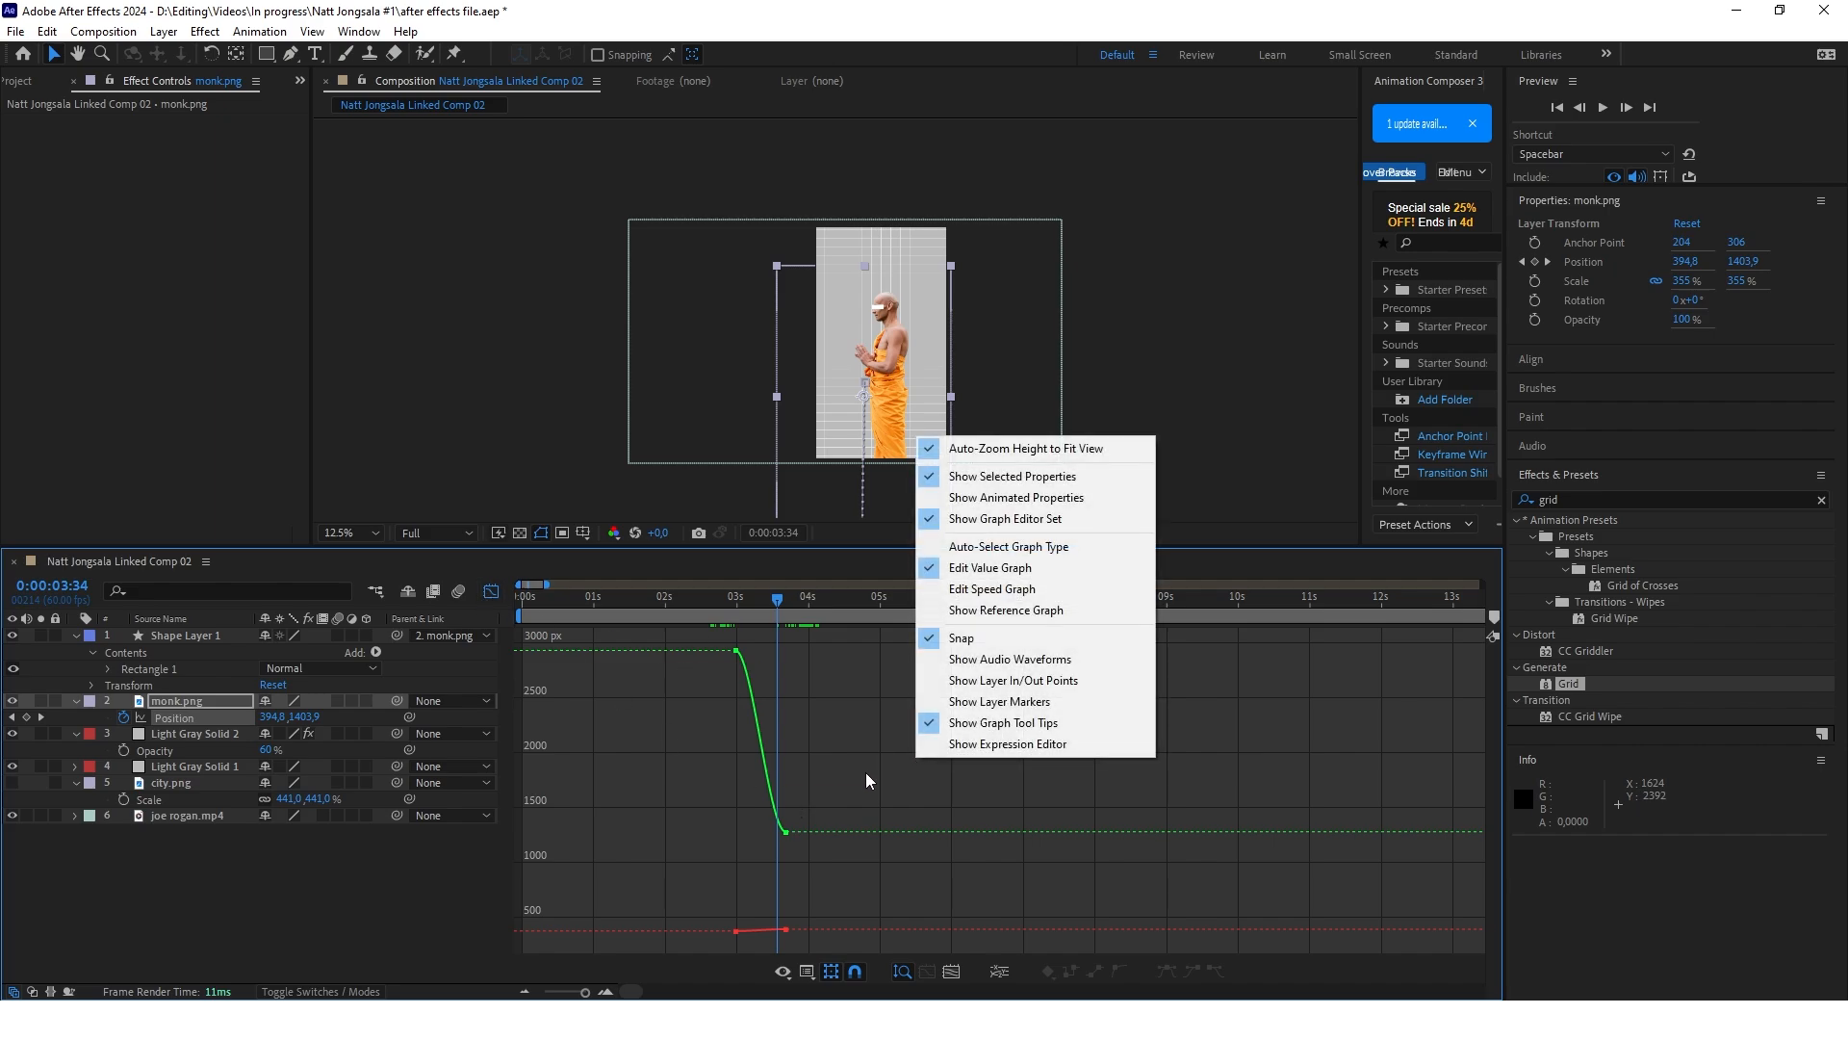
left_click(991, 589)
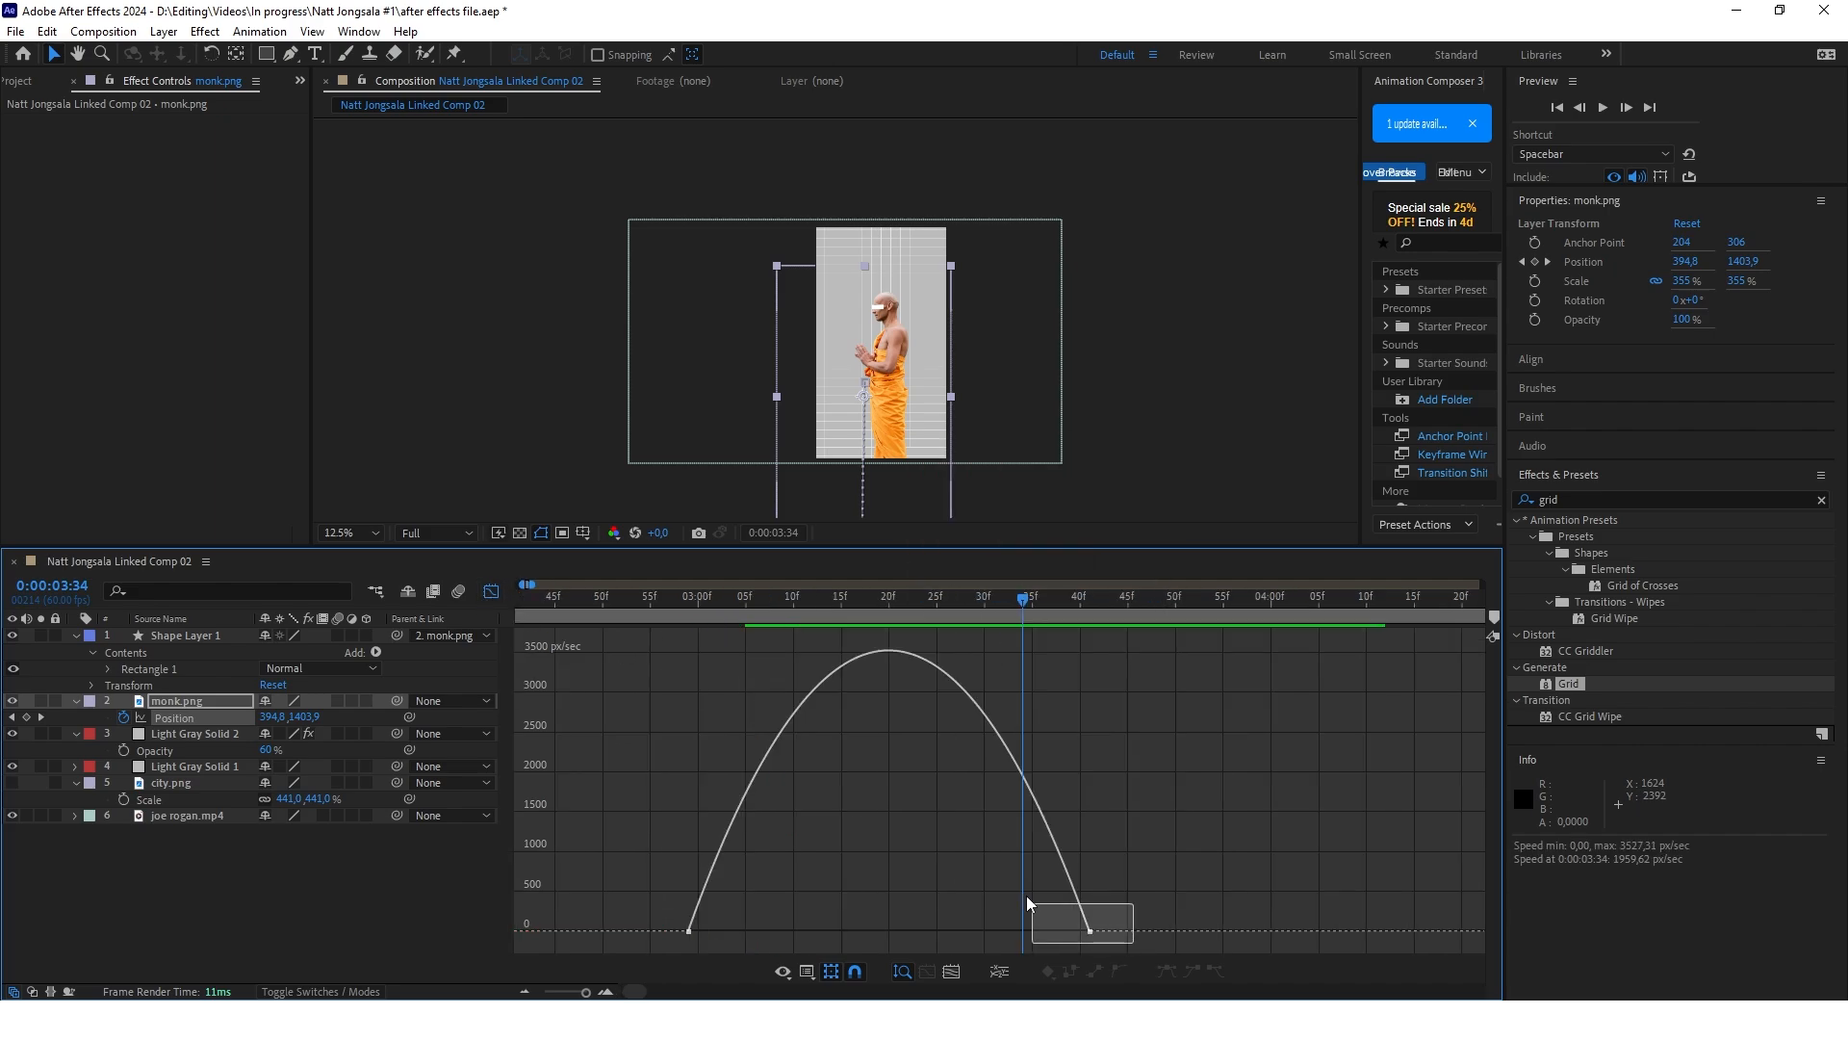
left_click_drag(1027, 903, 900, 931)
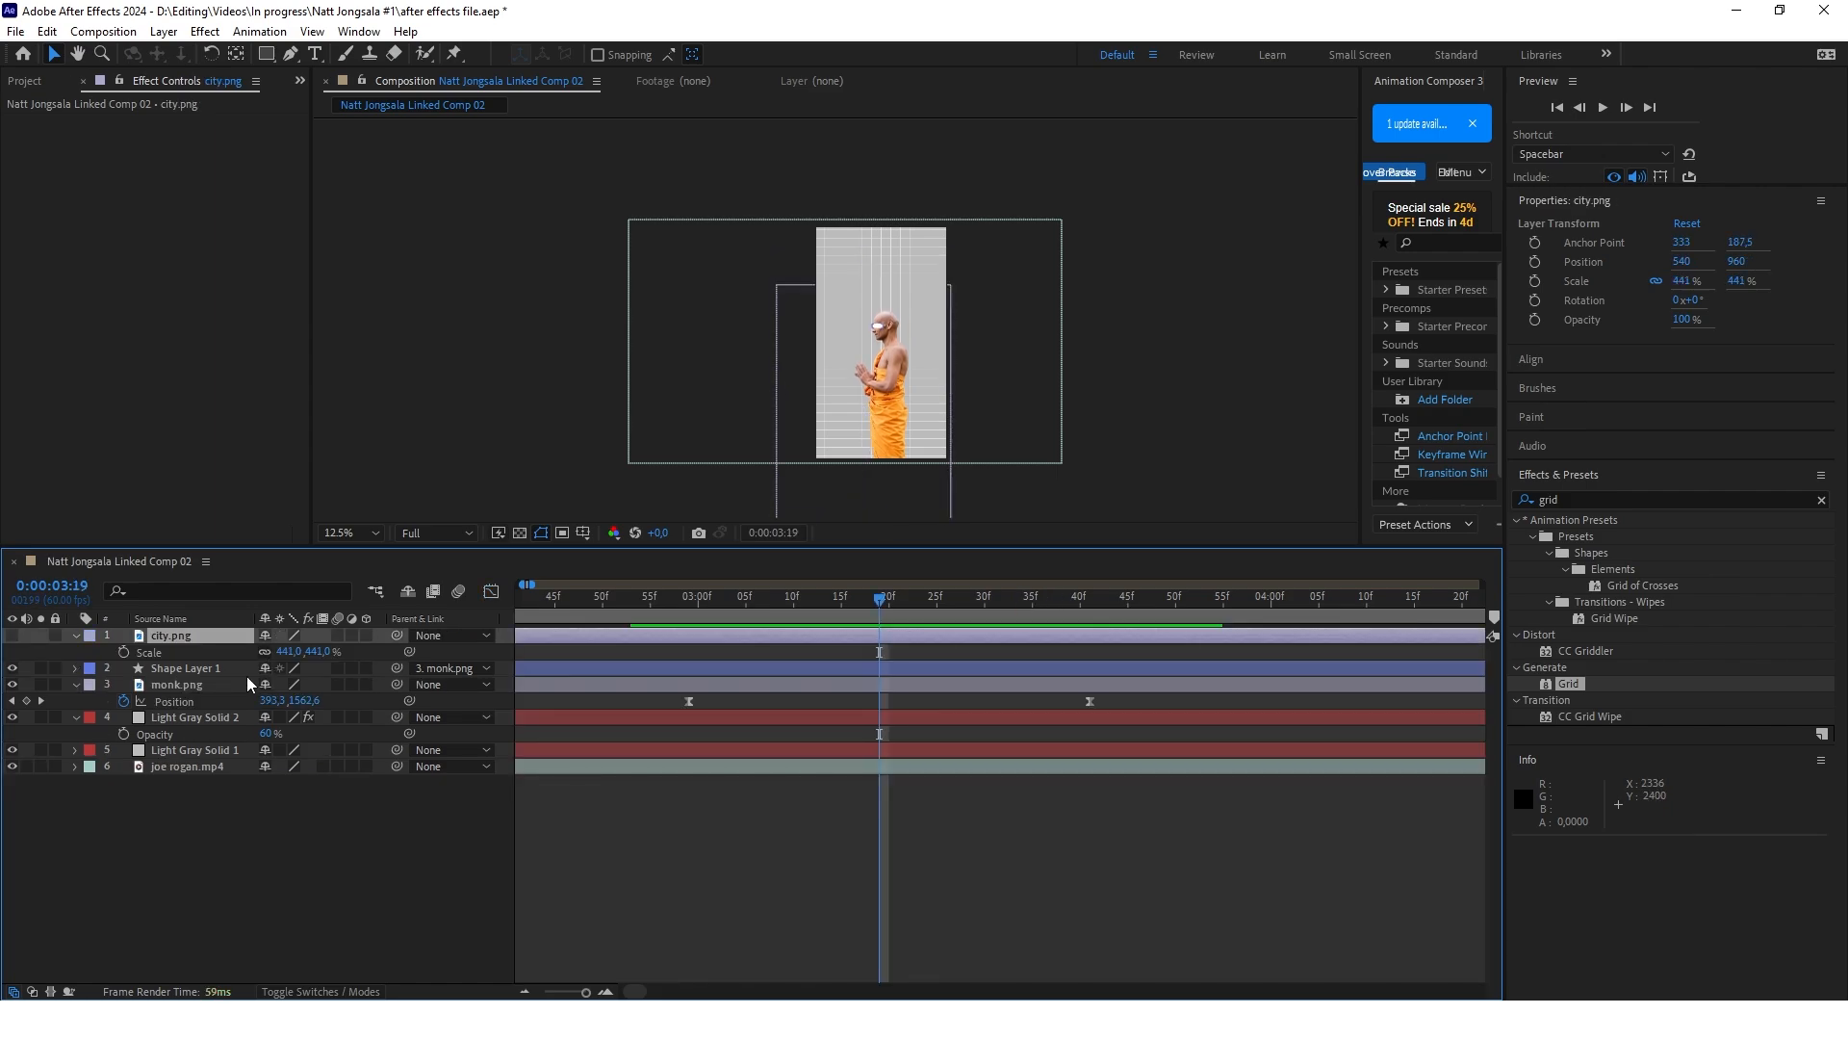
Make the city.png layer visible and add Position keyframes to it at 0:00:03:19 and 0:00:03:38
left_click(12, 635)
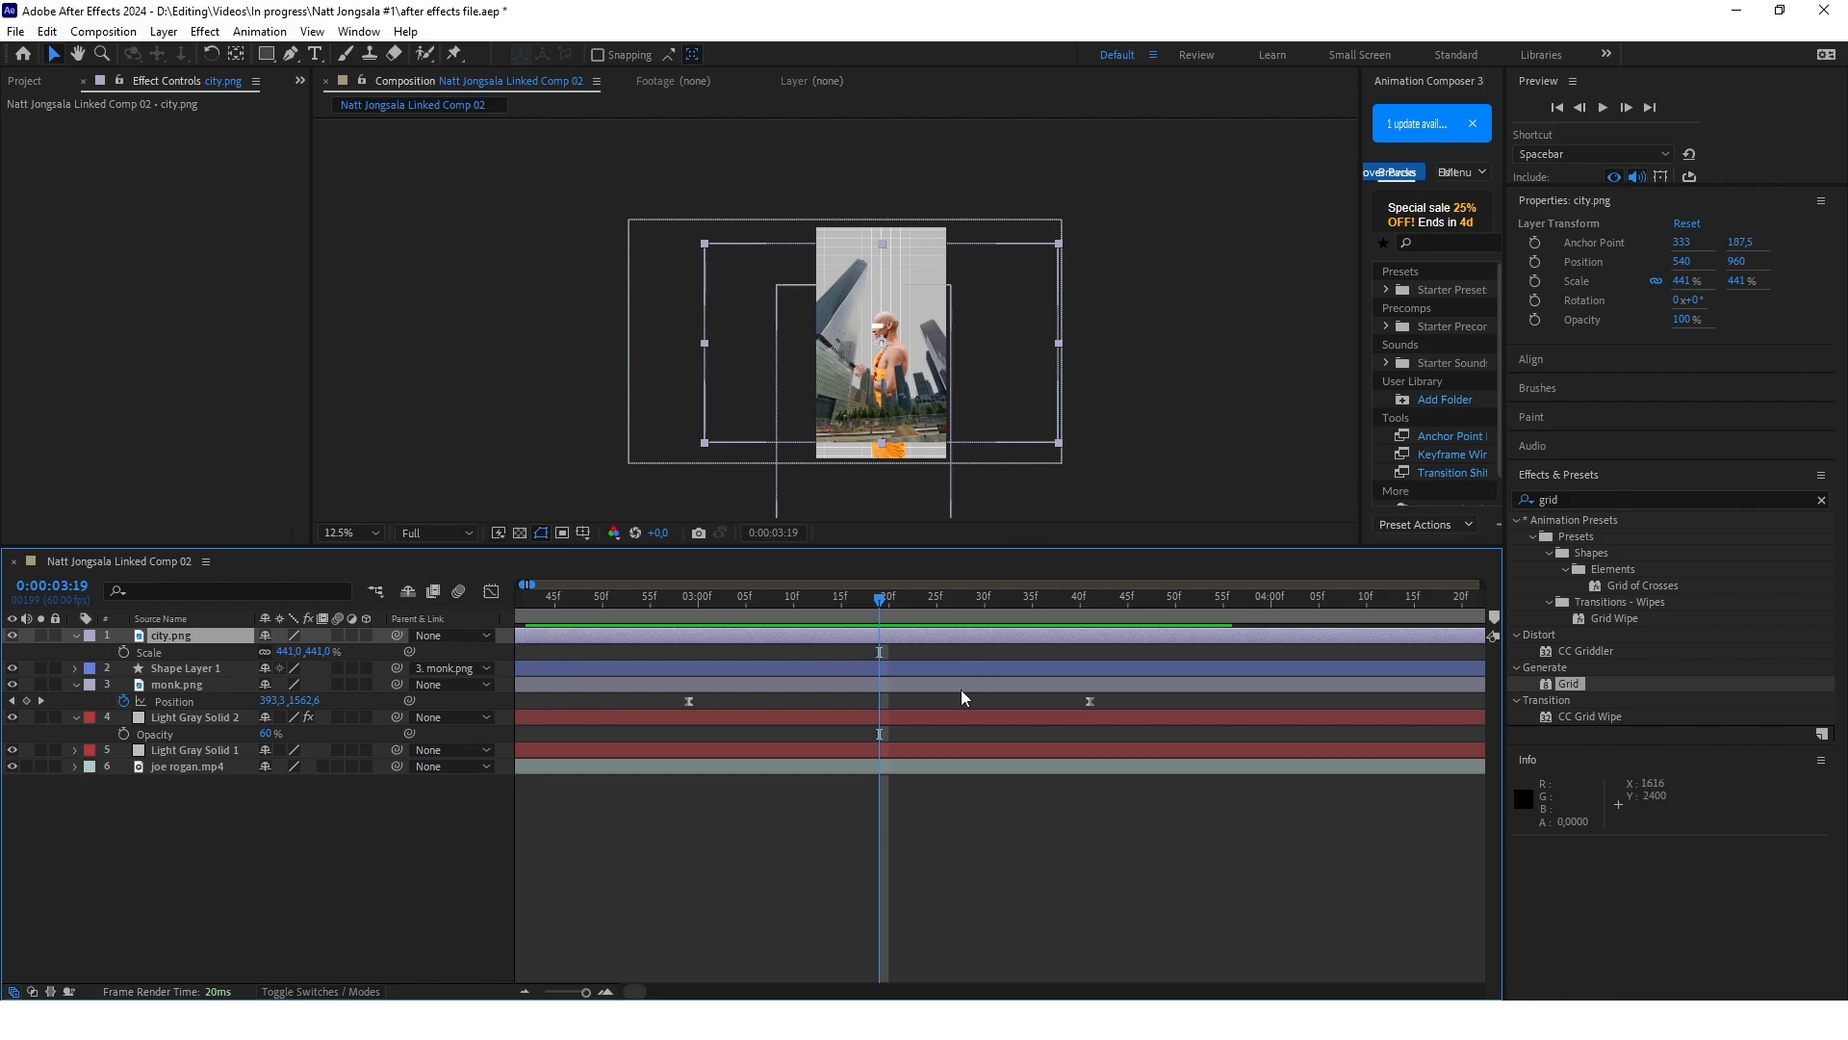
left_click(189, 639)
key("p")
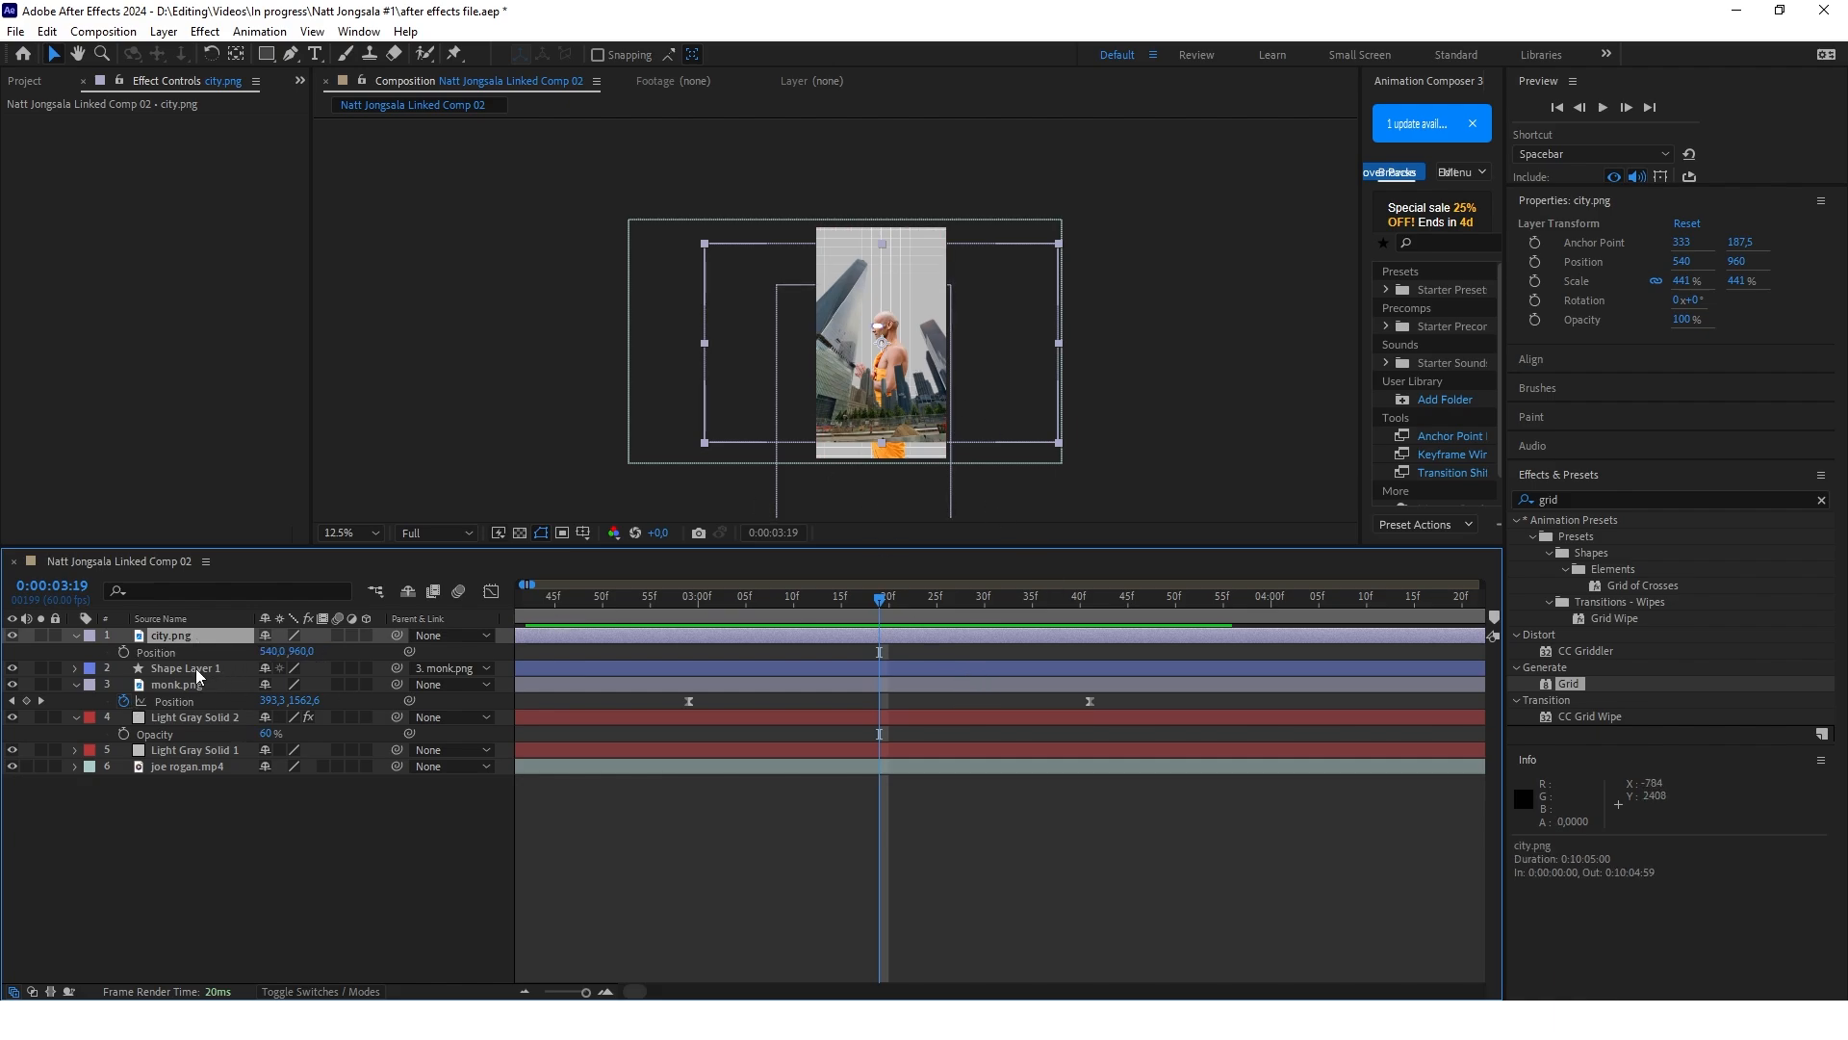
left_click(124, 652)
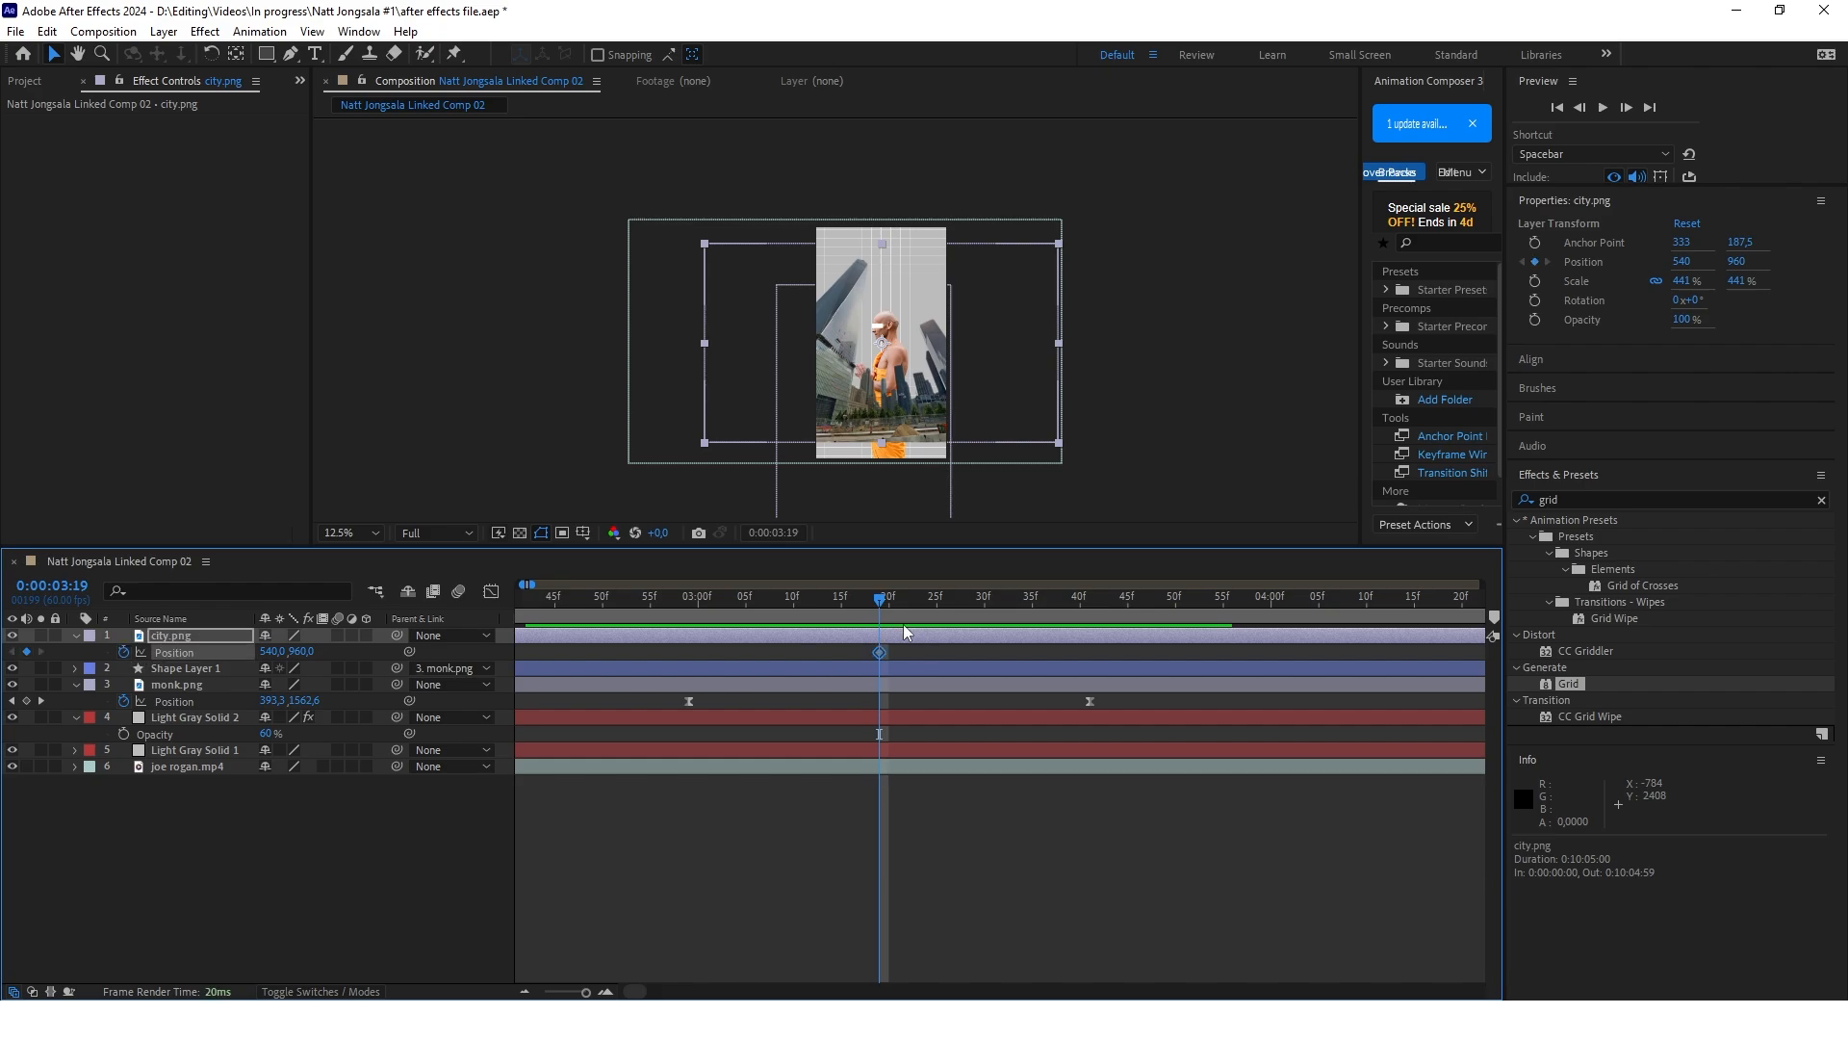
left_click_drag(883, 604, 1064, 617)
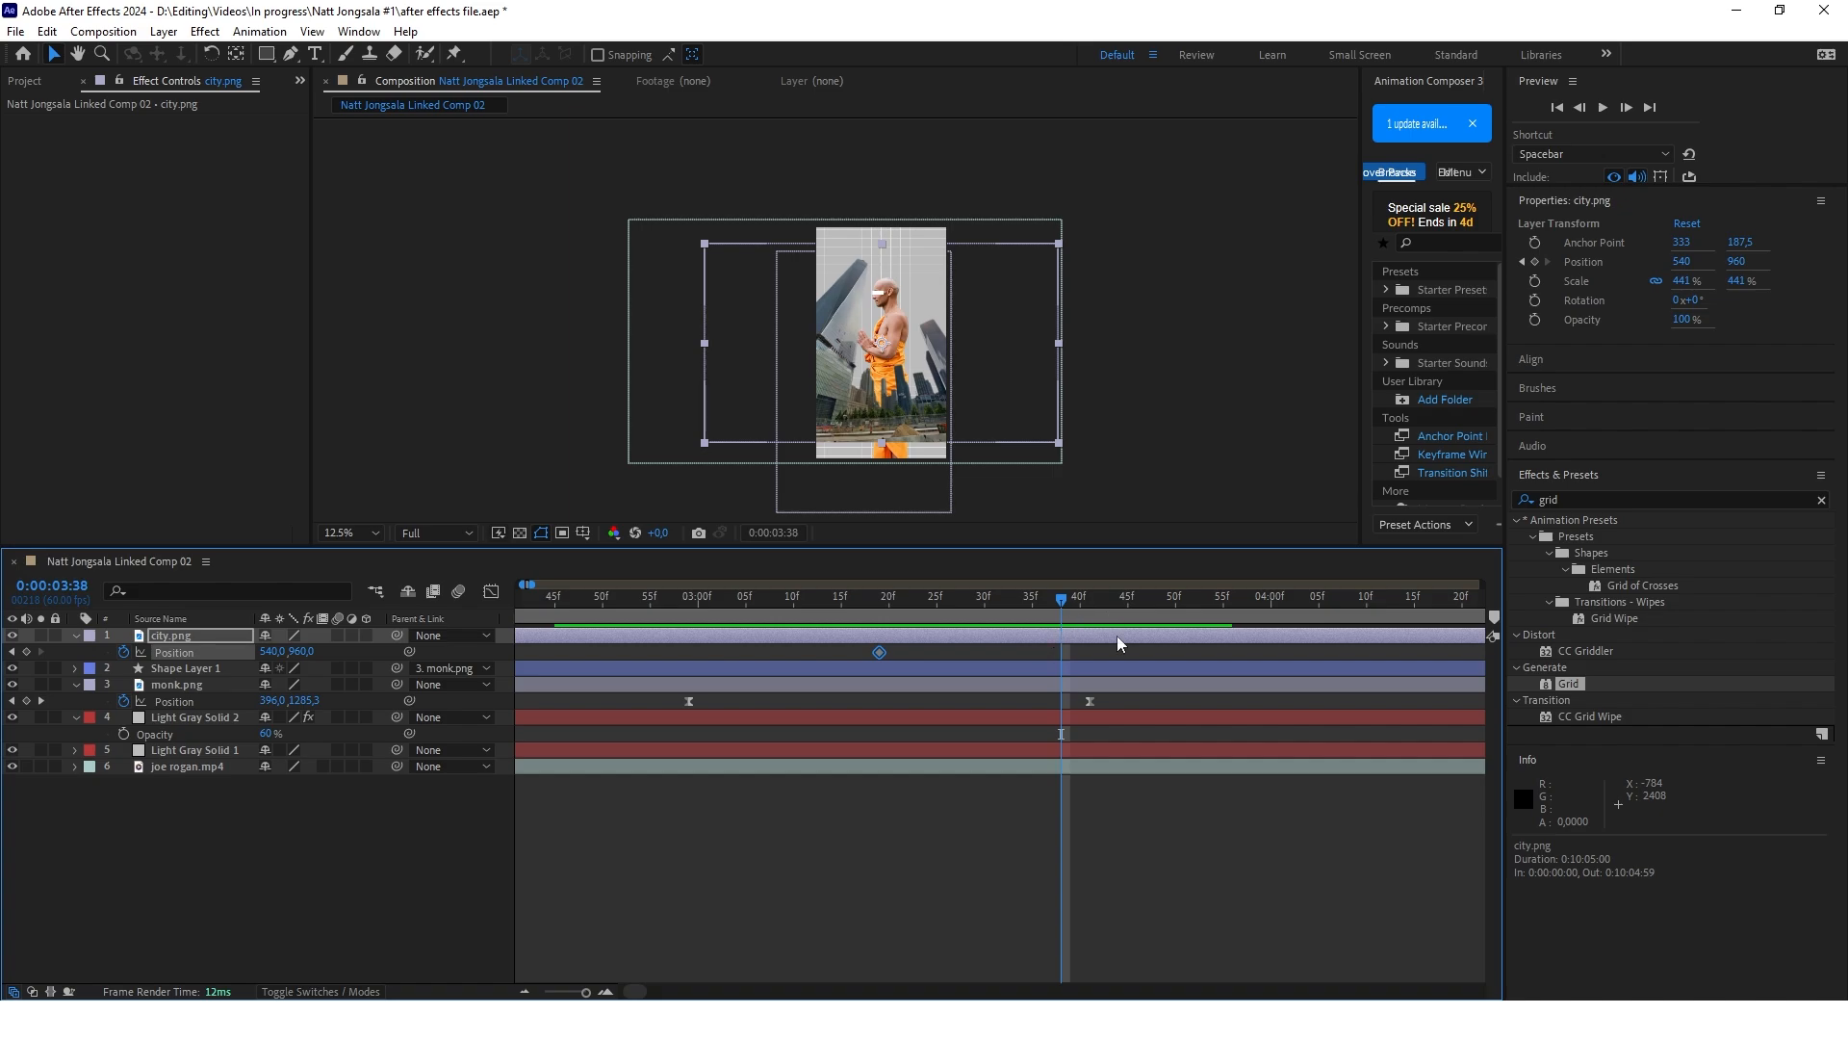
left_click(26, 652)
Scale city.png to 602% and move it to position 350, 1003 at 0:00:03:38
key("s")
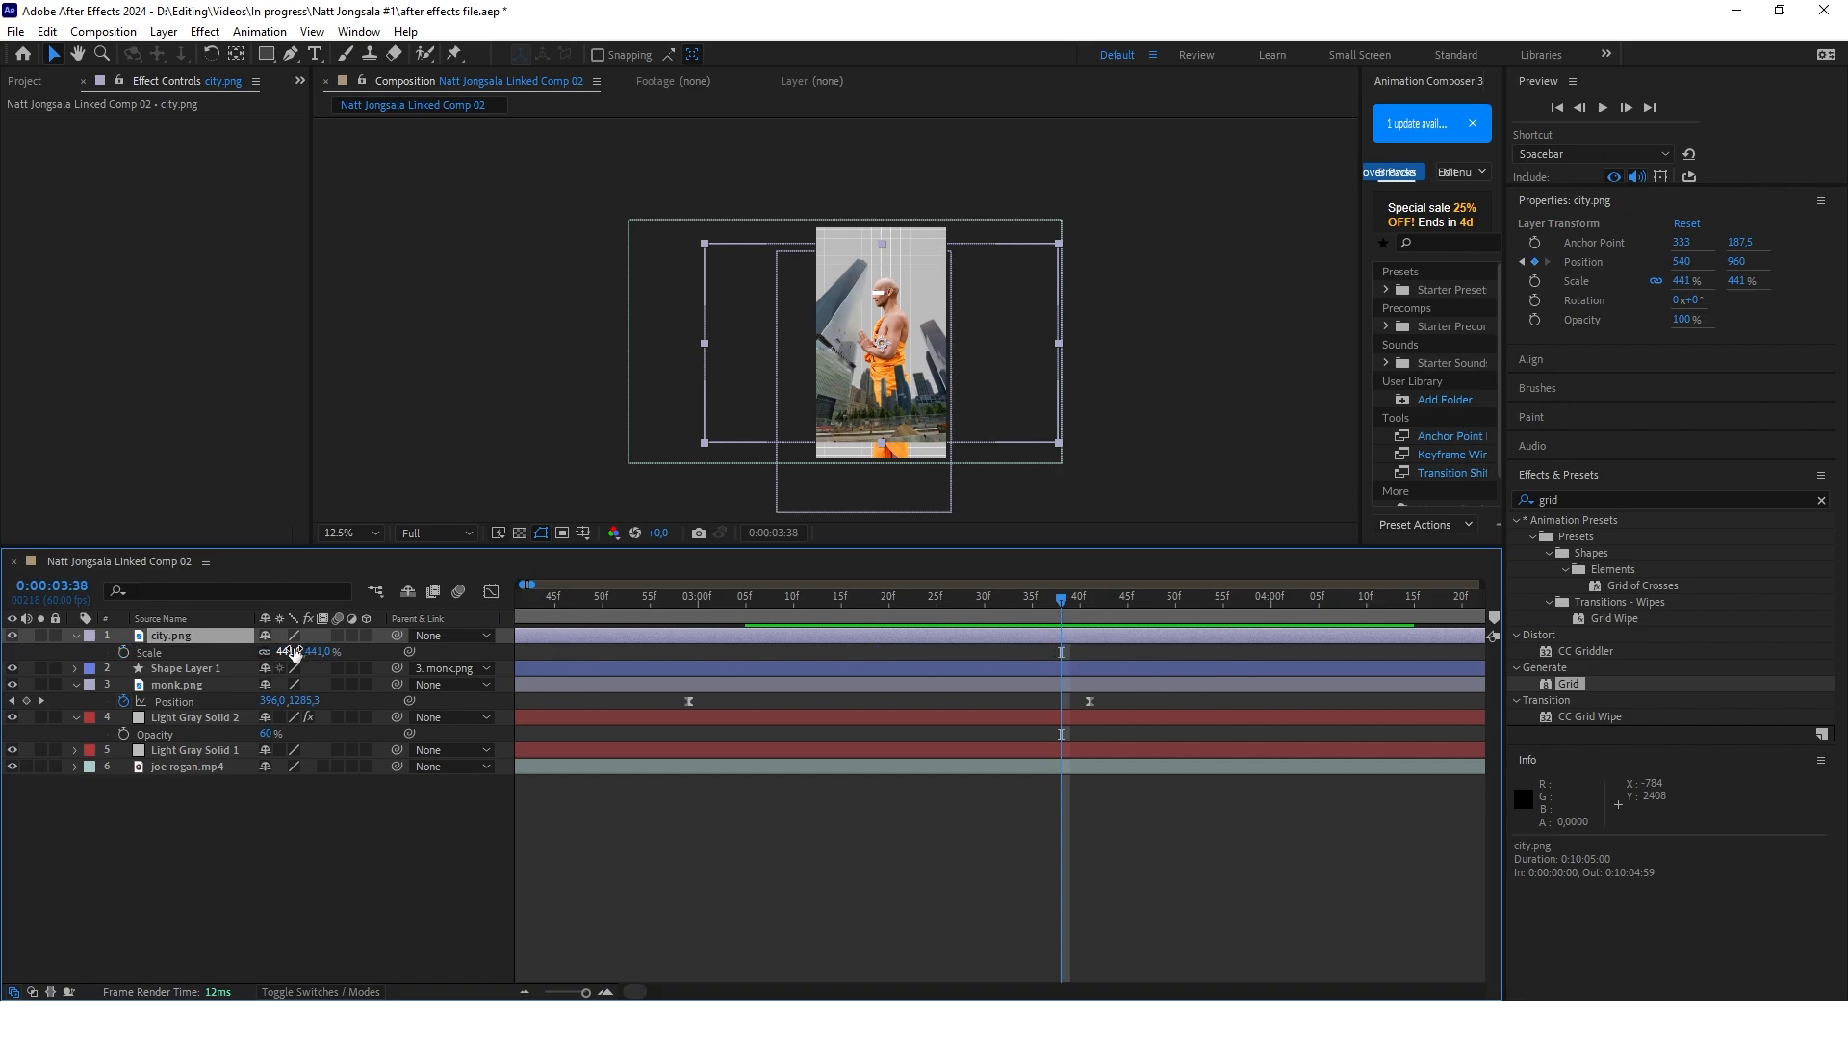
left_click_drag(295, 653, 406, 651)
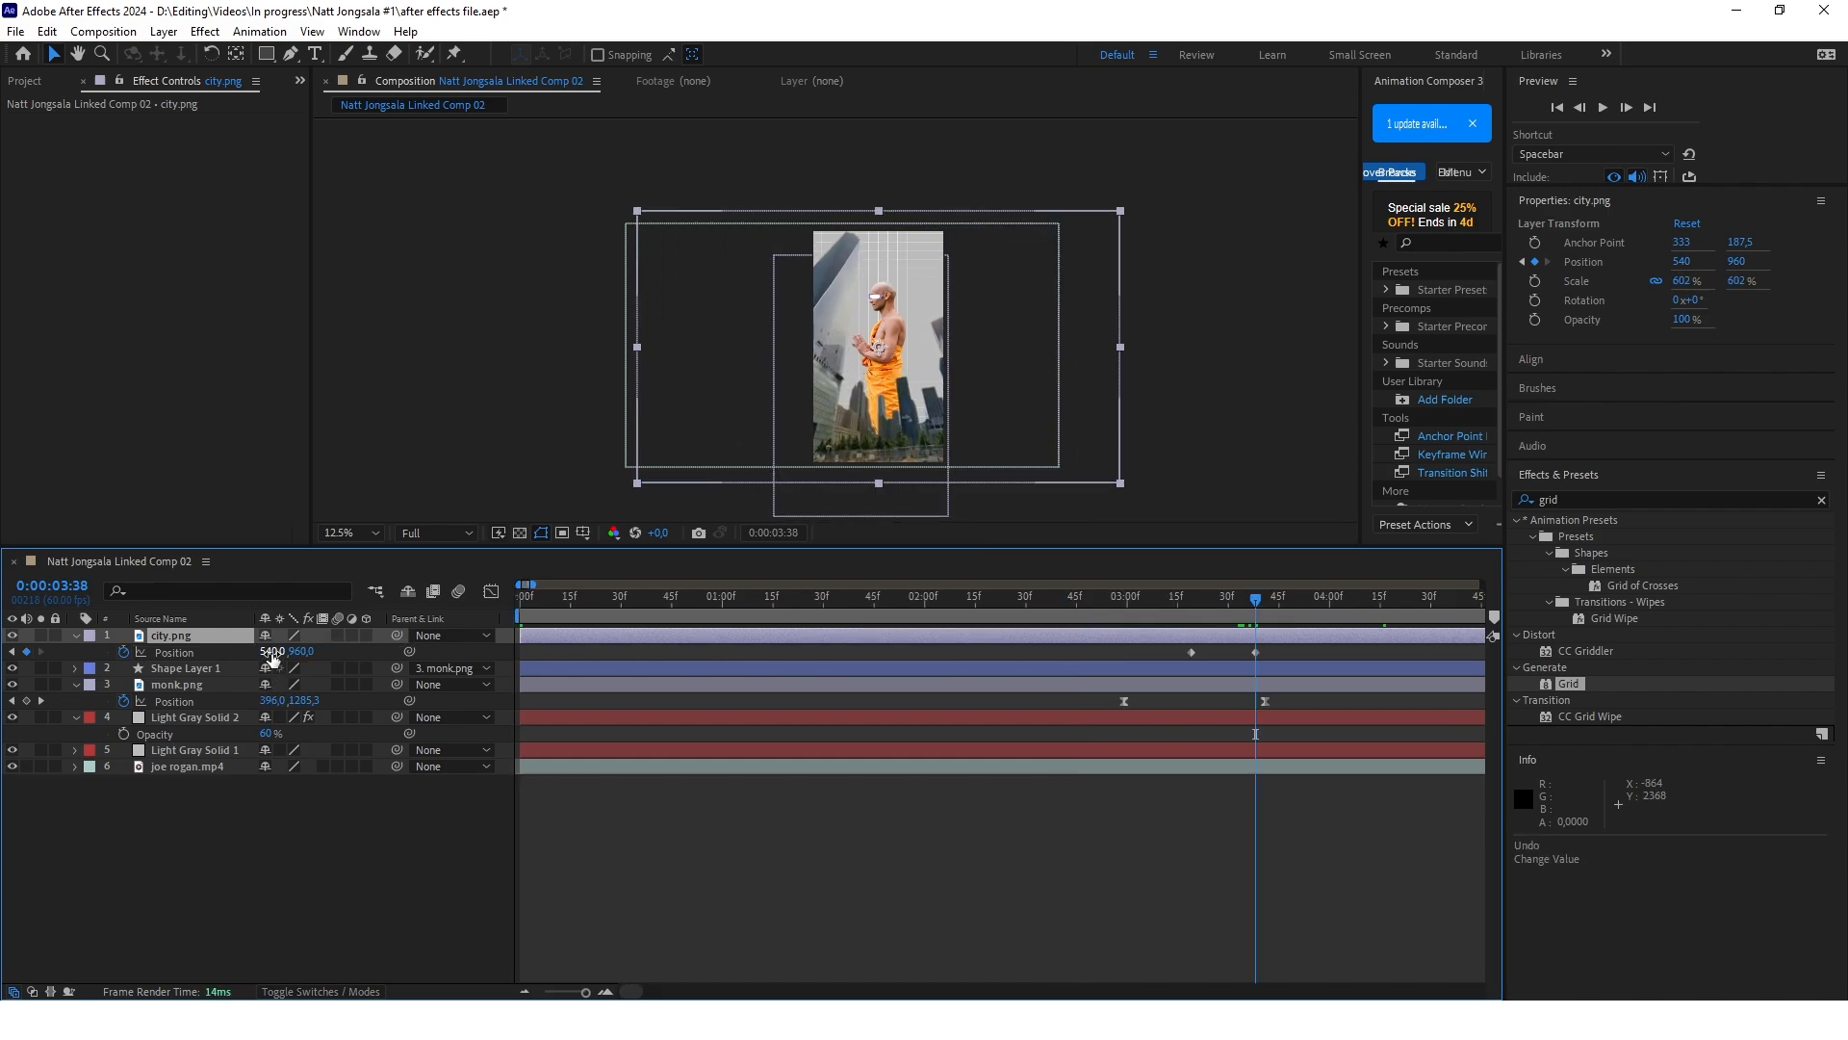
left_click_drag(272, 651, 368, 652)
mouse_move(1262, 604)
left_mouse_down()
mouse_move(1206, 609)
mouse_move(1256, 607)
left_mouse_up()
Place city.png below the visible frame at 0:00:03:19, at position 350, 3015
left_click(270, 651)
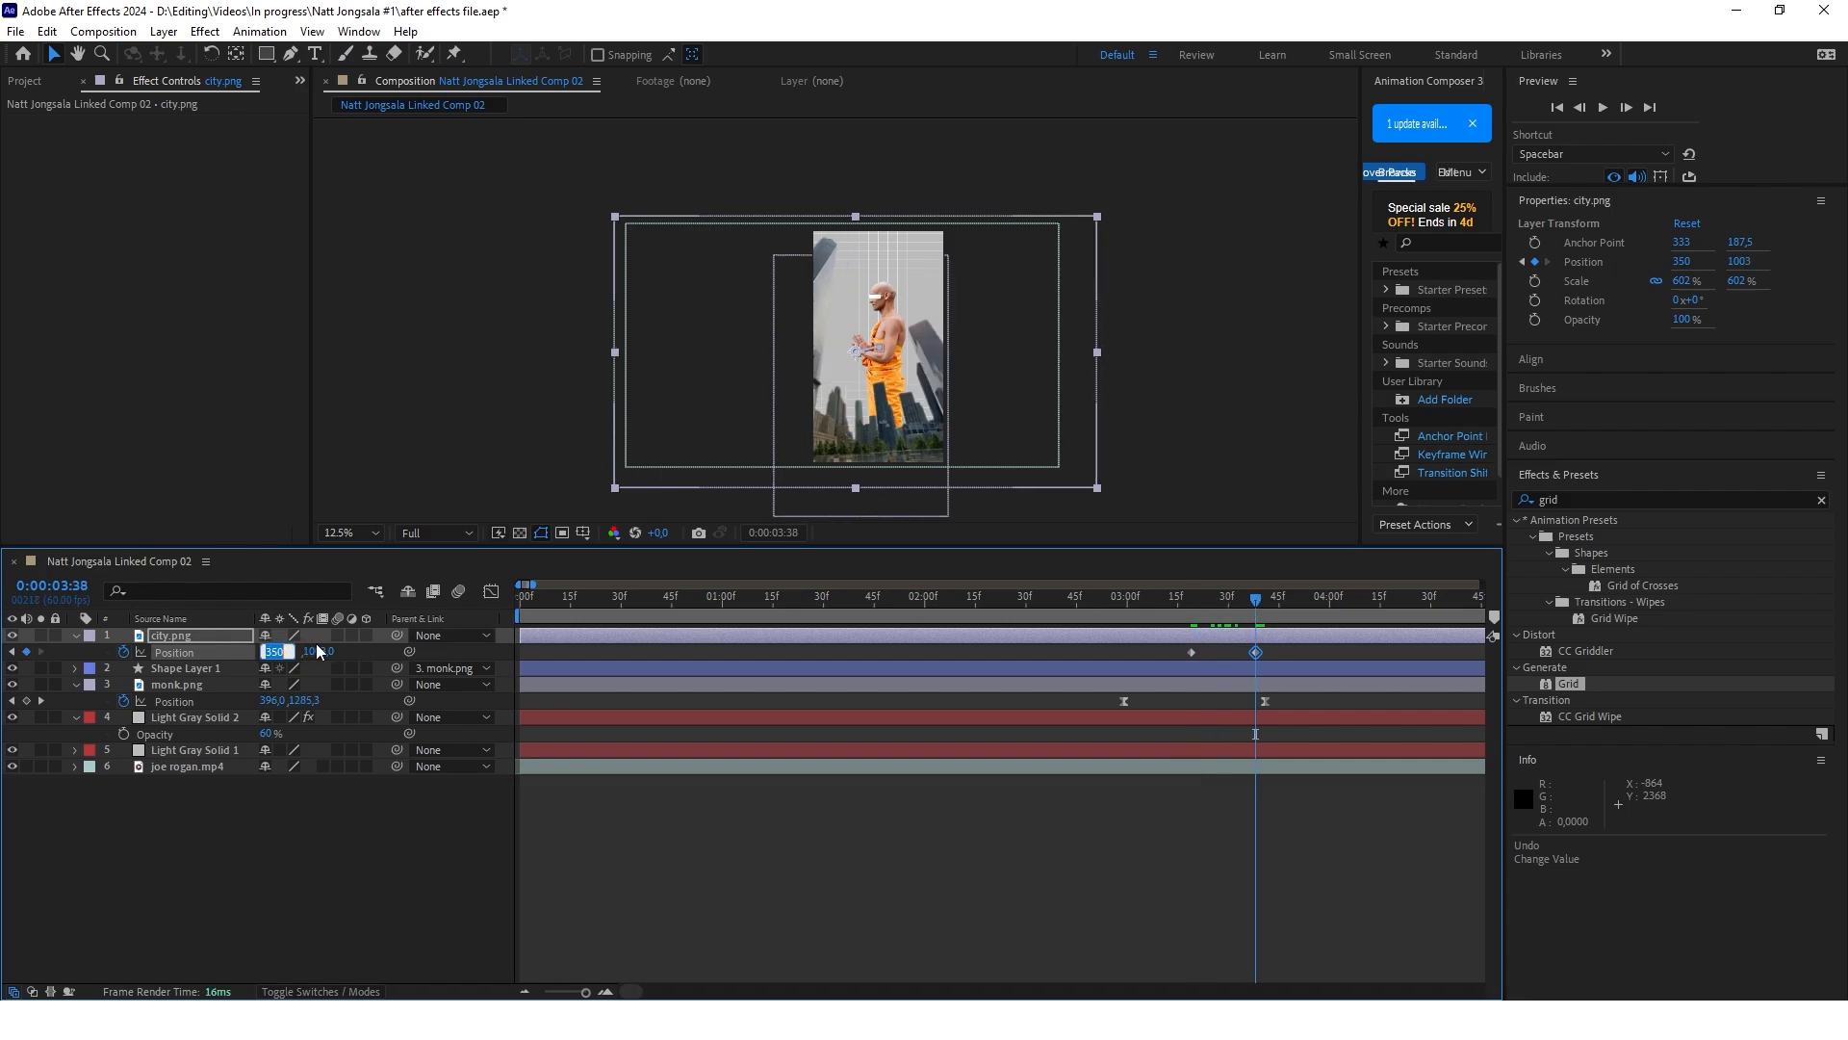
left_click_drag(1259, 604, 1197, 608)
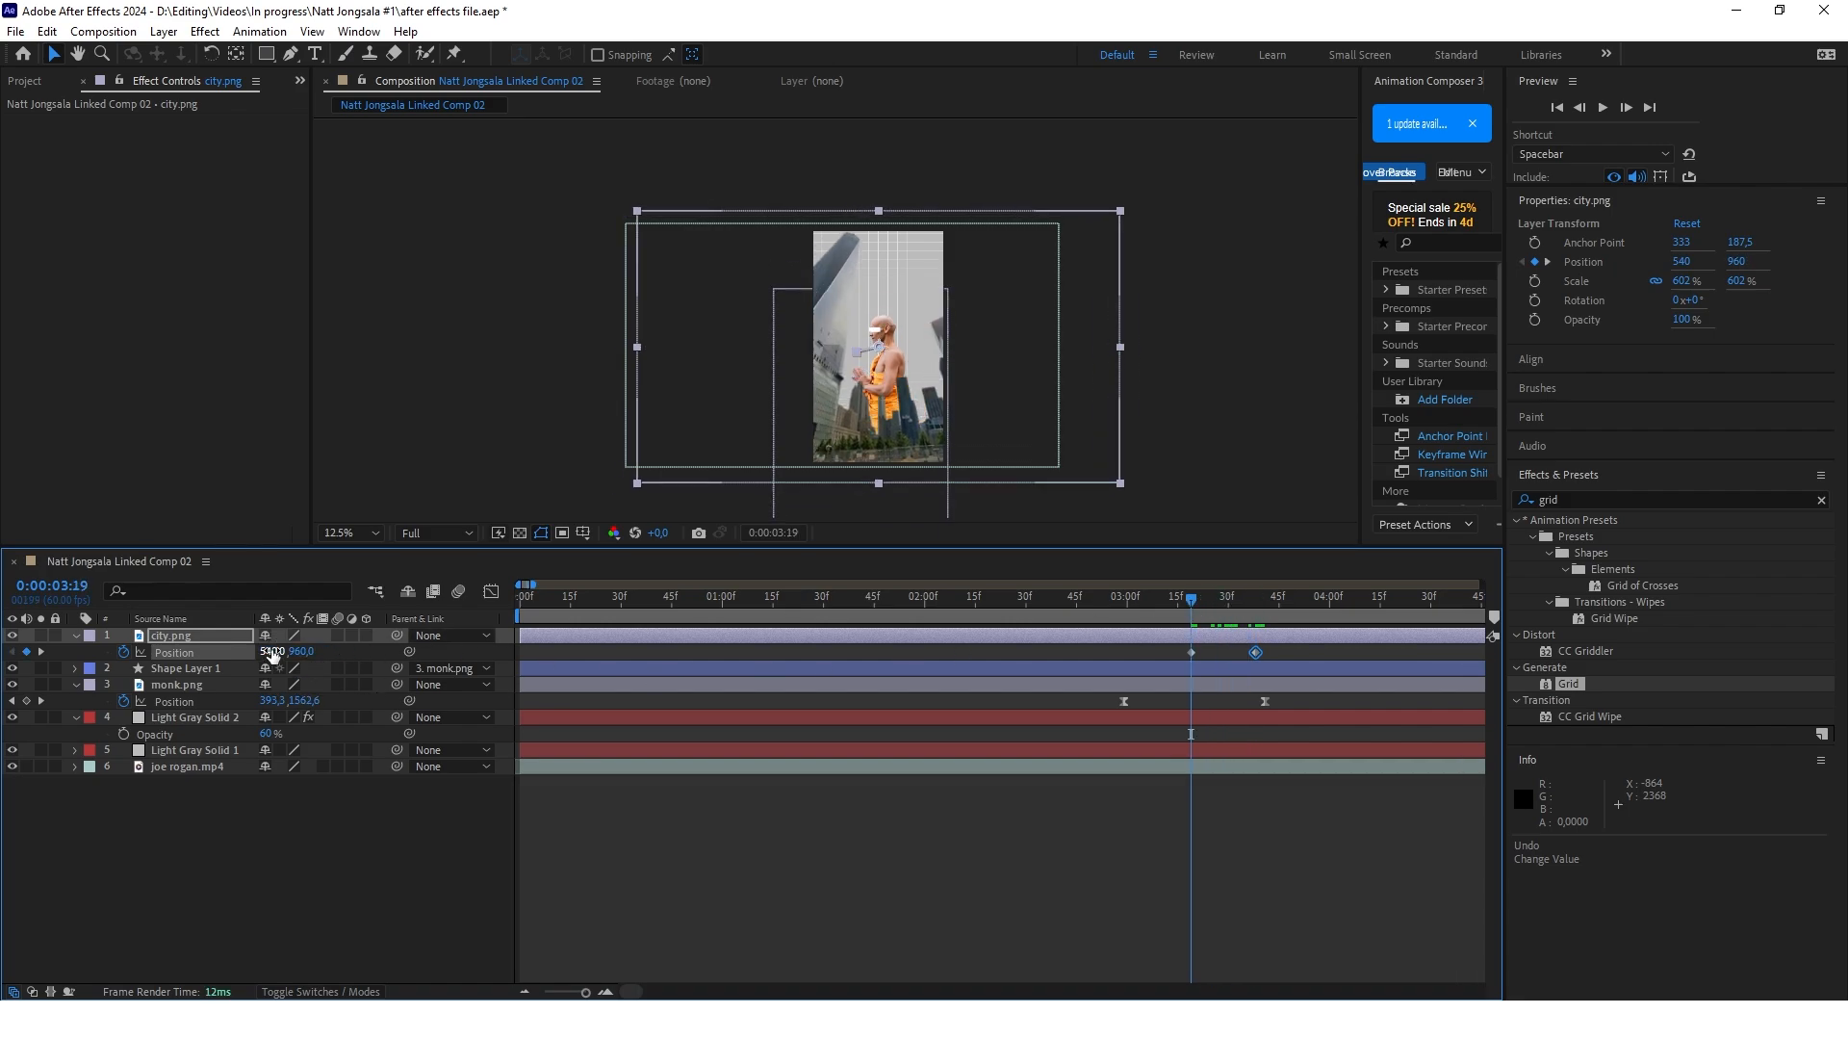
key("Return")
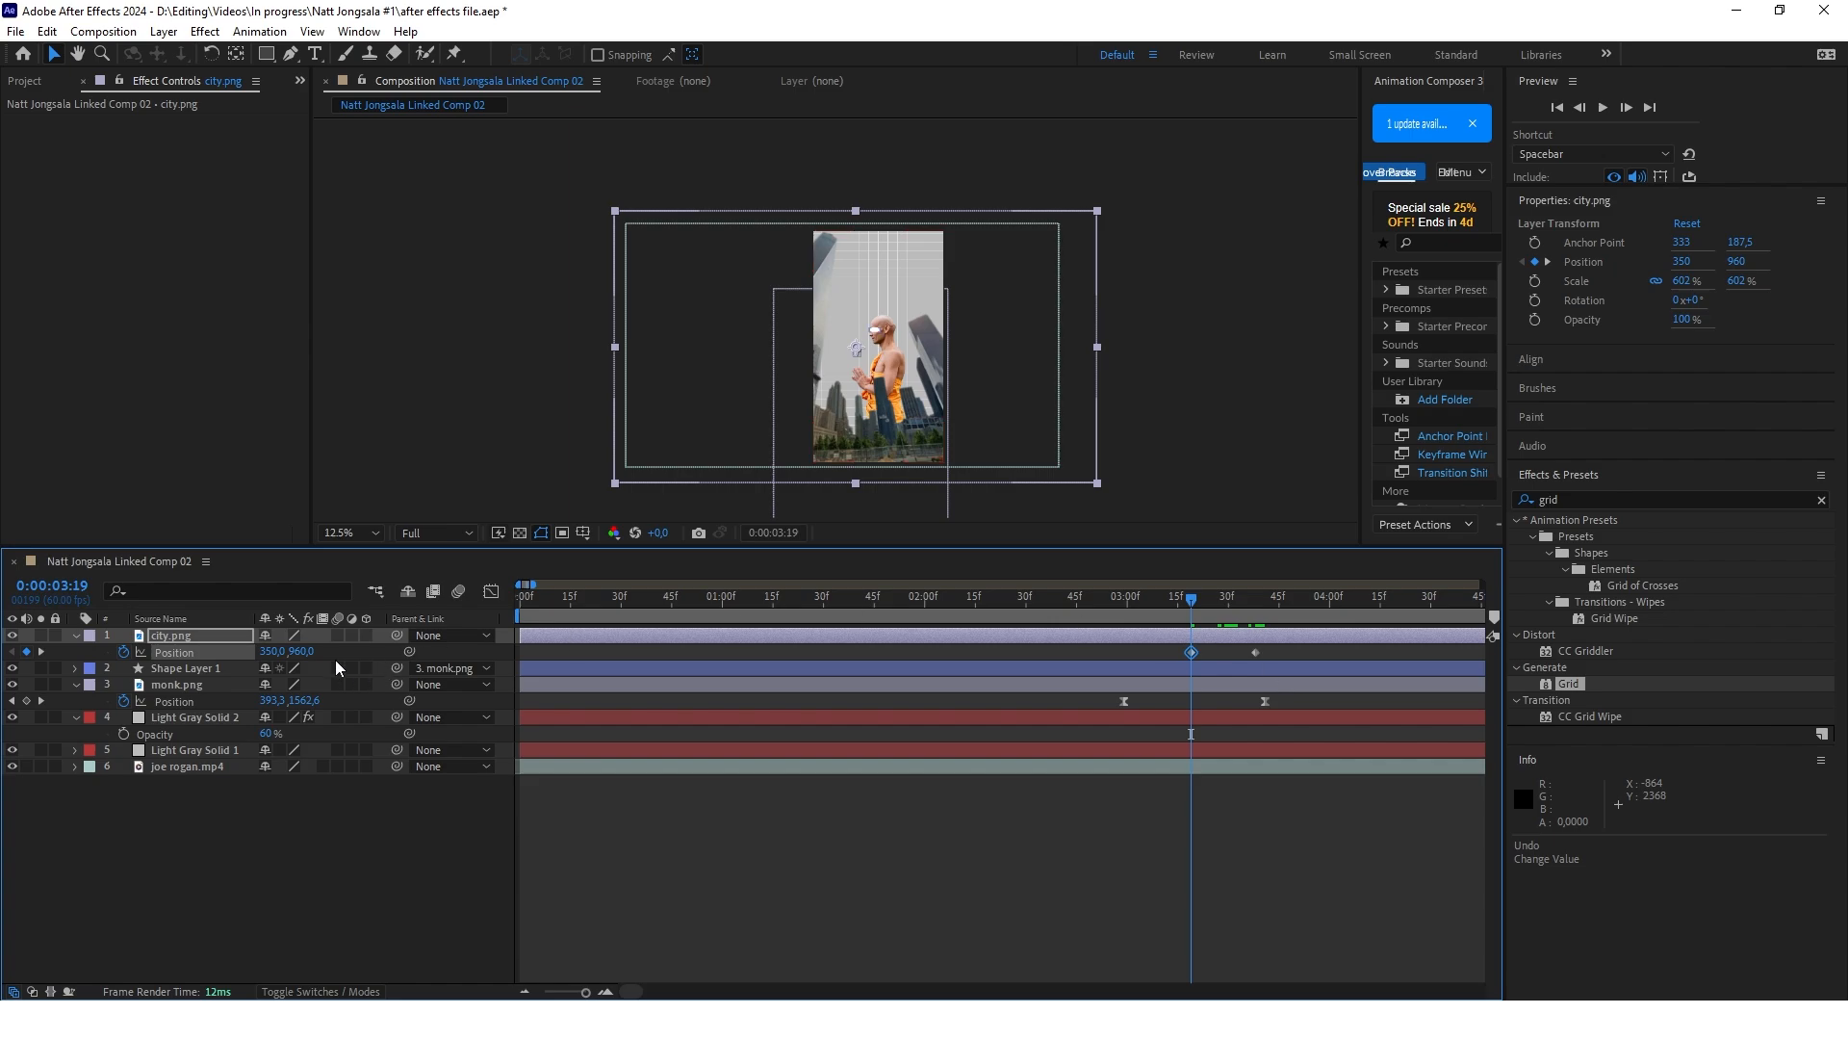
left_click_drag(302, 654, 425, 683)
left_click_drag(301, 652, 1373, 561)
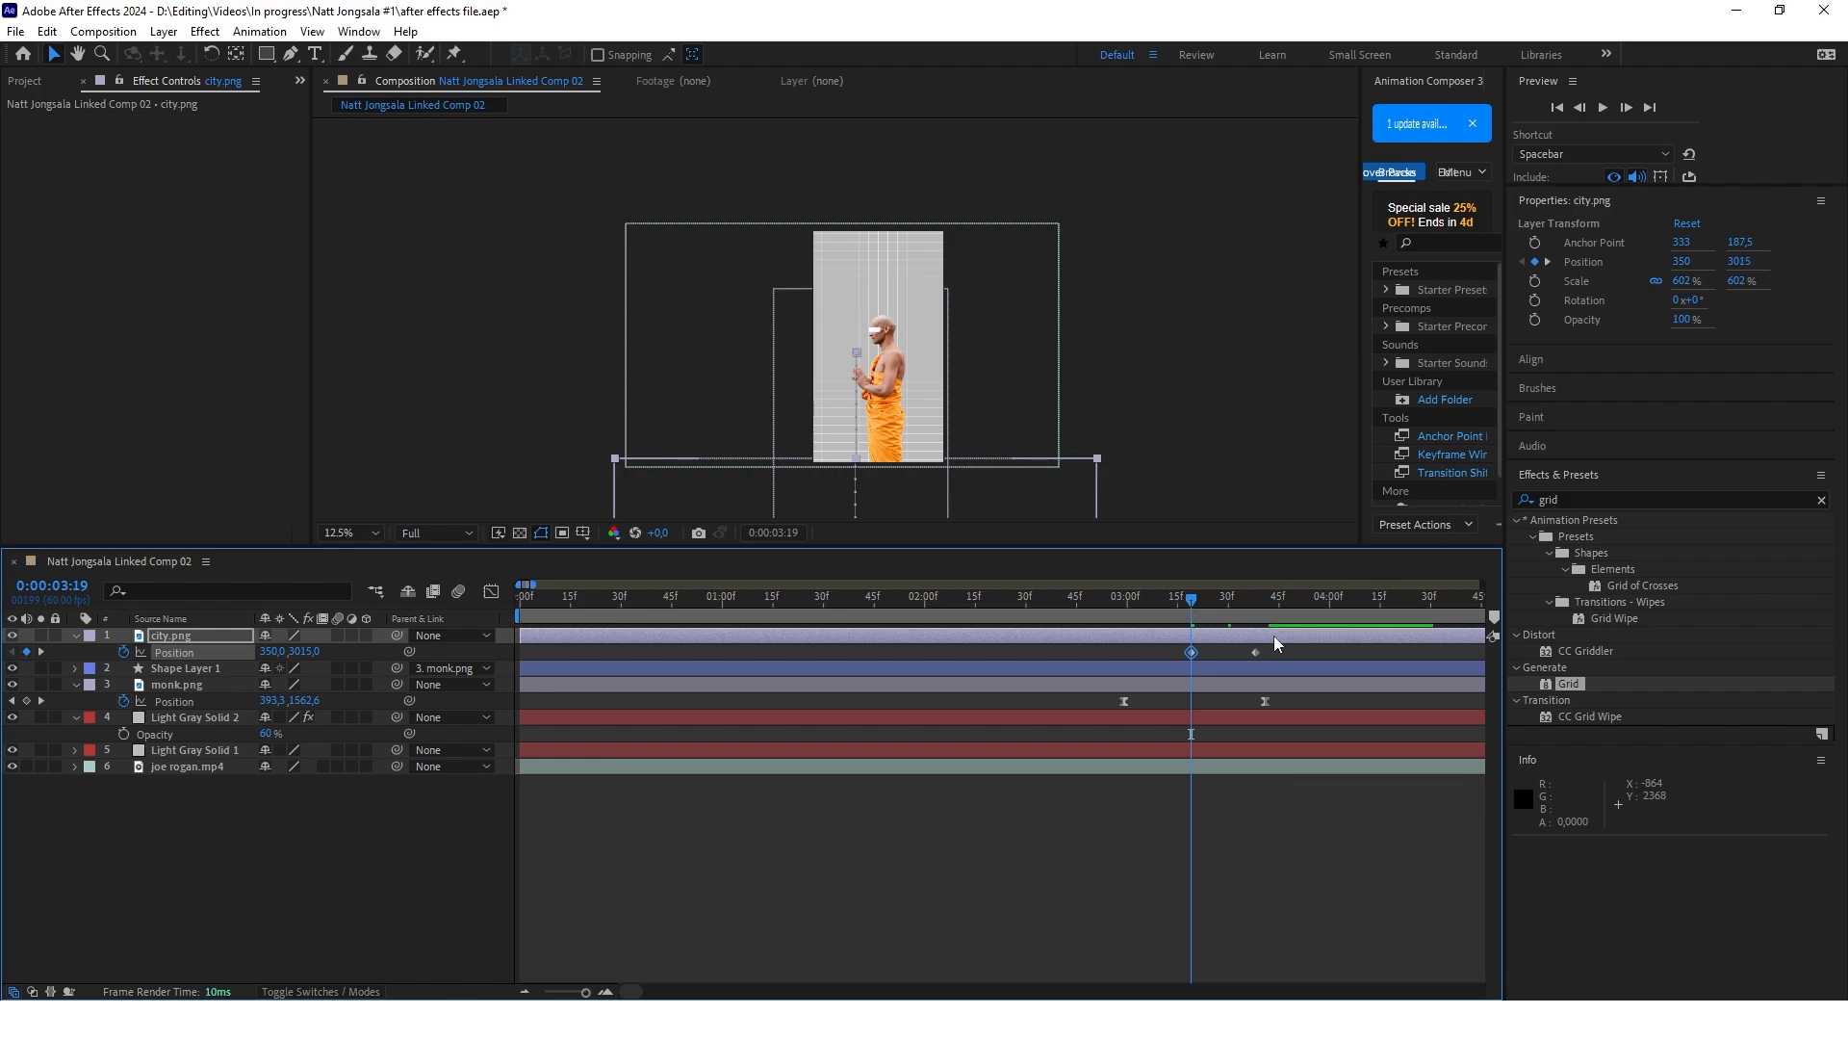
Apply Easy Ease to both city.png Position keyframes and reshape the speed curve into a sharp early peak with a long slowdown
left_click_drag(1289, 660, 1175, 649)
key("F9")
left_click(491, 591)
scroll(1073, 855, "down", 1)
scroll(1080, 863, "up", 6)
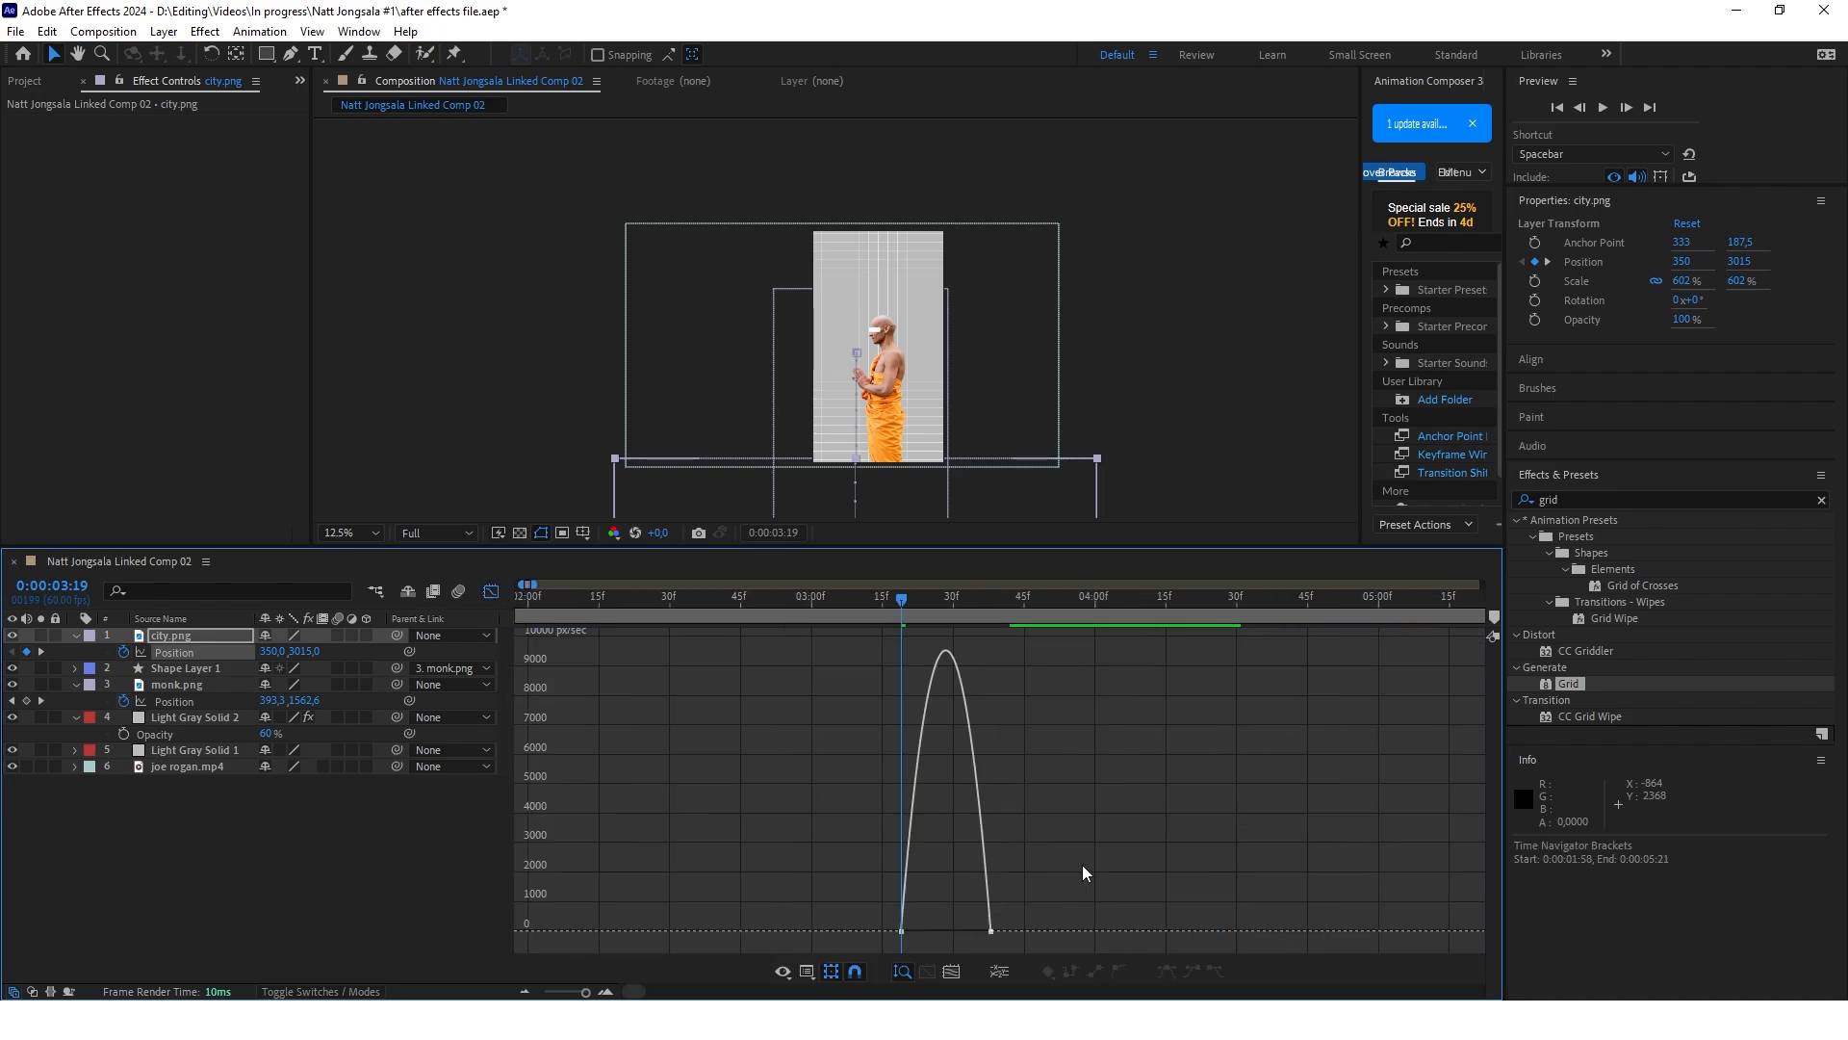
scroll(972, 859, "down", 4)
scroll(895, 878, "up", 2)
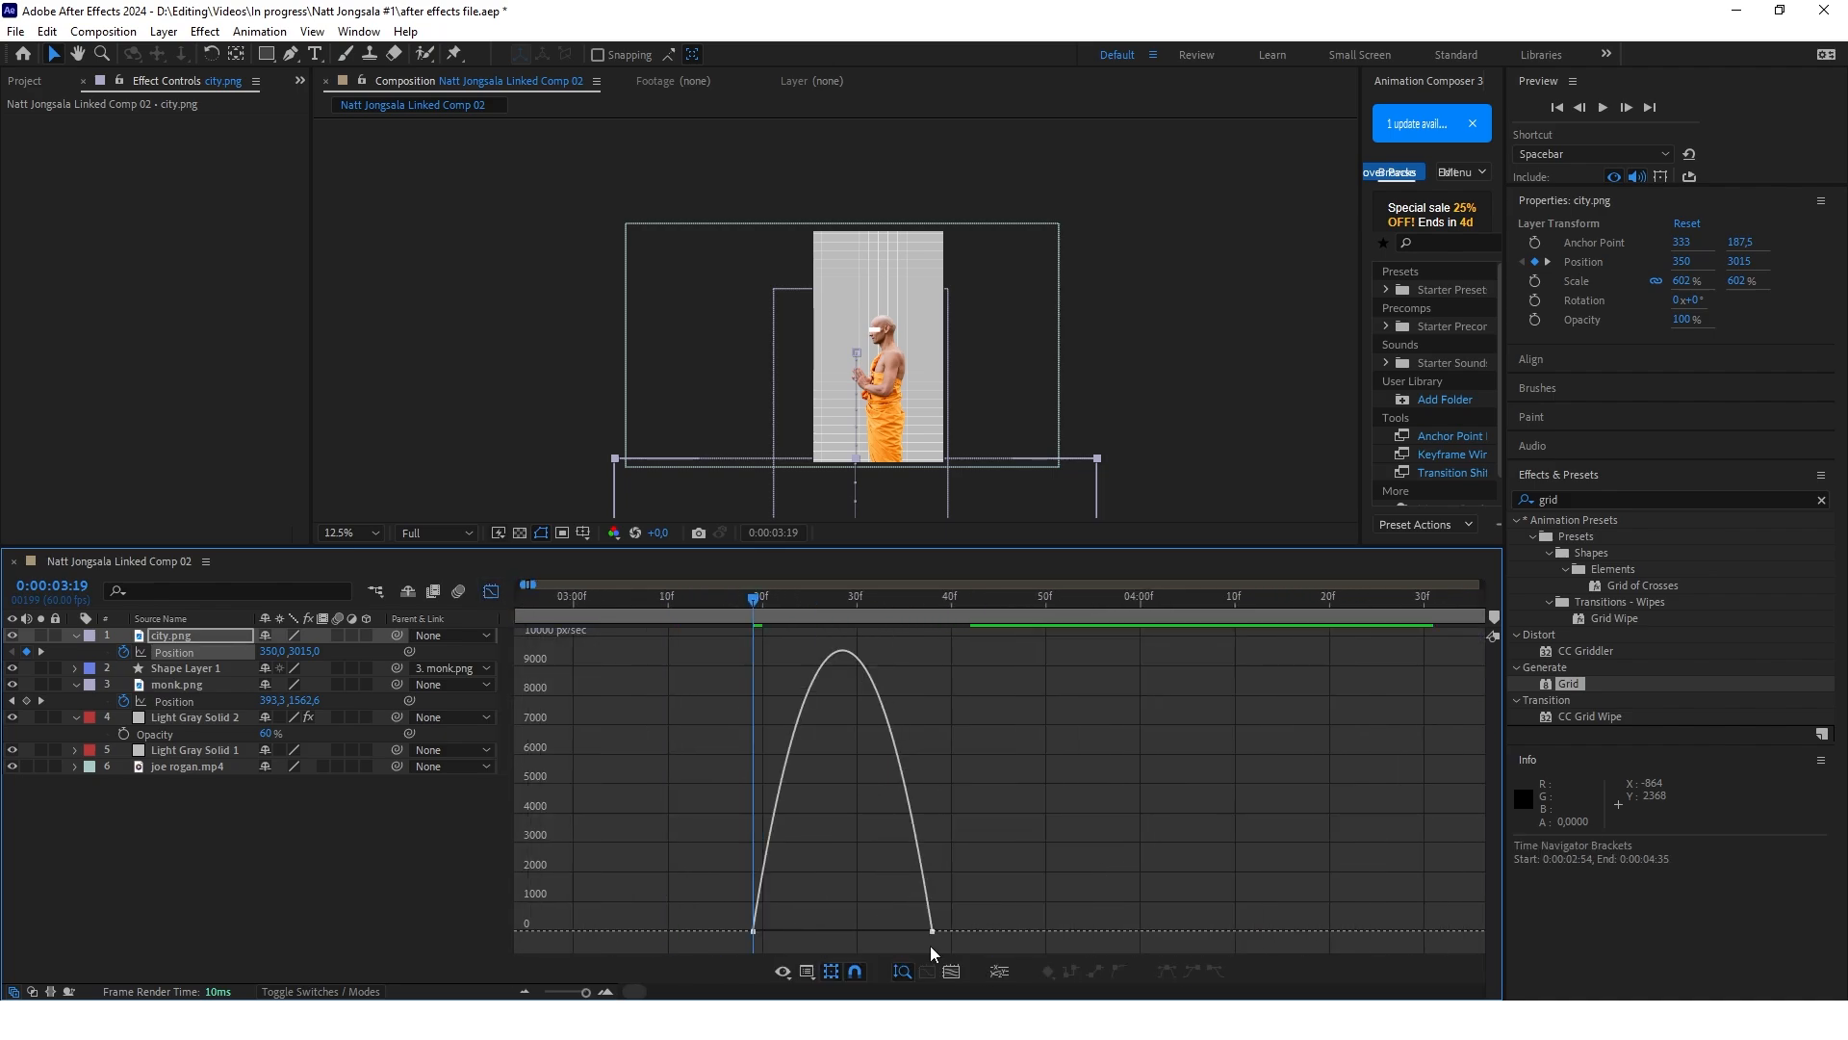
left_click(931, 932)
left_click_drag(902, 931, 828, 932)
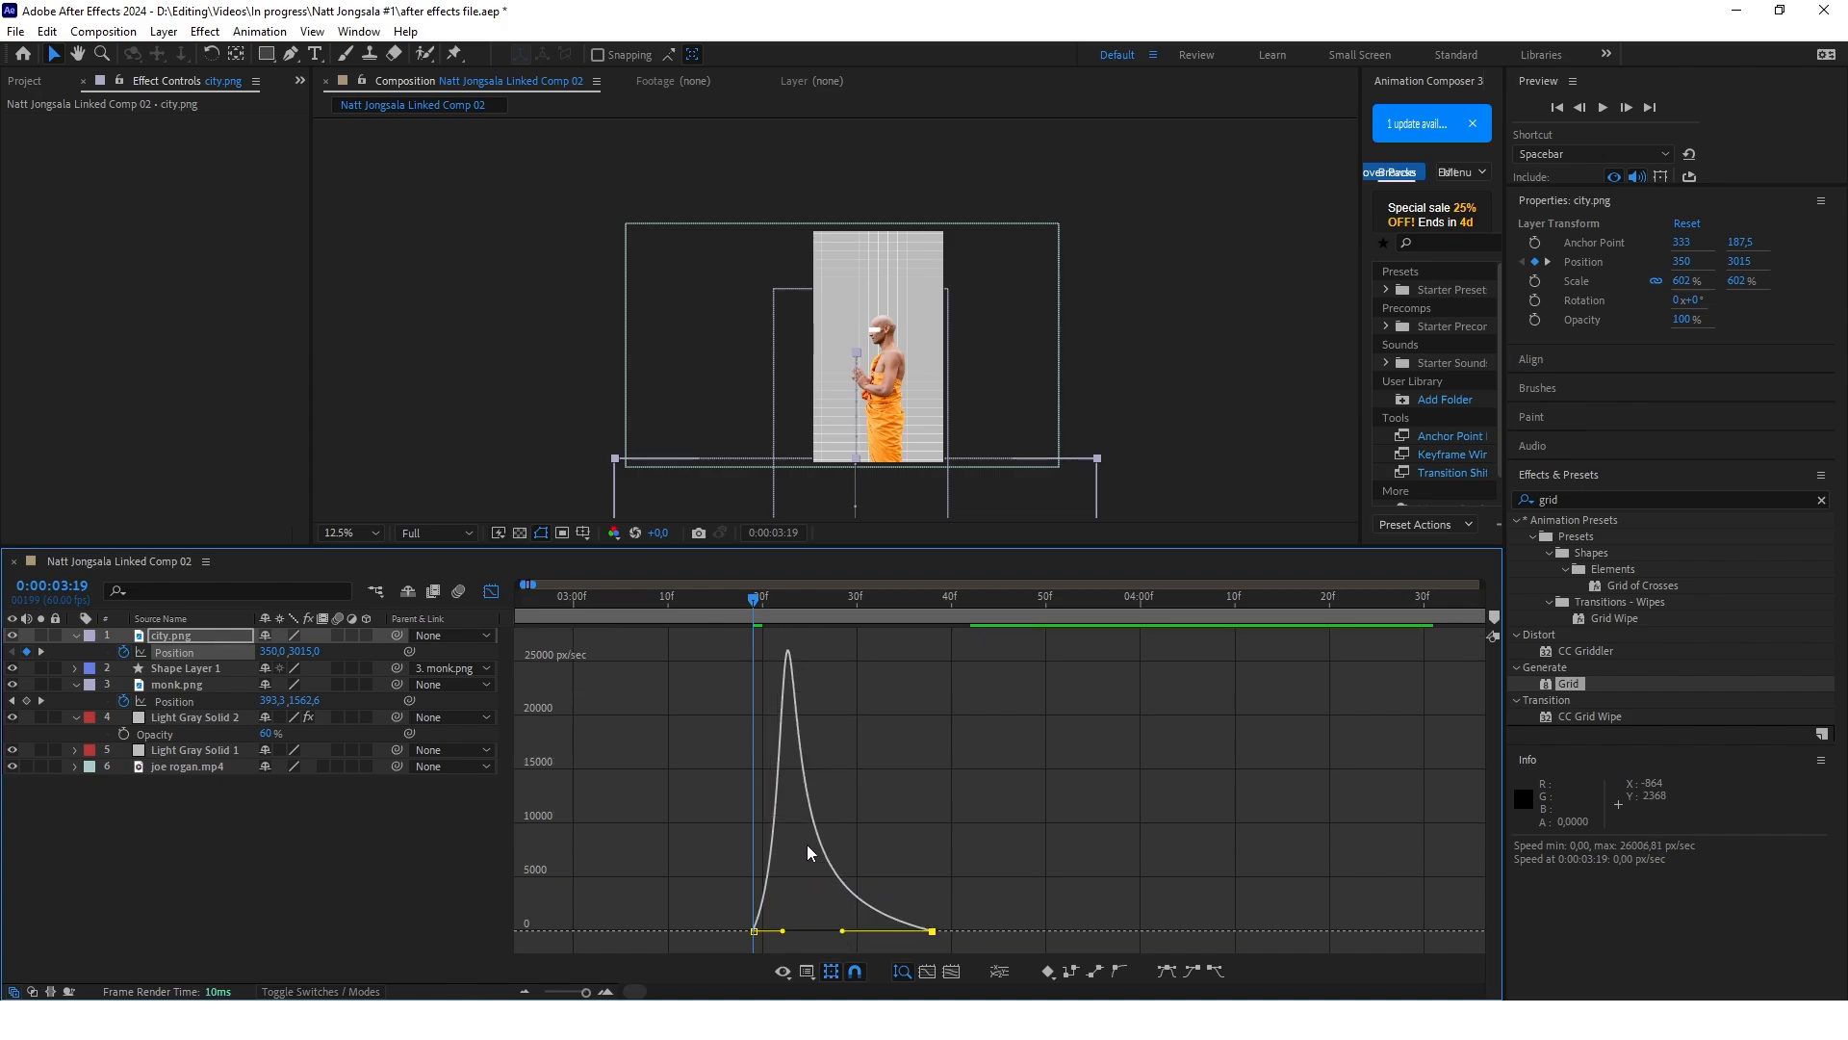
Preview the monk and city entrance animation from about 0:00:02:43
left_click(491, 591)
left_click_drag(803, 601, 753, 607)
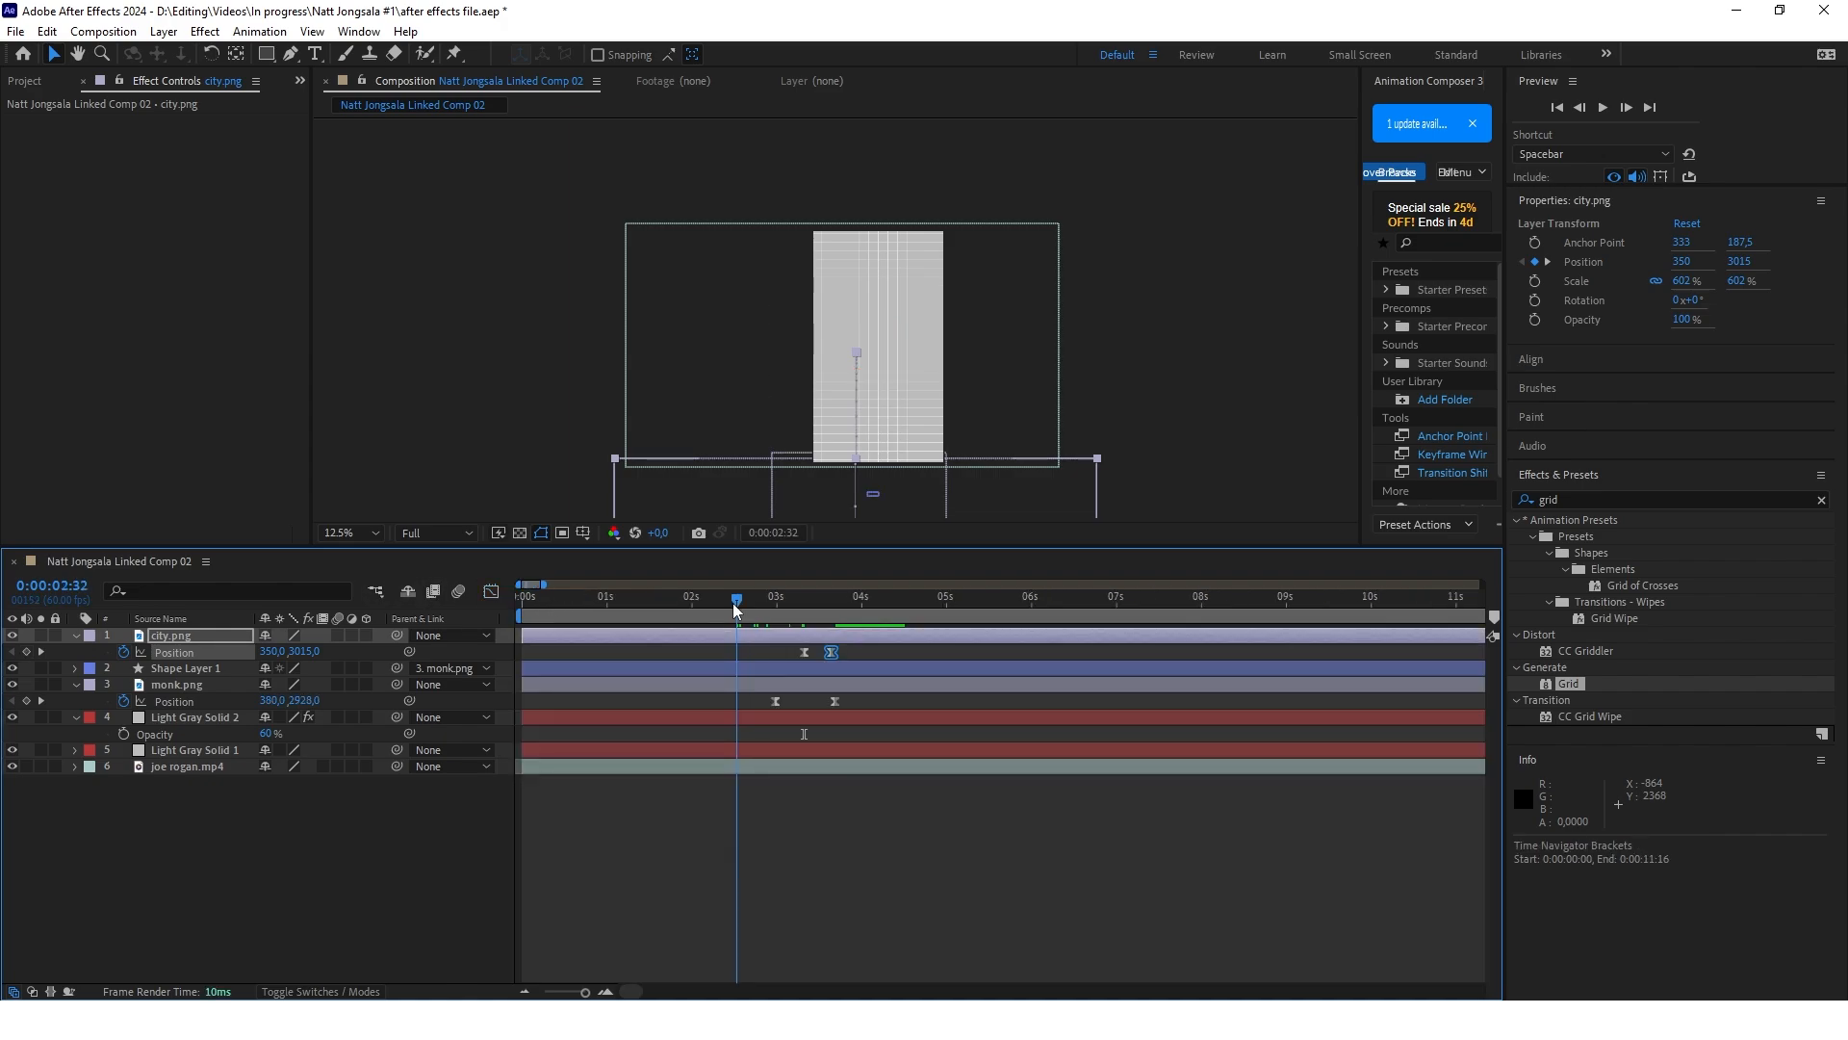
left_click(884, 649)
key("space")
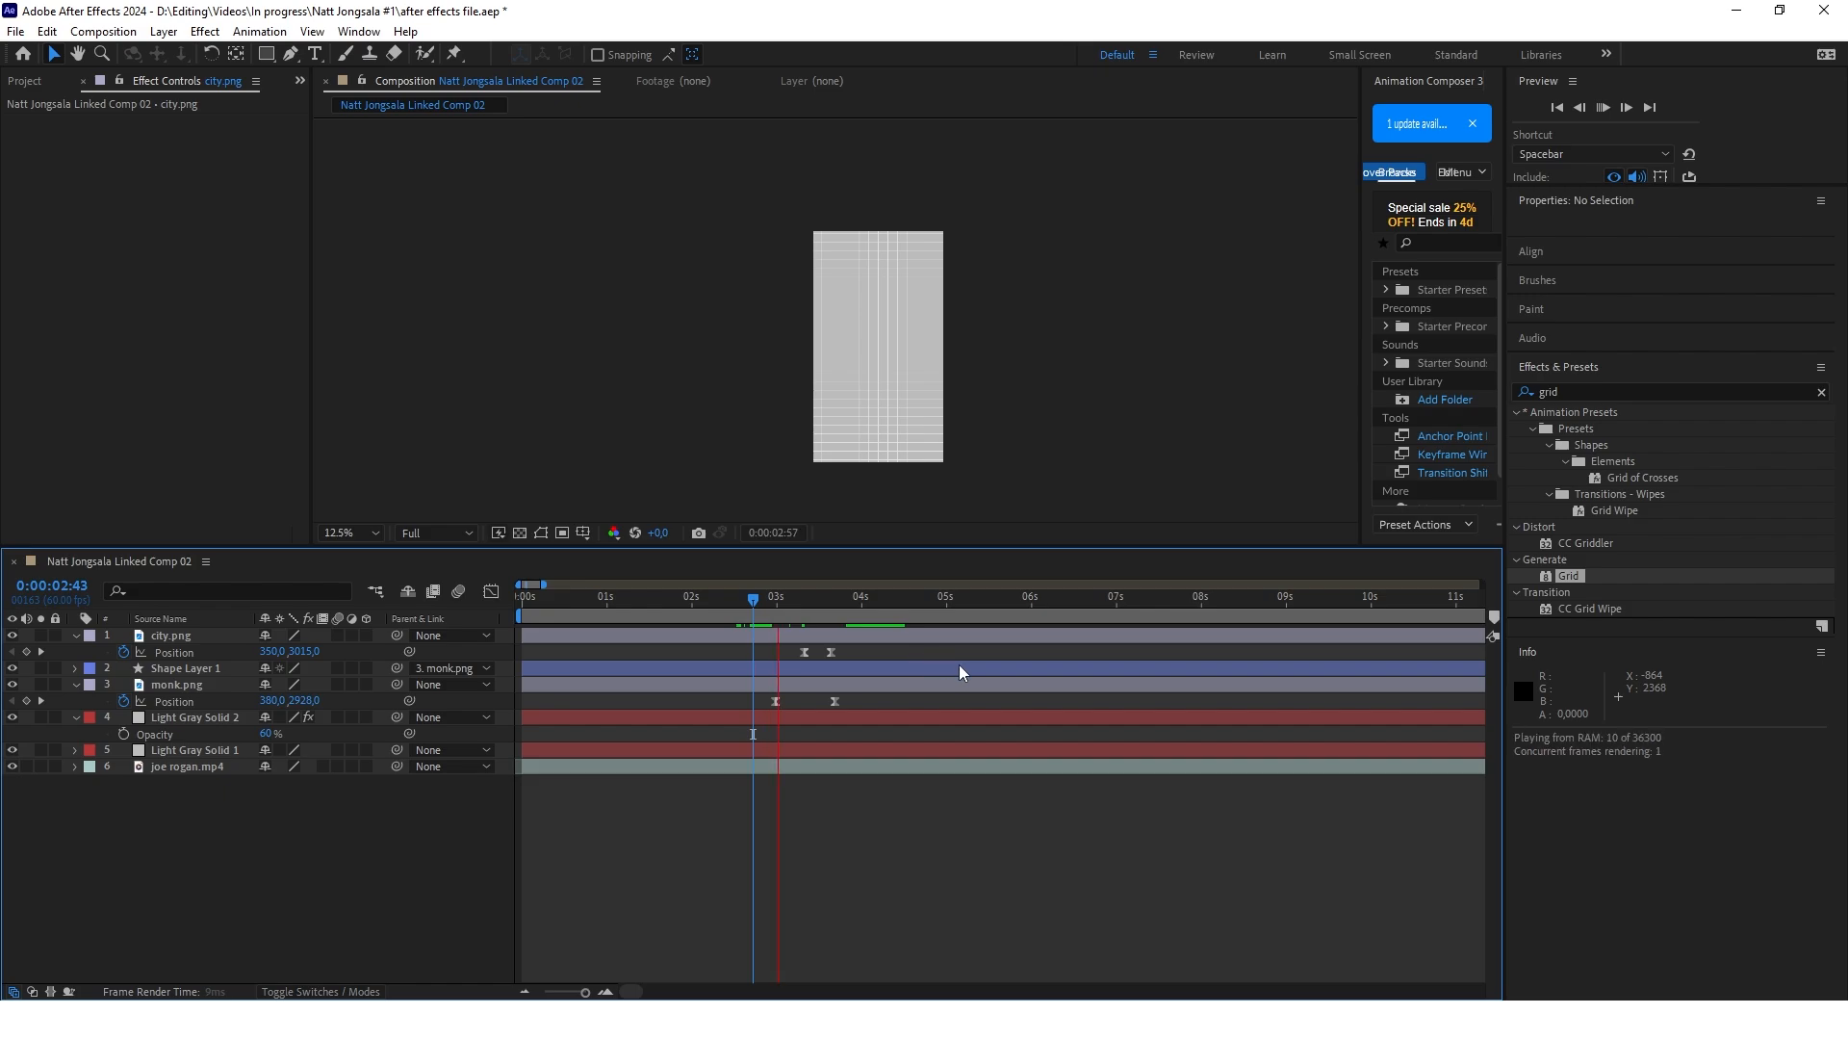
left_click(886, 610)
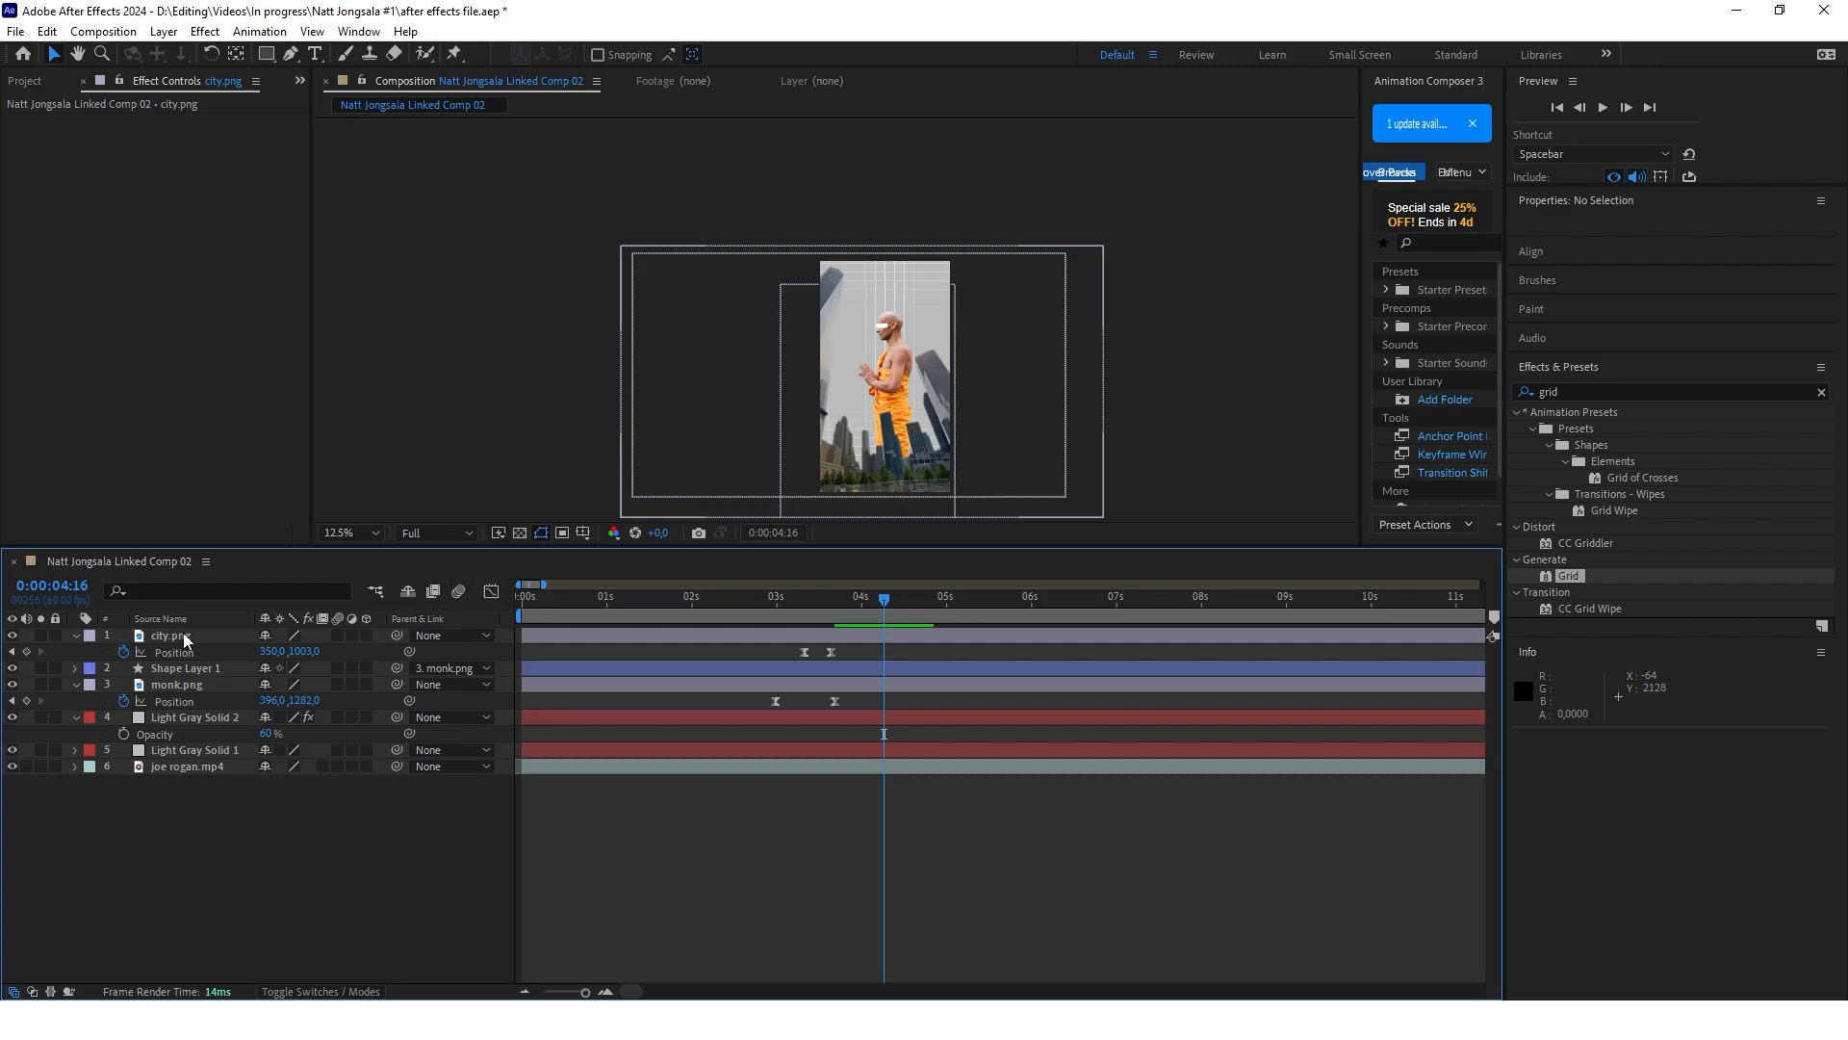
Apply Hue/Saturation to city.png with Master Saturation at -100 and Master Lightness at -10
left_click(1582, 393)
key("BackSpace")
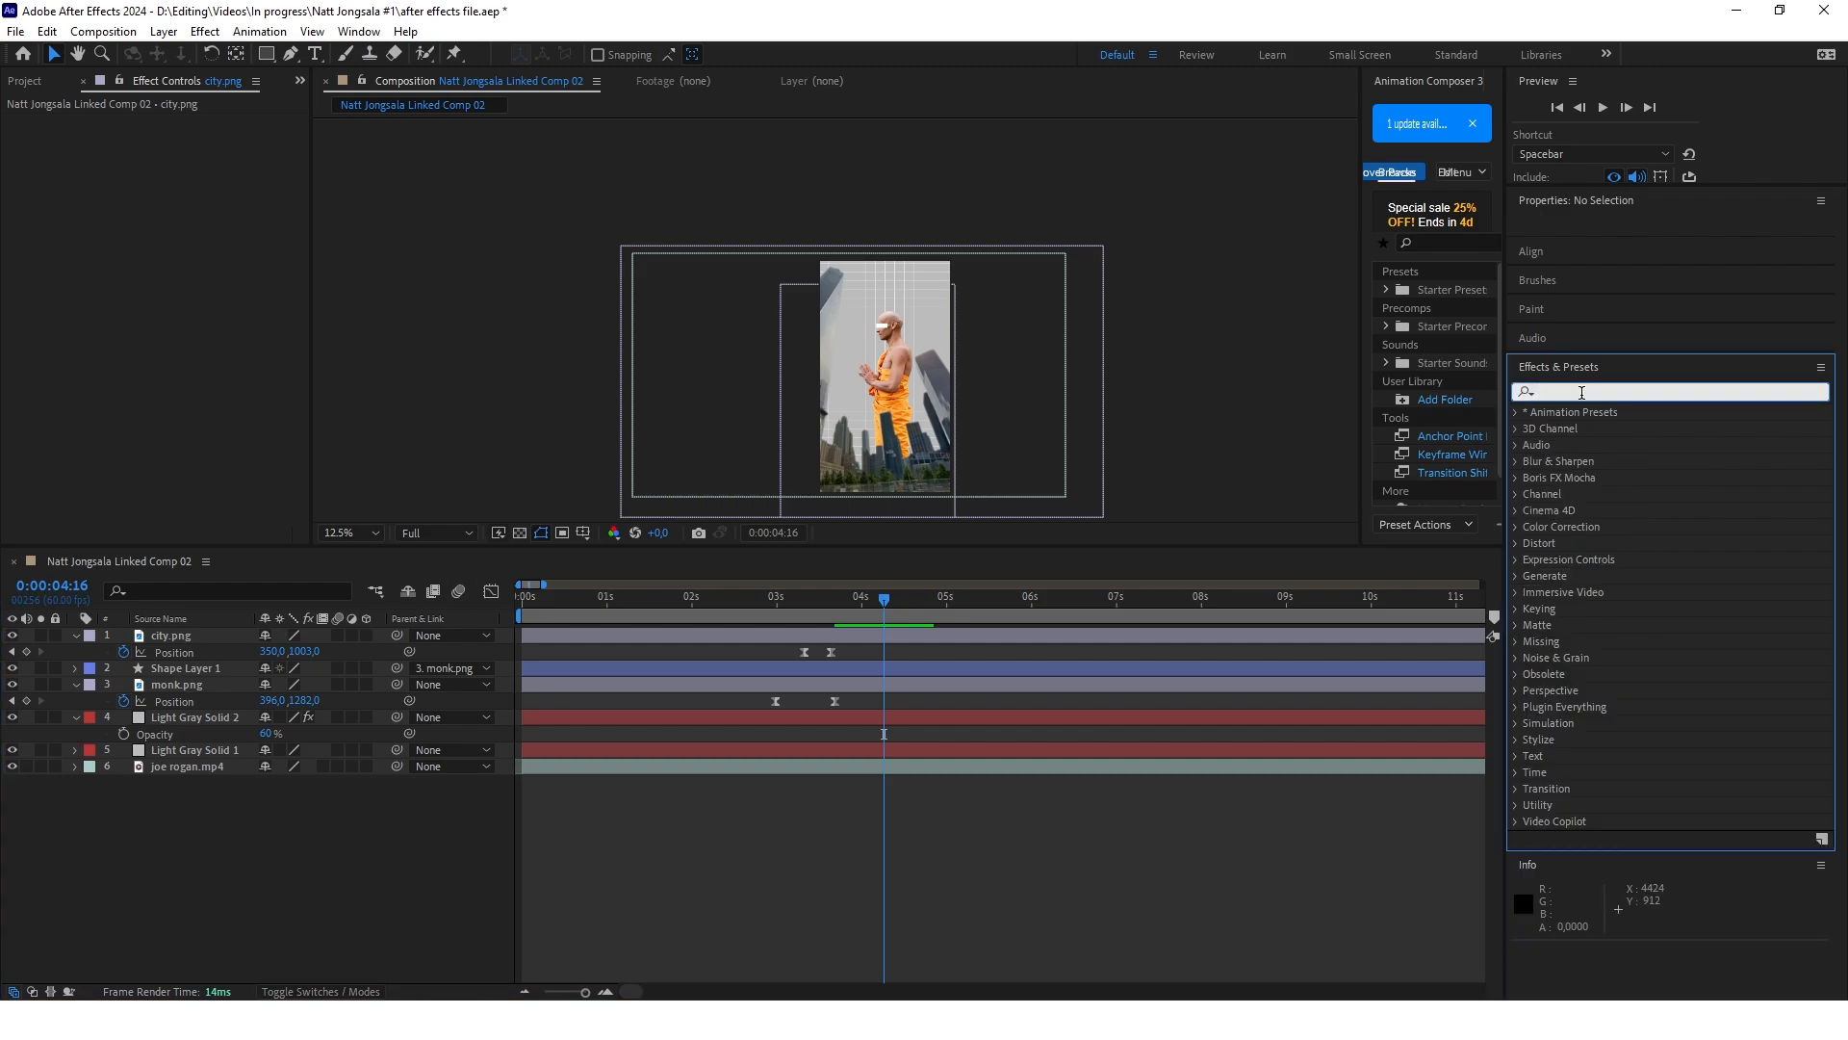
type("hue")
left_click_drag(1611, 510, 693, 648)
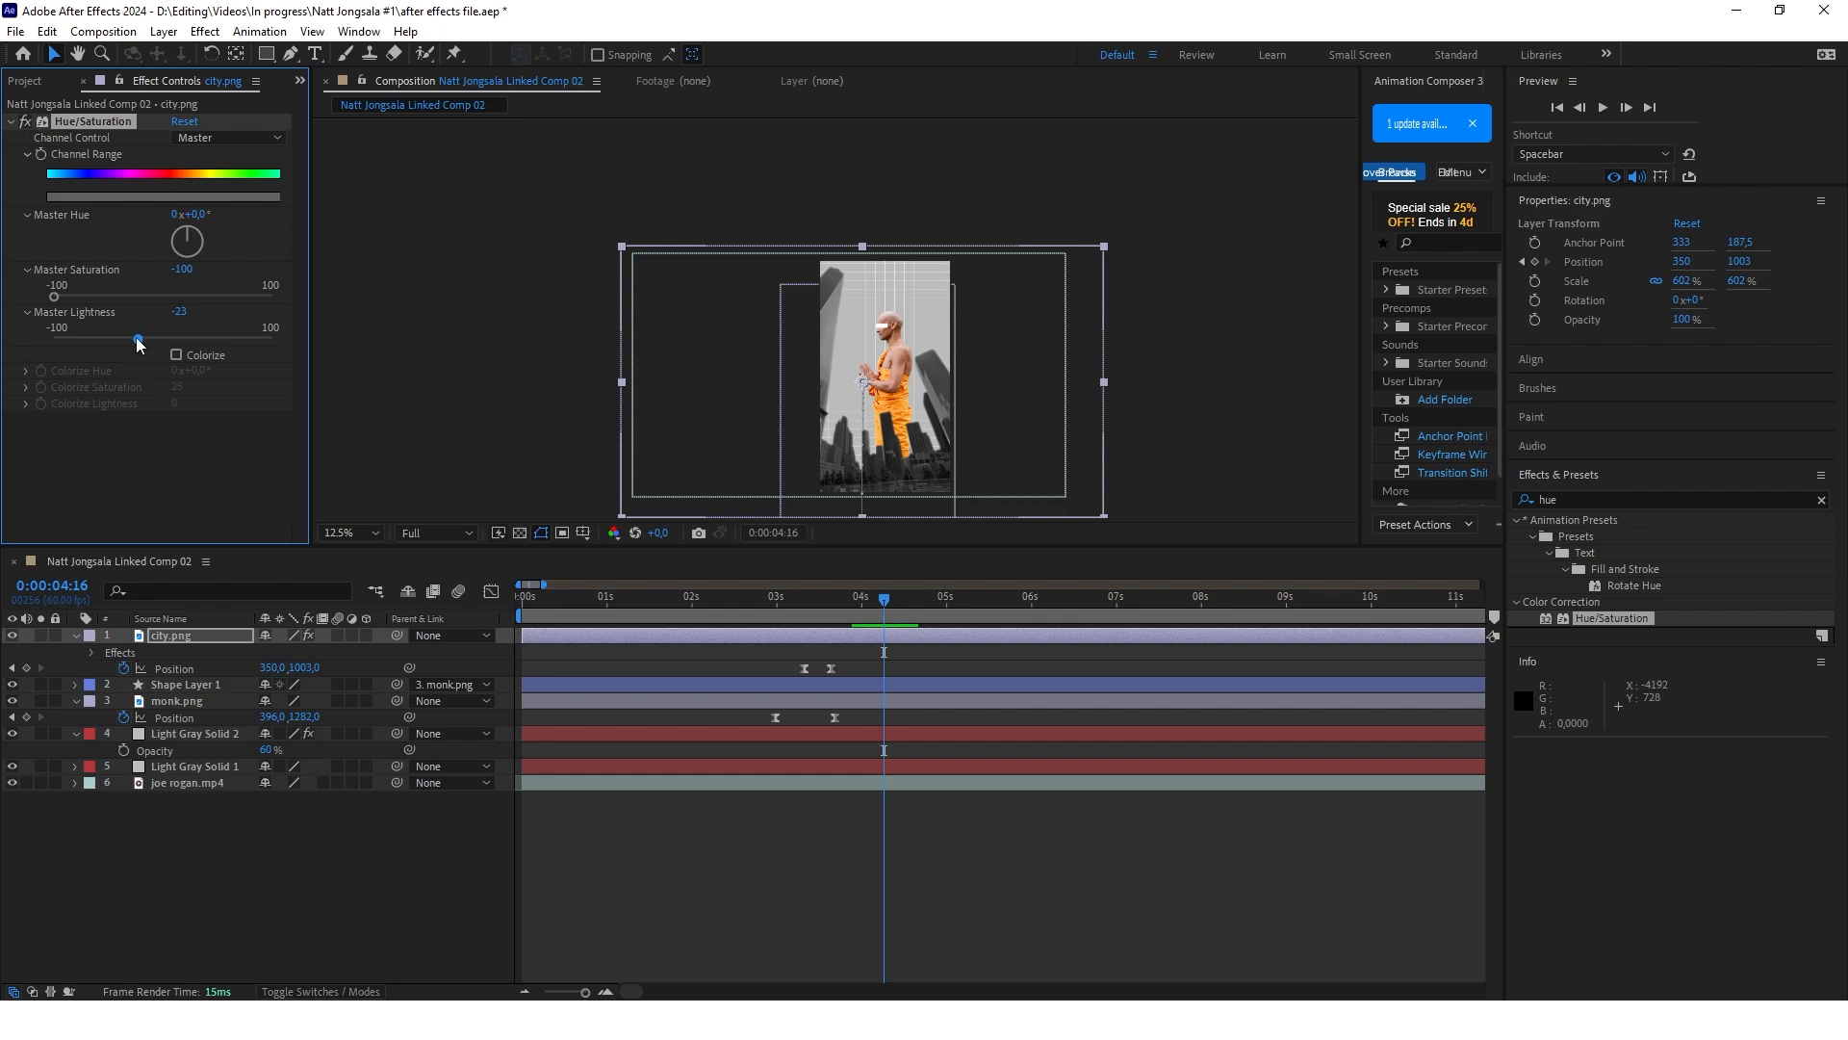
left_click_drag(137, 338, 141, 339)
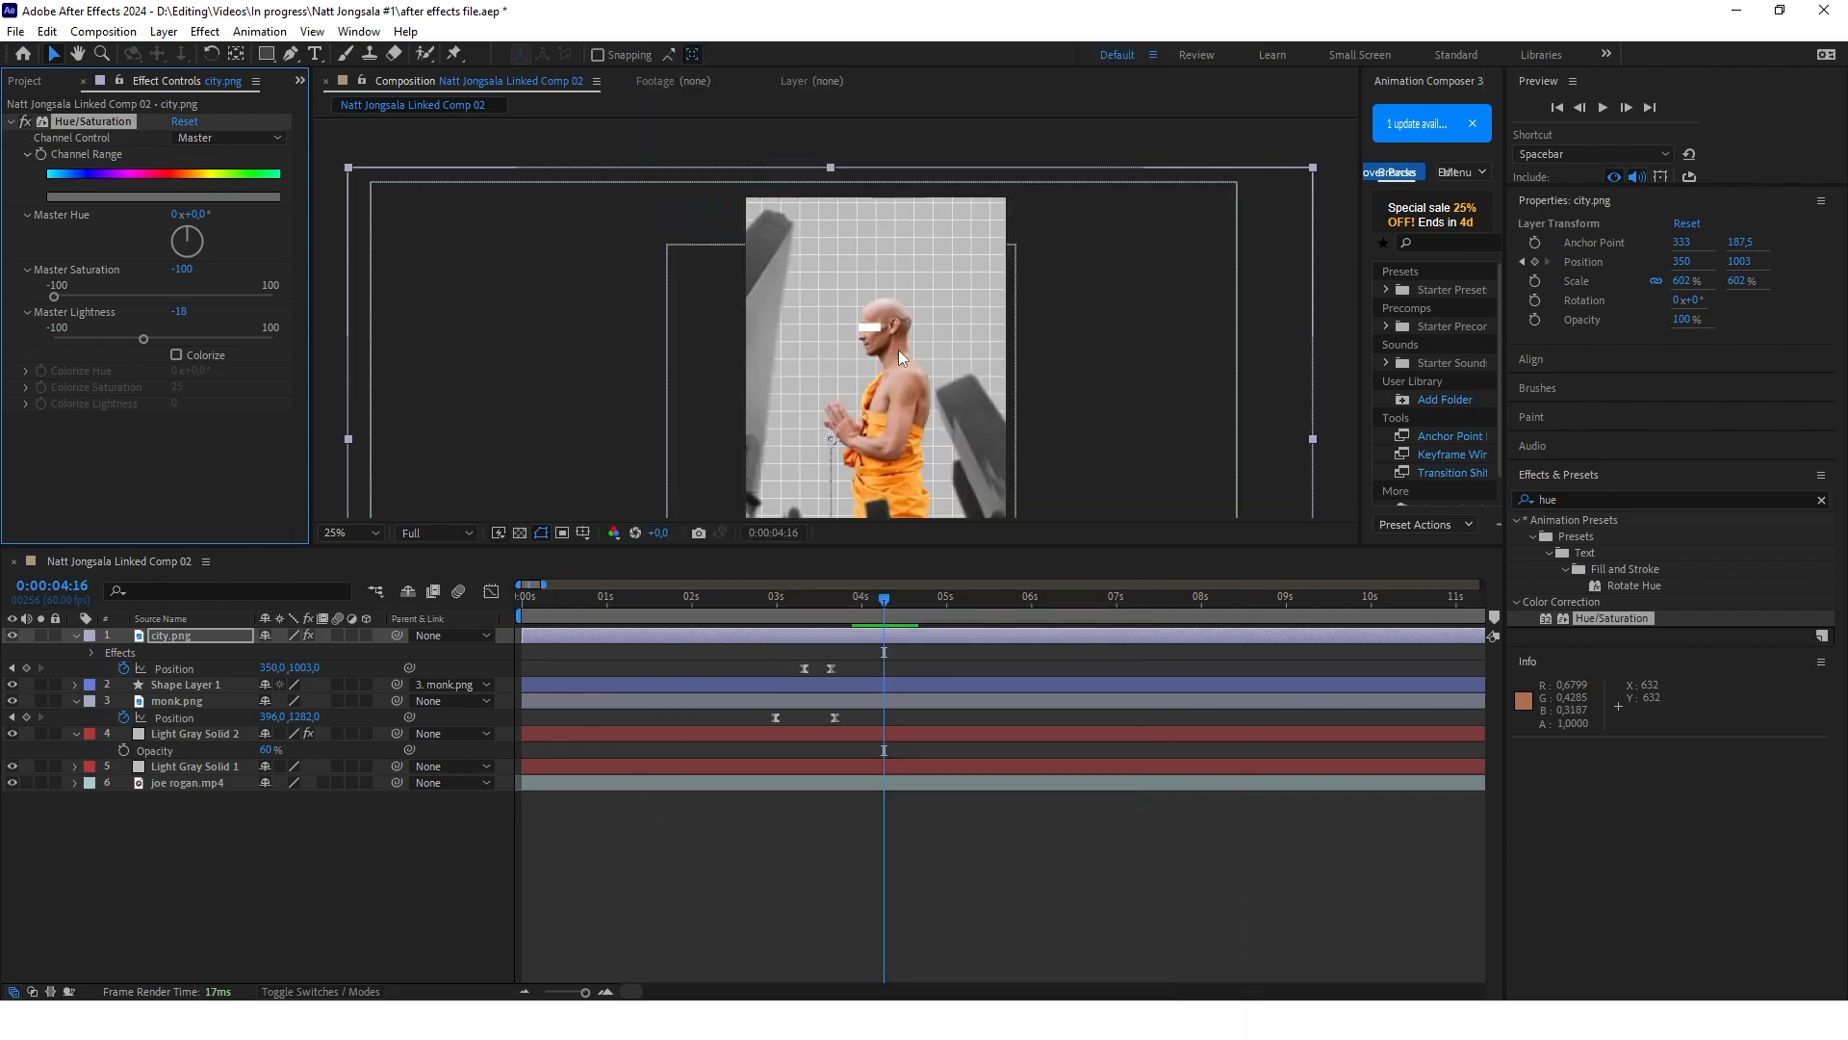
Draw a horizontal rectangle about 282 by 40 px above the monk's head as a new shape layer
scroll(898, 350, "up", 2)
left_click(228, 828)
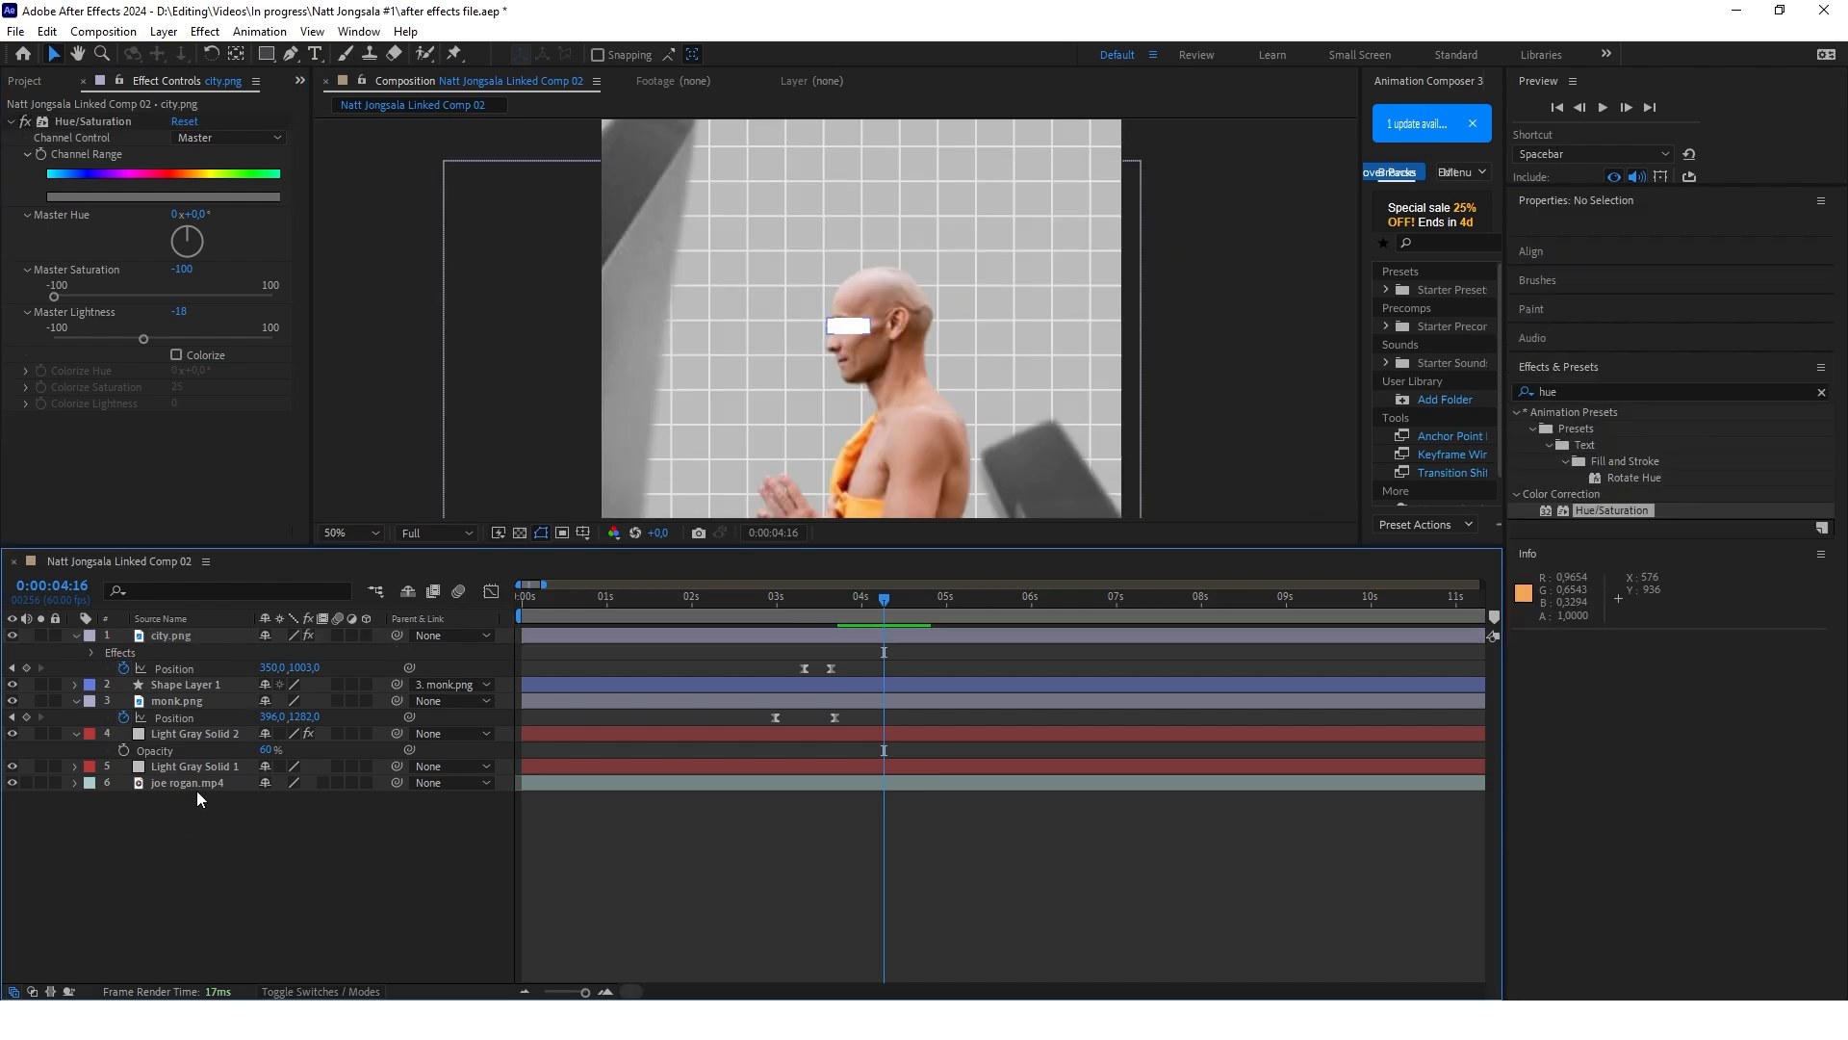
left_click(266, 53)
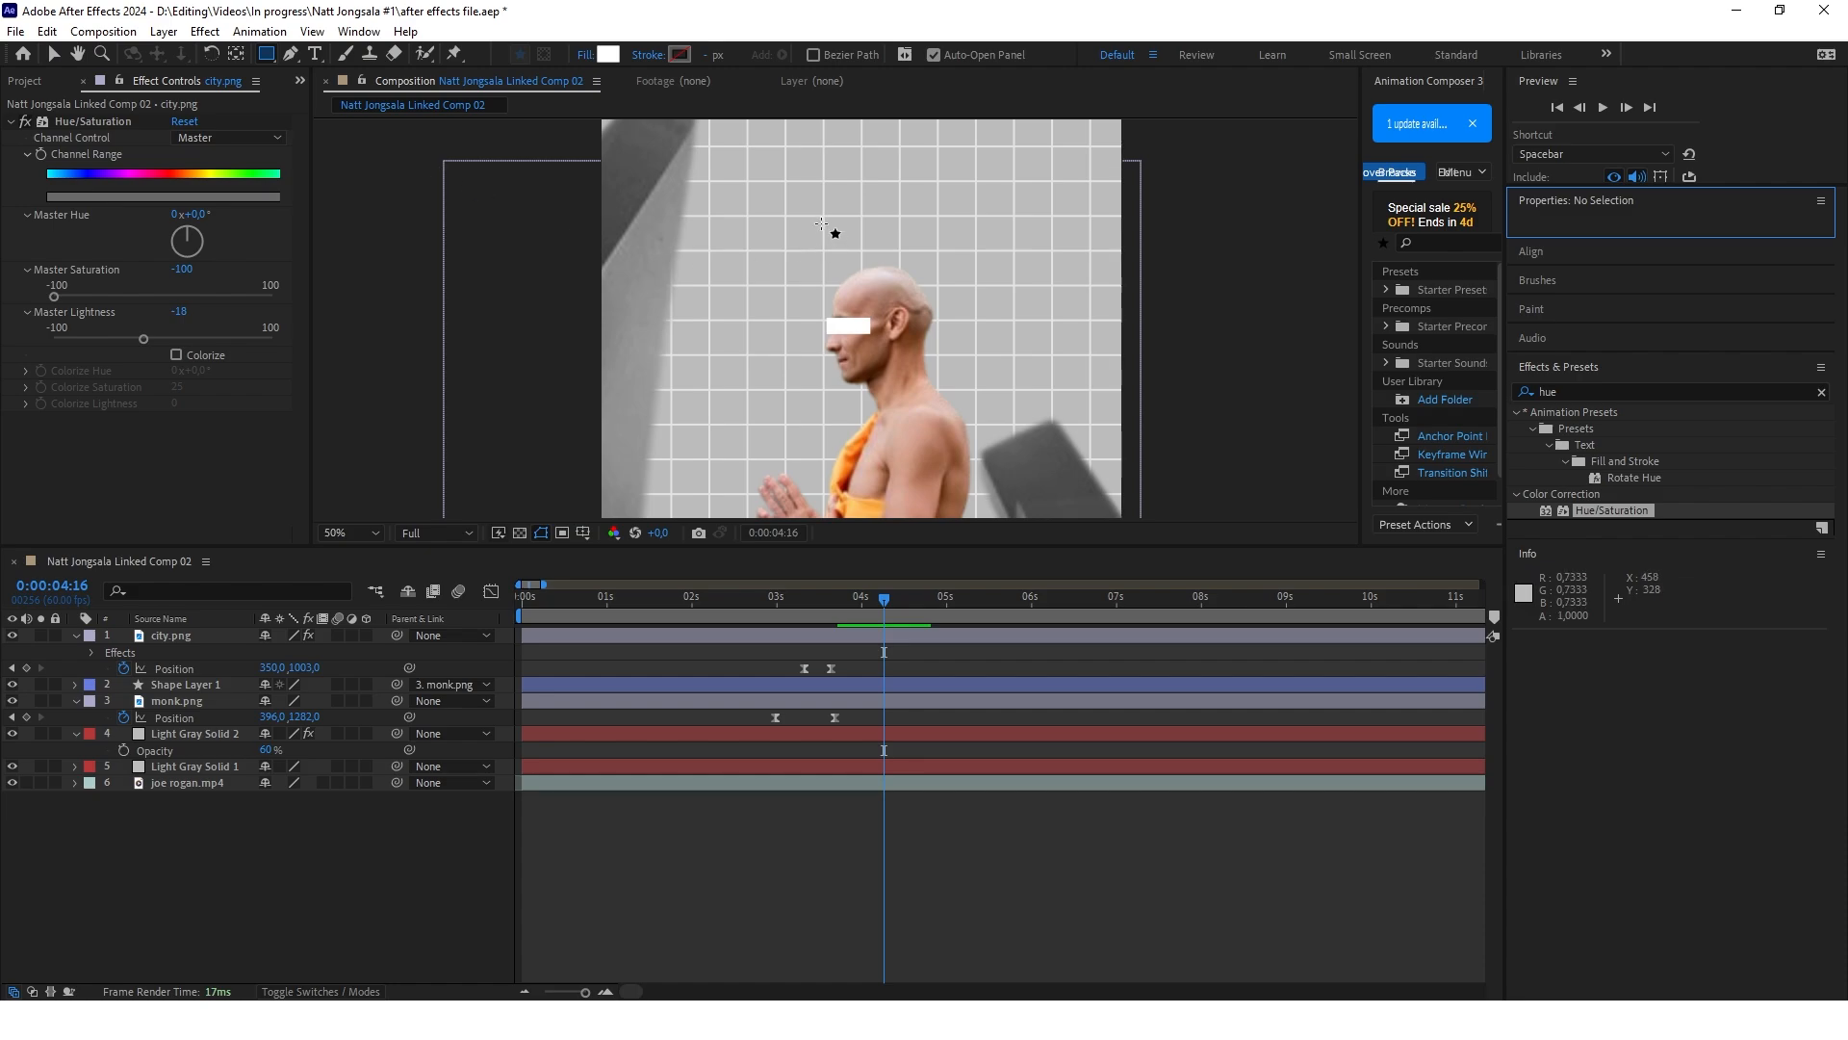
left_click_drag(821, 222, 955, 240)
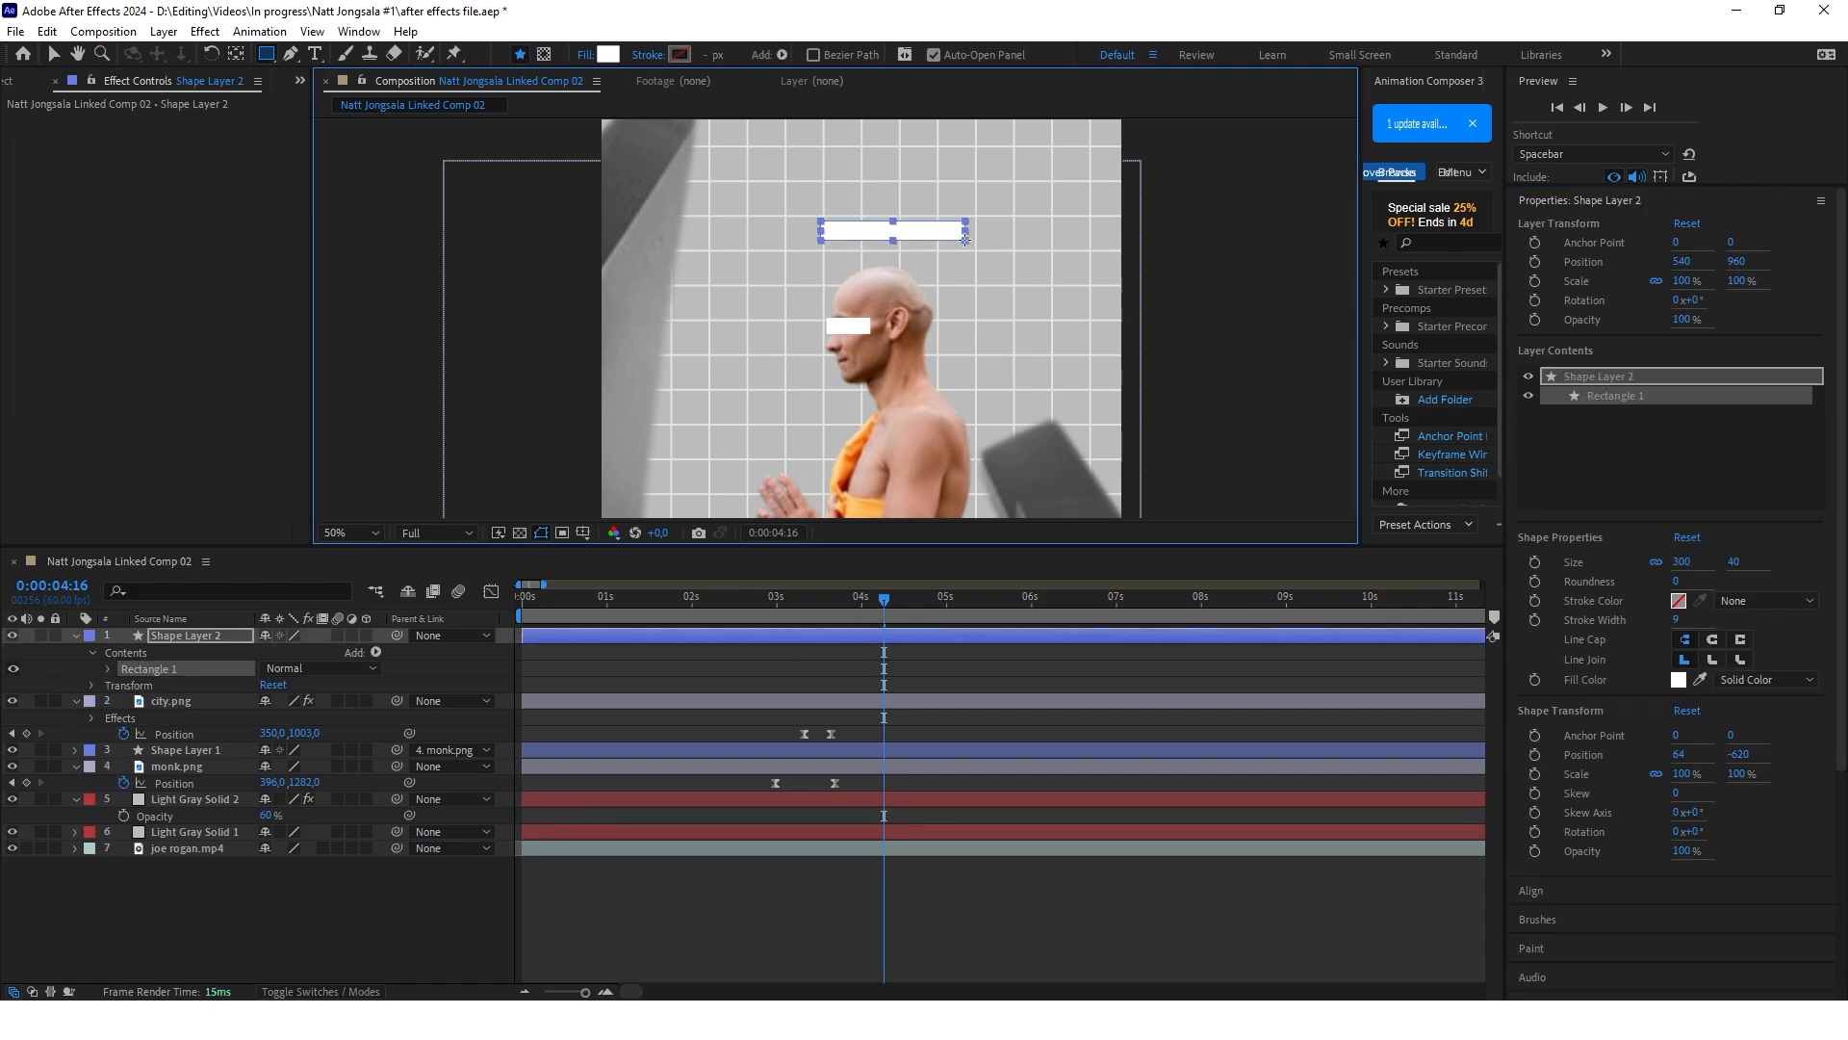
key("v")
Fill the new rectangle with red FF0000 and rotate its layer to 90° so it stands upright
left_click(757, 54)
type("ff0000")
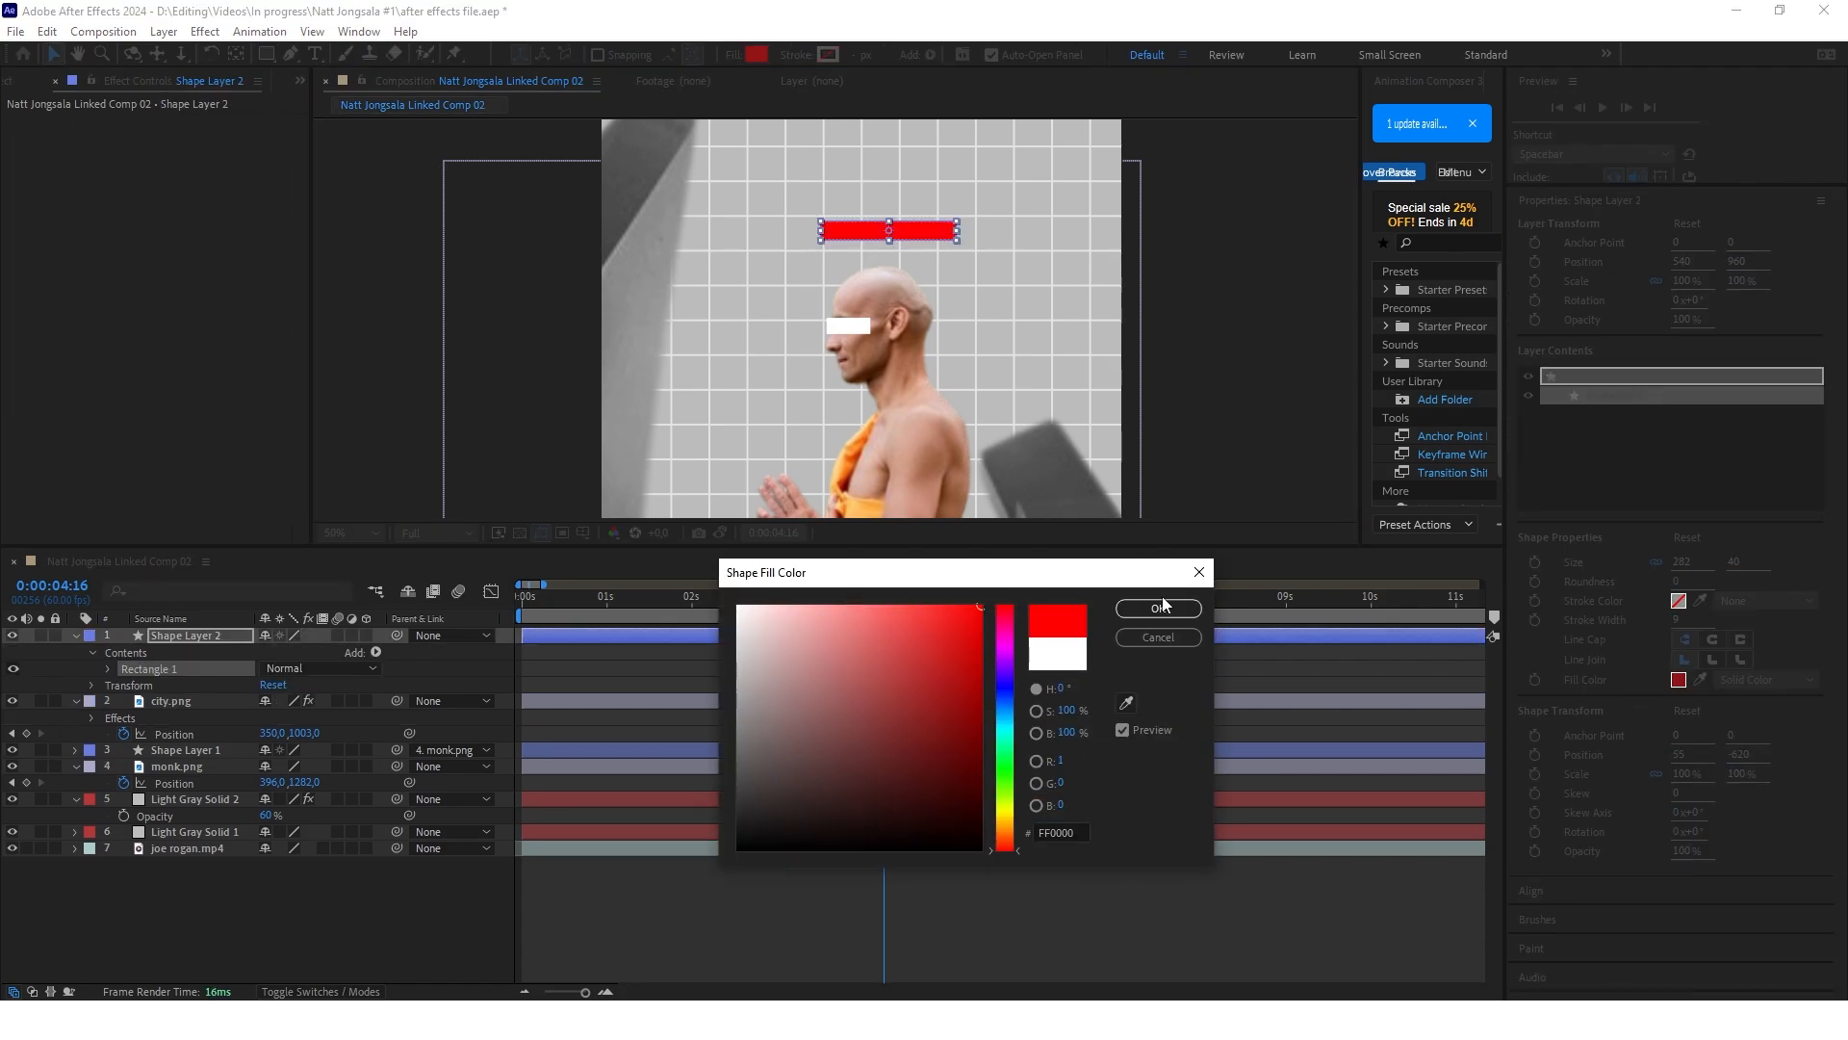
left_click(1158, 607)
key("r")
left_click_drag(286, 652, 361, 648)
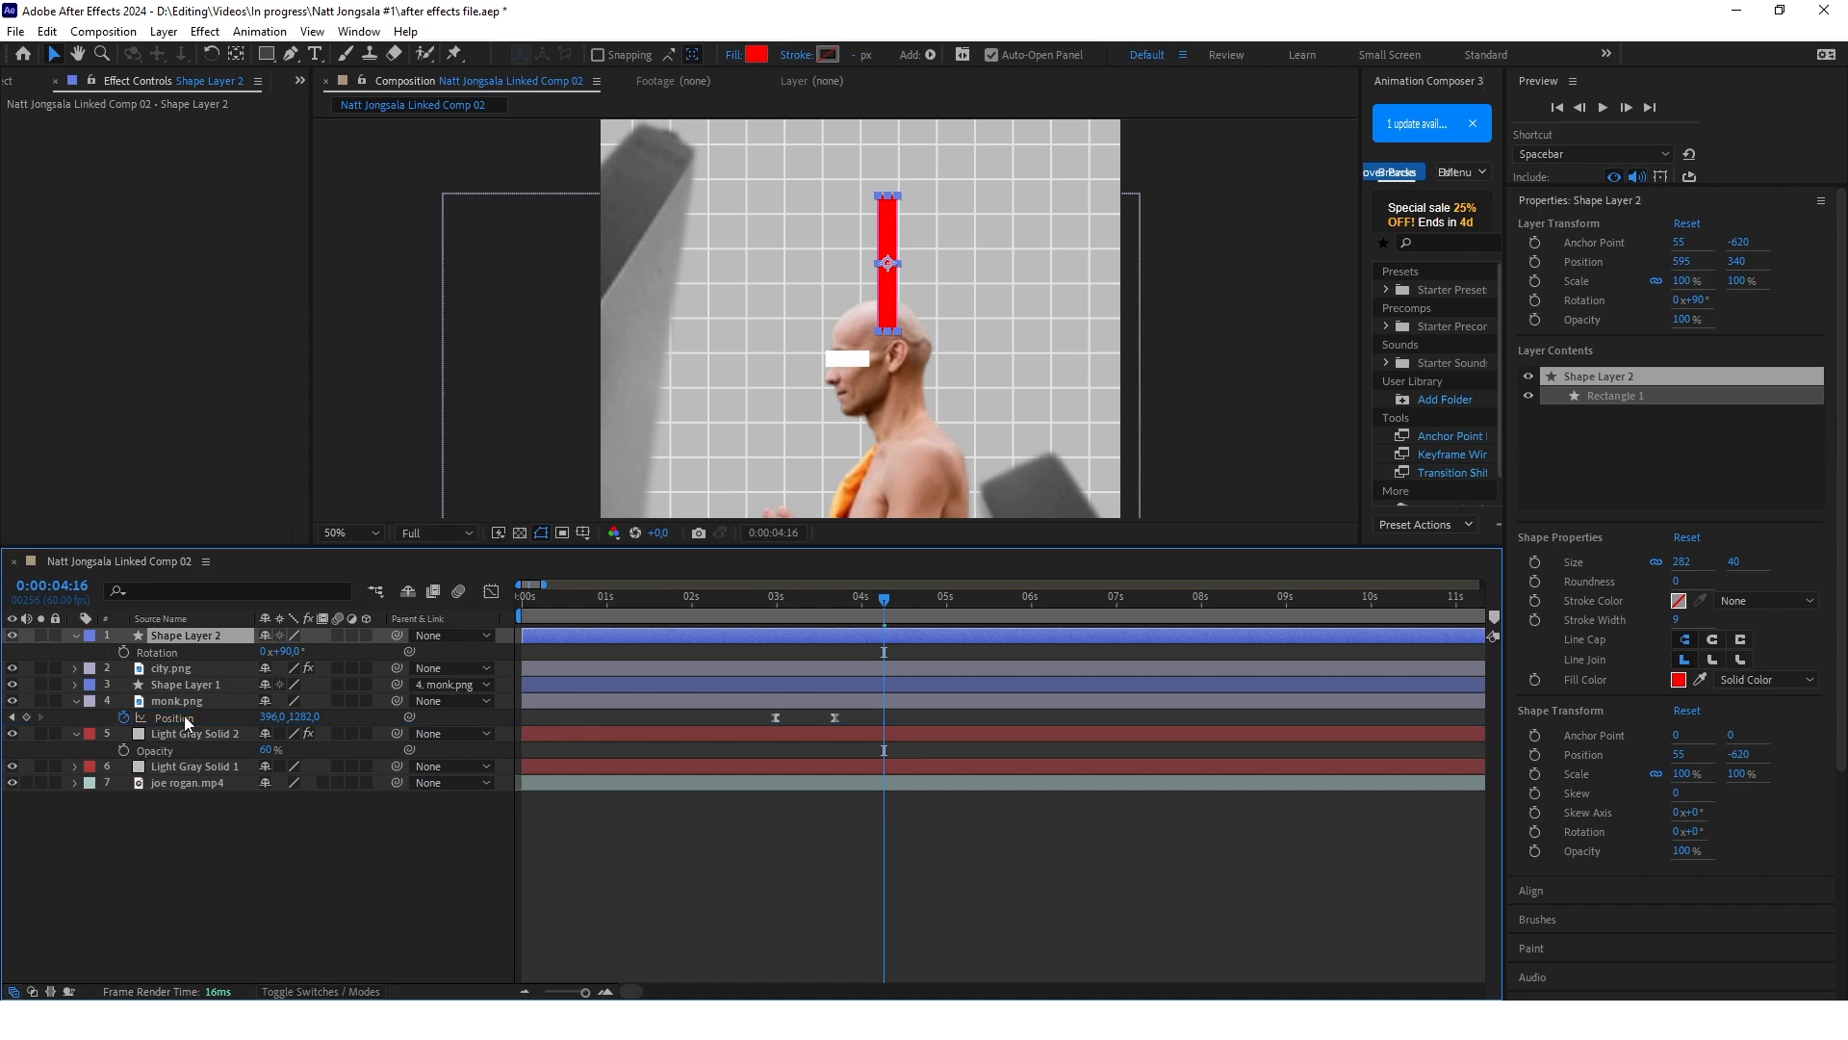
Place the red bar layer beneath monk.png and pre-compose it with all attributes moved into the new composition
left_click_drag(186, 720, 185, 722)
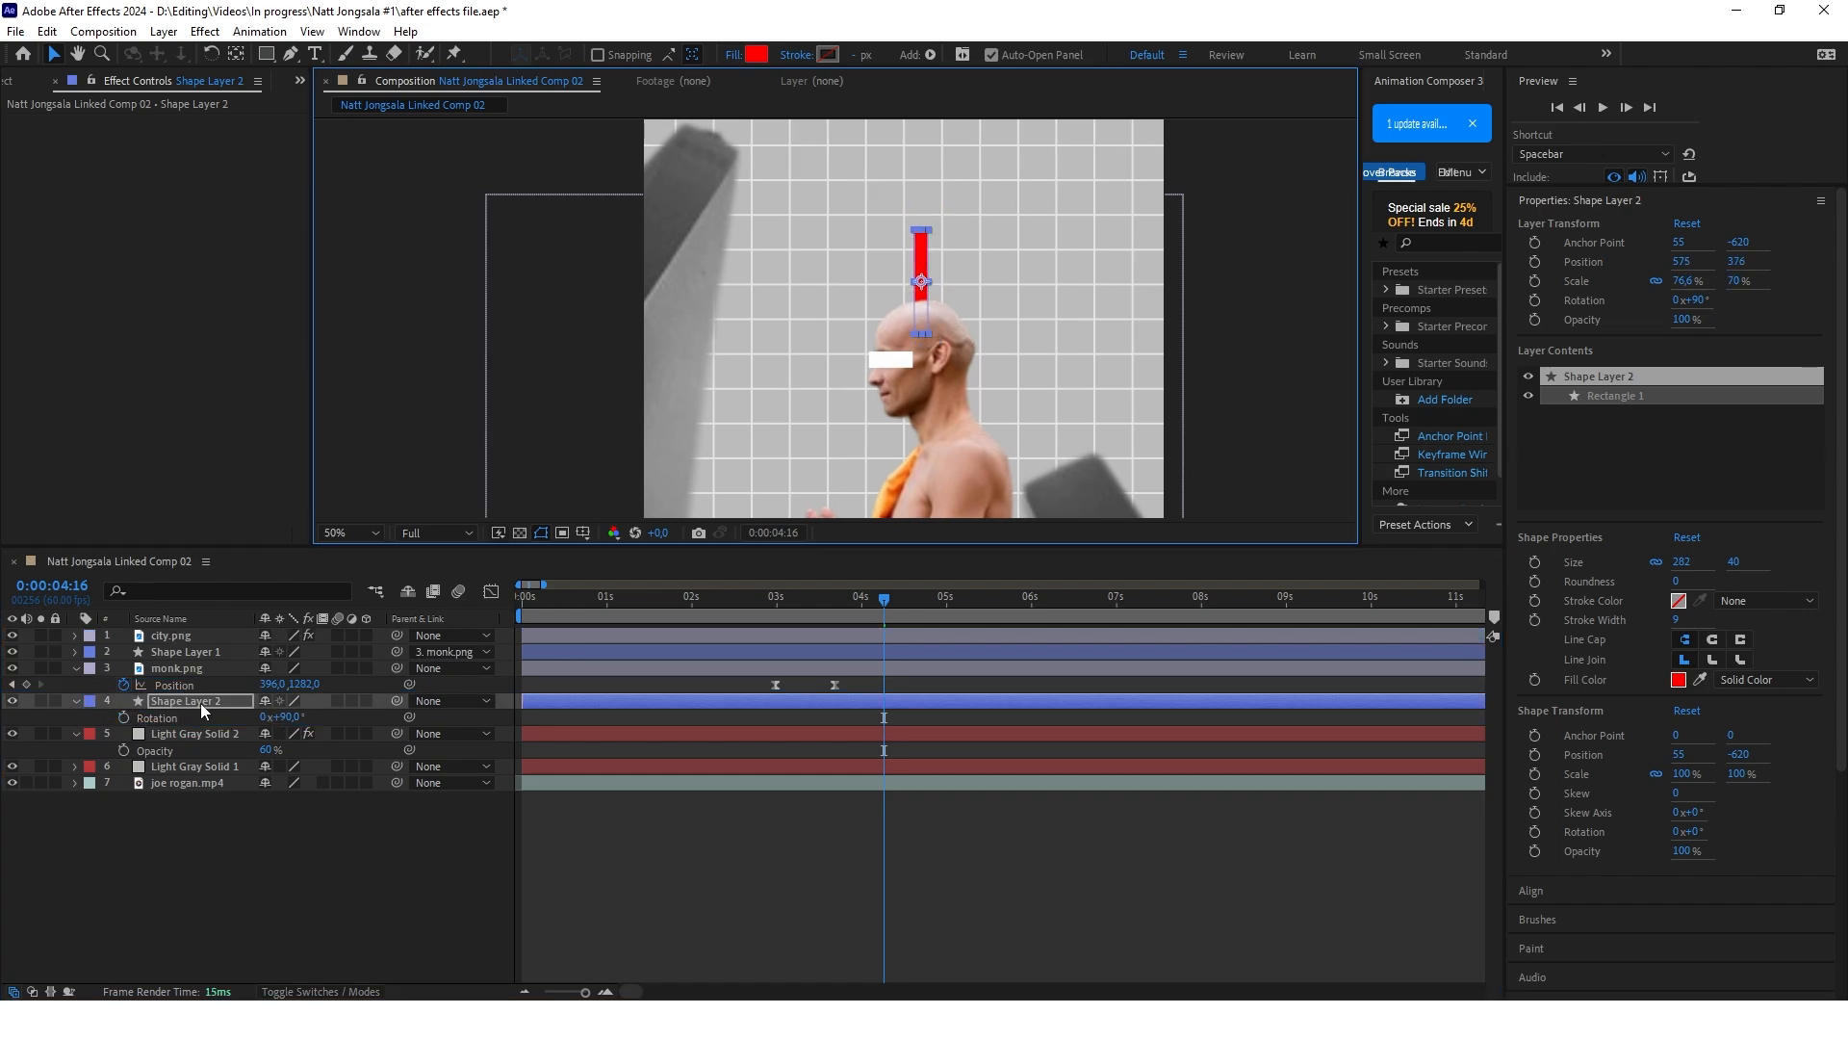
right_click(204, 704)
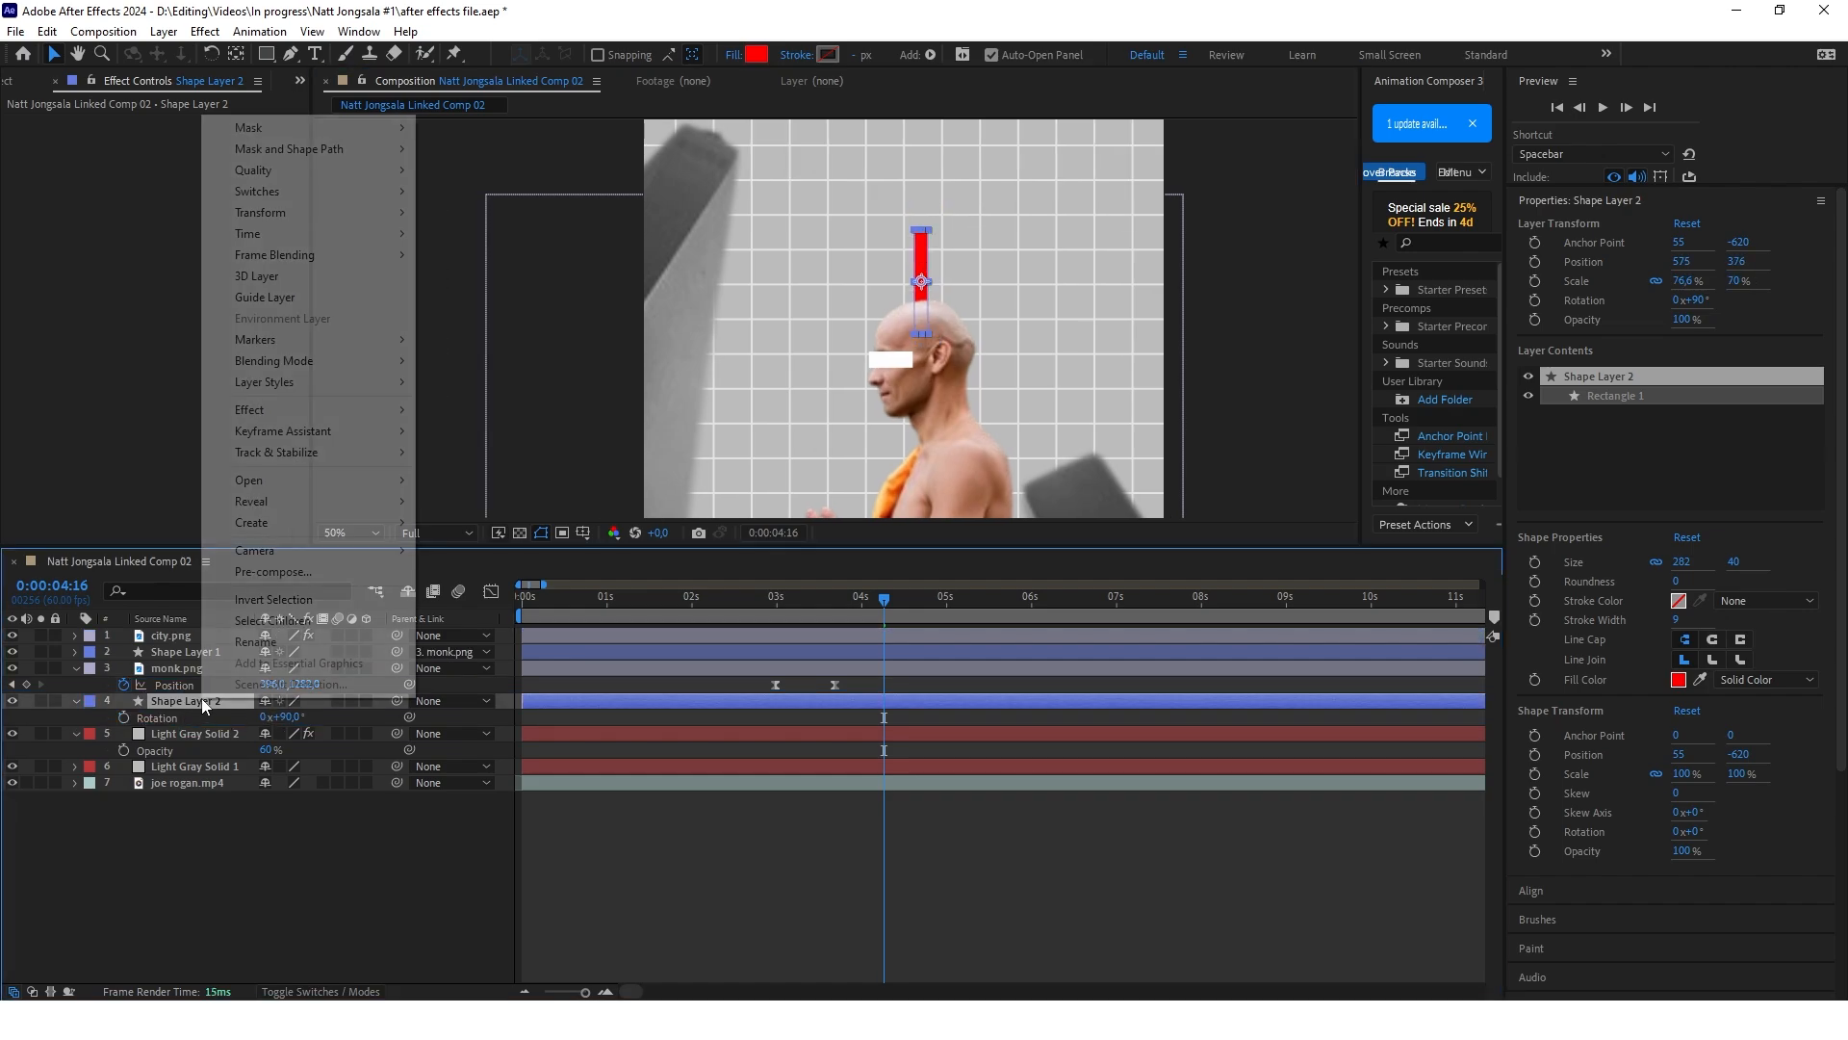
left_click(289, 573)
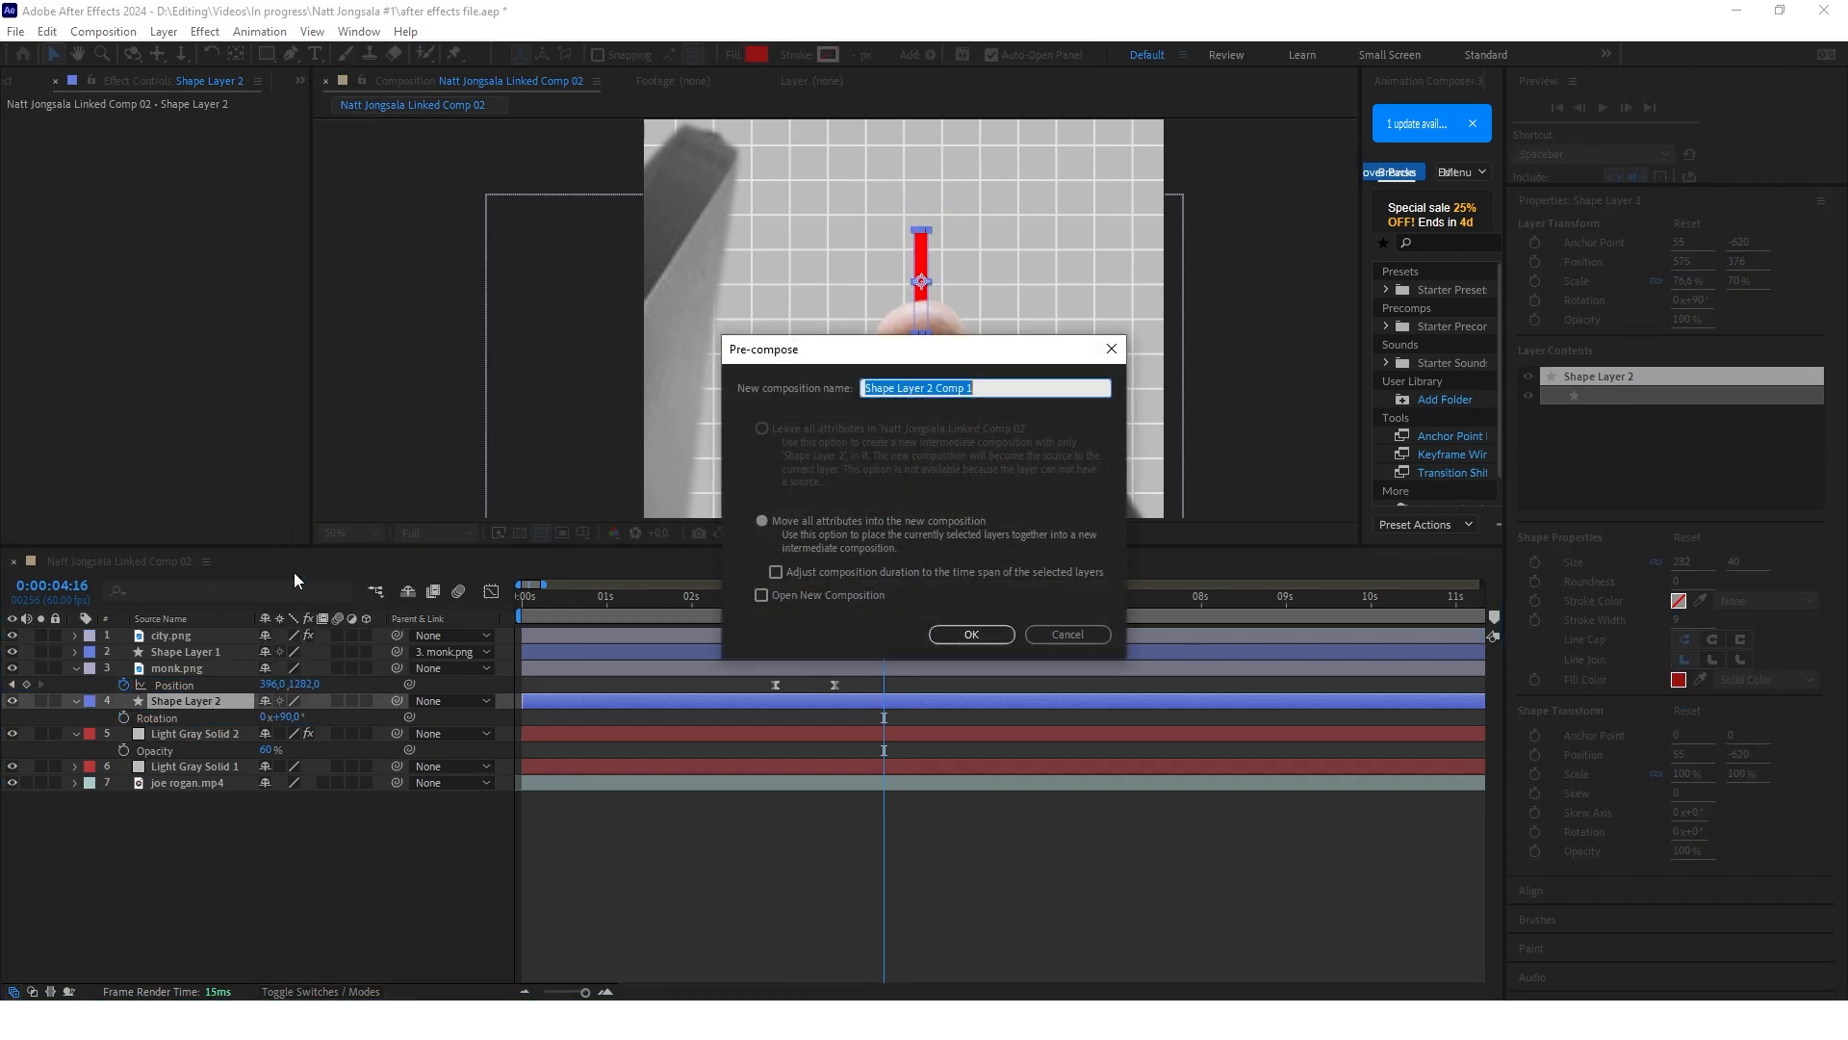
left_click(971, 633)
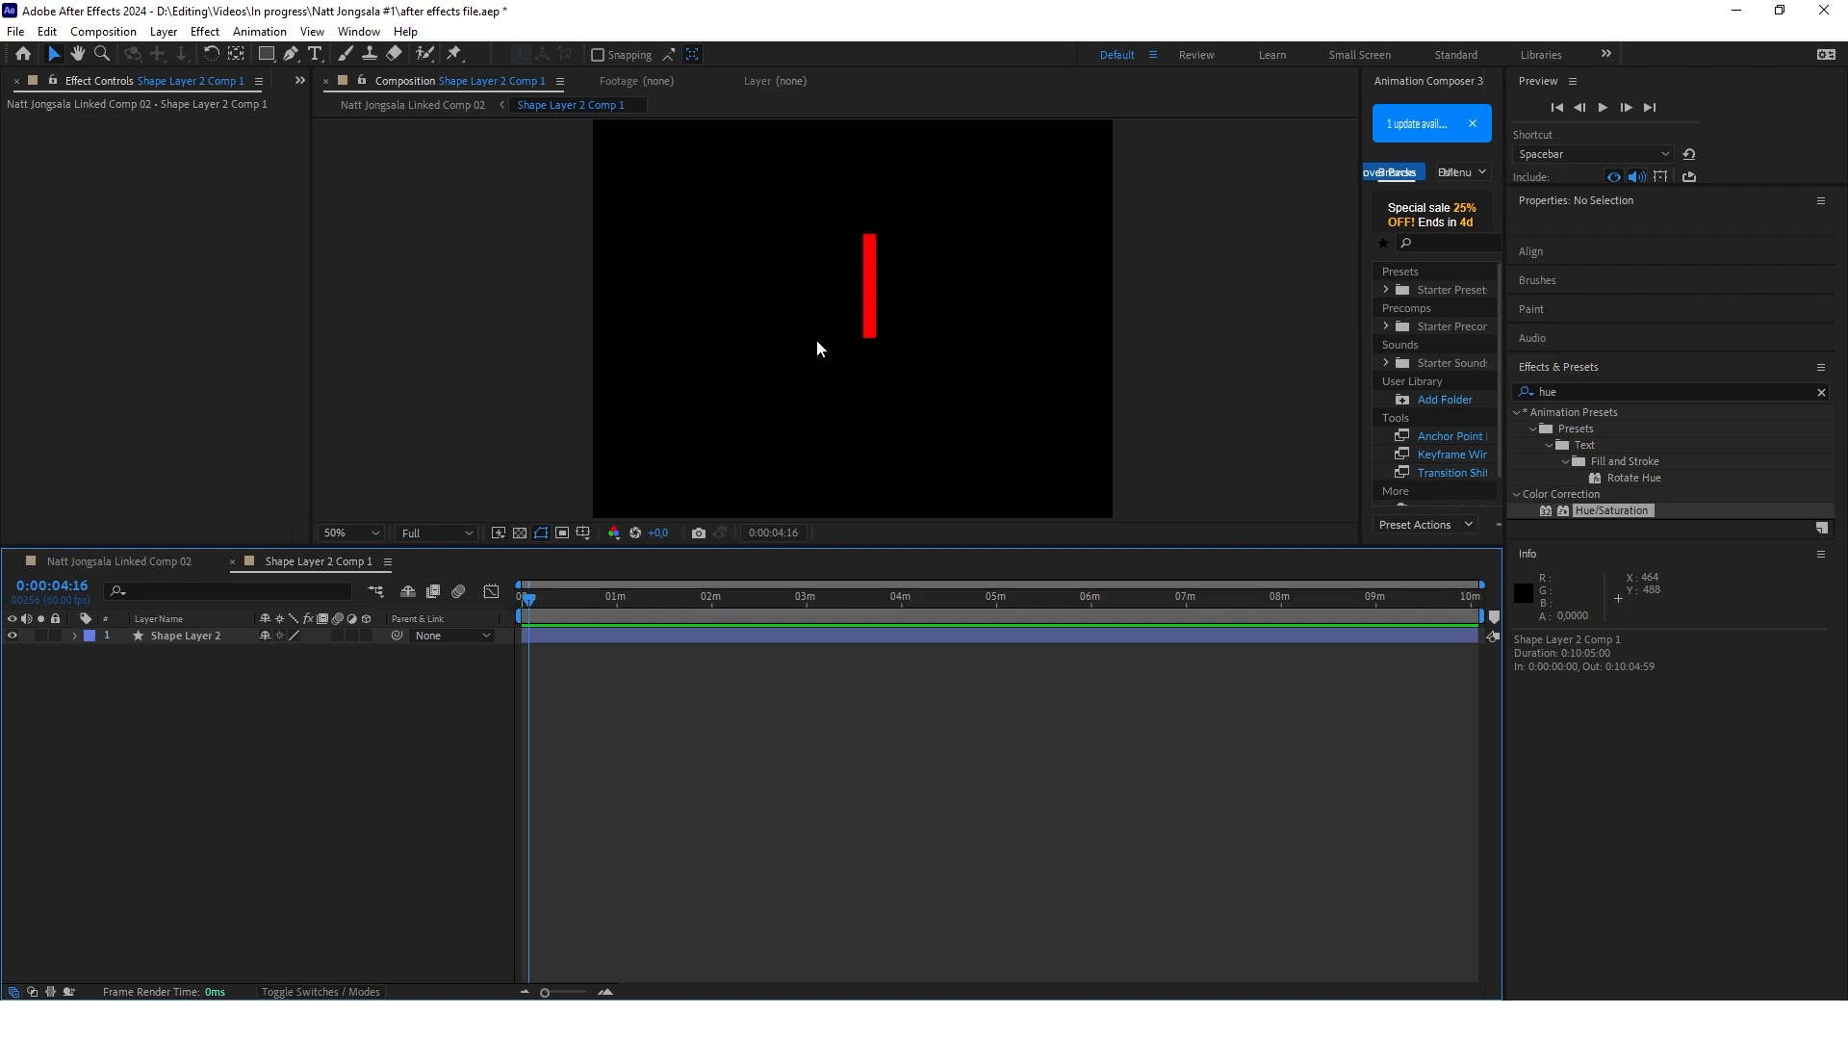
Duplicate the red bar inside its pre-composition up to Shape Layer 18 and move Shape Layer 3's anchor point to the bar's bottom edge
left_click(178, 638)
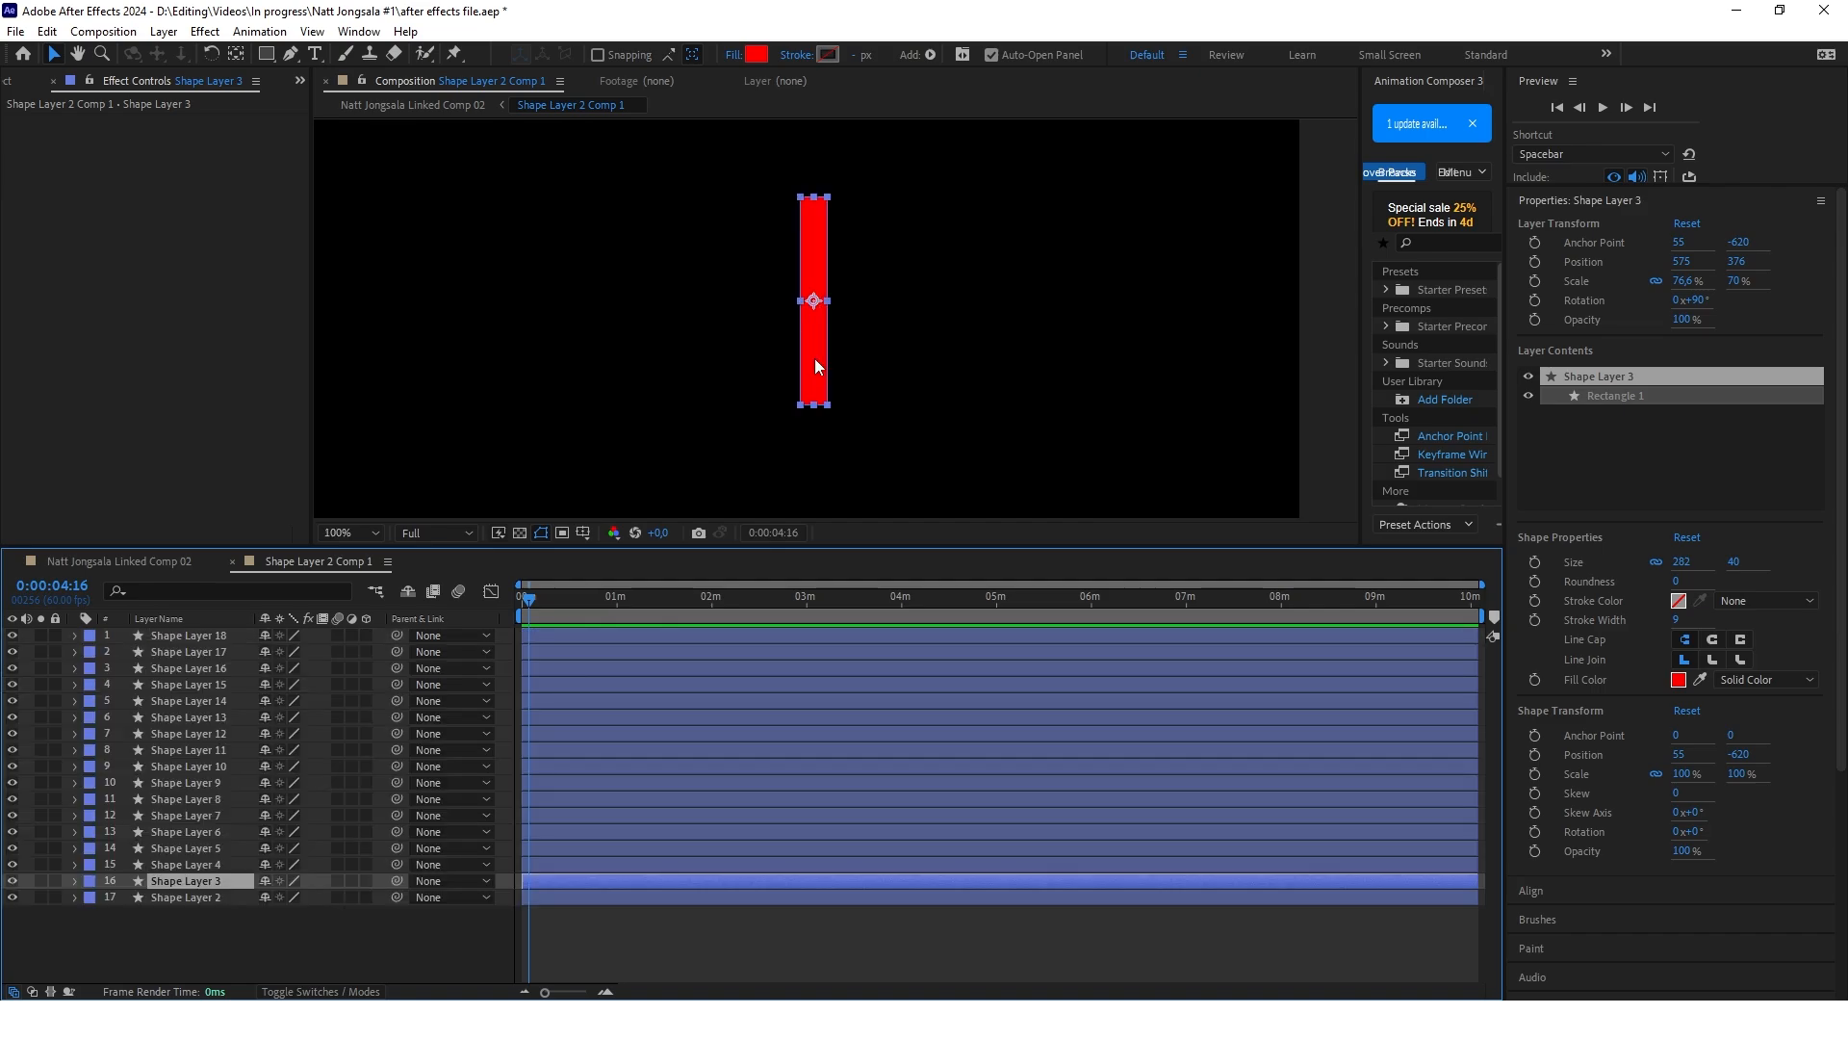
left_click(238, 55)
left_click_drag(820, 304, 814, 404)
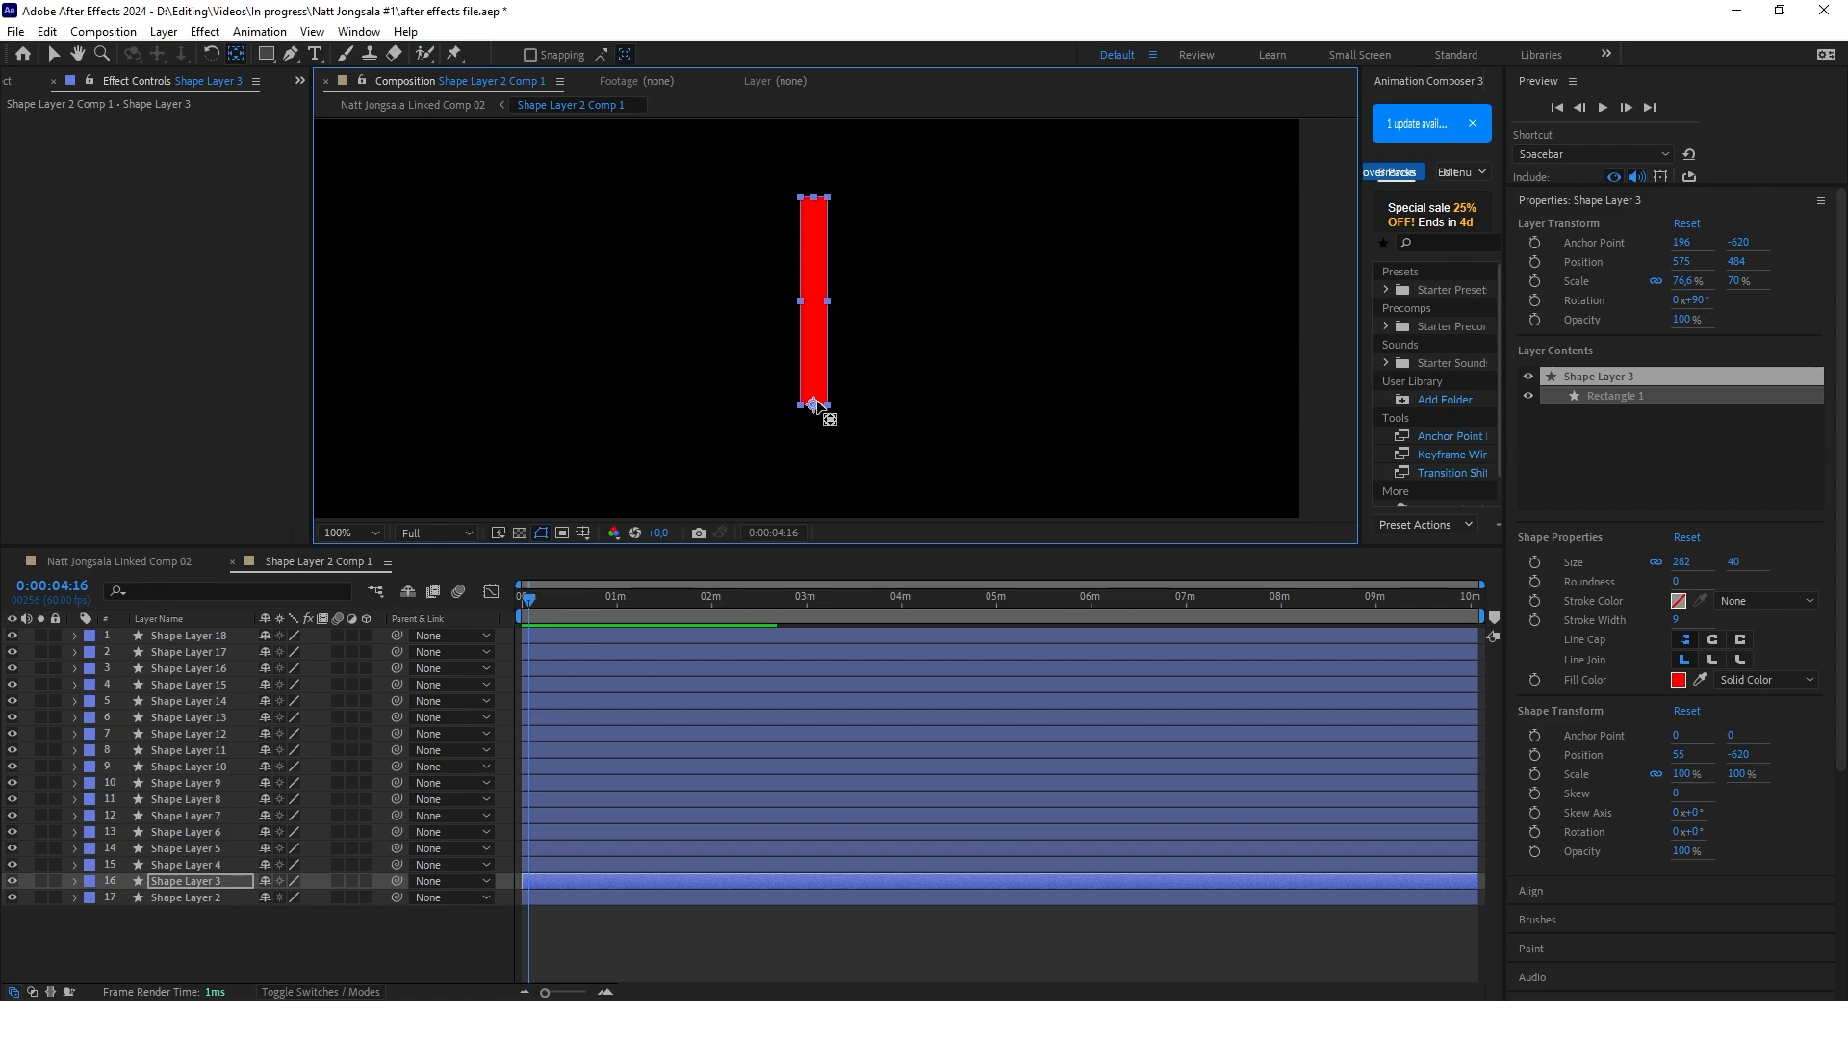
key("ctrl+Up")
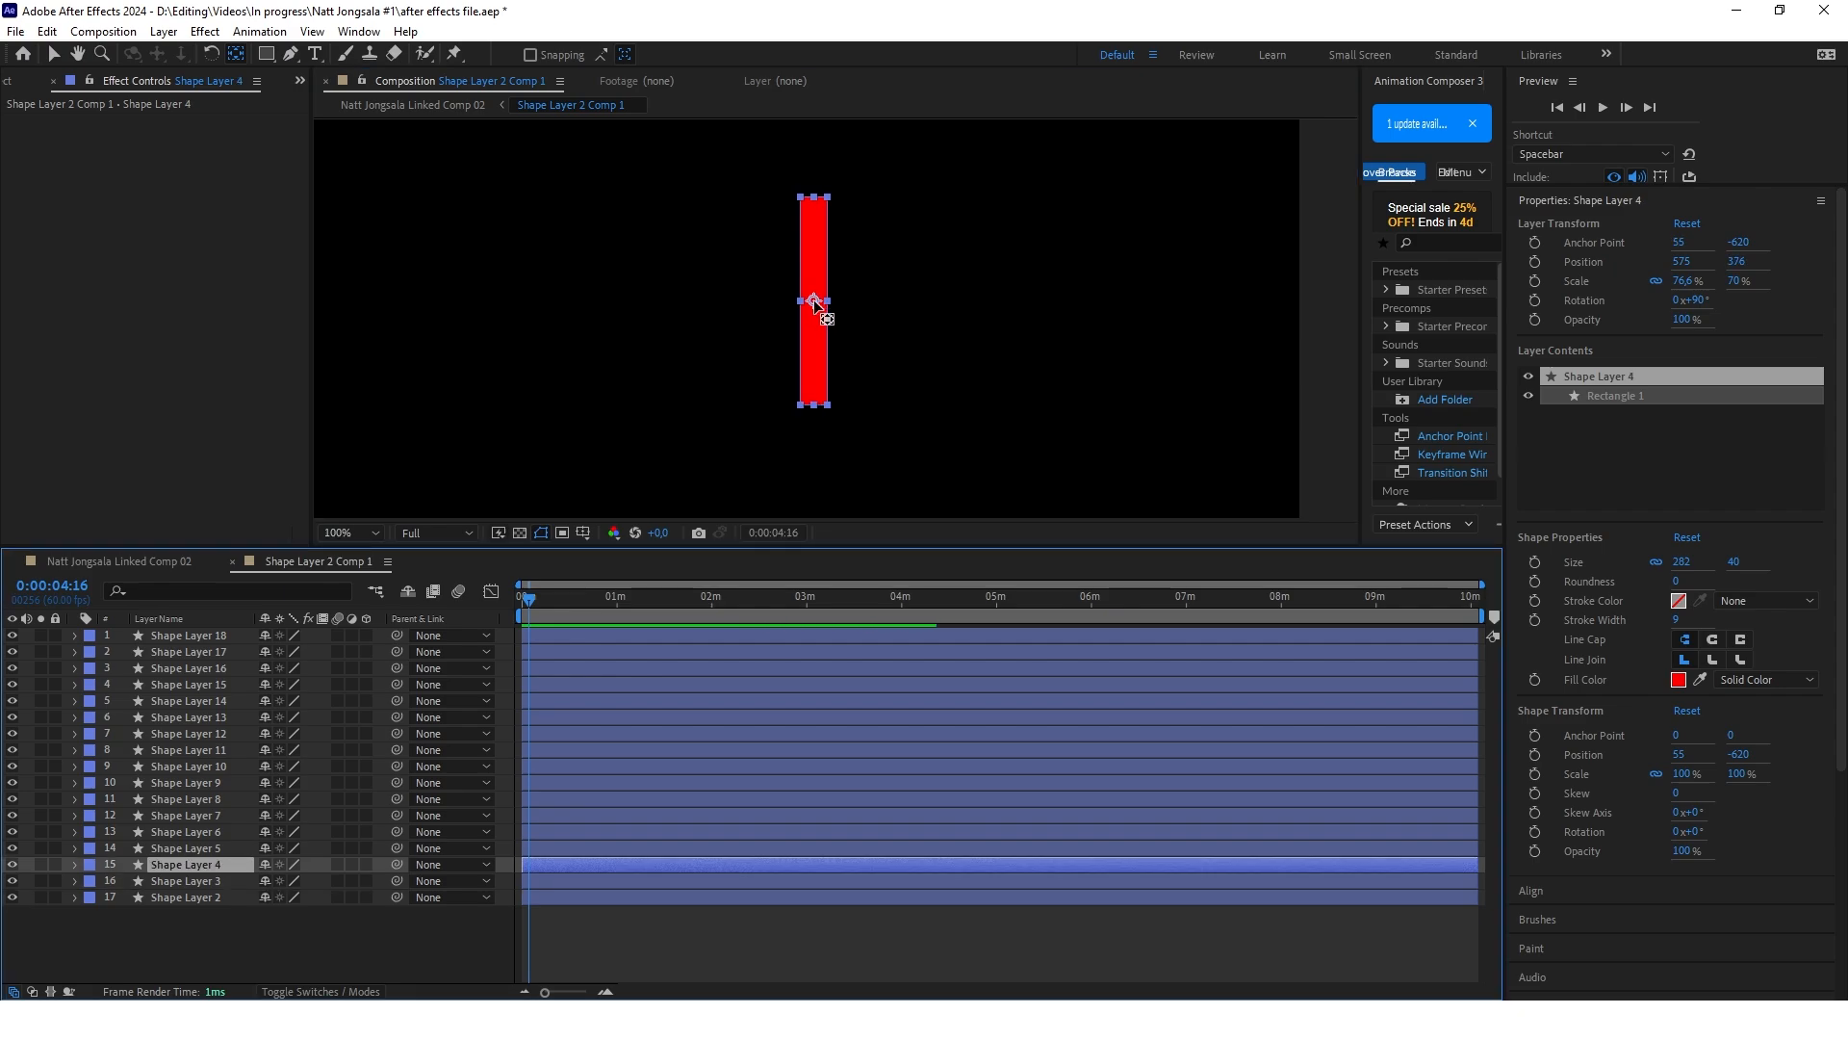
left_click(815, 304)
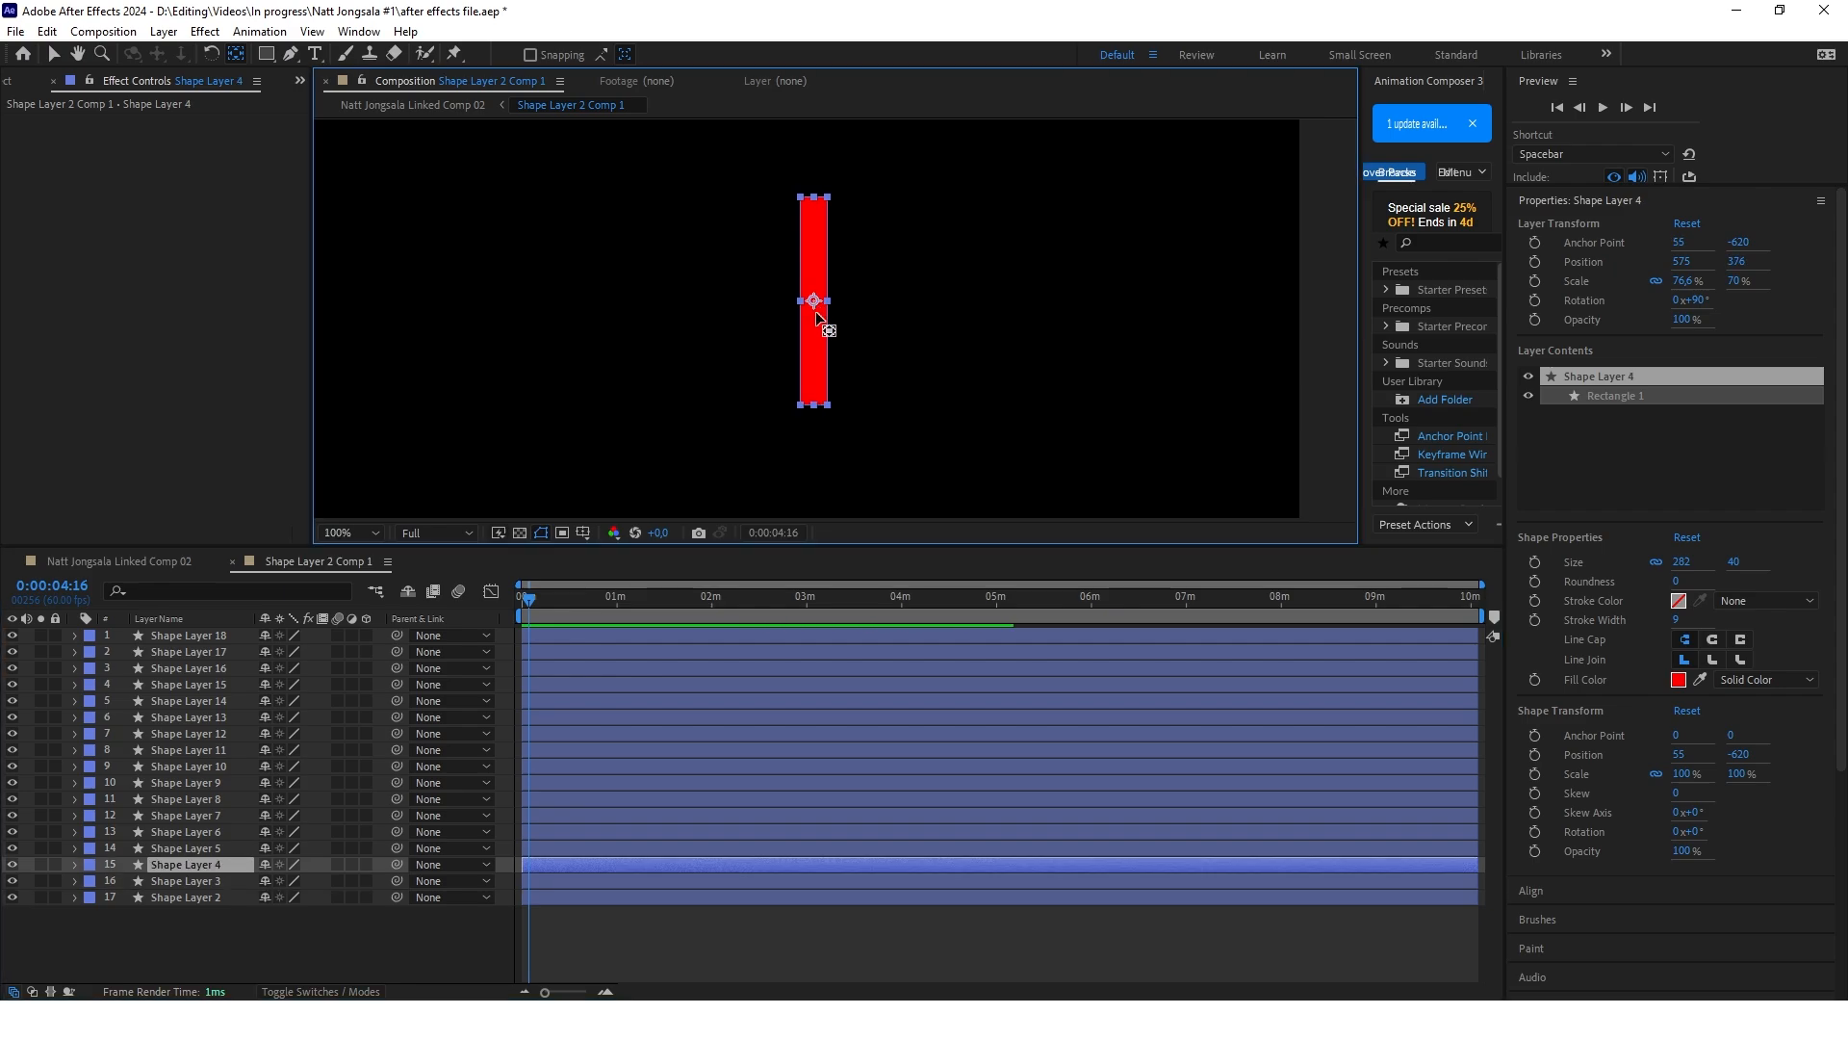
key("v")
left_click(209, 881)
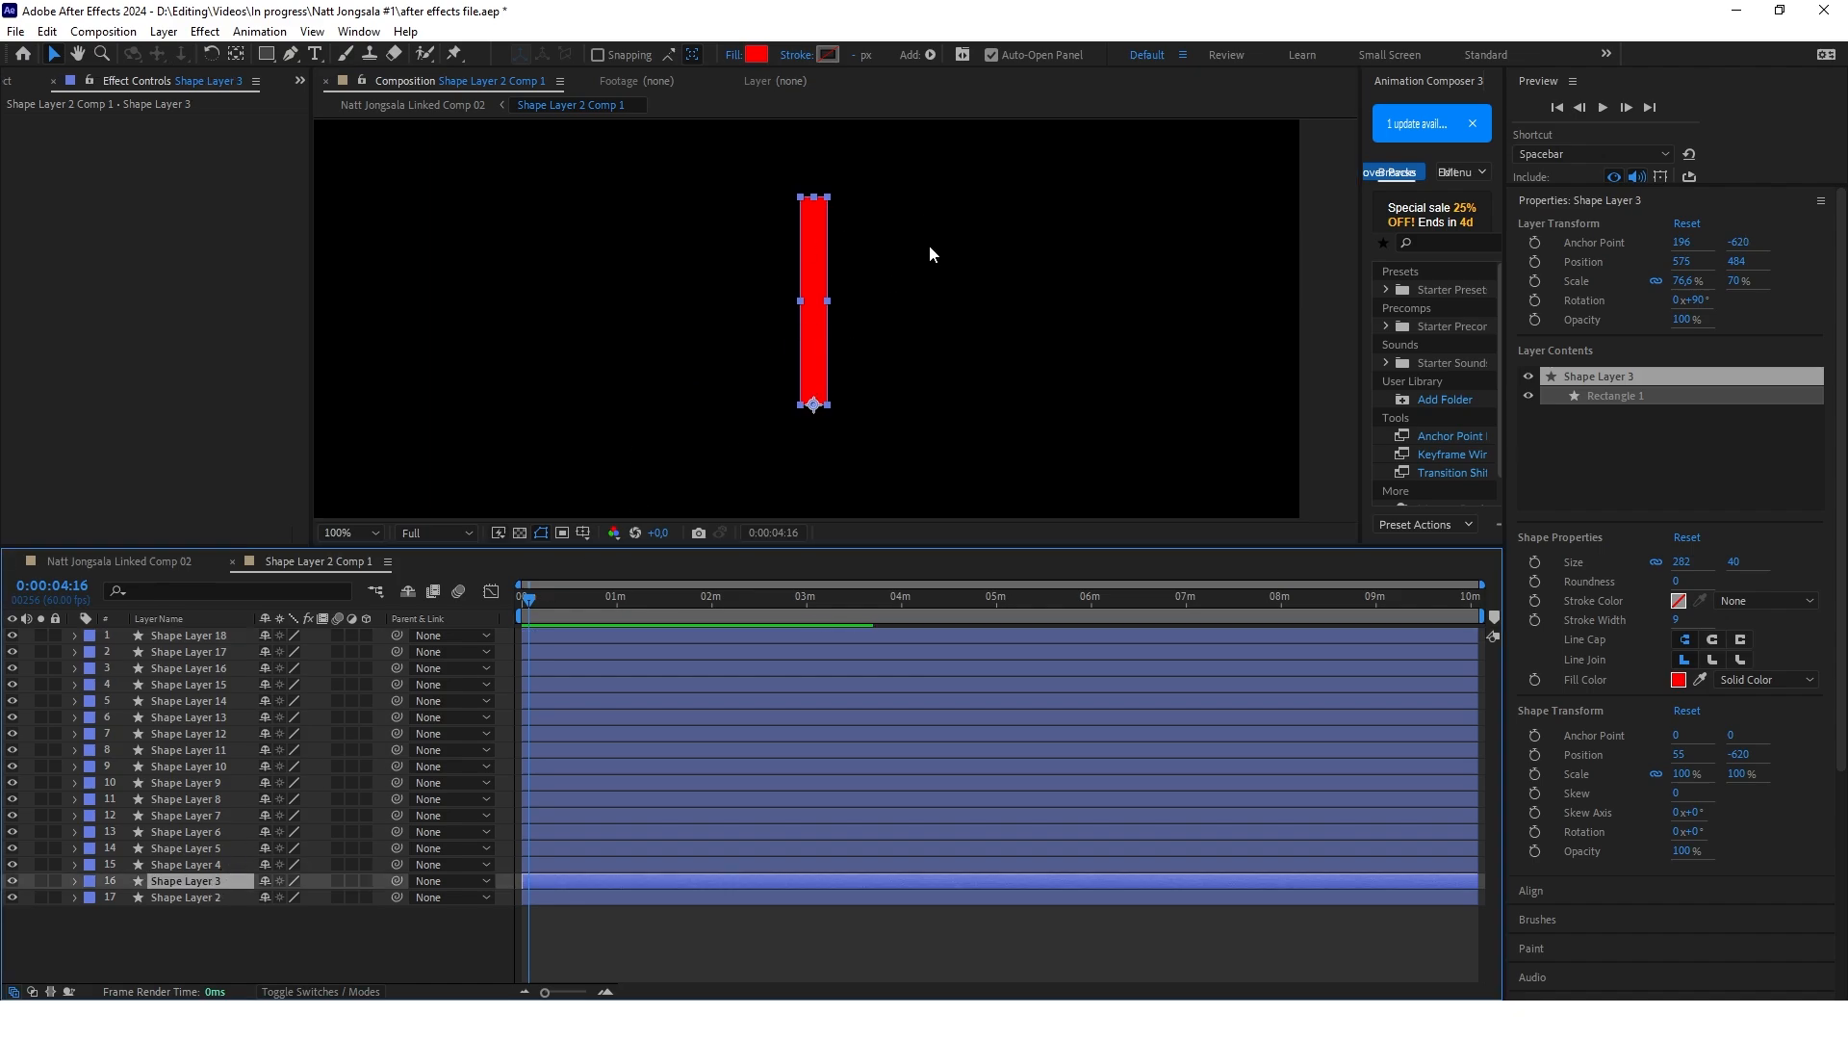
Rotate Shape Layer 3 to about 111° and fan the other bar copies around the shared base into a sunburst
key("r")
left_click_drag(283, 897, 304, 897)
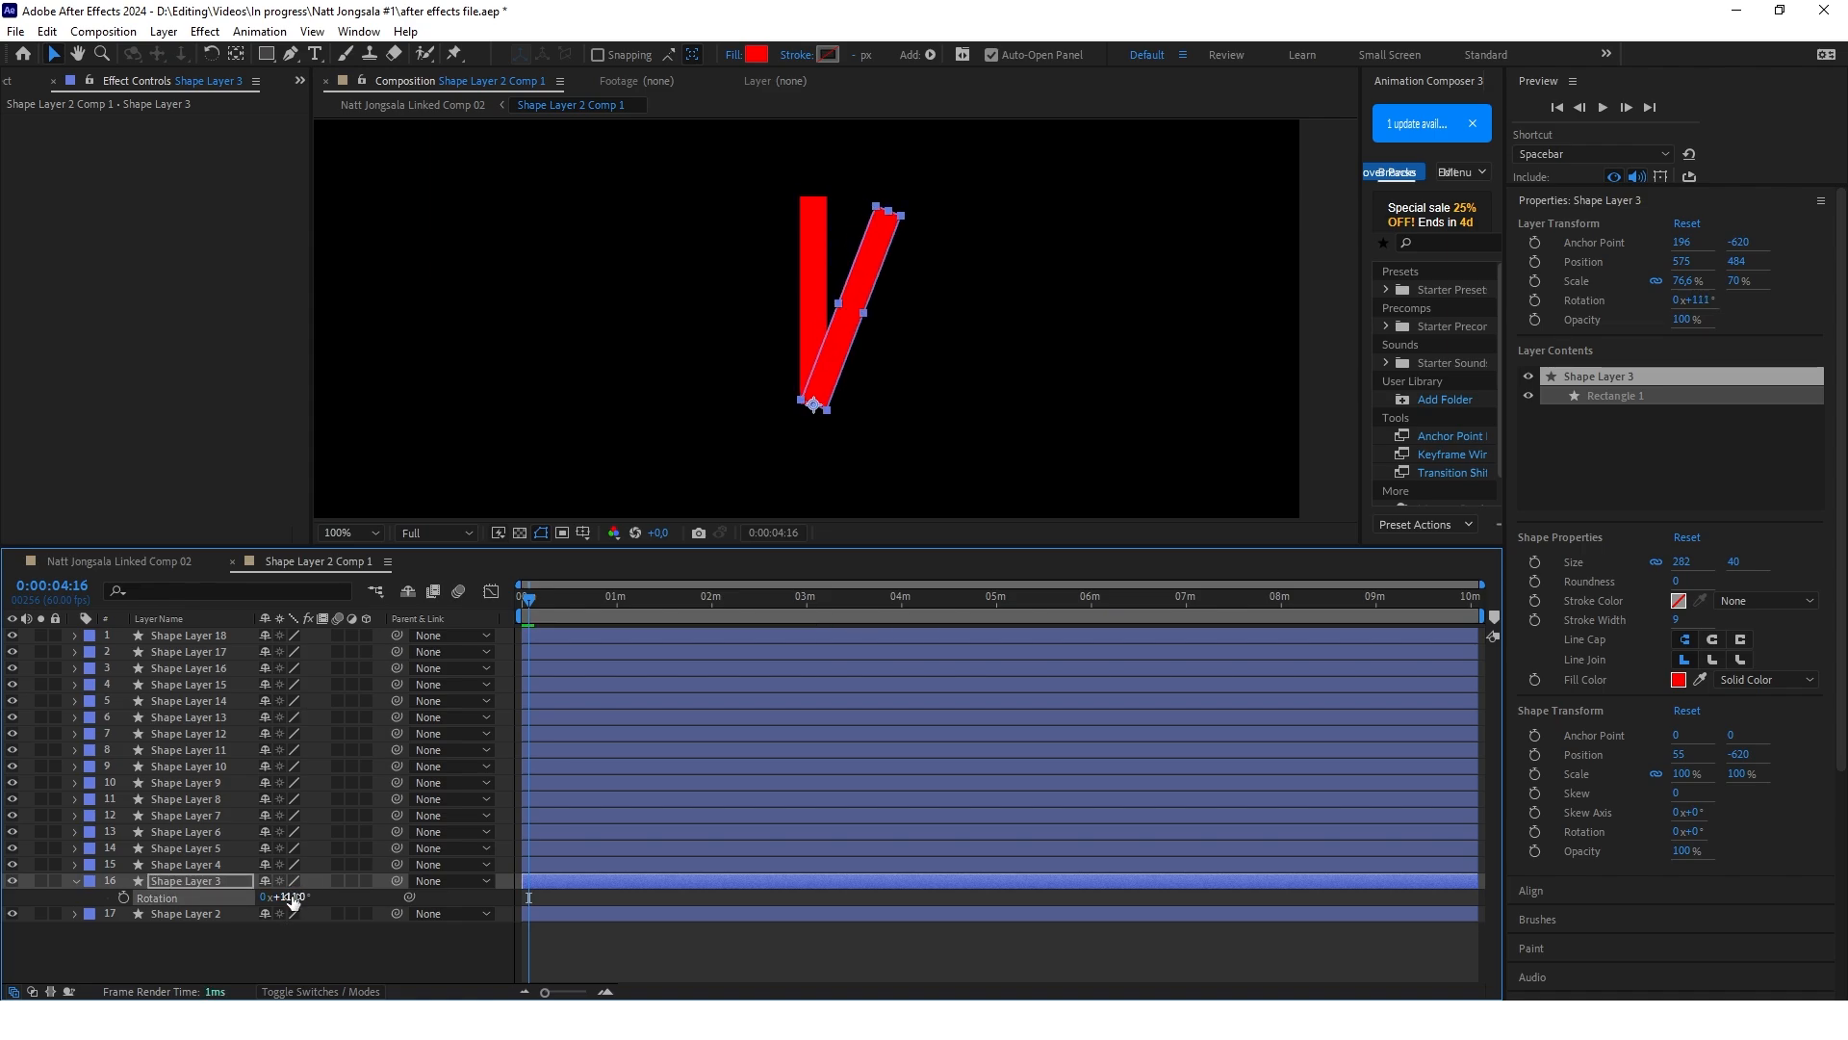
scroll(886, 327, "down", 2)
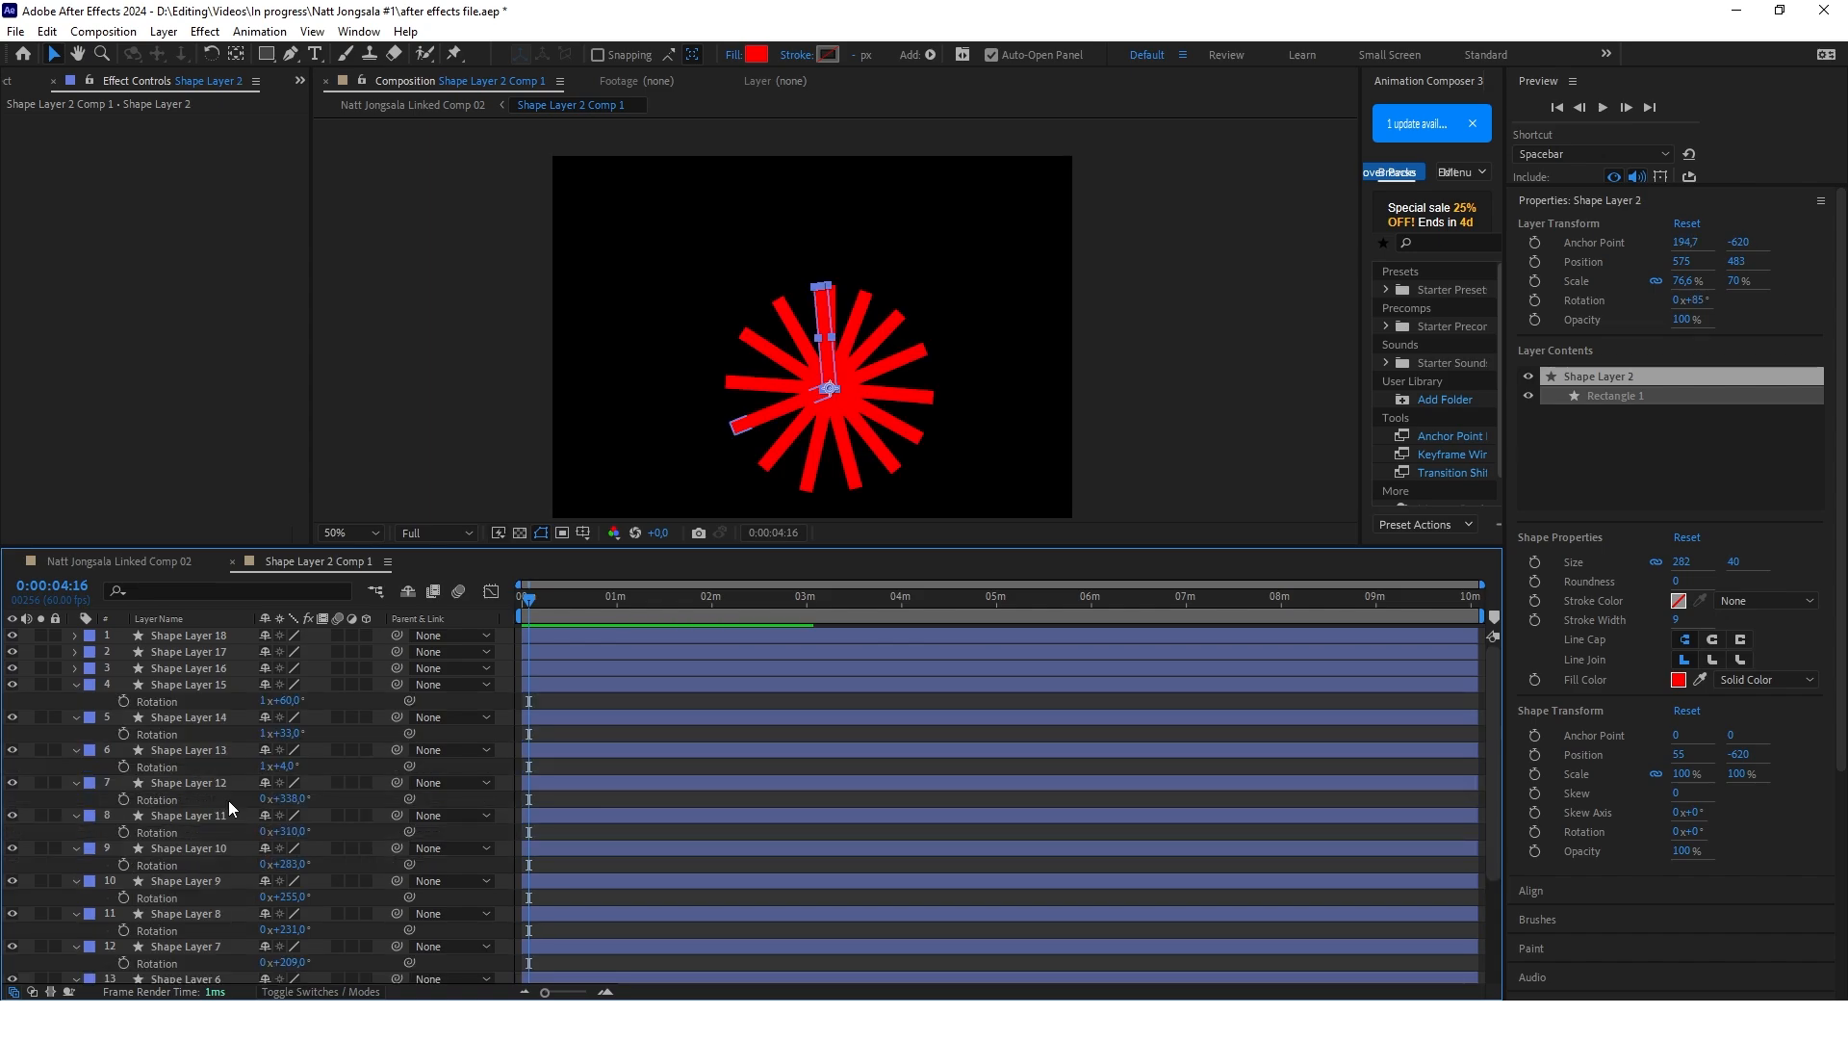
Delete the surplus Shape Layers 16, 17 and 18 and return to the Natt Jongsala Linked Comp 02 composition
left_click(214, 666)
key("Delete")
left_click(210, 652)
key("Delete")
left_click(208, 635)
key("Delete")
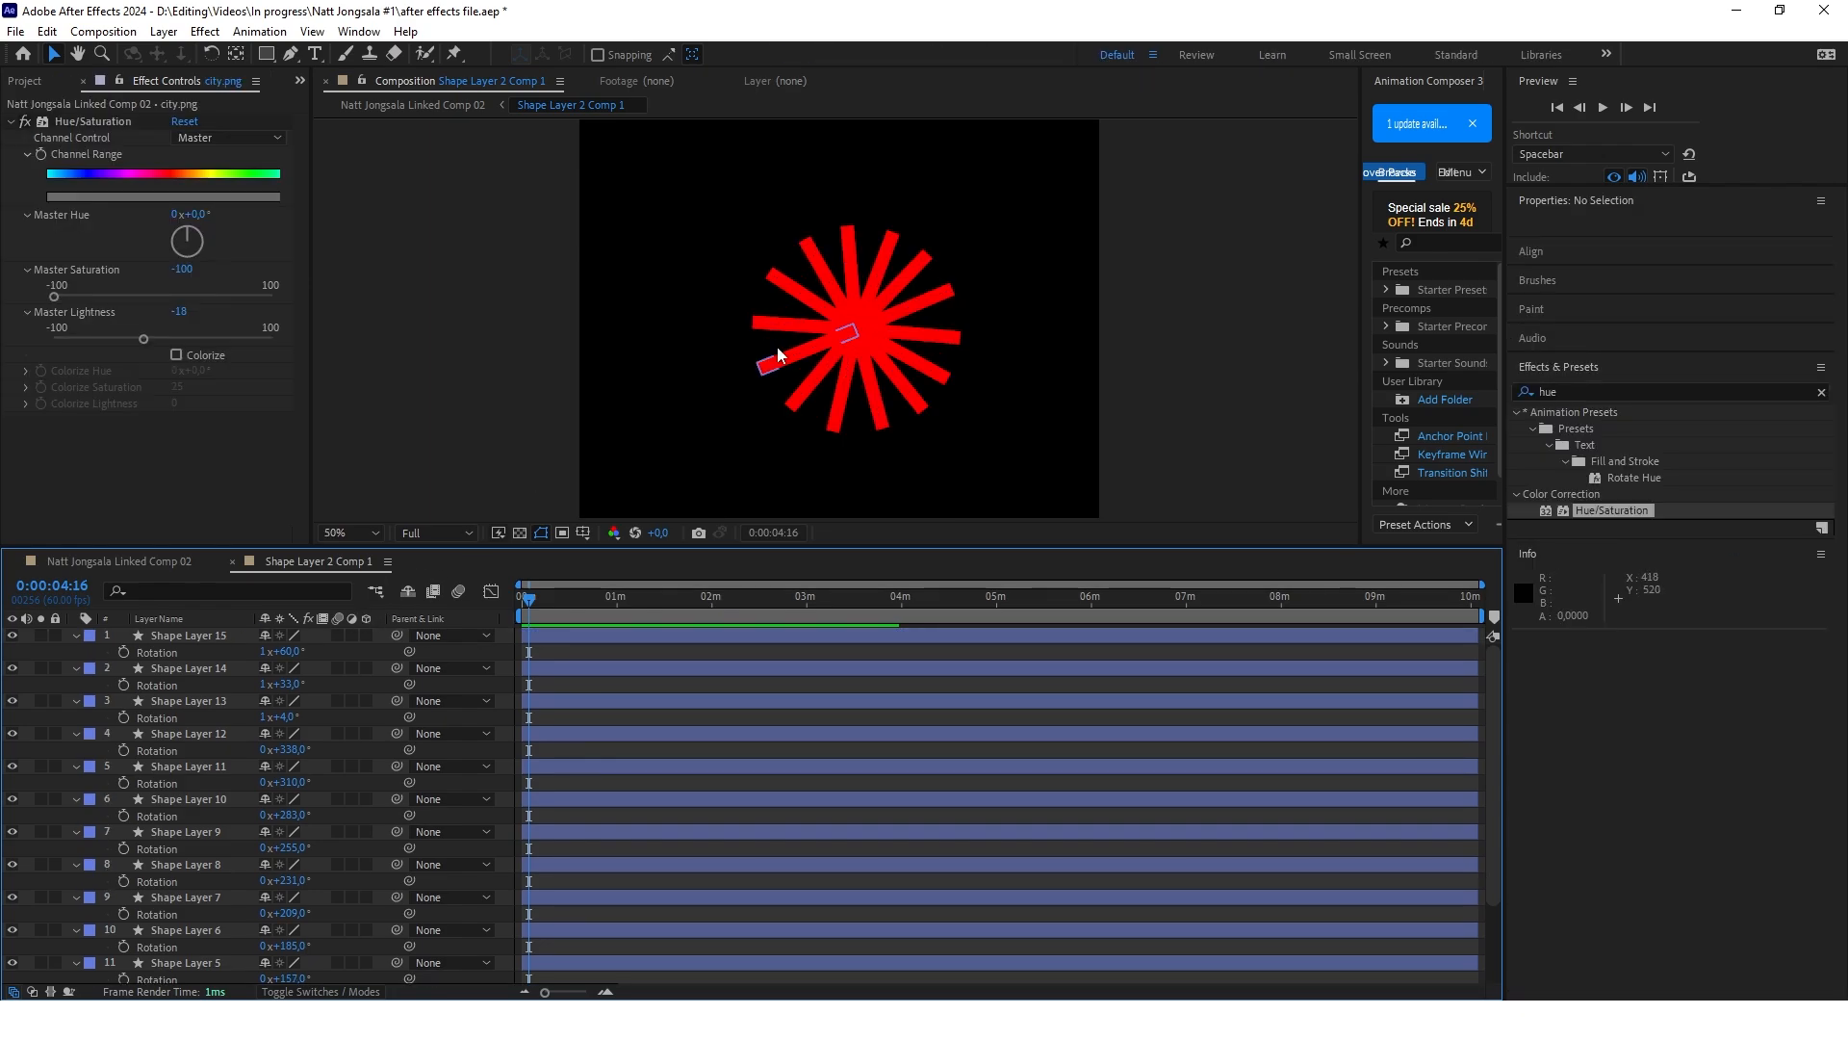
left_click(122, 562)
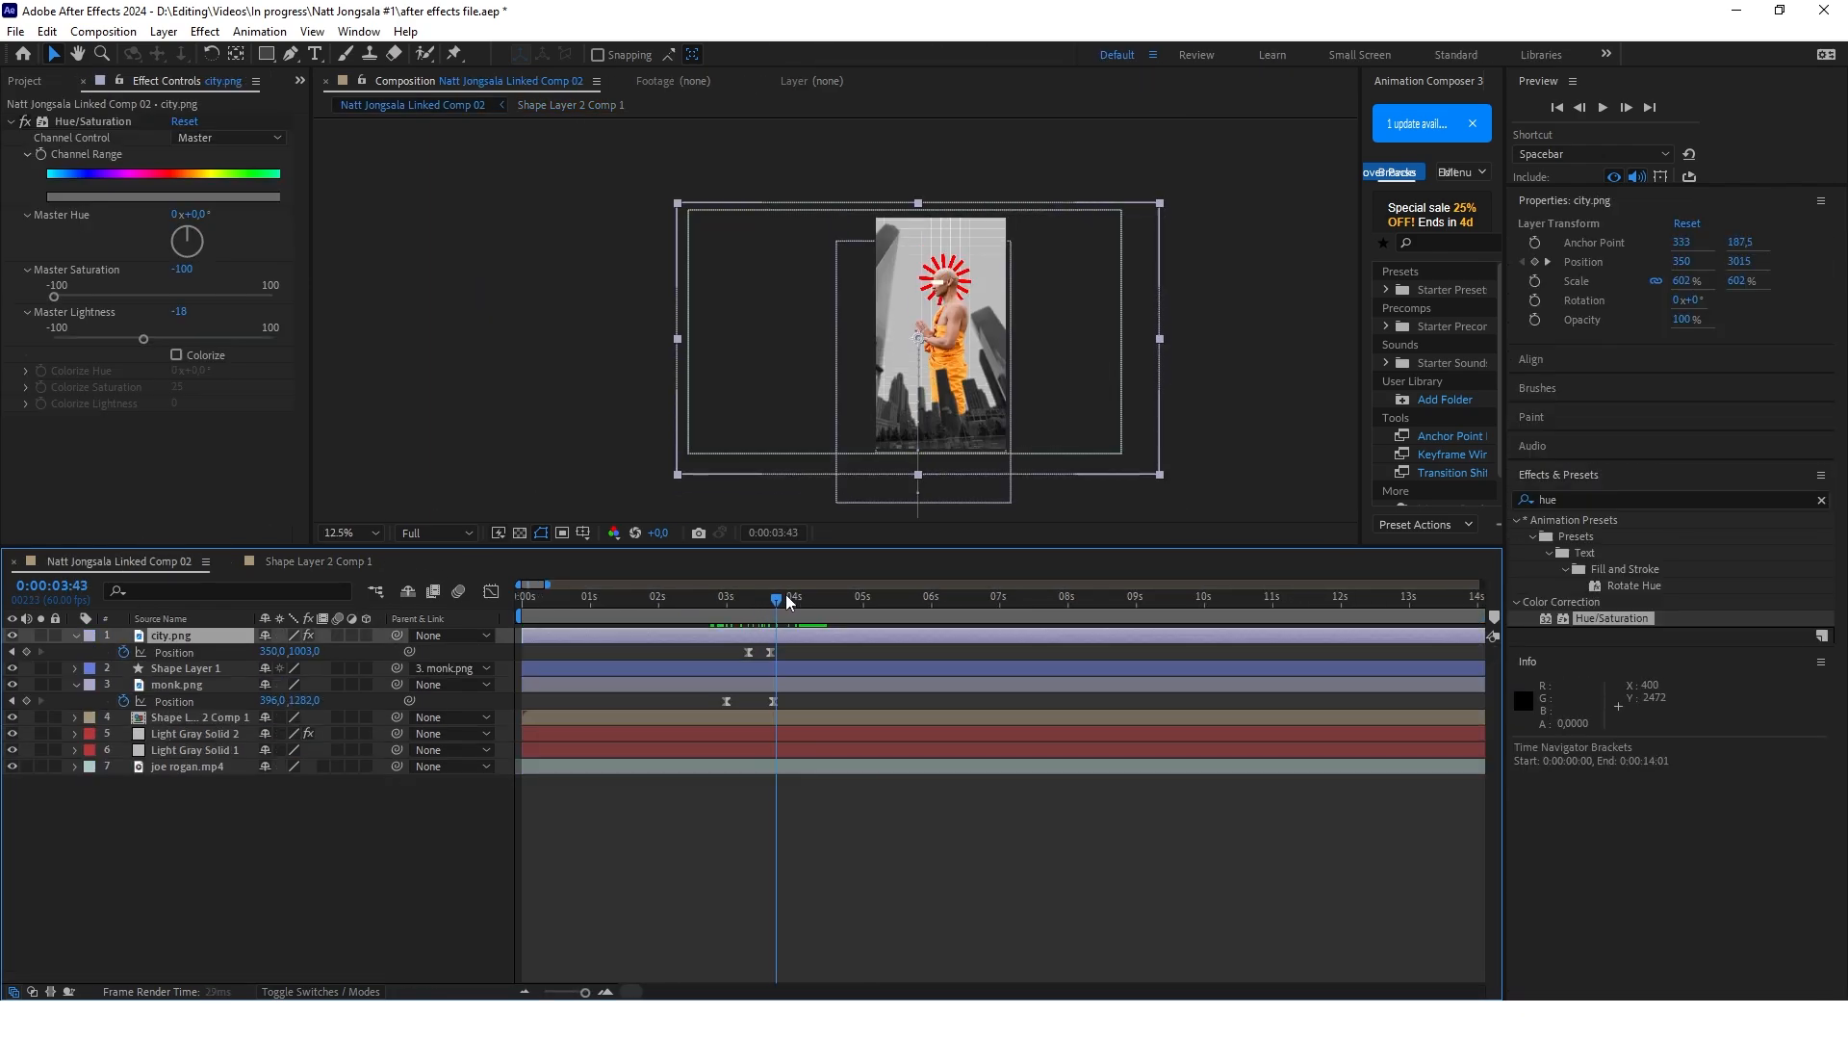
Add opacity keyframes at 0:00:02:59 to Light Gray Solid 2 and Light Gray Solid 1
left_click(787, 599)
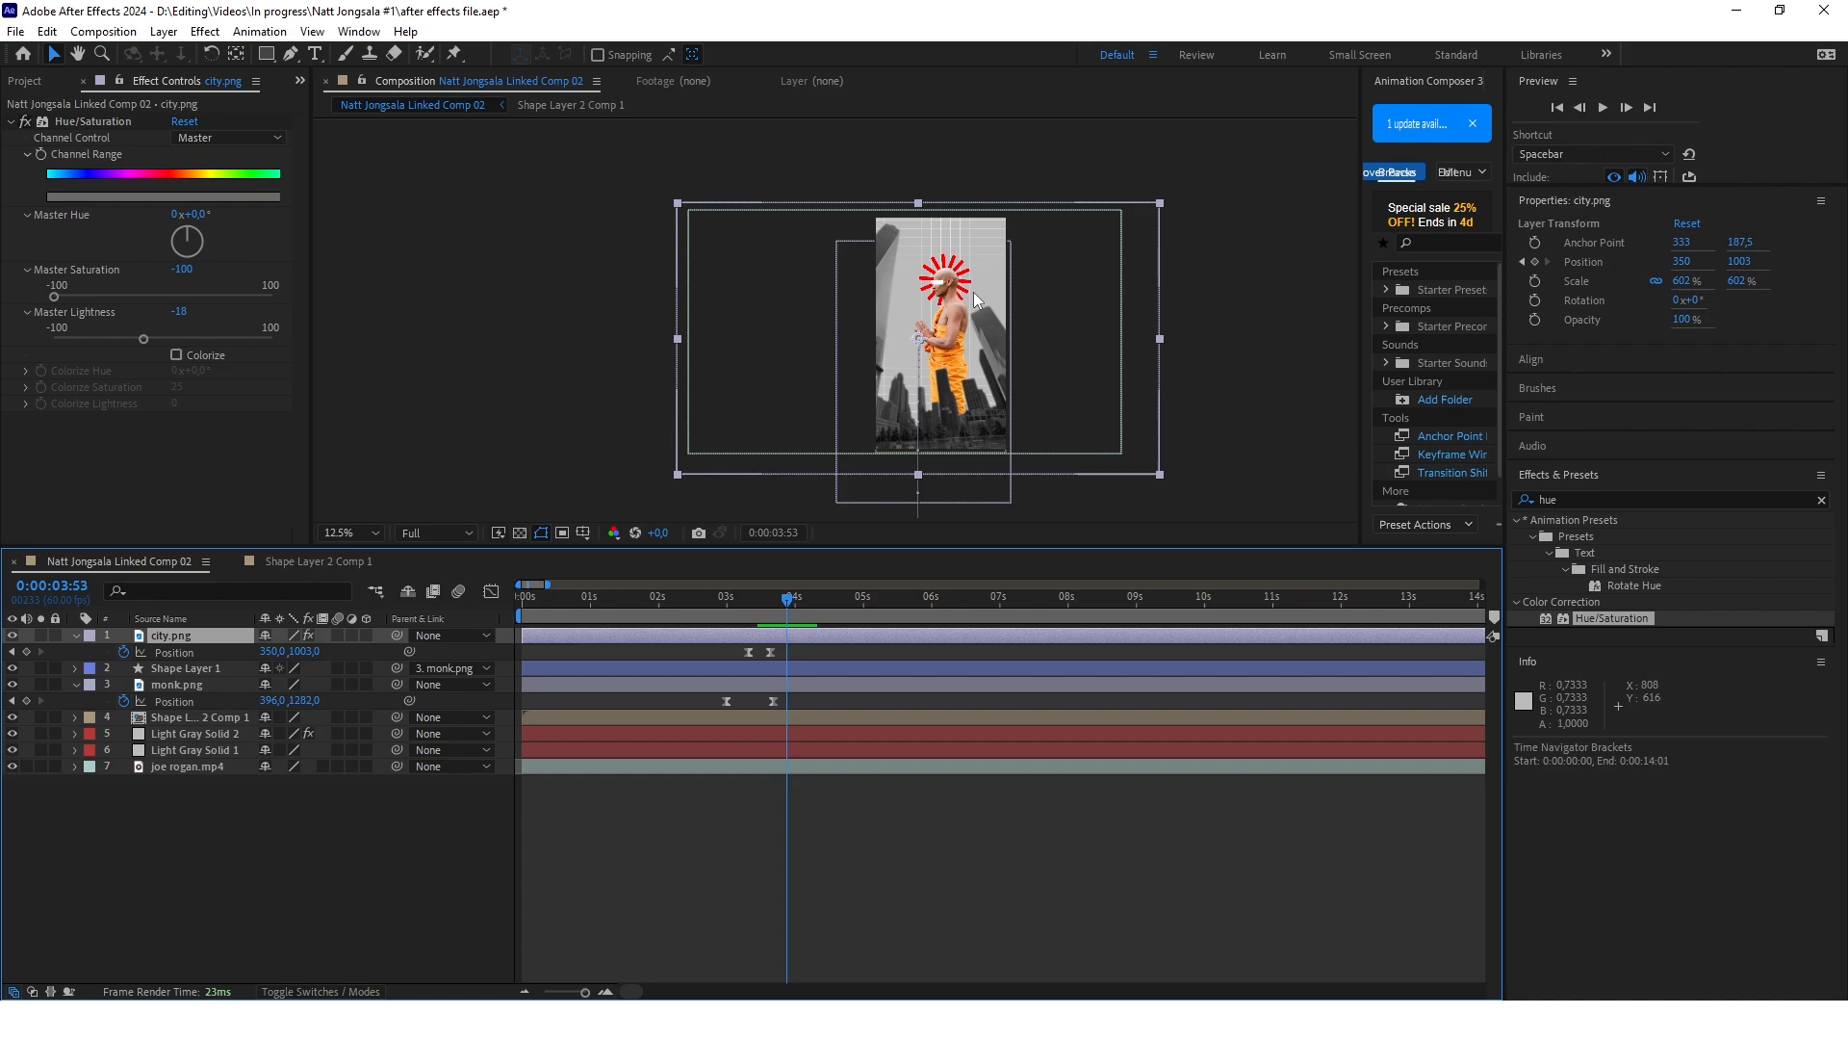
left_click_drag(793, 597, 724, 604)
left_click(192, 734)
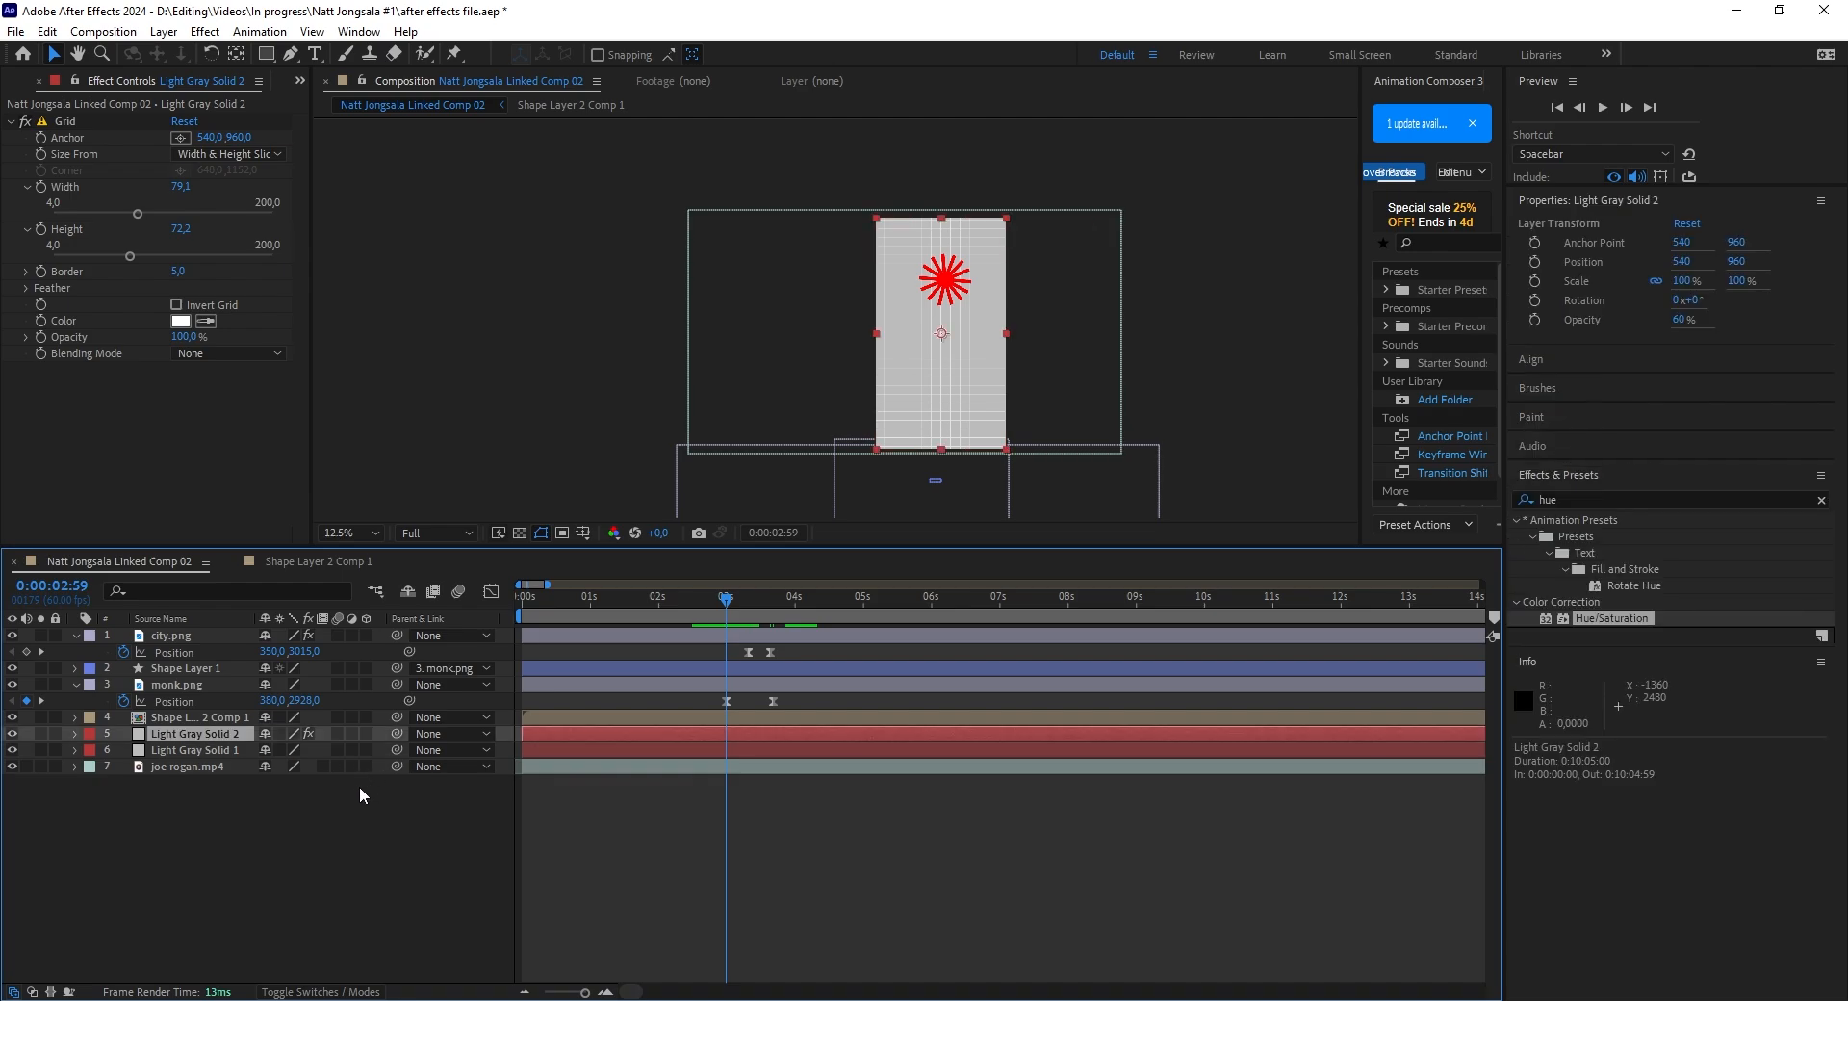
left_click(208, 748)
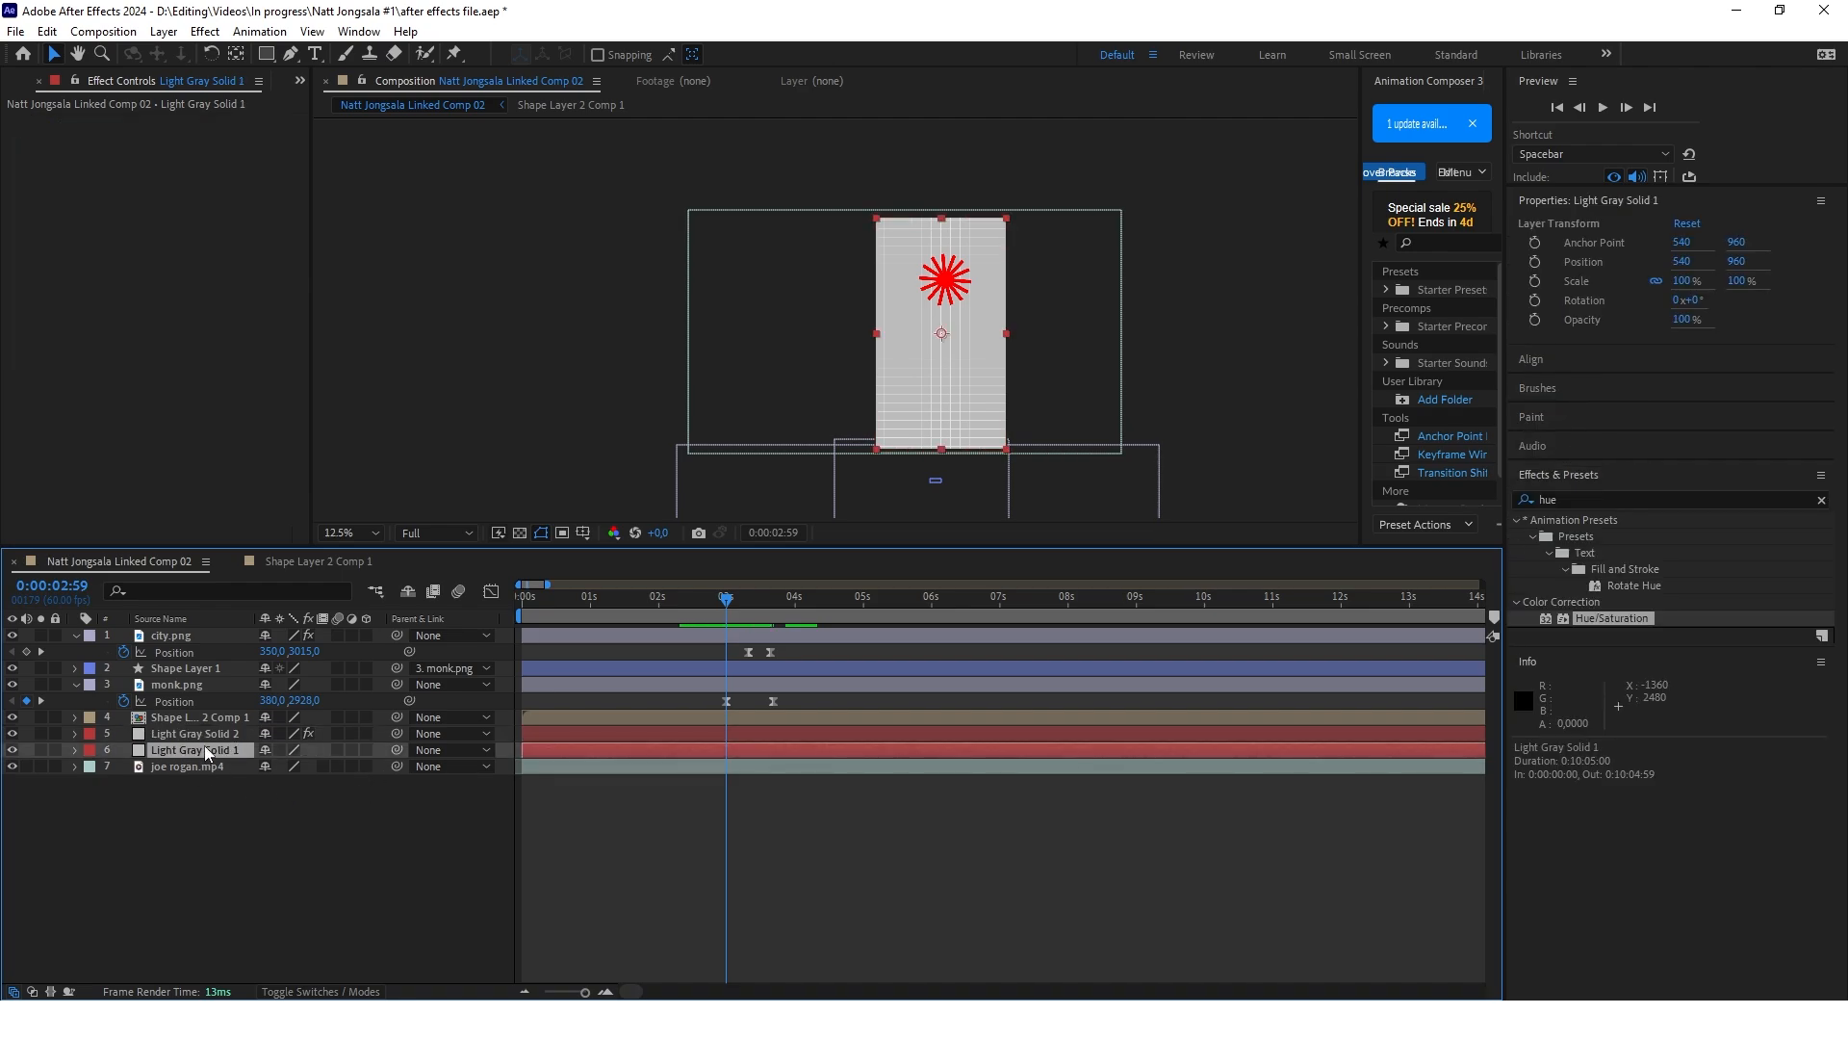
key("t")
left_click(204, 735)
key("t")
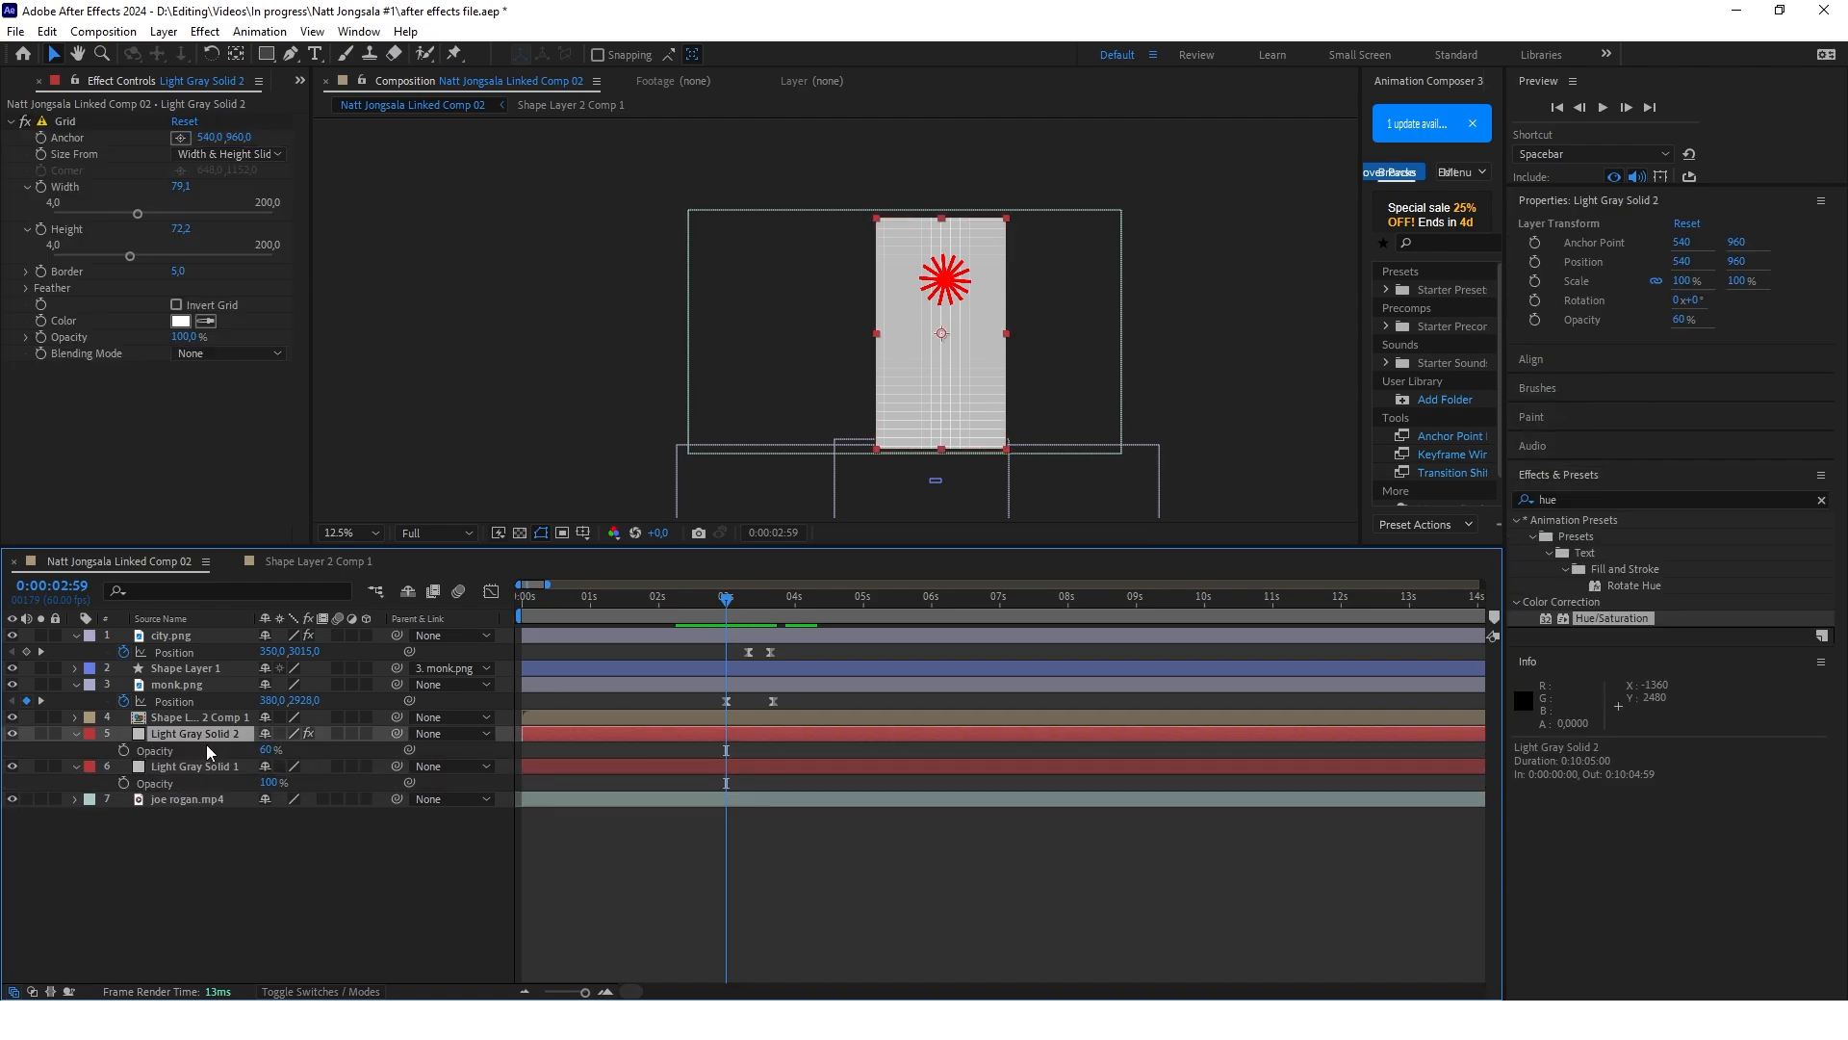
left_click(124, 749)
left_click(123, 782)
Add a second opacity keyframe at 0:00:03:35 to both gray solids, keeping 60% on Solid 2 and 100% on Solid 1
left_click(733, 609)
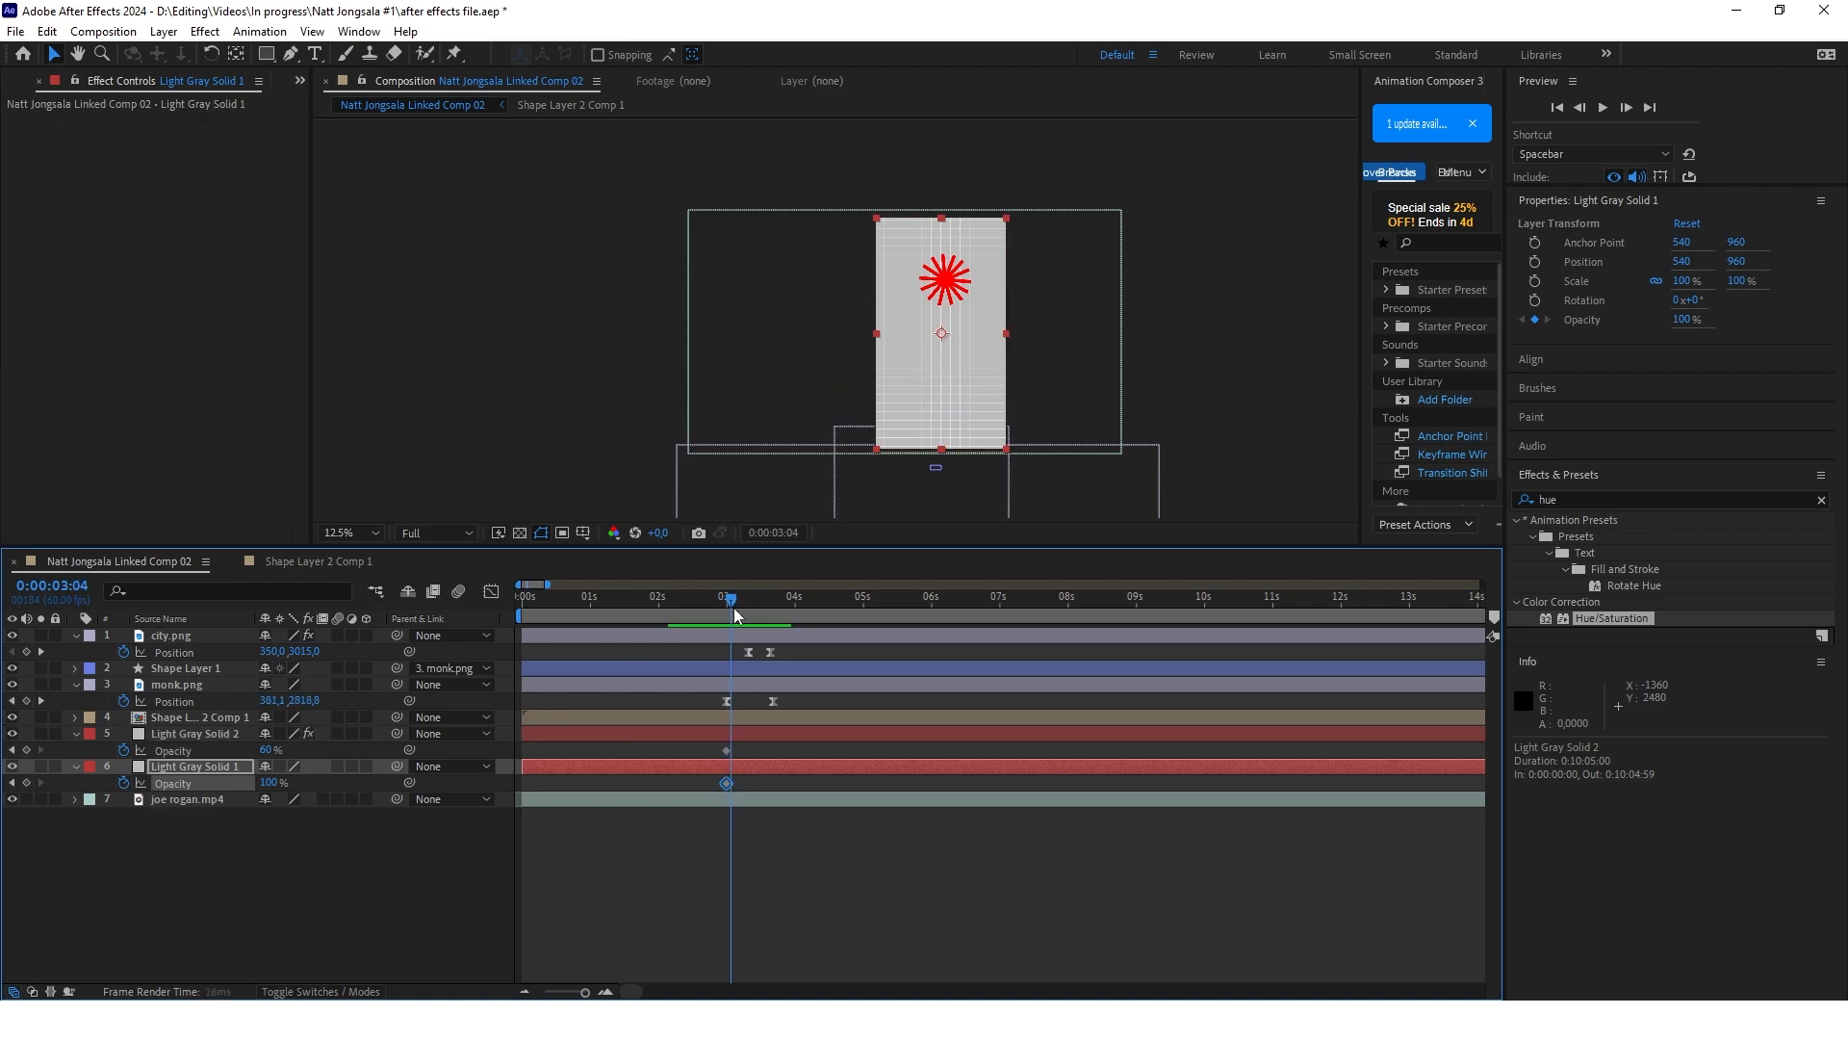
left_click_drag(729, 609, 767, 608)
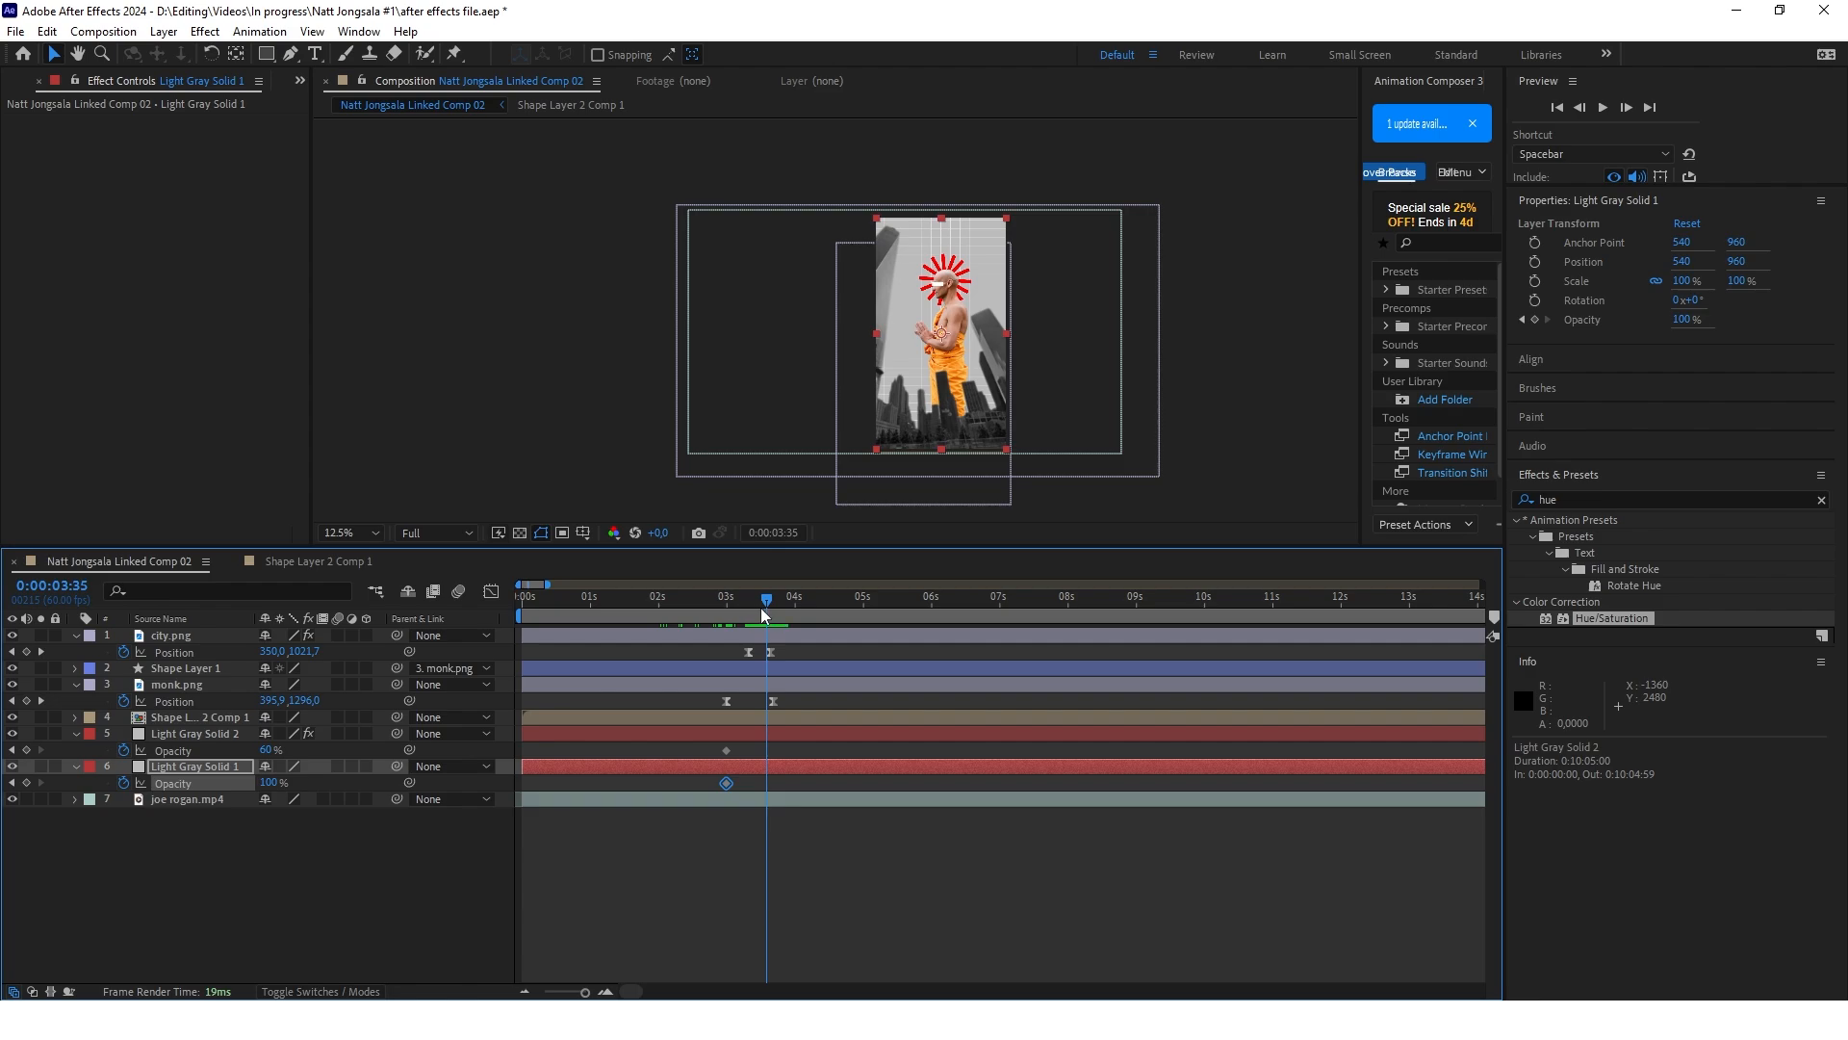
scroll(728, 664, "up", 1)
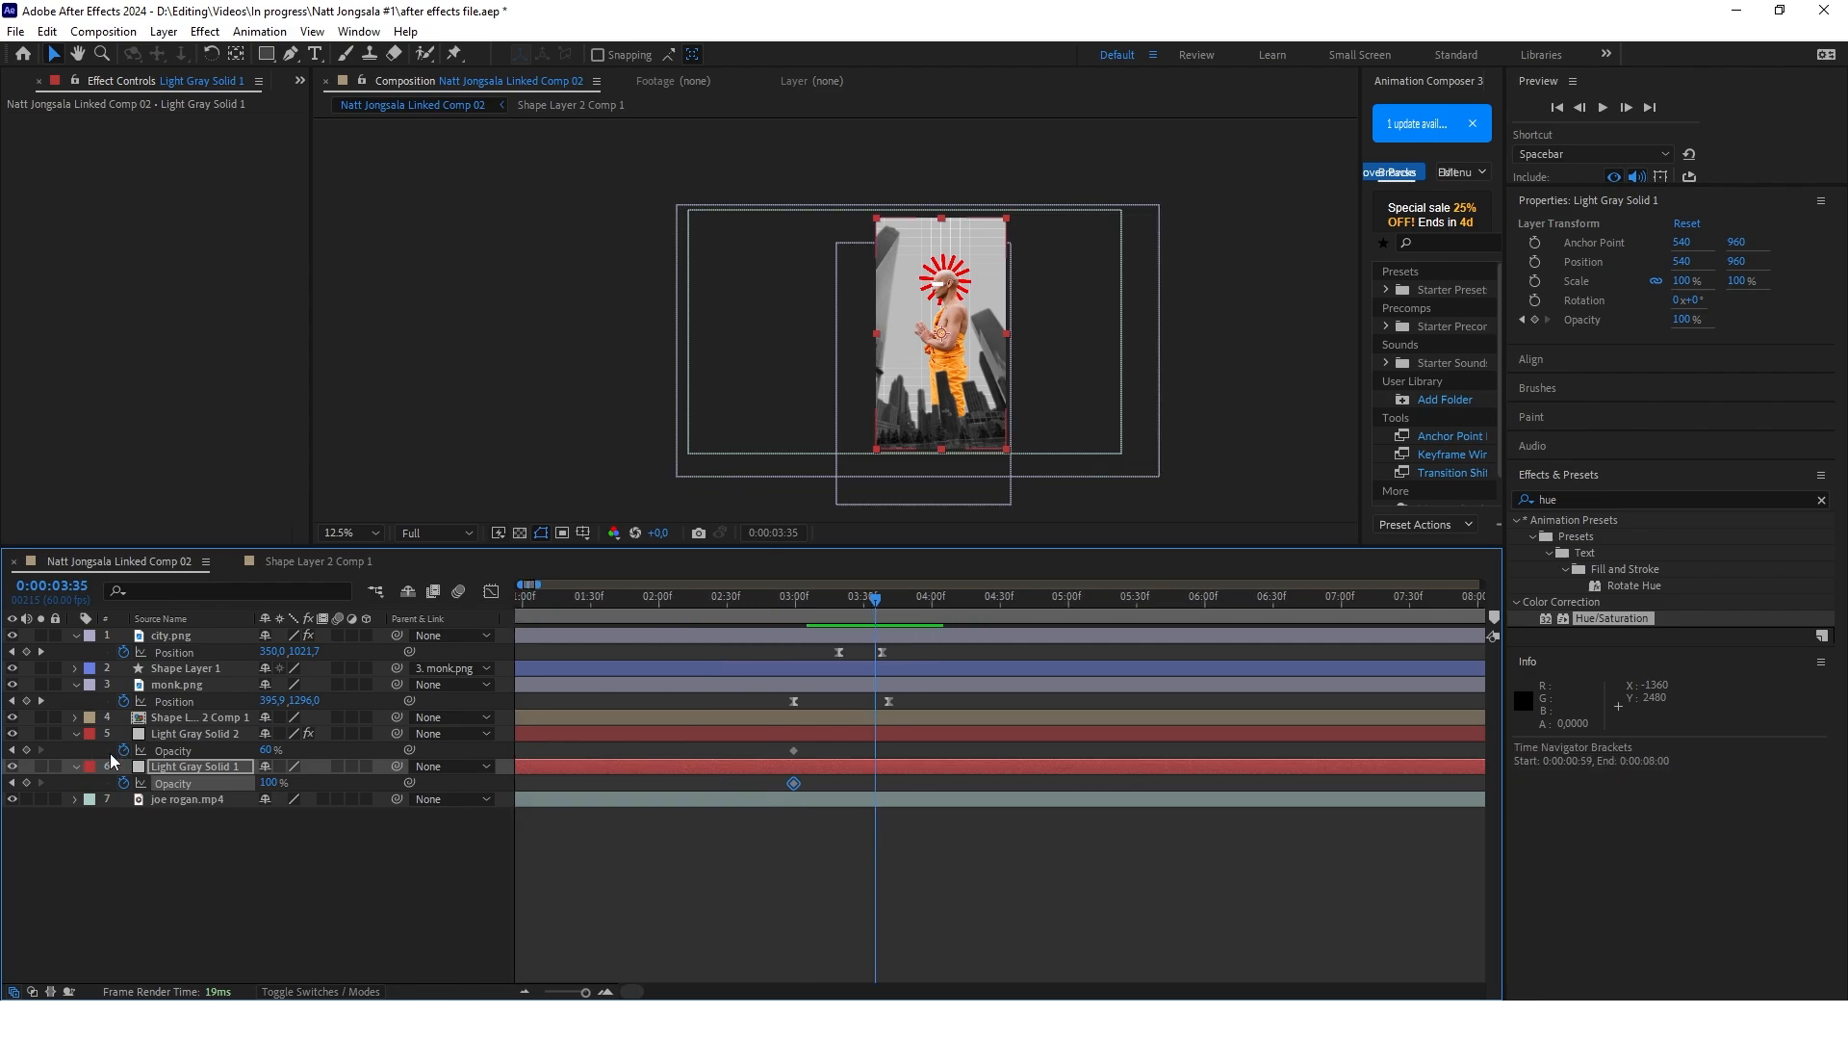
left_click(26, 749)
left_click(26, 782)
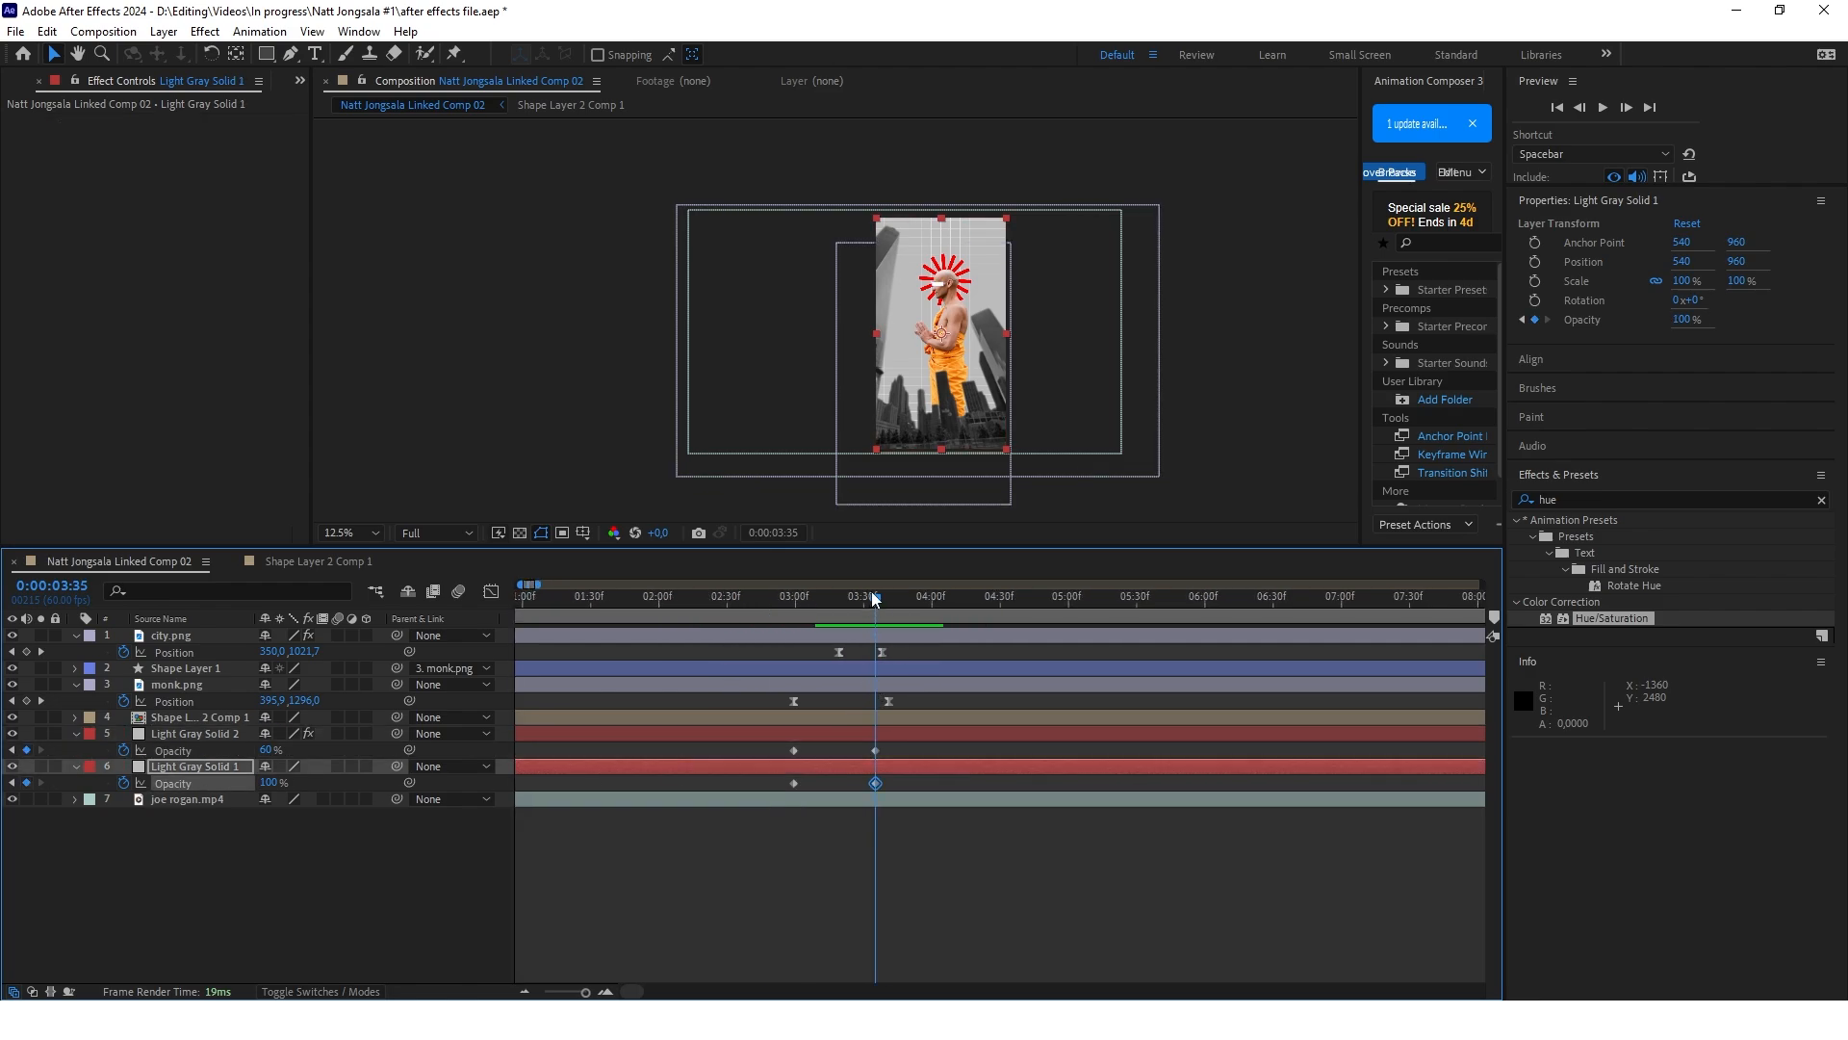
Set the opacity of both gray solids to 0% at their first keyframes, 0:00:02:59
left_click_drag(870, 592, 782, 623)
left_click(264, 749)
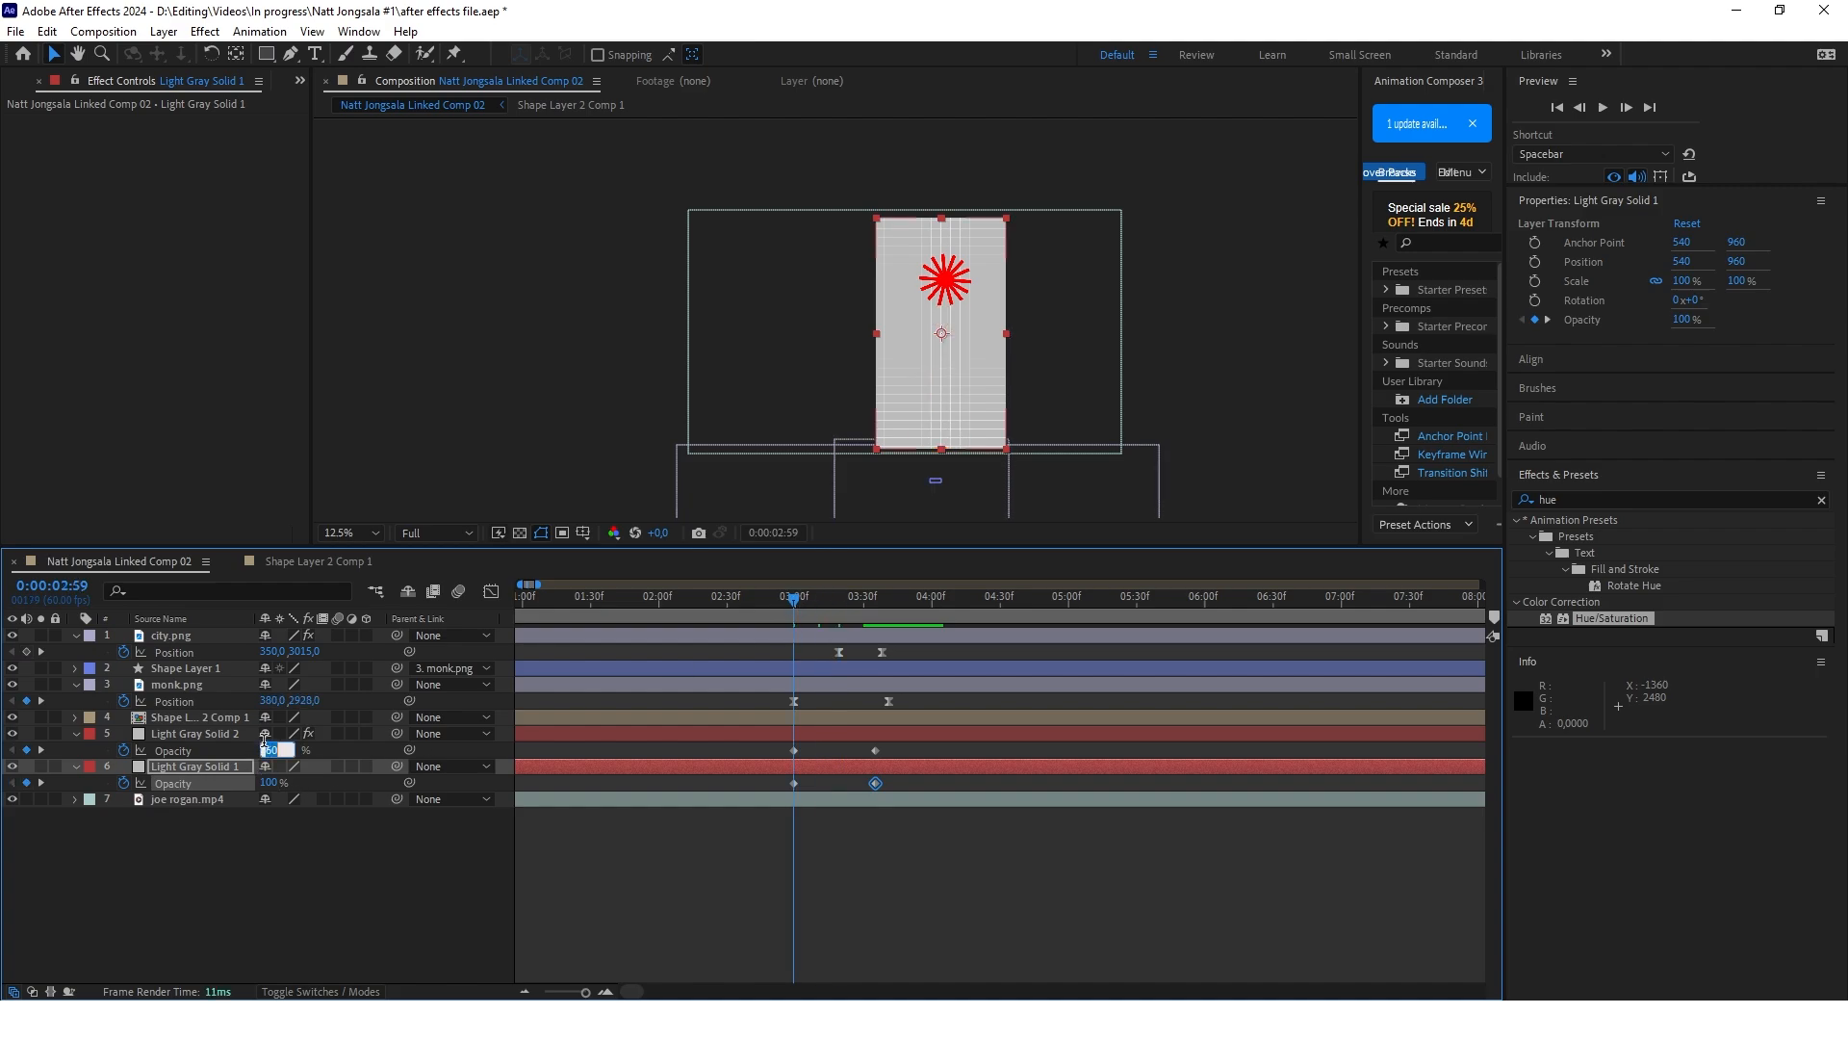
type("0")
key("Return")
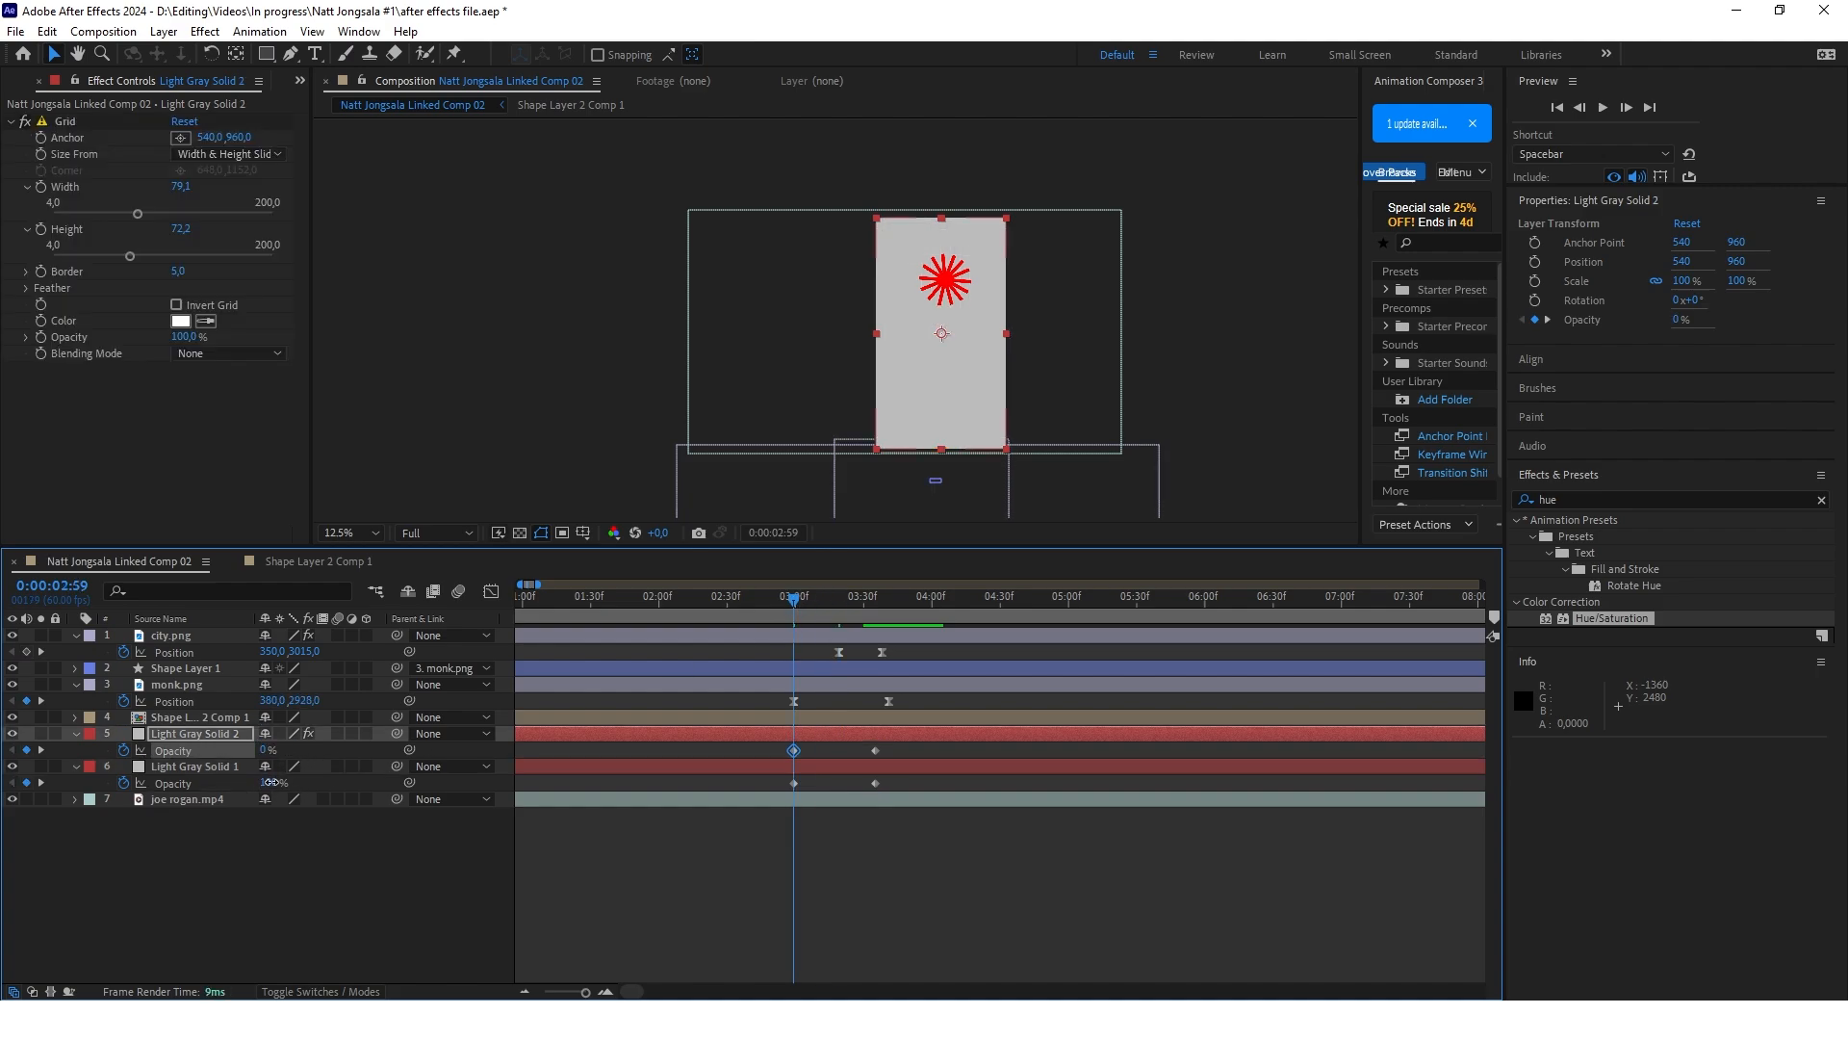
left_click(268, 783)
type("0")
key("Return")
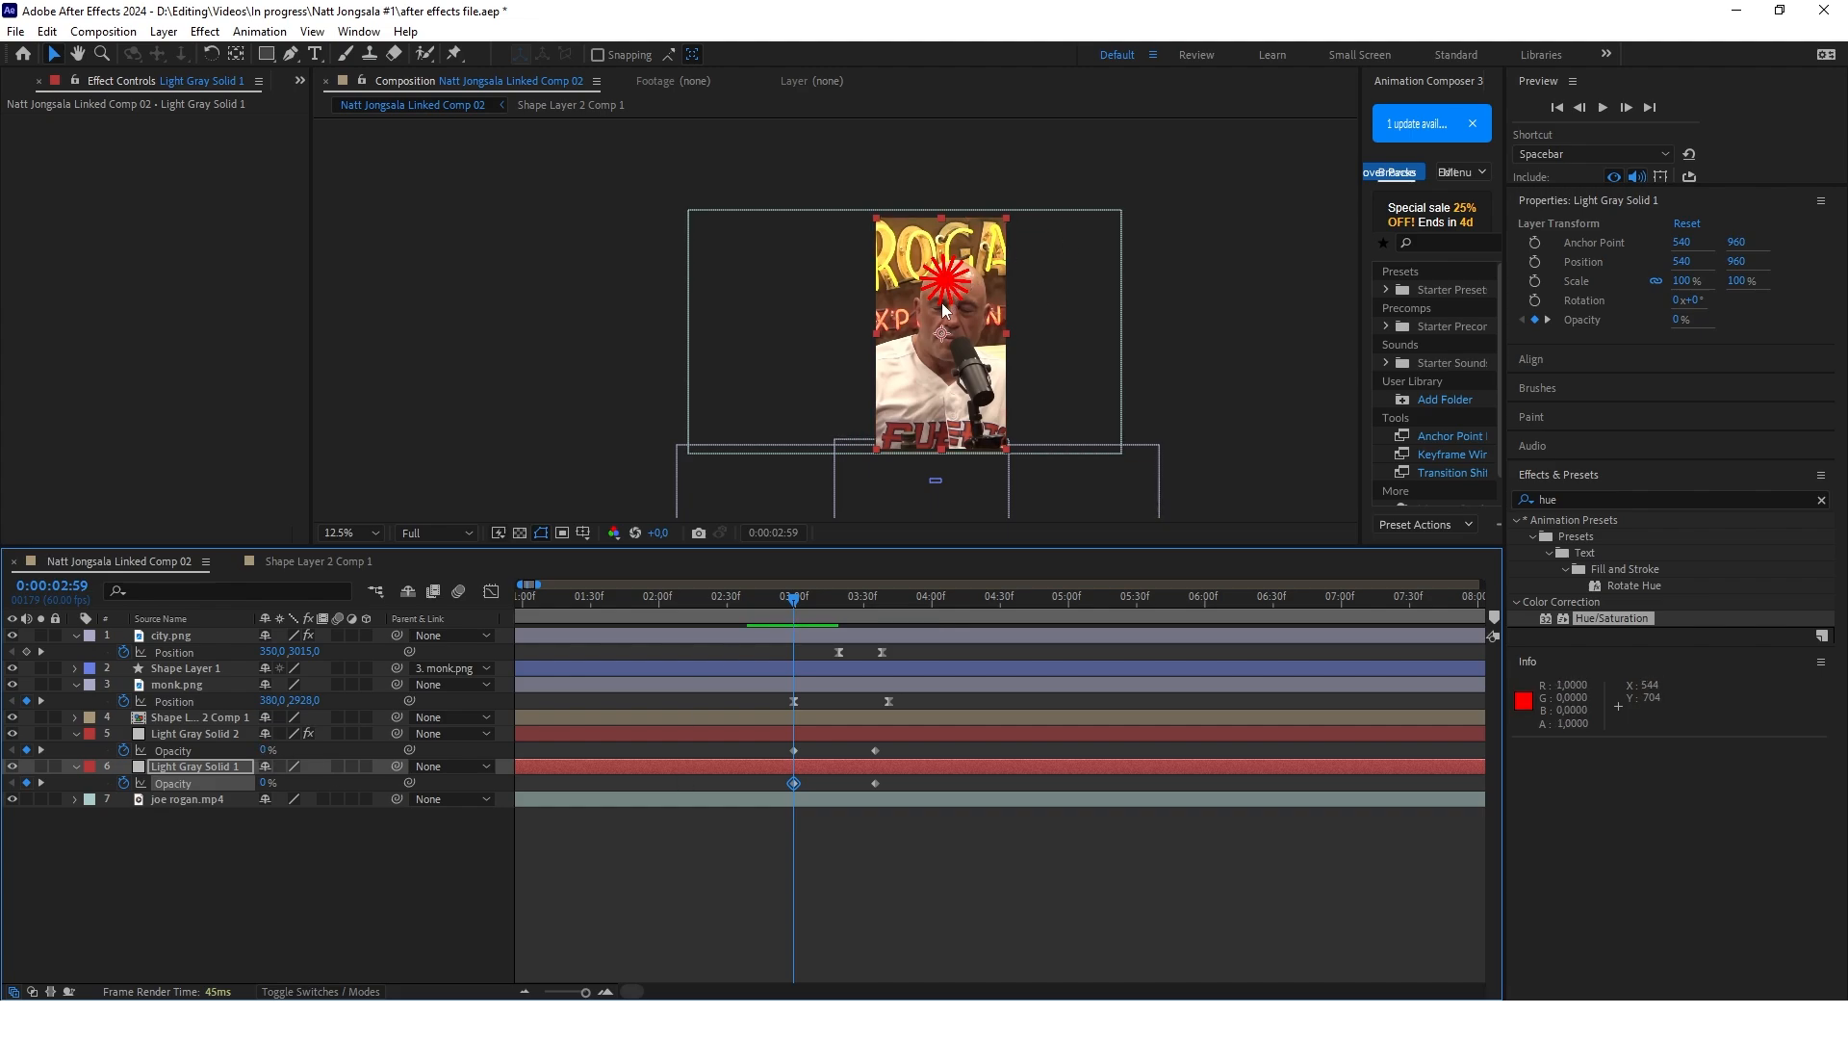
Keyframe joe rogan.mp4's opacity from 100% at 0:00:02:59 down to 0% at 0:00:03:35
left_click(545, 846)
left_click(166, 801)
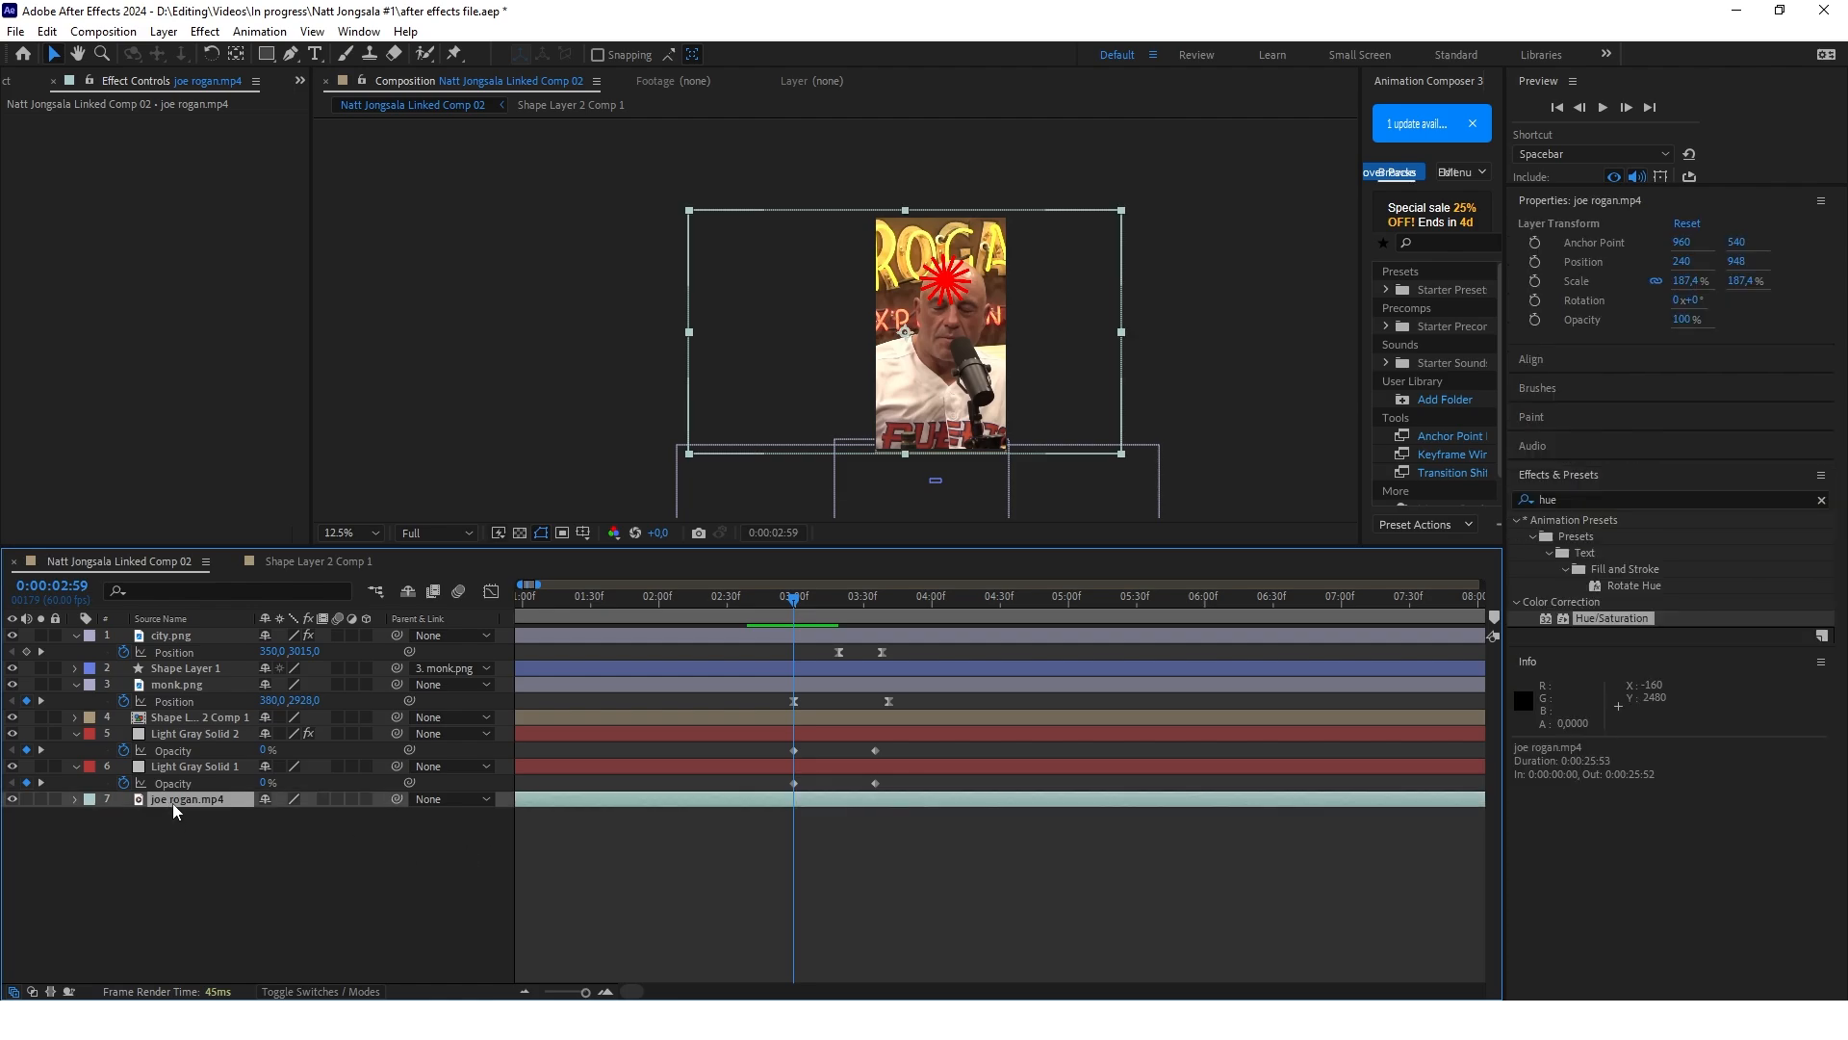
key("t")
key("alt+shift+t")
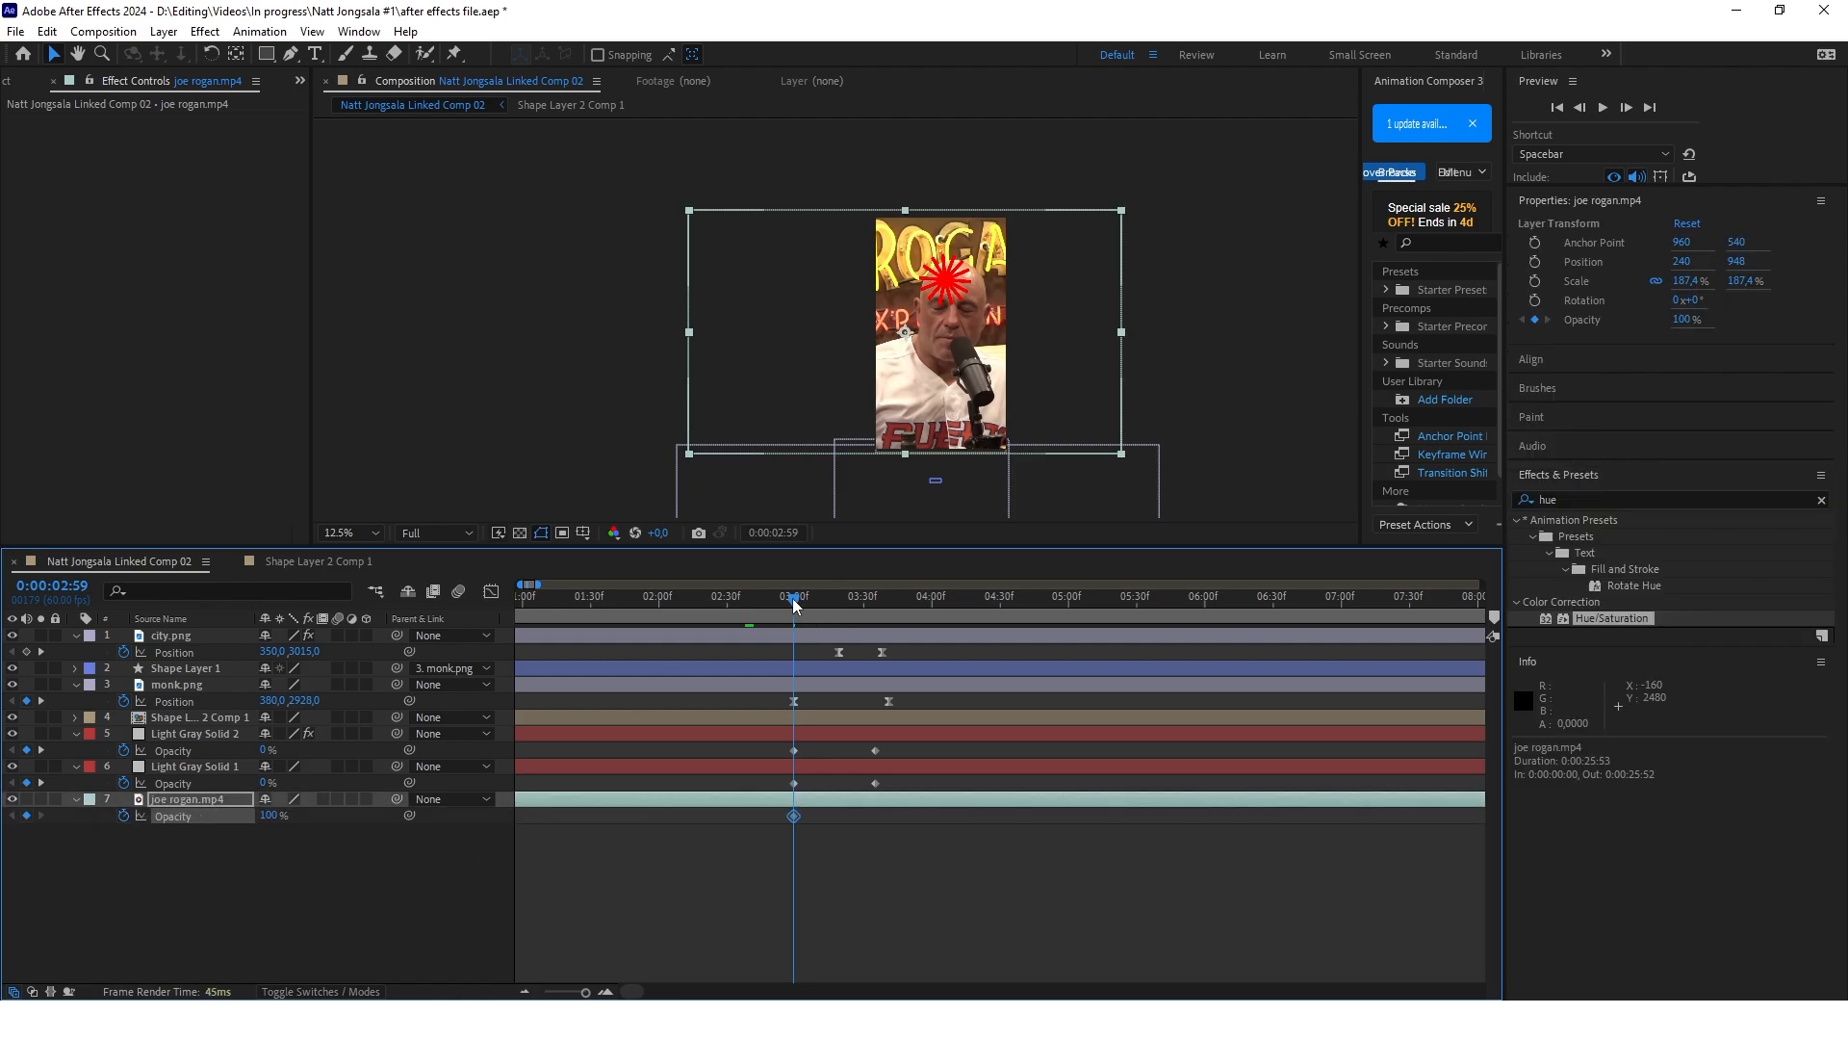
left_click_drag(793, 599, 876, 601)
left_click(26, 816)
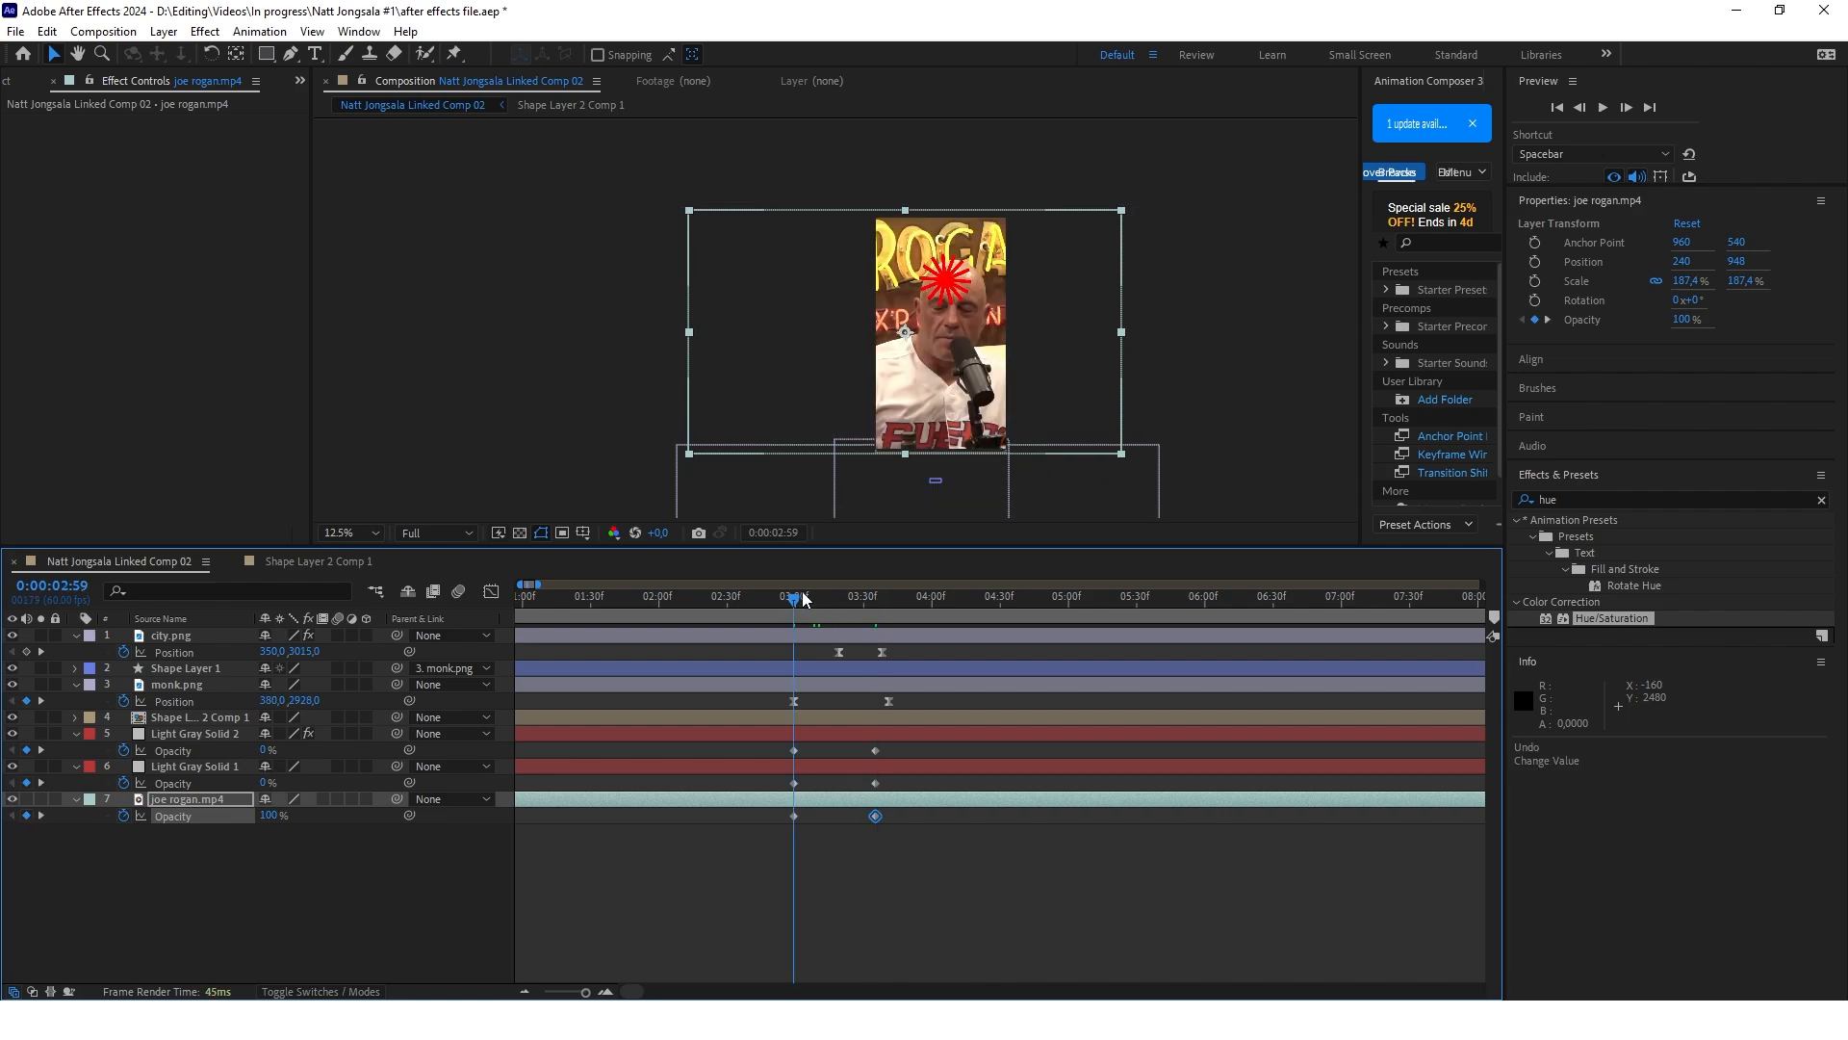
left_click_drag(886, 599, 875, 599)
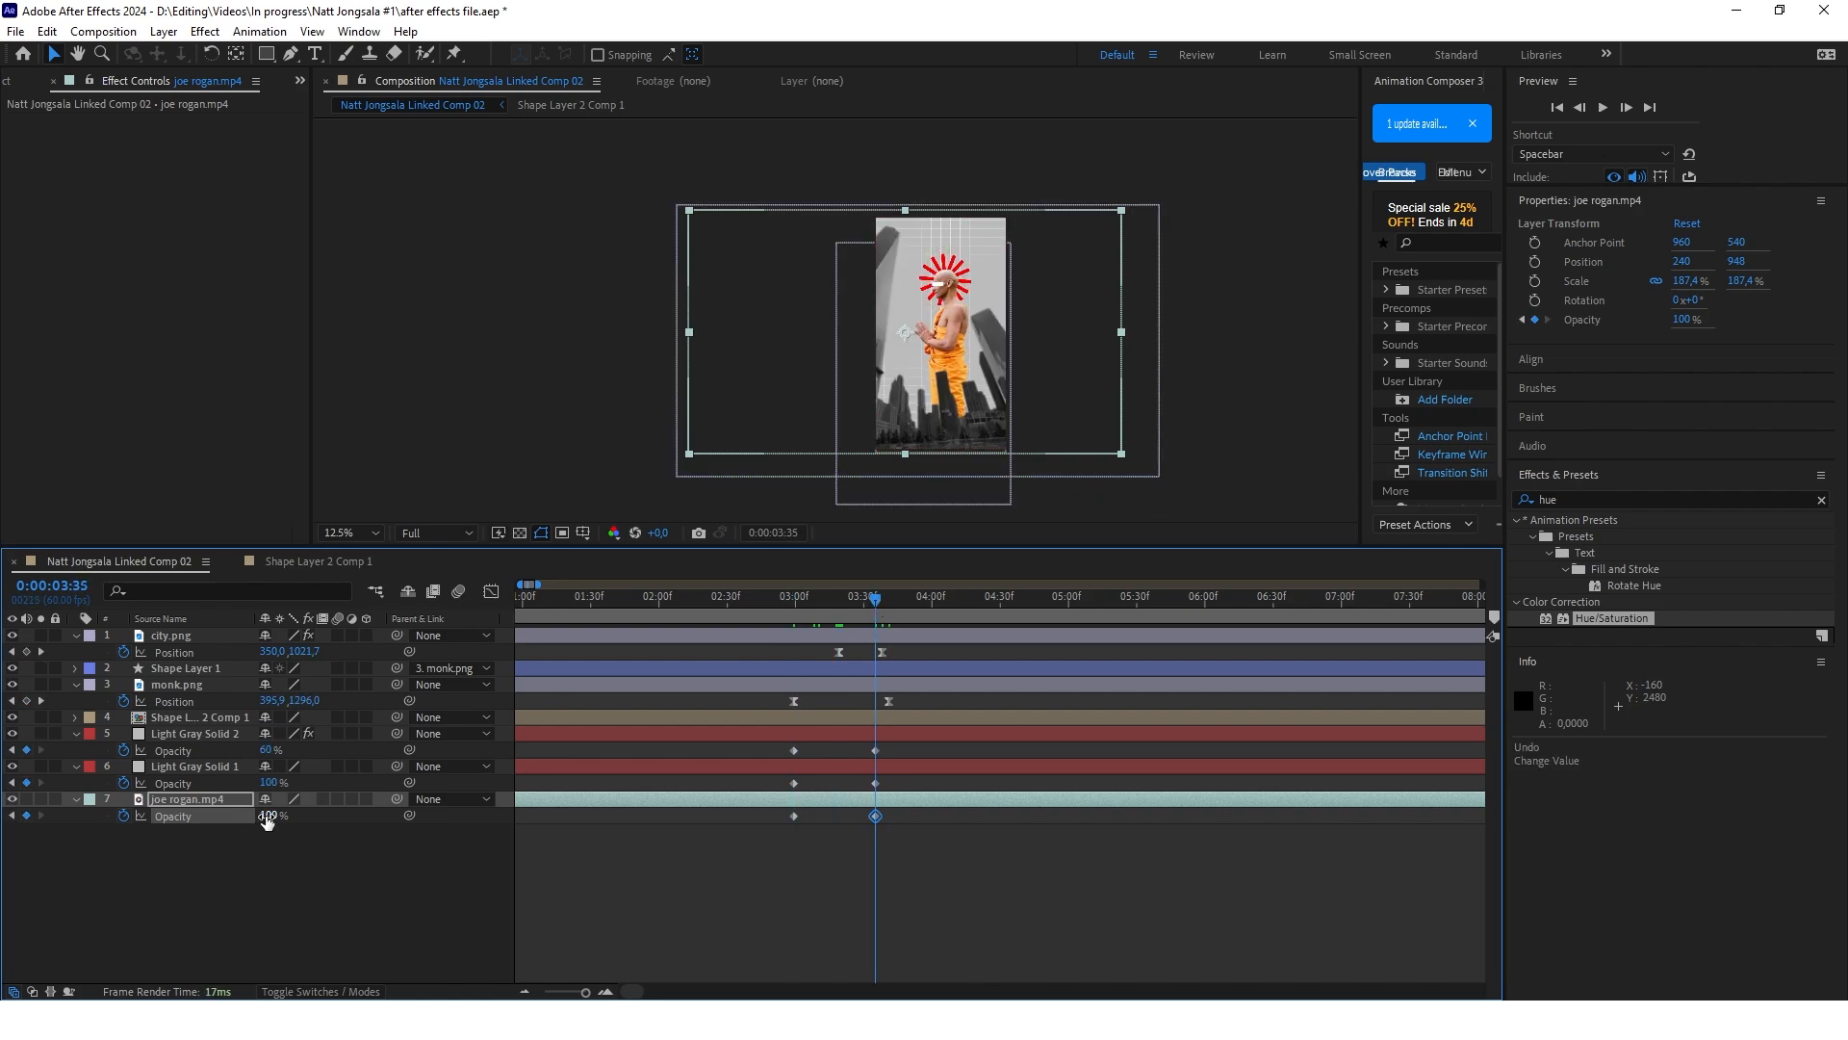
left_click_drag(267, 818, 42, 849)
Shift the three layers' opacity keyframes so the fade starts at 0:00:03:22 and ends shortly before four seconds
left_click_drag(851, 603, 820, 614)
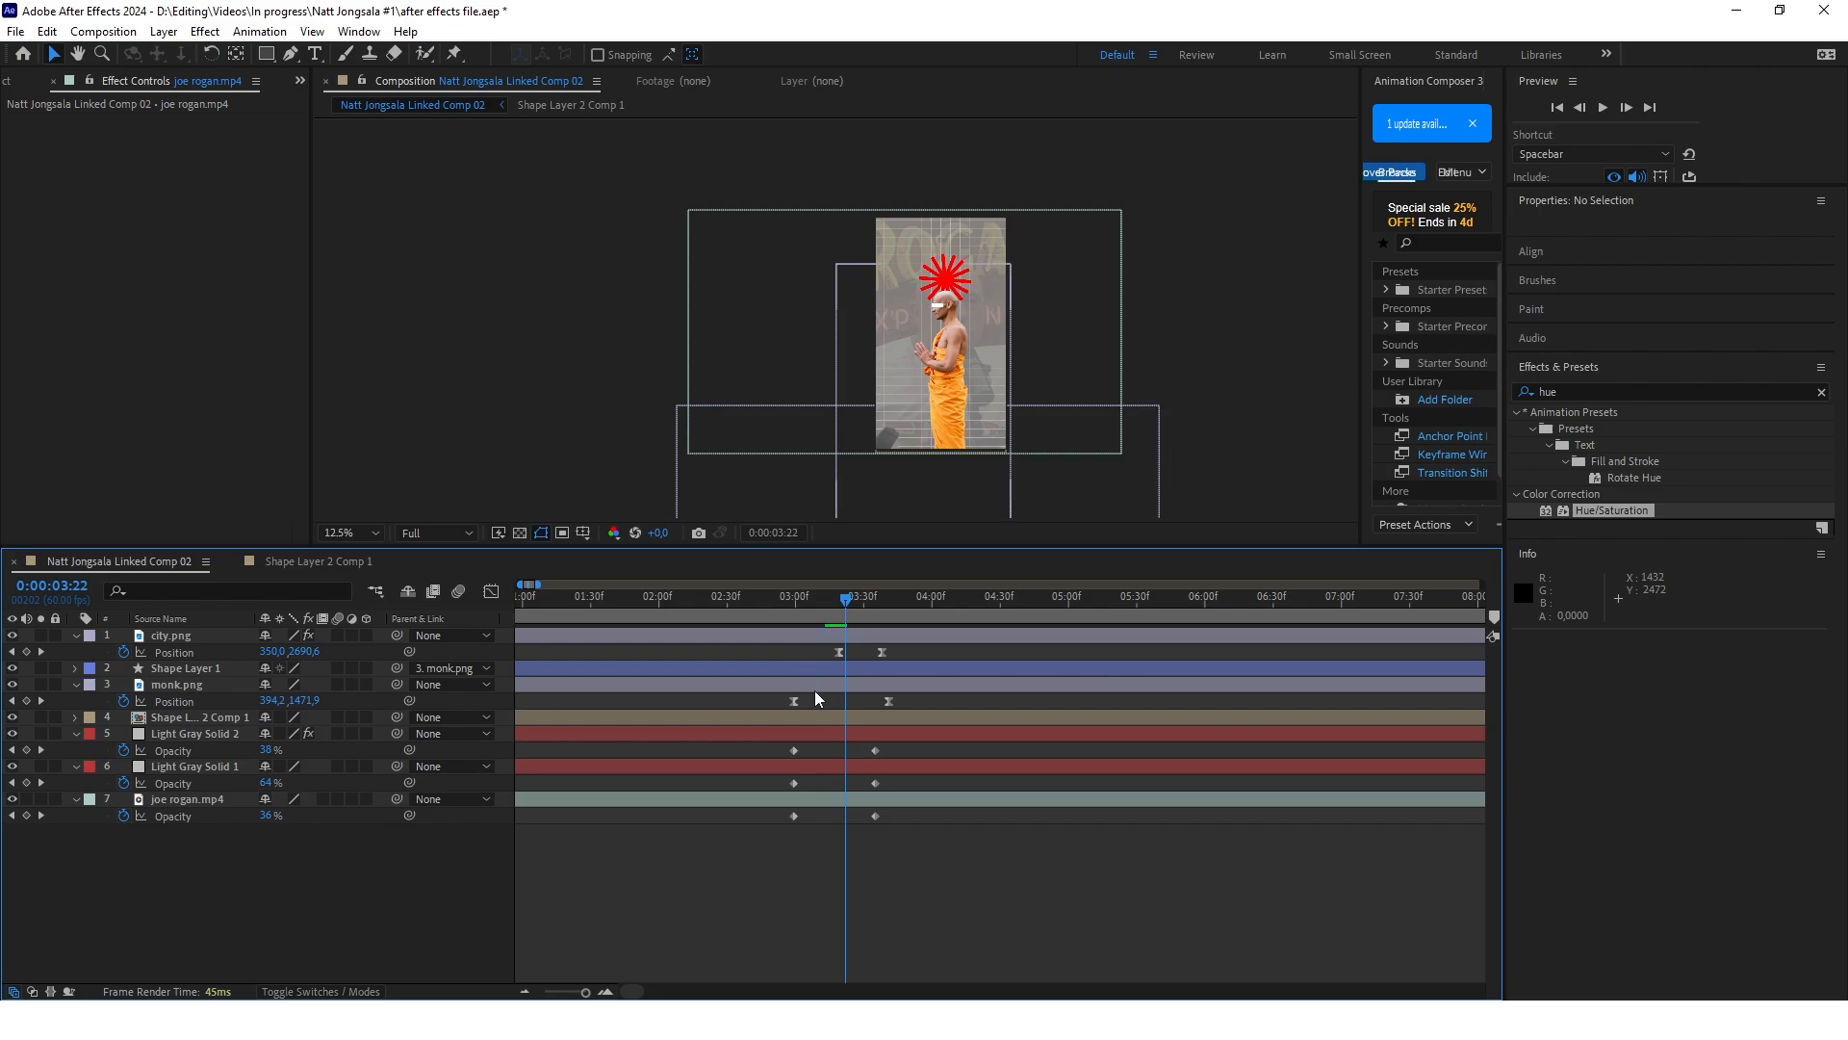
left_click_drag(772, 747, 809, 823)
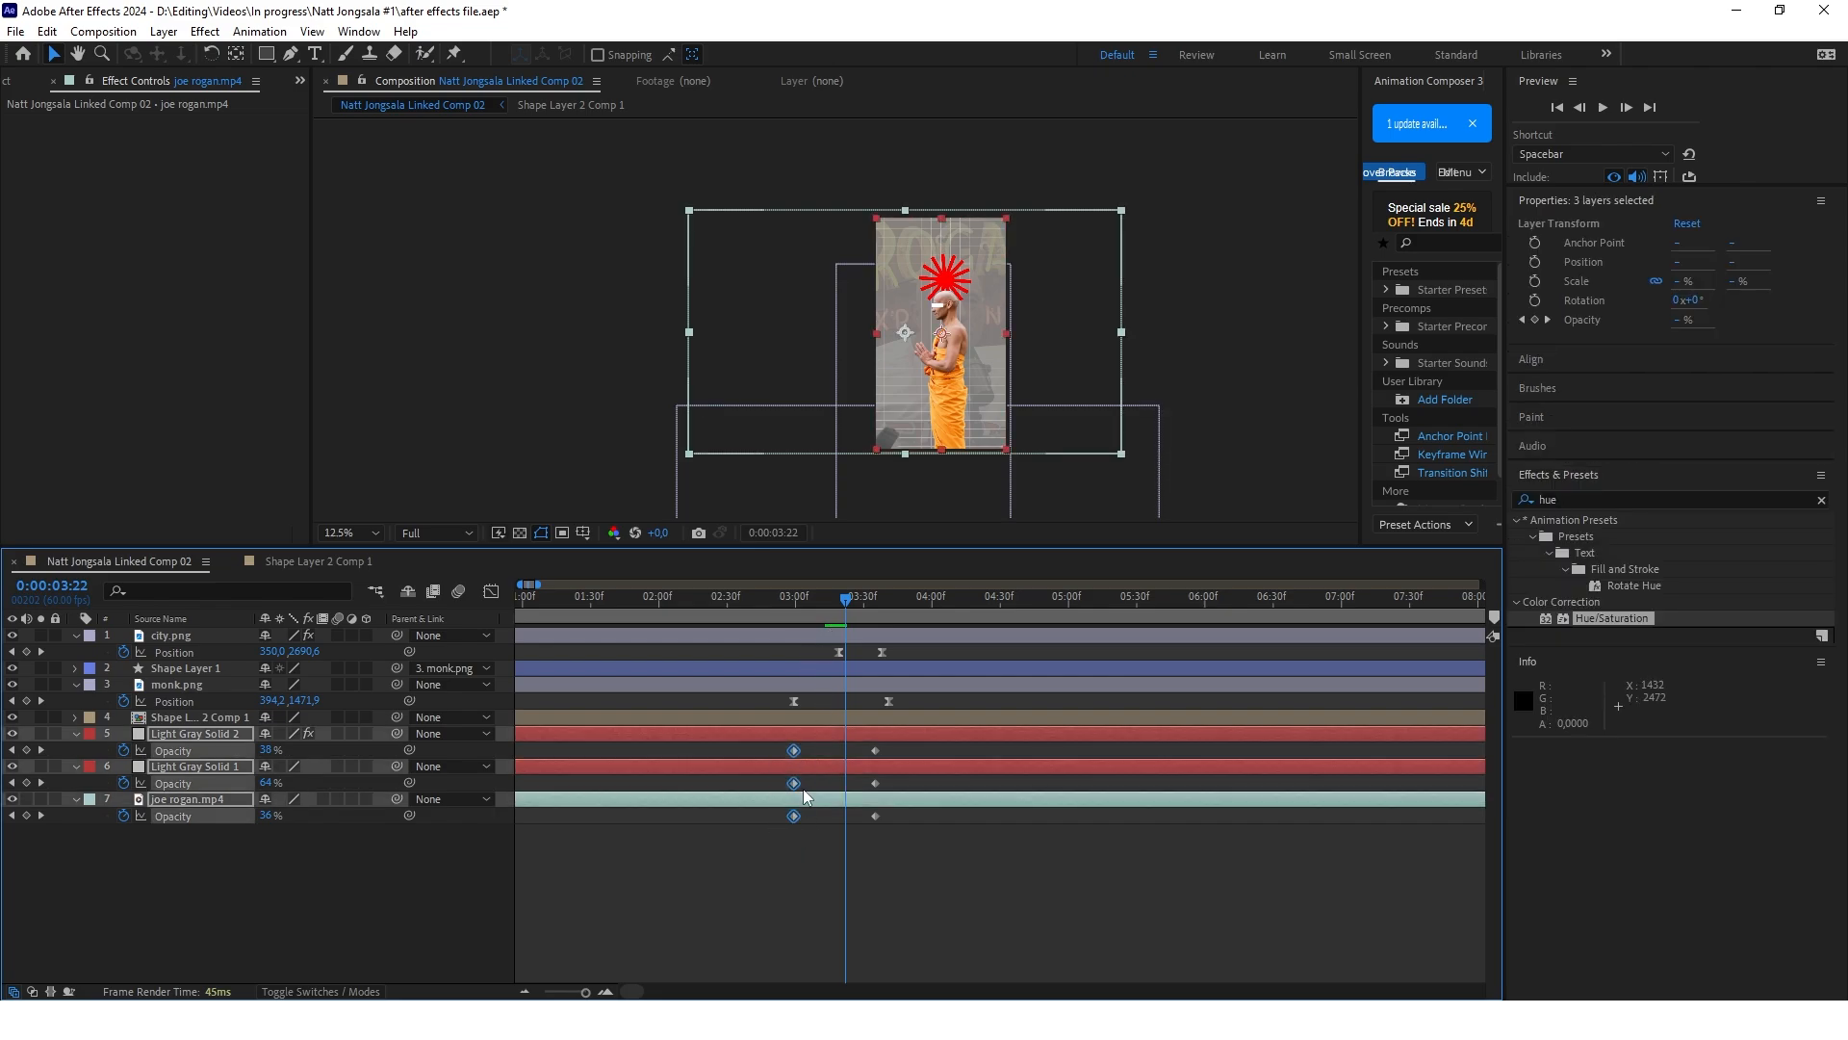
left_click_drag(793, 747, 848, 753)
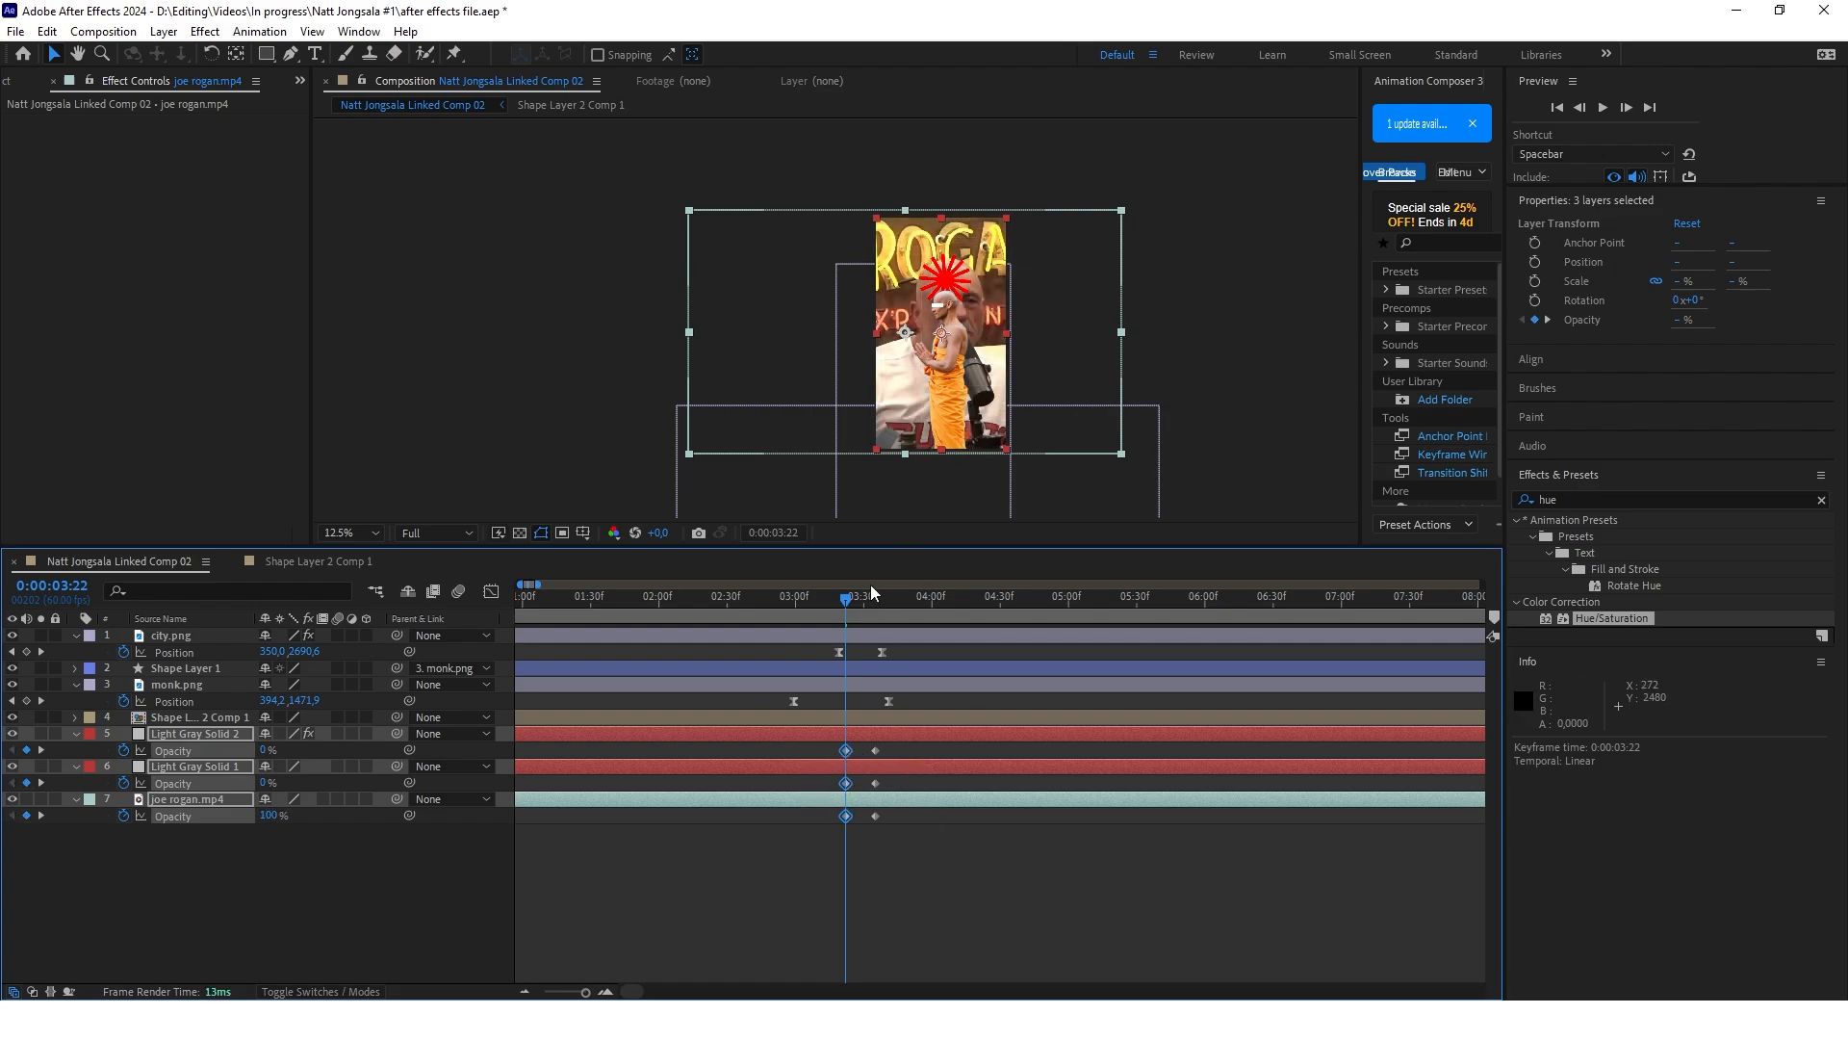
left_click_drag(875, 750, 921, 747)
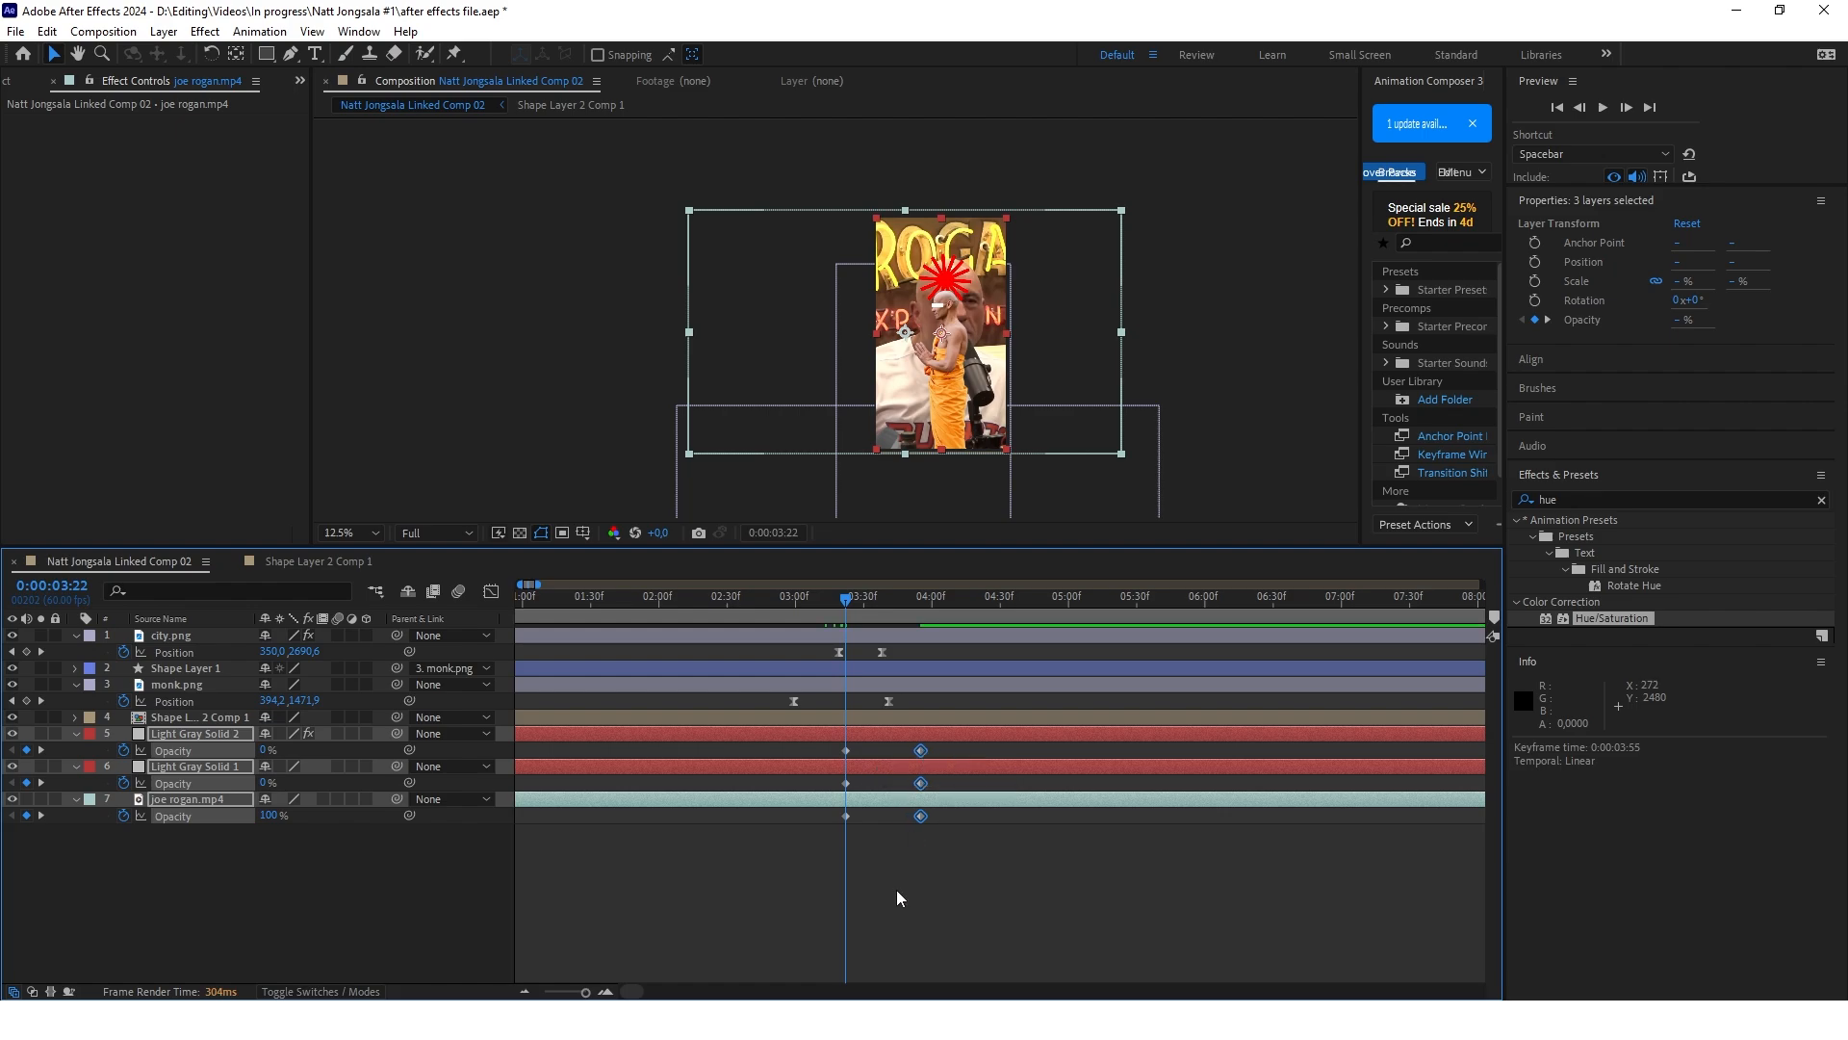
left_click(897, 891)
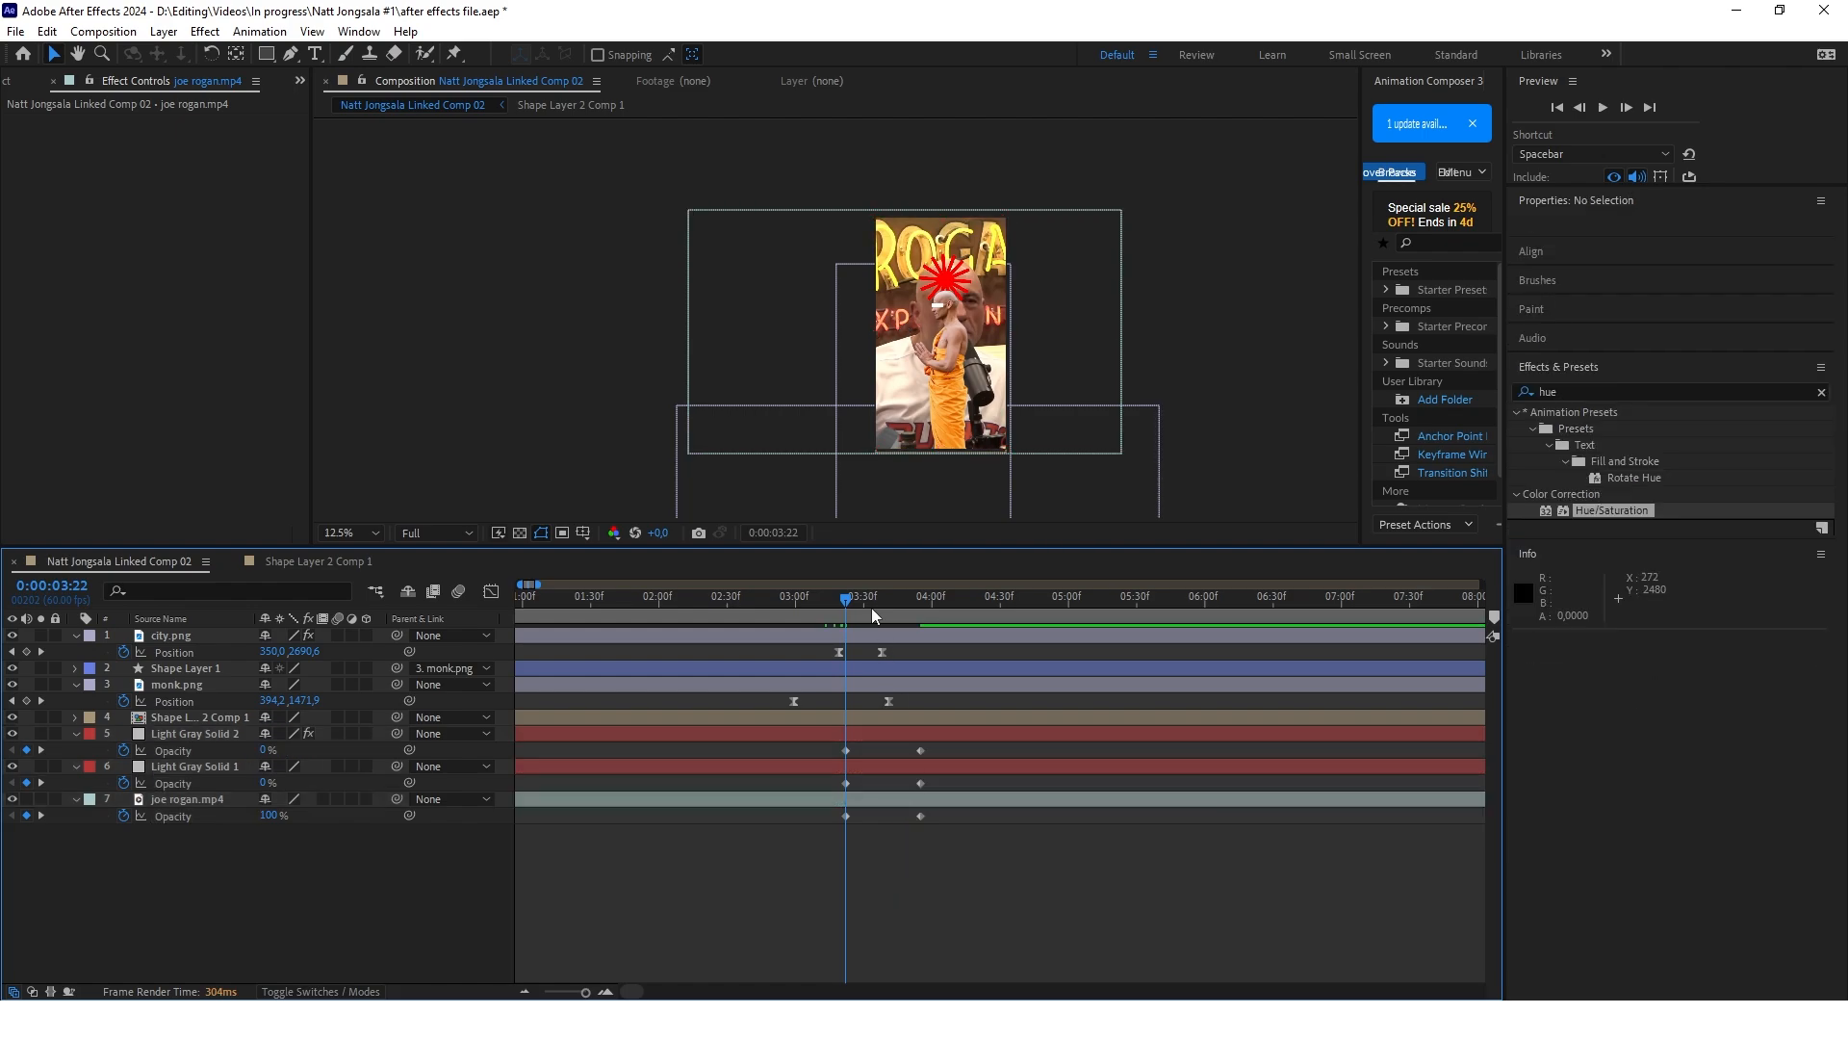
left_click(886, 602)
left_click_drag(990, 858, 904, 744)
Move monk.png's final position keyframe to 0:00:03:52 and preview the transition
left_click_drag(904, 744, 916, 702)
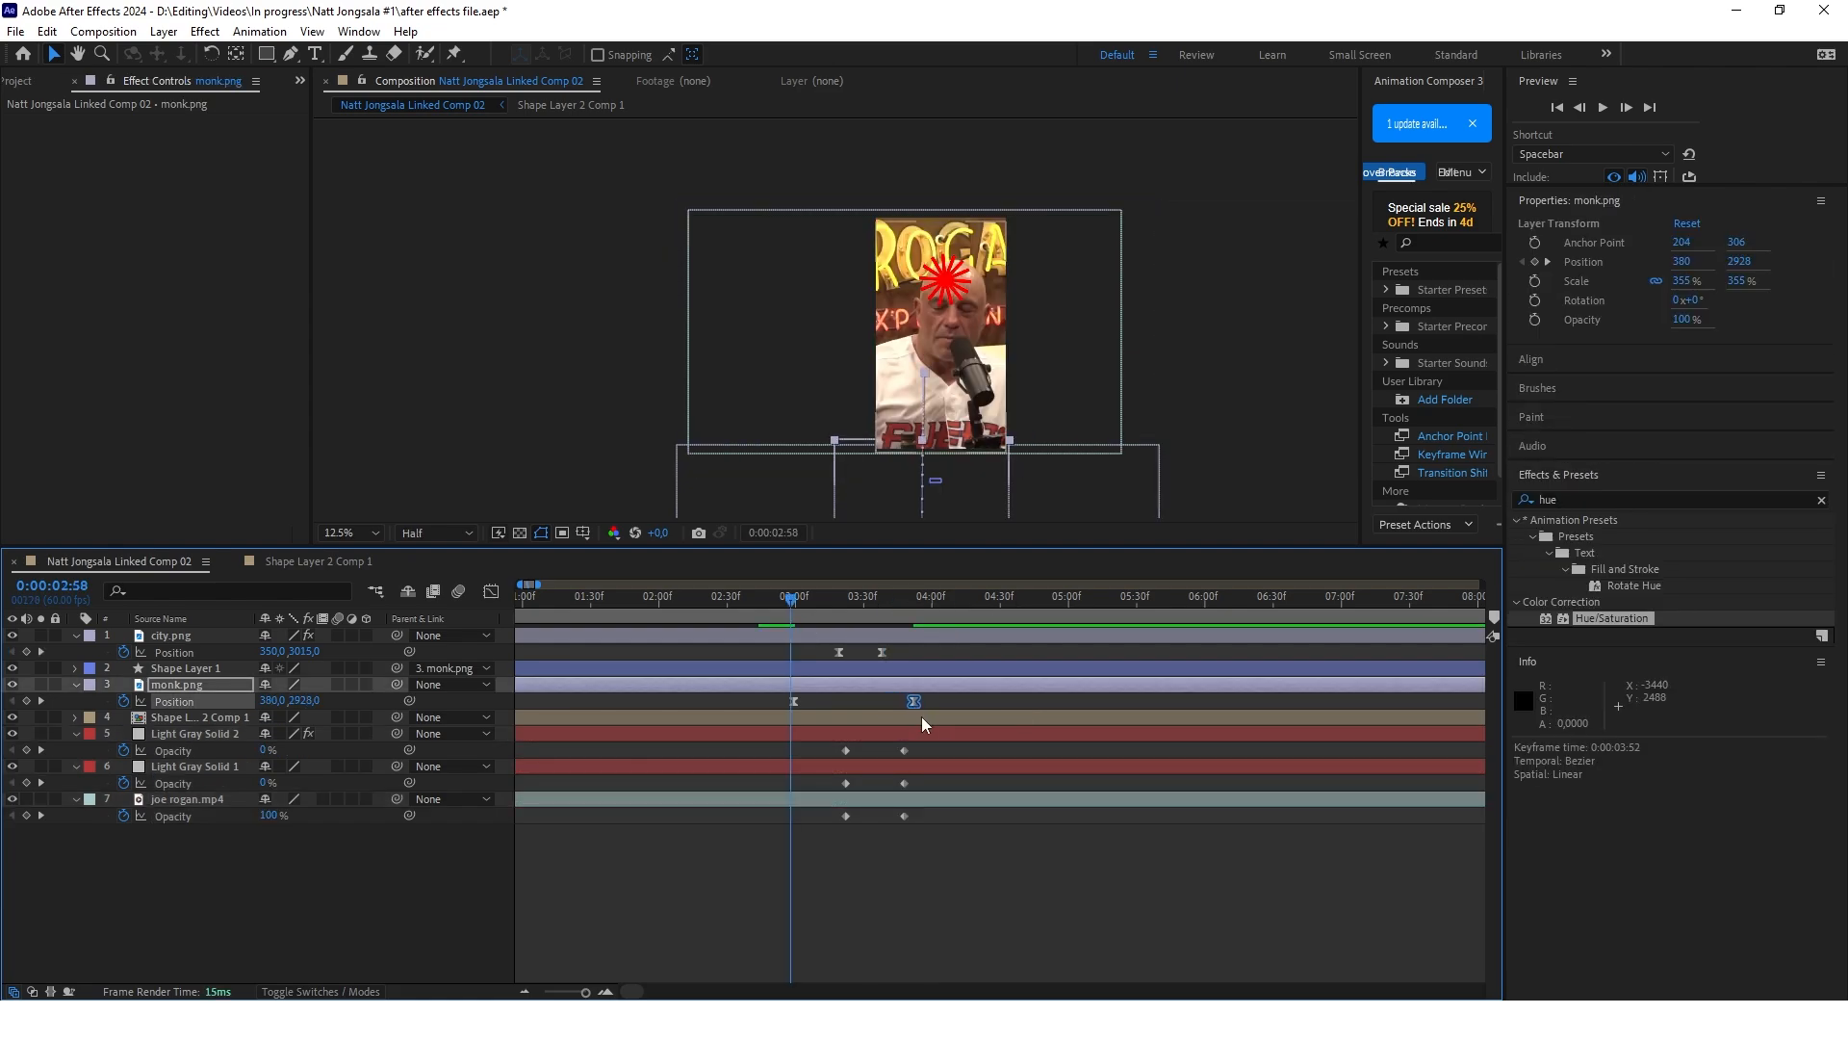
left_click(900, 874)
key("space")
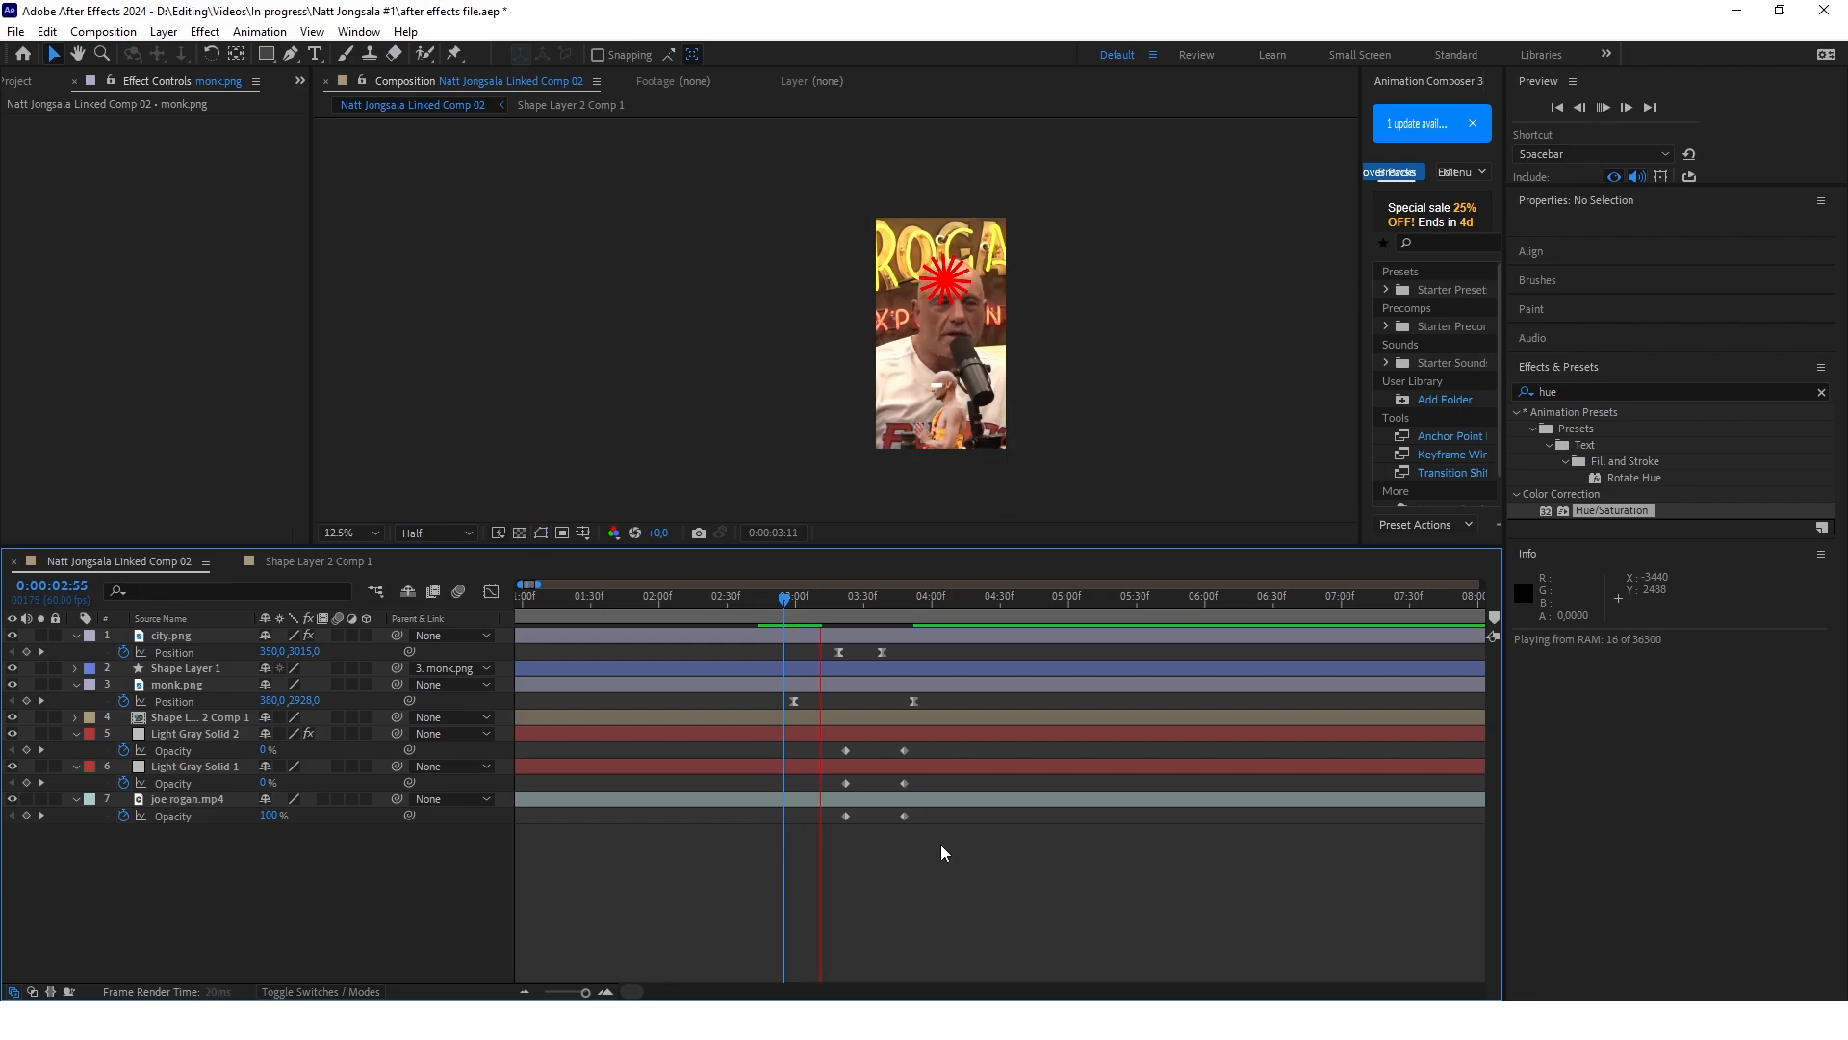
left_click(994, 599)
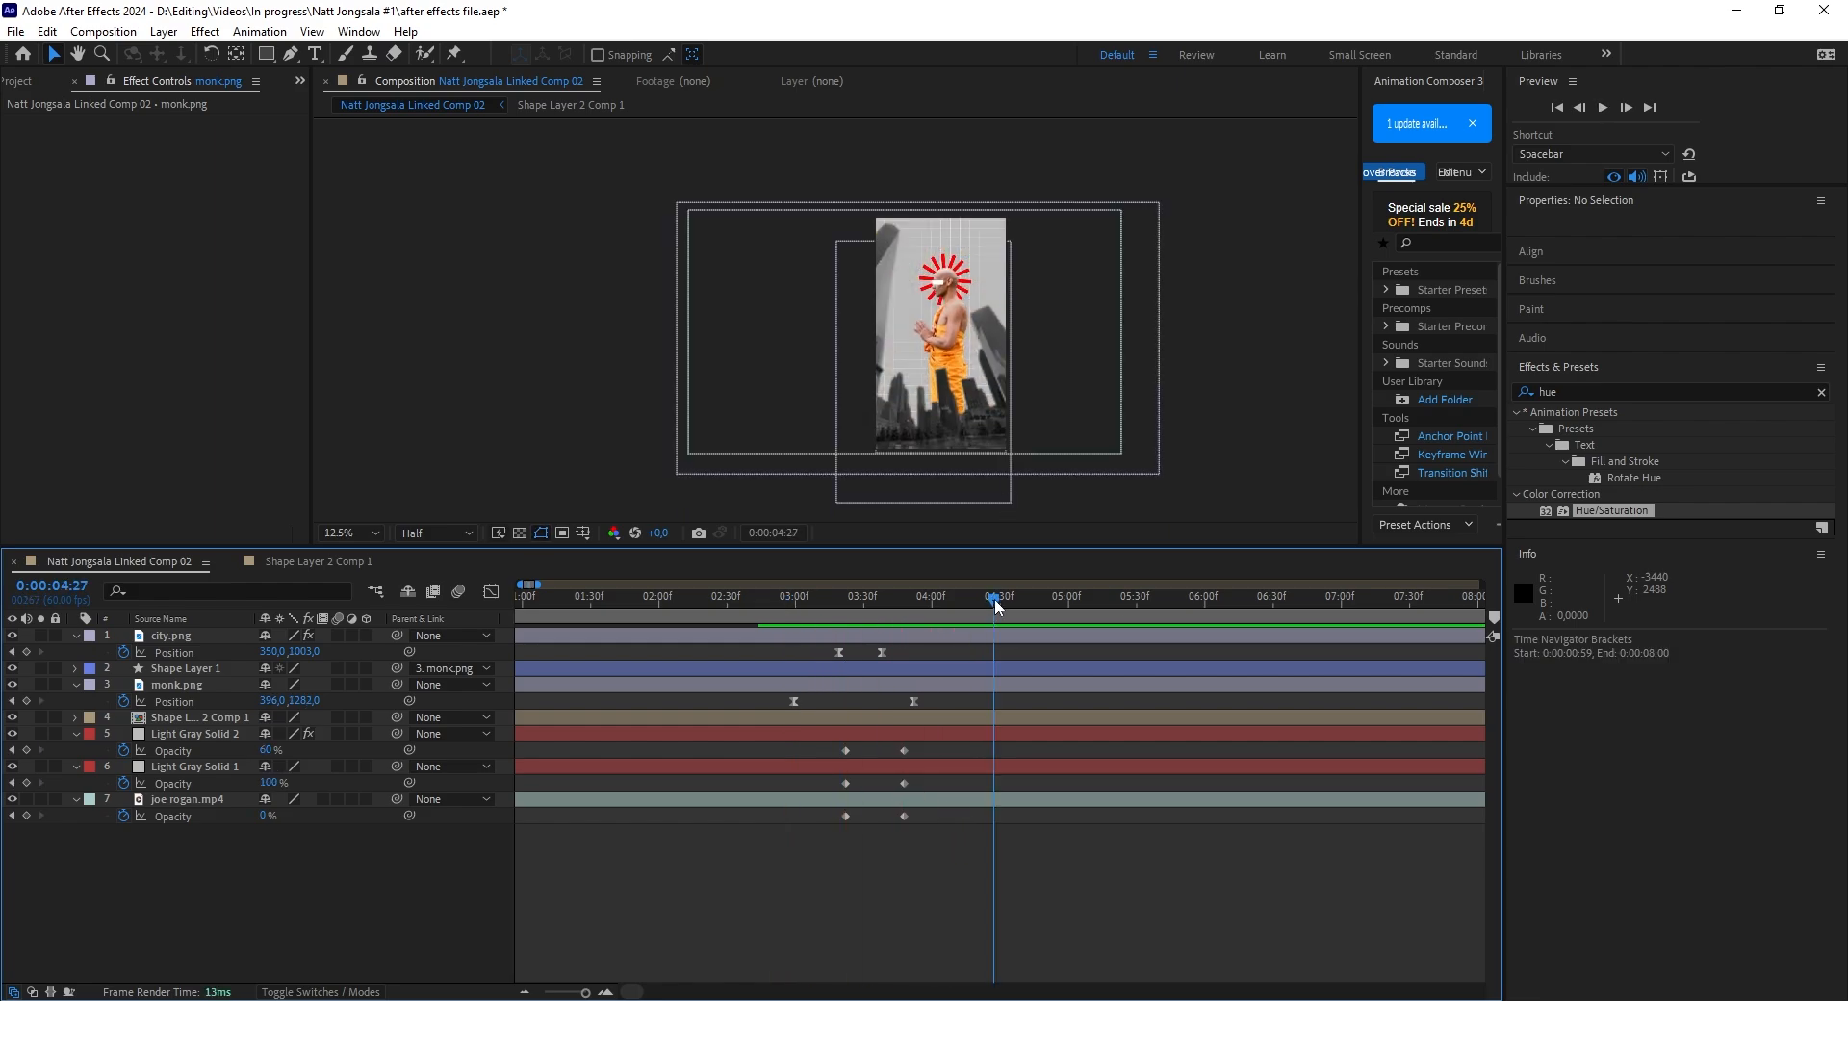
Add scale and rotation keyframes to Shape Layer 2 Comp 1 at 0:00:04:18 and 0:00:04:38
scroll(957, 316, "up", 1)
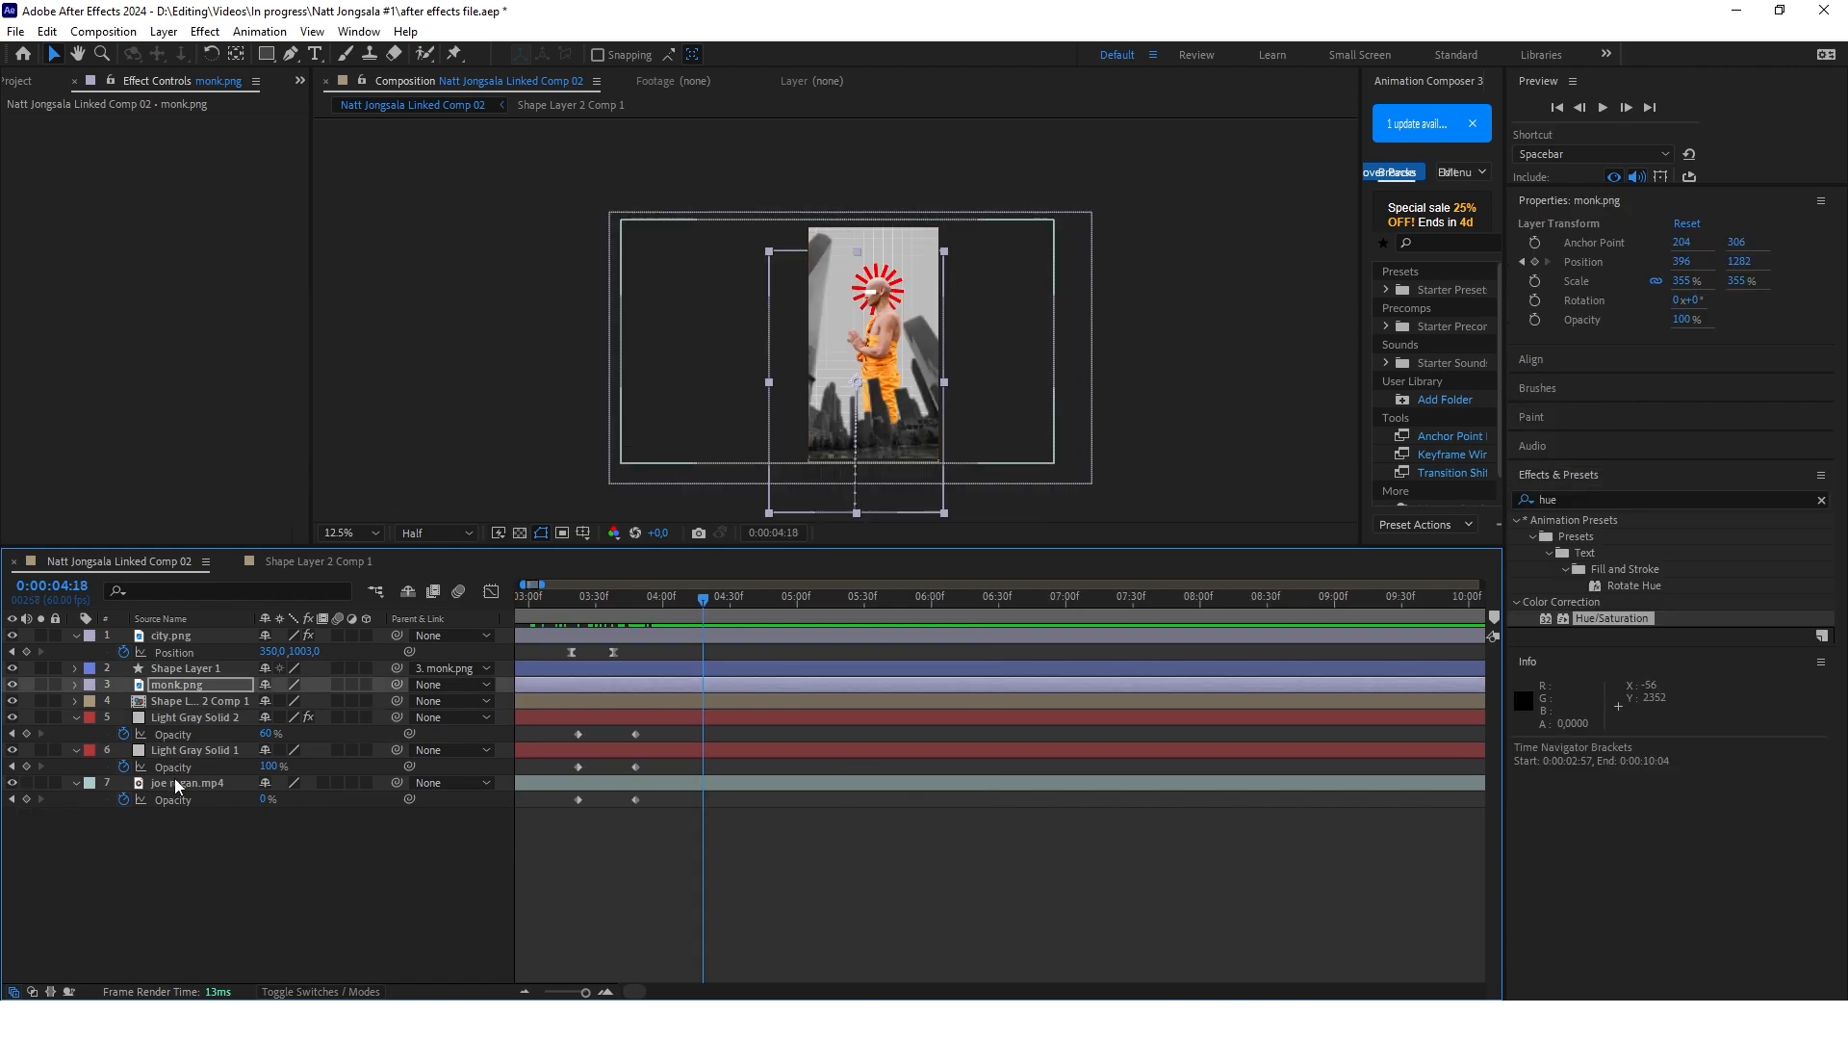
left_click(193, 699)
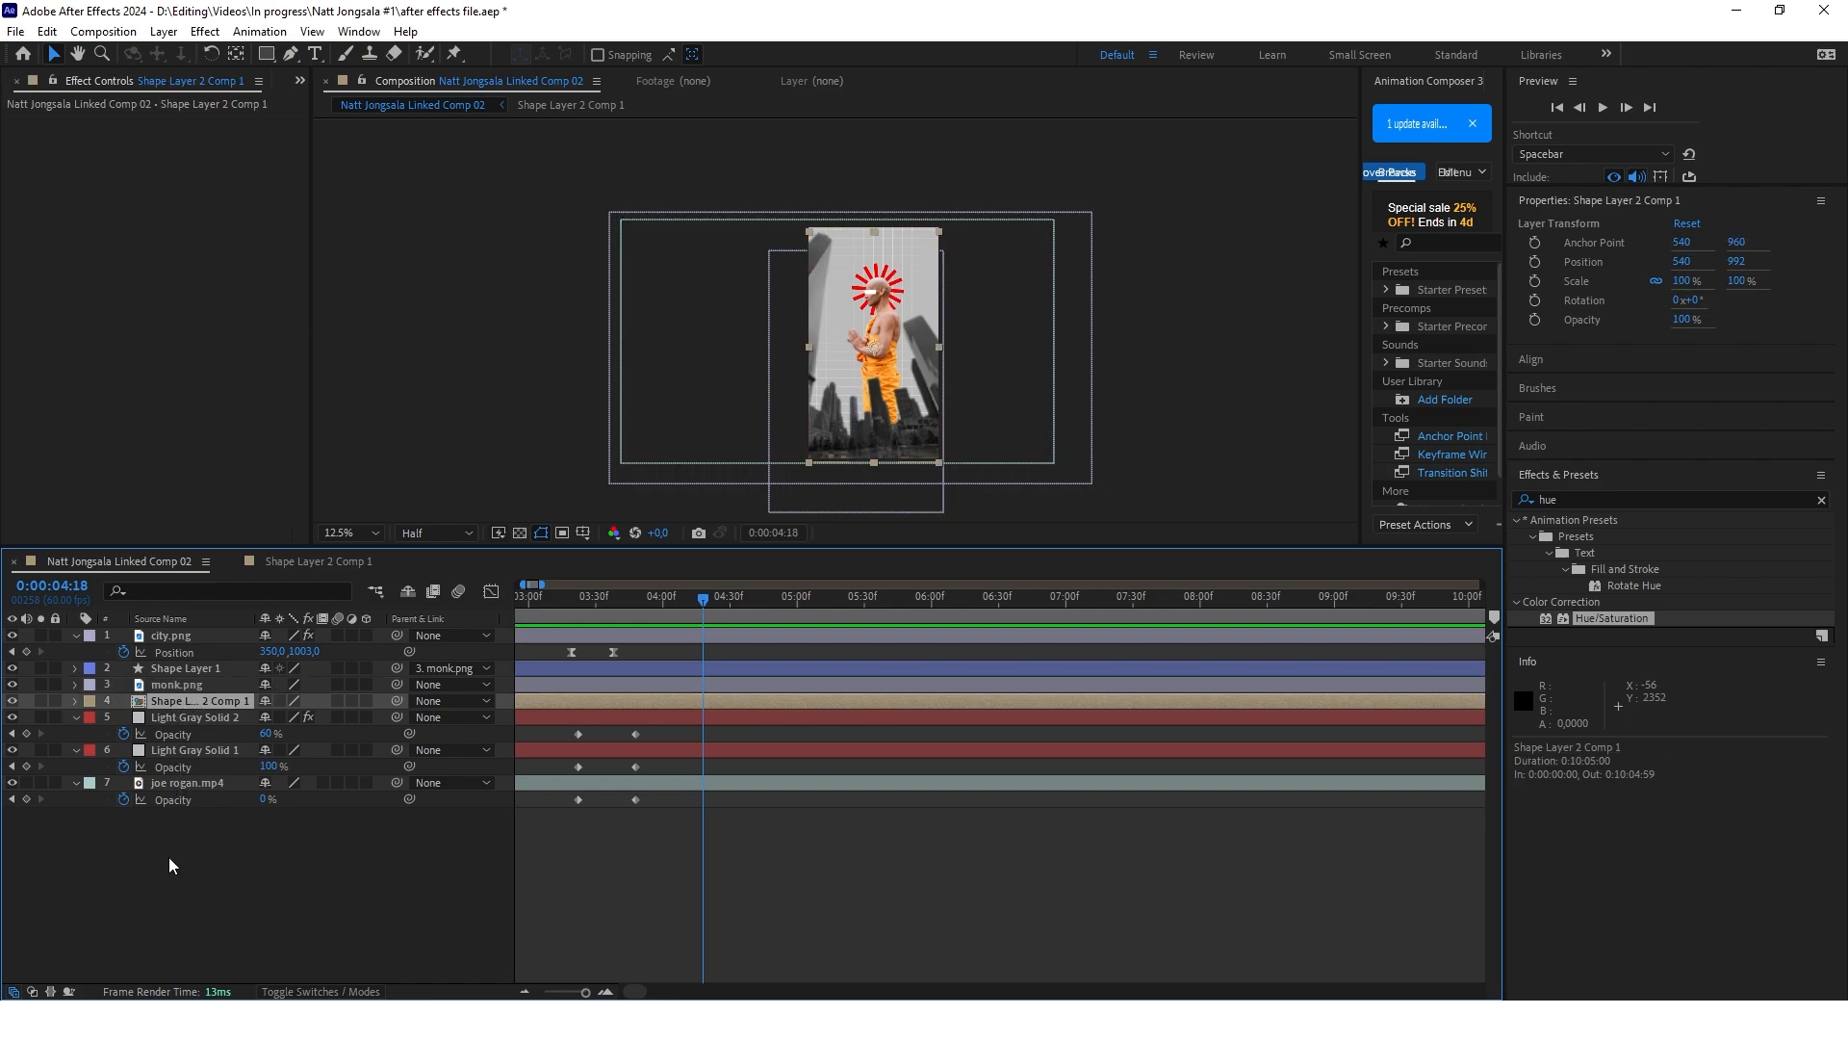
key("s")
key("shift+r")
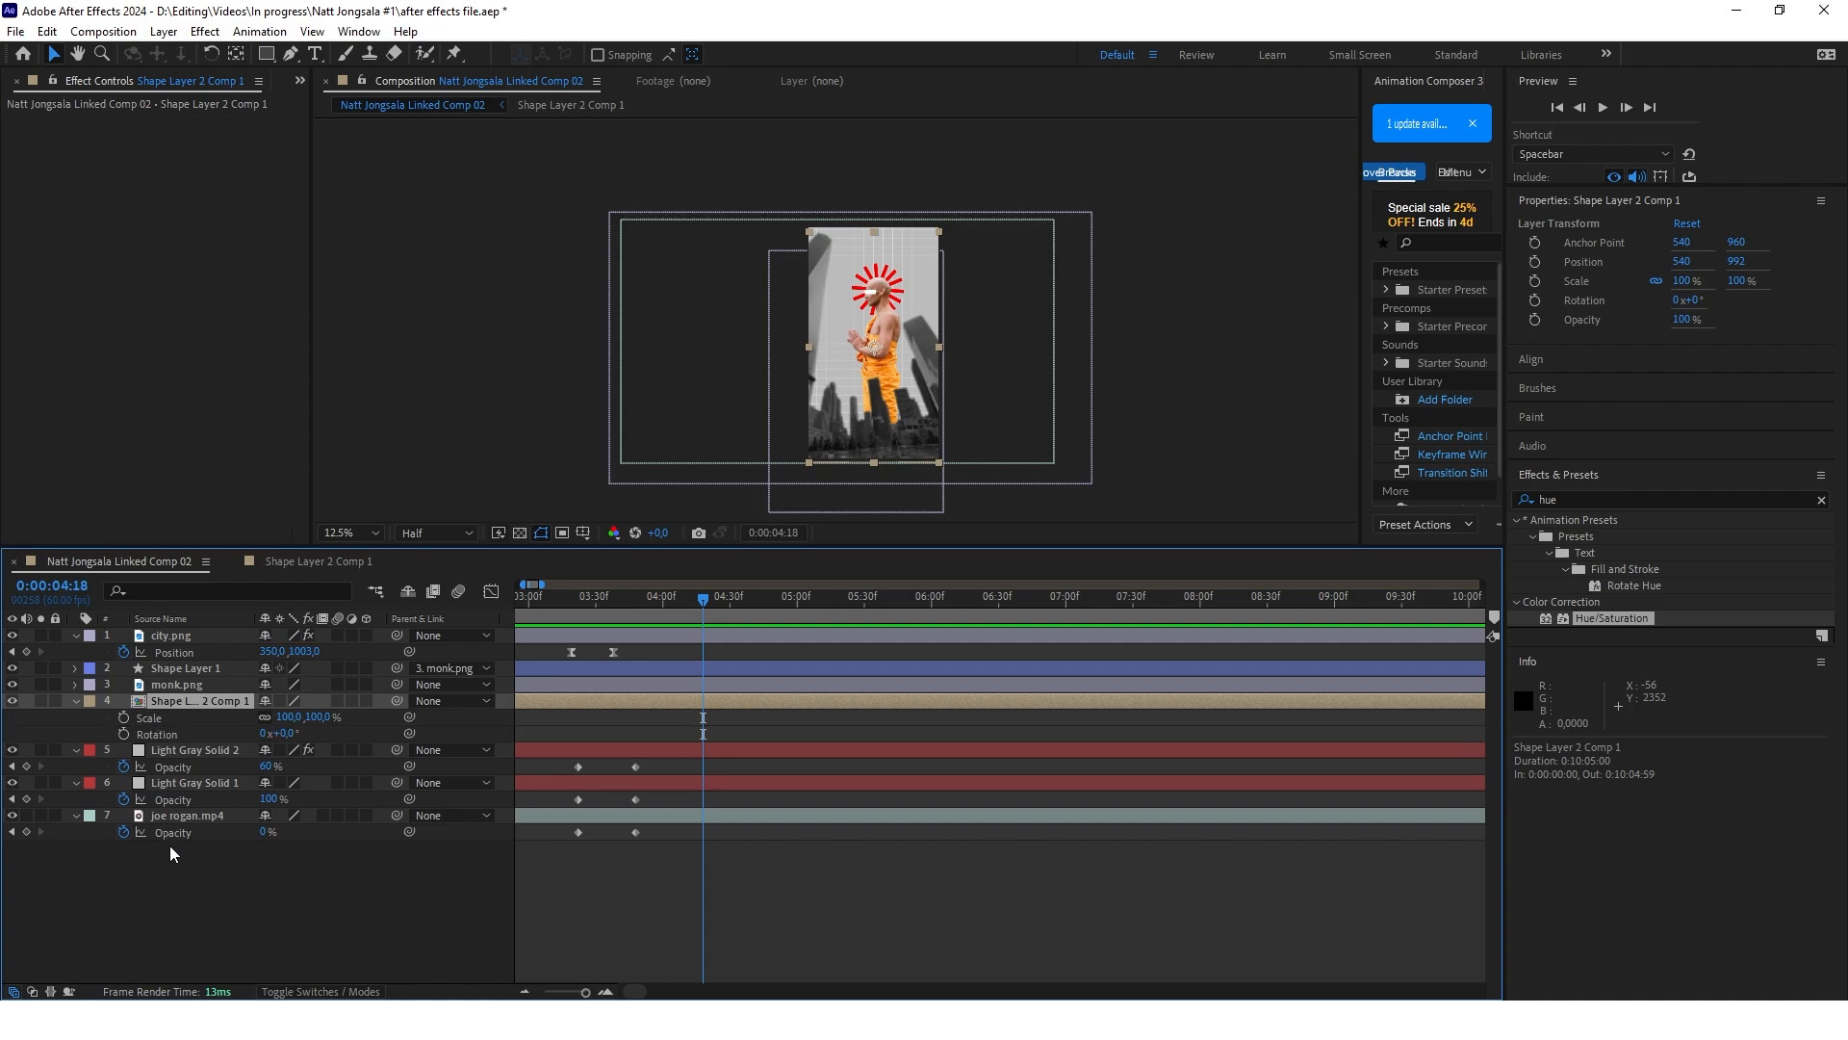
key("alt+shift+s")
key("alt+shift+r")
left_click_drag(698, 596, 748, 598)
scroll(693, 633, "up", 2)
left_click_drag(30, 710, 27, 734)
left_click_drag(915, 602, 745, 612)
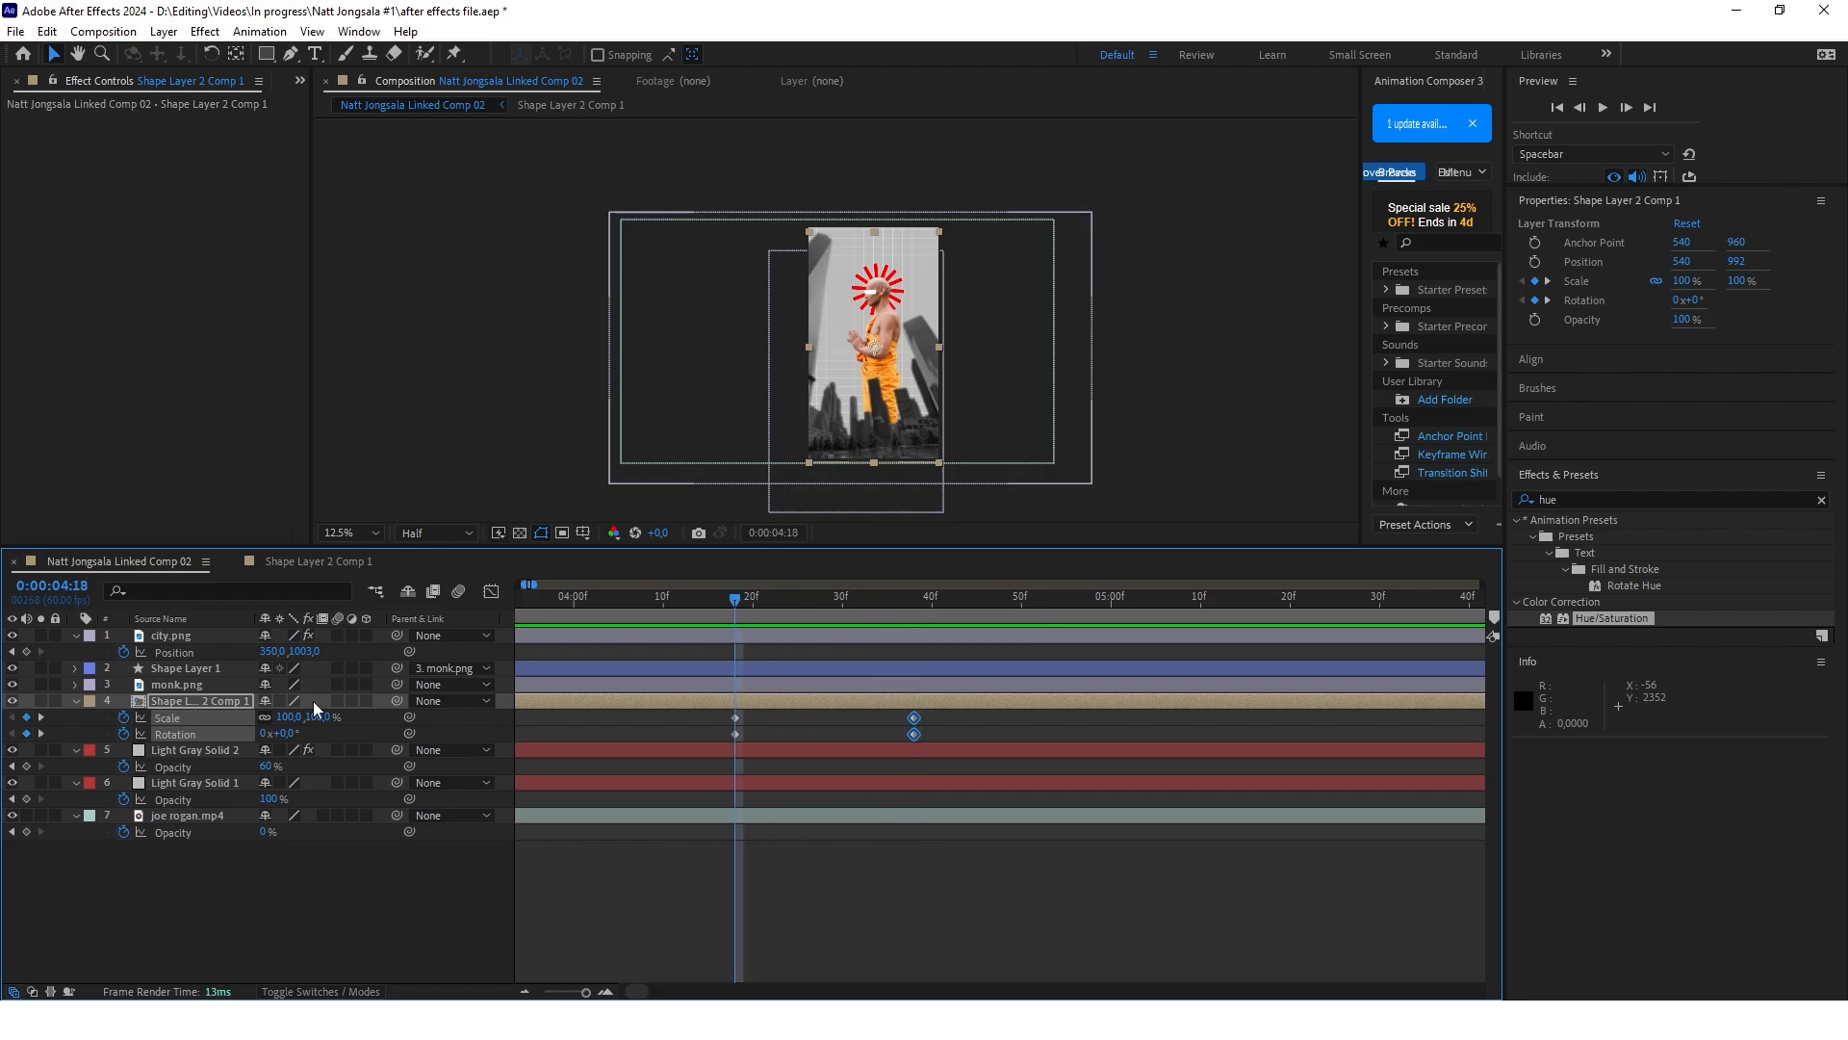
Set the scale of Shape Layer 2 Comp 1 to 0% at 0:00:04:18
left_click(288, 717)
type("00")
key("Return")
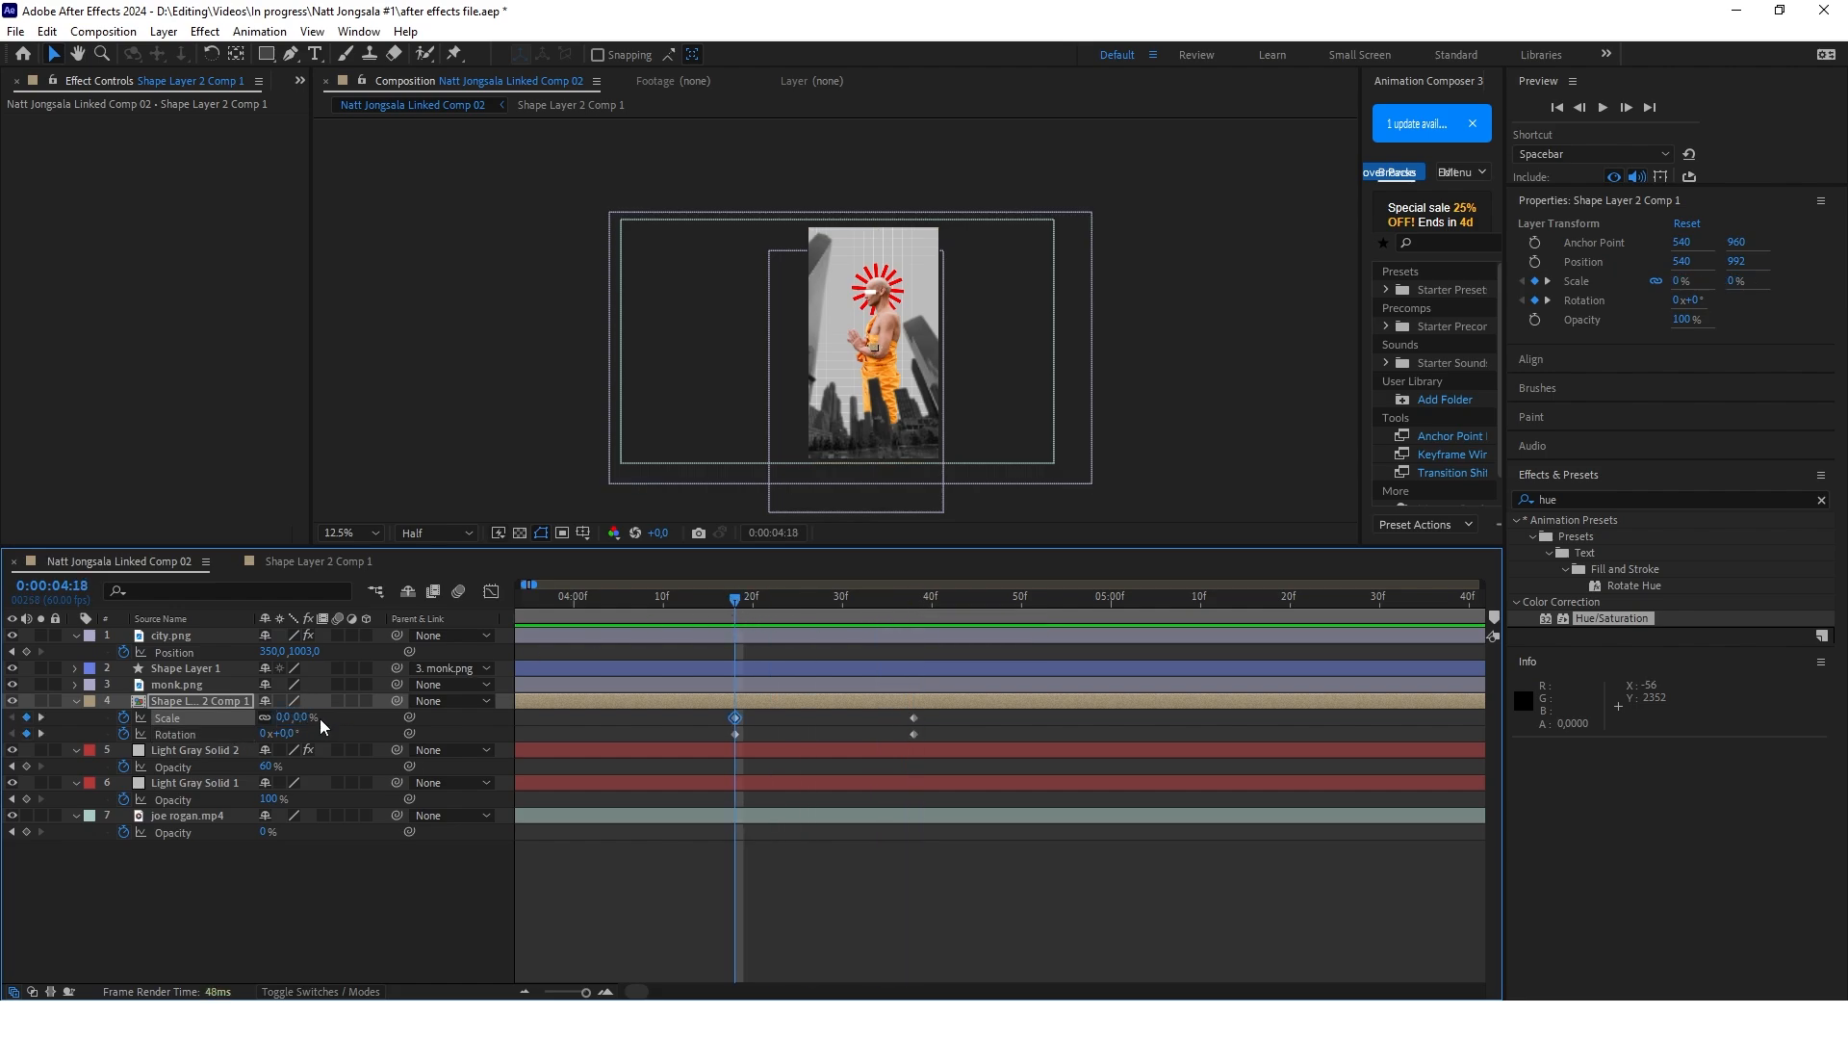
Move the anchor point of Shape Layer 2 Comp 1 to the sunburst's center behind the monk's head, at 568, 484
left_click_drag(874, 429, 882, 313)
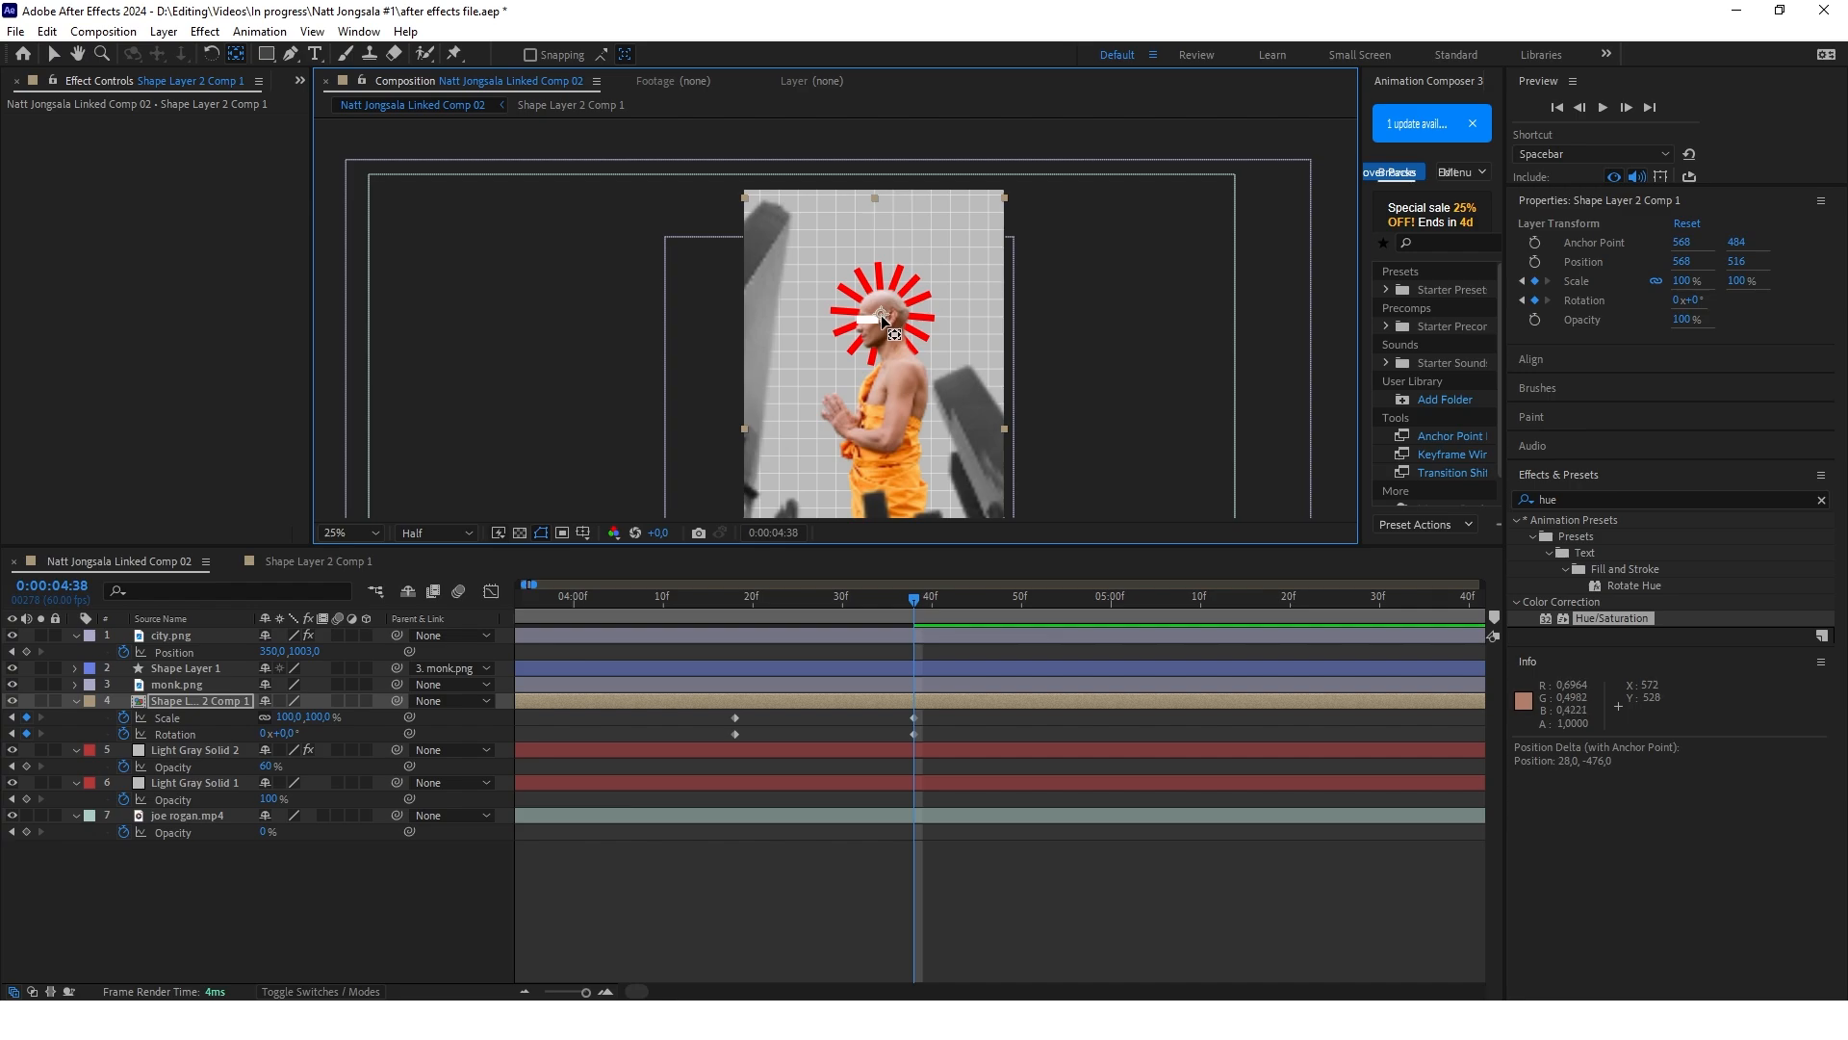
key("v")
left_click_drag(733, 599, 913, 597)
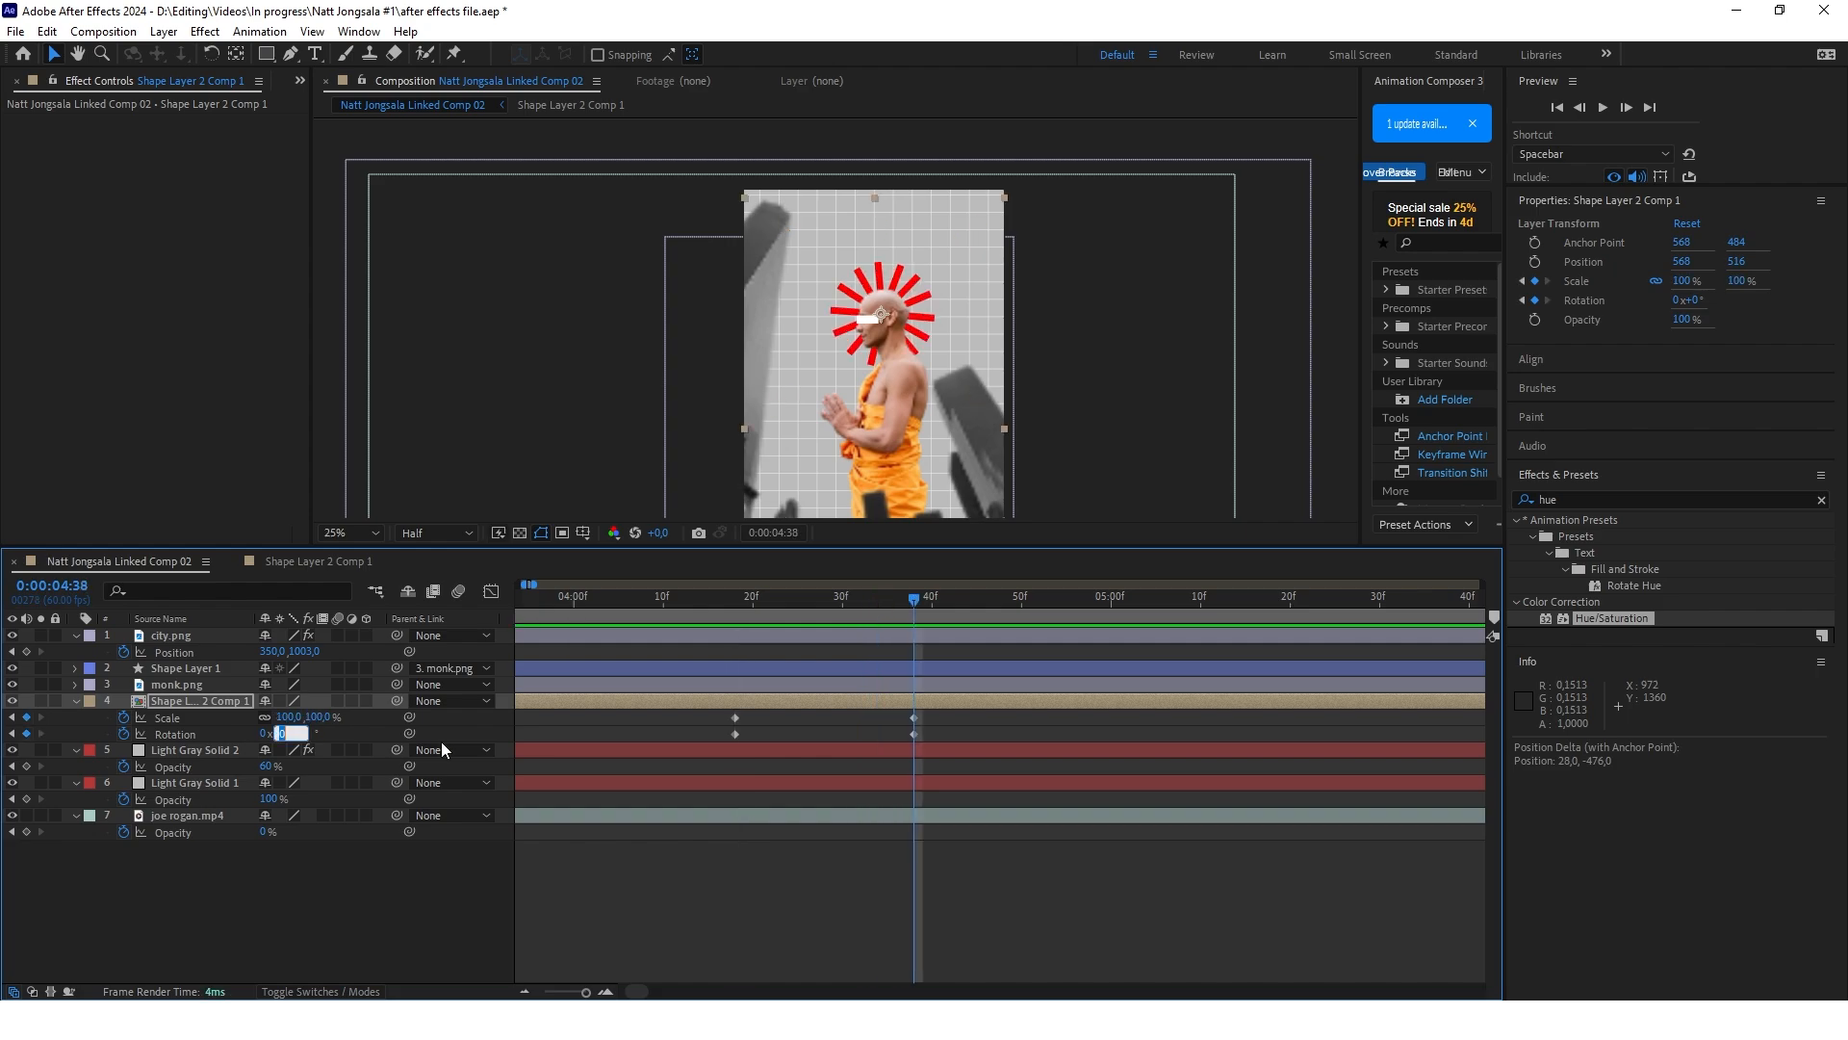
Set the rotation of Shape Layer 2 Comp 1 to 600° at 0:00:04:38
type("600")
key("Return")
left_click_drag(914, 601, 913, 640)
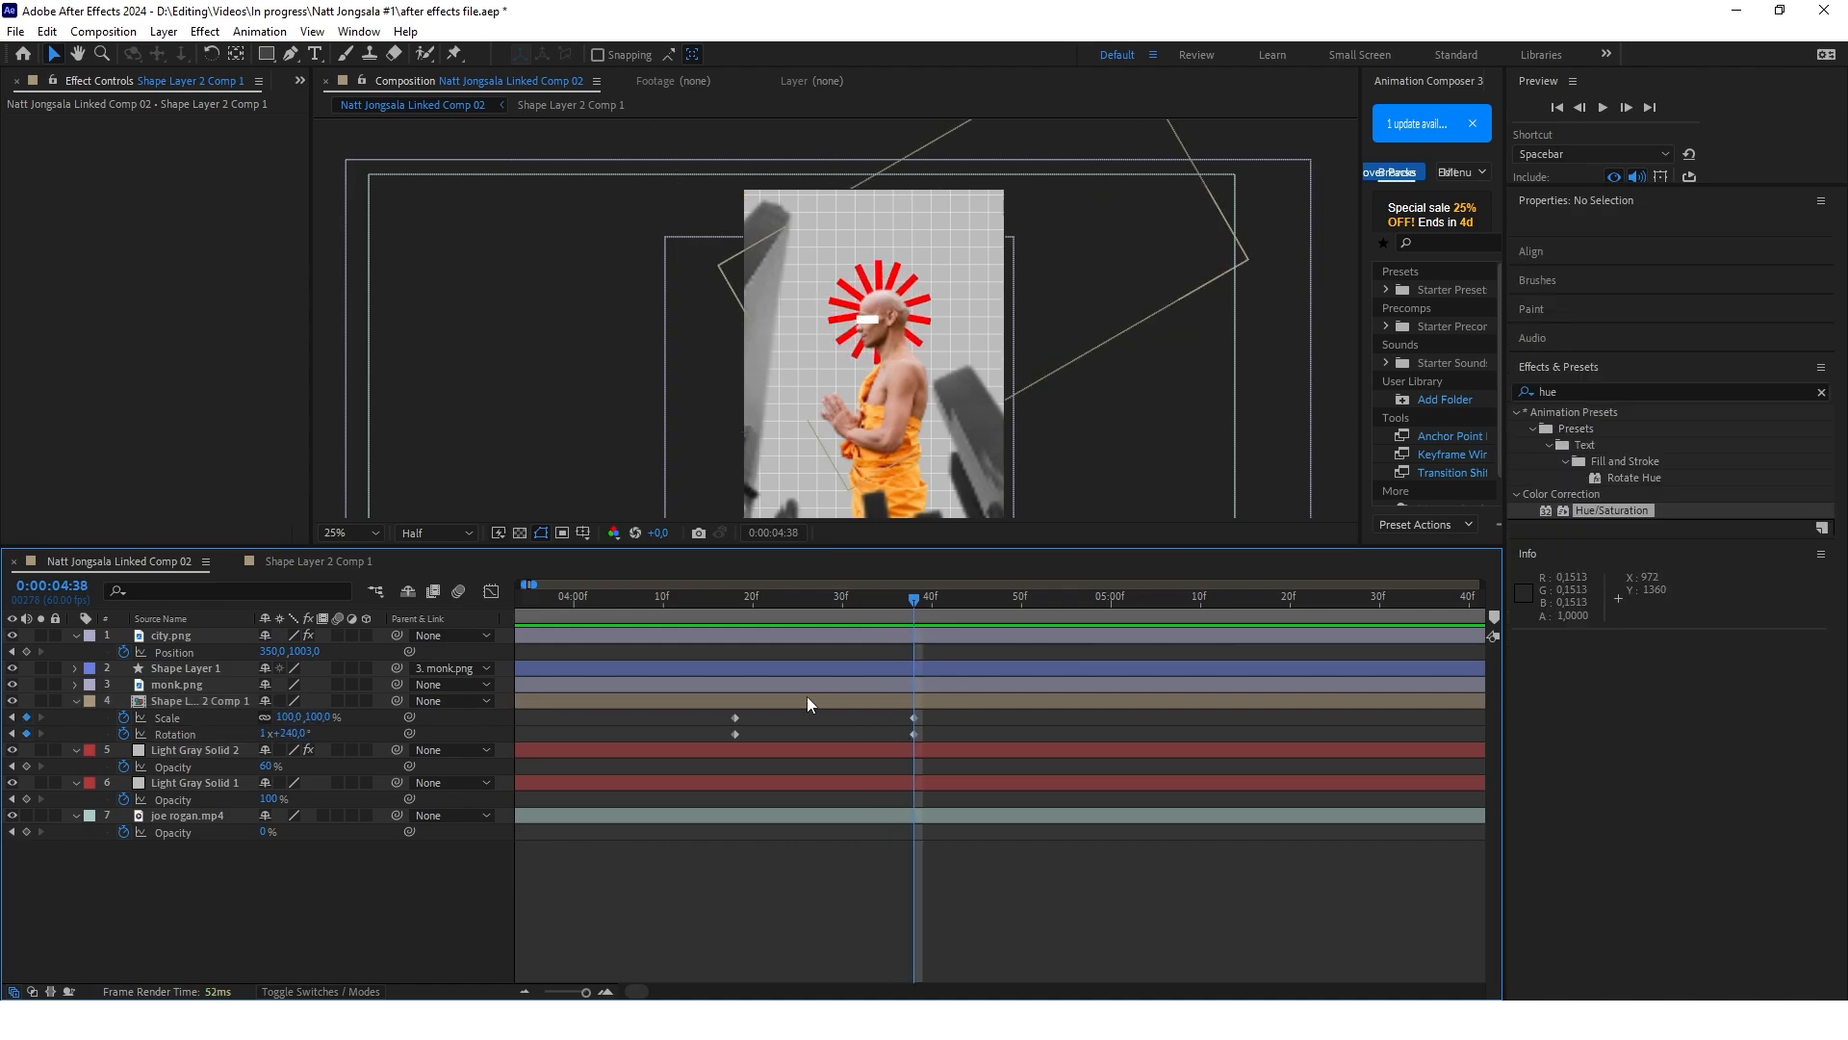
Move the end rotation keyframe of Shape Layer 2 Comp 1 past the 5-second mark to lengthen the sunburst's spin
scroll(808, 722, "down", 2)
double_click(833, 733)
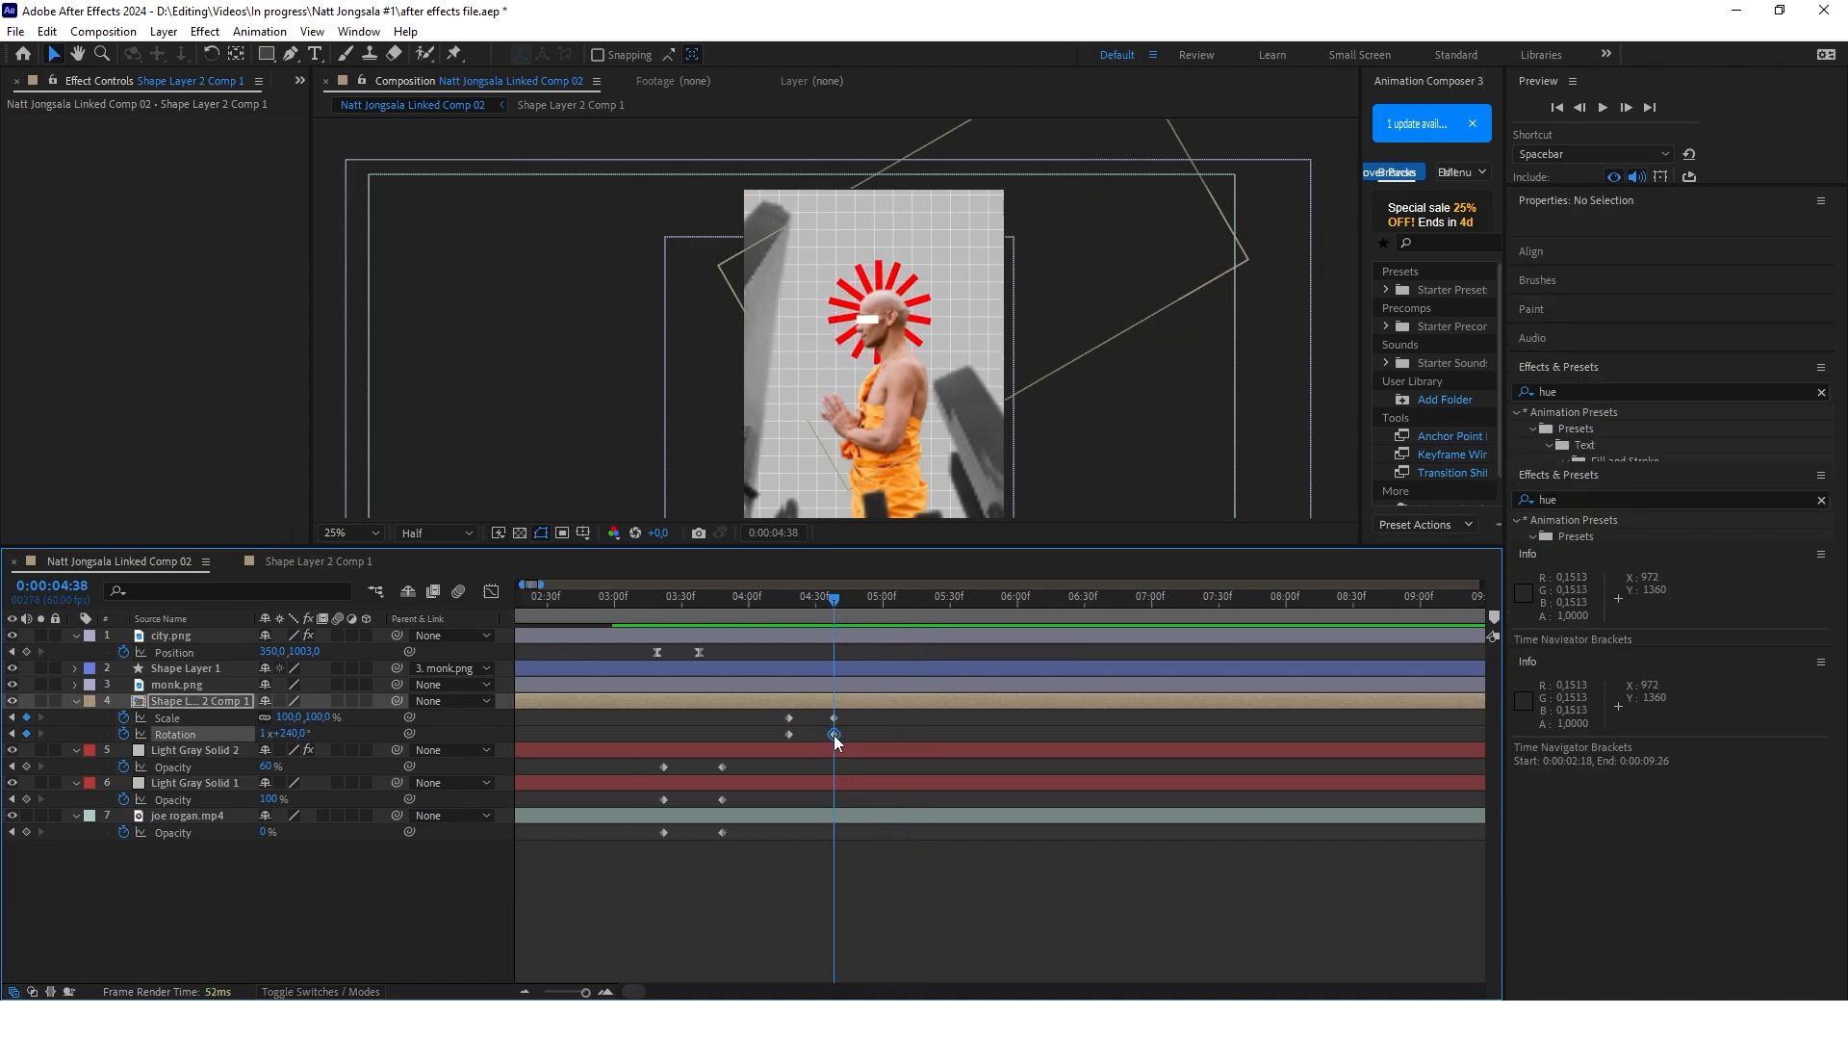
left_click(1018, 559)
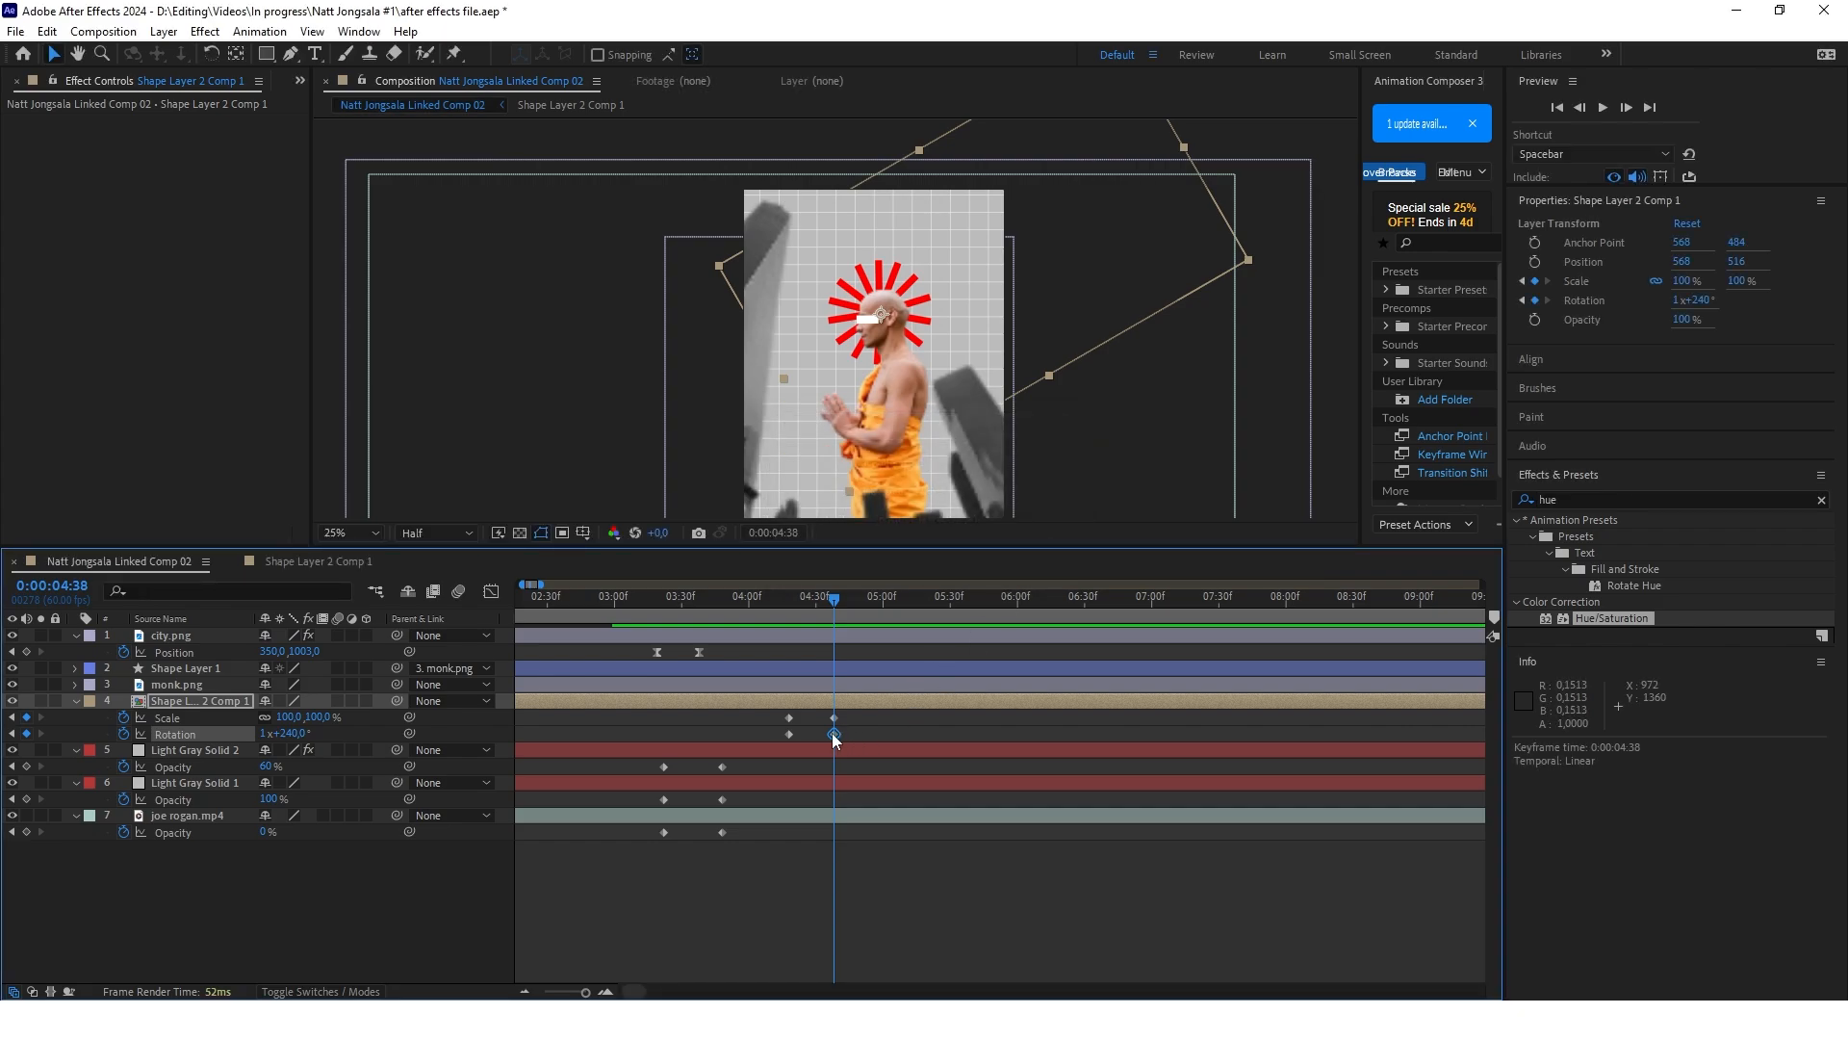
left_click_drag(833, 733, 926, 735)
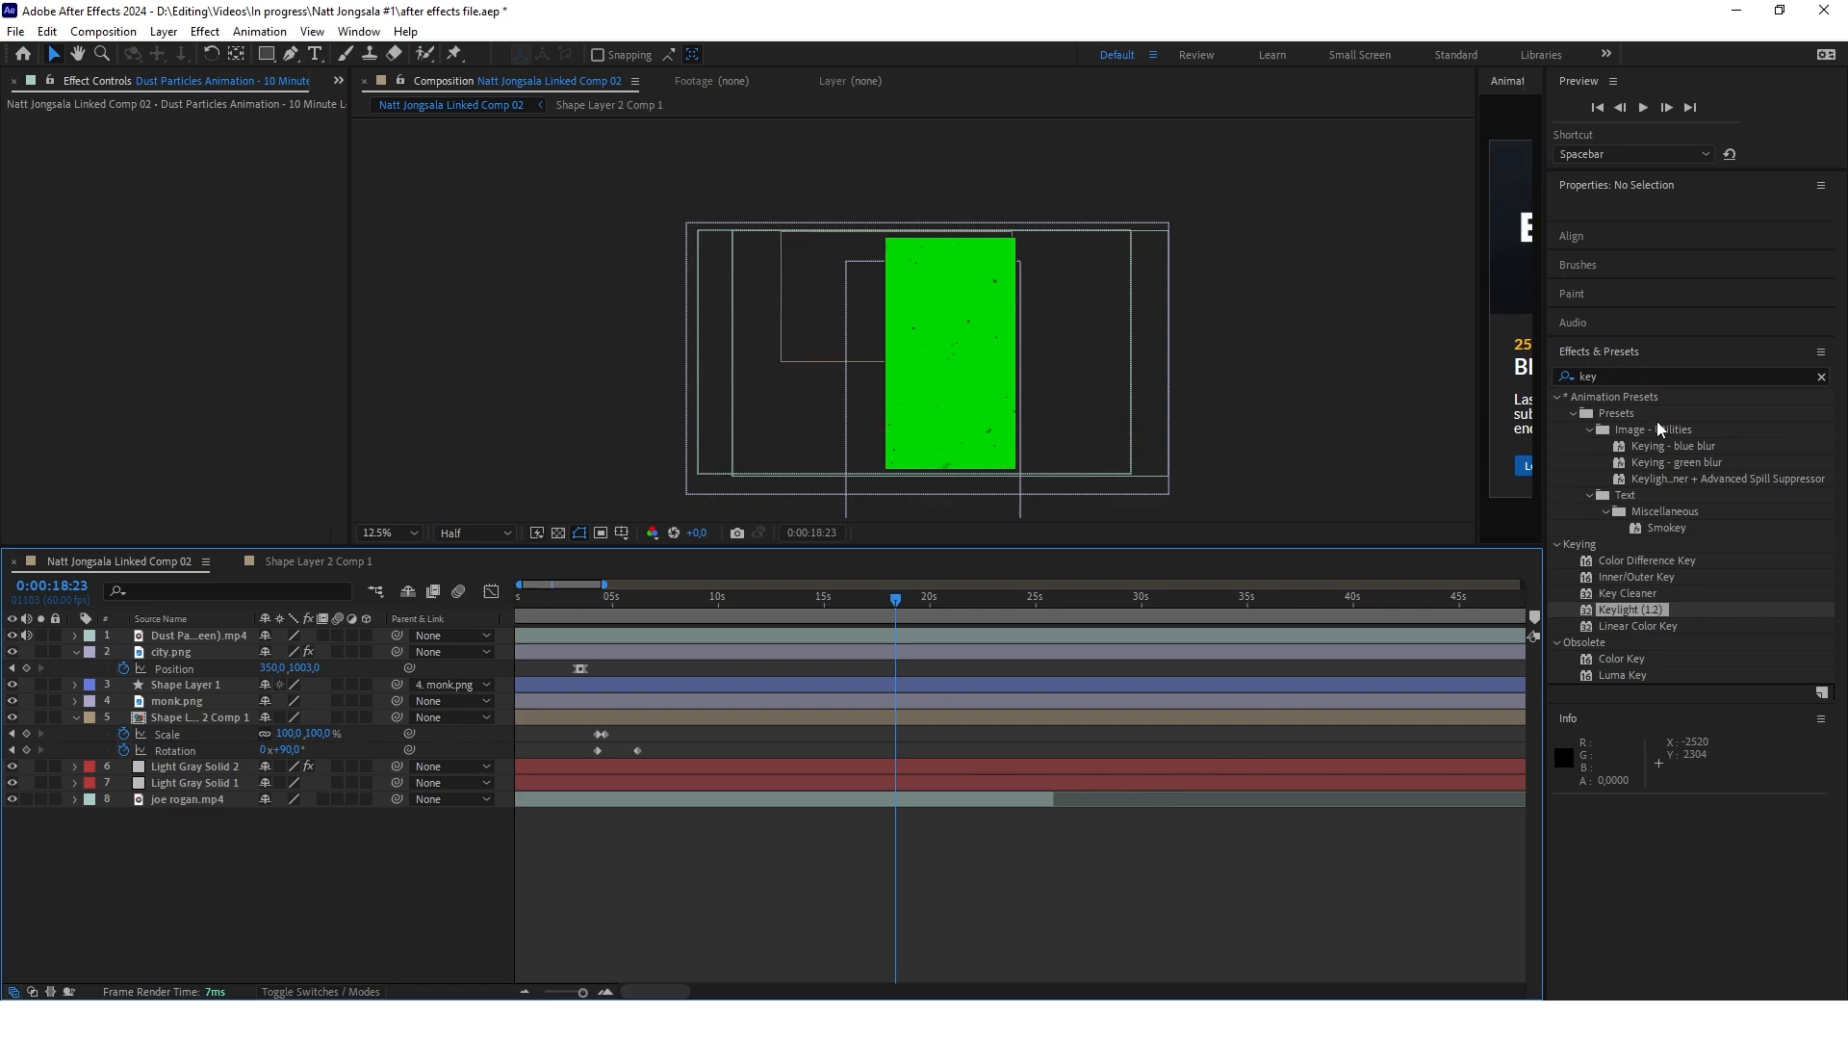
Apply Keylight (1.2) to the dust particles video and key out its green background as the screen colour
left_click_drag(1624, 613, 861, 637)
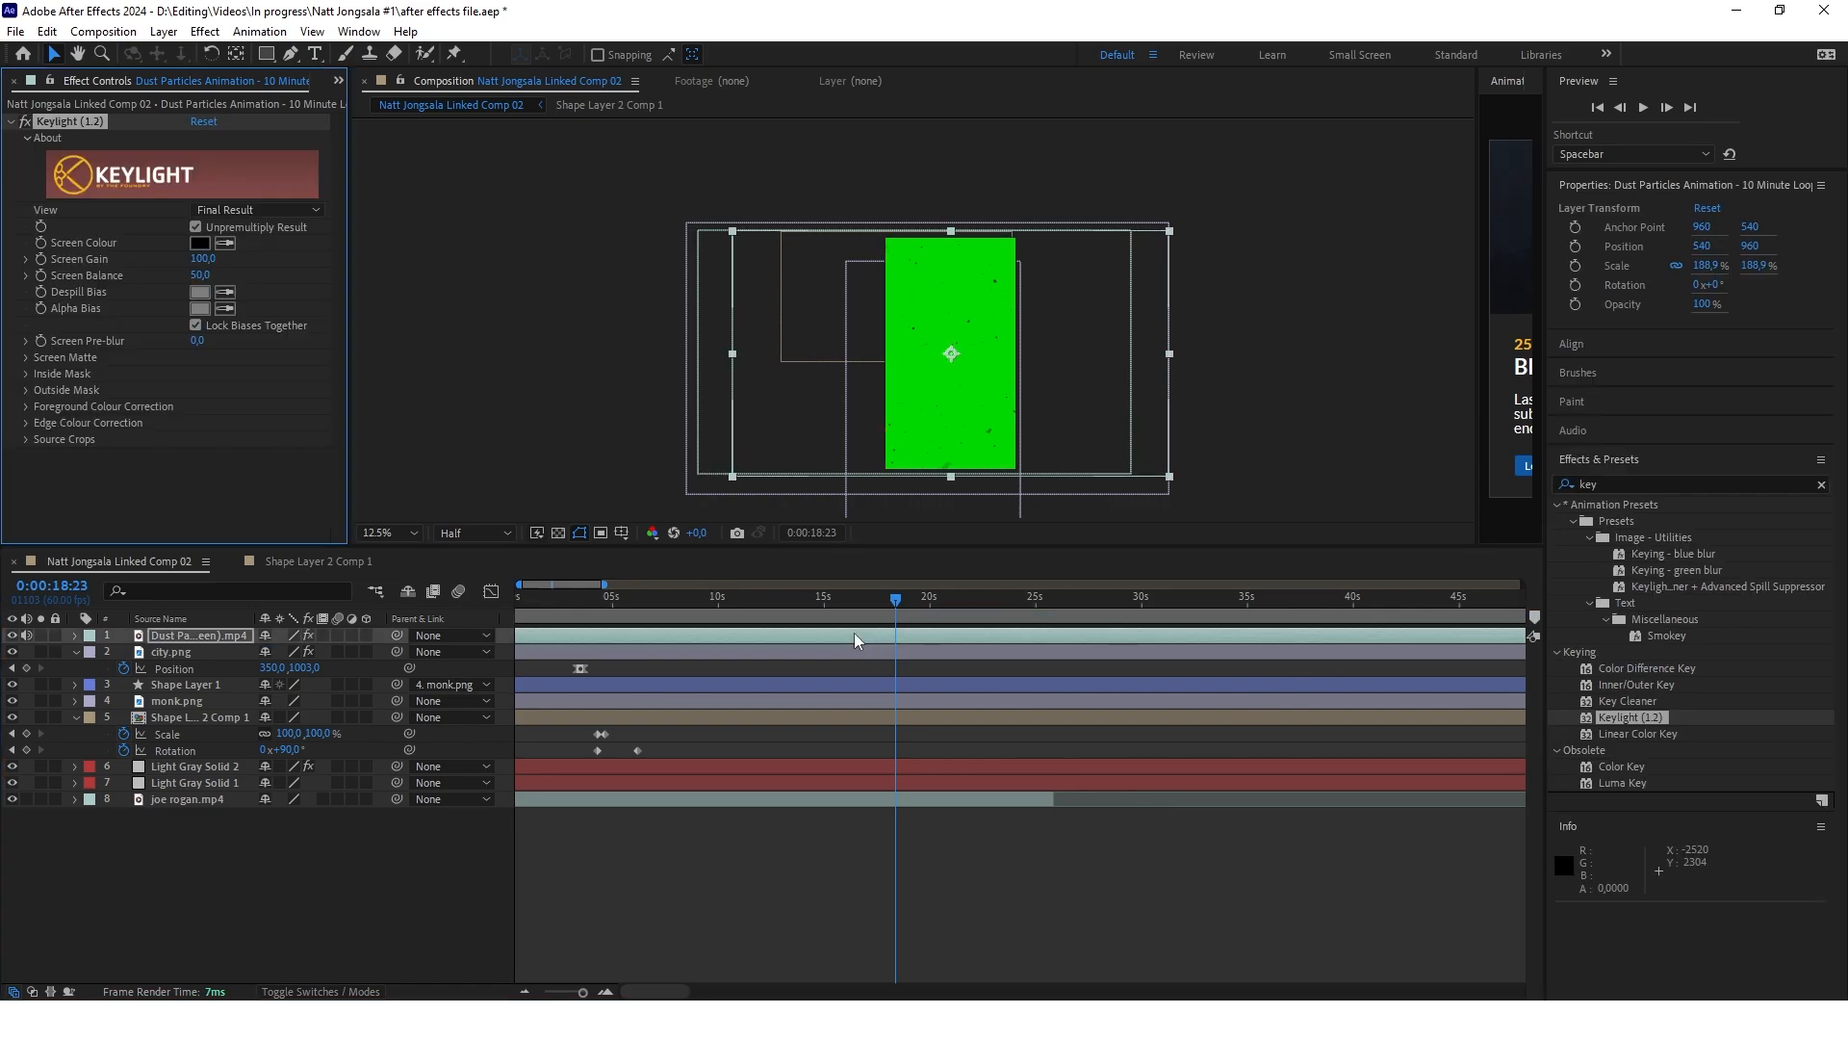
left_click(226, 242)
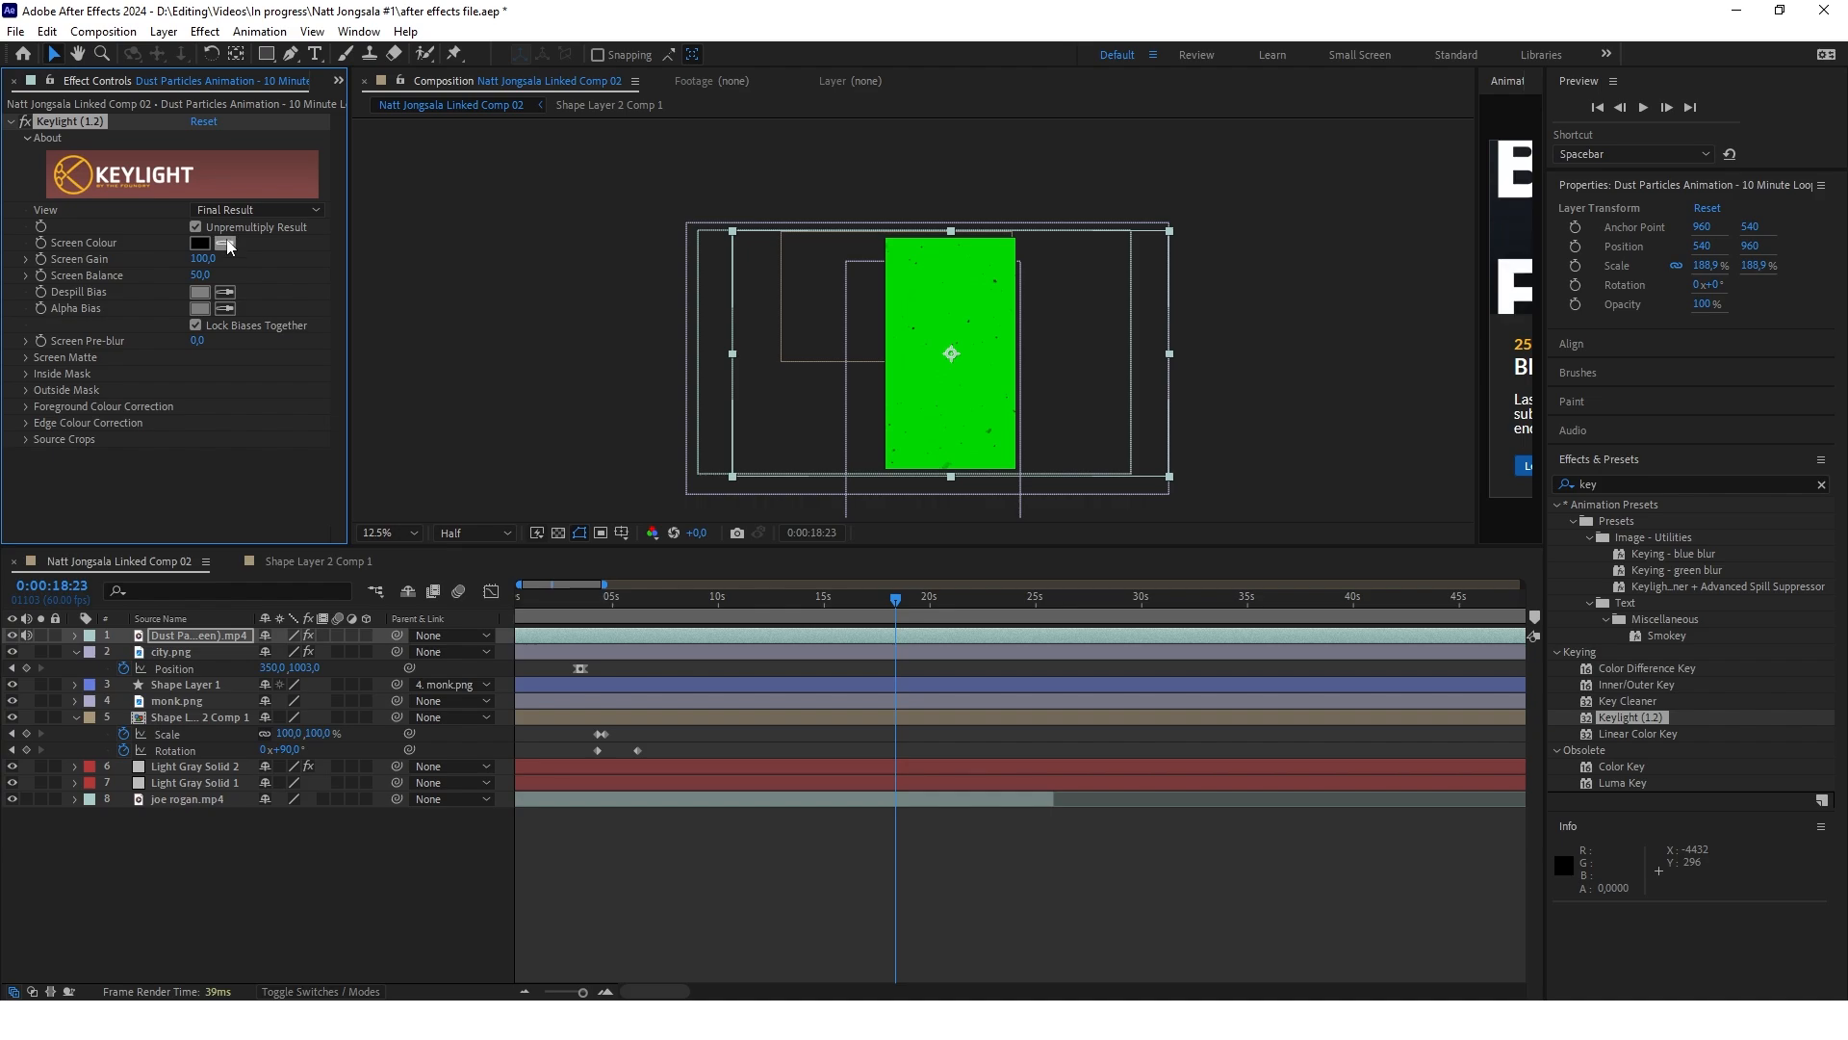
left_click(988, 340)
scroll(964, 300, "up", 2)
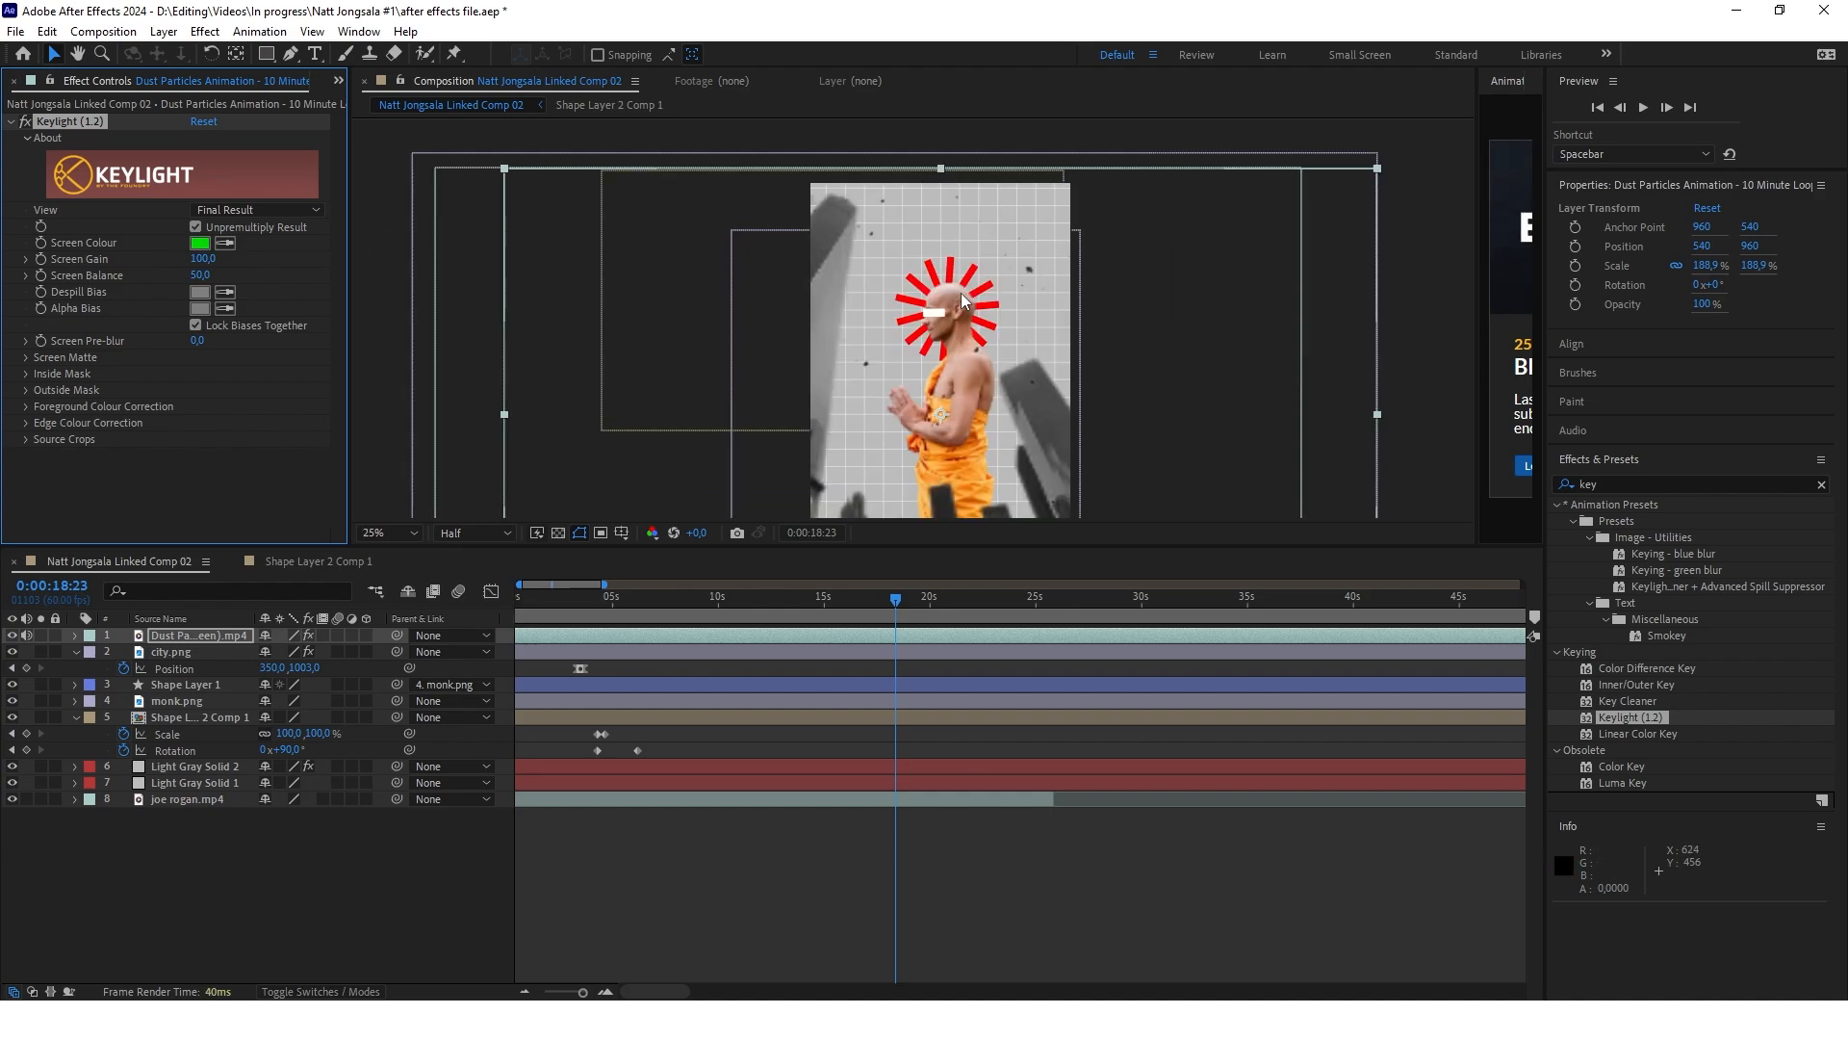
scroll(965, 300, "down", 2)
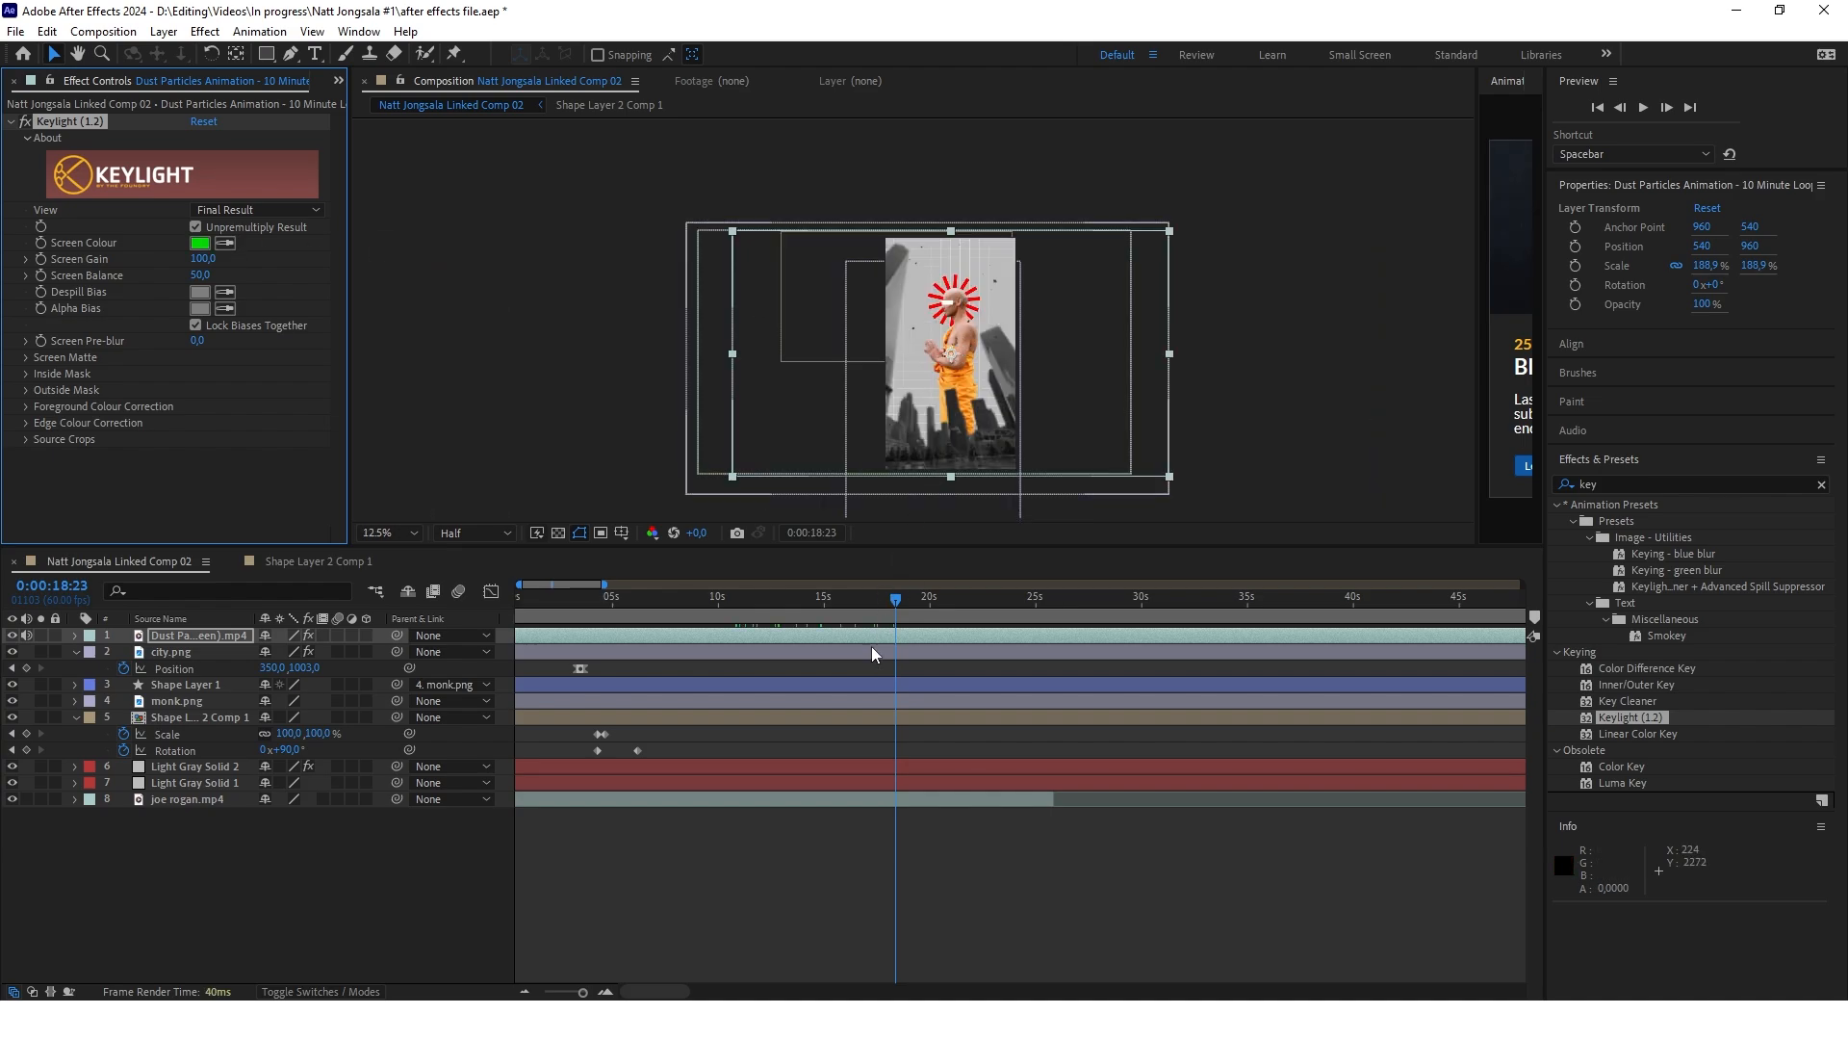
left_click_drag(897, 601, 758, 604)
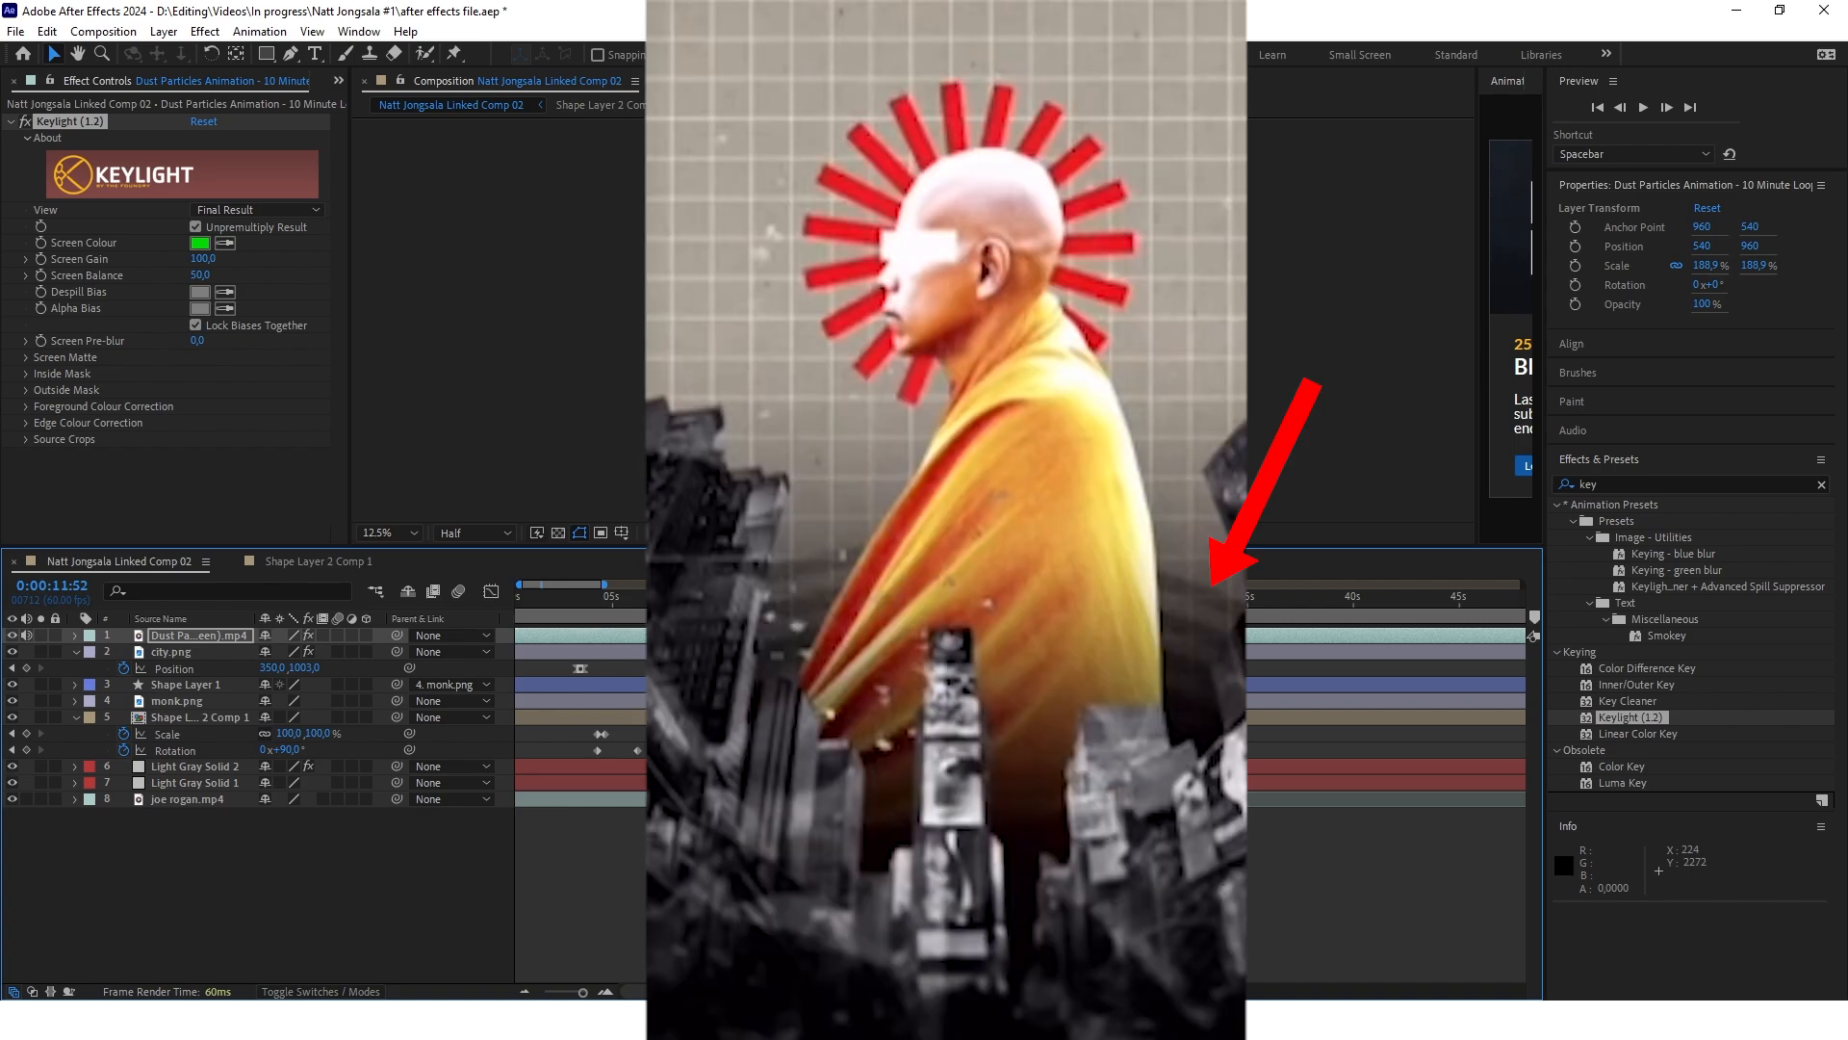
Draw an upward-curving arc with the Pen tool across the full width of the frame, over the city buildings
left_click(255, 858)
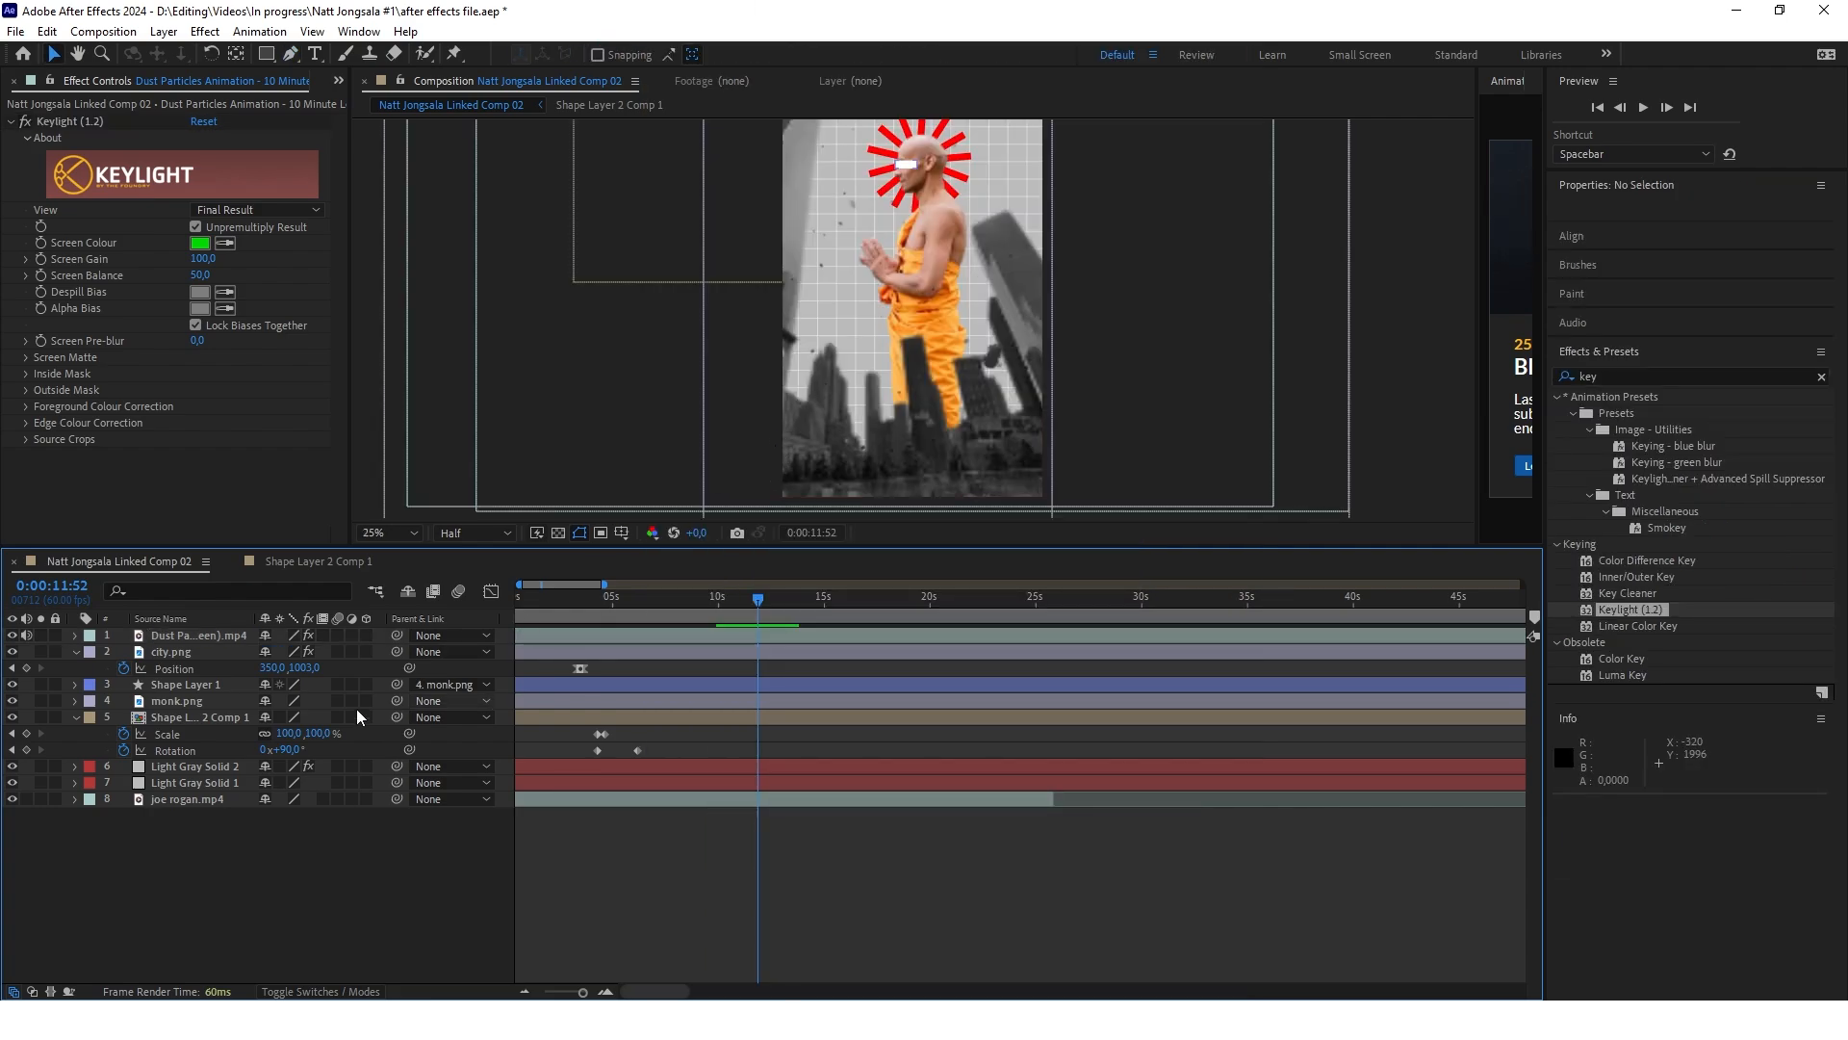
key("g")
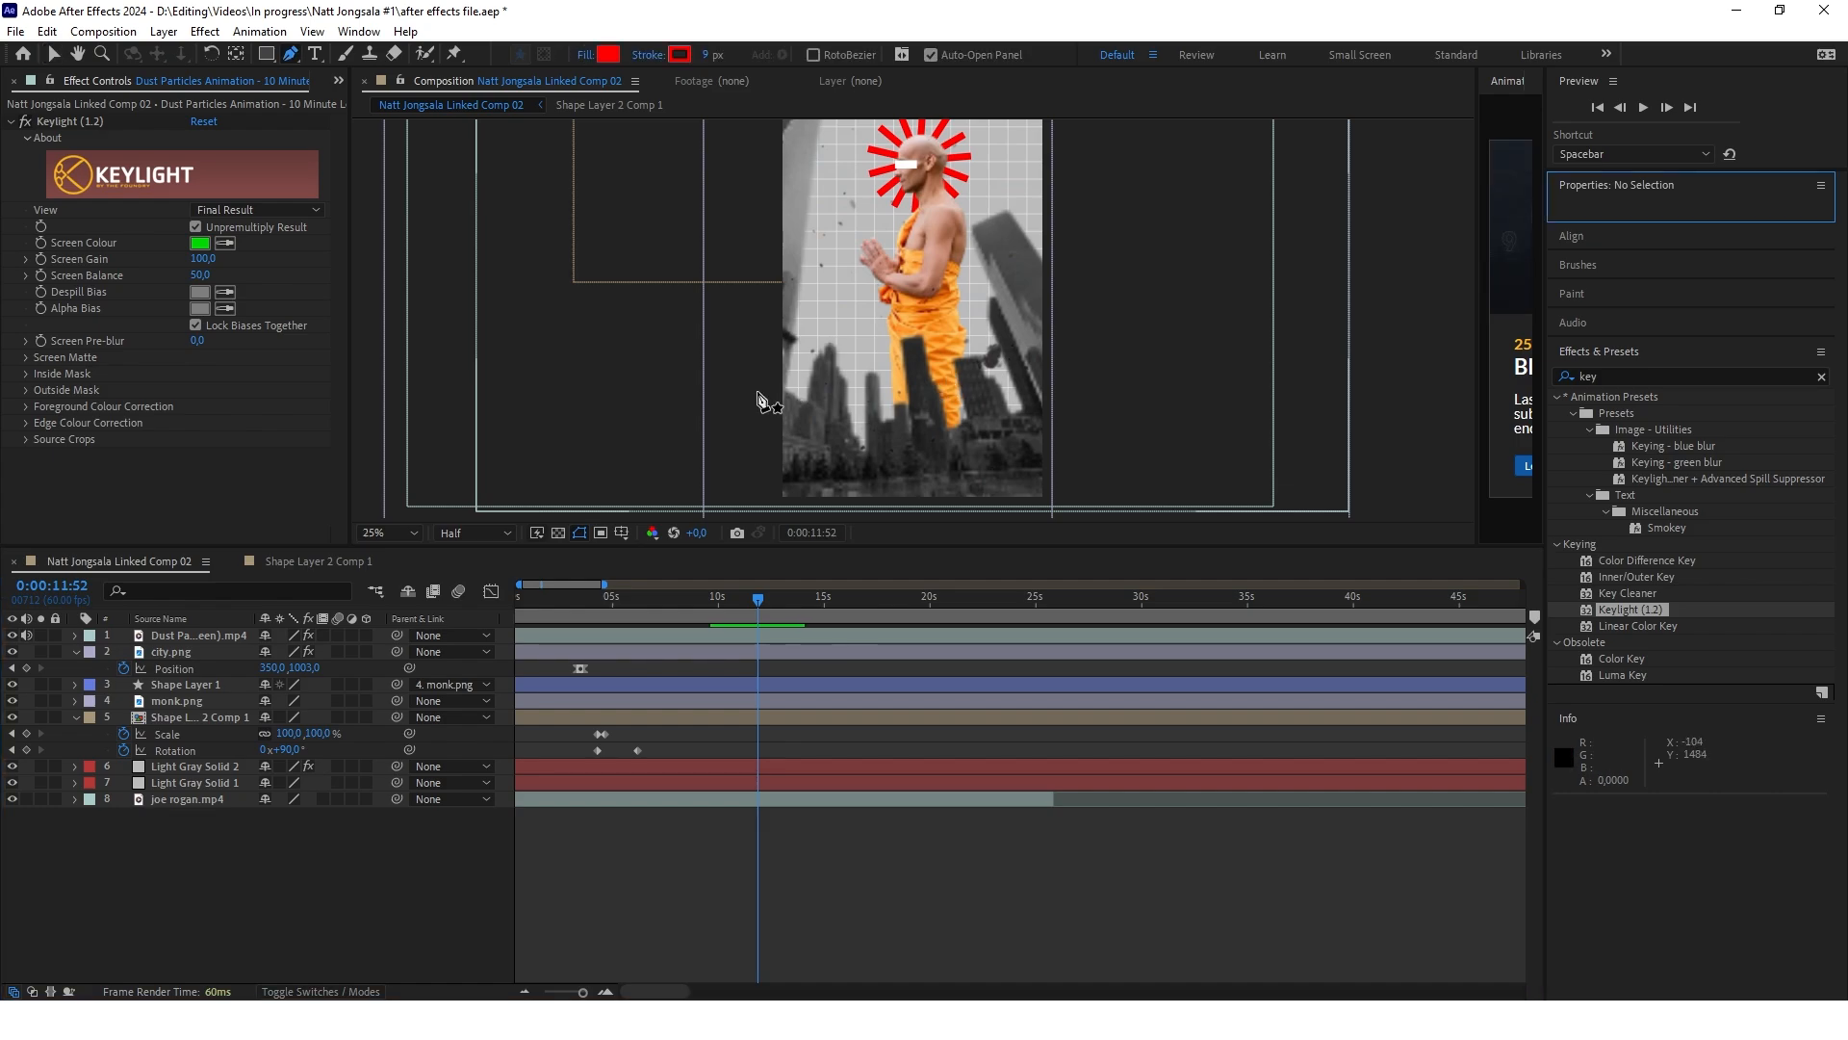
left_click(757, 392)
left_click_drag(1073, 390, 1256, 539)
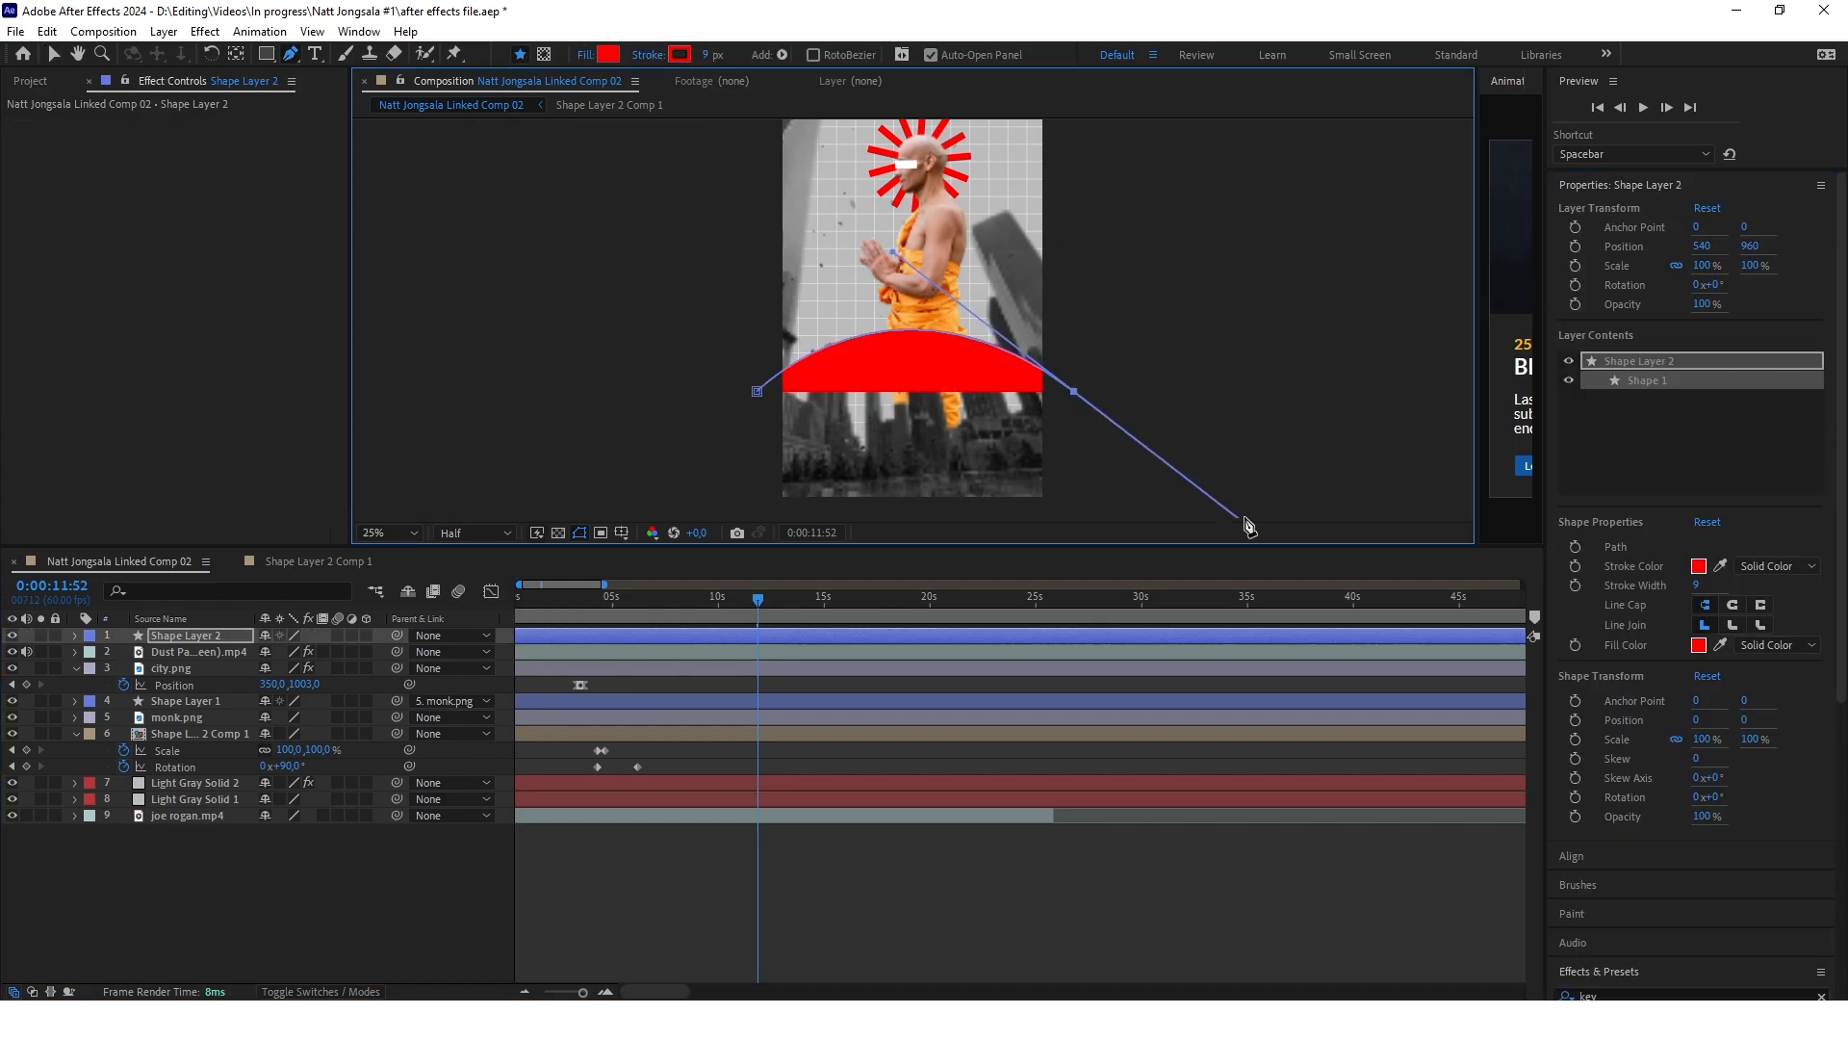
Style the arc with no fill and a black (000000) stroke 34 px wide
left_click(583, 56)
left_click(825, 453)
left_click(879, 567)
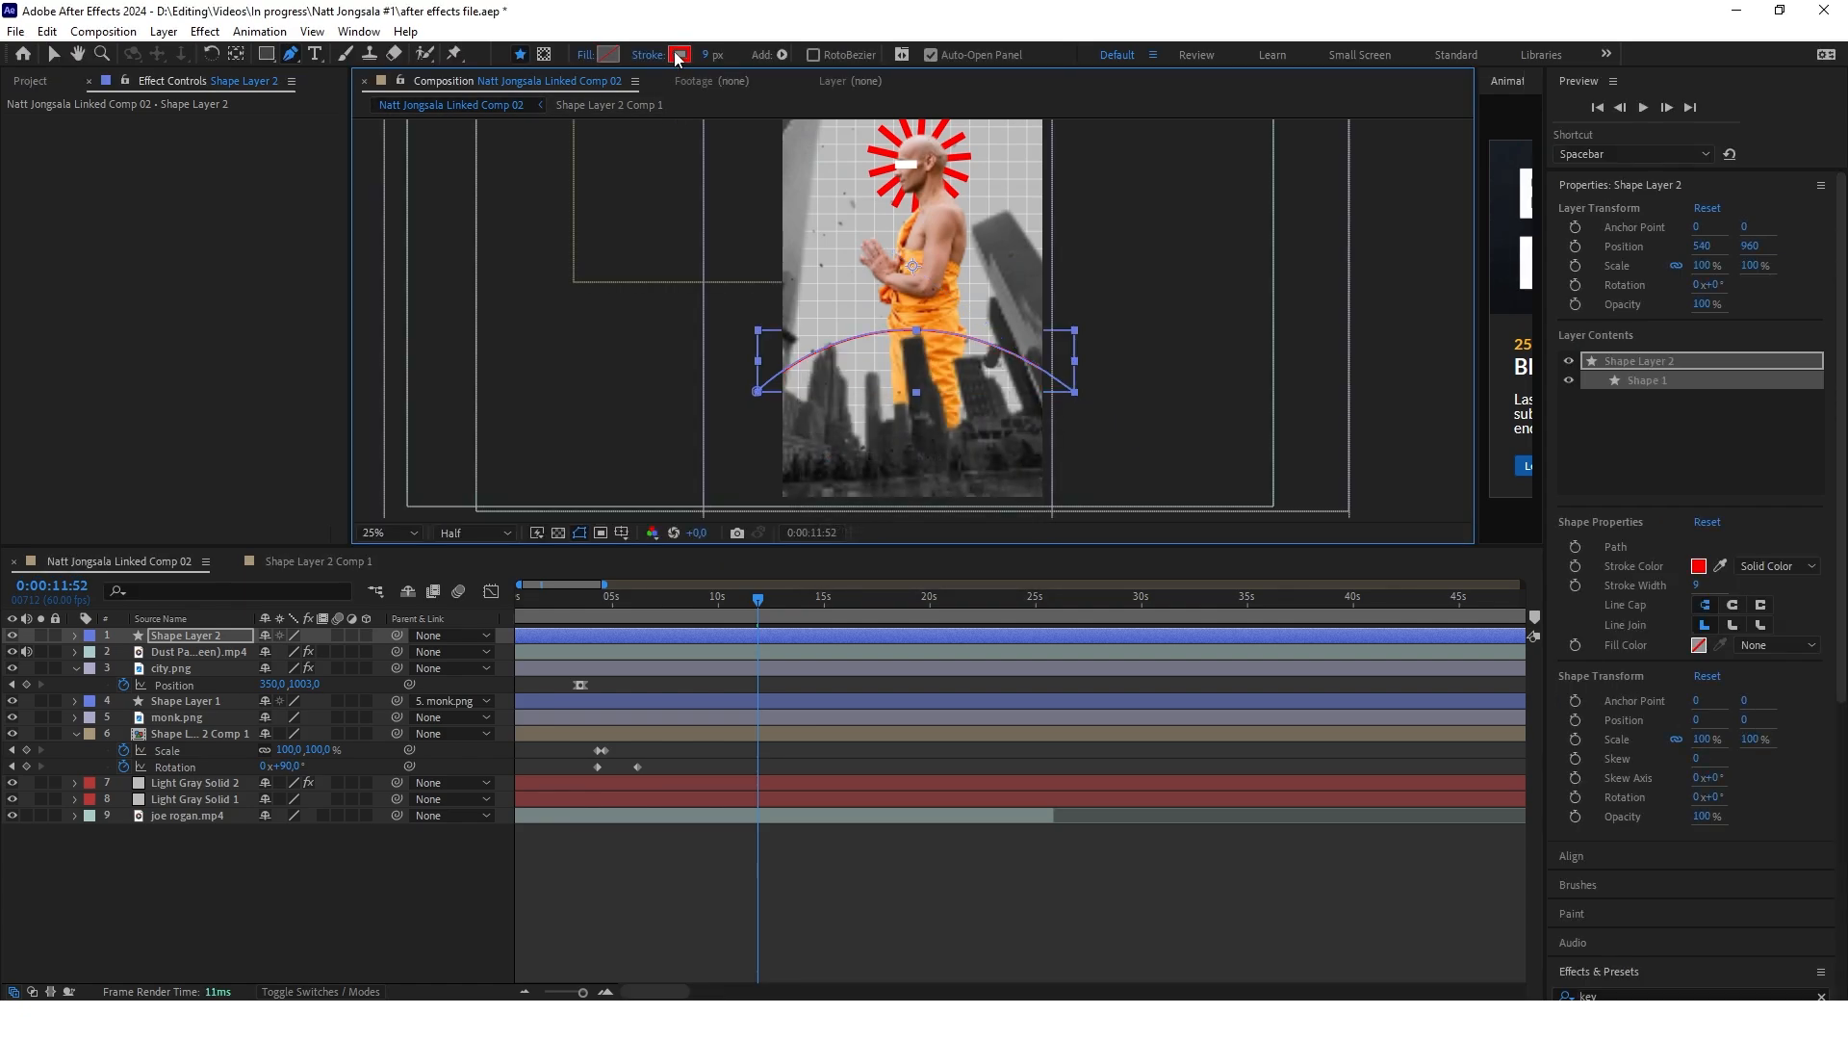
left_click(679, 54)
left_click(772, 755)
left_click_drag(772, 755, 738, 849)
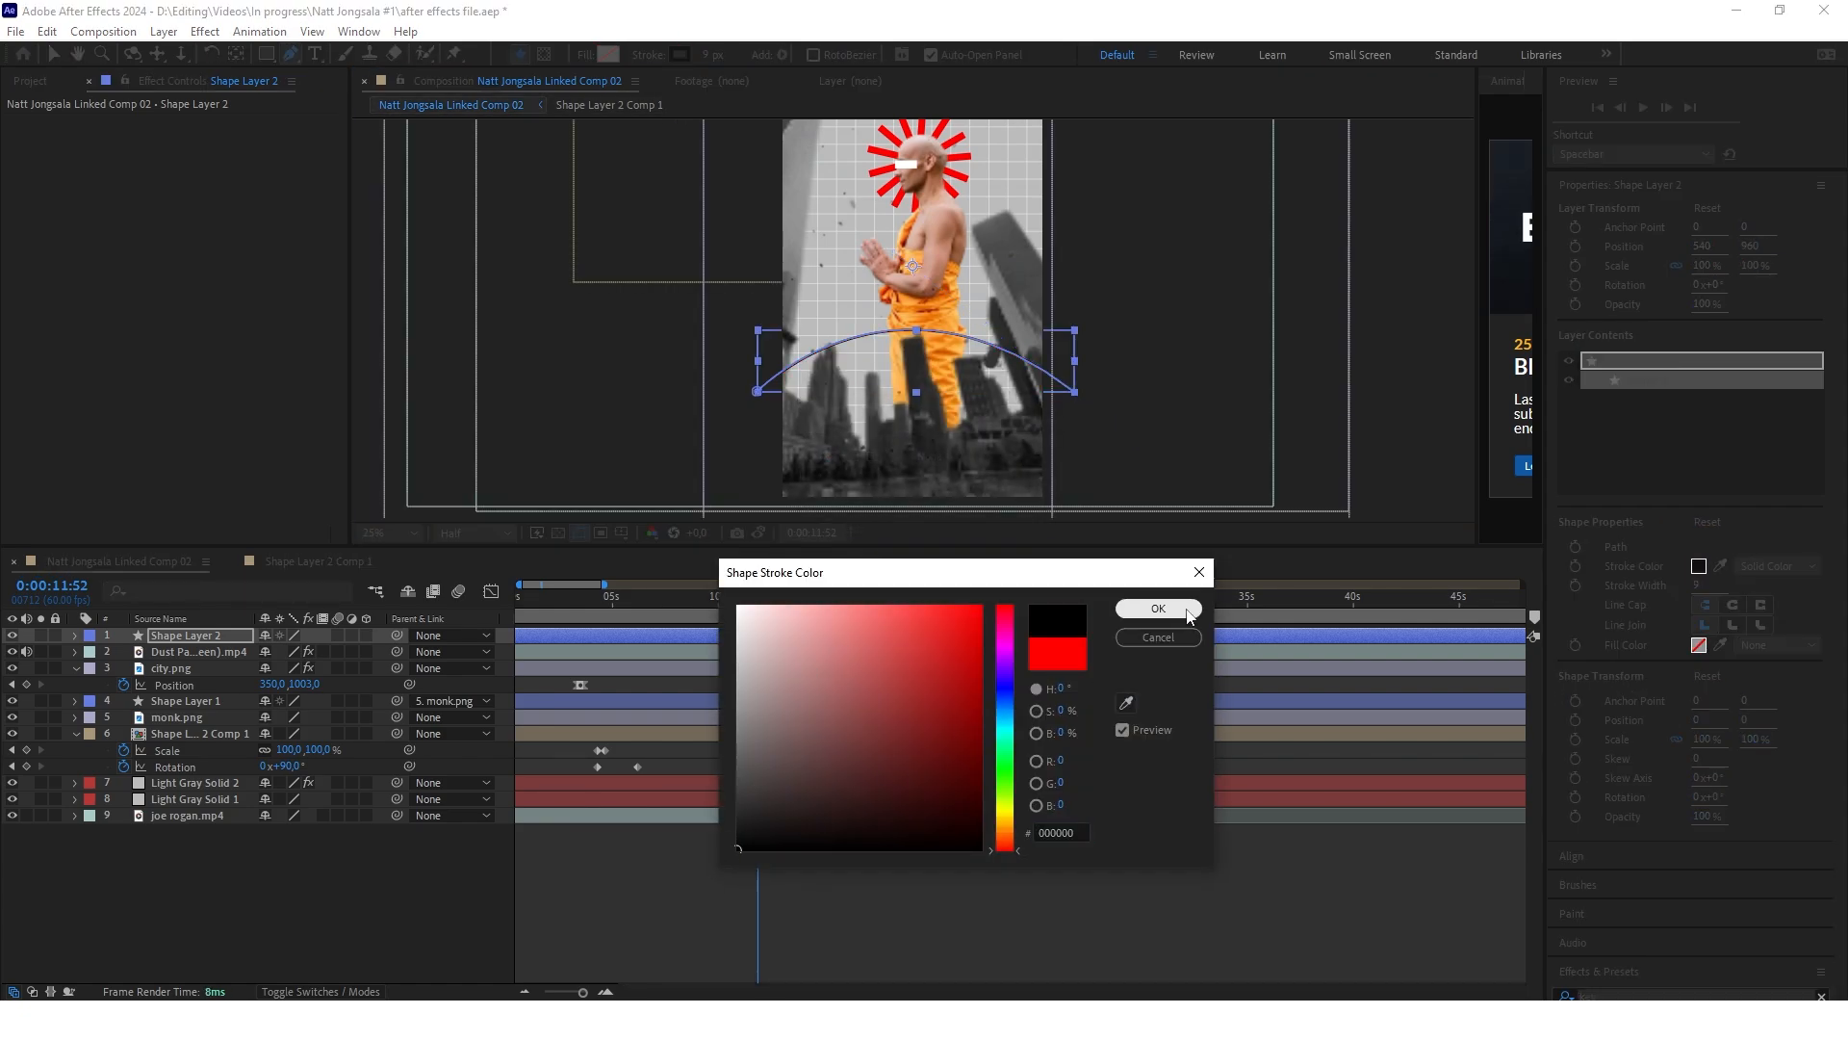
left_click(1158, 608)
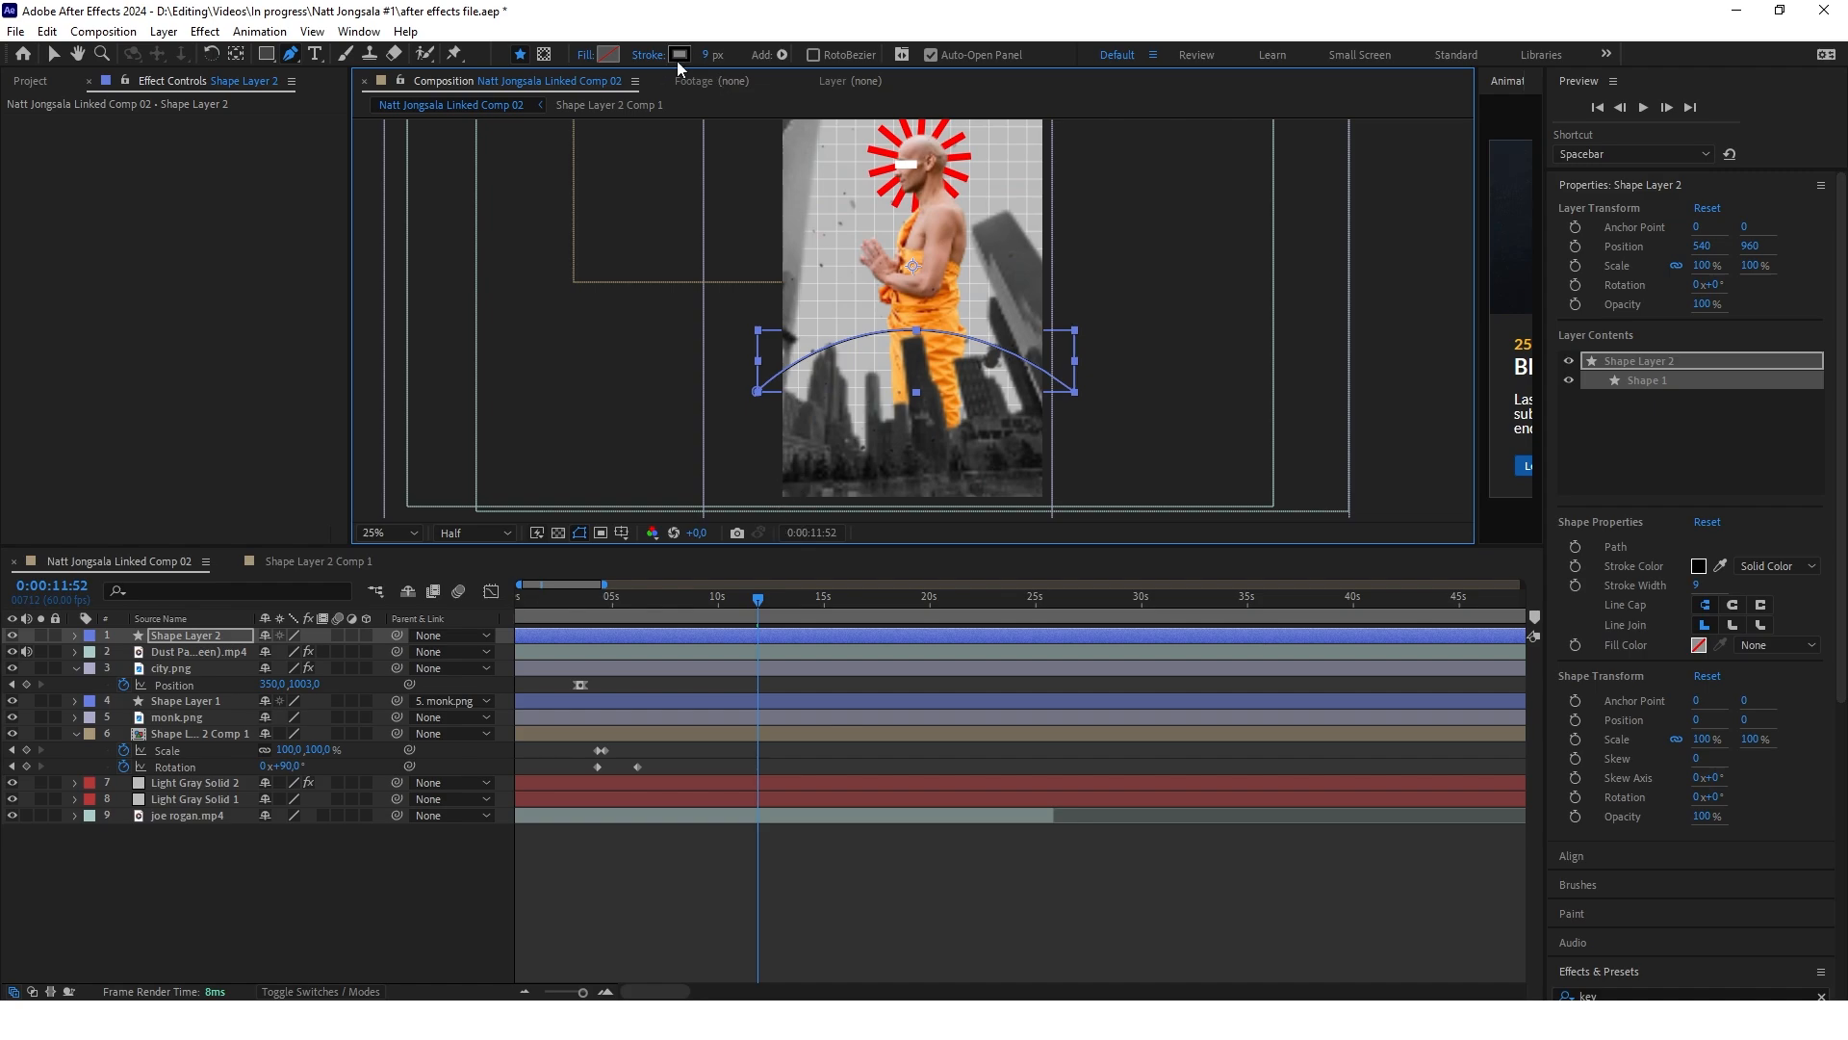
left_click_drag(707, 55, 731, 55)
left_click(337, 833)
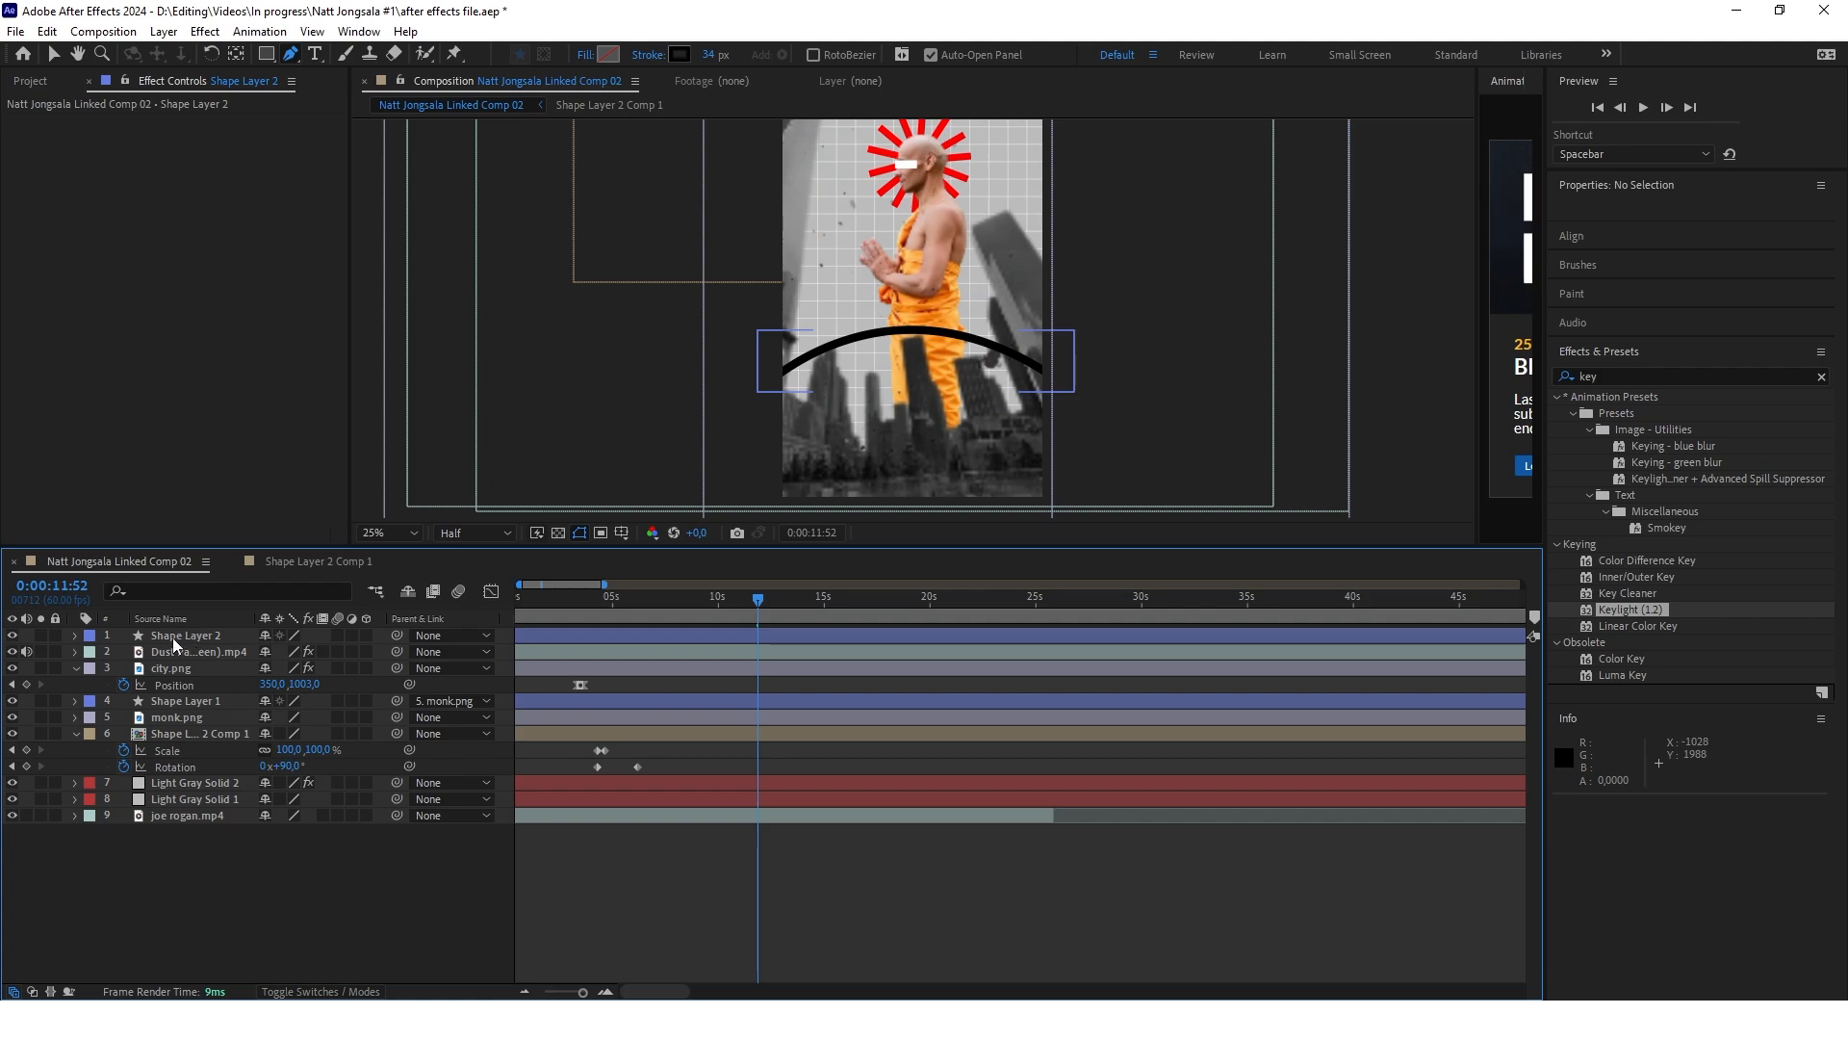
Place the arc's layer directly below Shape Layer 2 Comp 1 and set the opacity of Shape Layers 2 to 6 to 20%
left_click_drag(183, 639, 202, 770)
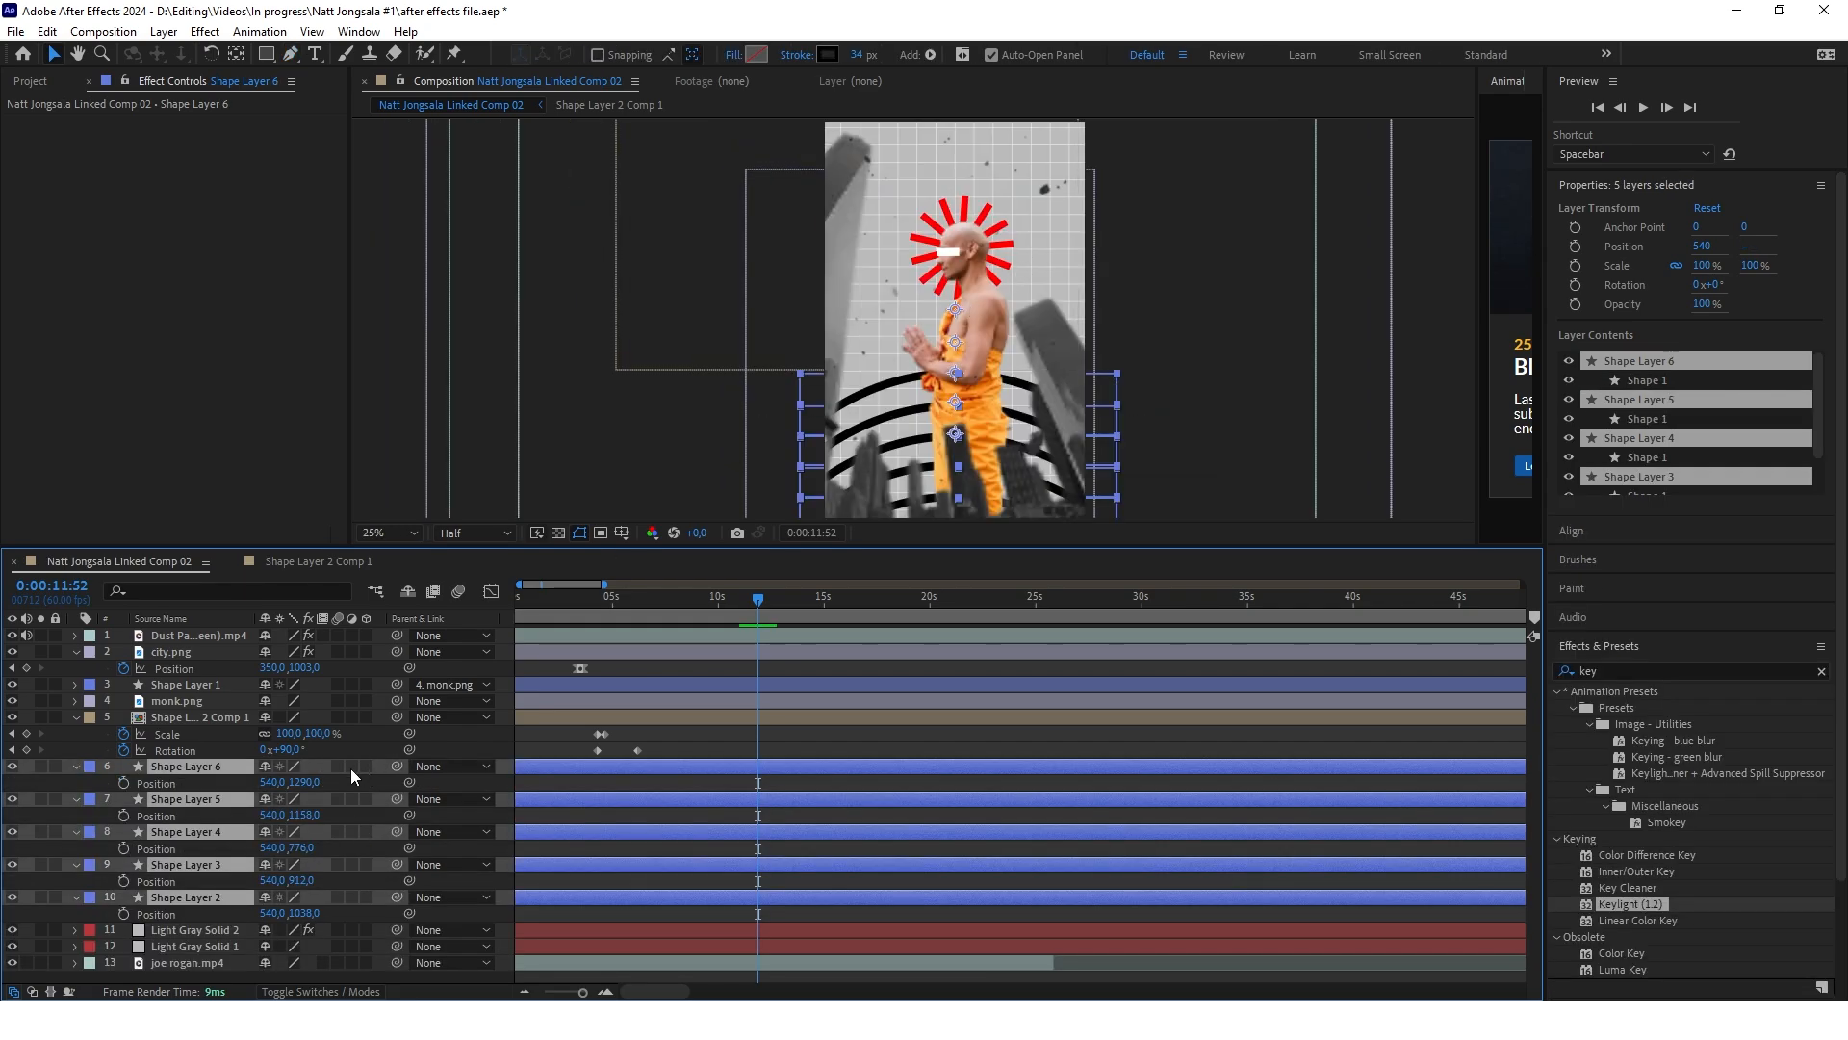
key("t")
left_click(273, 782)
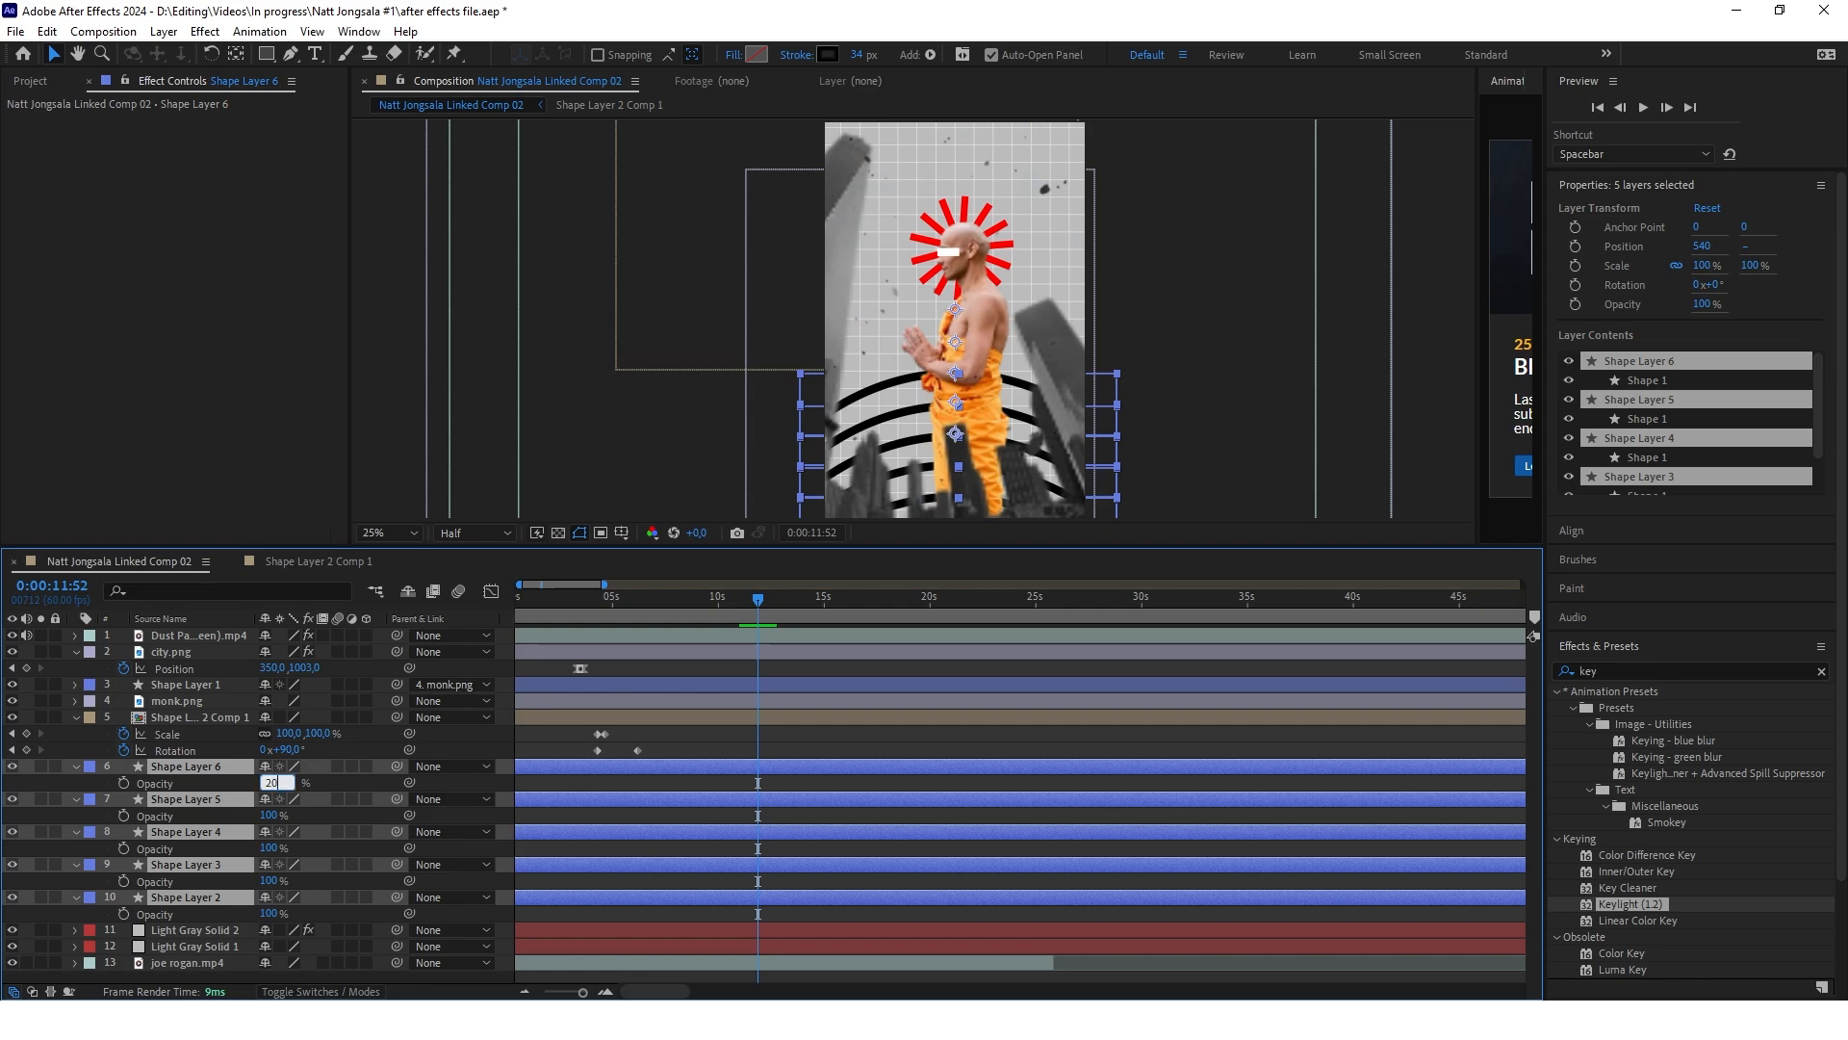
key("Return")
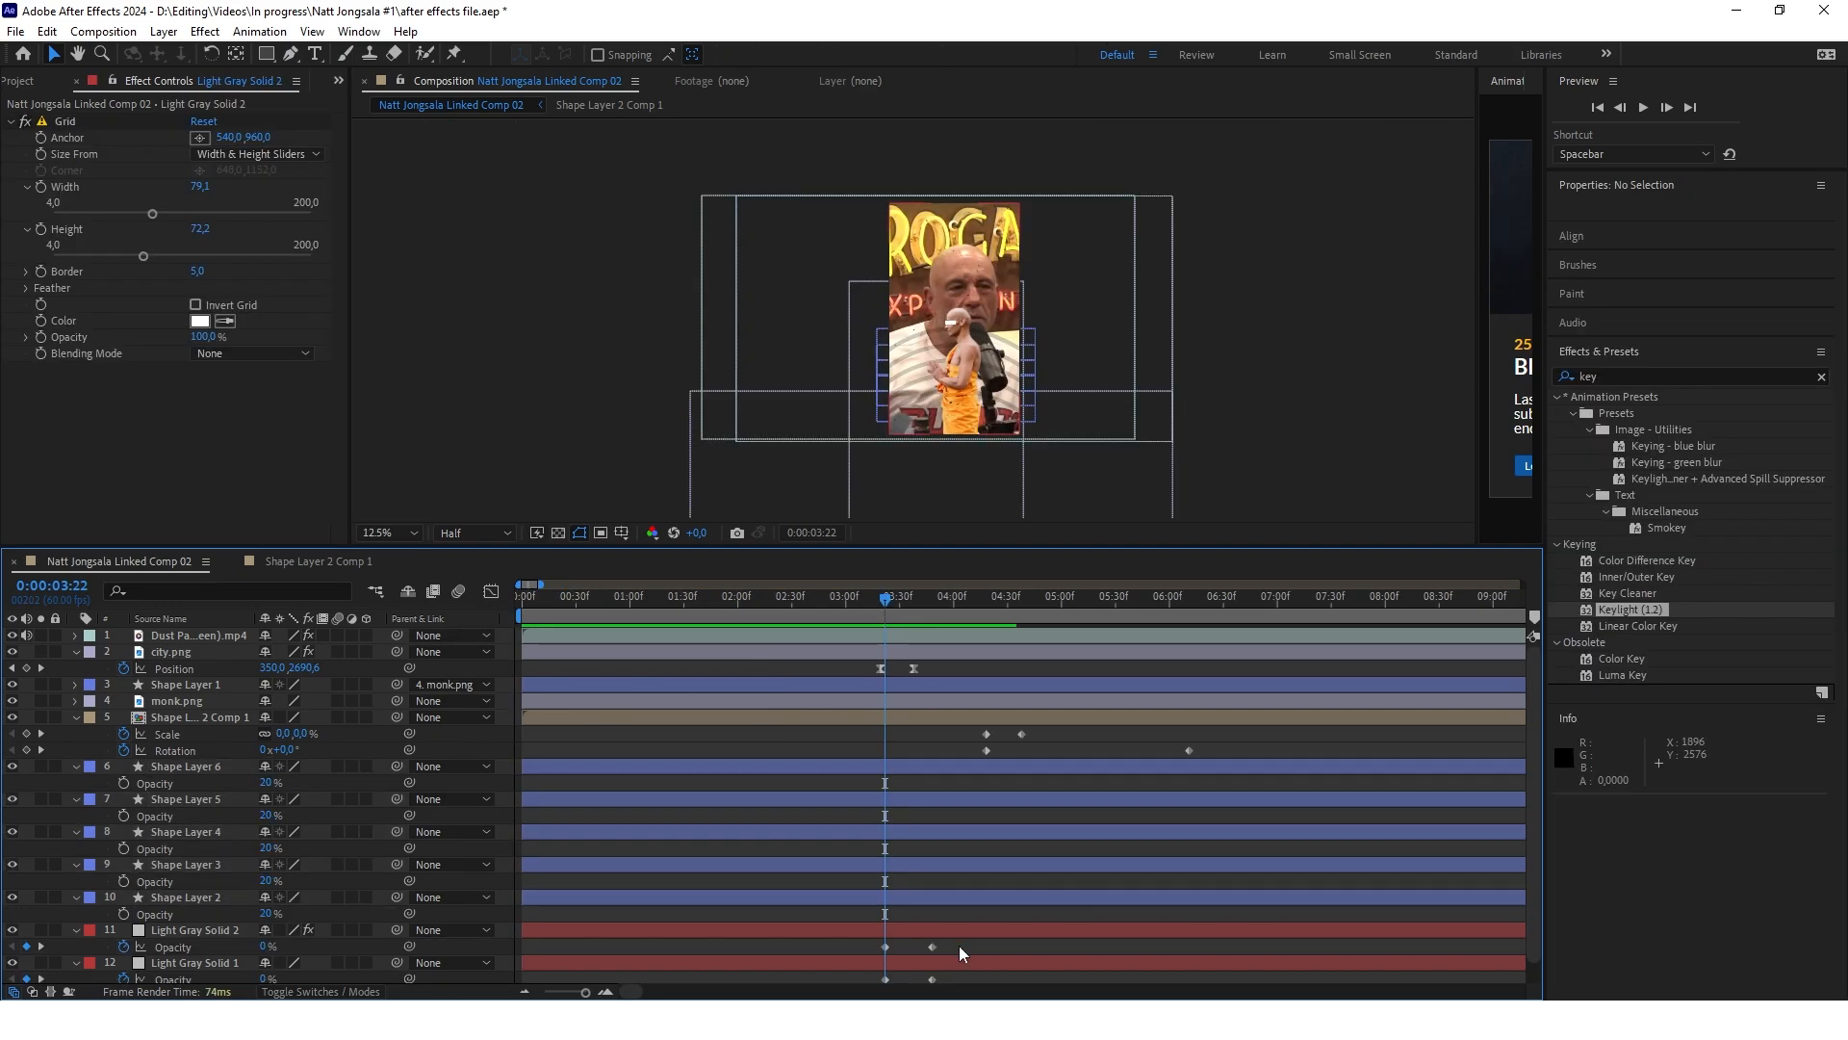
Copy Light Gray Solid 2's two opacity keyframes onto Shape Layers 2 to 6, starting at 0:00:03:22
left_click_drag(967, 949, 865, 944)
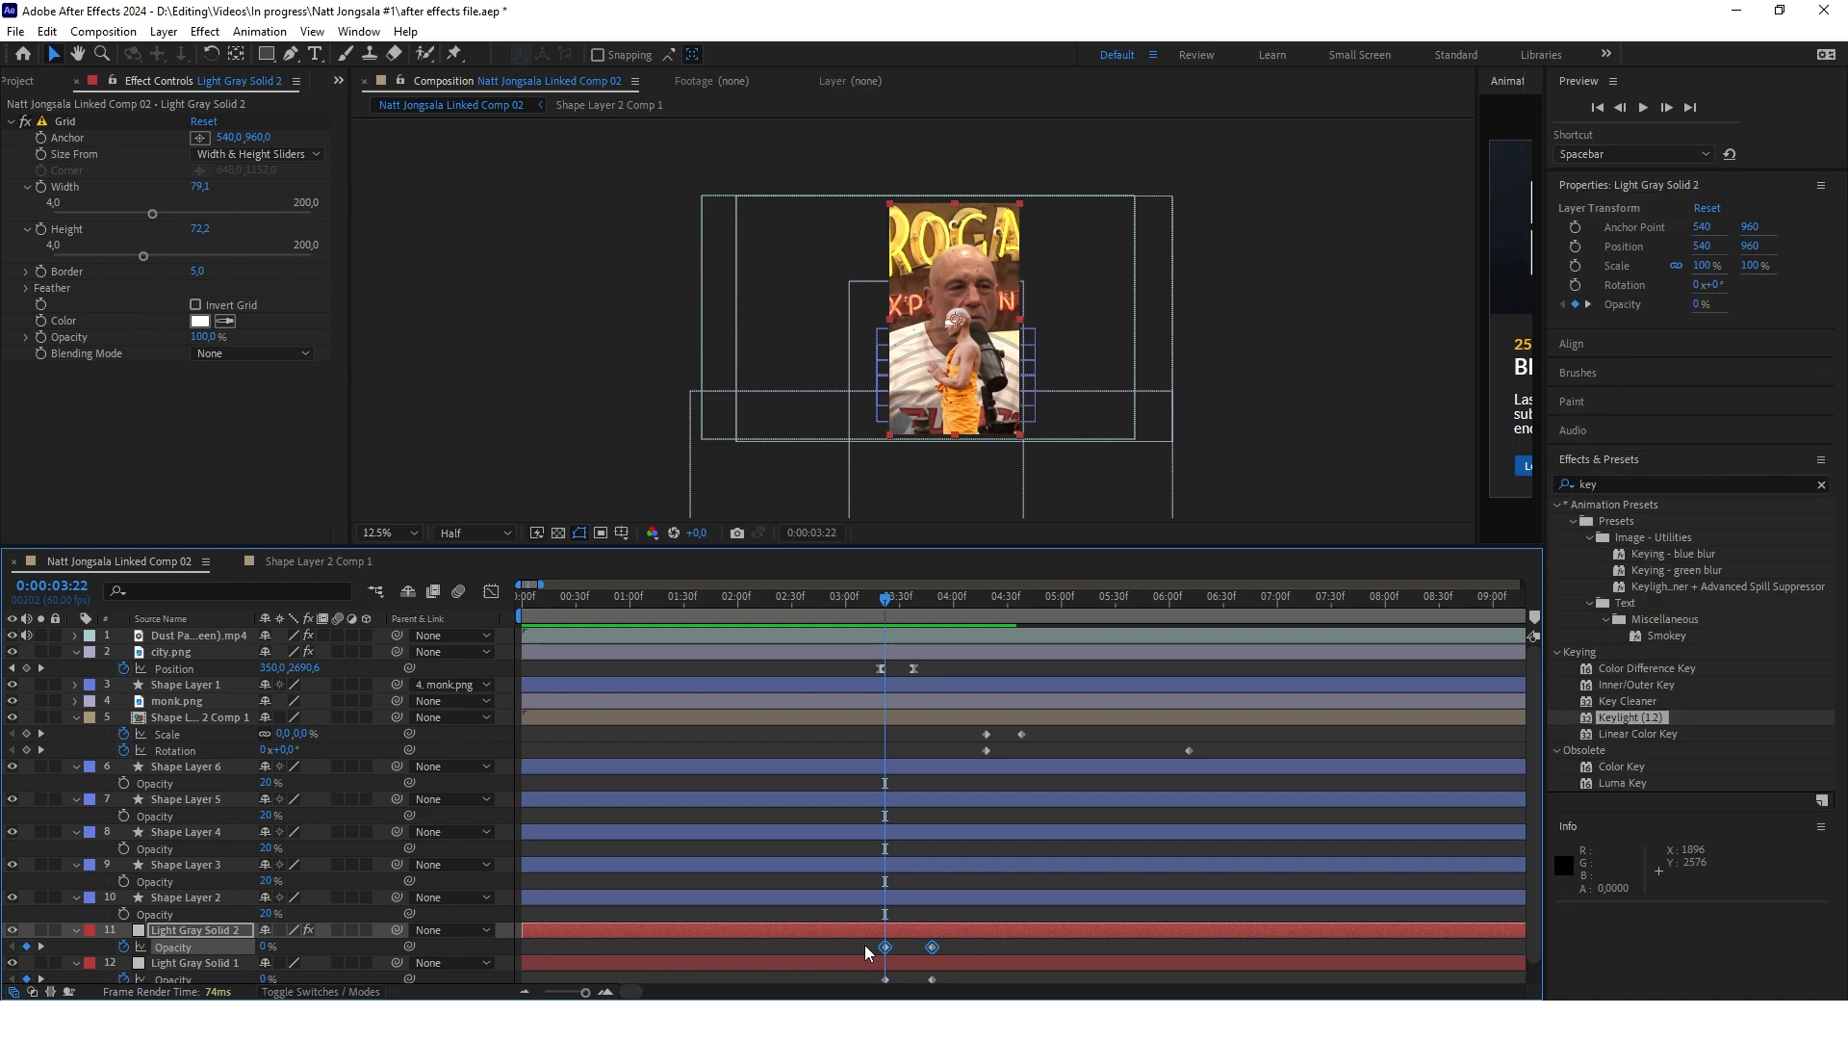
key("ctrl+c")
left_click(212, 897)
left_click(221, 767, "shift")
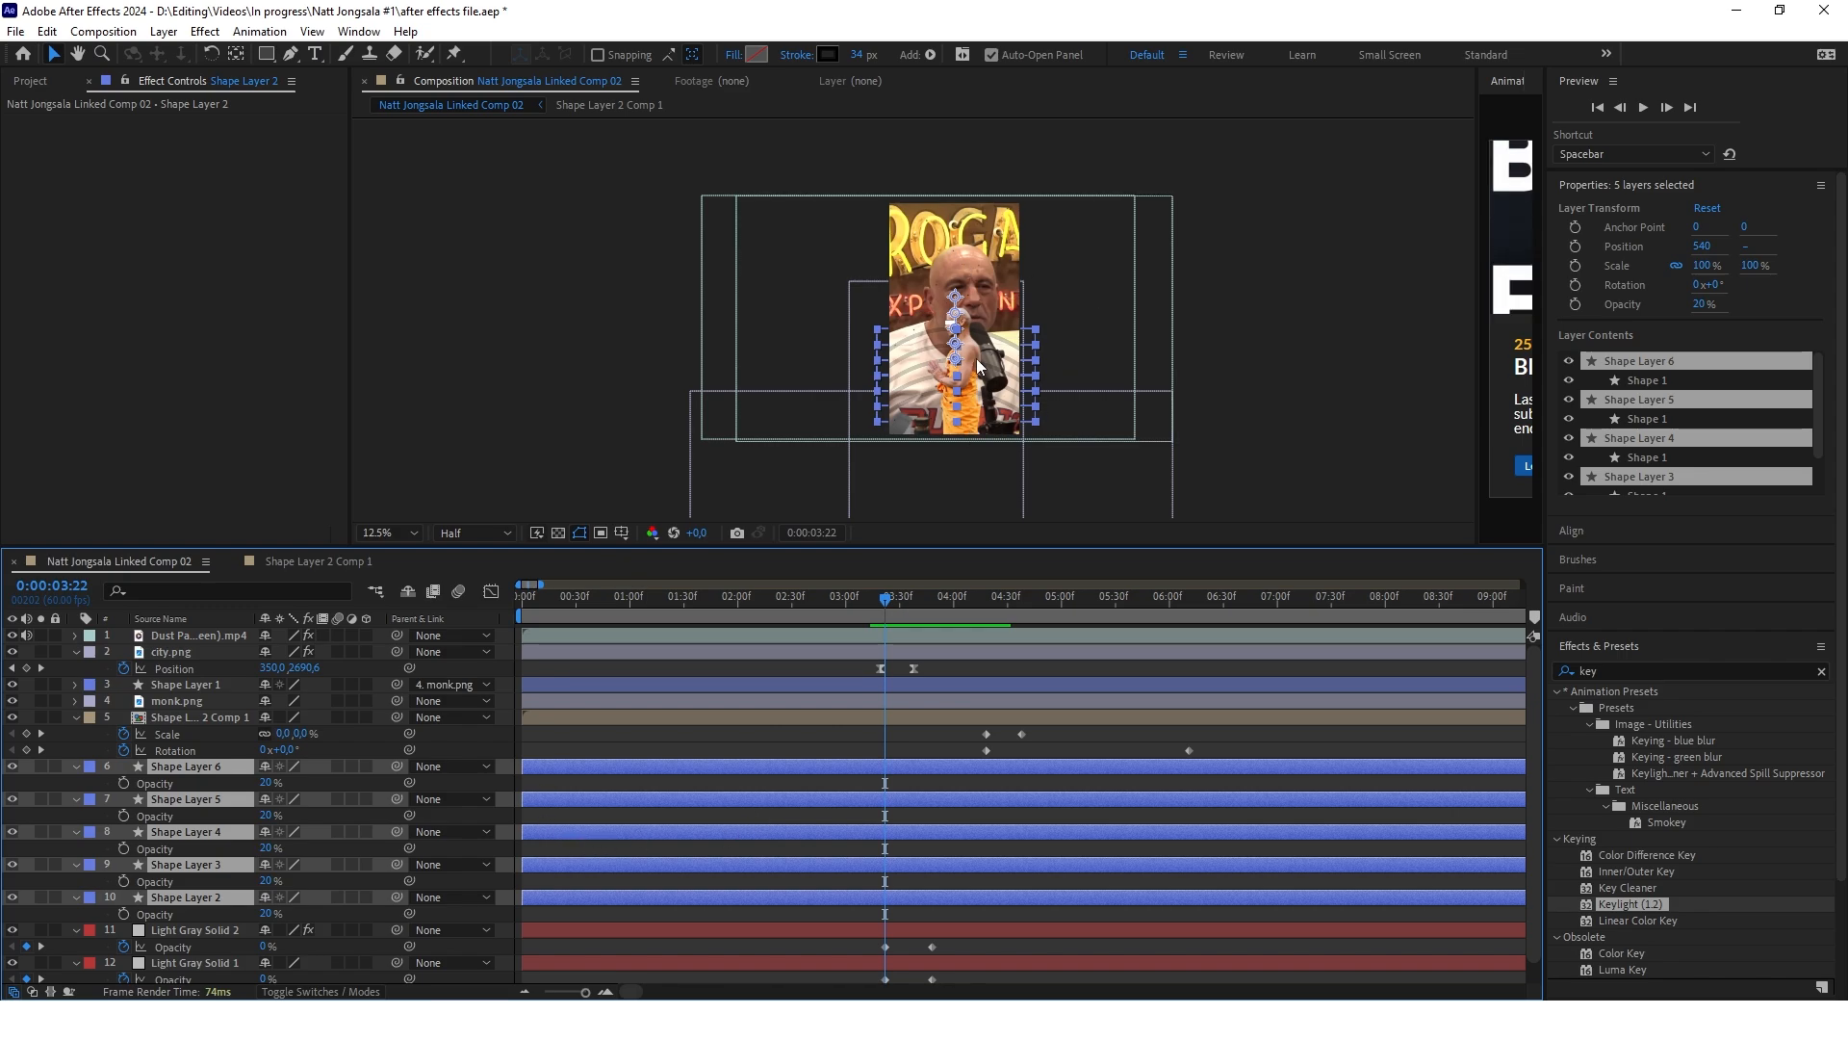
key("ctrl+v")
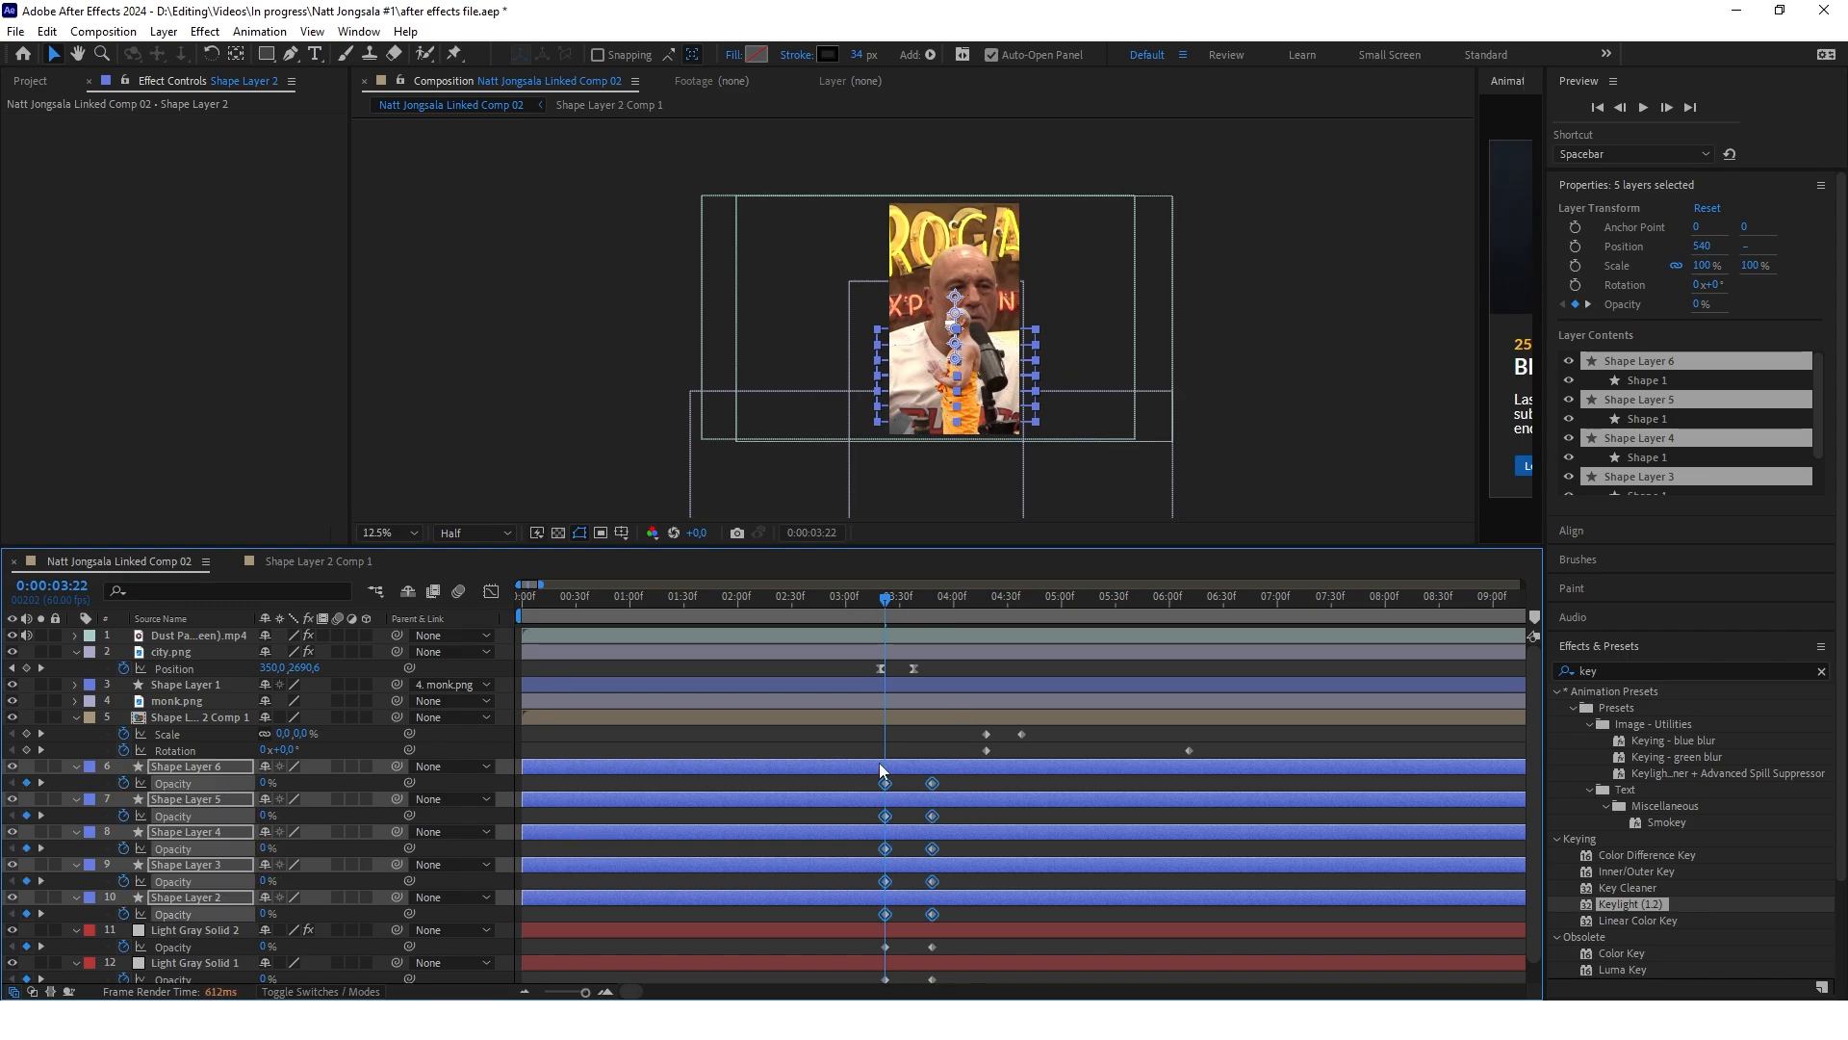
left_click(738, 818)
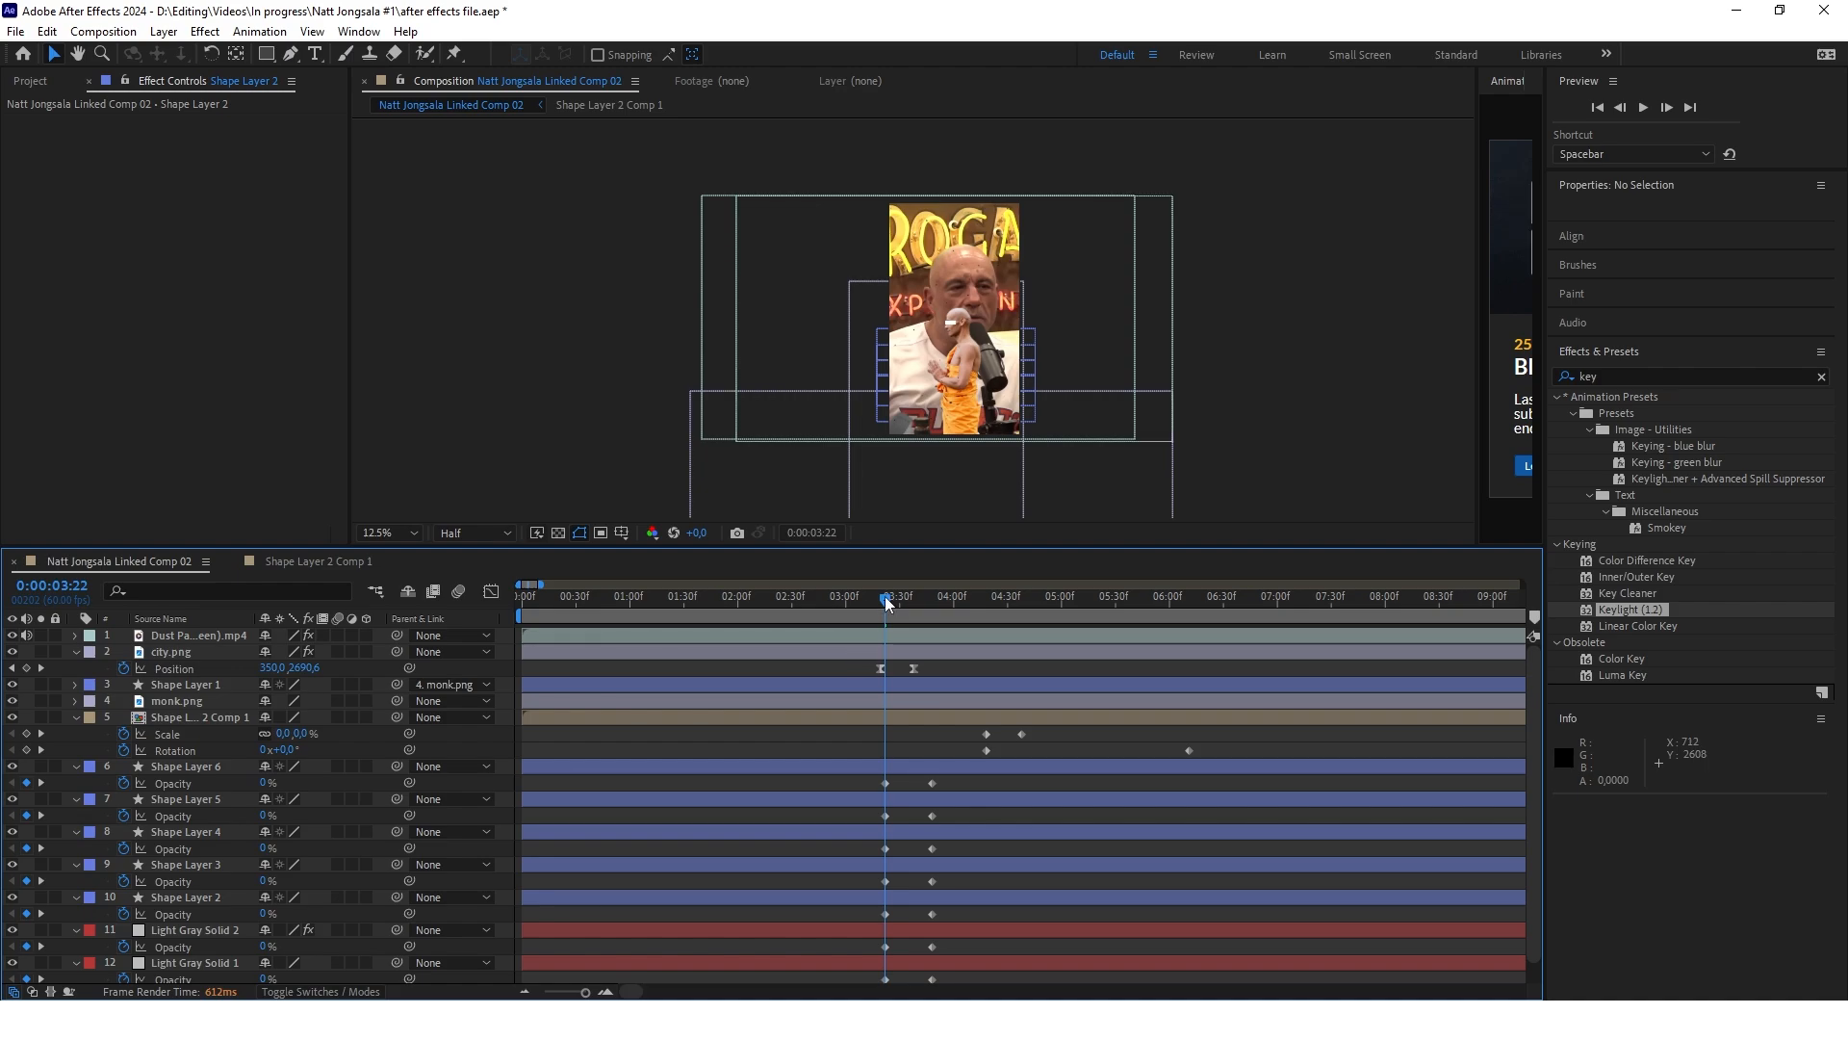
Set the opacity of Shape Layers 2 to 6 to 20% at 0:00:03:48 and pre-compose them as "lines"
left_click_drag(885, 596, 801, 604)
key("space")
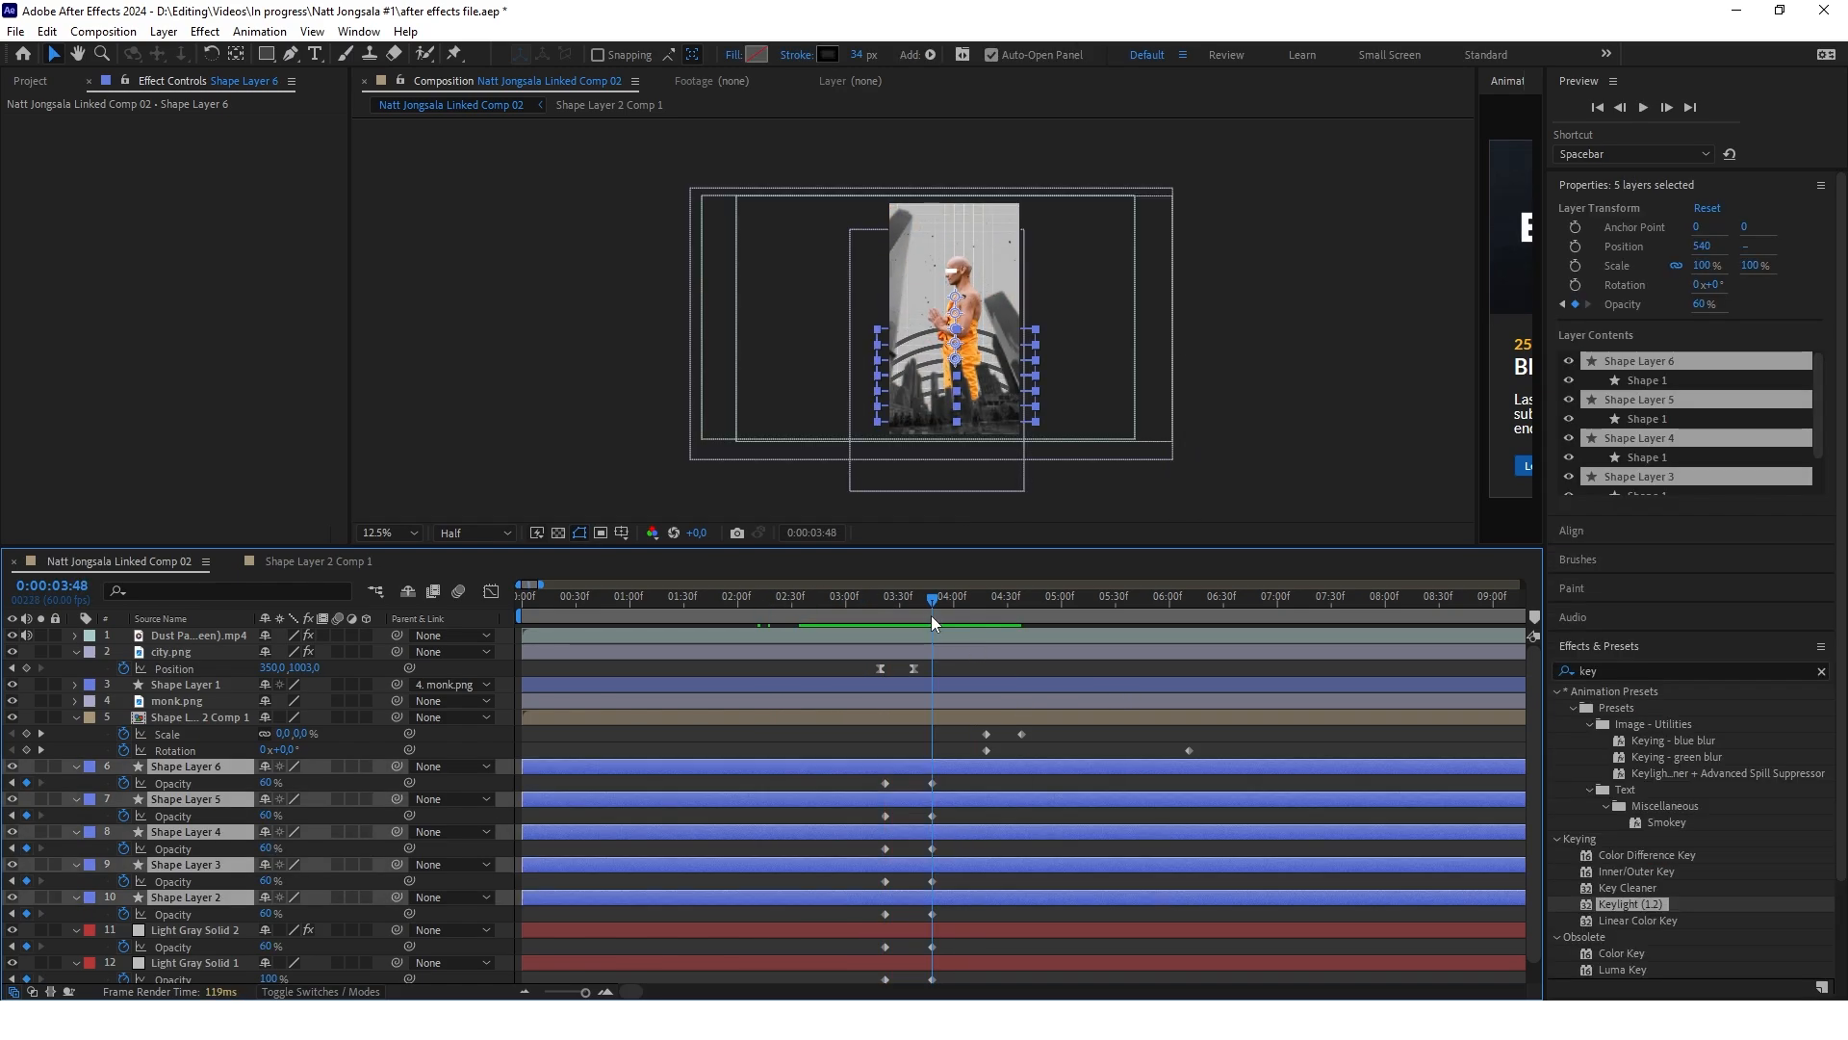
mouse_move(932, 609)
left_mouse_down()
mouse_move(998, 604)
mouse_move(933, 597)
left_mouse_up()
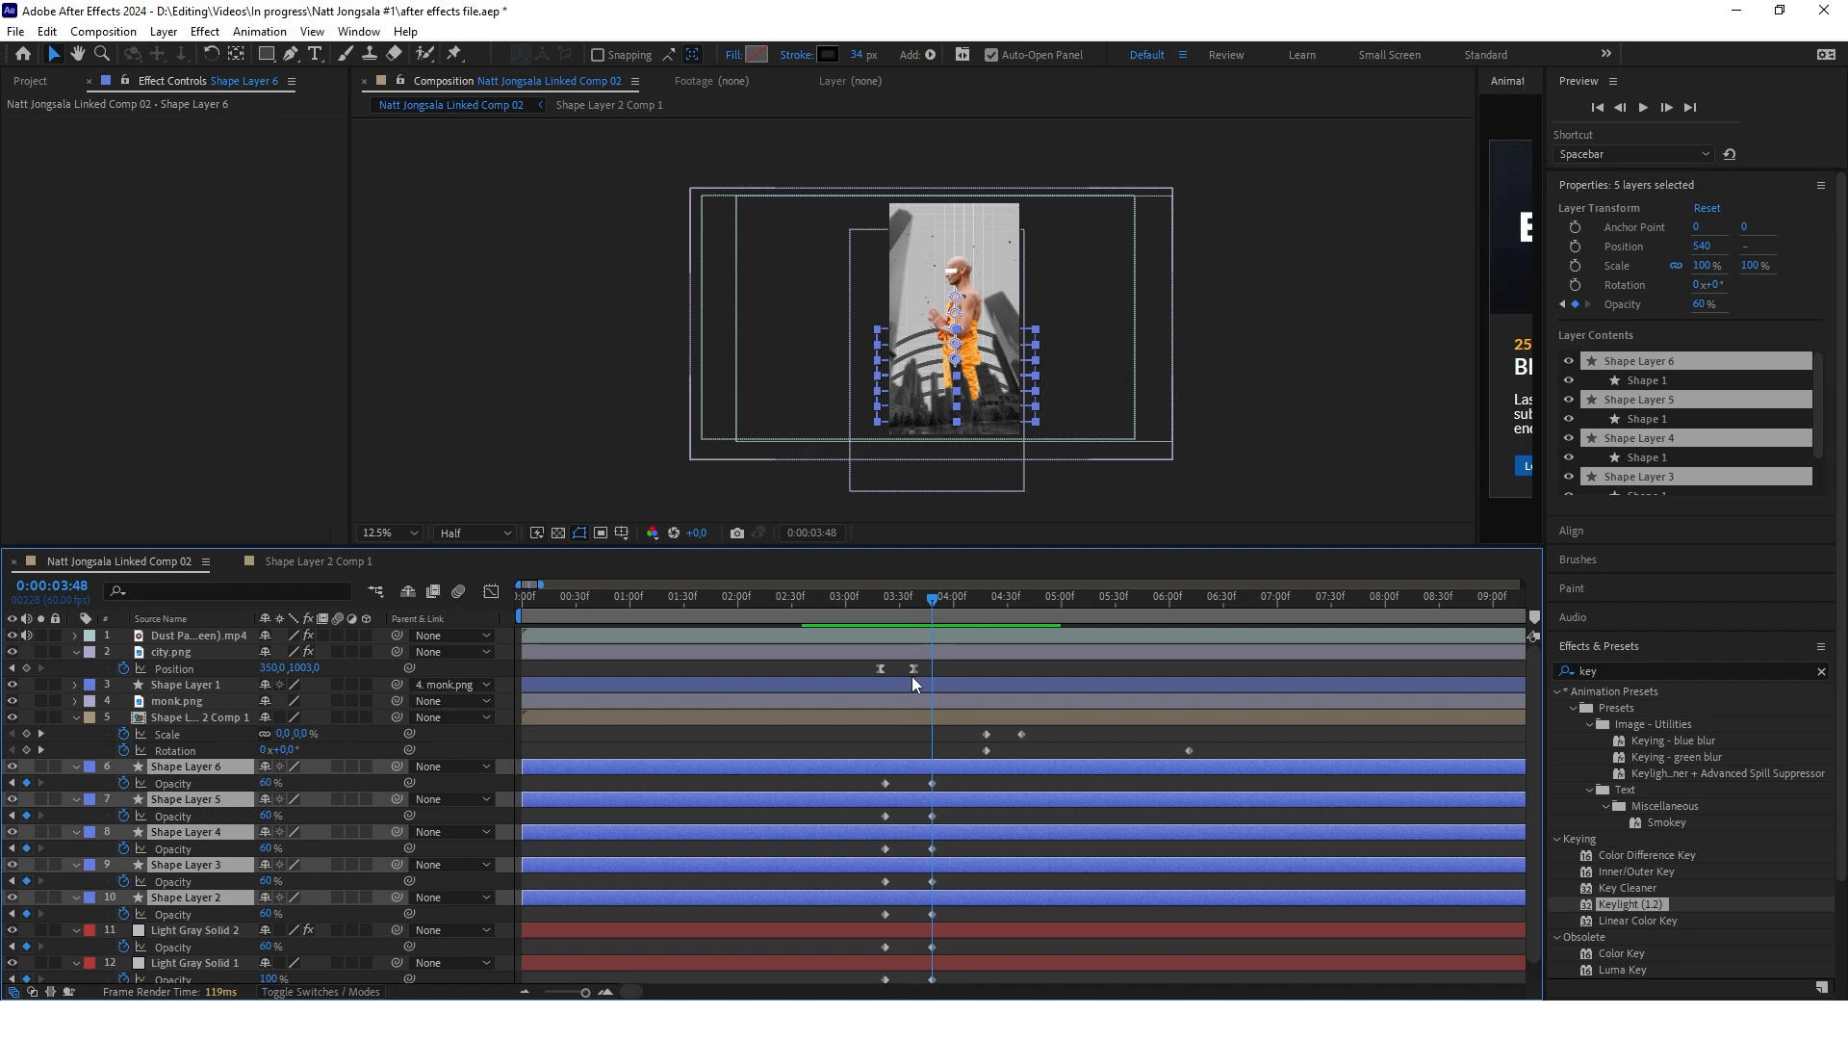
left_click(271, 783)
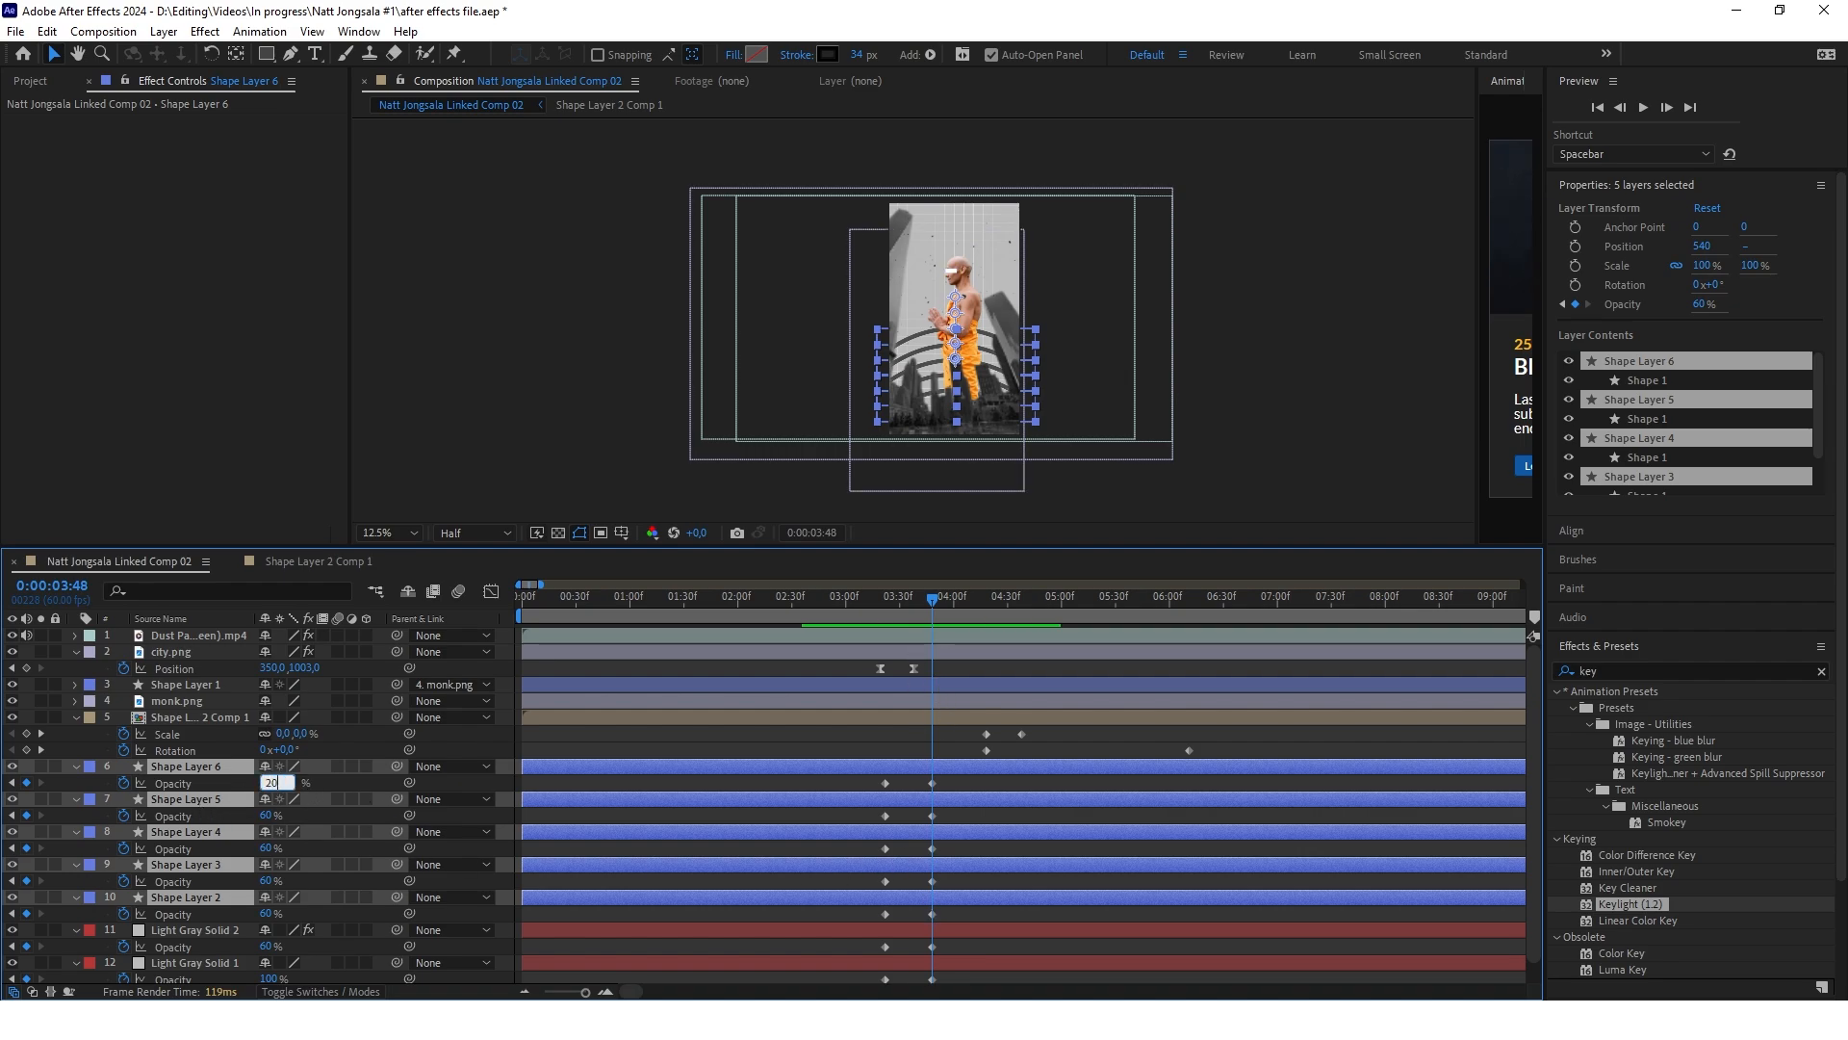
key("Return")
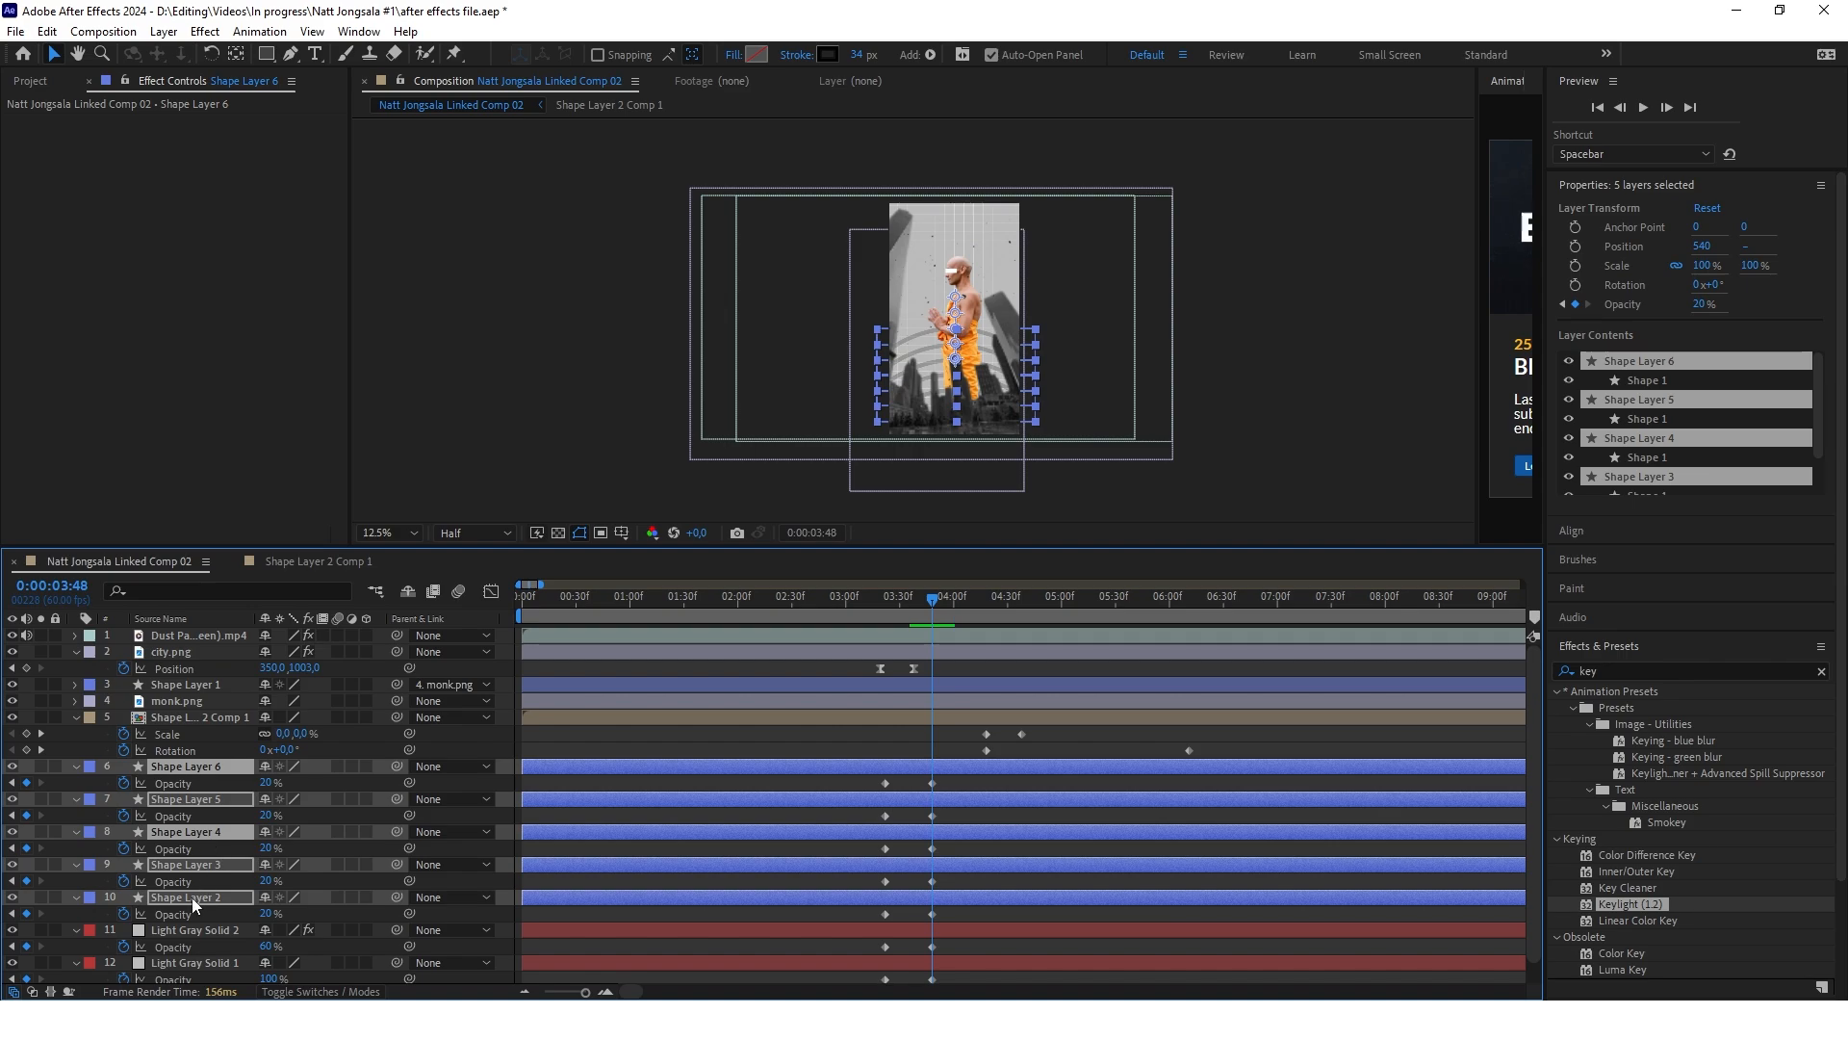
right_click(206, 834)
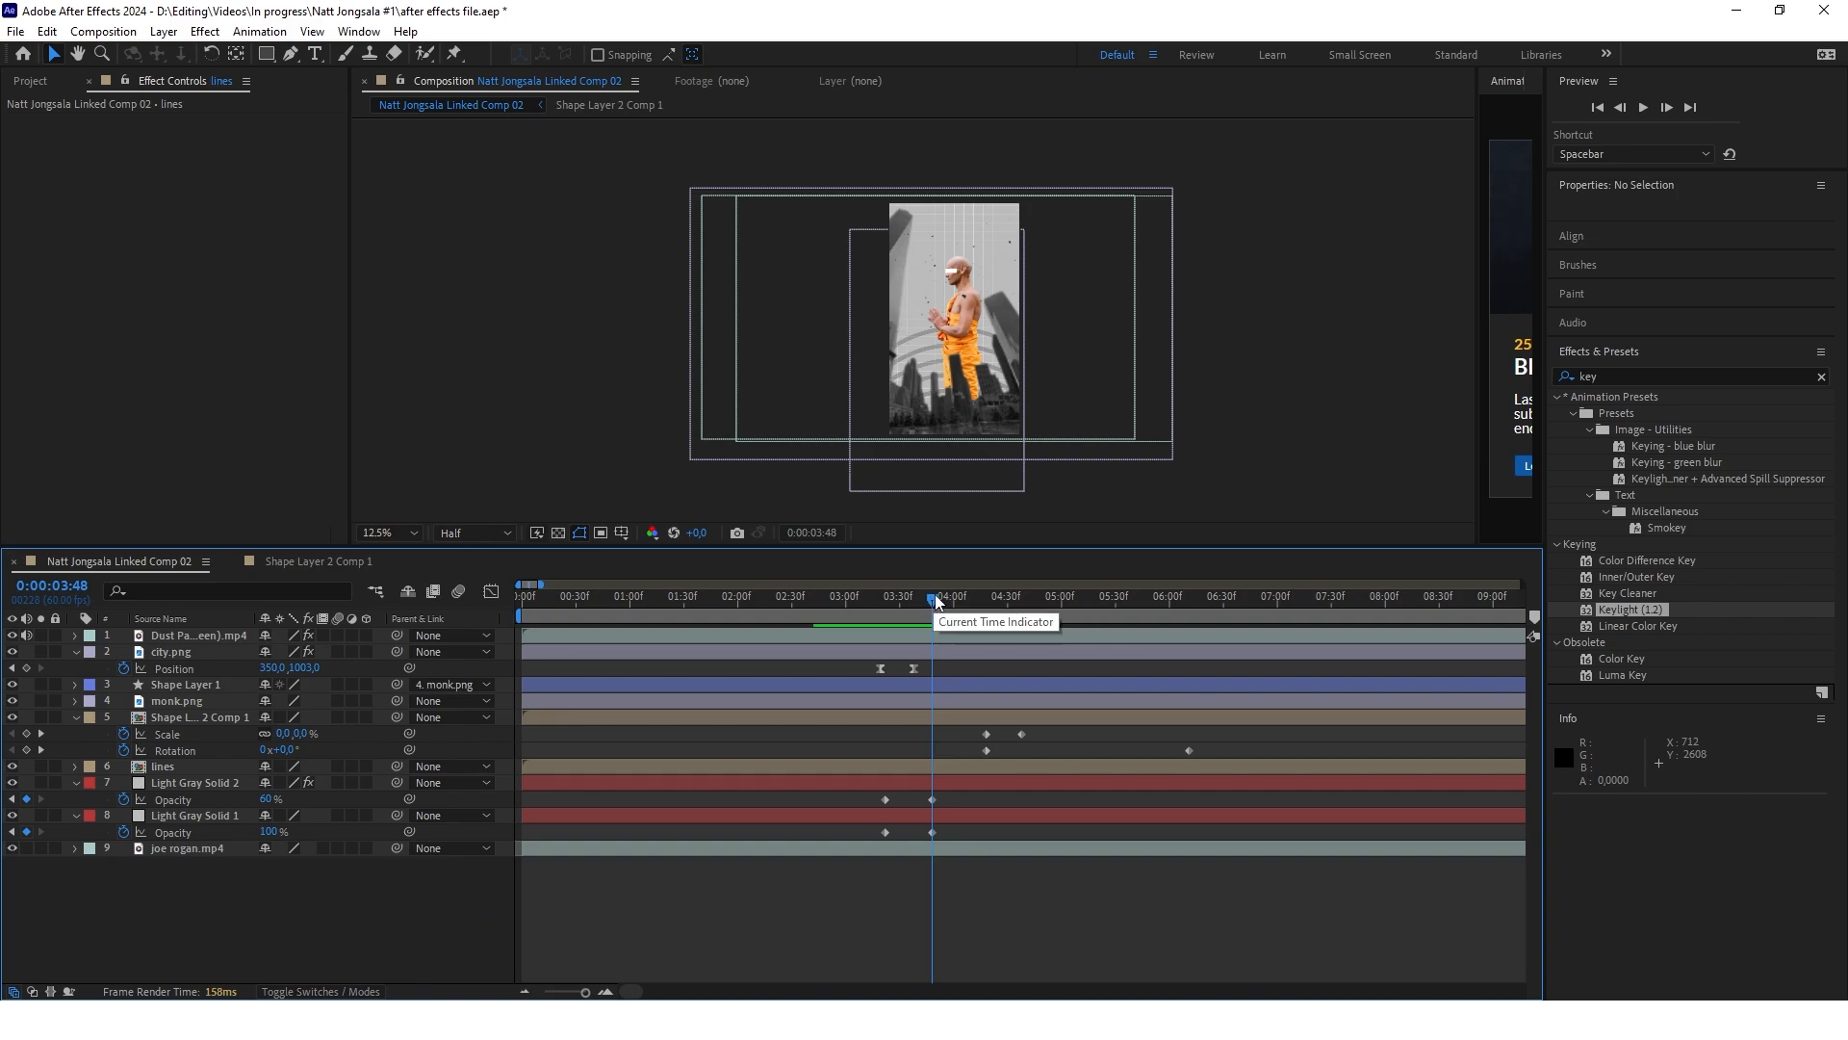
Trim the start of the dust particles layer to 0:00:03:48
left_click(580, 638)
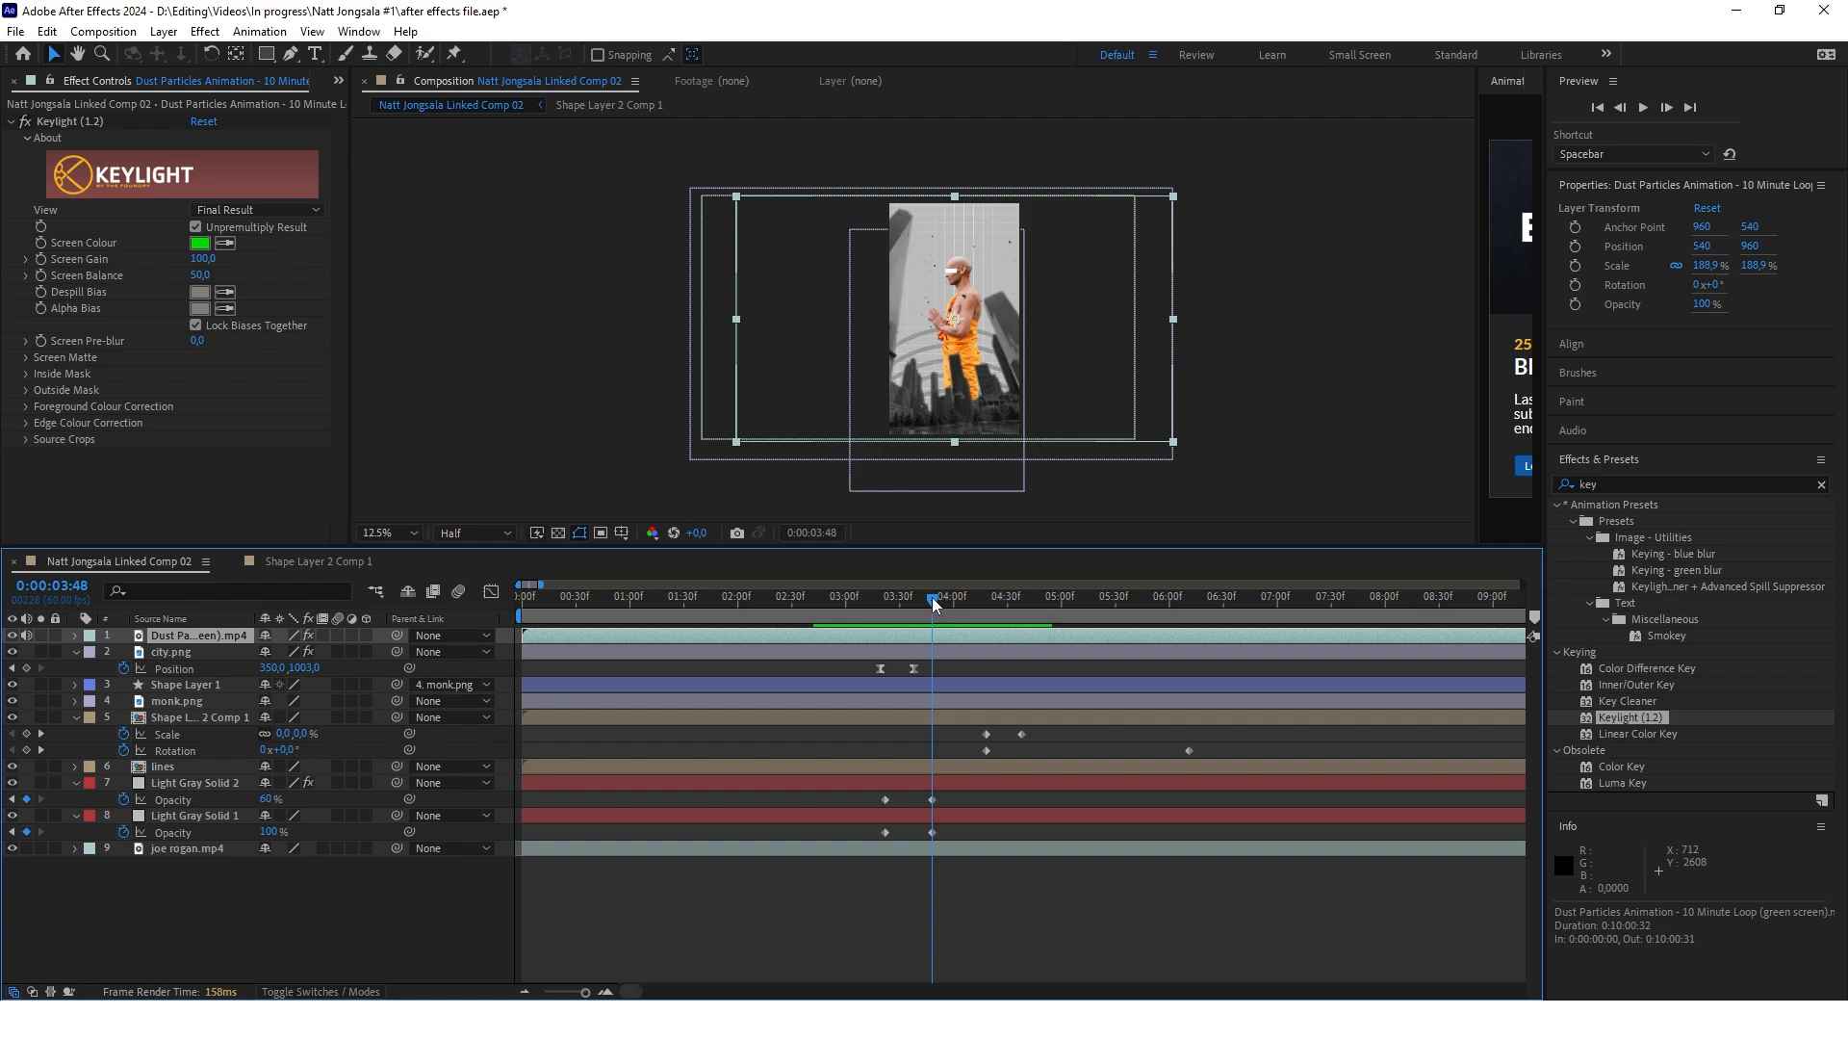
left_click_drag(933, 599, 887, 602)
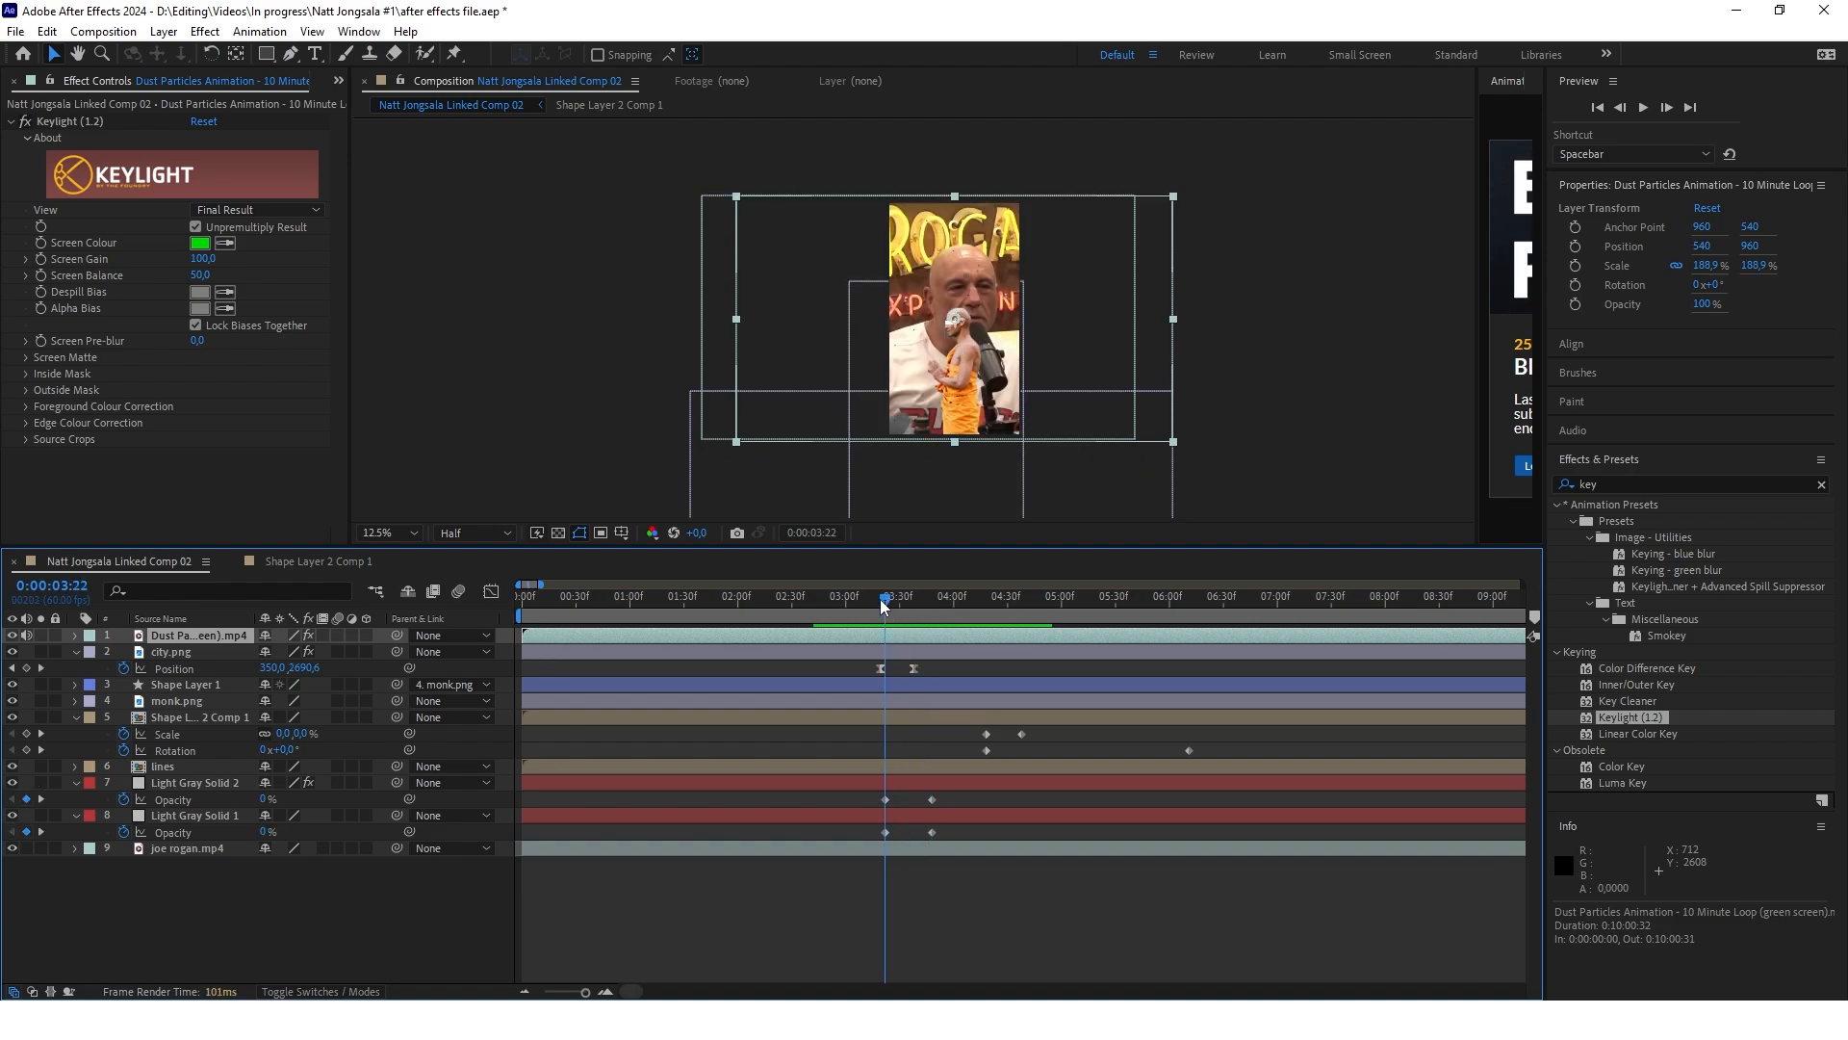
left_click_drag(885, 602, 932, 600)
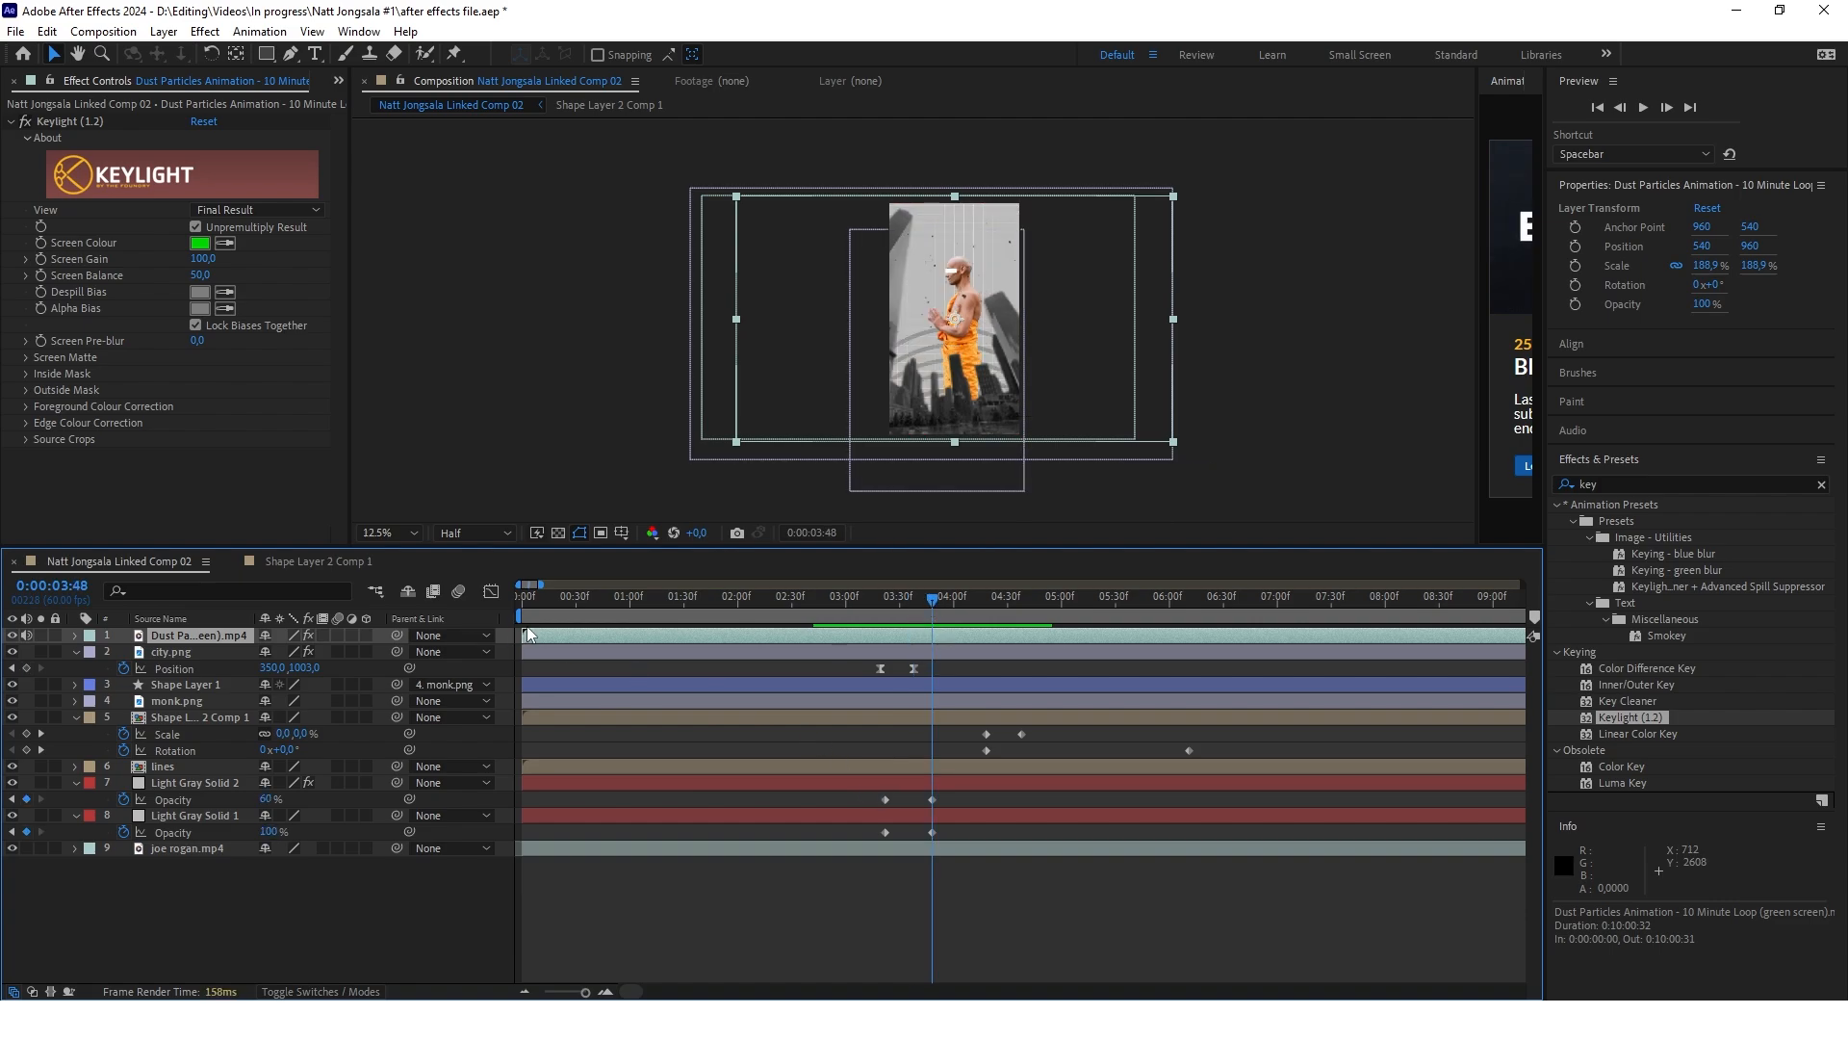
left_click_drag(528, 634, 769, 639)
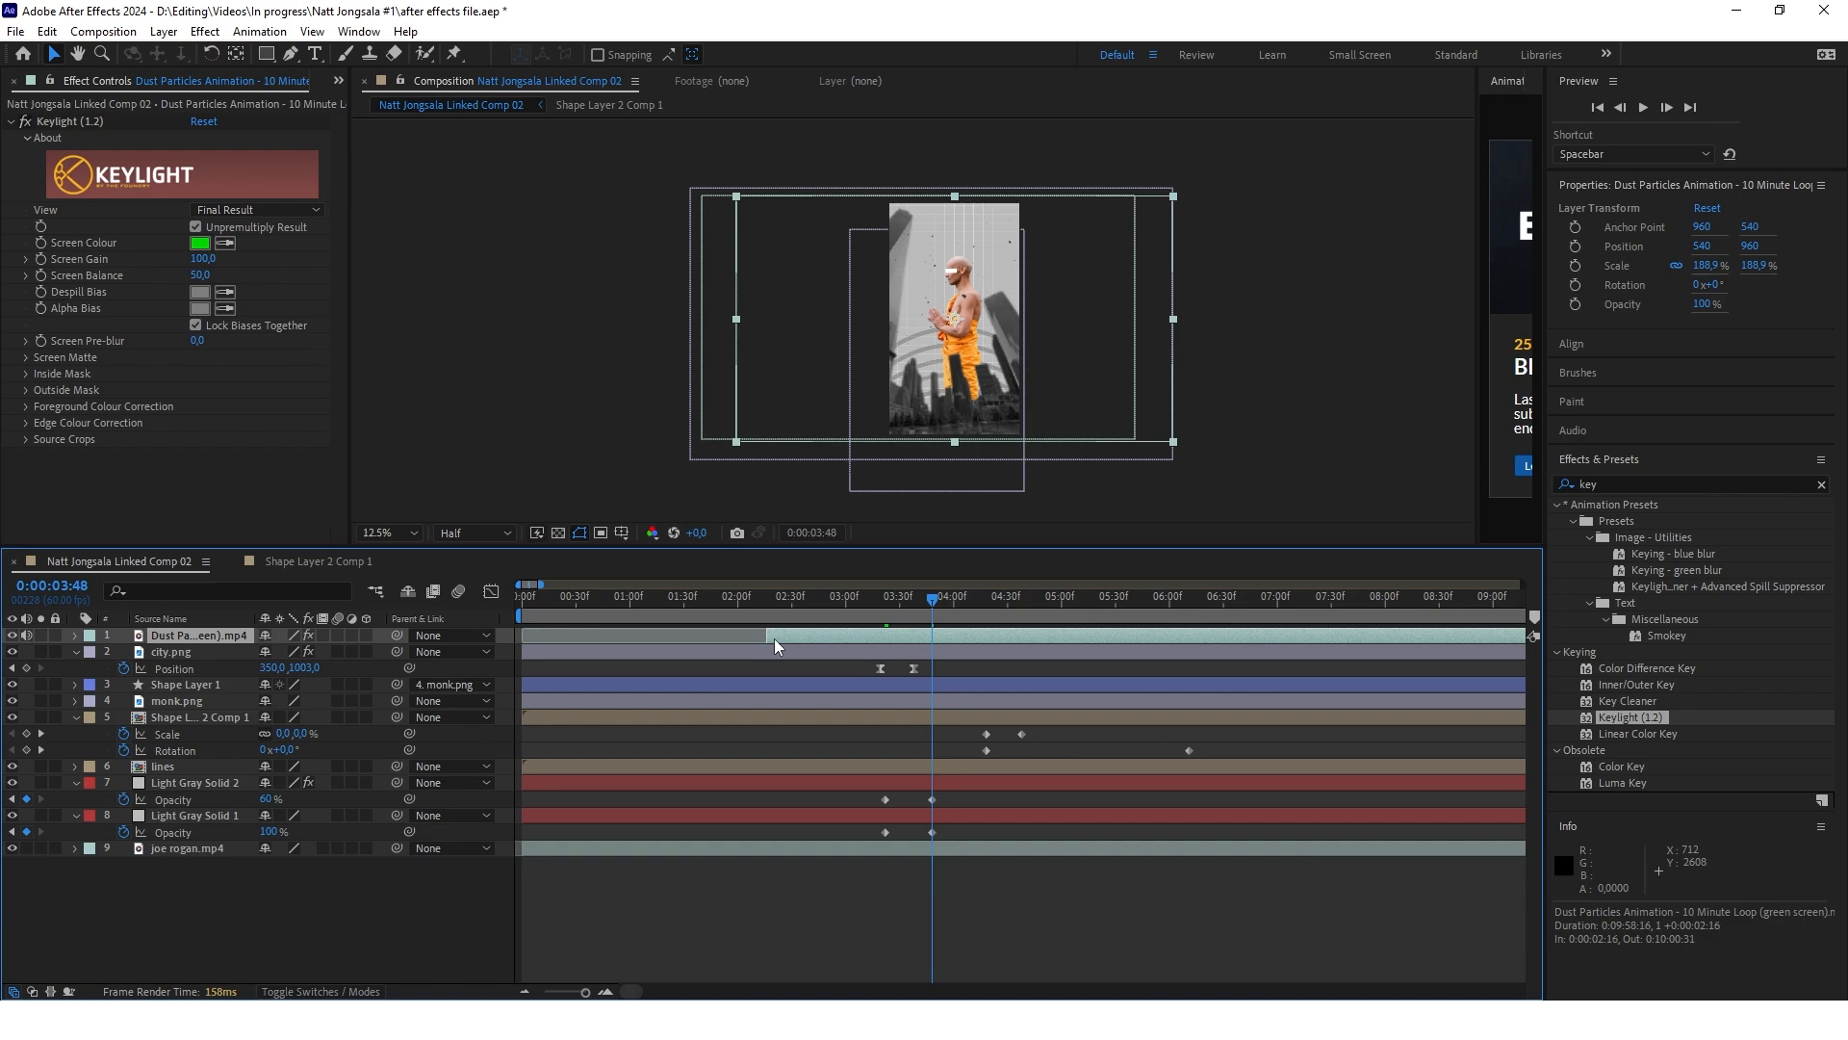
mouse_move(911, 635)
left_mouse_down()
mouse_move(921, 609)
mouse_move(950, 609)
mouse_move(916, 609)
mouse_move(932, 610)
left_mouse_up()
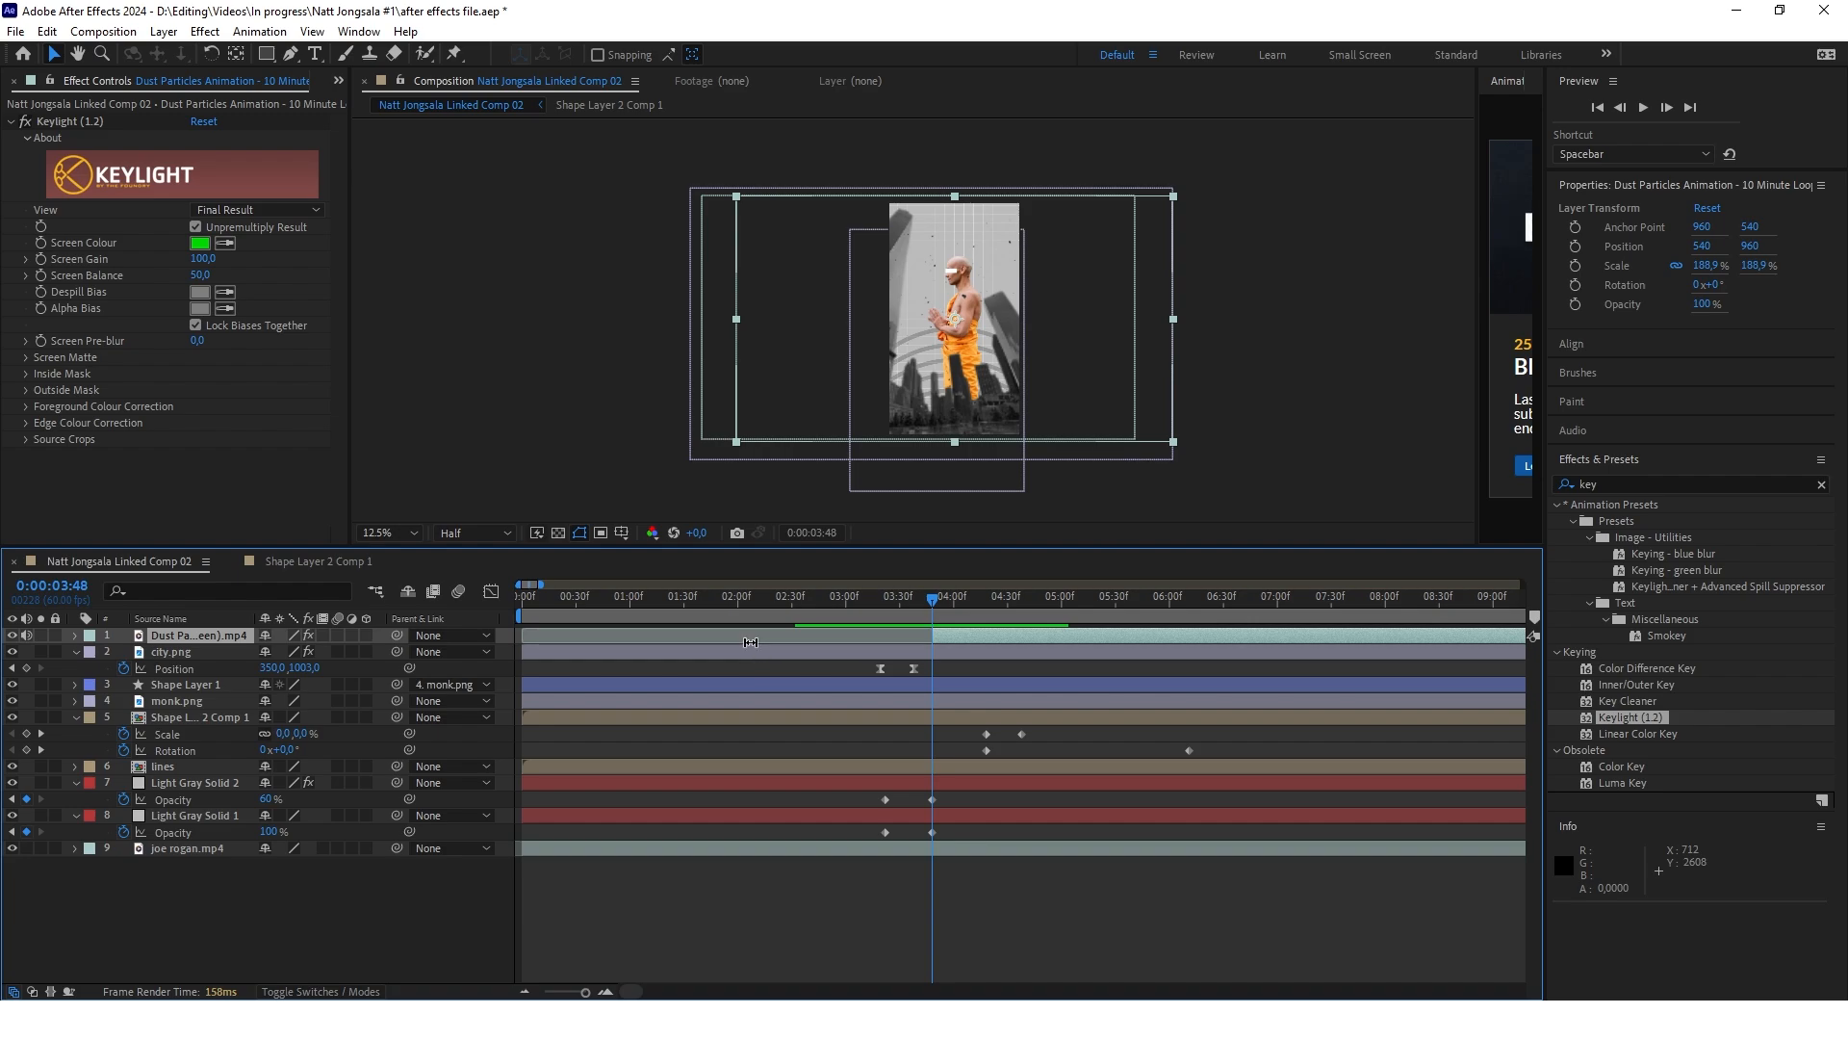
Add position keyframes to the dust particles layer at 0:00:03:48 and 0:00:04:05
key("p")
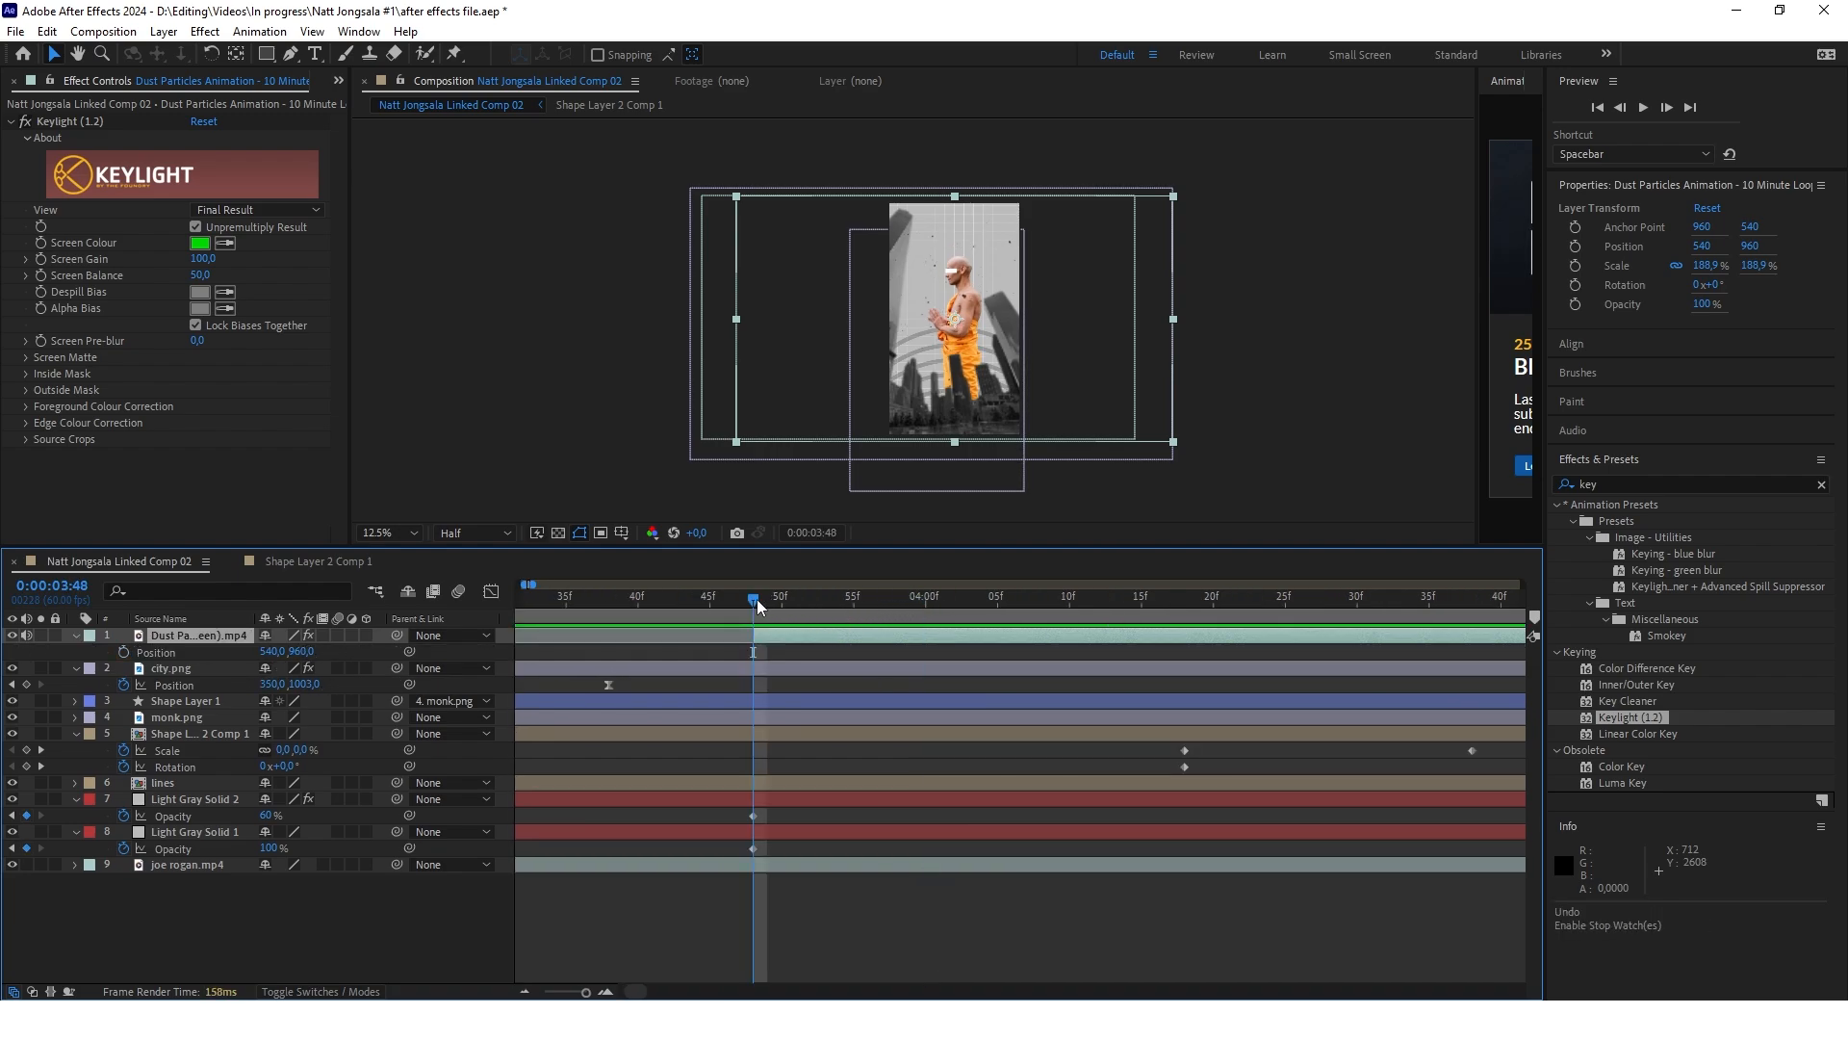
key("alt+shift+p")
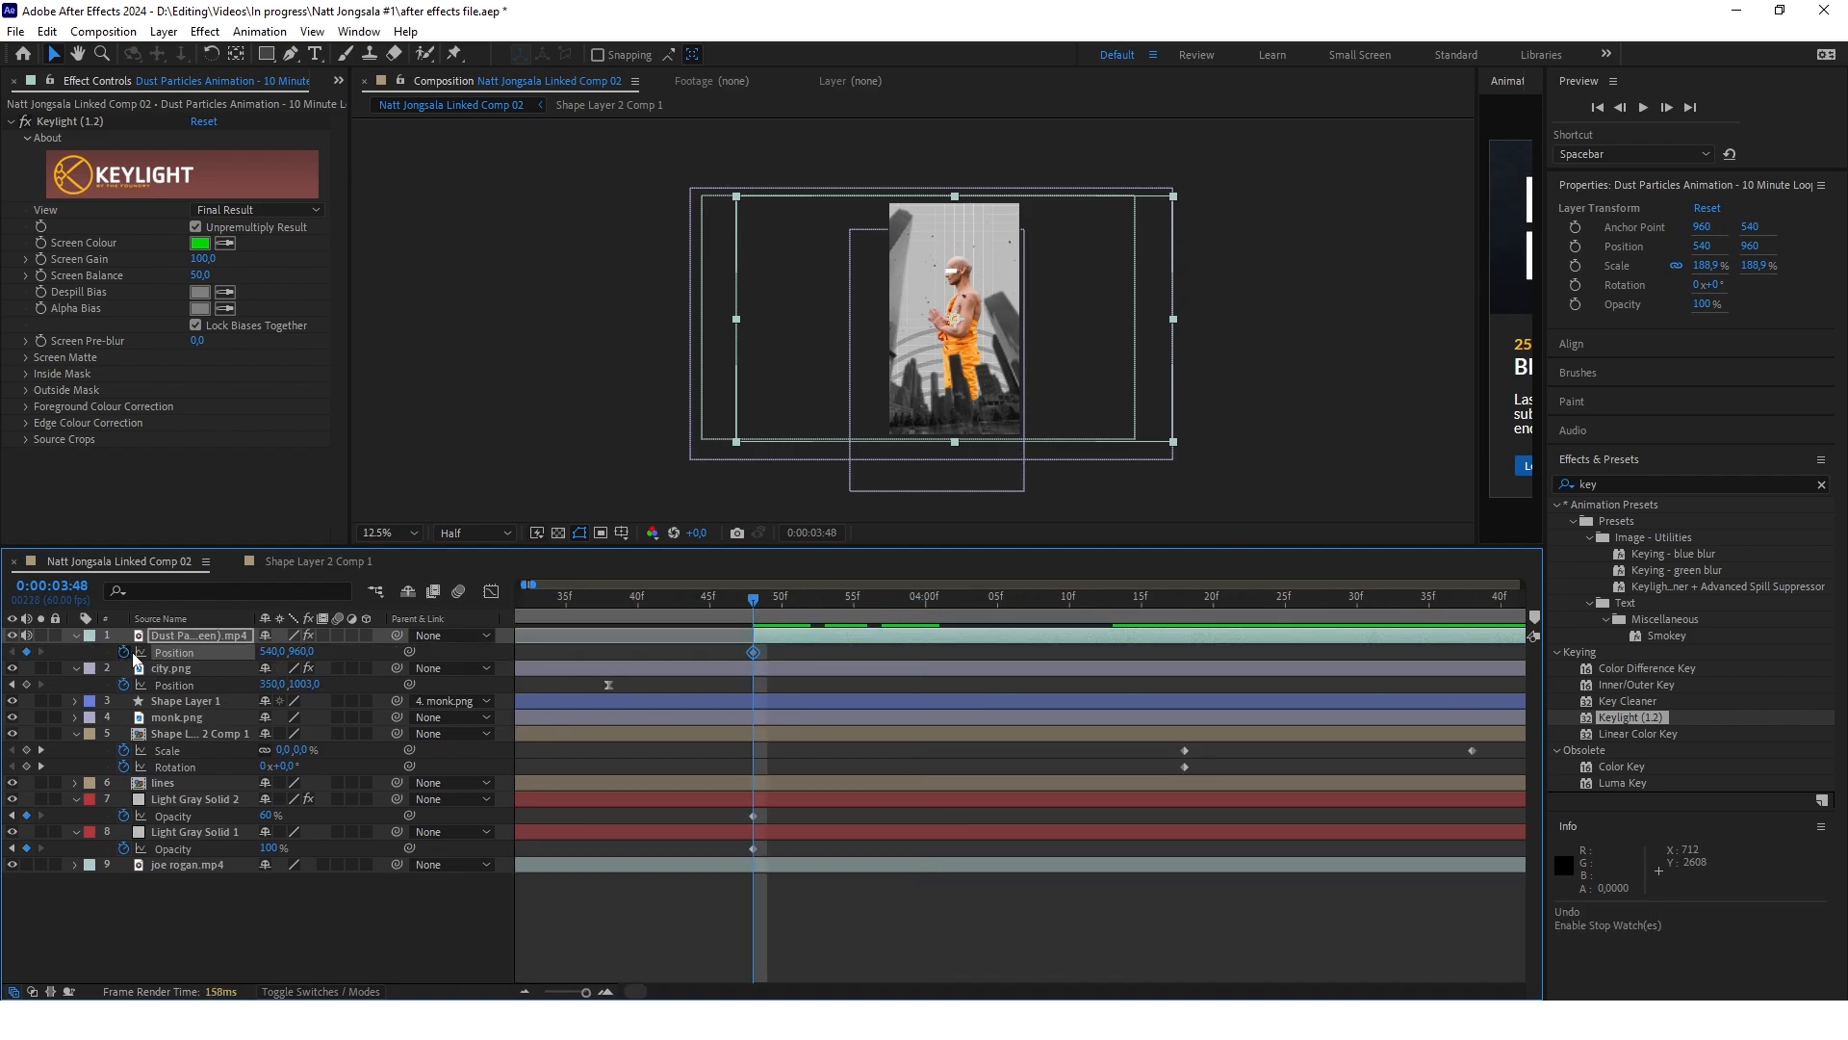
mouse_move(754, 604)
left_mouse_down()
mouse_move(997, 599)
mouse_move(734, 602)
mouse_move(754, 601)
left_mouse_up()
key("alt+shift+p")
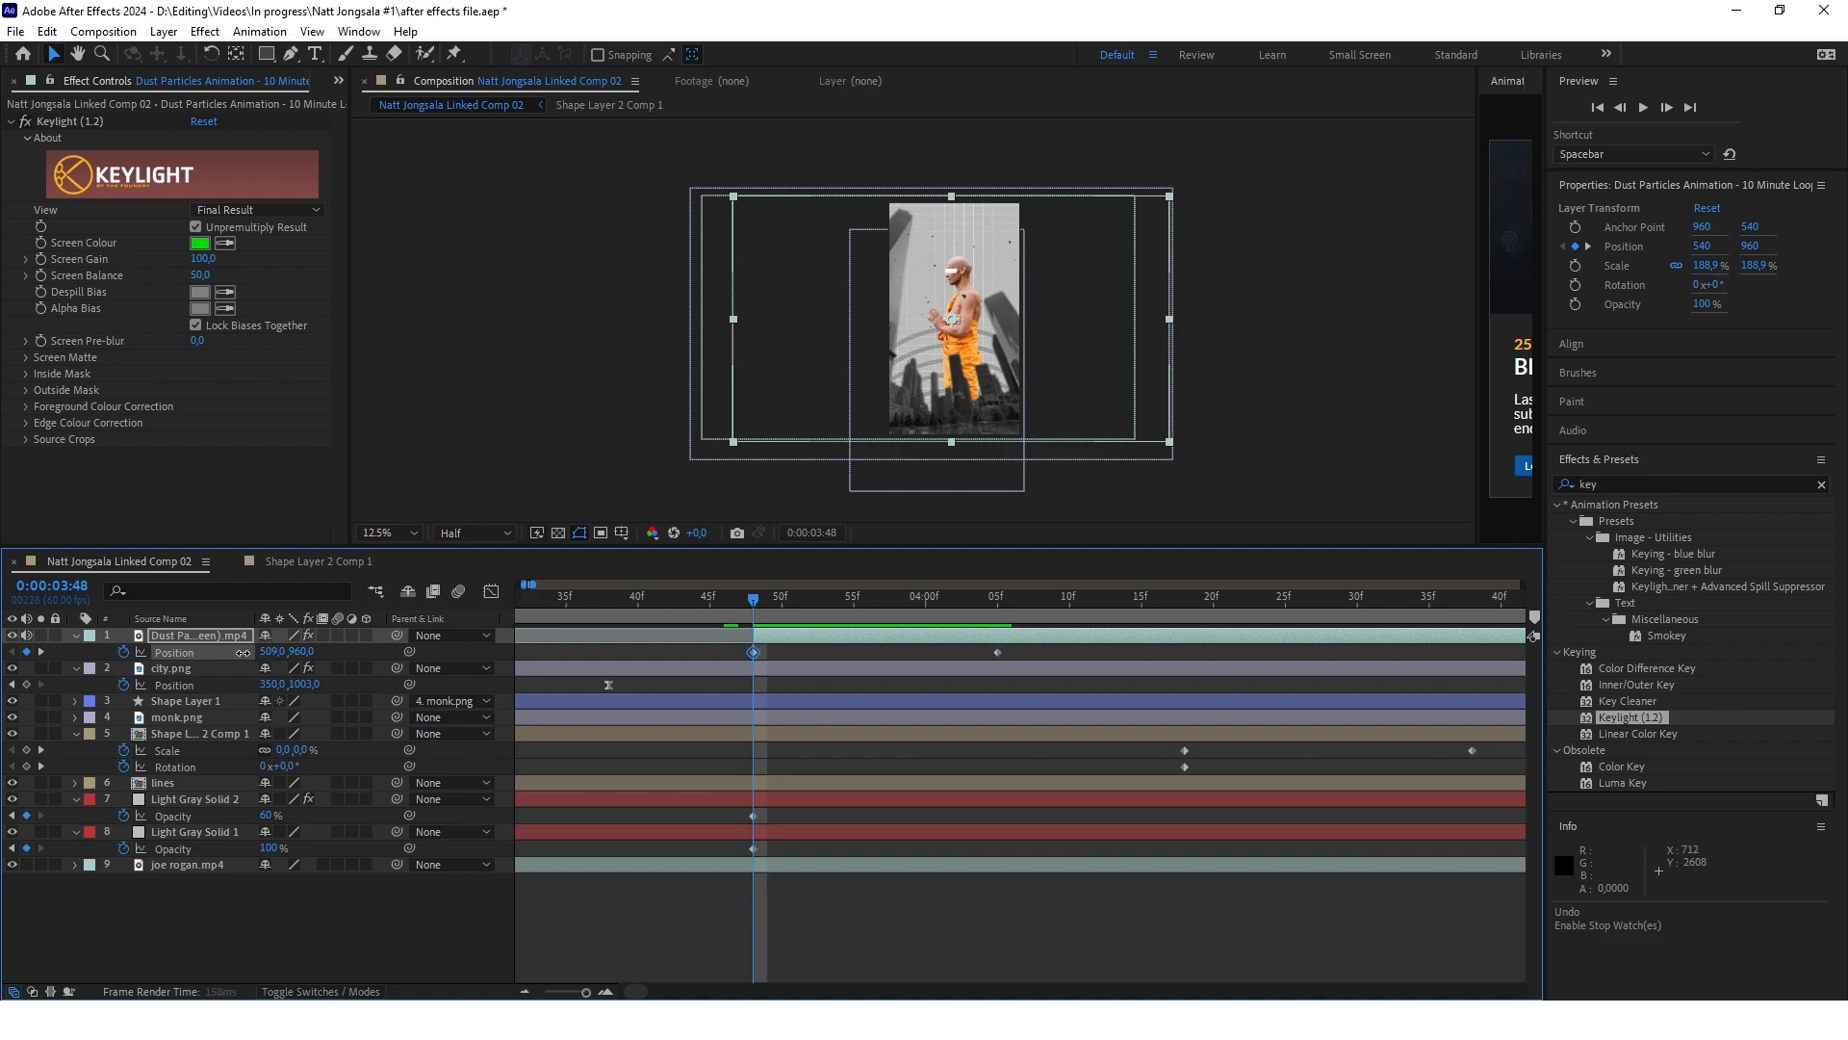
Set the dust particles layer's X position to -1854 at 0:00:03:48 and preview its sideways drift
left_click_drag(268, 651, 756, 607)
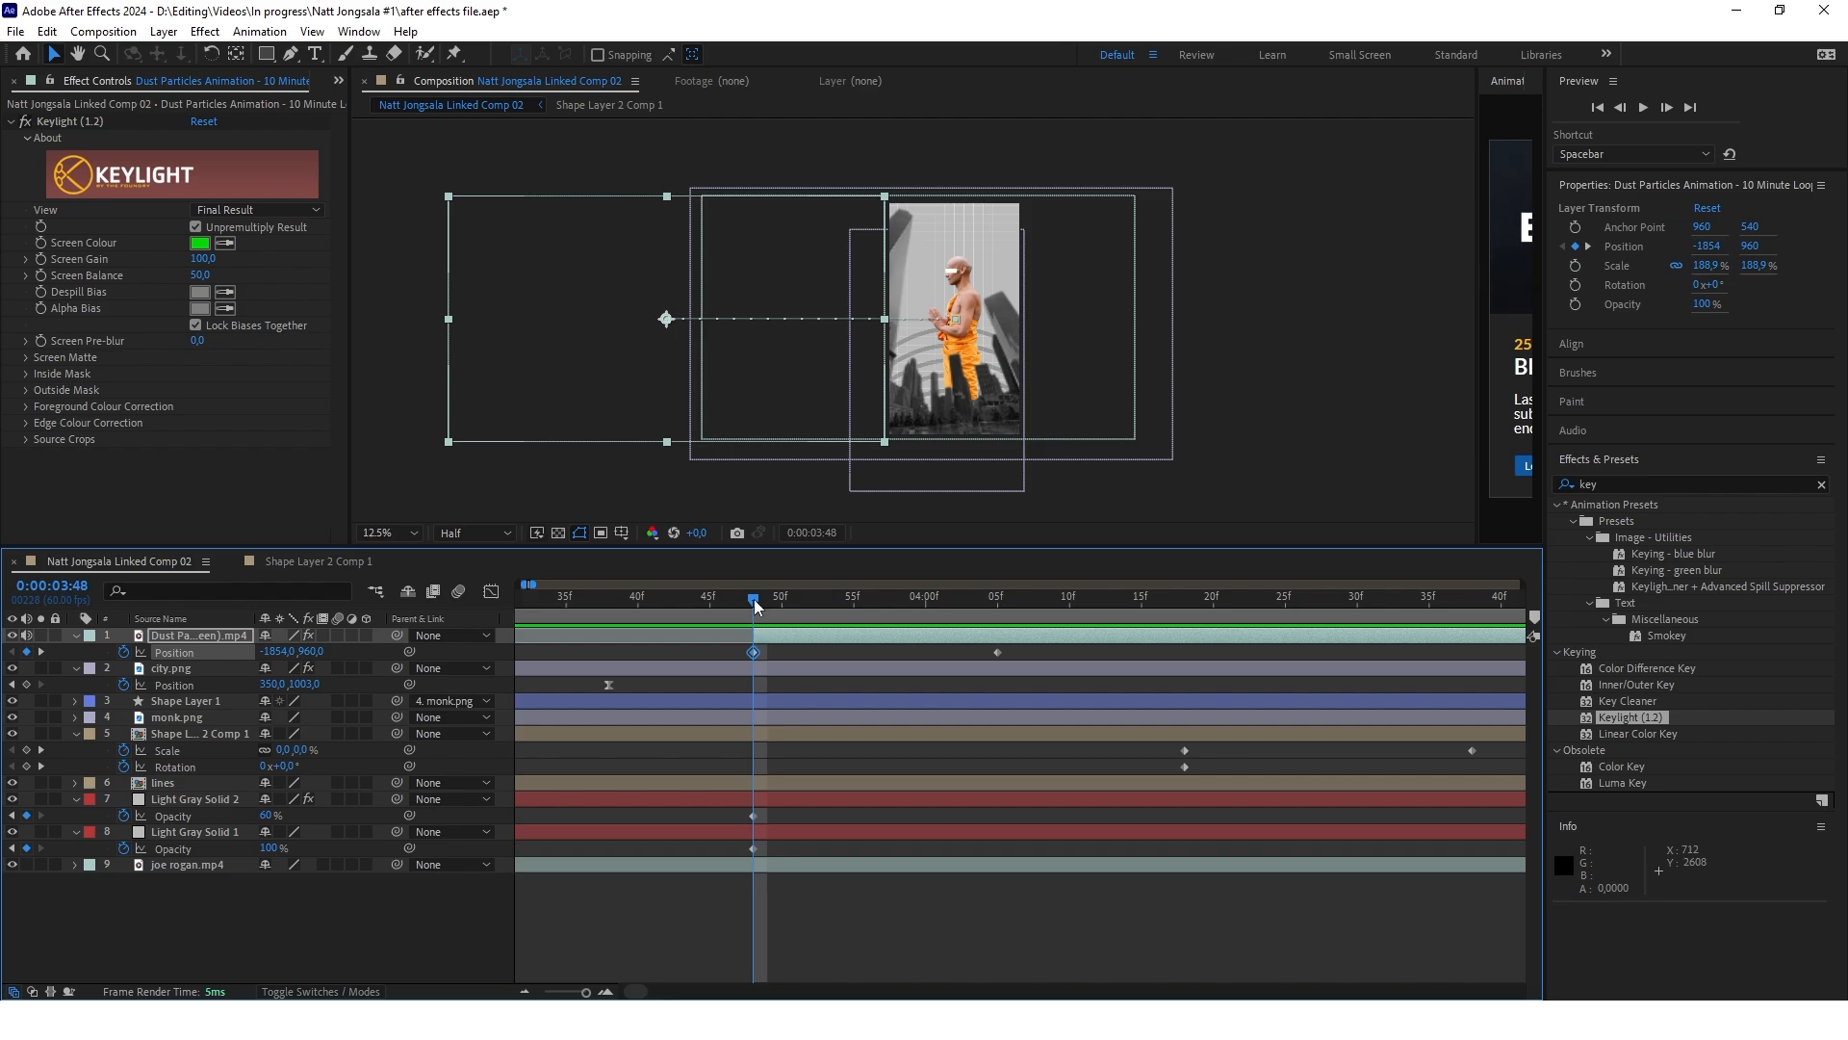
left_click_drag(756, 604, 726, 604)
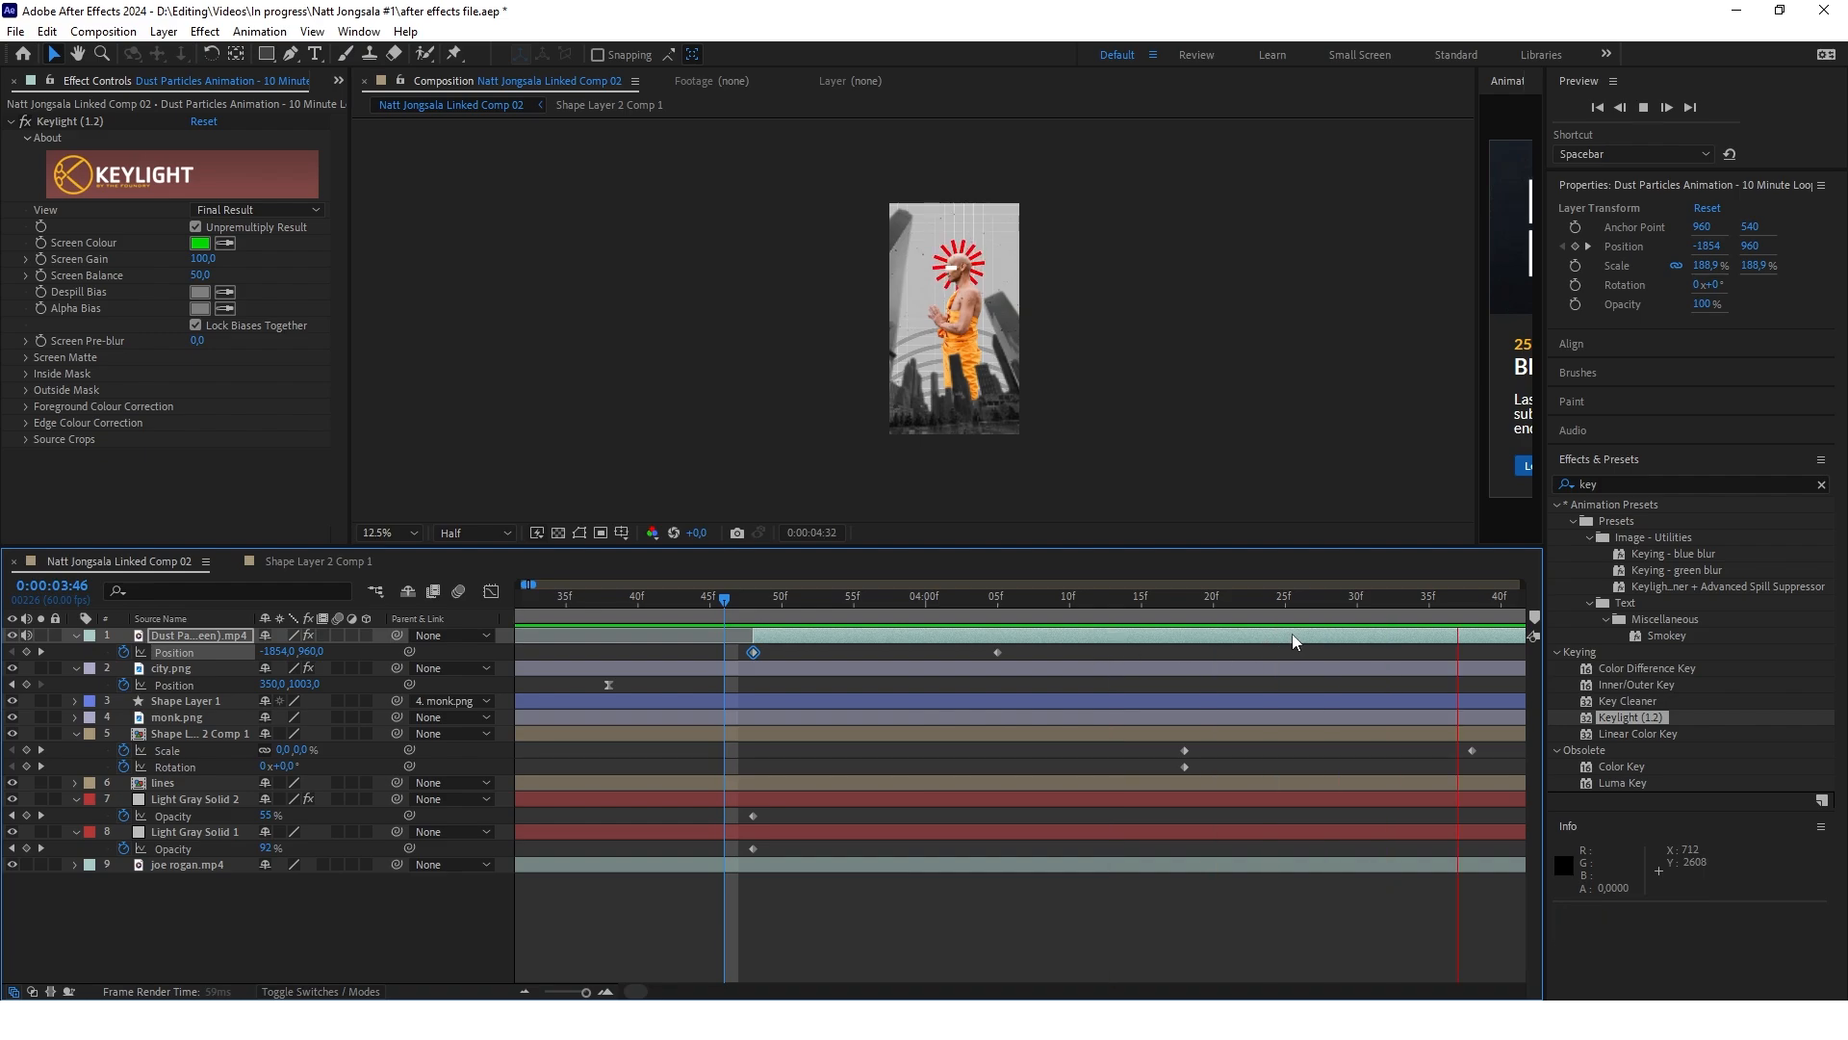
key("space")
scroll(998, 692, "down", 2)
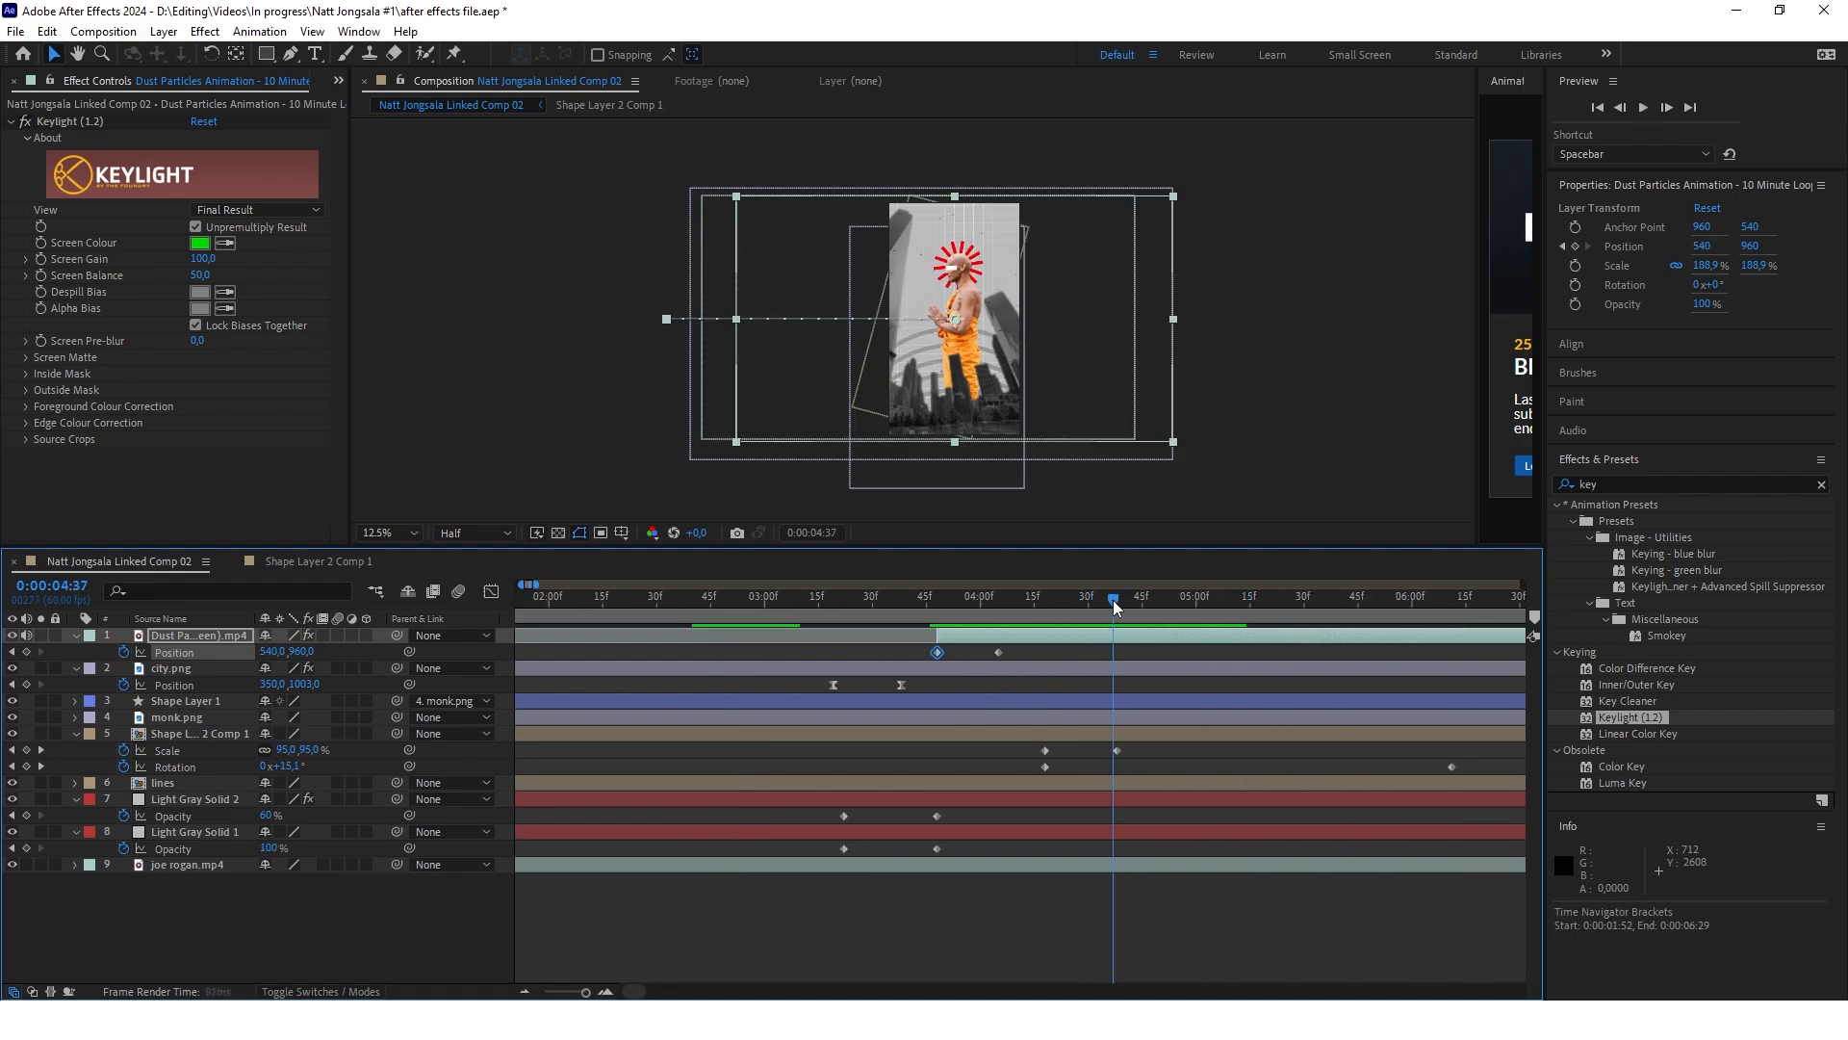
Move the dust particles layer's ending position keyframe to about 7.3 seconds and preview the slower drift
left_click_drag(998, 652, 1148, 663)
key("space")
scroll(958, 674, "down", 3)
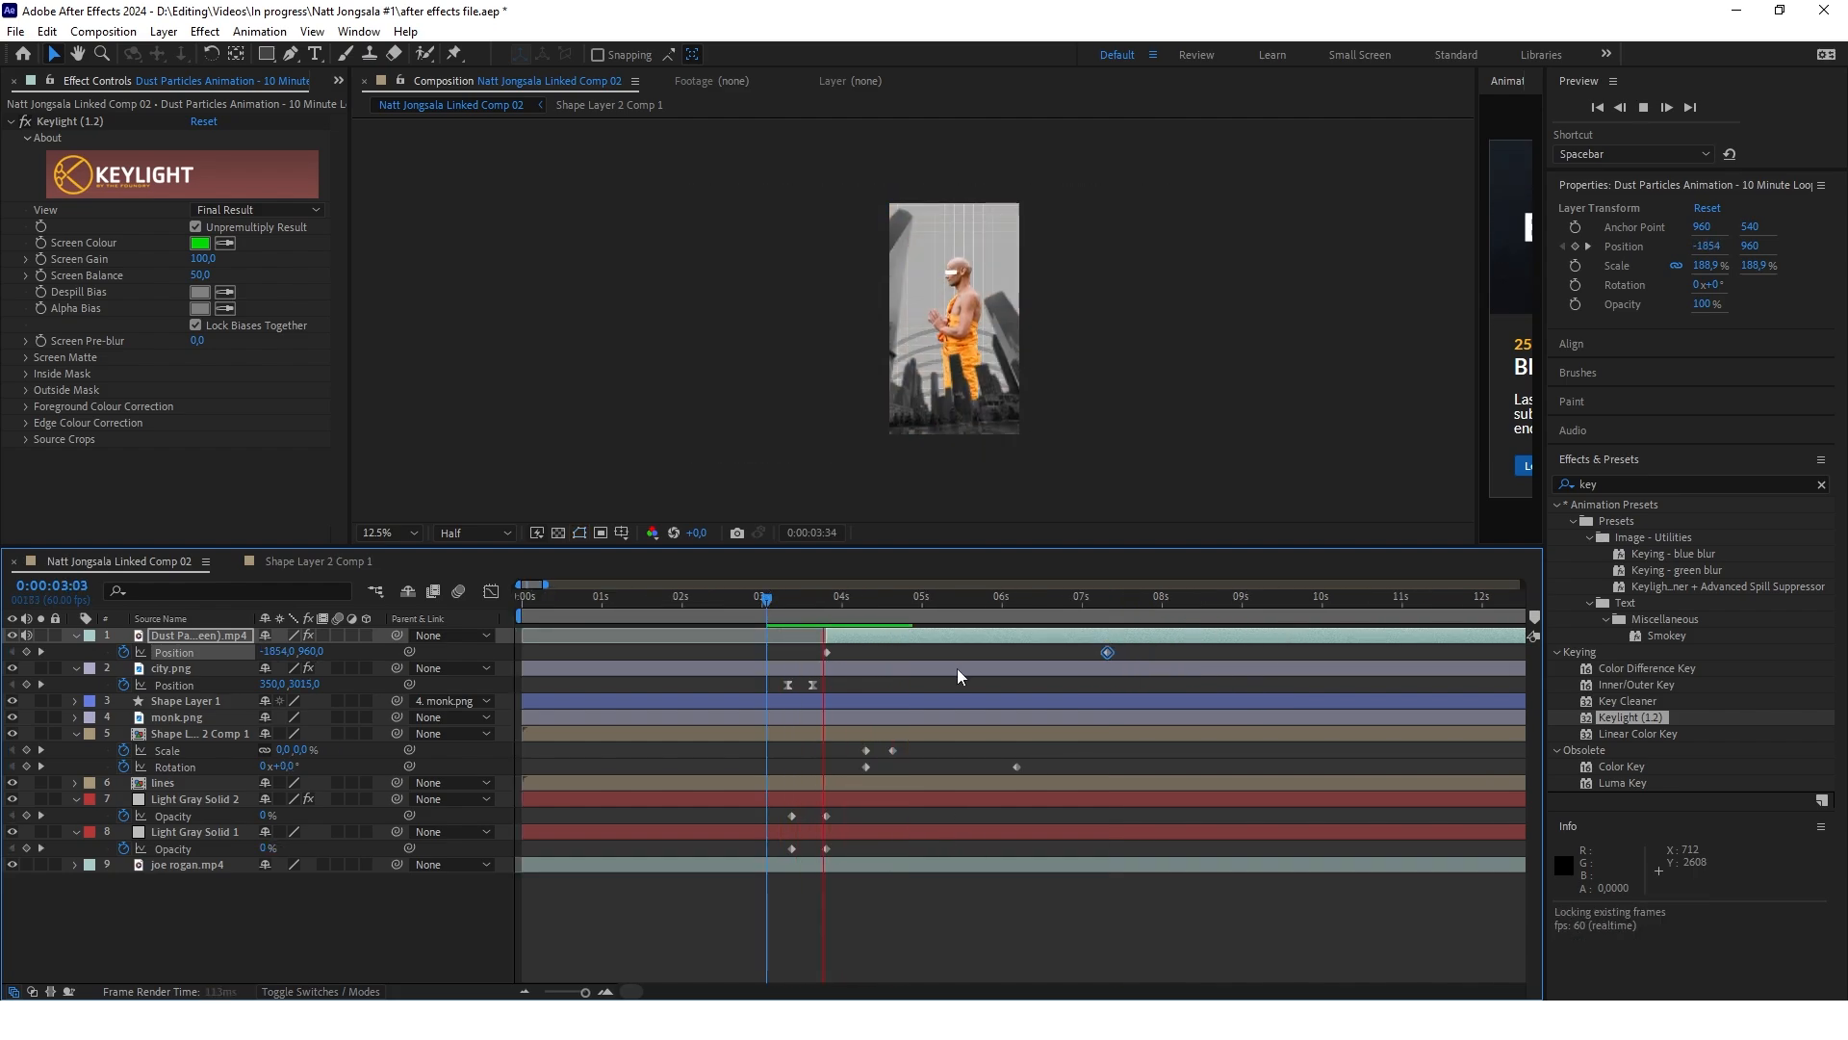
key("space")
mouse_move(869, 601)
left_mouse_down()
mouse_move(771, 611)
mouse_move(844, 623)
left_mouse_up()
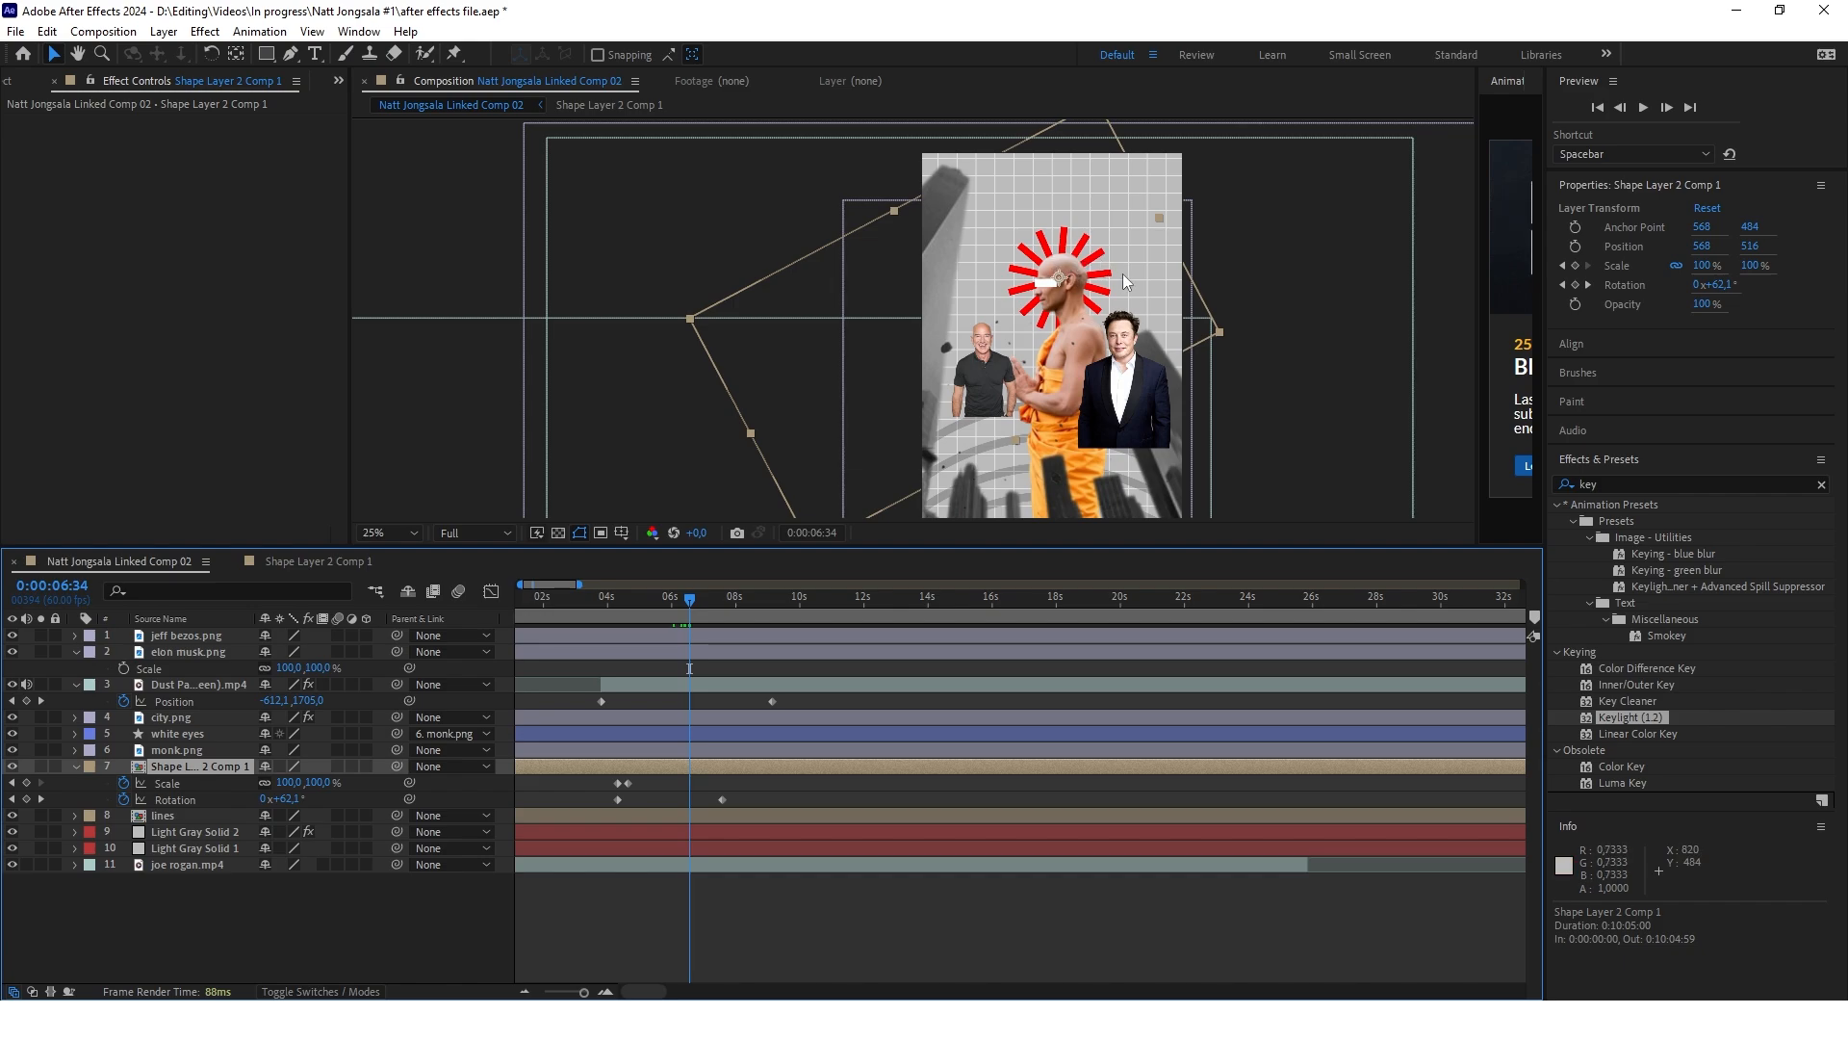
Apply the "Slight object wiggle" user preset to the city.png layer and scrub through its motion
left_click_drag(690, 599, 694, 599)
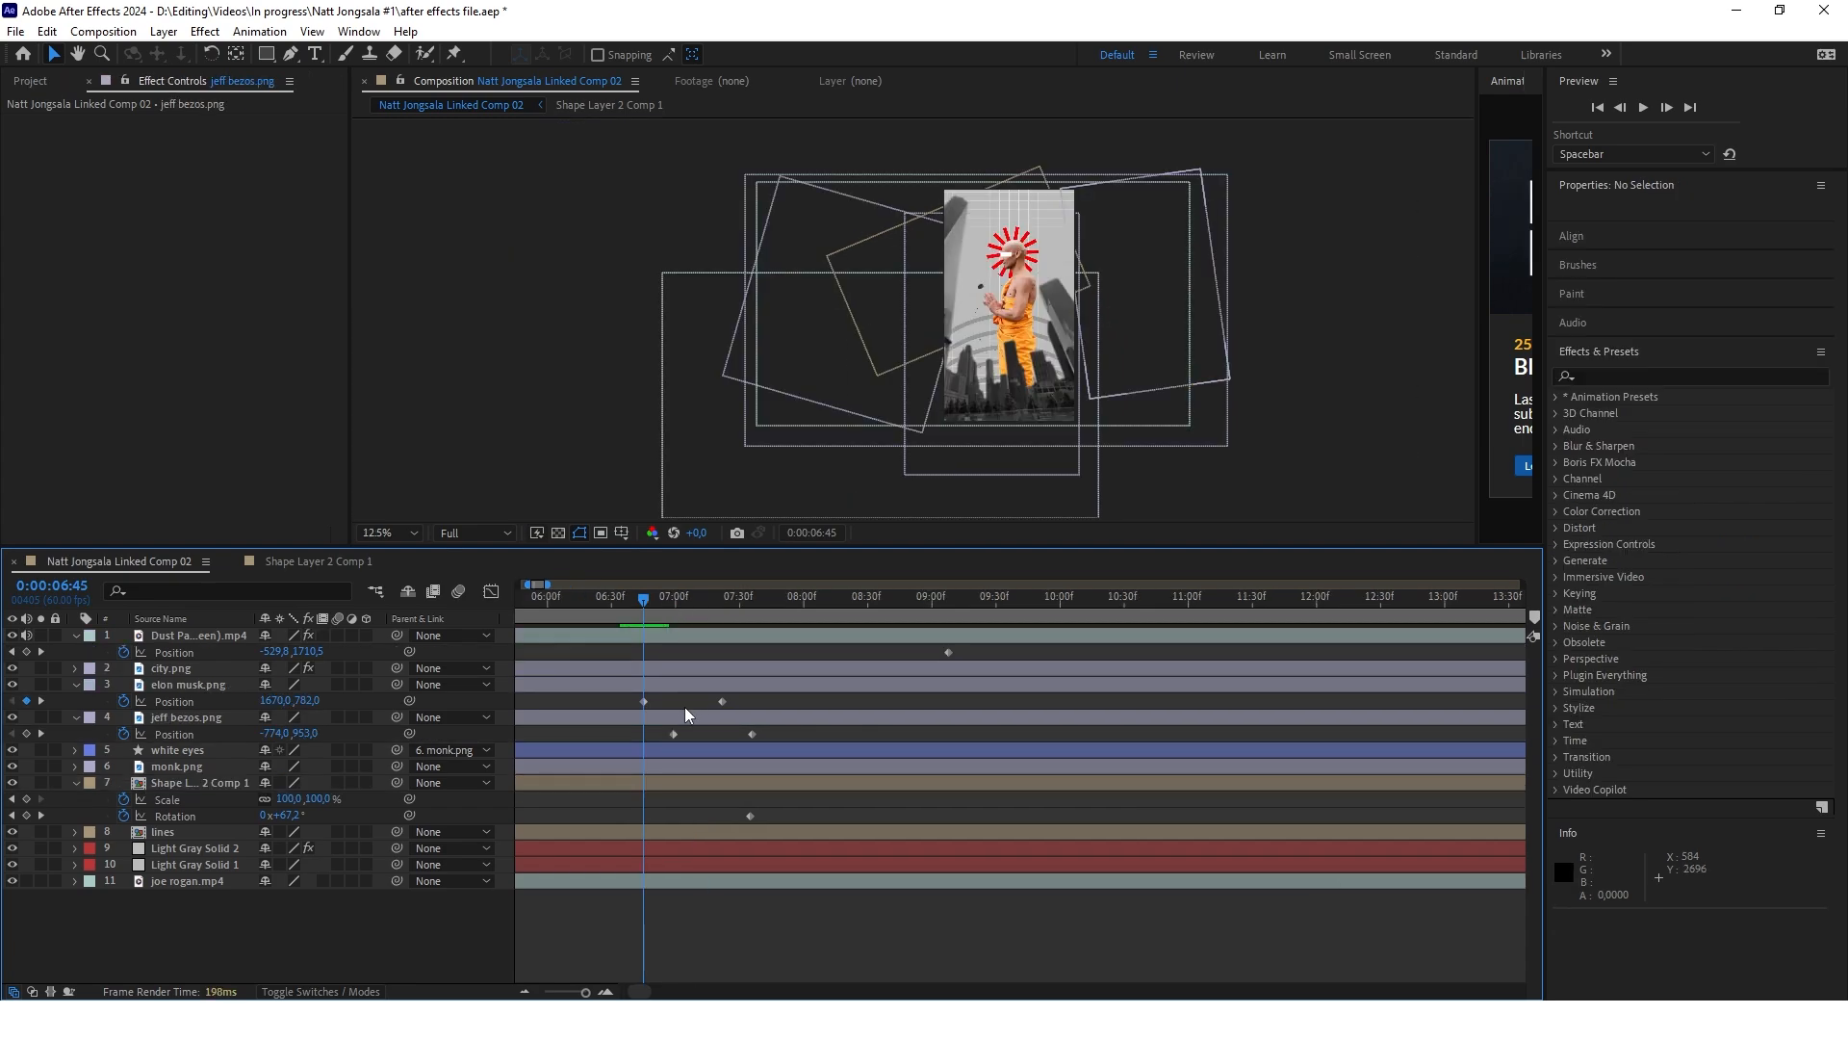
left_click_drag(643, 601, 772, 638)
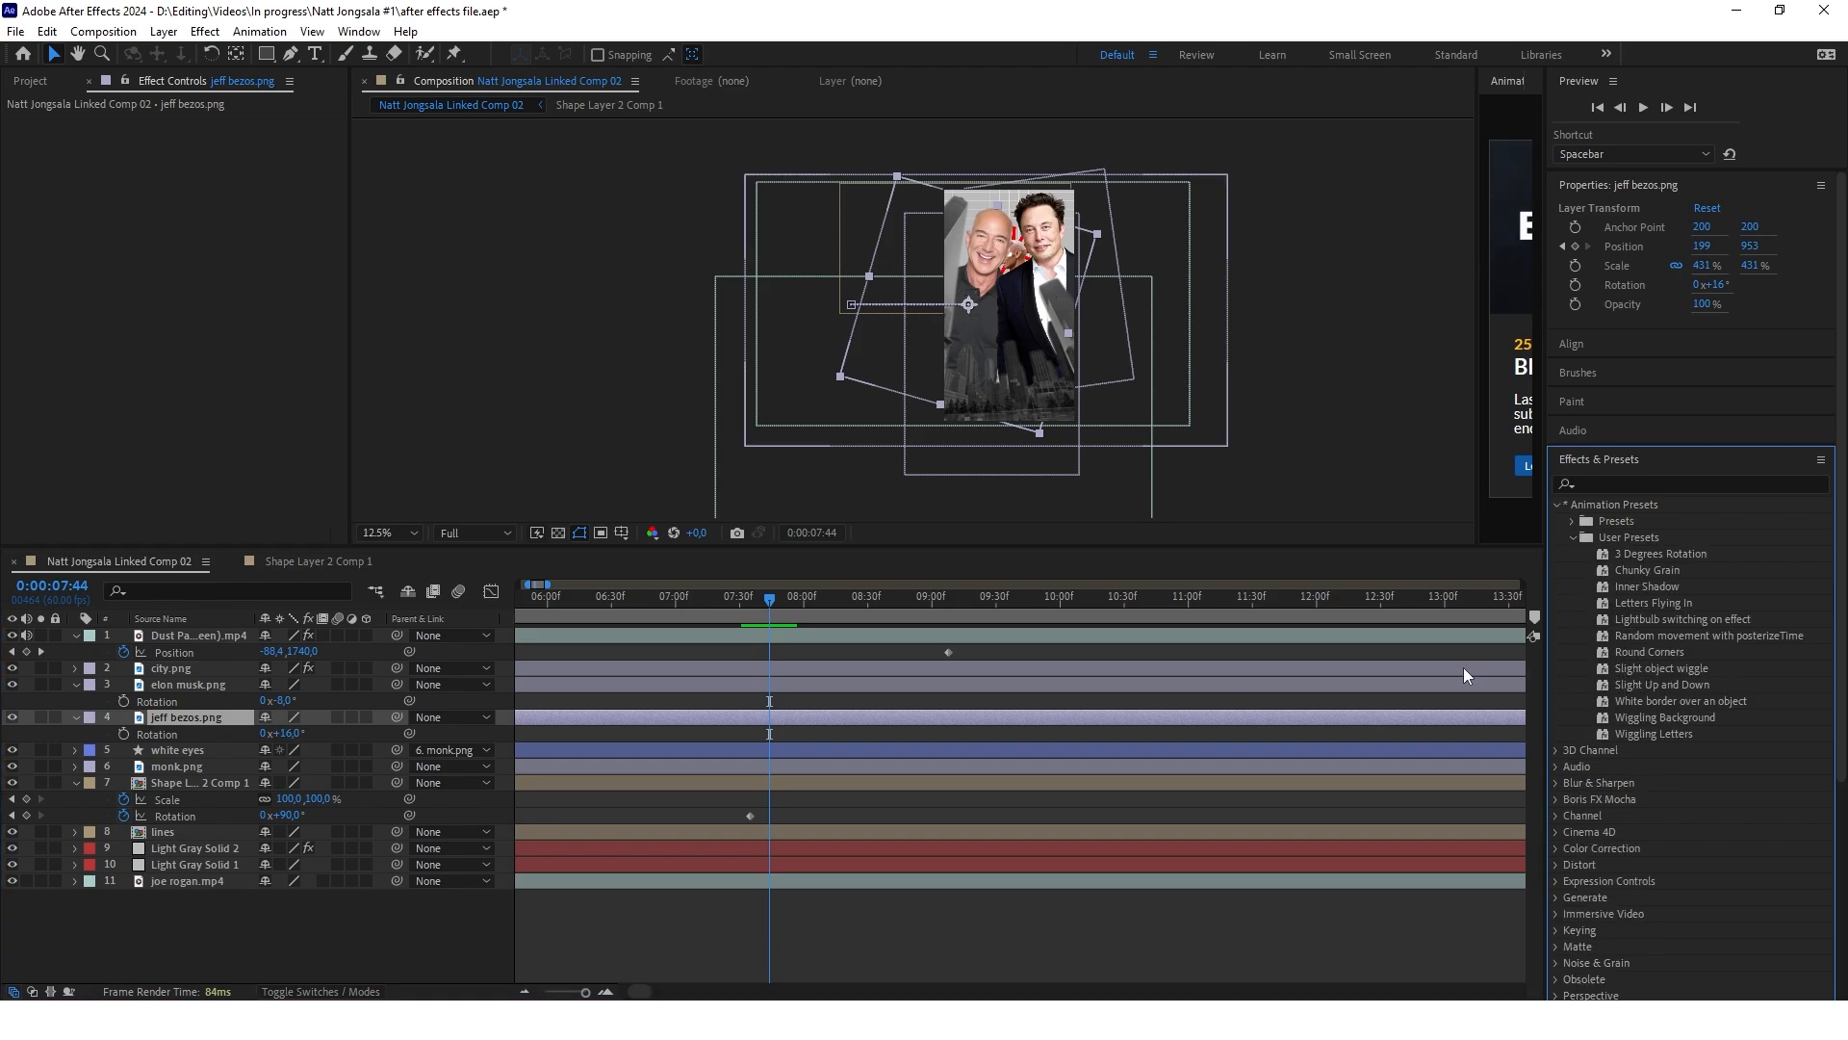
left_click_drag(1660, 670, 962, 668)
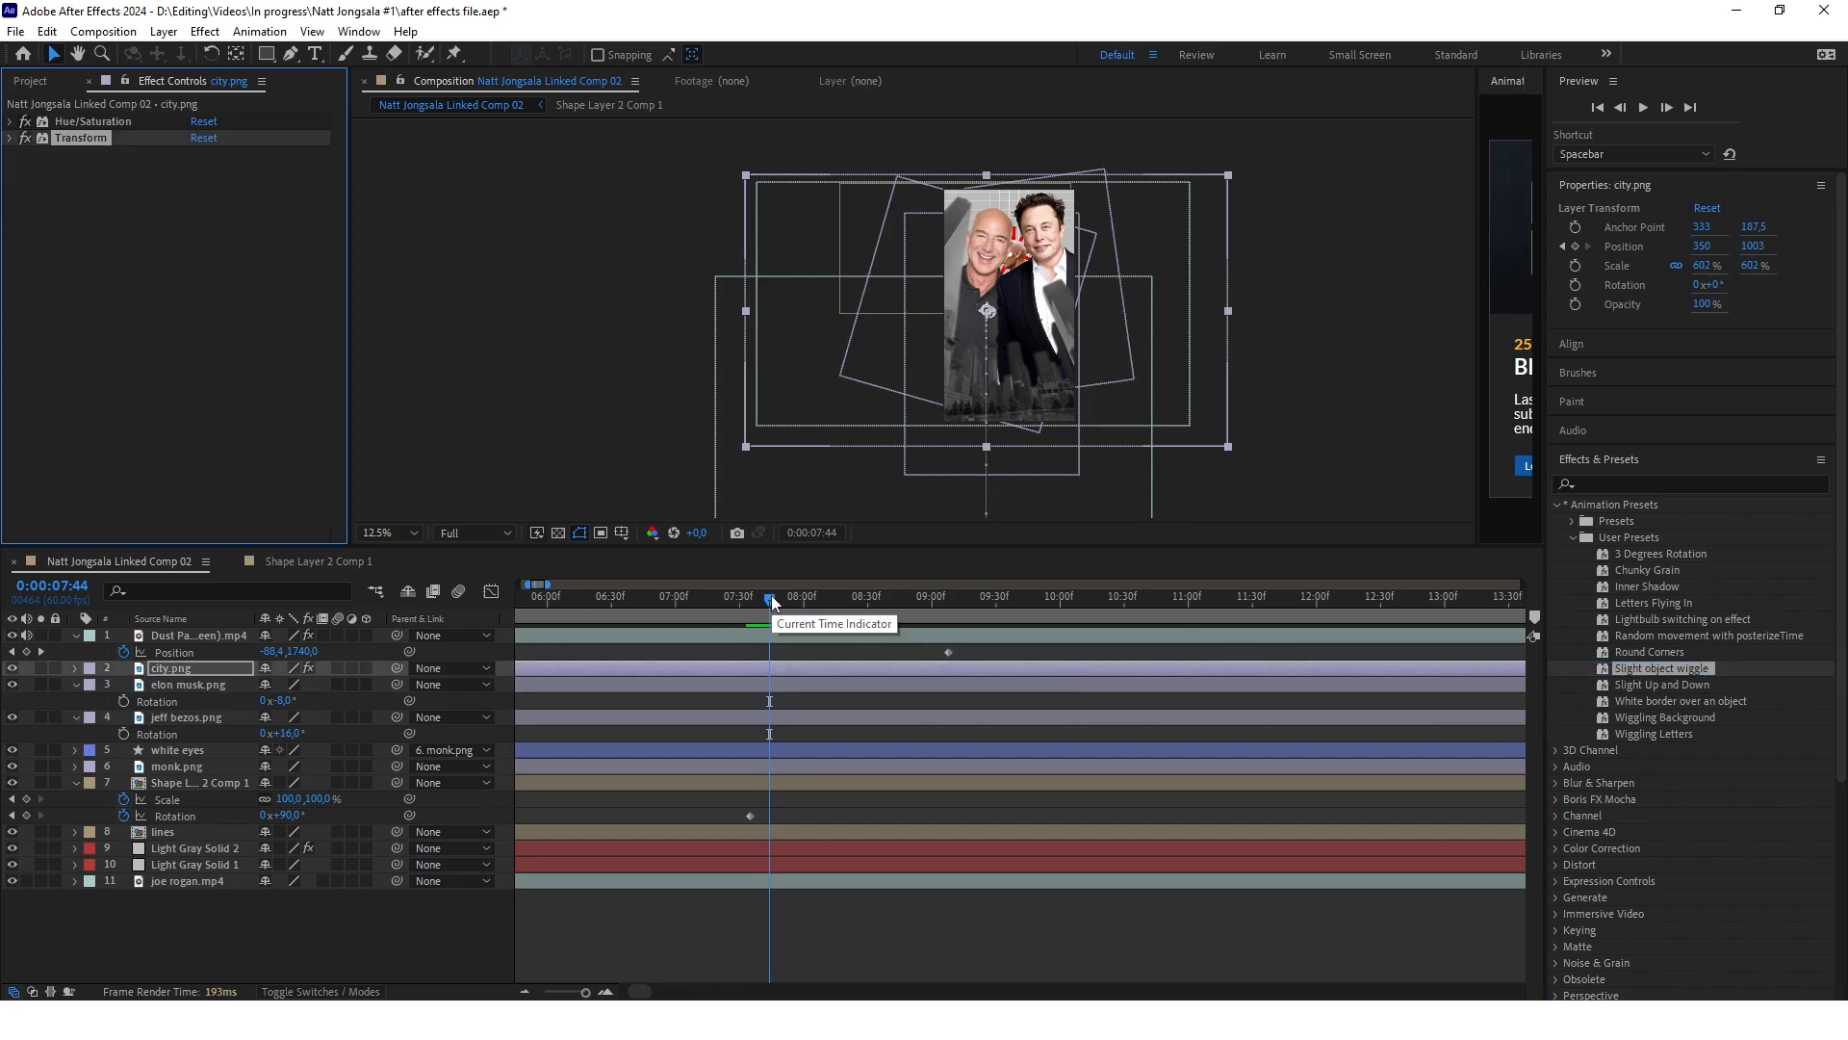
left_click_drag(771, 595, 1004, 630)
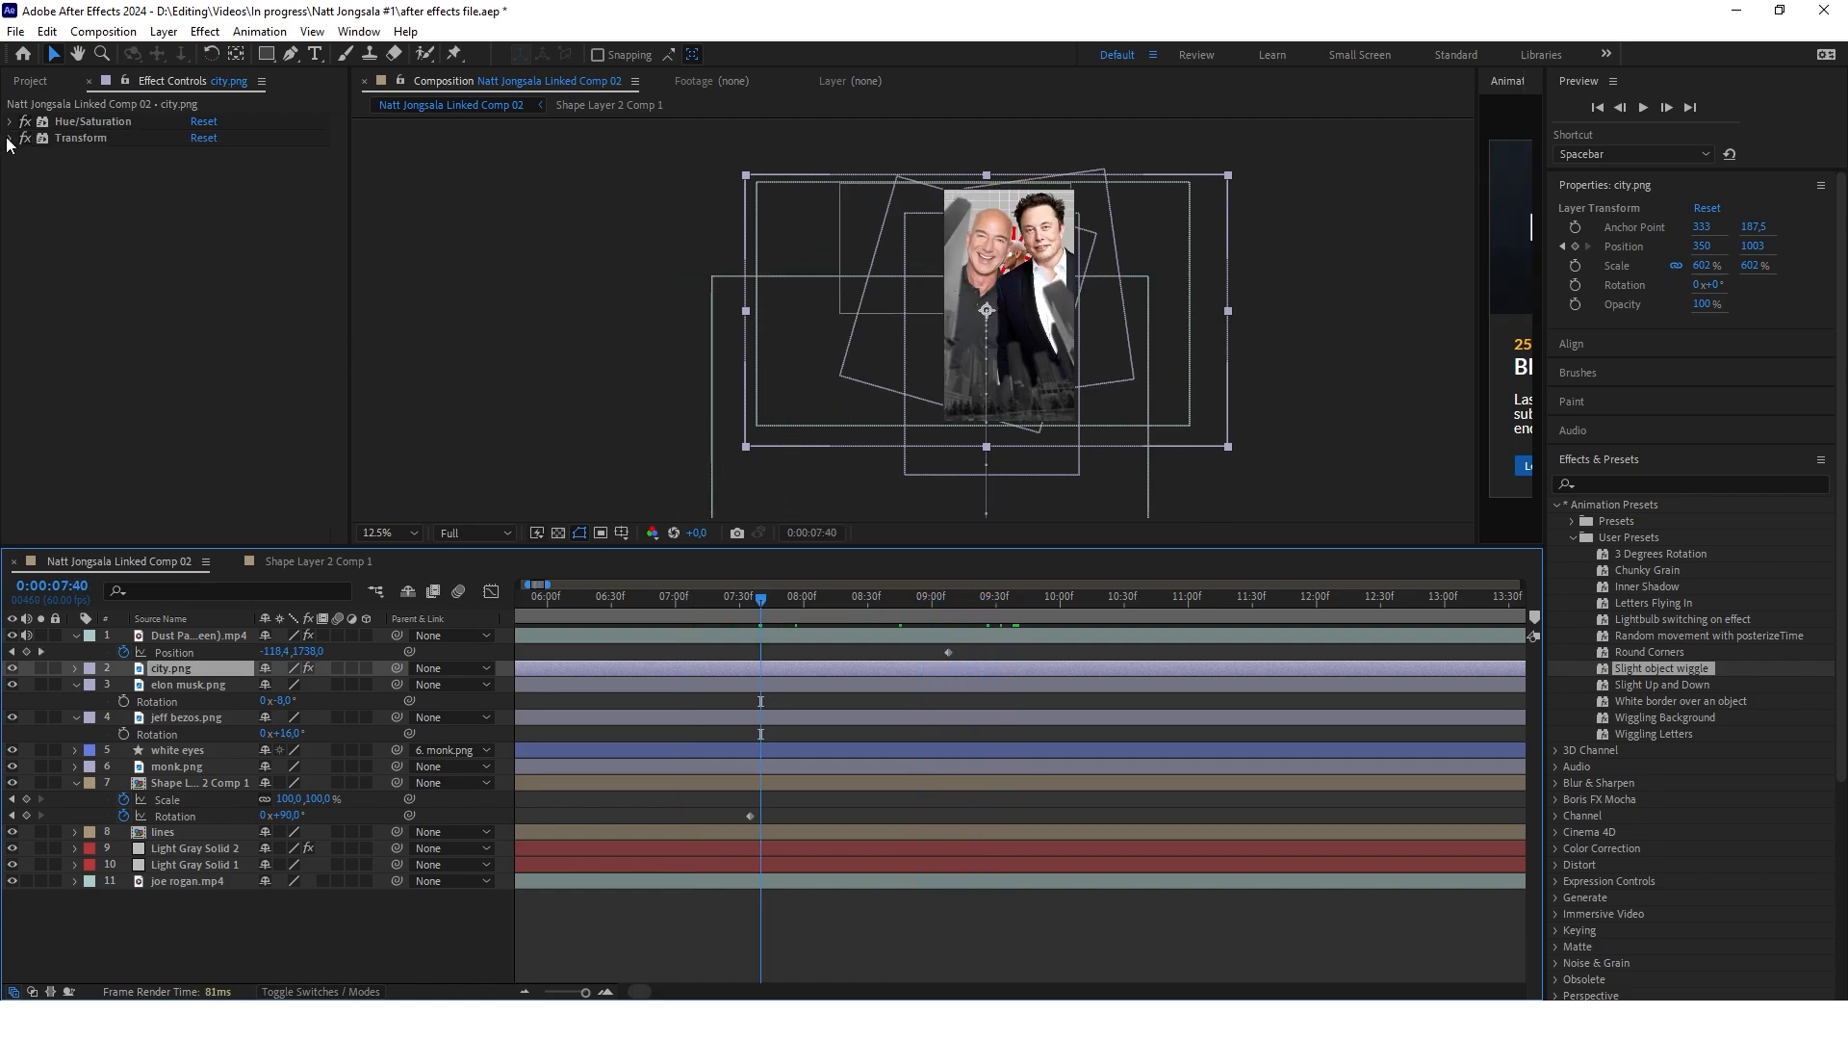
Set the position expression of city.png's Transform effect to wiggle(1,3.5)
left_click(10, 139)
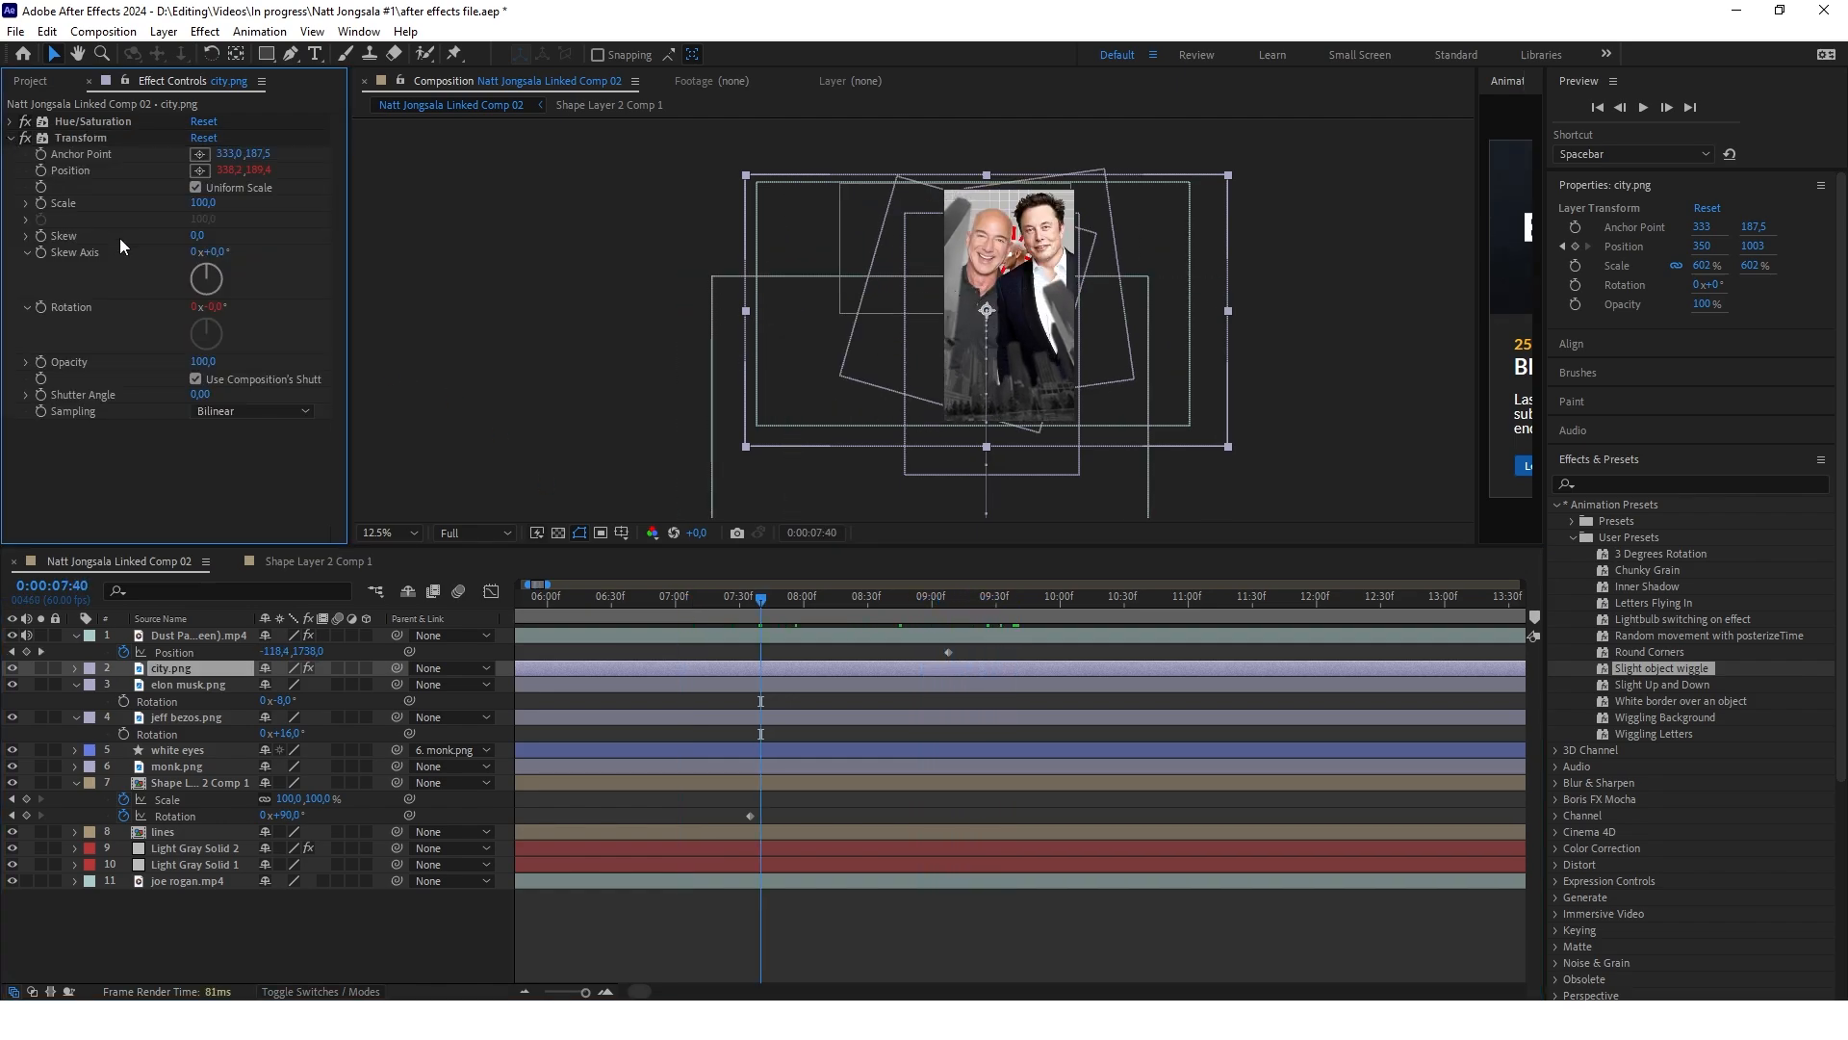
left_click(73, 668)
left_click(73, 668)
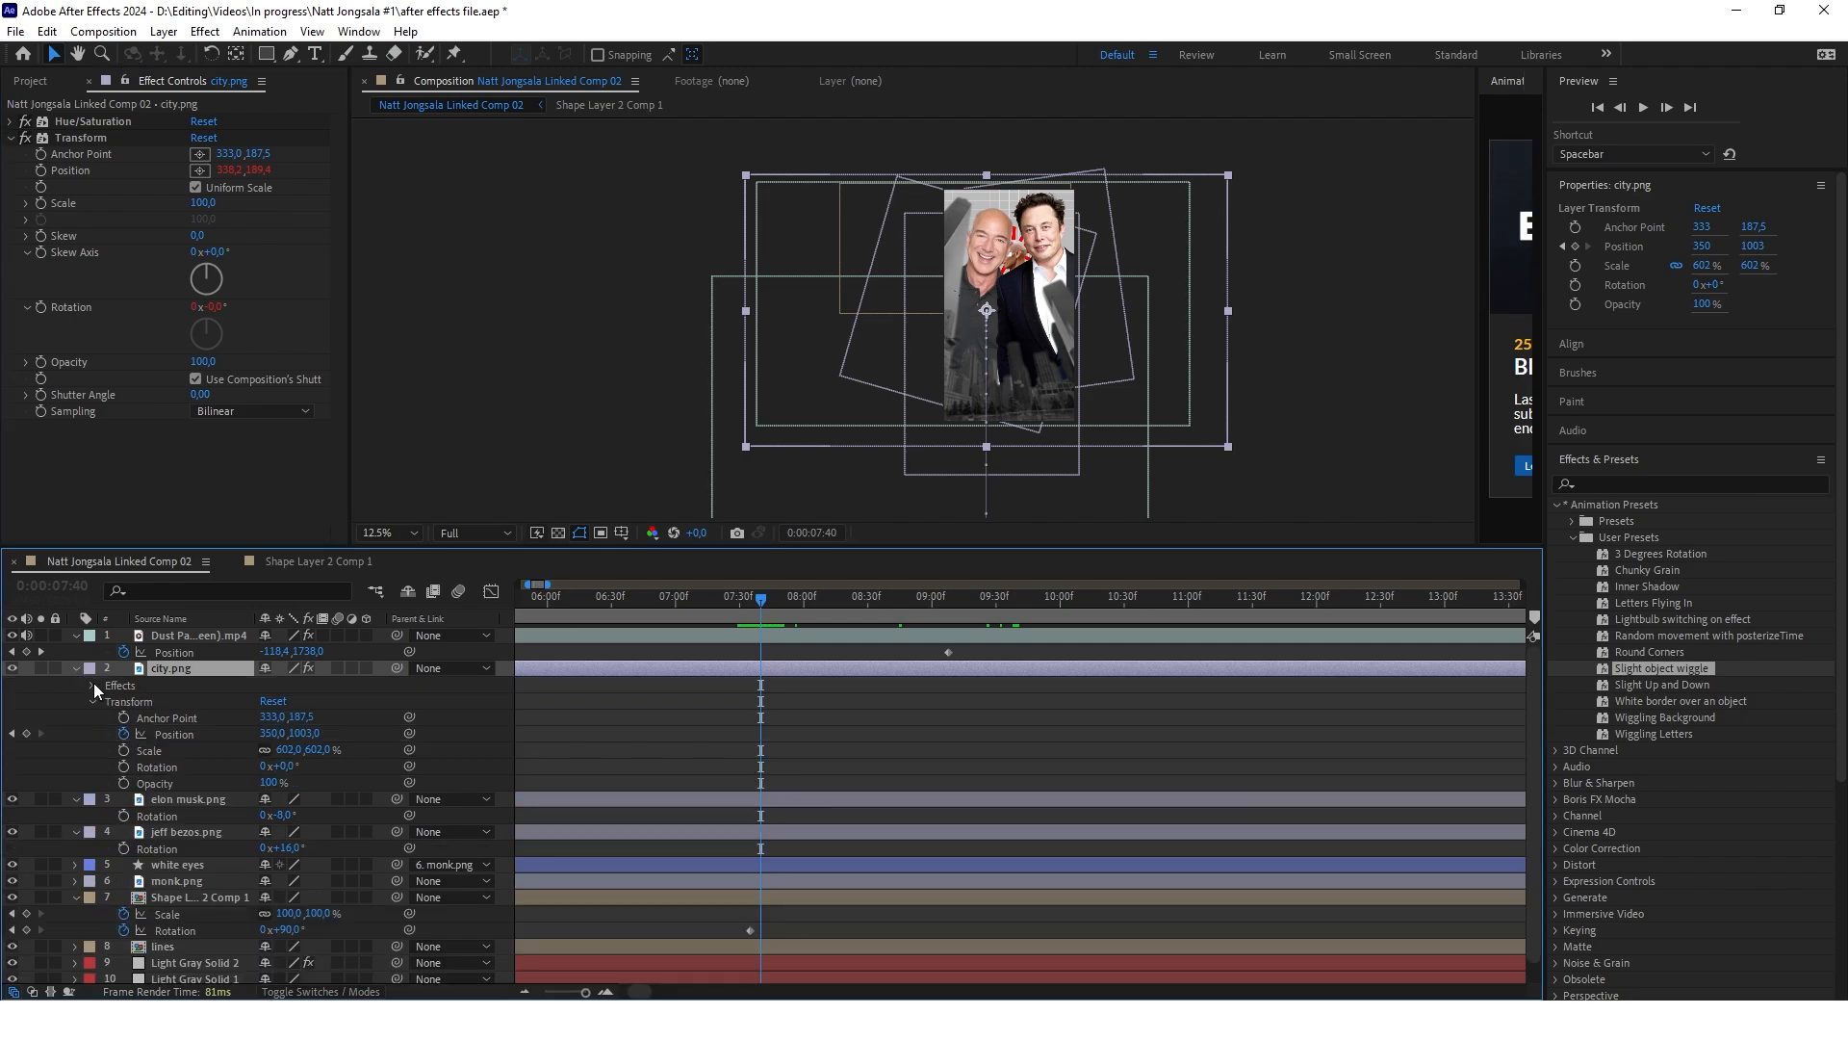
left_click(92, 685)
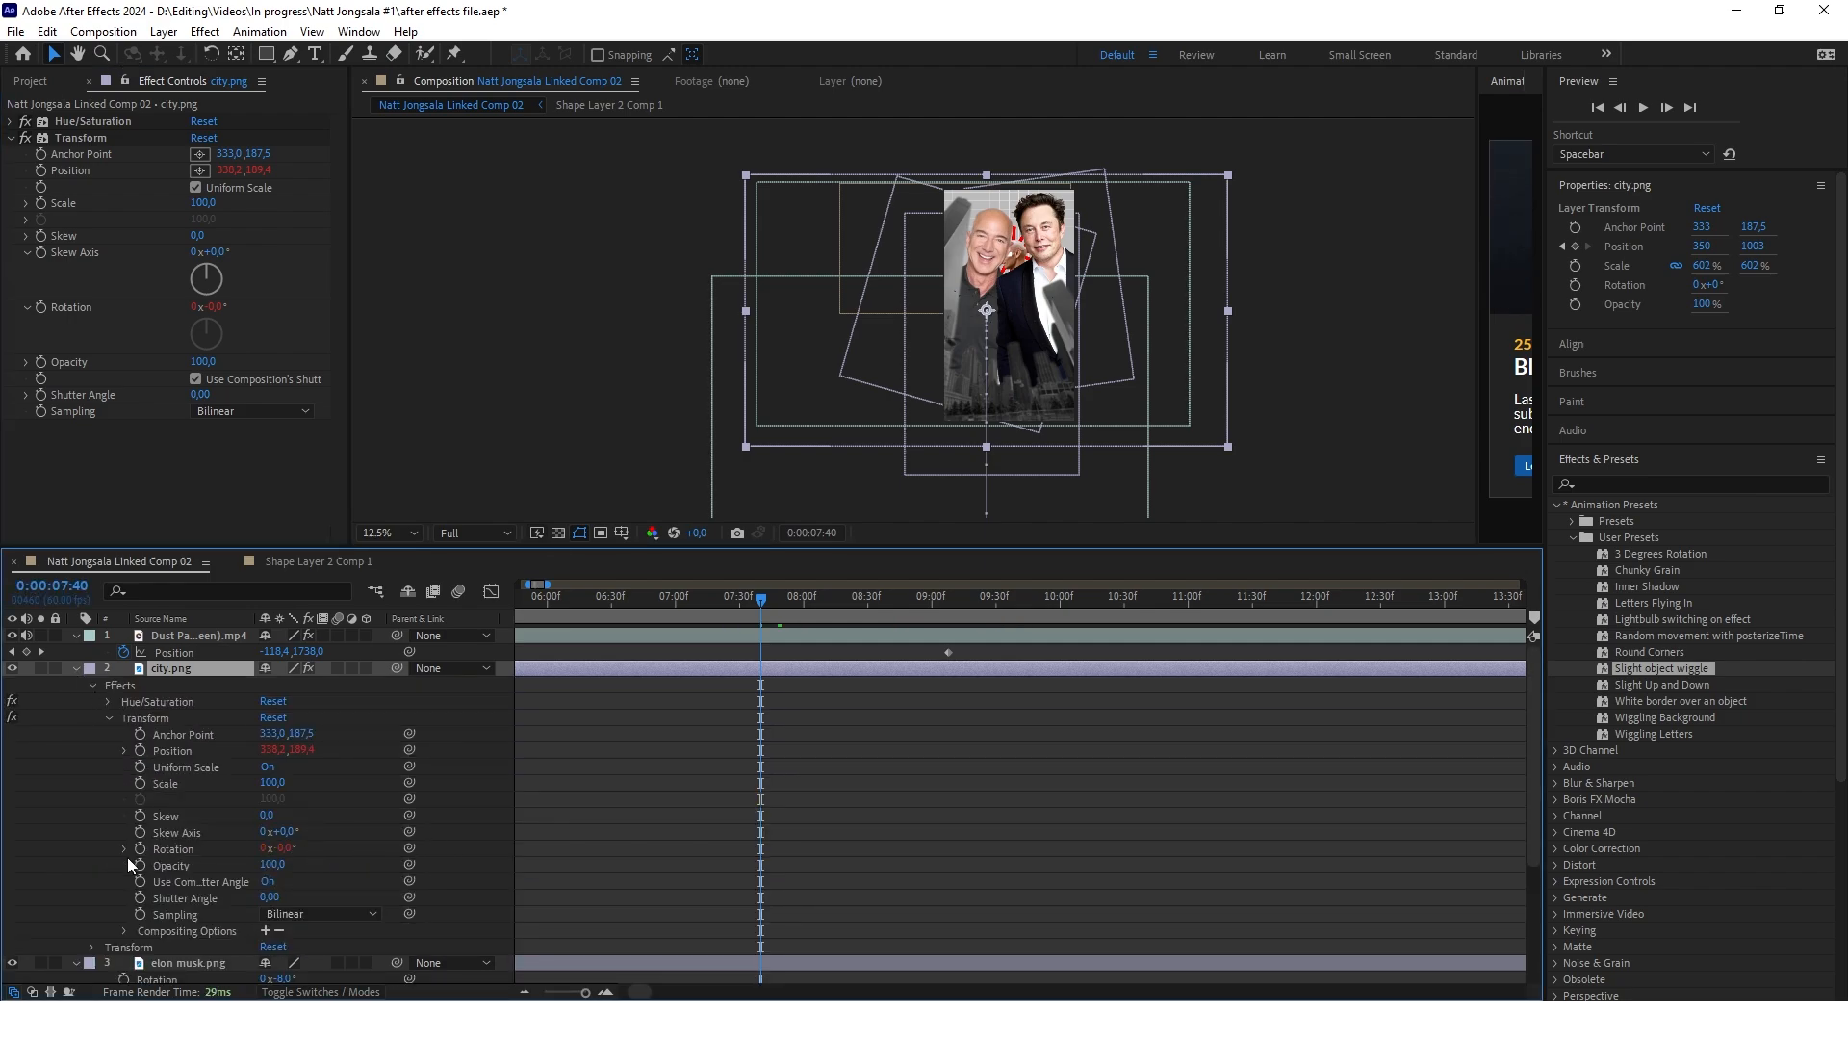
left_click(123, 848)
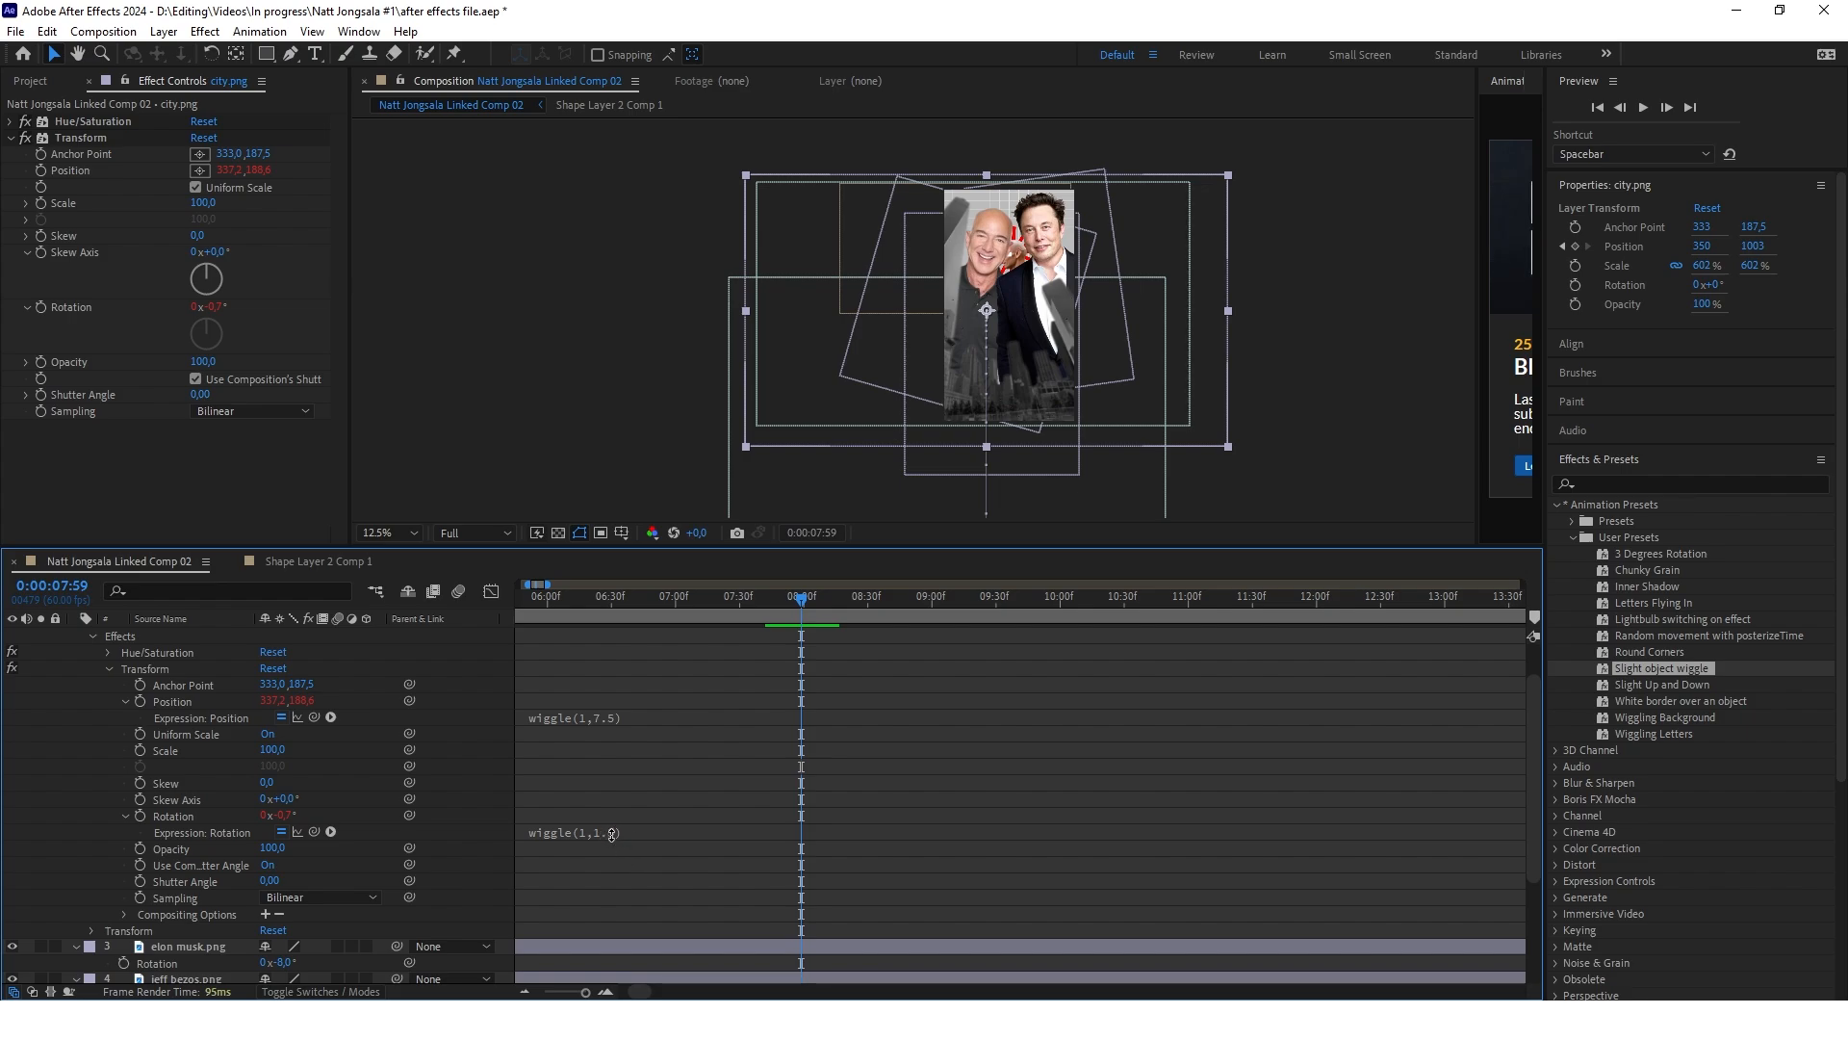
left_click_drag(791, 619, 922, 618)
left_click(614, 718)
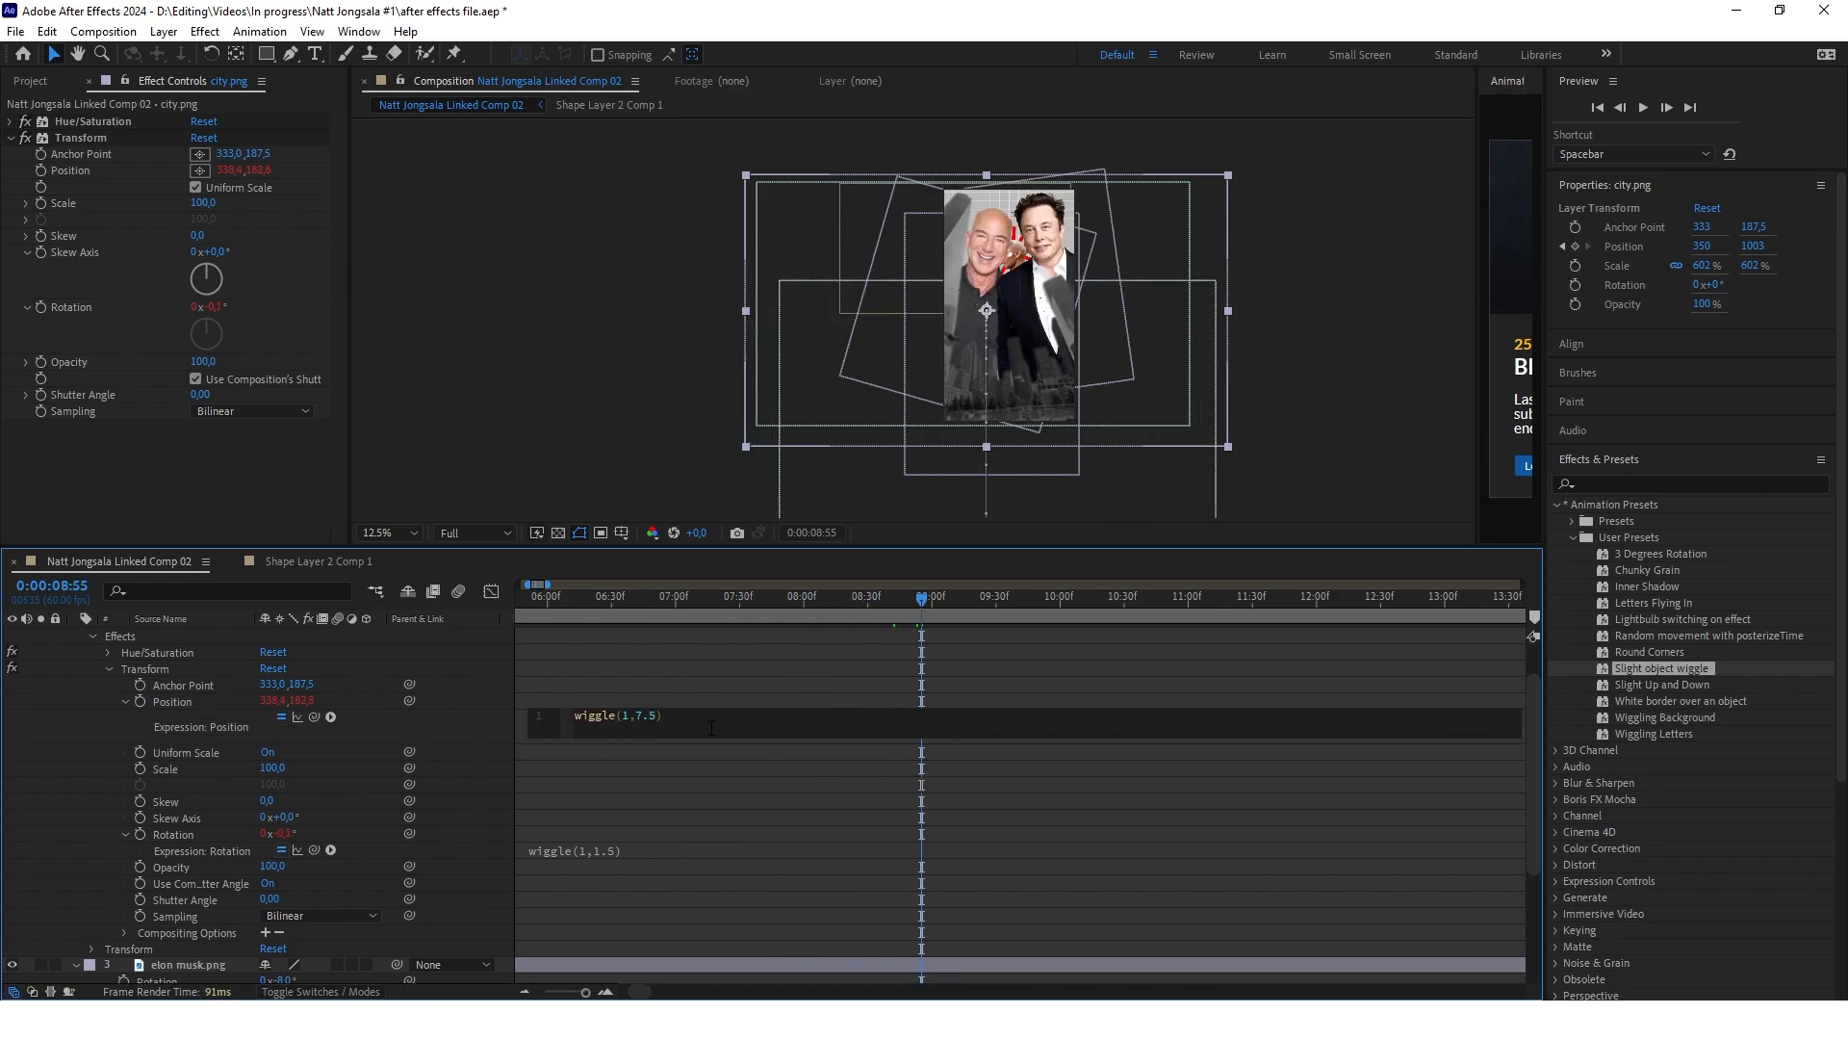
key("BackSpace")
key("BackSpace")
key("BackSpace")
type("3.5")
left_click(633, 878)
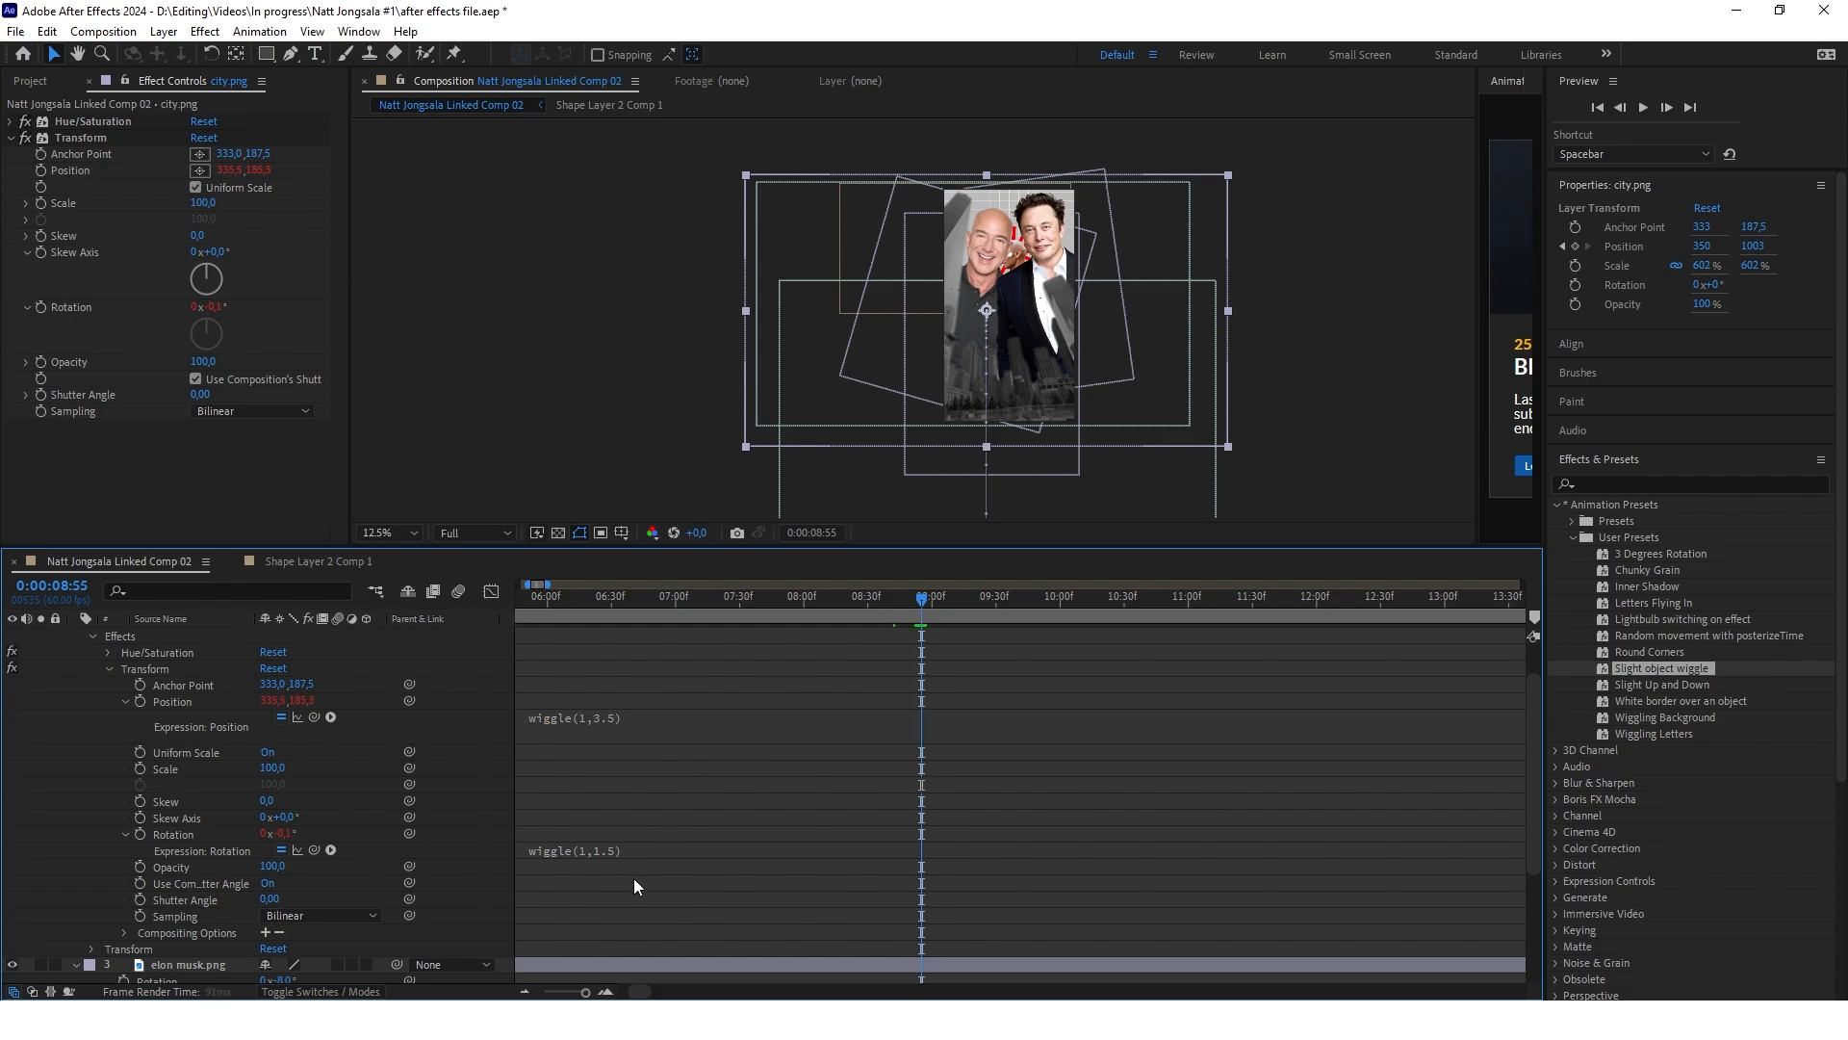
Set the rotation expression of city.png's Transform effect to wiggle(1,0.5) and scrub through the softer wiggle
left_click(618, 851)
left_click(655, 847)
key("BackSpace")
key("BackSpace")
key("BackSpace")
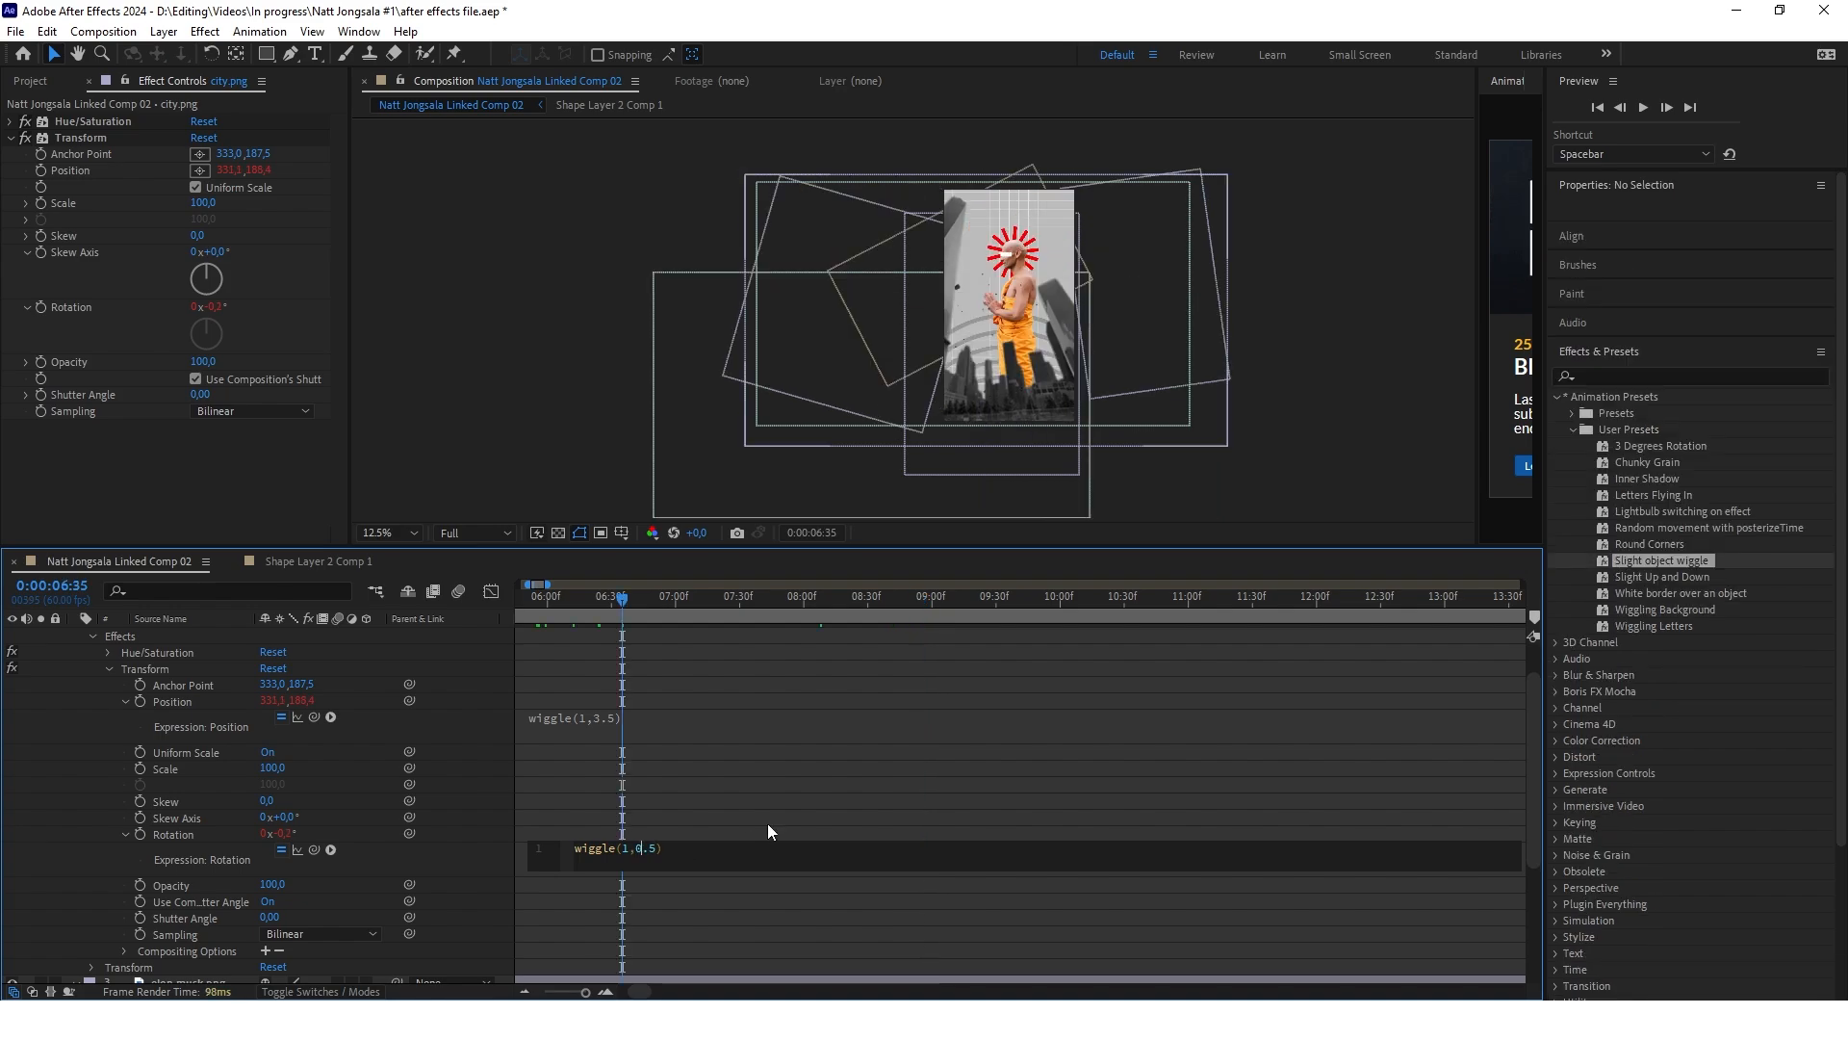
left_click(767, 823)
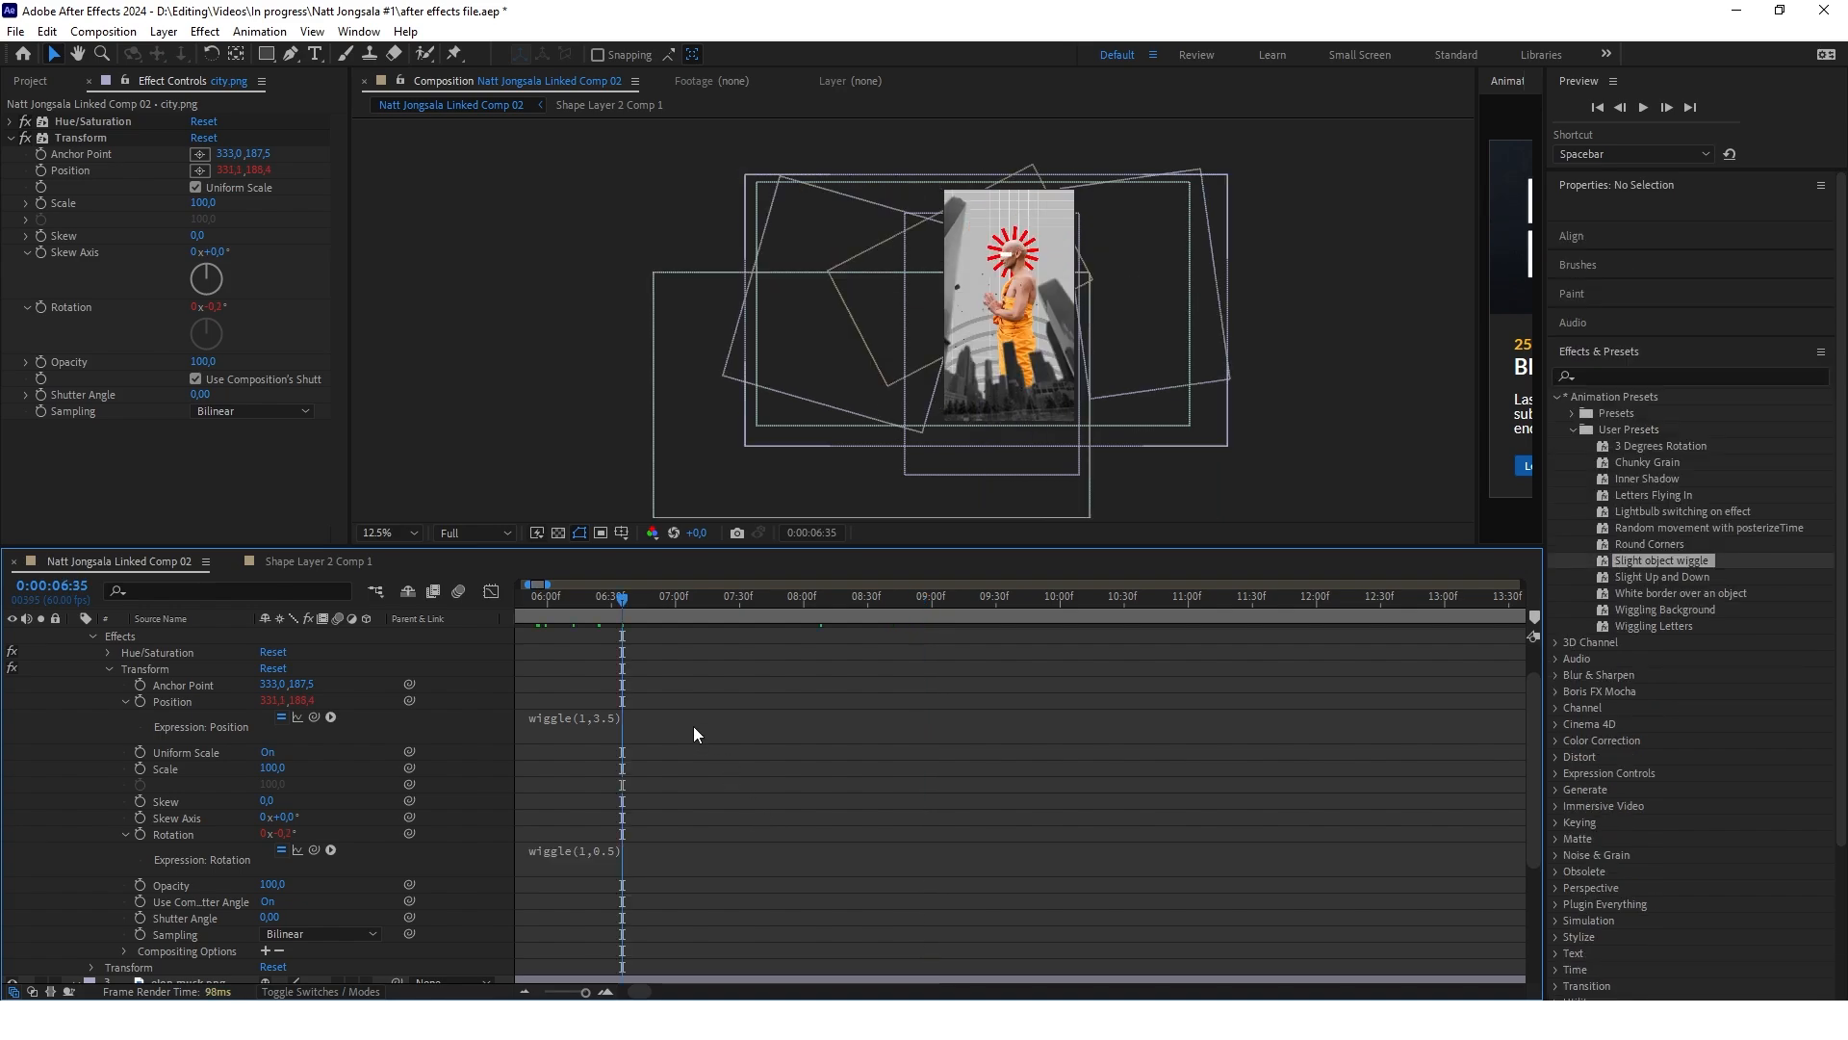
left_click_drag(622, 609, 767, 626)
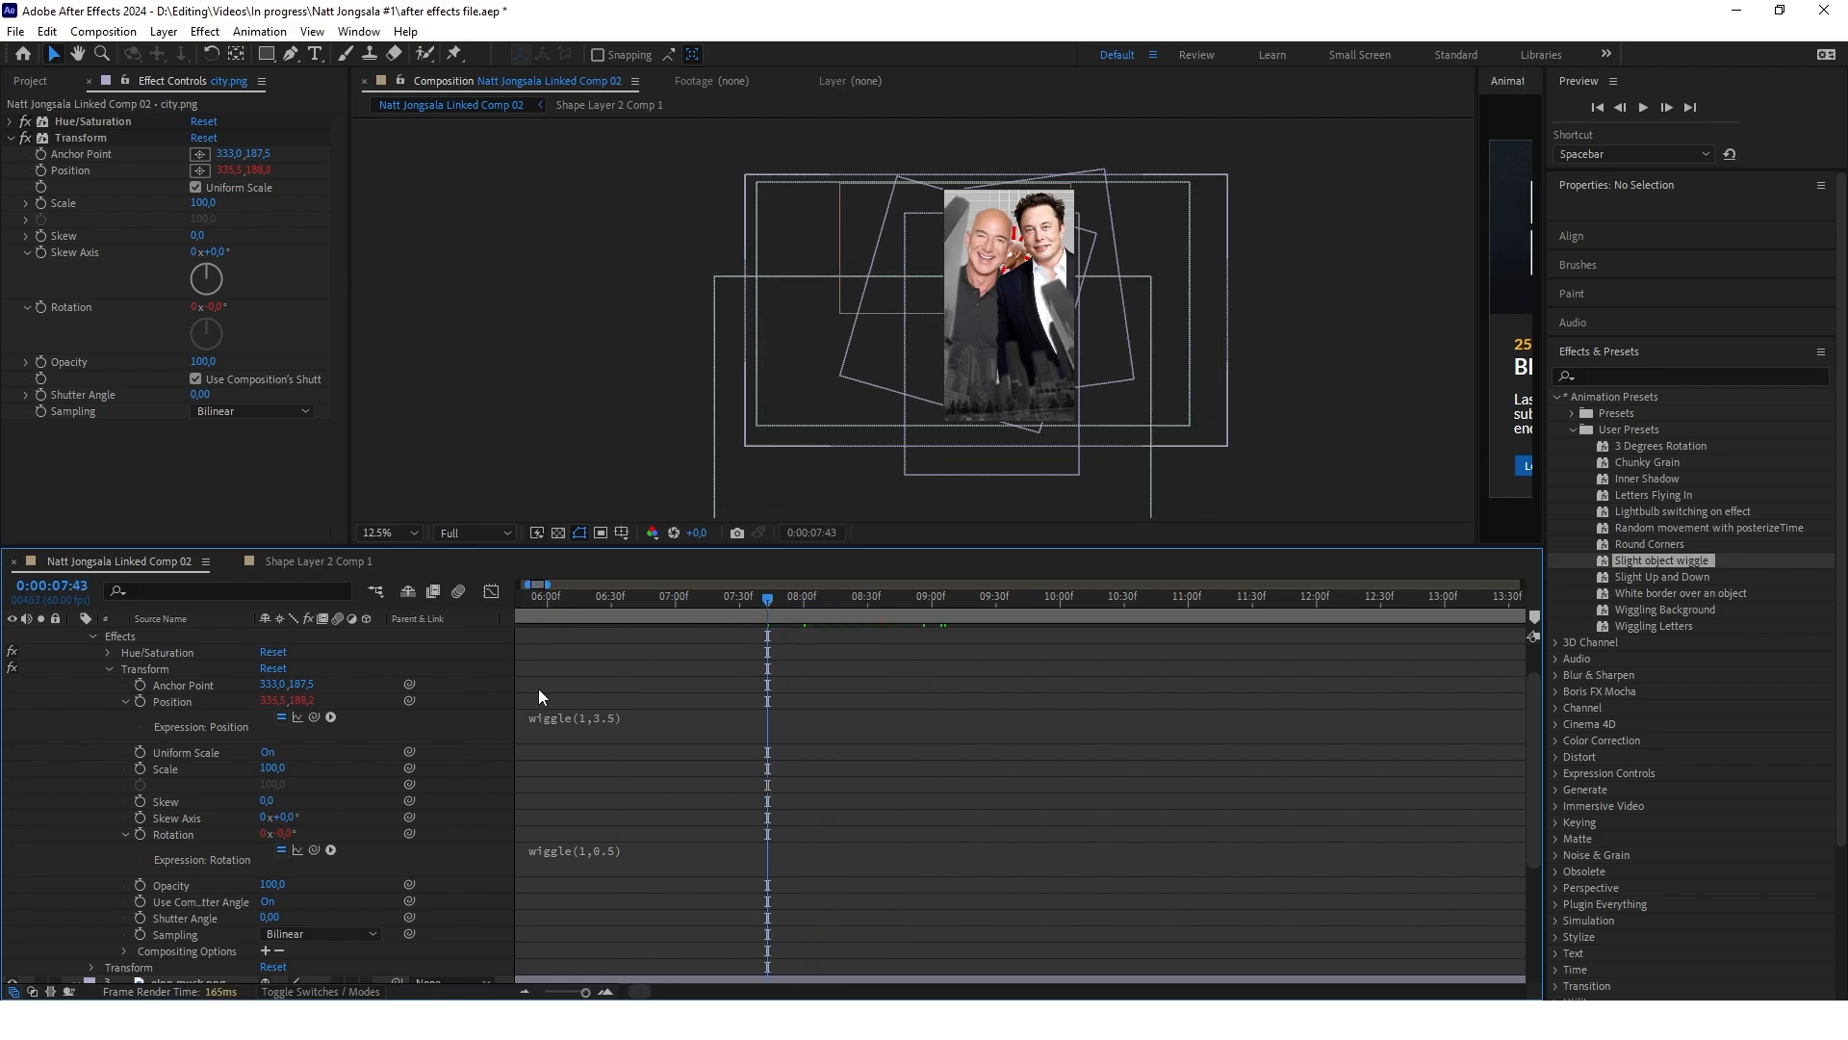
Copy city.png's Transform wiggle effect onto elon musk.png and jeff bezos.png, then collapse the layers and scrub the result
left_click(109, 668)
left_click(151, 719)
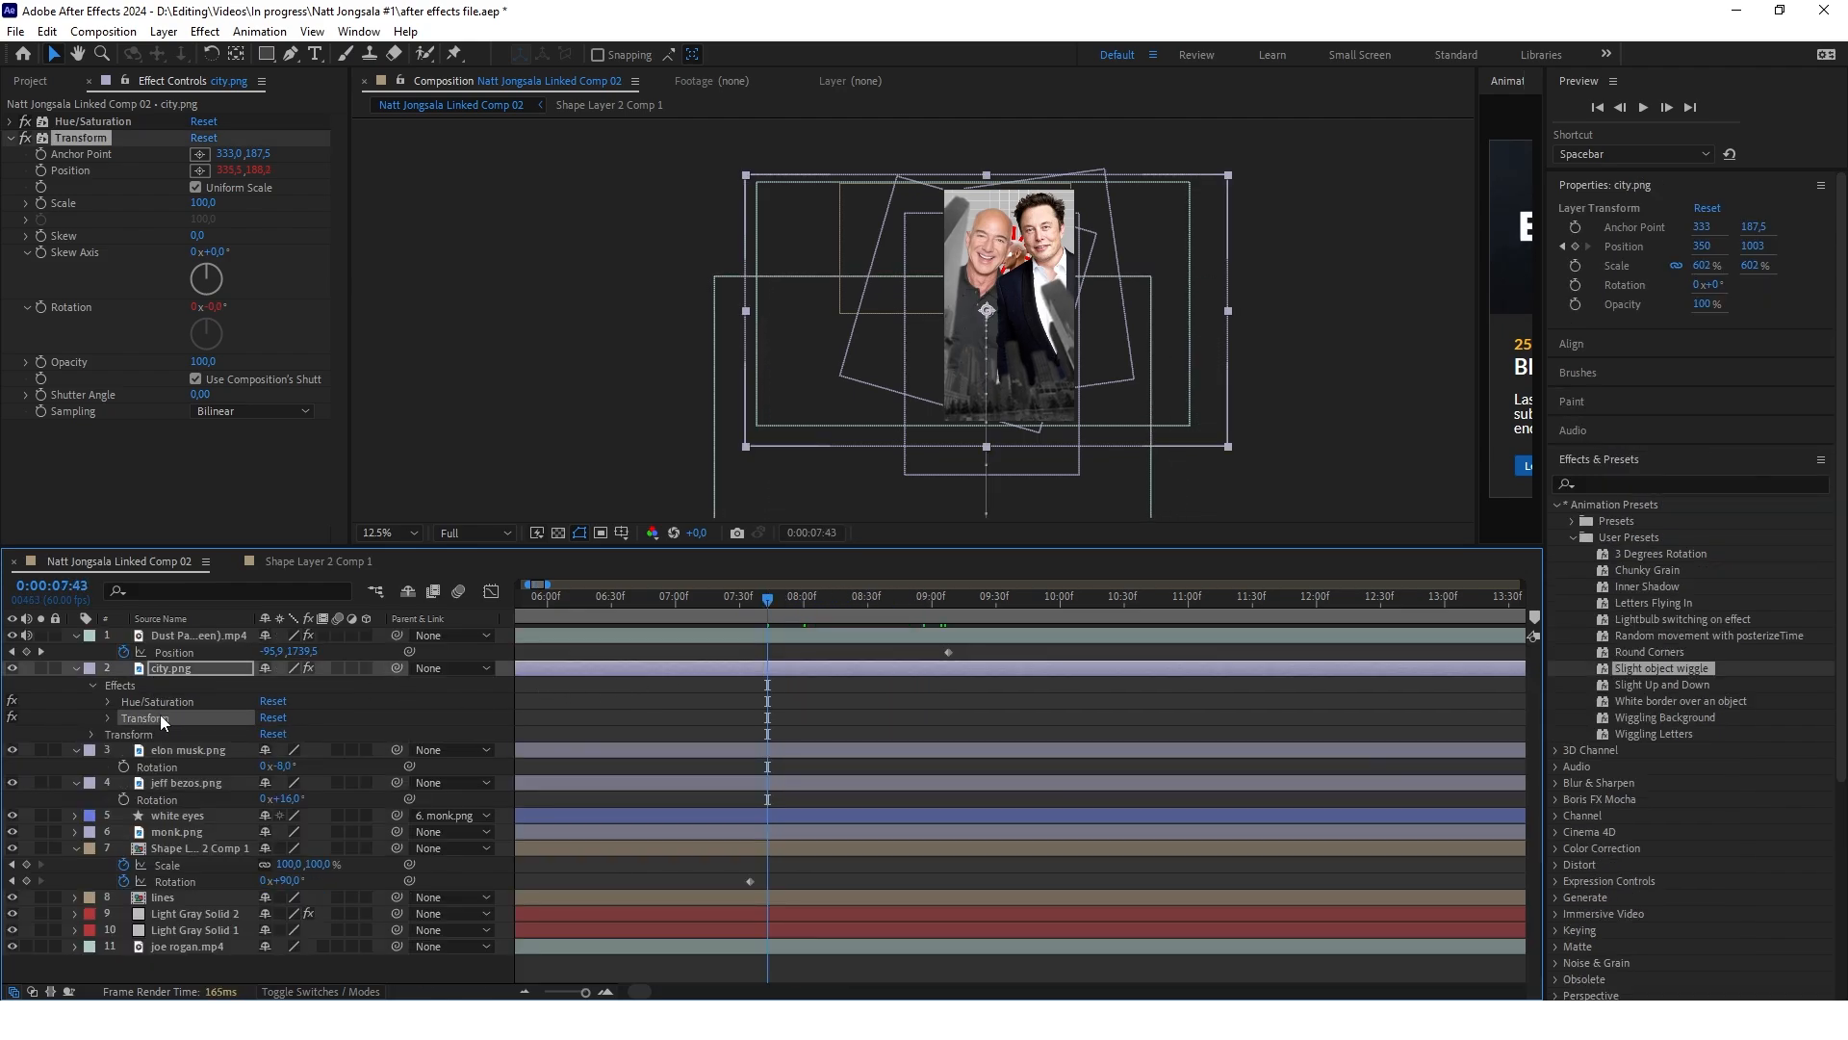
left_click(77, 667)
left_click(182, 683)
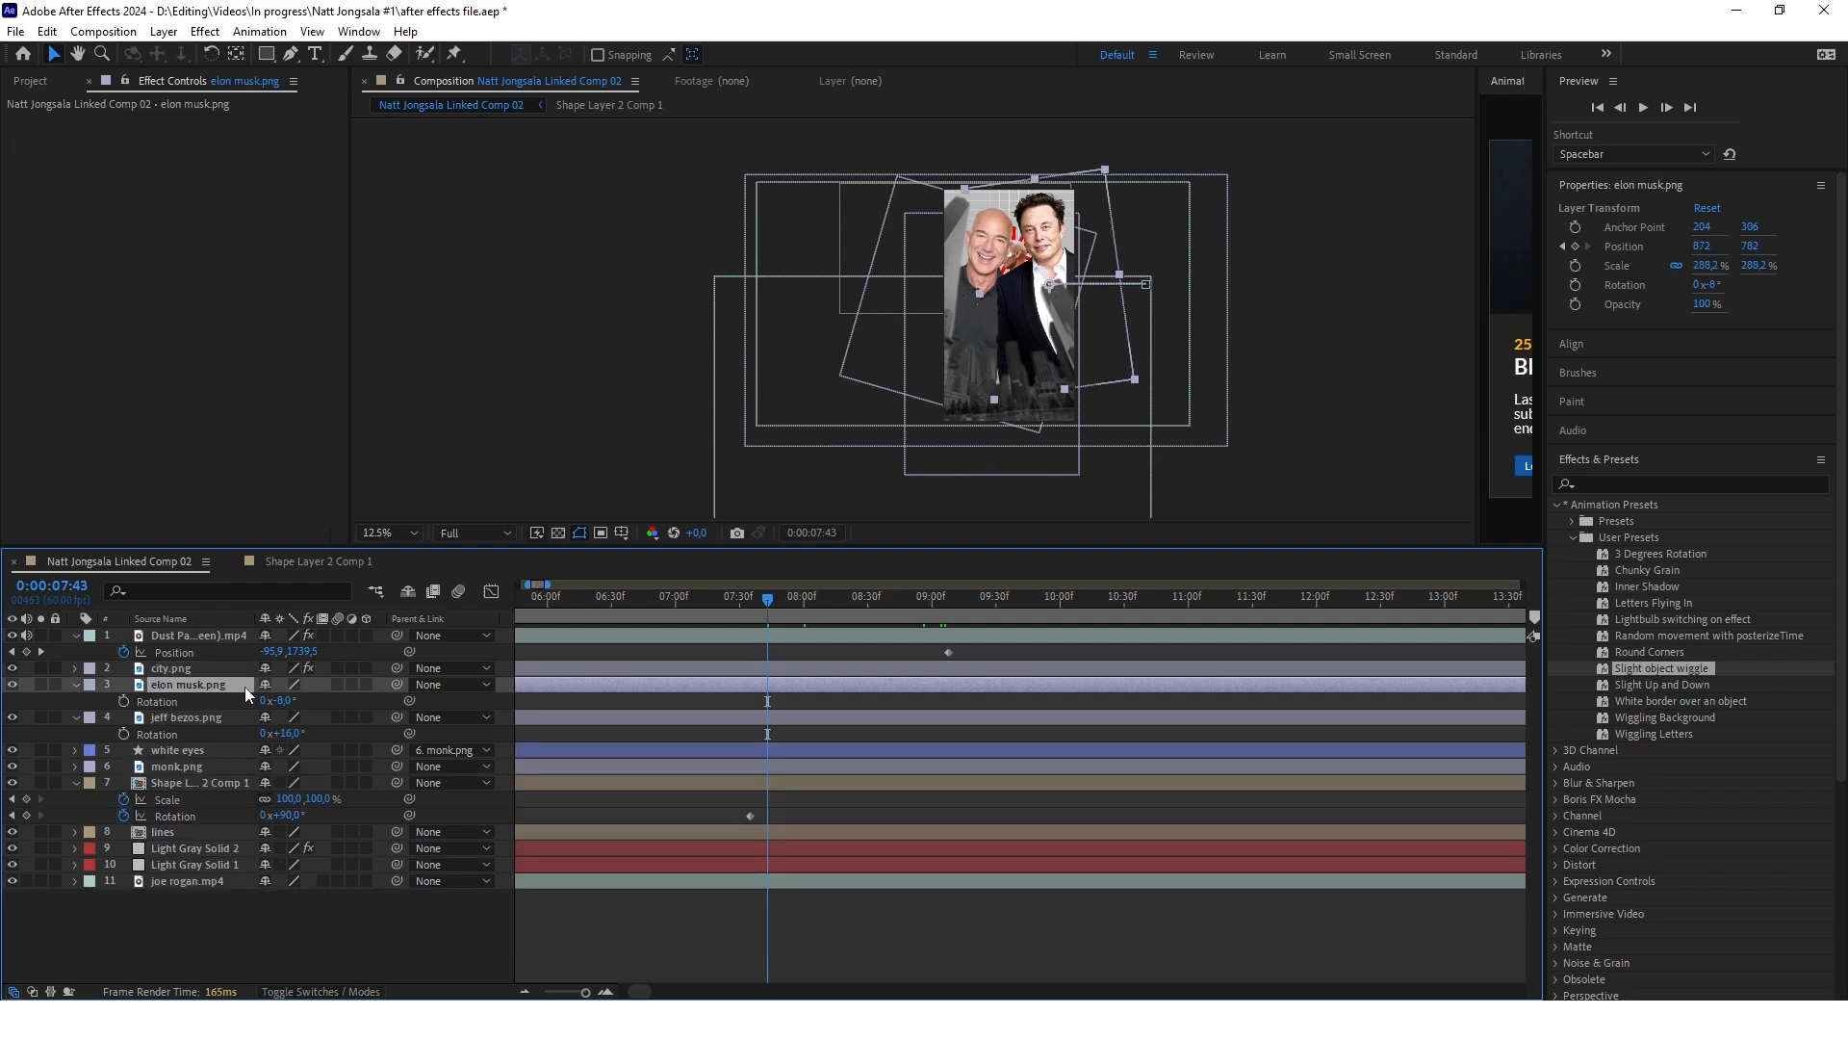
key("ctrl+v")
left_click(187, 732)
key("ctrl+v")
left_click(76, 684)
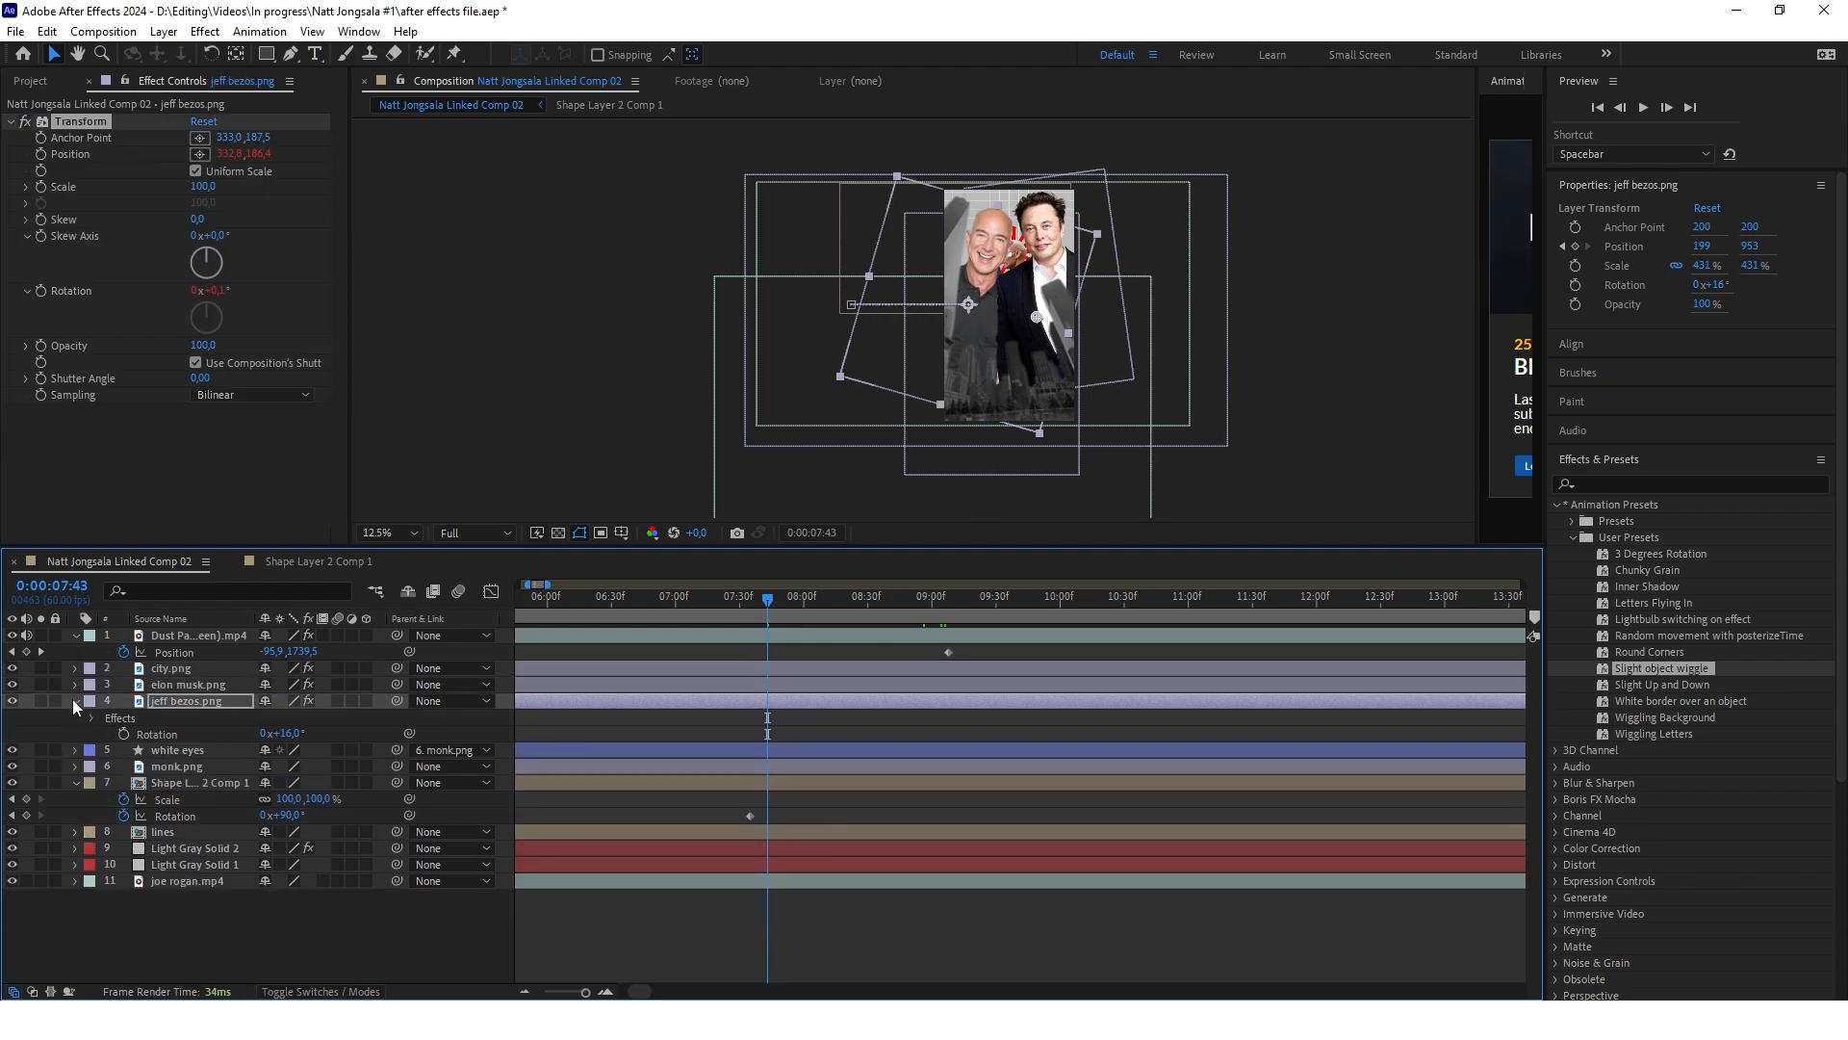
left_click(75, 700)
left_click_drag(766, 597, 980, 634)
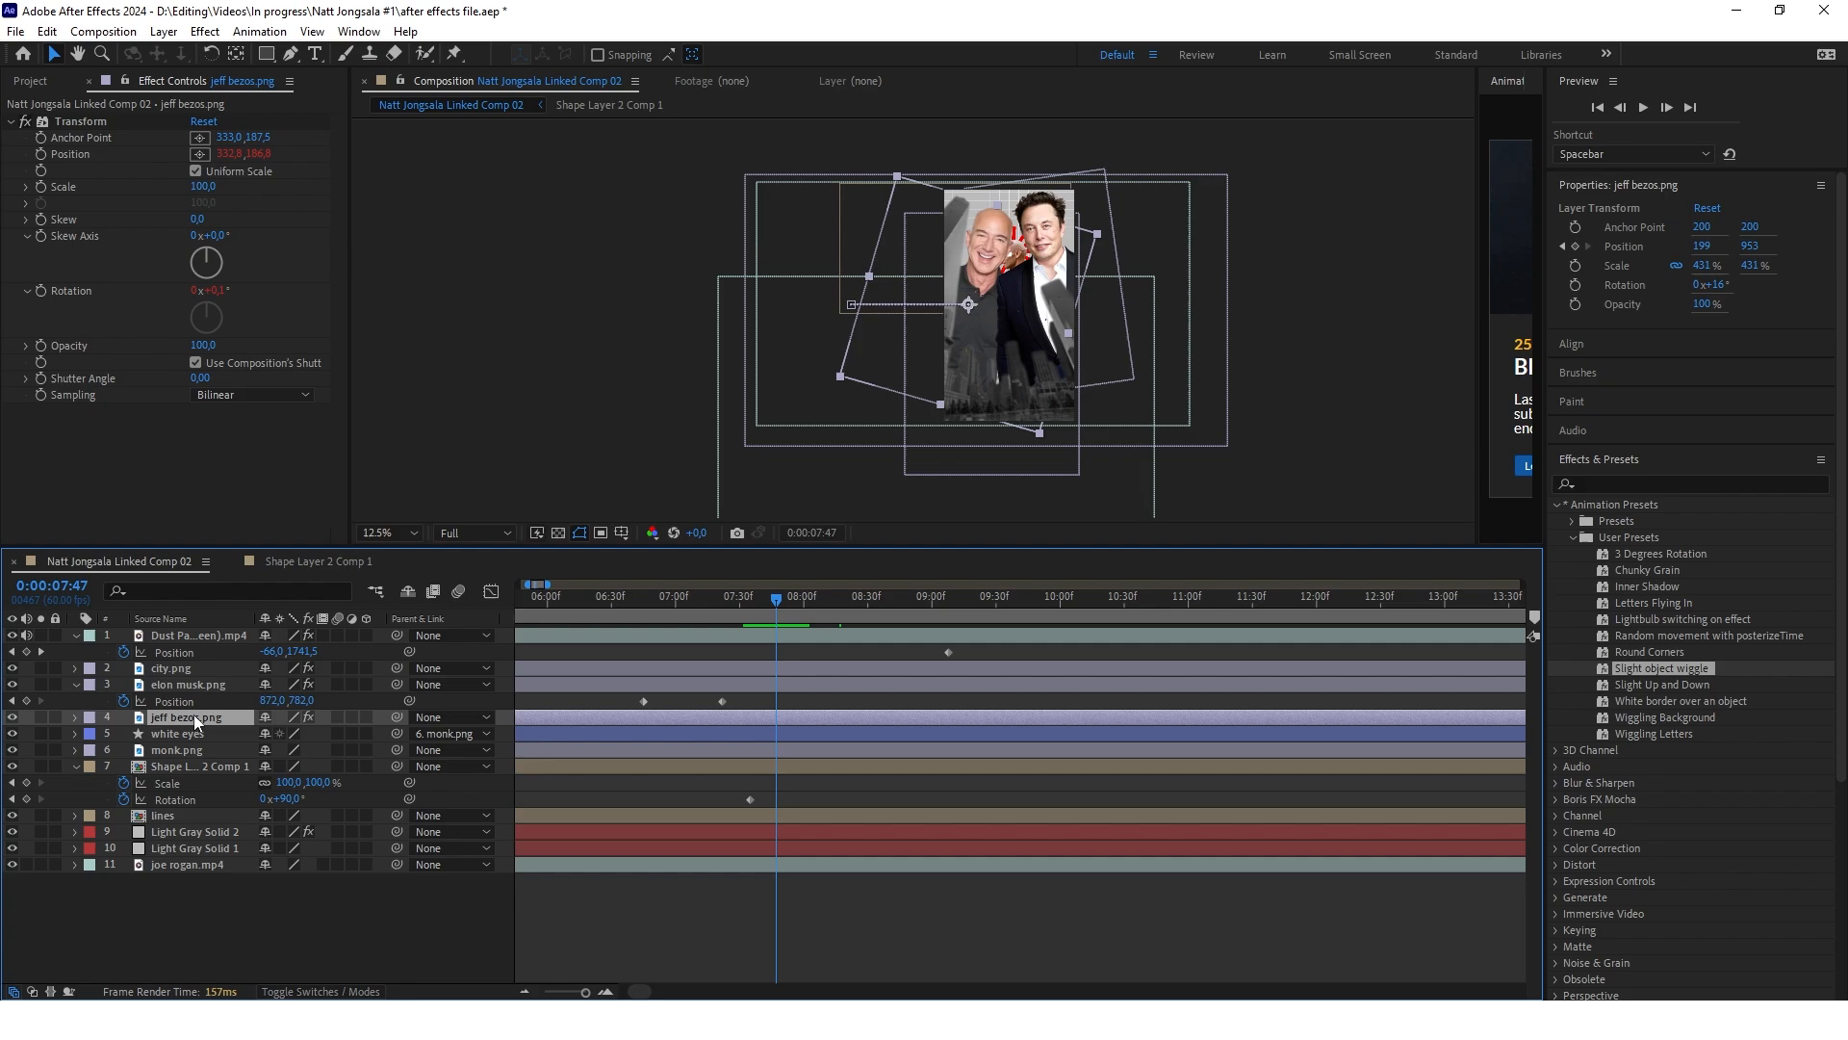
Play back and scrub the transition from the monk to elon musk.png and jeff bezos.png, starting around 0:00:06:40
key("p")
left_click_drag(778, 597, 650, 616)
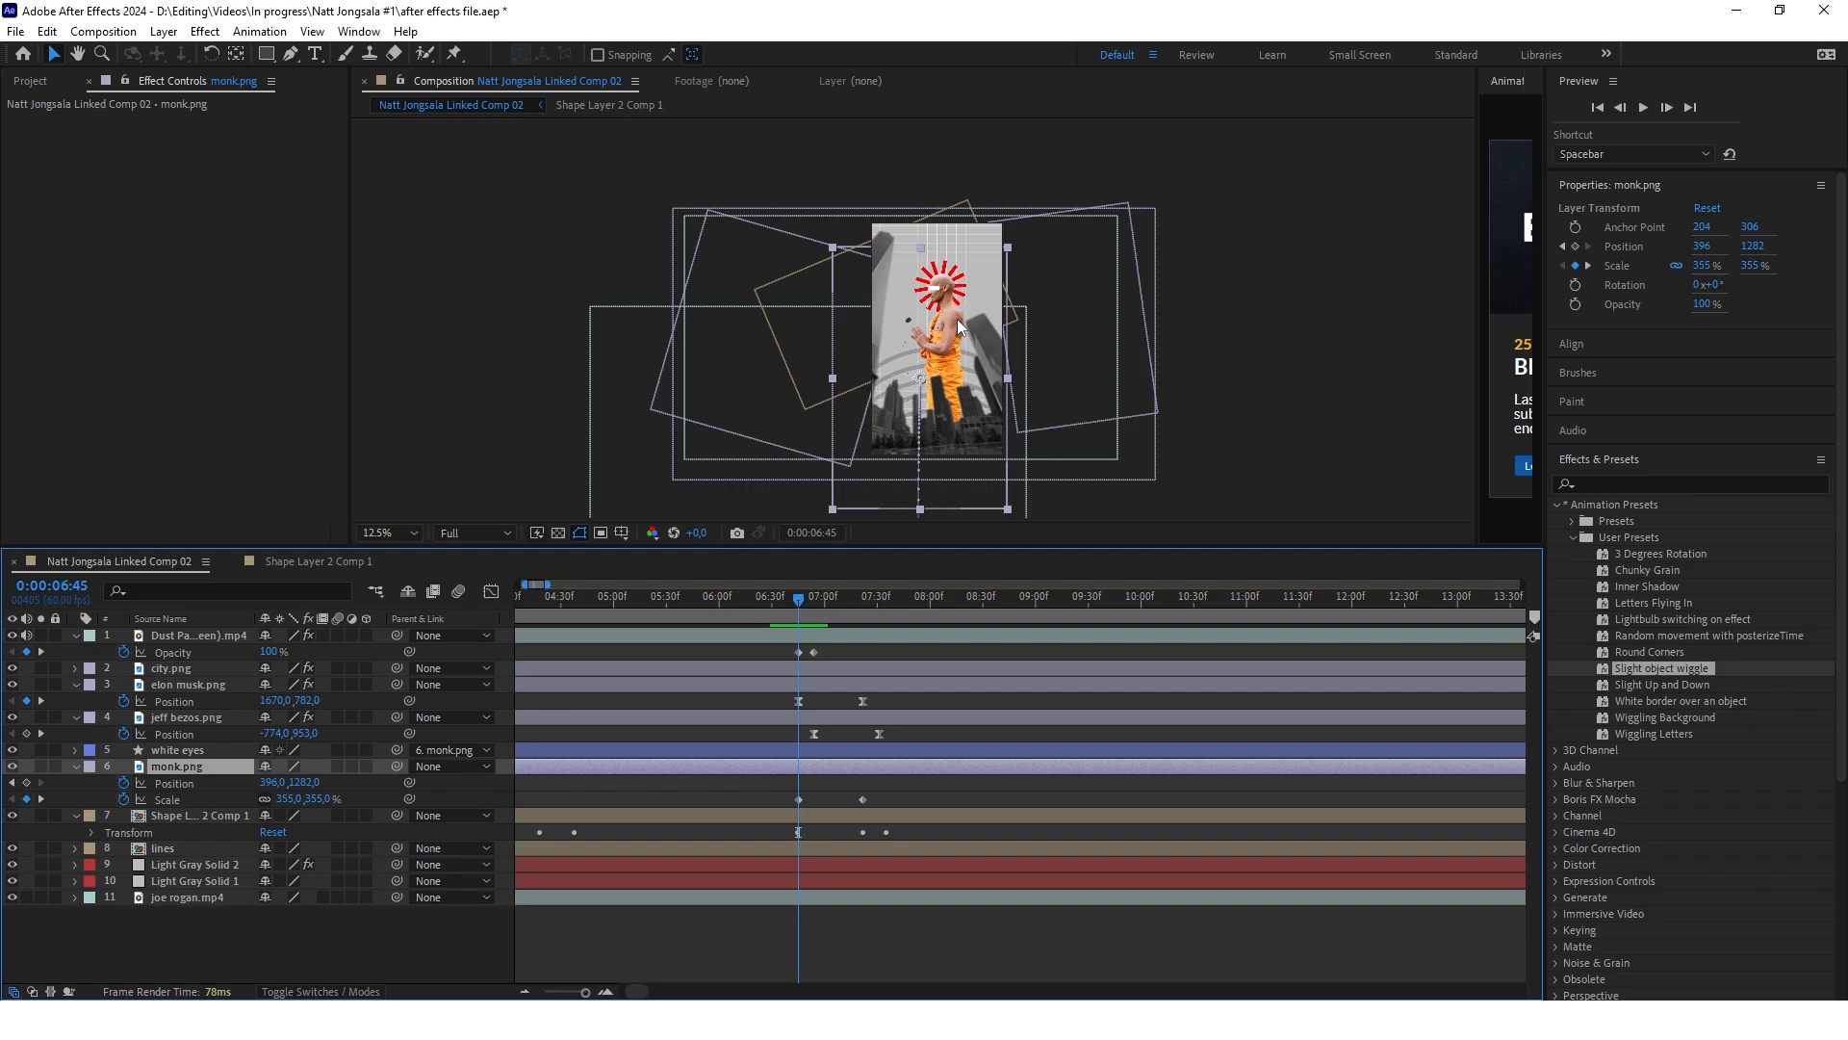
left_click(204, 820)
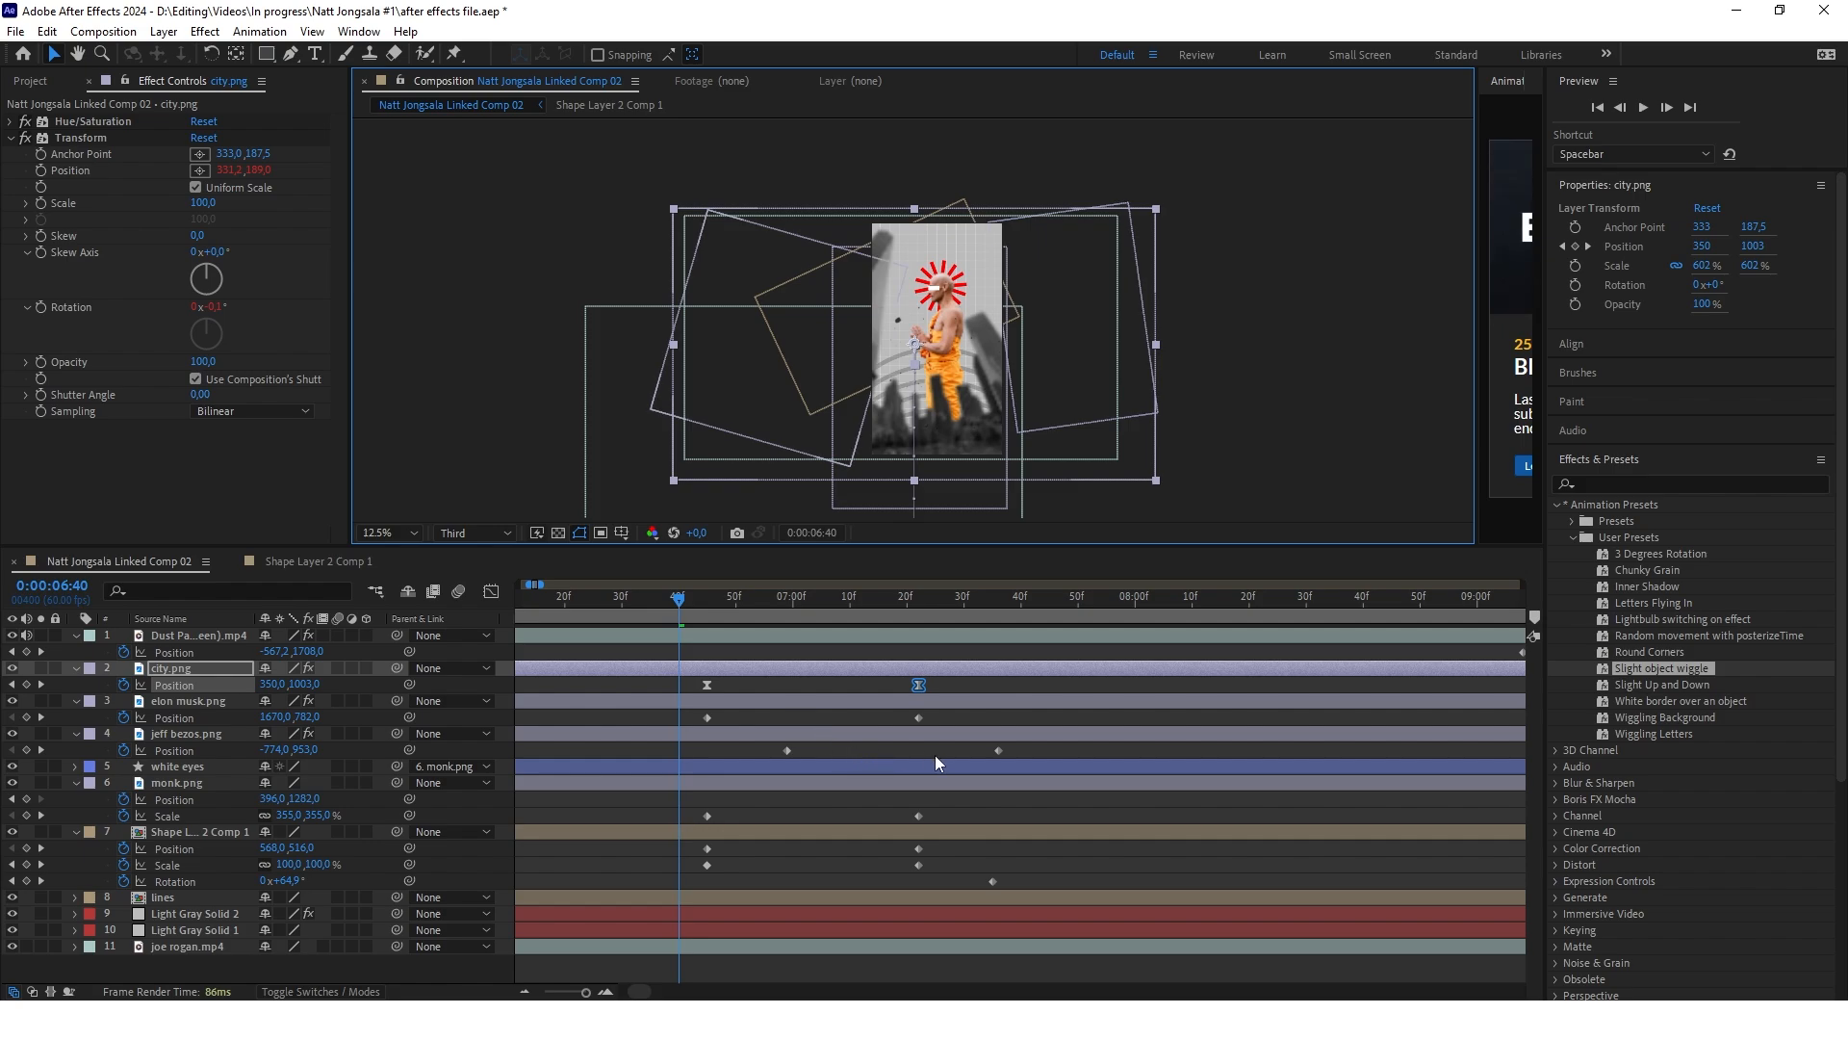
key("space")
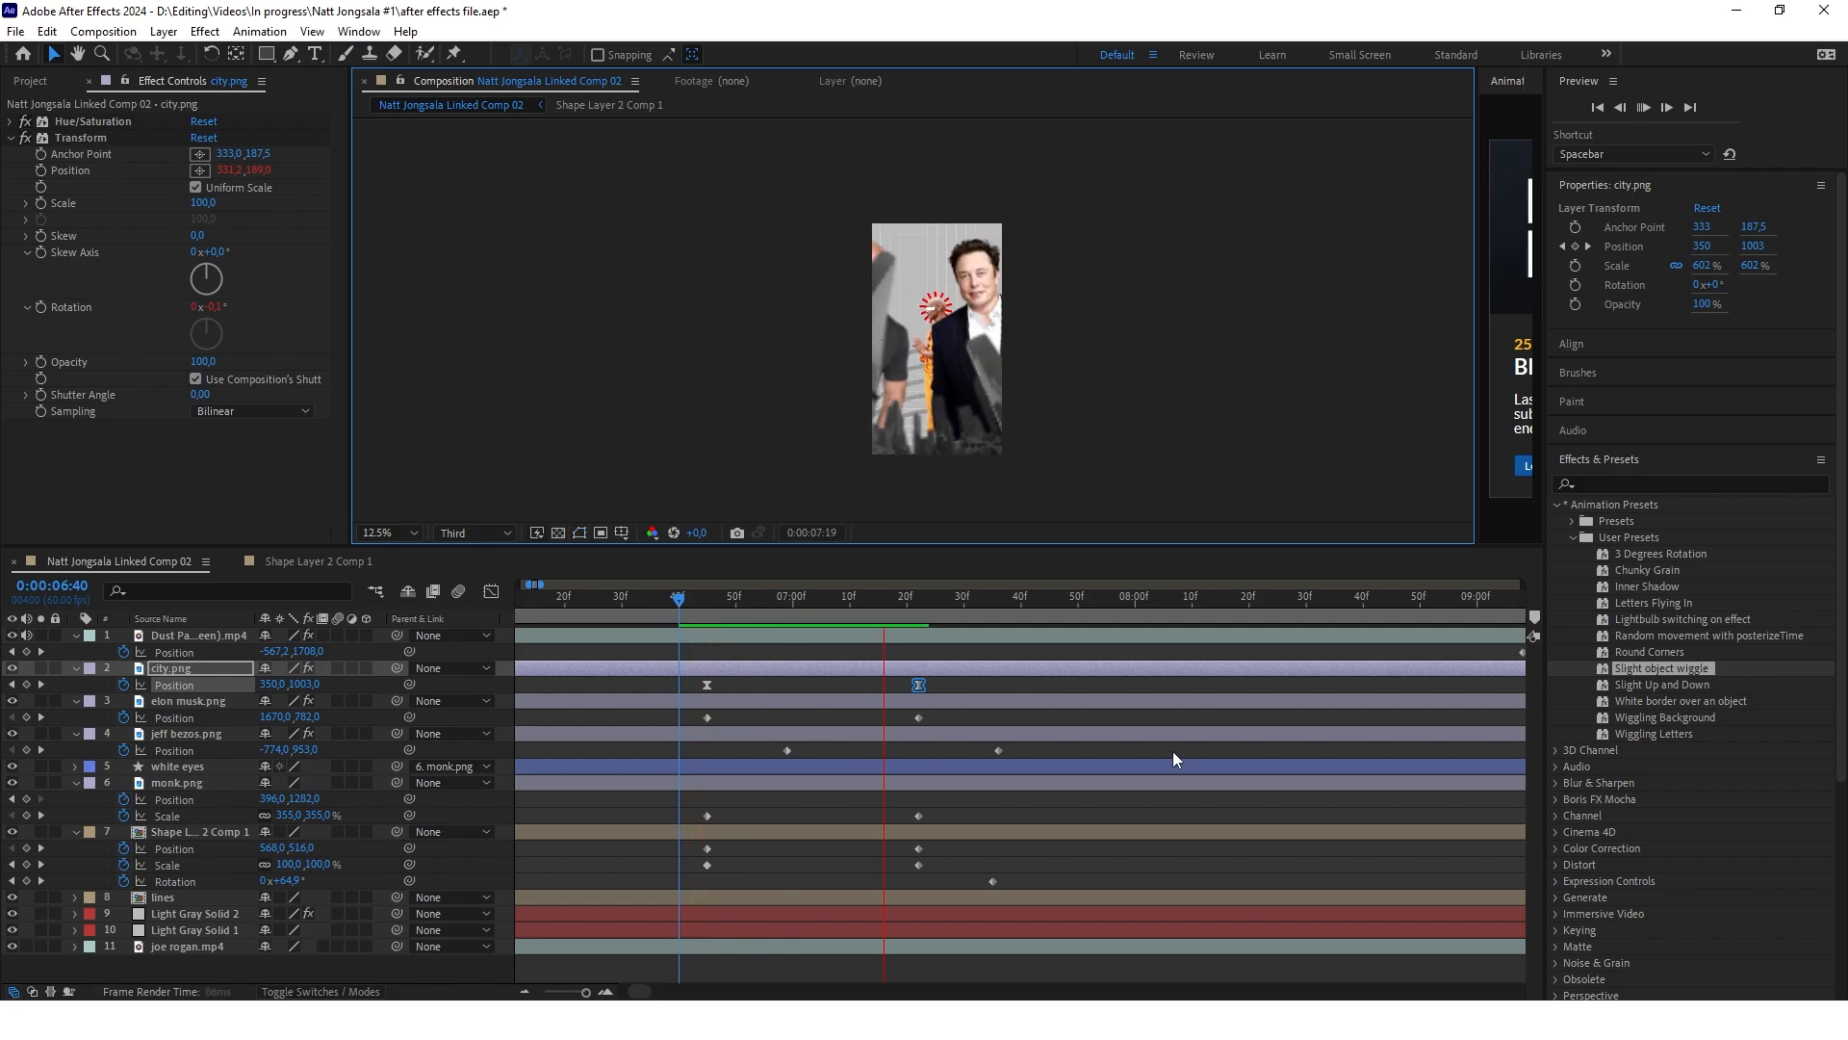
key("space")
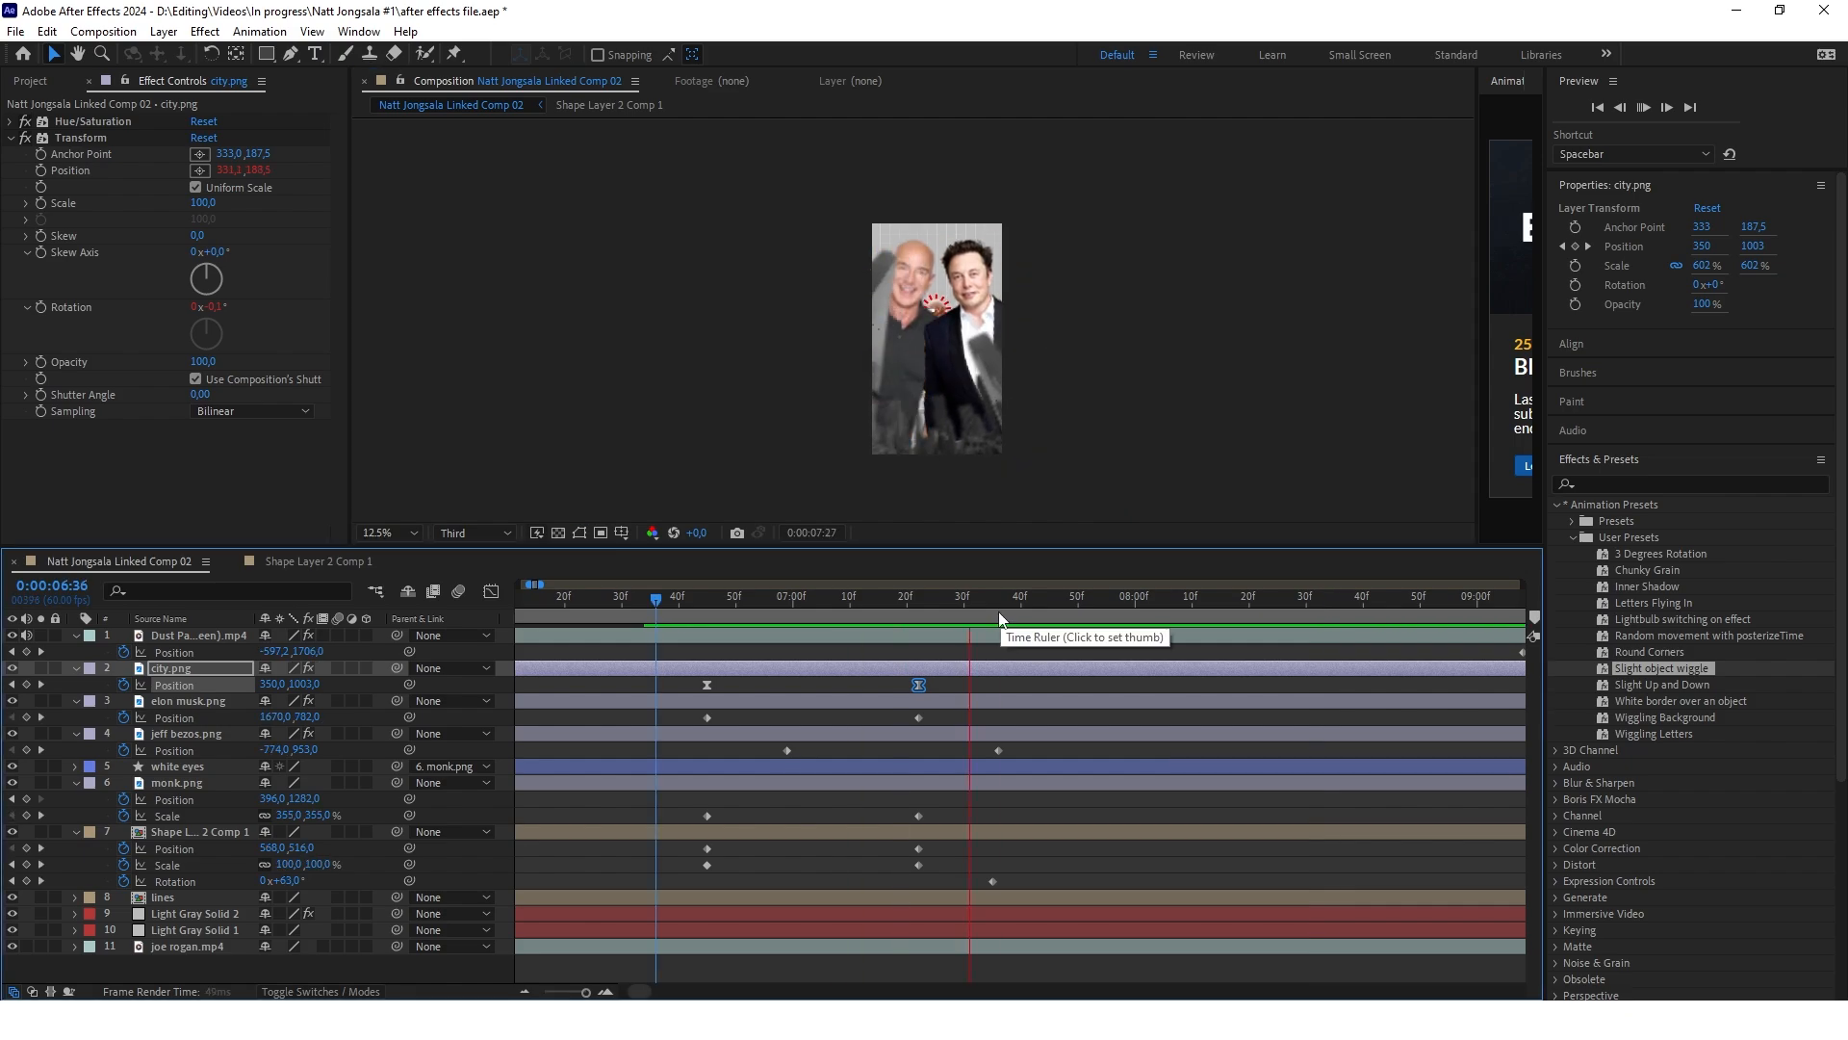
left_click(1165, 603)
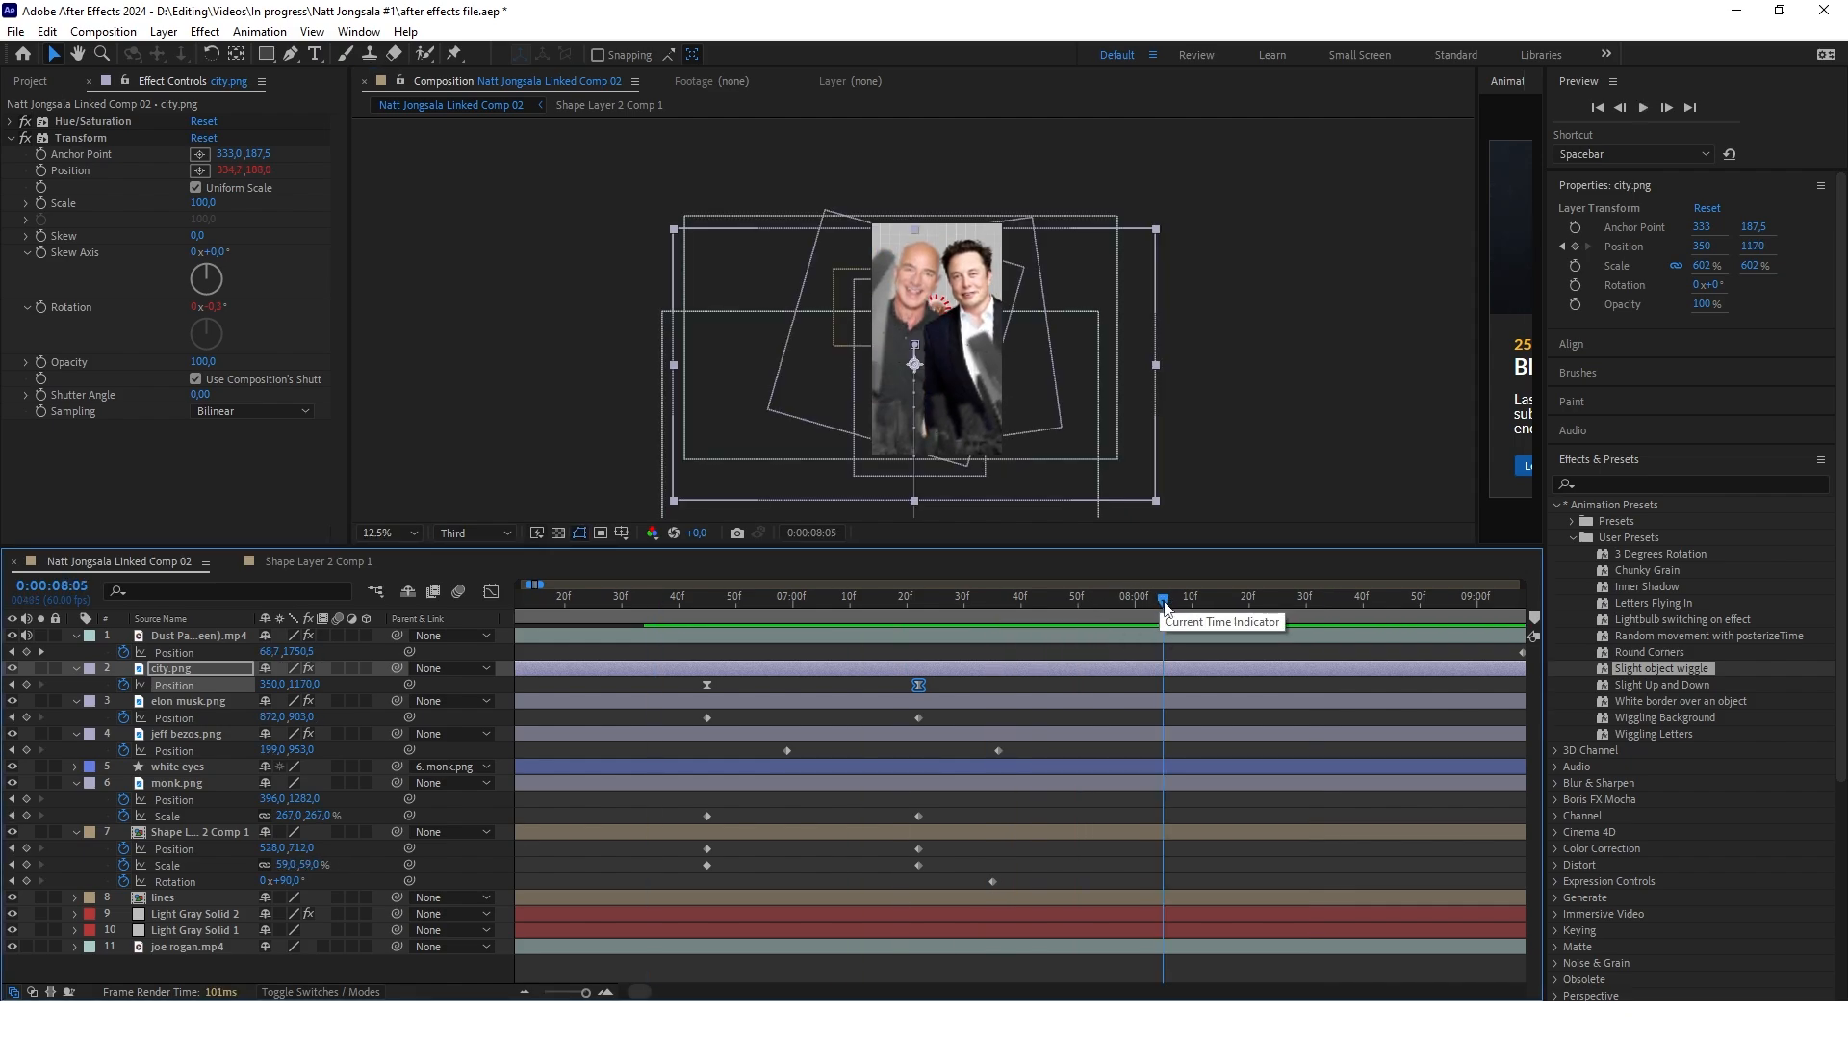
left_click_drag(1166, 603, 1123, 602)
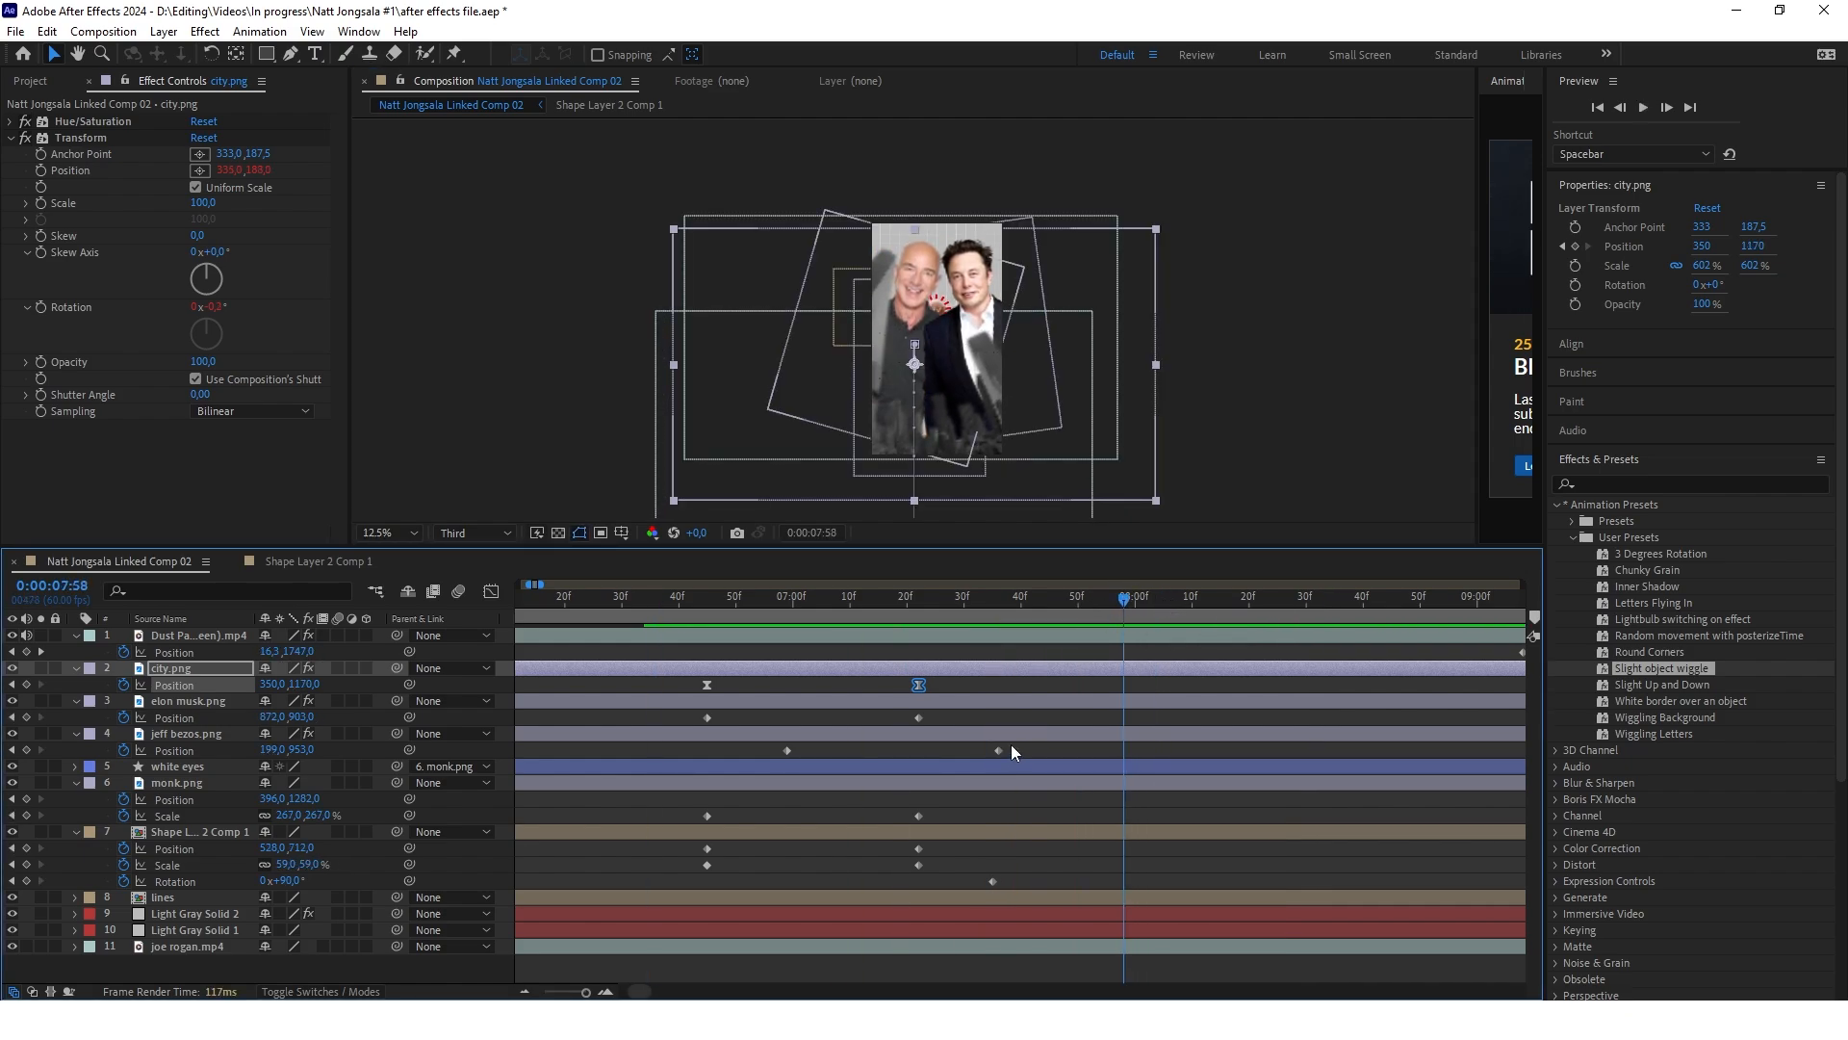
Easy-ease the position keyframes of elon musk.png and jeff bezos.png, shaping their speed graphs for a fast start and long slowdown
left_click_drag(1024, 752, 664, 710)
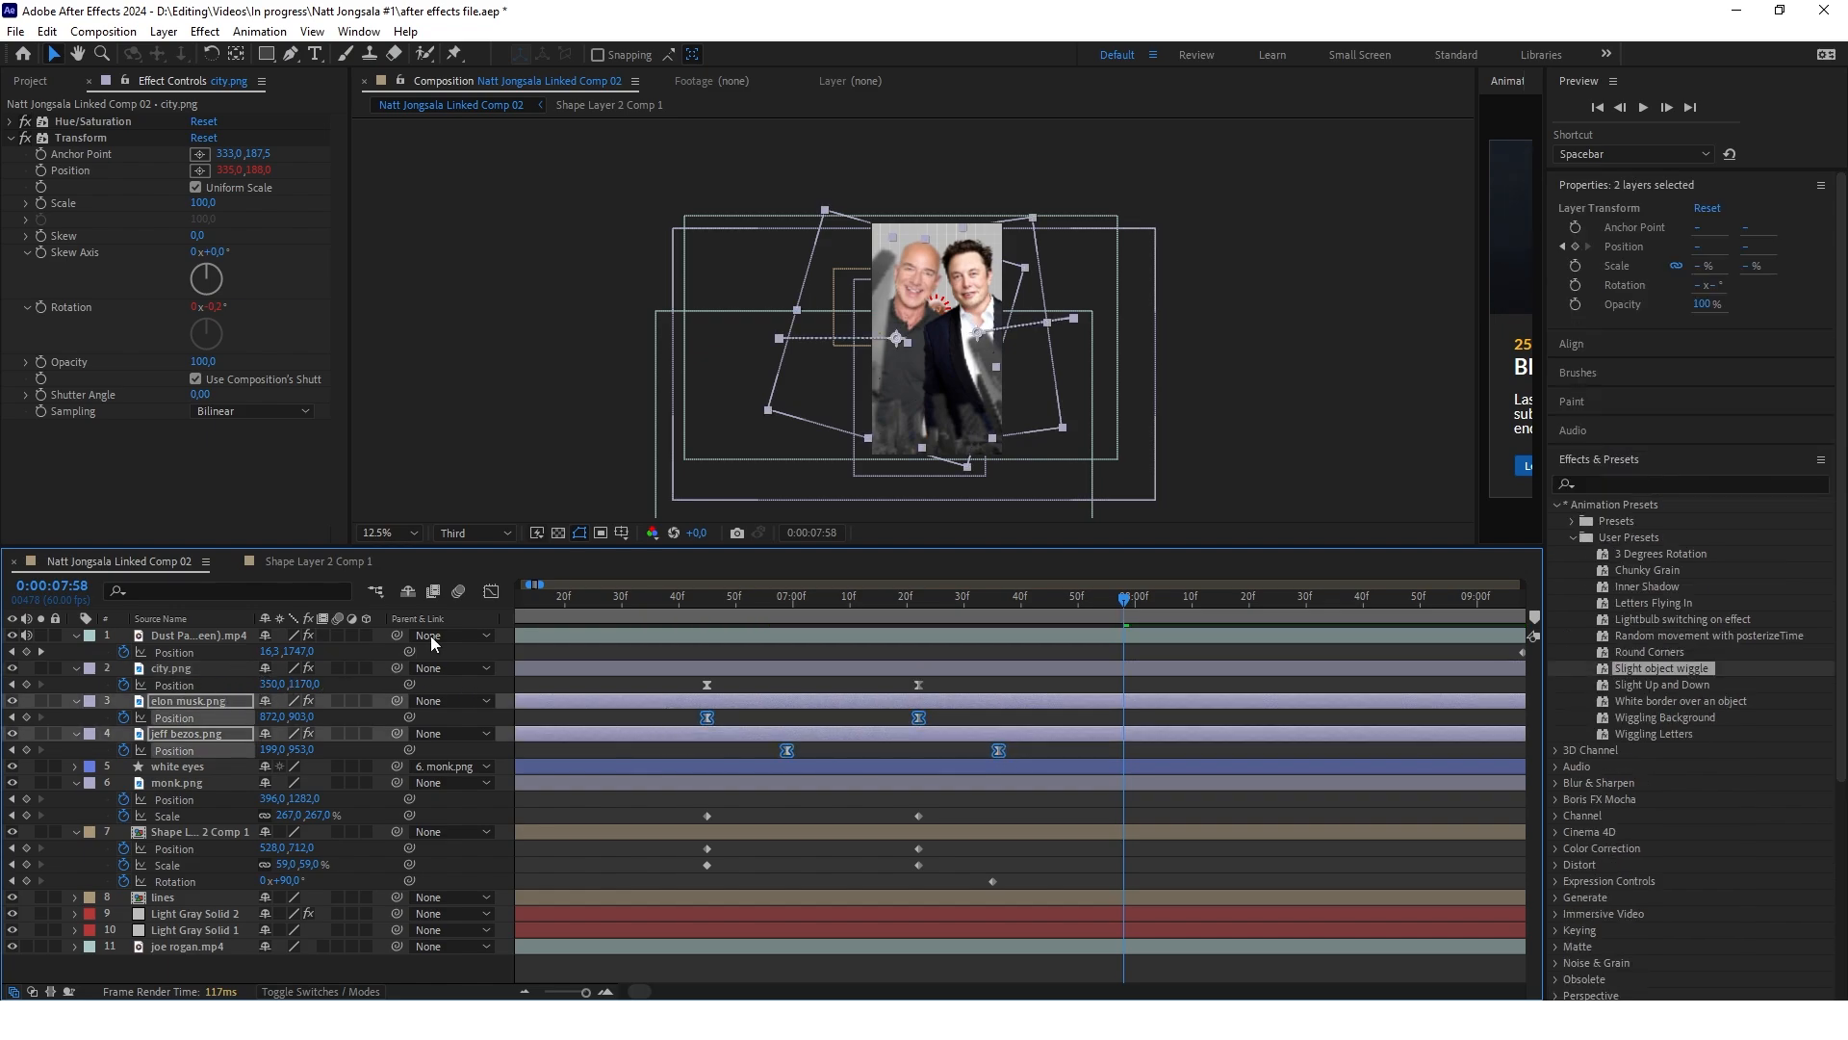
left_click(490, 591)
scroll(839, 781, "down", 1)
scroll(810, 800, "up", 2)
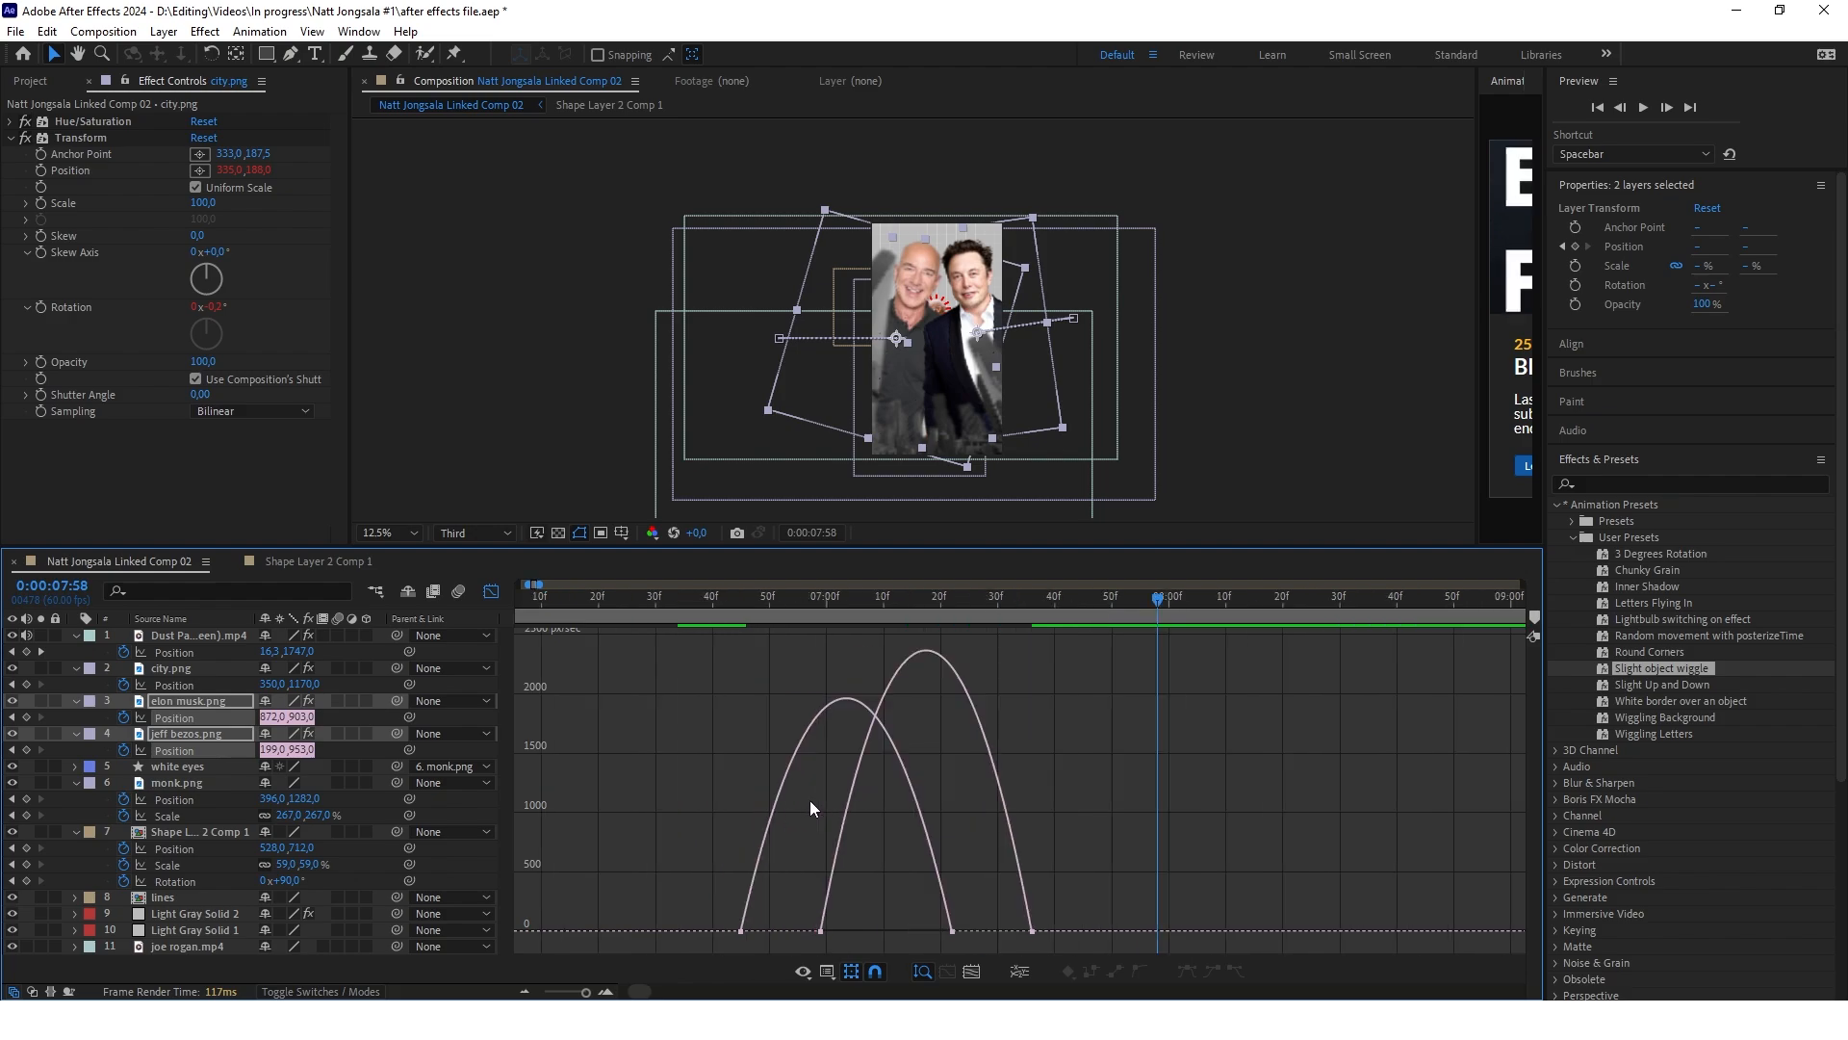
scroll(1049, 887, "down", 1)
left_click_drag(1039, 916, 1166, 945)
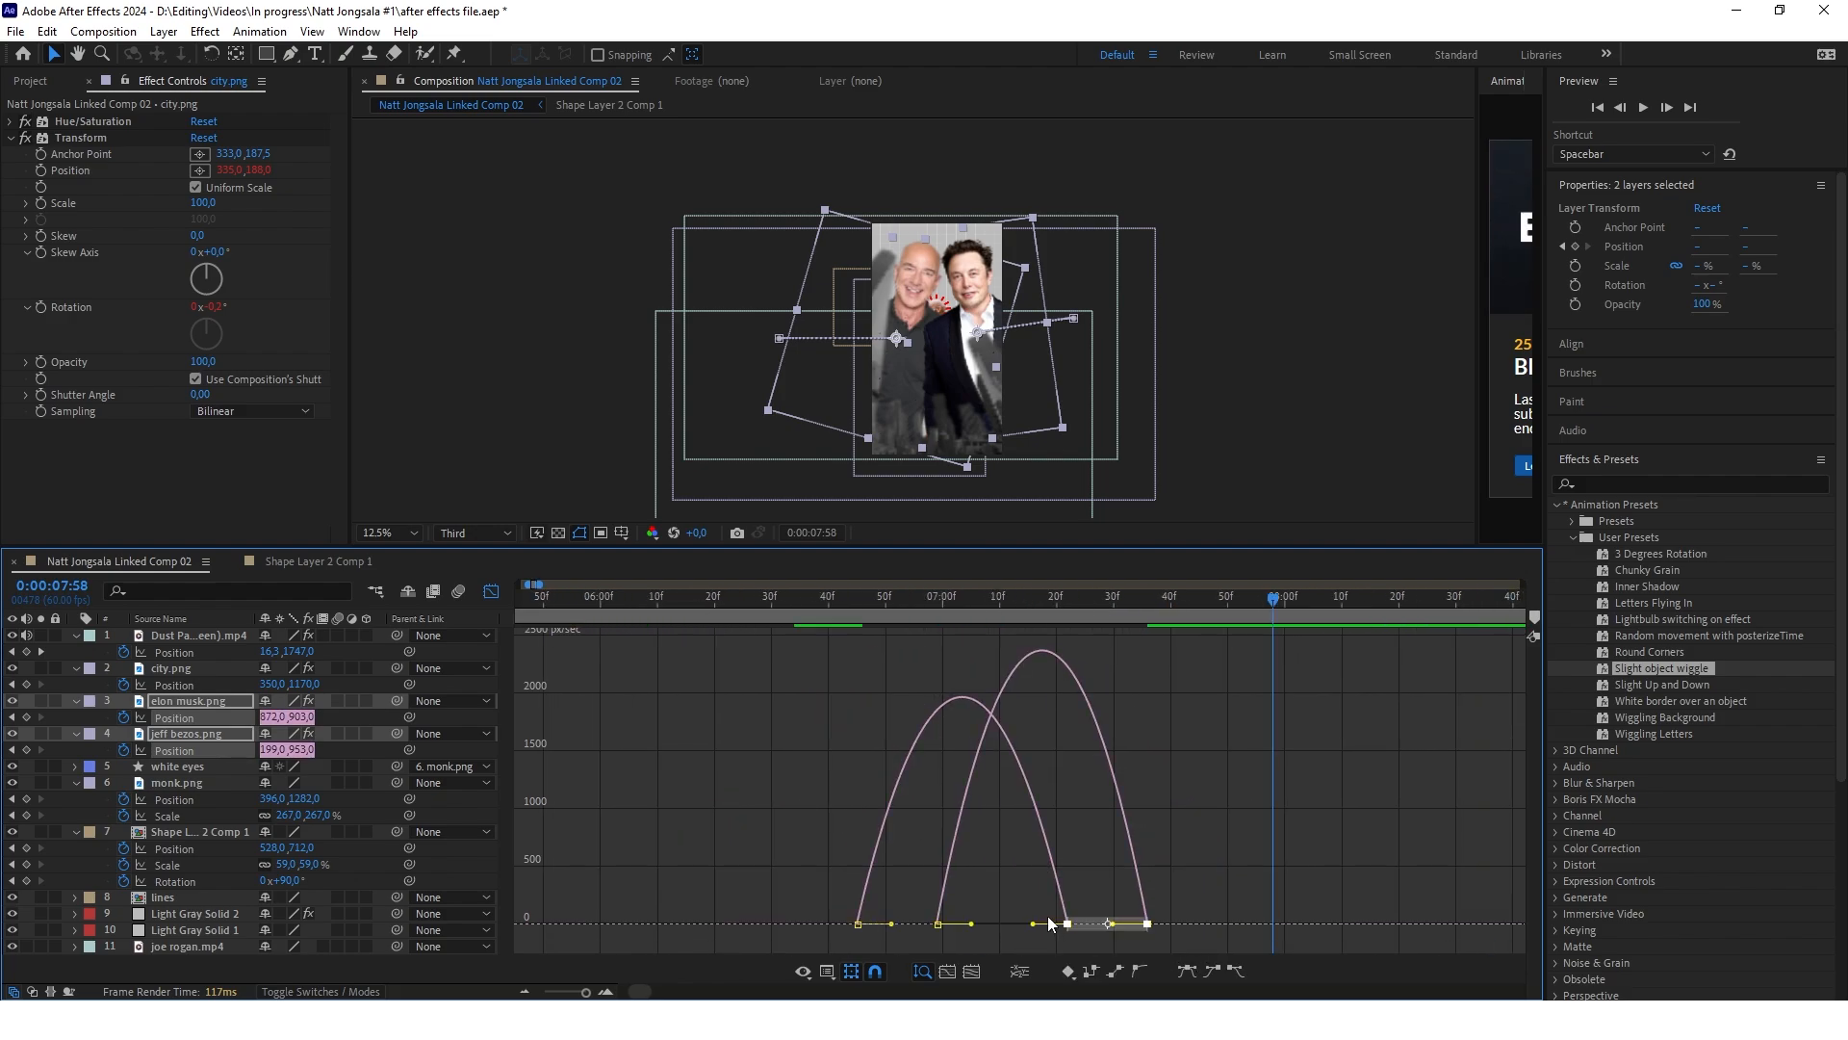
left_click_drag(1033, 924, 952, 924)
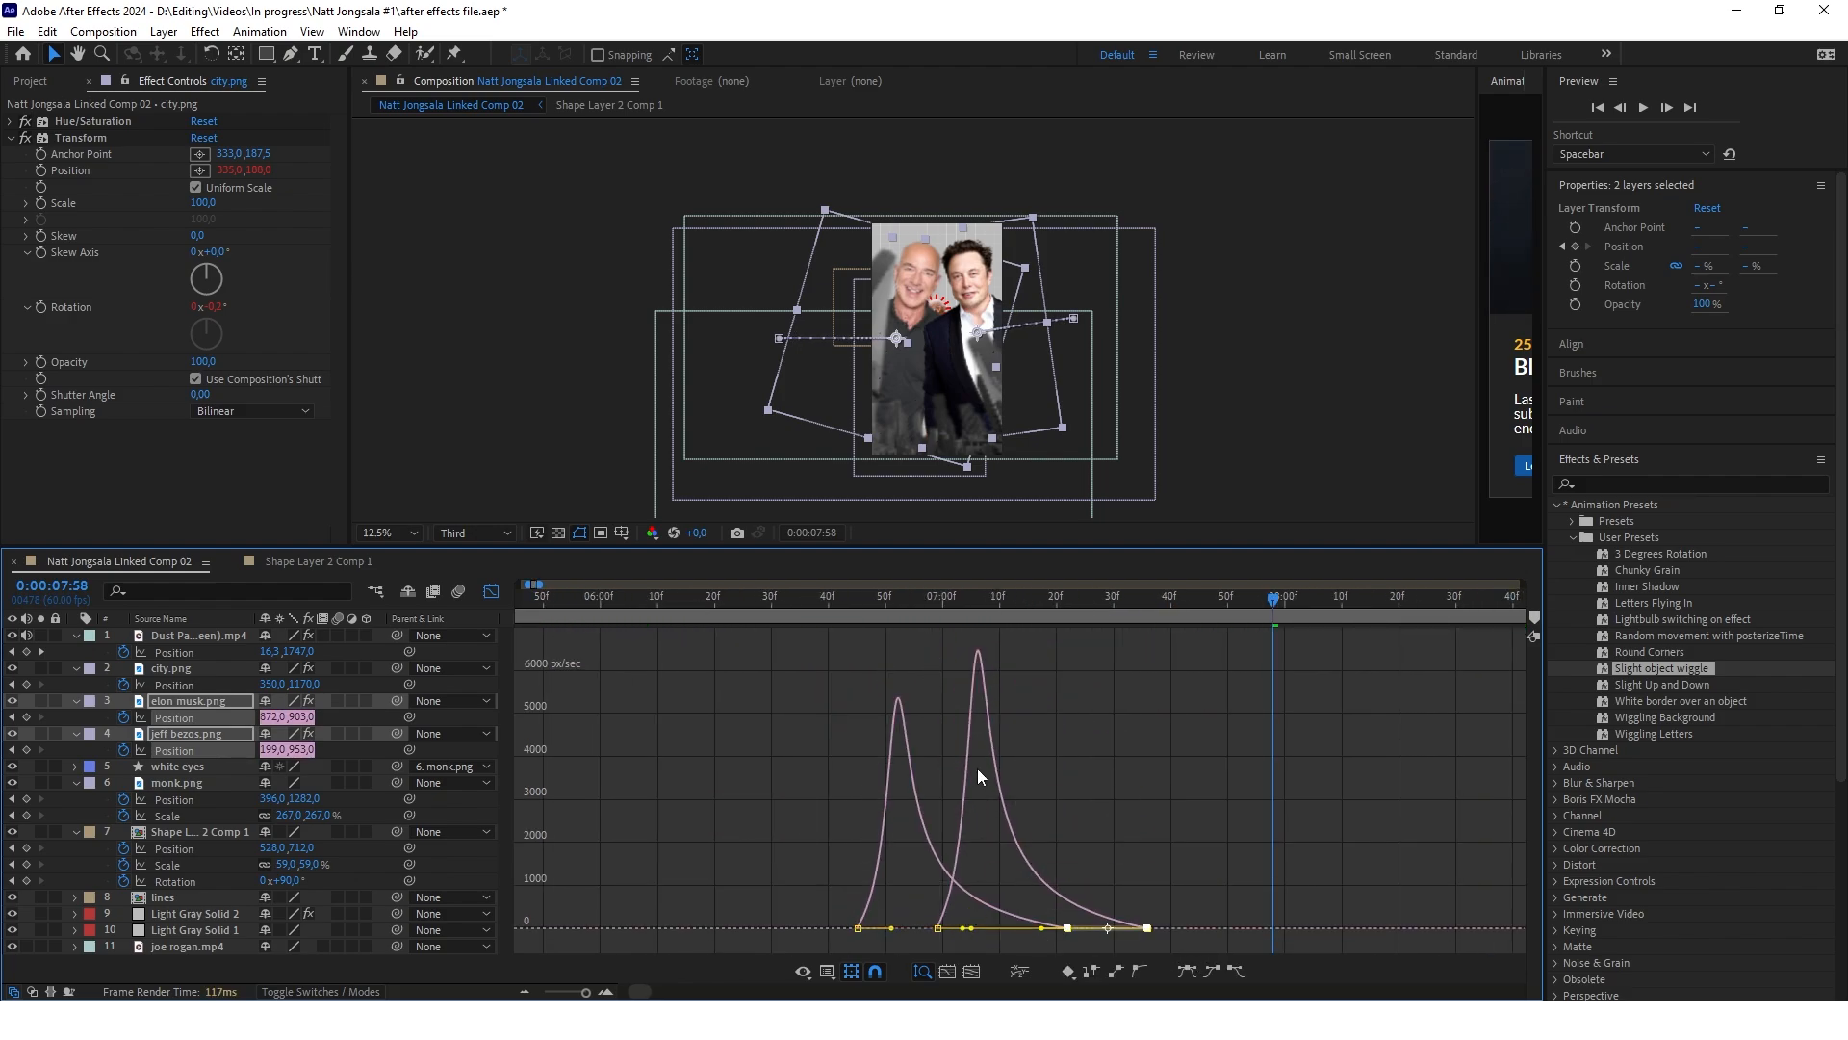
left_click(491, 591)
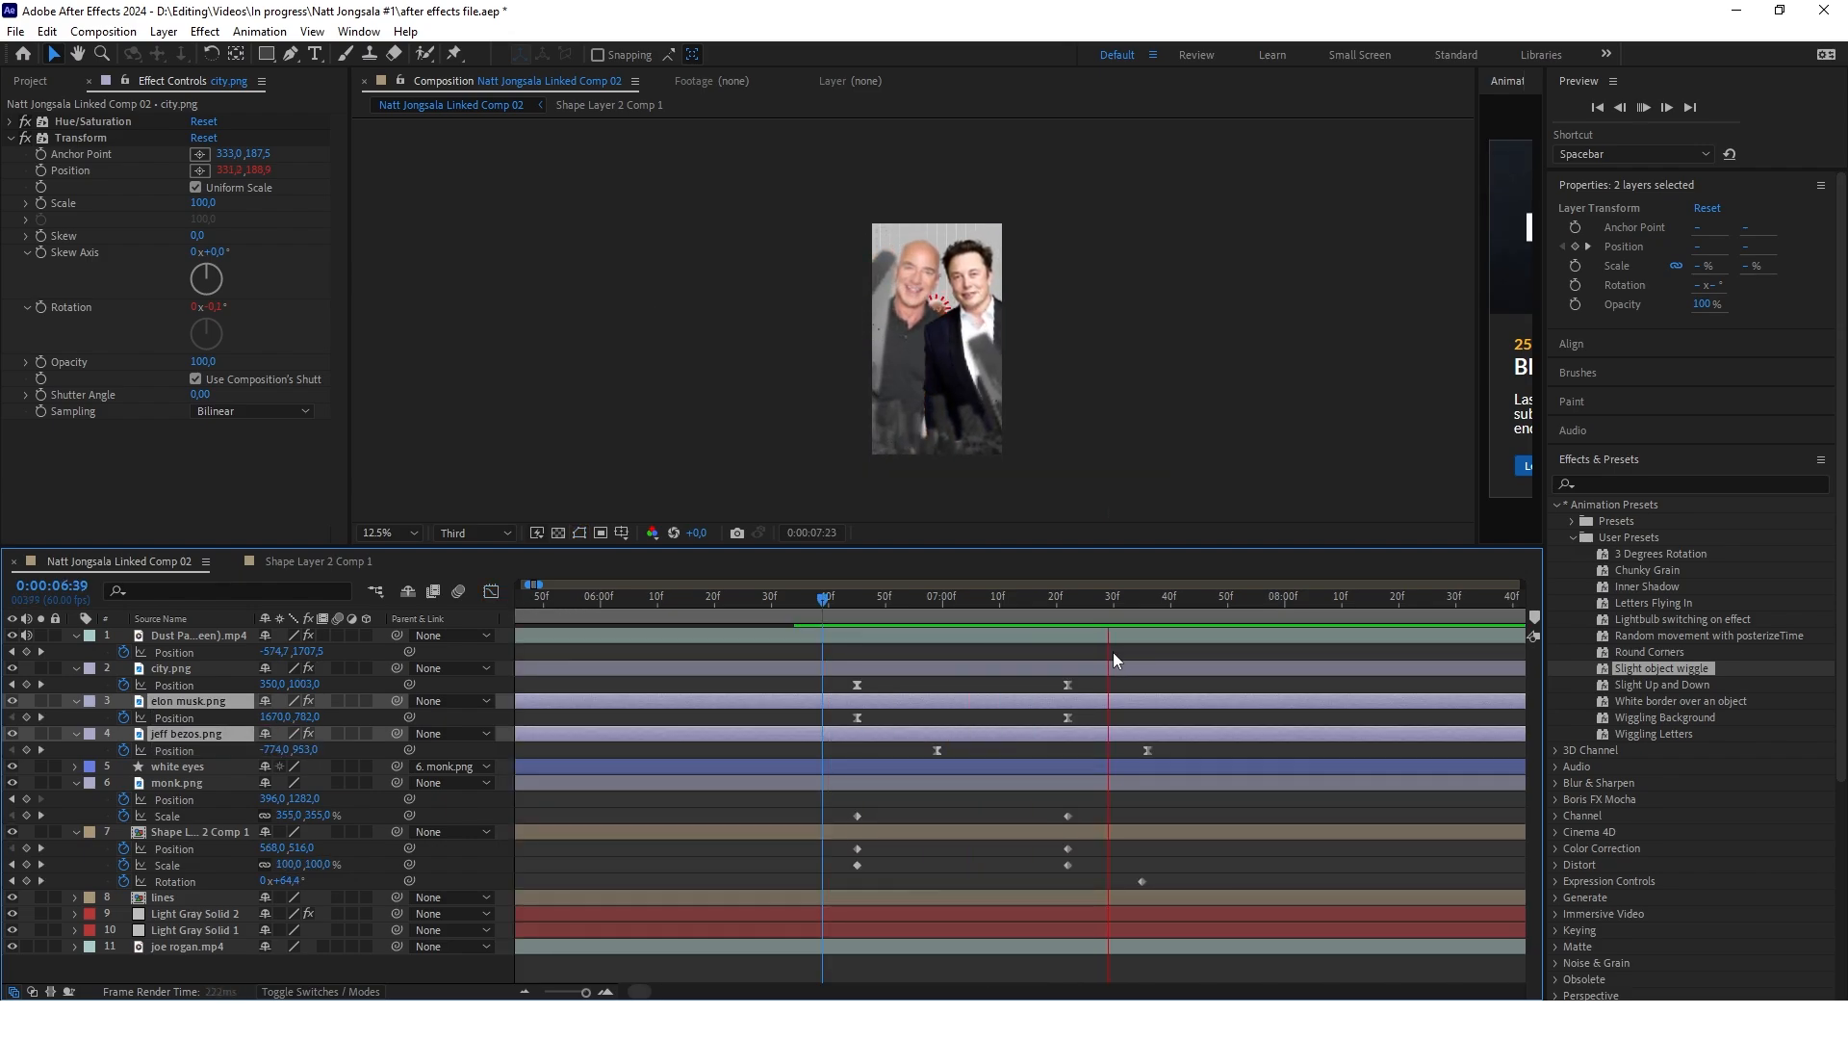
Shift both of jeff bezos.png's position keyframes about 5 frames earlier and scrub the timing
key("space")
left_click_drag(1172, 755, 936, 755)
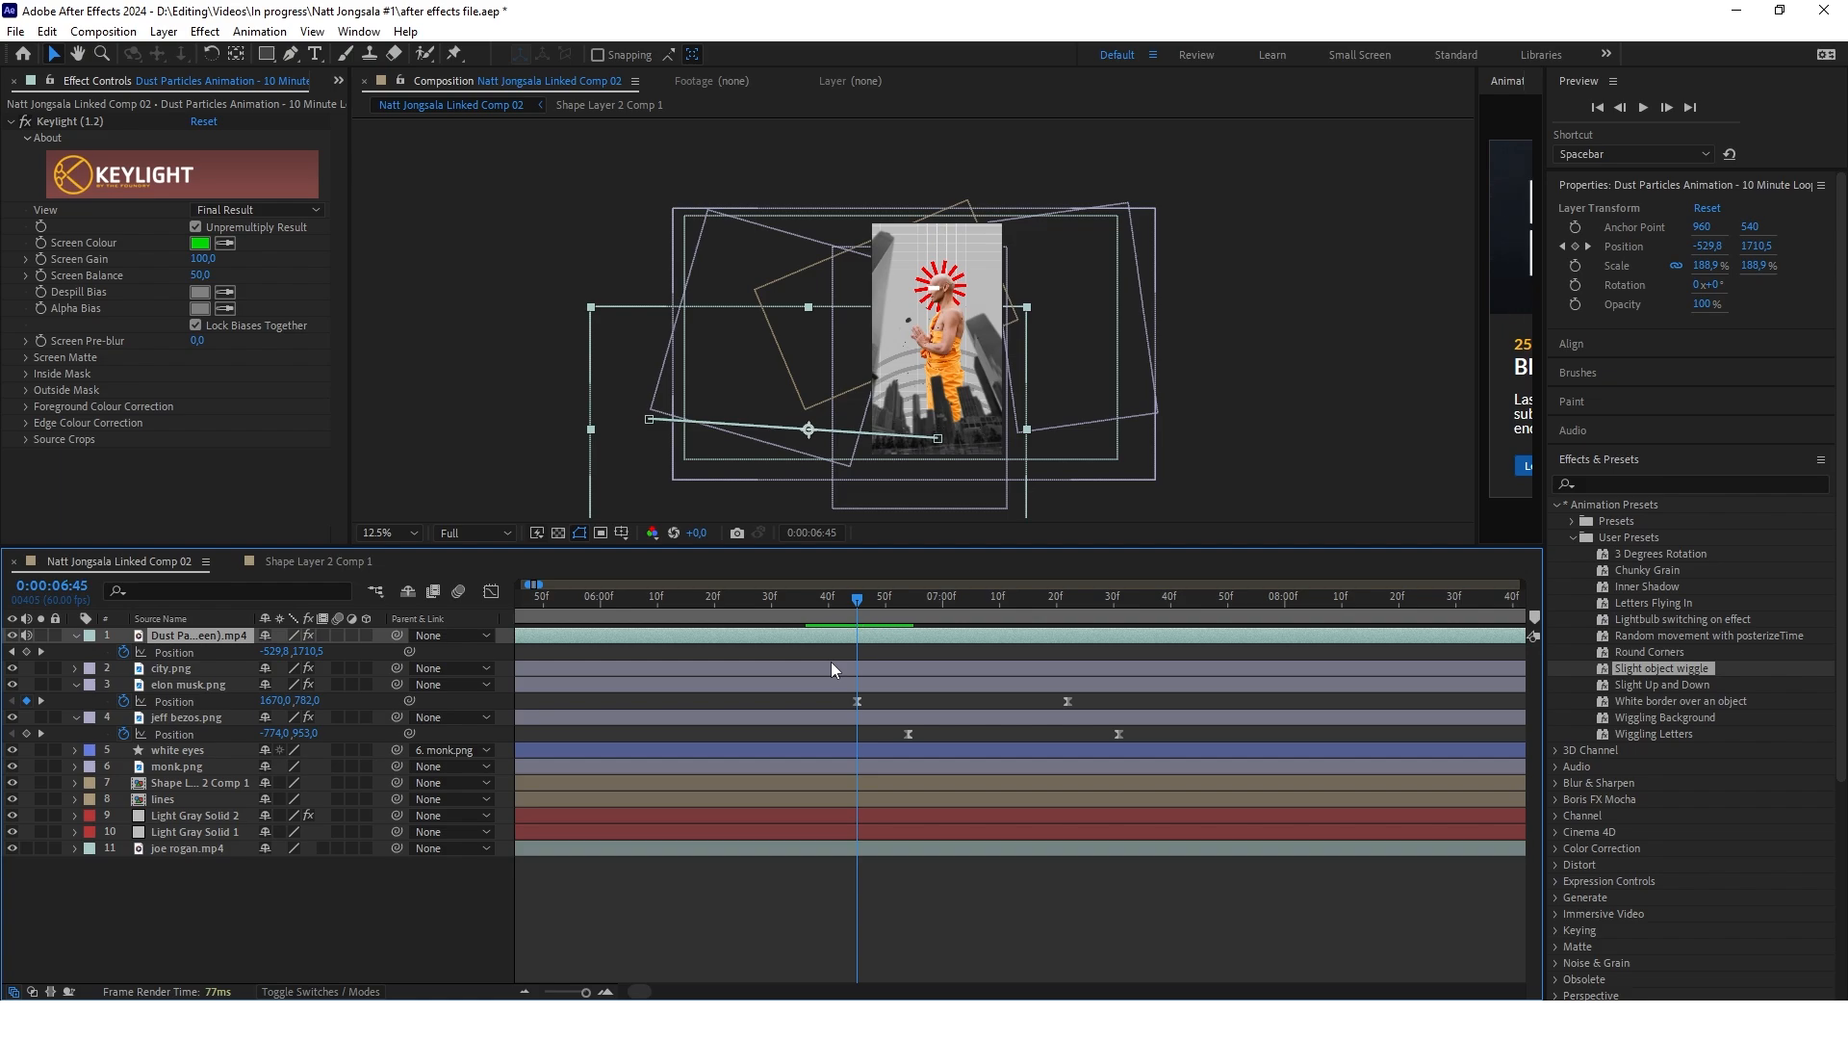
left_click_drag(858, 599, 829, 639)
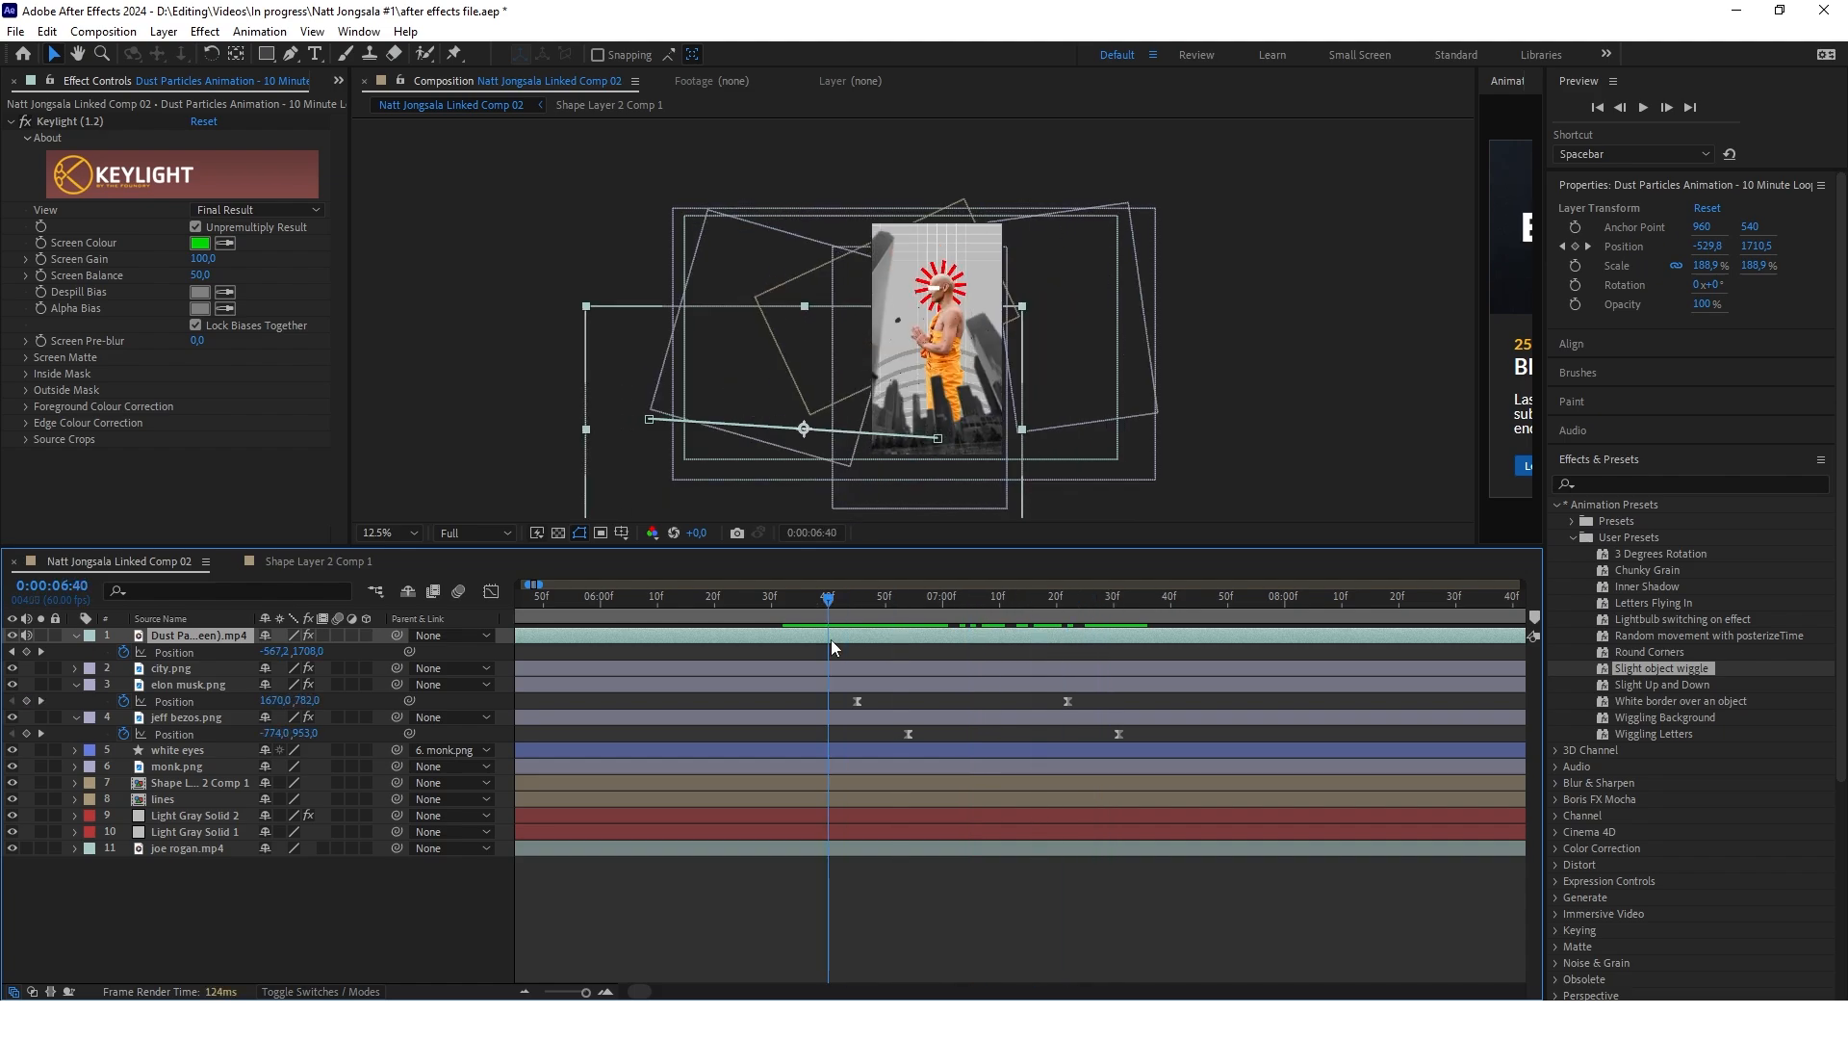
Fade the Dust Particles layer's opacity from 100% at 0:00:06:45 to 0% at 0:00:06:54 and scrub the result
key("k")
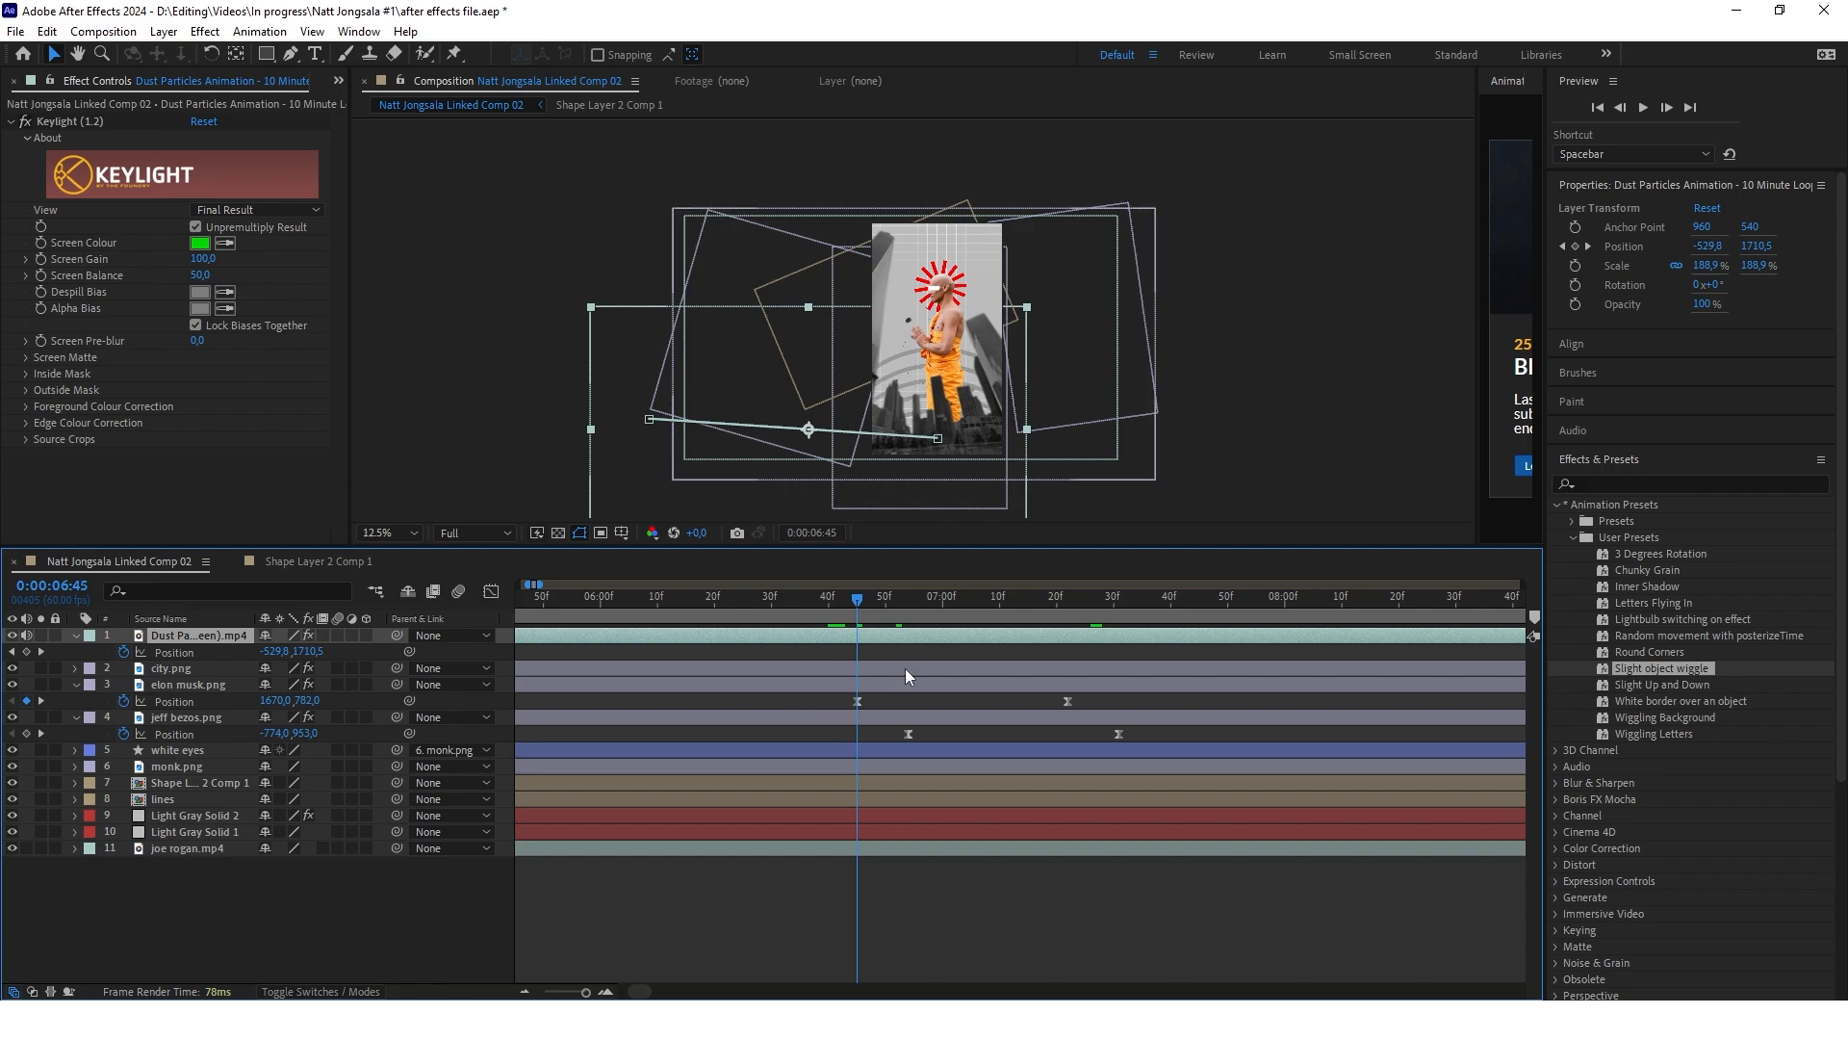
left_click(352, 934)
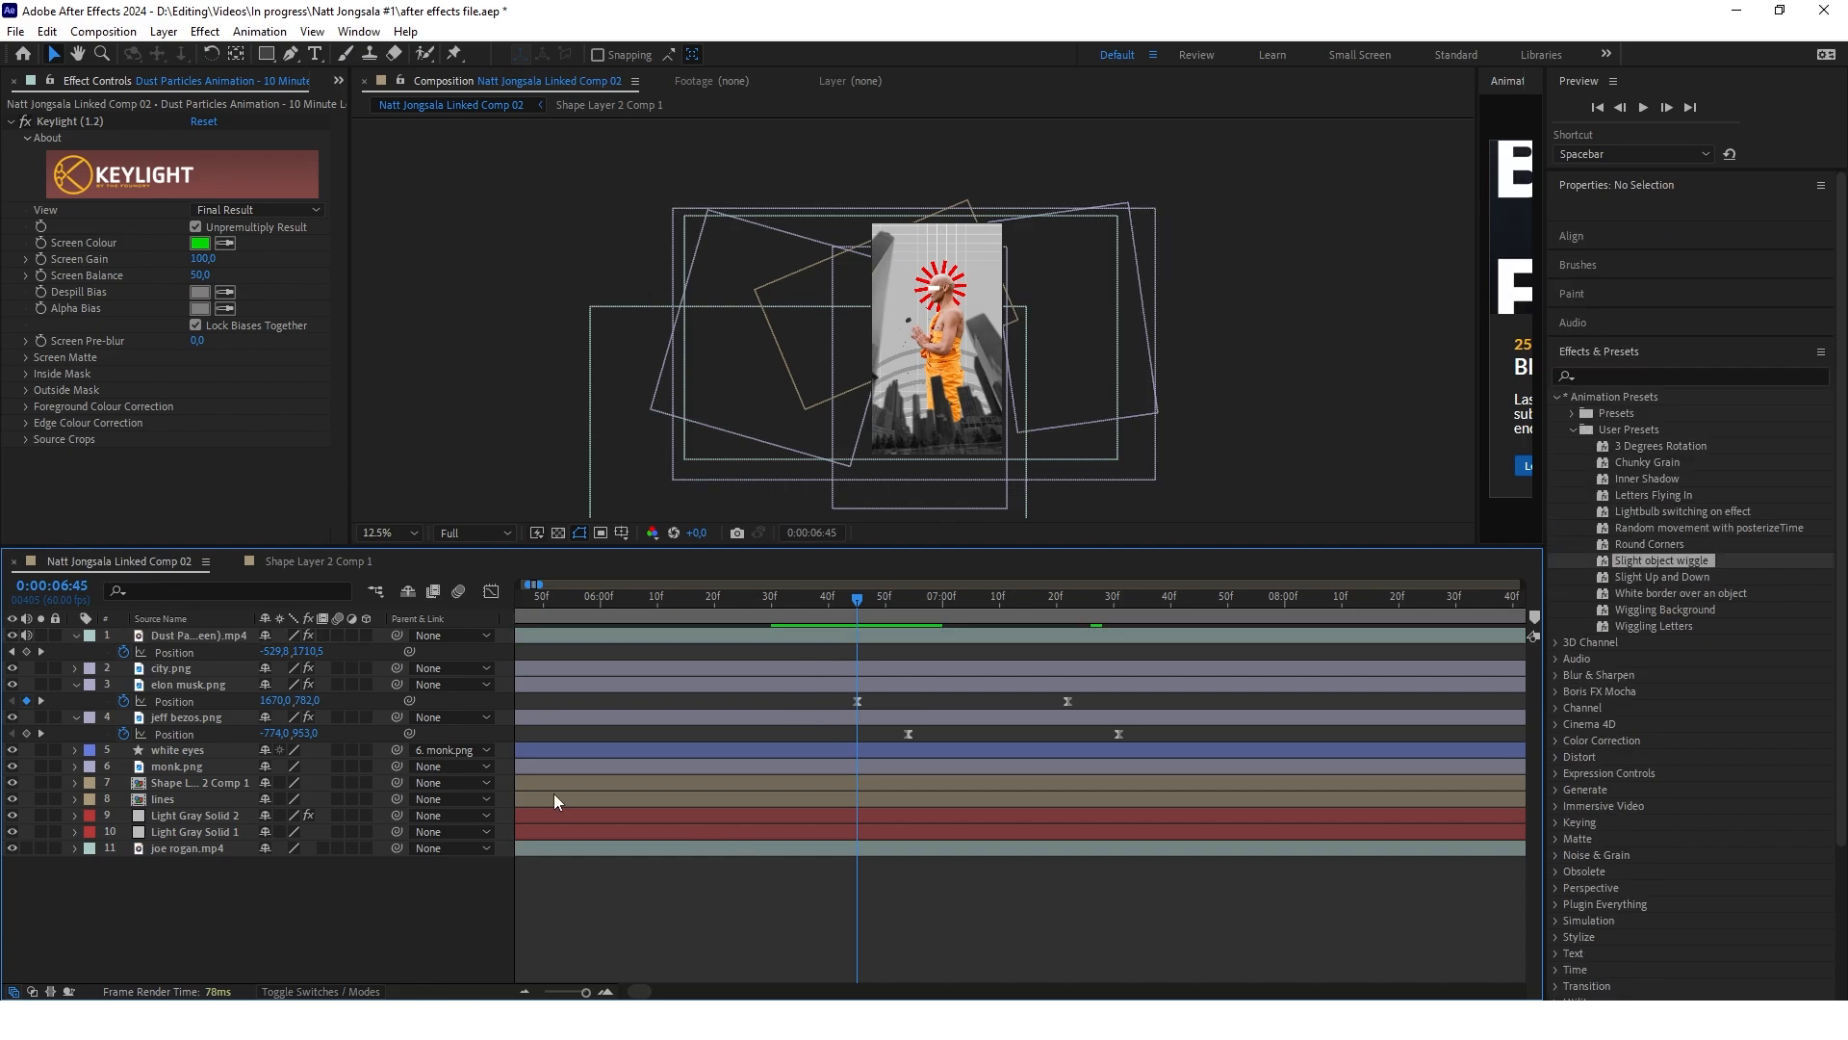
left_click(210, 641)
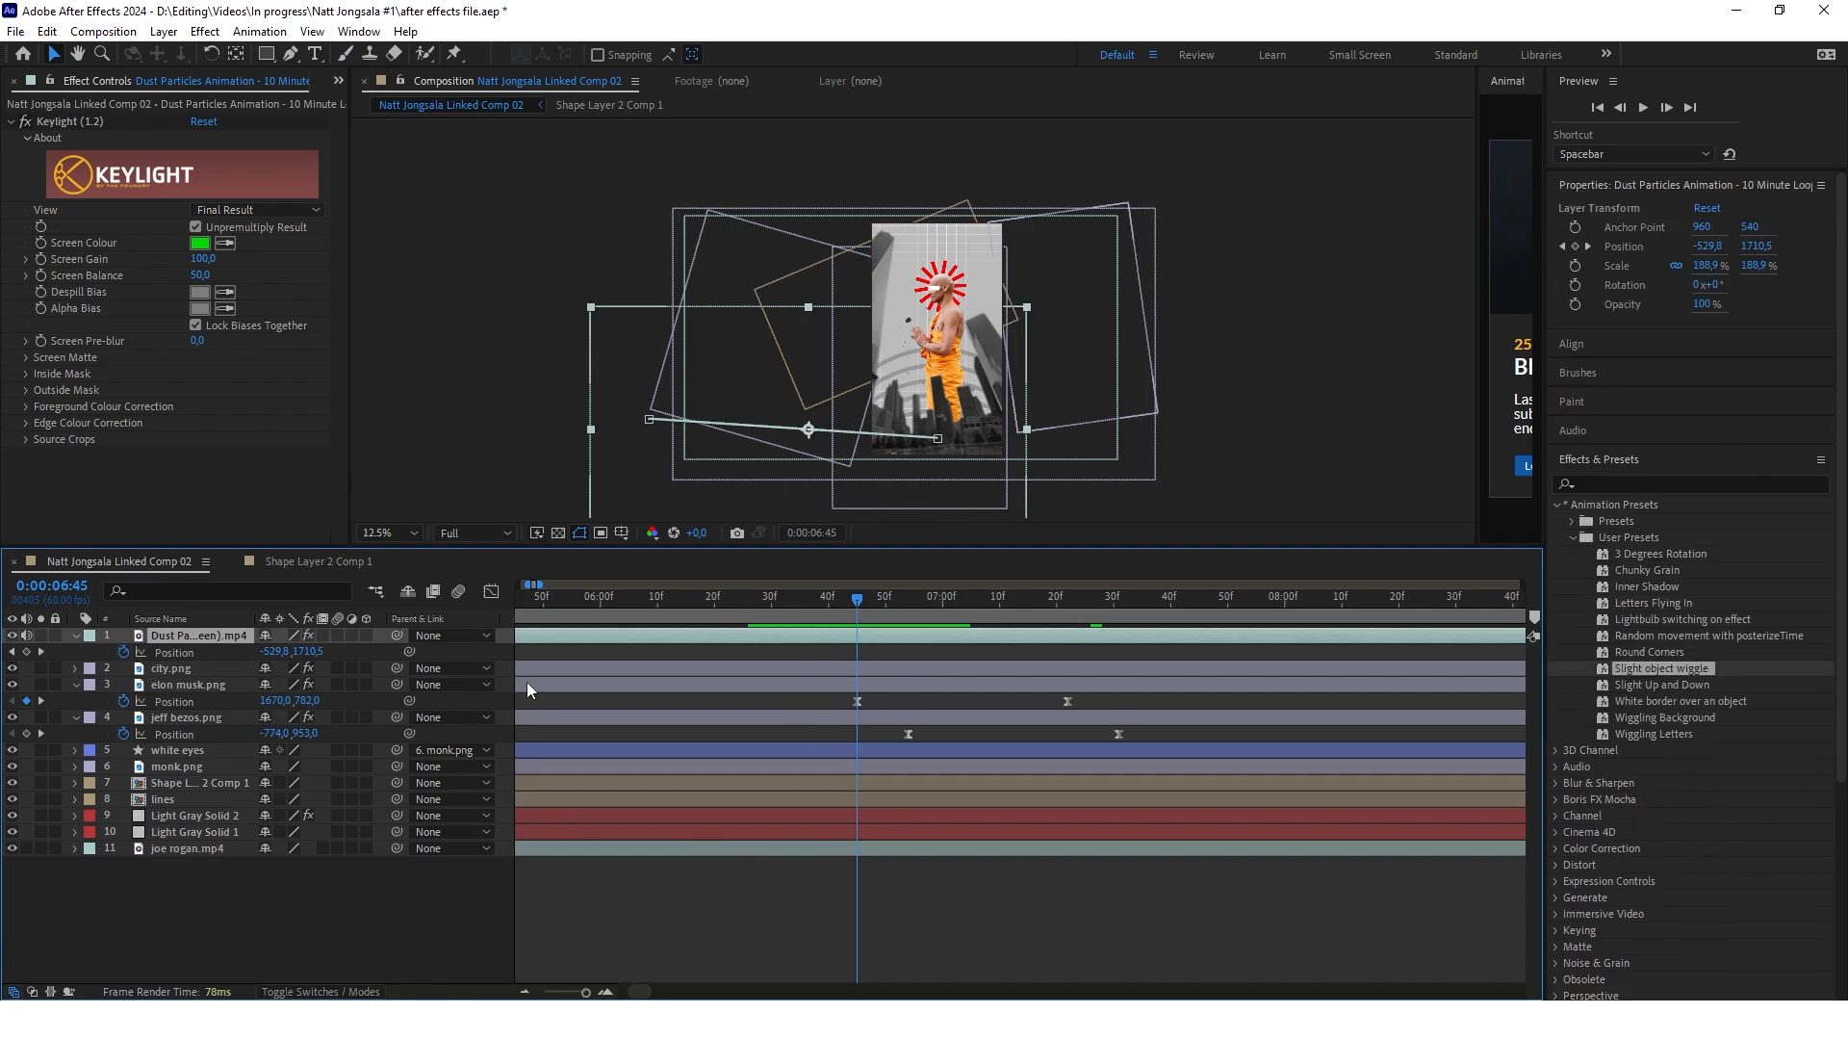
key("t")
left_click(123, 652)
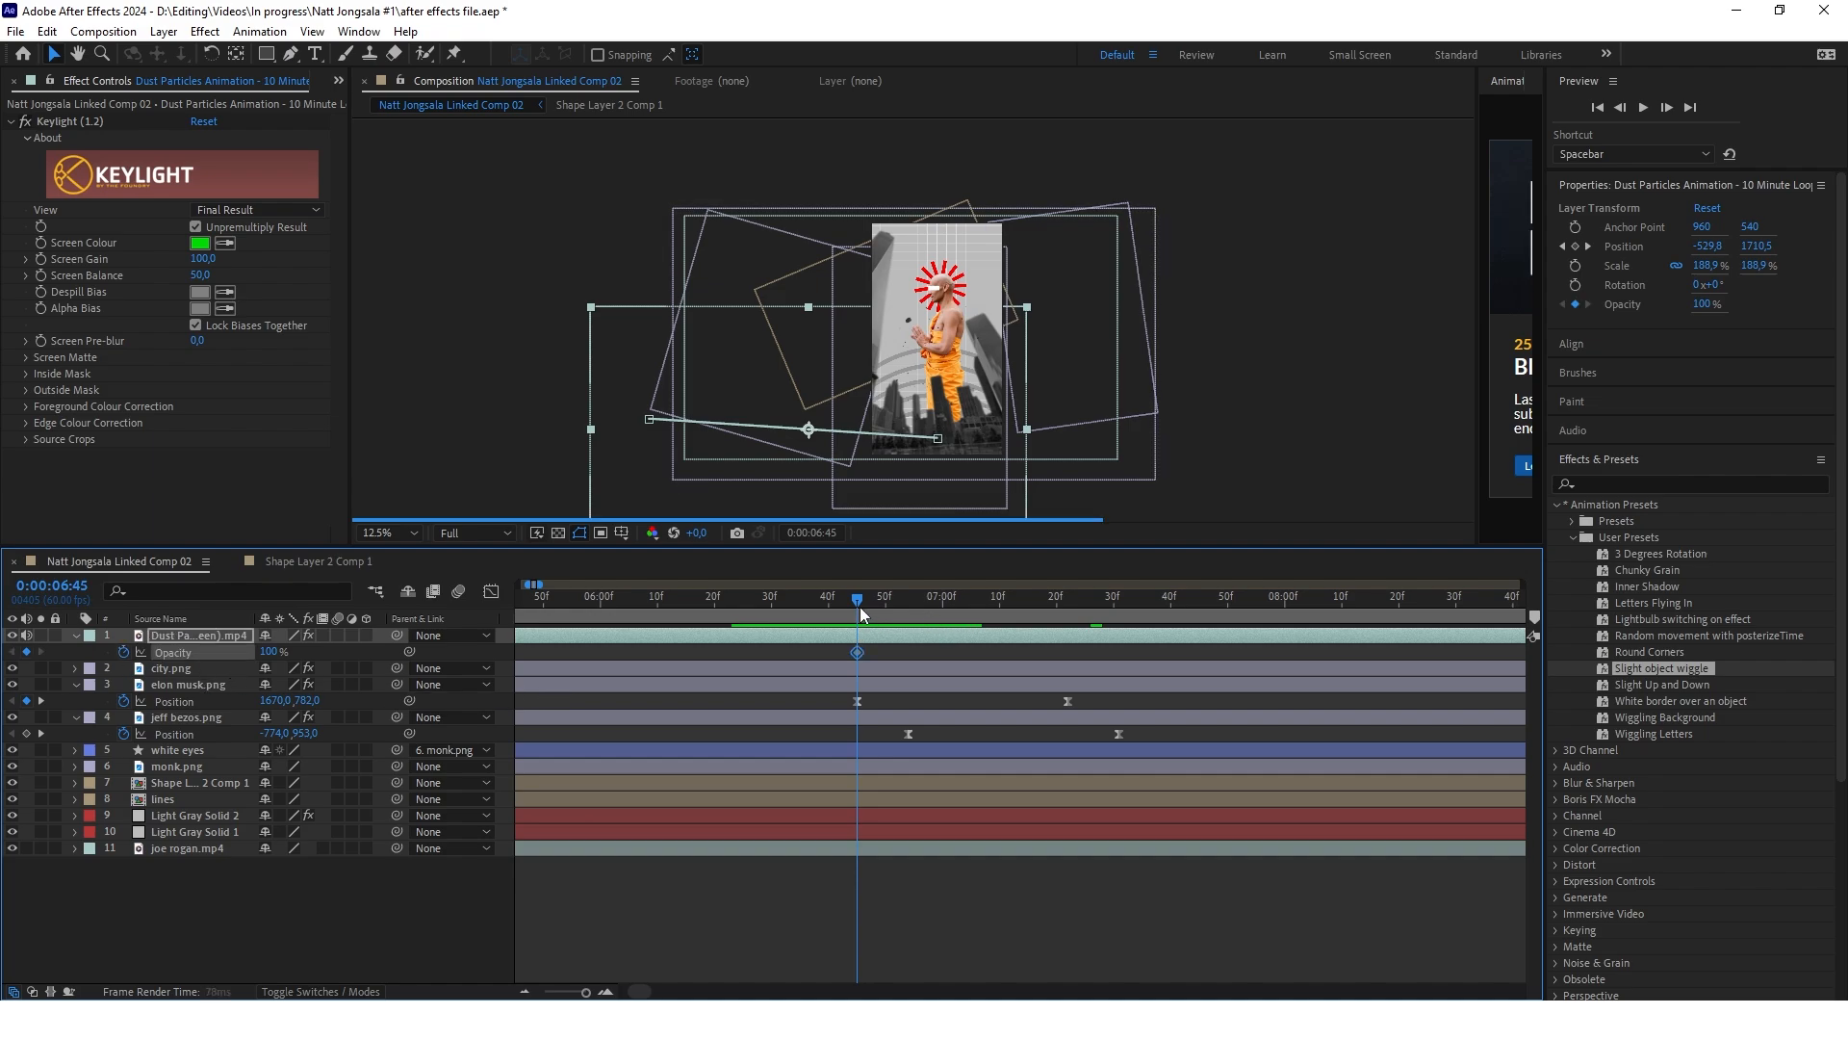
left_click_drag(856, 601, 908, 603)
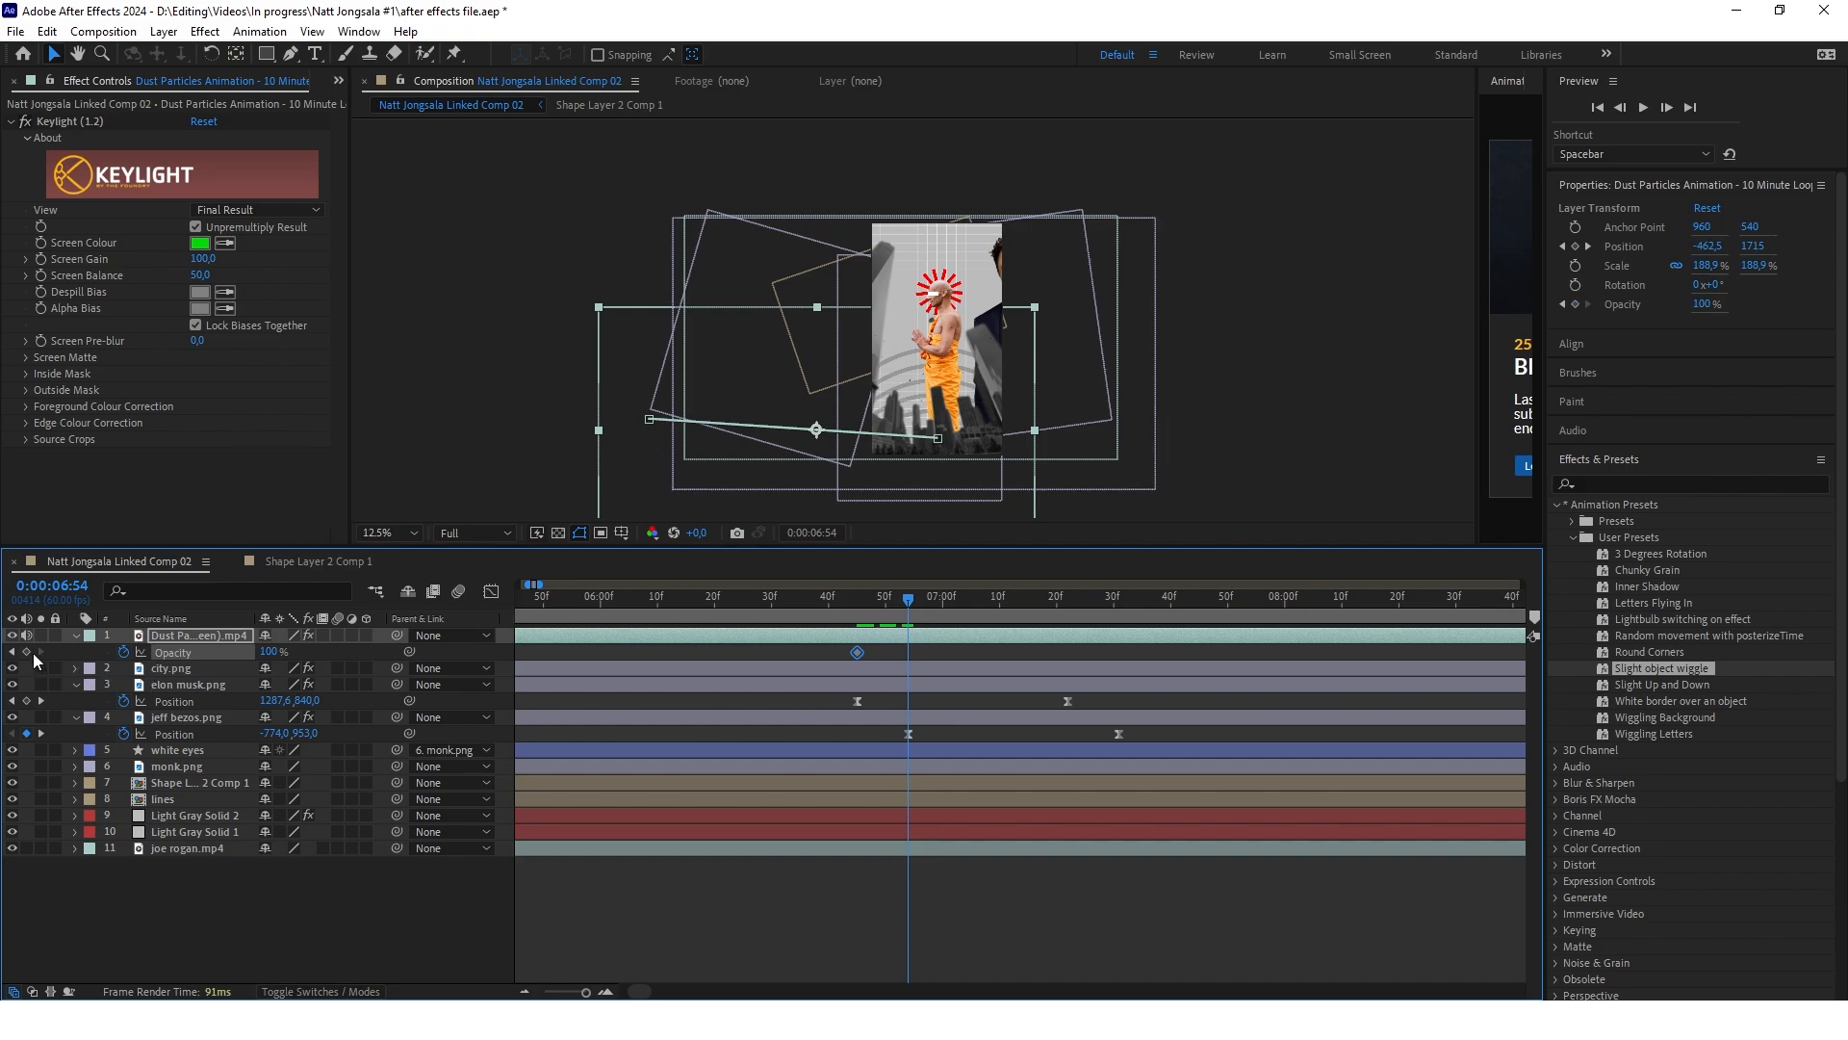
left_click(26, 651)
left_click(273, 652)
type("0")
left_click(462, 905)
left_click_drag(807, 601, 914, 612)
scroll(842, 612, "down", 3)
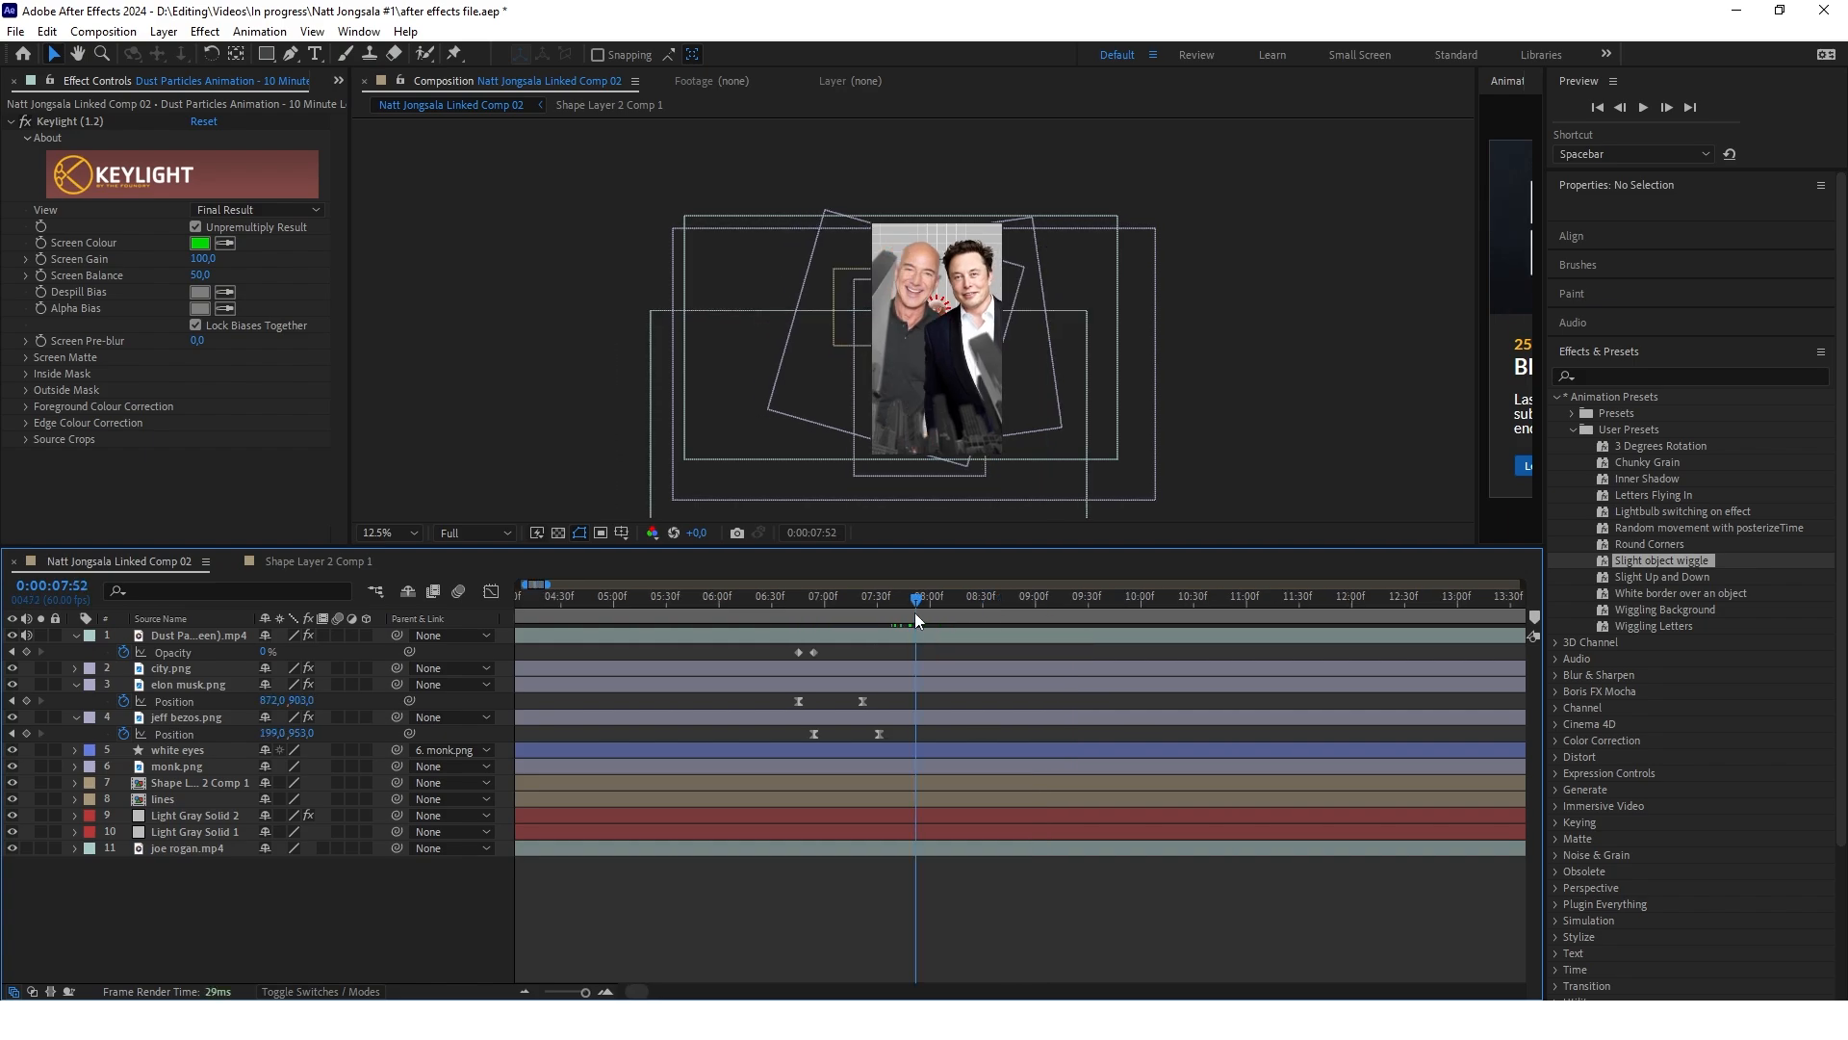
left_click_drag(914, 612, 808, 612)
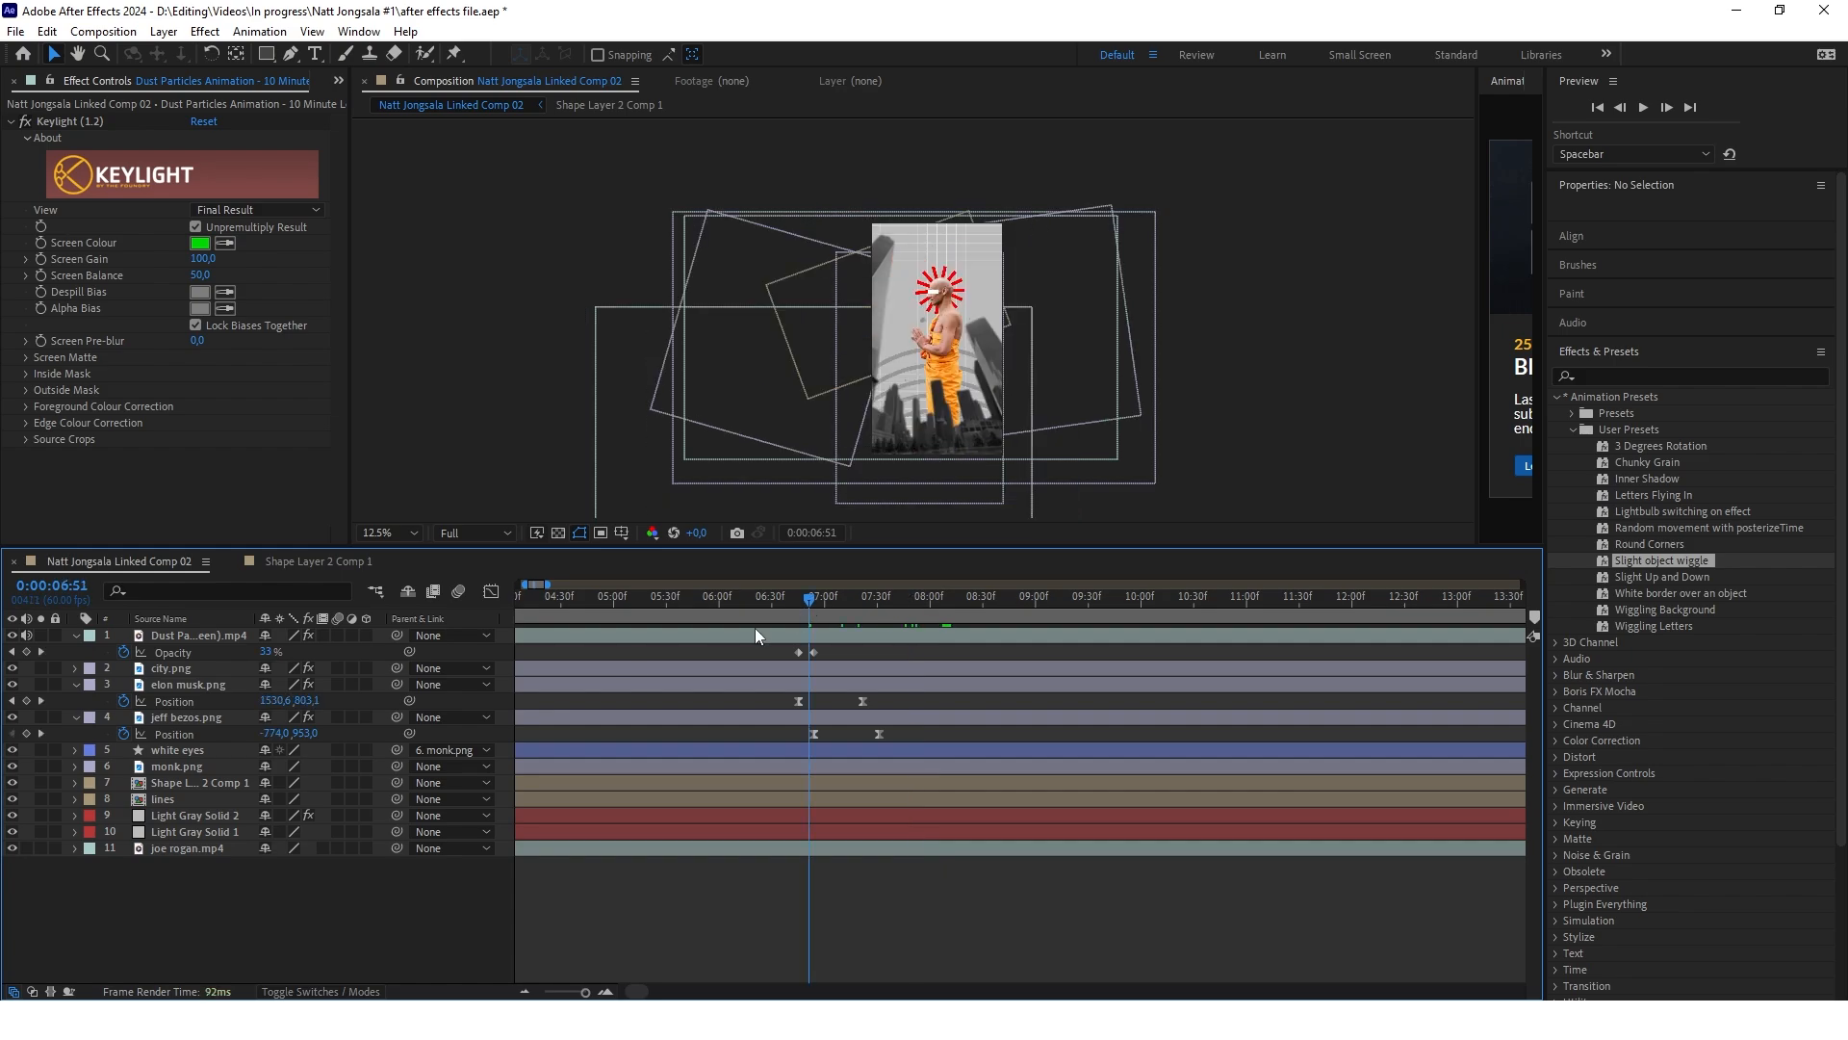
Add Hue/Saturation to monk.png and keyframe Channel Range from 0:00:06:45 to a Master Saturation of -100 at 0:00:07:22
left_click(177, 768)
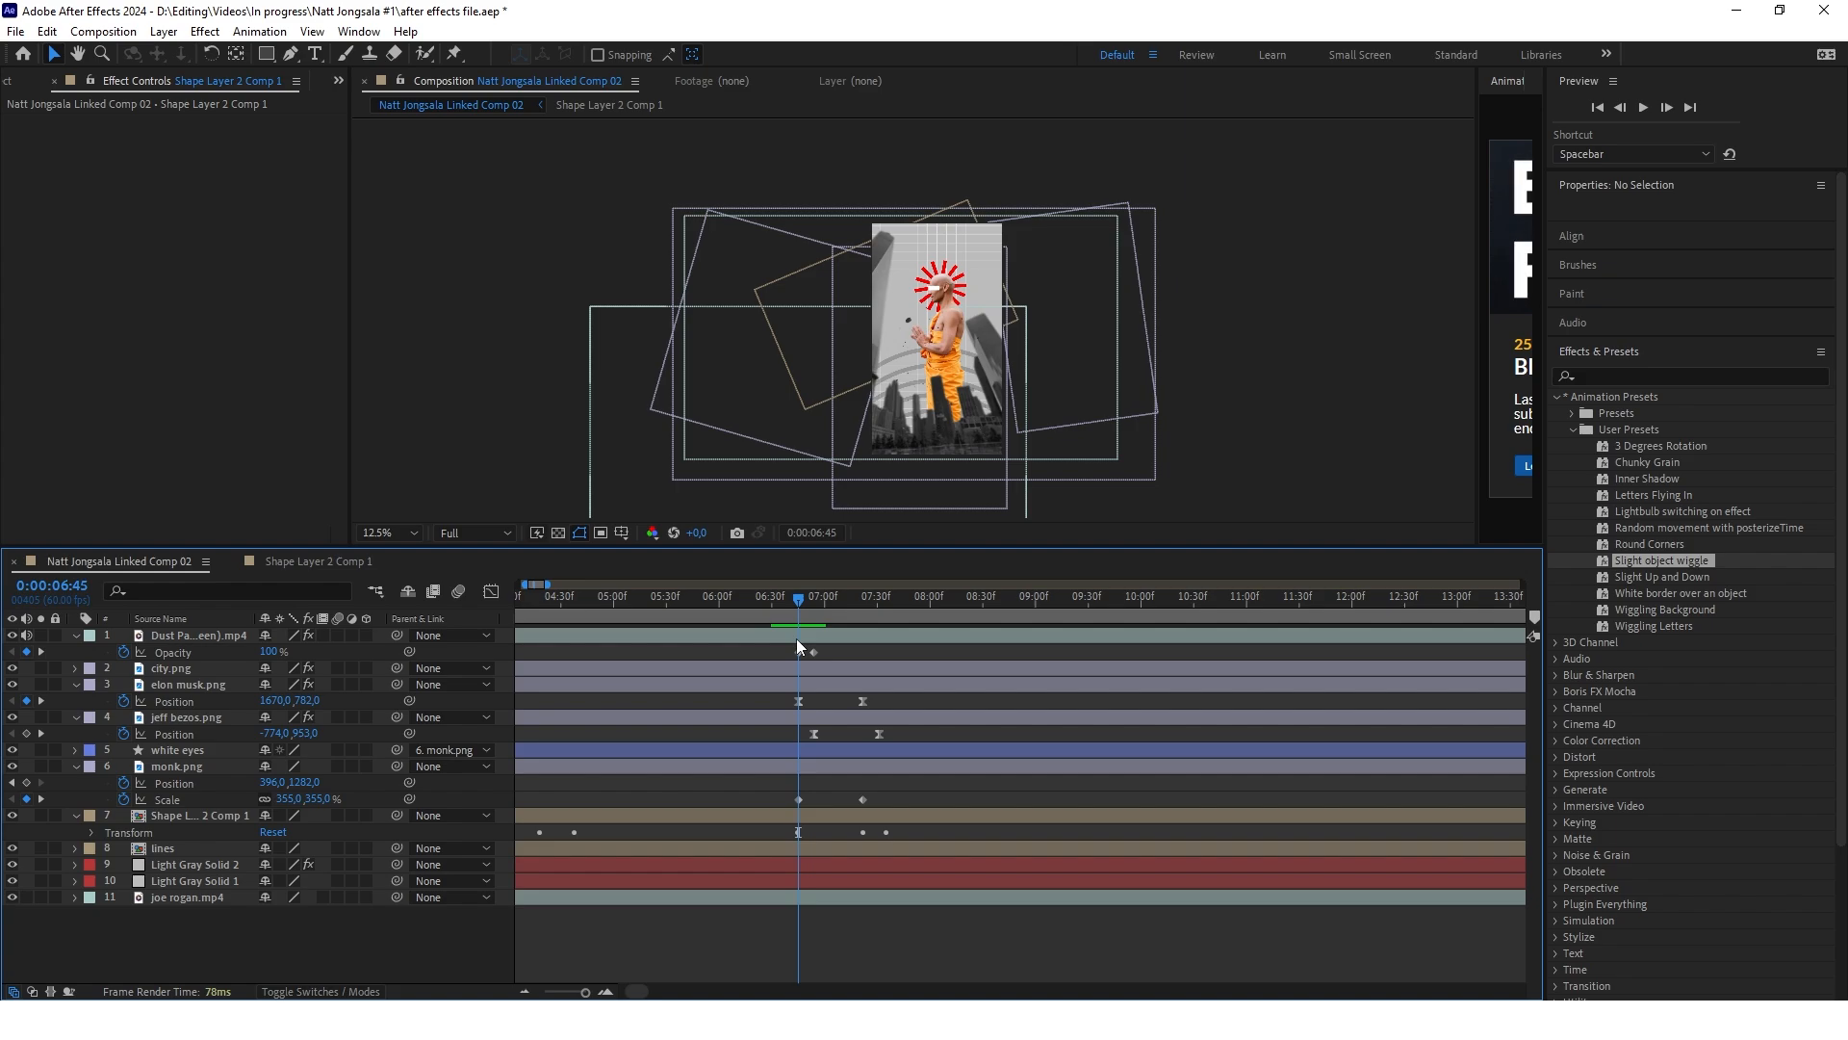
left_click(1645, 375)
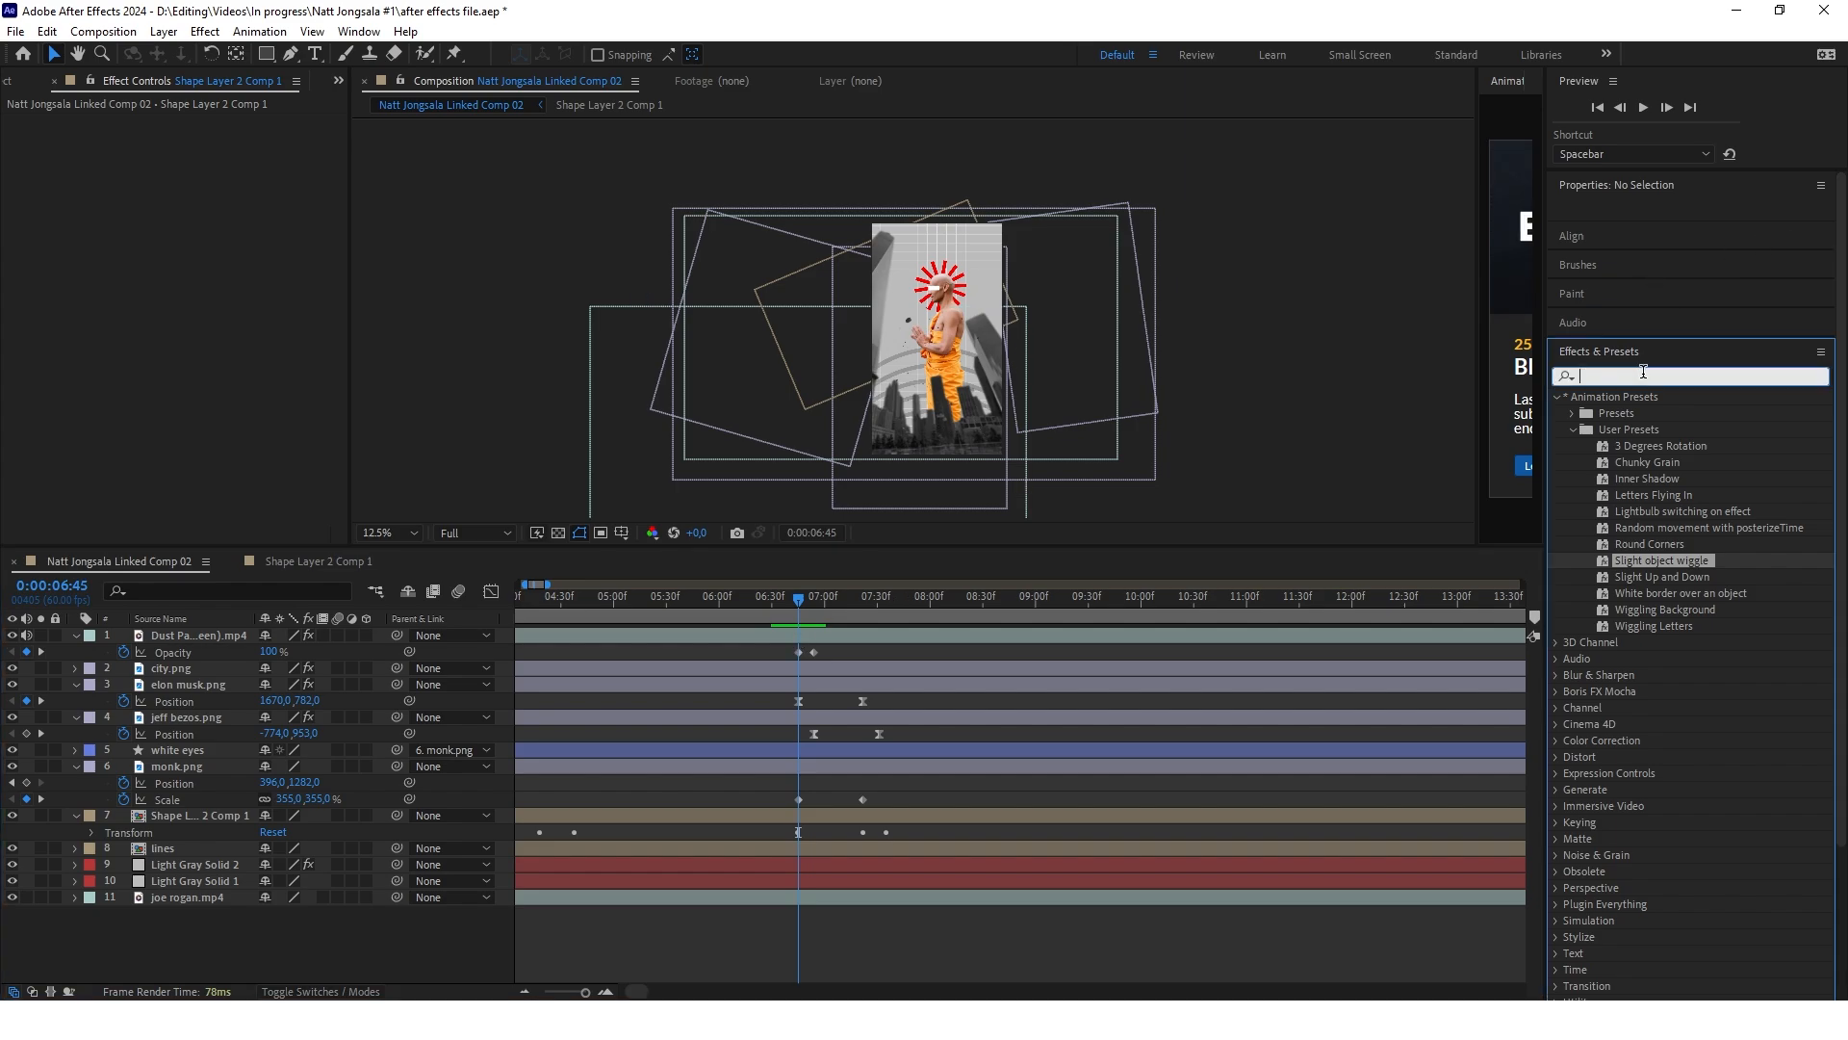
type("hue")
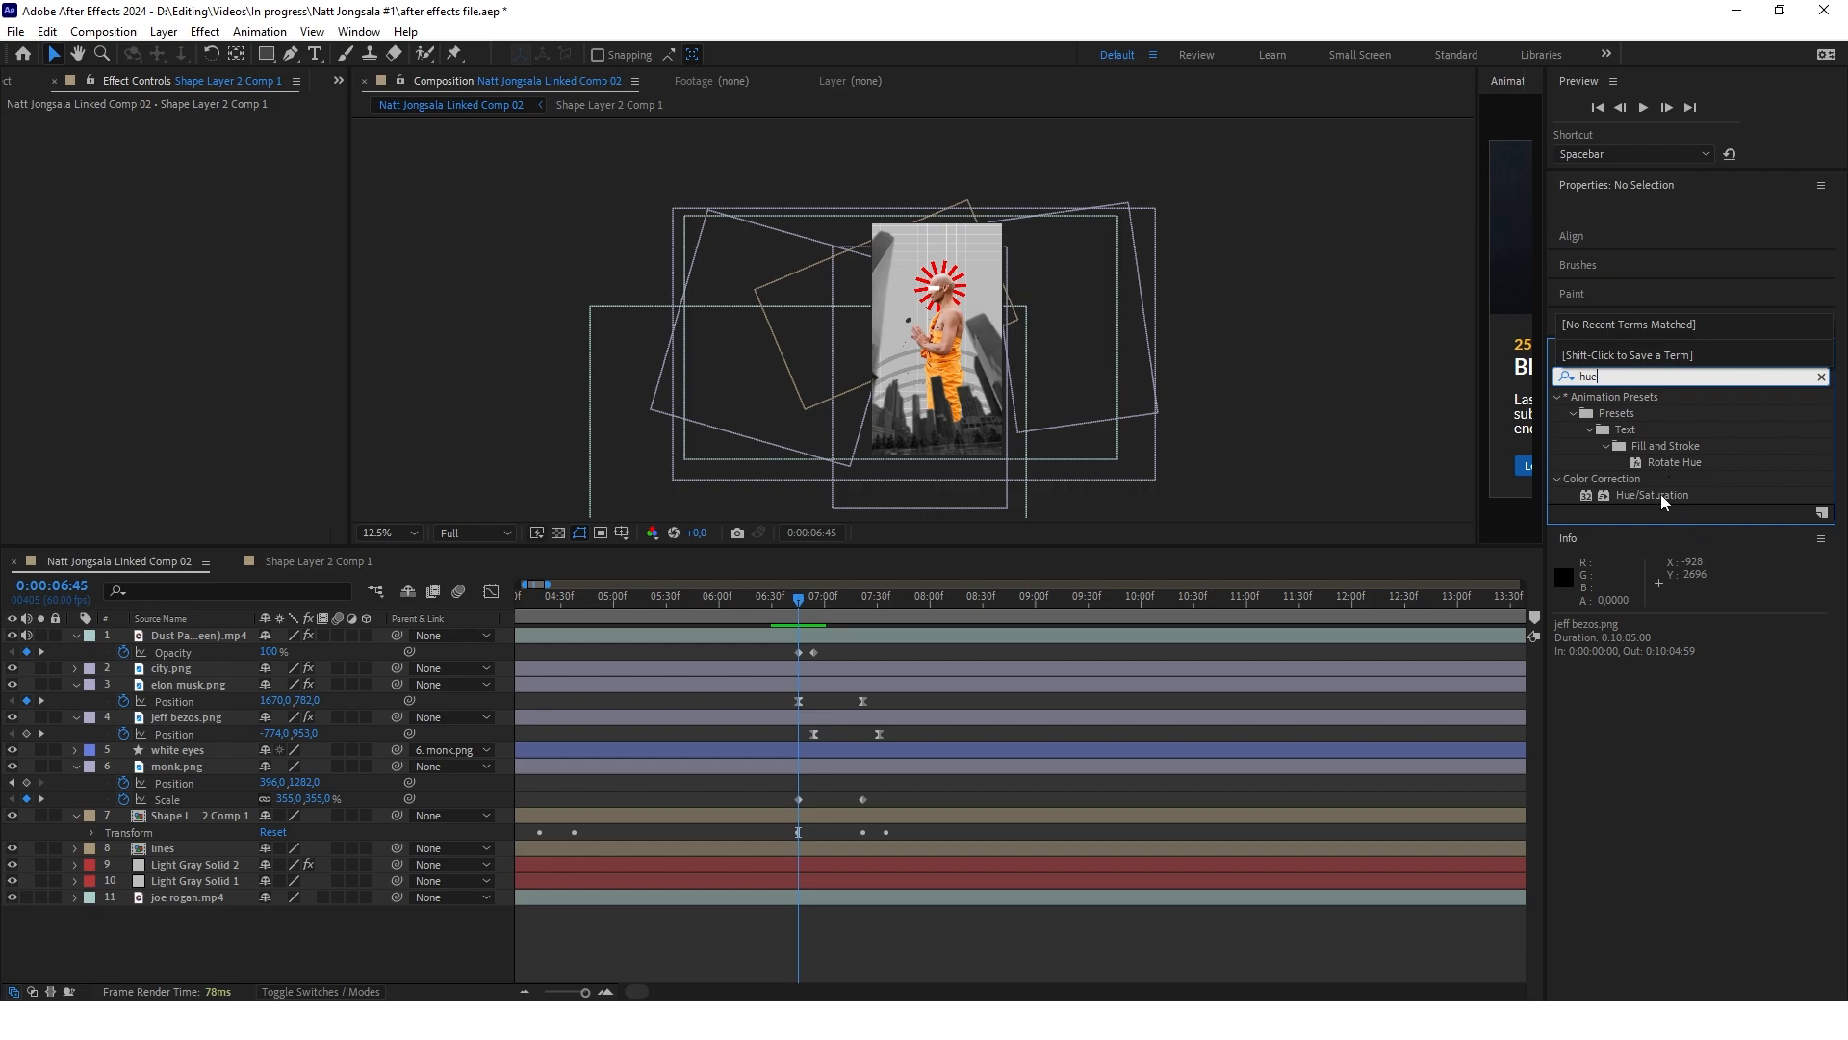
left_click_drag(1663, 502, 863, 767)
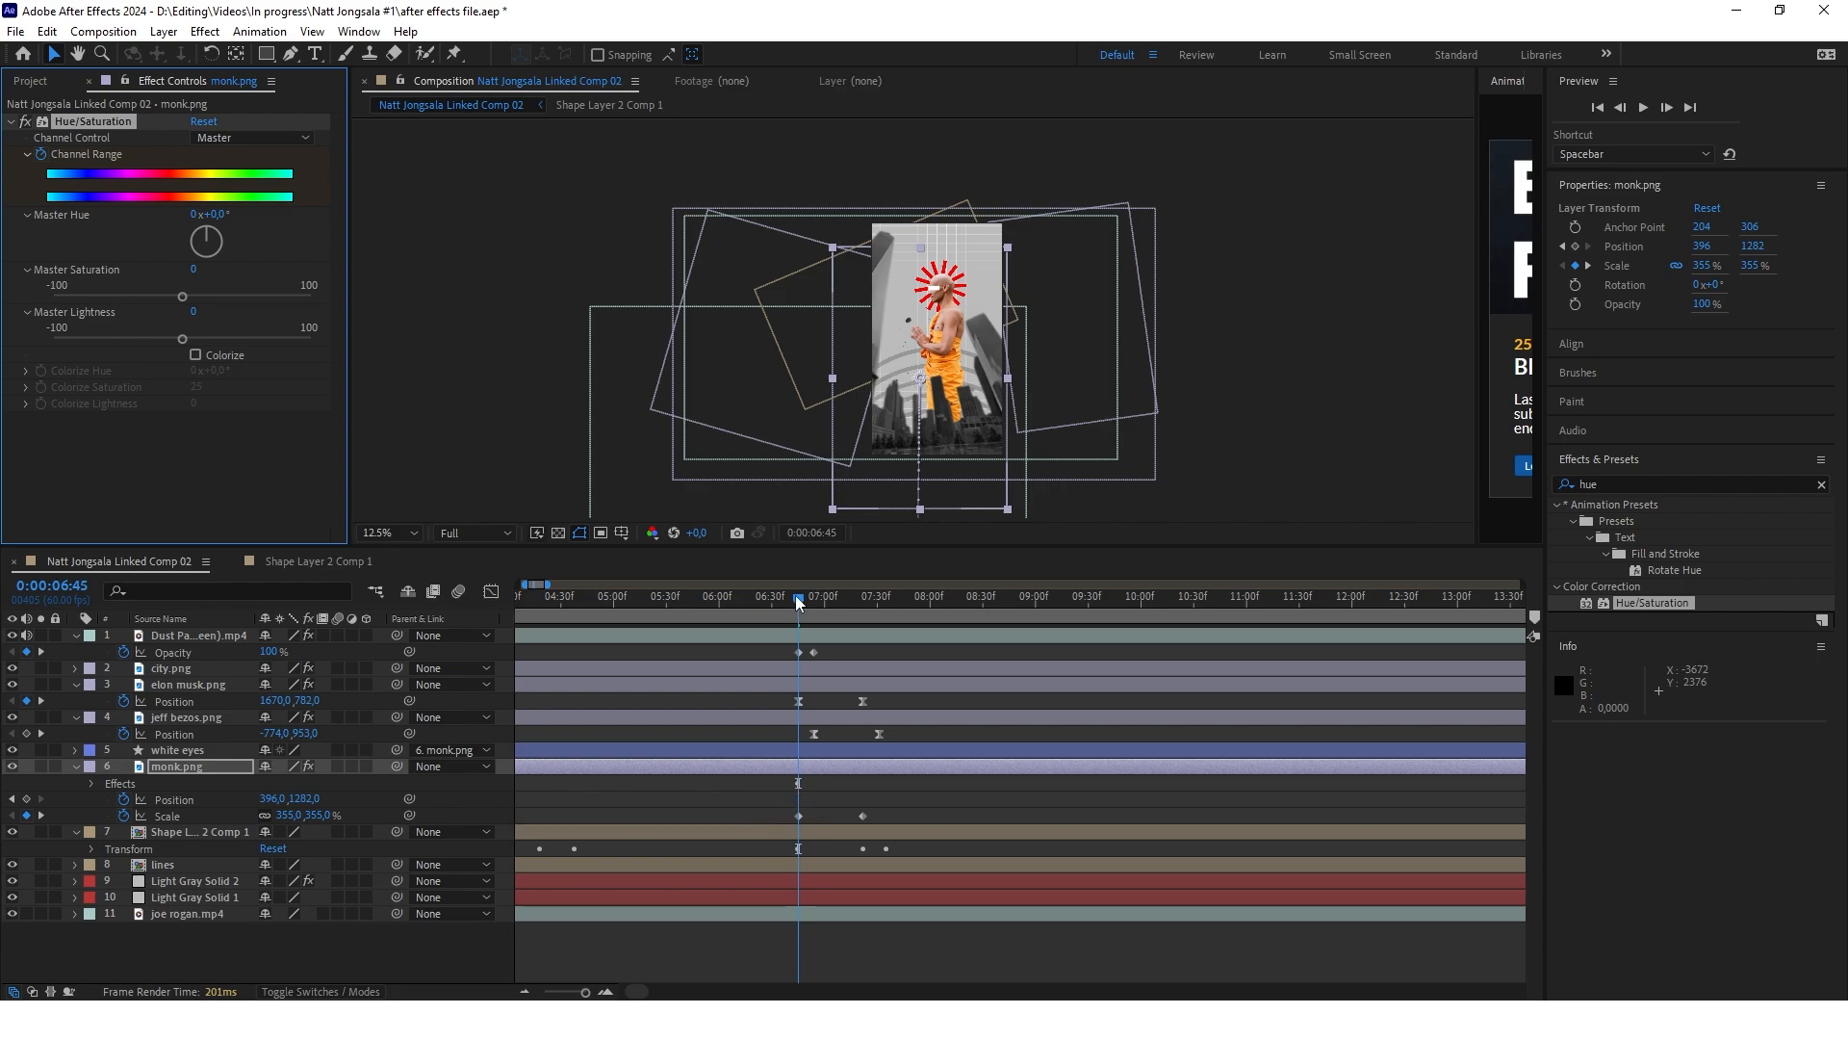
left_click_drag(795, 597, 859, 601)
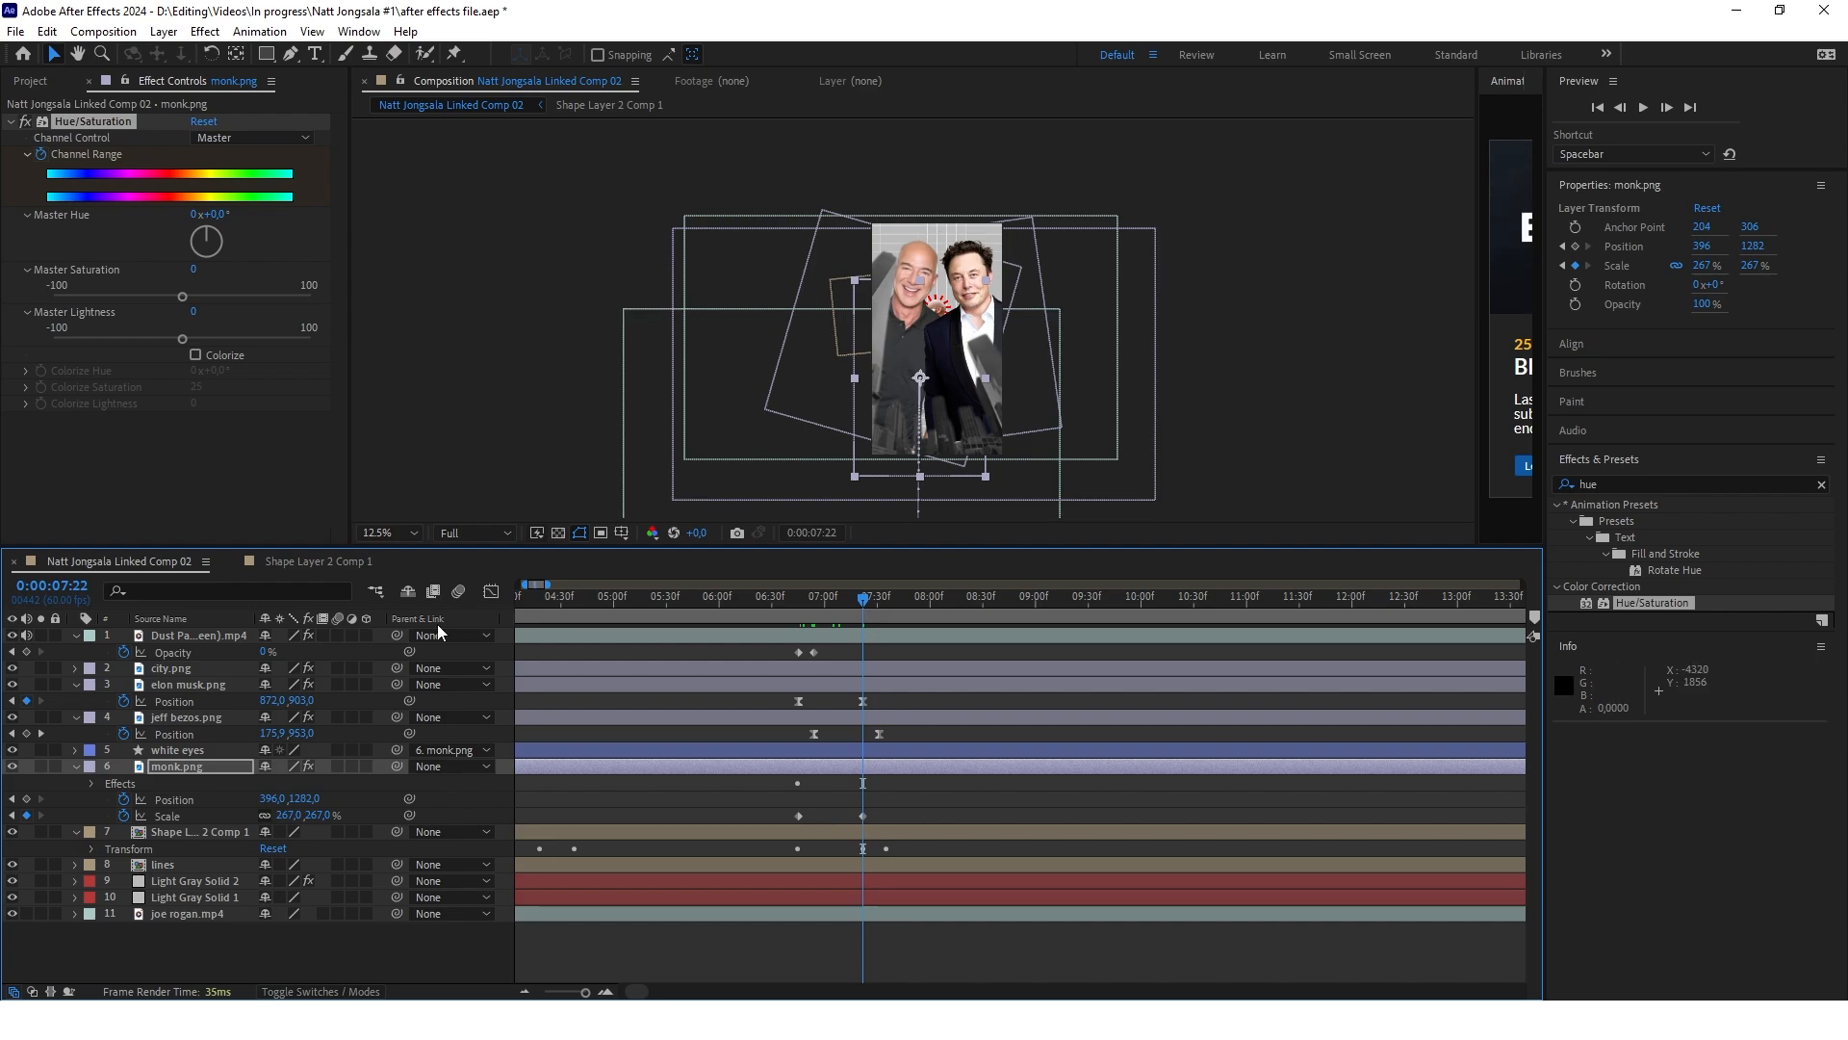
left_click_drag(182, 297, 87, 297)
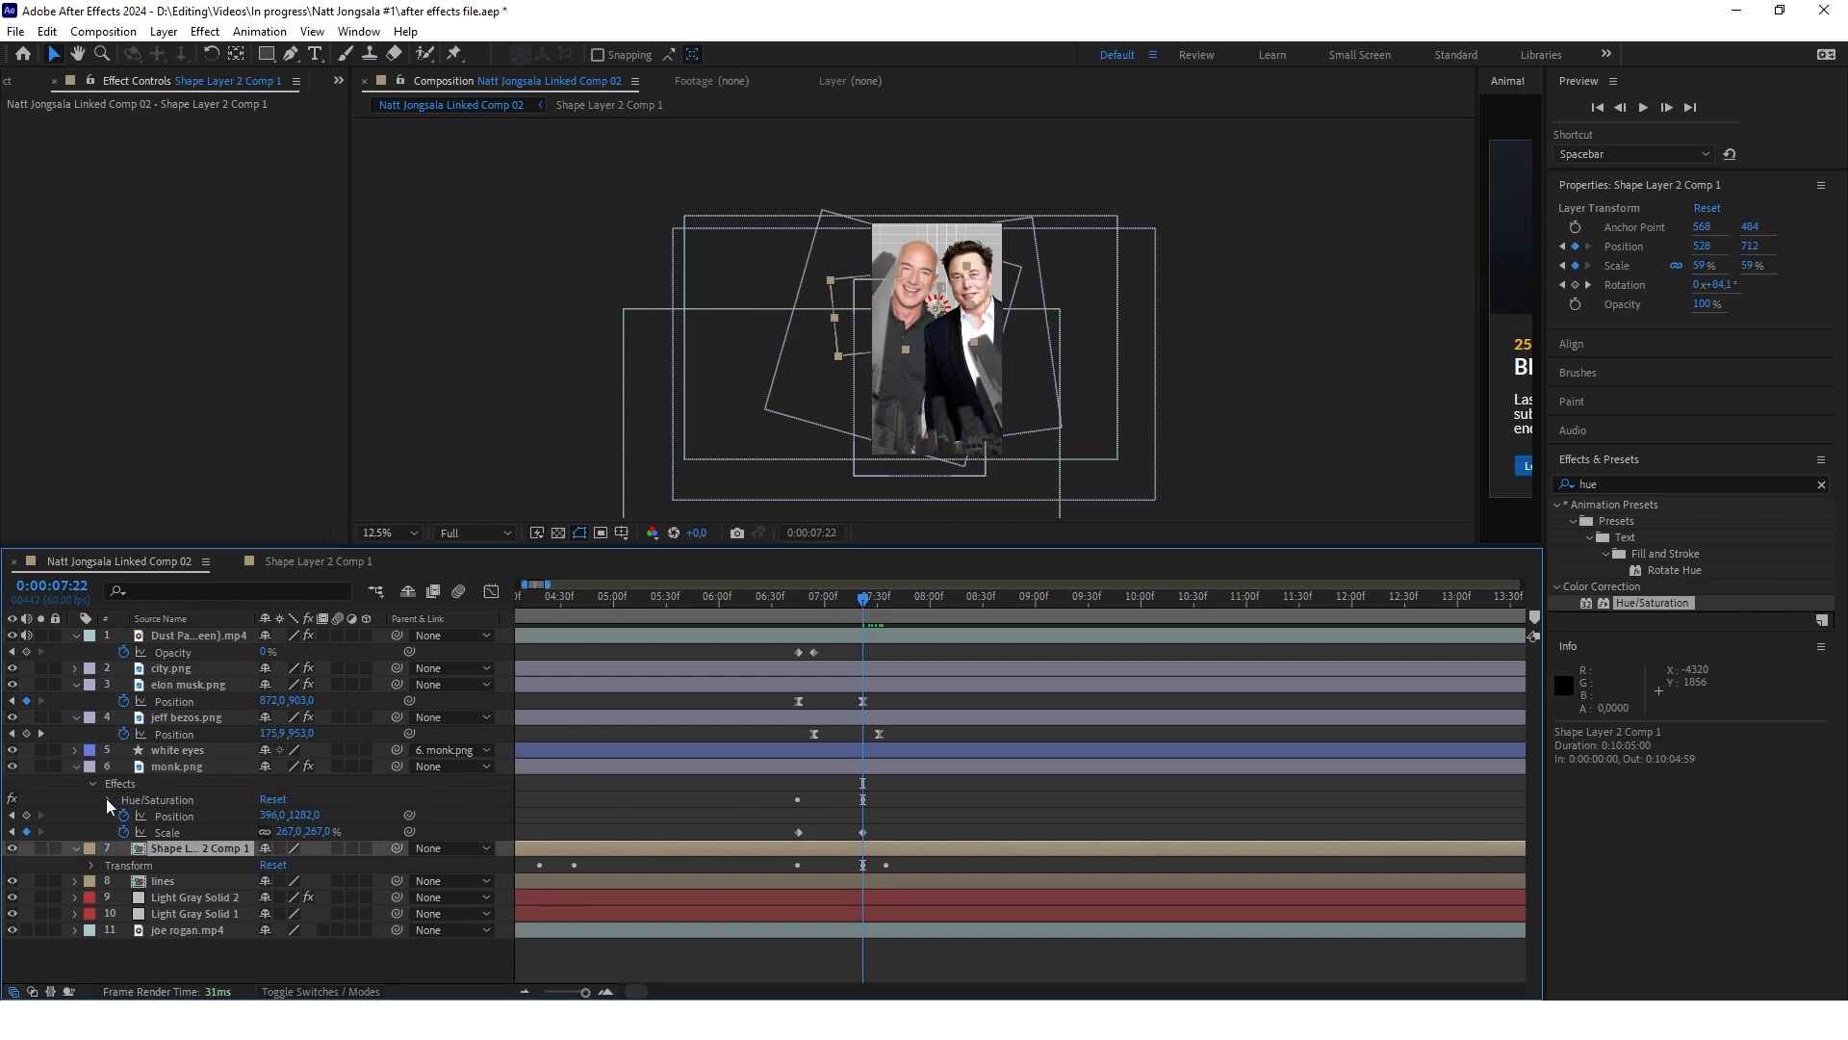
Copy monk.png's keyframed Hue/Saturation effect onto Shape Layer 2 Comp 1, starting at 0:00:06:45, and scrub the transition
left_click(159, 802)
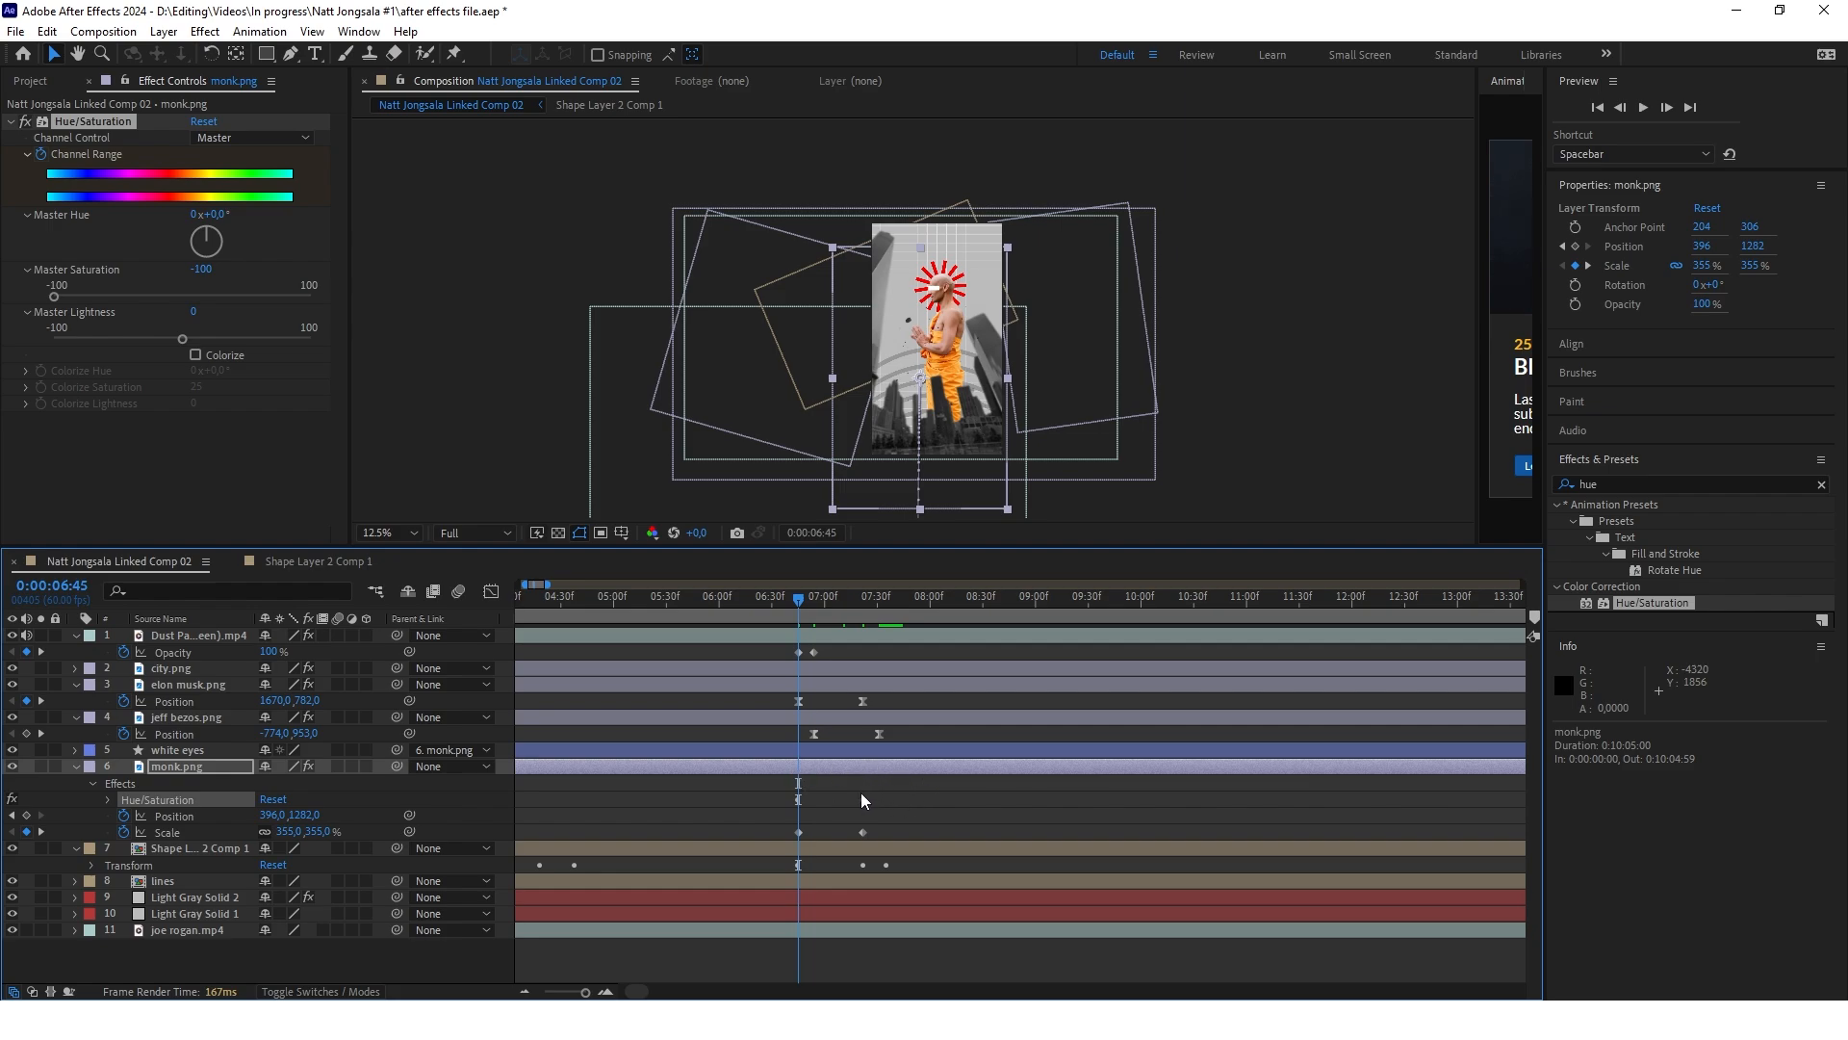
left_click(197, 850)
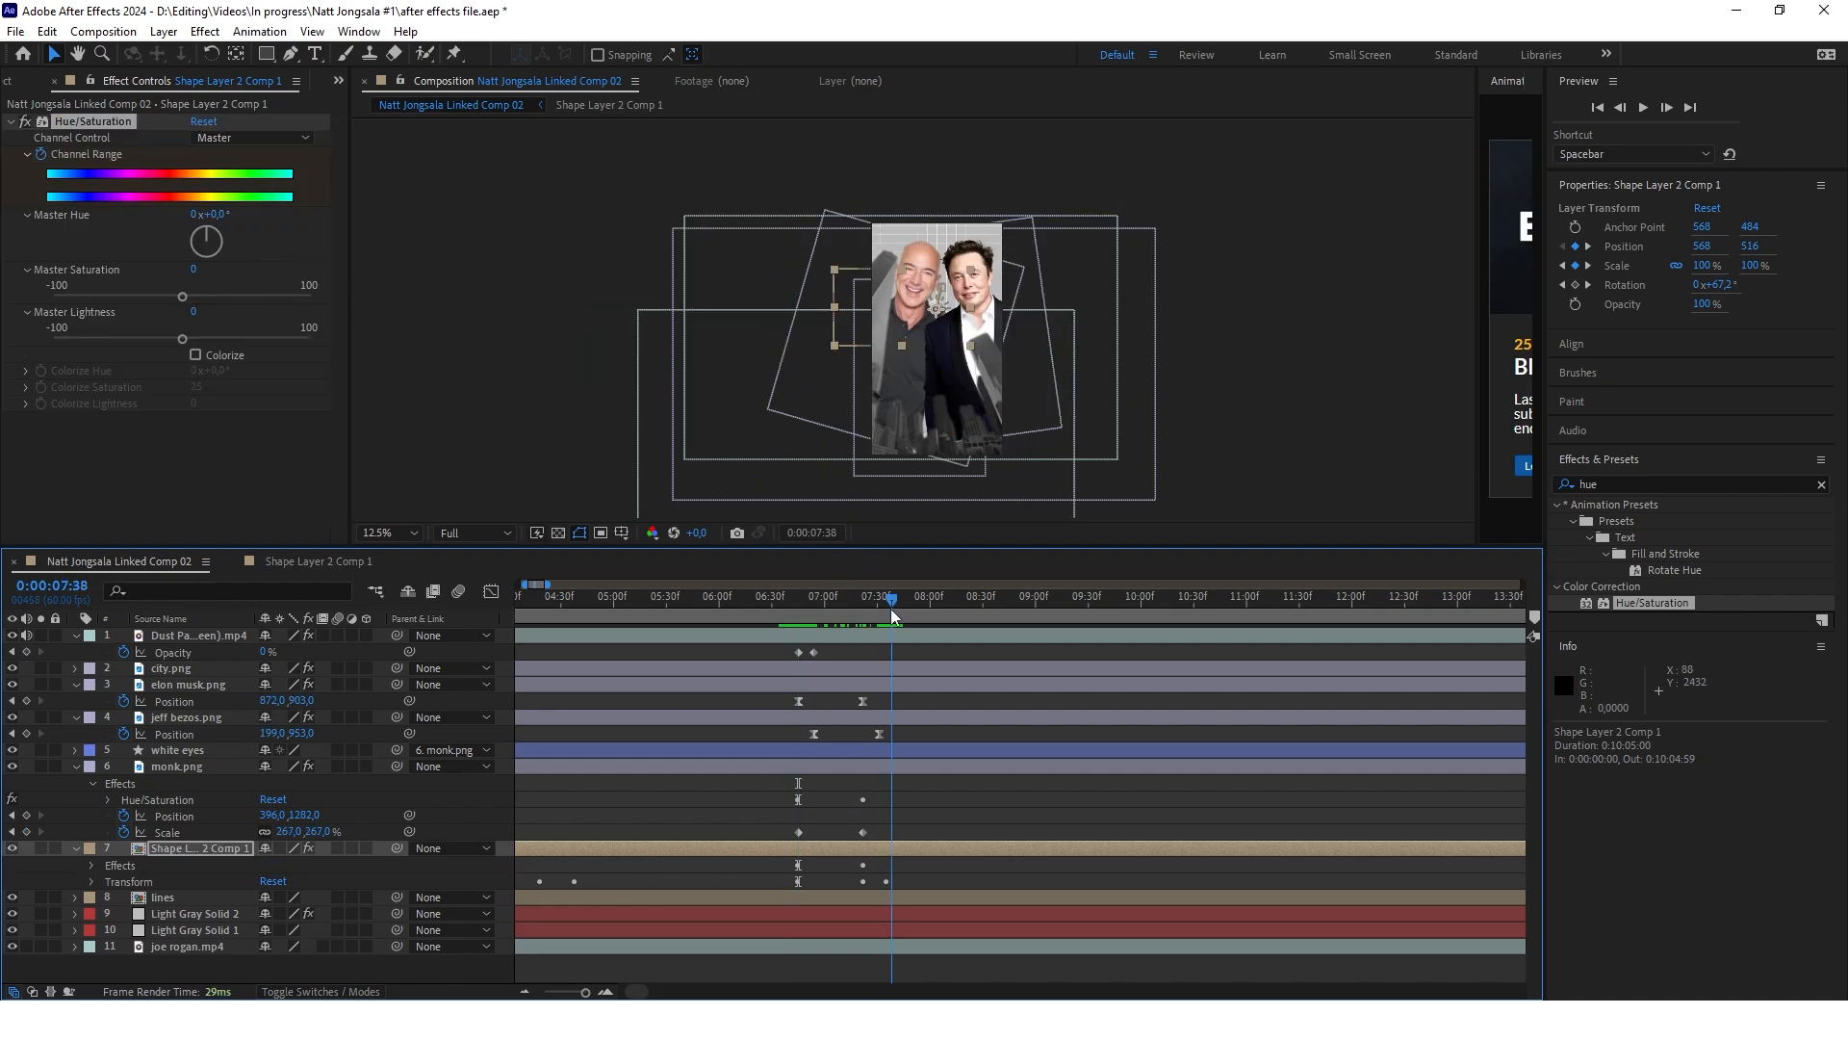
mouse_move(870, 616)
left_mouse_down()
mouse_move(781, 616)
mouse_move(902, 602)
left_mouse_up()
Set the Colorize Hue of jeff bezos.png's Hue/Saturation effect to -2 degrees
scroll(949, 306, "up", 1)
scroll(948, 306, "up", 1)
scroll(915, 361, "down", 2)
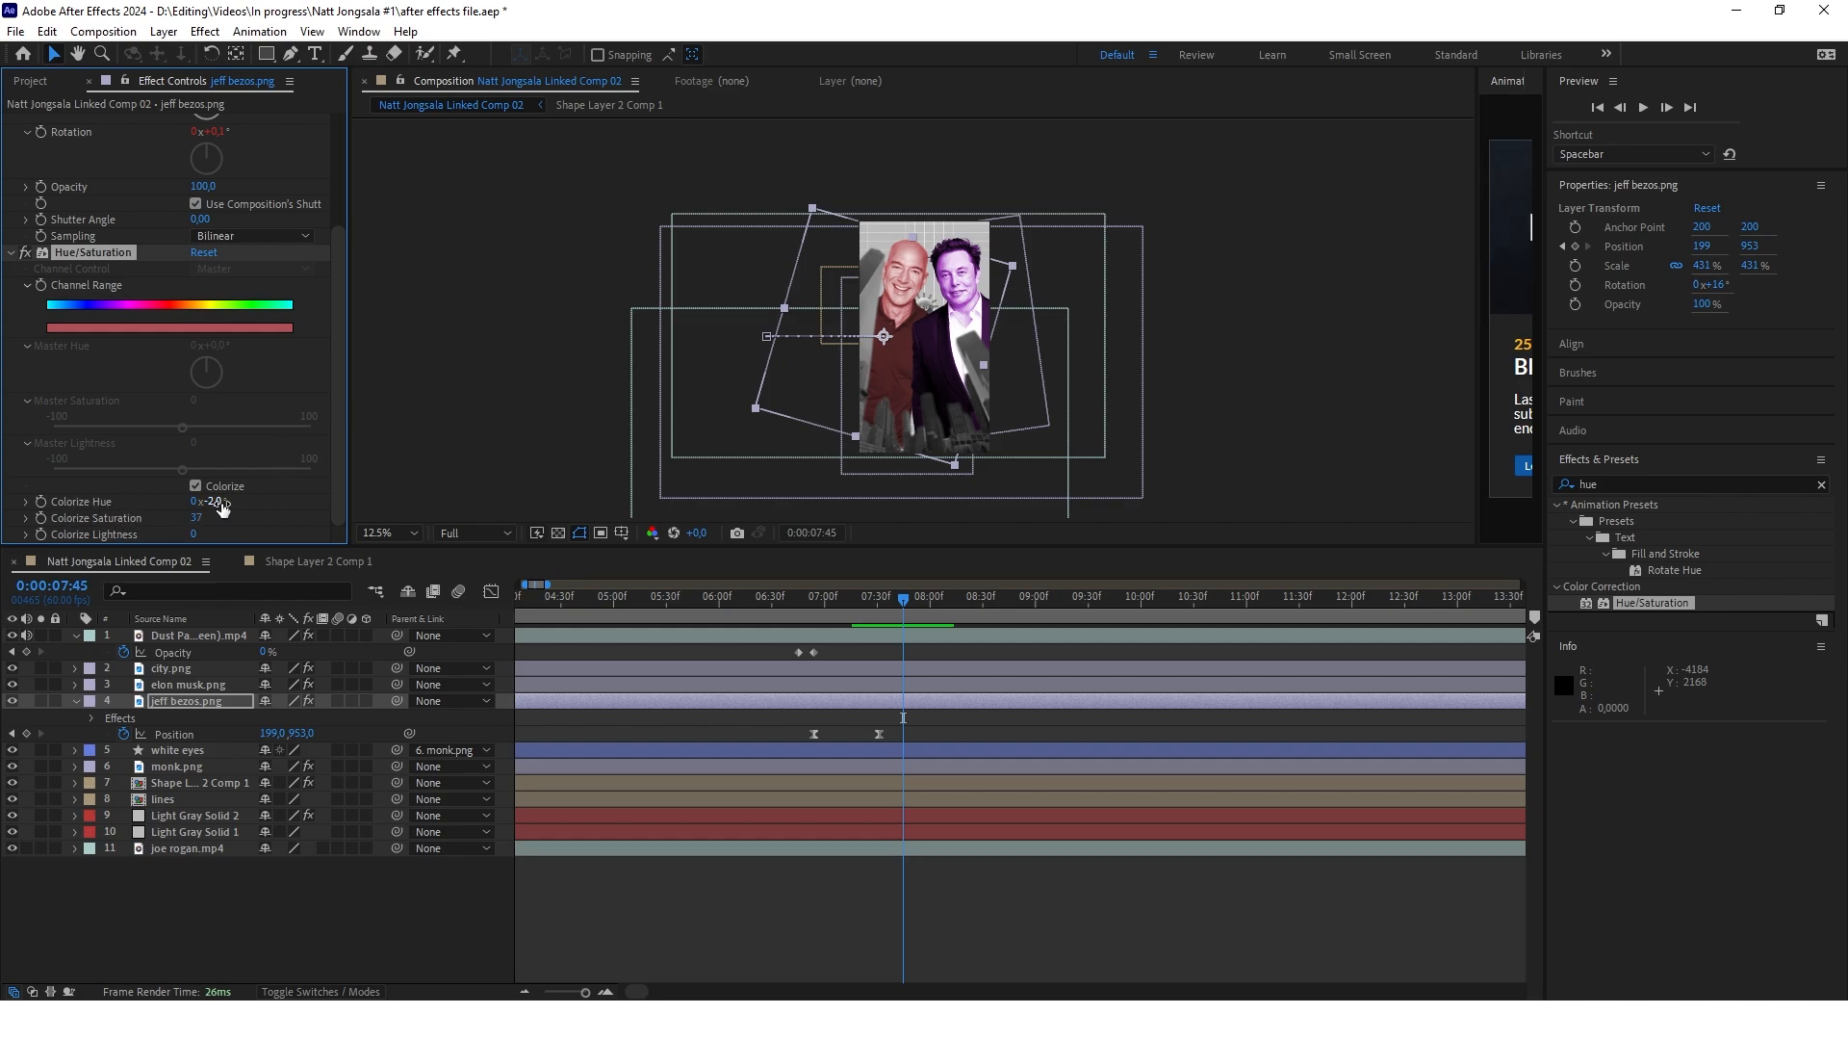
mouse_move(213, 502)
left_mouse_down()
mouse_move(246, 502)
mouse_move(223, 501)
left_mouse_up()
left_click(224, 499)
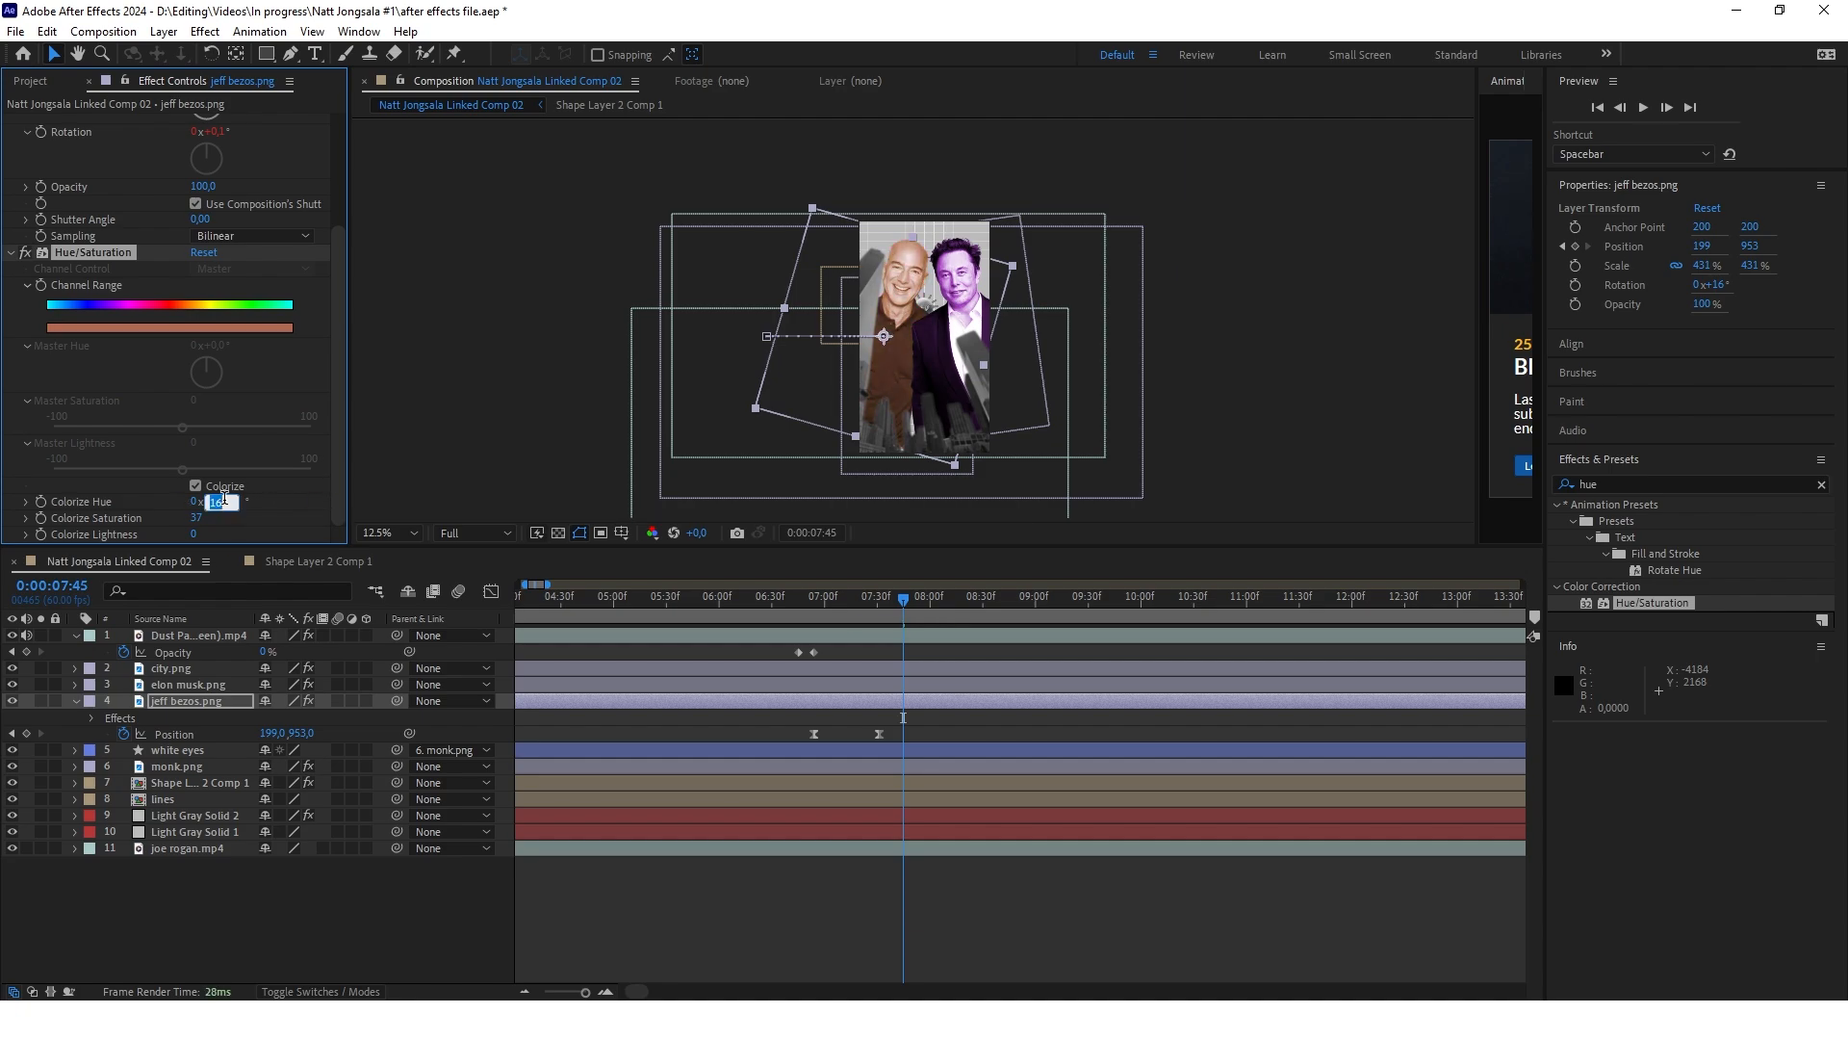
type("-2")
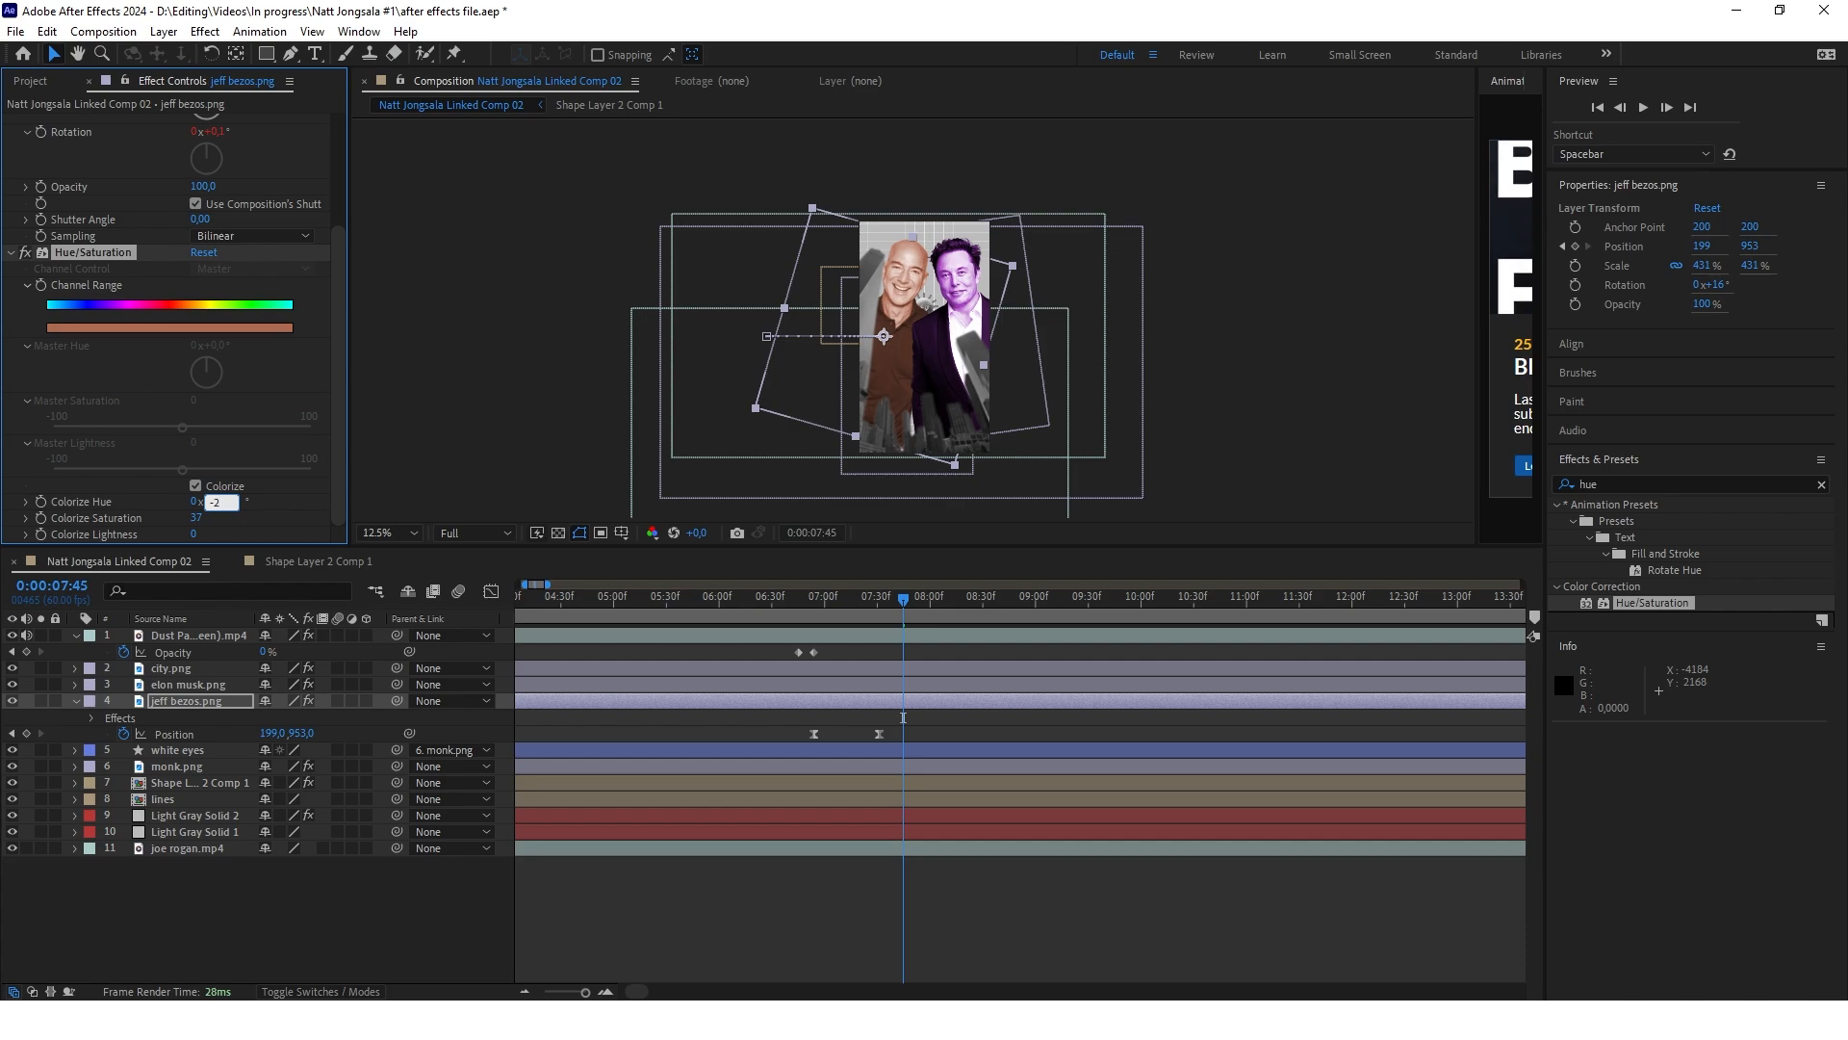
key("Return")
left_click_drag(197, 518, 295, 518)
key("ctrl+z")
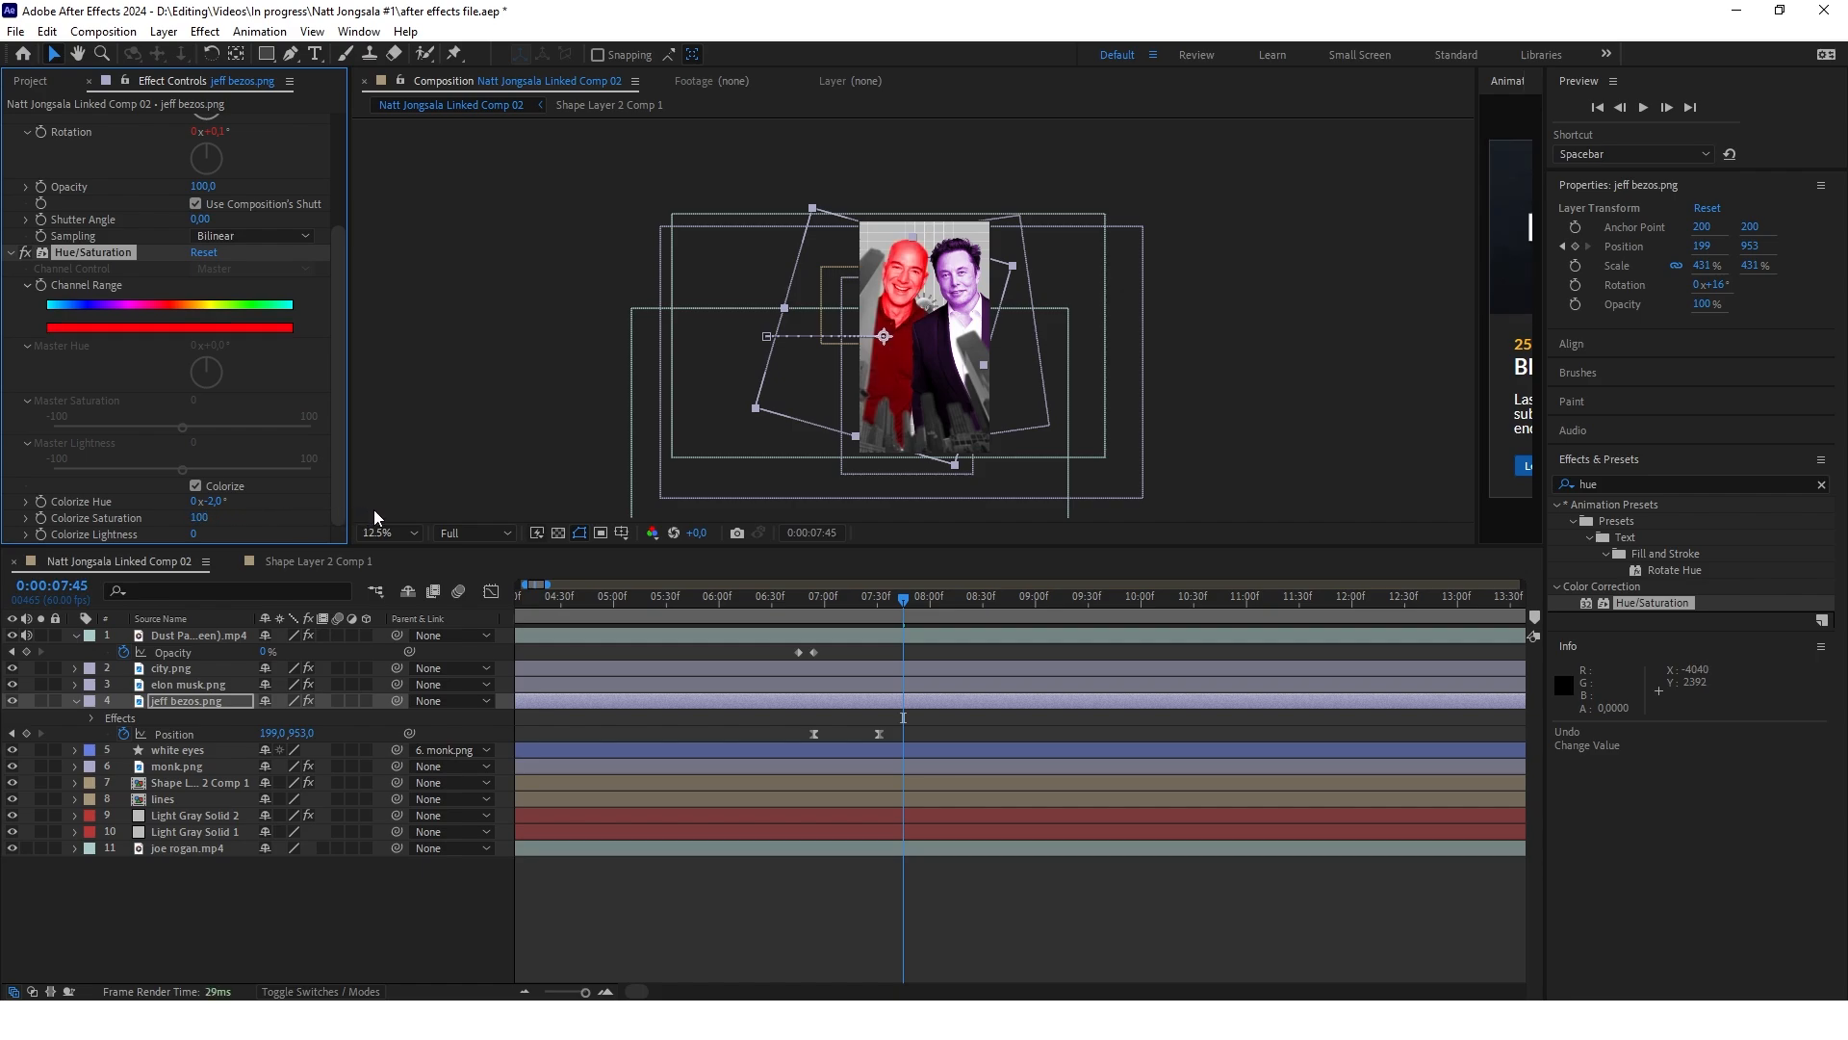
key("ctrl+z")
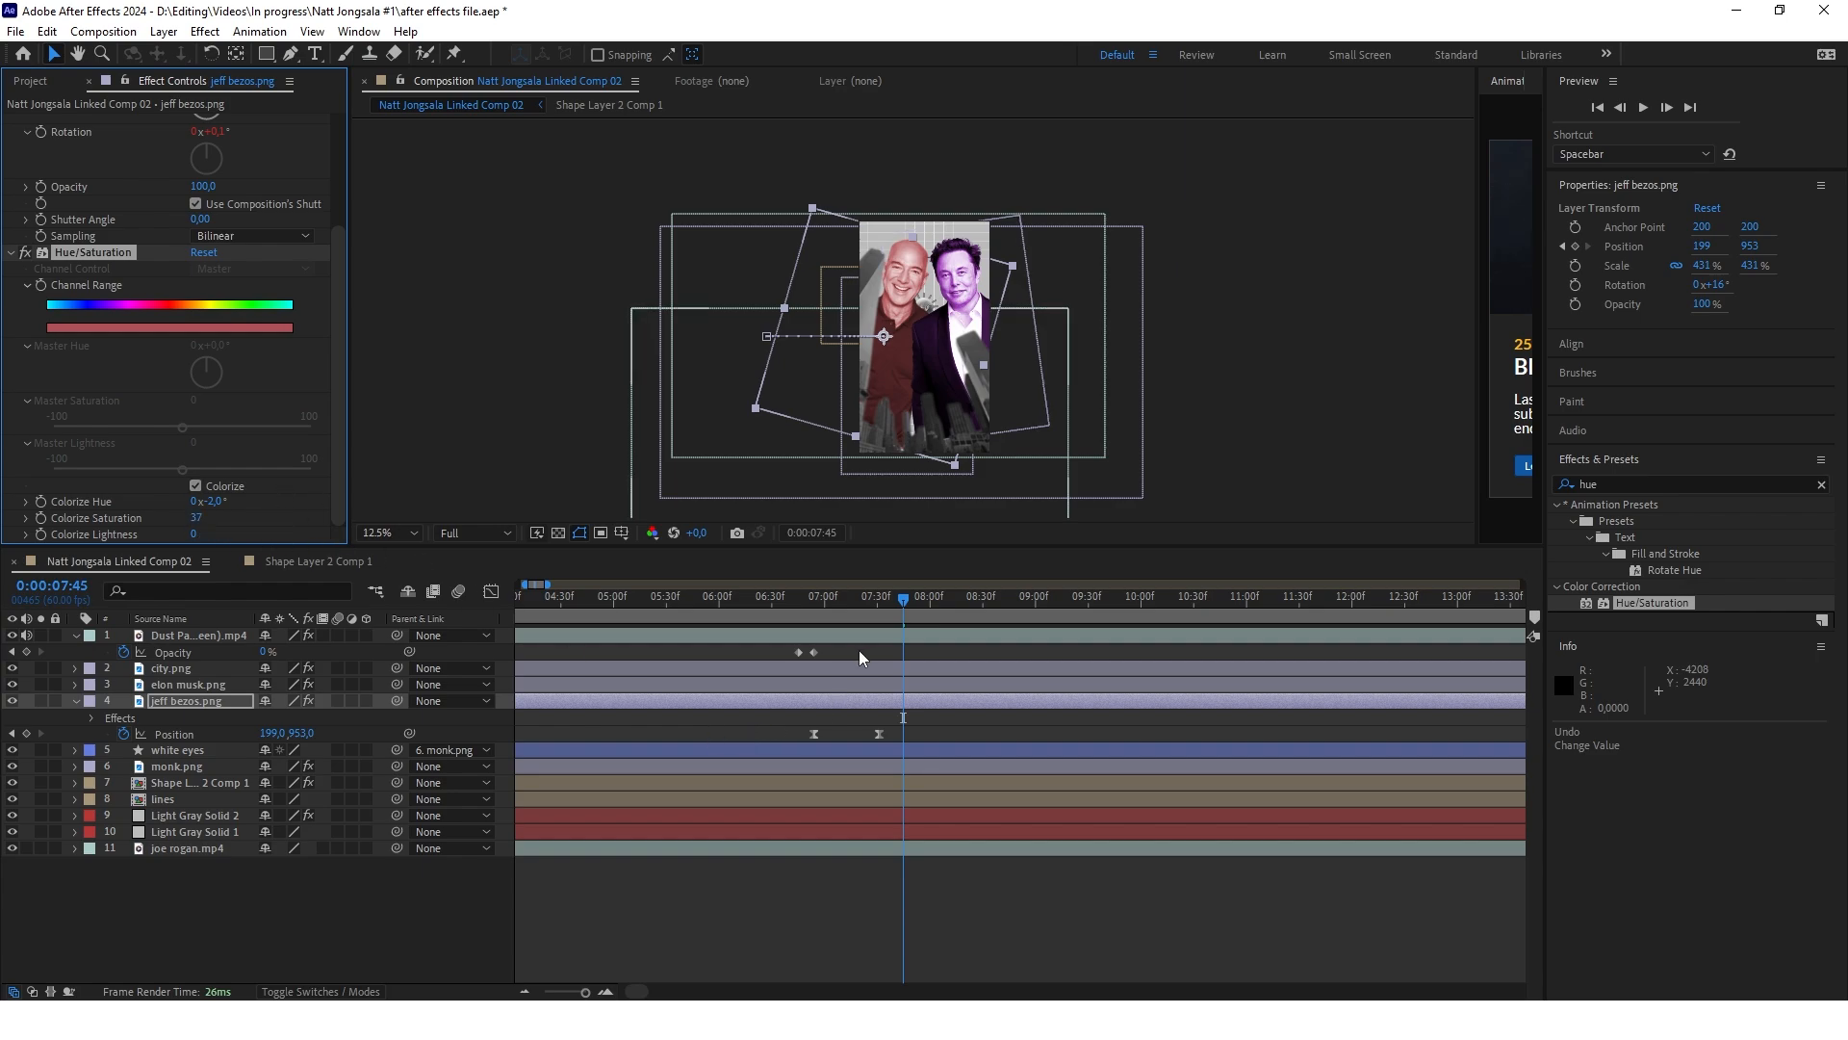
Fine-tune the Hue/Saturation colorizing of elon musk.png, then collapse the expanded jeff bezos.png and Dust Particles layers
key("ctrl+Up")
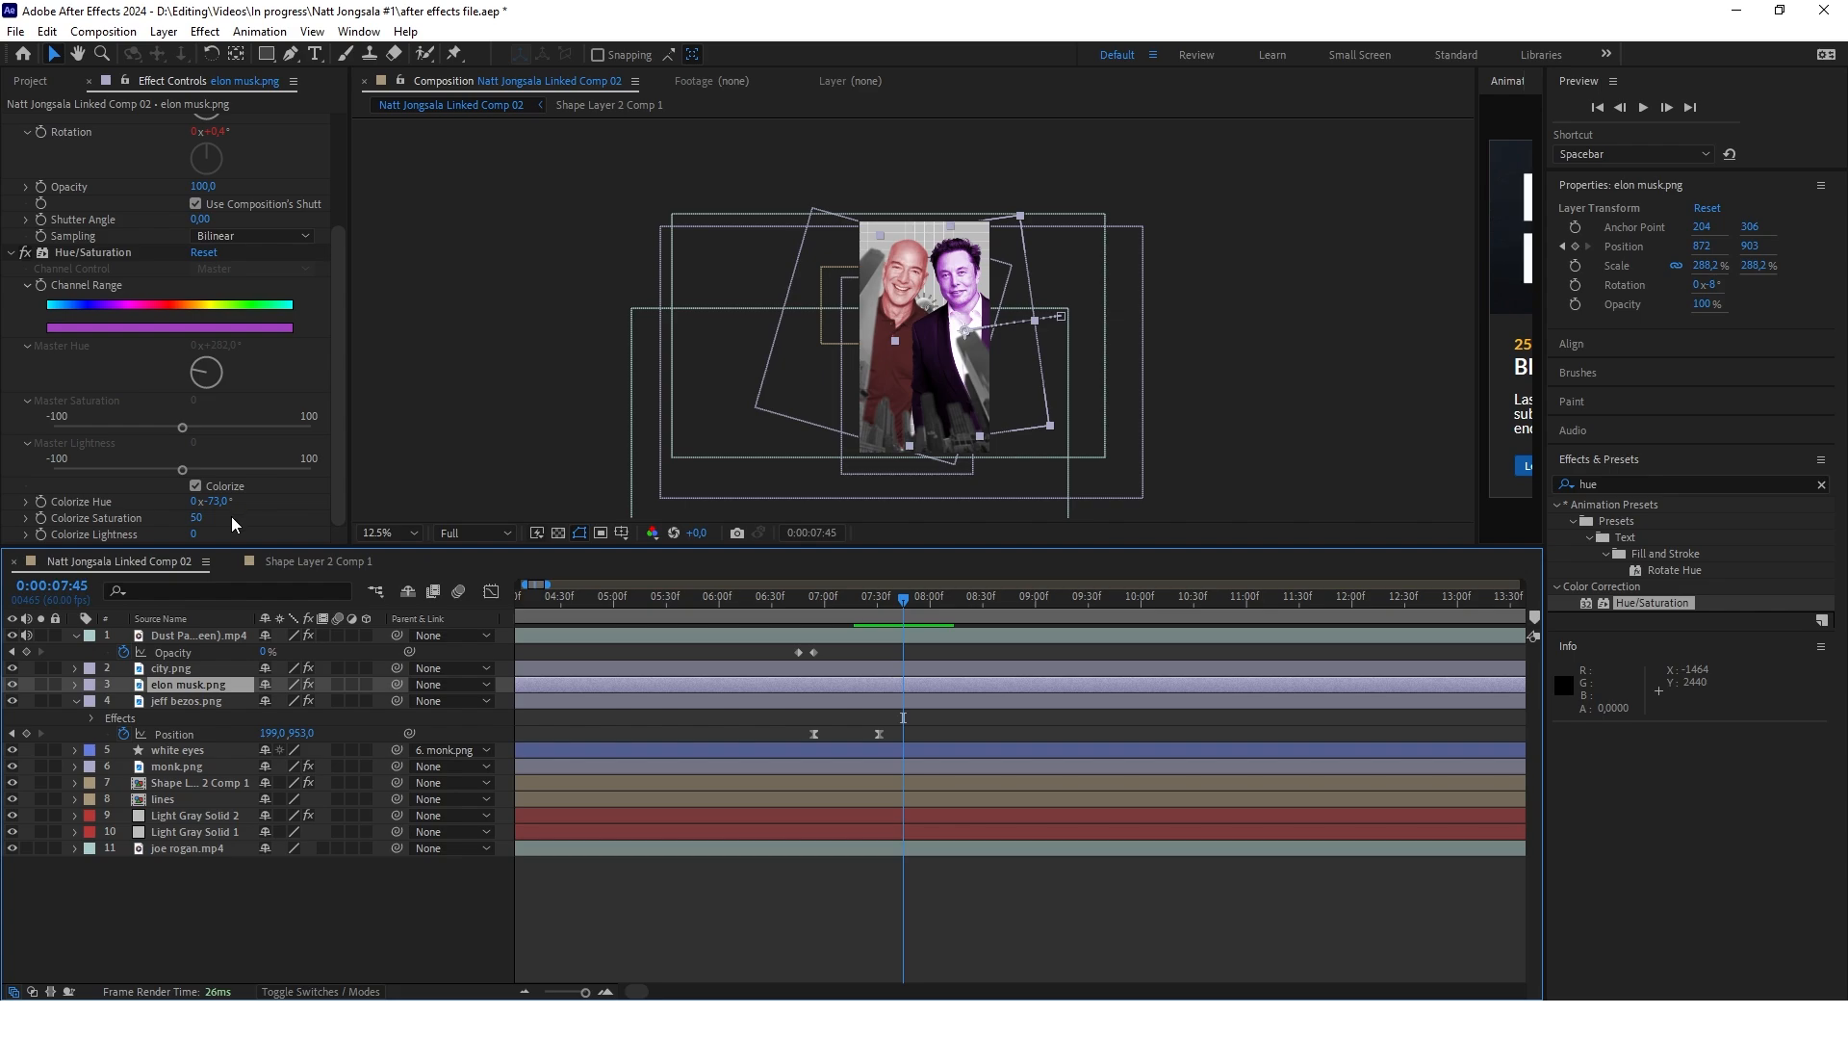
mouse_move(221, 517)
left_mouse_down()
mouse_move(246, 528)
mouse_move(218, 519)
left_mouse_up()
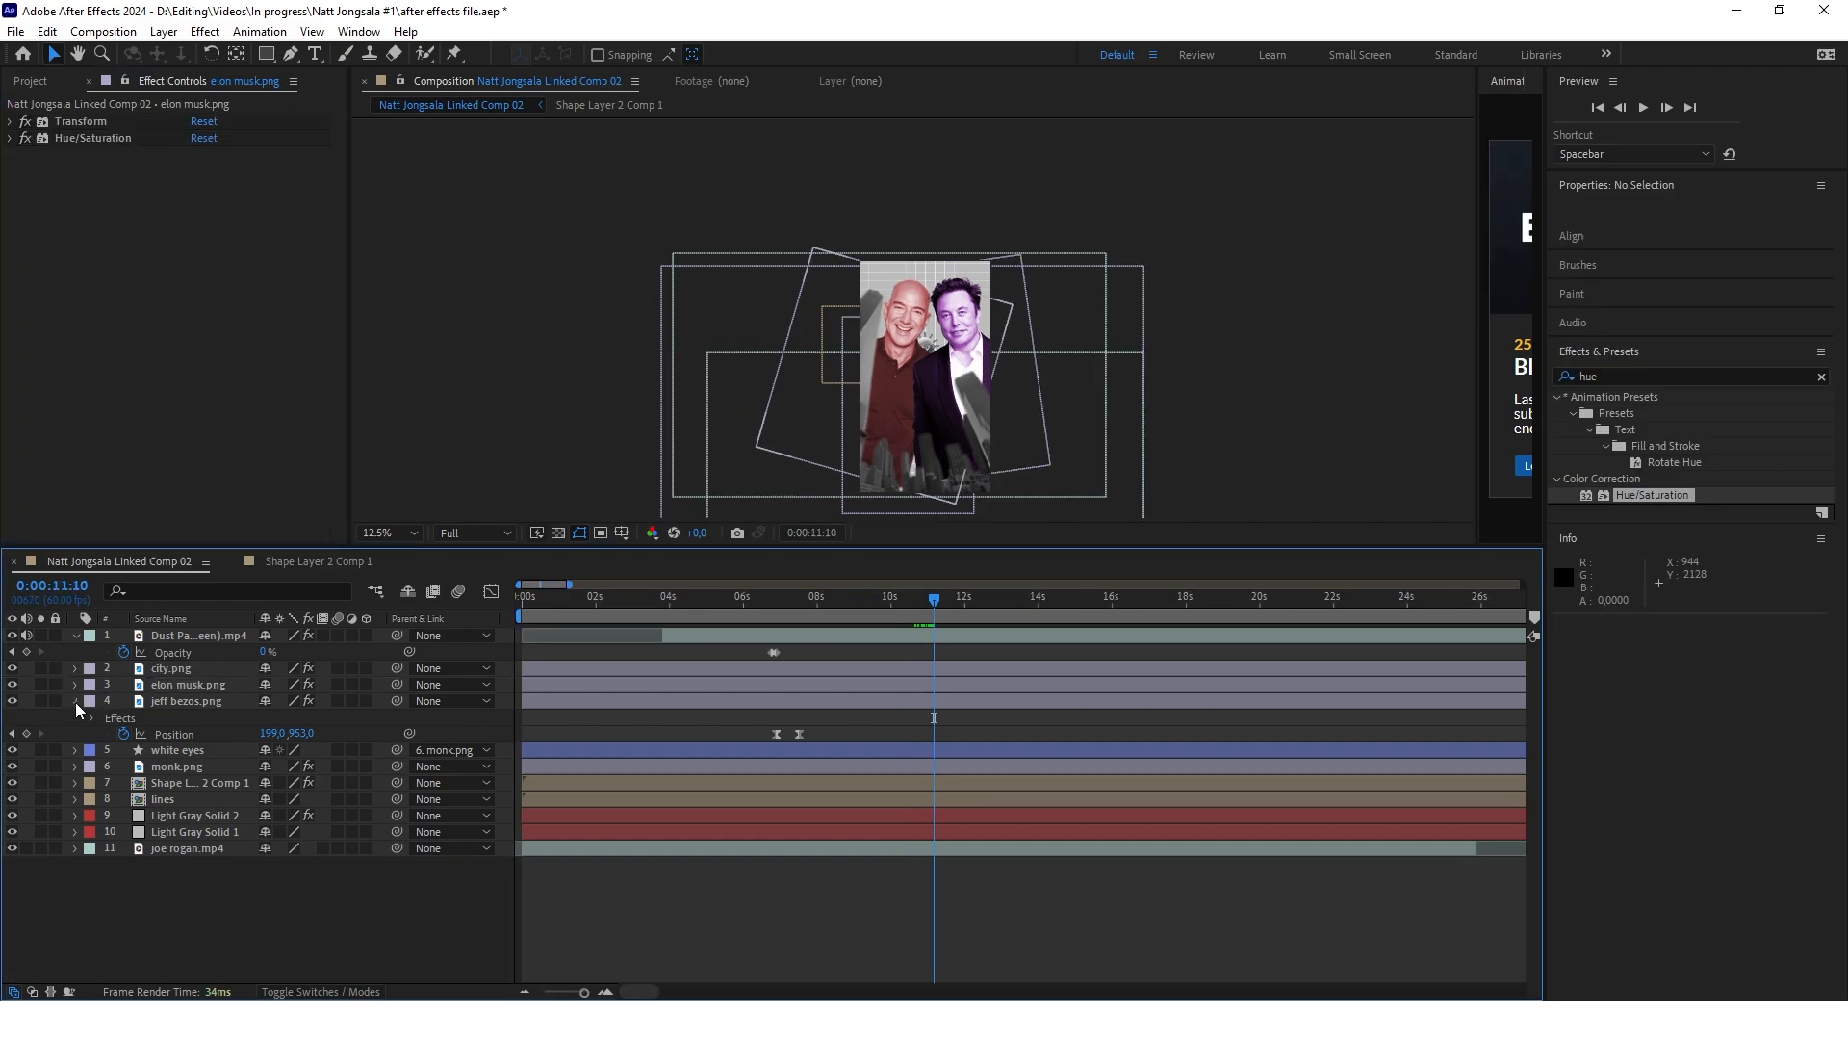
left_click(76, 702)
left_click(77, 635)
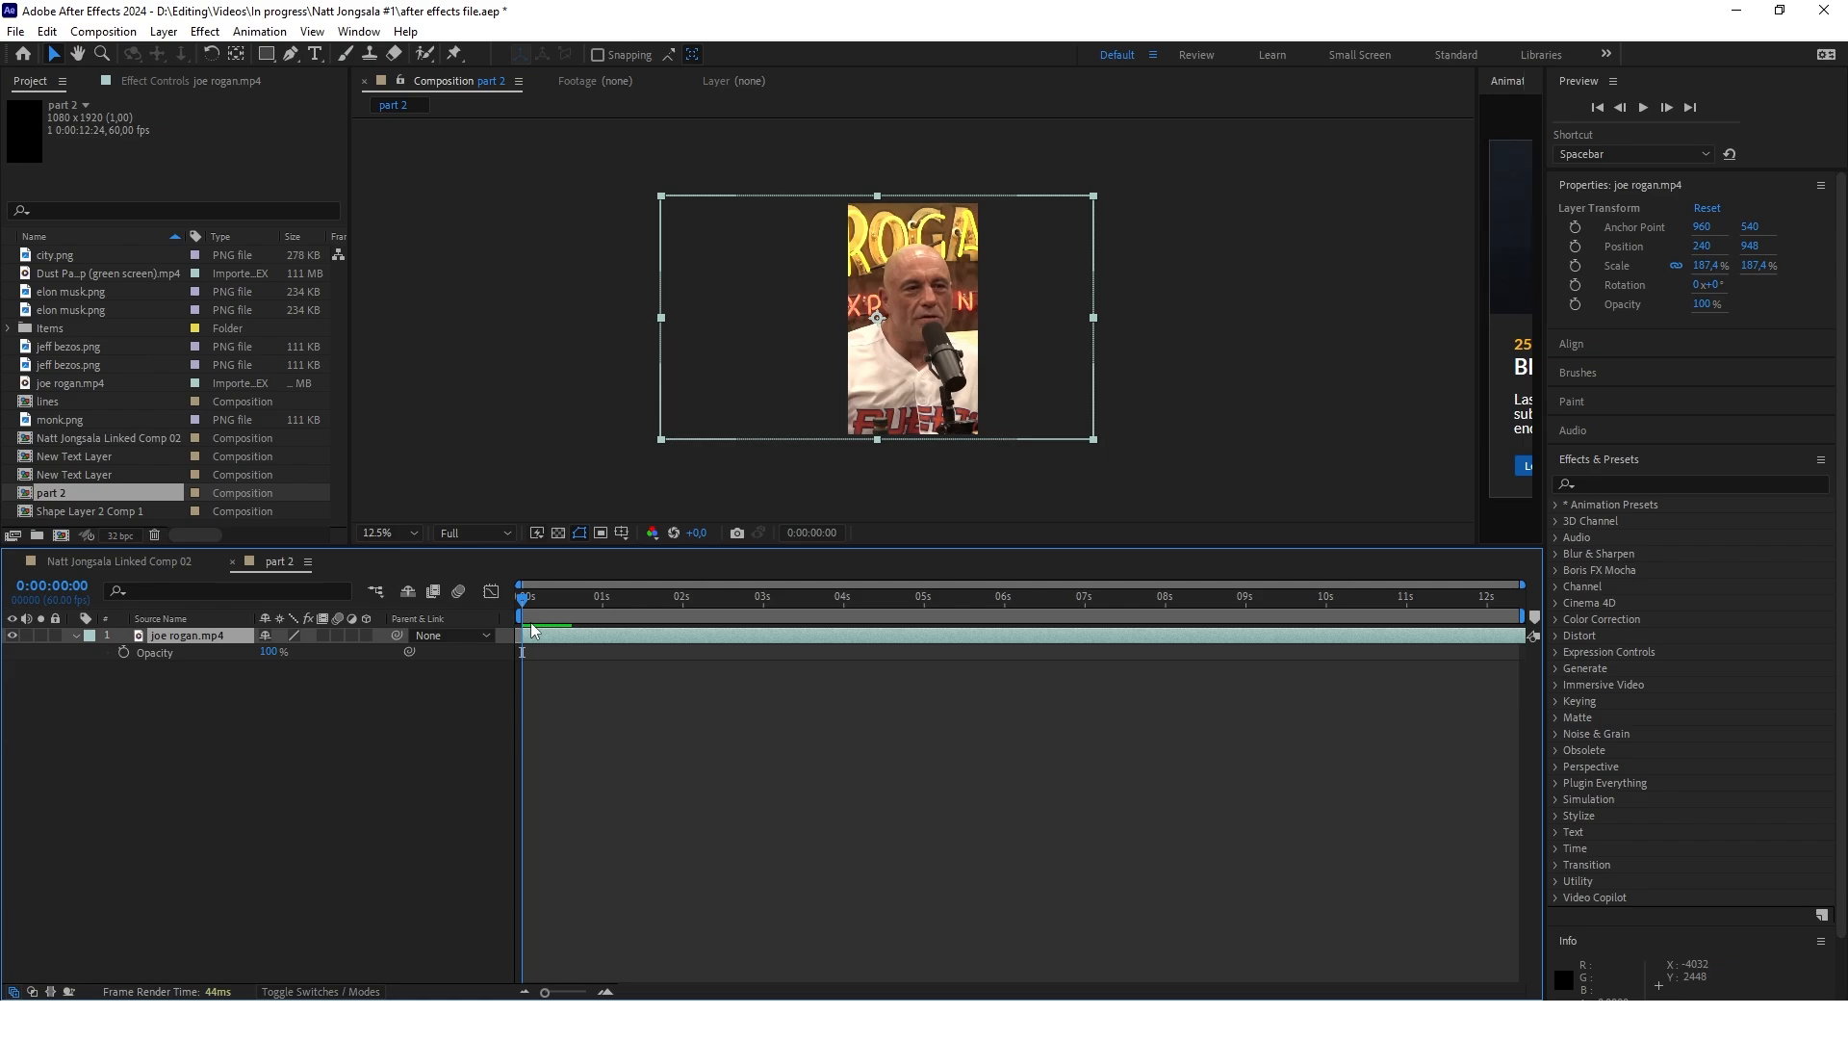
In the part 2 composition, animate joe rogan.mp4's scale from 222.4% at 0:00:00:00 to 187.4% at 0:00:00:58
key("t")
key("alt+shift+s")
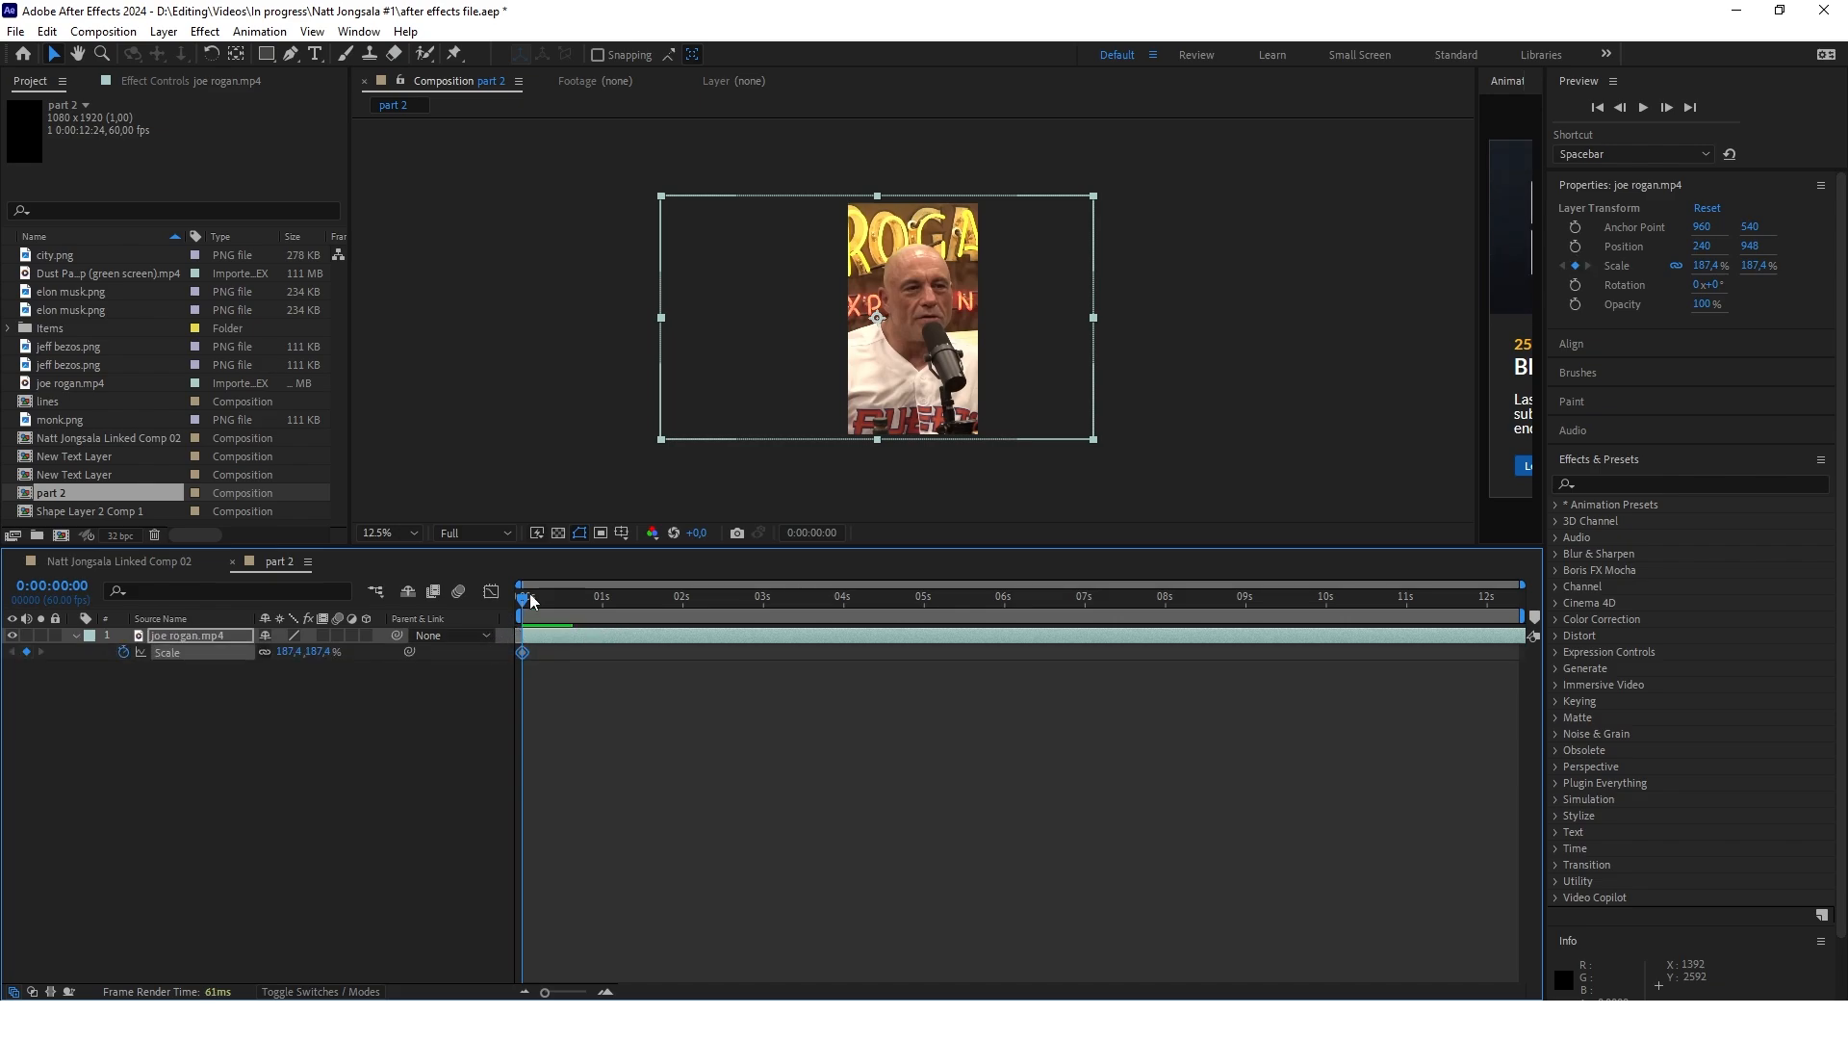
left_click_drag(528, 597, 601, 600)
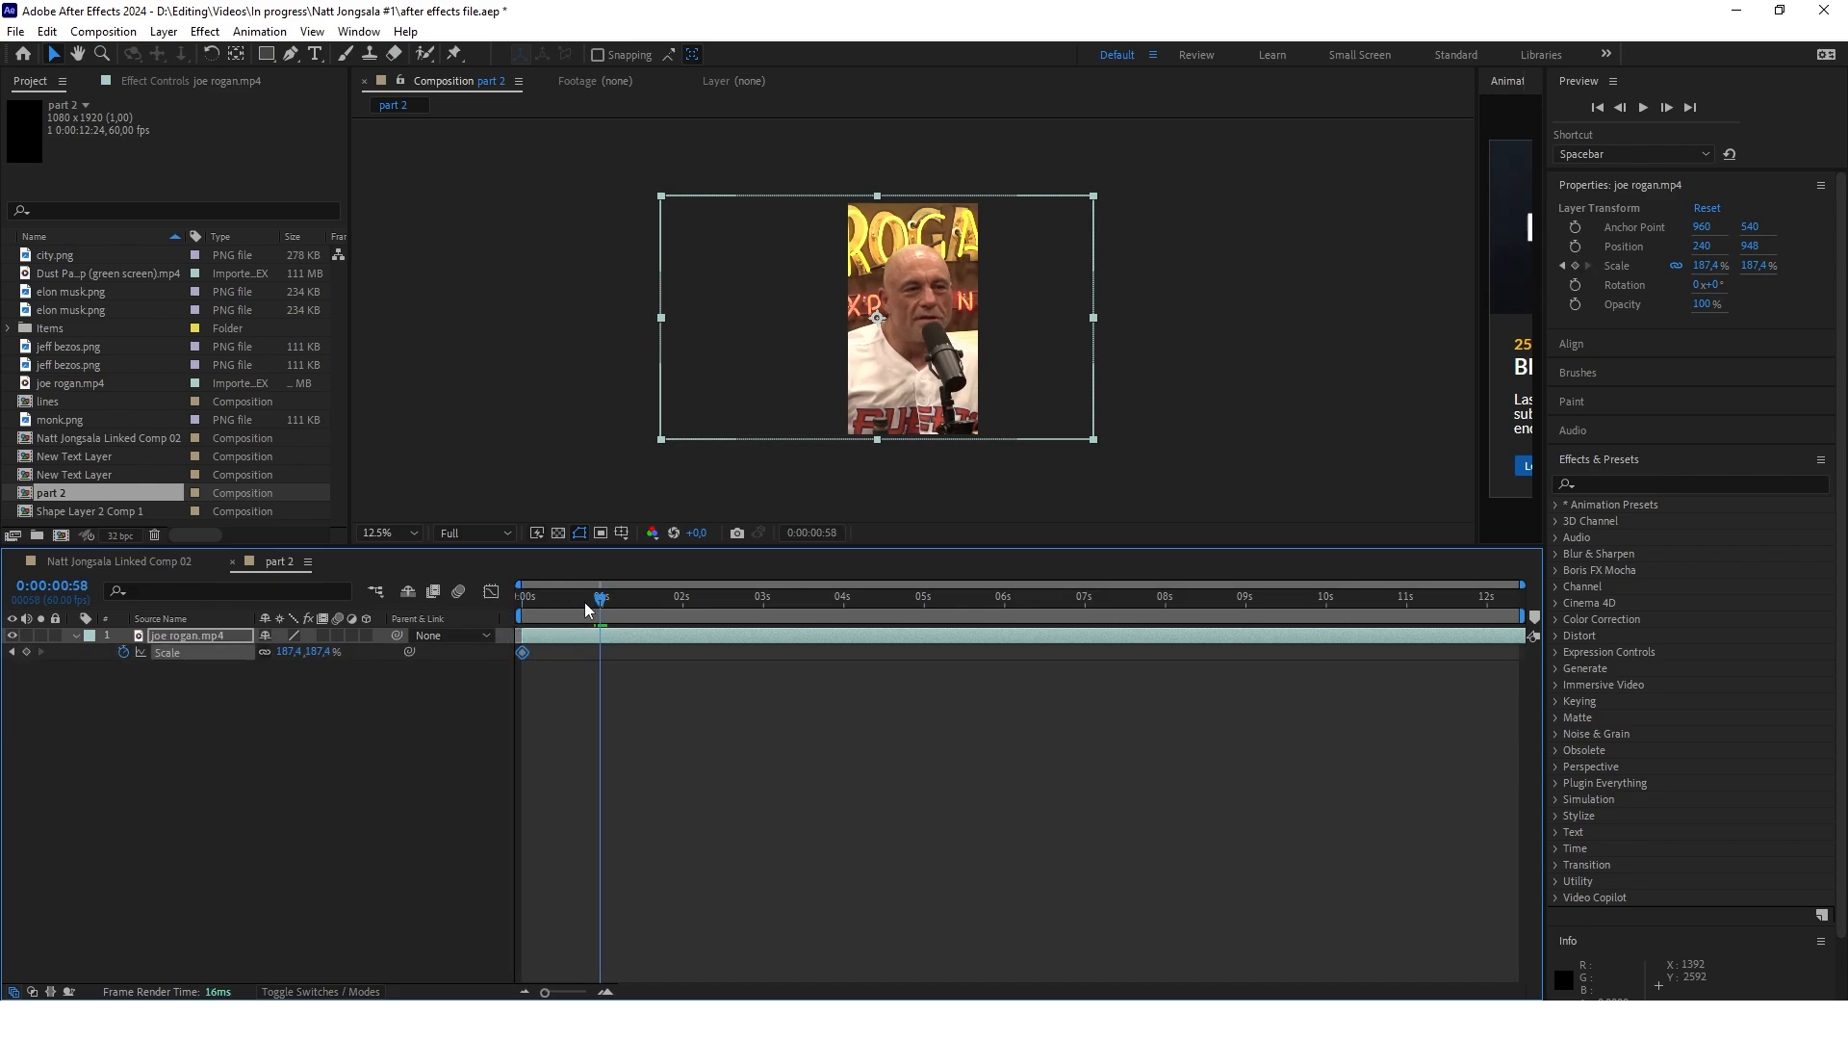
left_click(26, 652)
left_click_drag(600, 601, 516, 606)
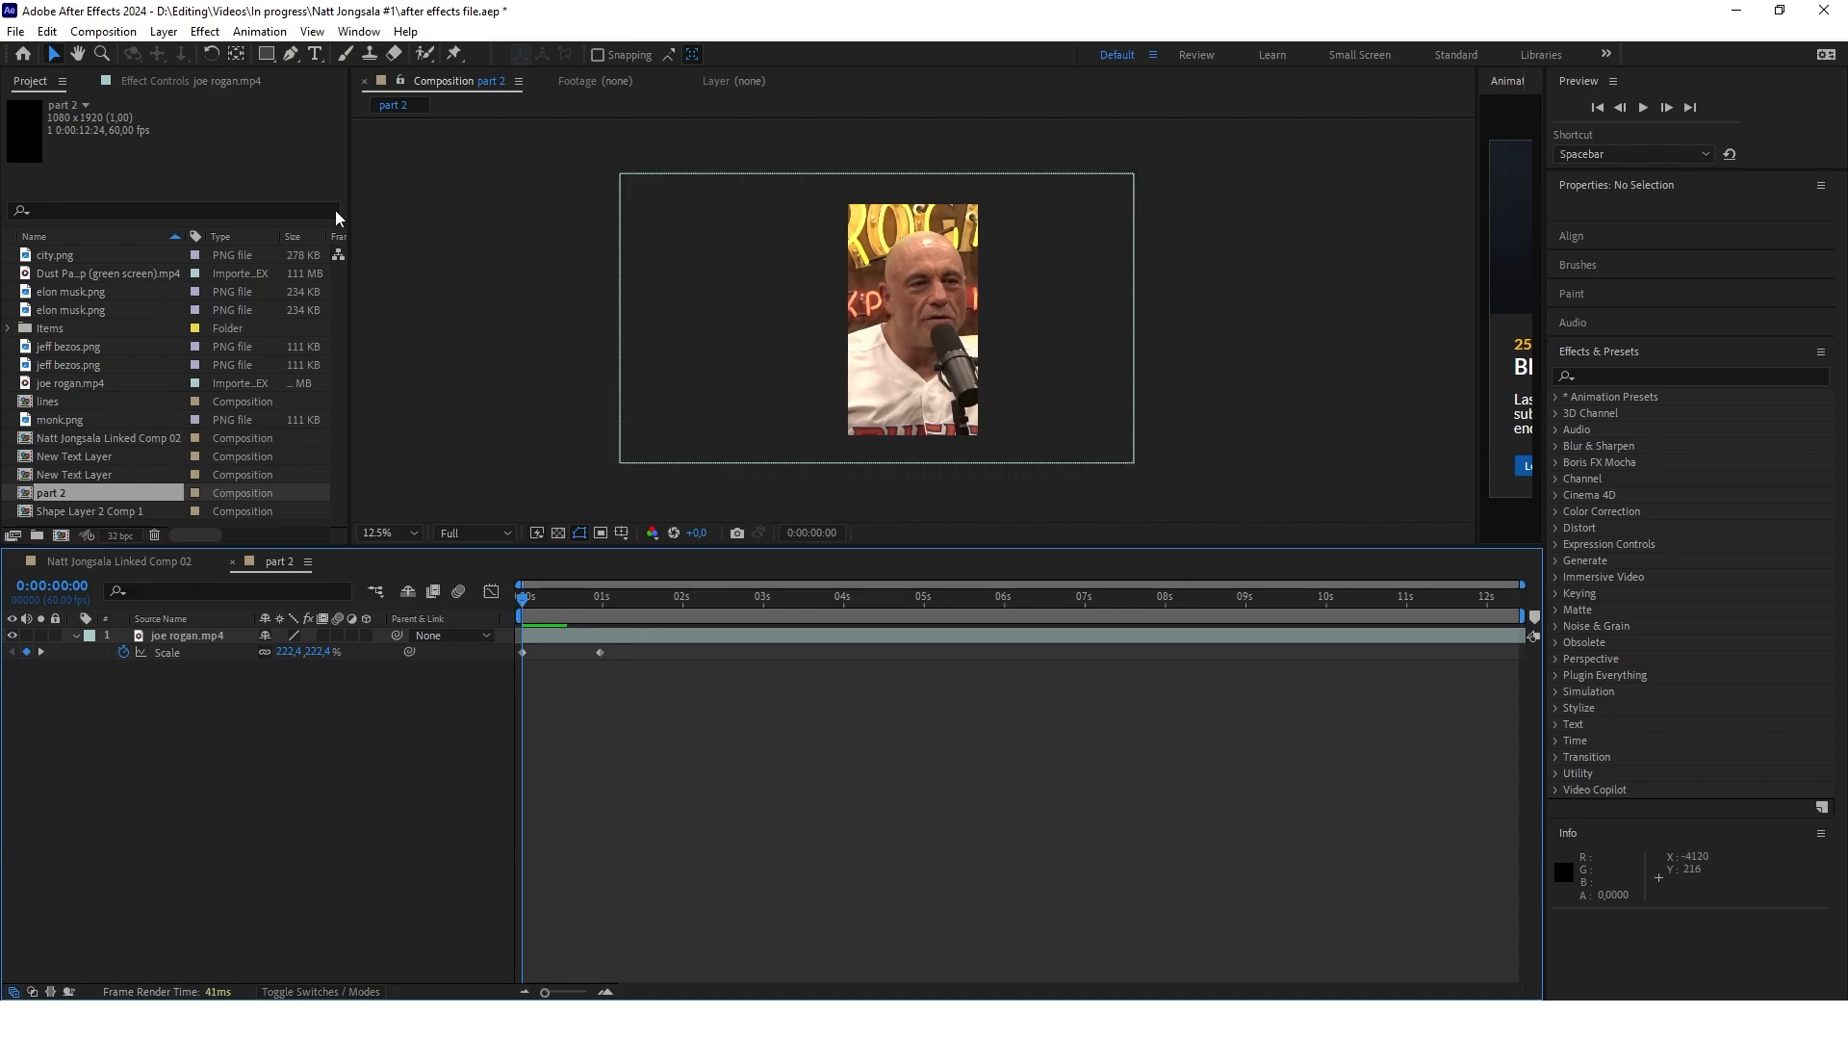
Draw a rounded rectangle about 808 by 320 px across the speaker's chest as a new shape layer in part 2
left_click(267, 54)
scroll(948, 394, "up", 2)
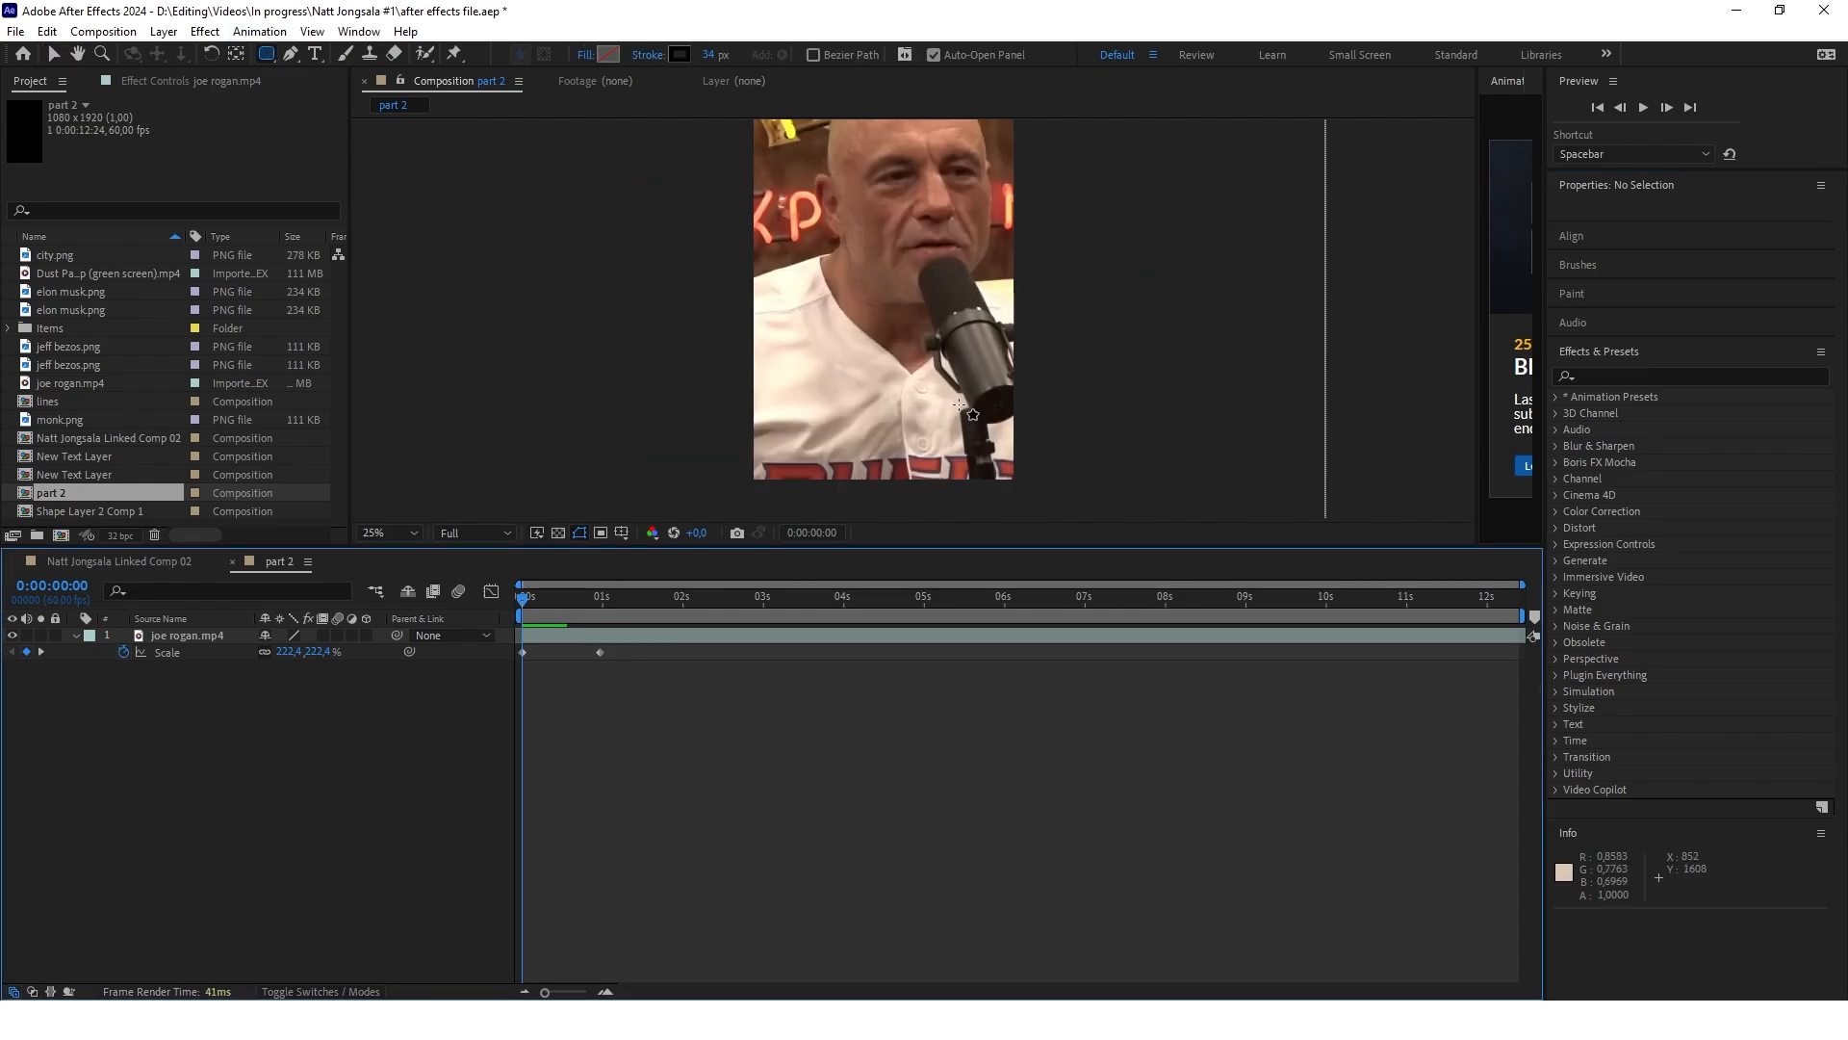
scroll(958, 405, "down", 2)
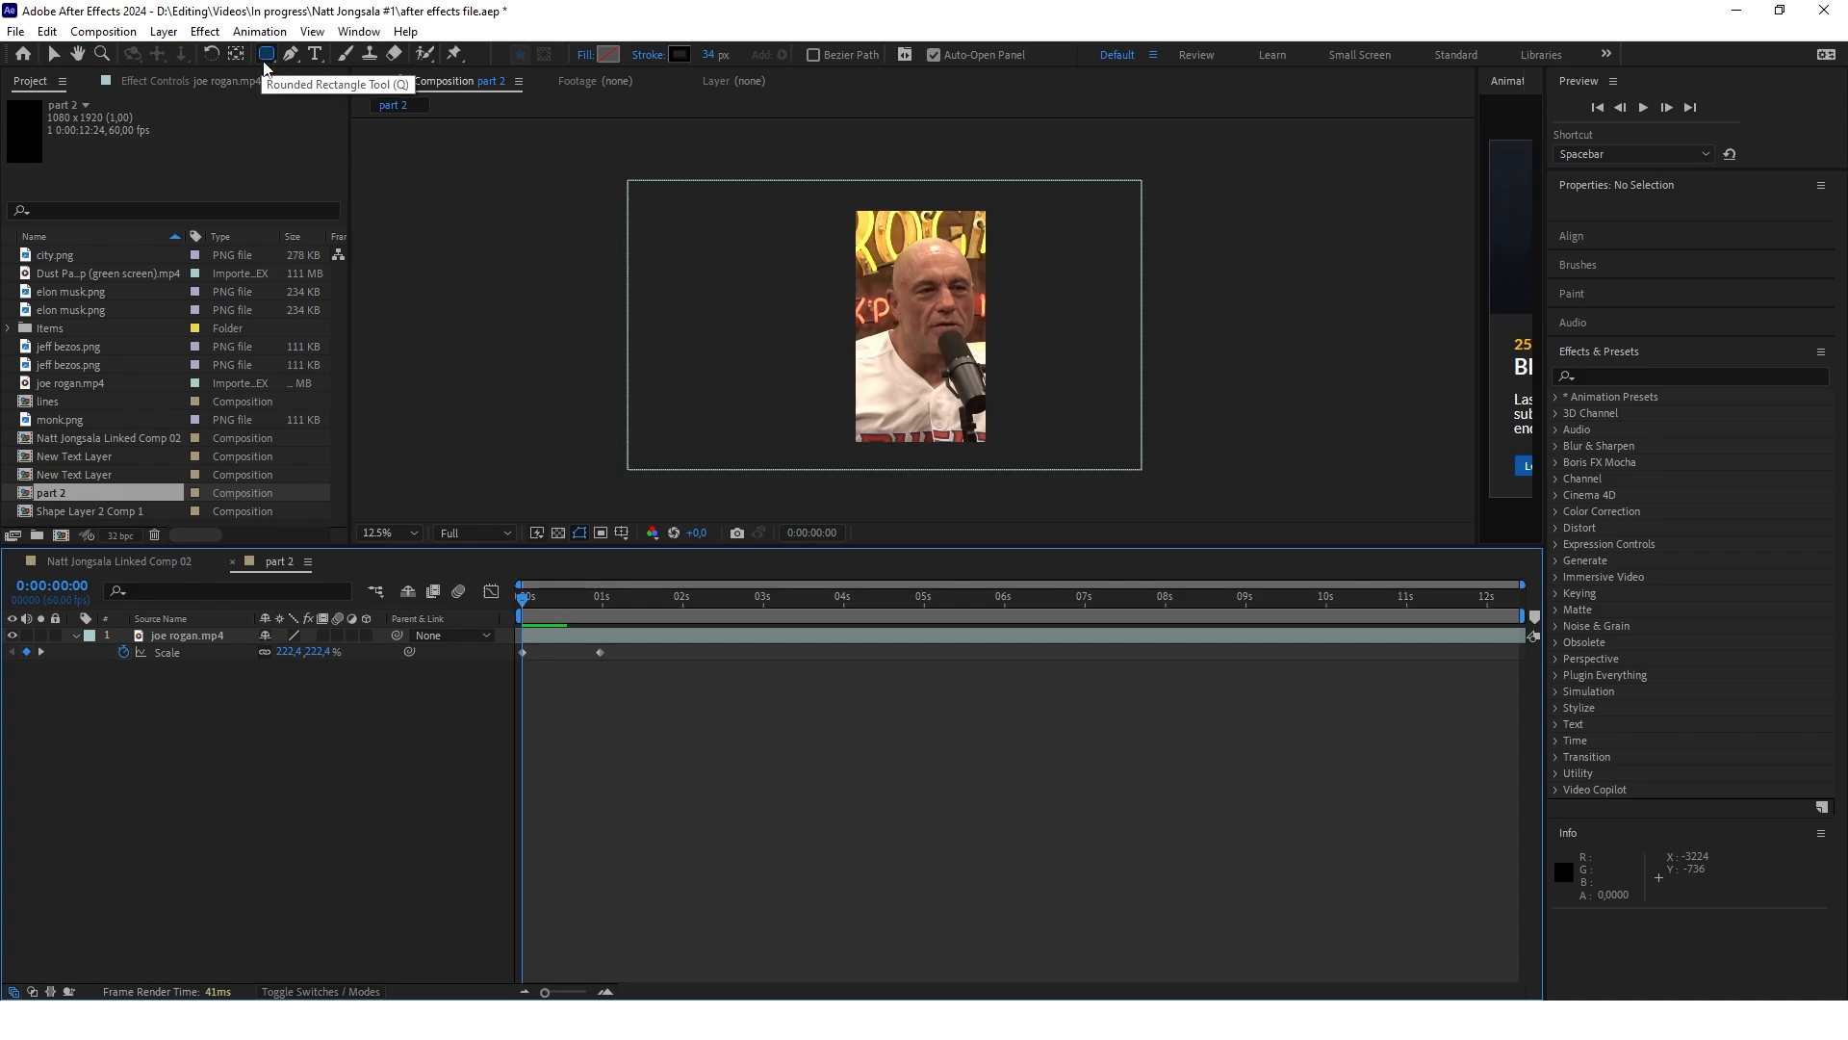
left_click_drag(877, 348, 975, 386)
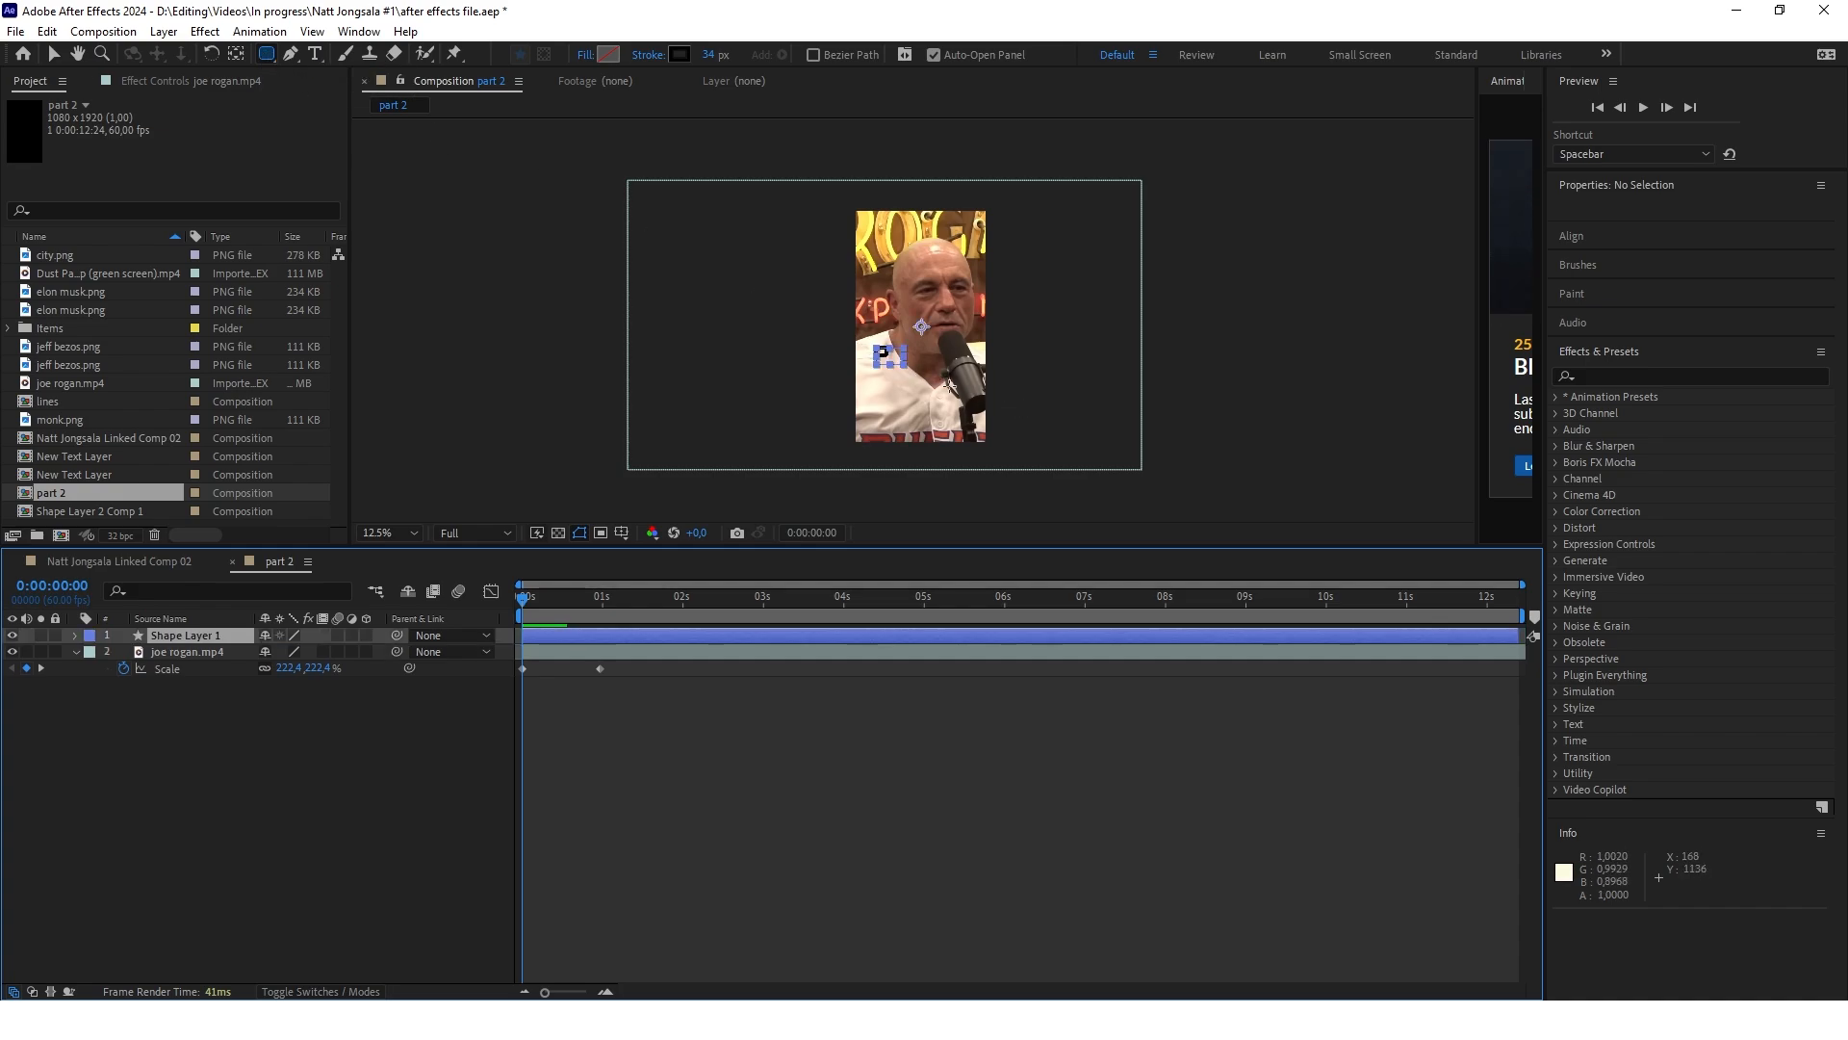
Give the rounded rectangle a white FFFFFF fill without a stroke and increase its corner roundness
left_click(604, 55)
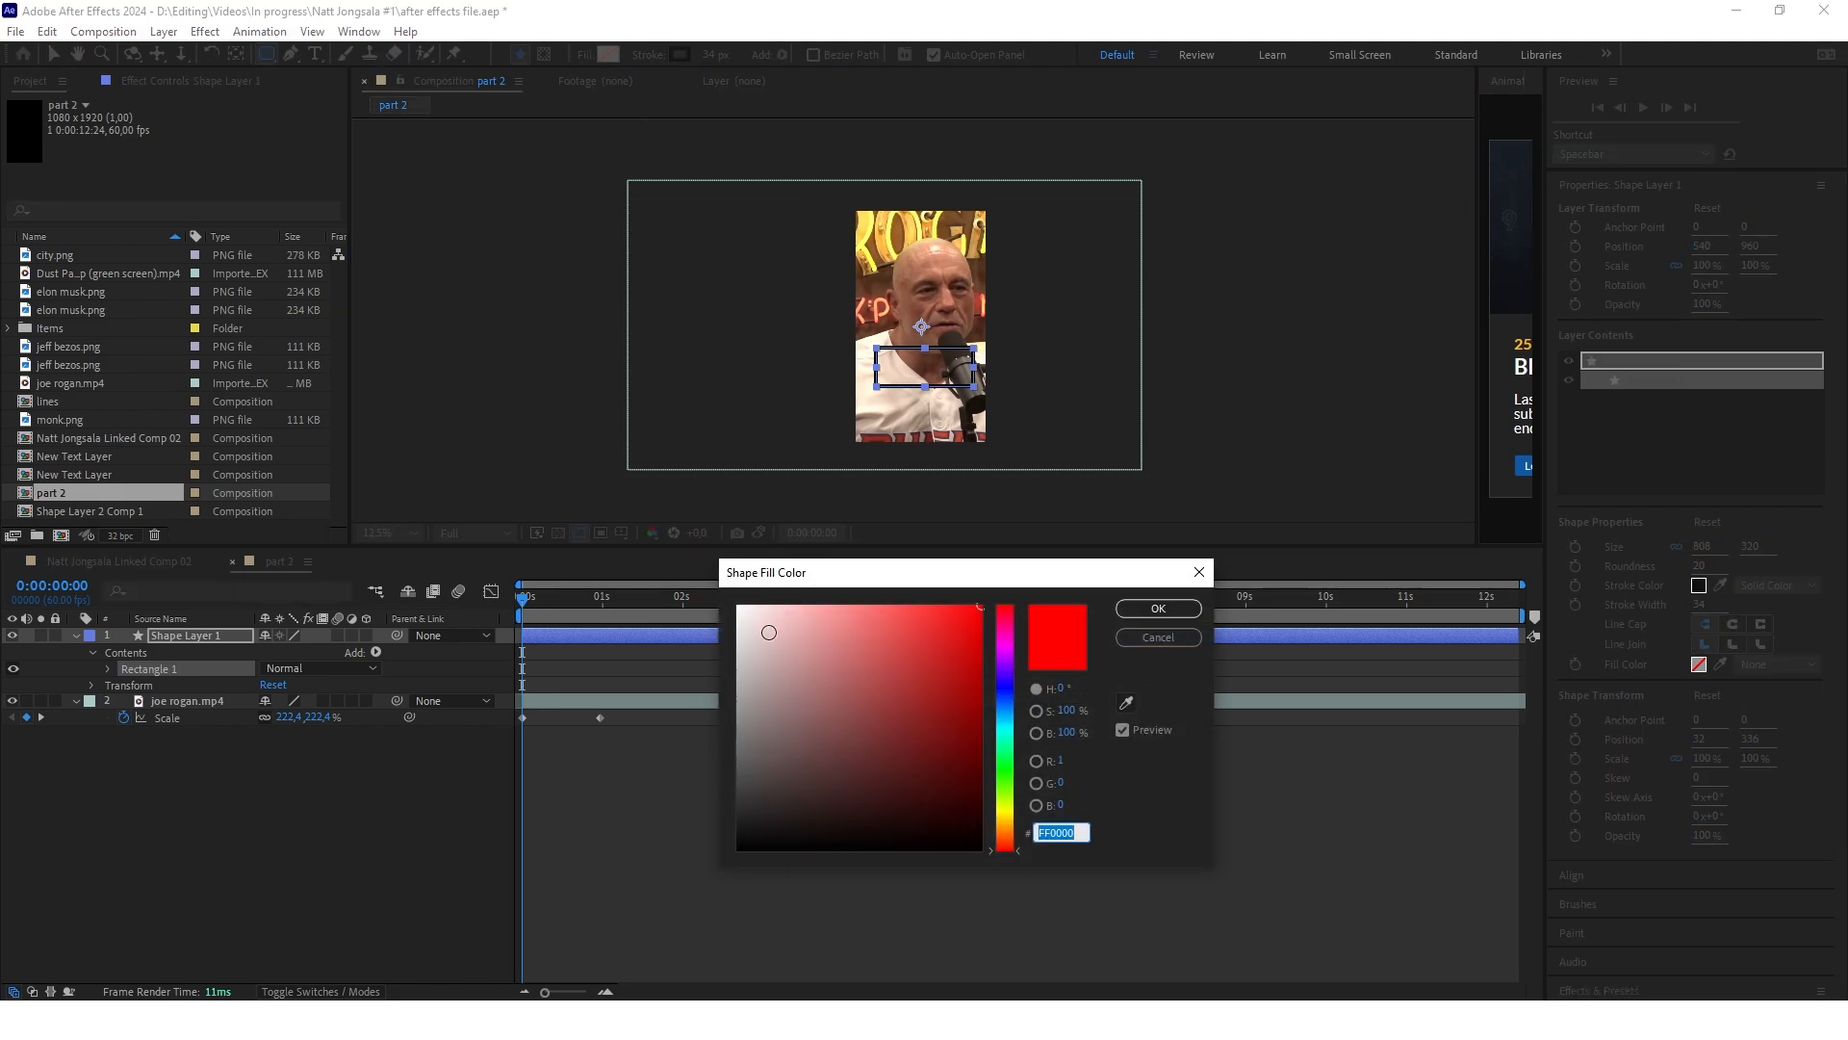
type("FFFFFF")
key("Return")
left_click(653, 56)
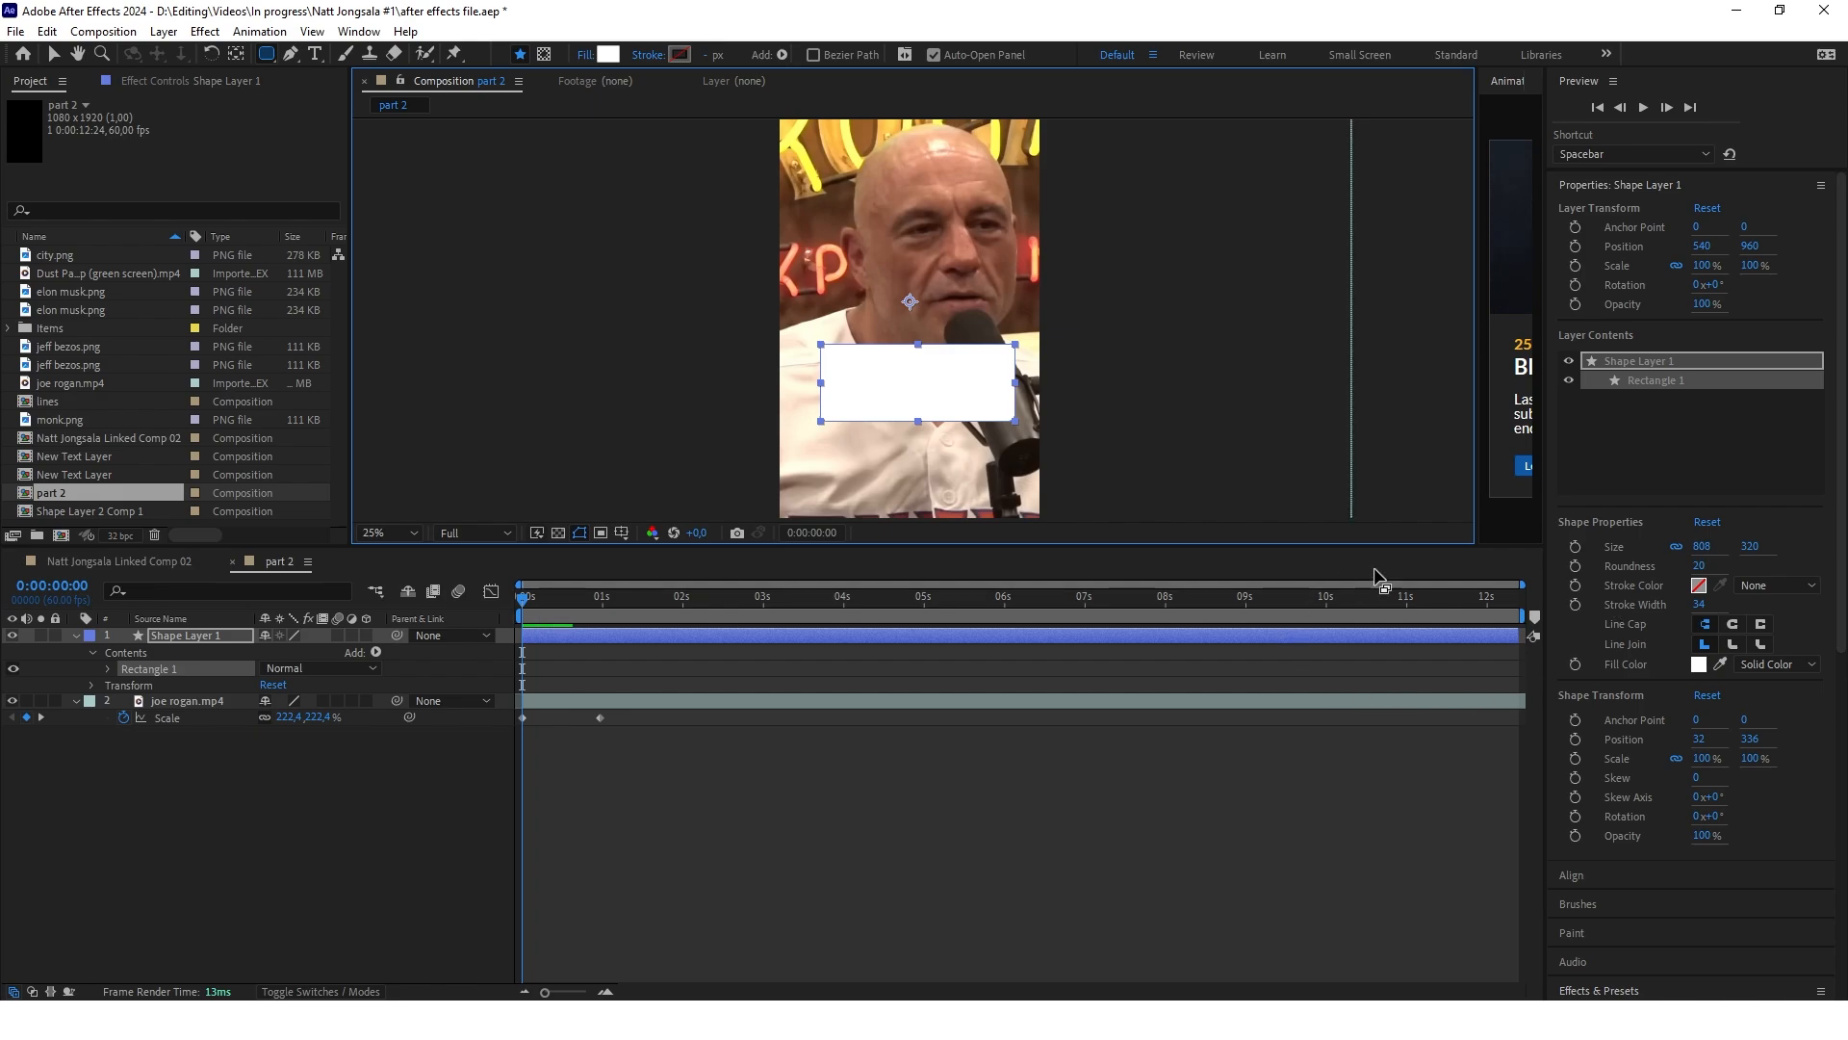
left_click(1707, 565)
left_click_drag(1707, 565, 1722, 565)
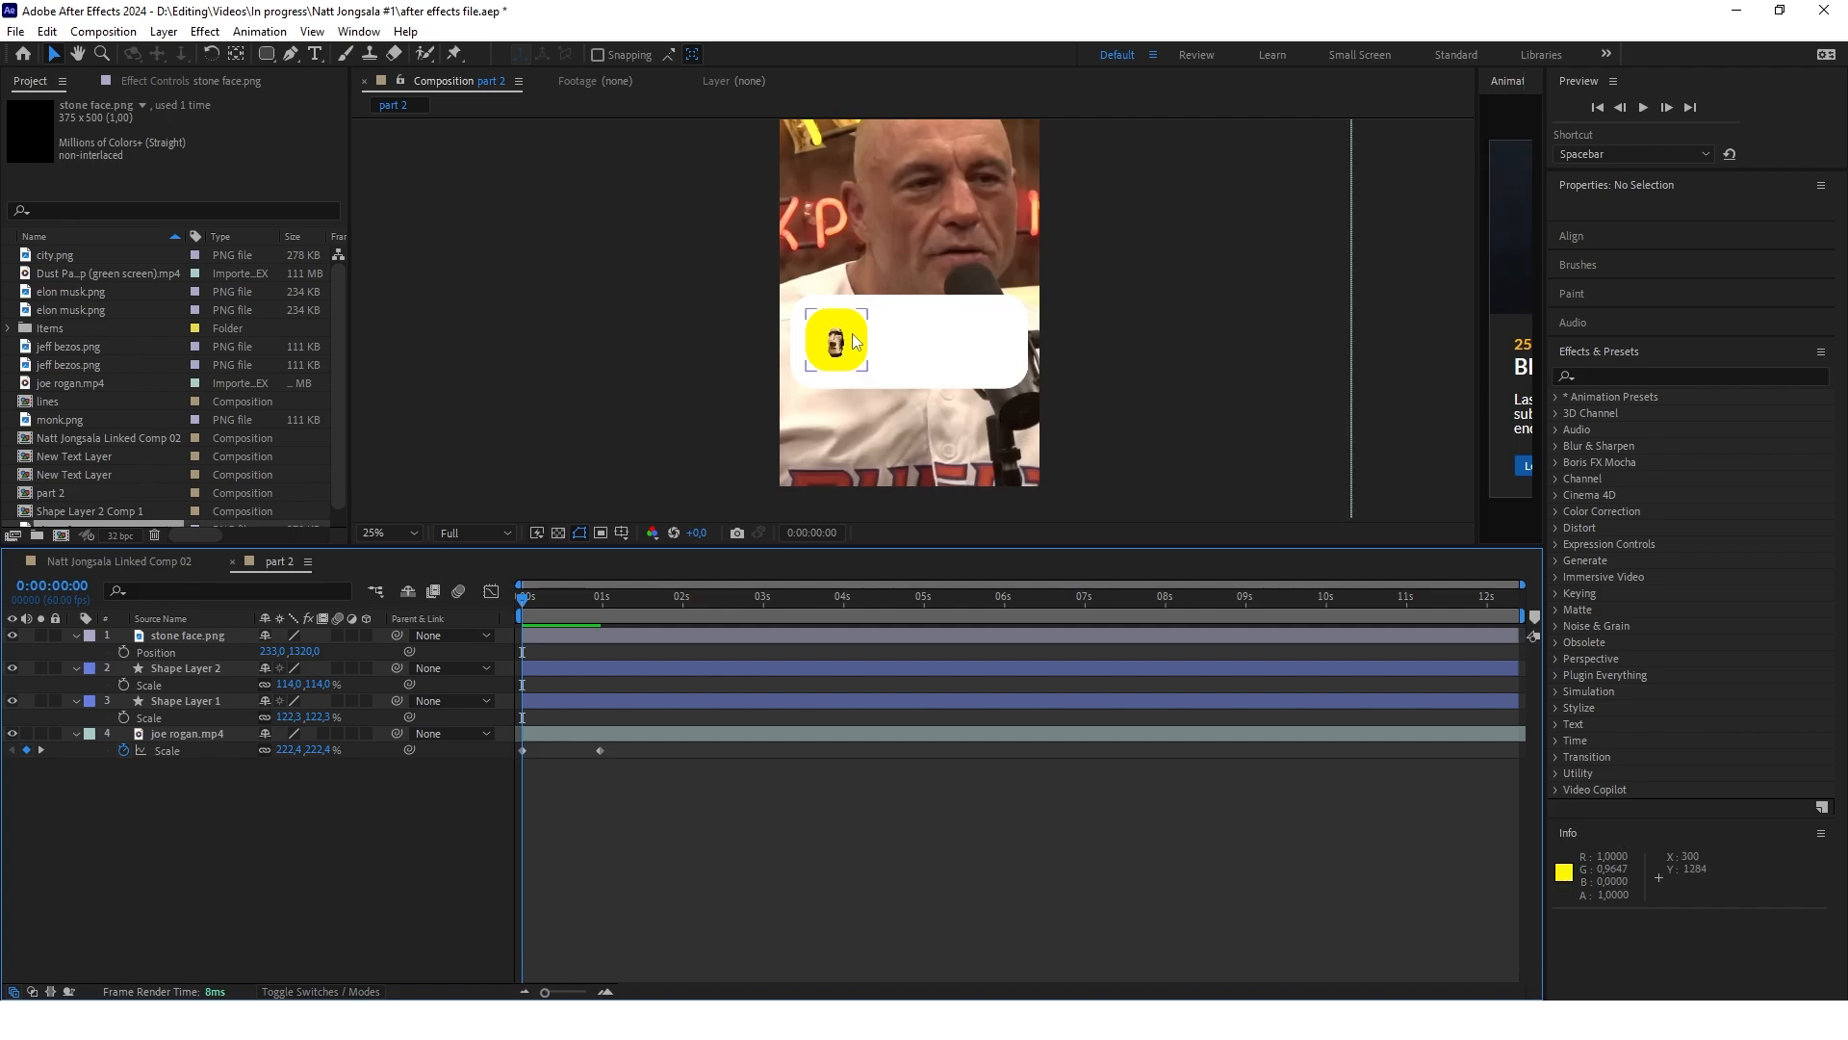
scroll(853, 340, "up", 4)
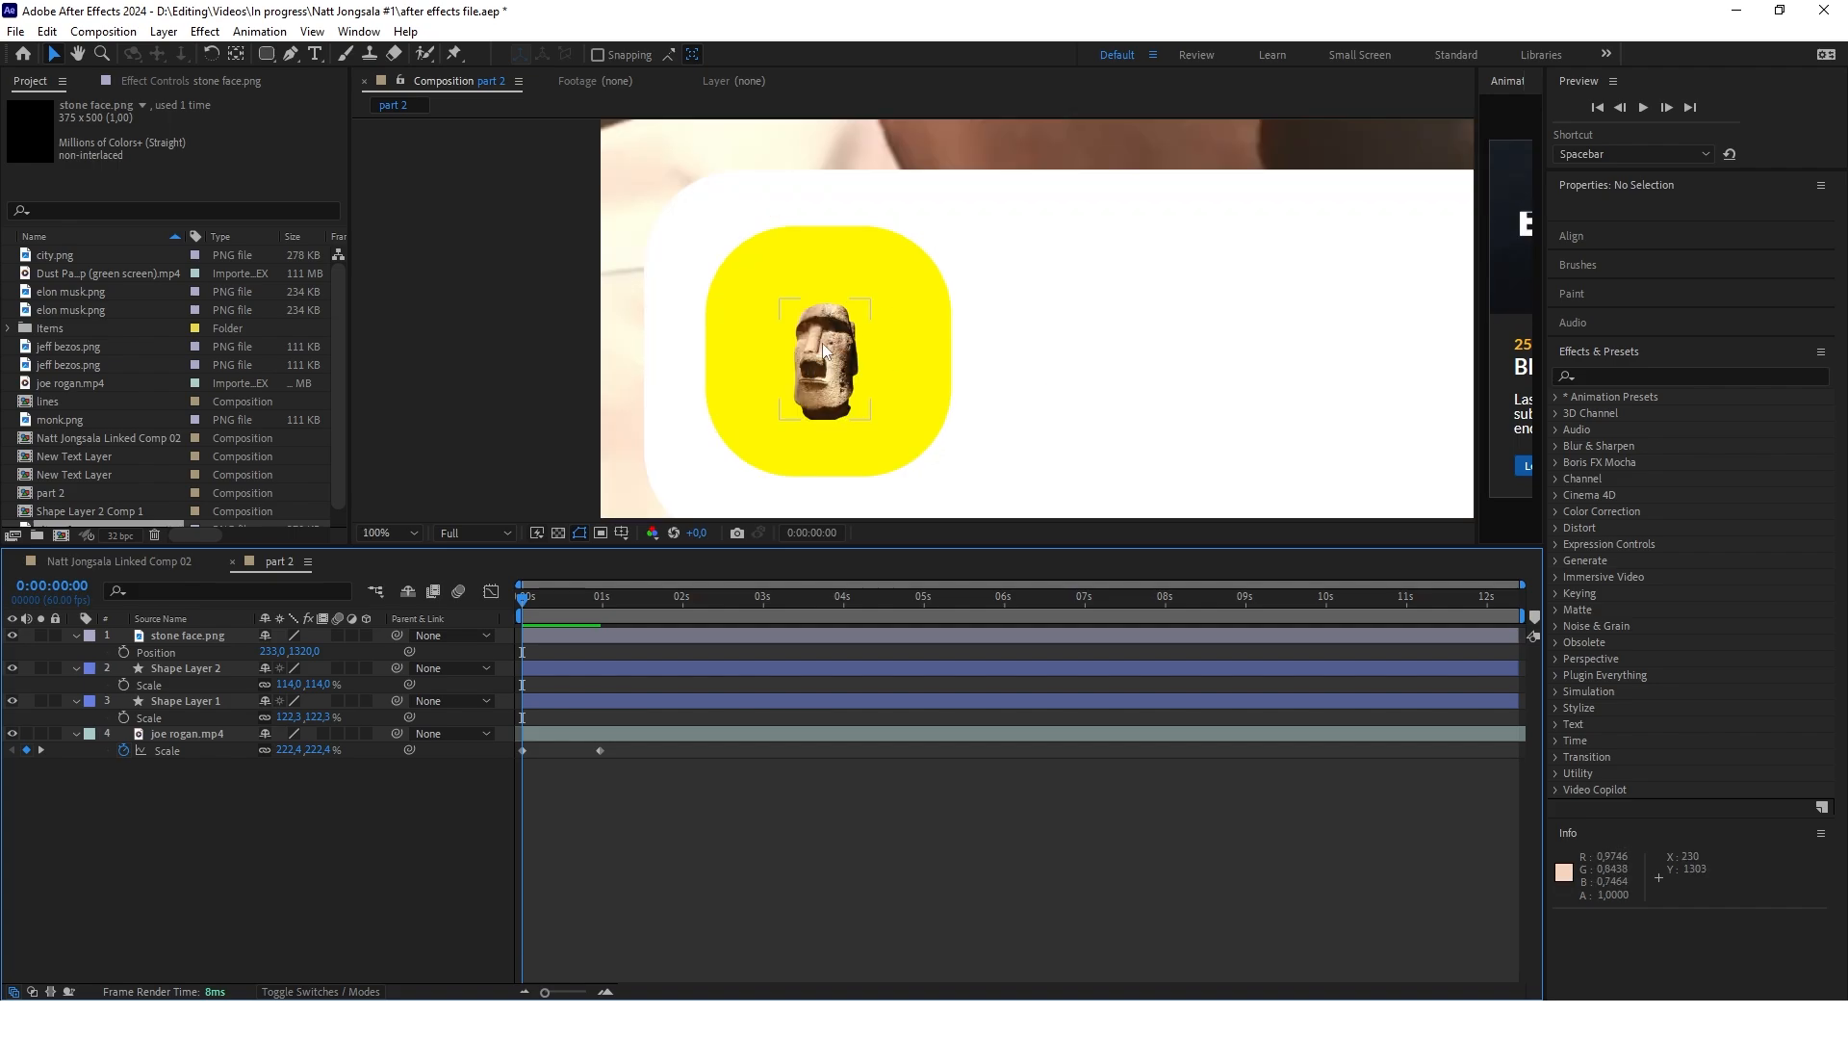
scroll(888, 329, "down", 4)
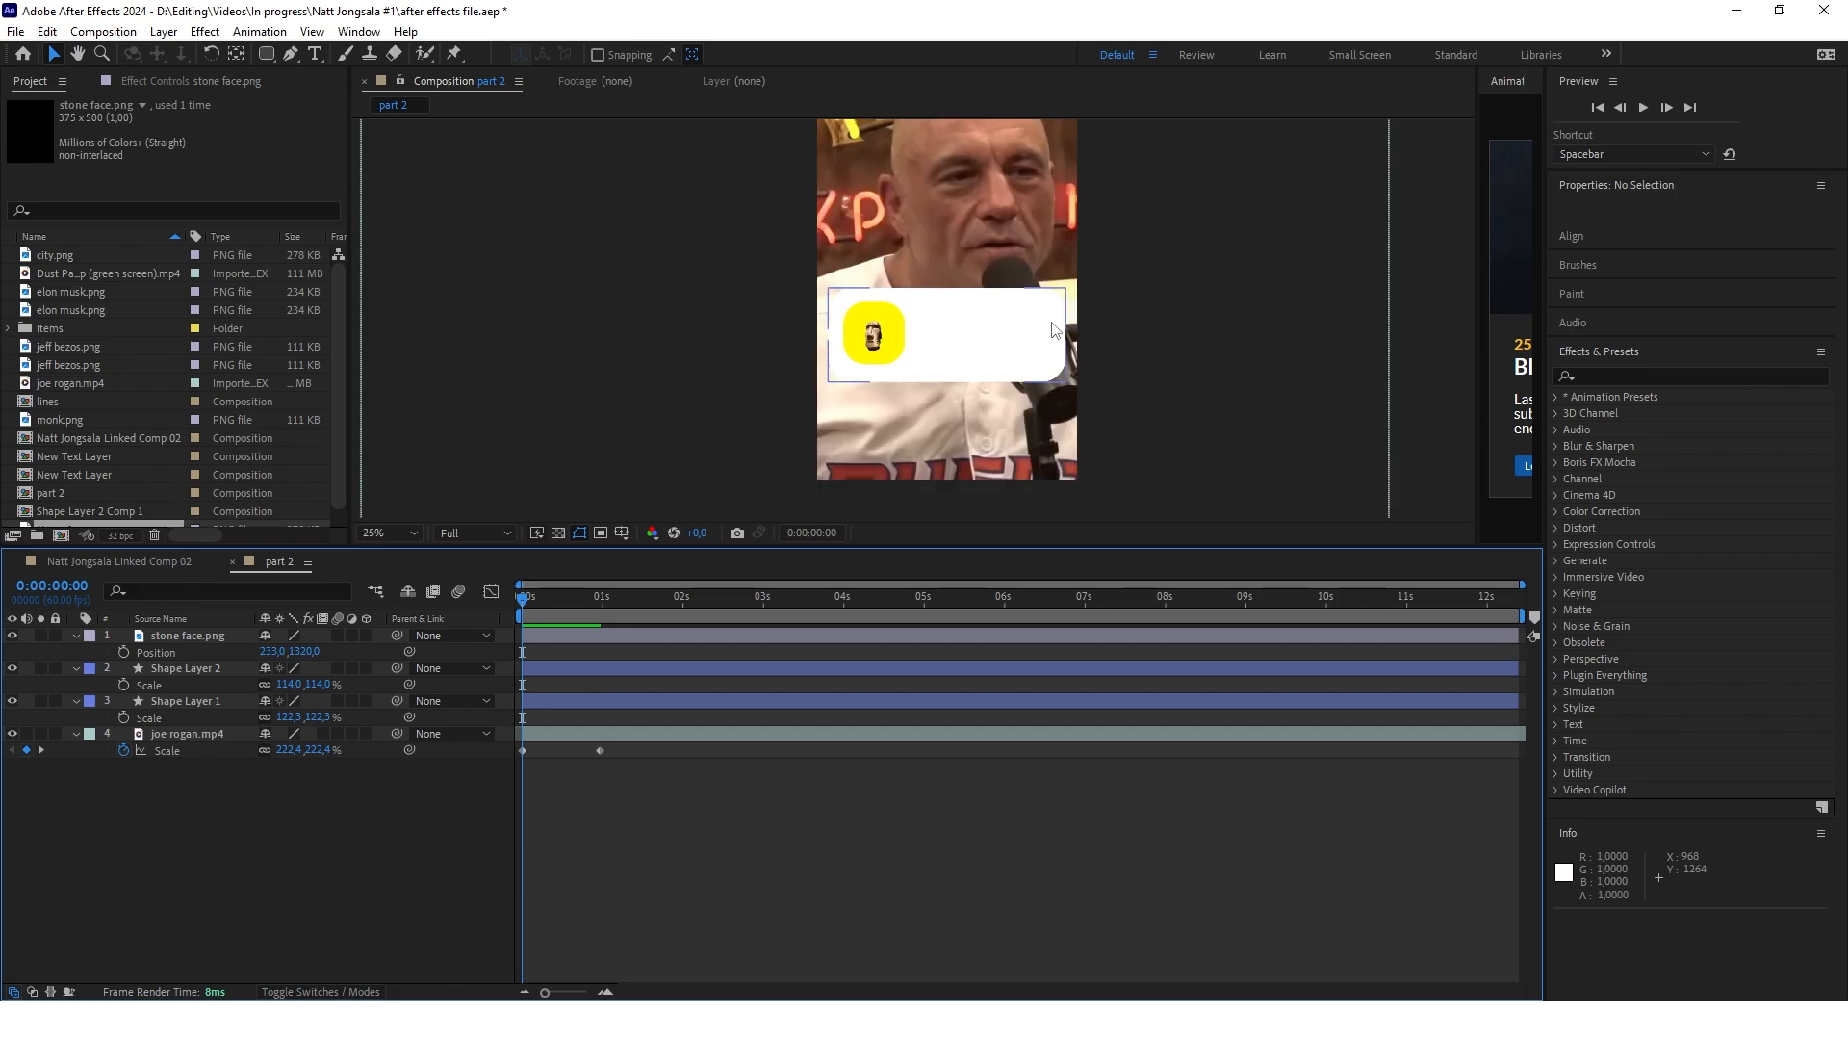
left_click_drag(1049, 331, 1019, 350)
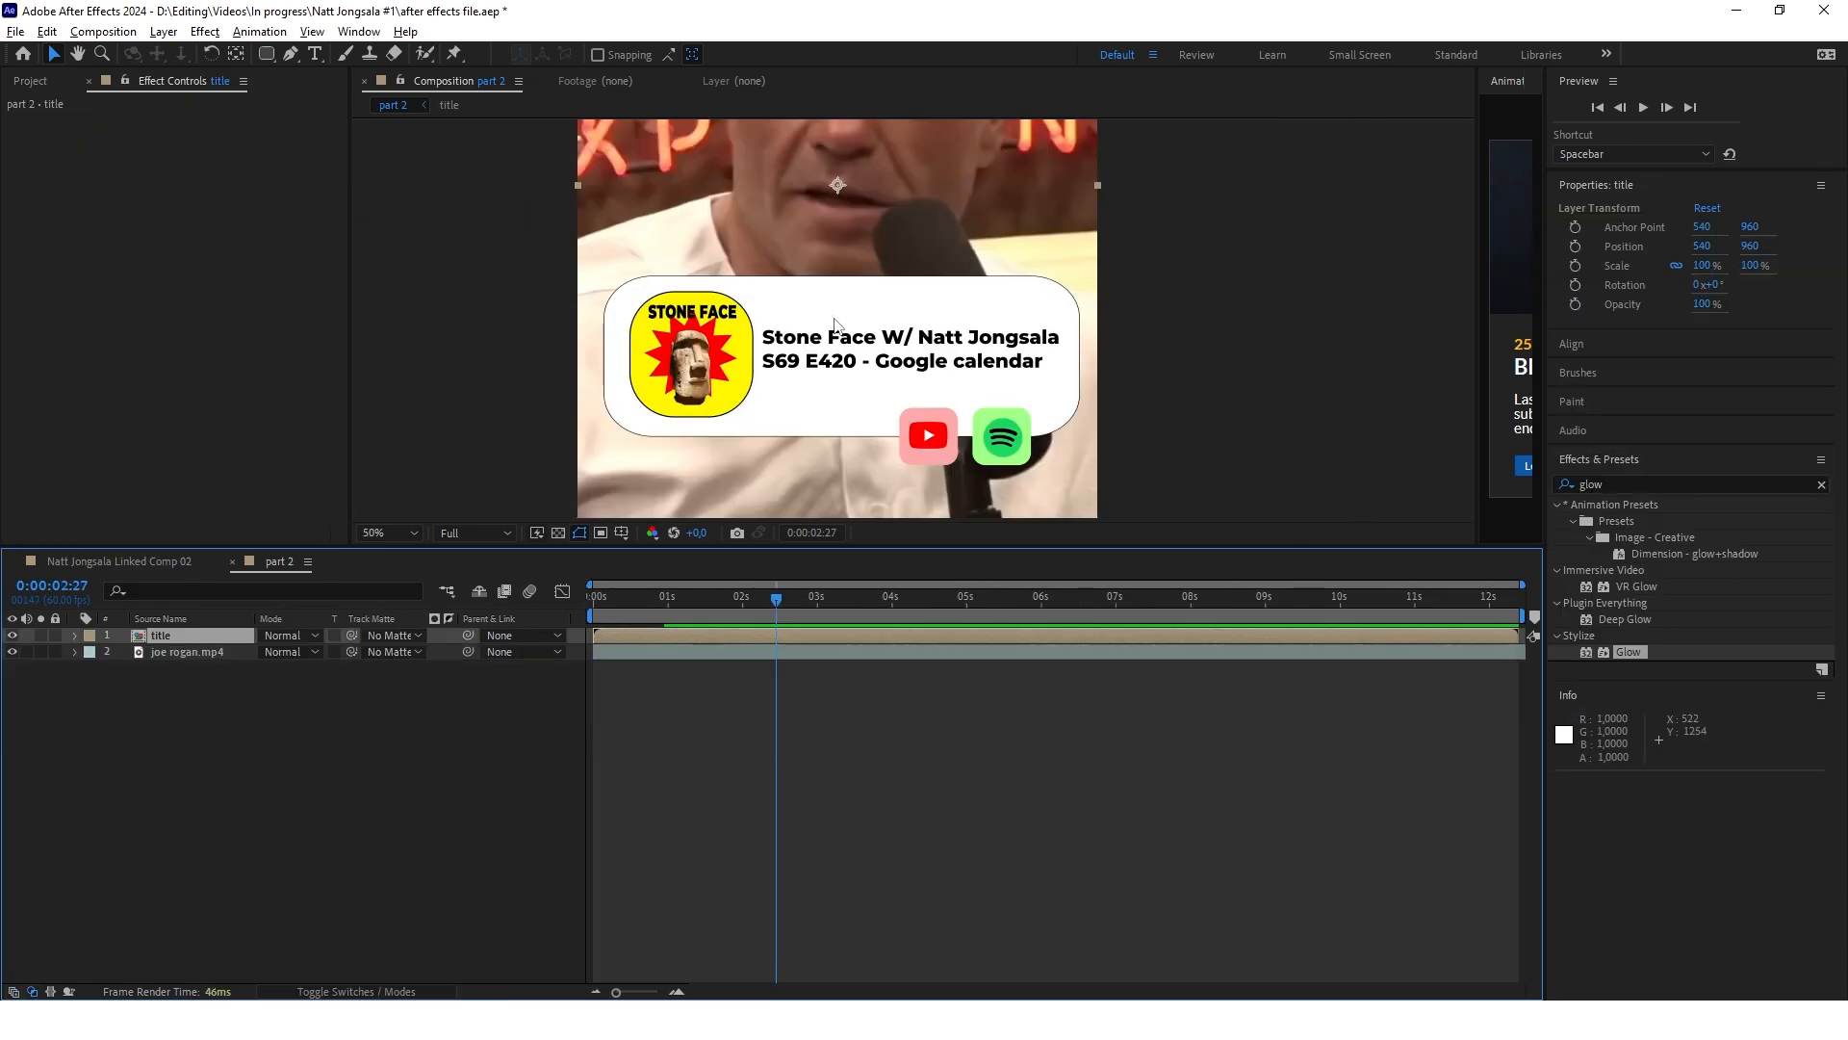
Open the title precomposition and examine the text settings of the STONE FACE layer and the two-line episode title
scroll(962, 322, "down", 2)
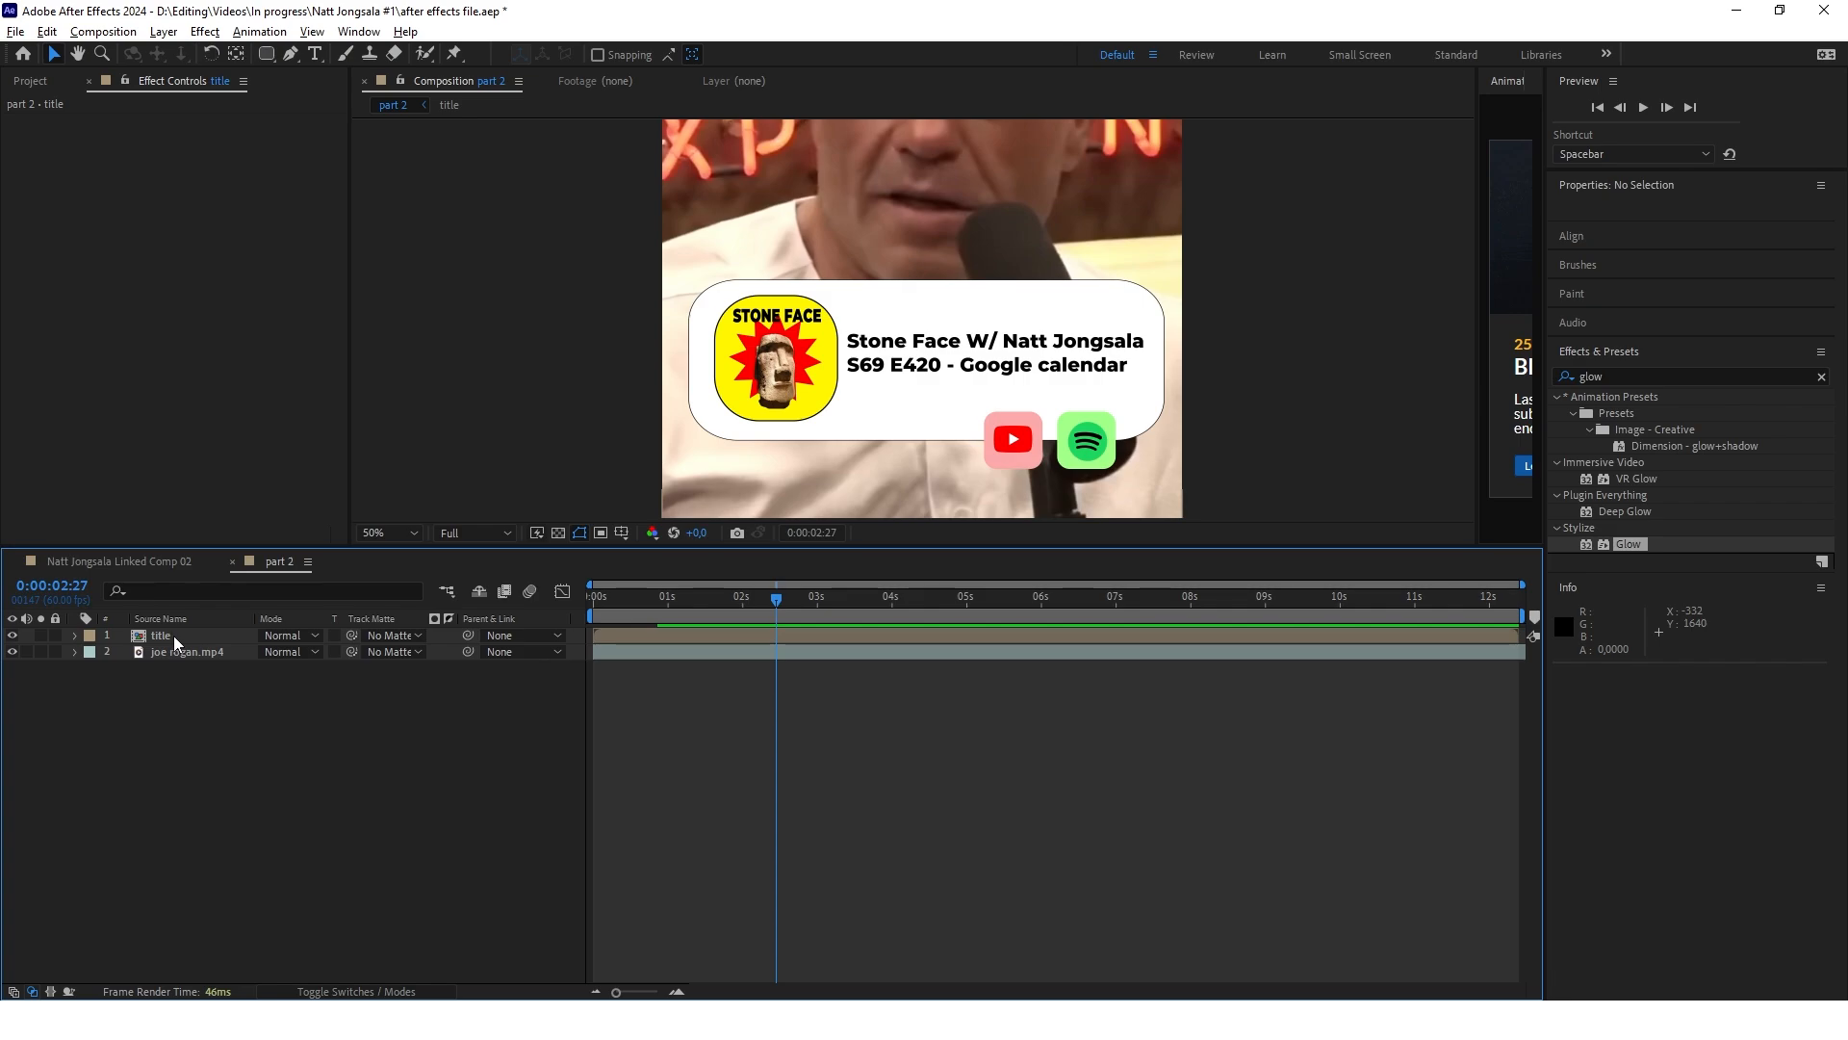
double_click(176, 640)
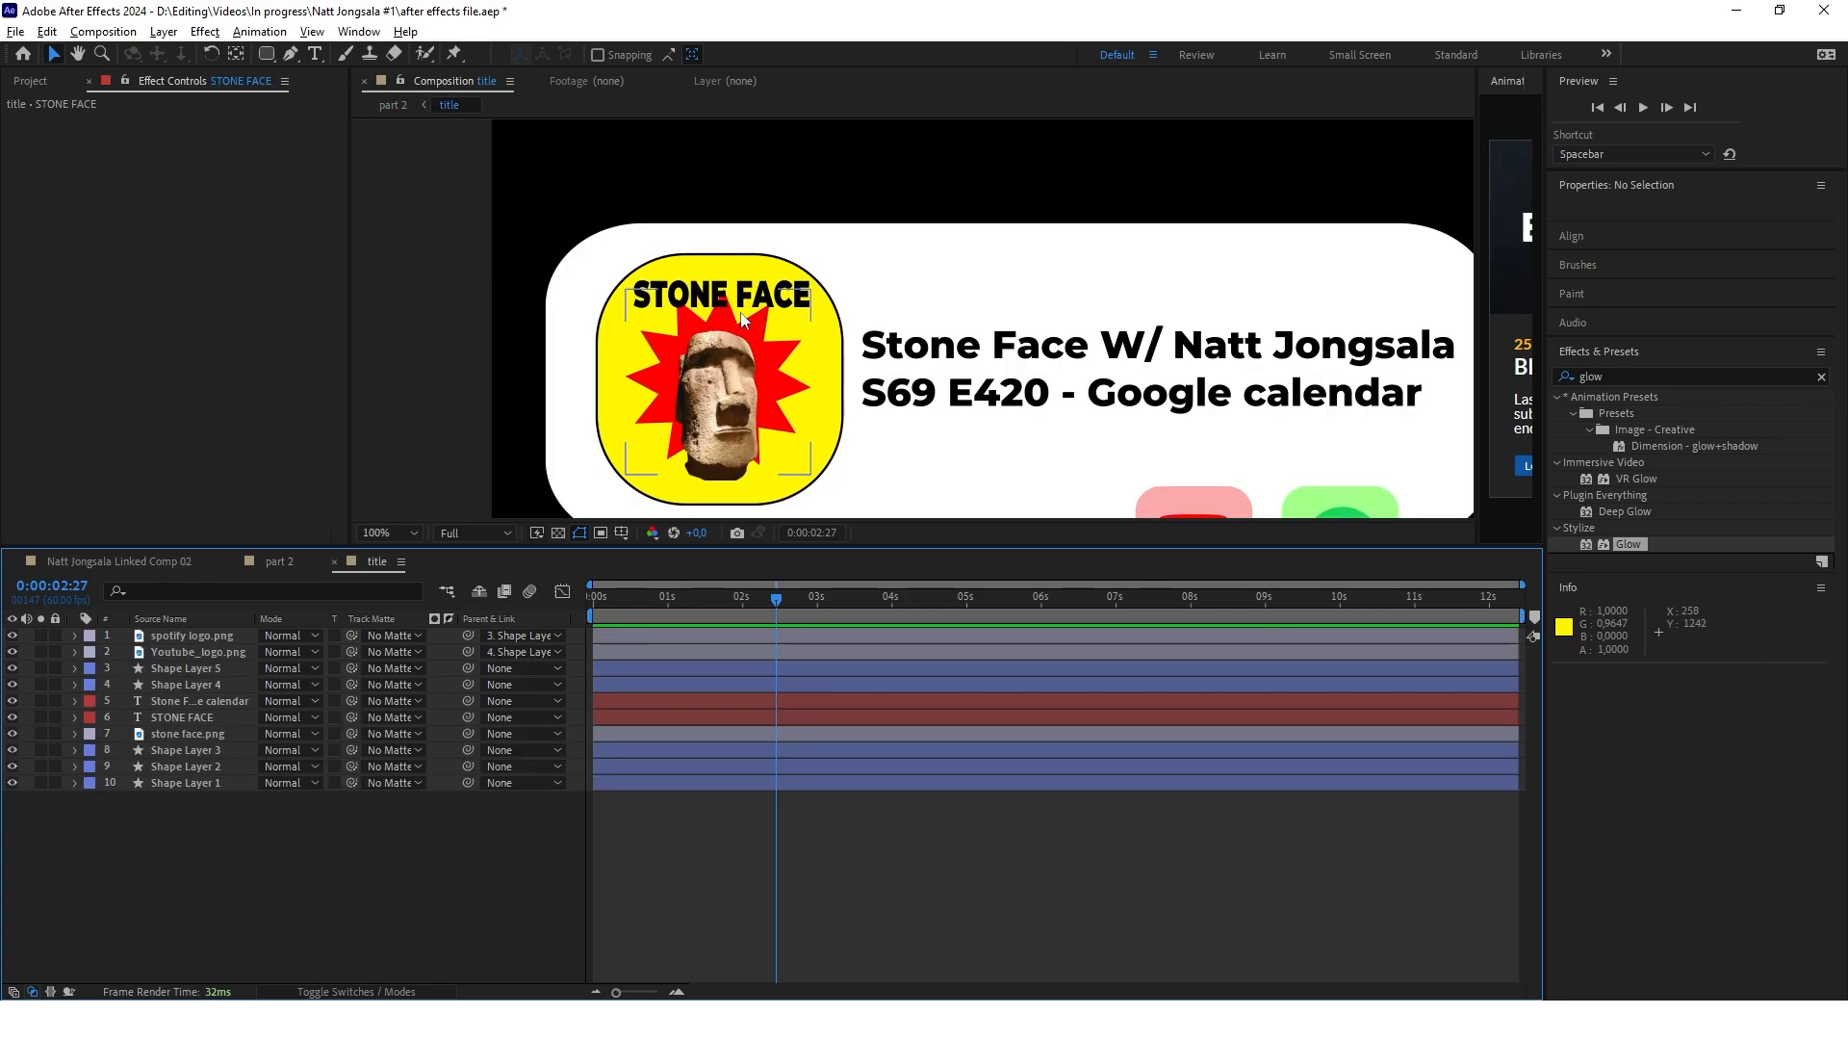
scroll(741, 308, "up", 2)
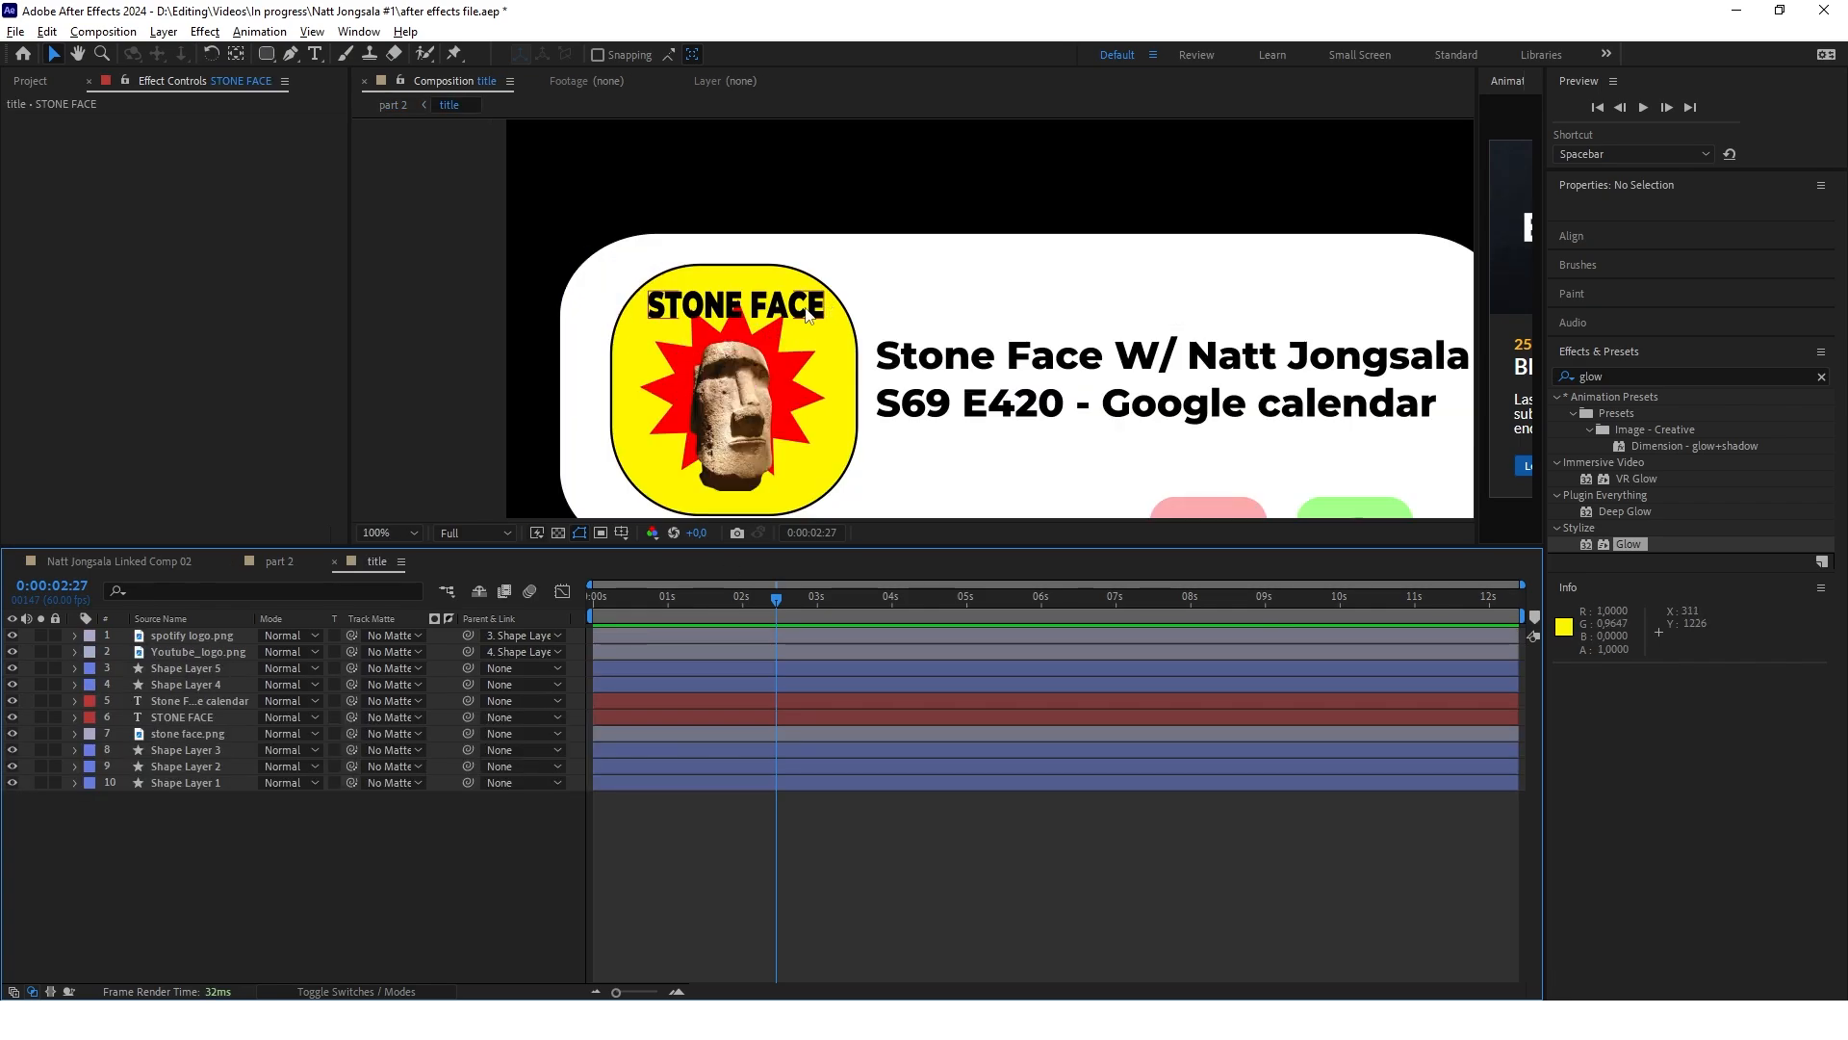
left_click(202, 718)
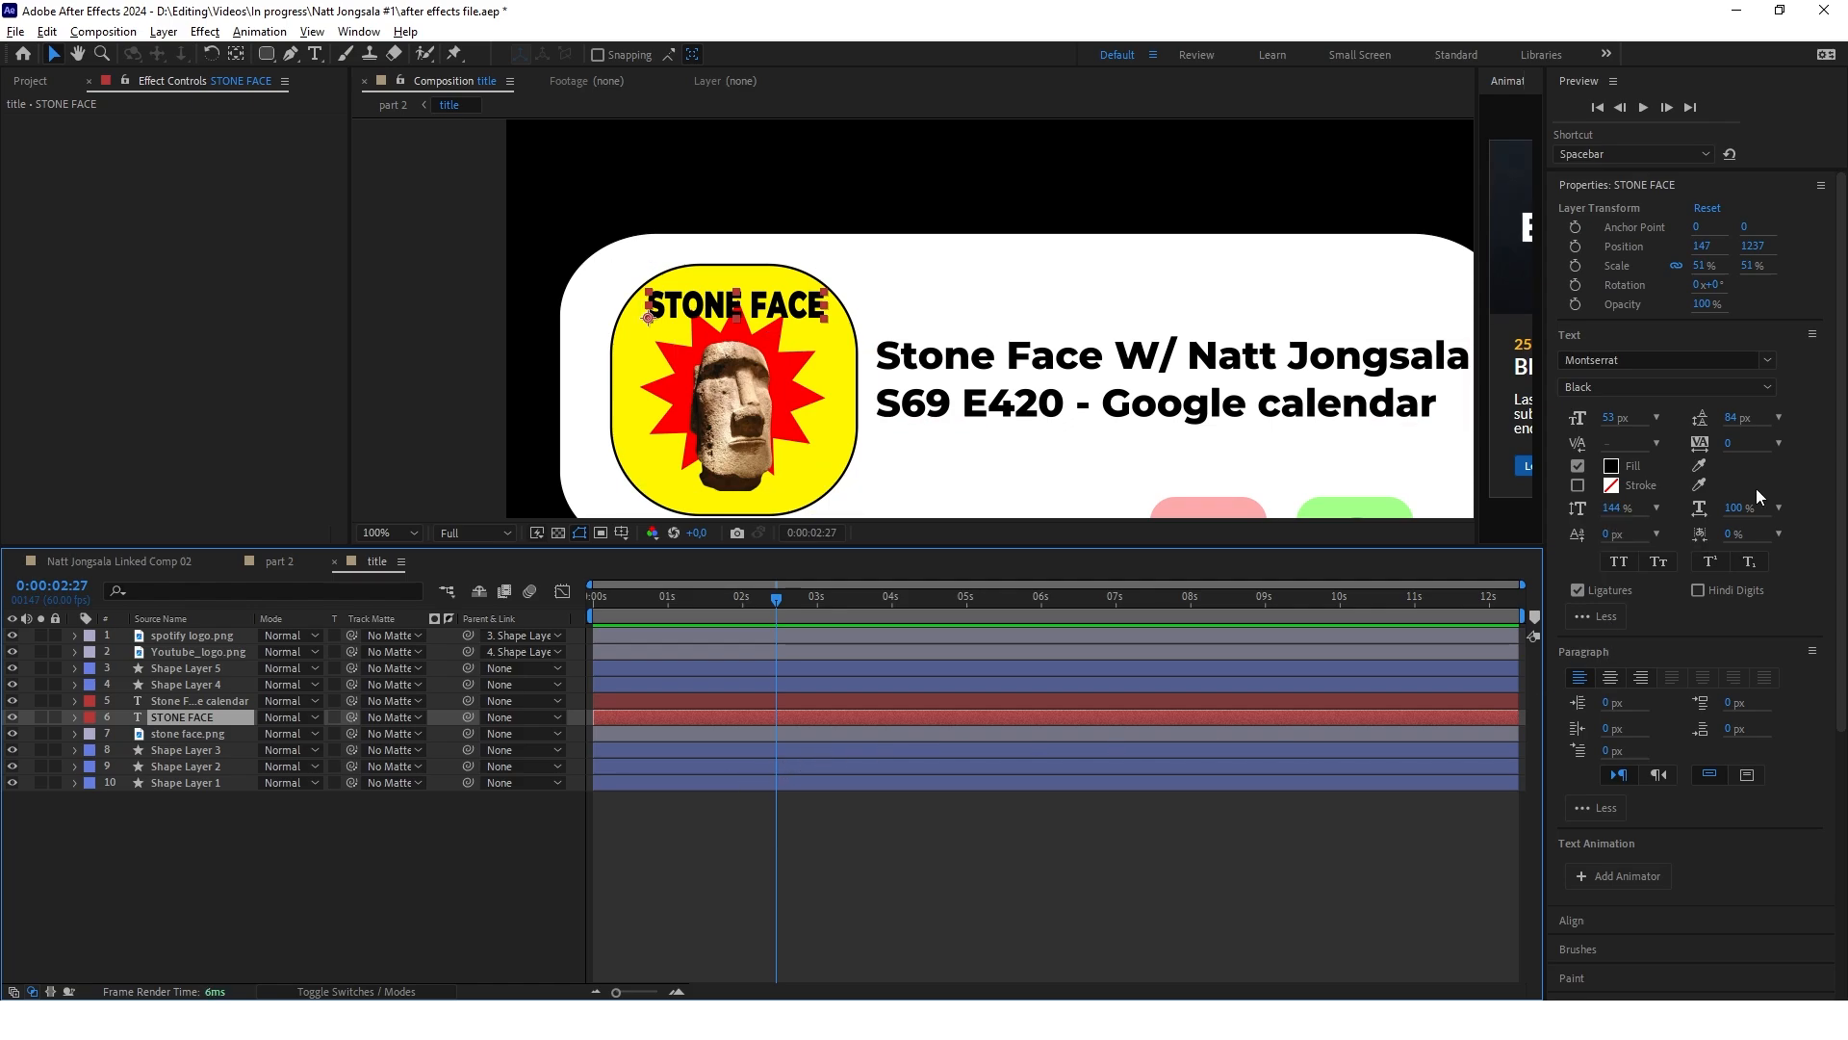
left_click_drag(1611, 508, 1728, 498)
scroll(959, 364, "down", 1)
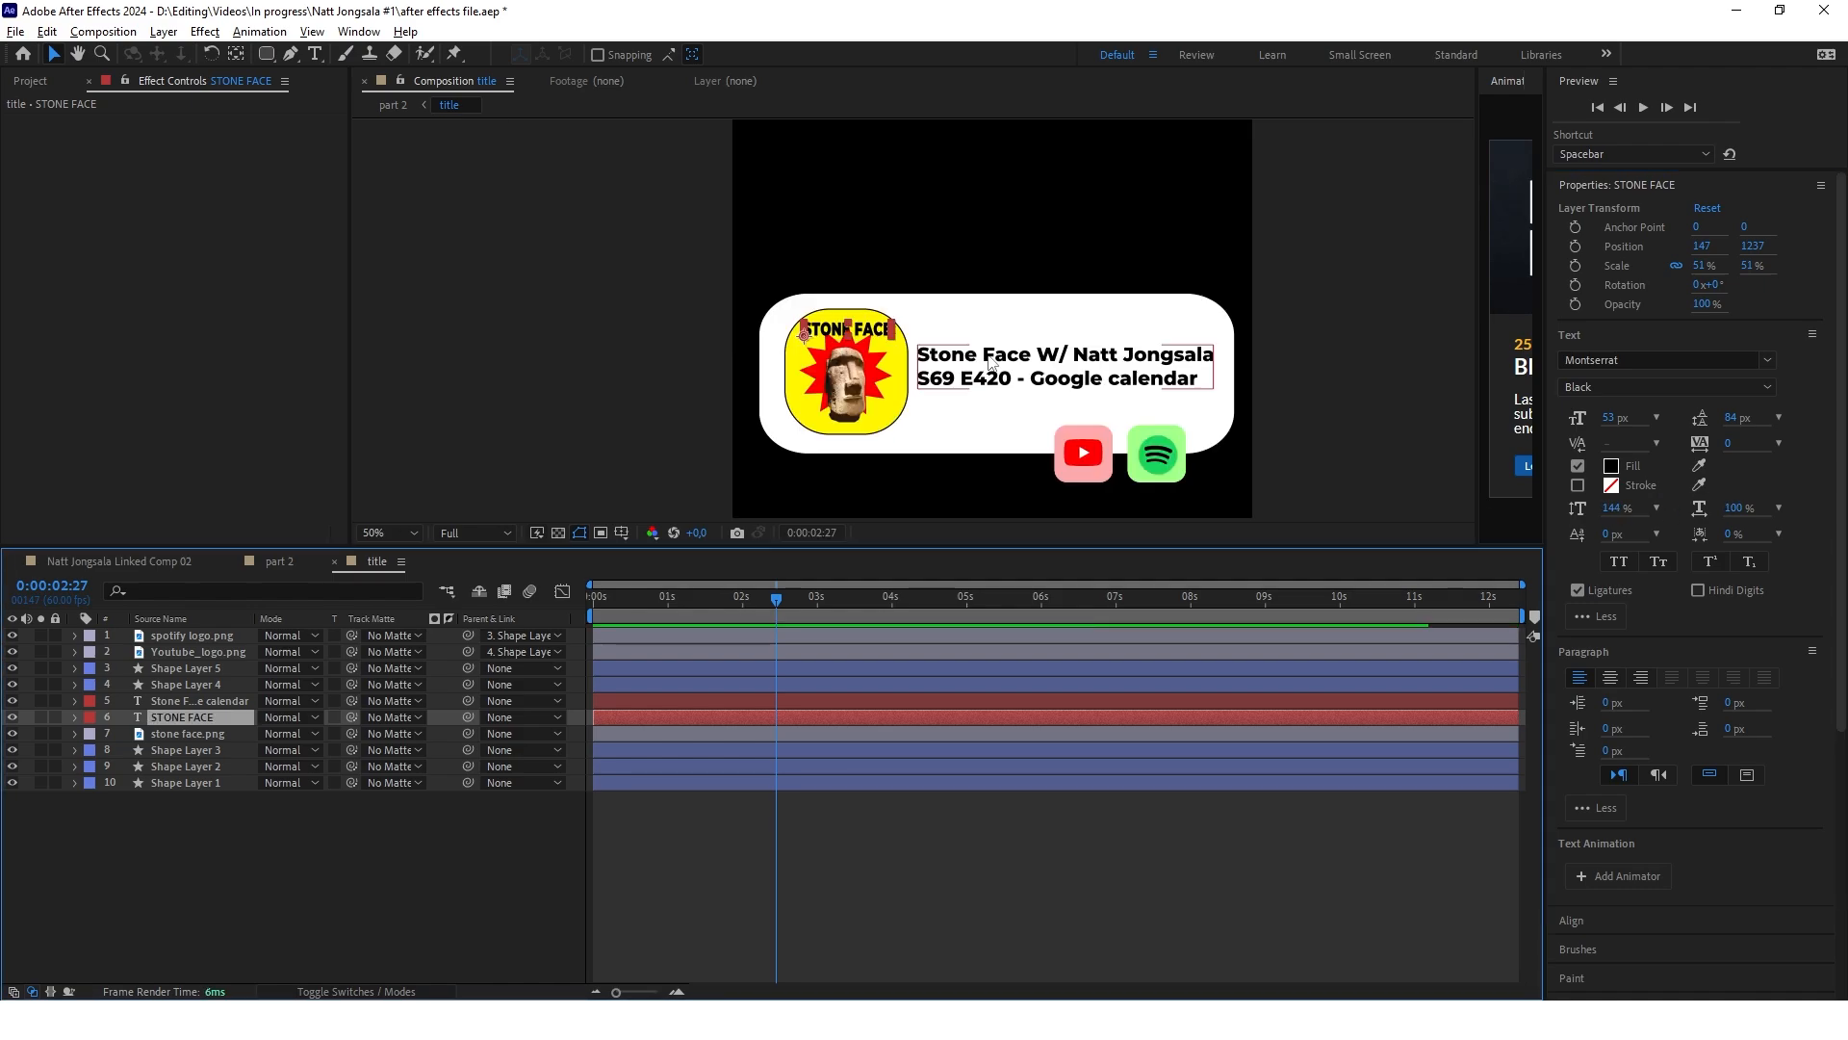
scroll(1167, 366, "up", 1)
left_click(1029, 369)
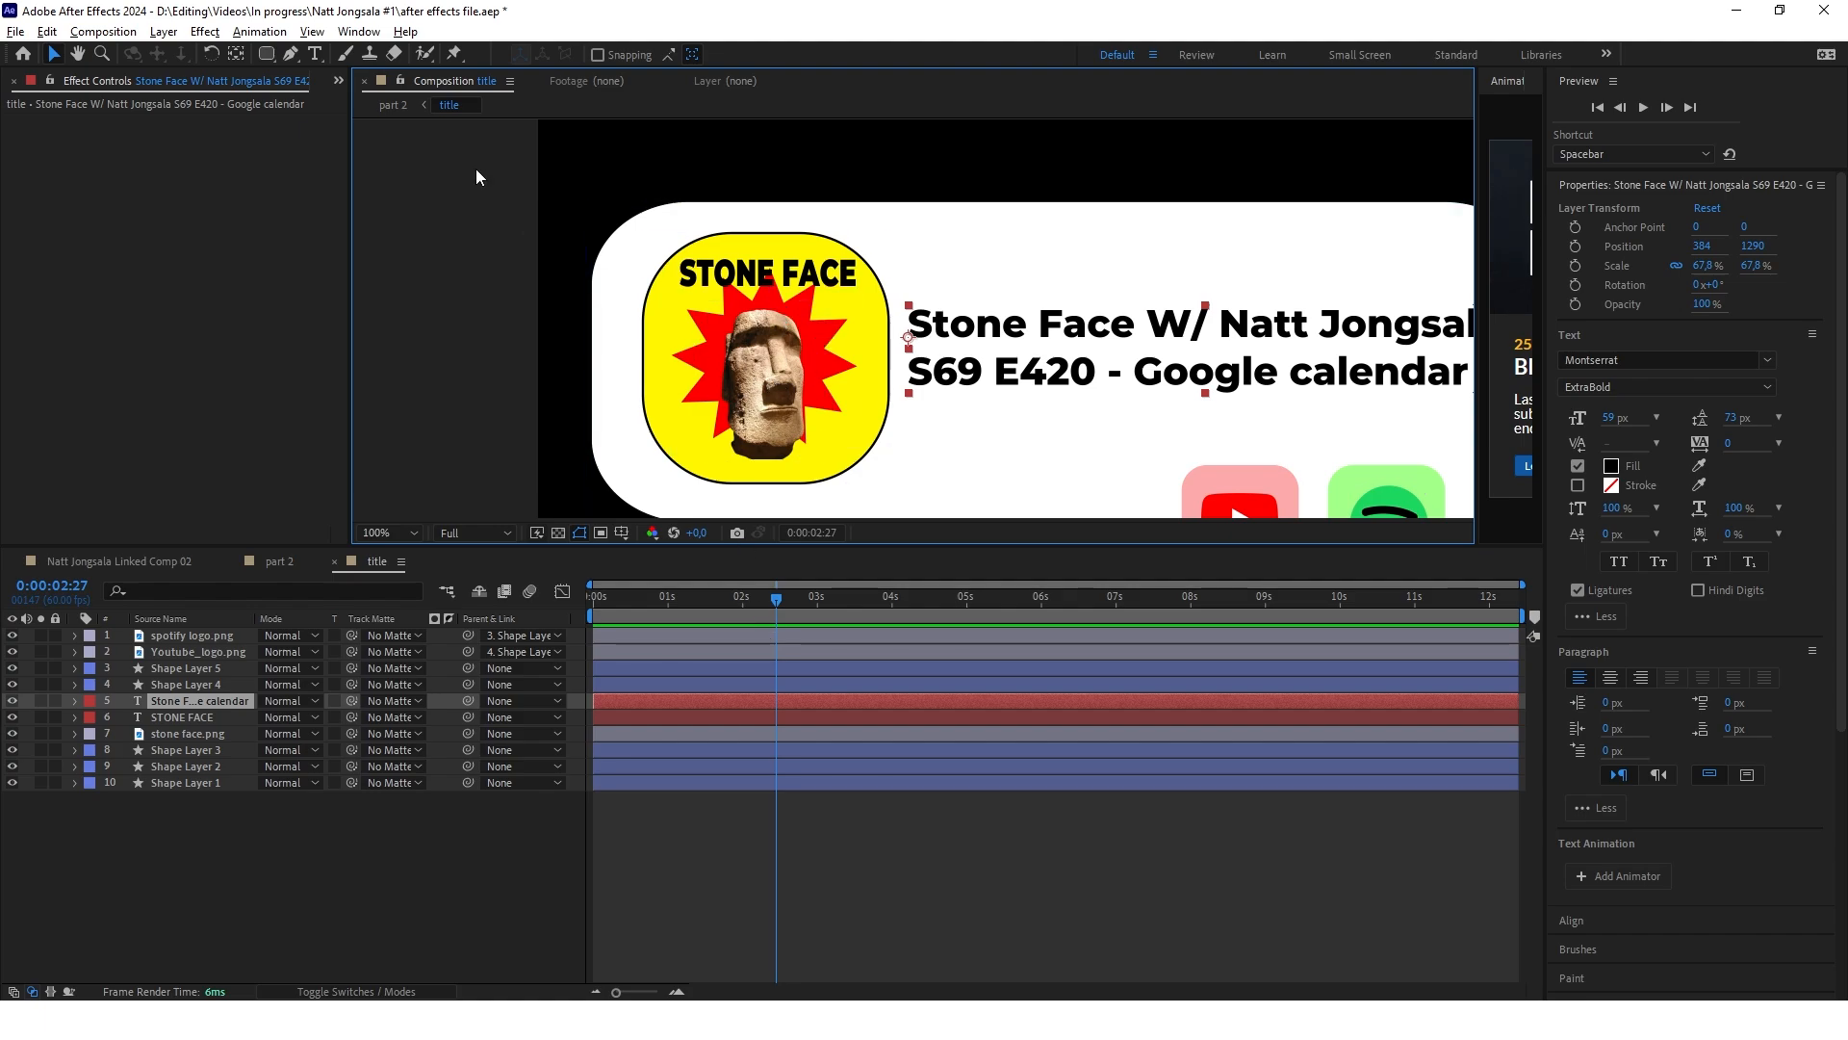
Draw a five-point star with an outer radius of about 273 px over the title card as a new shape layer
left_click(266, 53)
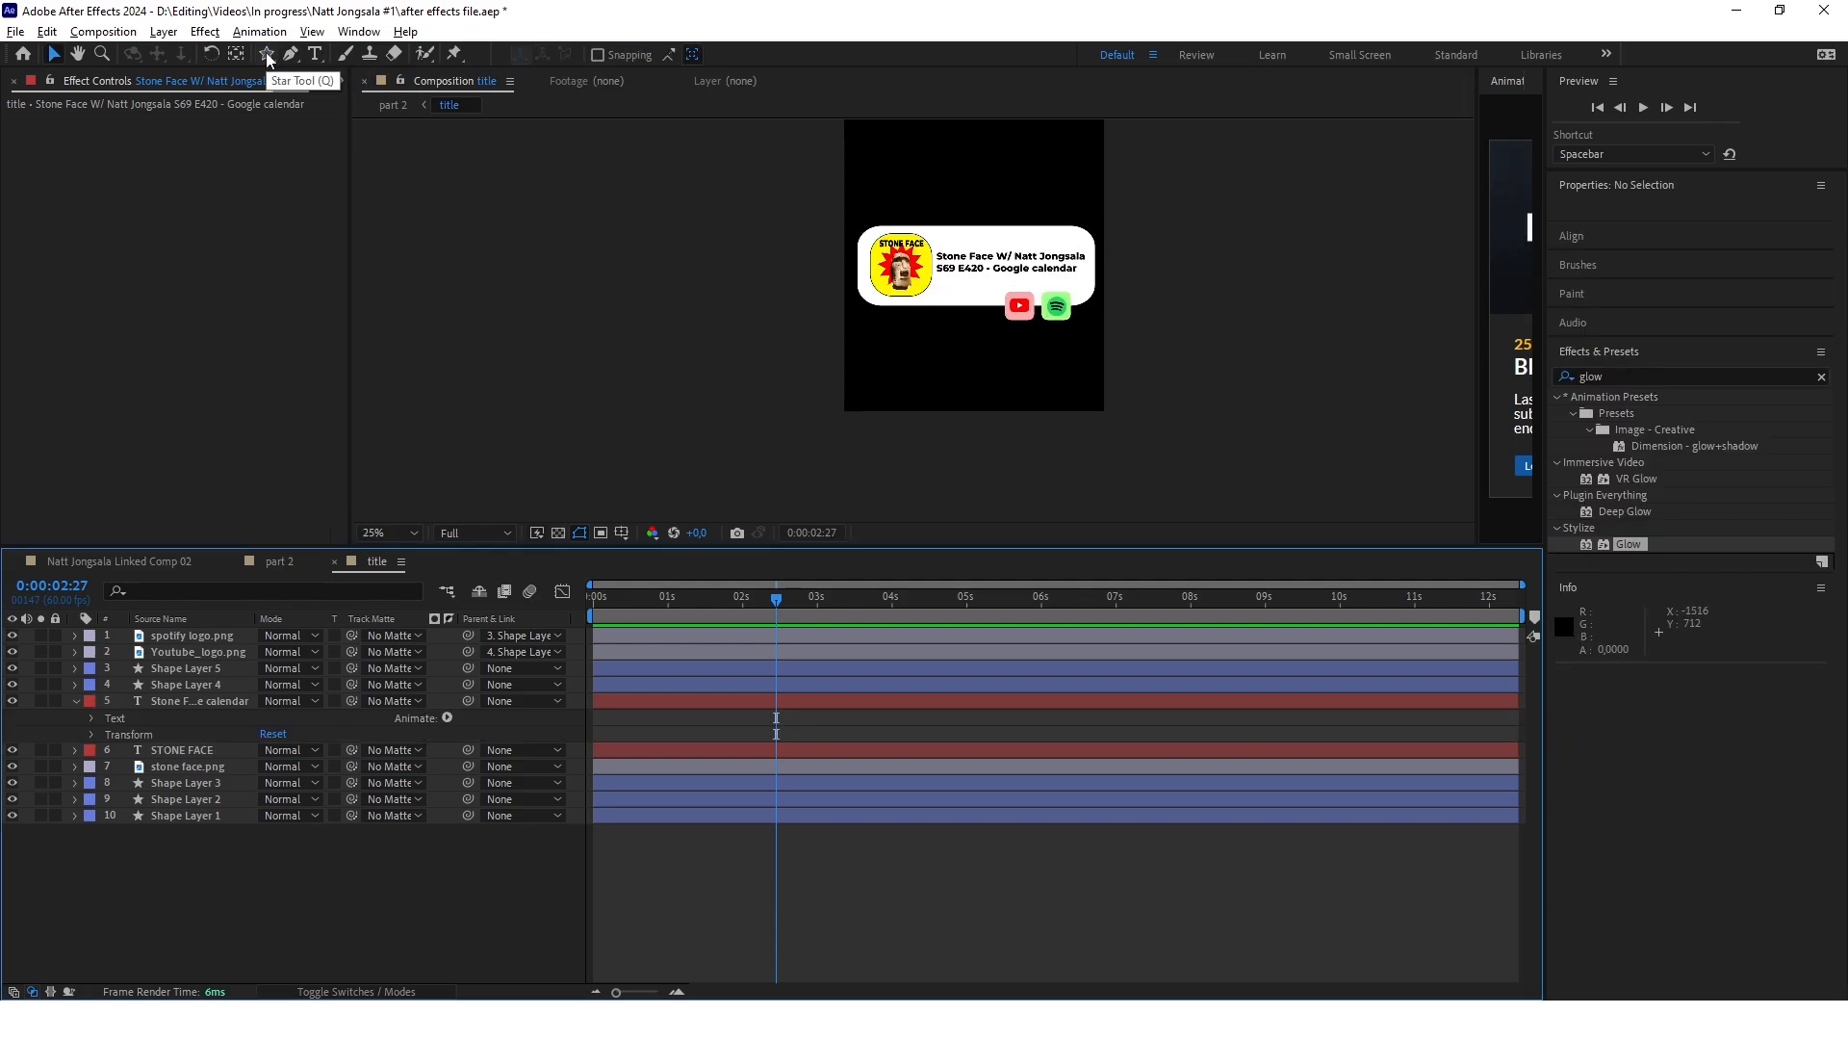
left_click(266, 54)
scroll(972, 265, "up", 2)
left_click_drag(922, 246, 1024, 265)
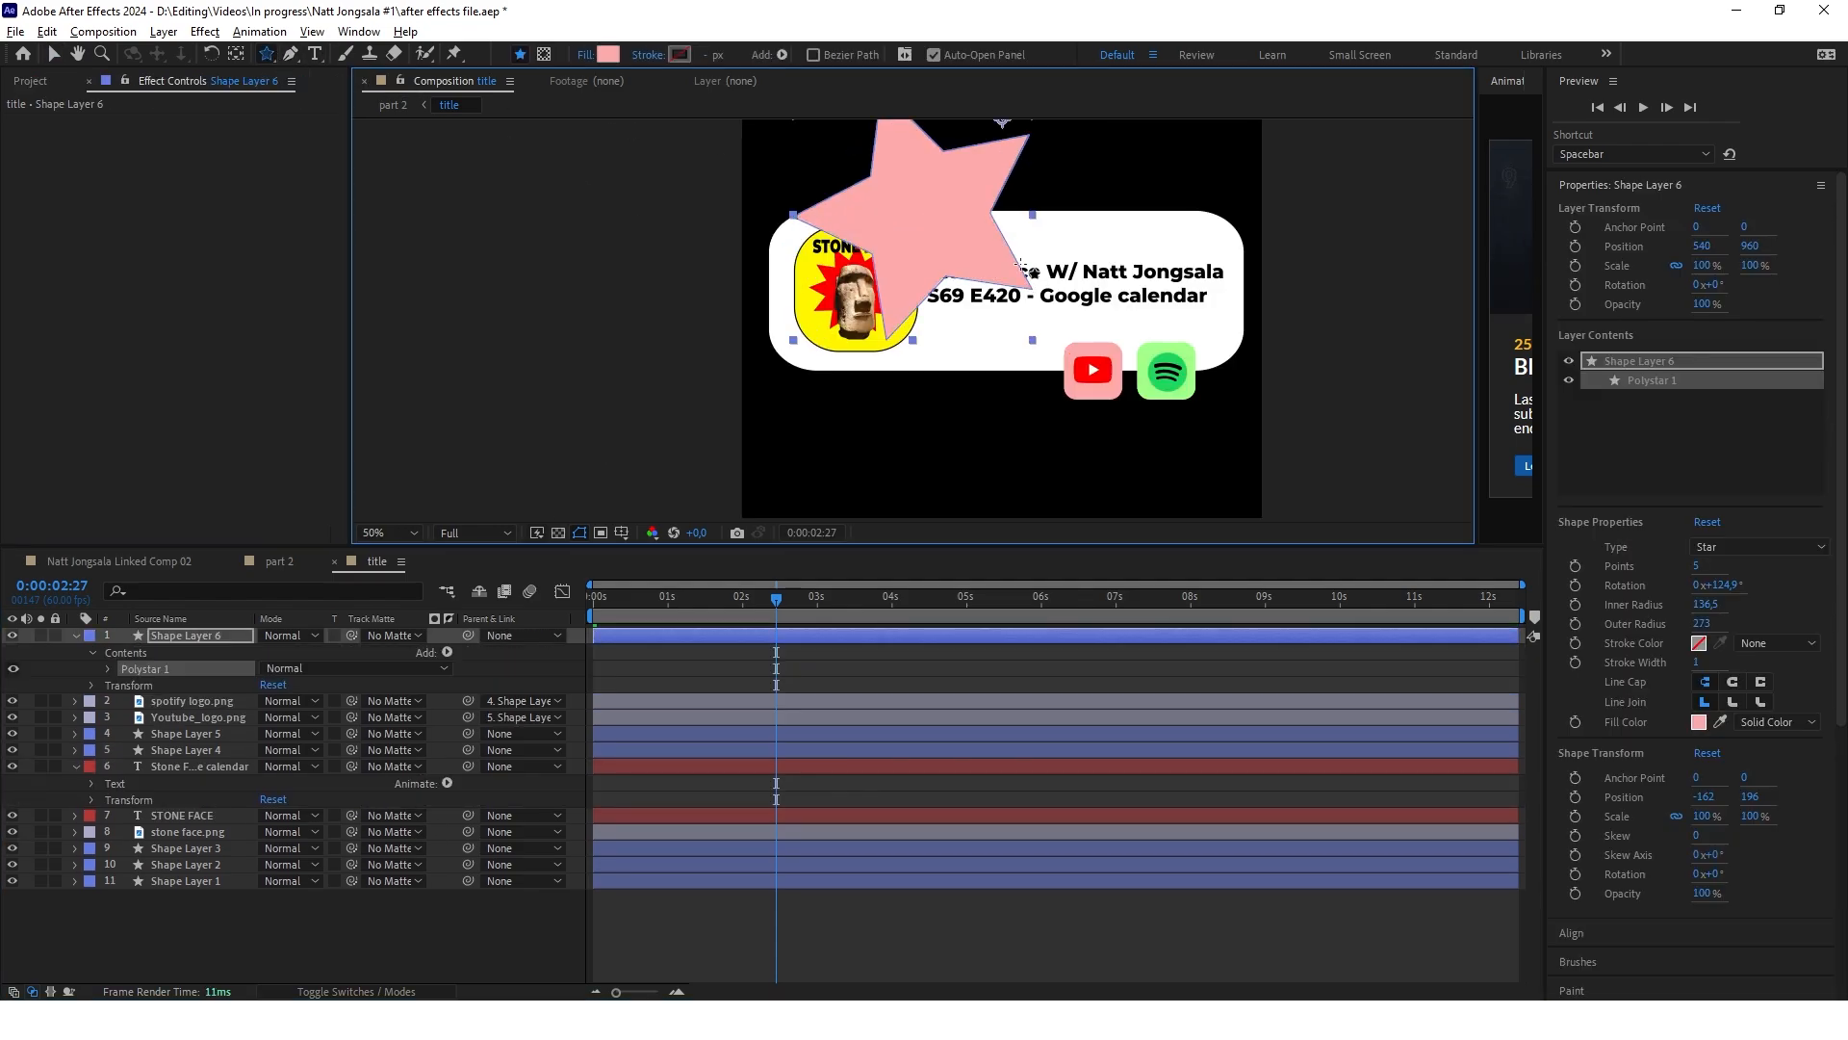
scroll(1023, 265, "down", 2)
scroll(945, 198, "up", 1)
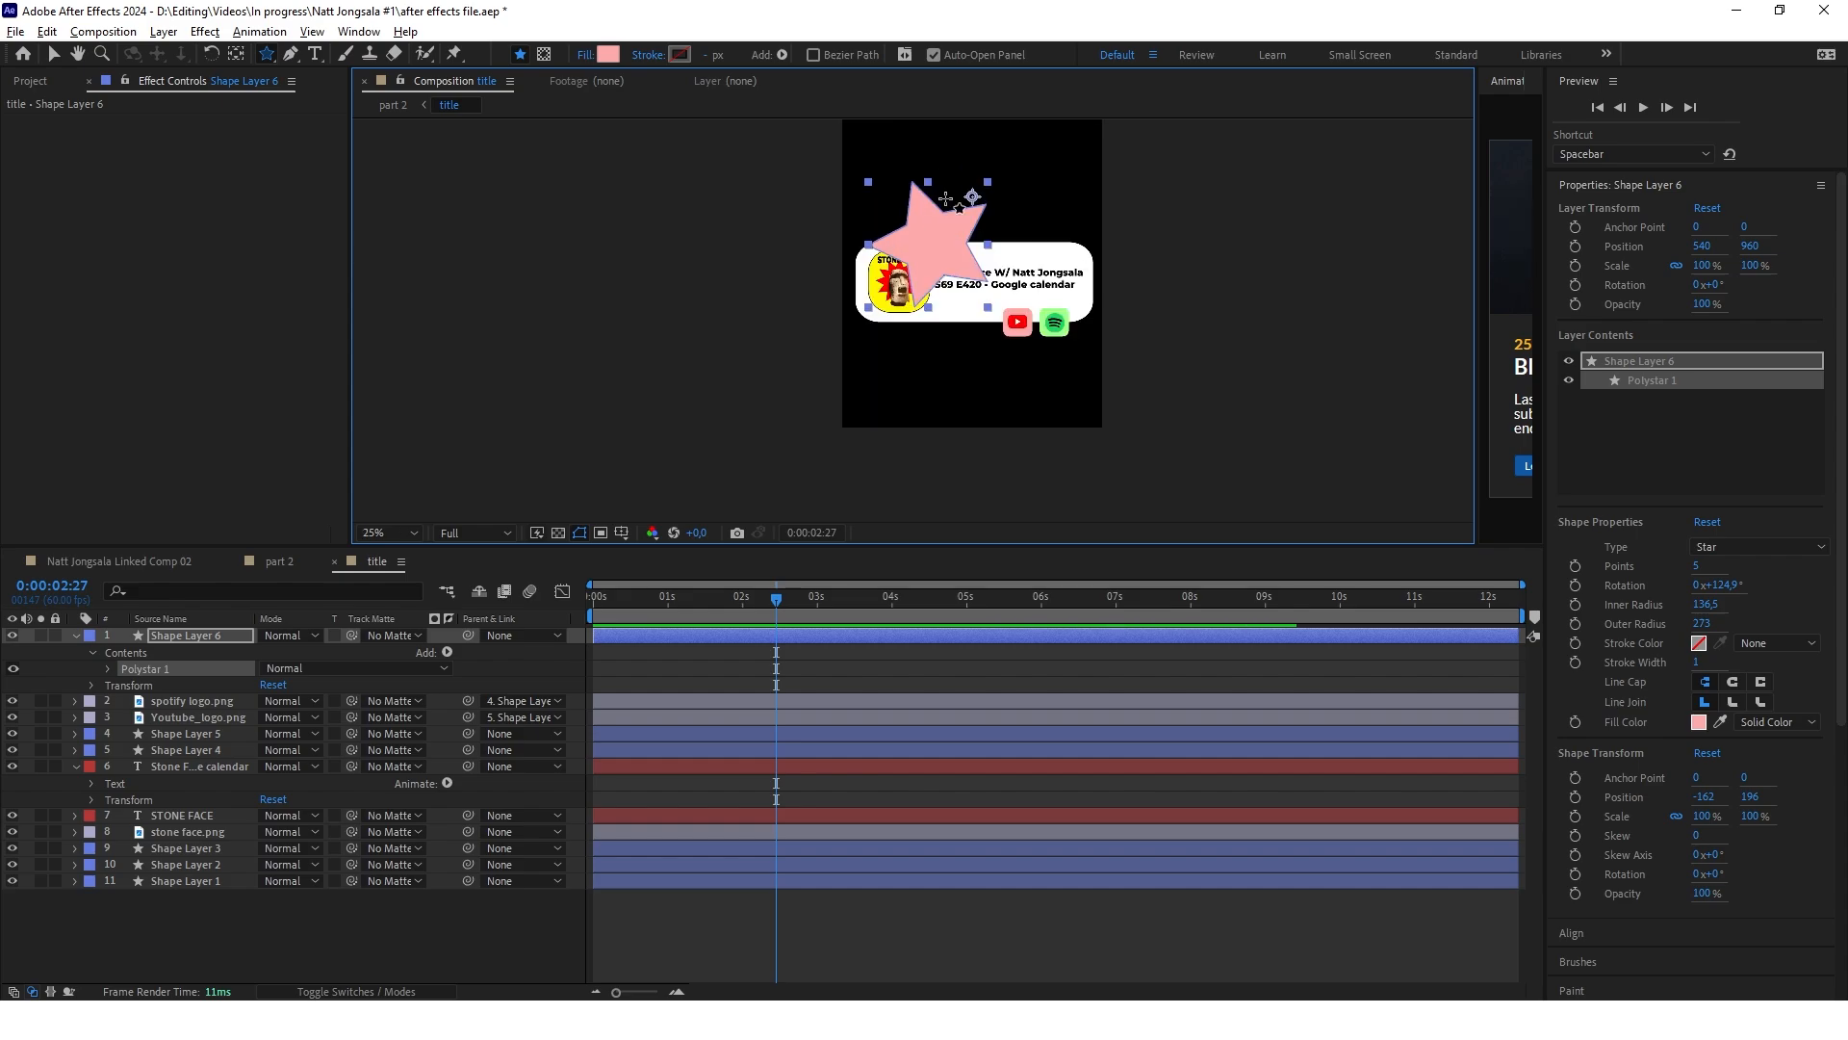
Set the star's Polystar Path to 10 points and adjust its inner radius
left_click(108, 668)
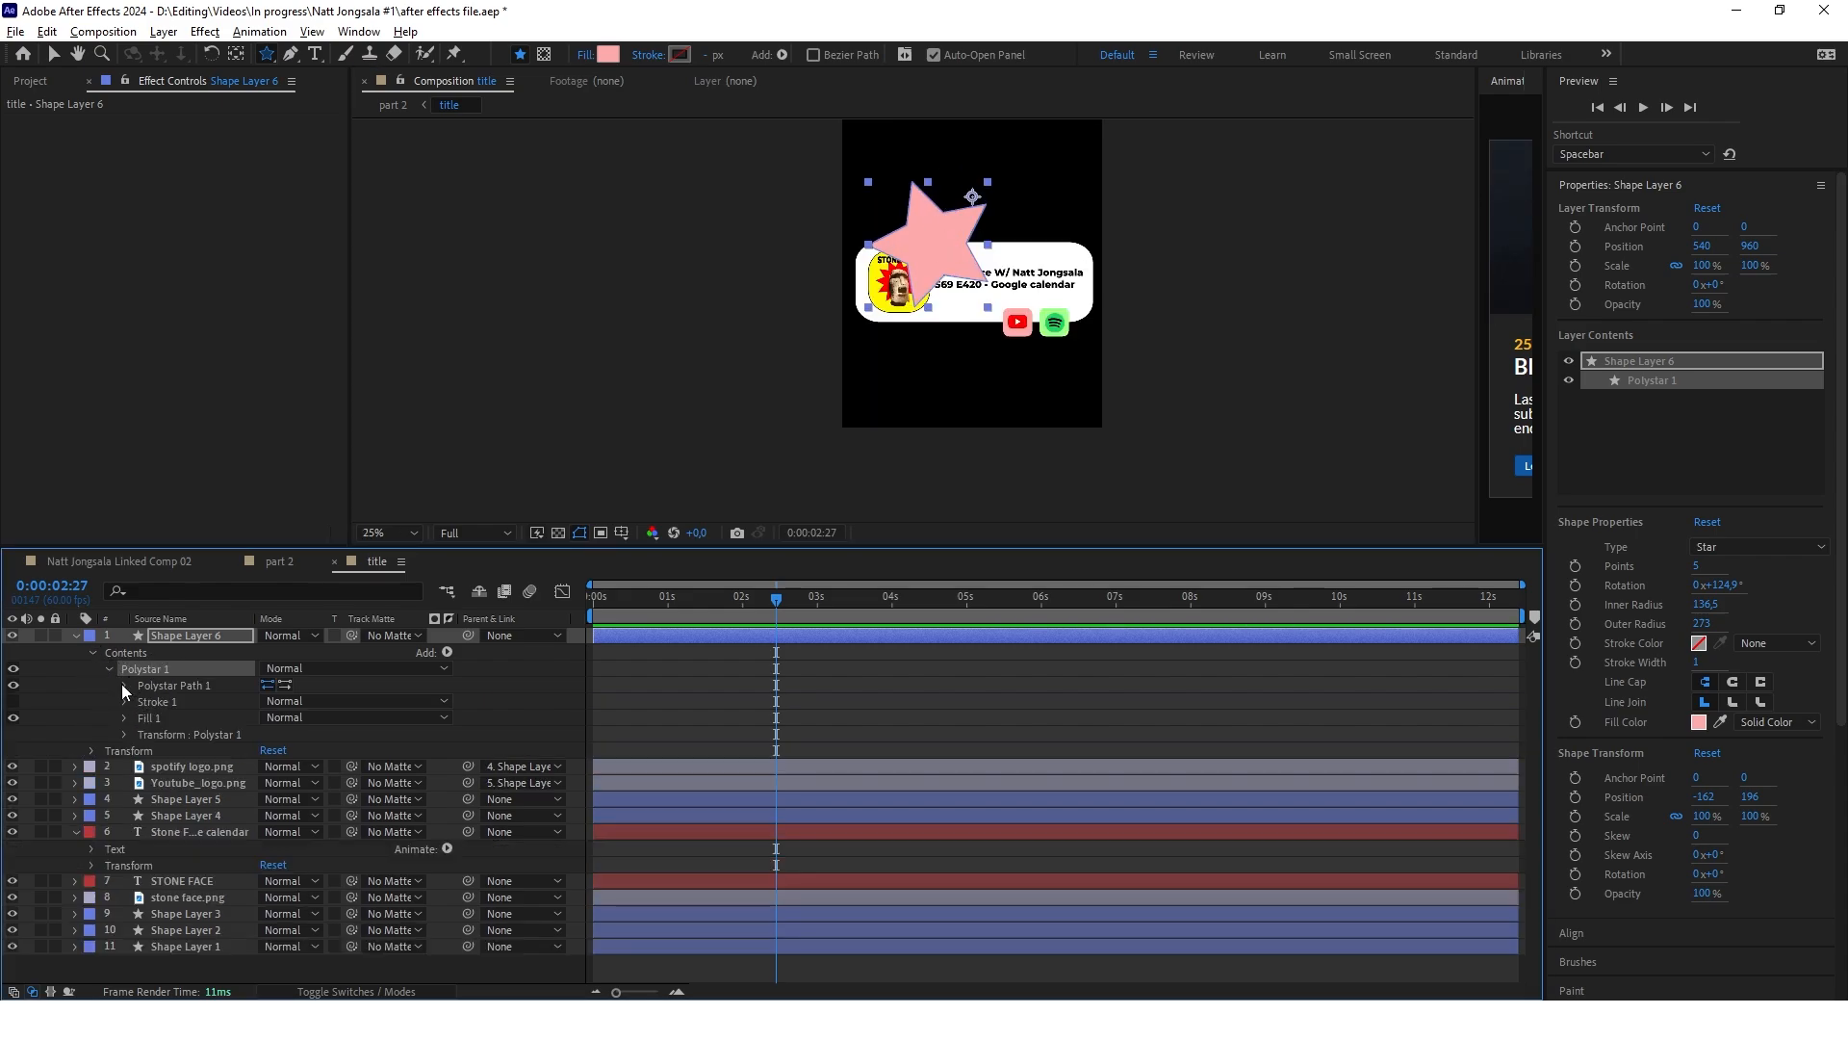
left_click(123, 684)
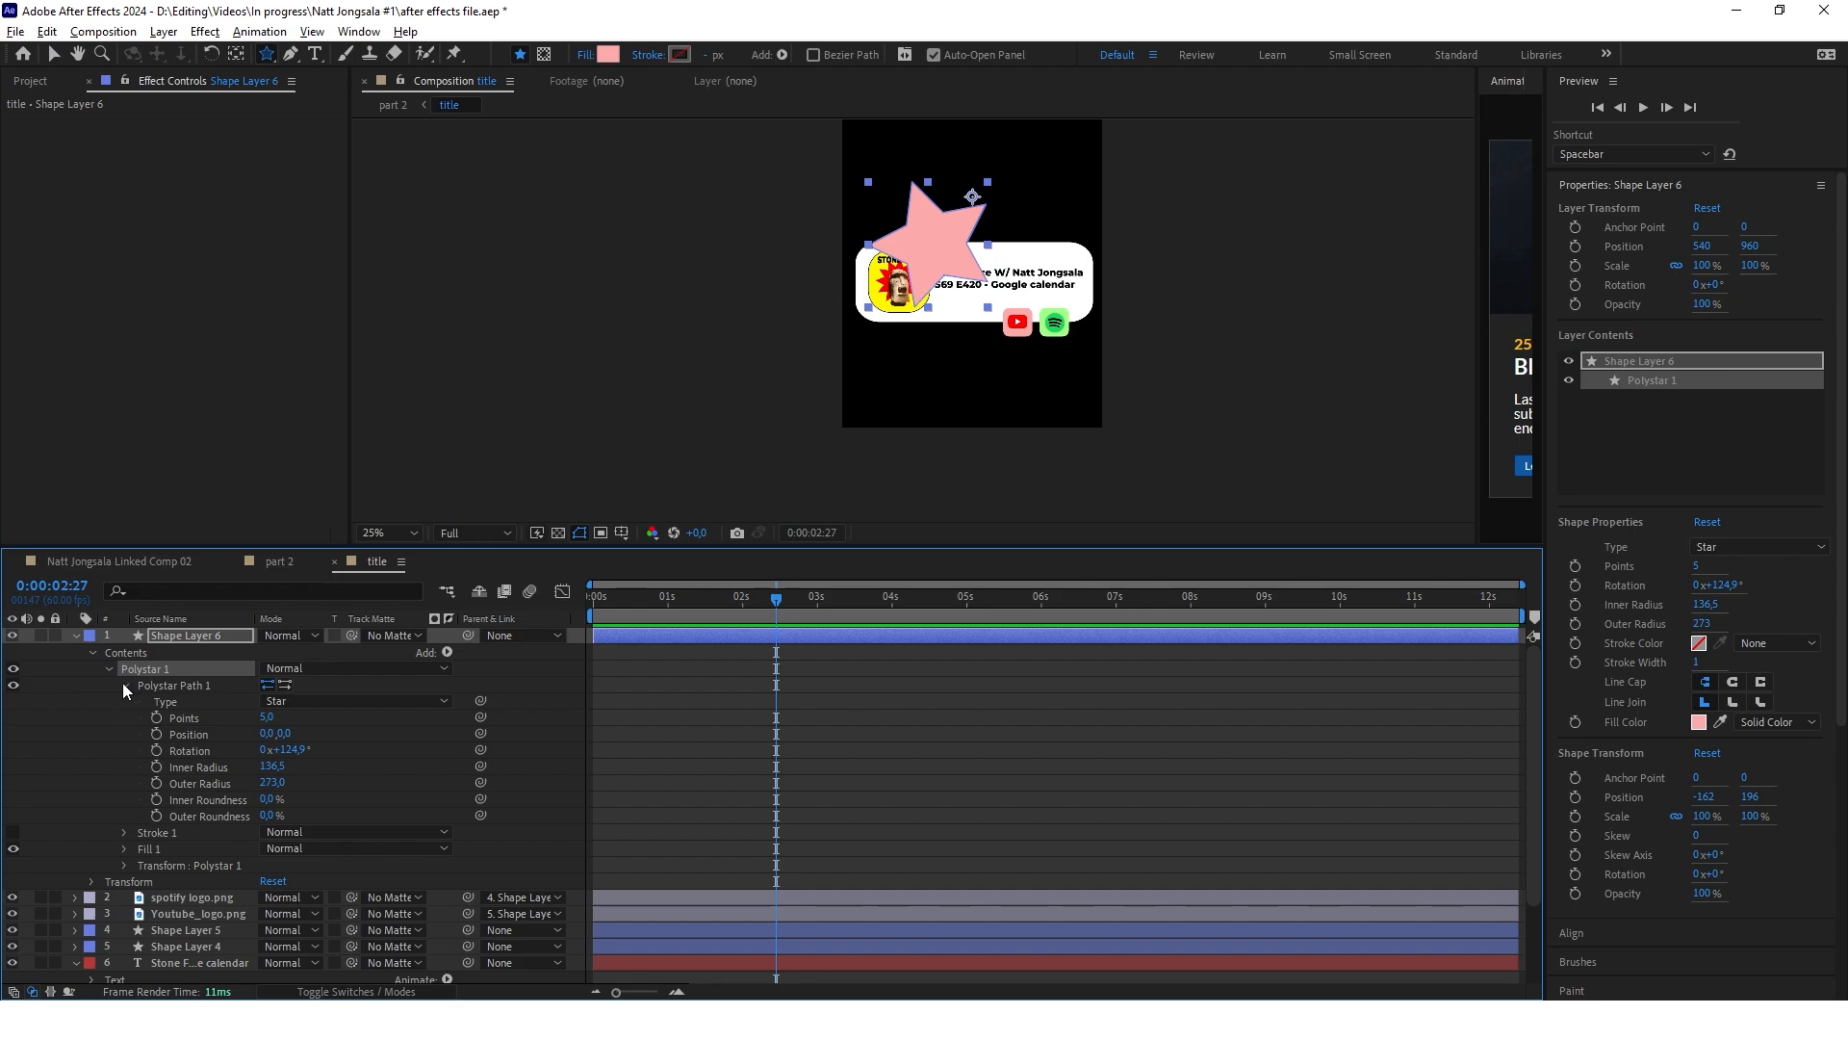
scroll(951, 198, "up", 1)
left_click(266, 717)
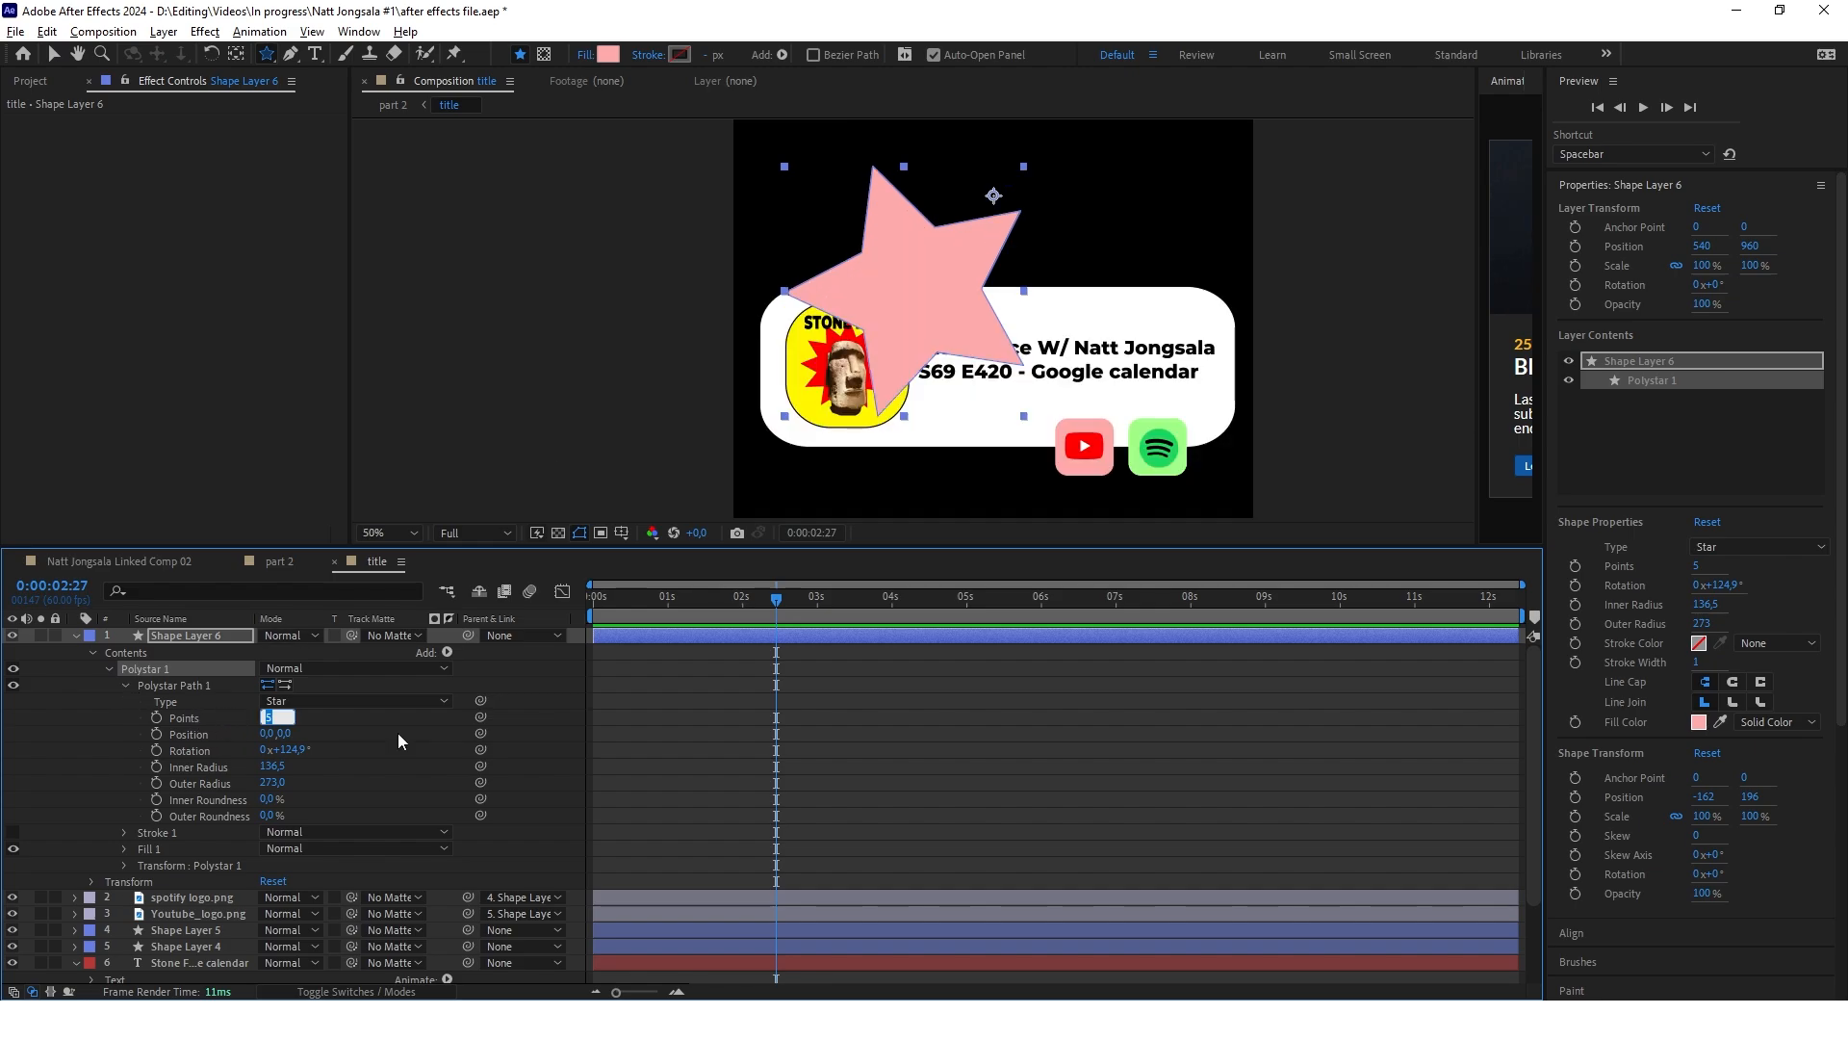
type("10")
key("Return")
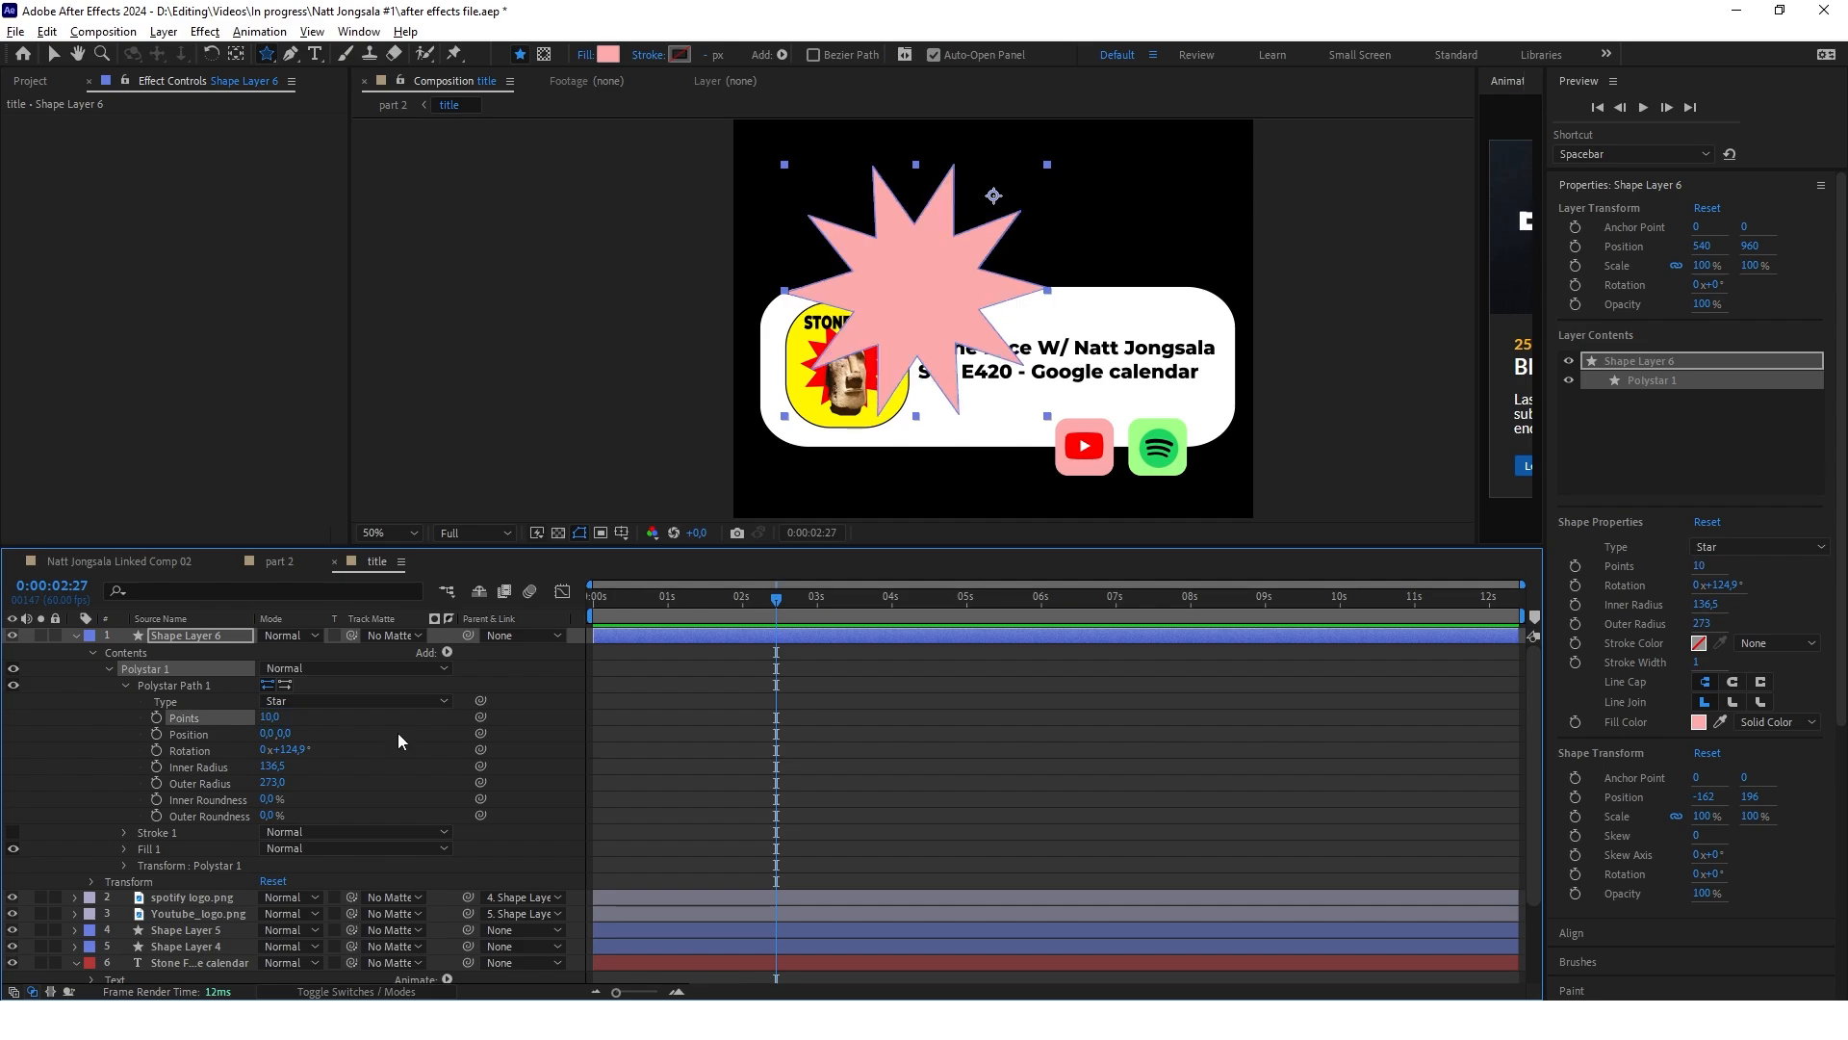
left_click_drag(272, 765, 340, 793)
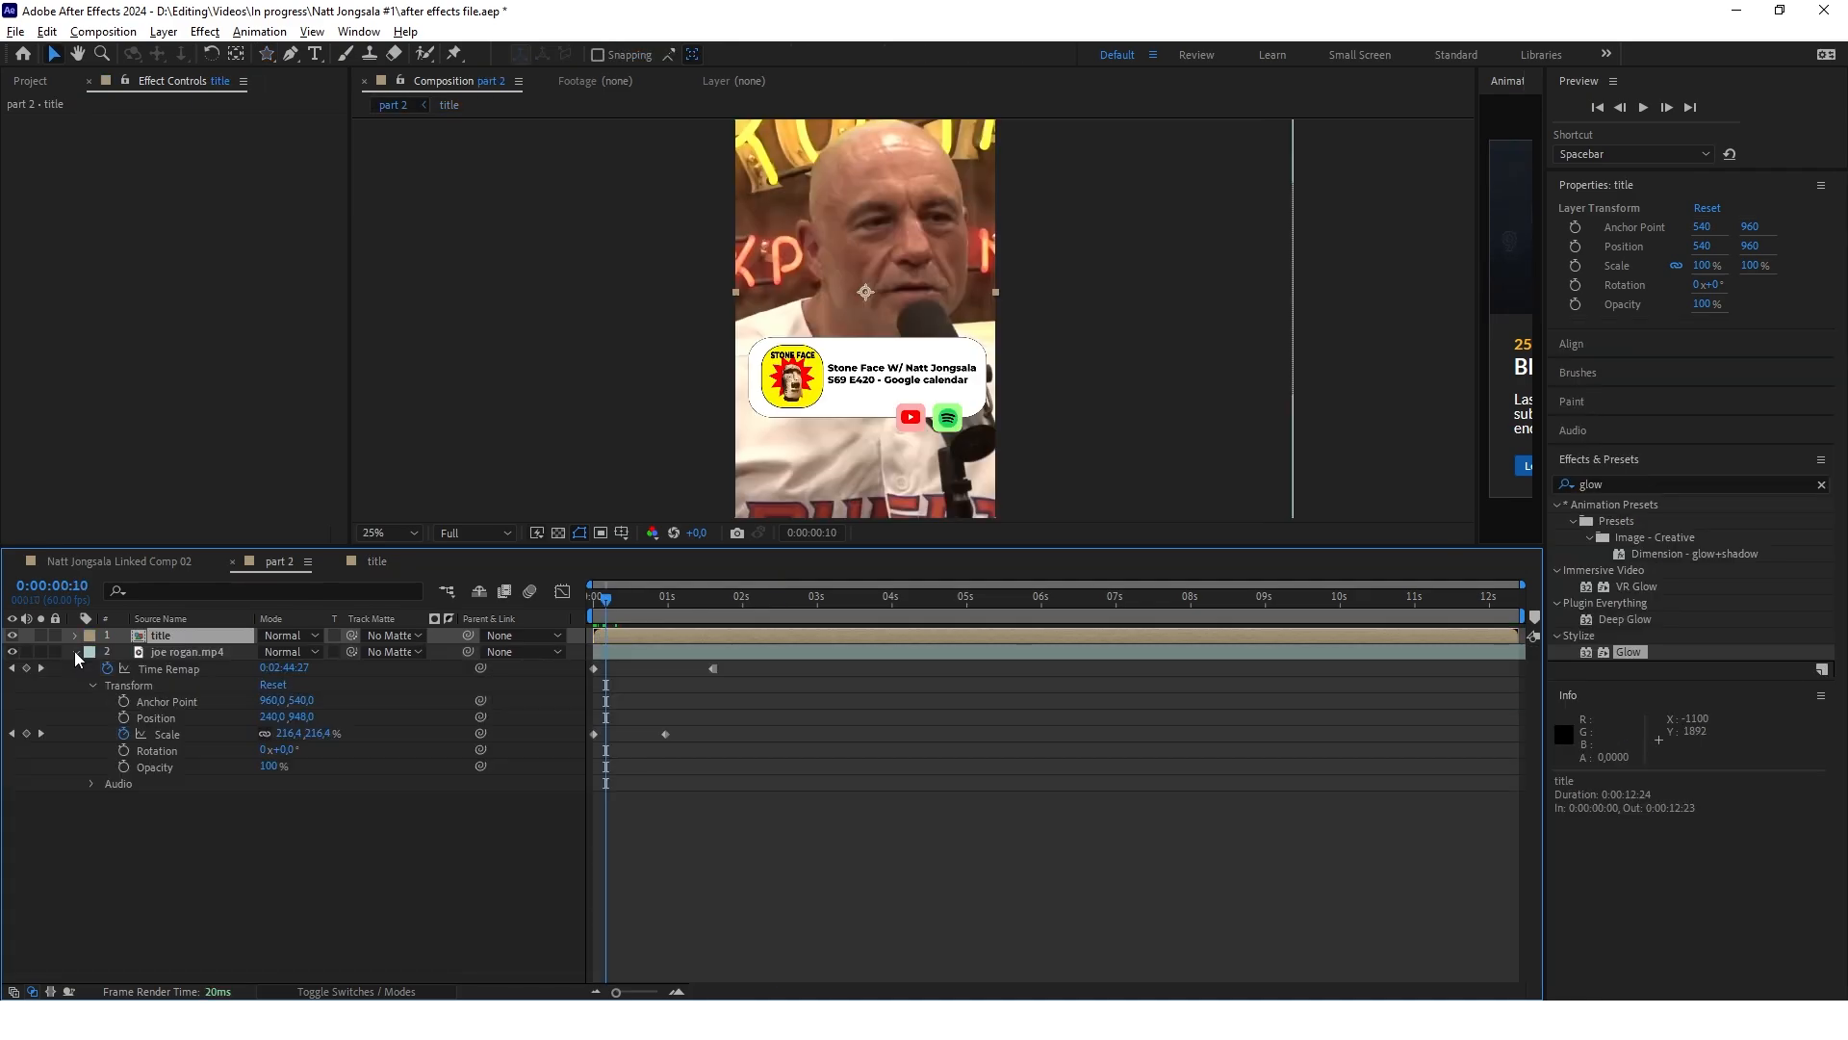
In part 2, show only the keyframed properties of joe rogan.mp4 and review the clip past its last Time Remap keyframe
left_click(76, 653)
left_click(154, 652)
key("u")
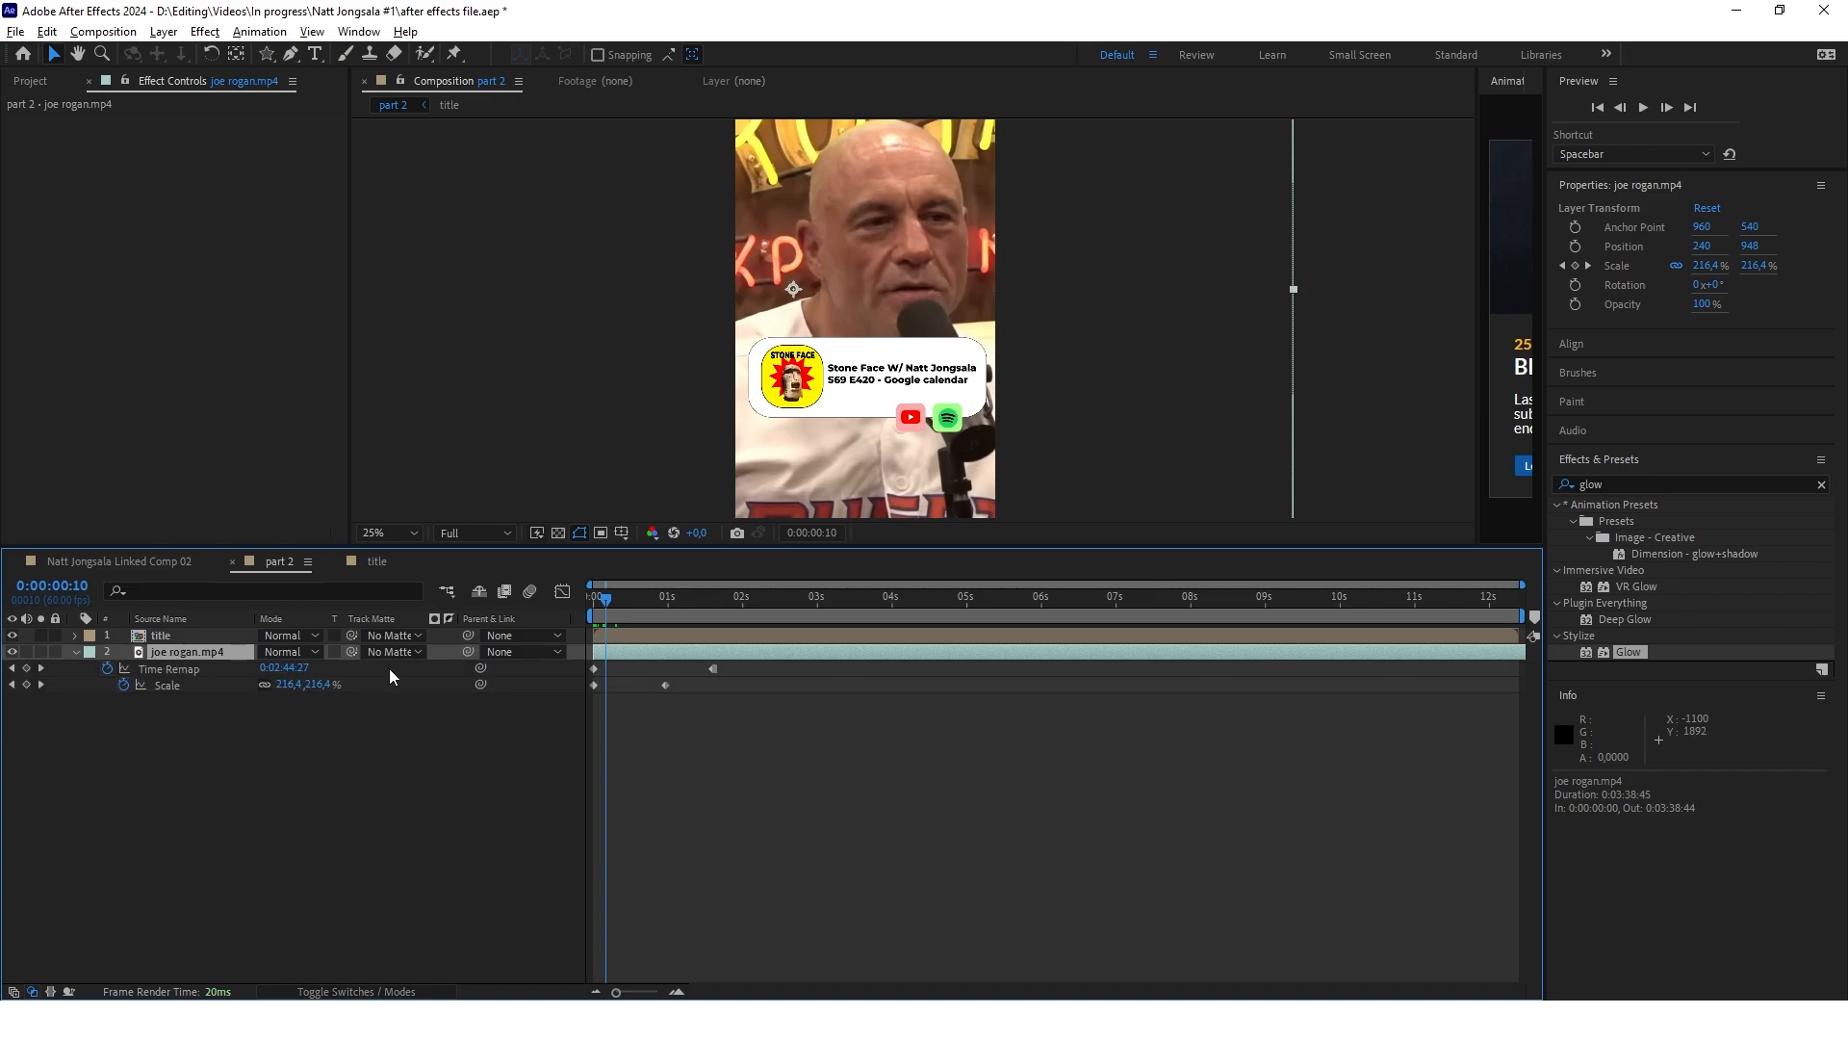
left_click_drag(604, 603, 767, 598)
left_click(530, 826)
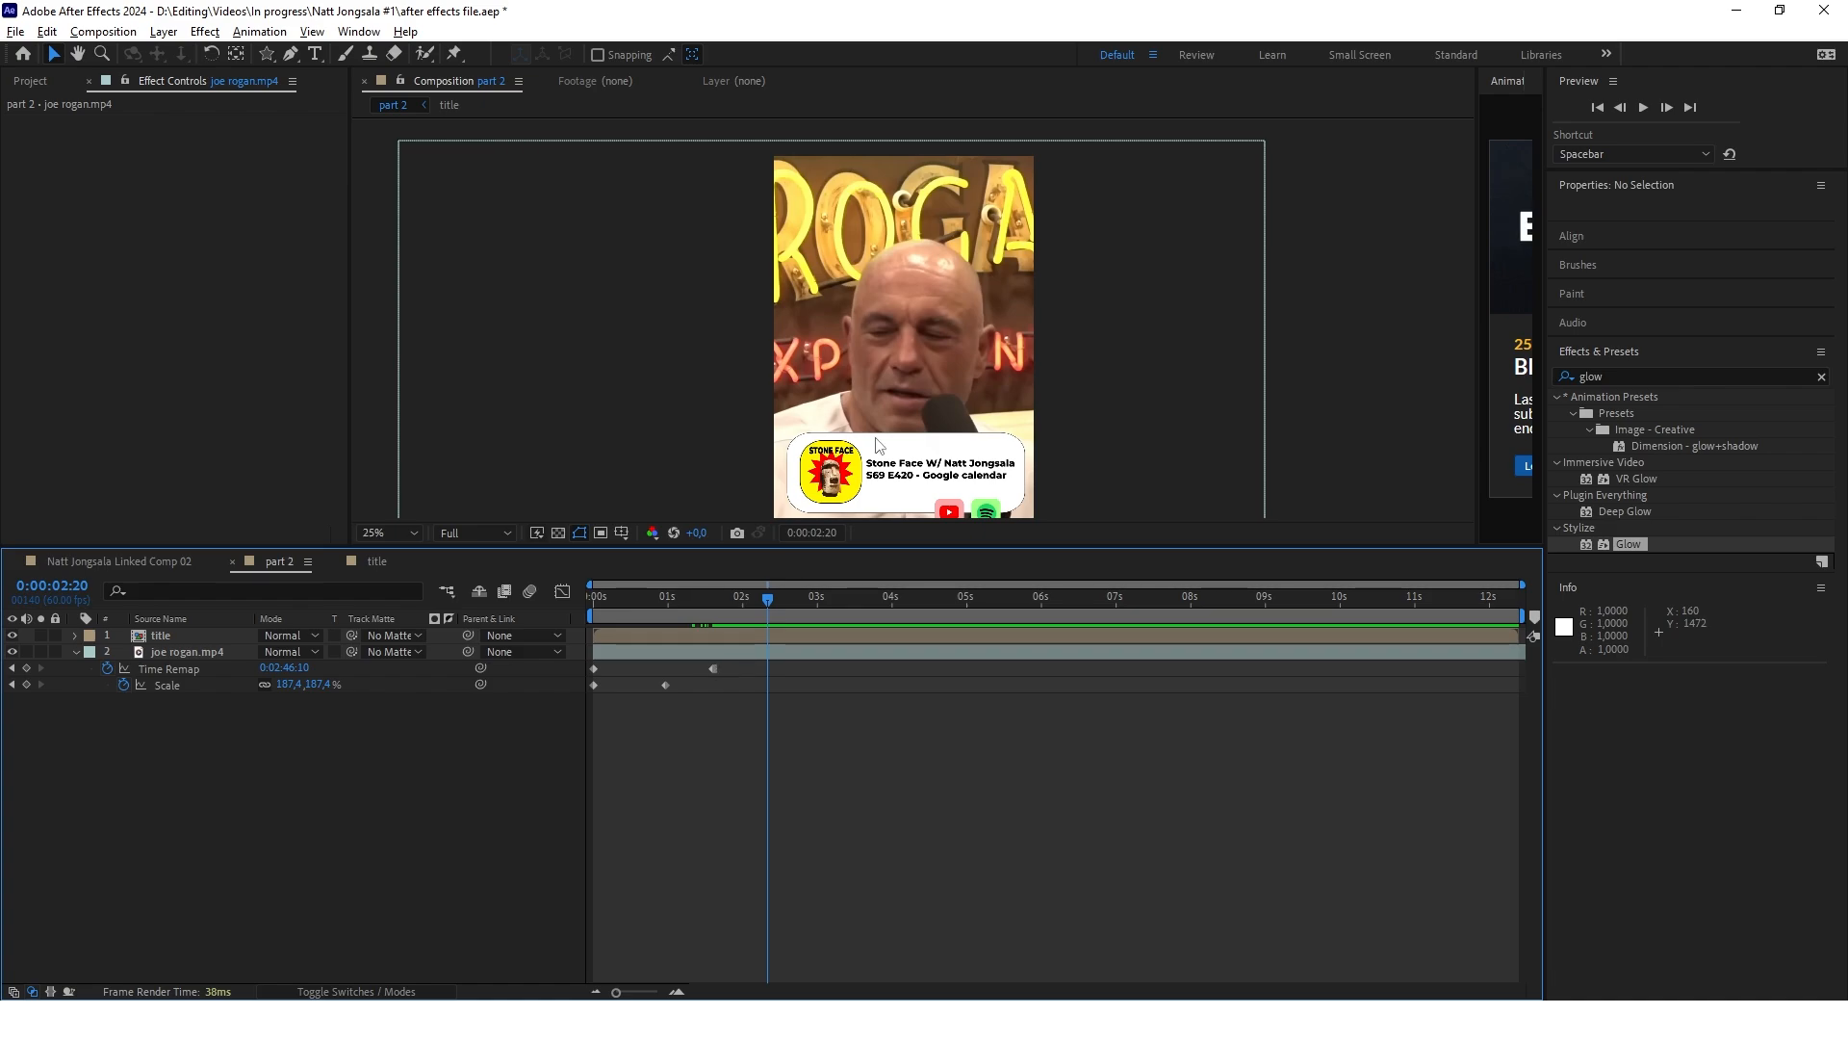
left_click(756, 603)
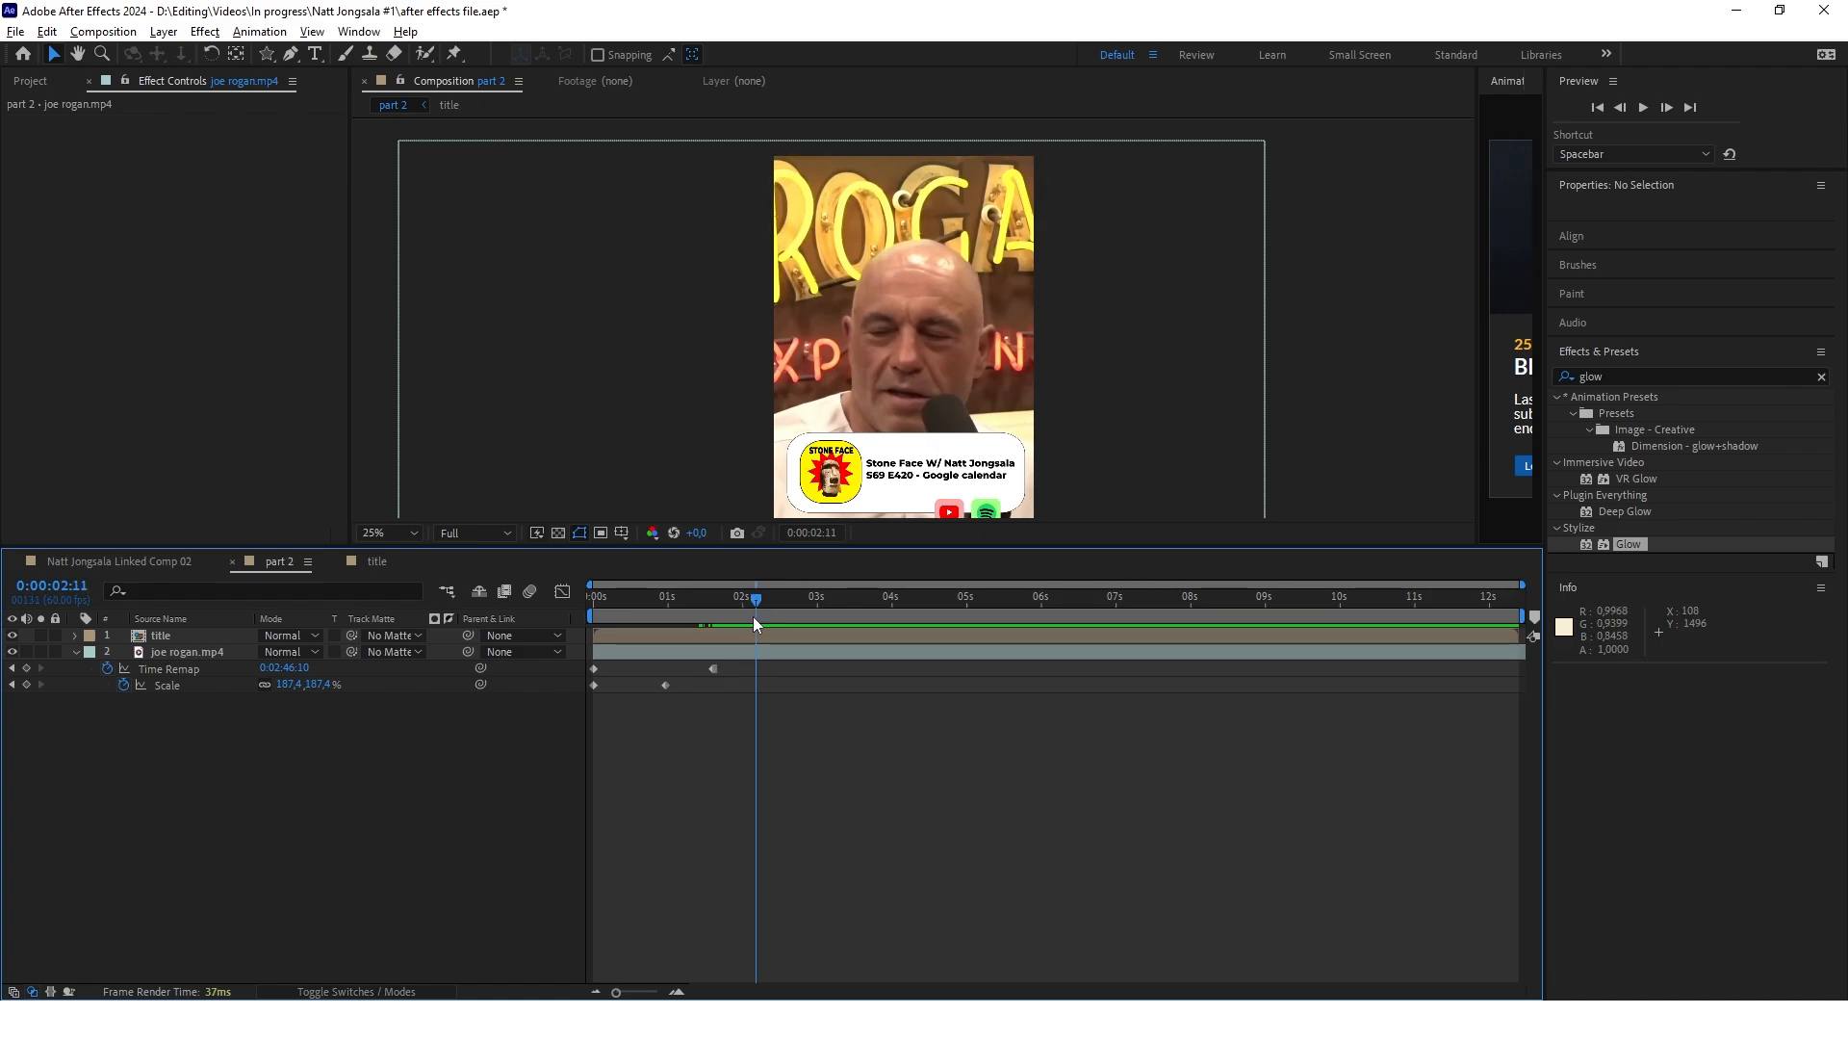
mouse_move(752, 598)
left_mouse_down()
mouse_move(672, 603)
mouse_move(759, 602)
left_mouse_up()
Examine joe rogan.mp4's time options and both Time Remap keyframes, checking the frames just before the second one
right_click(697, 649)
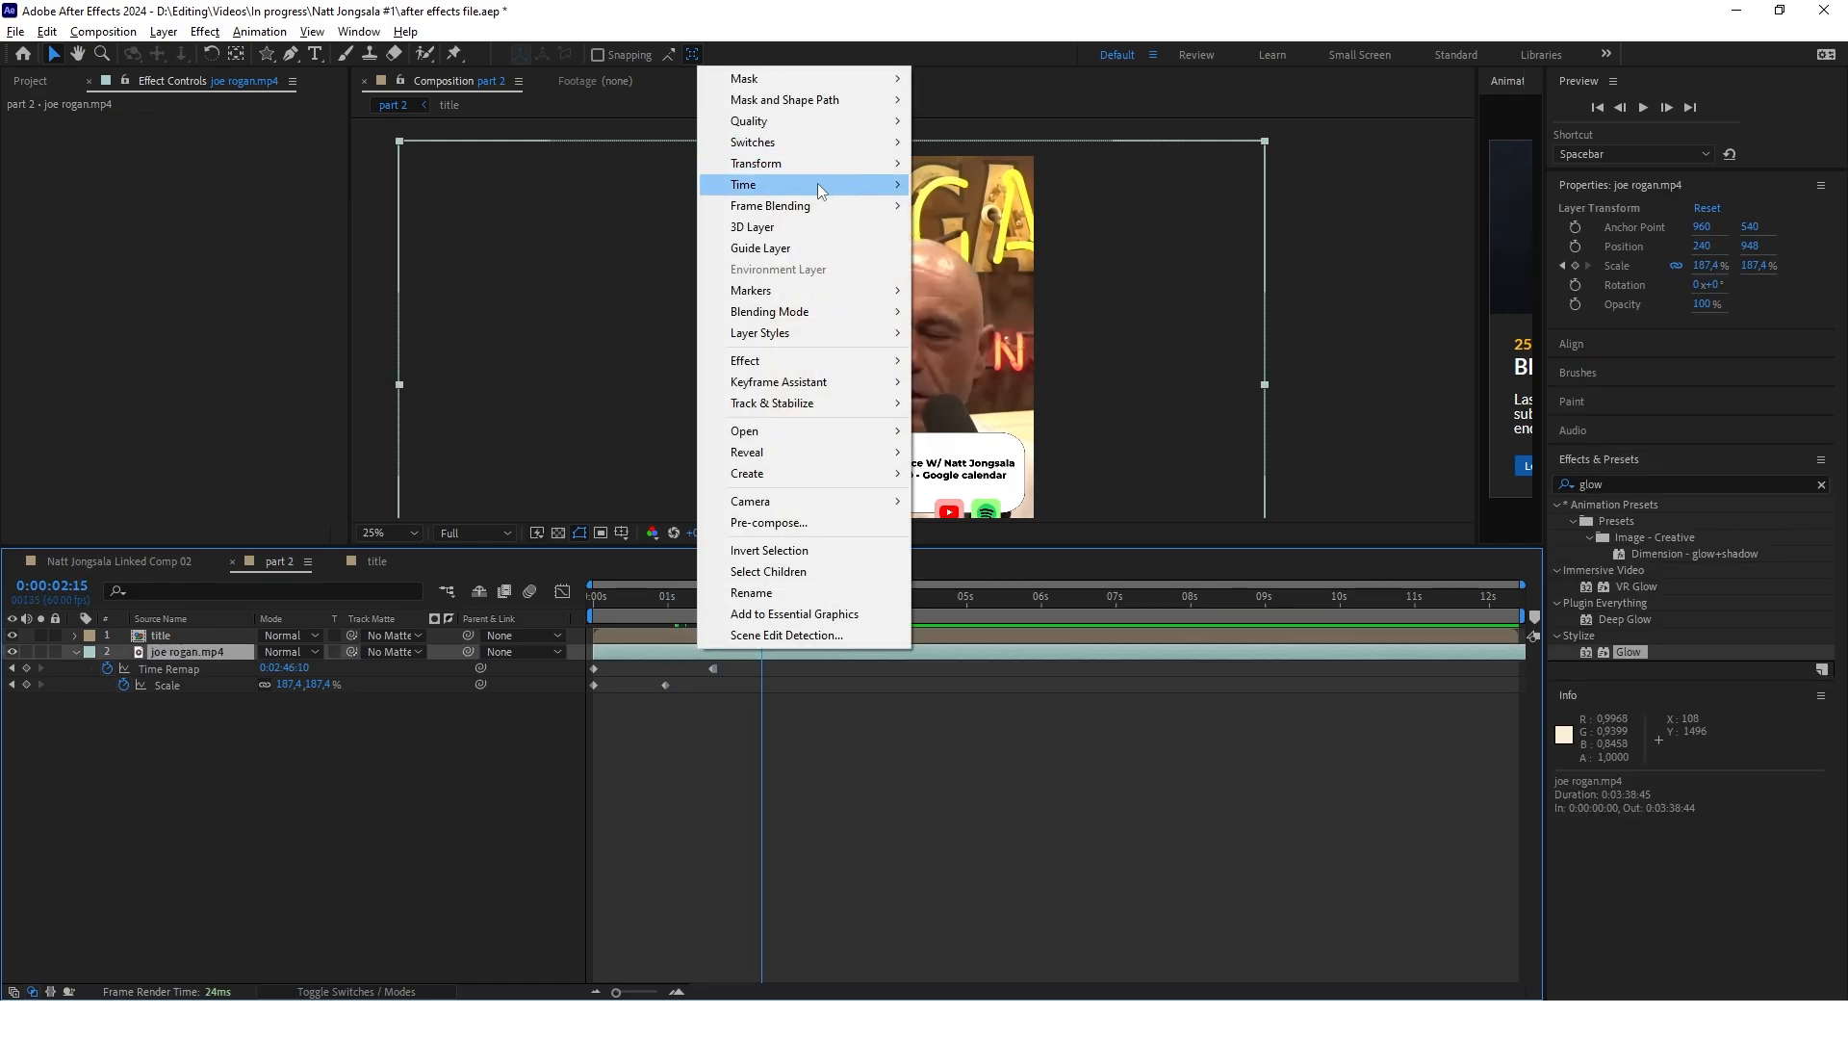
mouse_move(818, 183)
left_click(372, 878)
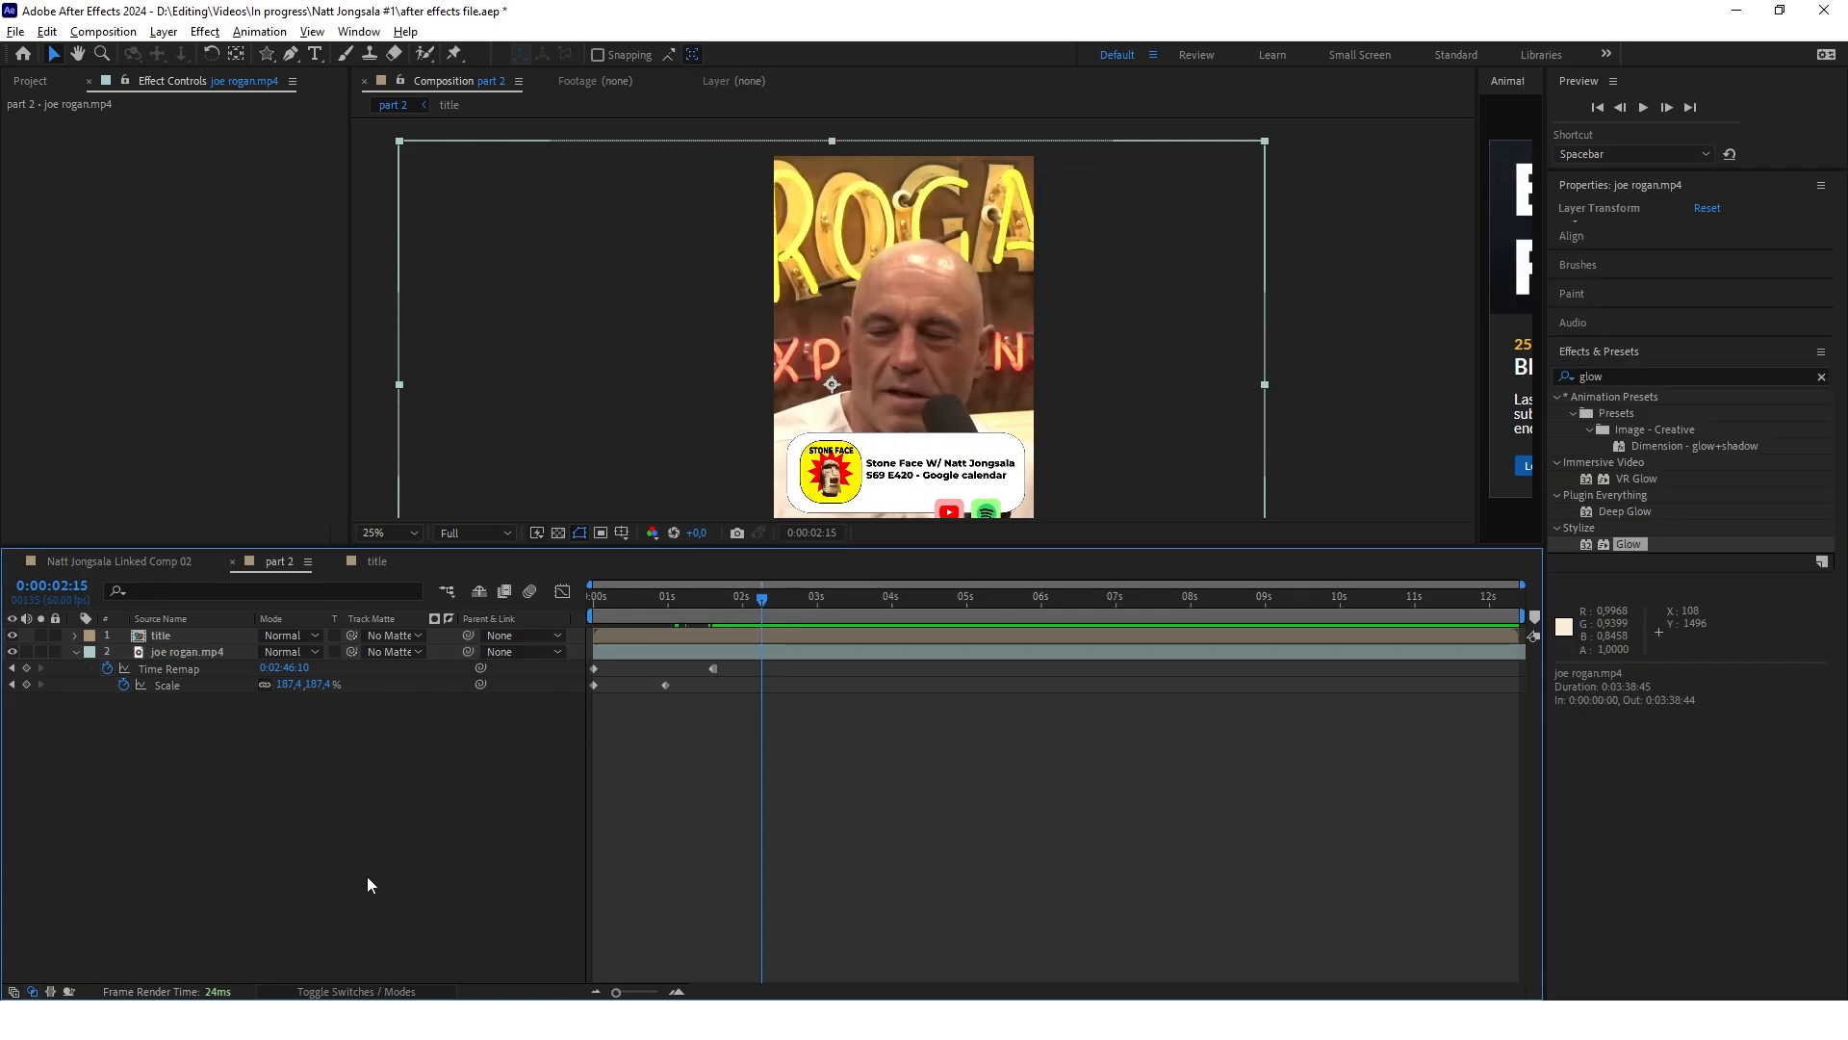
left_click_drag(760, 605, 721, 604)
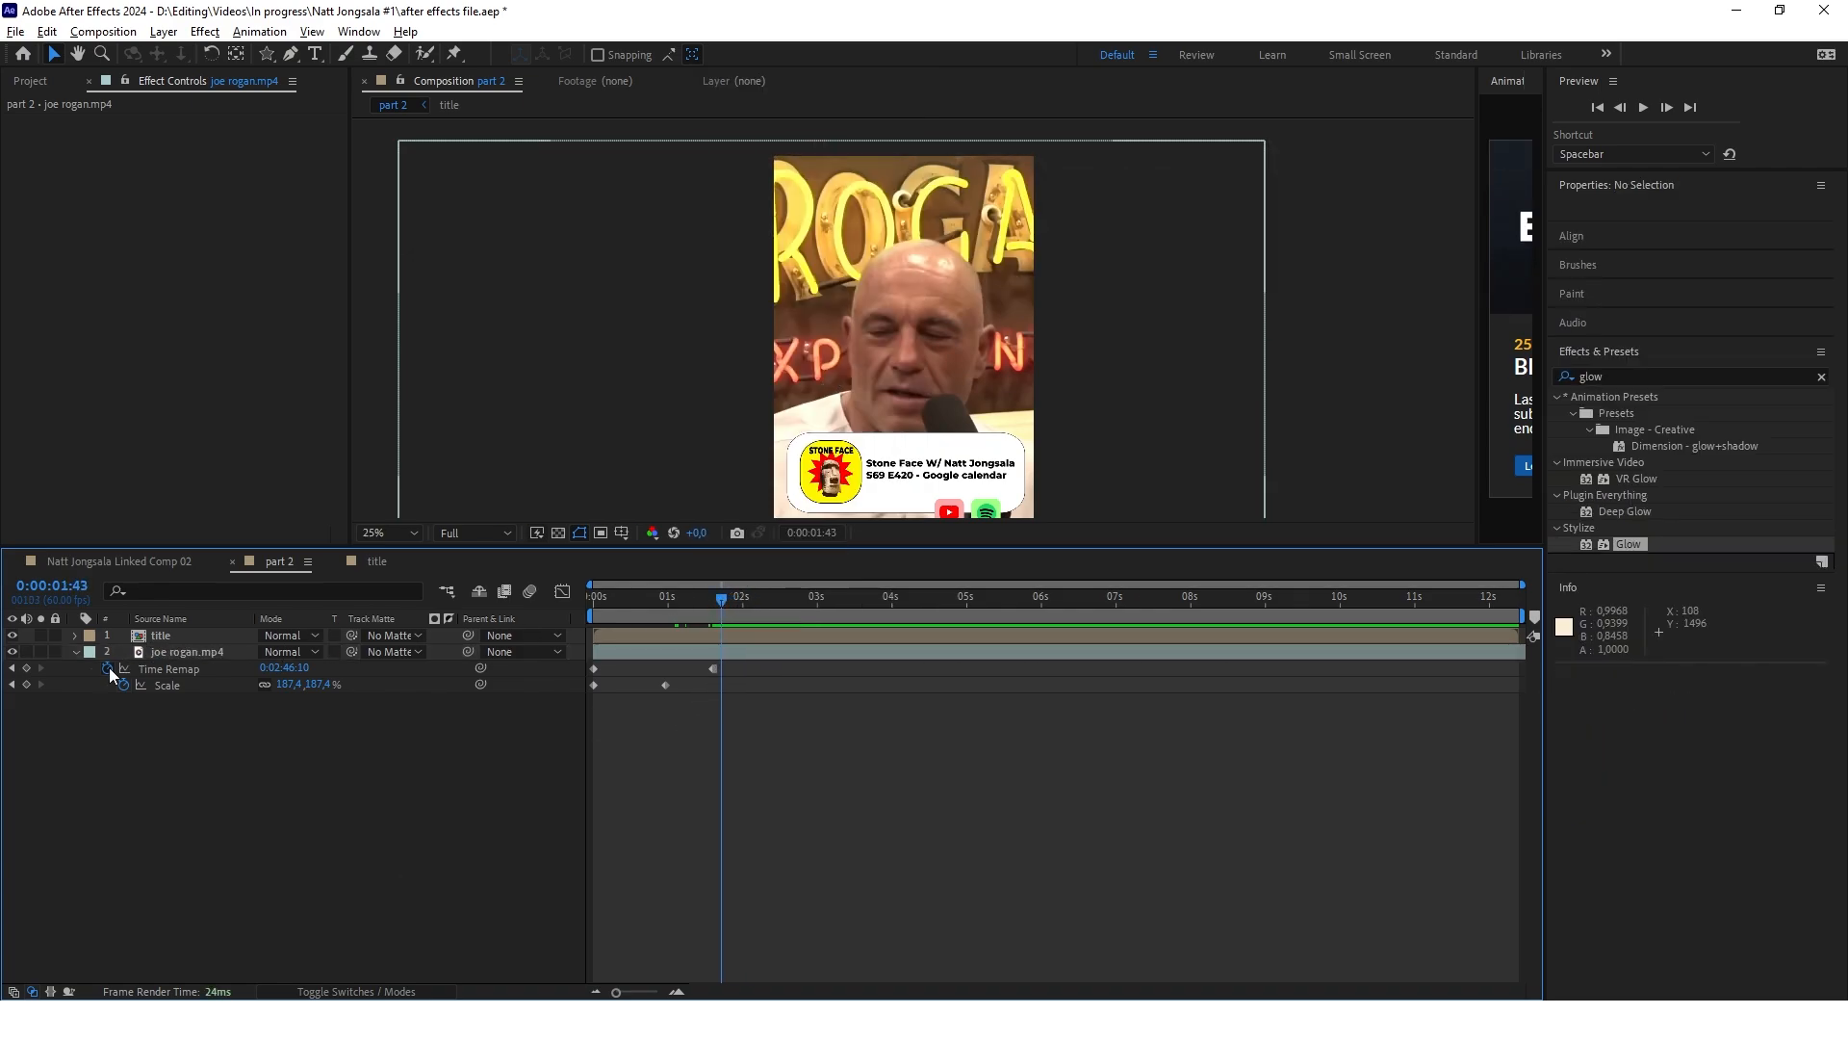
left_click(722, 647)
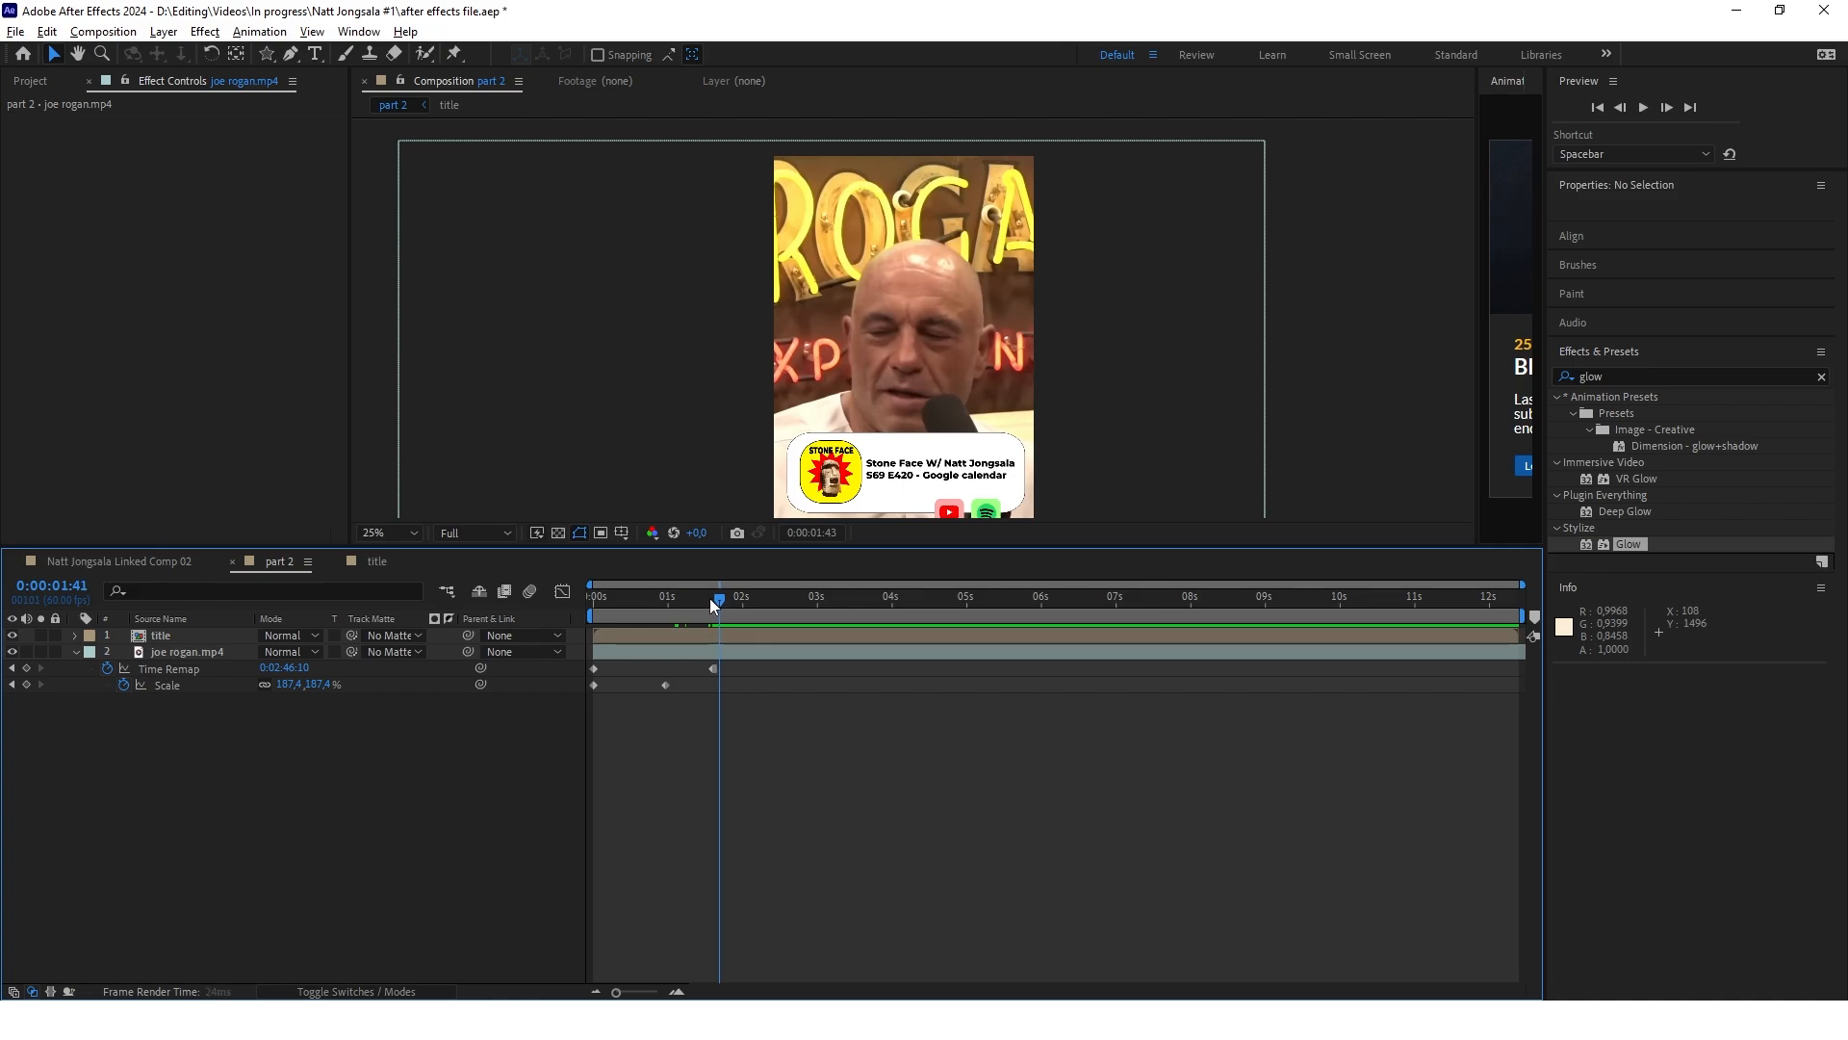
left_click_drag(709, 598, 690, 597)
right_click(713, 668)
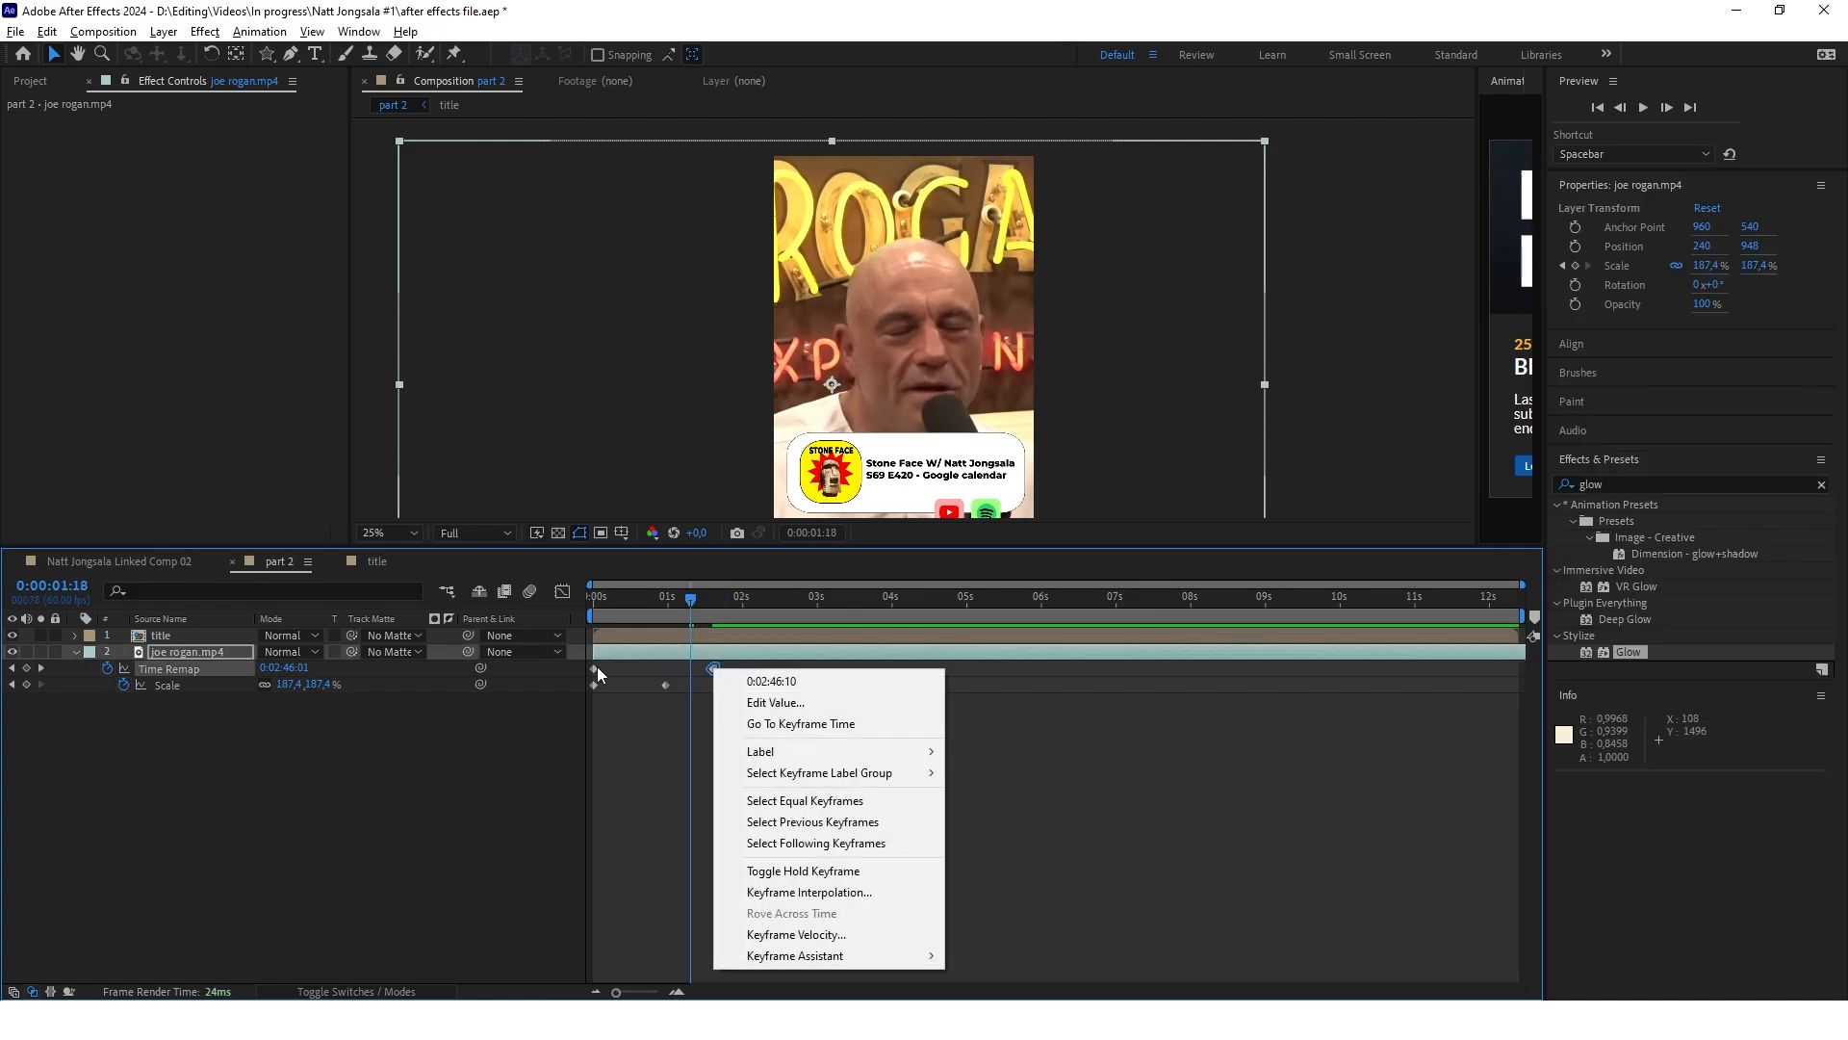
left_click(593, 670)
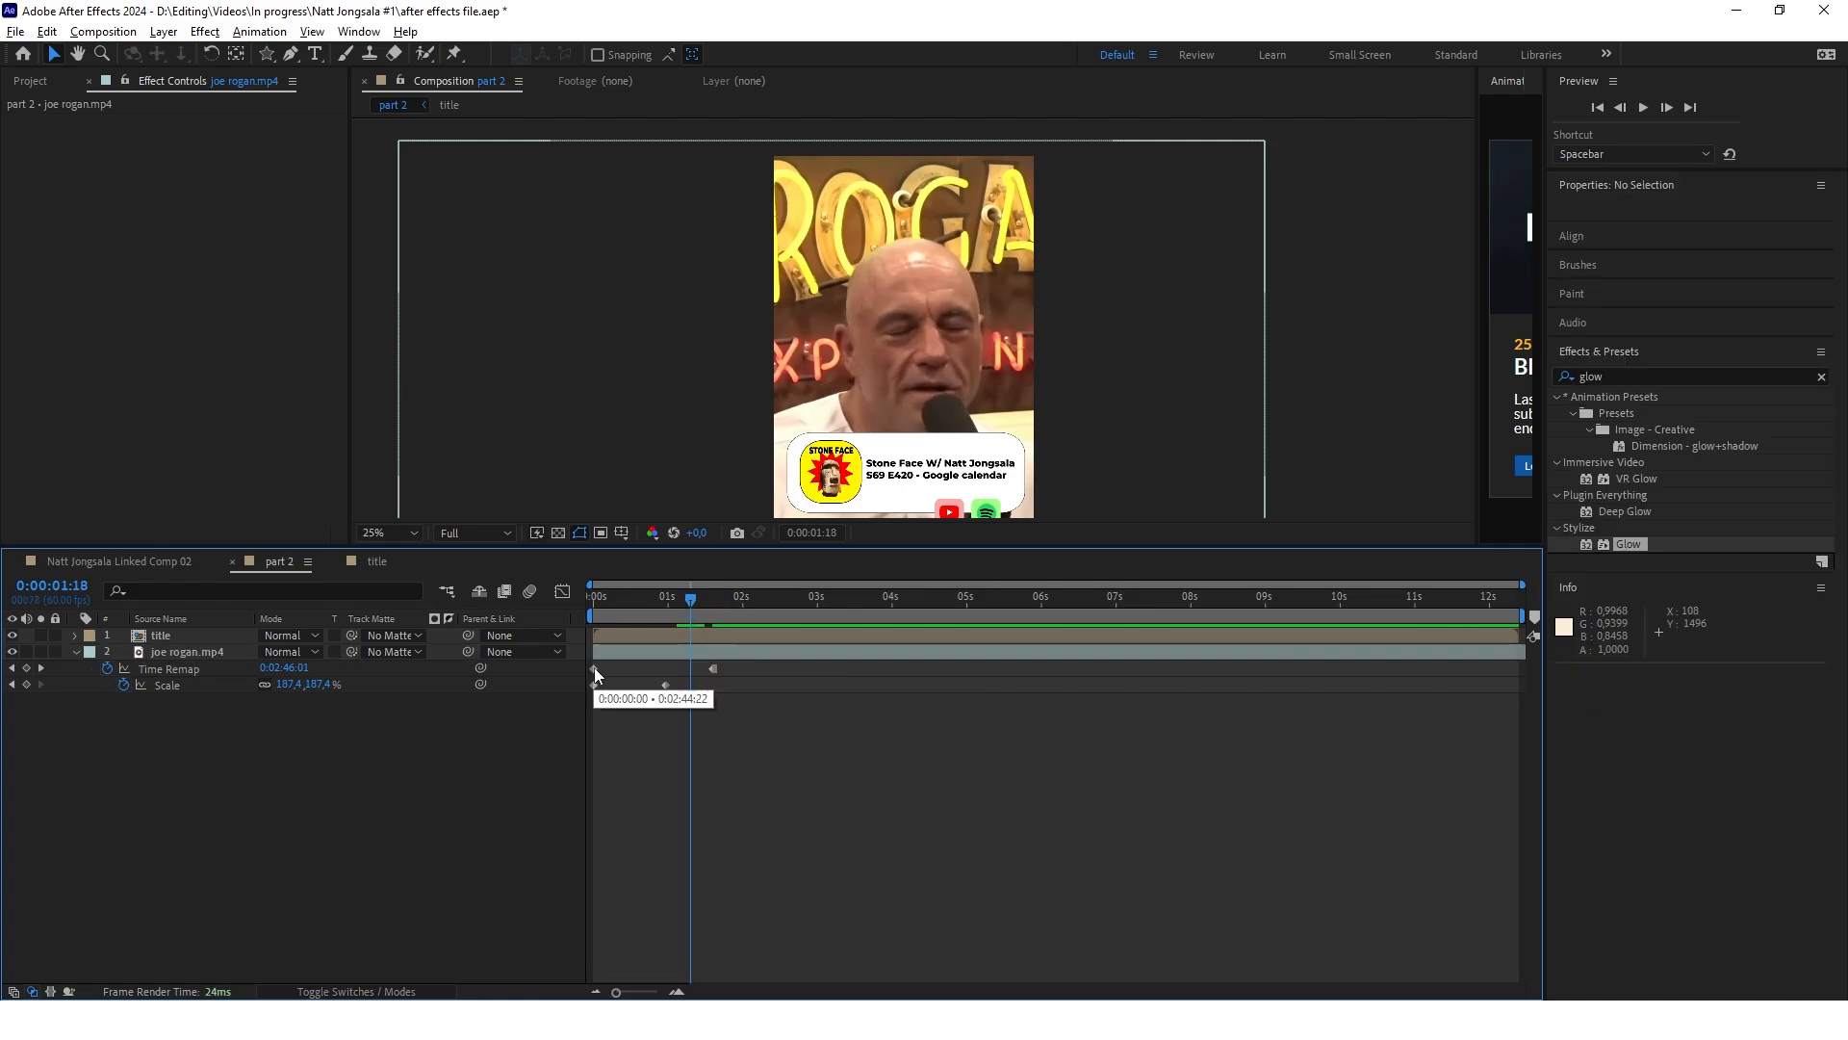
right_click(593, 668)
left_click(717, 652)
left_click(702, 598)
Set a Position keyframe at 540, 960 on the title layer at 0:00:01:22 in part 2
scroll(877, 327, "down", 1)
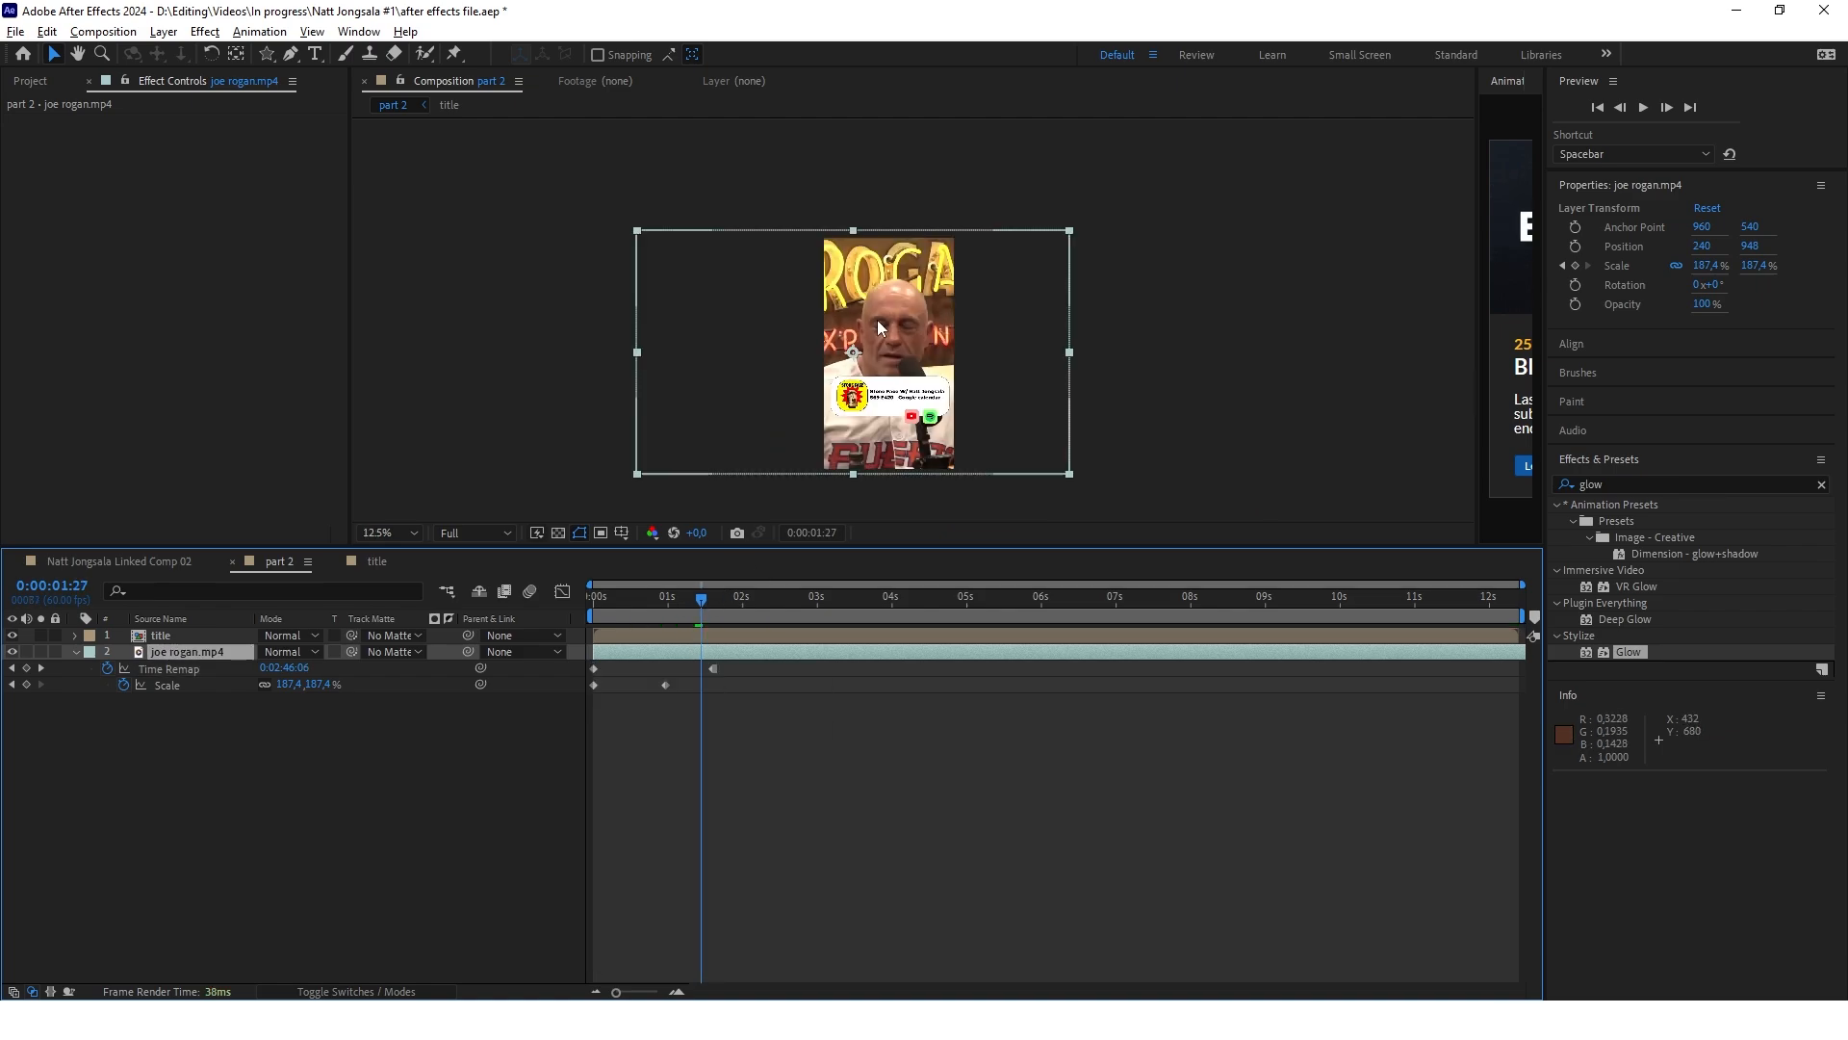
left_click(942, 337)
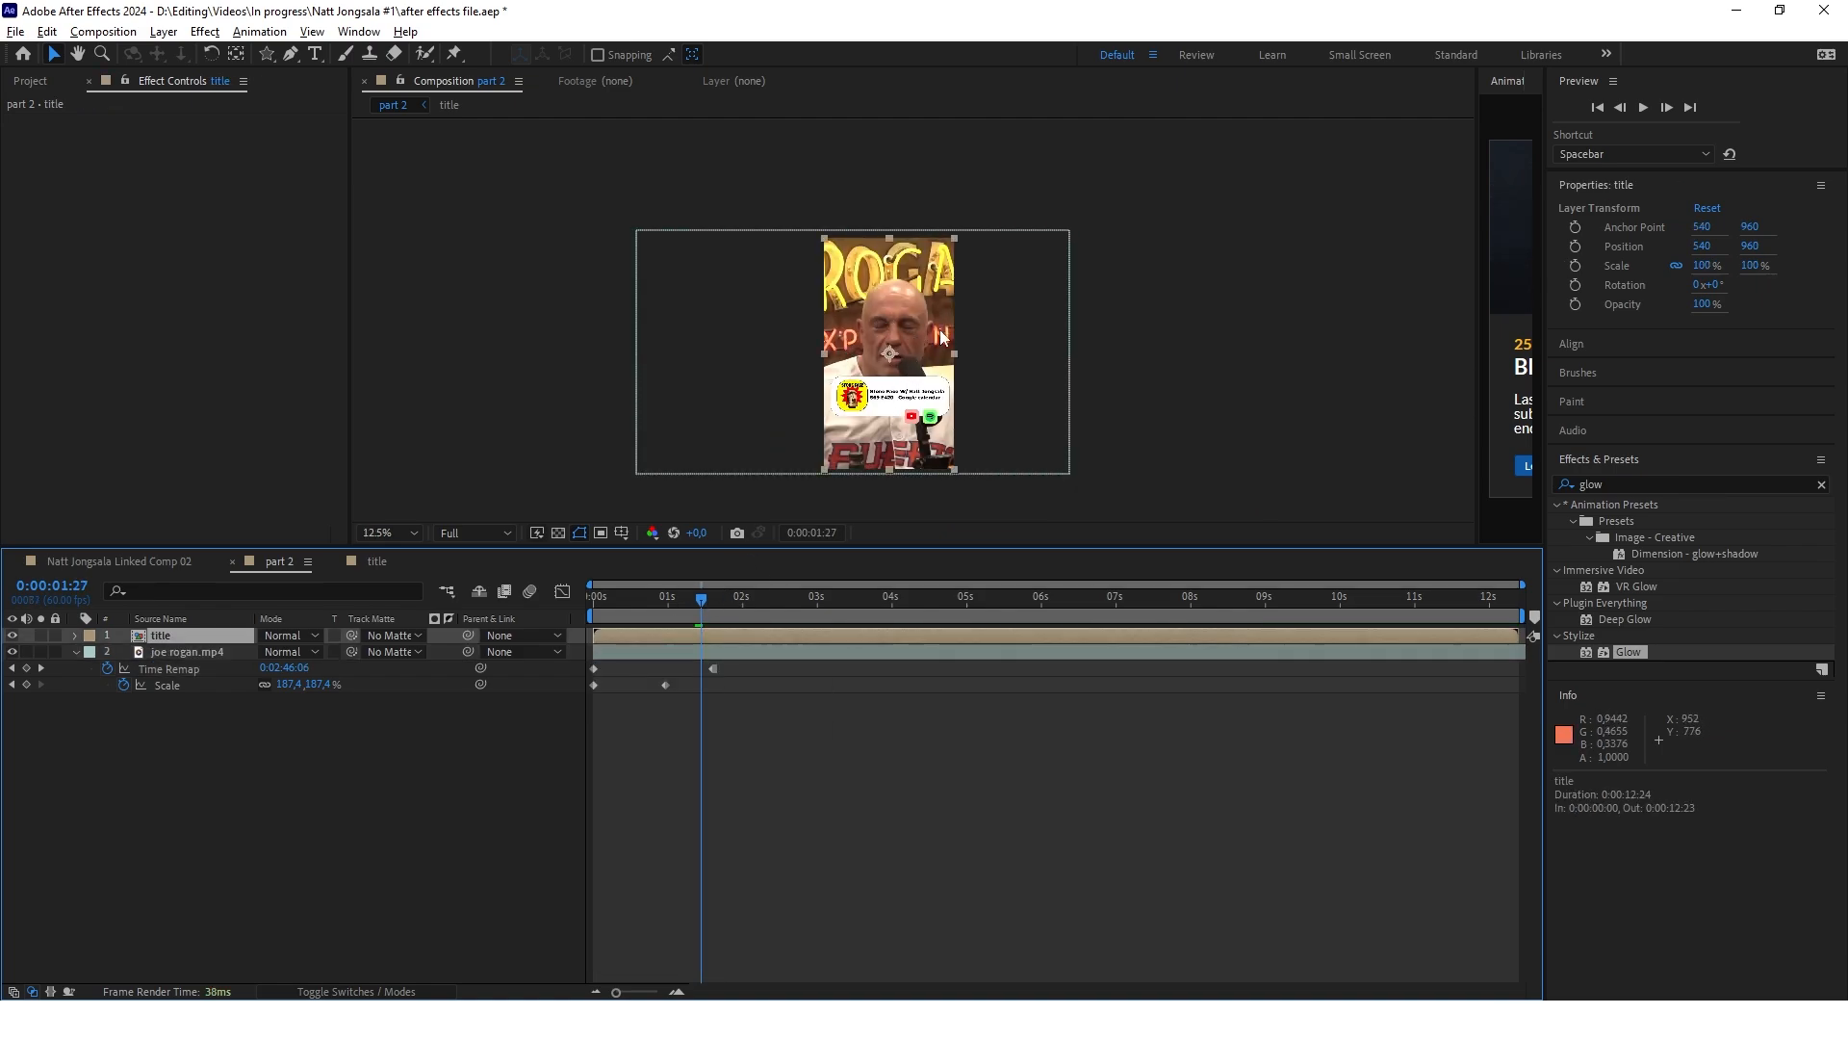
scroll(903, 412, "up", 1)
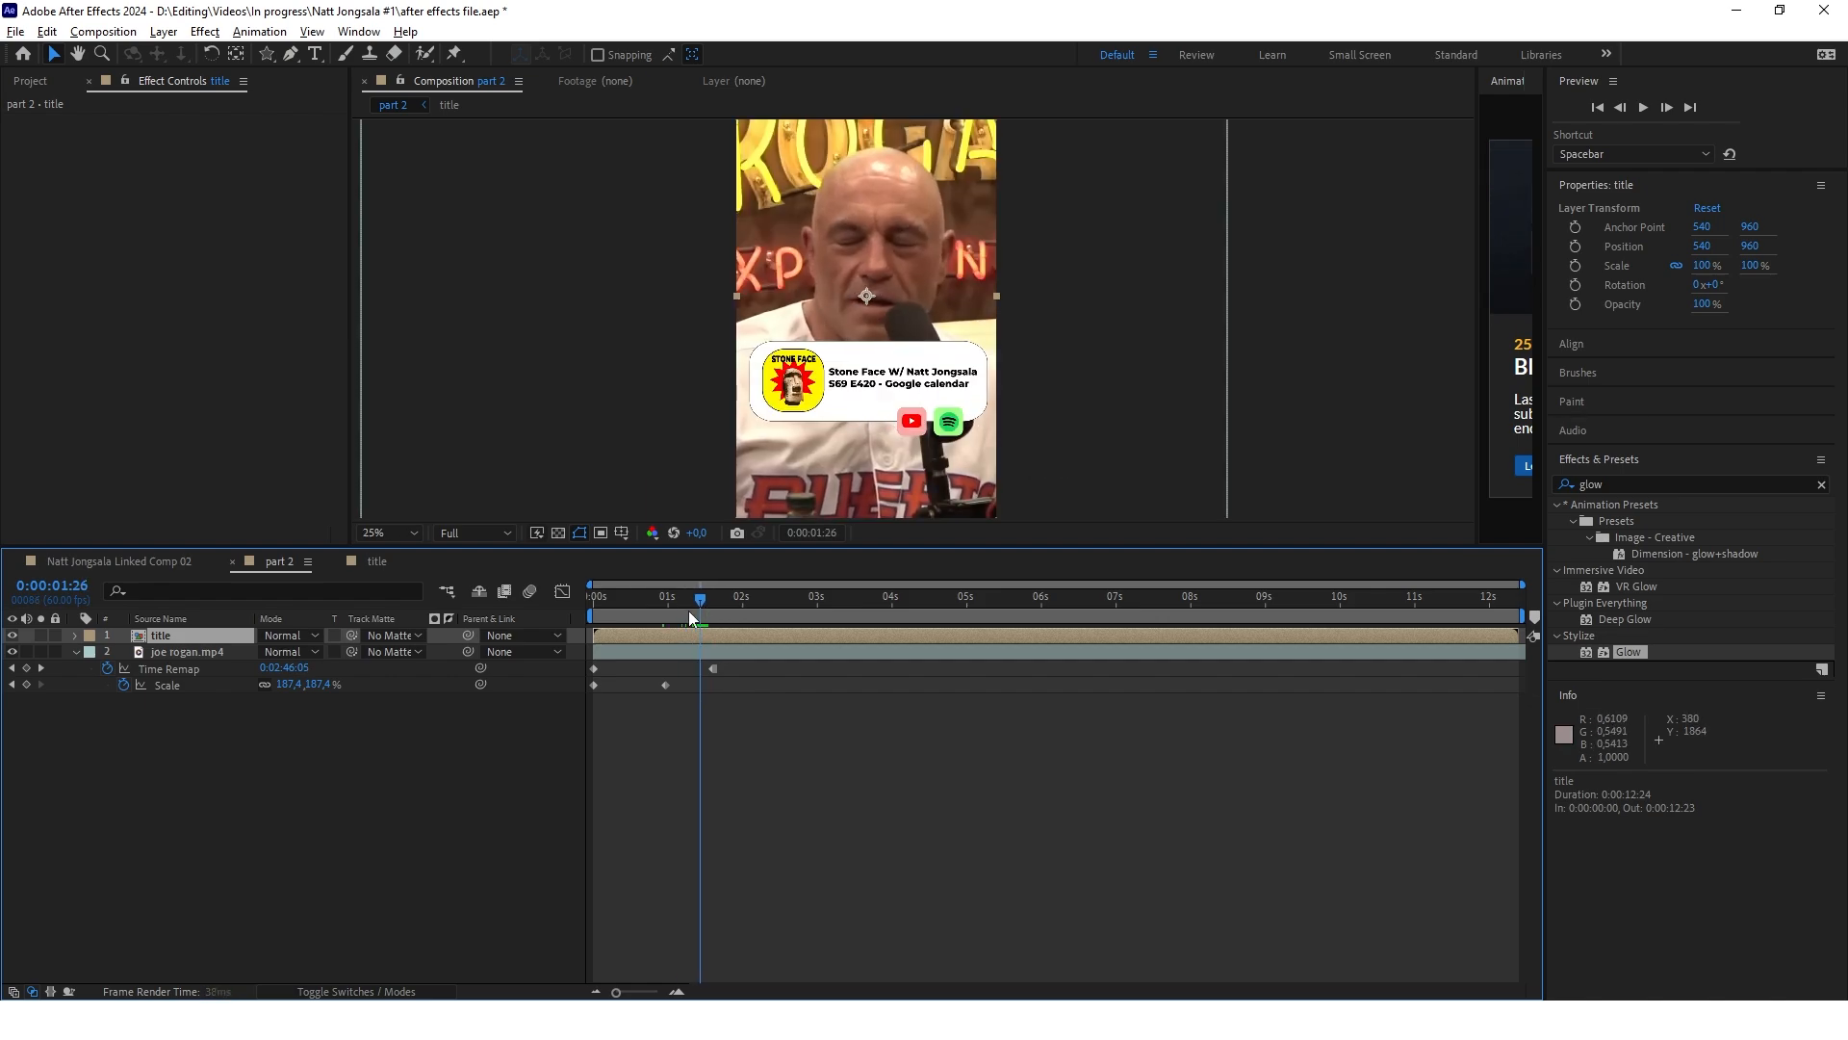
left_click_drag(689, 610, 702, 604)
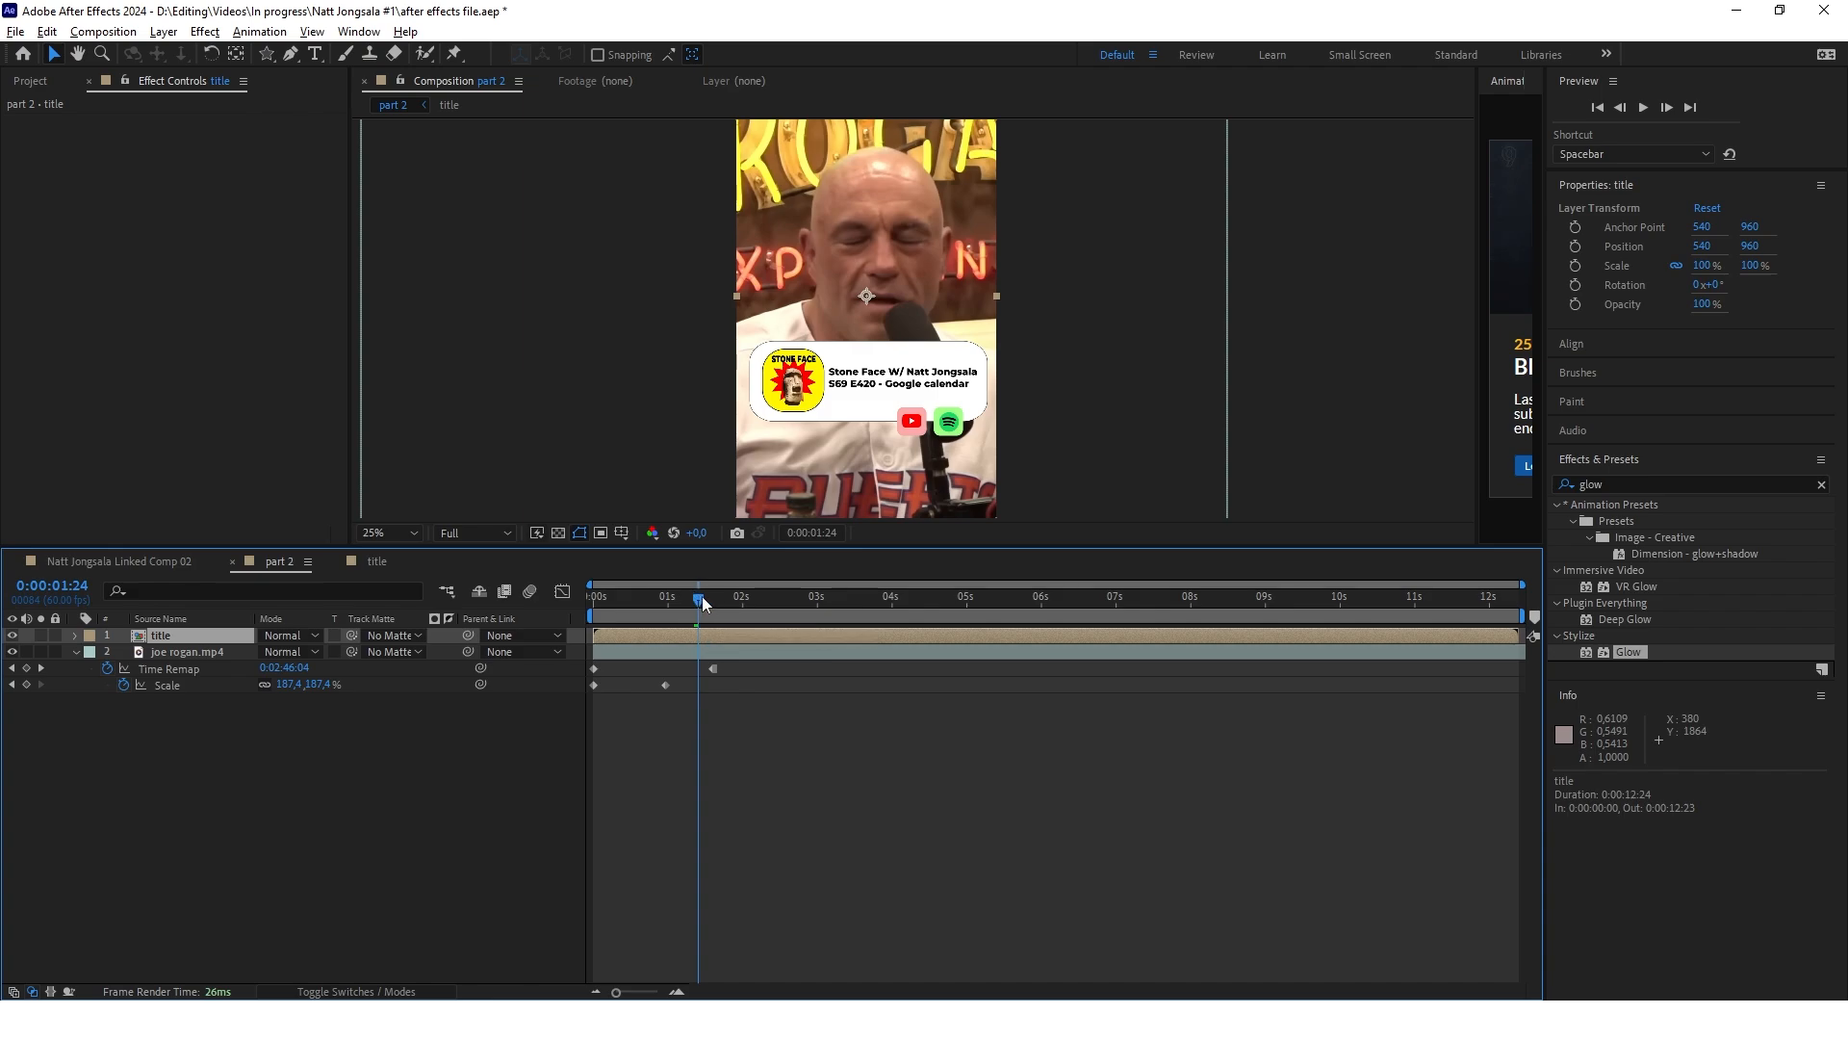
left_click(695, 597)
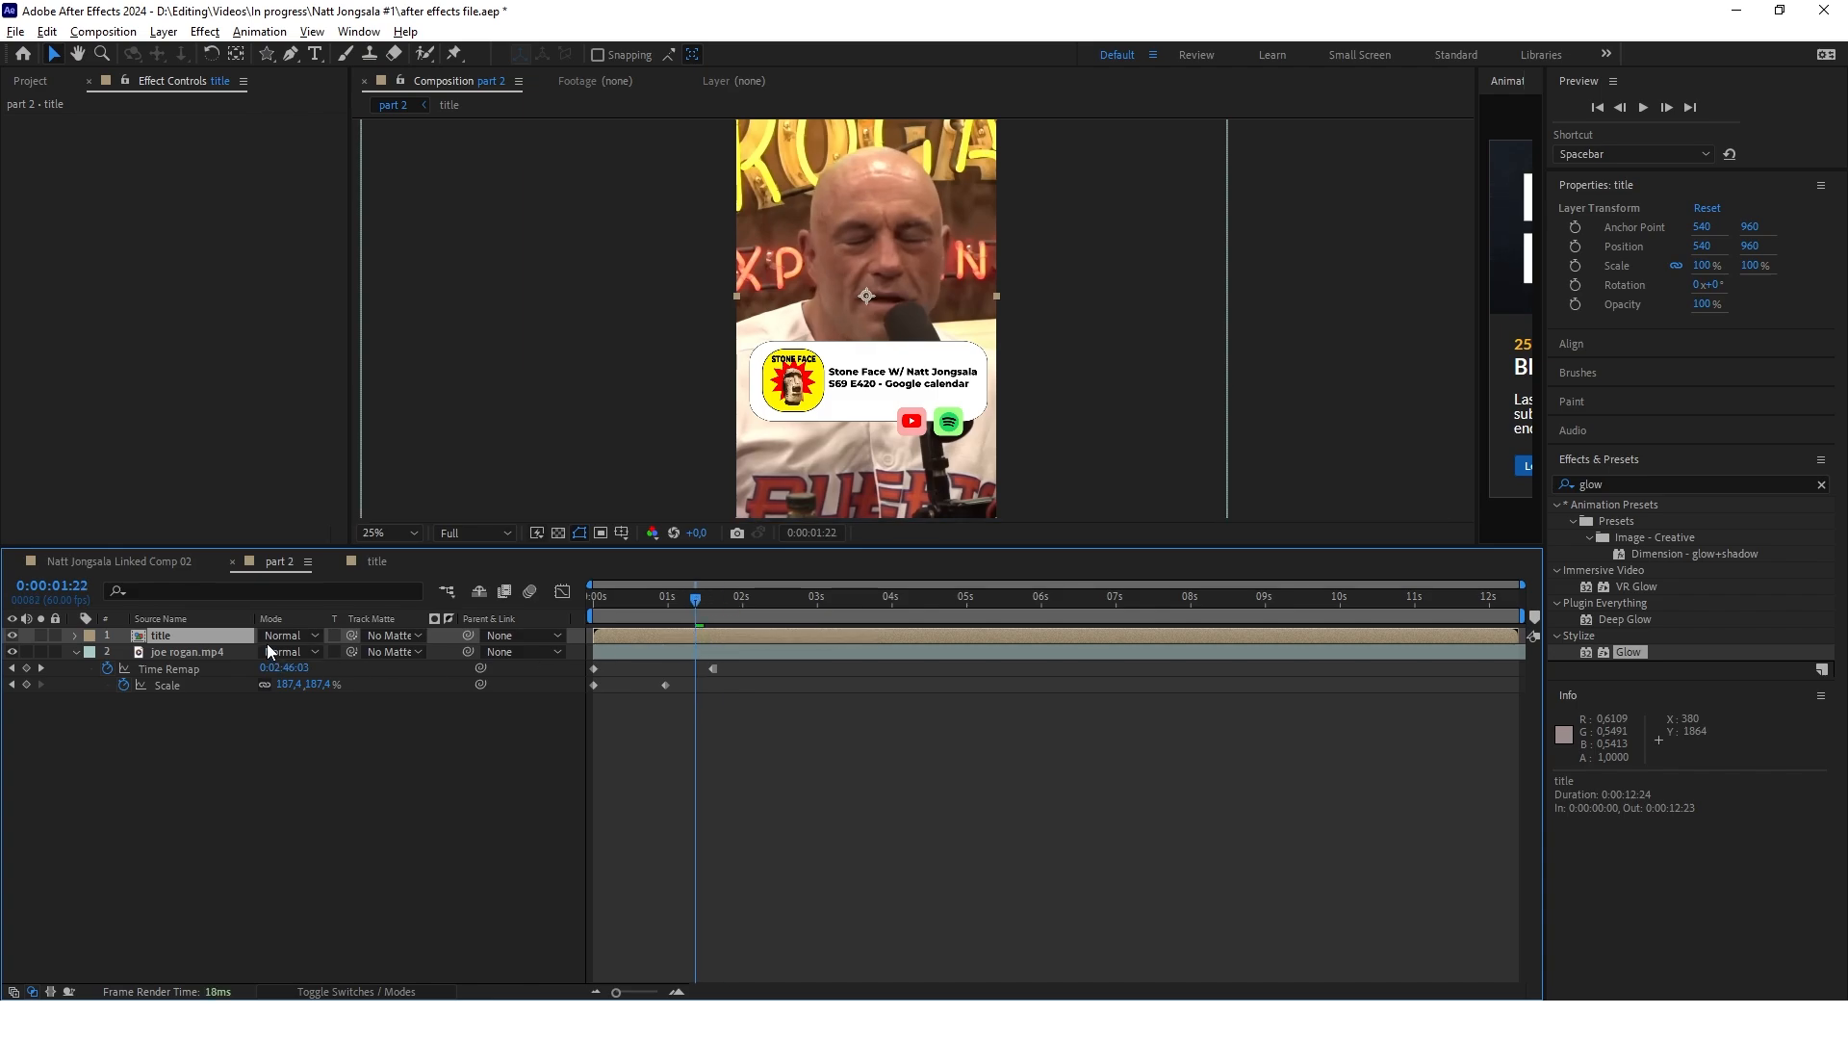
key("p")
left_click(124, 653)
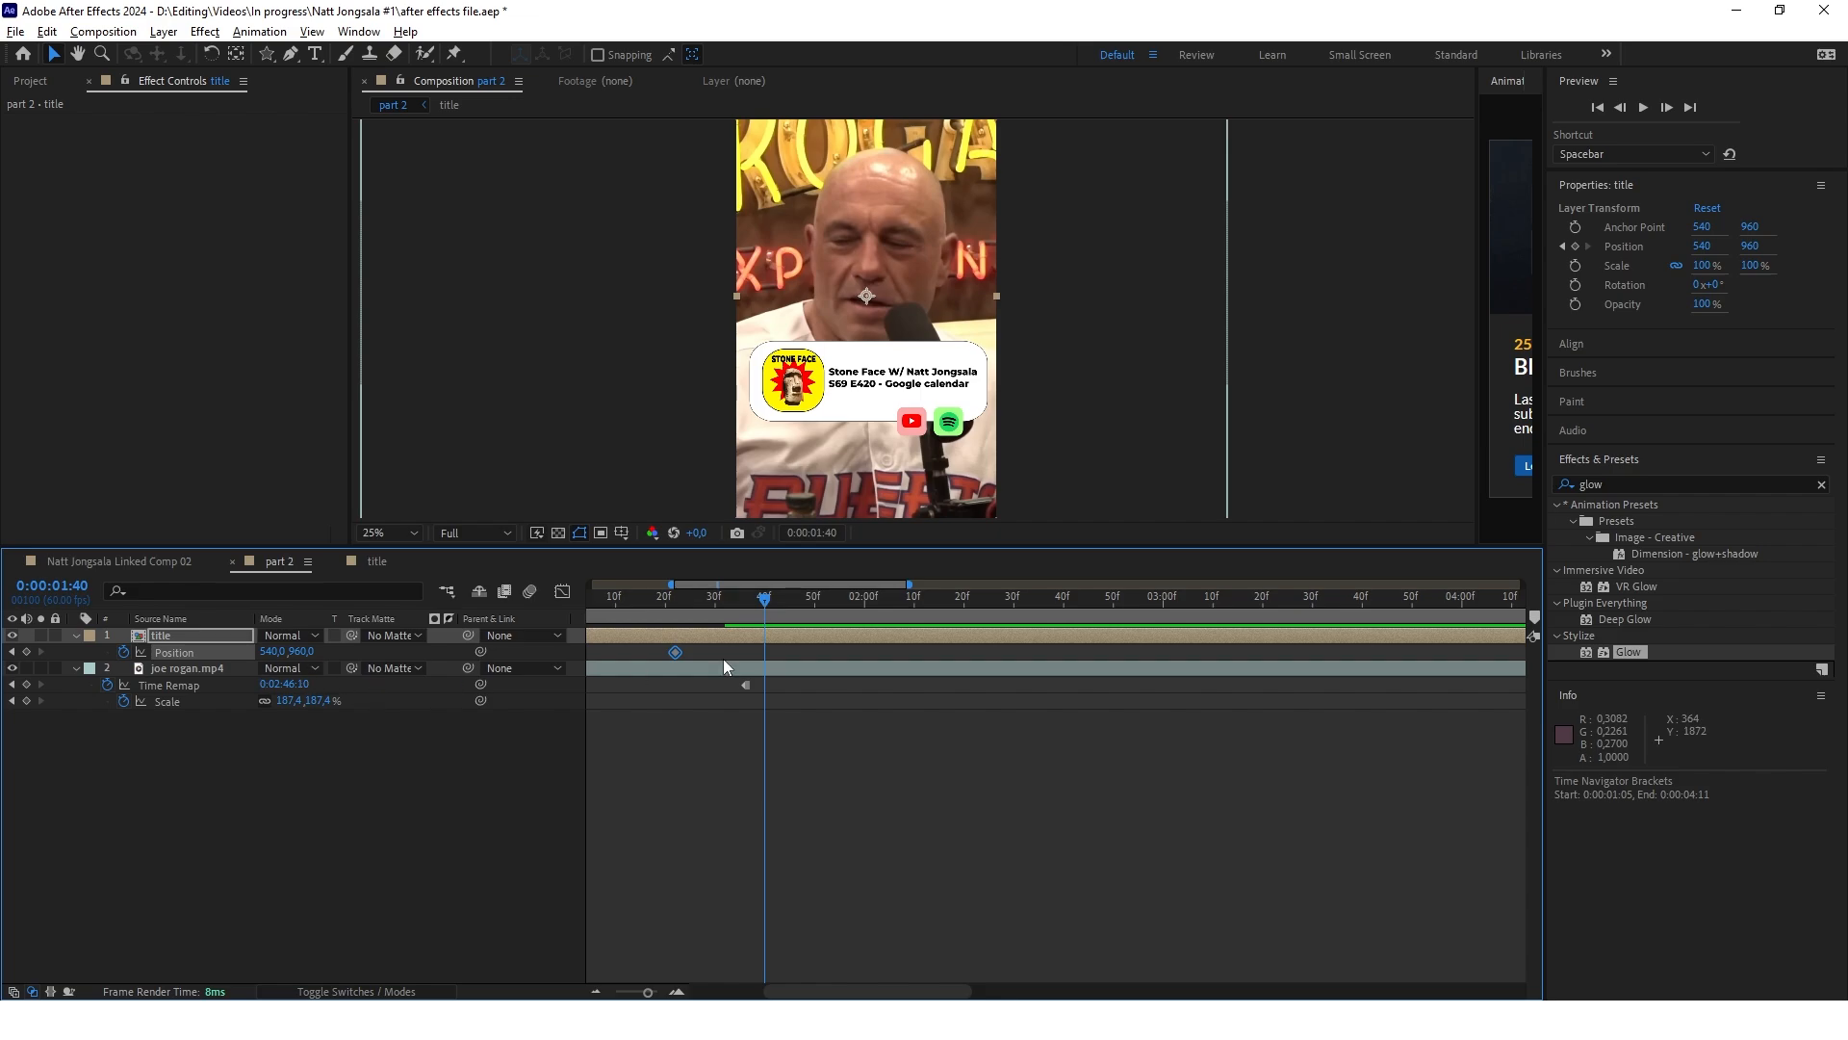
Add a second Position keyframe to the title layer at 0:00:01:41 and set its Y position to 1860
left_click_drag(668, 597, 770, 611)
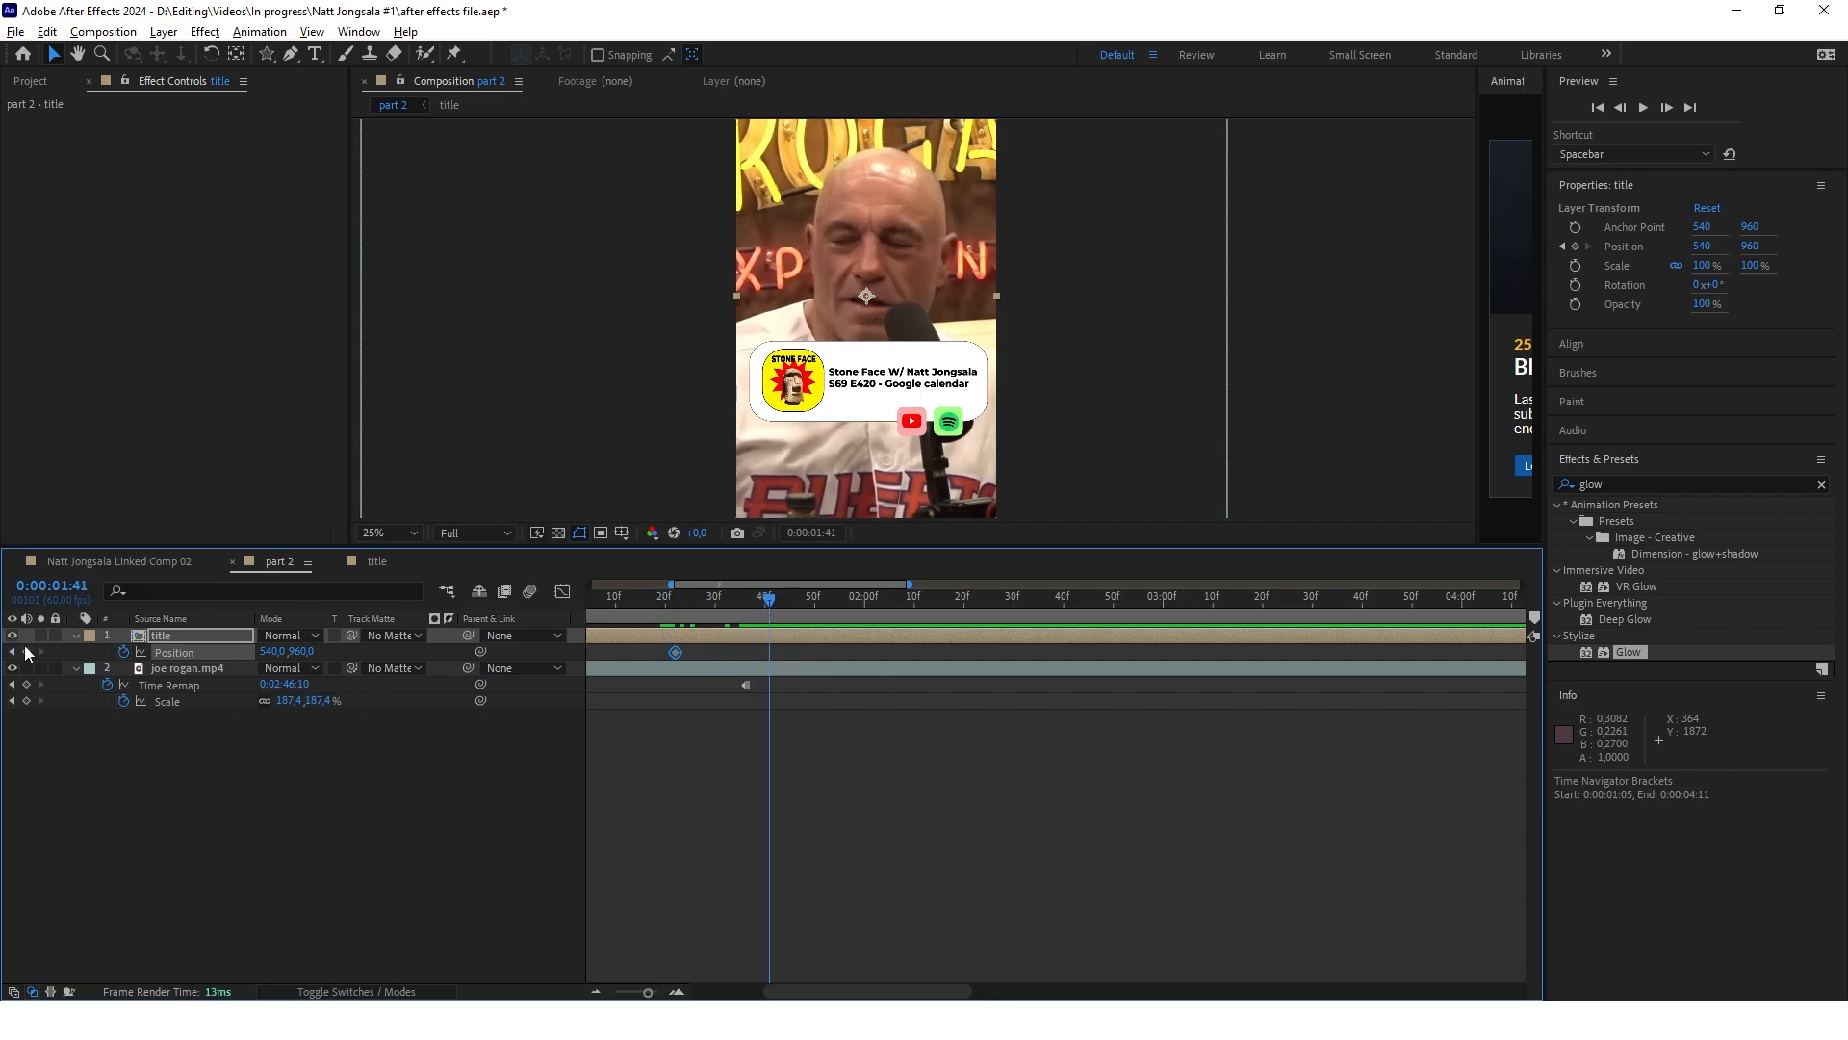
left_click(28, 653)
key("comma")
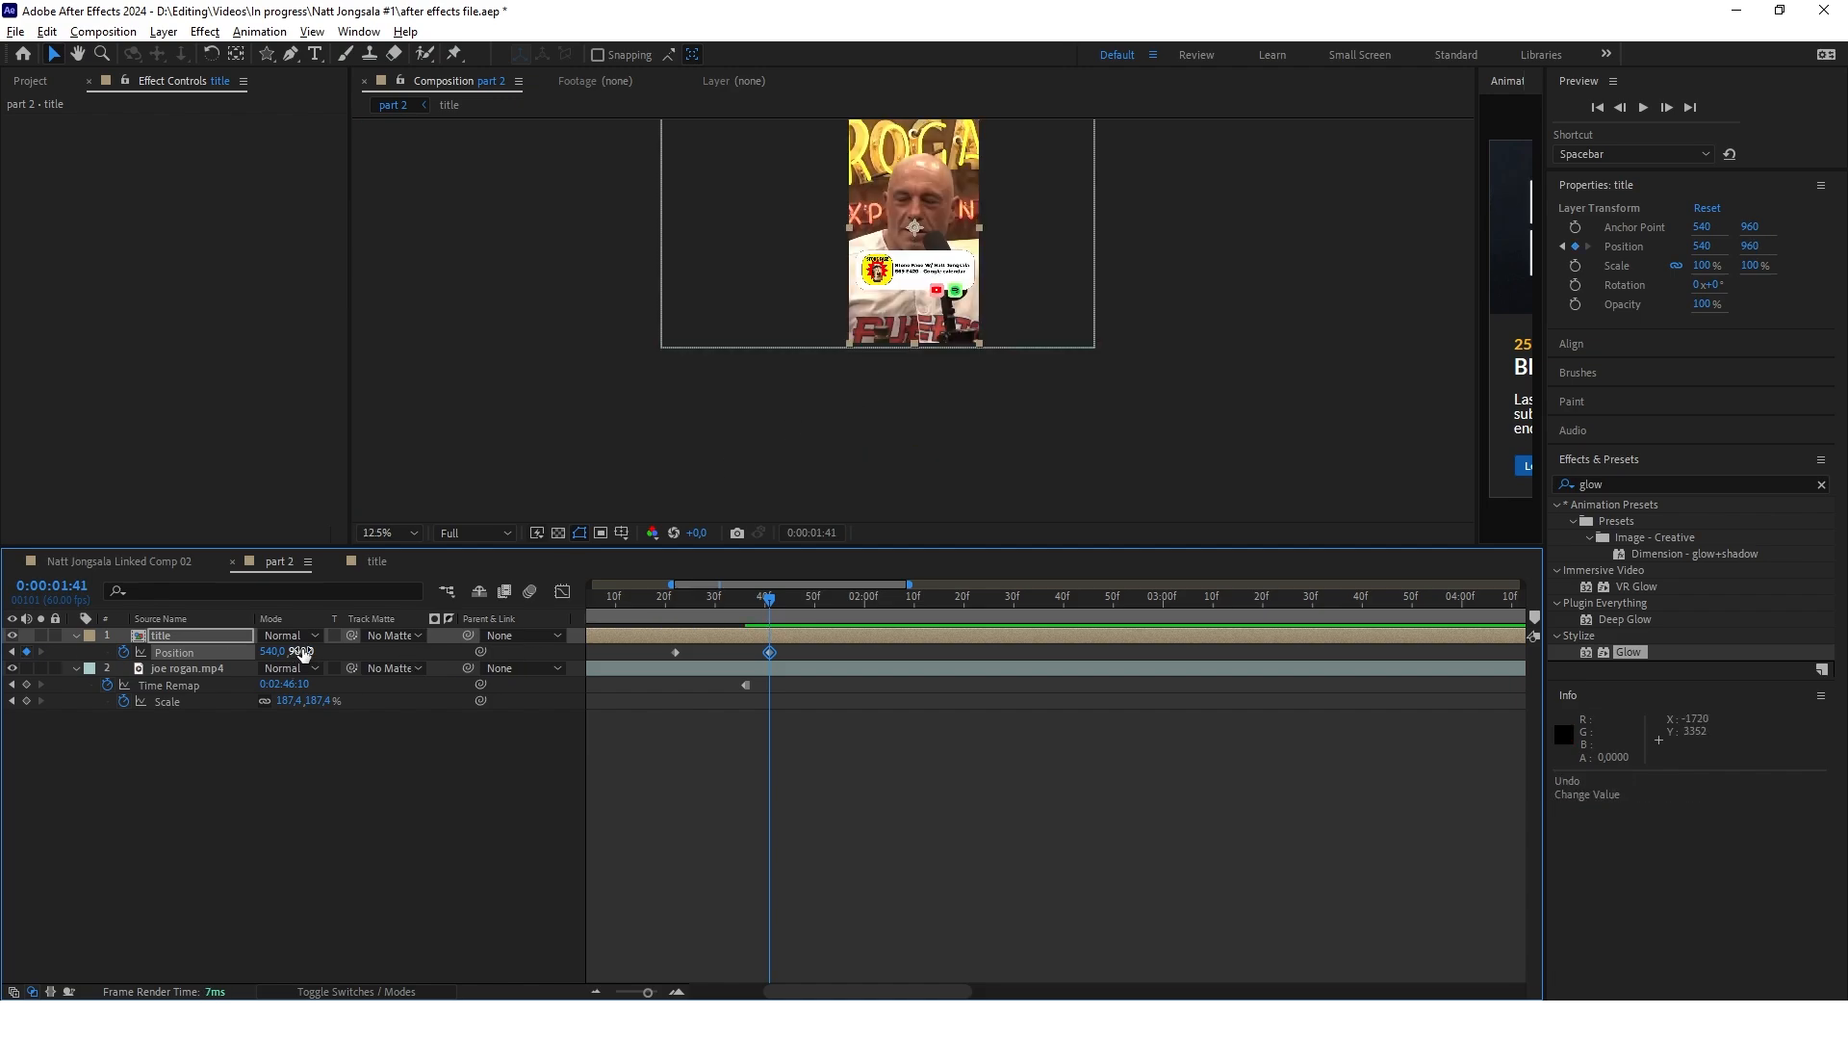
type("1860")
key("Return")
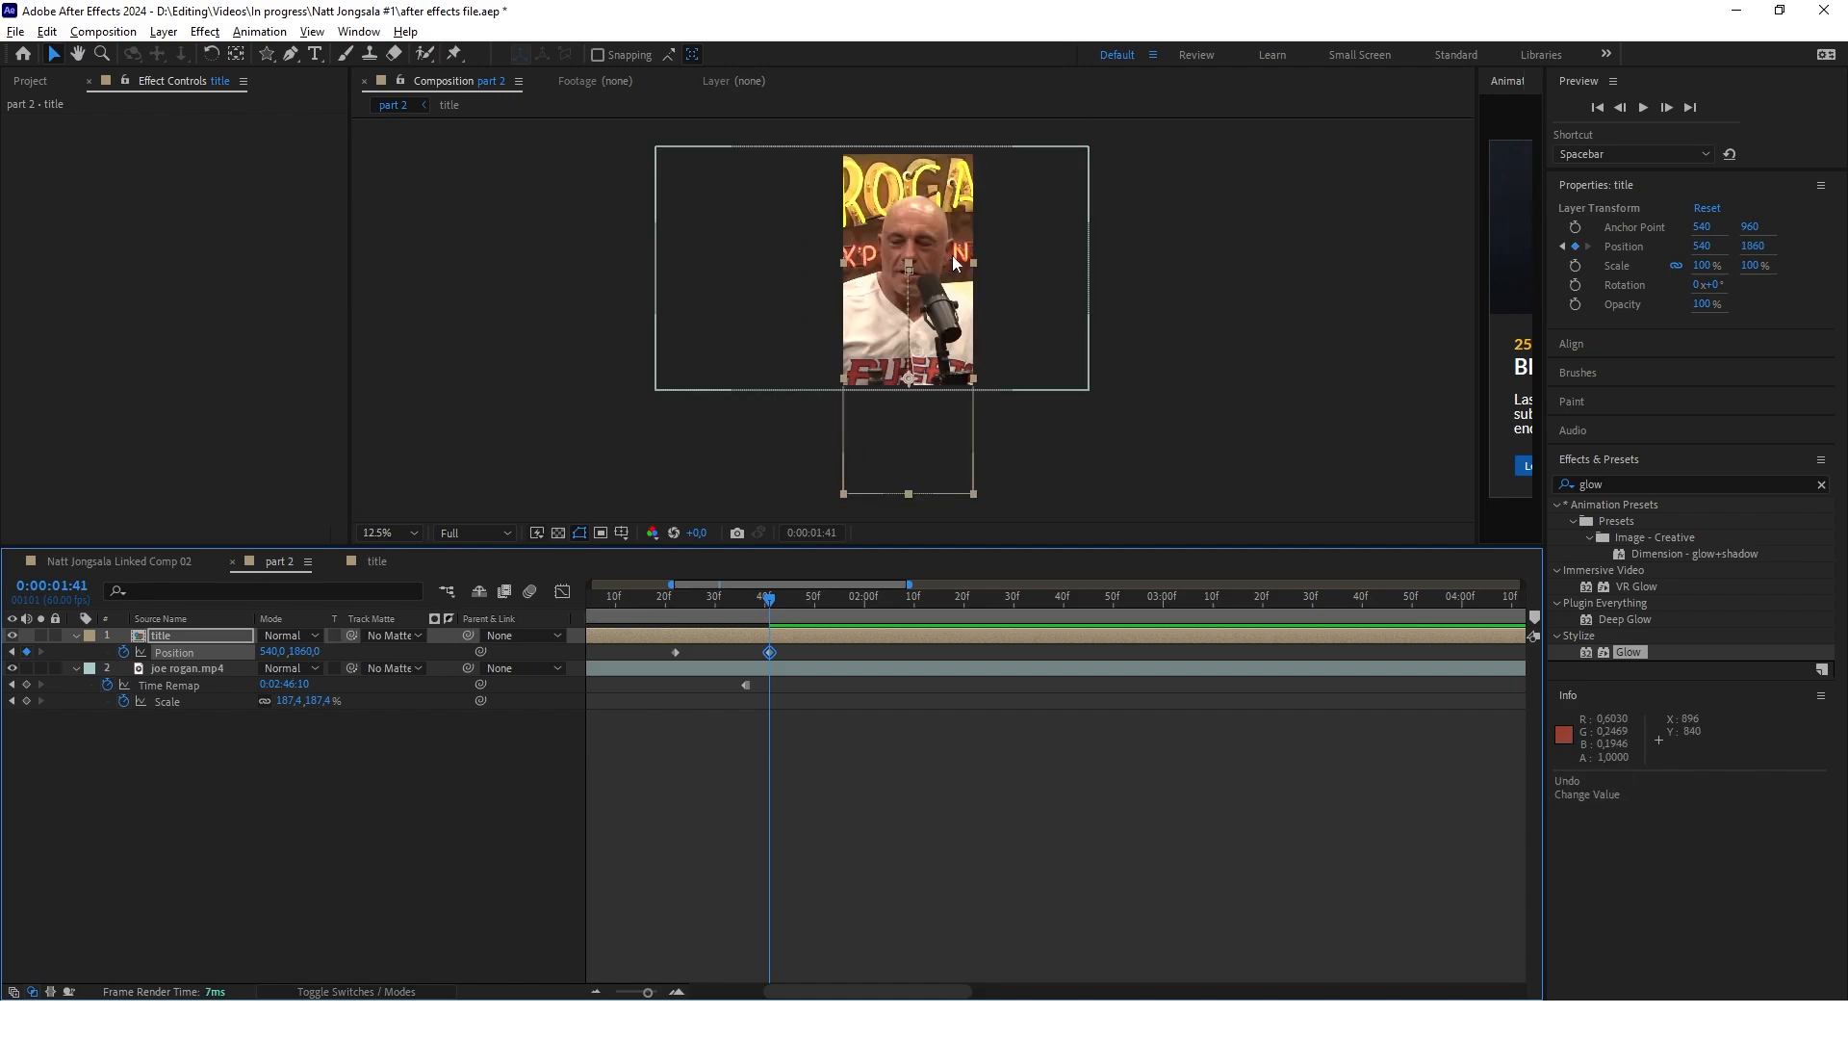
left_click(787, 679)
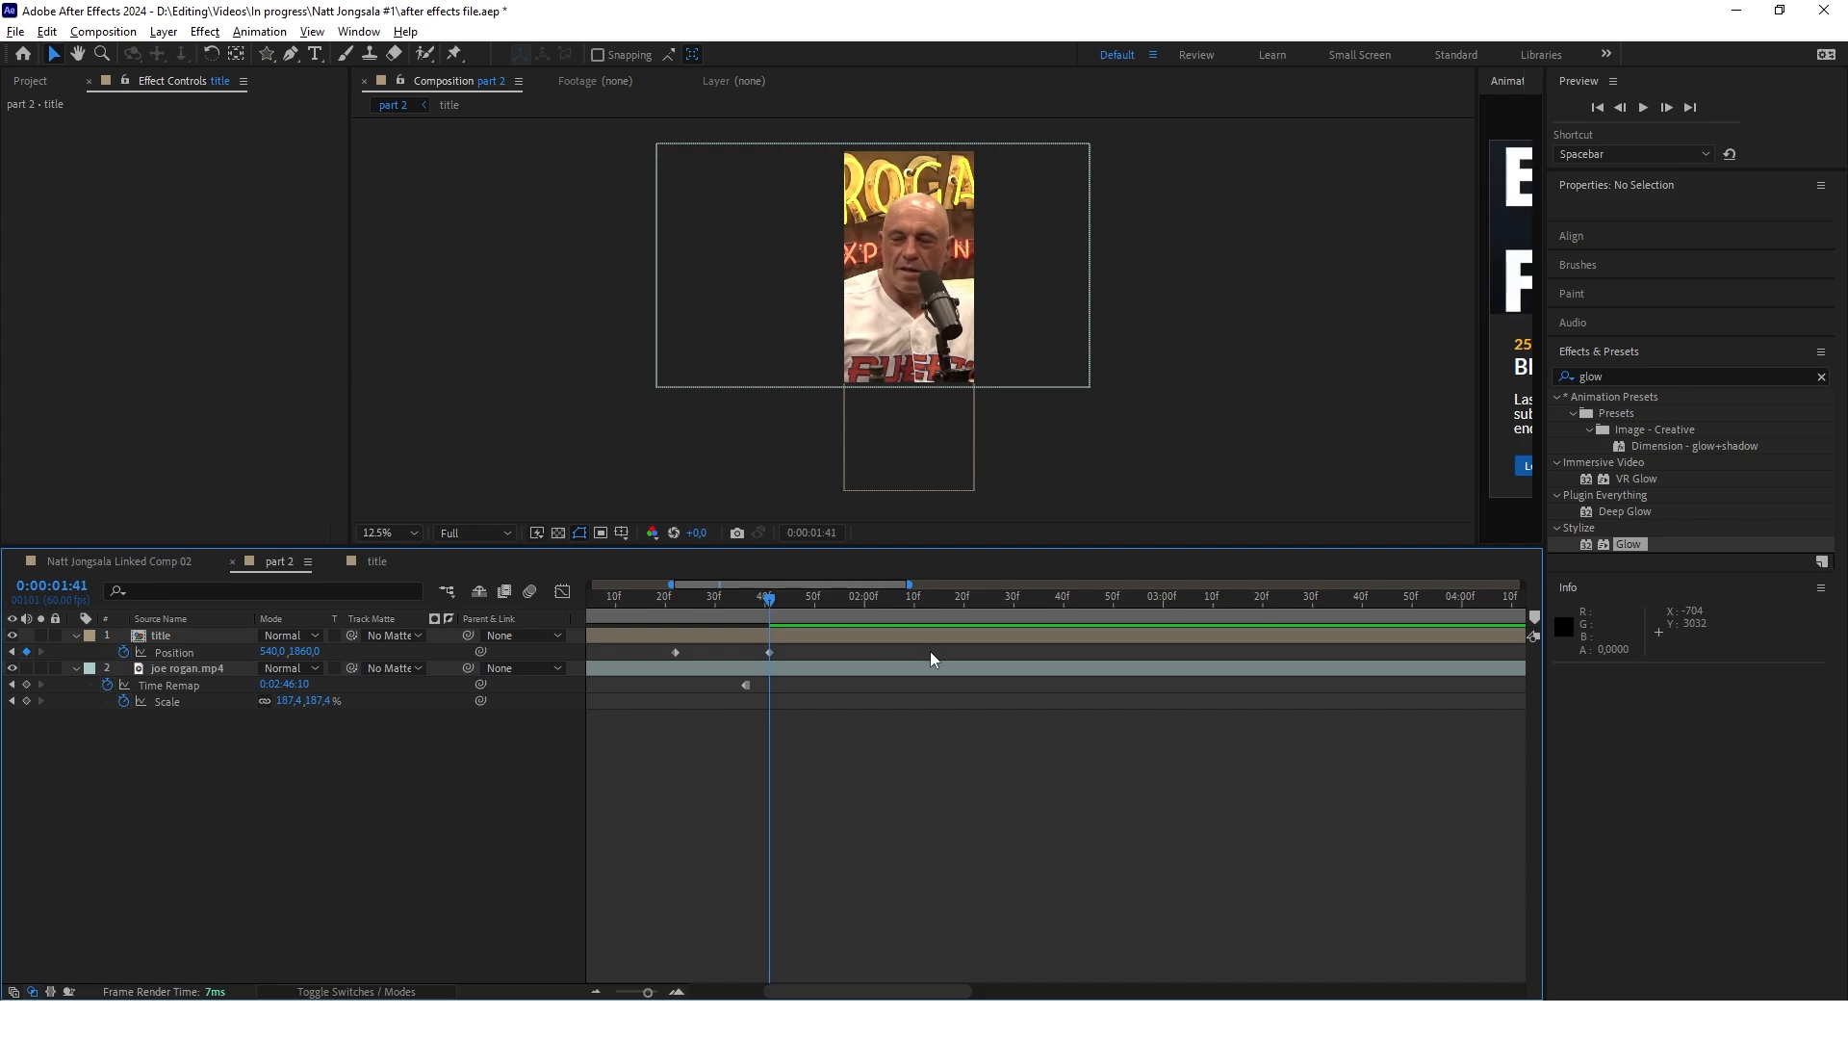
Check the title's move in part 2 and duplicate the joe rogan.mp4 layer
scroll(933, 656, "down", 4)
left_click_drag(746, 602, 780, 619)
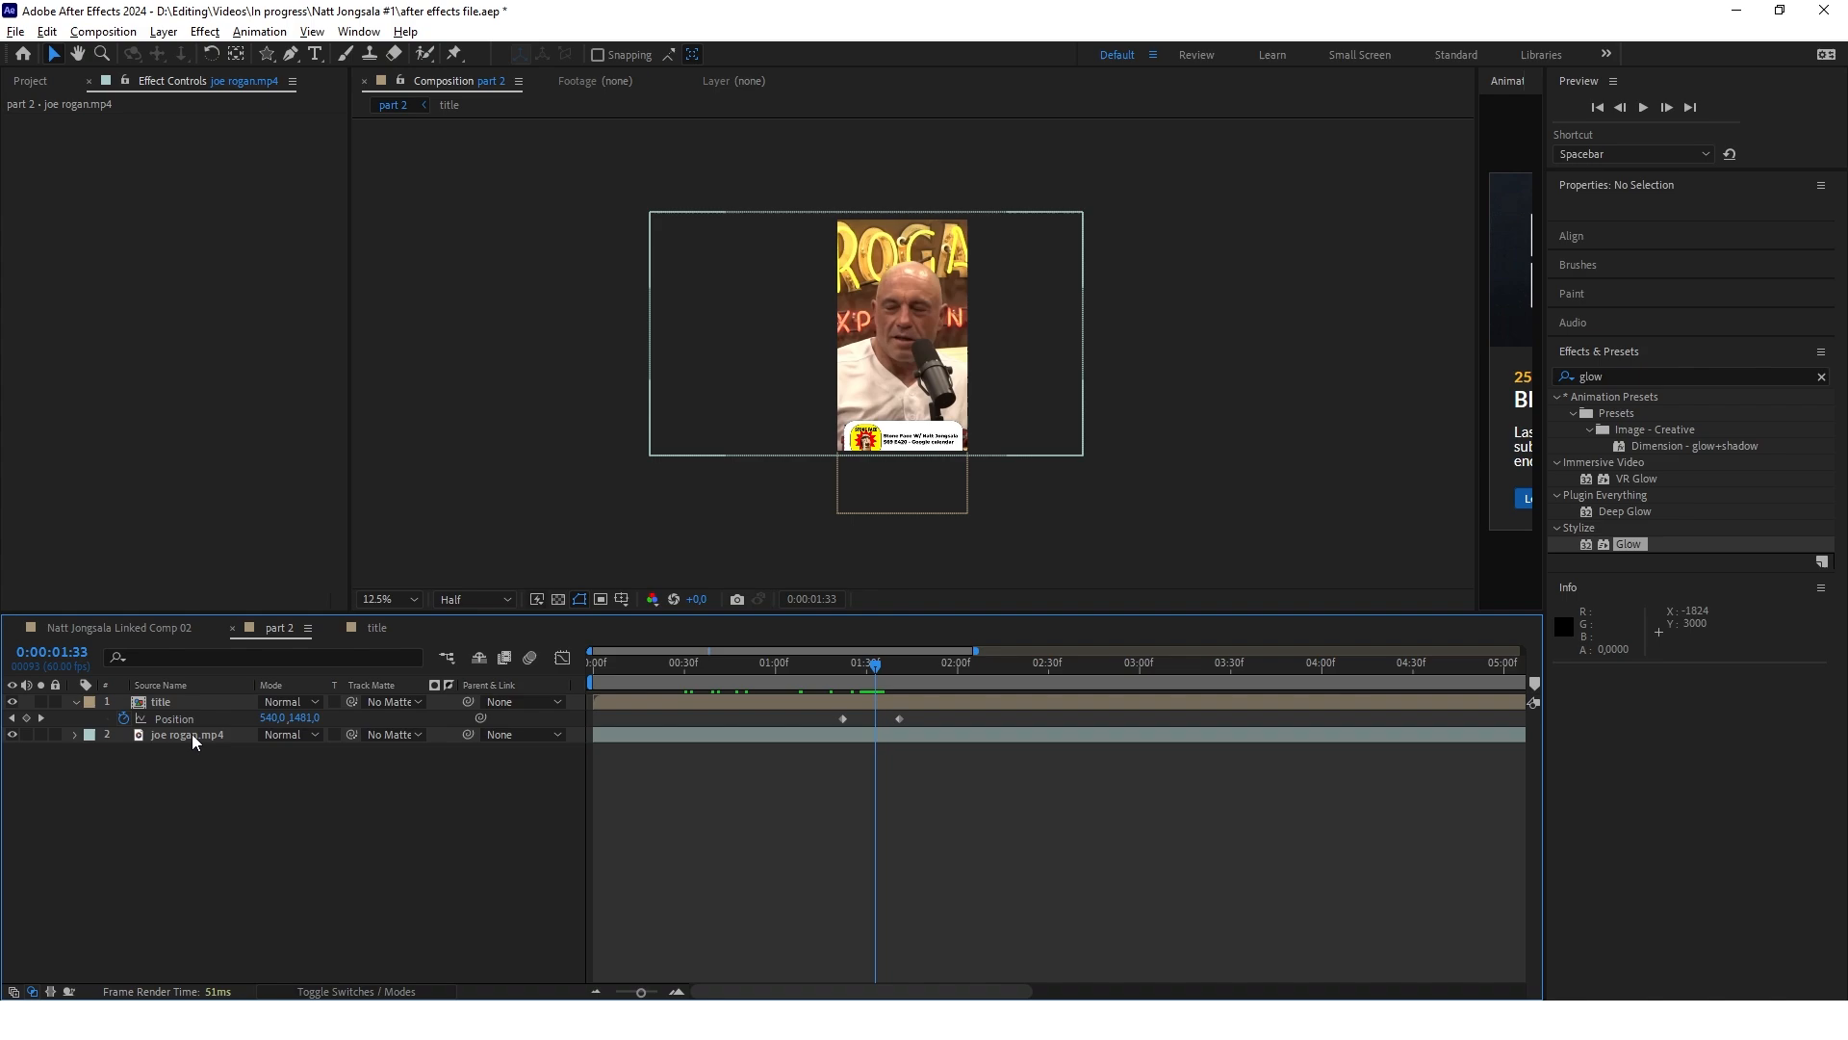
left_click(193, 734)
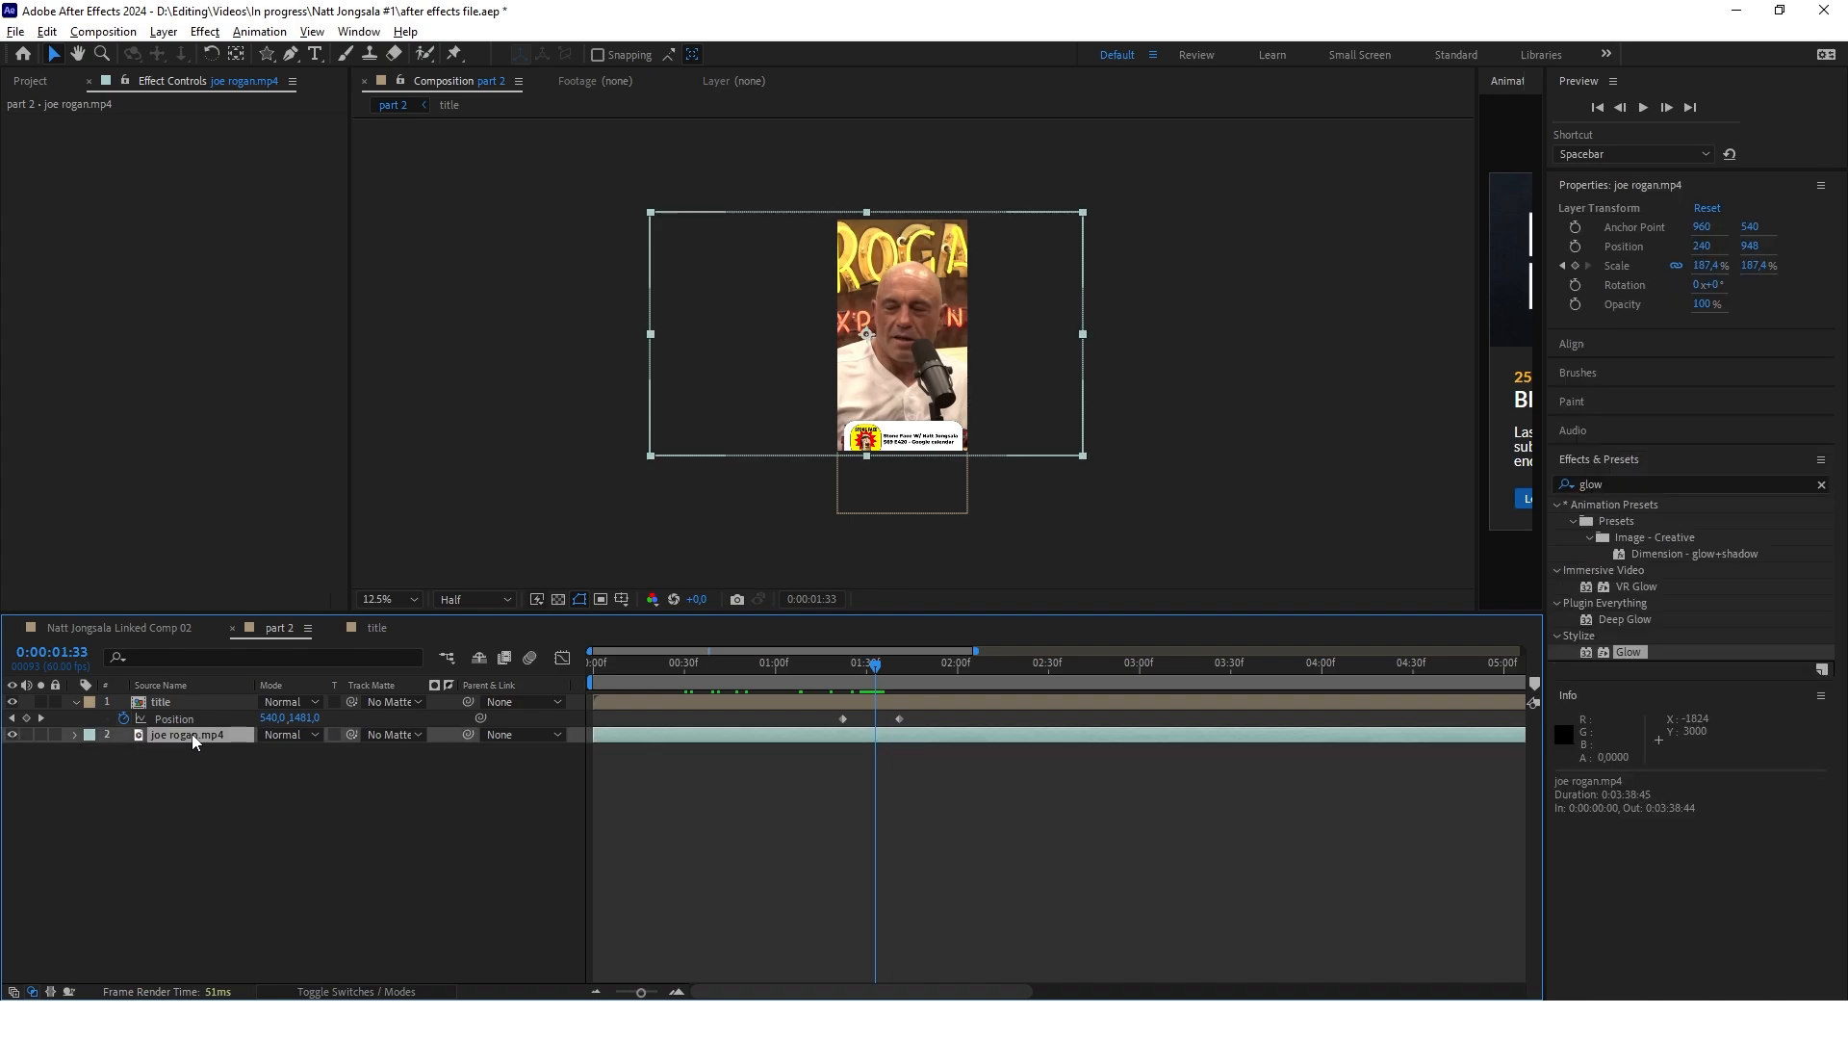
key("ctrl+d")
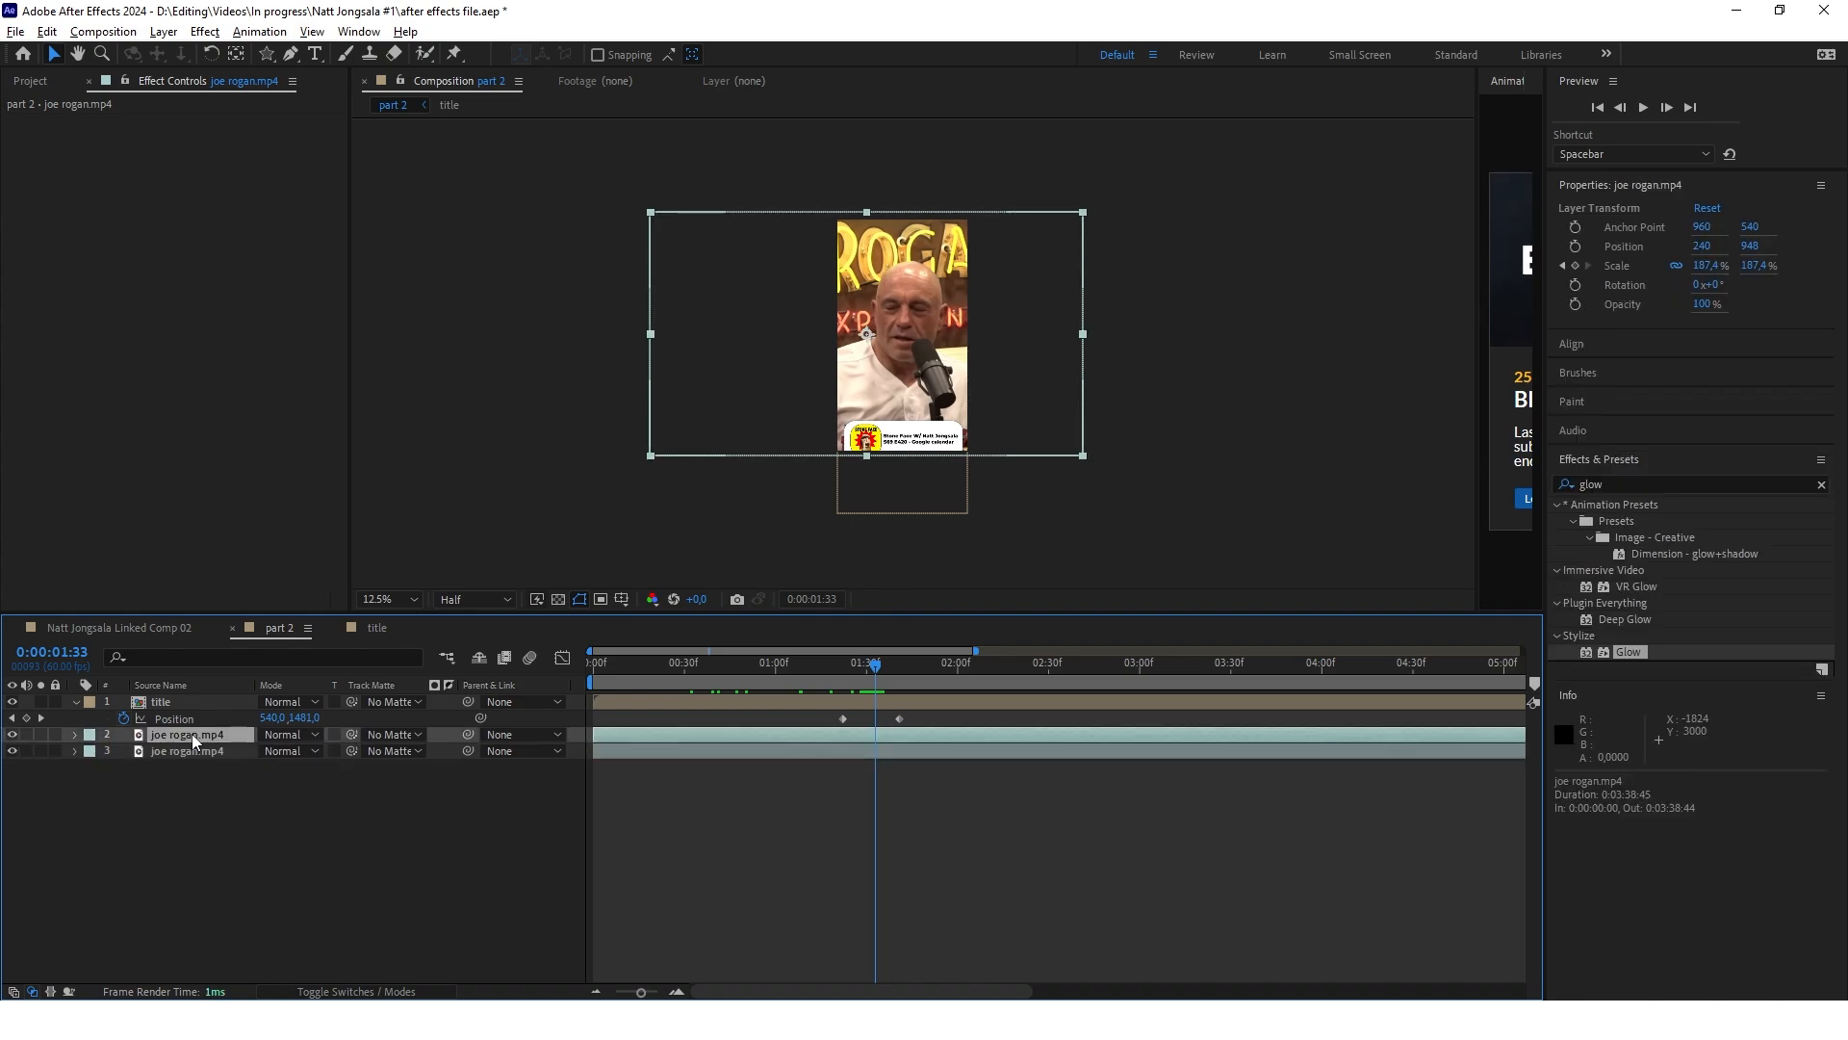
Use the Roto Brush on the upper joe rogan.mp4 copy at 0:00:00:00 to select the man's head, shoulders and shirt as foreground
left_click(732, 306)
left_click(425, 53)
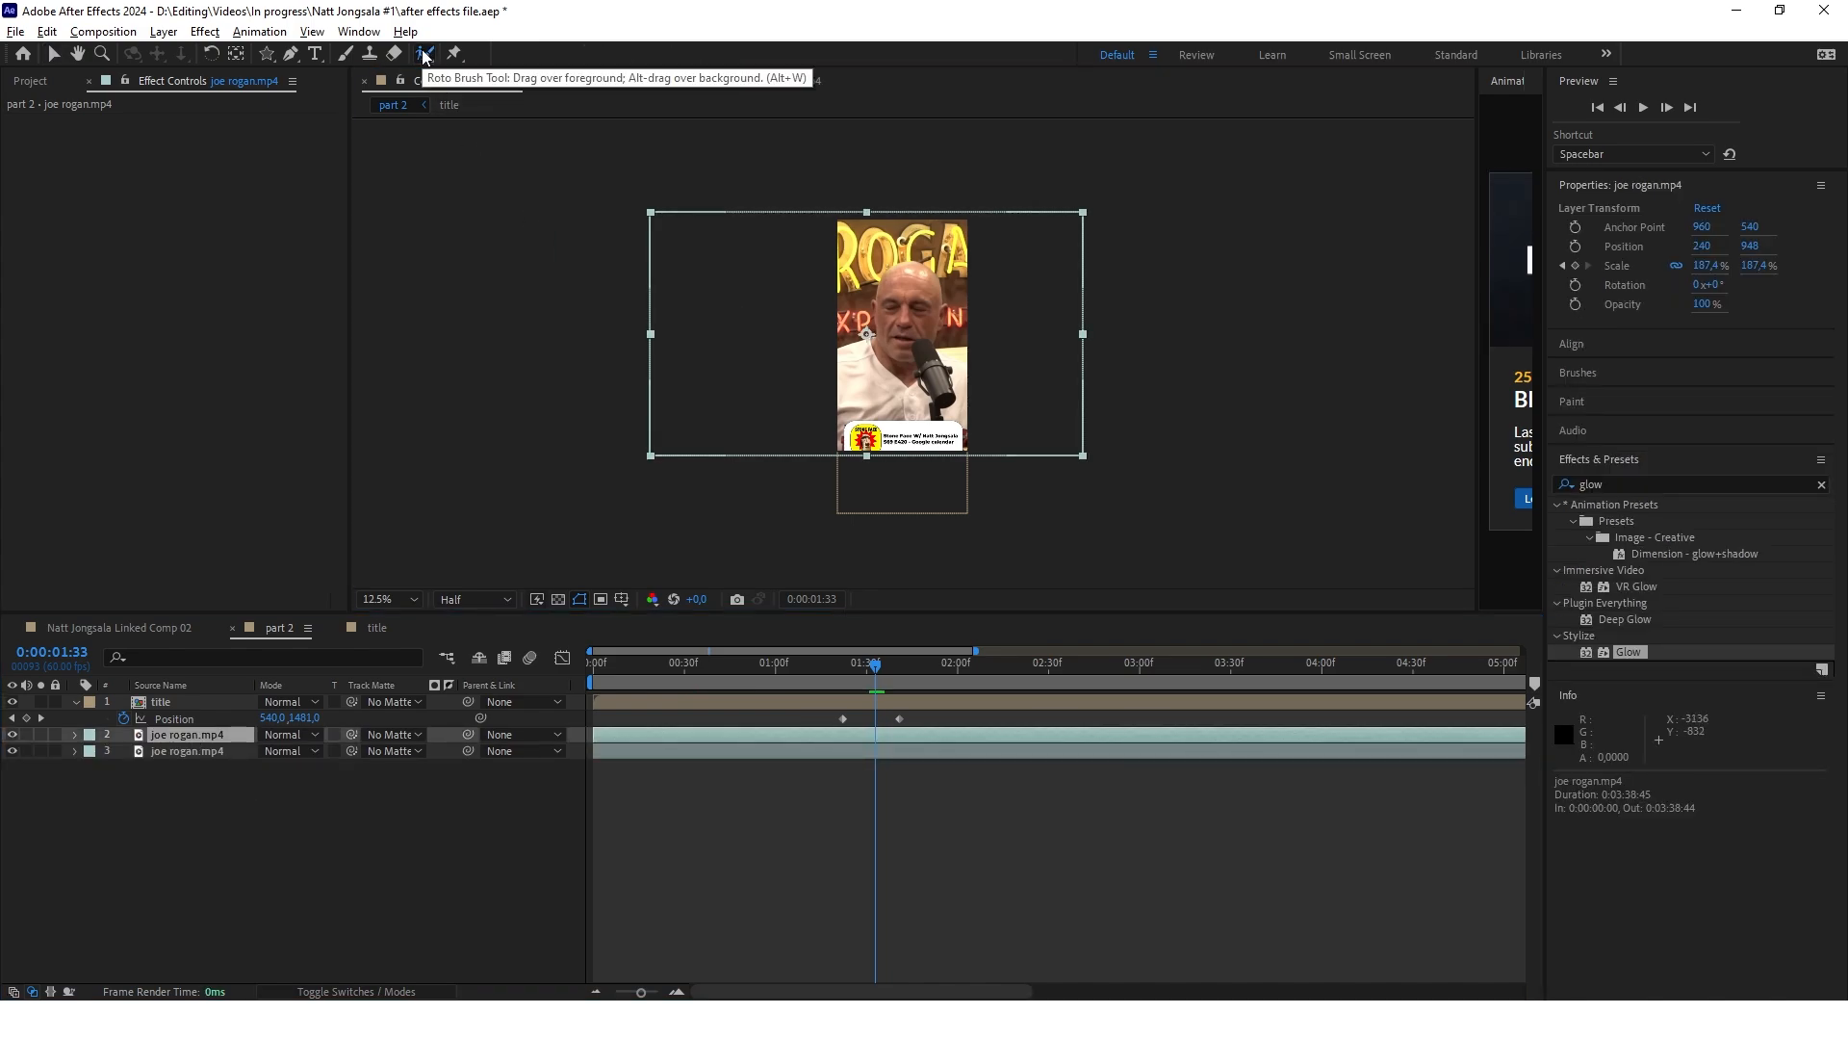
double_click(182, 737)
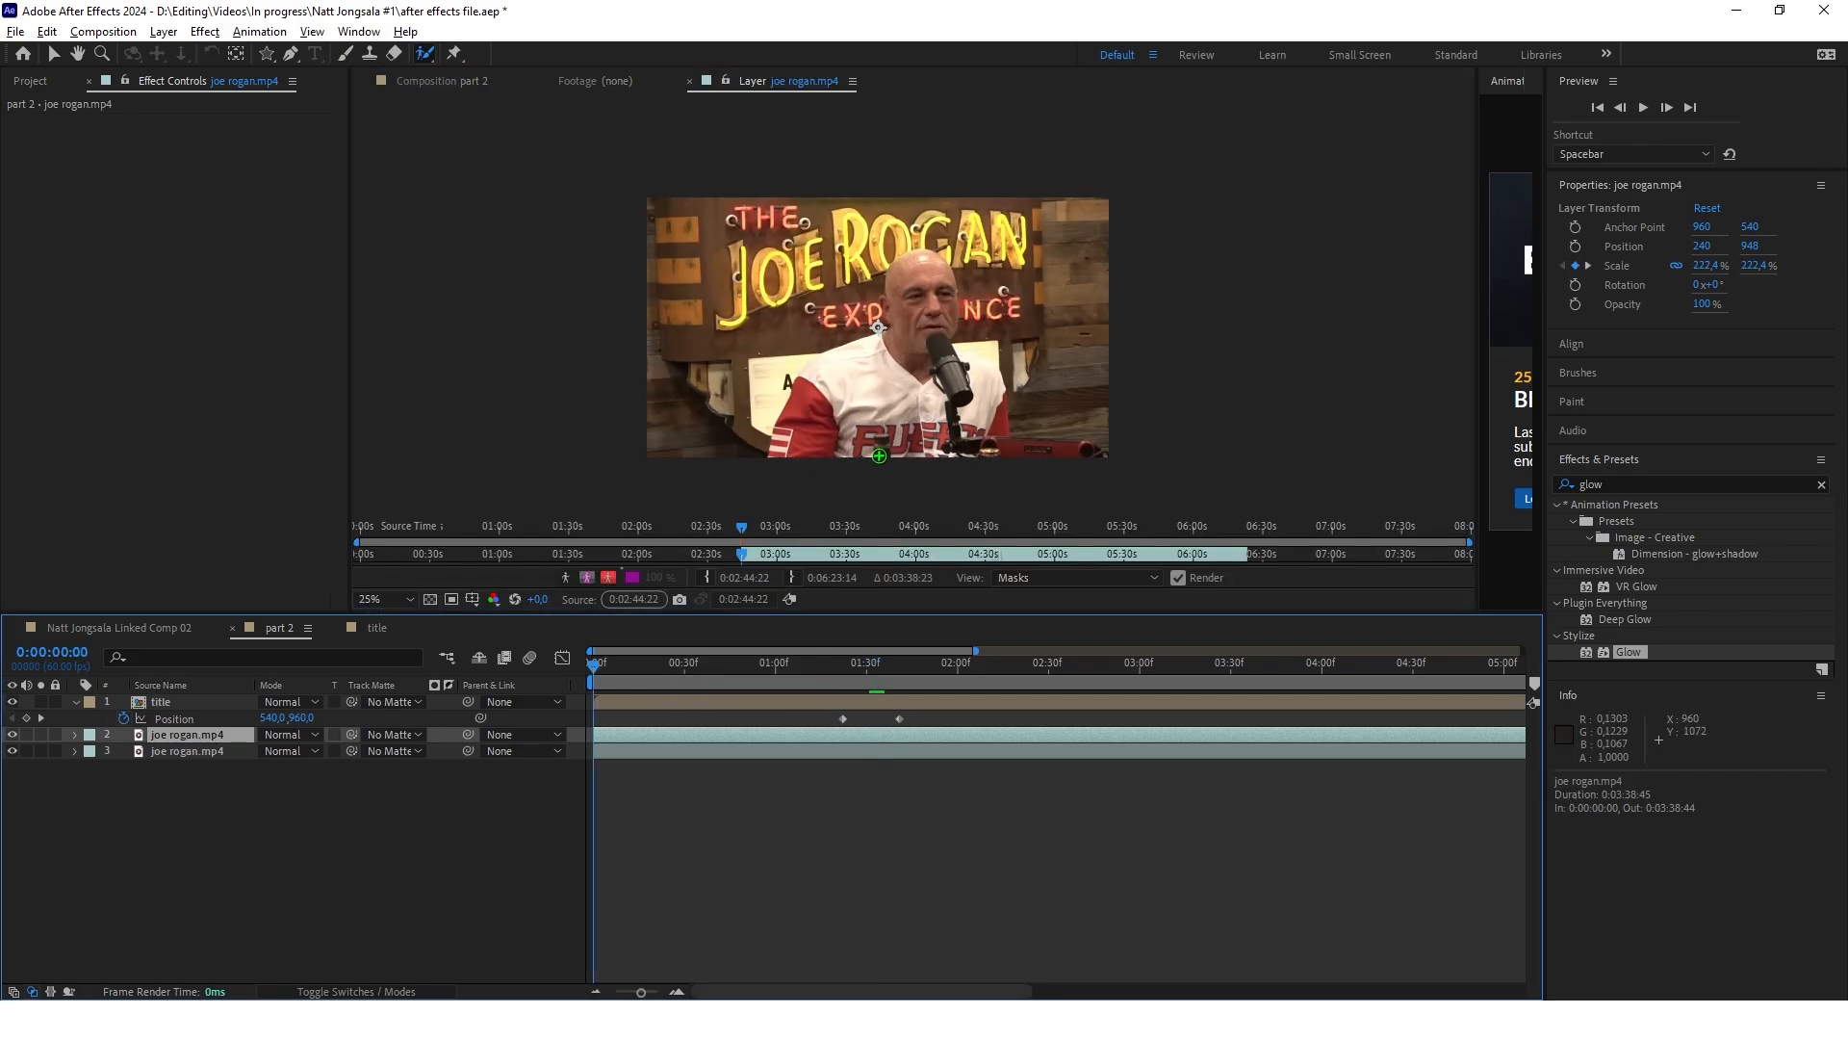
left_click(939, 393)
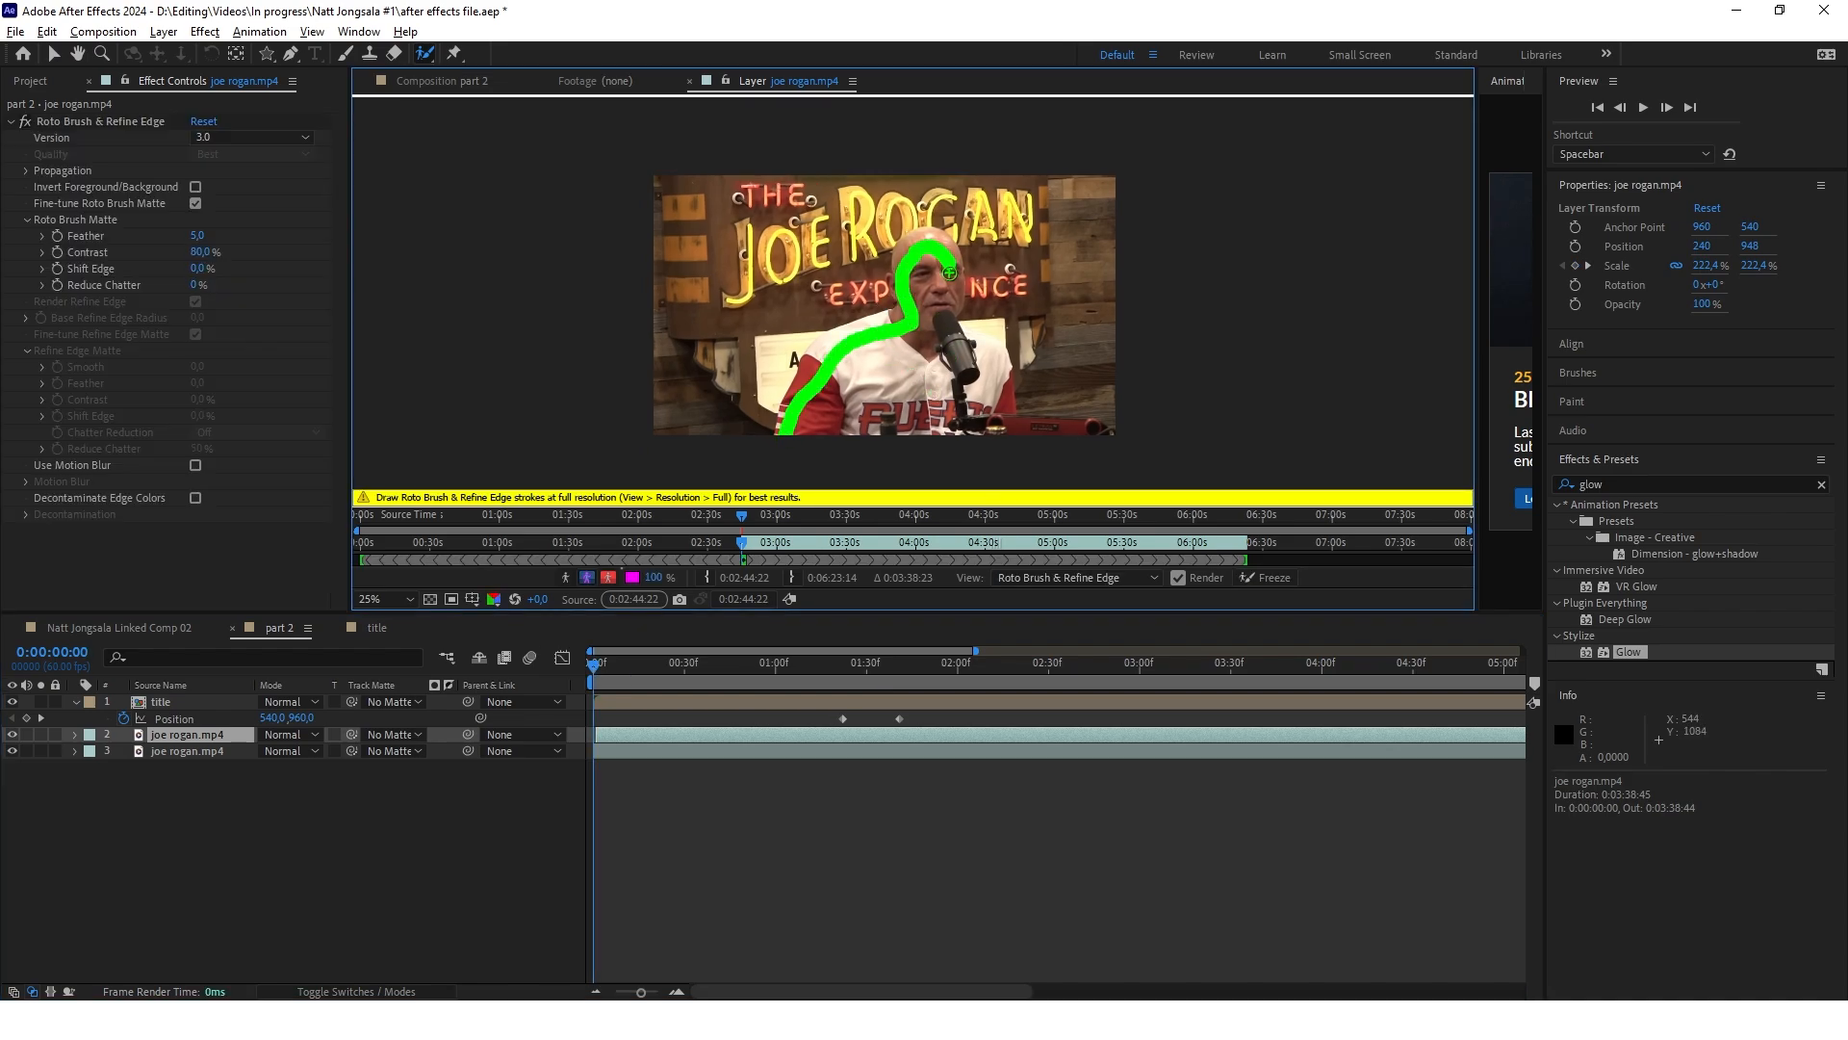
left_click_drag(949, 272, 949, 273)
mouse_move(785, 333)
left_mouse_down()
mouse_move(732, 412)
mouse_move(755, 405)
left_mouse_up()
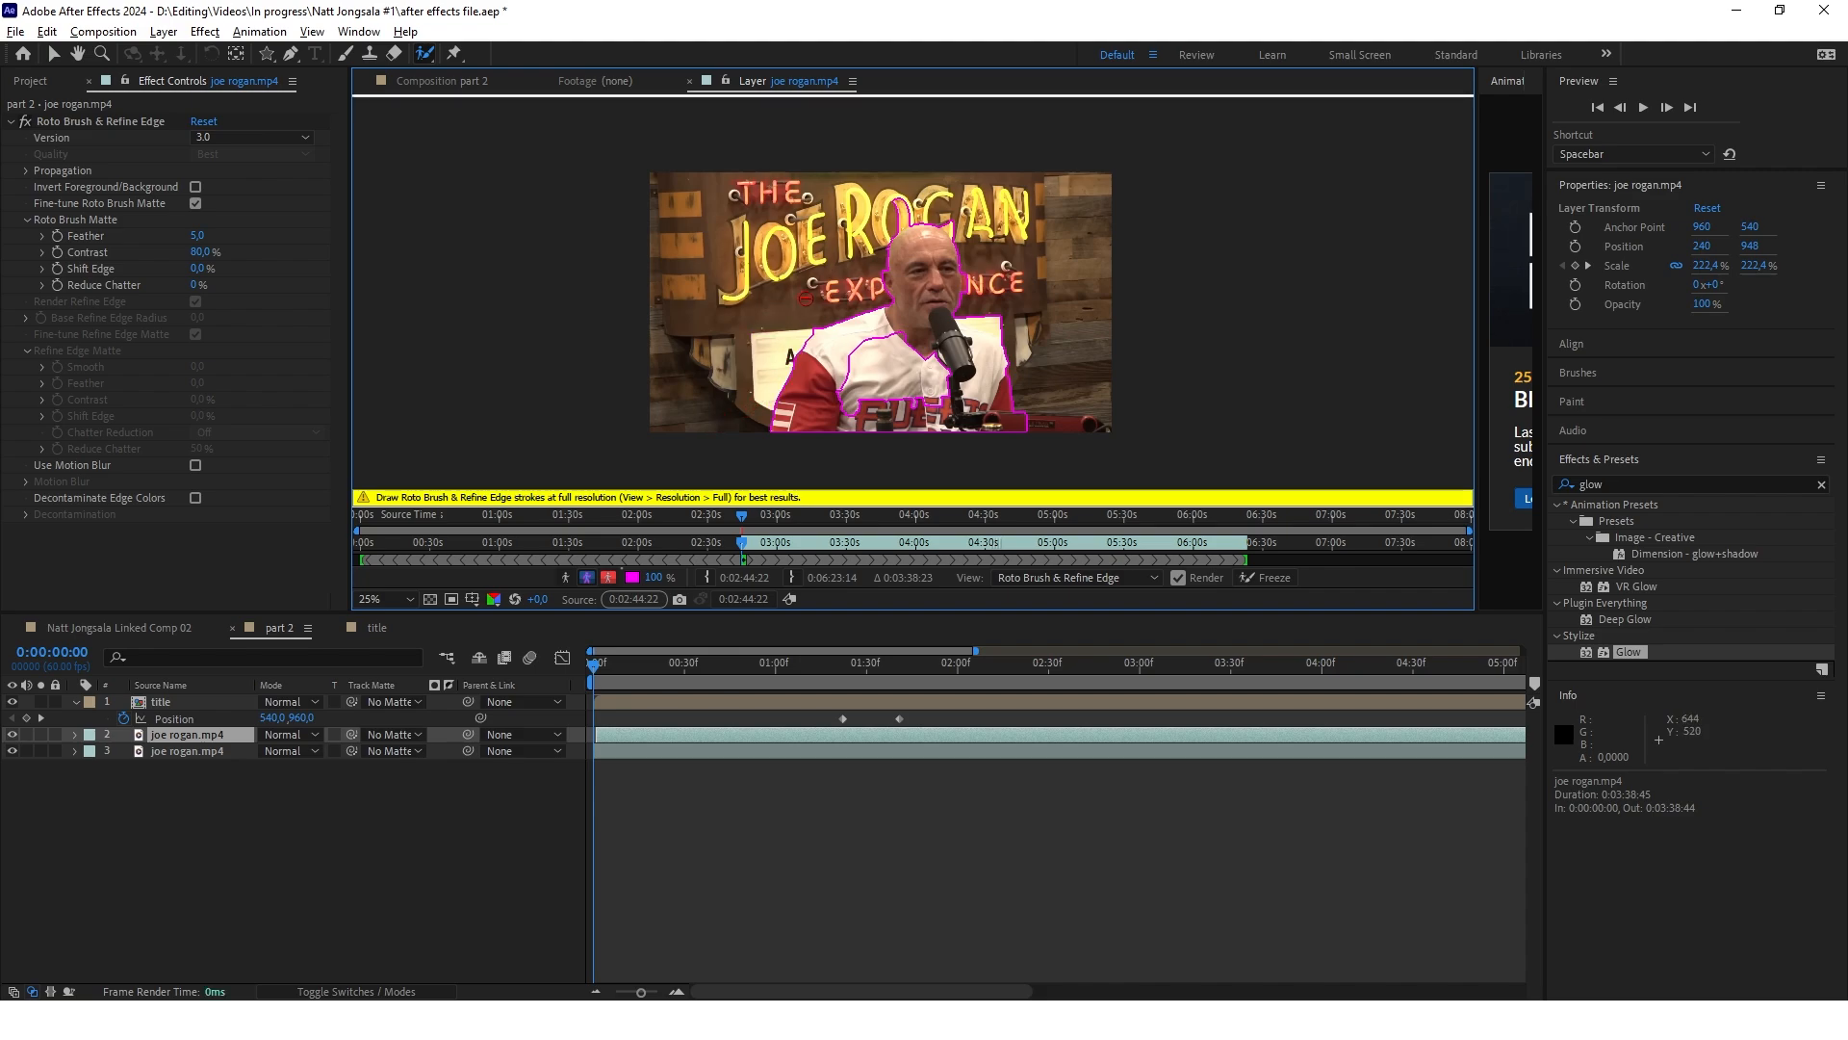
mouse_move(900, 335)
left_mouse_down()
mouse_move(867, 385)
mouse_move(890, 393)
left_mouse_up()
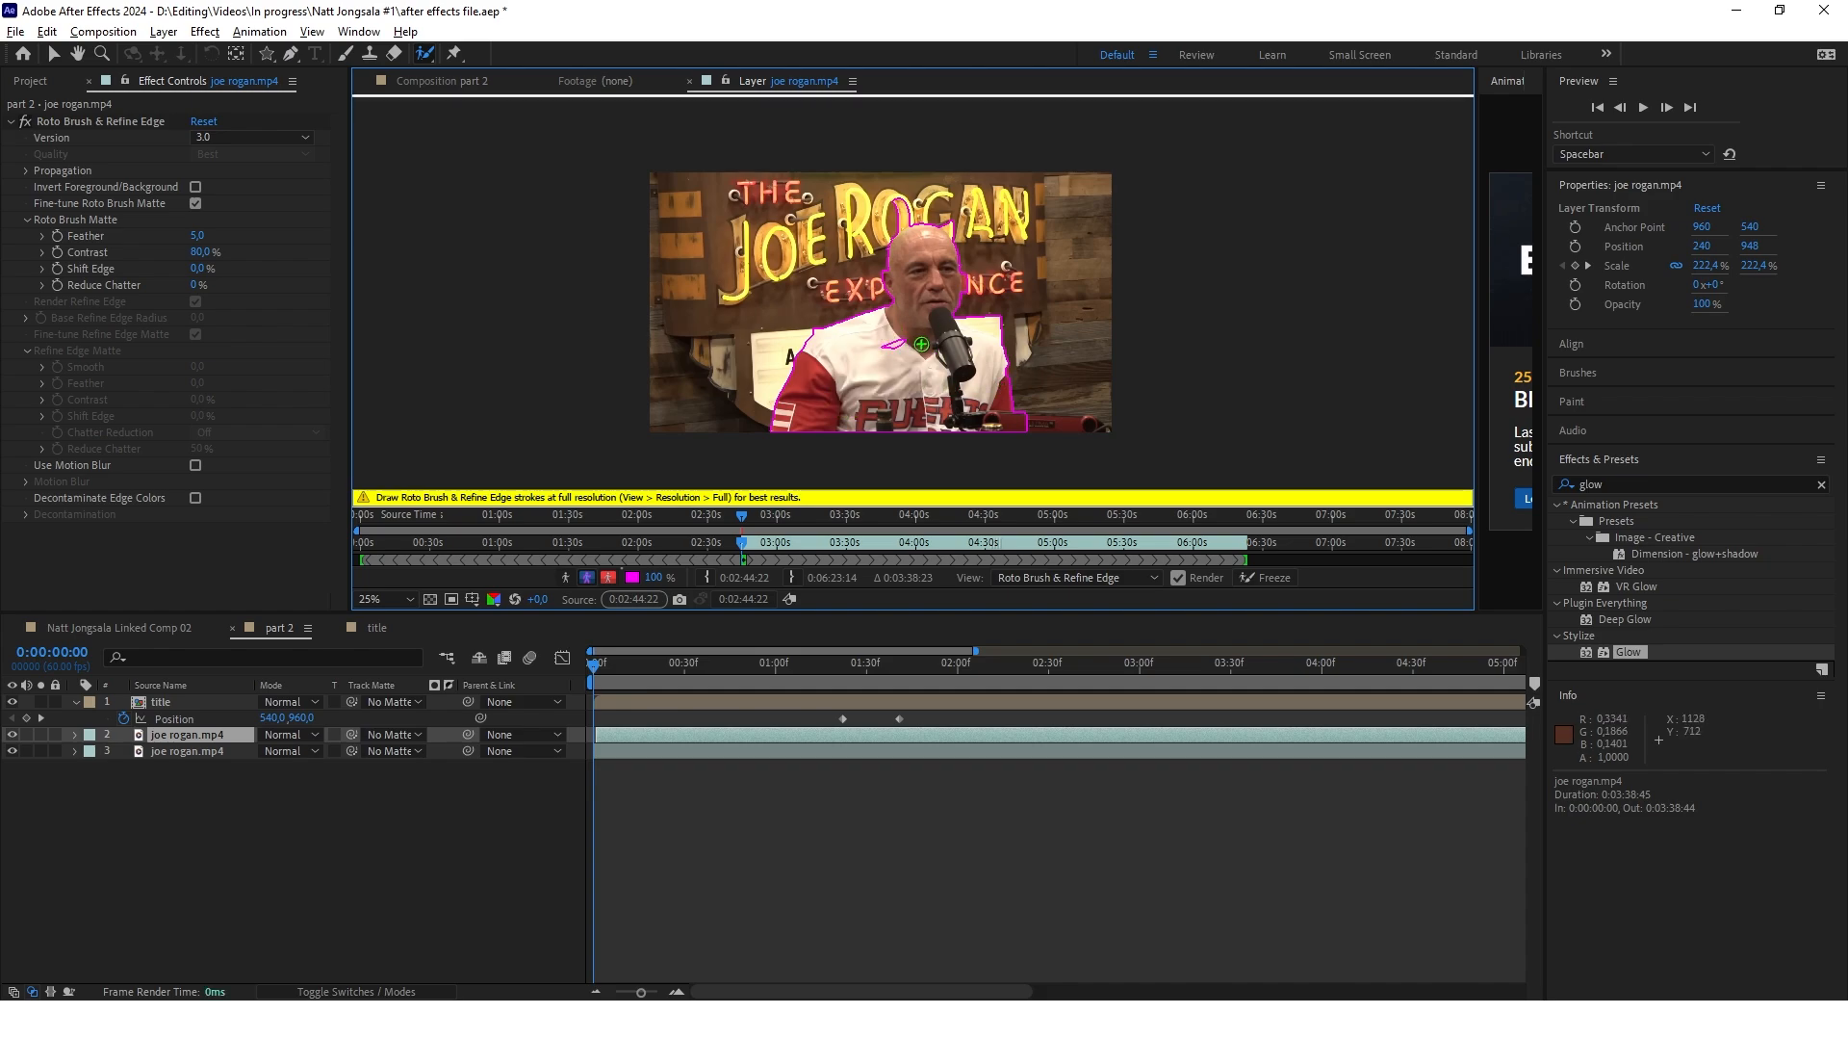
left_click_drag(906, 339, 869, 352)
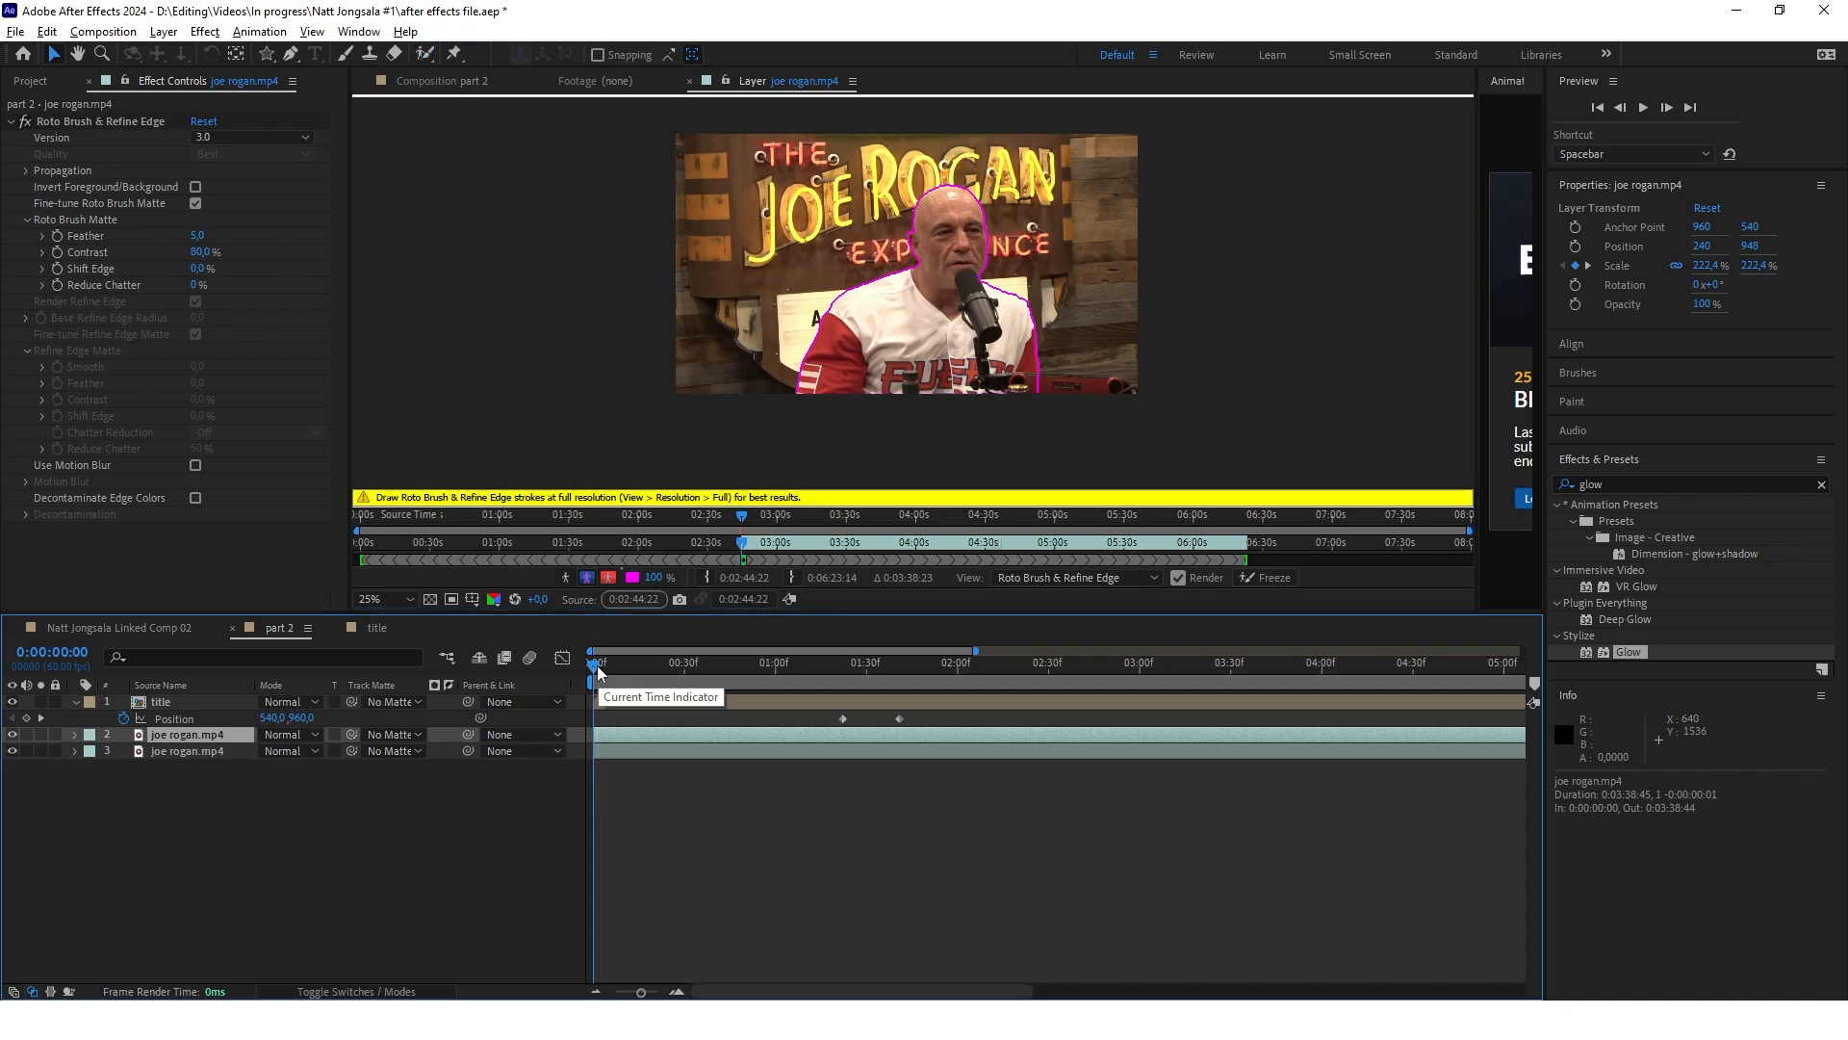
Check the roto outline along the clip and add the man's ear beside the neon sign to the selection at 0:00:01:27
left_click_drag(597, 672, 816, 676)
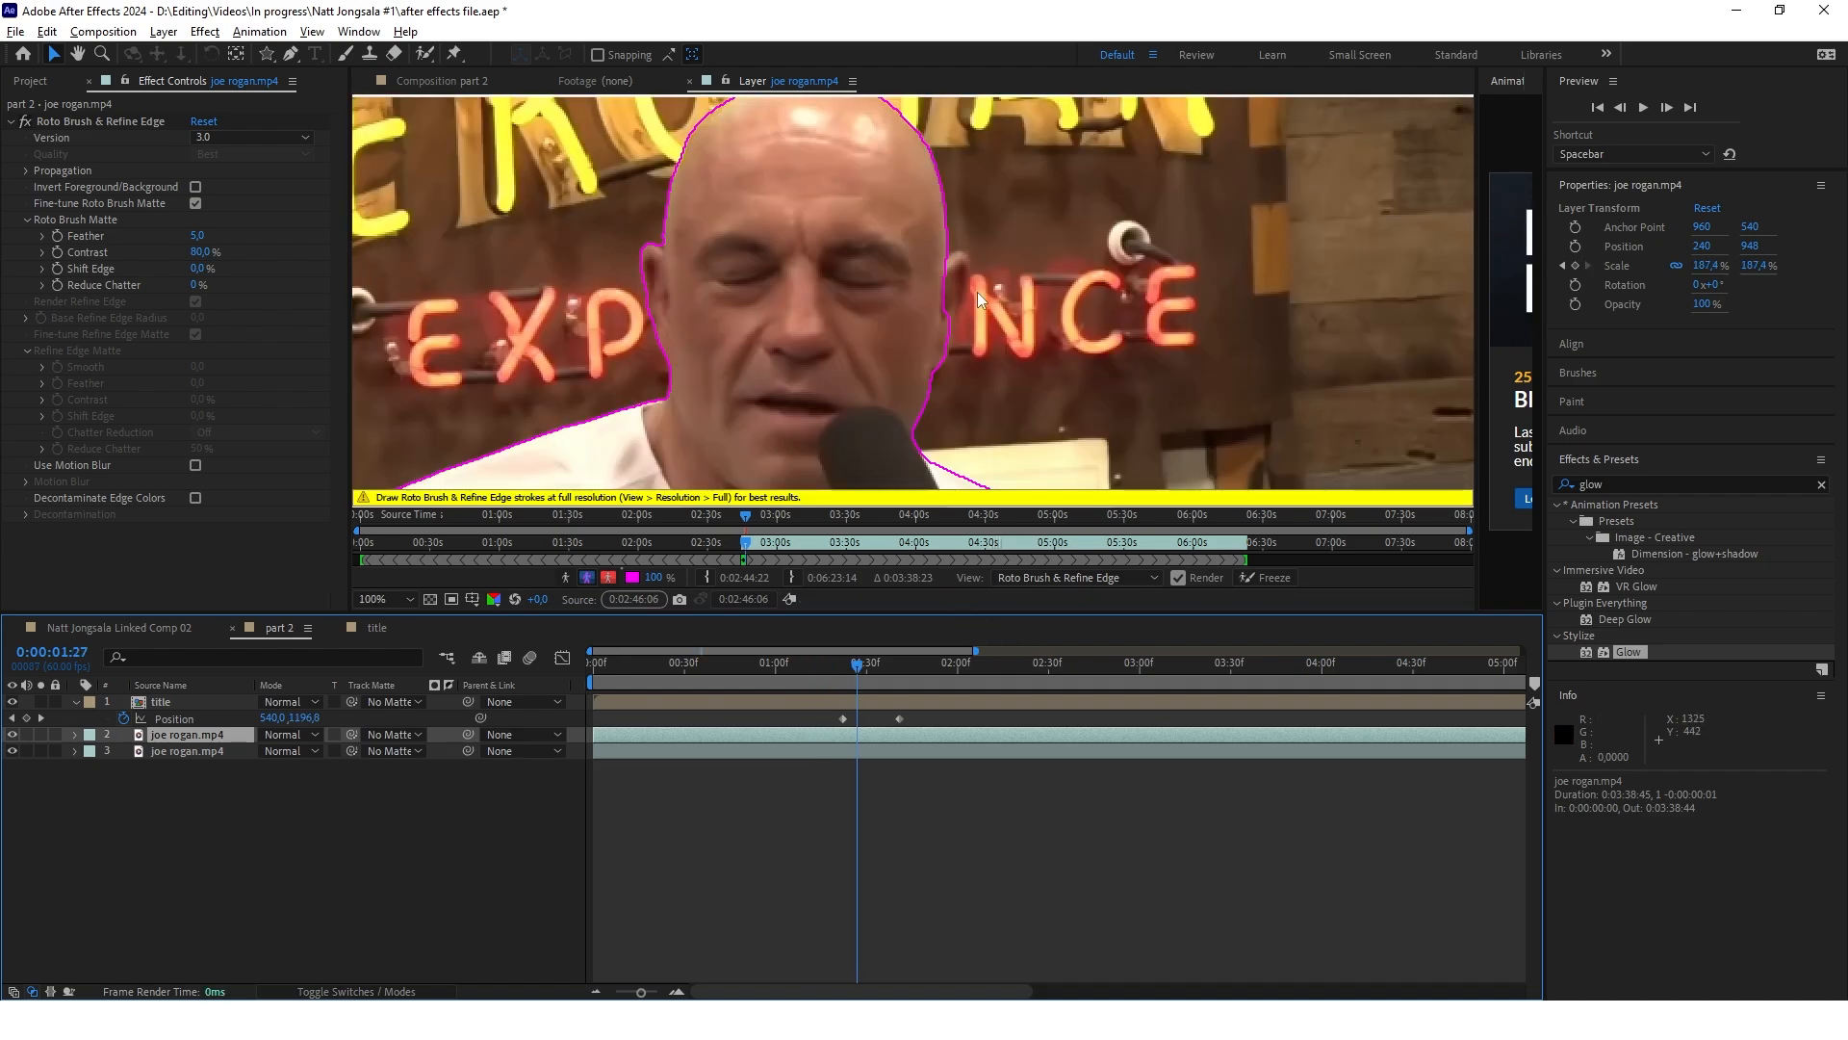
key("alt+w")
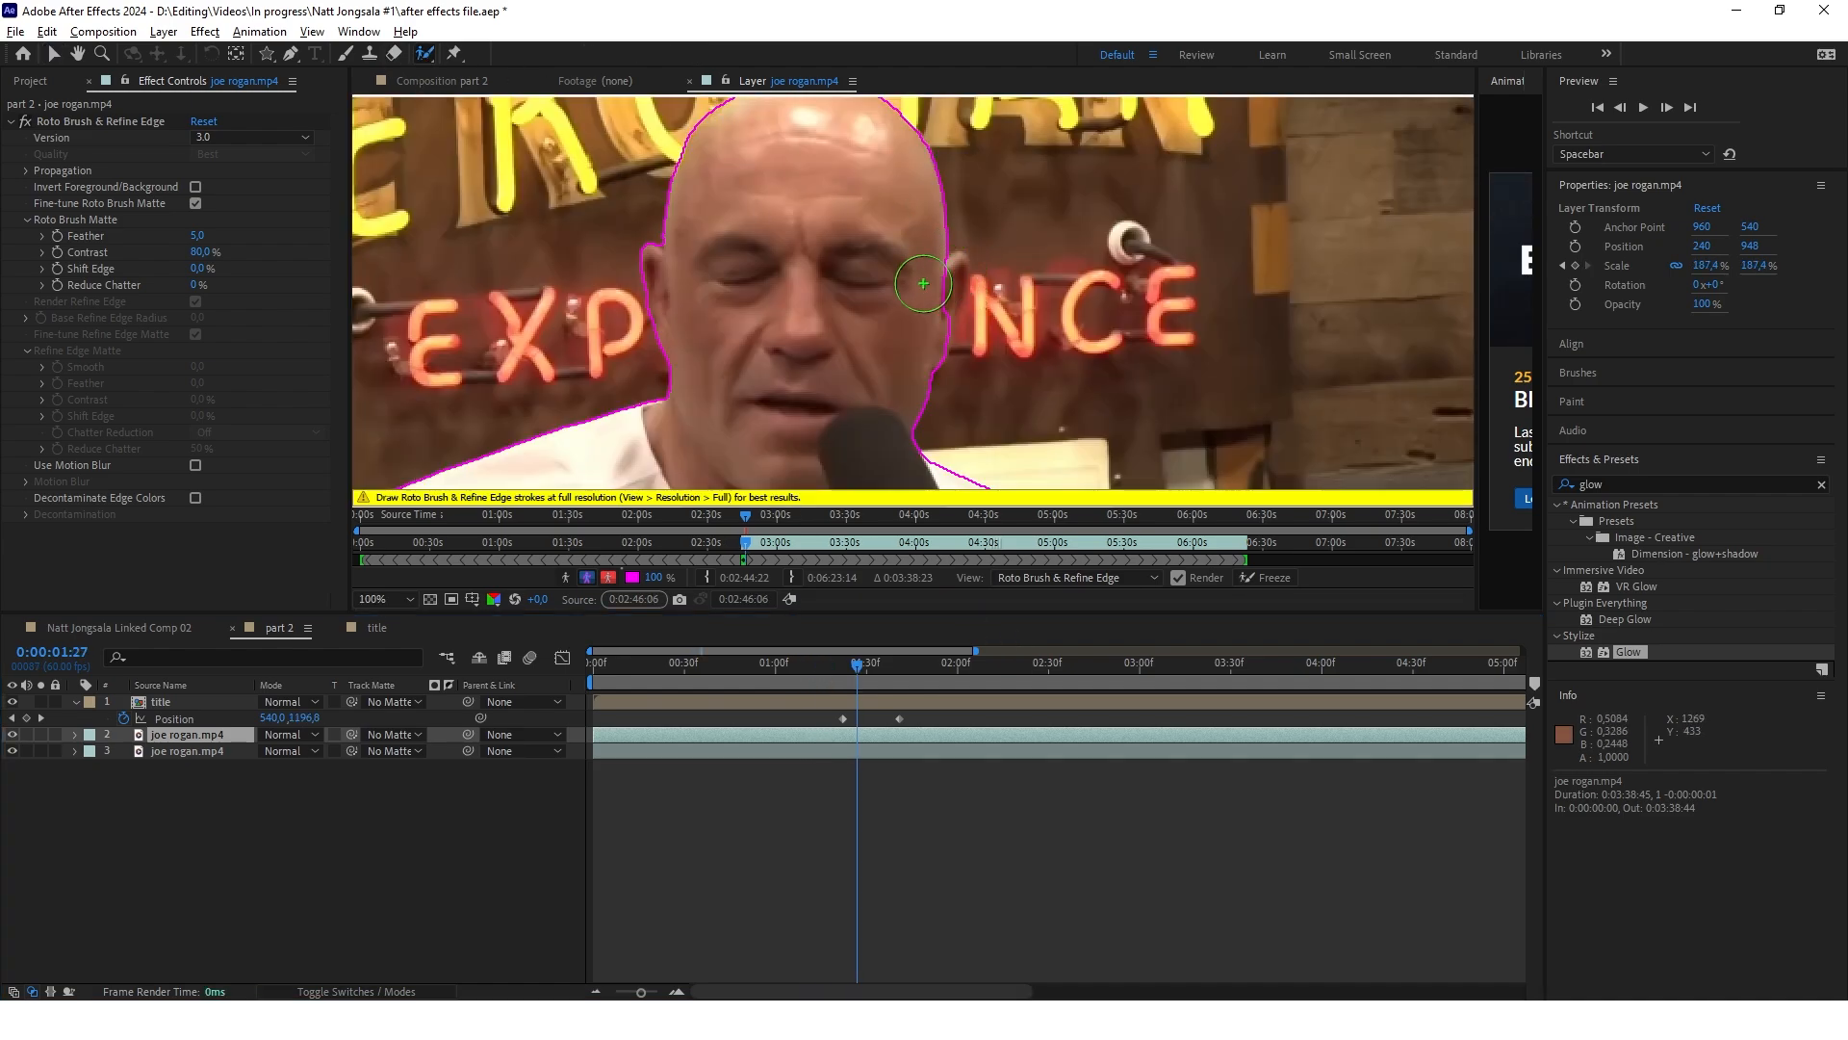
left_click_drag(931, 306, 931, 294, "ctrl")
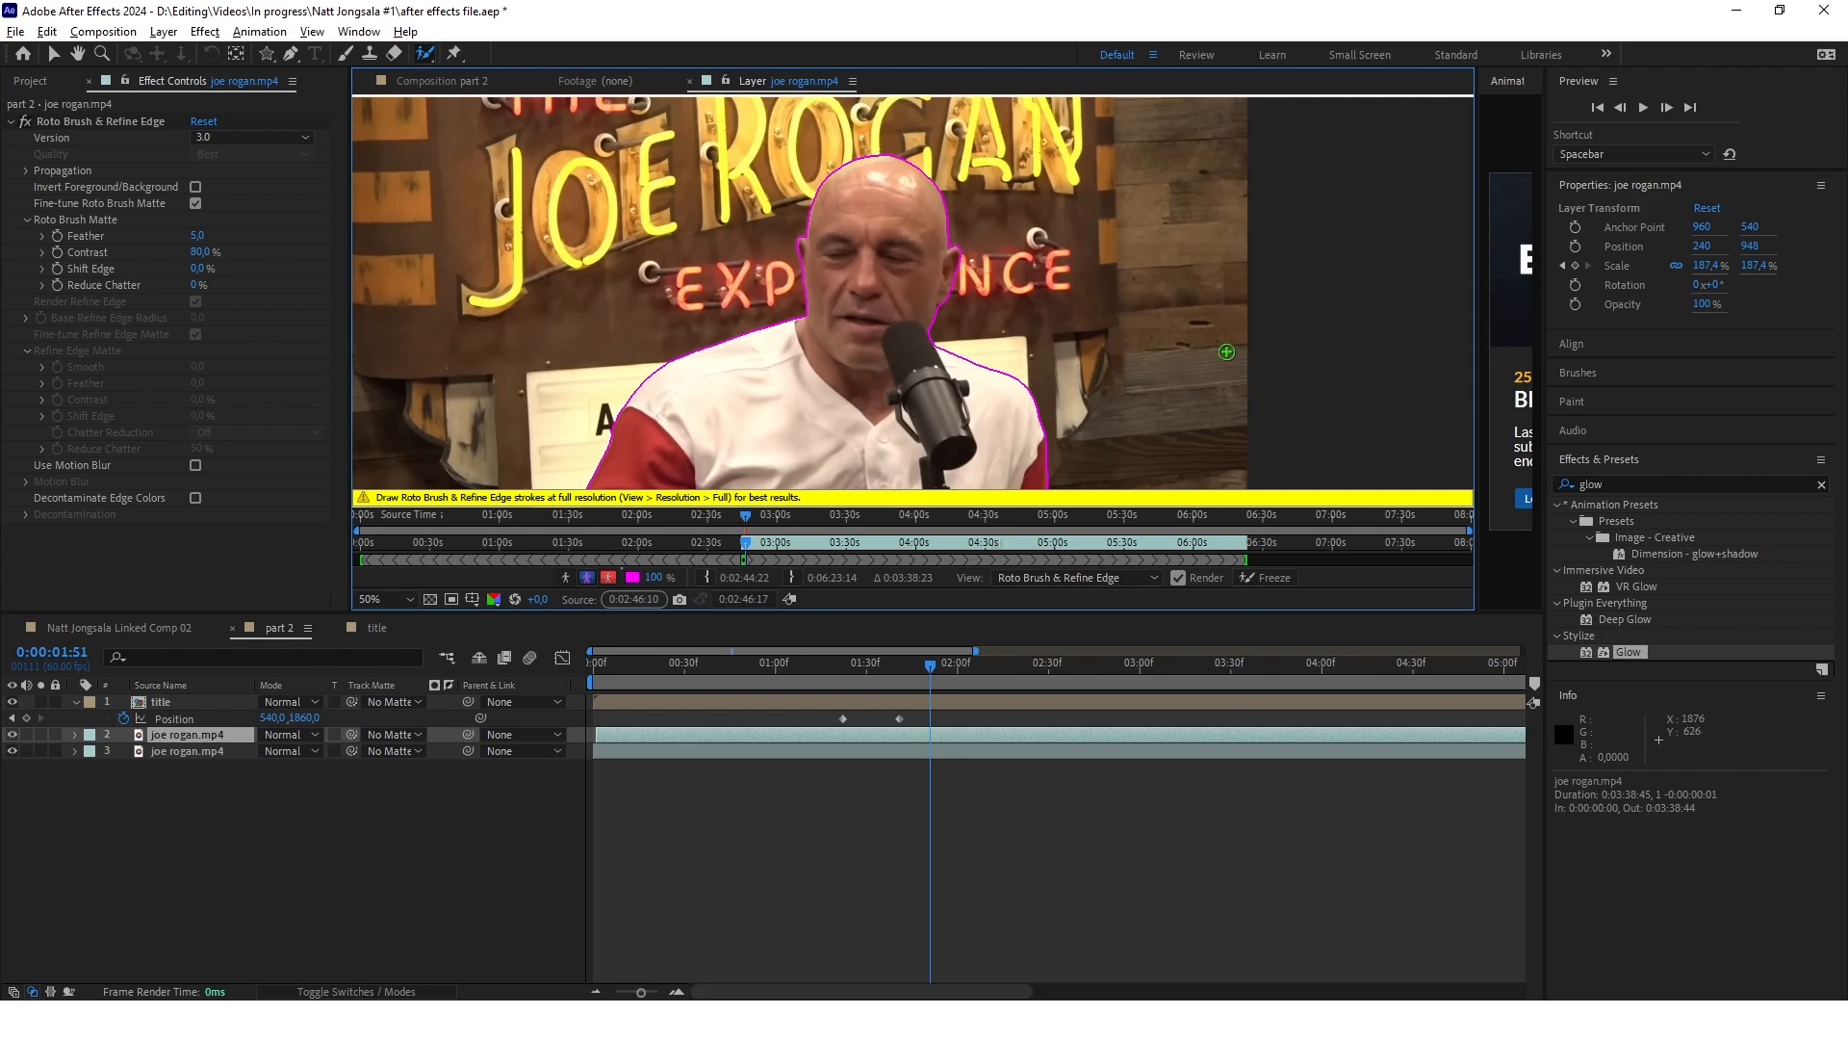
Freeze the Roto Brush propagation and hide the original joe rogan.mp4 layer in part 2 to isolate the cutout
left_click(1269, 577)
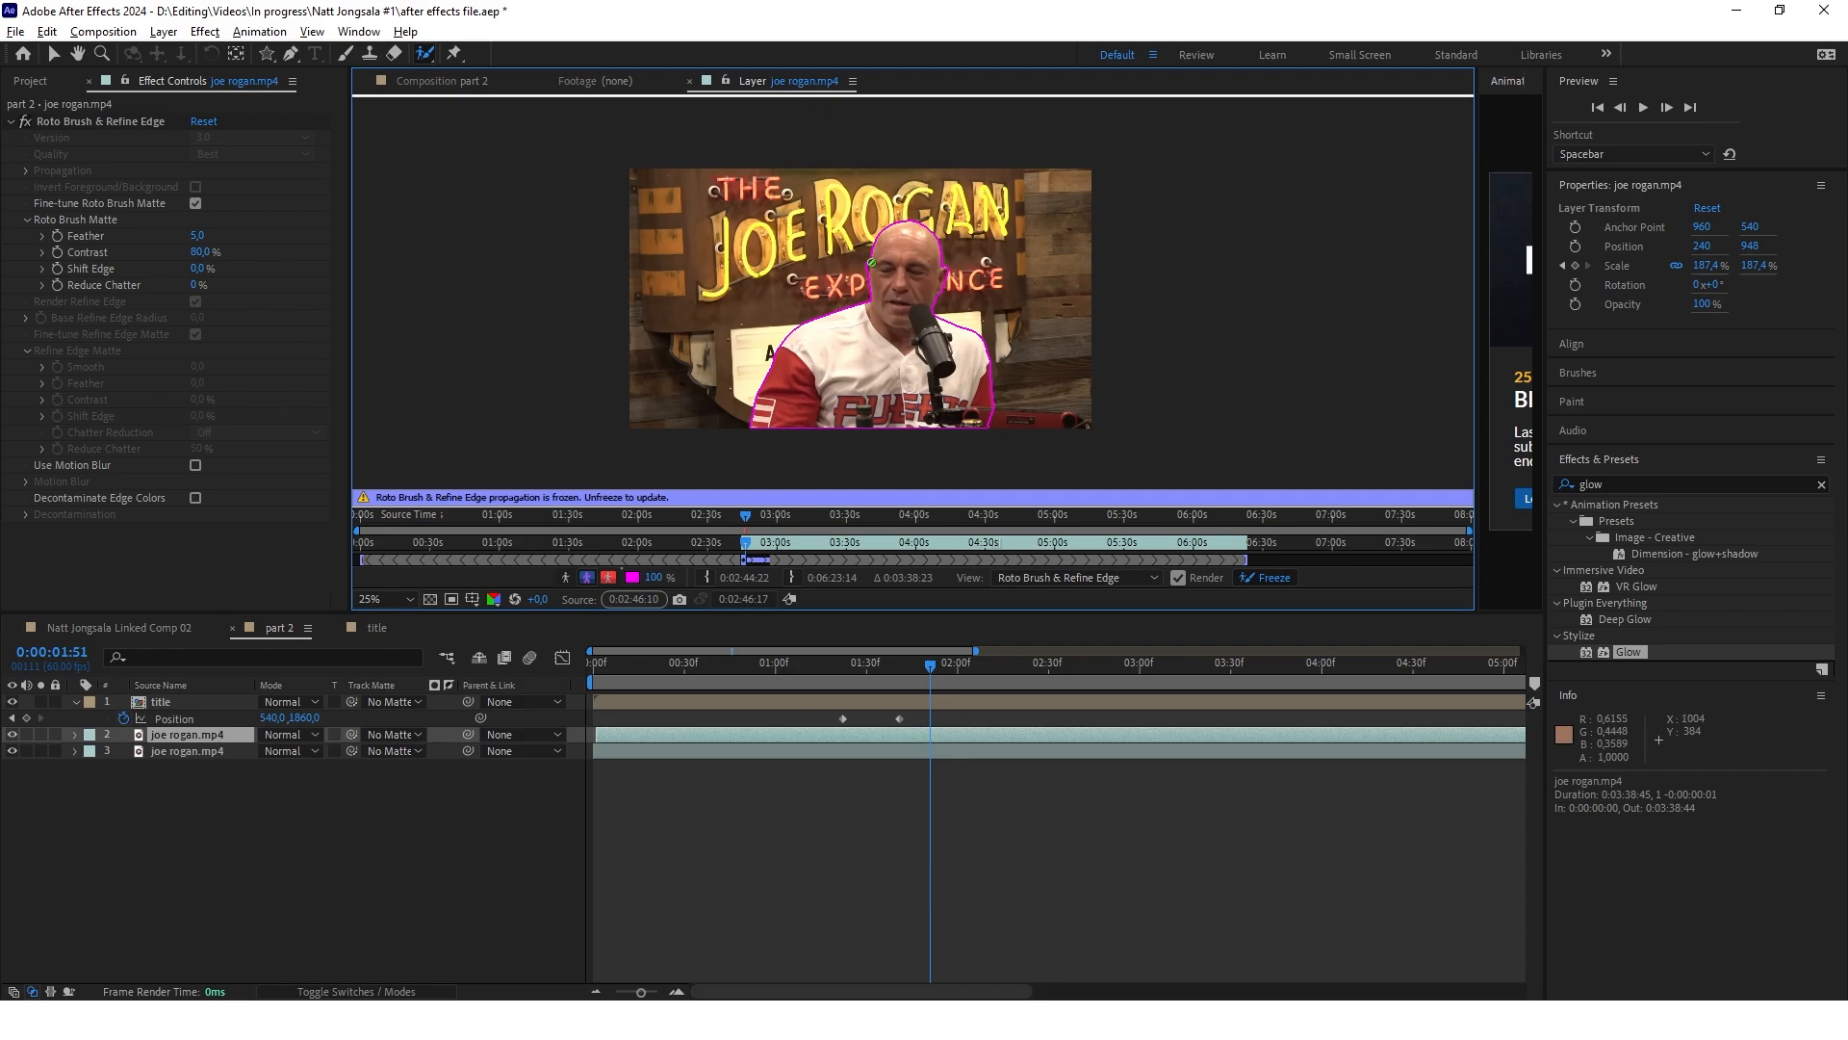
left_click(482, 84)
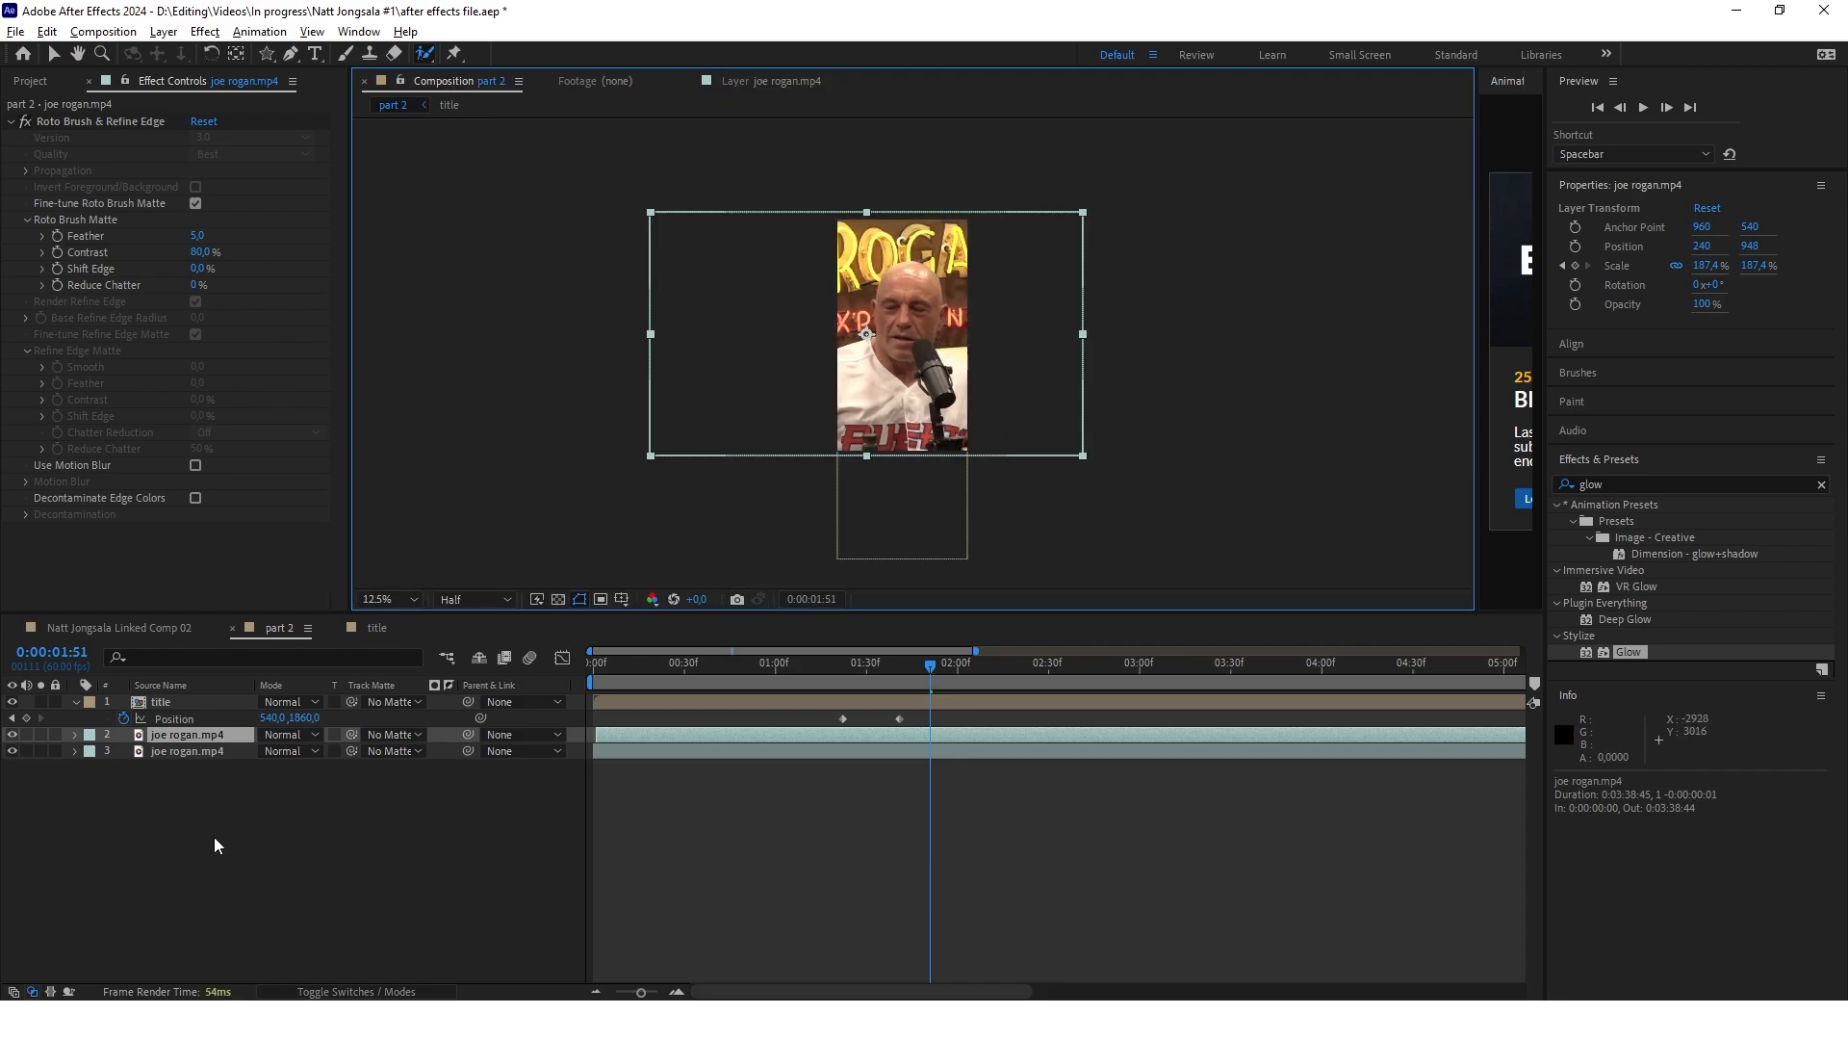
left_click(13, 752)
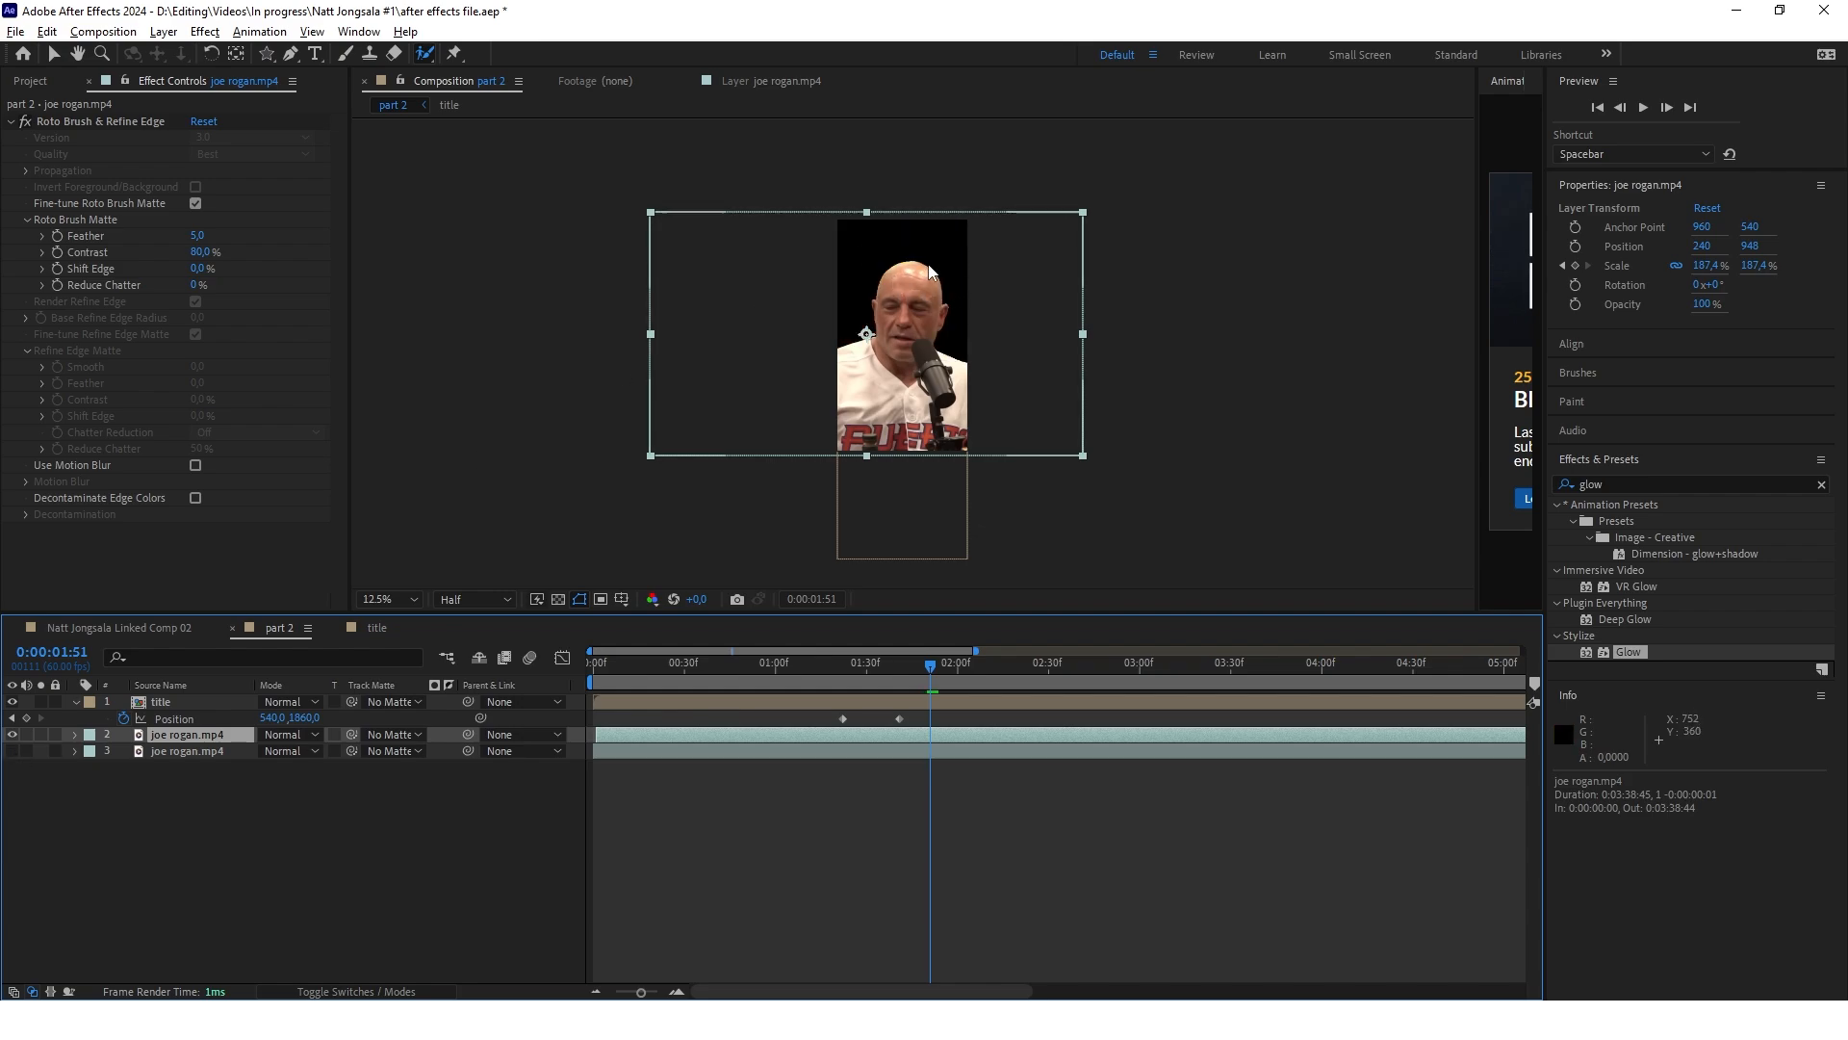
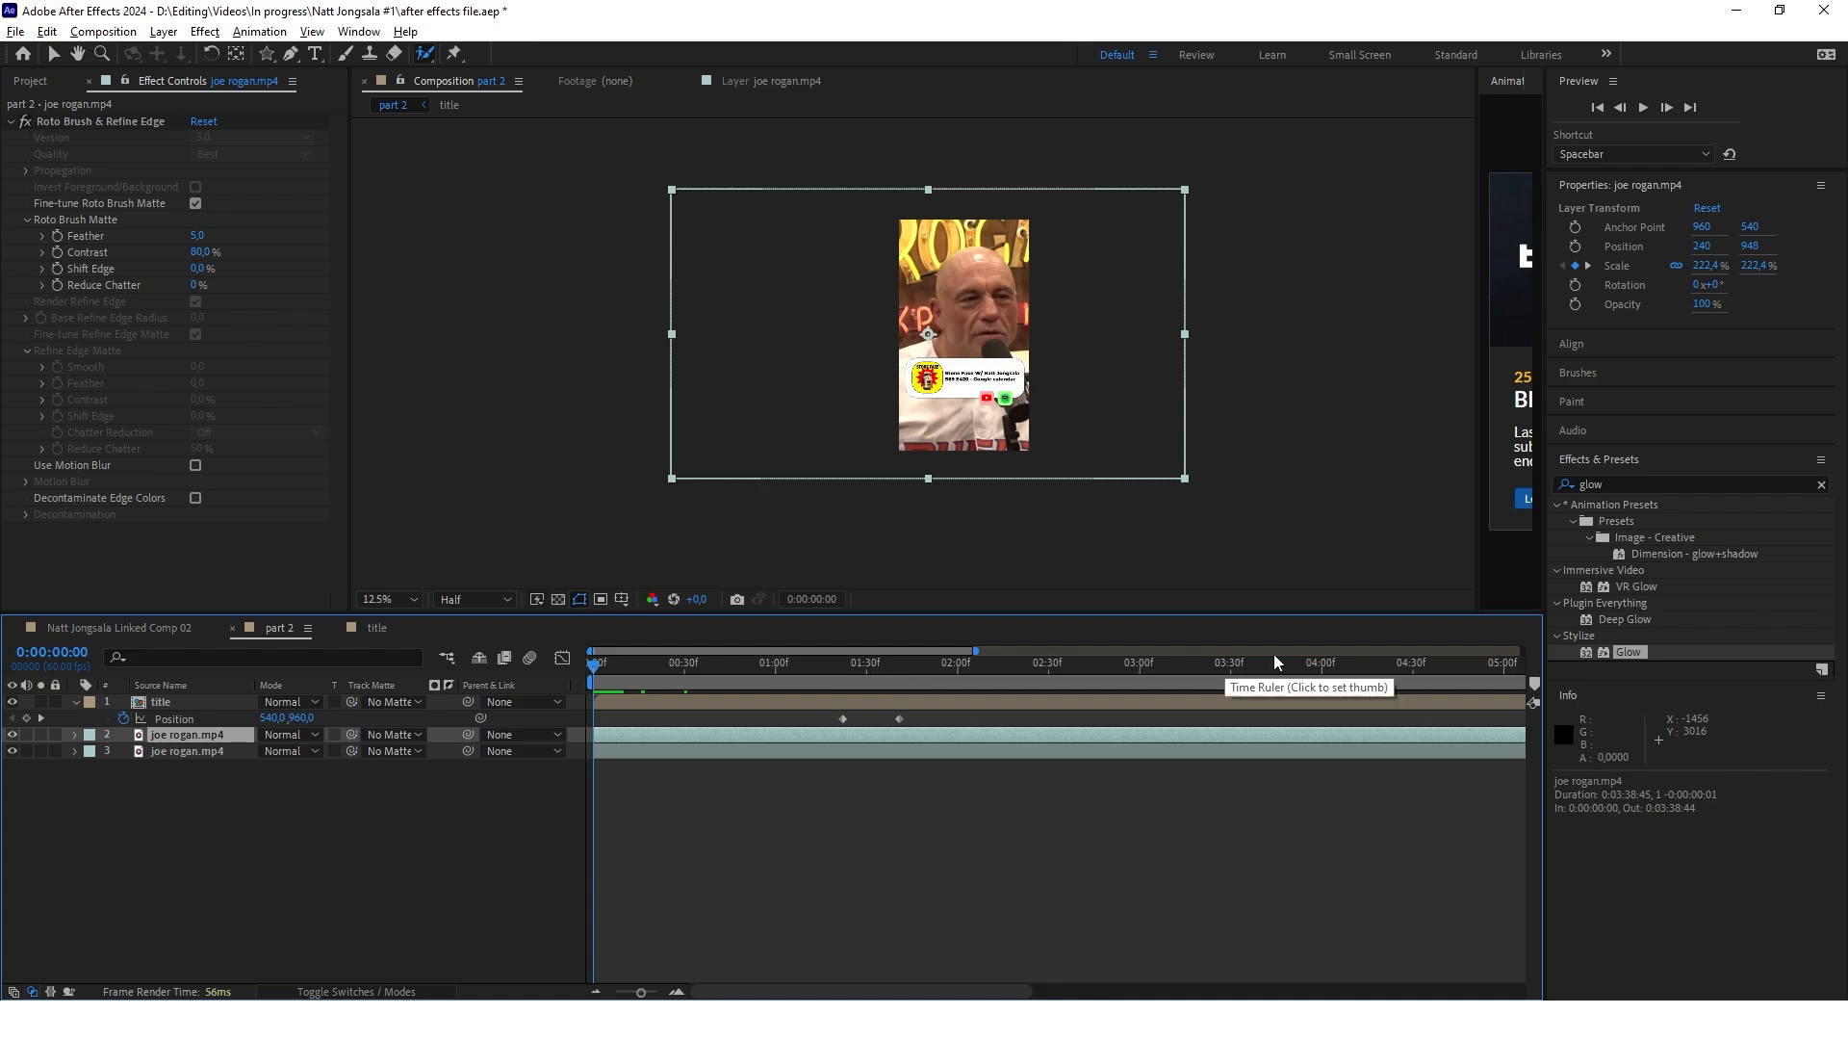
Duplicate the original joe rogan.mp4 layer beneath the cutout and apply the Exposure effect to the new copy
left_click(193, 751)
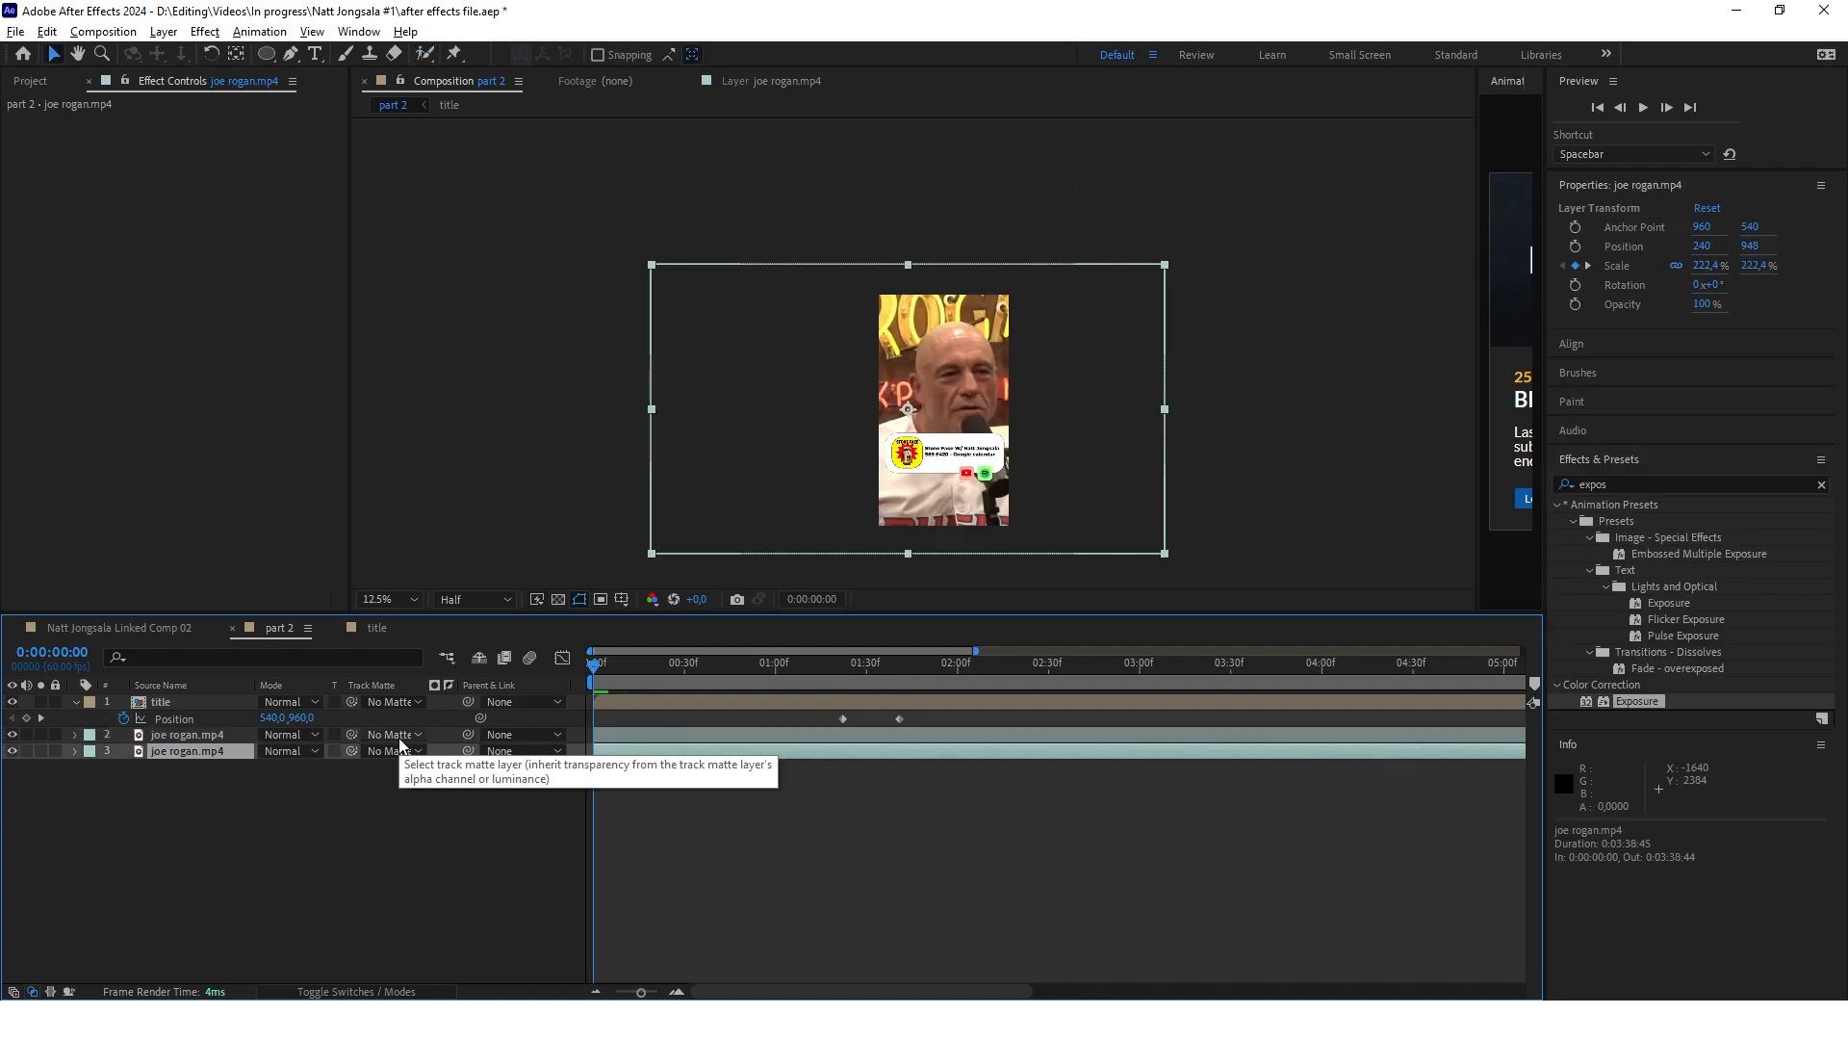
key("ctrl+d")
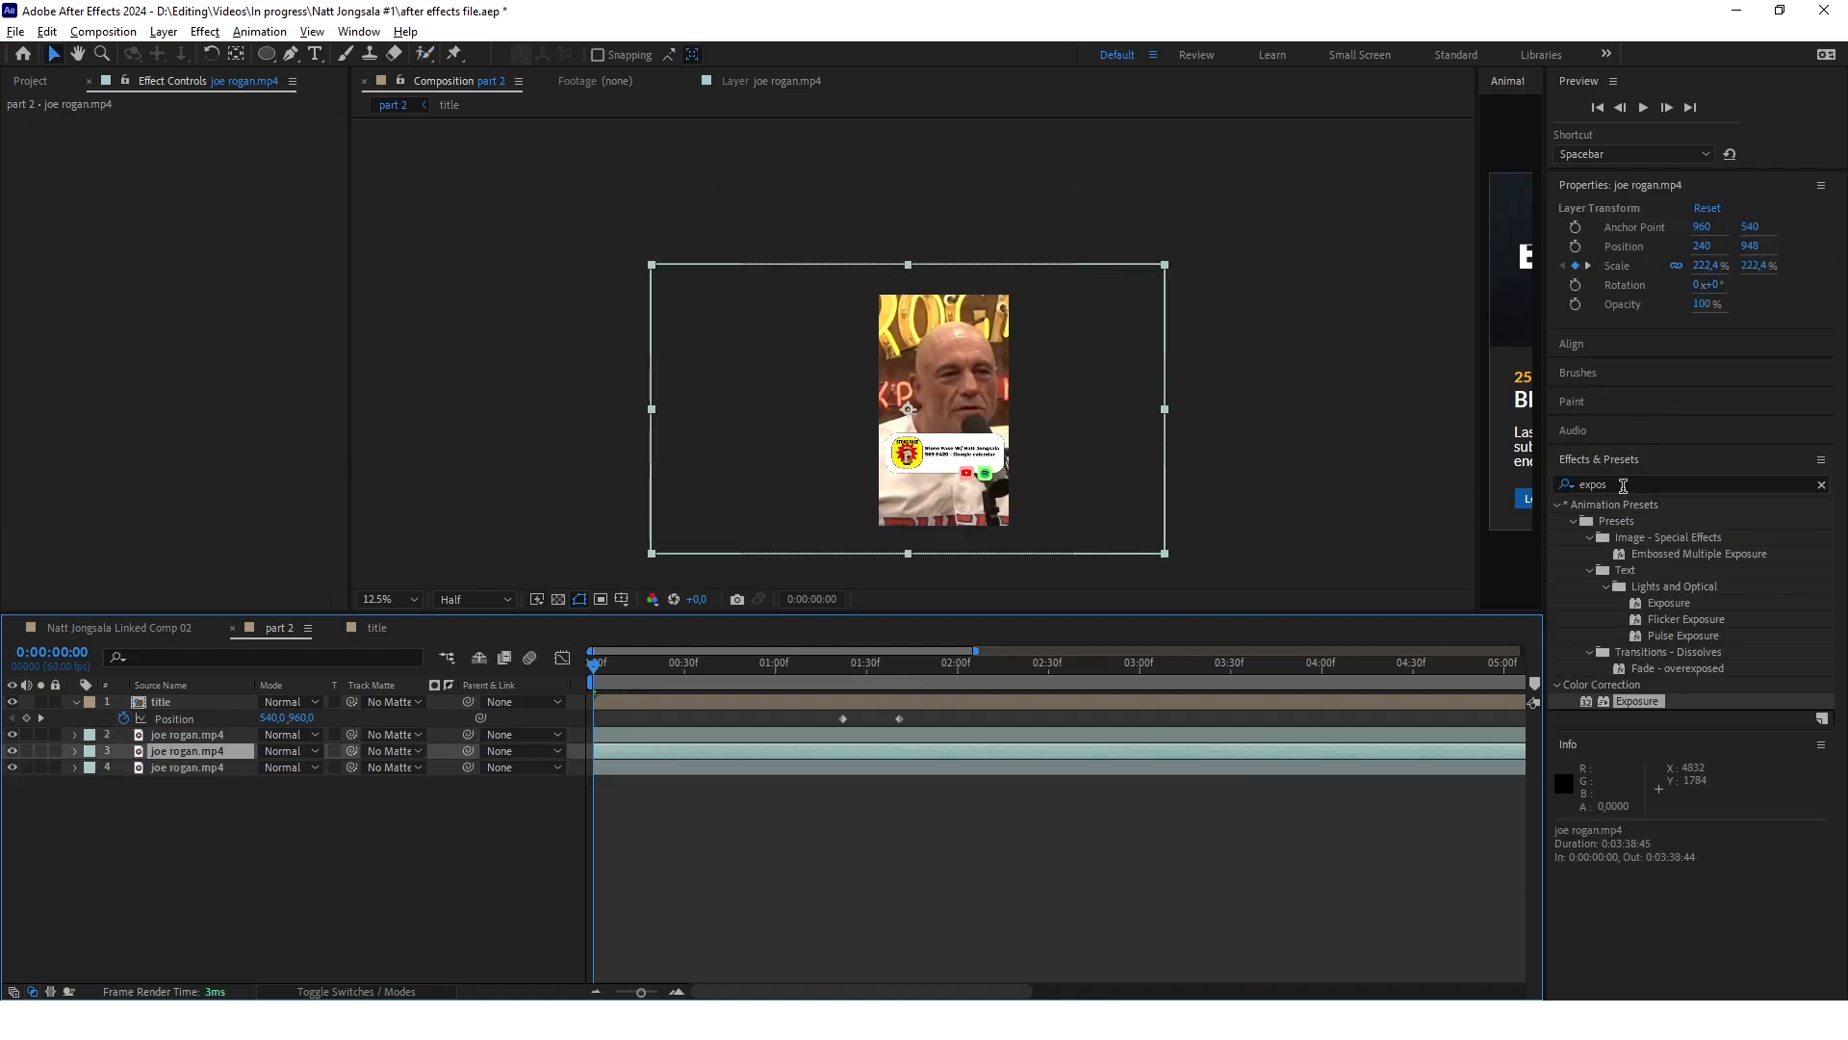
left_click_drag(1637, 703, 832, 756)
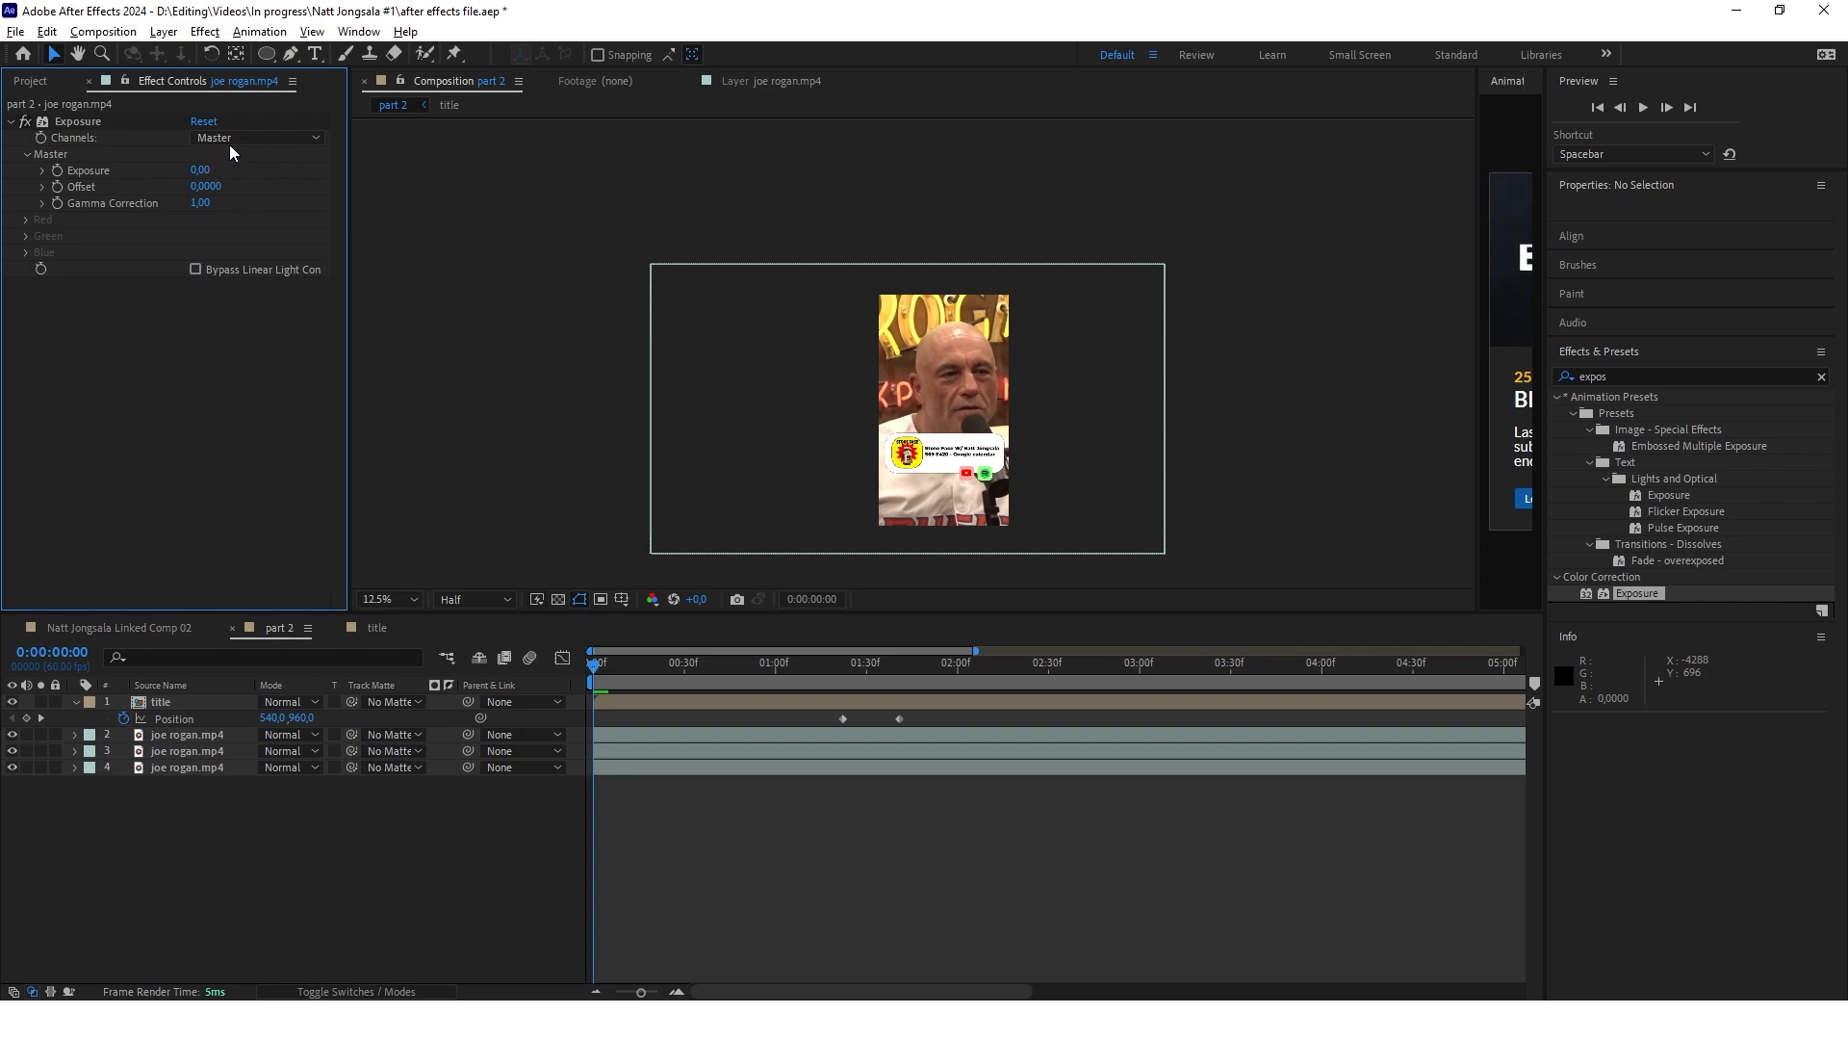
Draw an inverted elliptical mask around the man's head on the middle joe rogan.mp4 layer
left_click(187, 750)
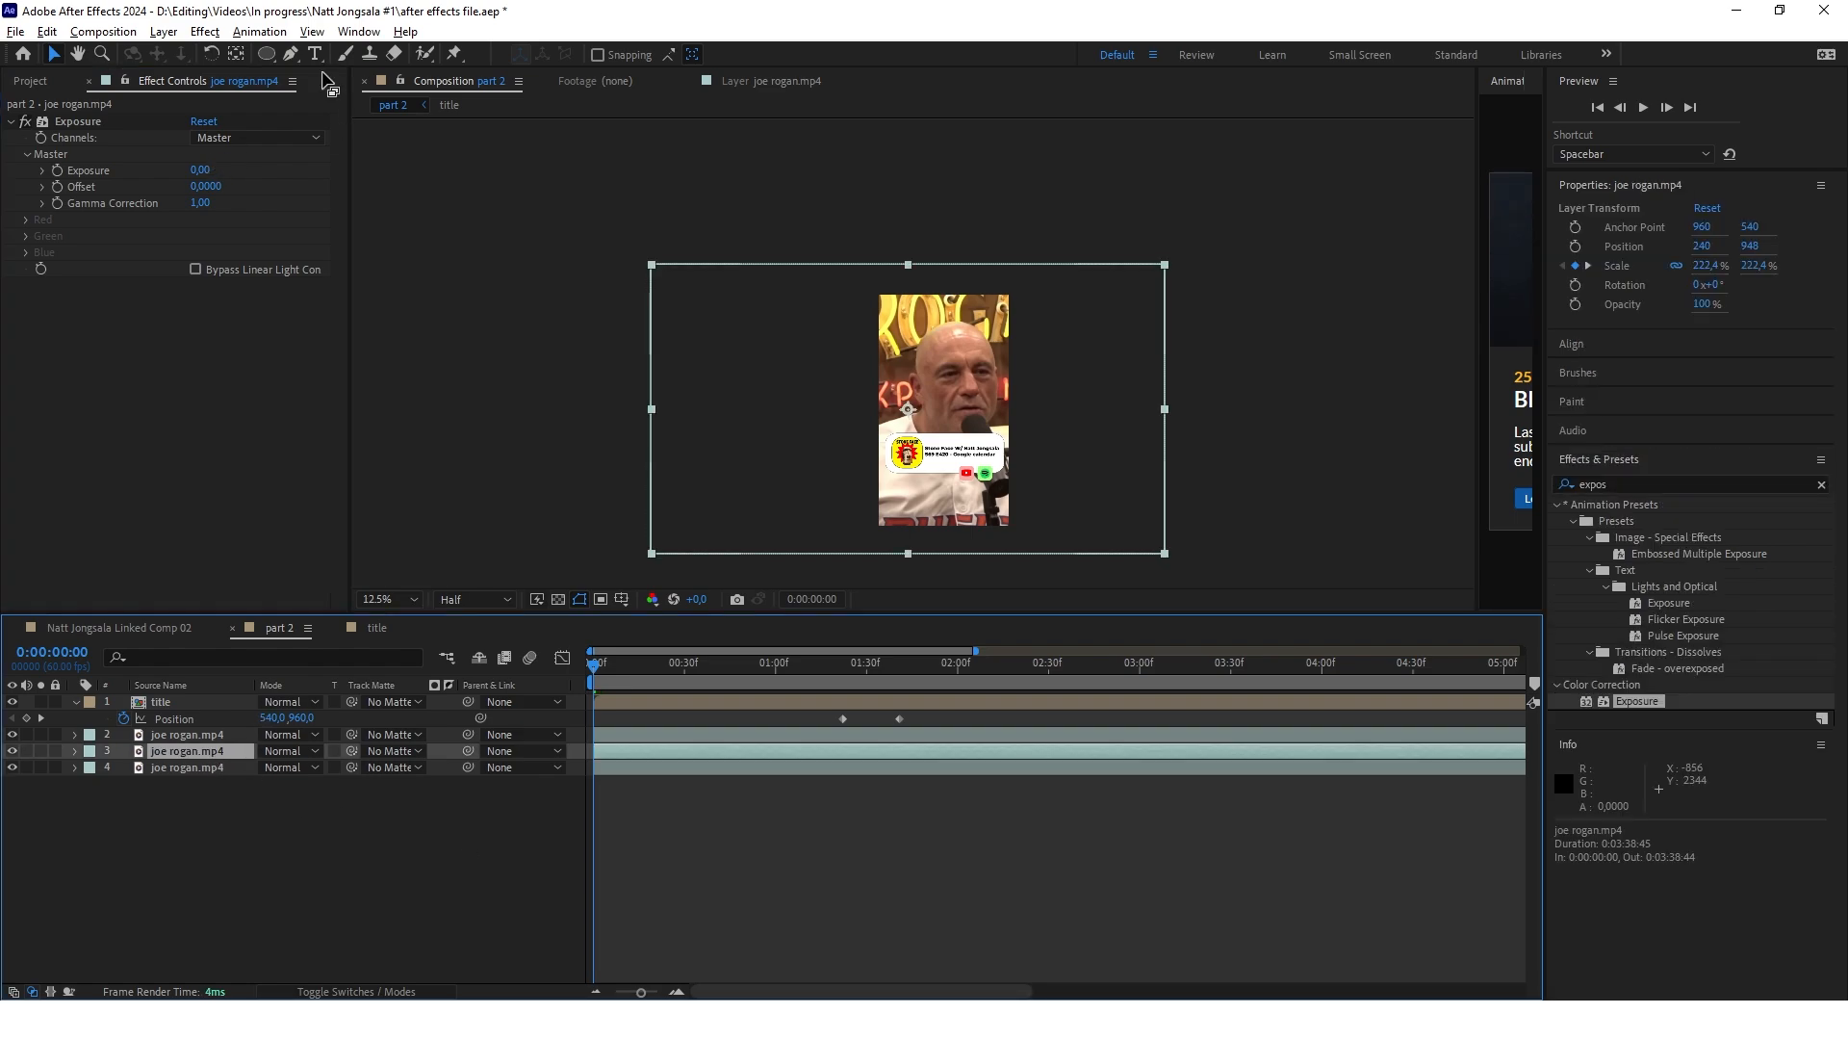
left_click(266, 54)
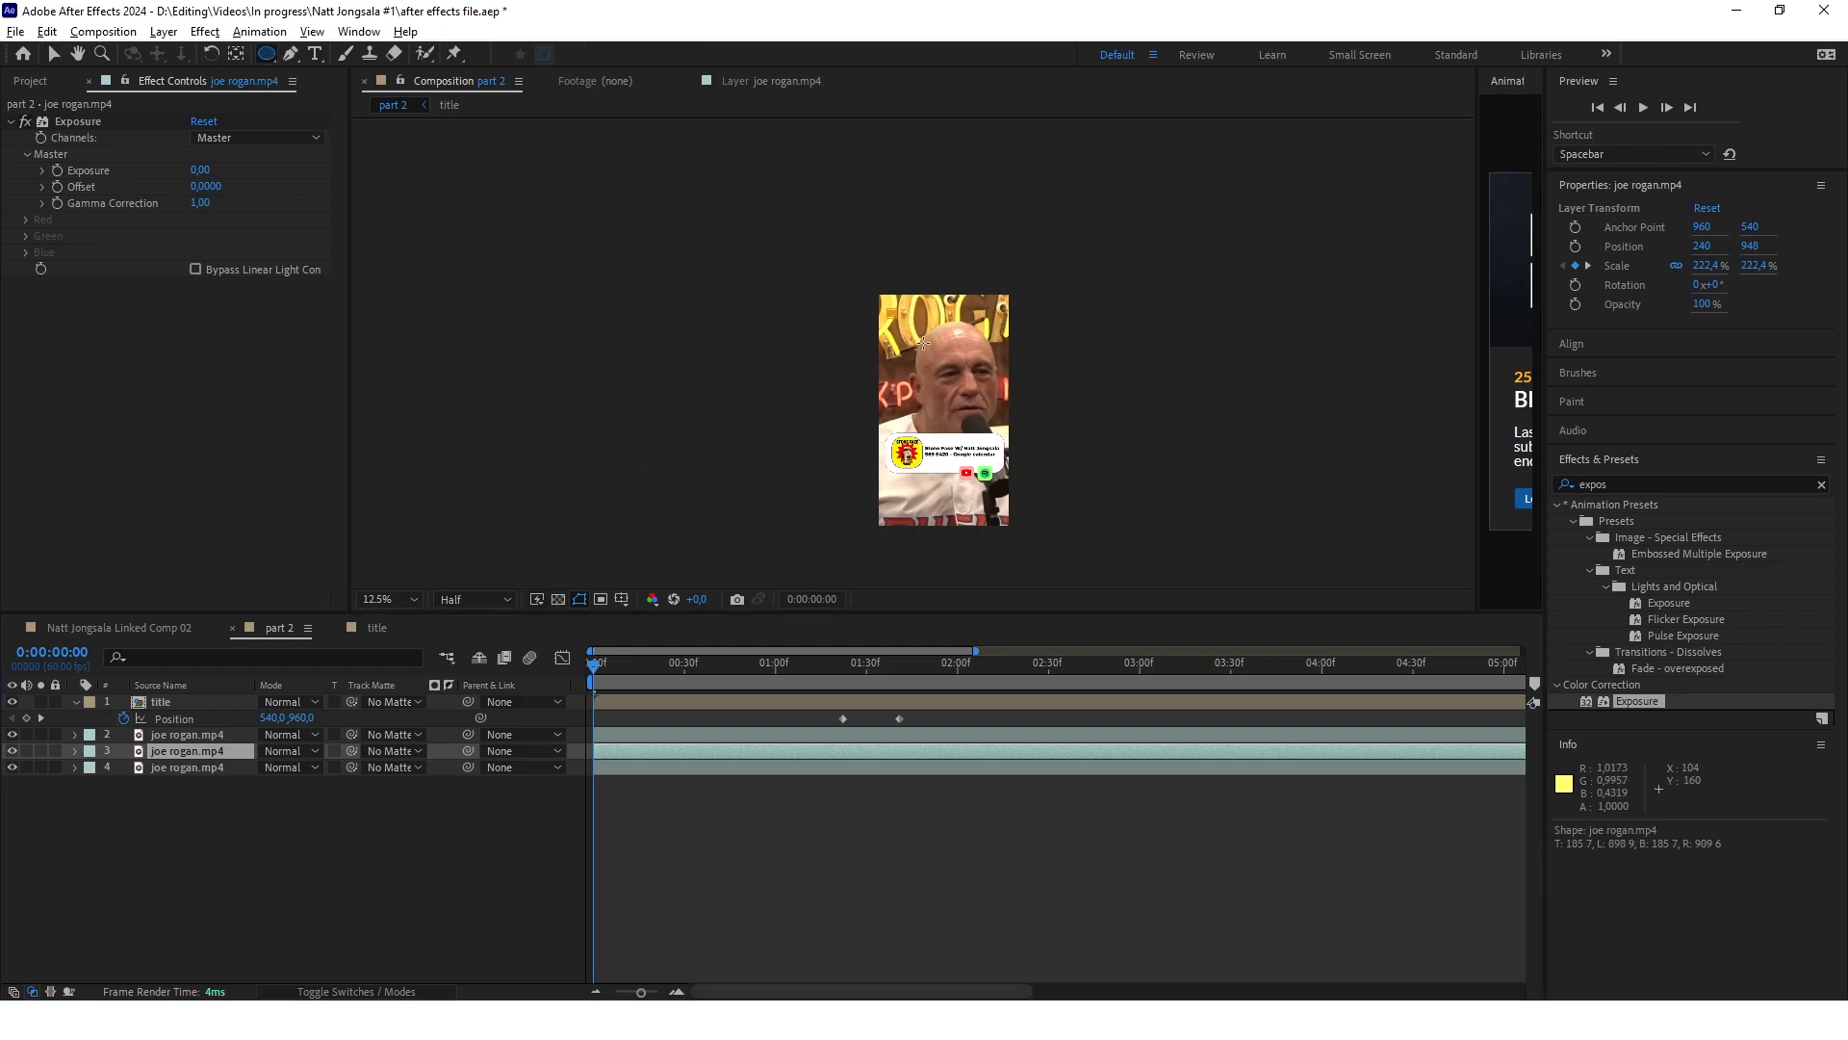
left_click_drag(890, 313, 982, 433)
key("v")
scroll(968, 347, "up", 1)
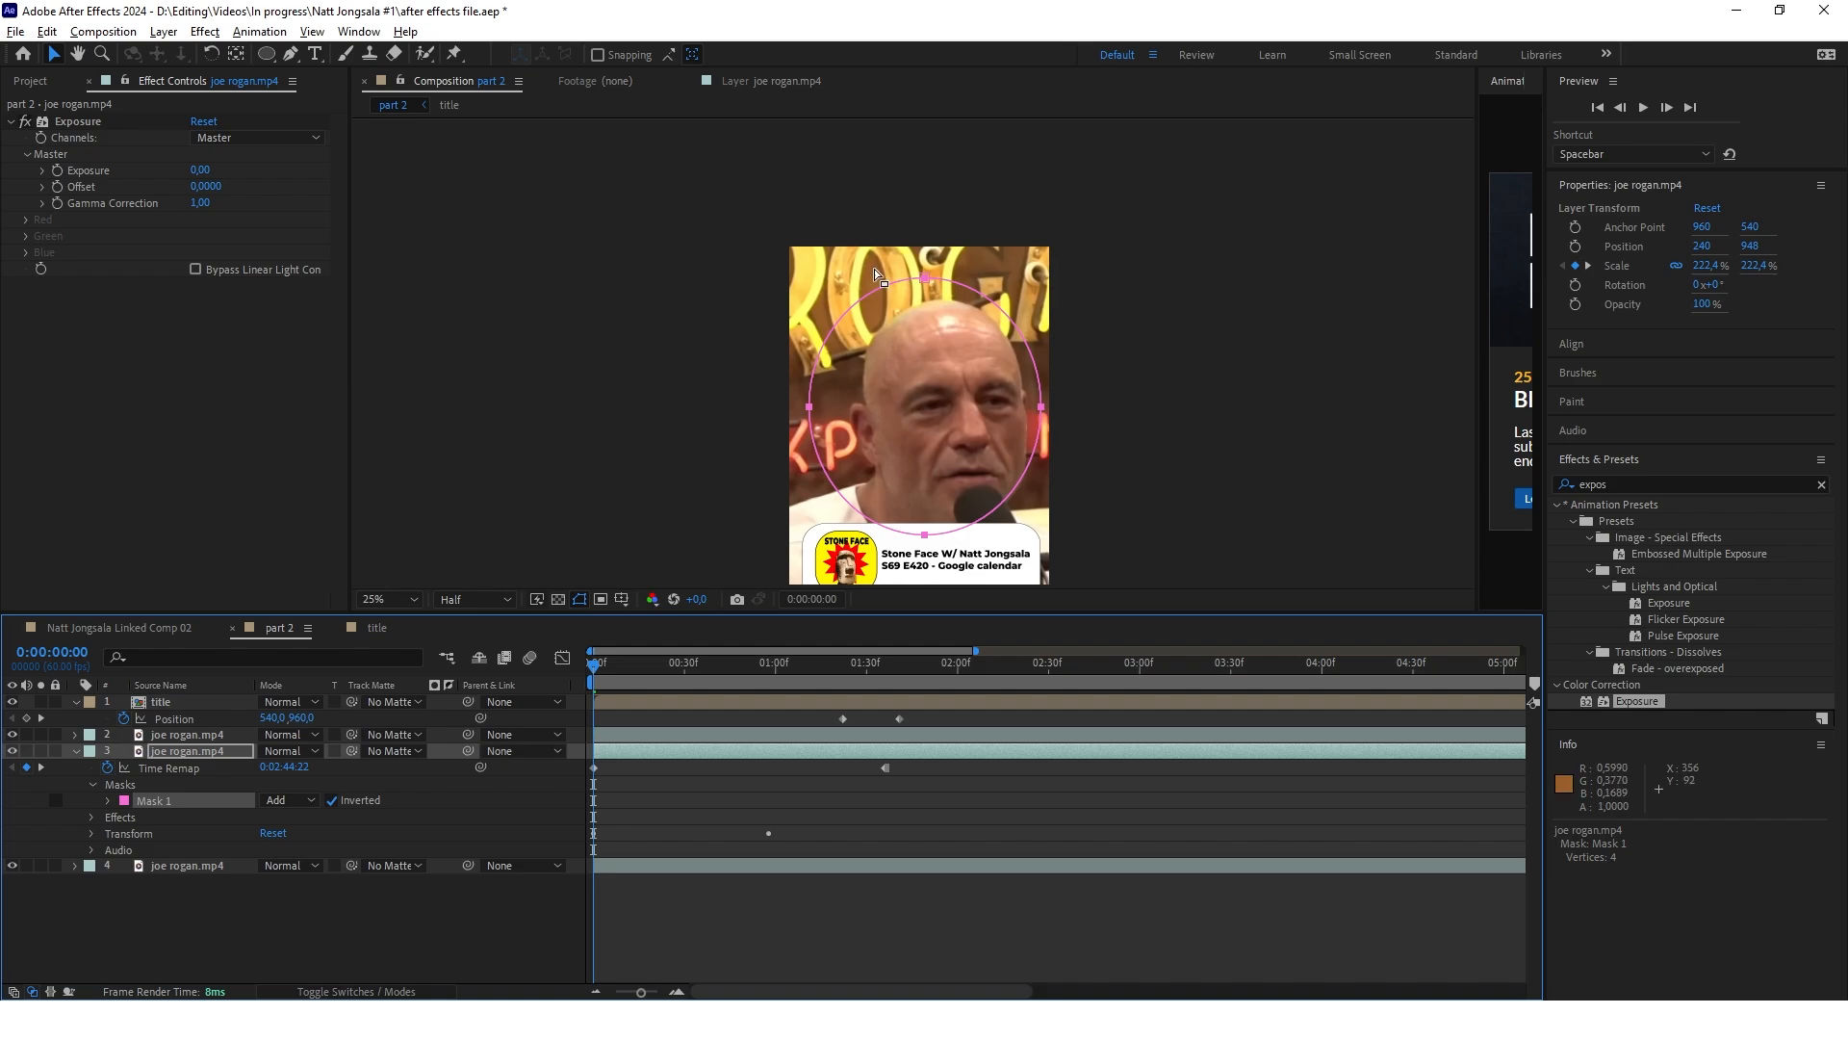
left_click_drag(851, 447, 854, 418)
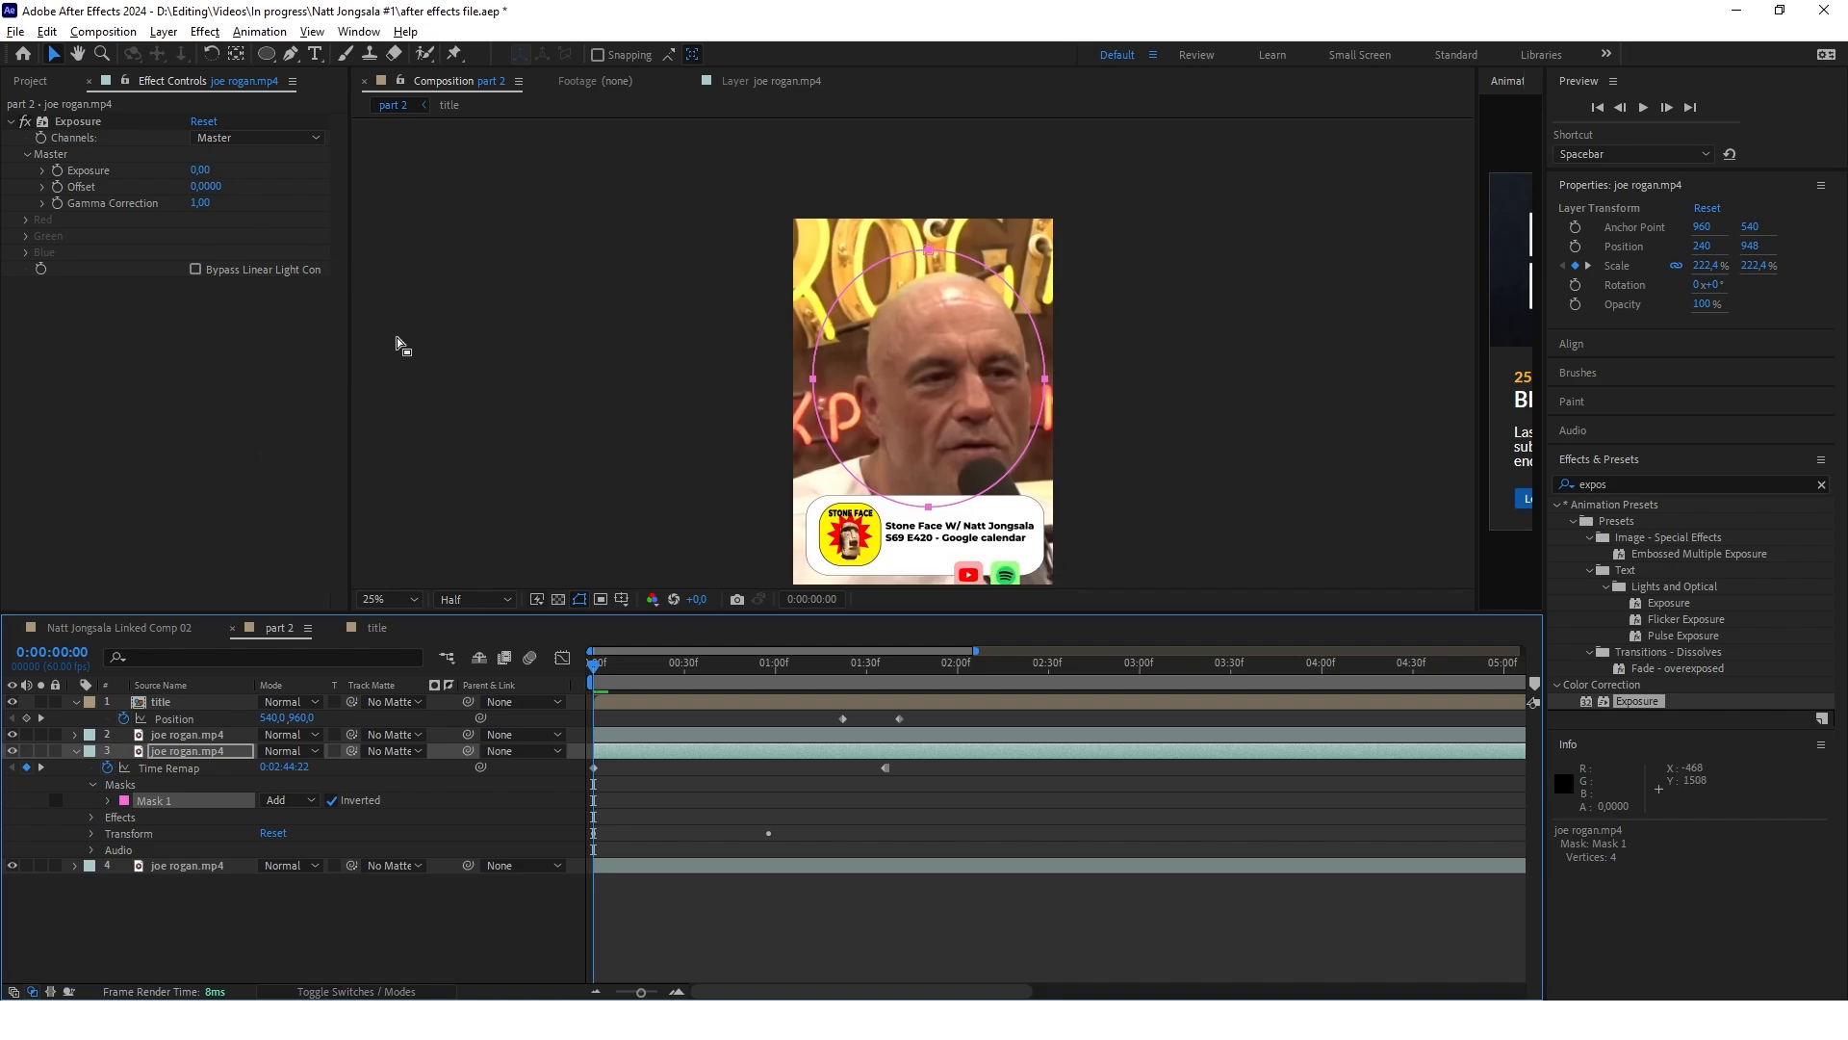
Add Exposure keyframes to the middle joe rogan.mp4 layer at 0:00:00:00 and 0:00:01:36, both at 0,00
left_click(289, 455)
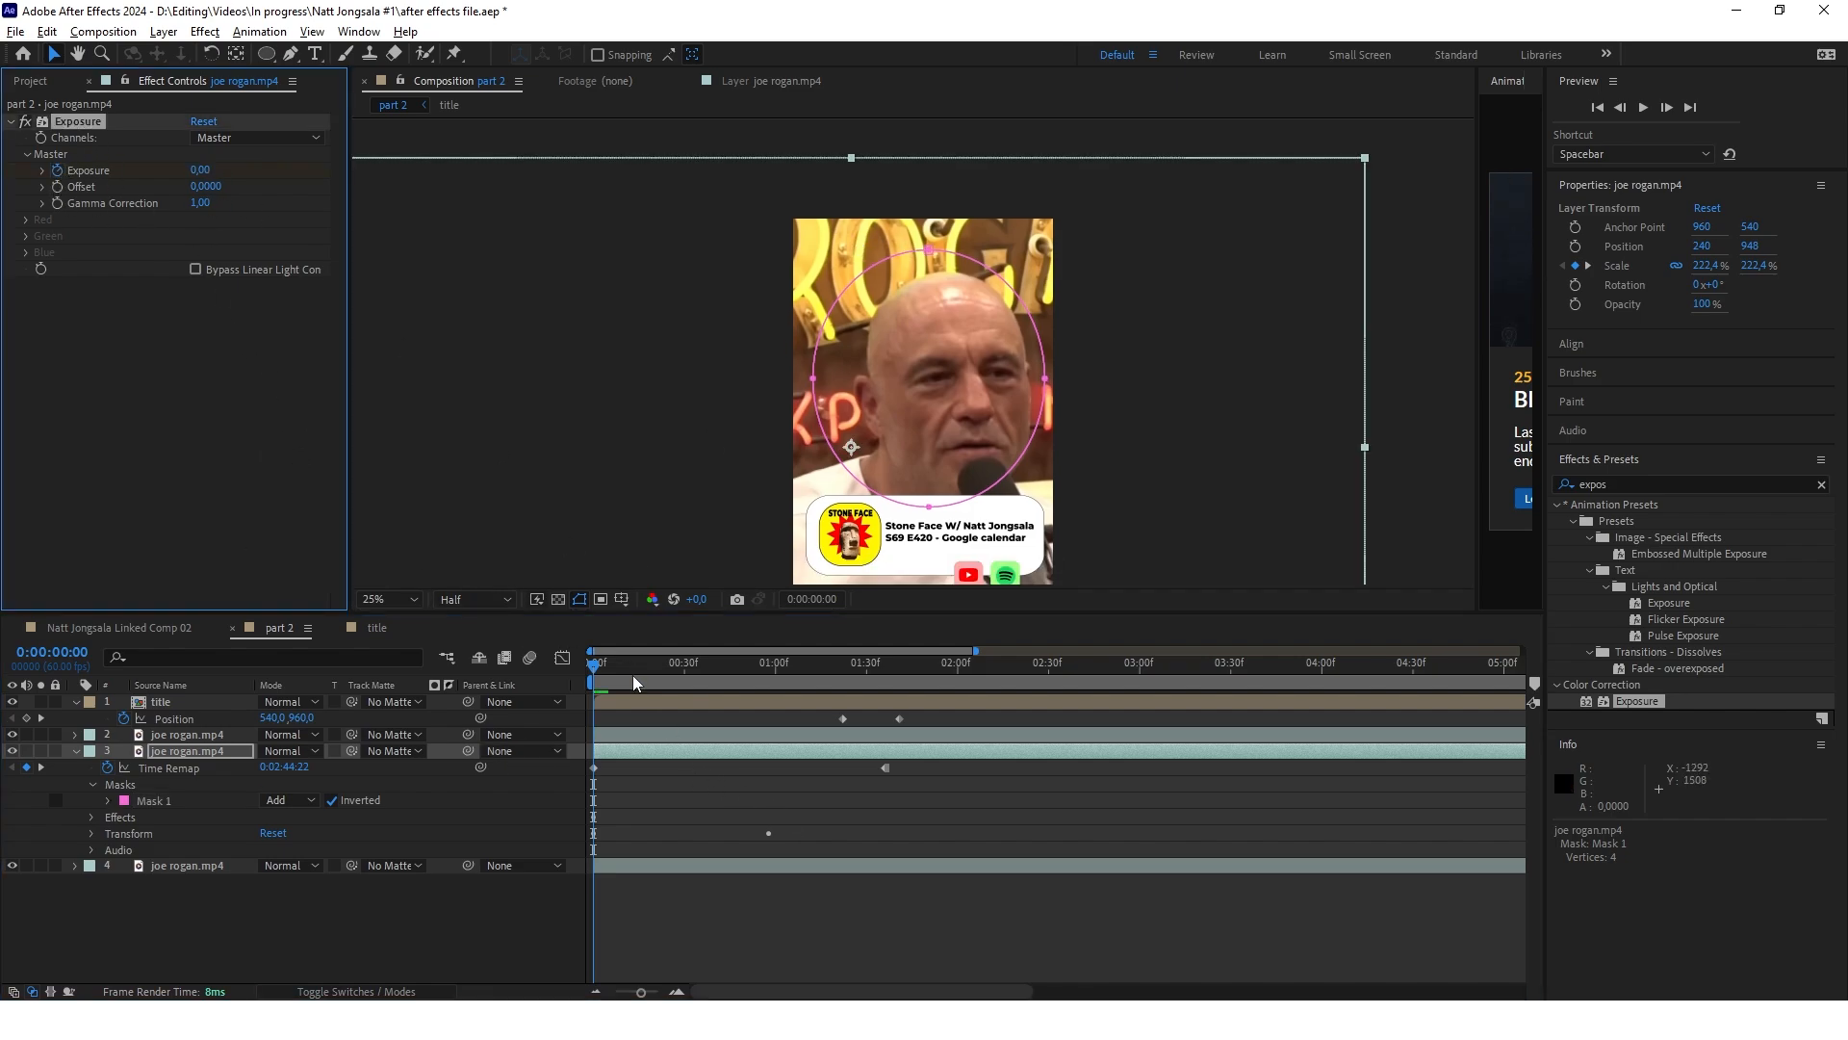
left_click(739, 713)
key("space")
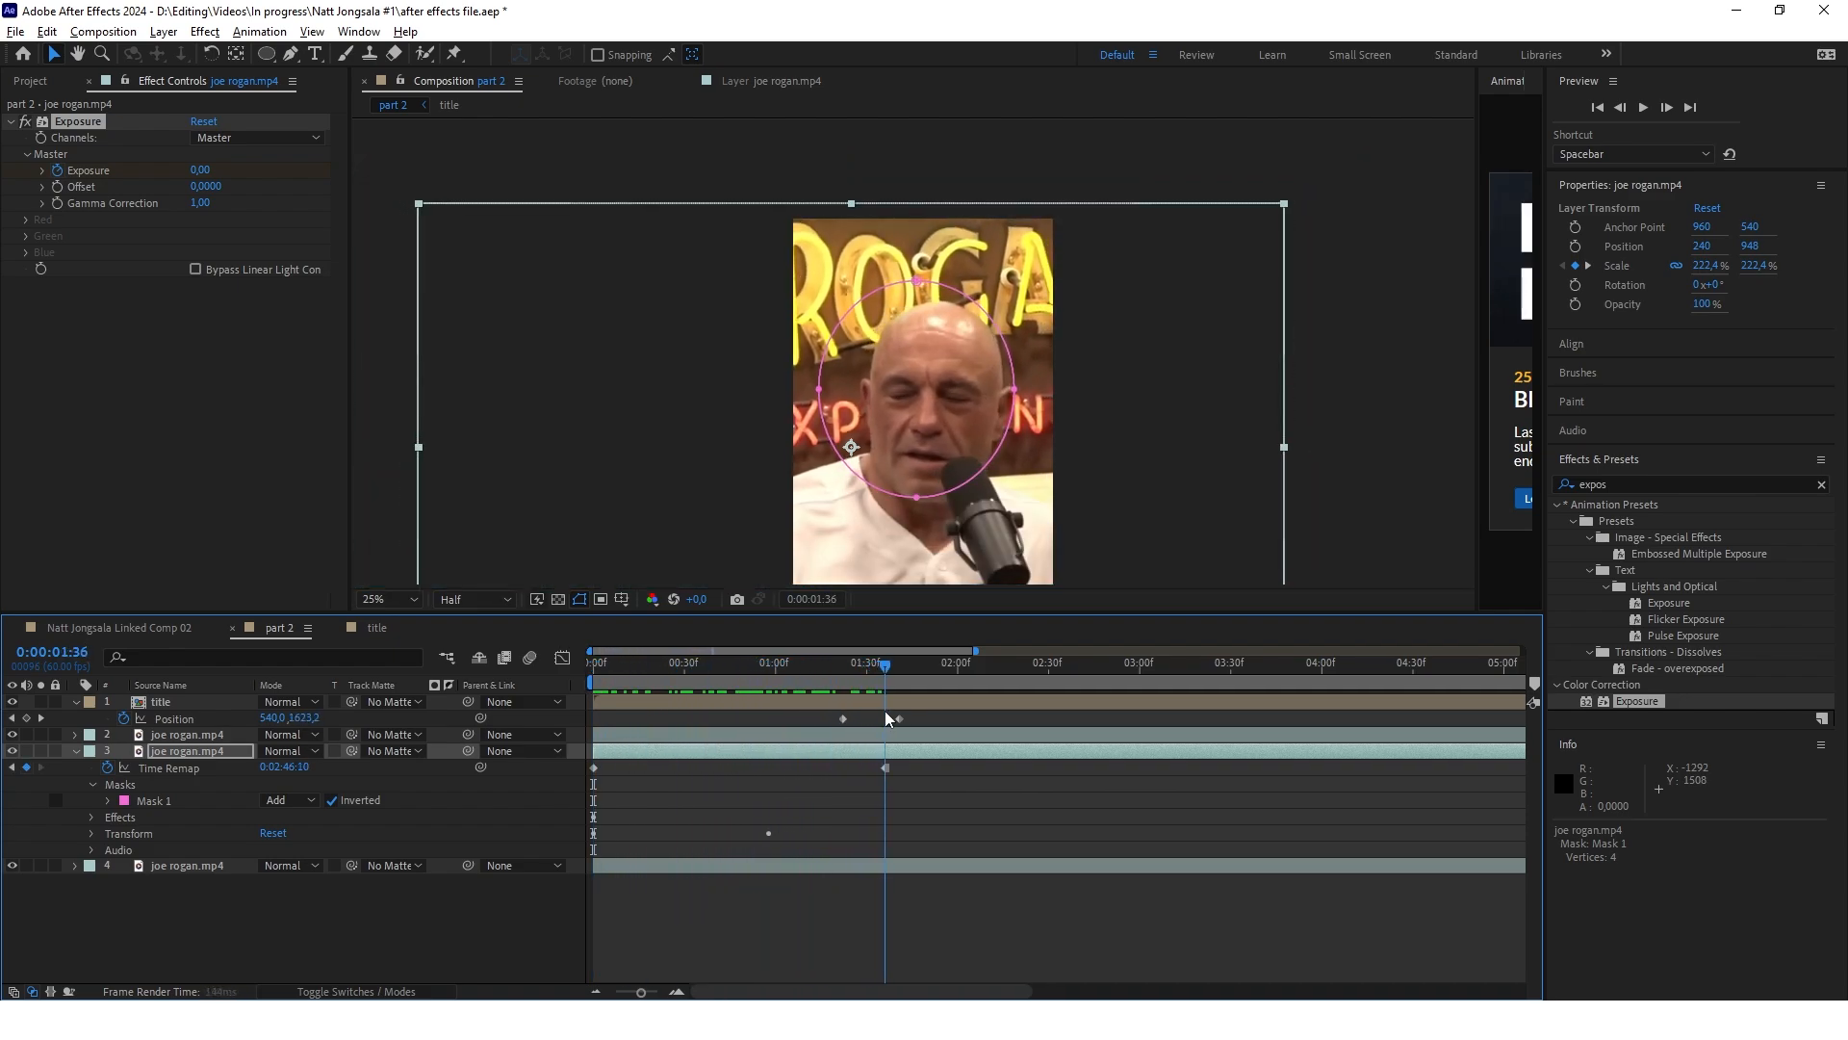
key("space")
left_click_drag(849, 718, 880, 720)
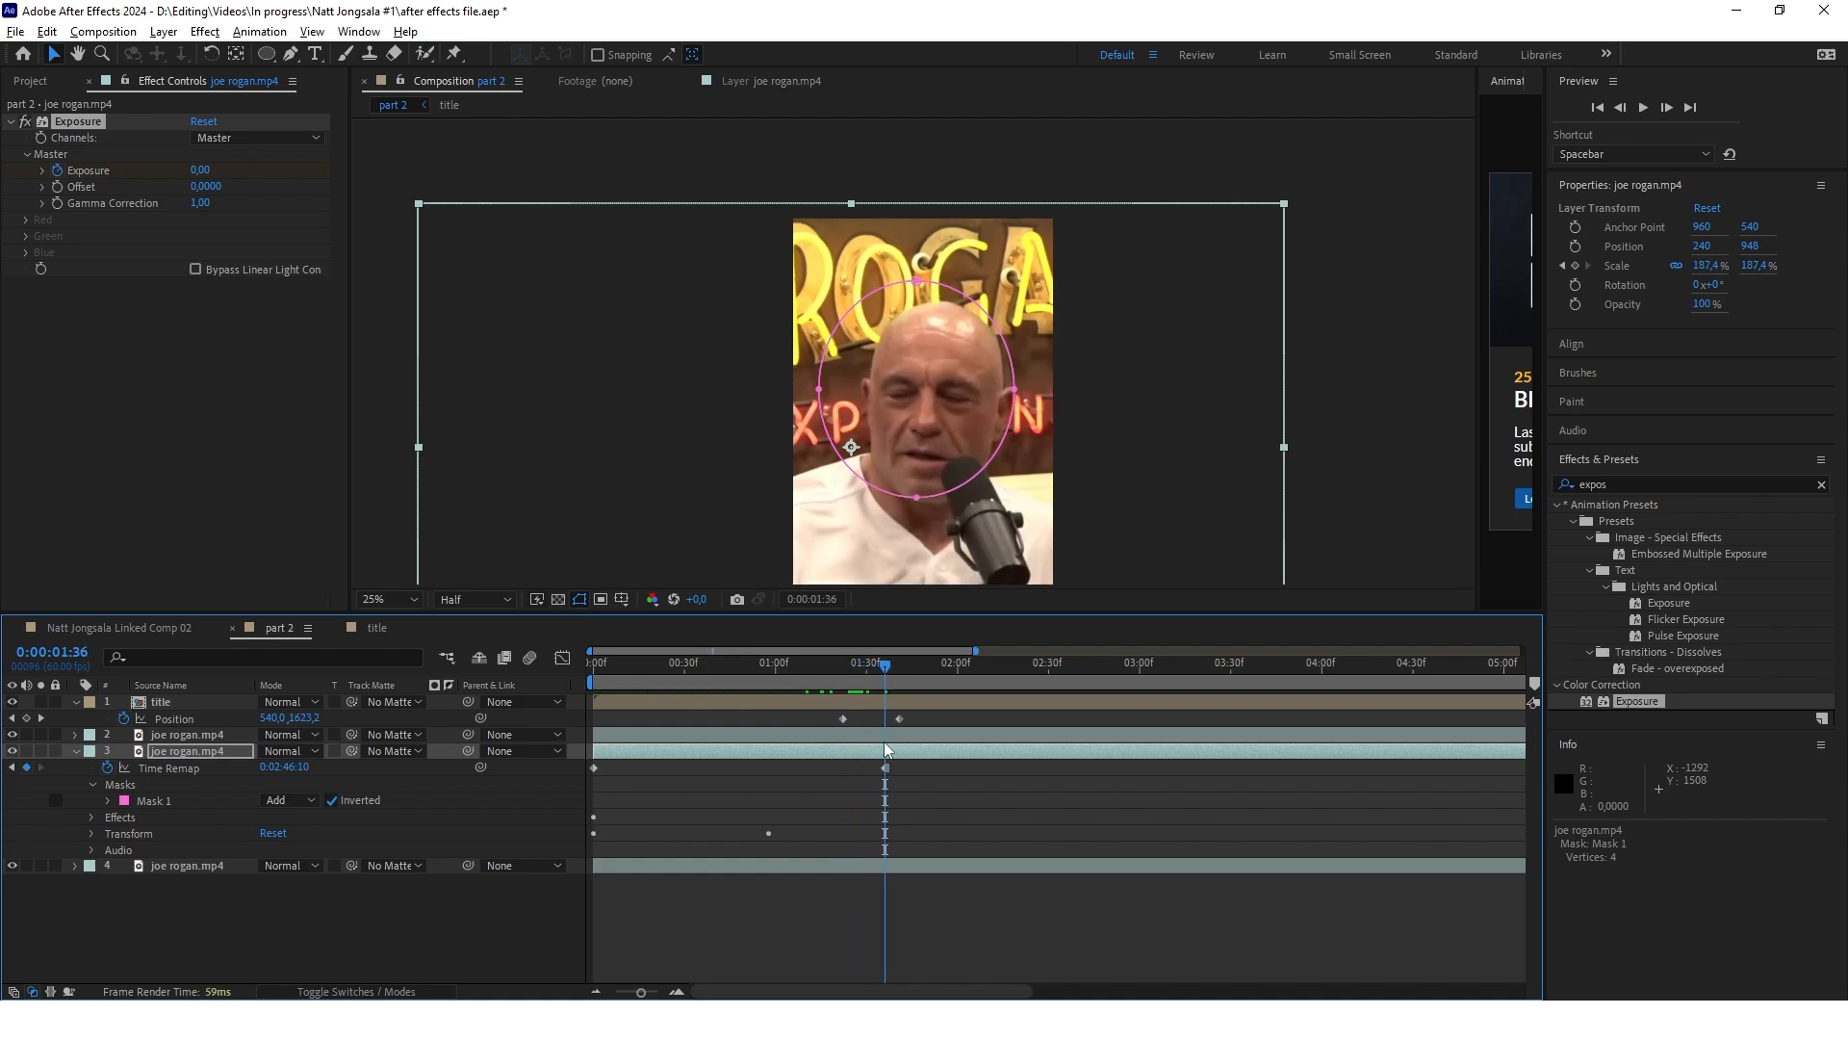
left_click(92, 785)
left_click(92, 801)
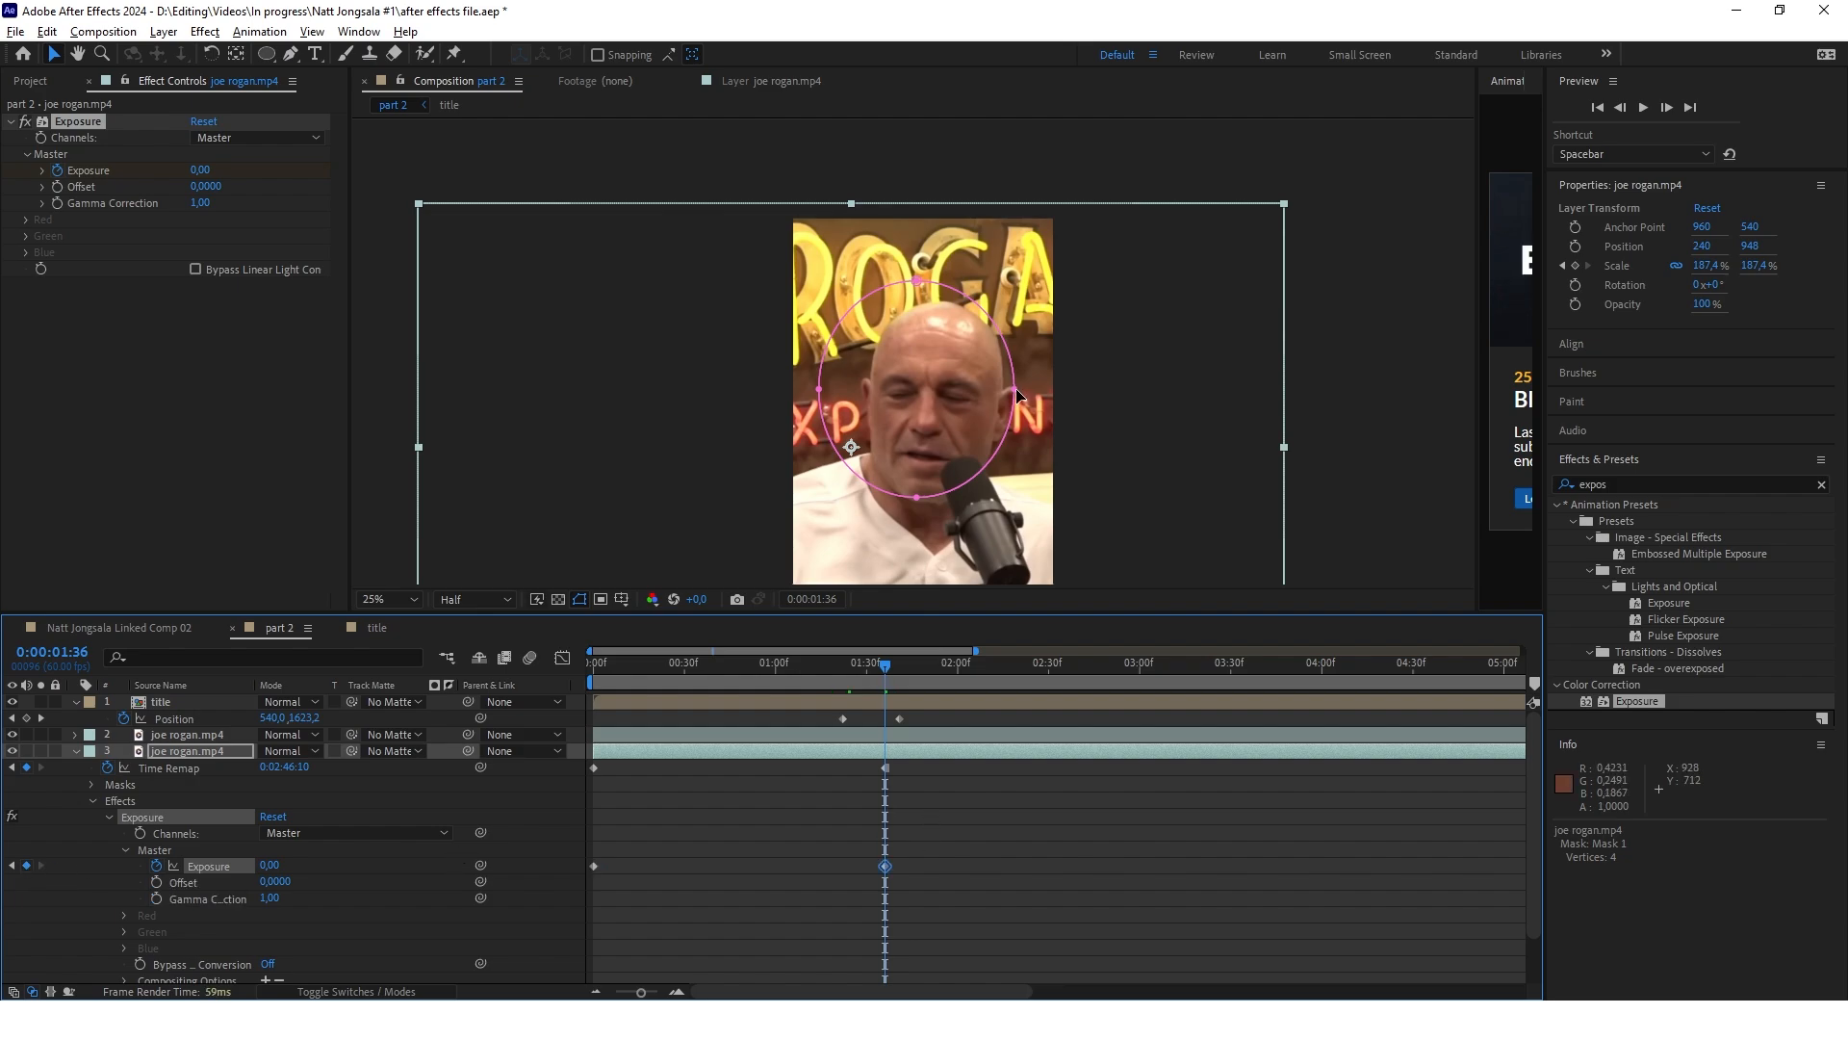
Widen the elliptical mask on the right side of the man's head and check its fit at 0:00:00:00
left_click_drag(1017, 391, 1031, 391)
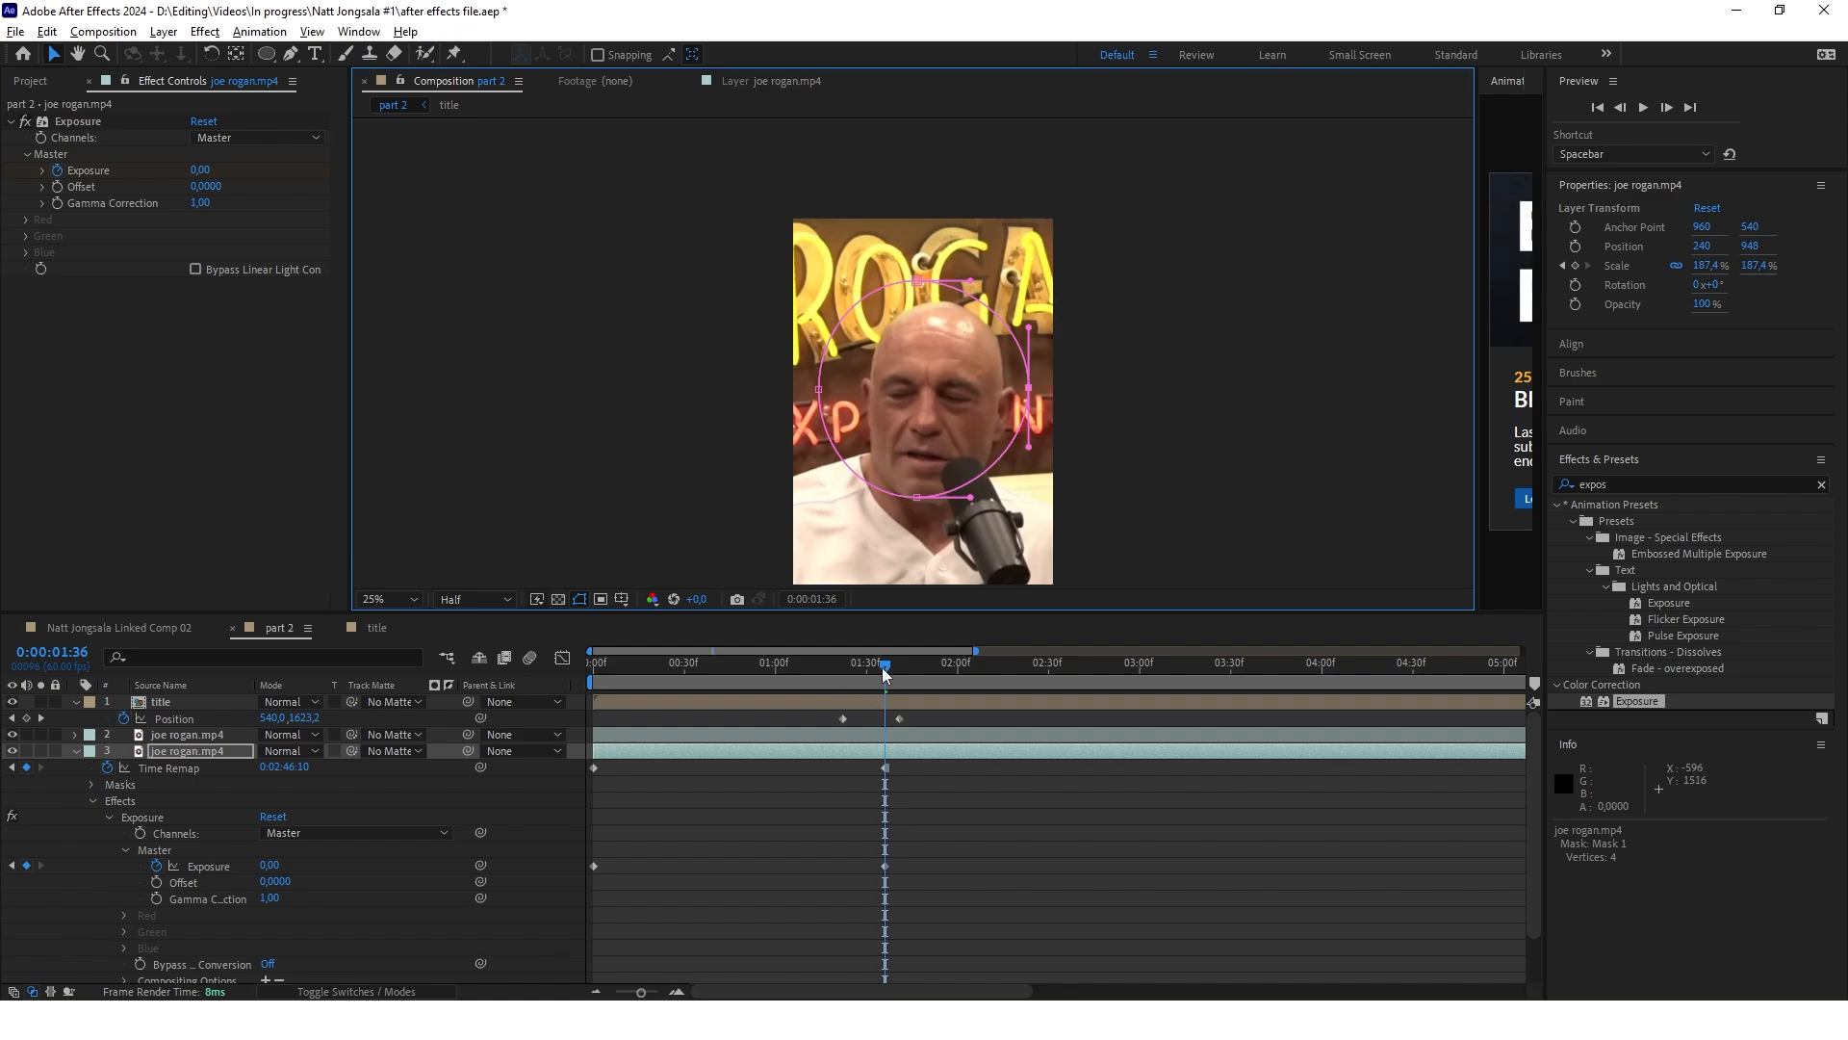
left_click(614, 683)
left_click_drag(598, 686, 594, 680)
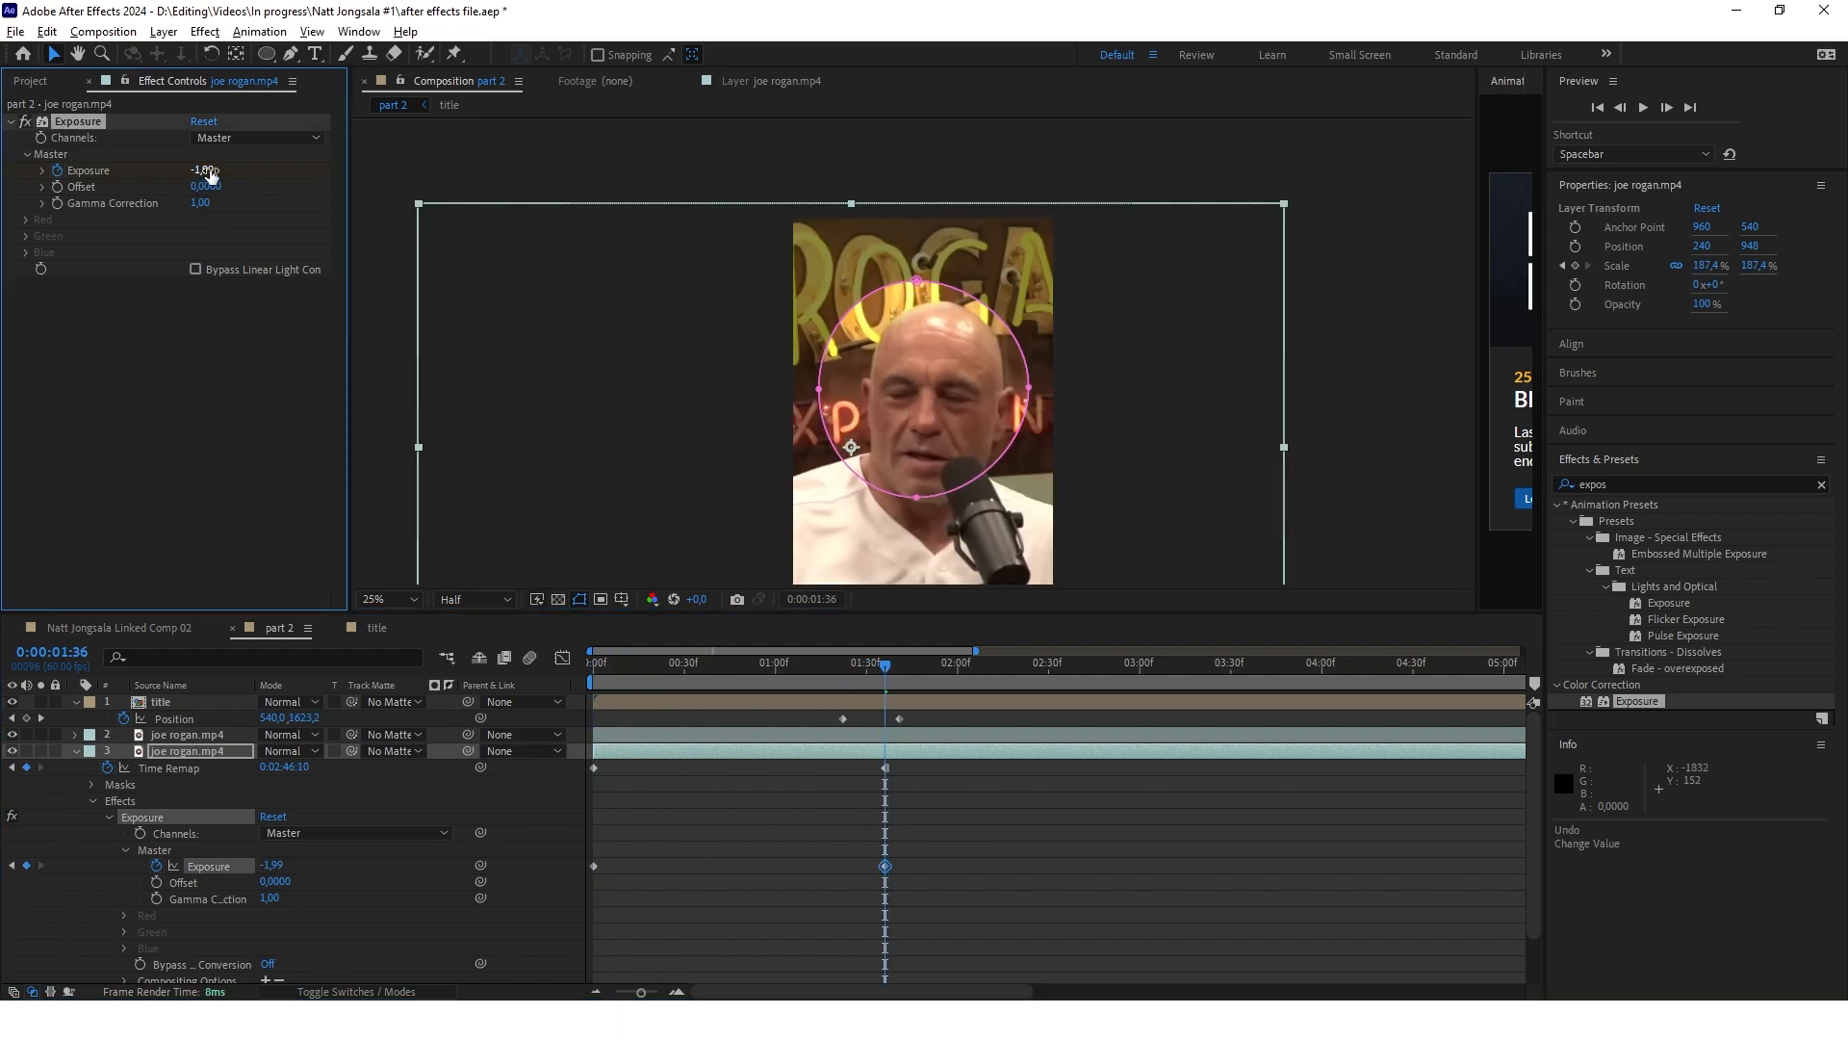
Lower the middle layer's Exposure to -4,41 at 0:00:01:36 and feather Mask 1 by 111 pixels
left_click_drag(206, 170, 64, 166)
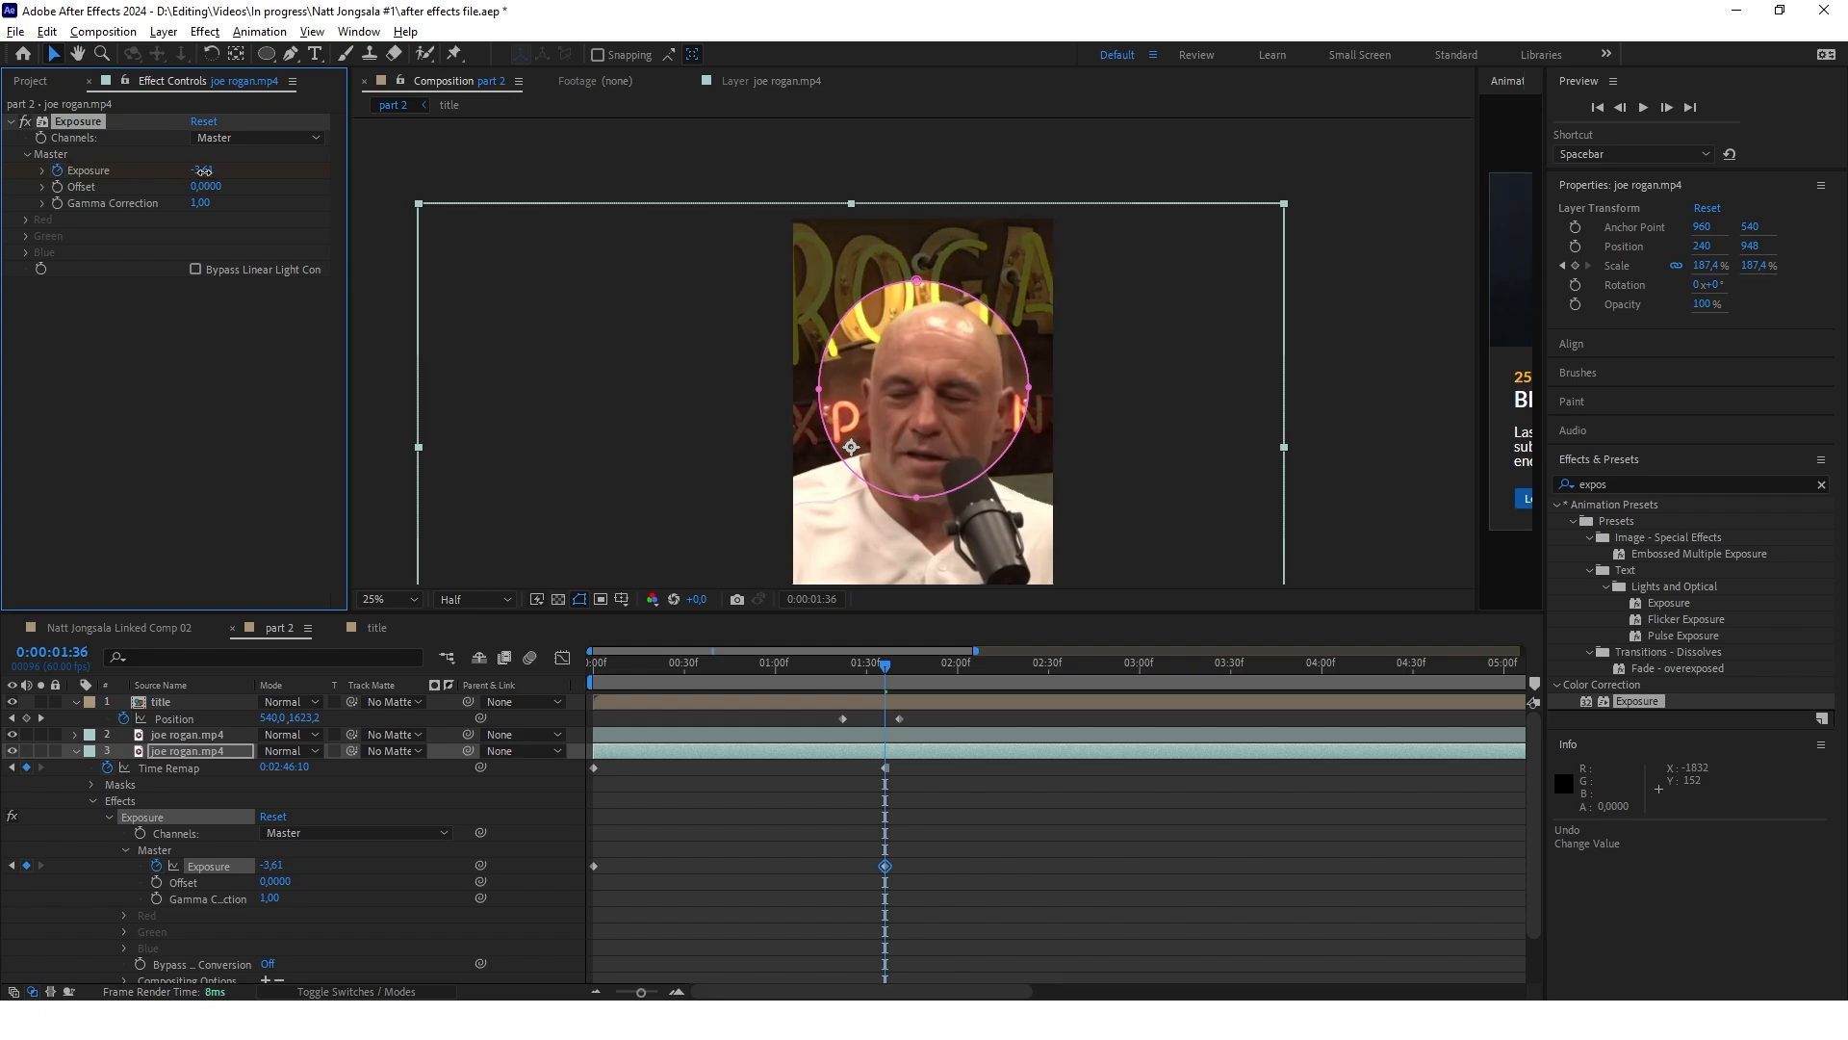
left_click_drag(204, 172, 127, 171)
left_click(92, 784)
left_click(109, 801)
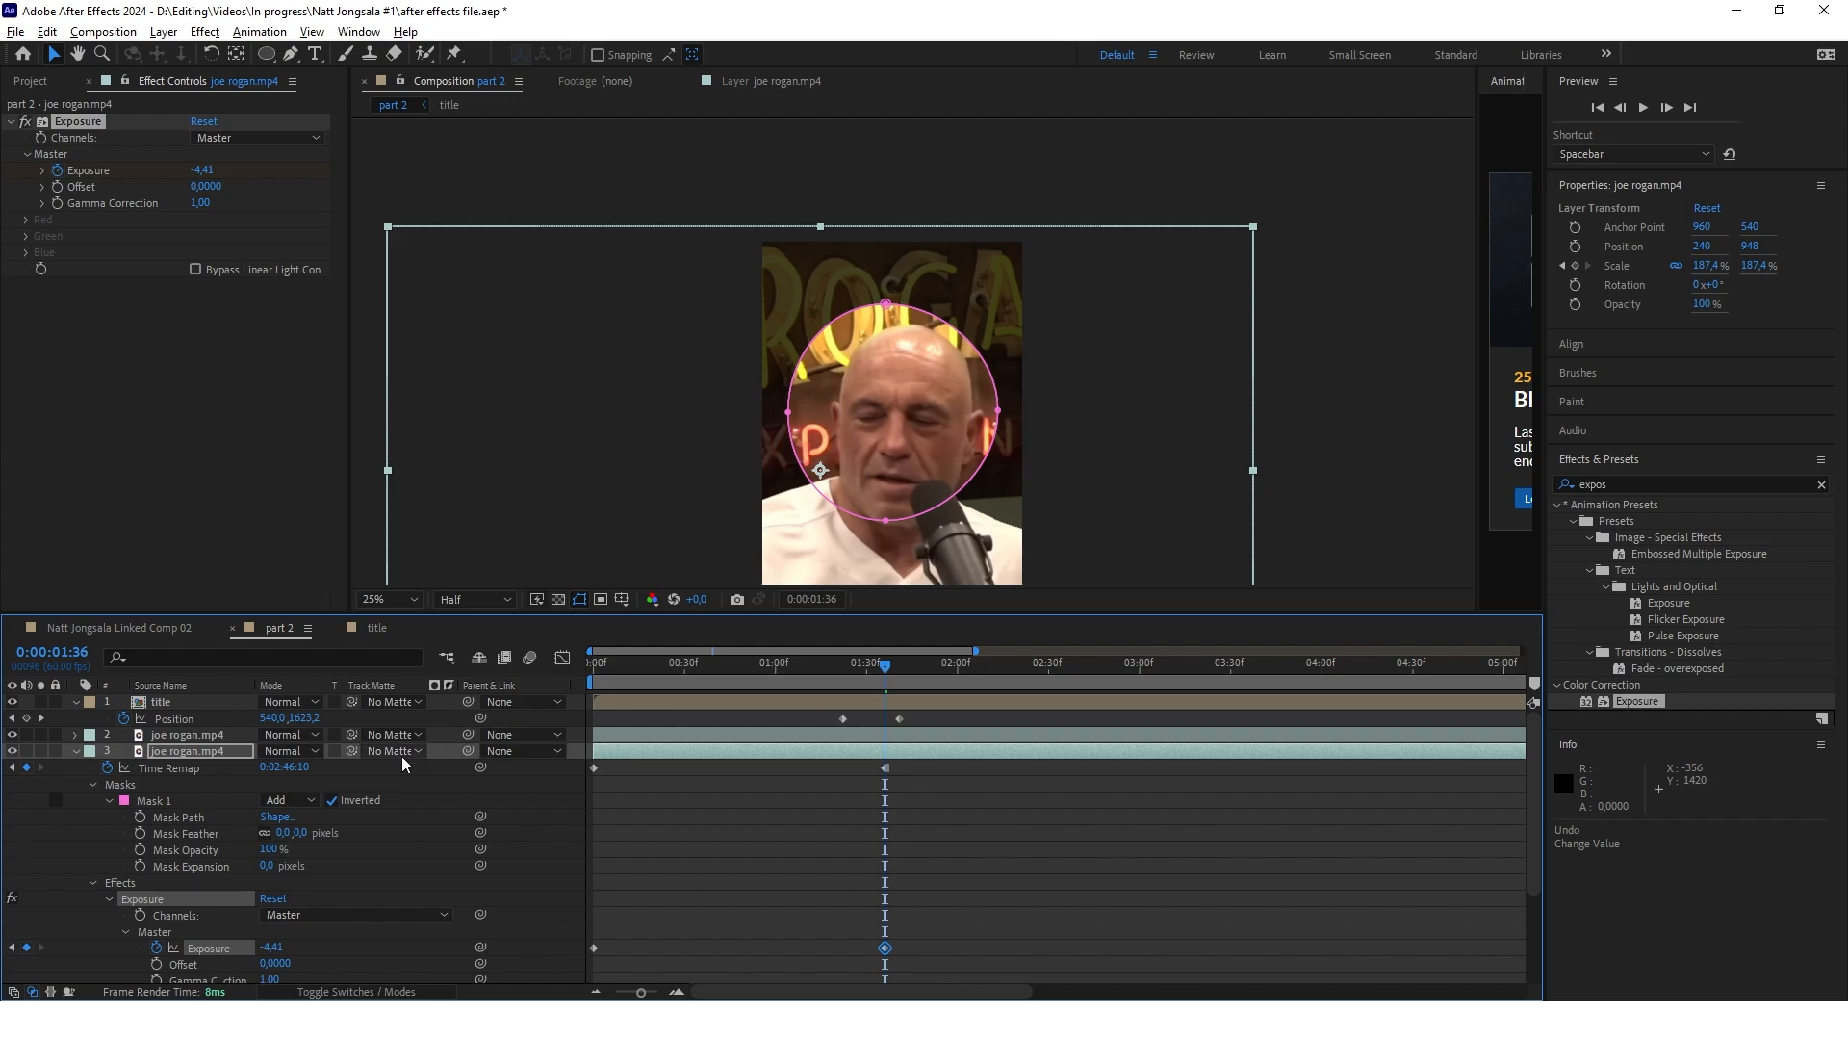
left_click_drag(283, 833, 392, 833)
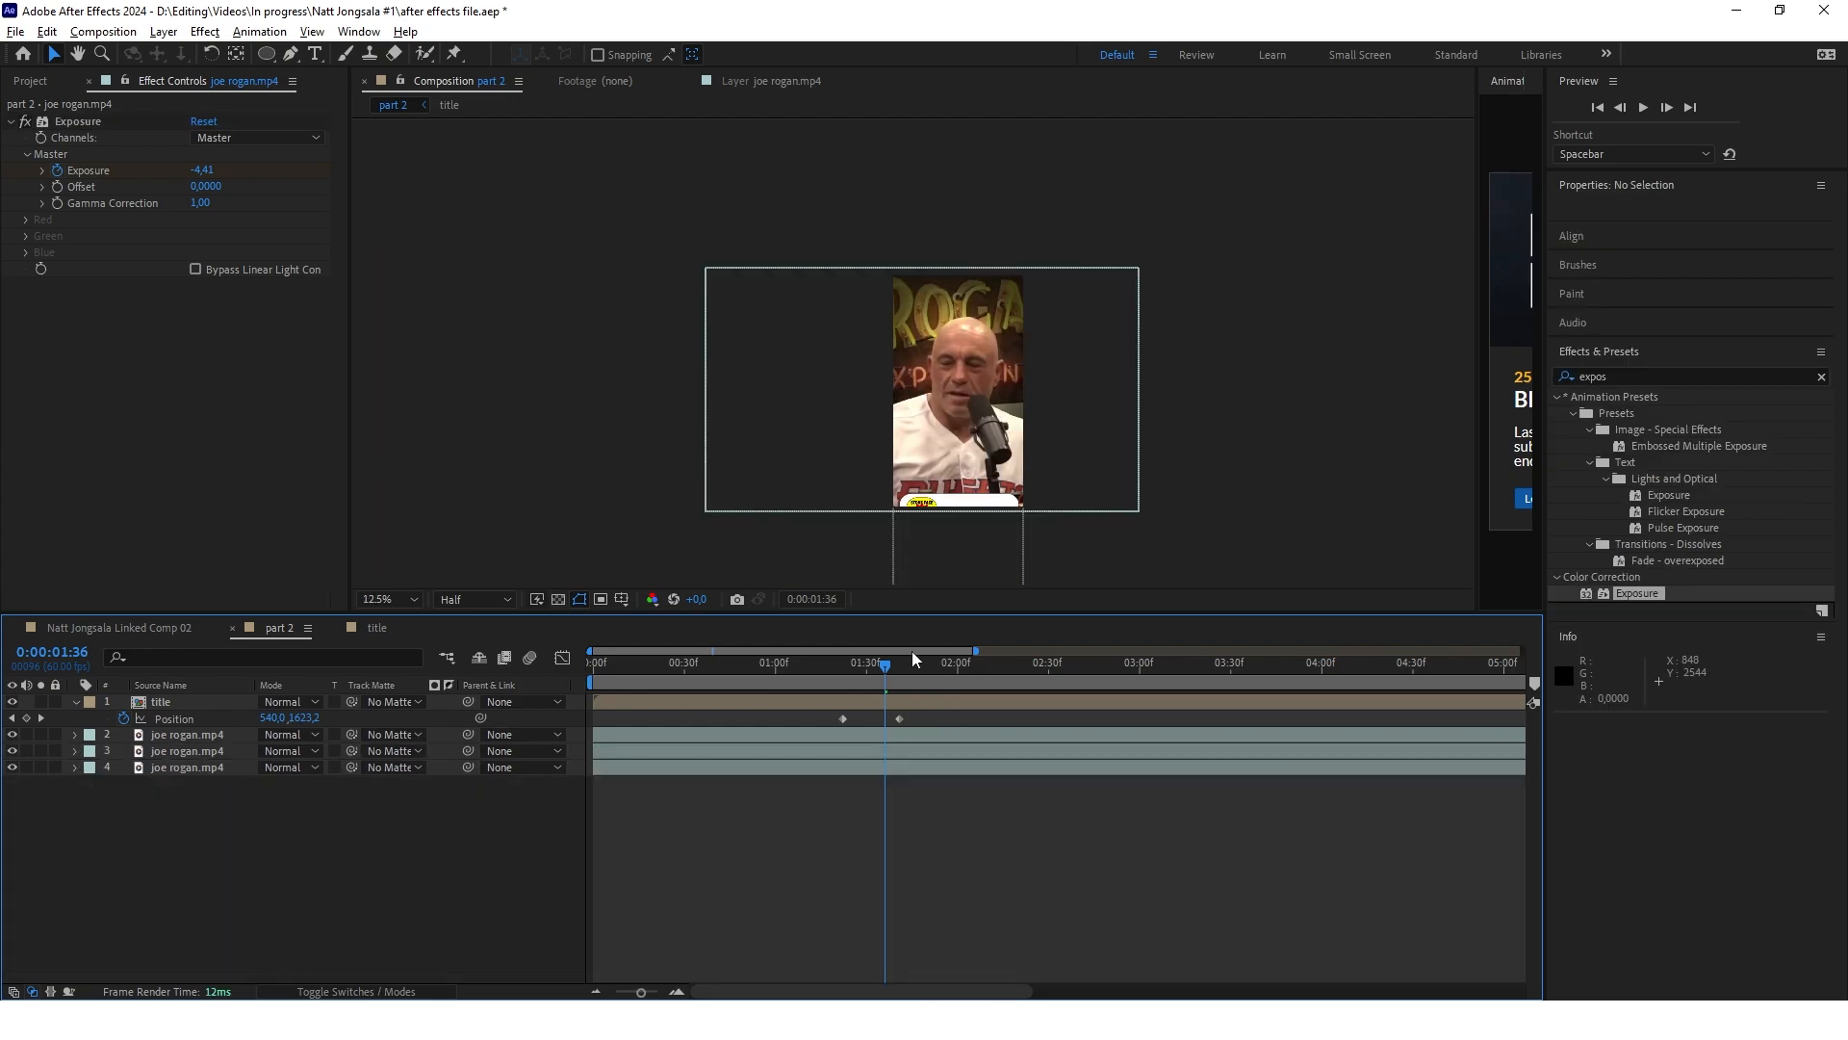
Preview the background darkening from the start and compare the frame at 0:00:01:45 with and without the bottom joe rogan.mp4 layer
left_click_drag(885, 663, 592, 665)
key("space")
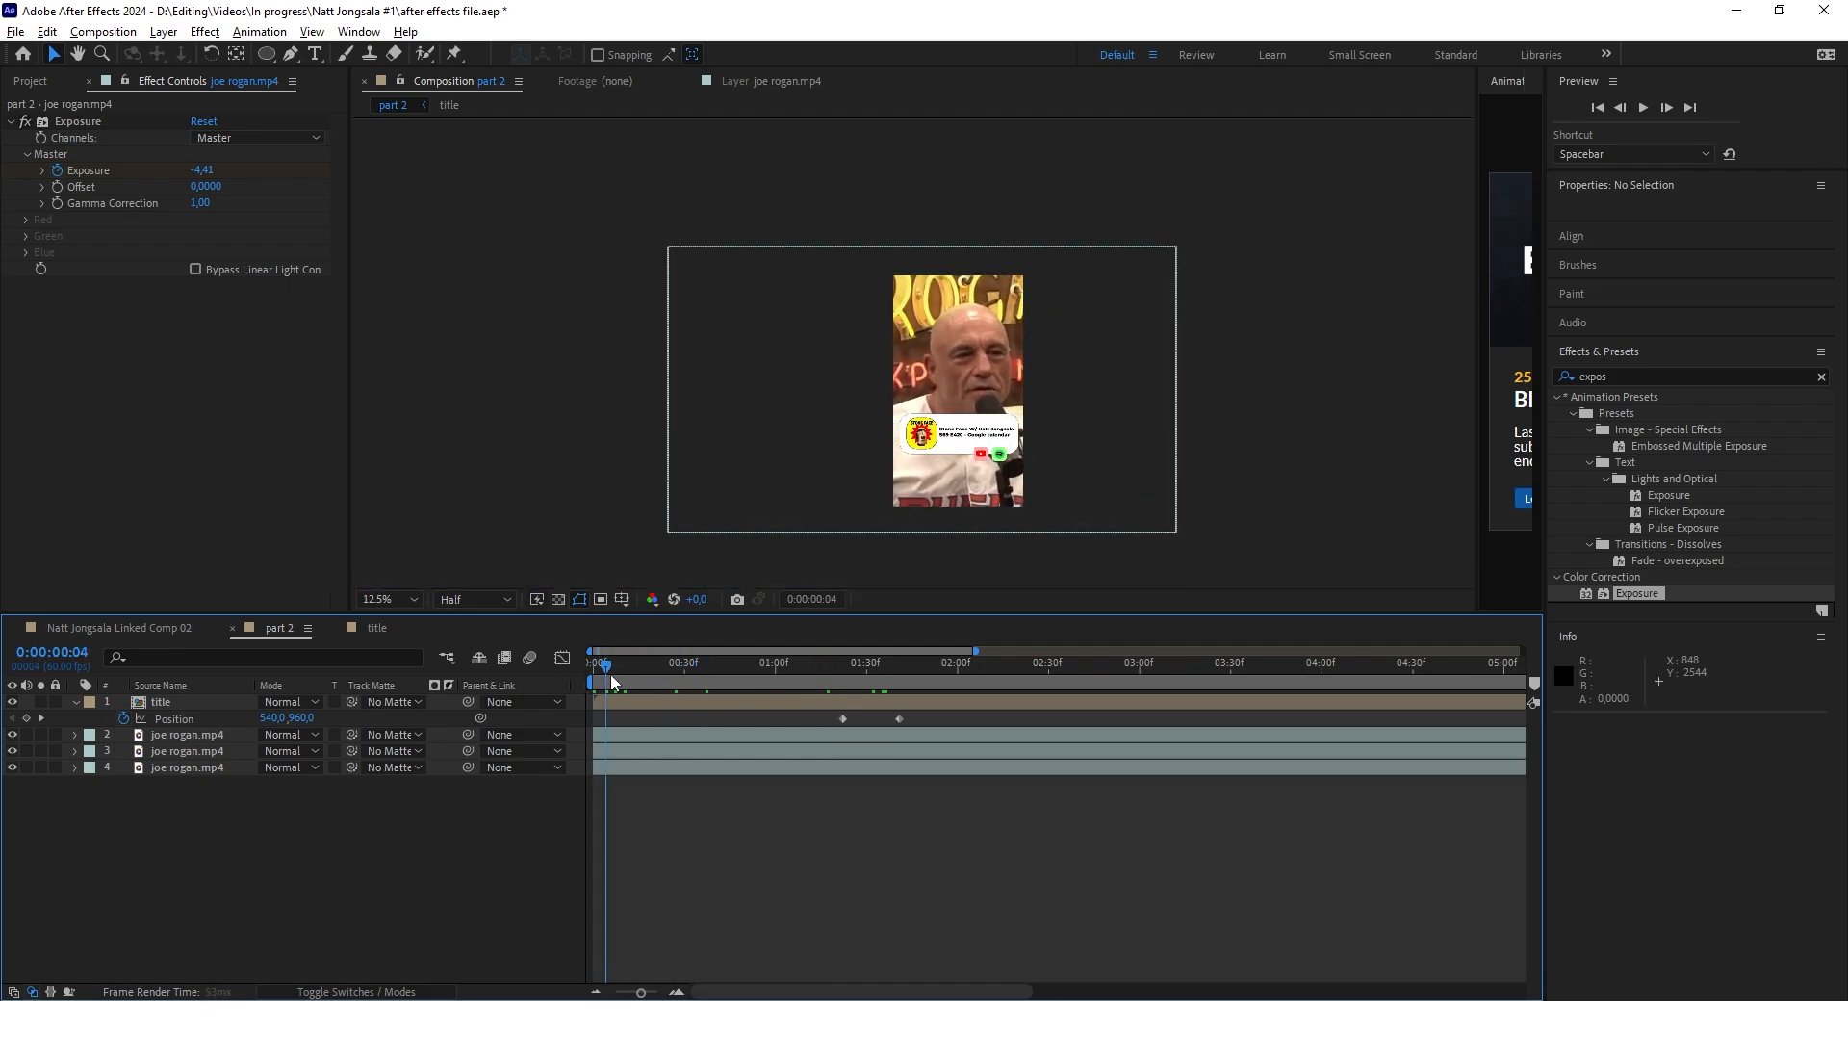
left_click_drag(826, 682, 915, 690)
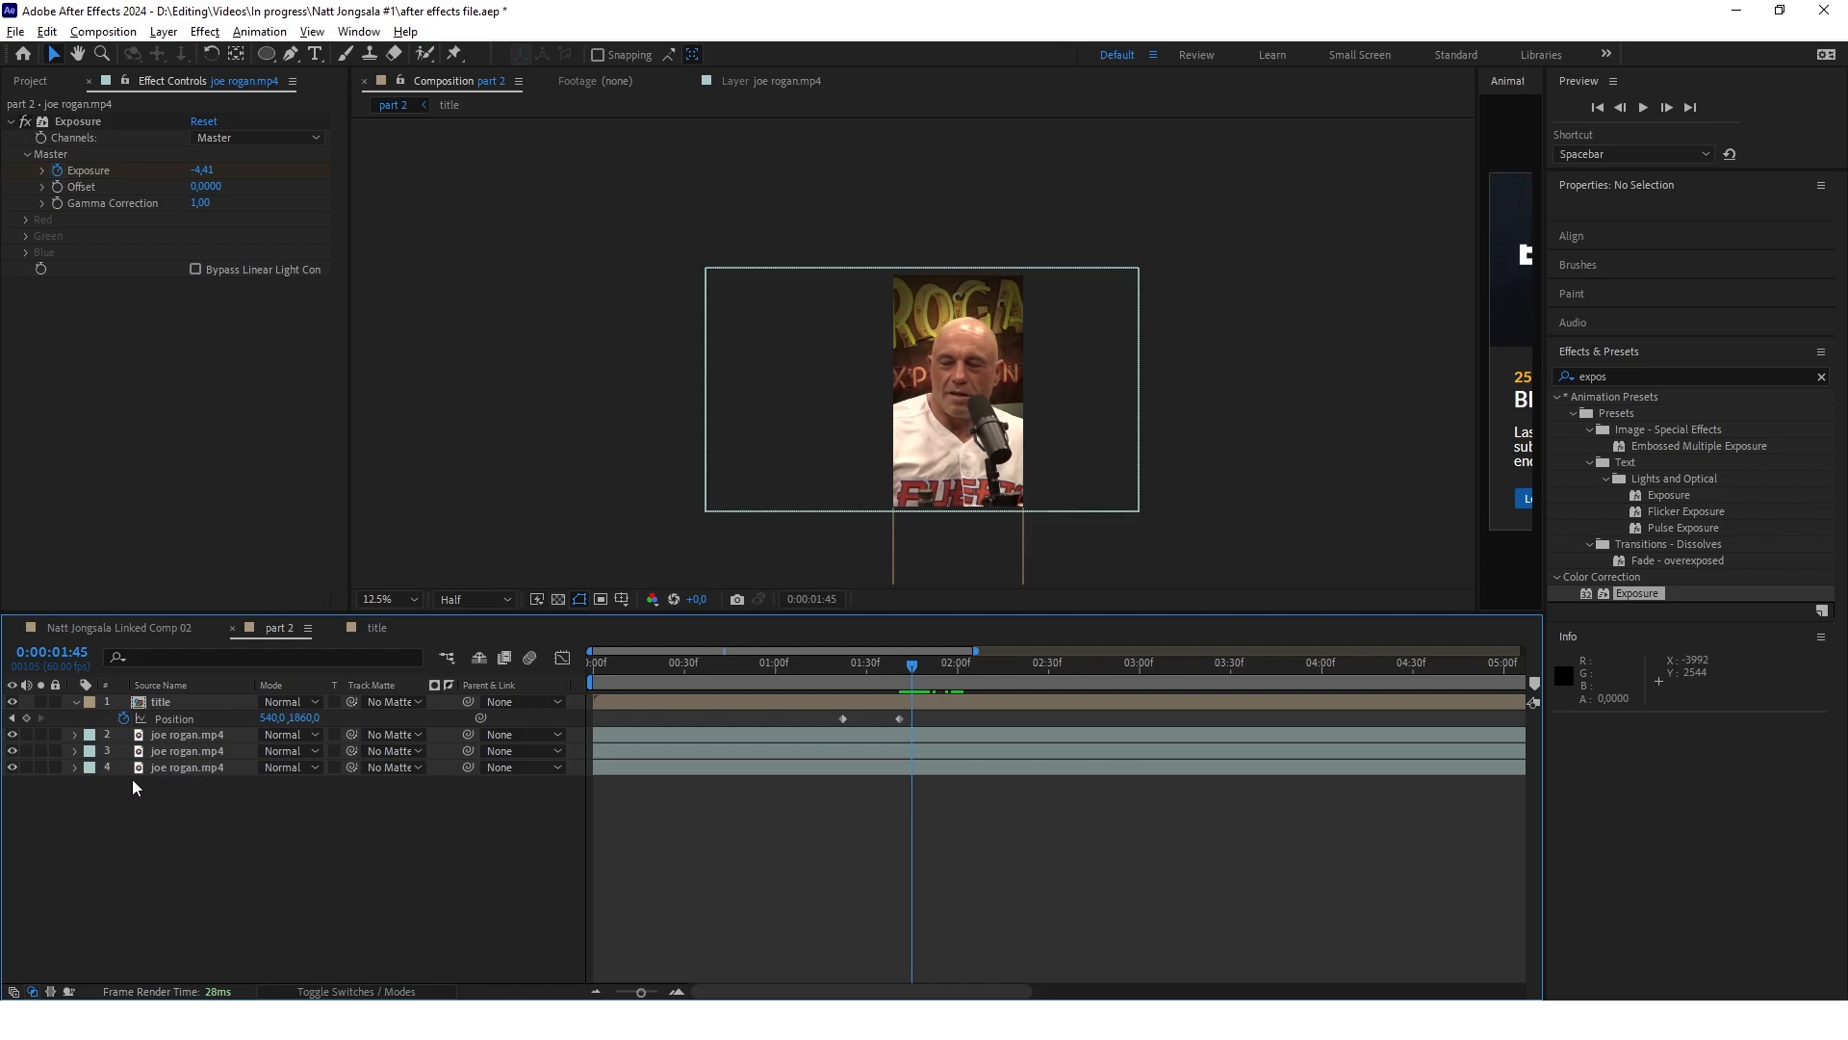
left_click(12, 767)
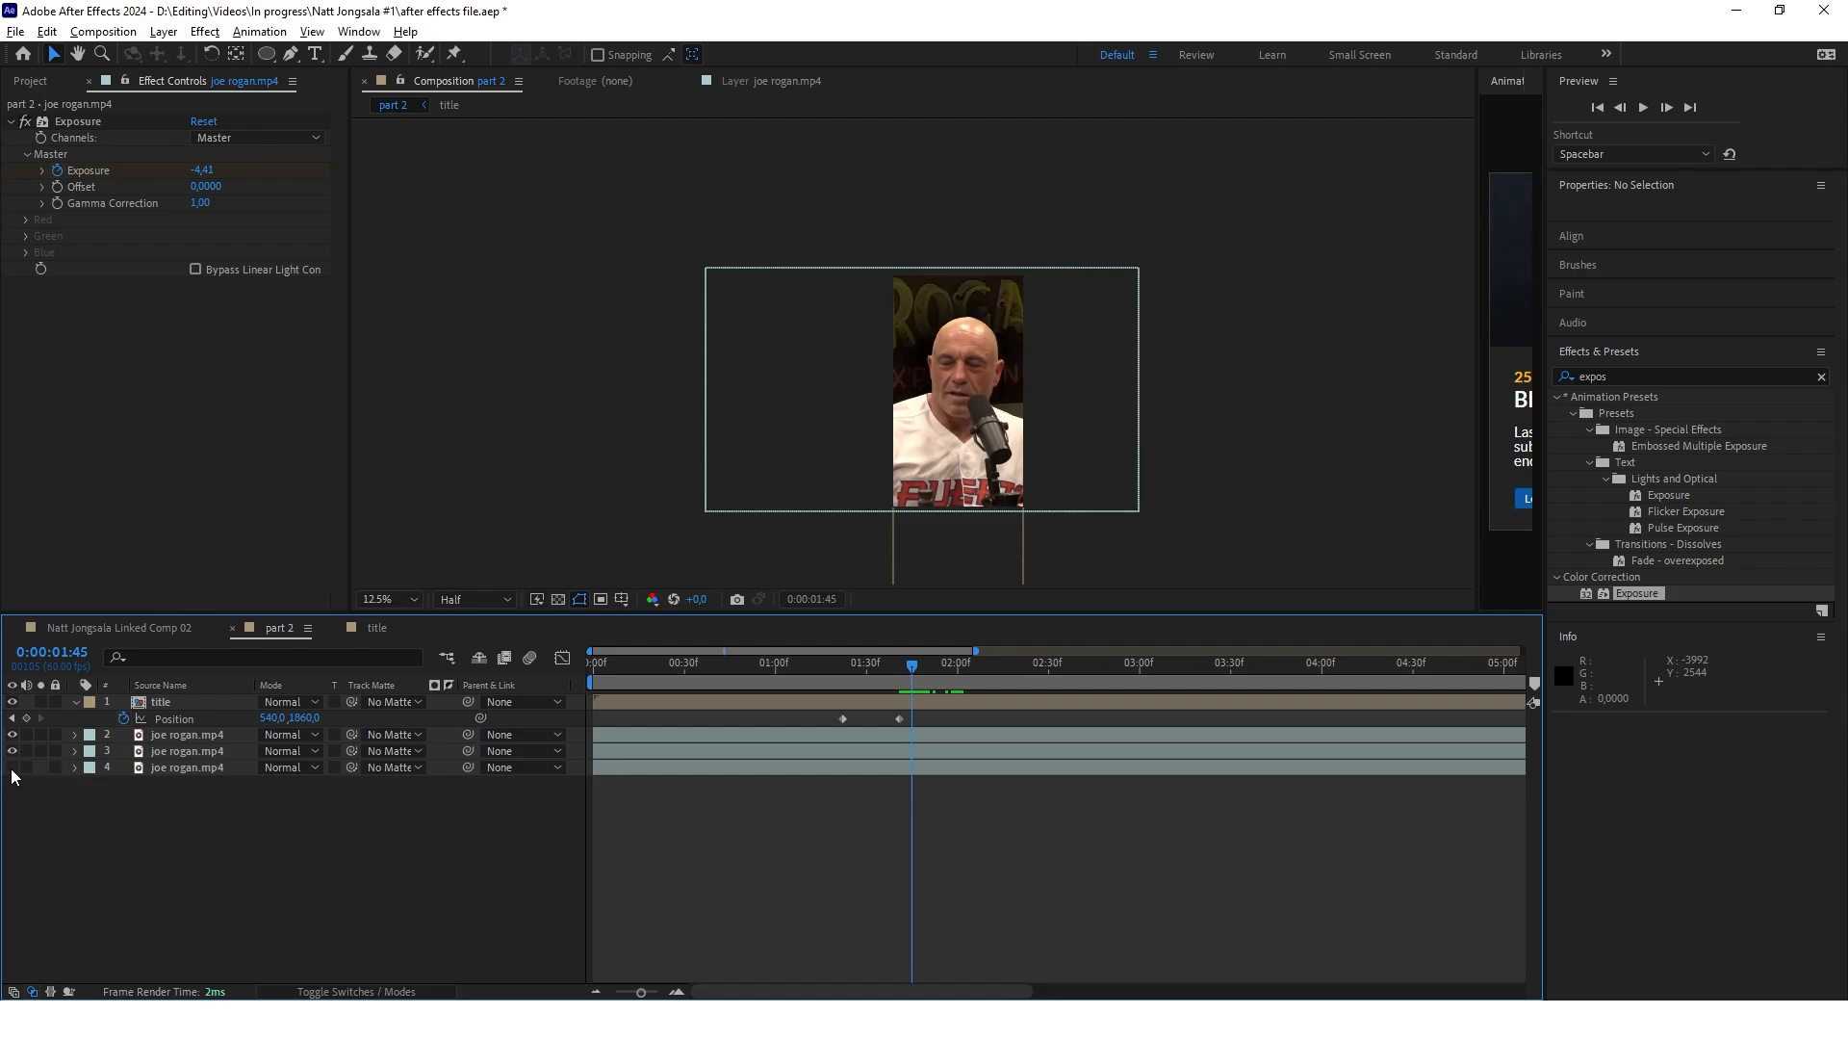
left_click(12, 767)
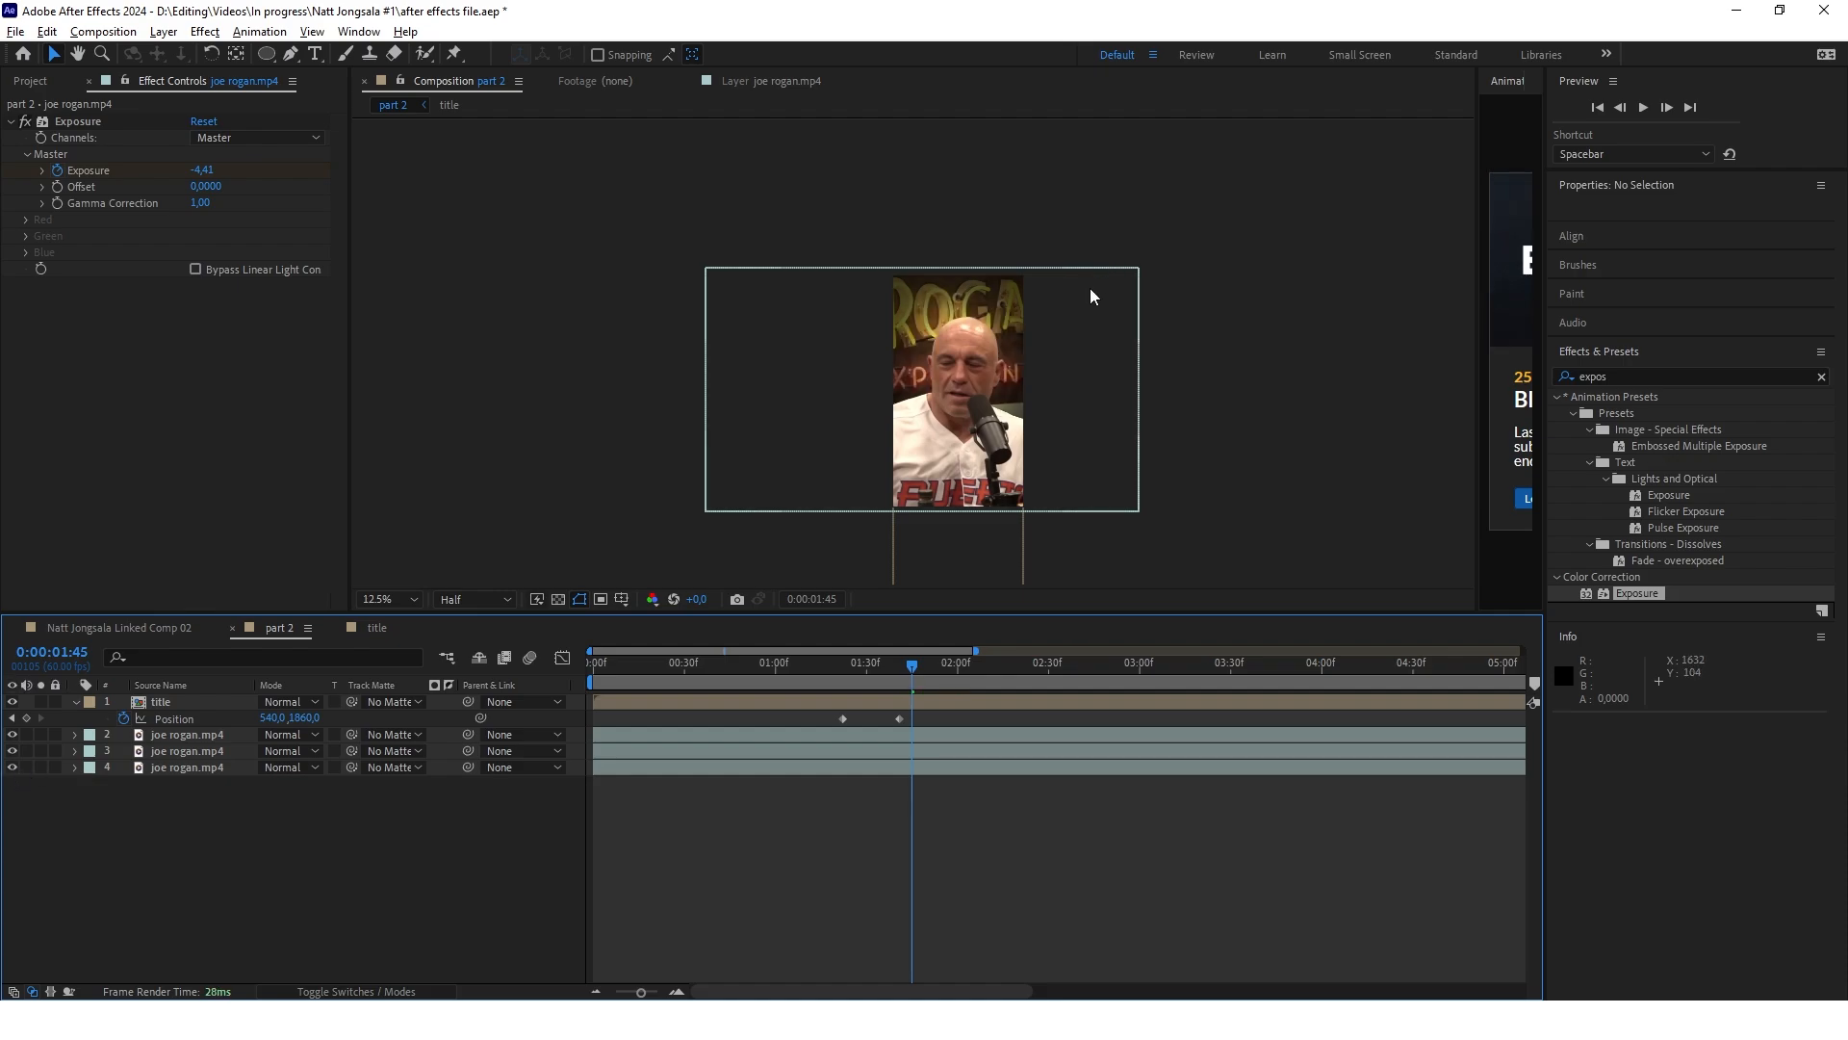
scroll(1019, 332, "up", 1)
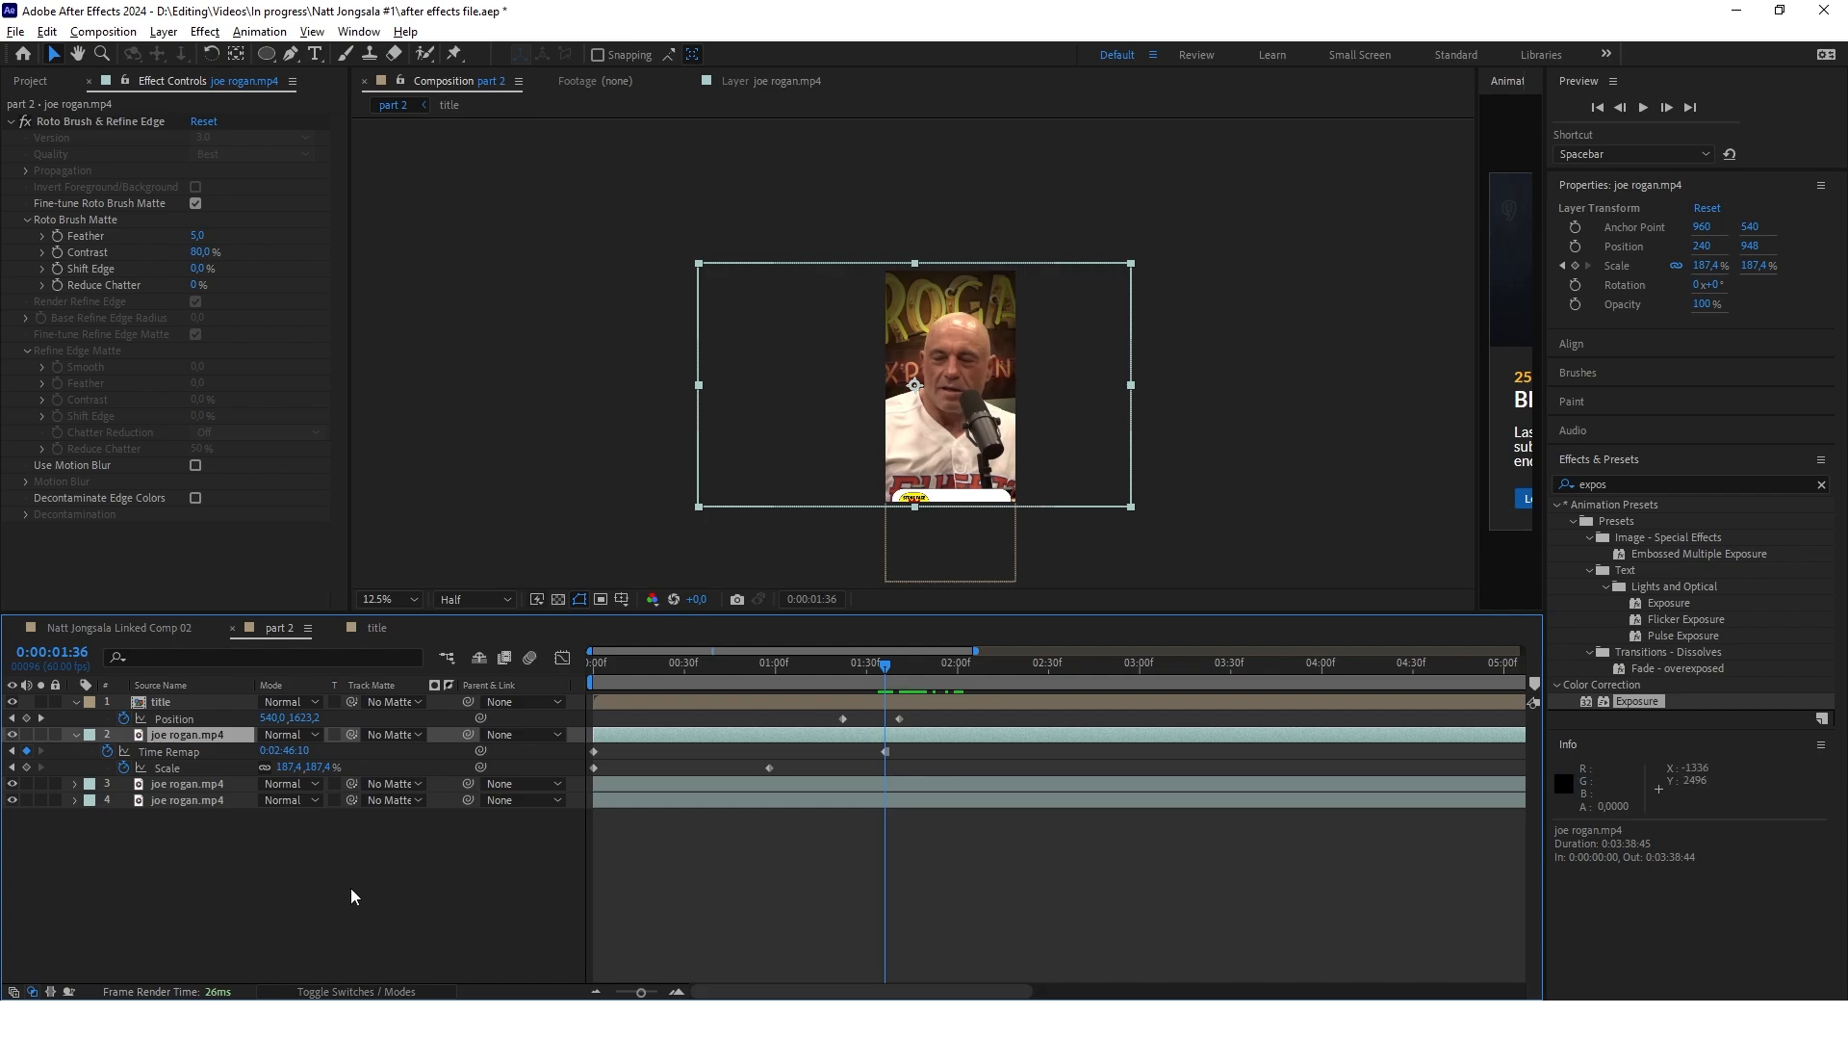
Create a dark gray solid and place it directly beneath the joe rogan.mp4 cutout layer as its backdrop
right_click(293, 877)
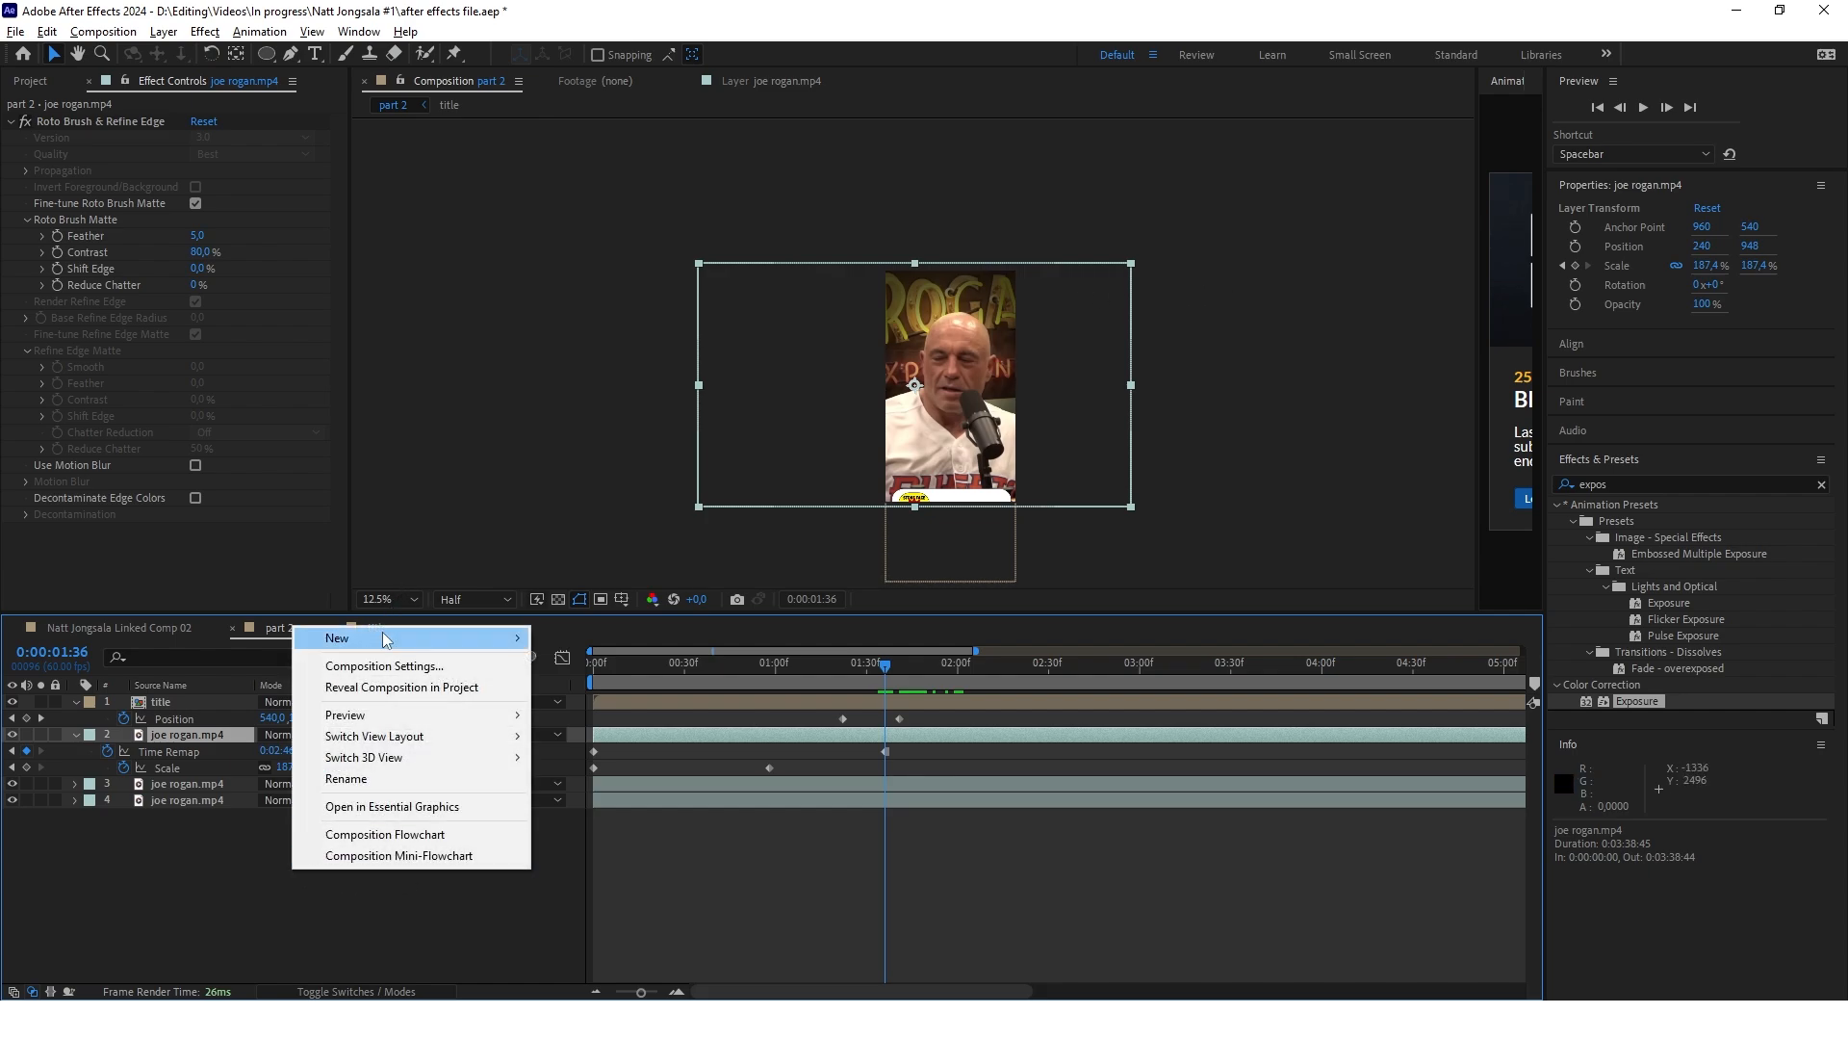
mouse_move(384, 635)
left_click(625, 691)
left_click(1006, 709)
left_click_drag(883, 772, 684, 787)
left_click(1158, 609)
left_click(1107, 760)
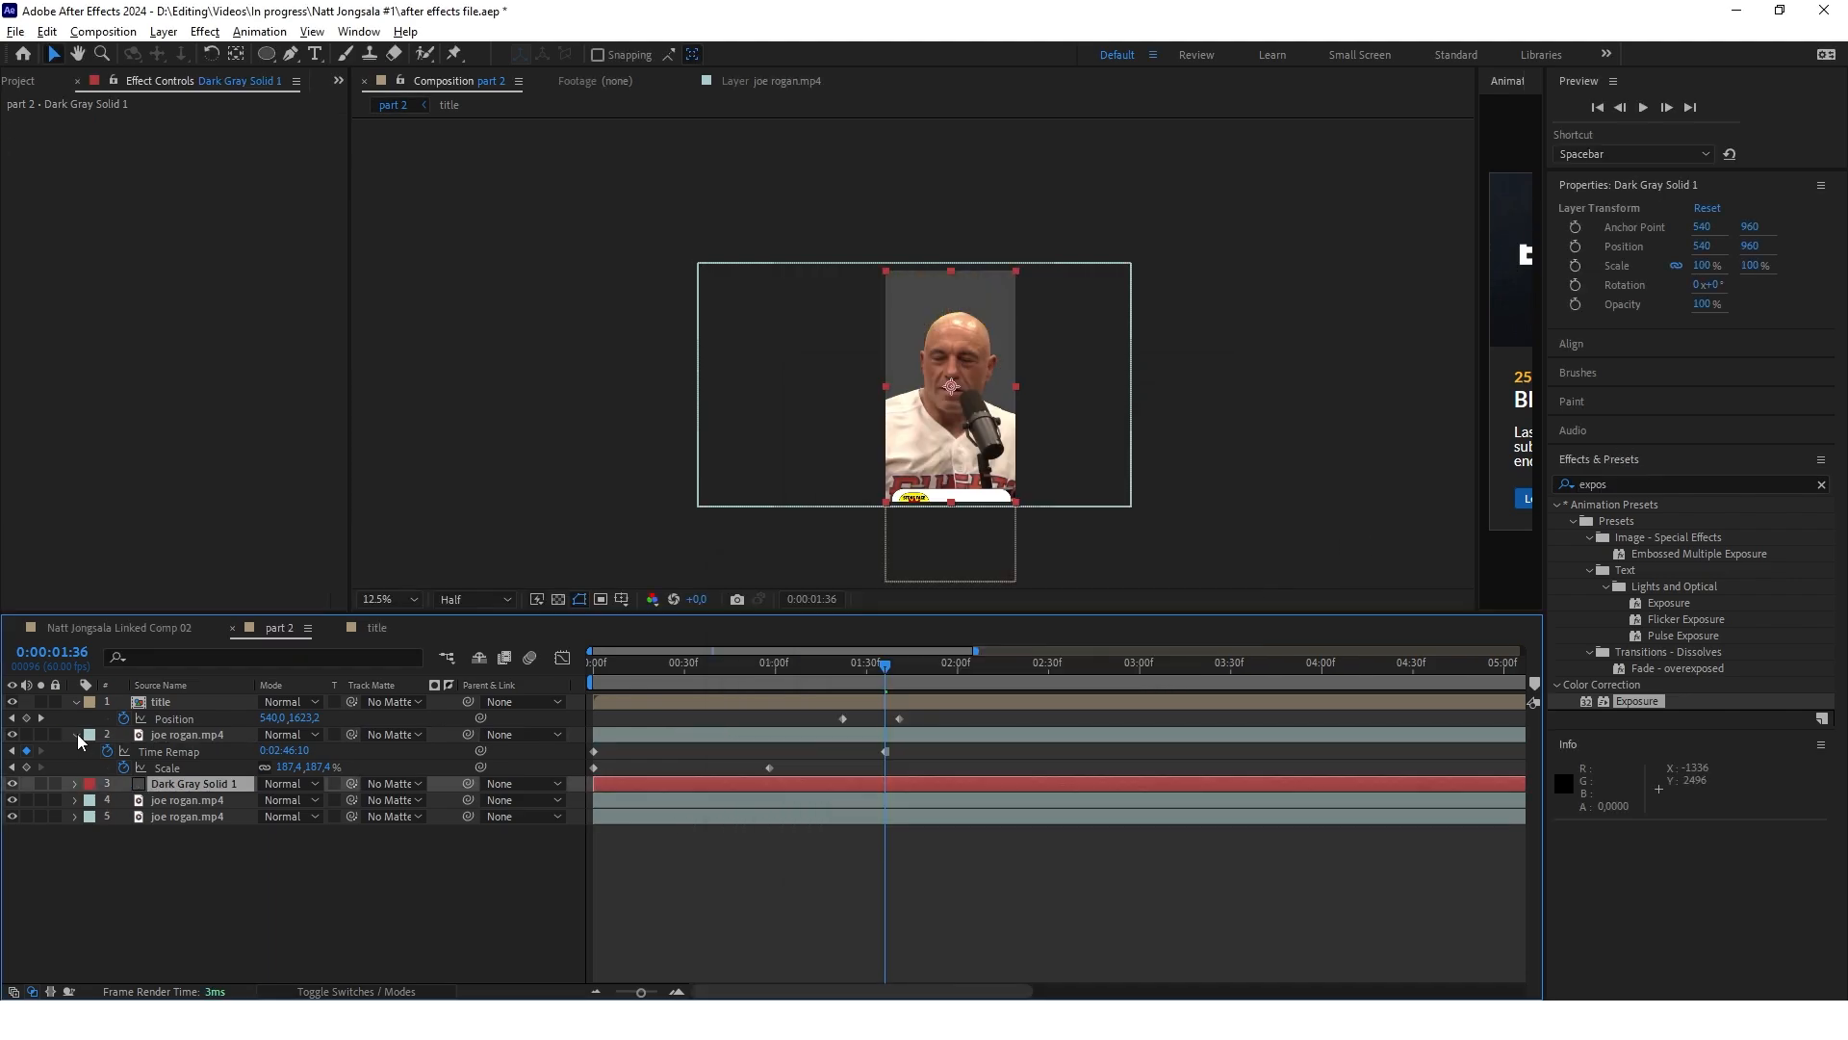
left_click_drag(183, 735, 183, 762)
Create a second dark gray solid and place it between the joe rogan.mp4 cutout and the first solid
right_click(289, 852)
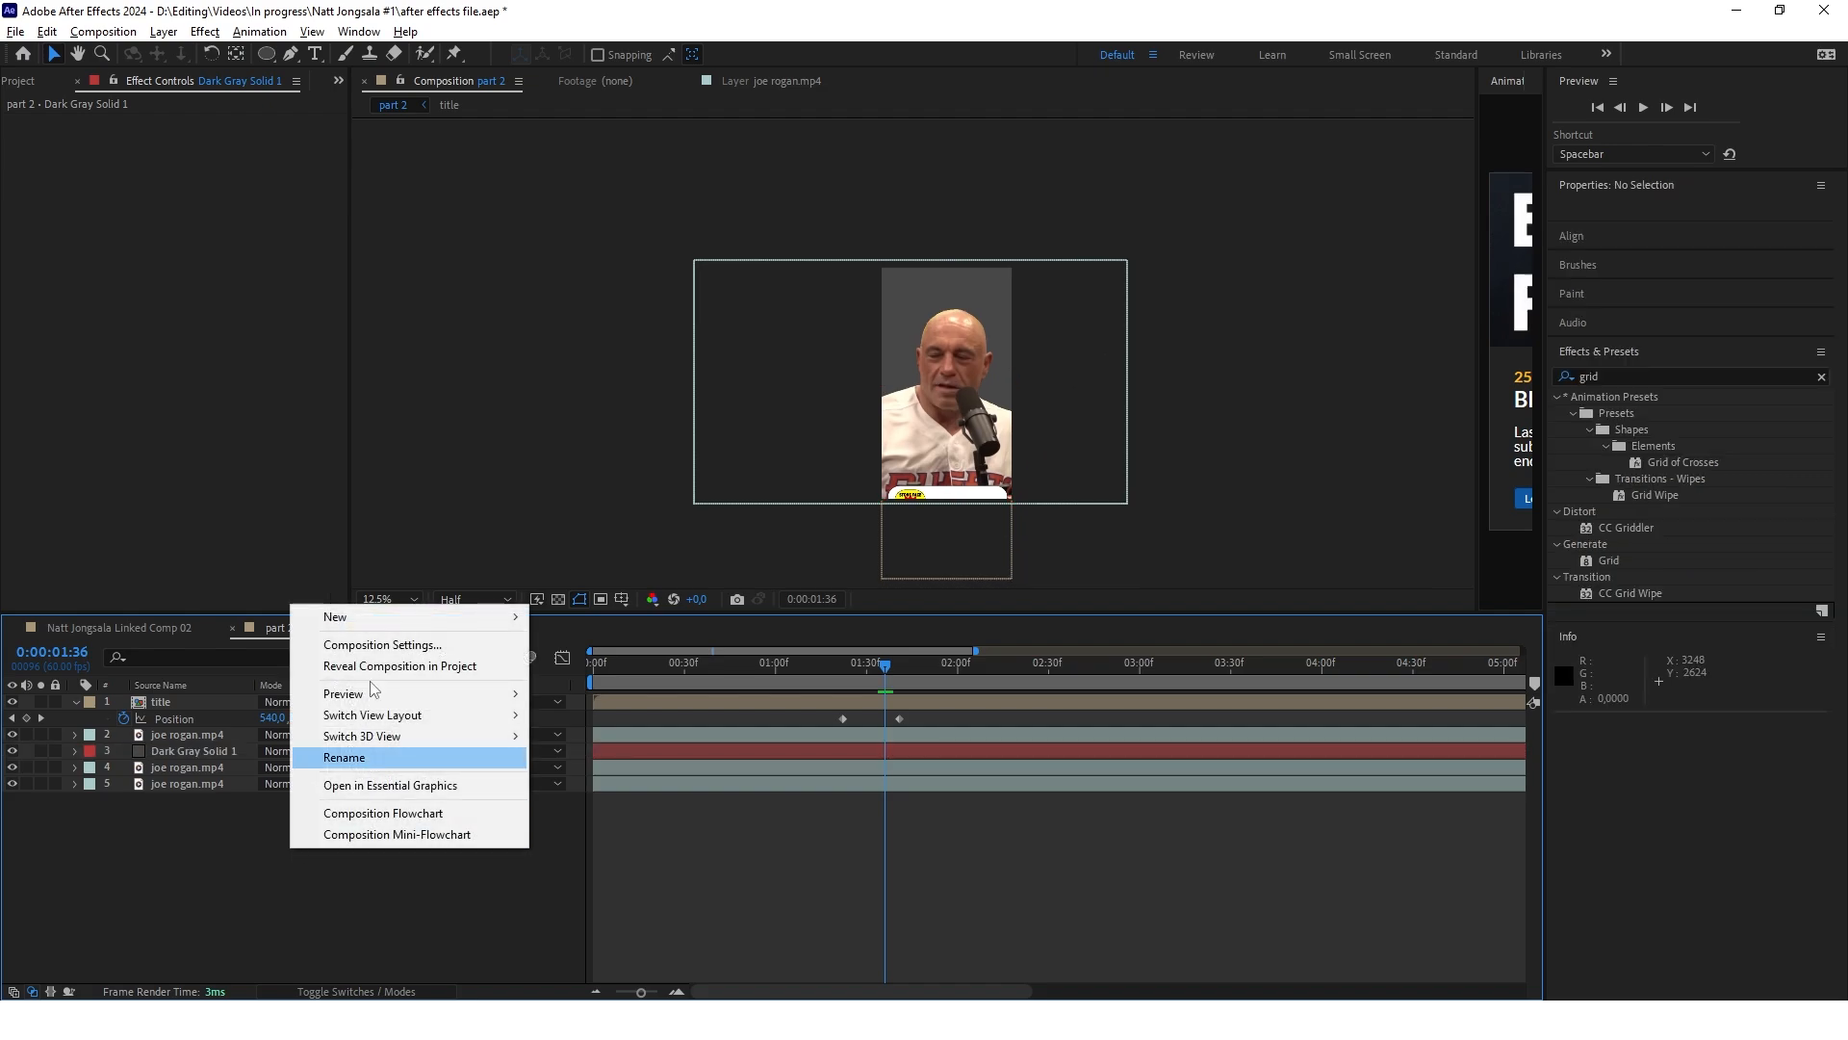
mouse_move(317, 613)
left_click(625, 668)
key("Return")
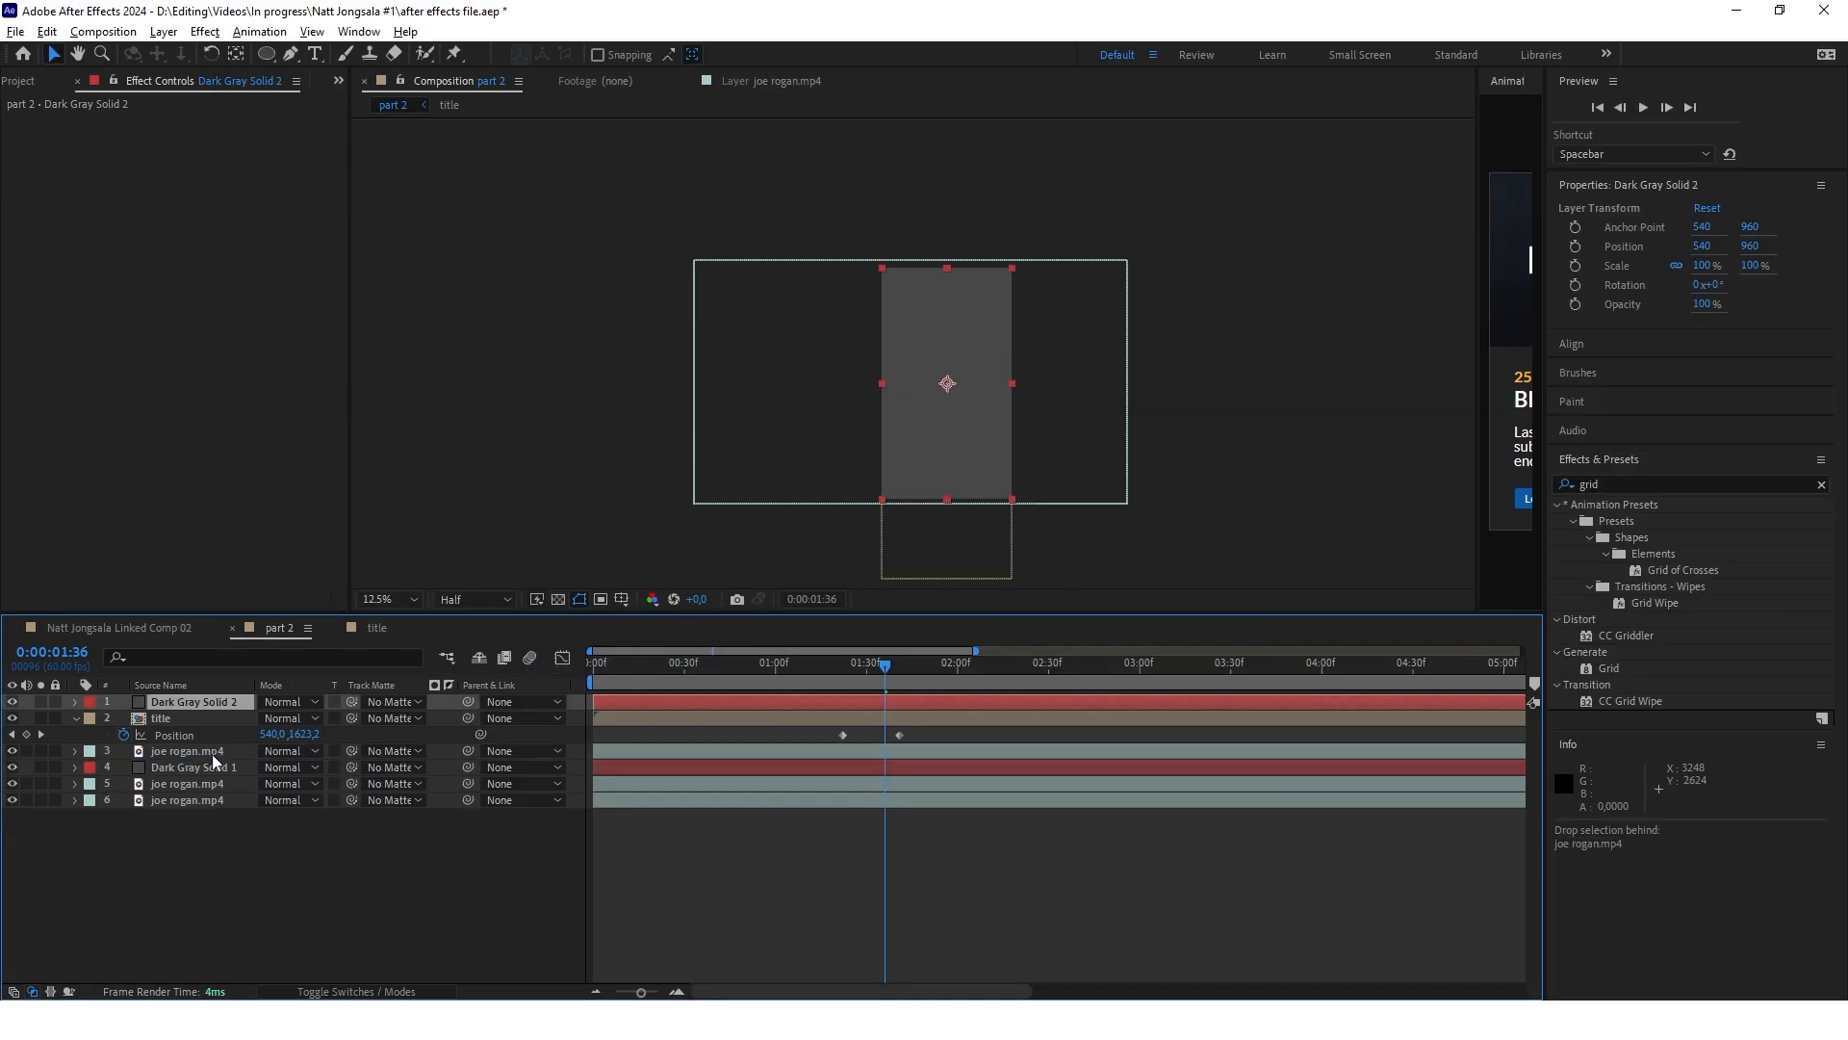
Apply the Grid effect to the upper solid, sized from Width & Height Sliders, with width 94,3 and height 90,6
left_click(1626, 483)
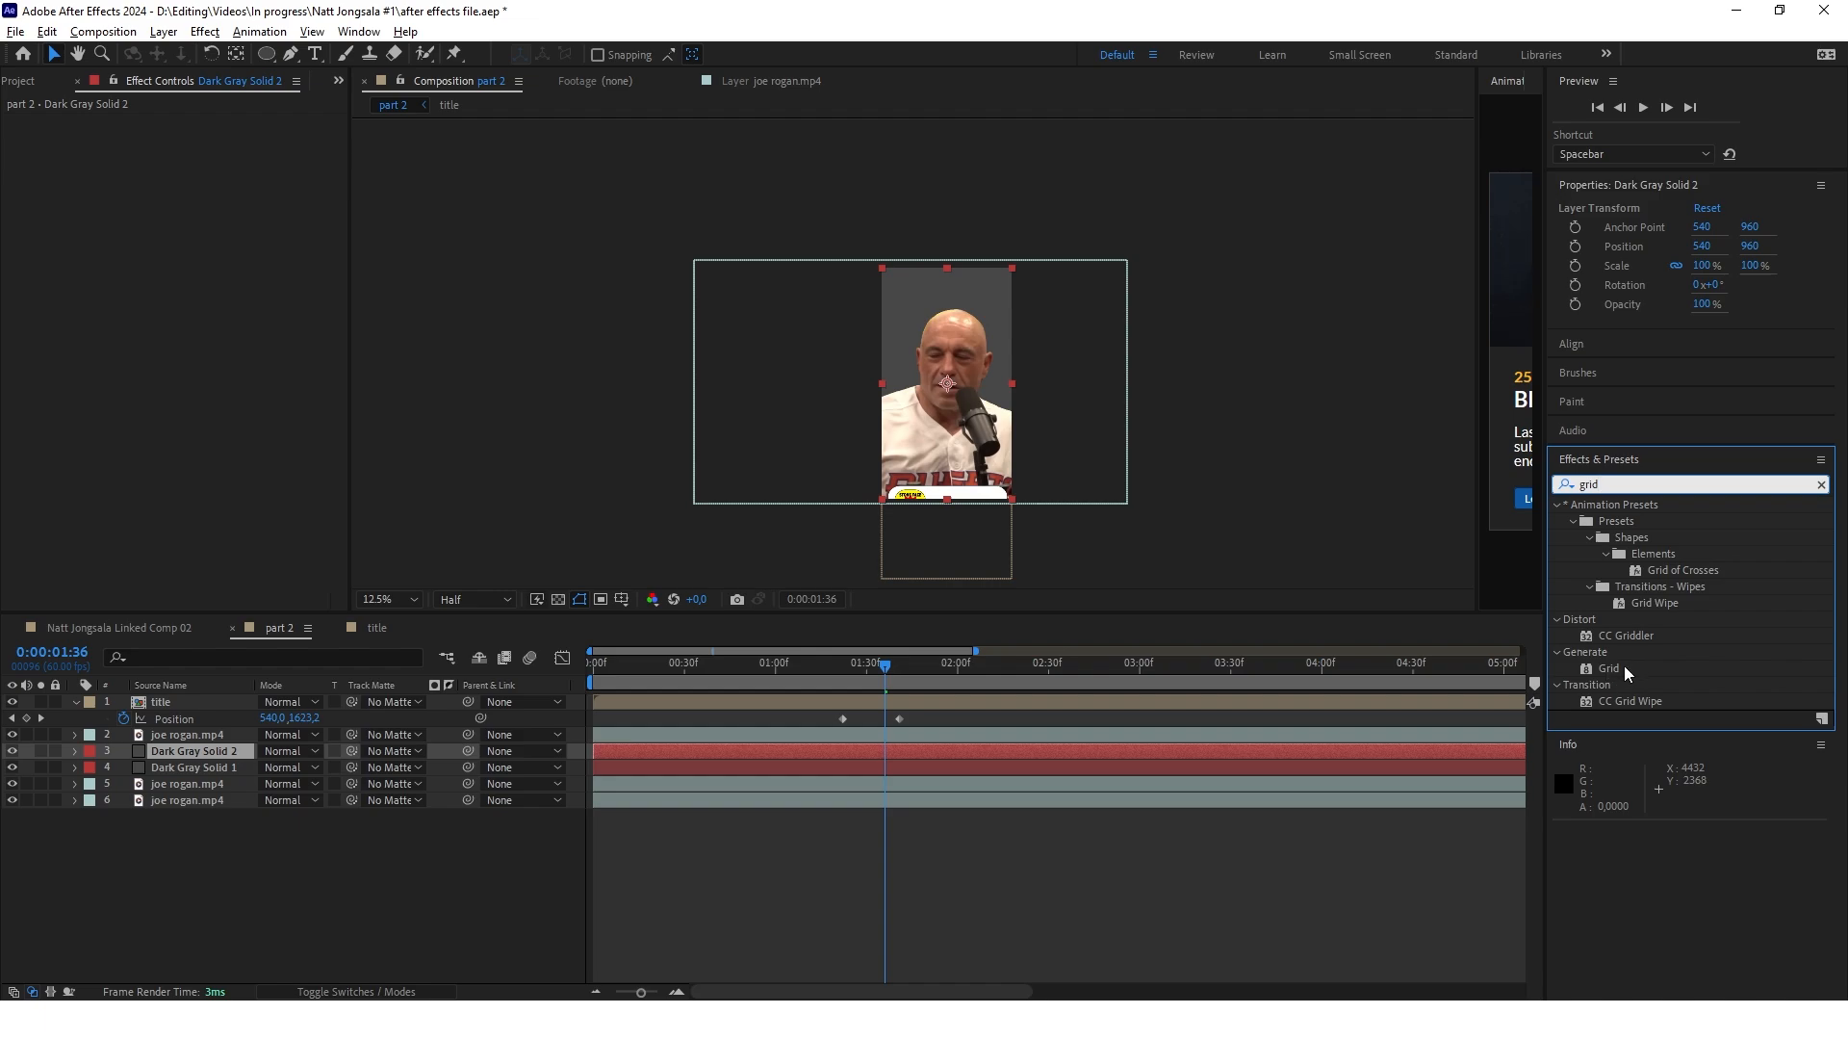
left_click_drag(1627, 672, 720, 755)
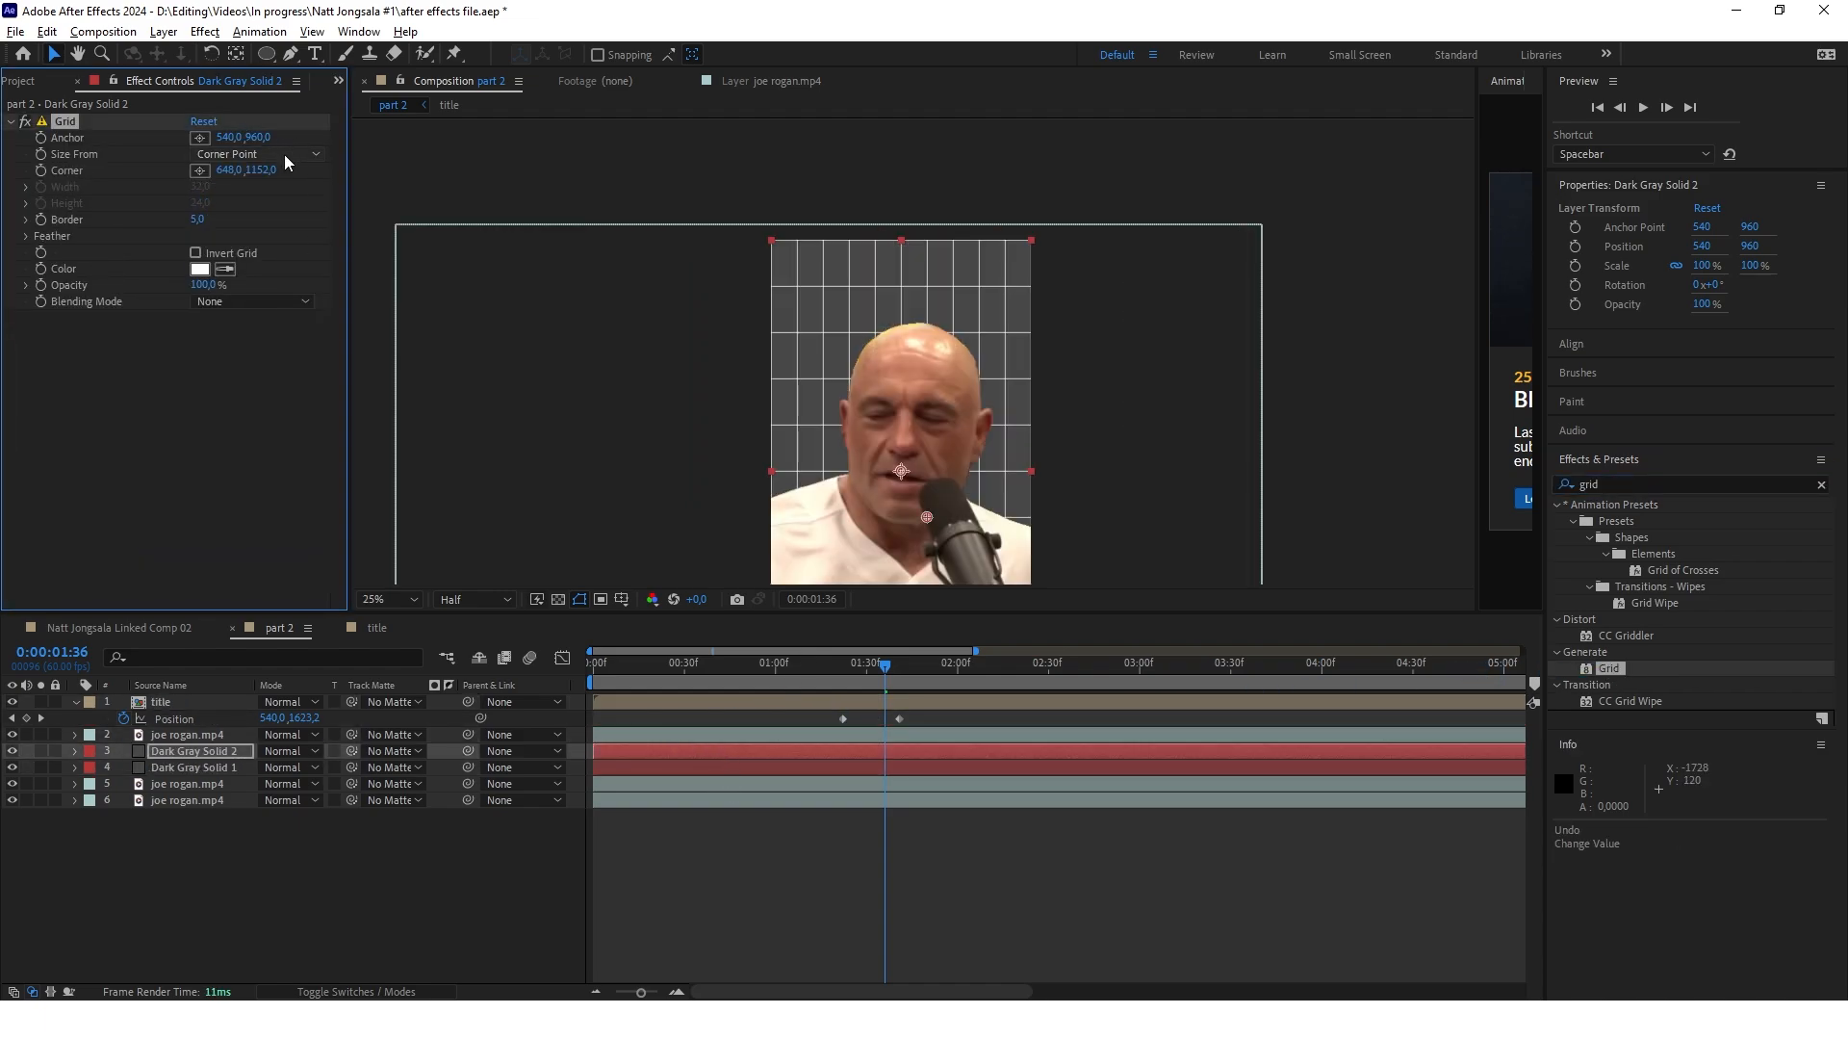
left_click(286, 155)
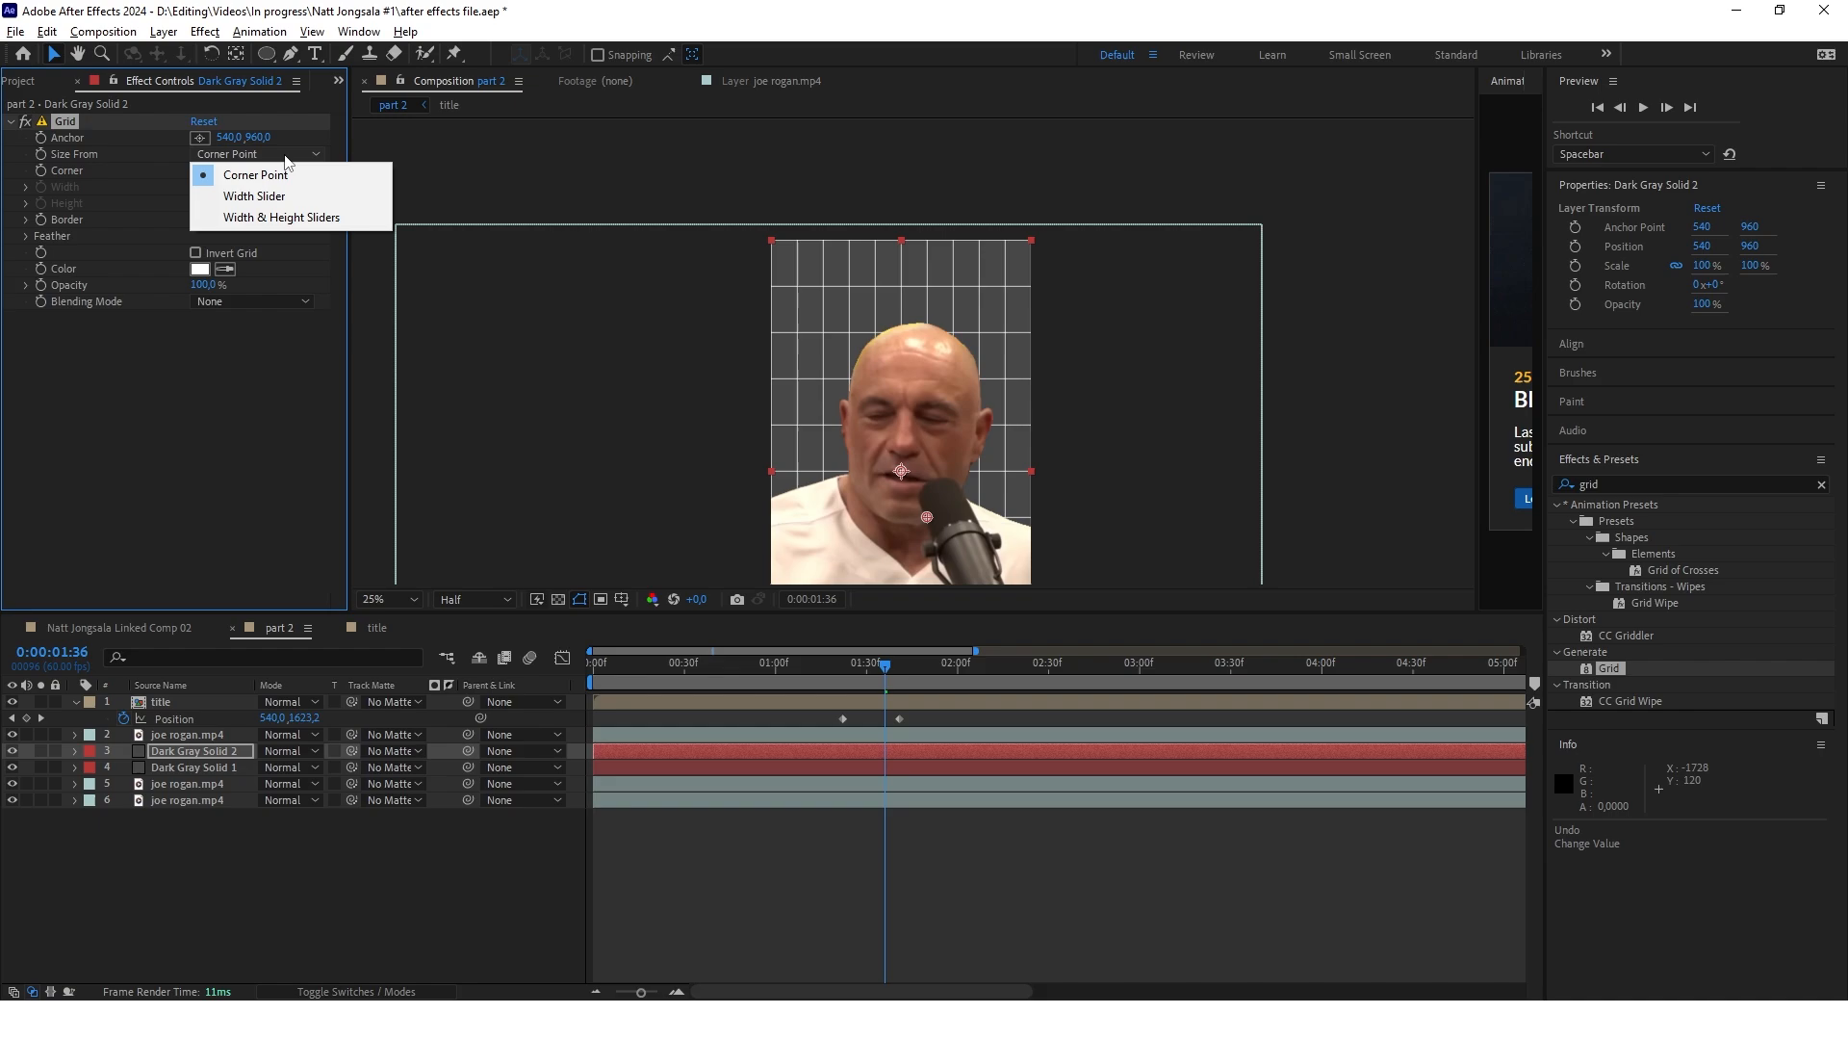
left_click(290, 218)
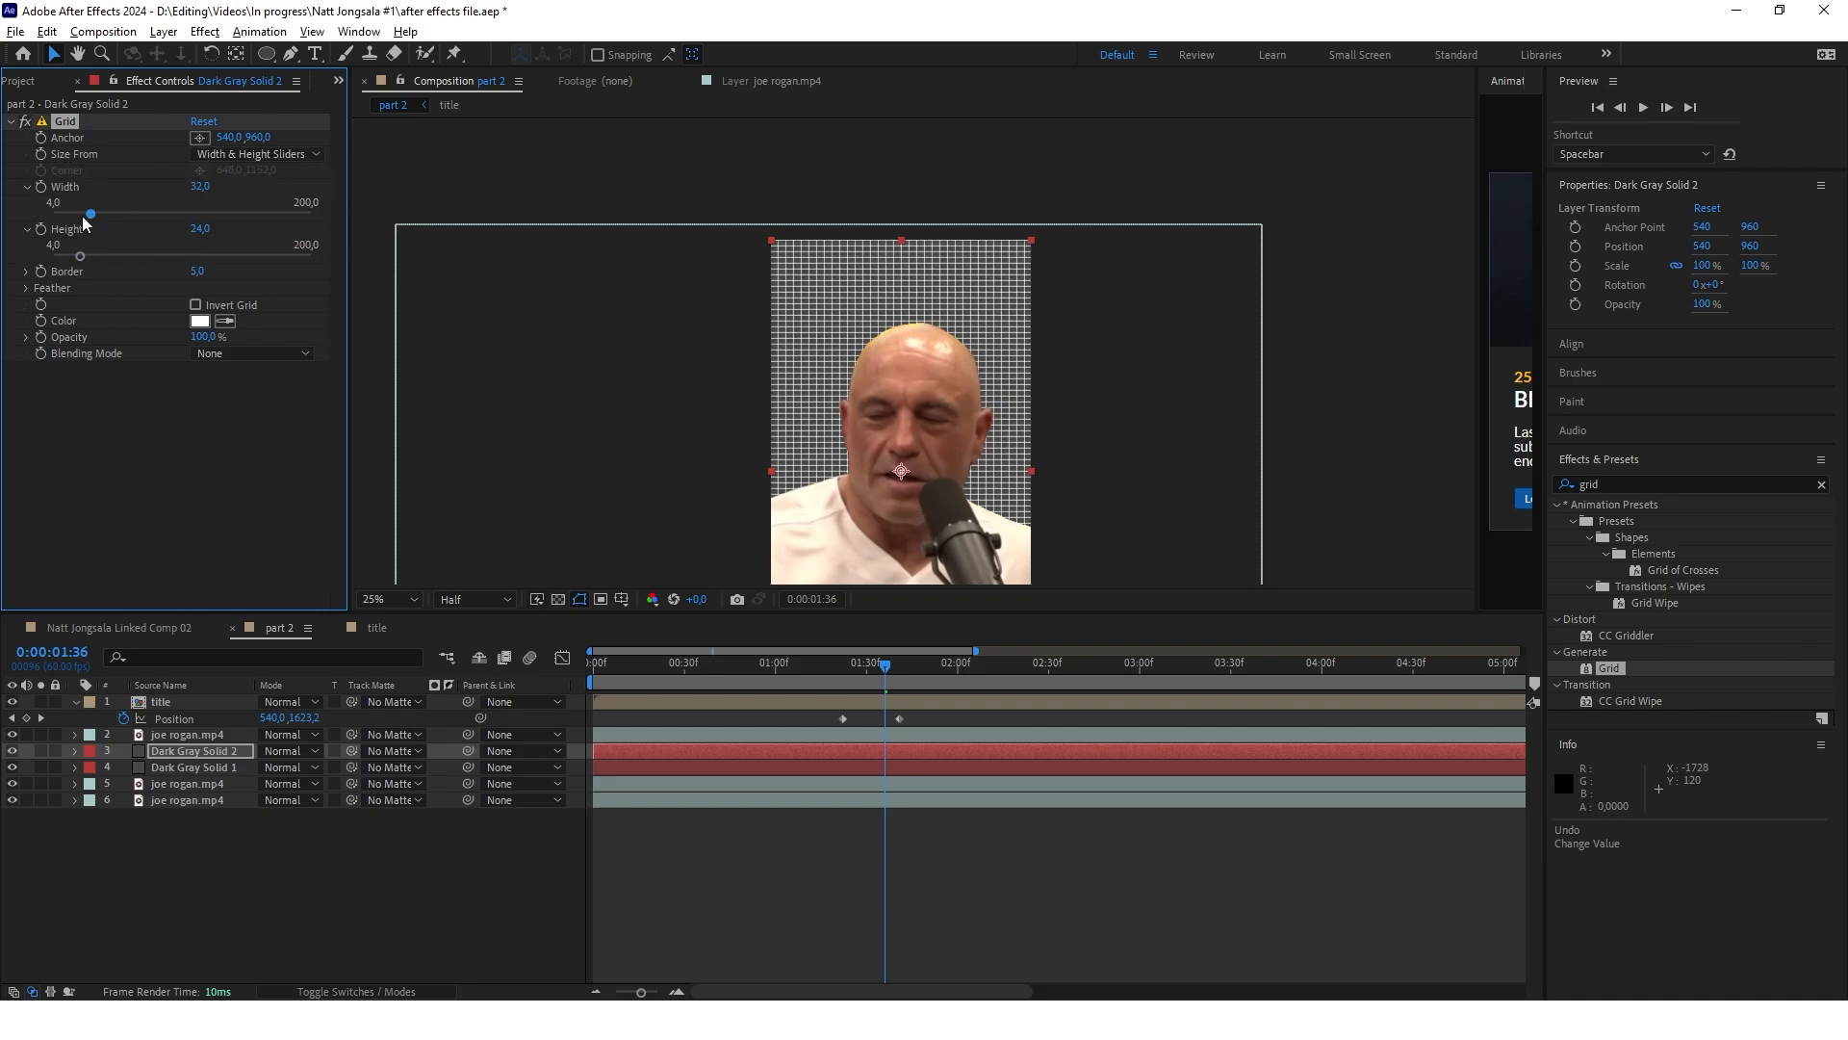
left_click_drag(92, 212, 127, 214)
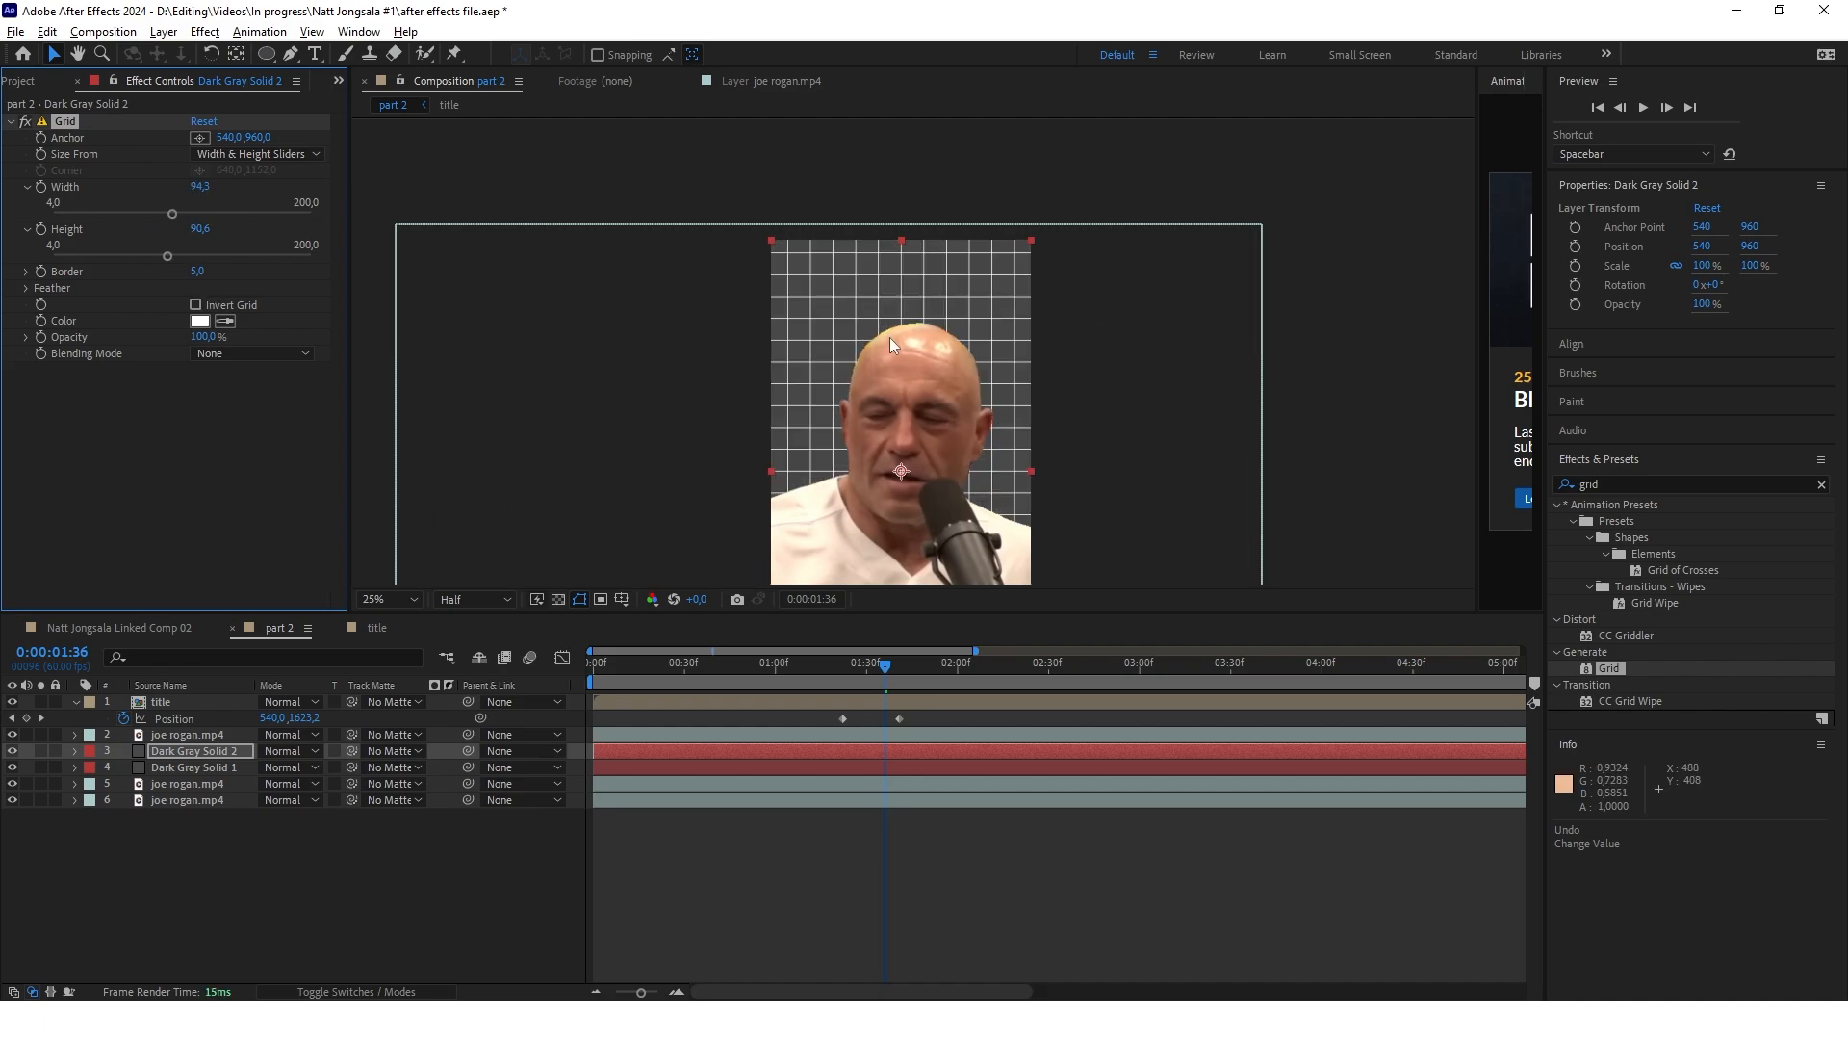
Trim the start of both dark gray solids to 0:00:01:24
left_click(652, 753)
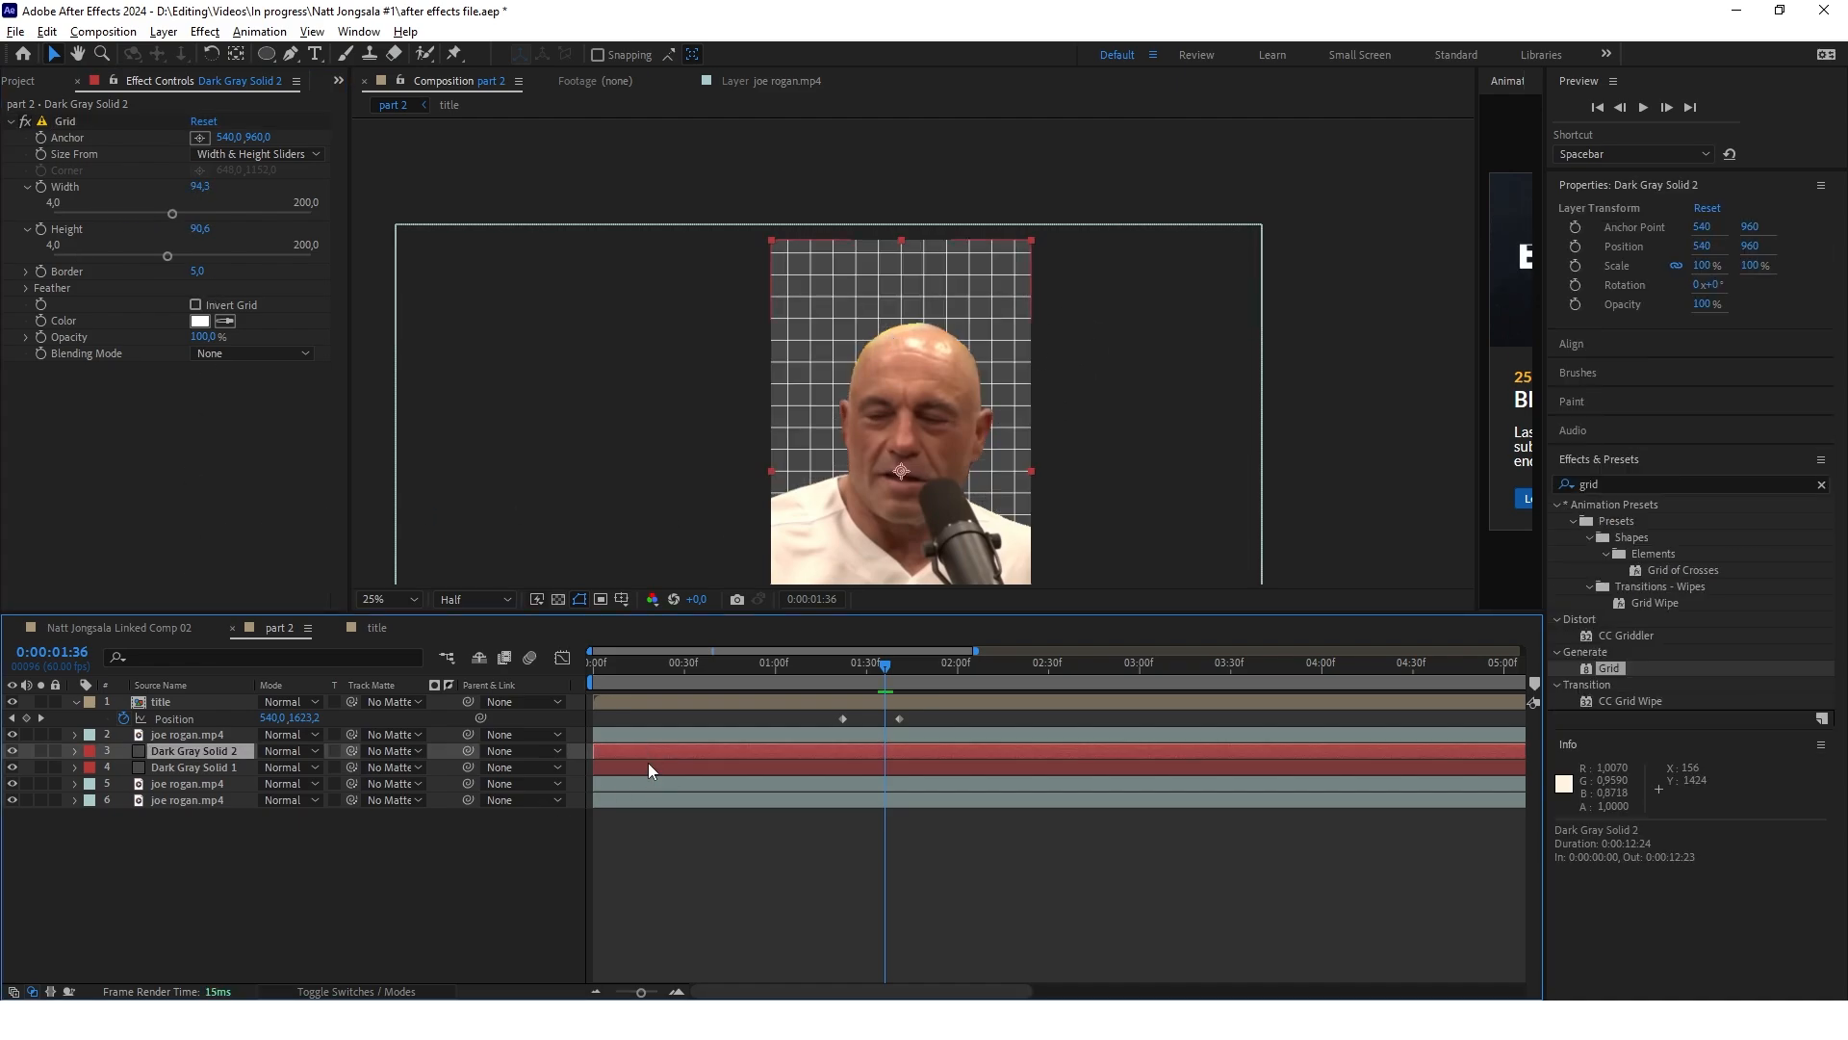
left_click(645, 767)
left_click(627, 753)
left_click(631, 767, "shift")
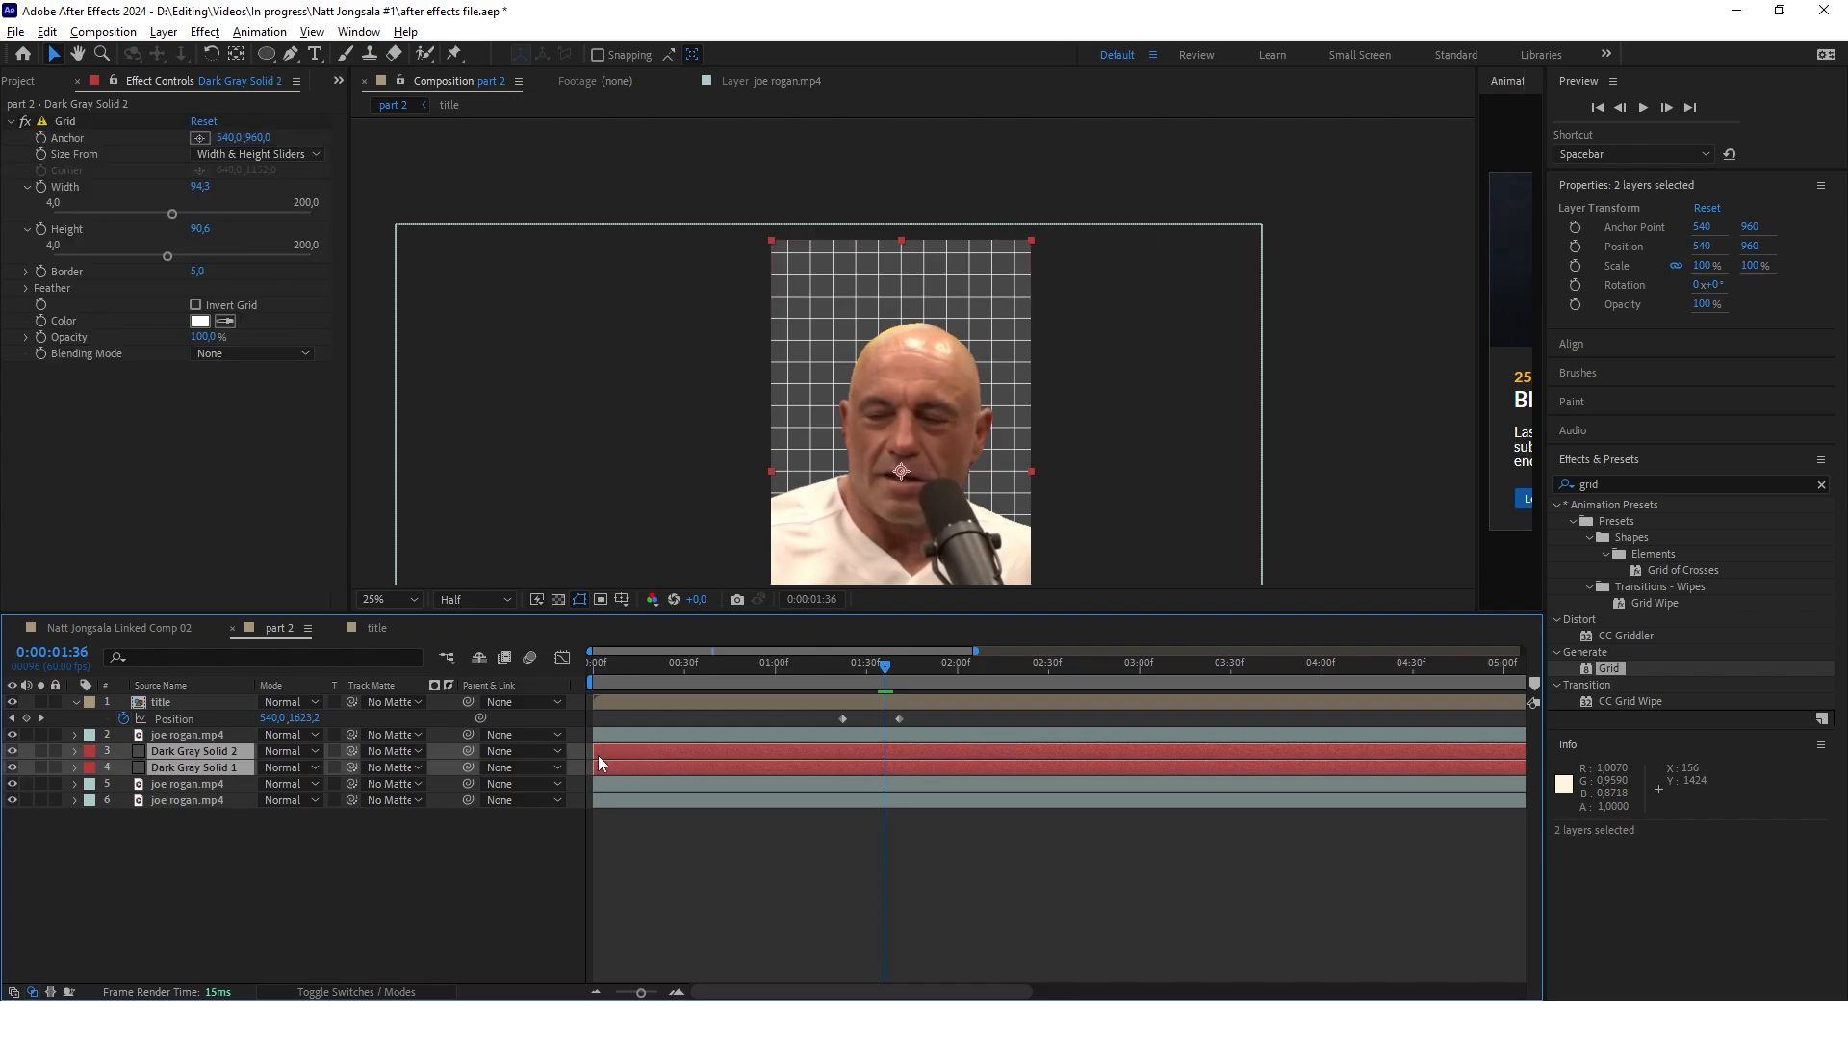
left_click_drag(593, 750, 794, 760)
left_click(809, 845)
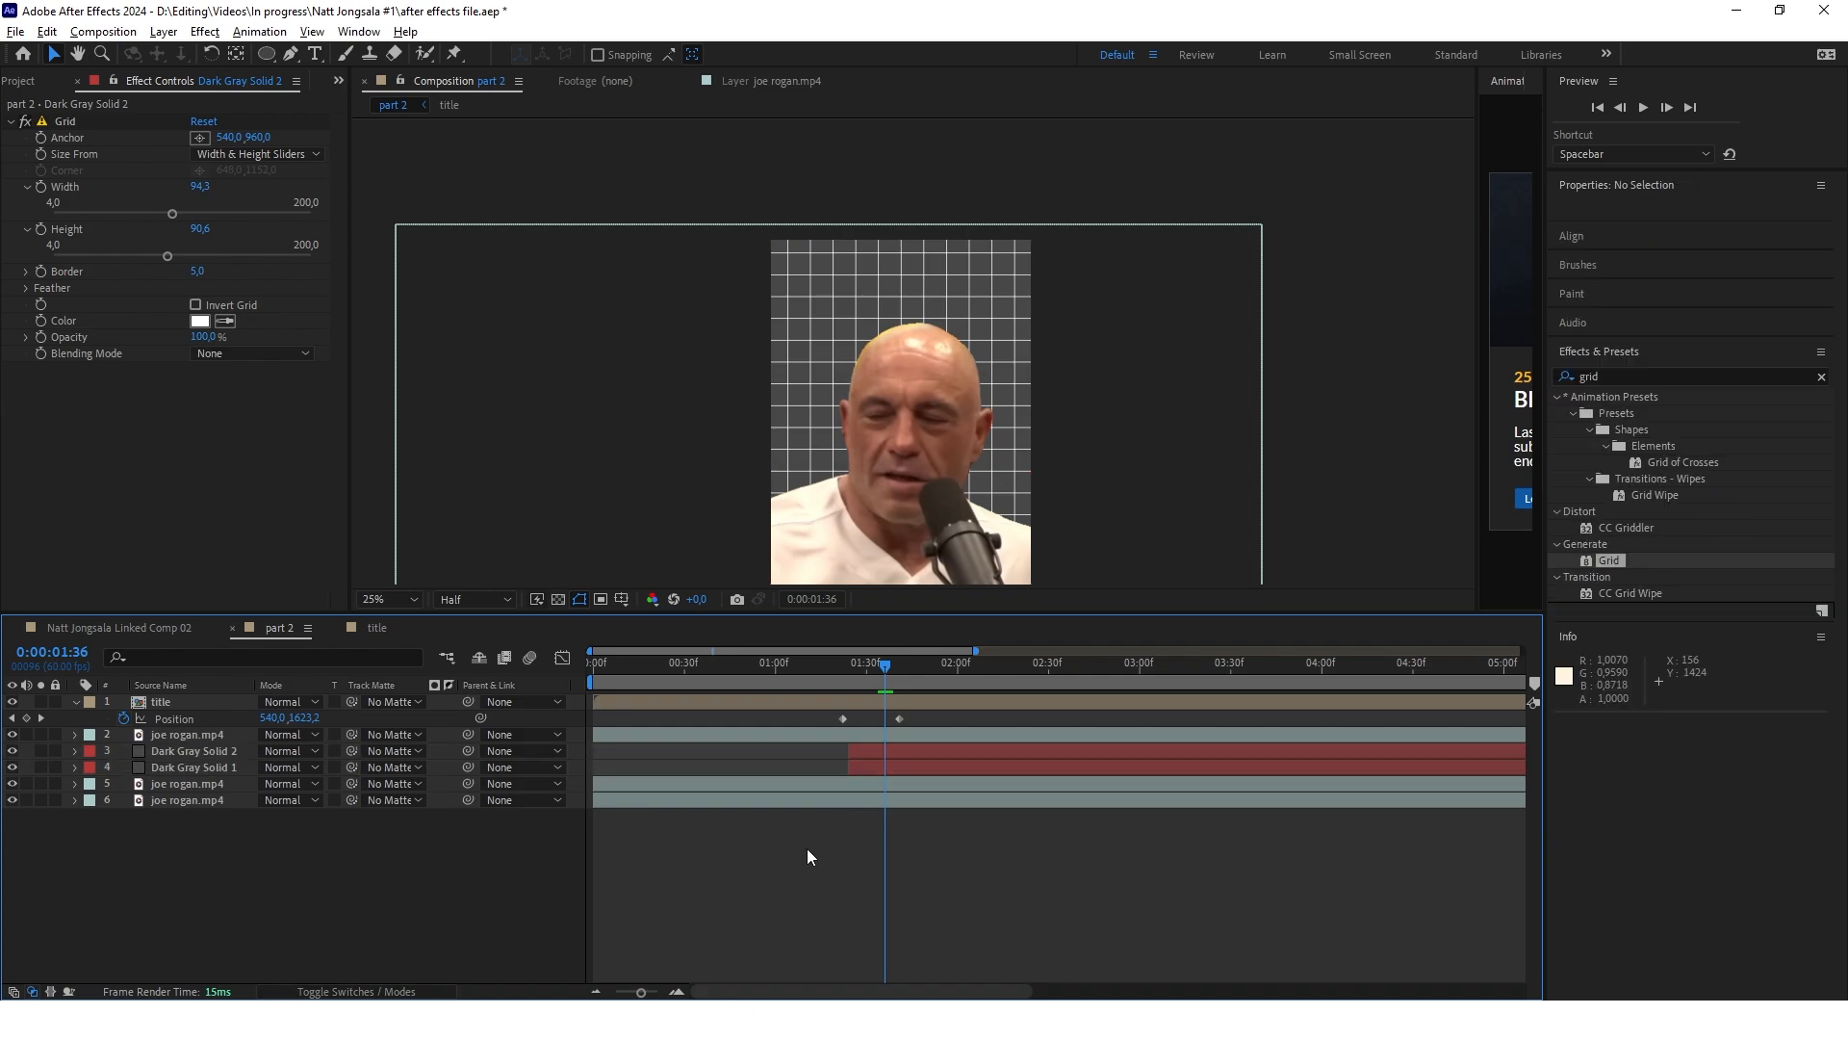
Set the opacity of the upper dark gray solid carrying the Grid effect to 20%
left_click_drag(763, 664, 876, 668)
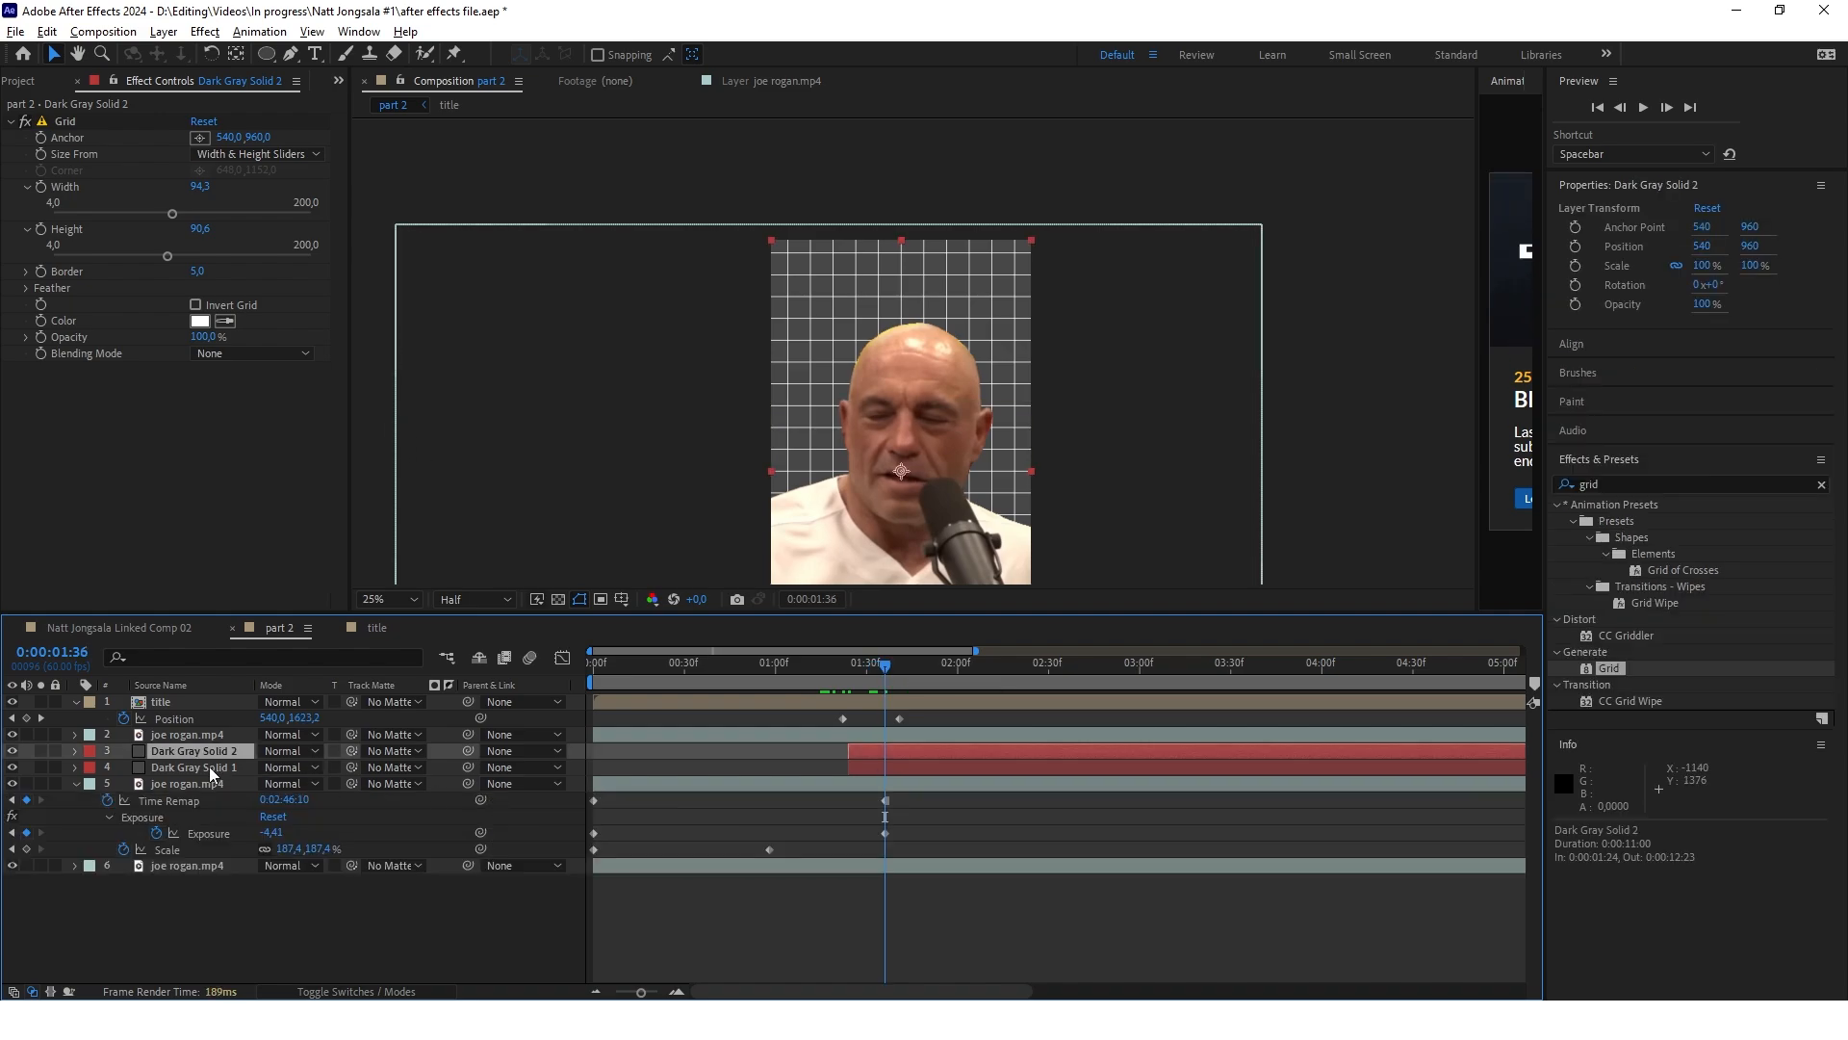
key("t")
left_click(274, 767)
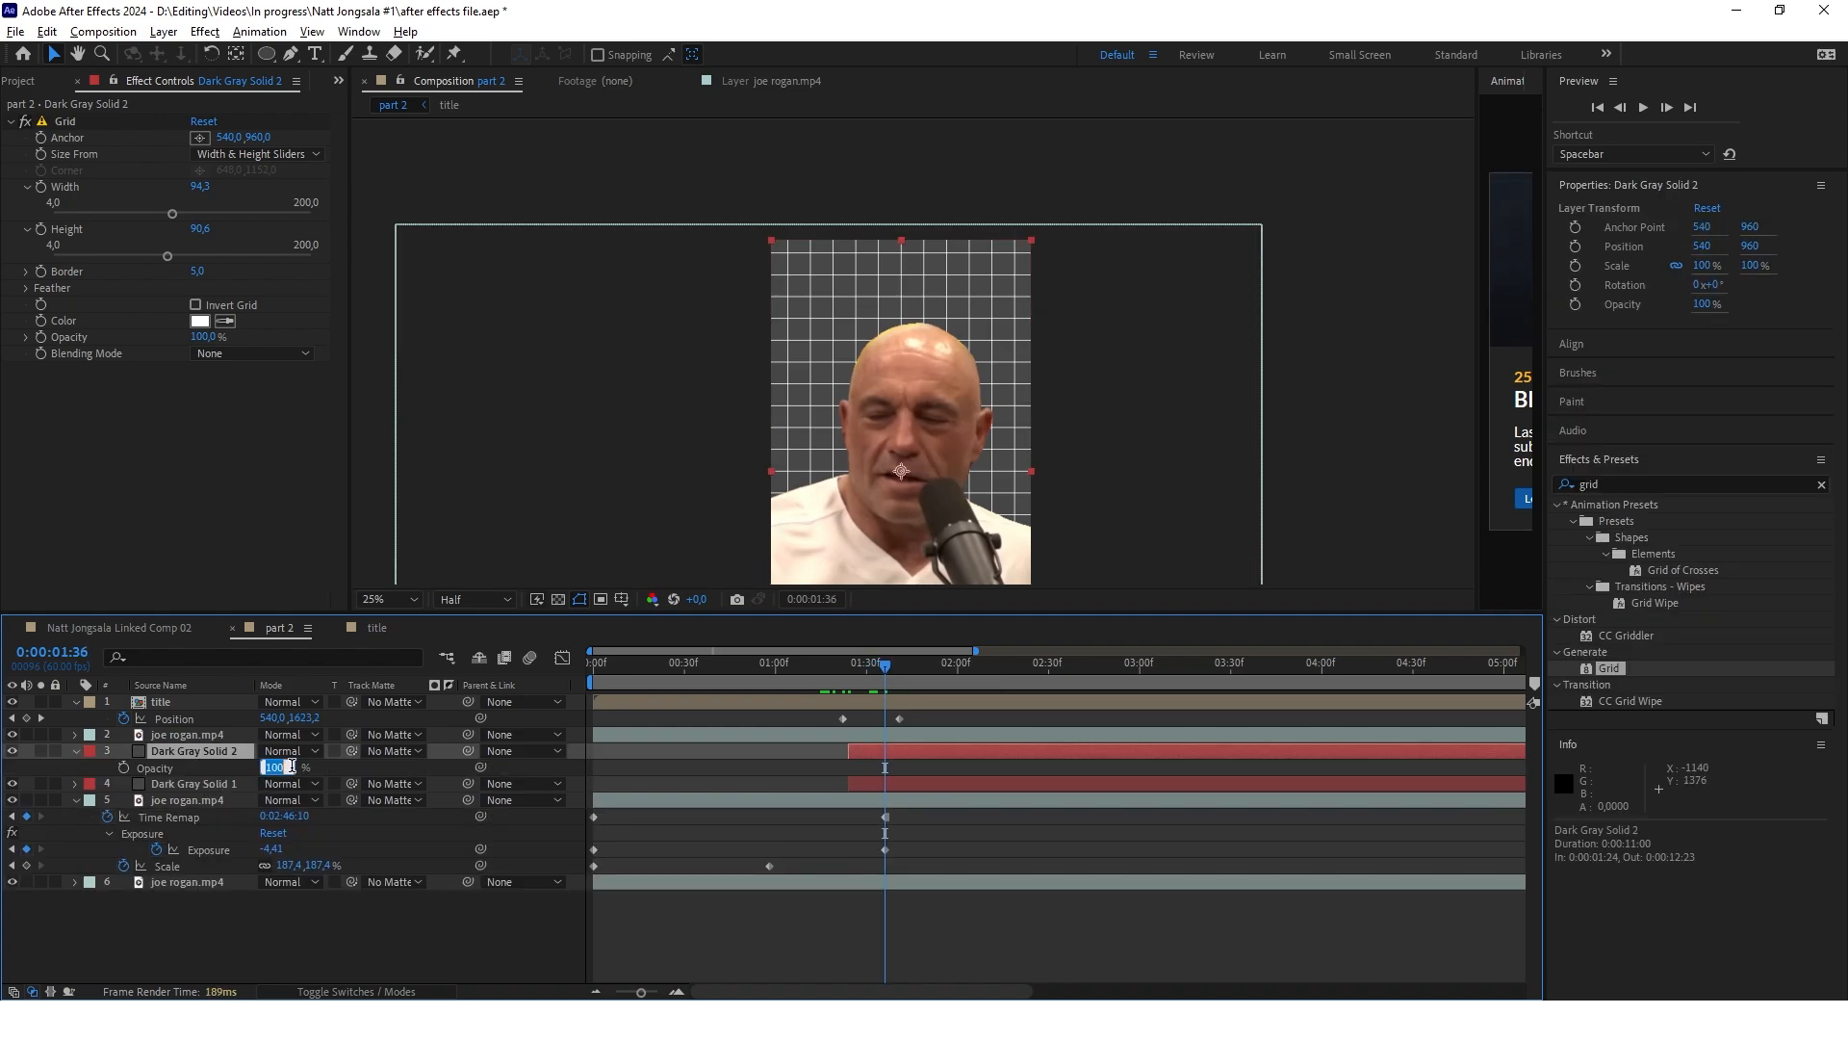
type("20")
key("Return")
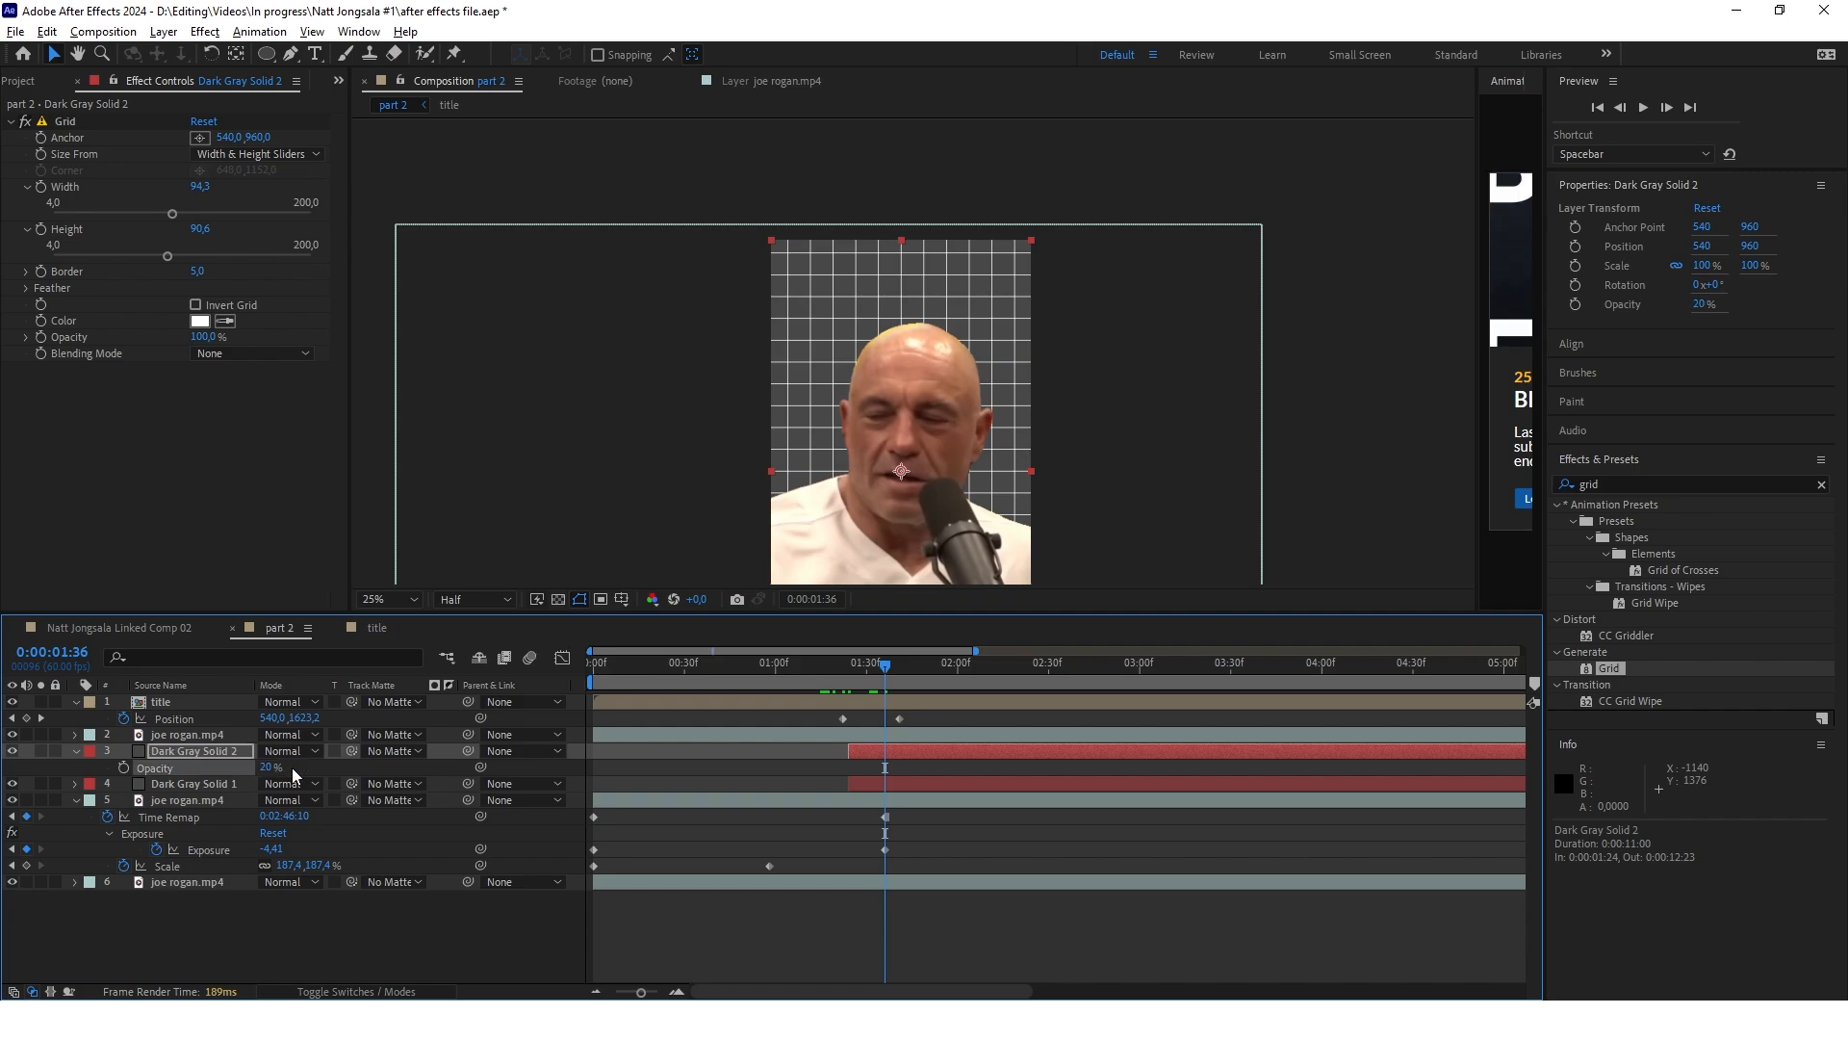
scroll(905, 344, "down", 1)
scroll(904, 344, "up", 1)
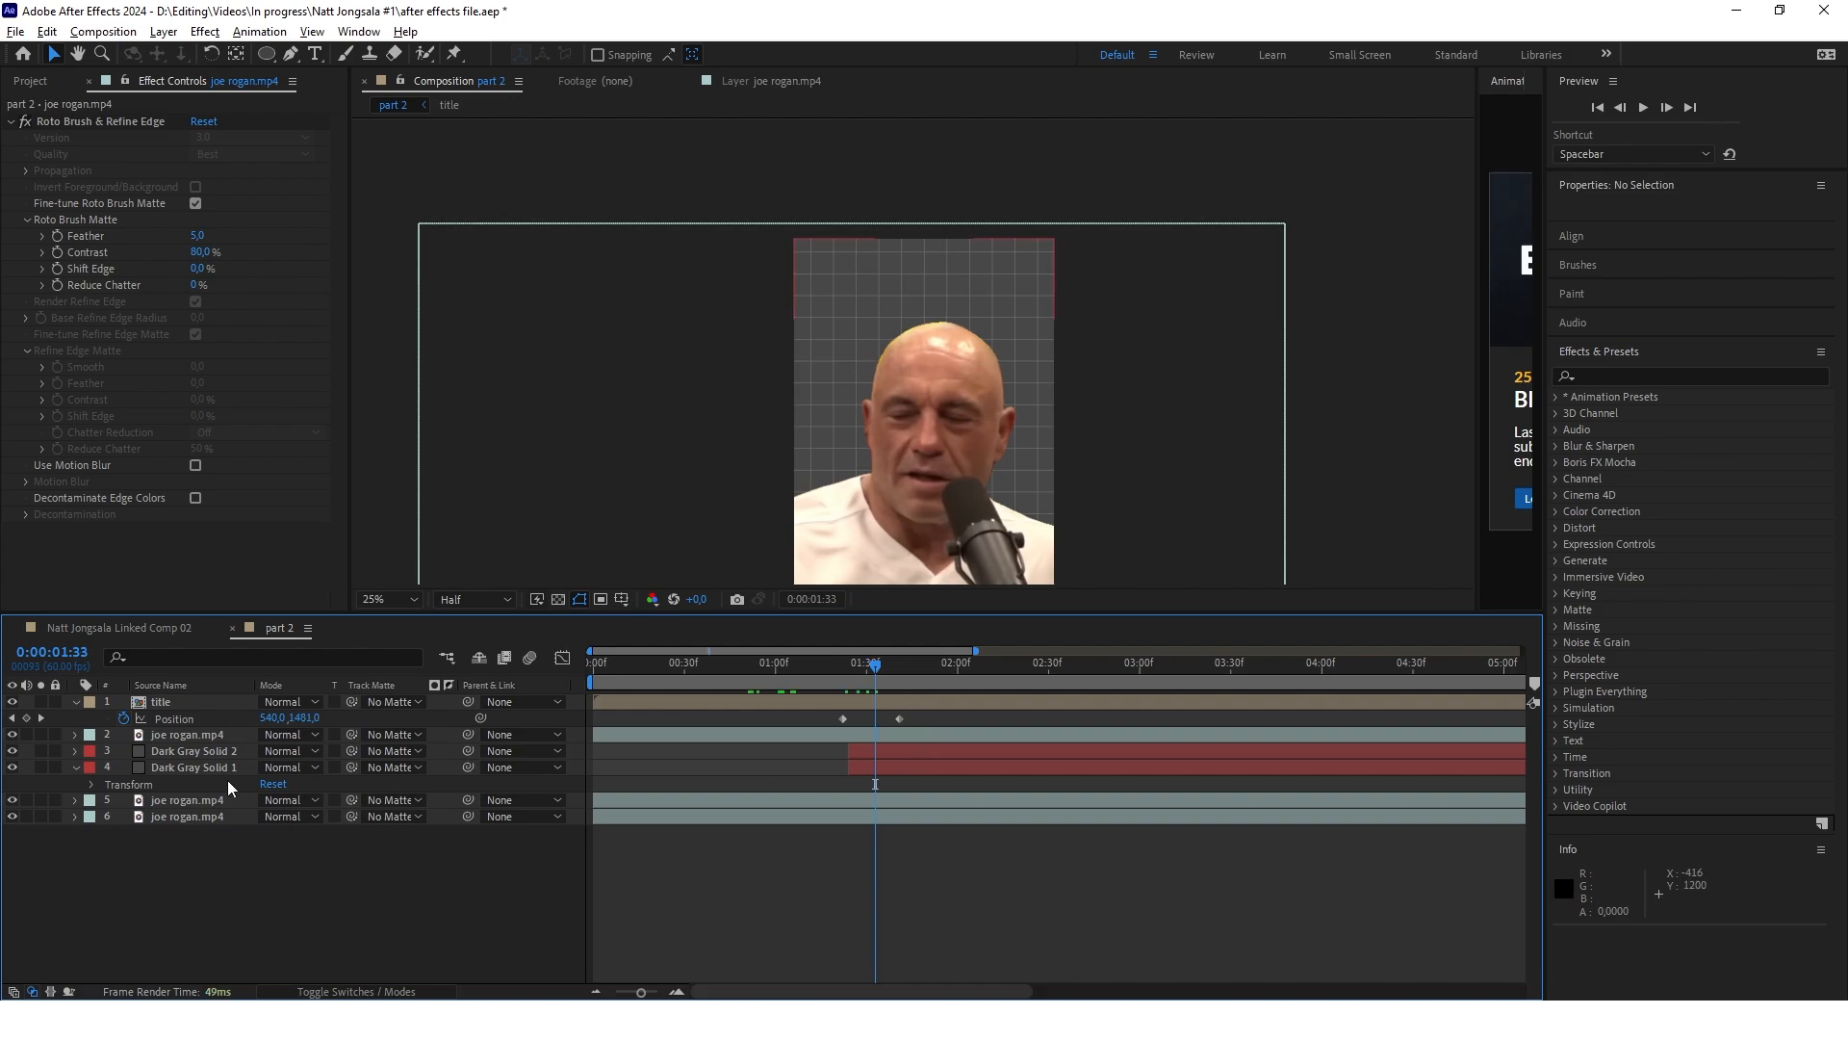
Duplicate the plain dark gray solid that sits beneath the grid solid
left_click(233, 767)
key("ctrl+d")
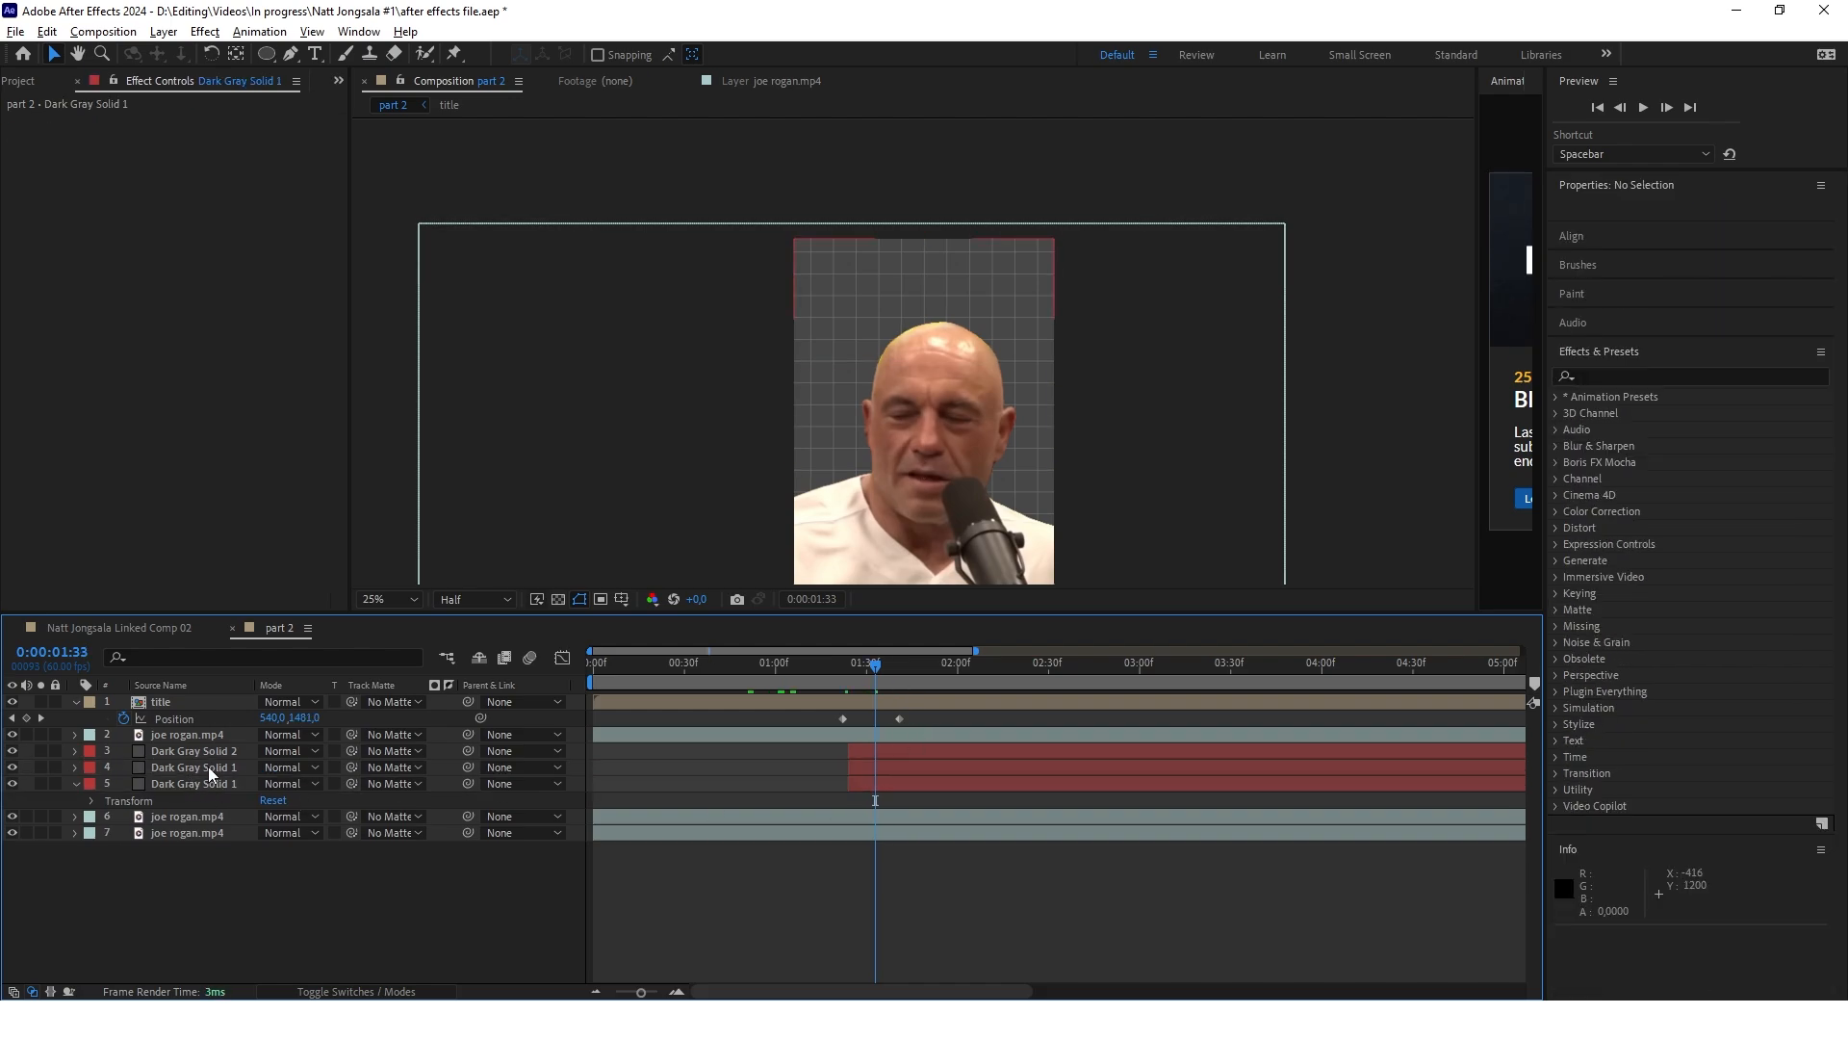
left_click(210, 765)
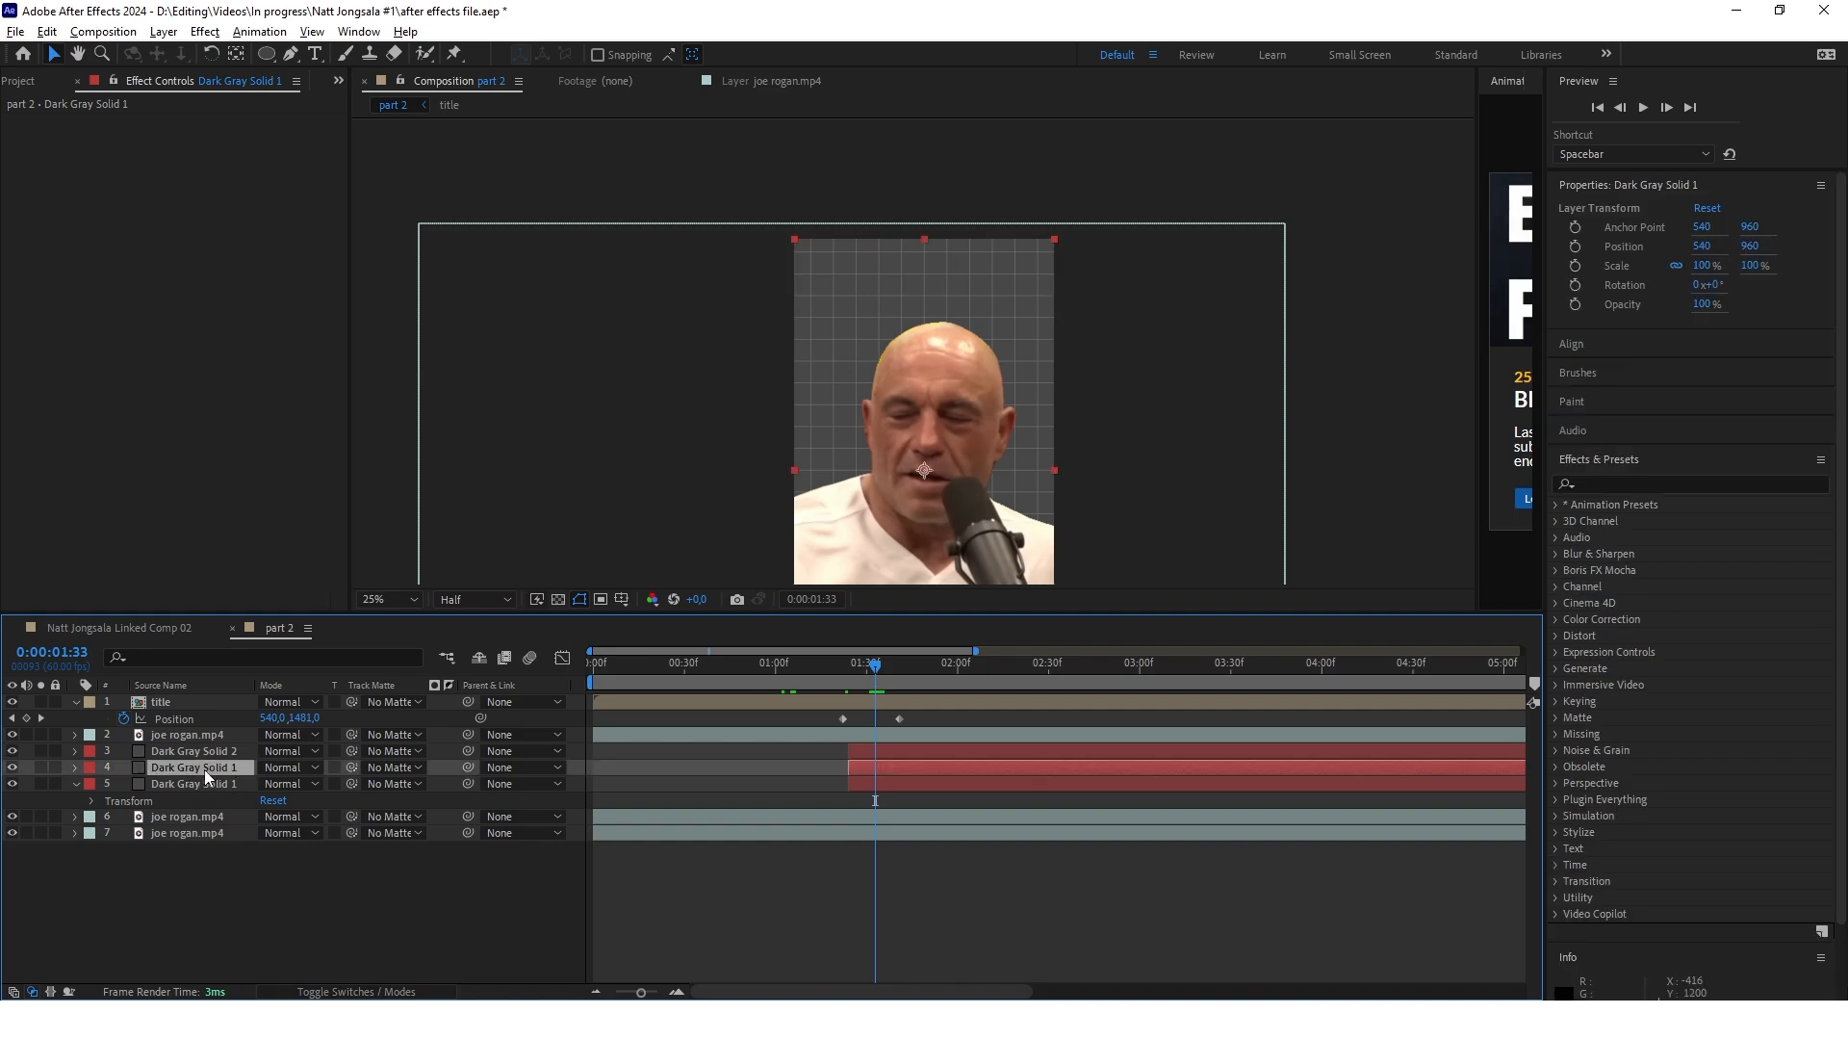
Rename the upper solid with the Grid effect as grid
left_click(198, 751)
key("Return")
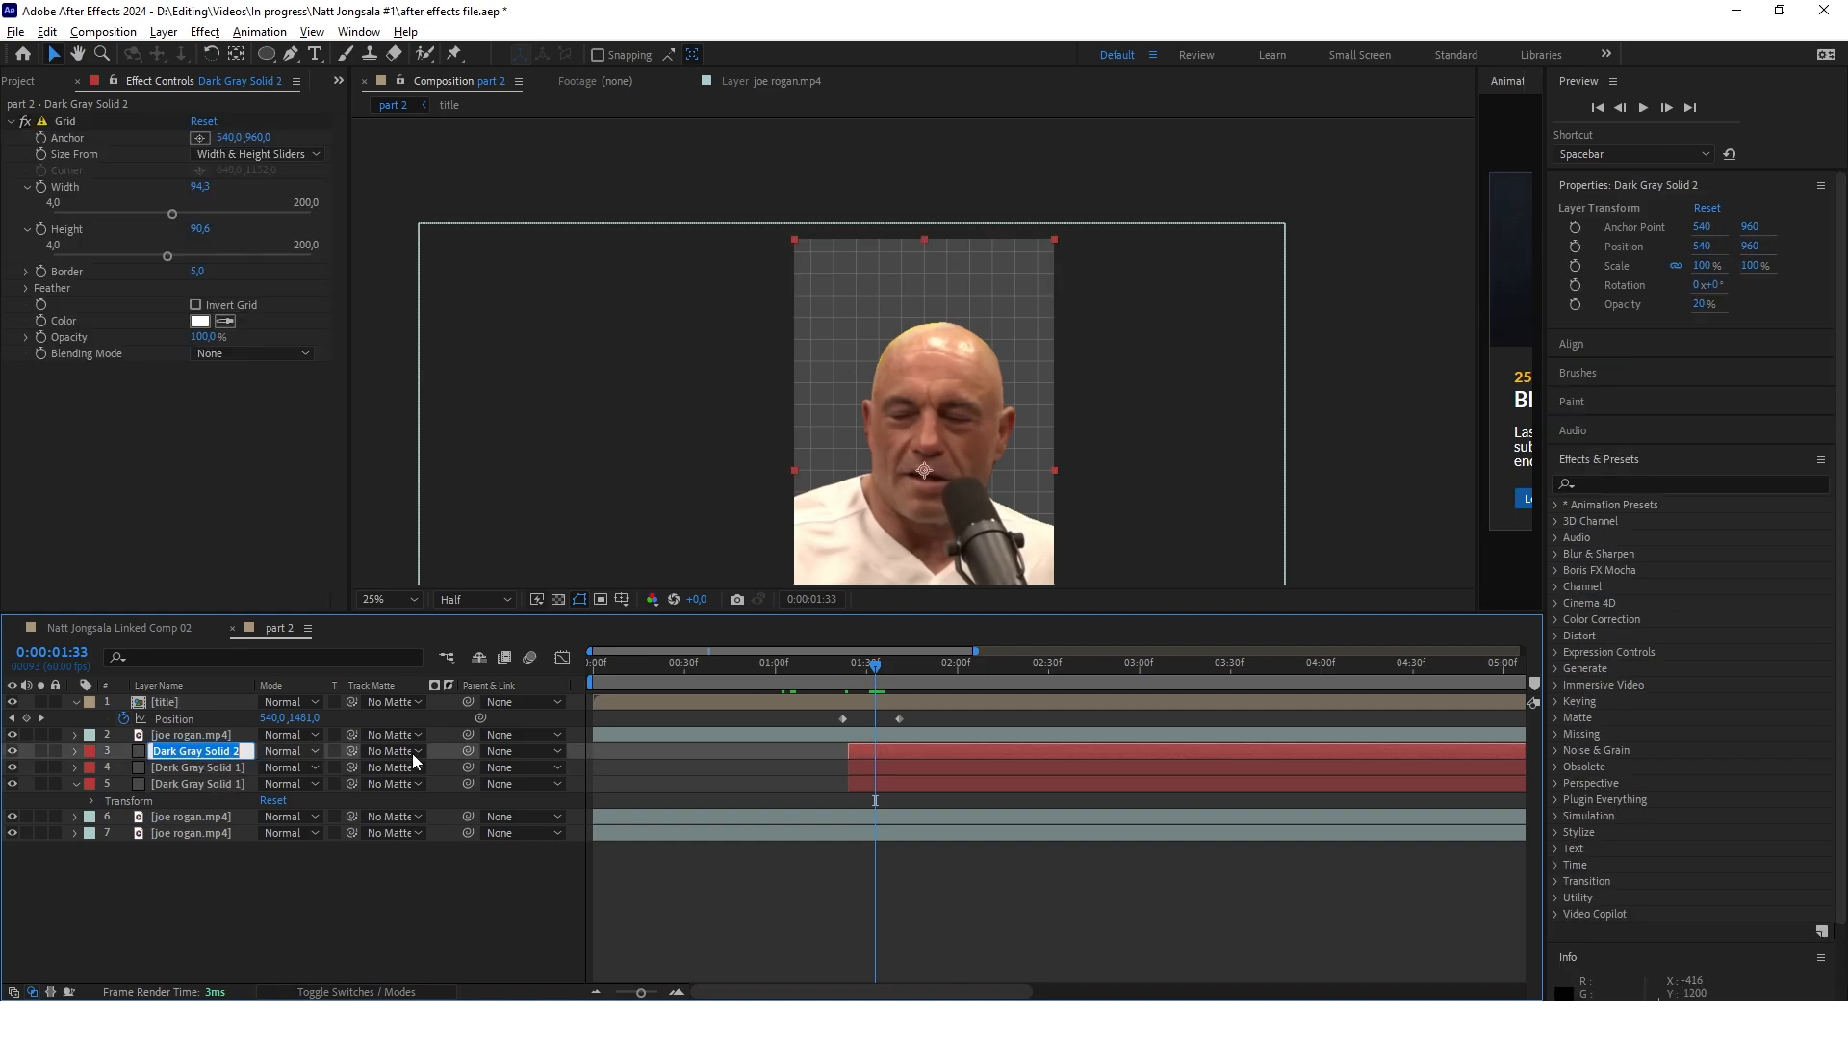
type("grid")
left_click(235, 849)
Recolor the lower of the two plain dark gray solids to black (000000) and place it directly beneath the grid layer
left_click(189, 784)
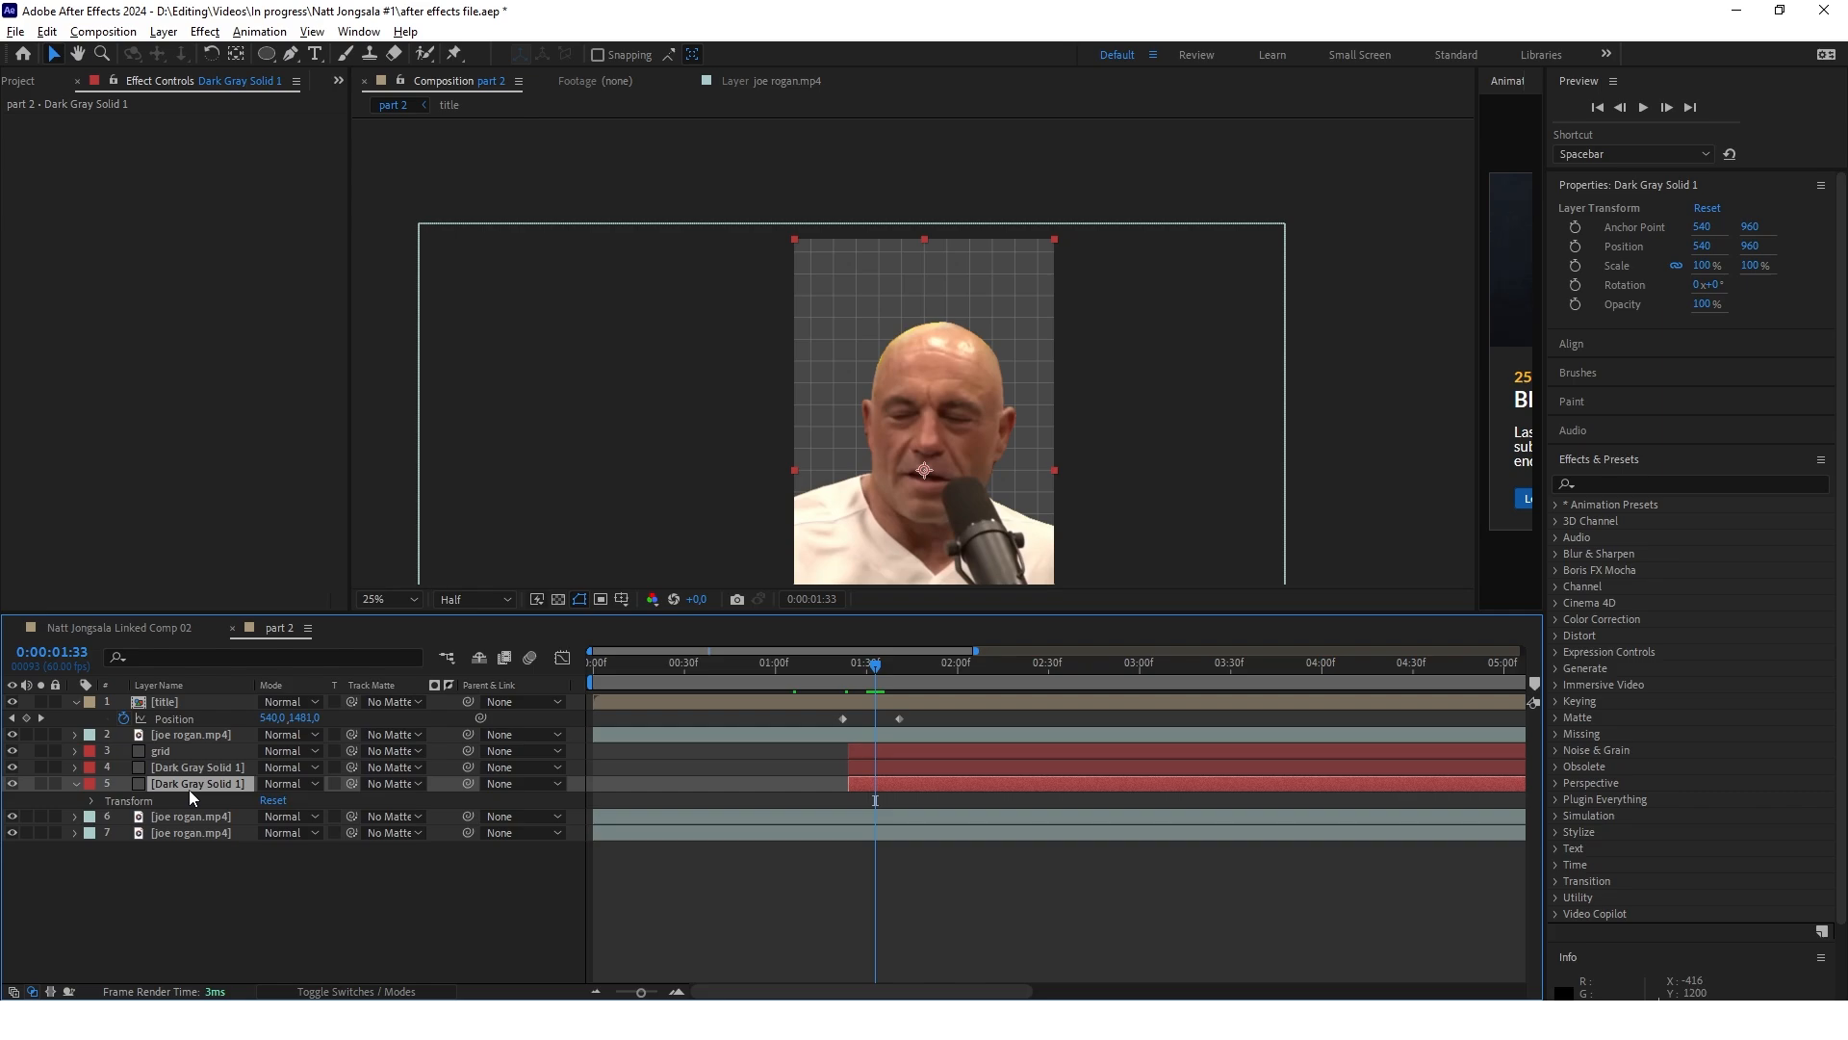
key("ctrl+shift+y")
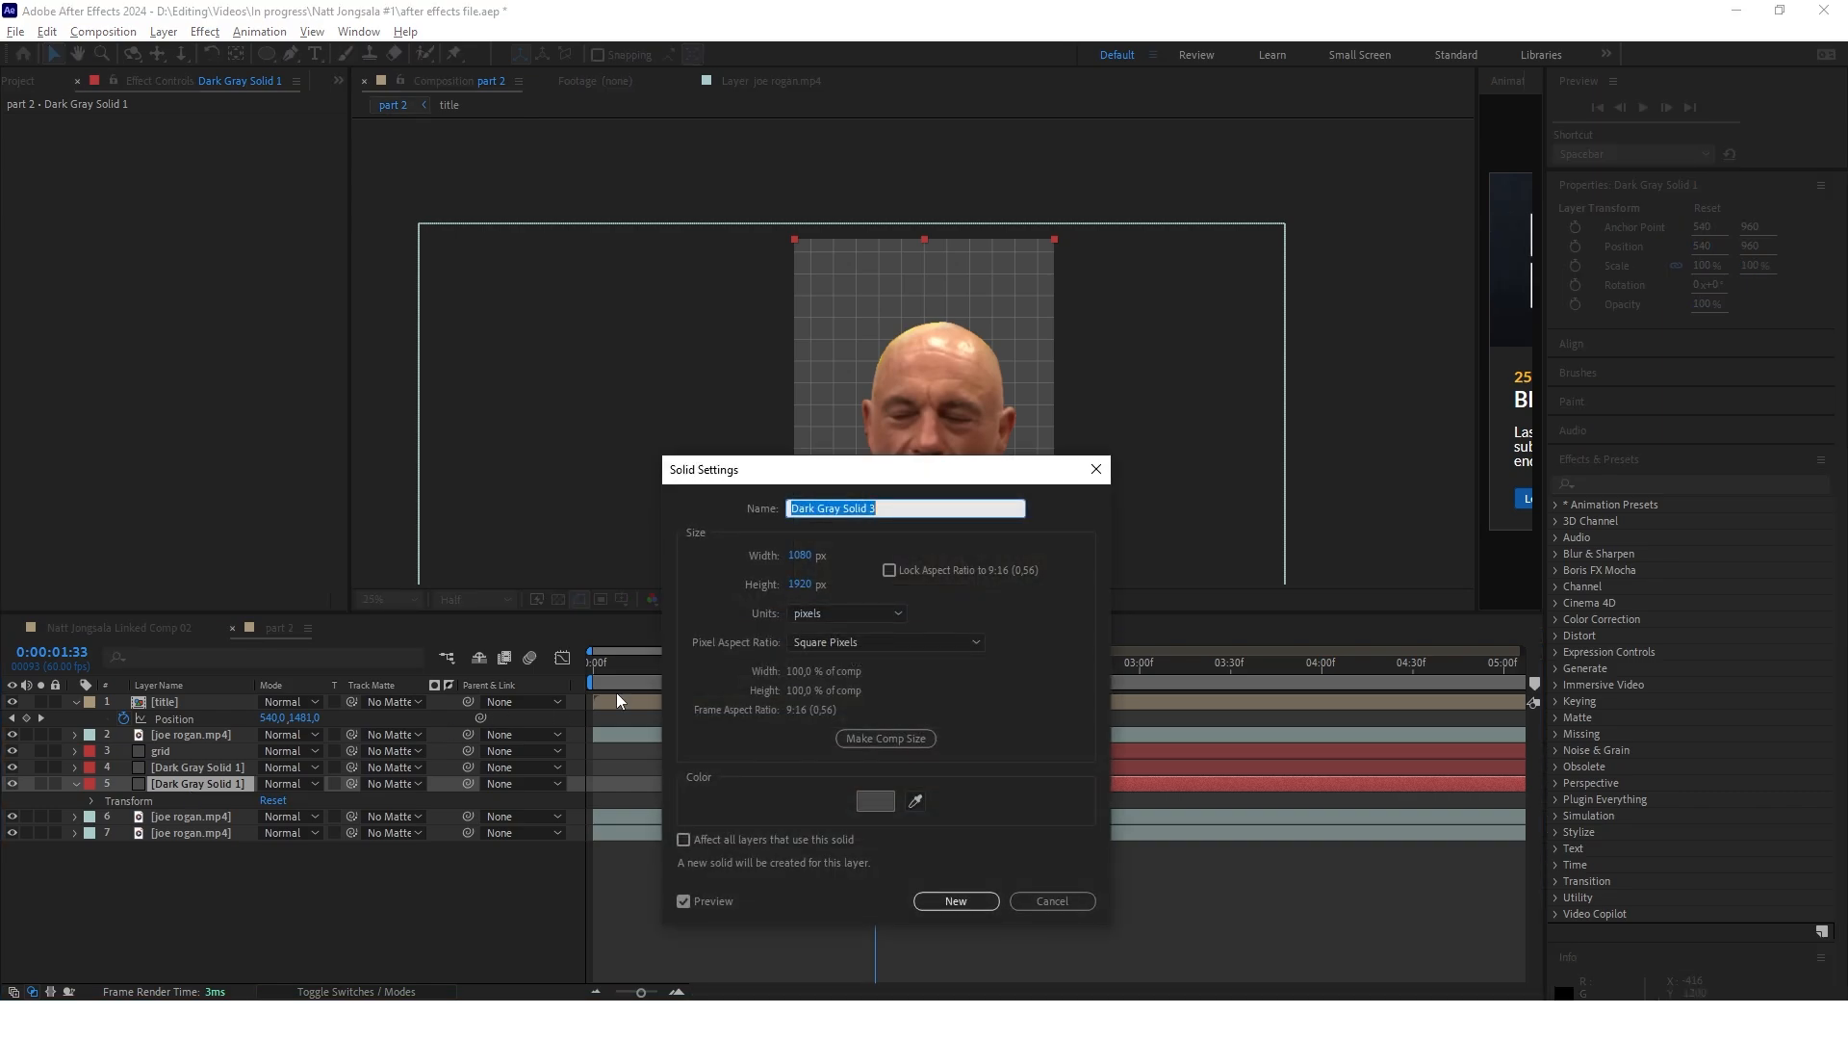
left_click(875, 800)
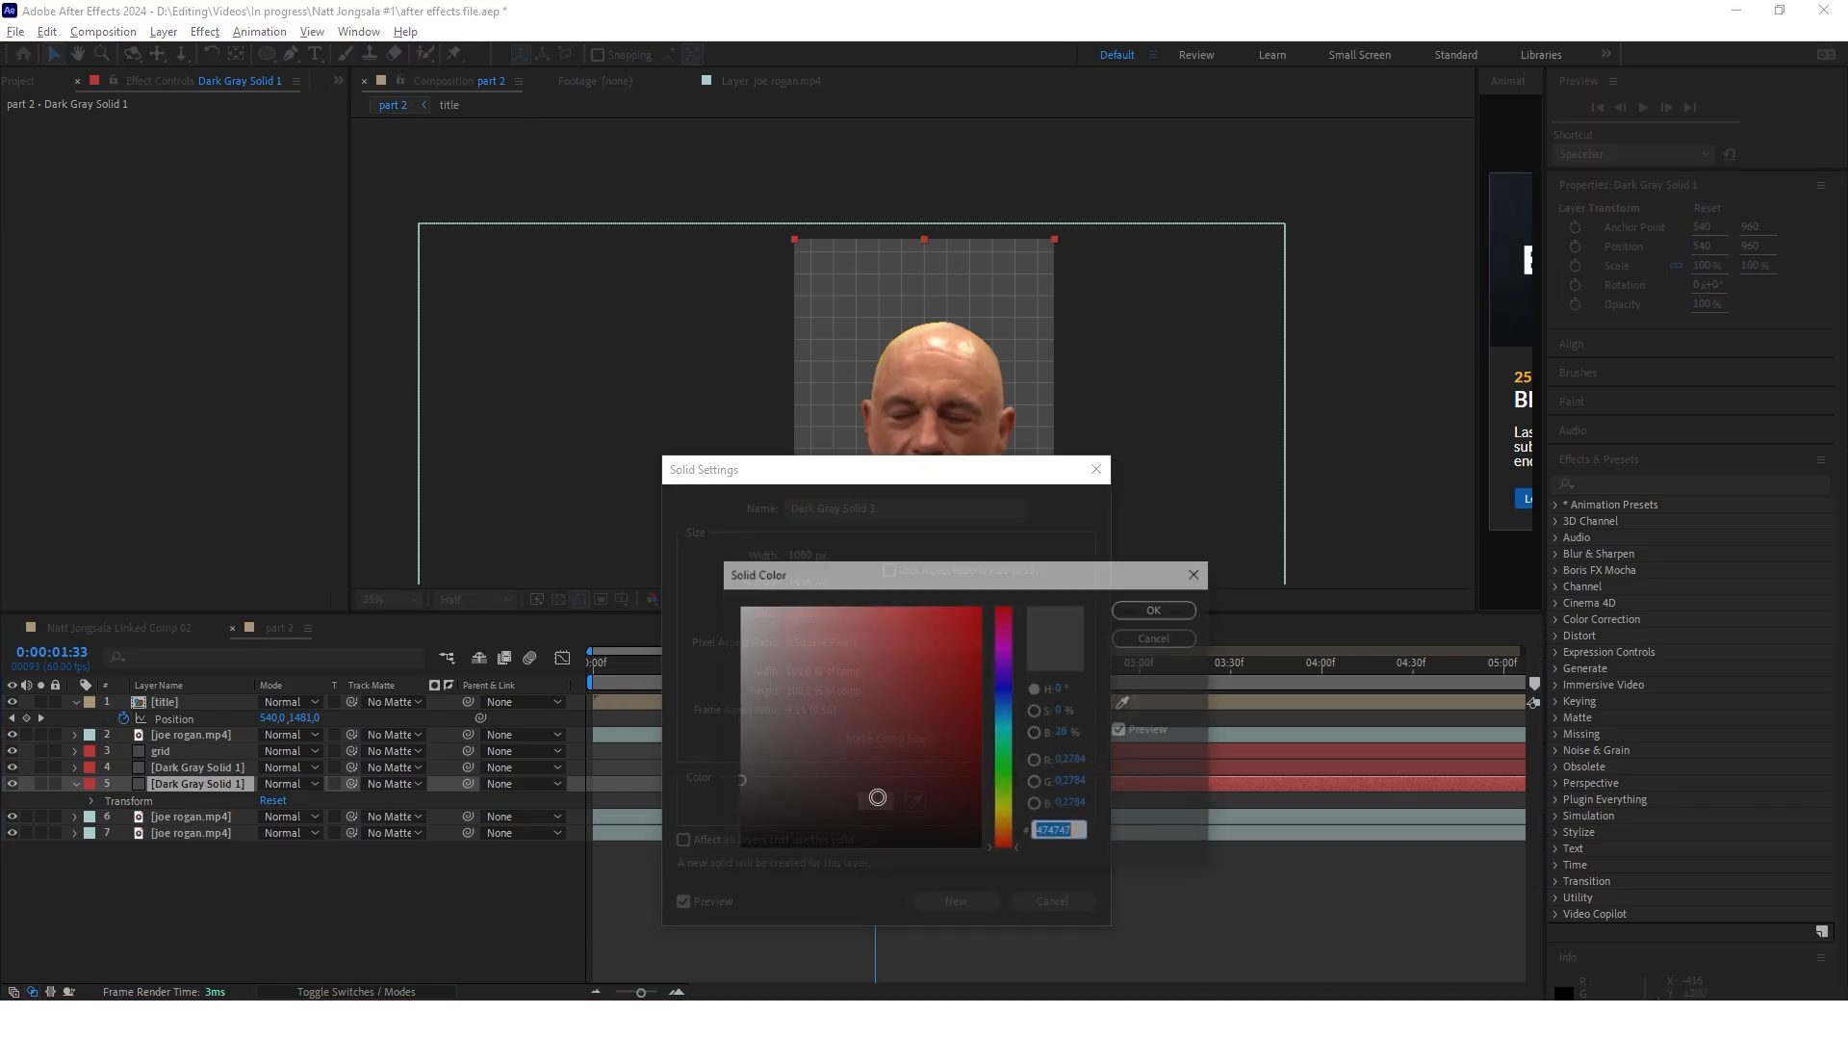
type("000000")
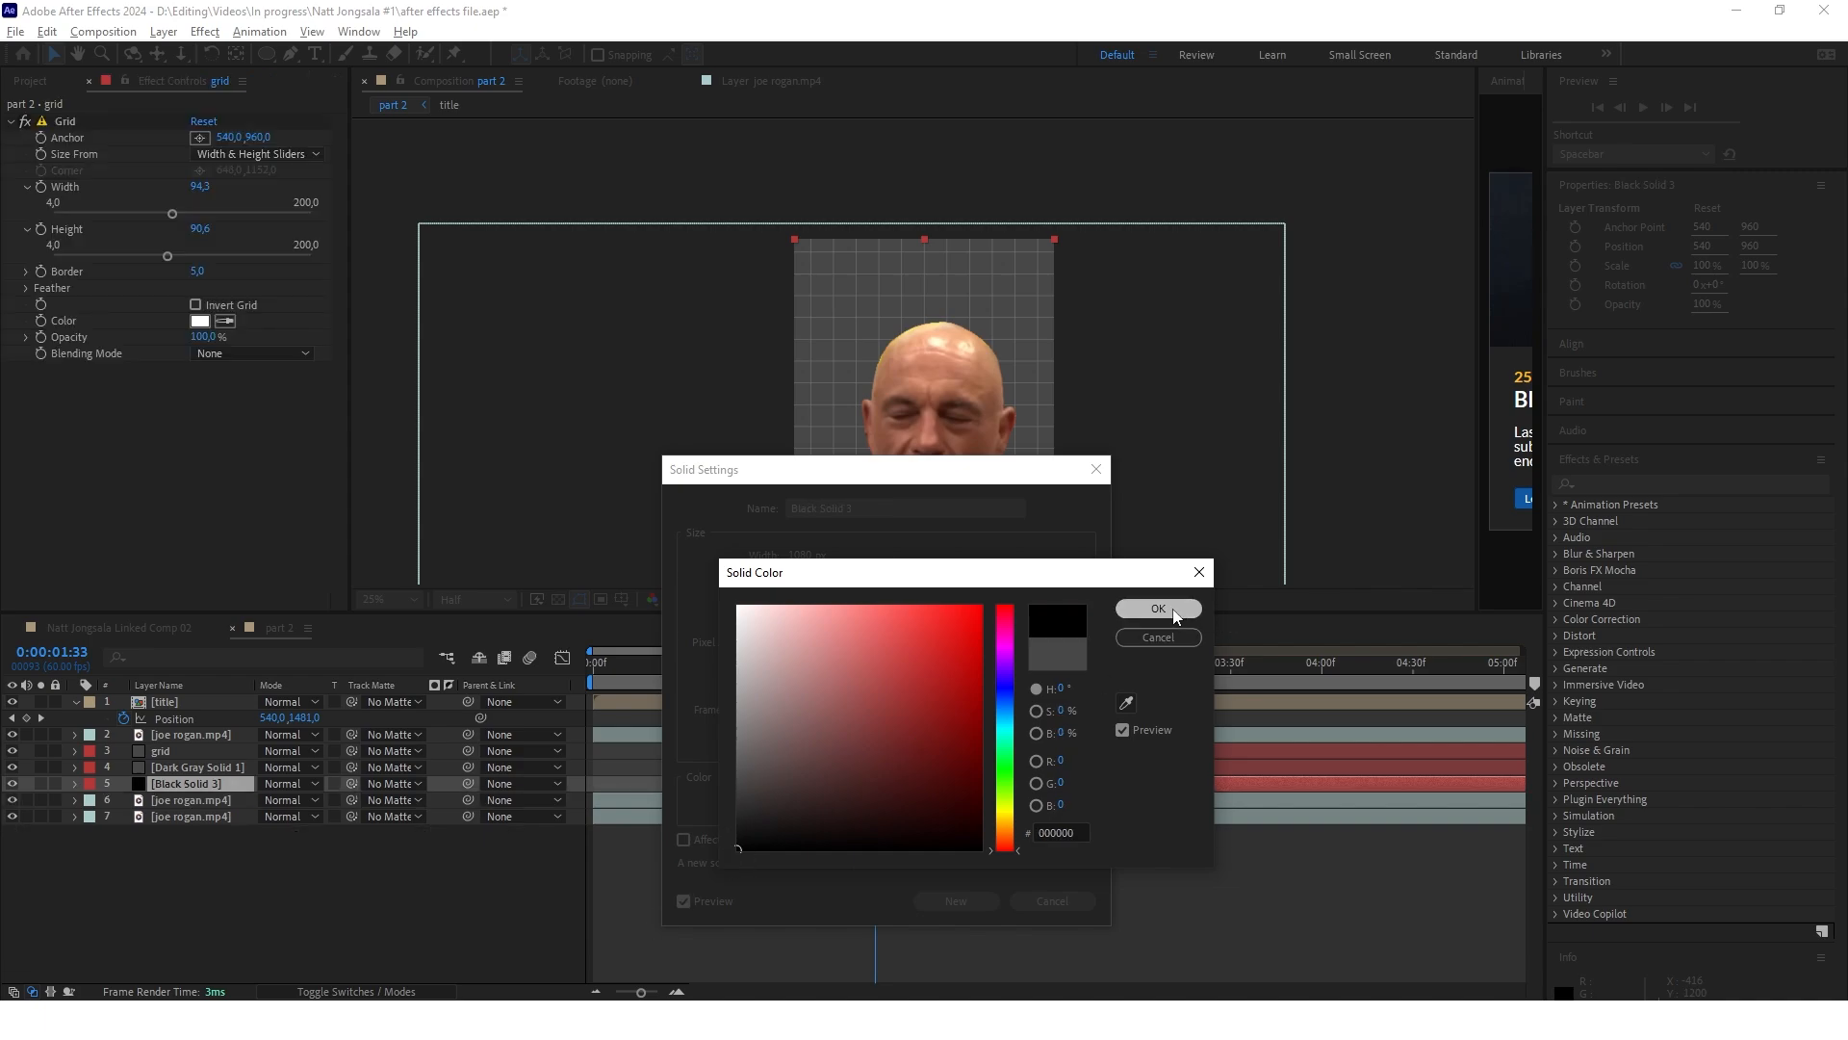
left_click(1176, 617)
left_click(956, 901)
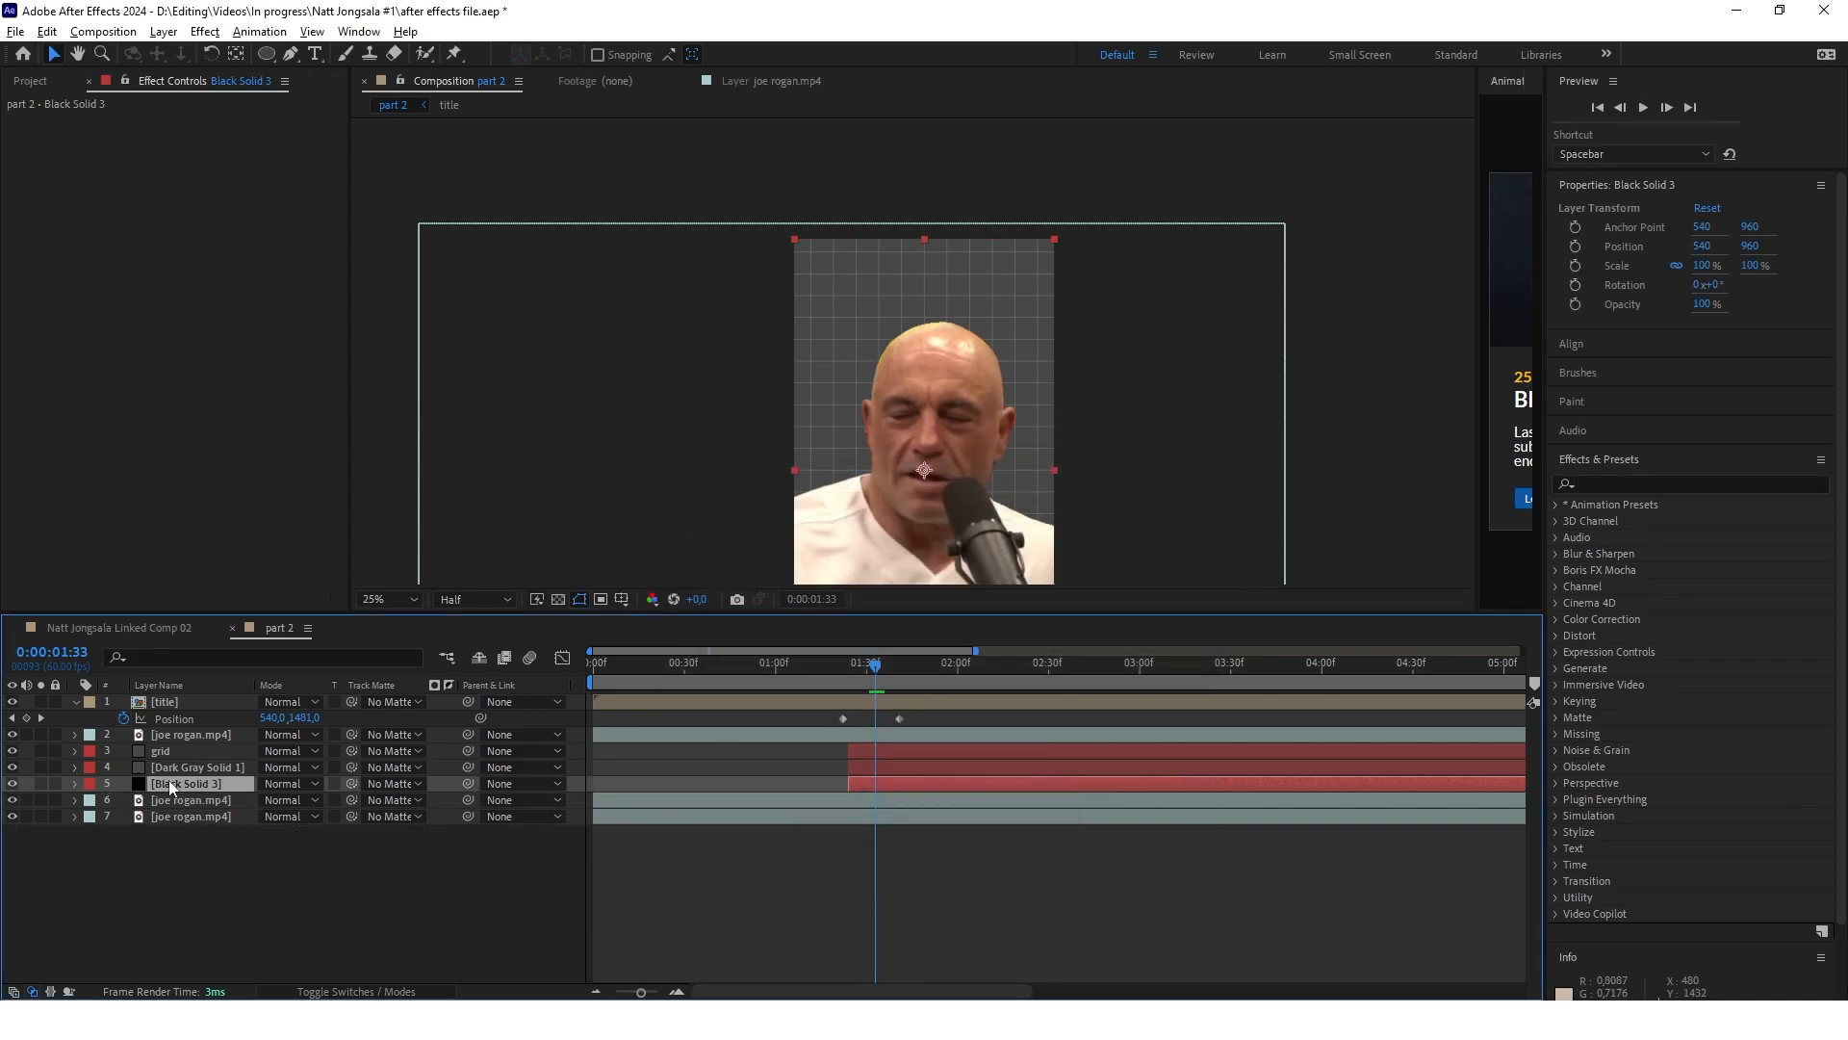
left_click_drag(170, 784, 176, 765)
left_click(252, 887)
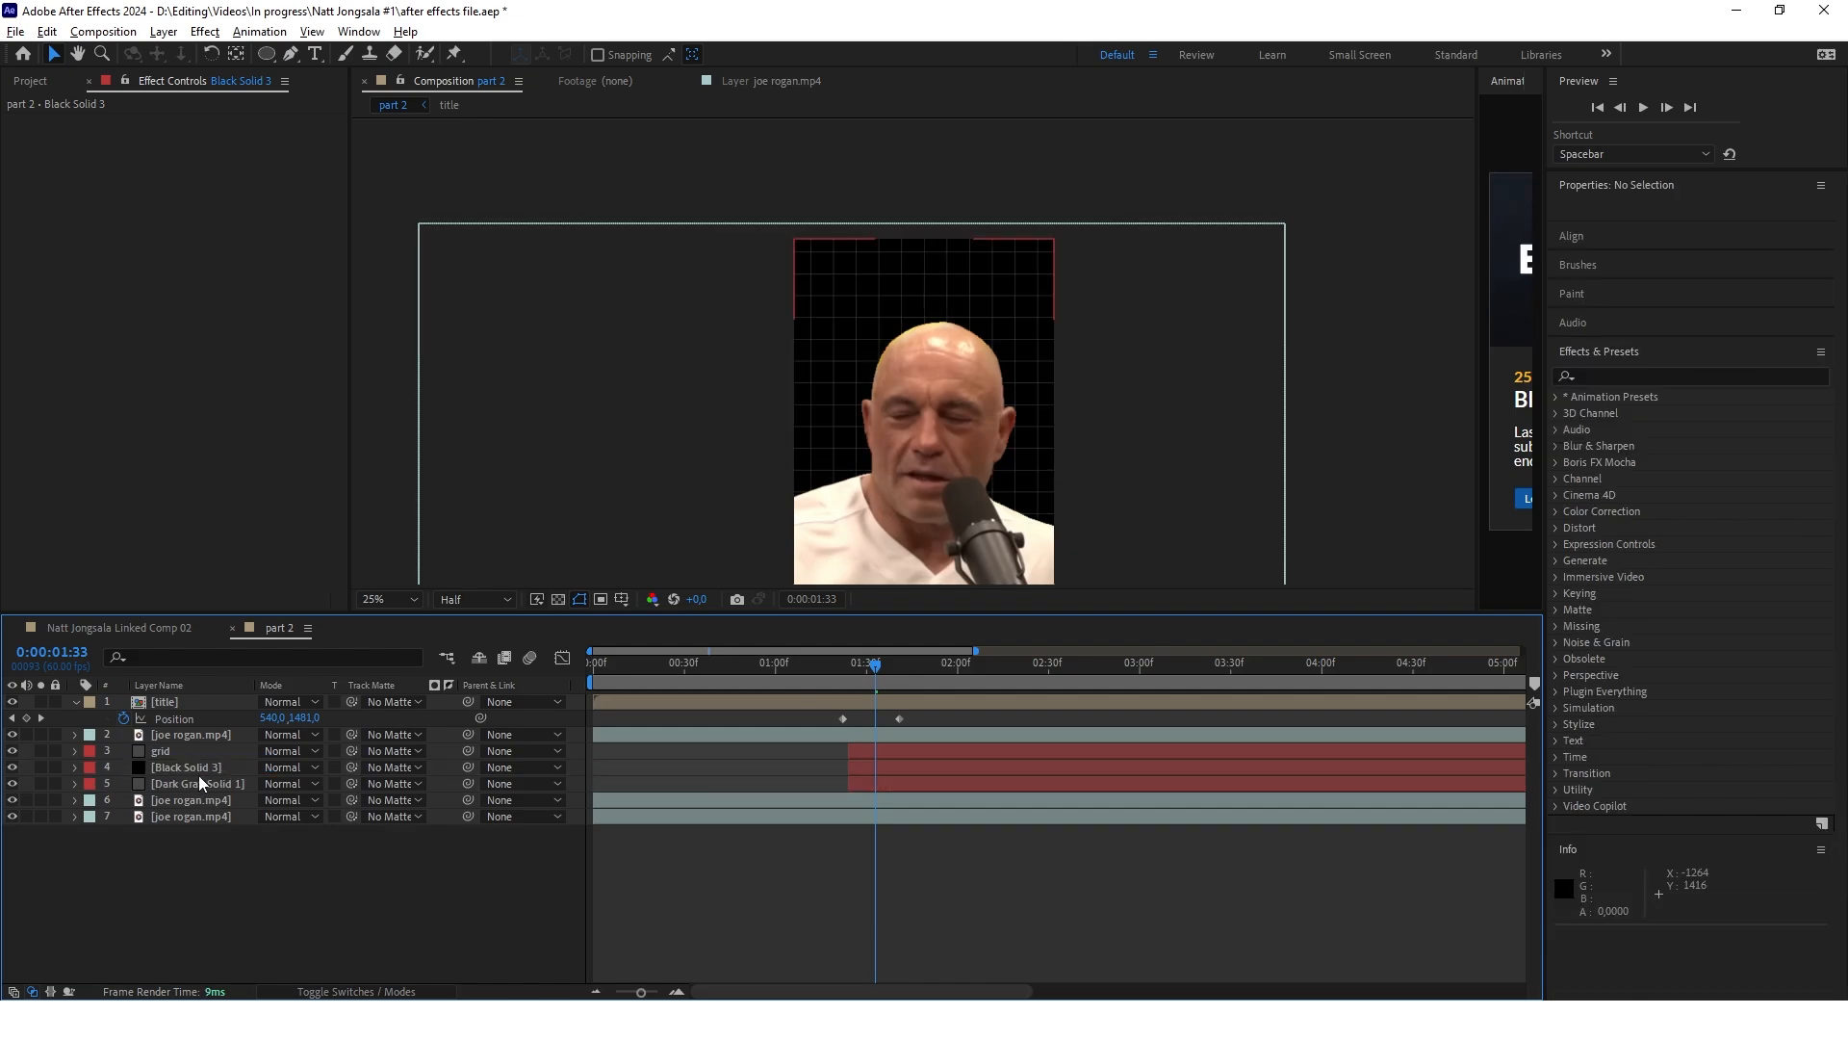
Draw three ellipse masks on the black solid: one in each upper corner of the frame and a wide one across the man's face and shoulders
left_click(199, 767)
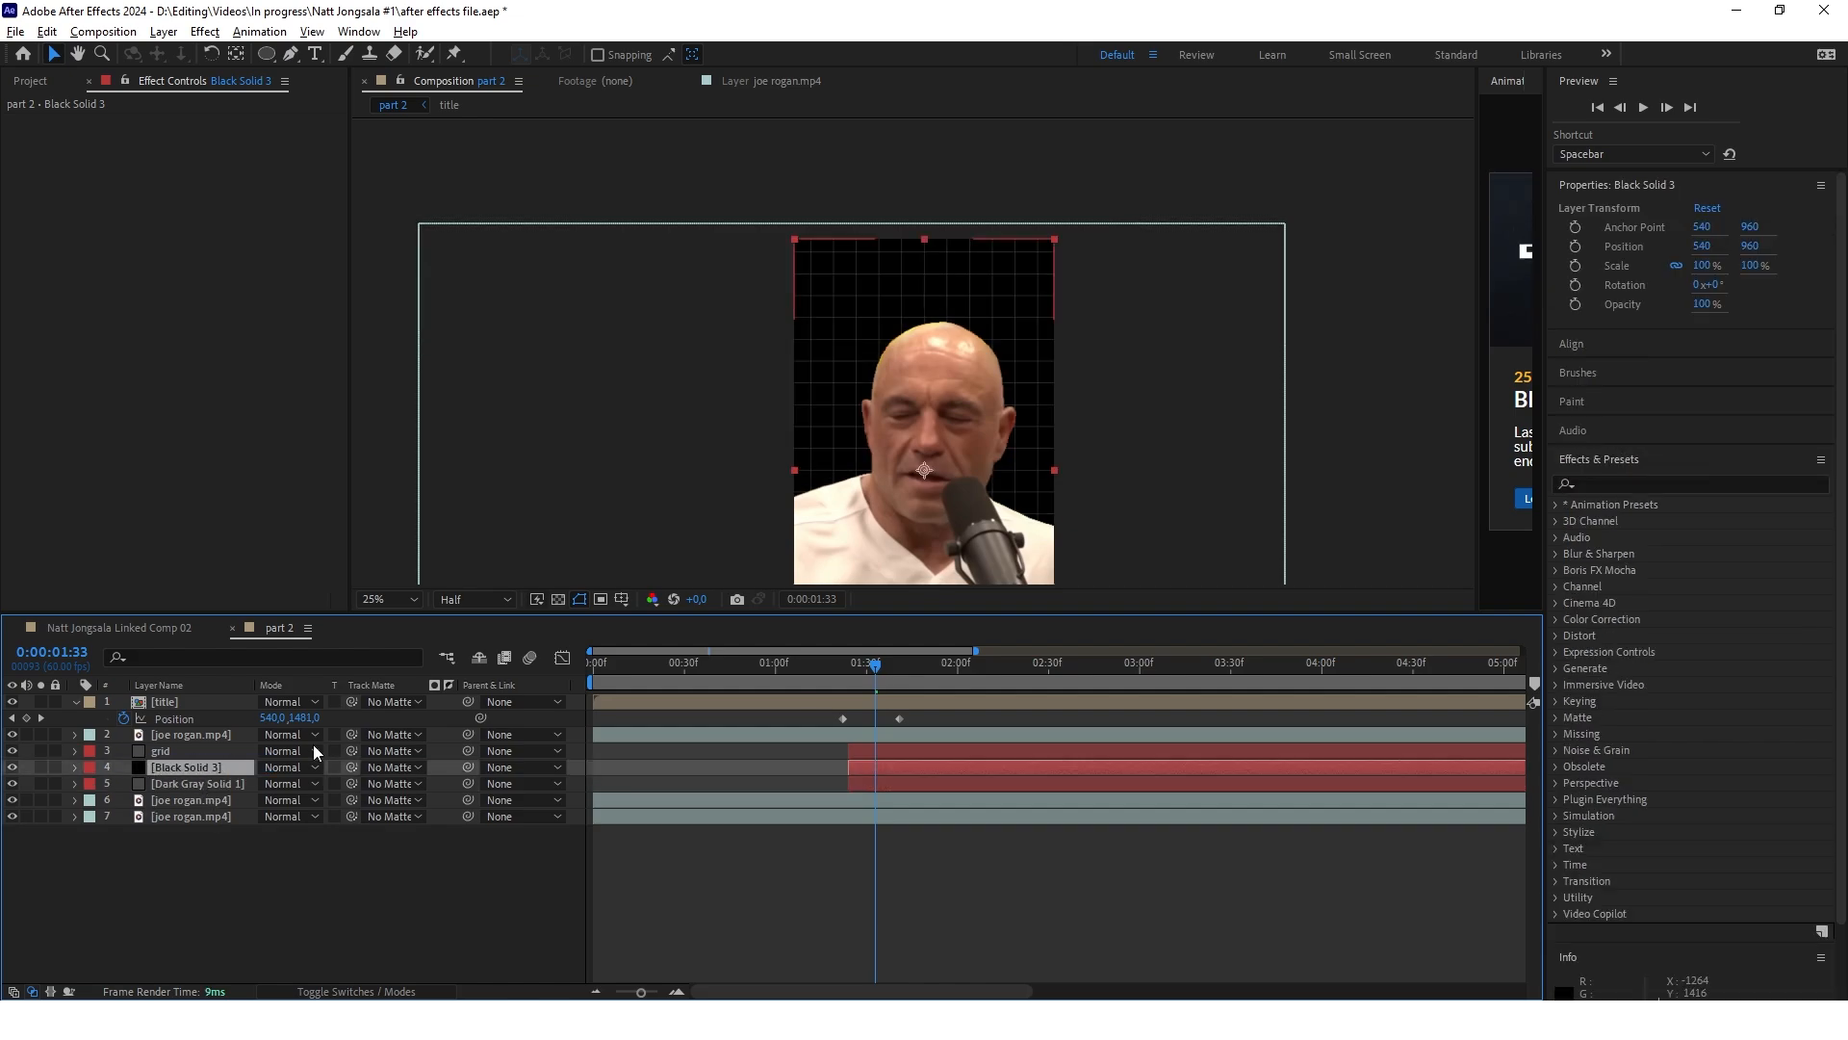
left_click(266, 54)
left_click_drag(794, 240, 900, 347)
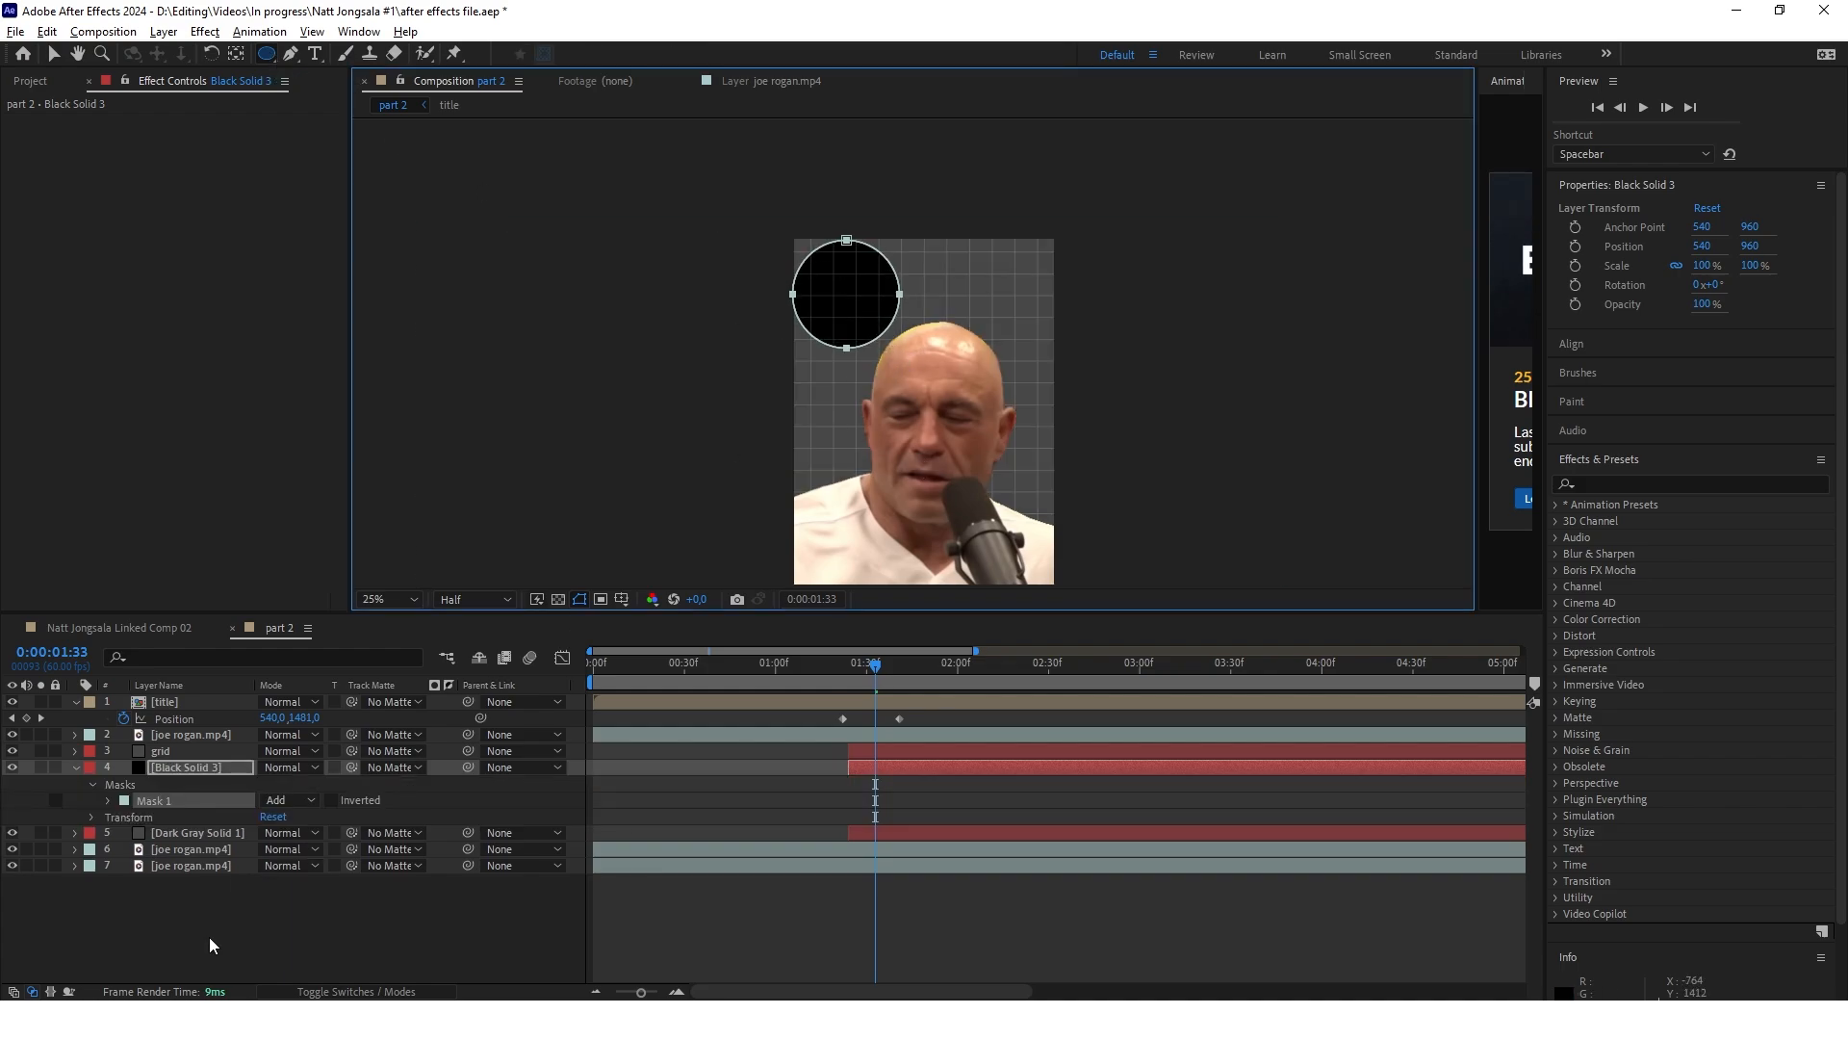
left_click(209, 937)
left_click(177, 752)
left_click(177, 769)
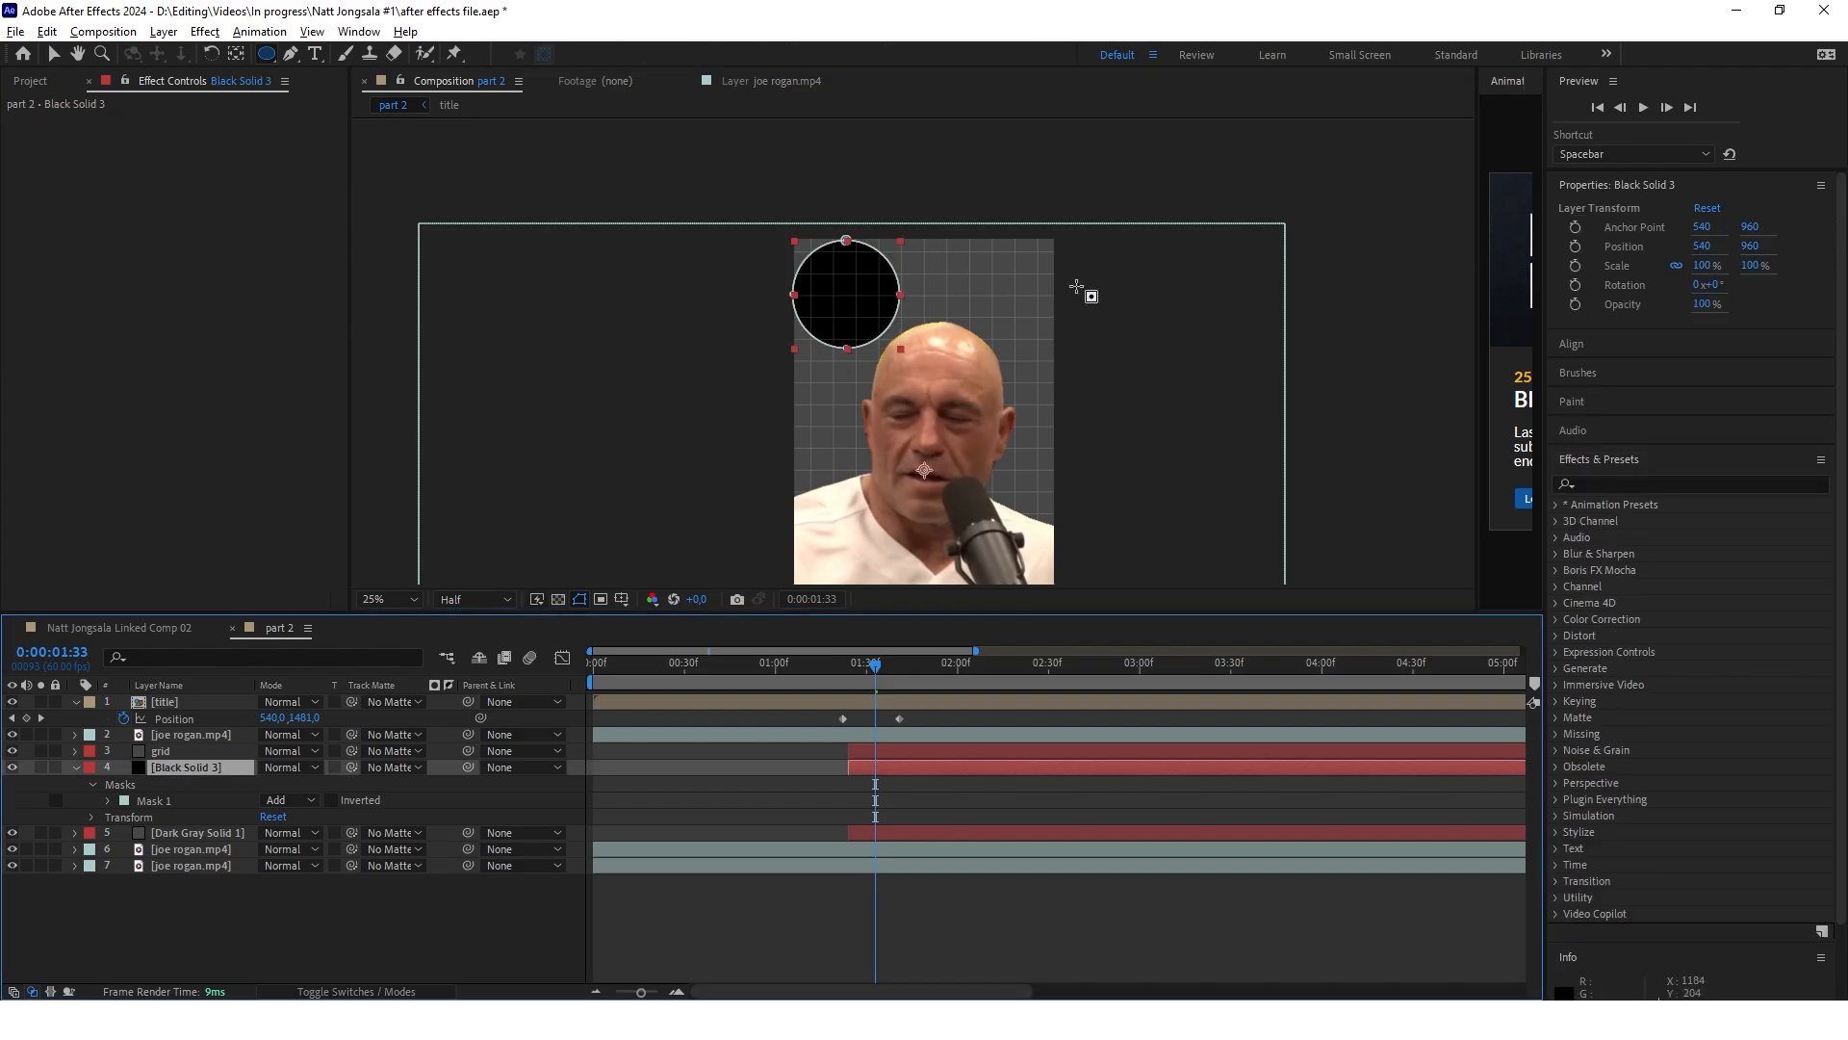
left_click_drag(968, 241, 1123, 385)
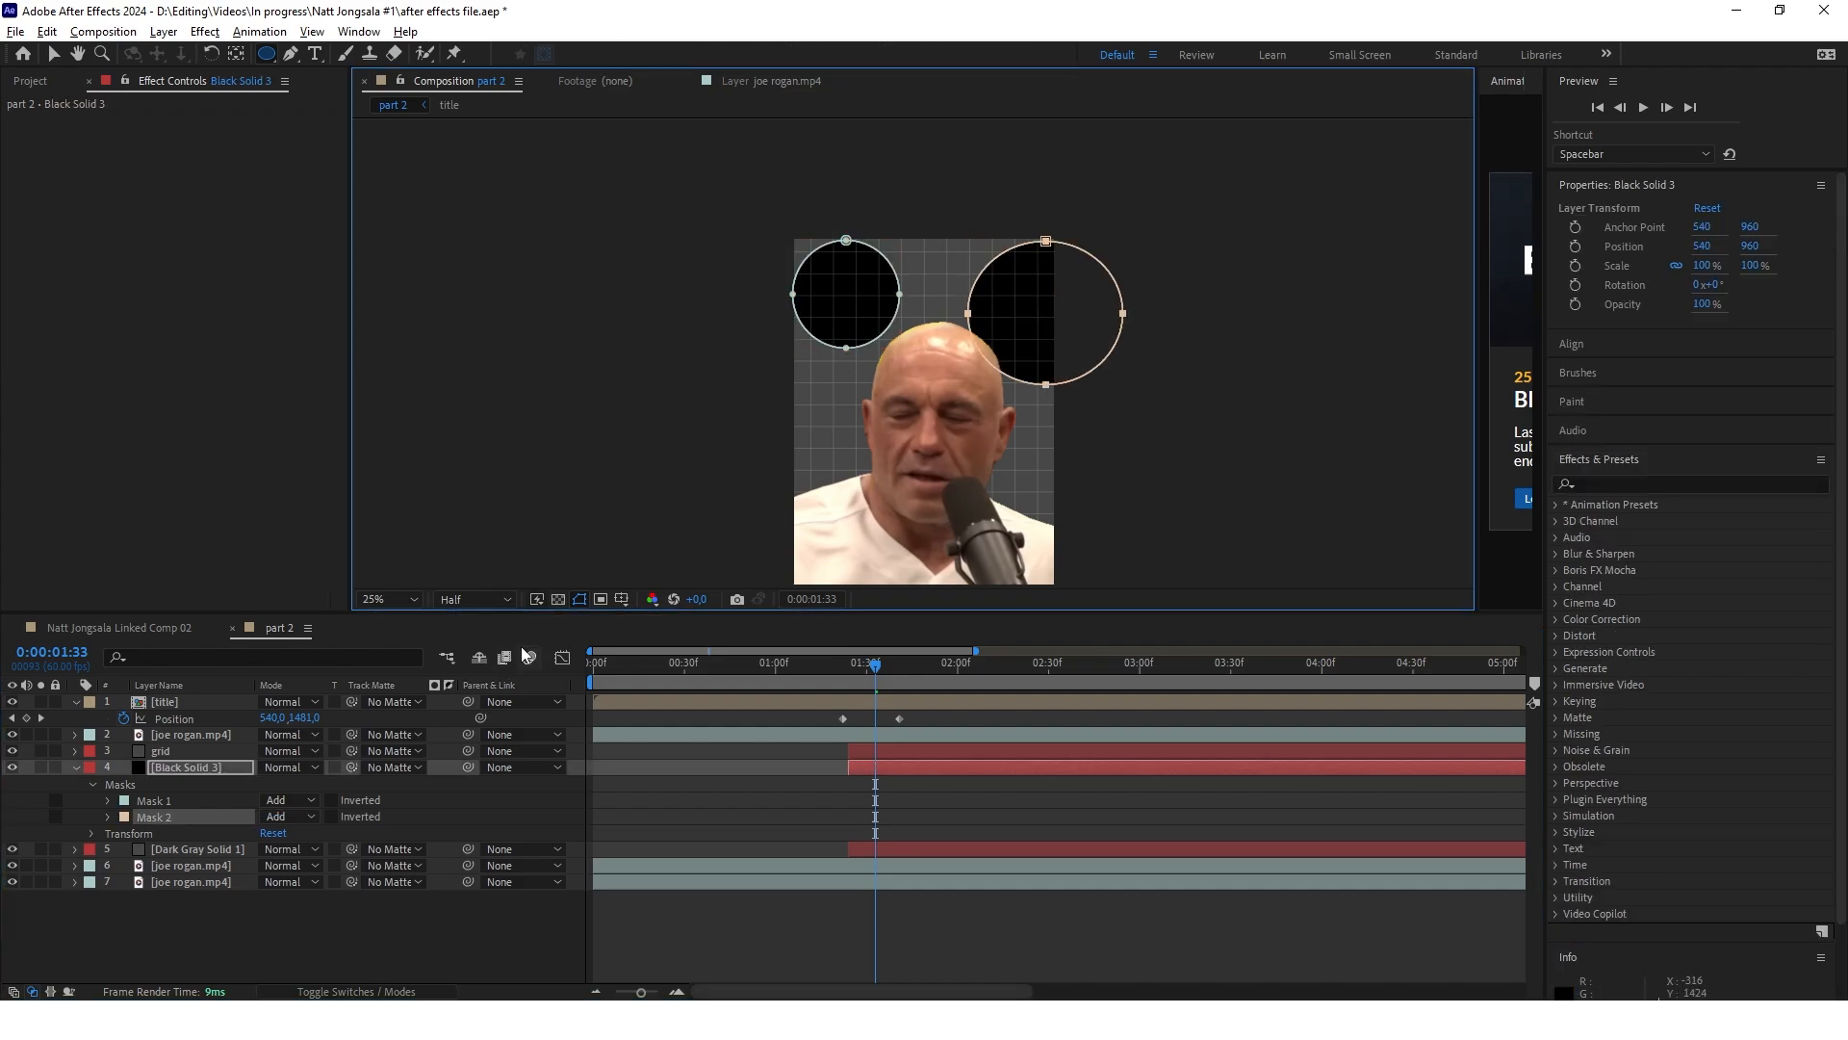
left_click_drag(760, 389, 1084, 557)
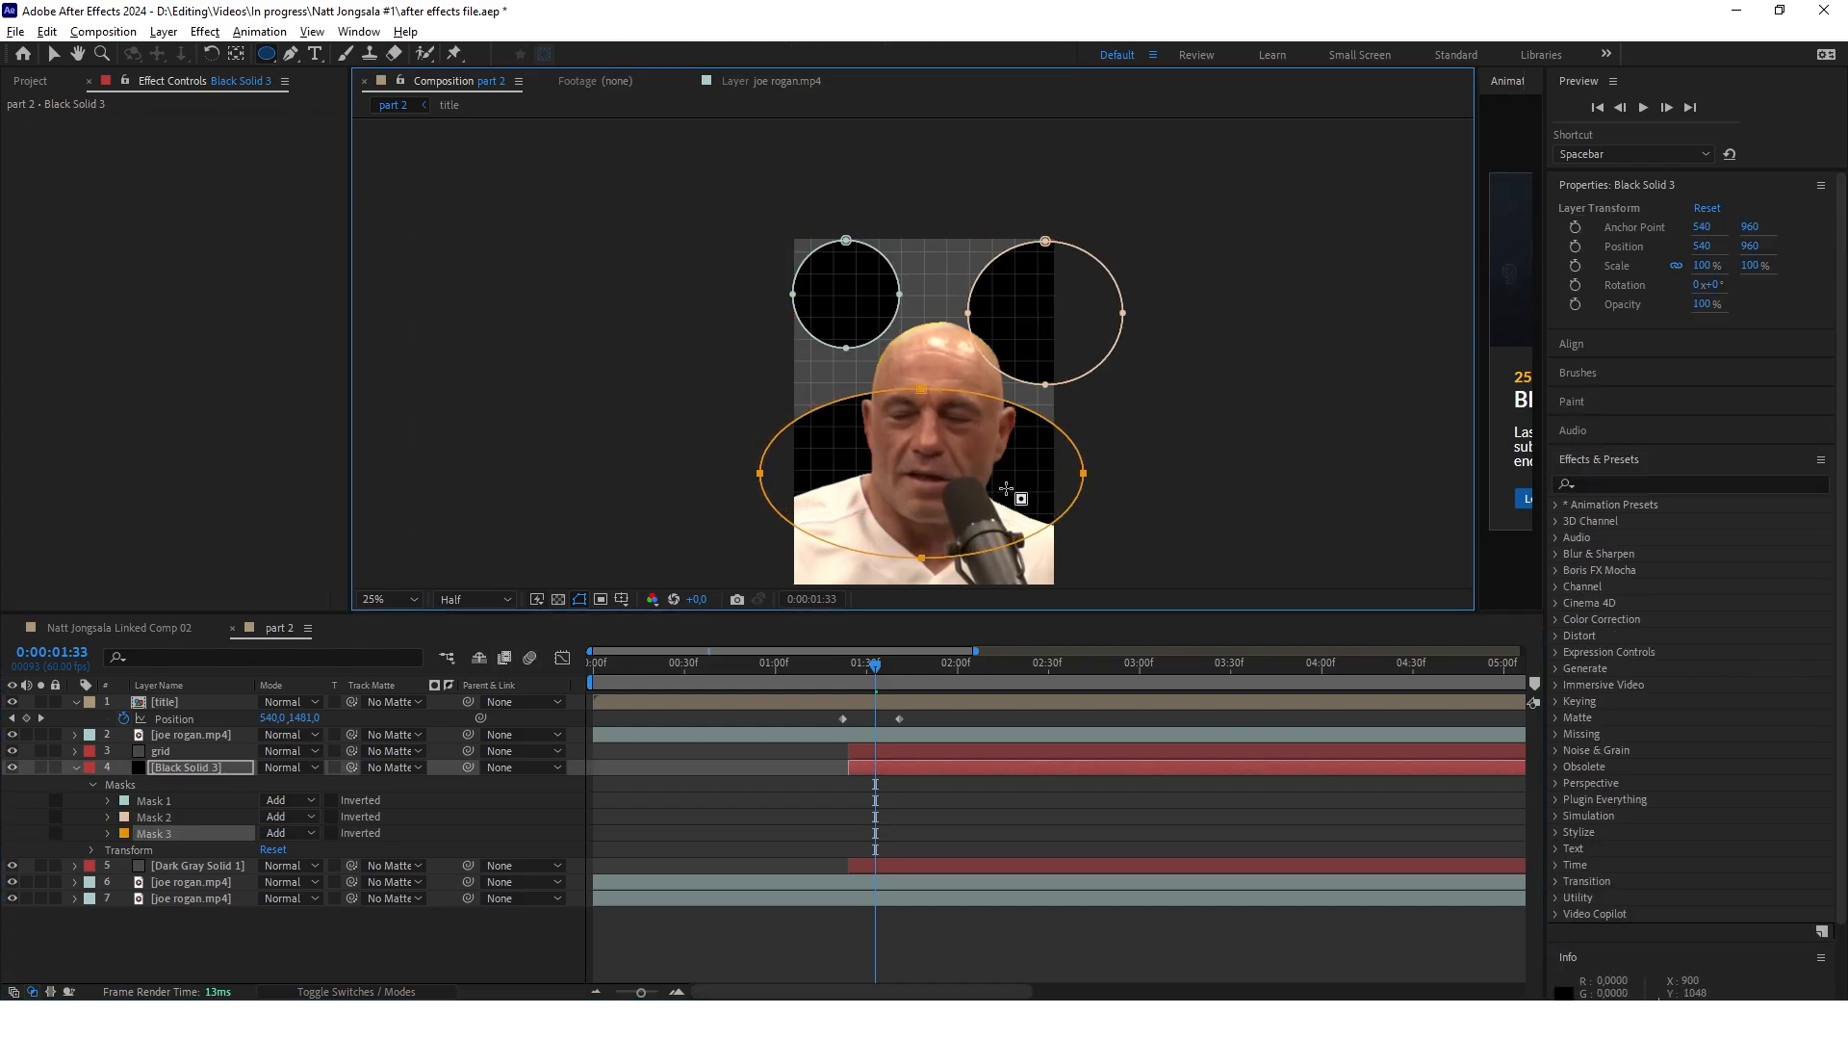
key("v")
Set the feather of all three black solid masks to 600 pixels
left_click(136, 806, "shift")
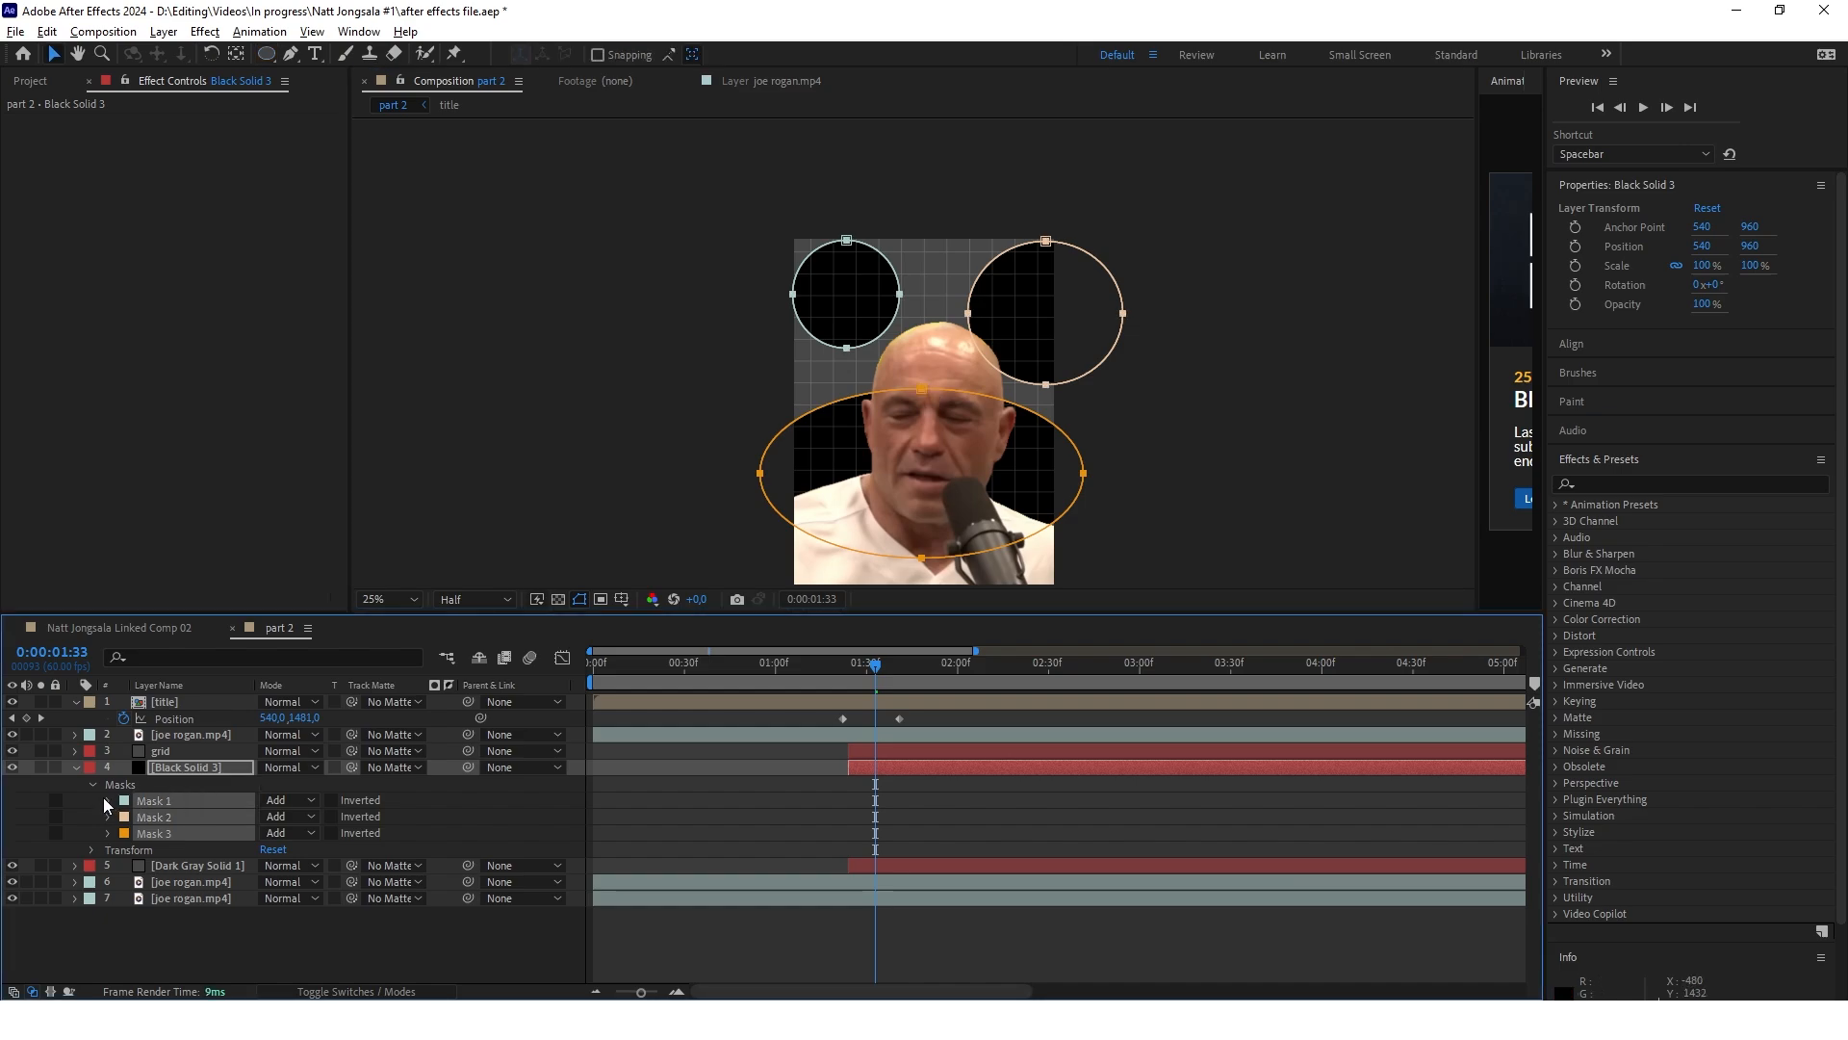
left_click(106, 800)
left_click(287, 832)
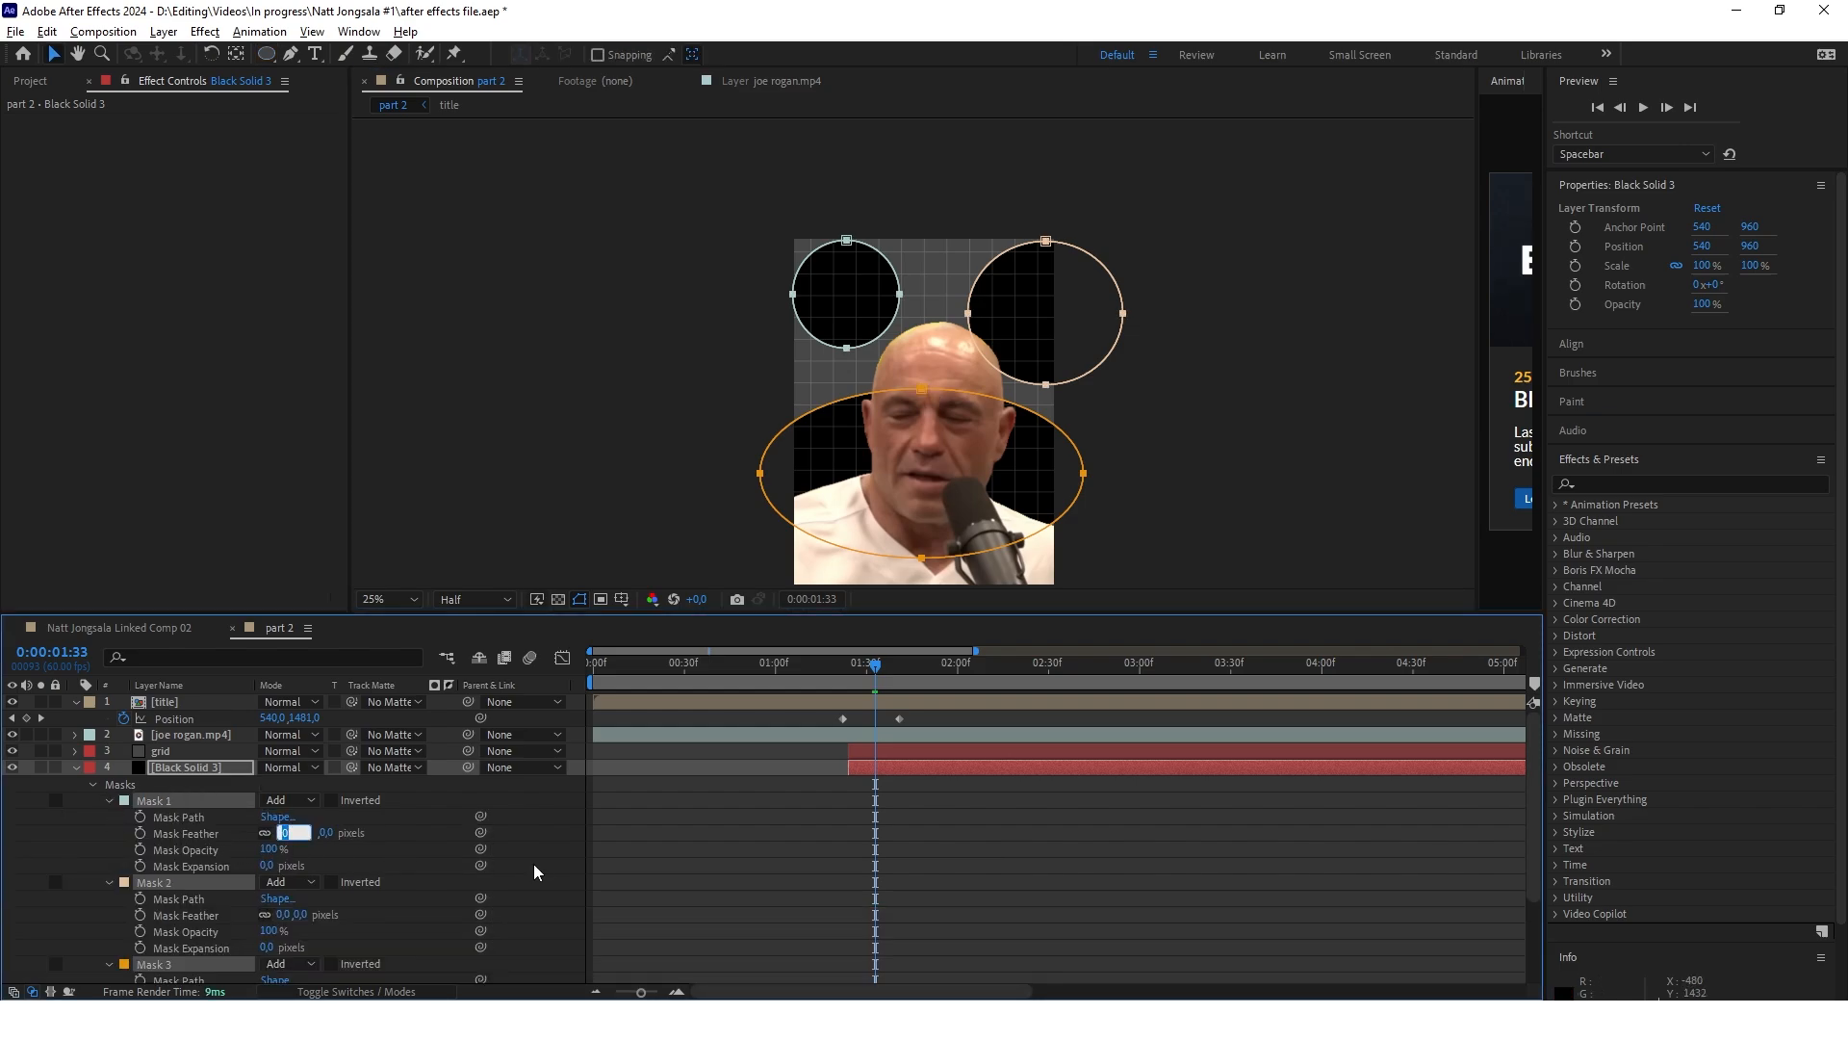
type("600")
key("Return")
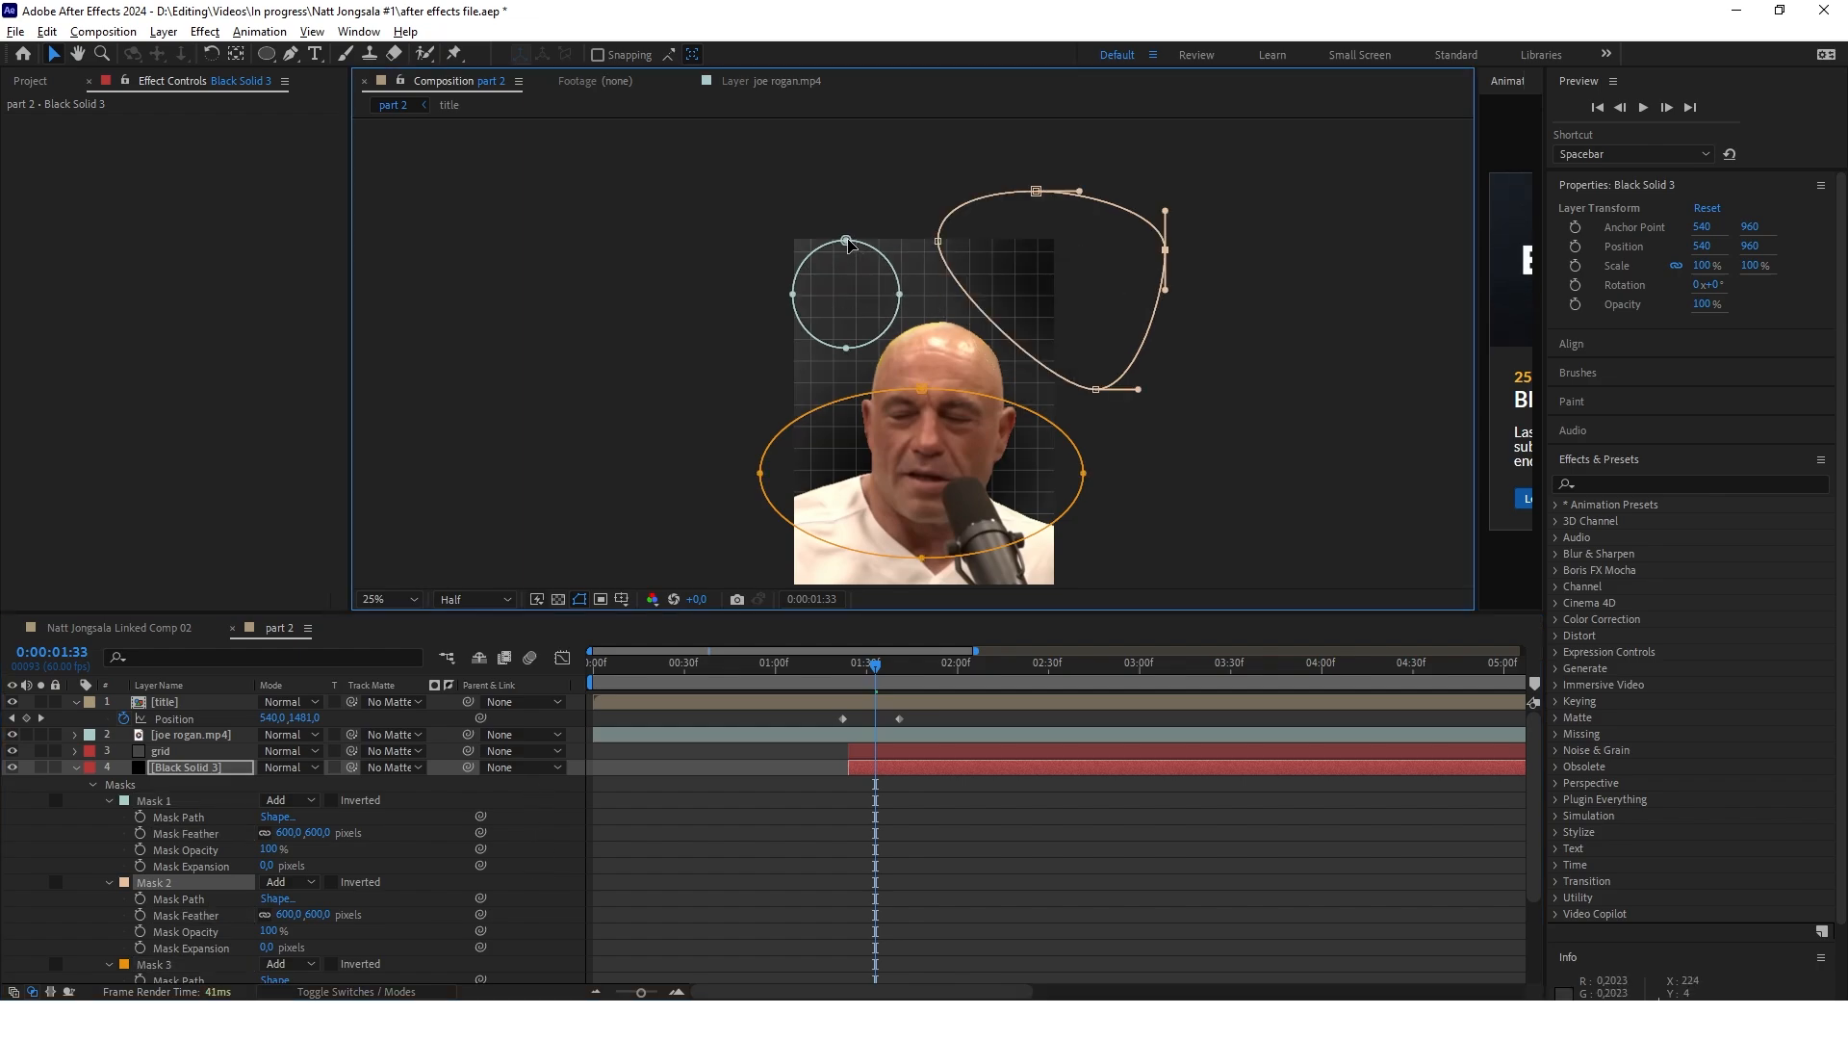
Reshape the masks so the upper two spread beyond the frame's upper corners, and adjust the first mask's feather
left_click_drag(846, 241, 814, 193)
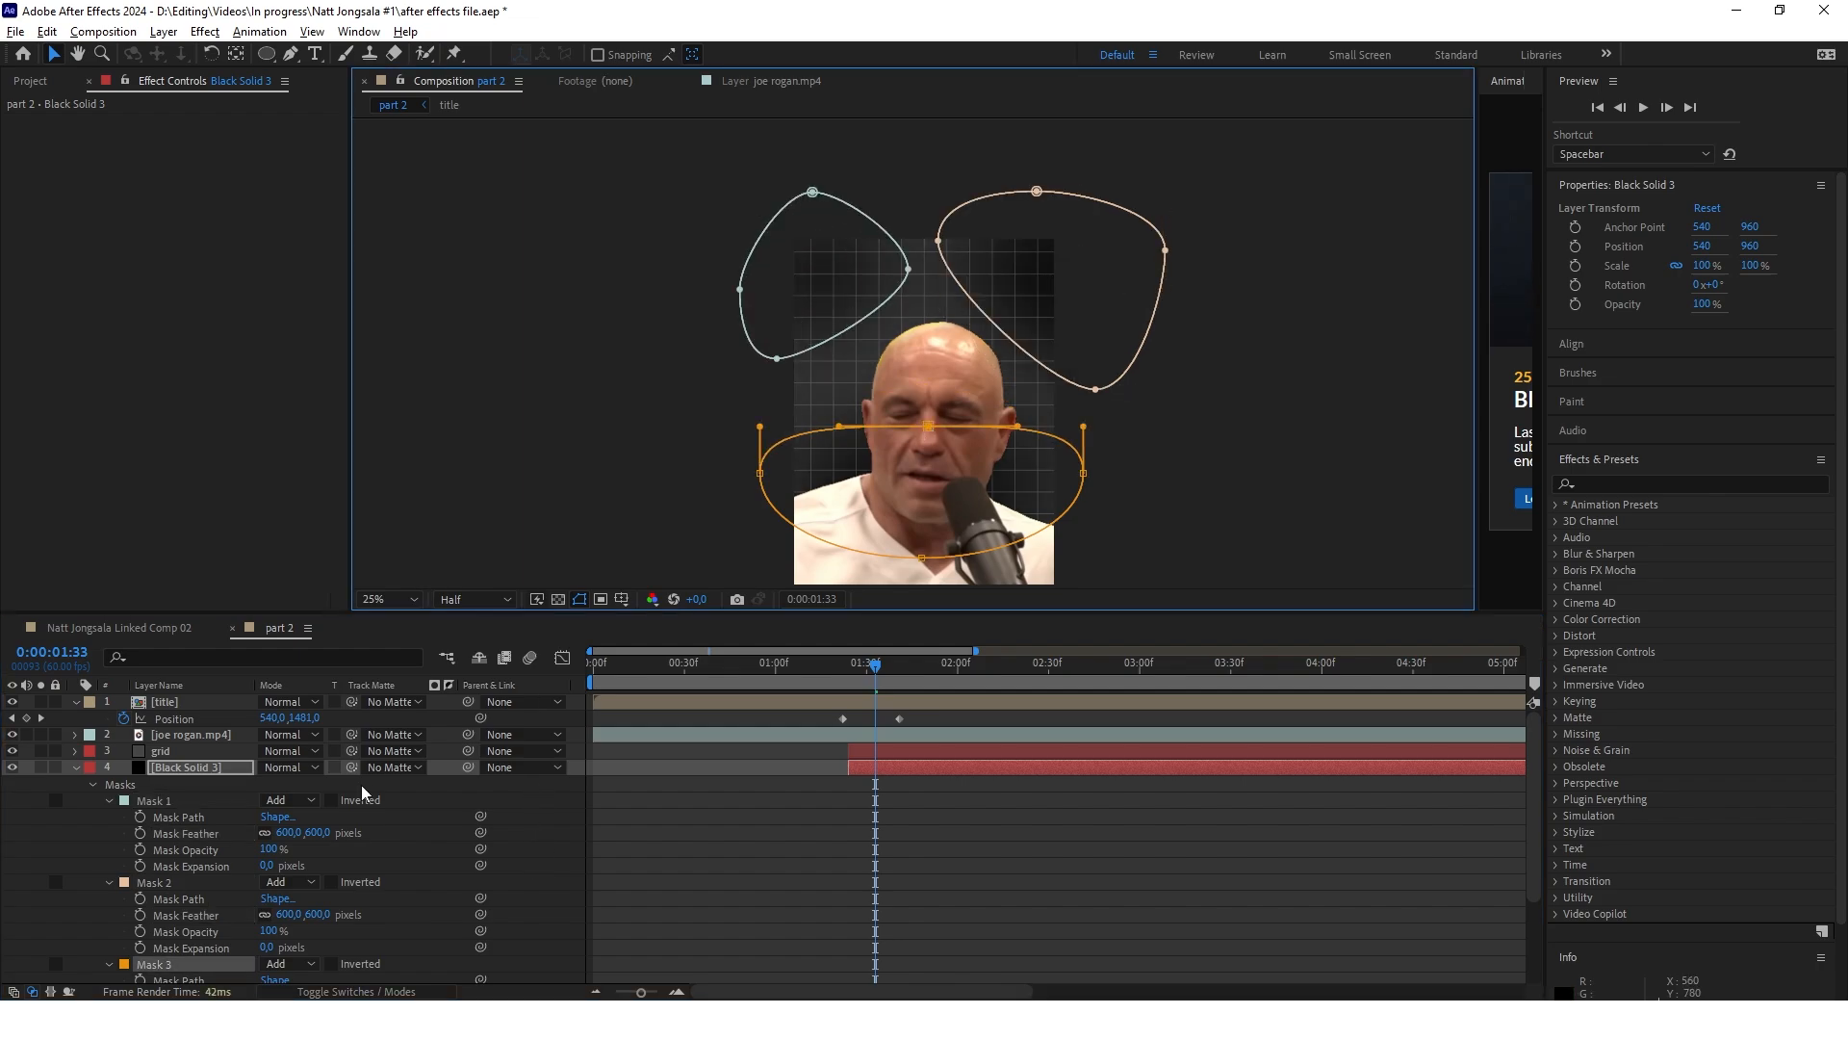
left_click_drag(288, 832, 313, 832)
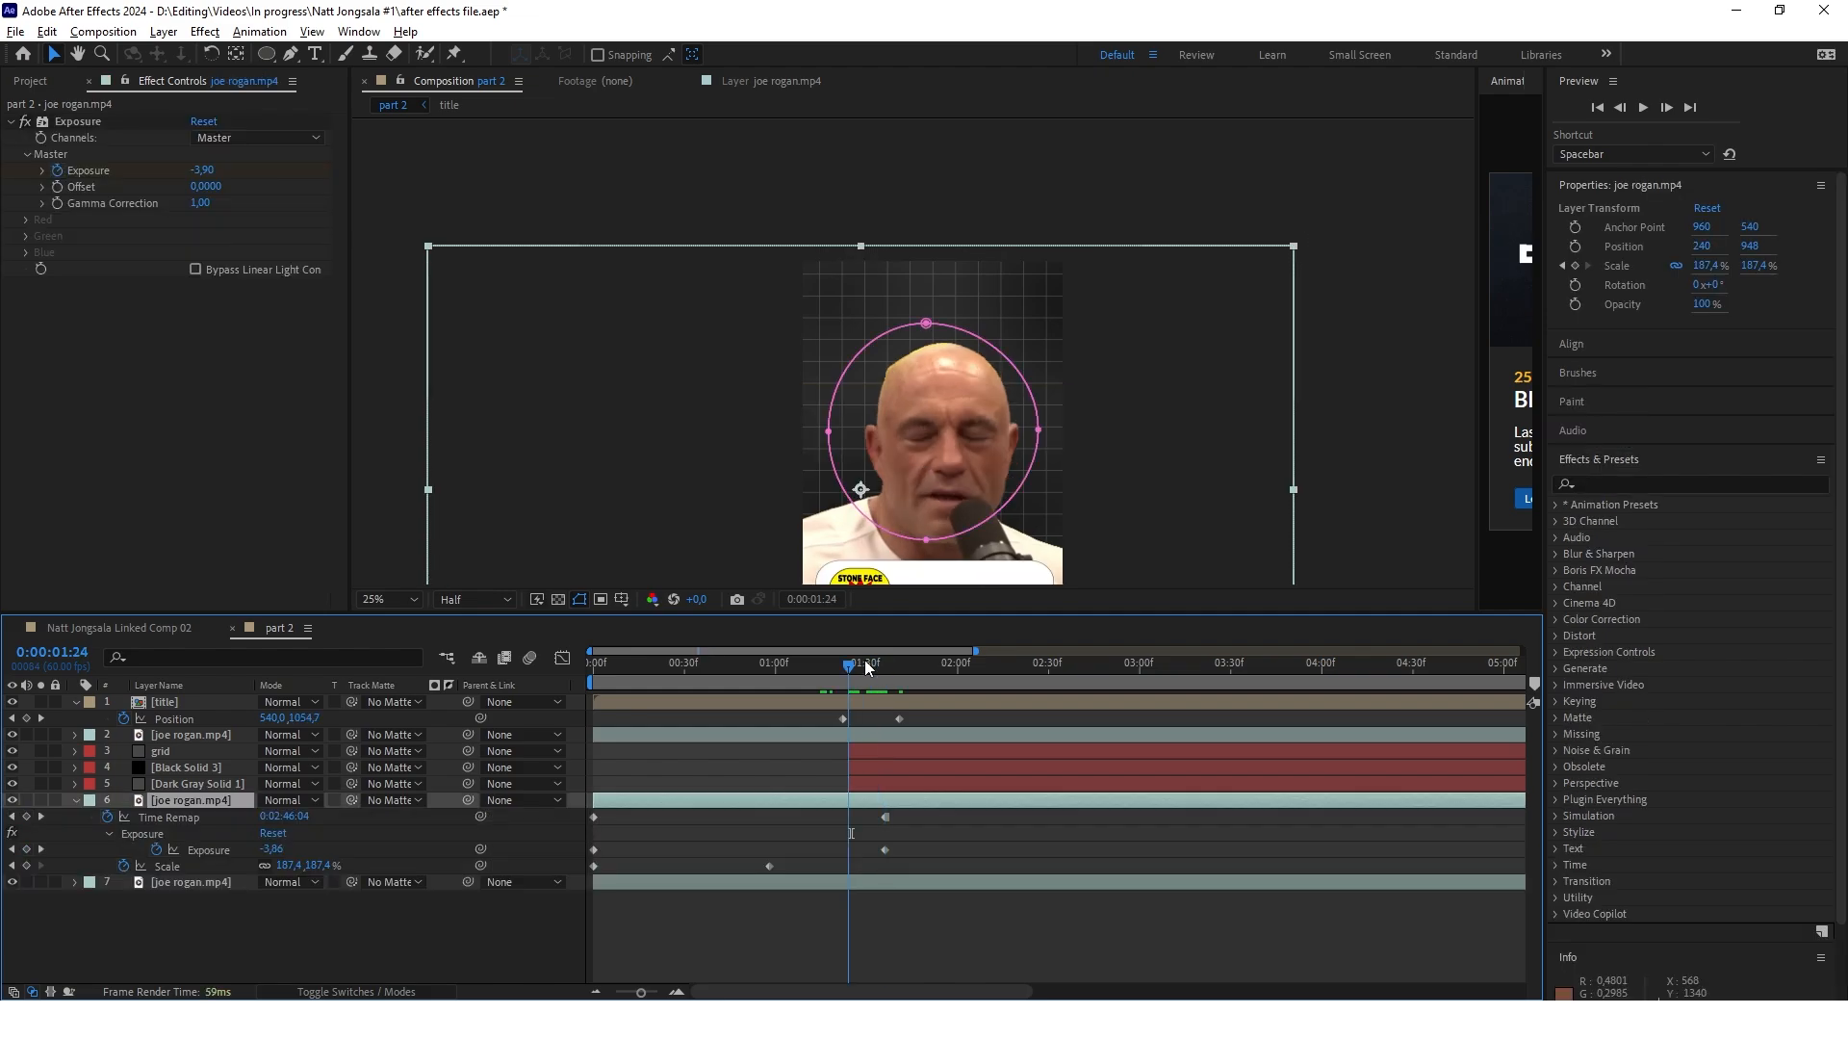
Add opacity keyframes at 0:00:01:29 to the grid, black and dark gray solid layers
mouse_move(867, 667)
left_mouse_down()
mouse_move(885, 666)
mouse_move(864, 669)
left_mouse_up()
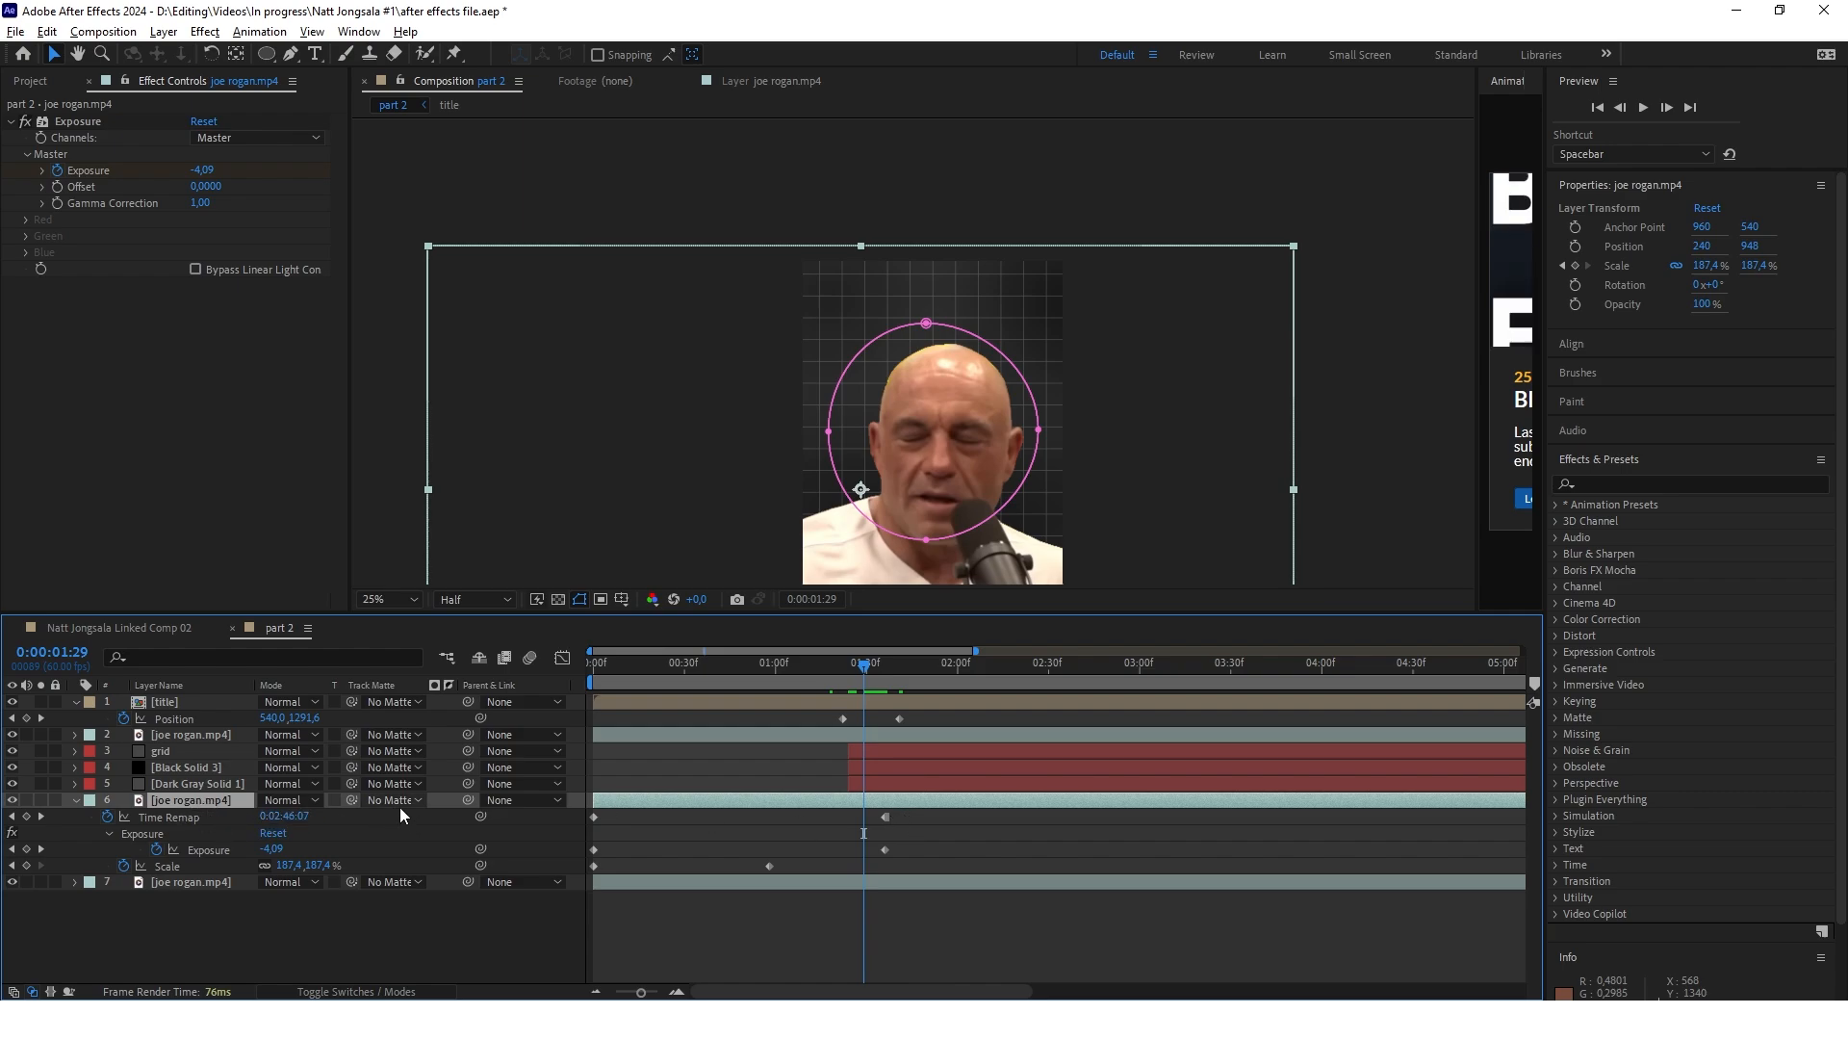
left_click(204, 754)
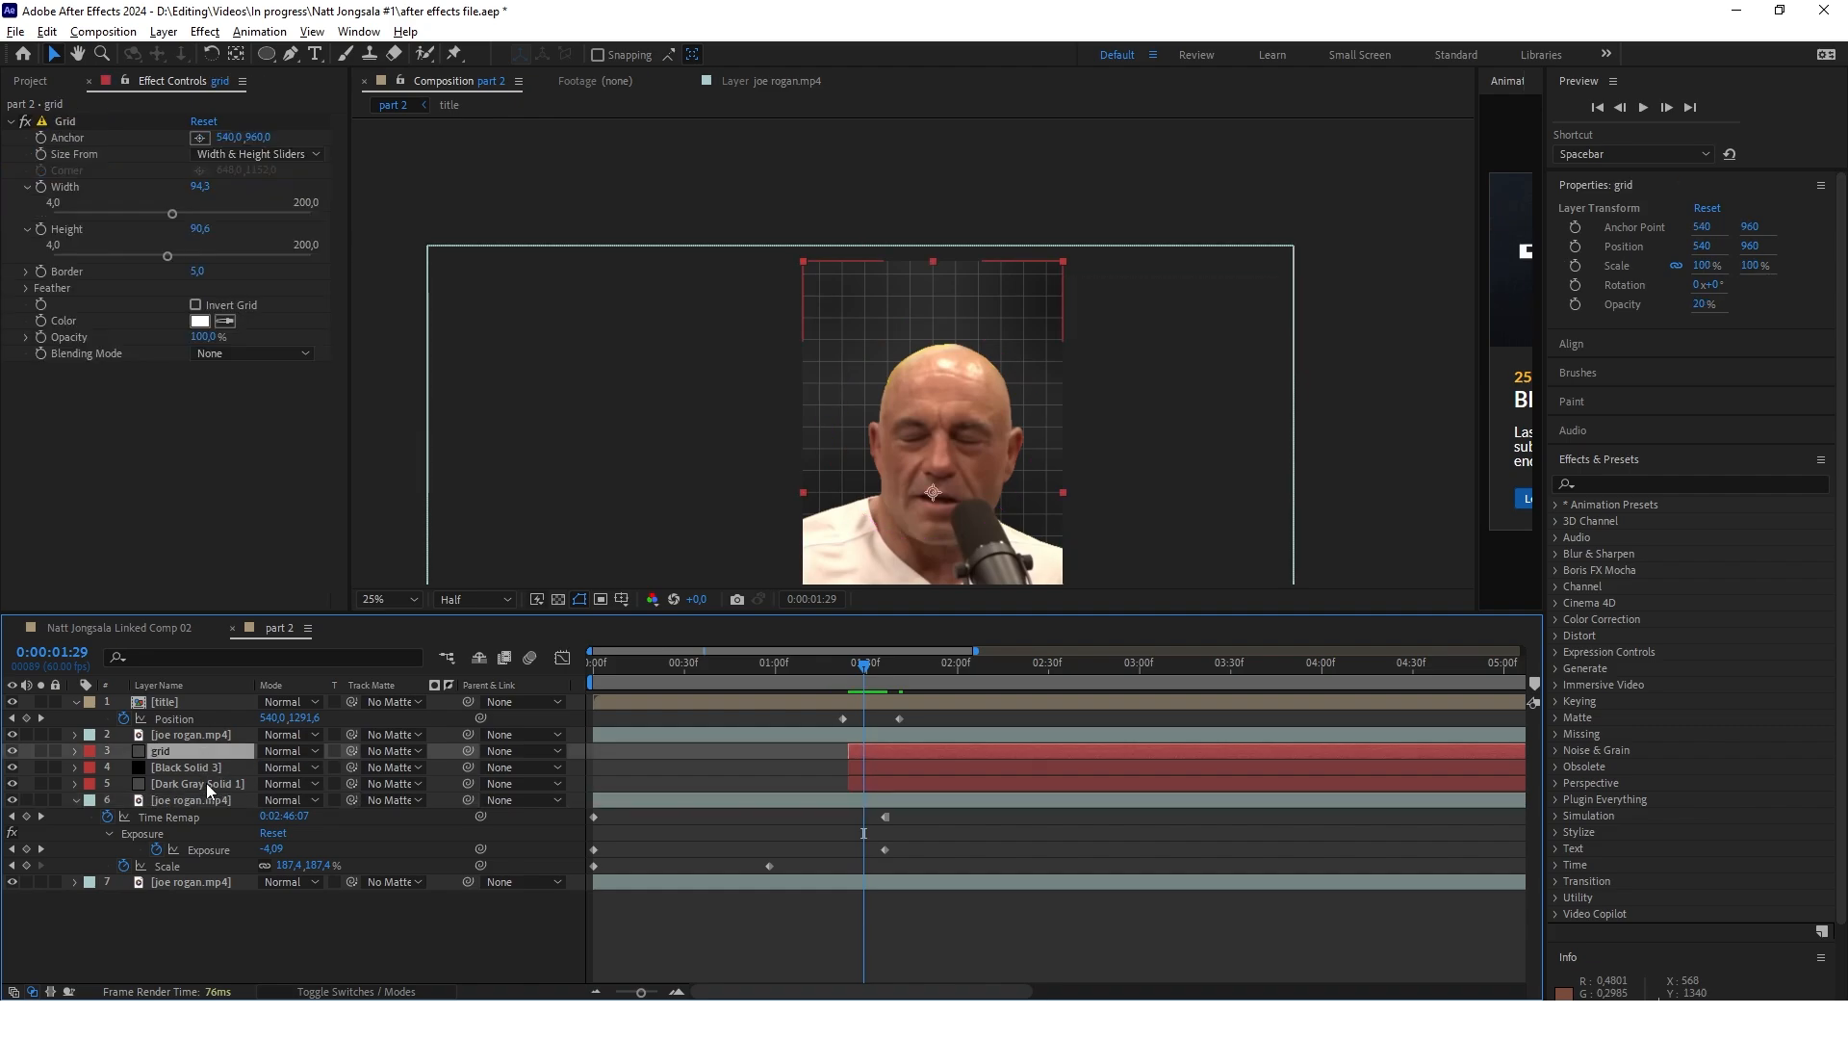
left_click(200, 786, "shift")
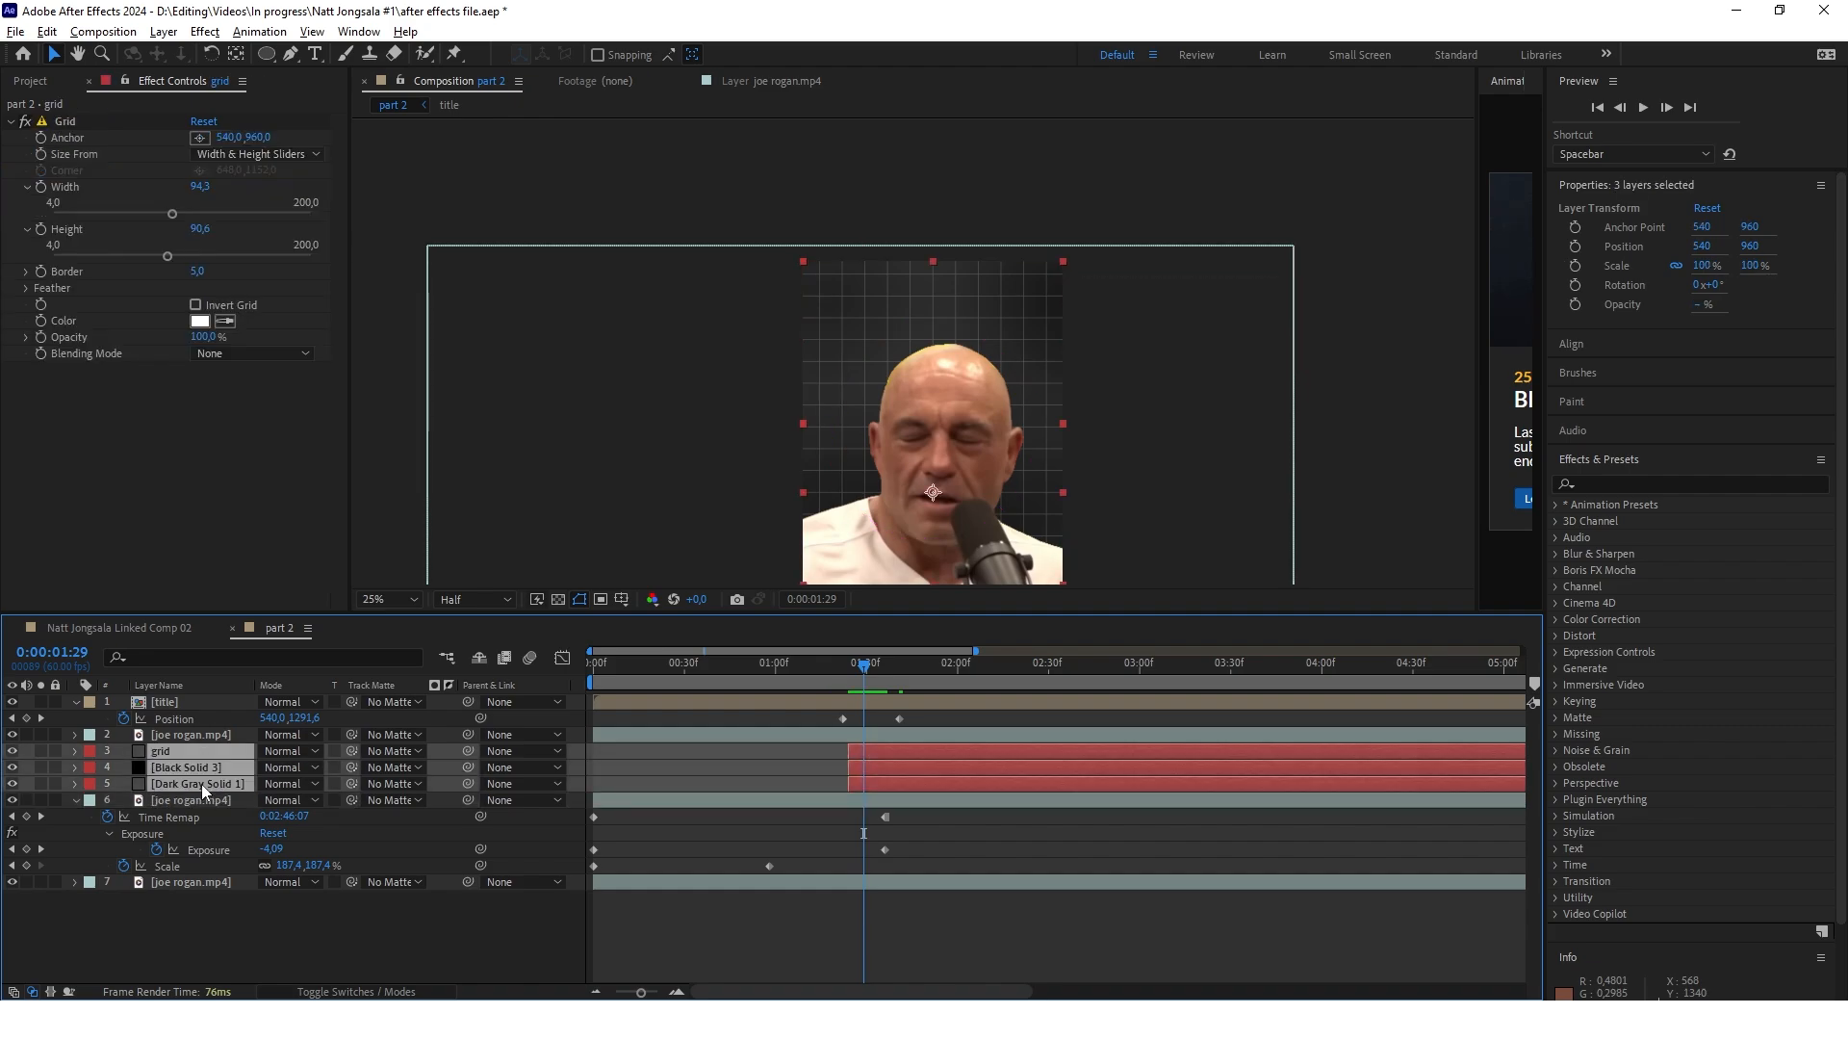
key("t")
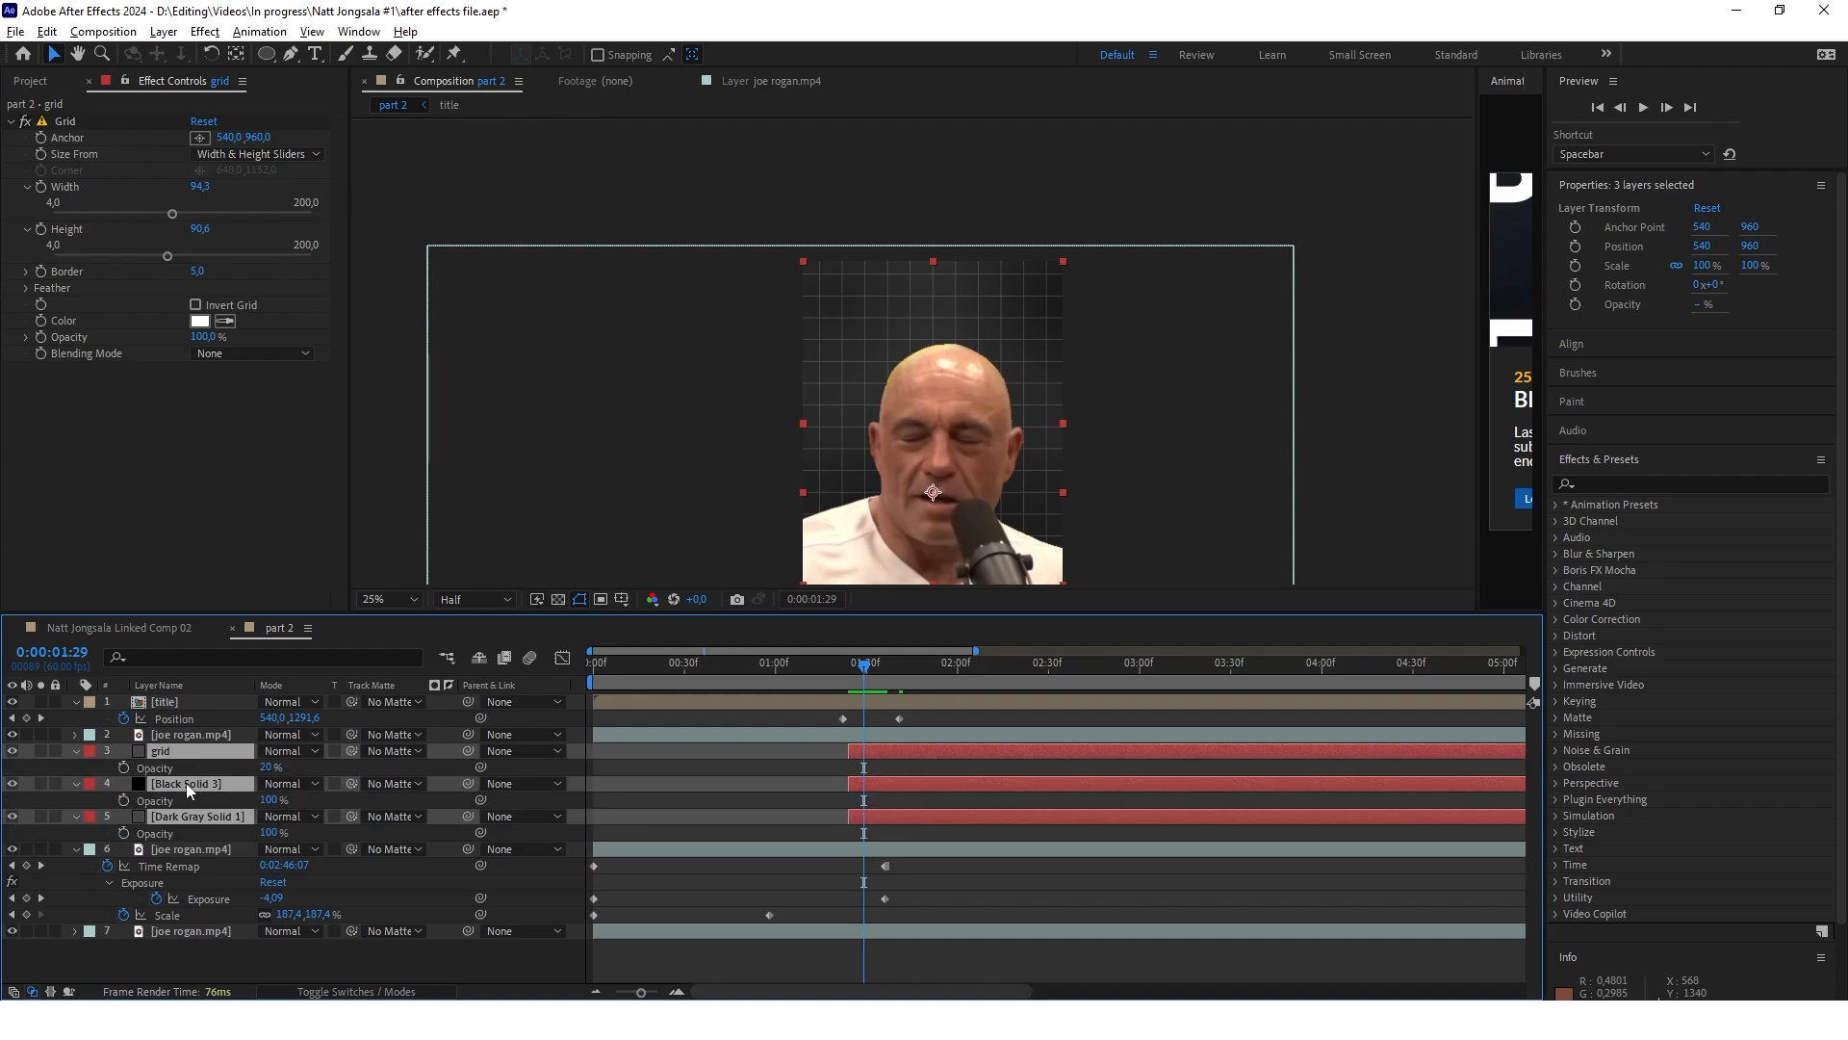
left_click(123, 767)
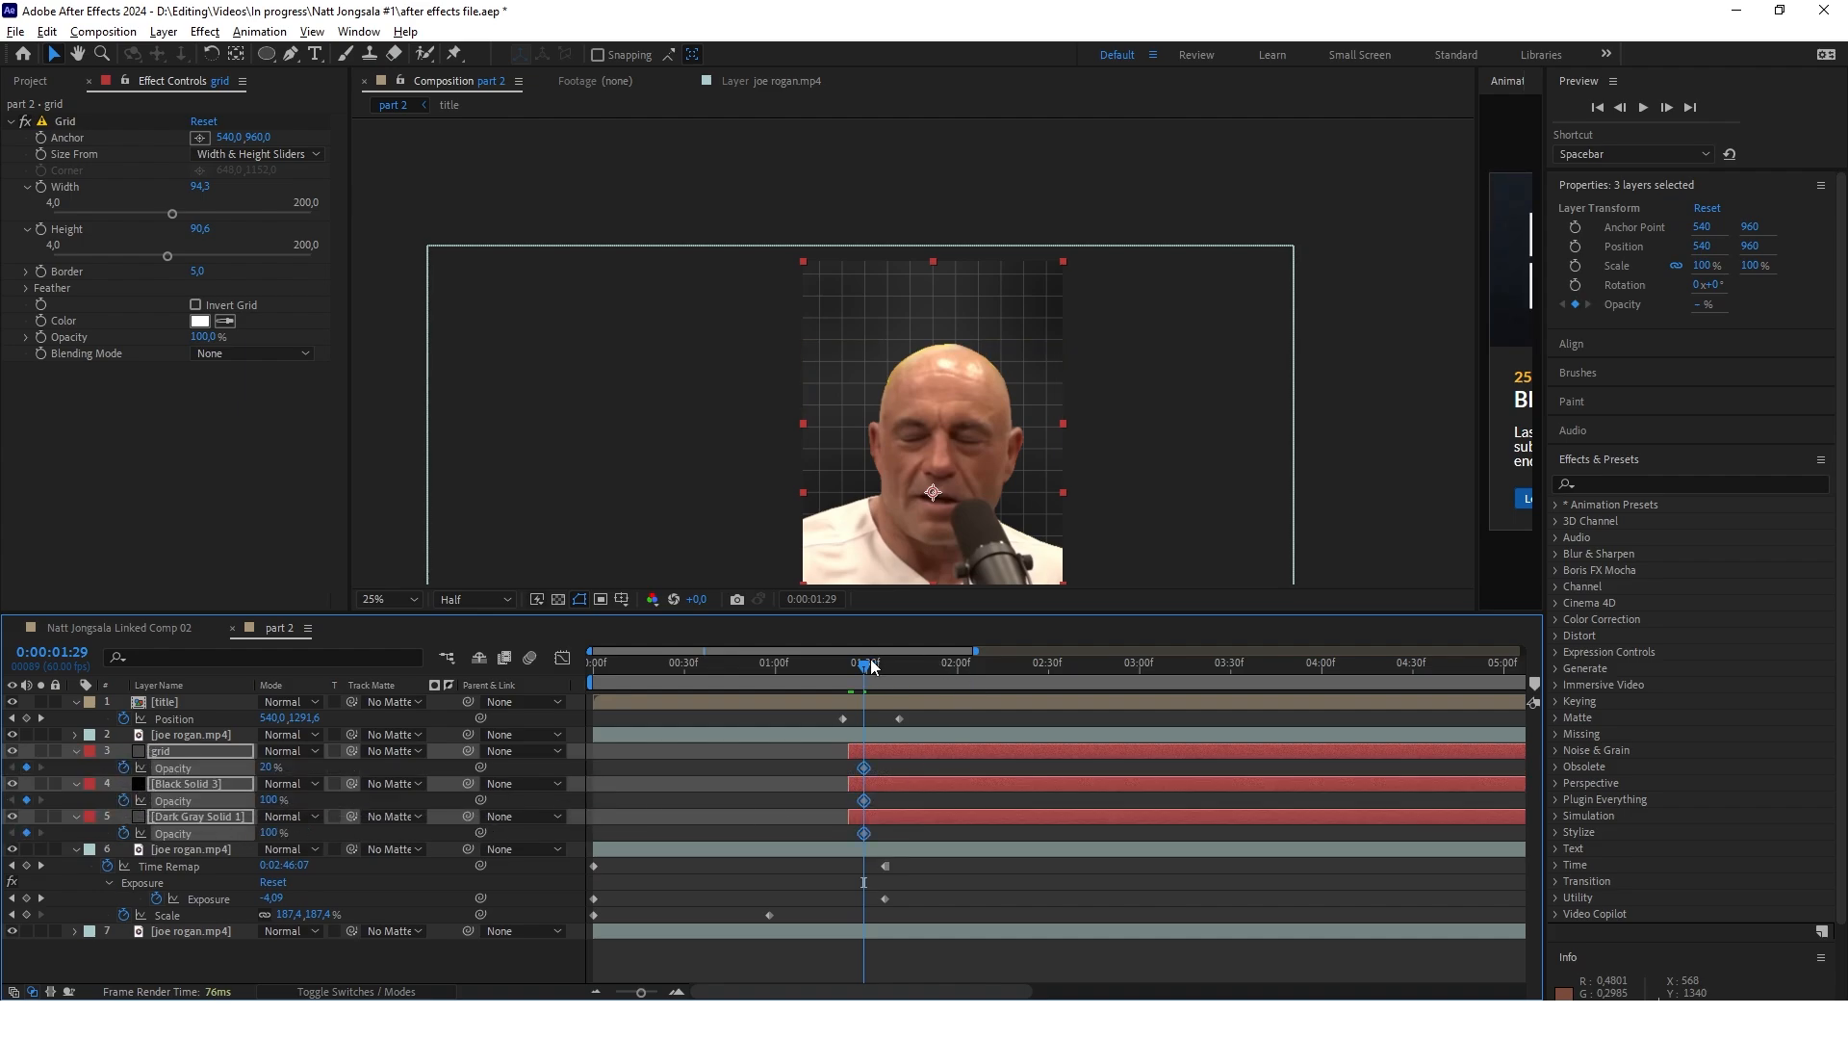
Add second opacity keyframes at 0:00:01:38 to the three backdrop layers, with the grid at 20%
left_click_drag(864, 664, 886, 666)
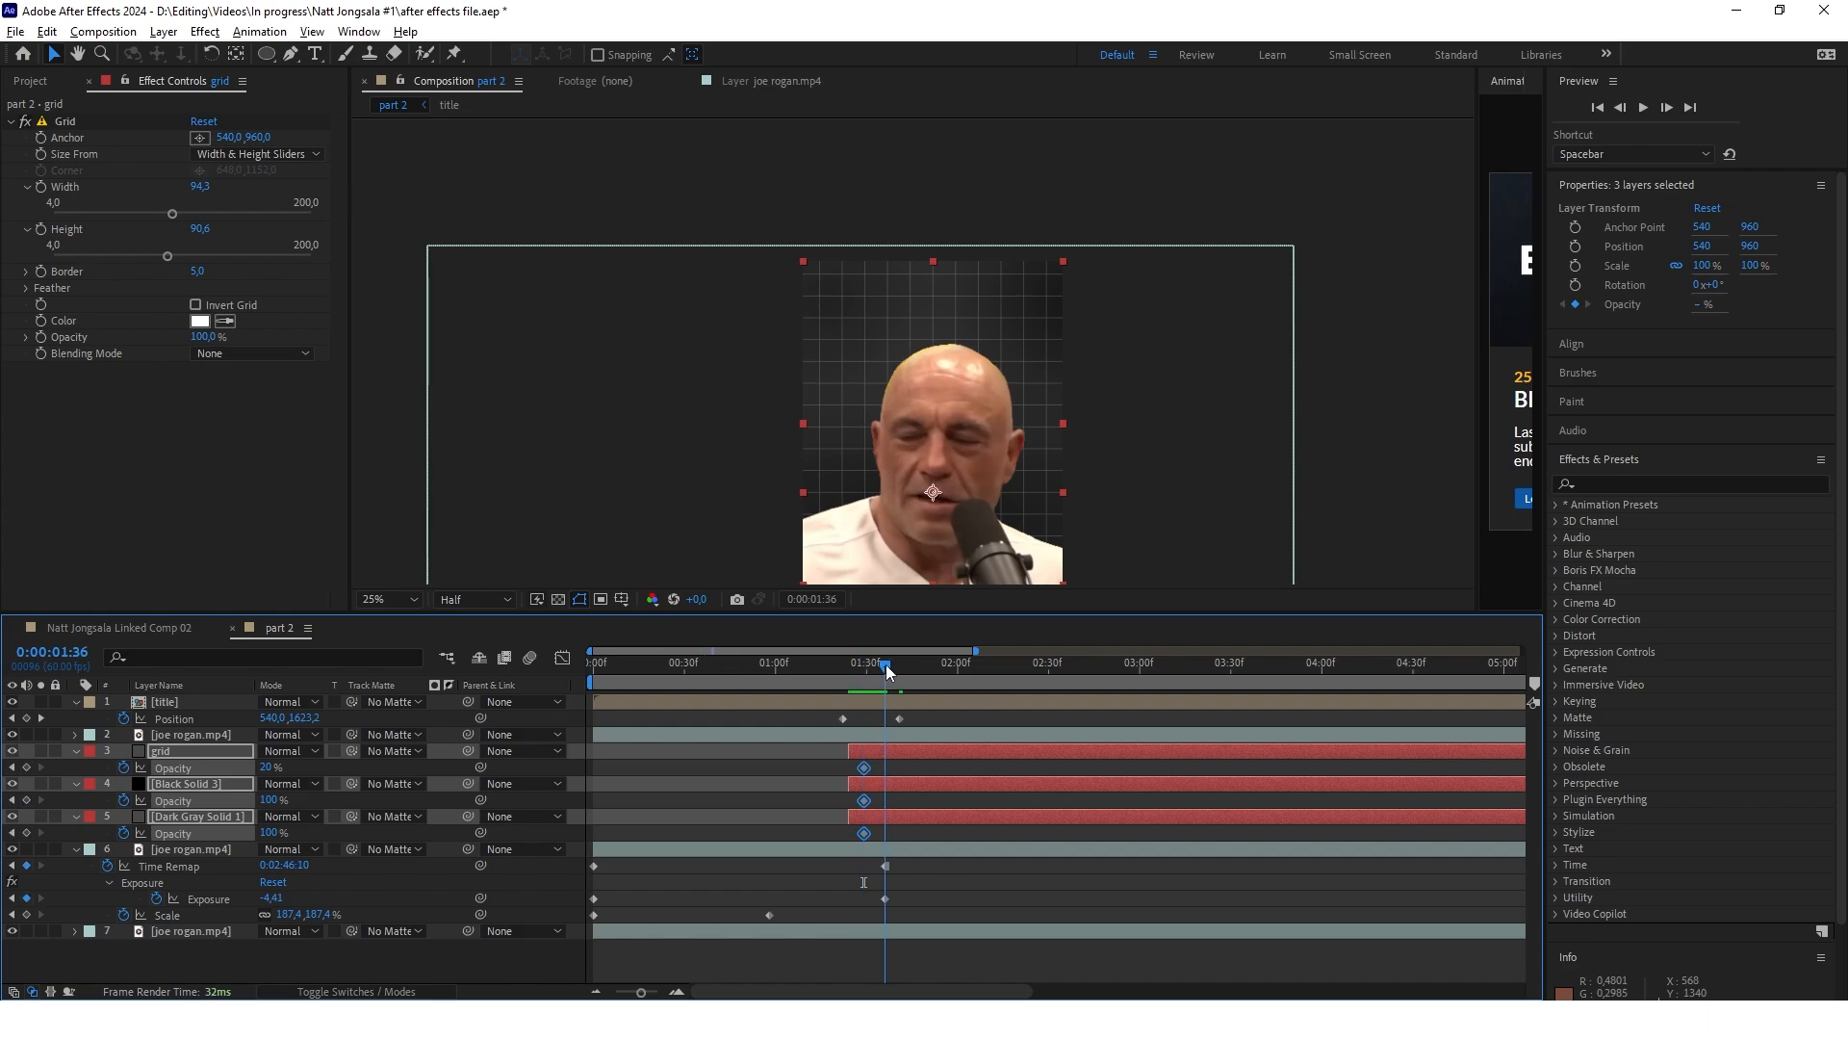
key("equal")
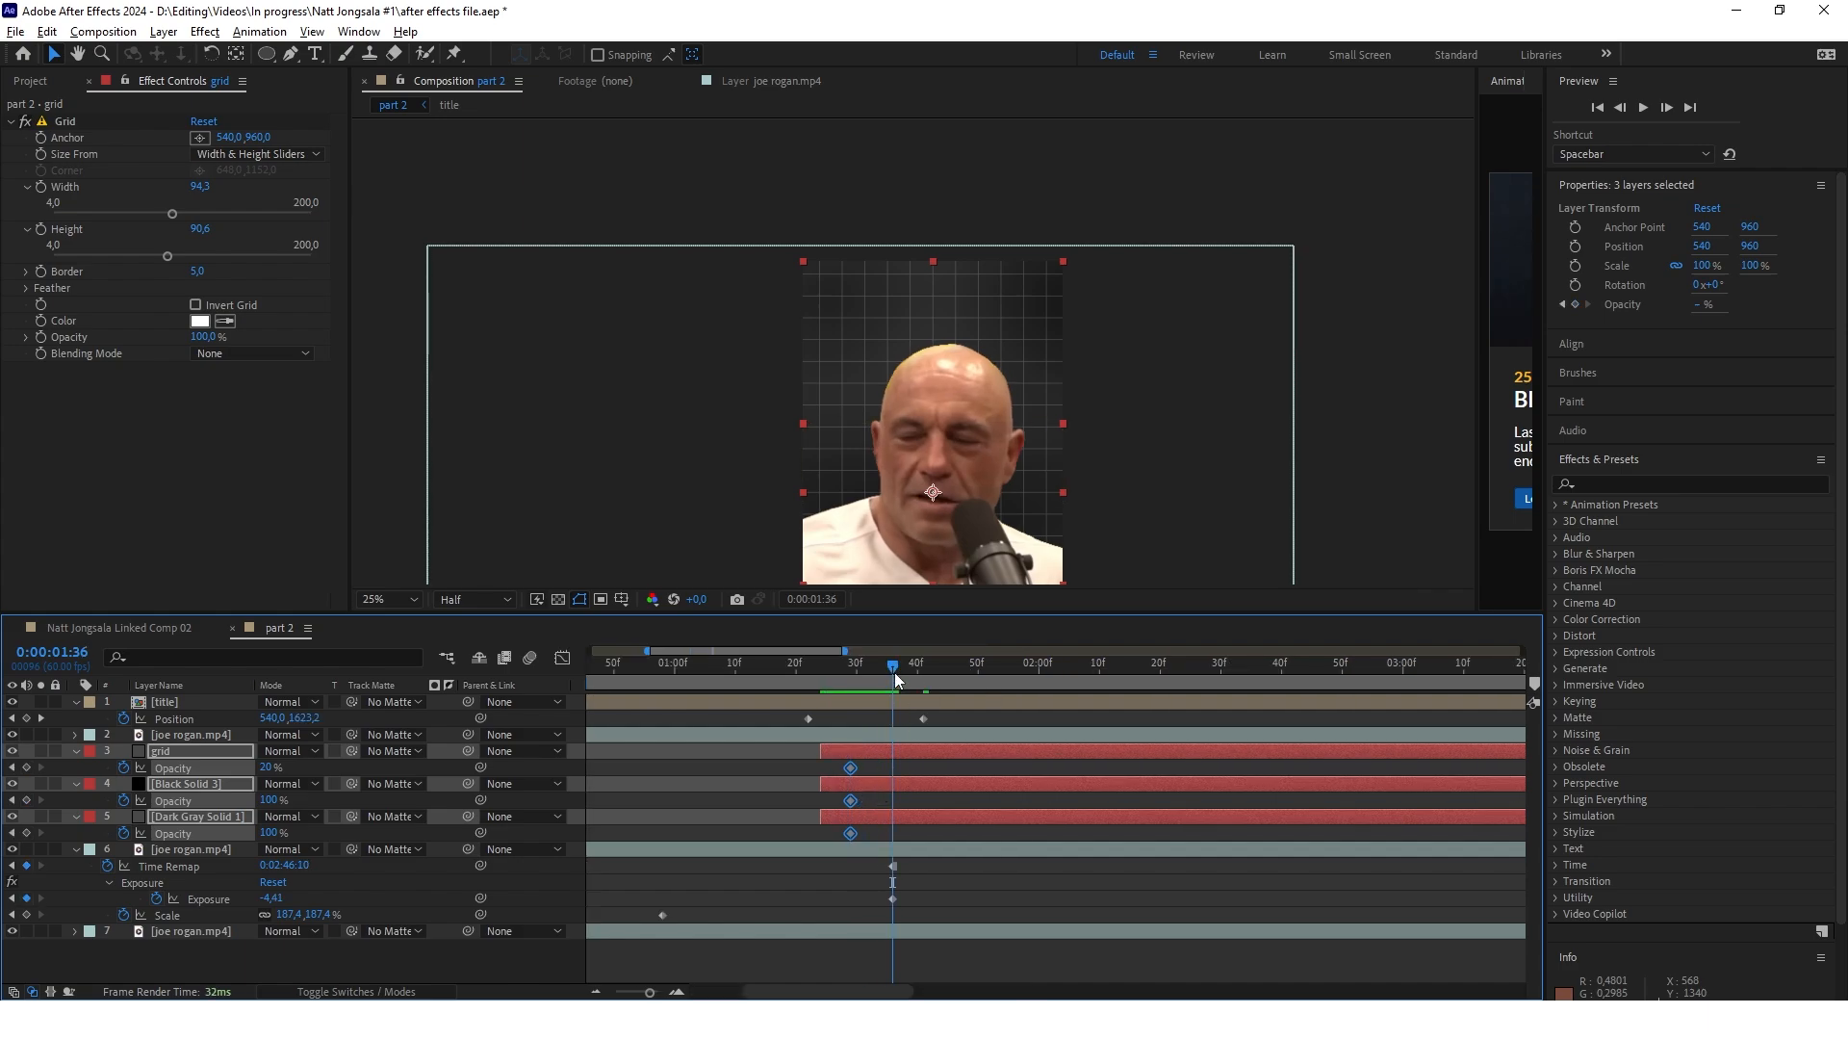
left_click_drag(893, 672, 903, 673)
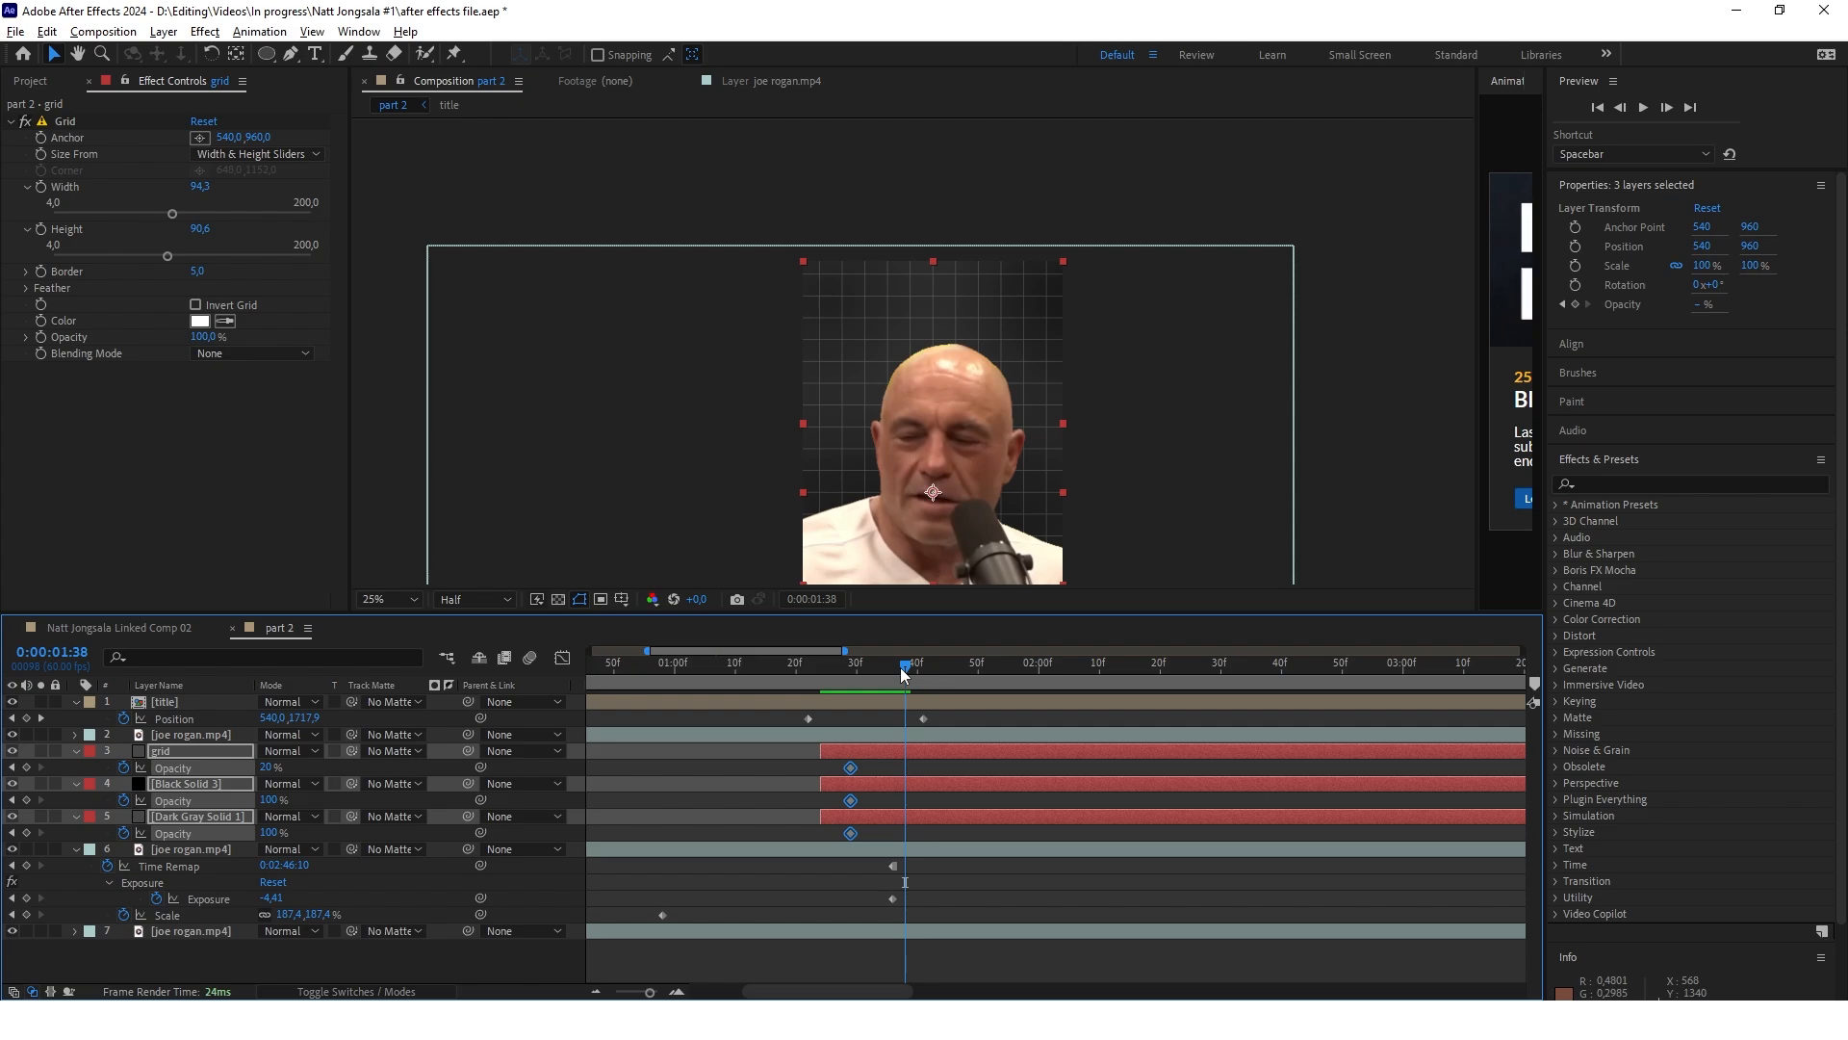
left_click_drag(261, 766, 281, 766)
Set the opacity of the grid, black and dark gray solid layers to 0% at 0:00:01:29
left_click_drag(906, 673, 822, 686)
left_click_drag(269, 770, 252, 770)
left_click(1361, 433)
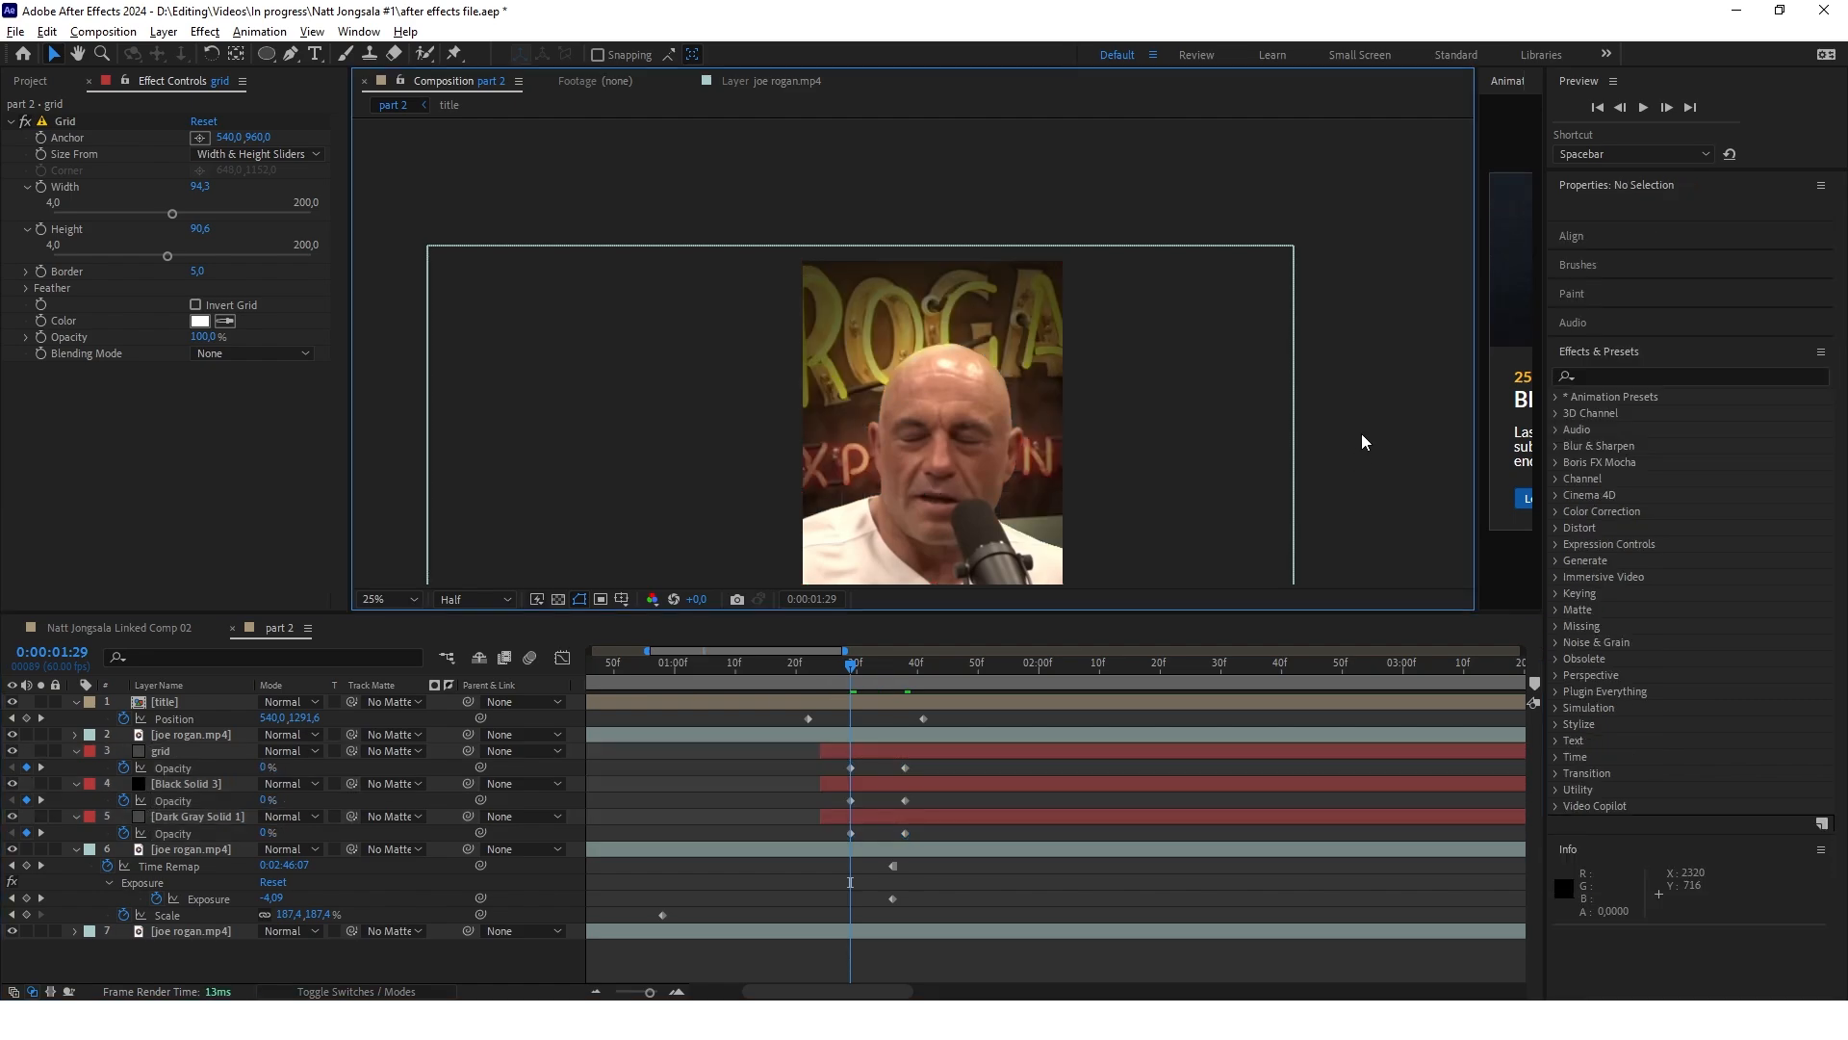
Duplicate the joe rogan.mp4 cutout layer directly above the grid layer
scroll(928, 309, "down", 1)
left_click_drag(805, 678, 970, 706)
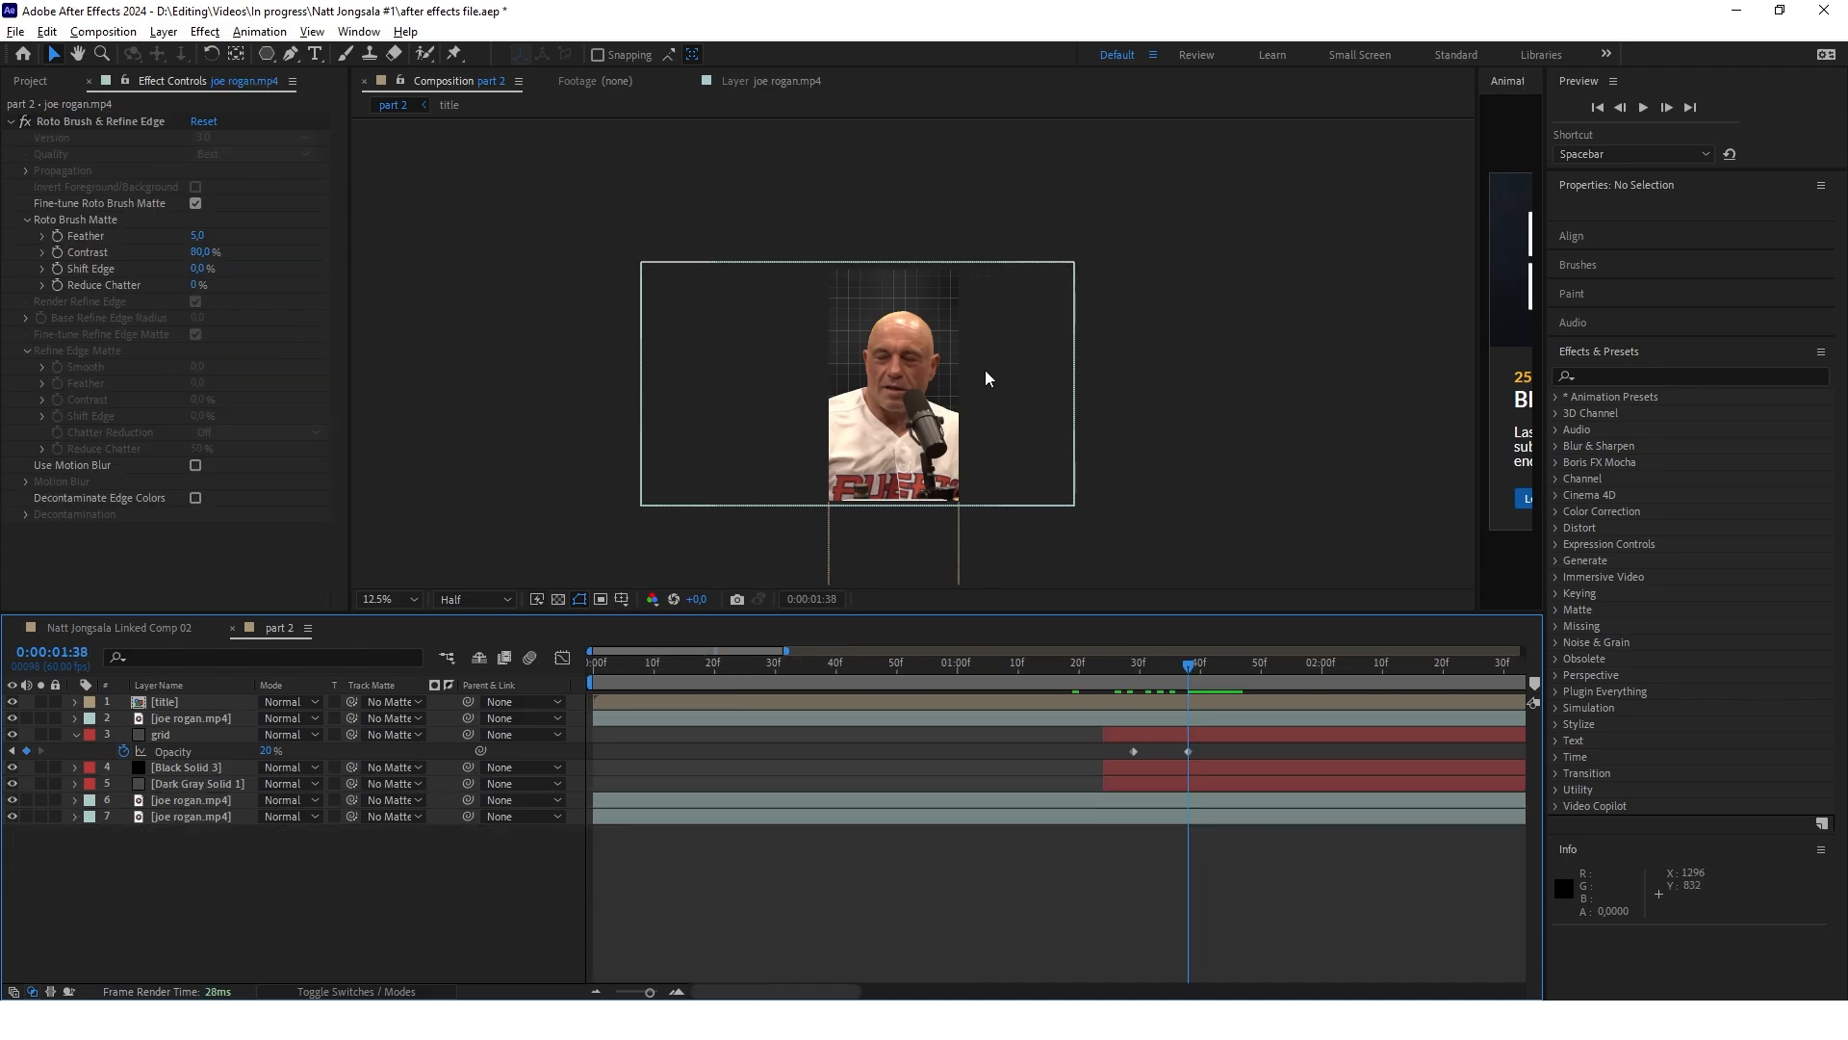
left_click(195, 719)
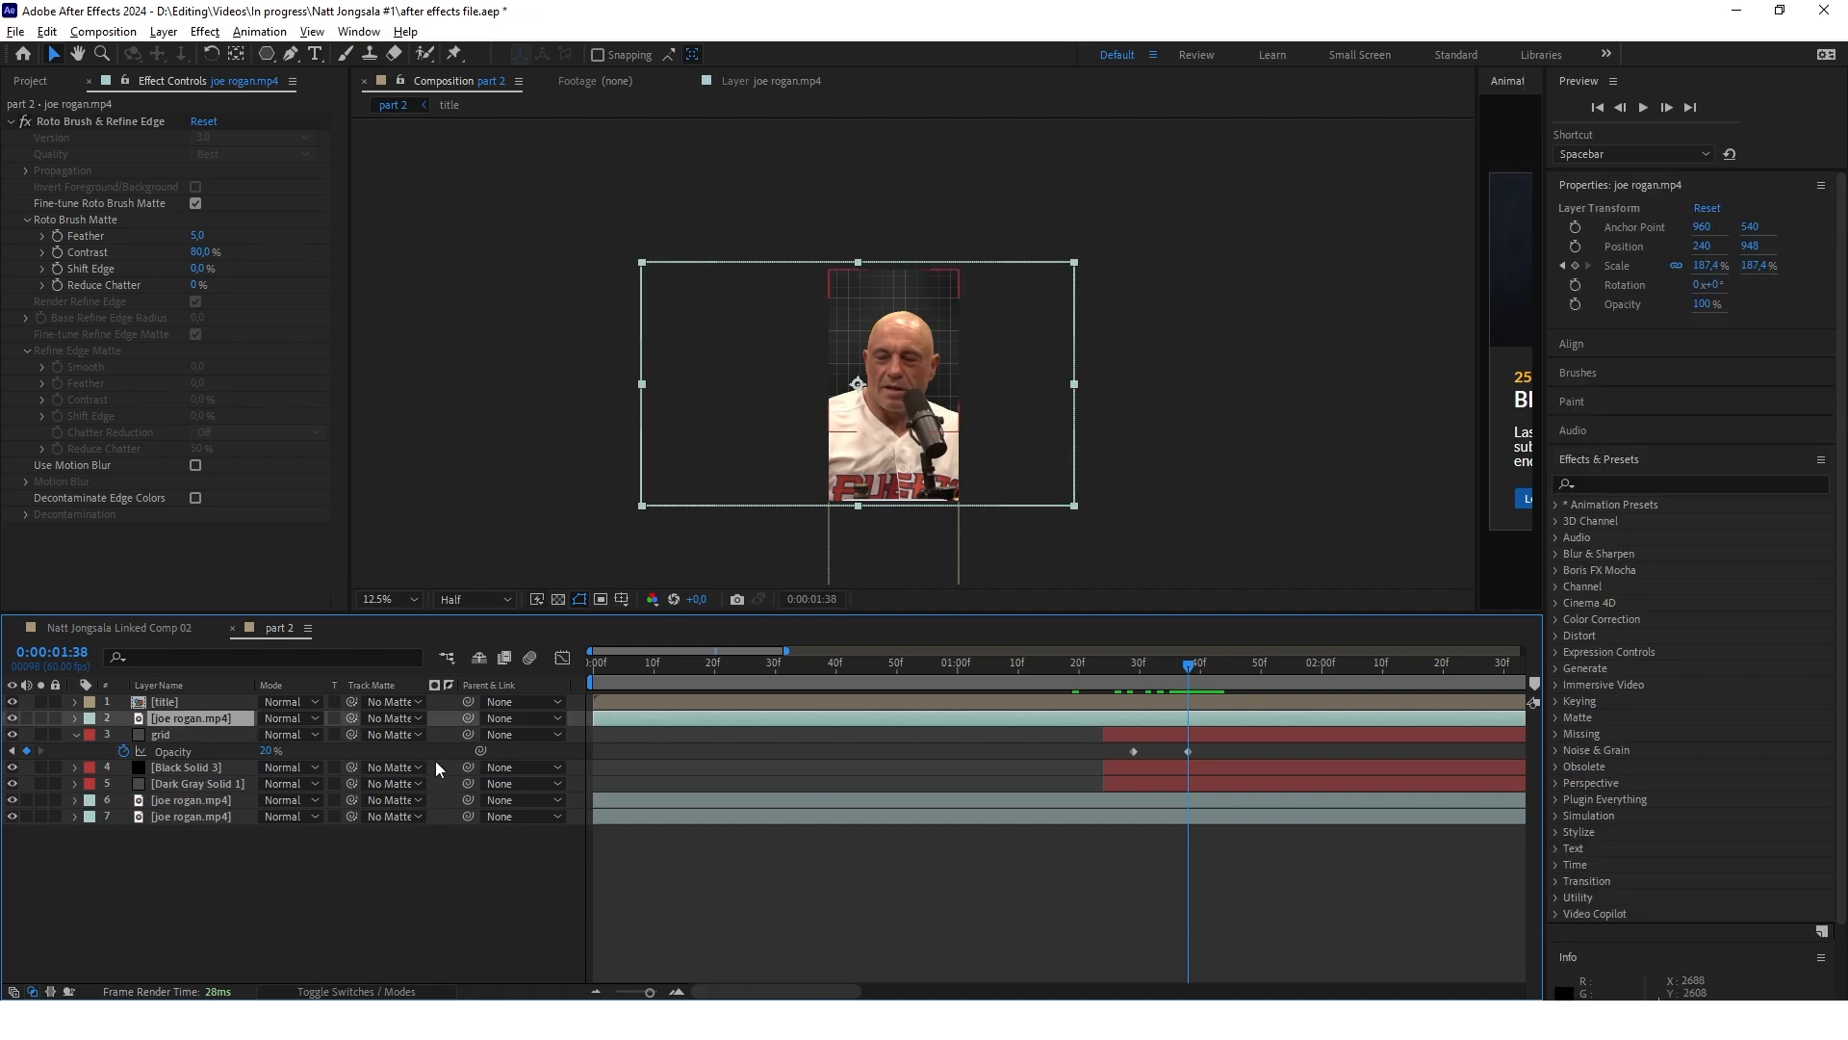
key("ctrl+d")
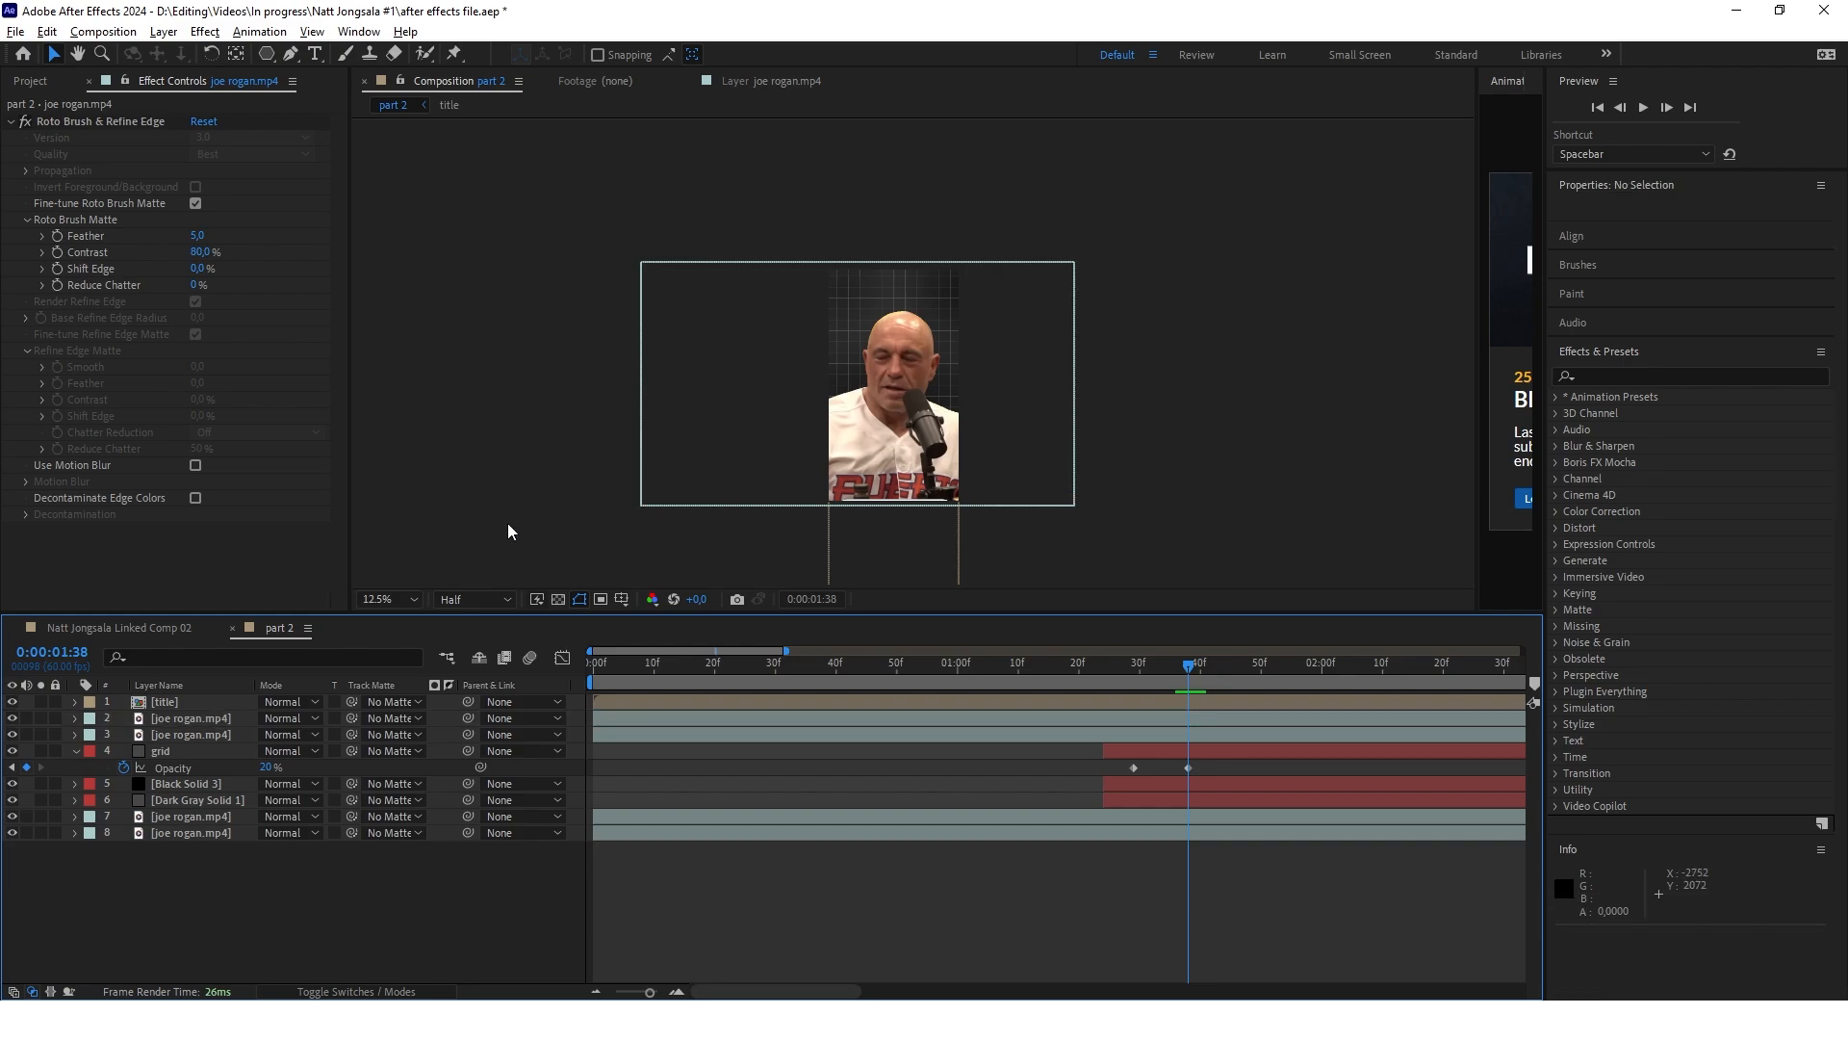
Draw a four-sided shape with the Pen tool covering the frame above the forehead, including the top of the head
left_click(291, 54)
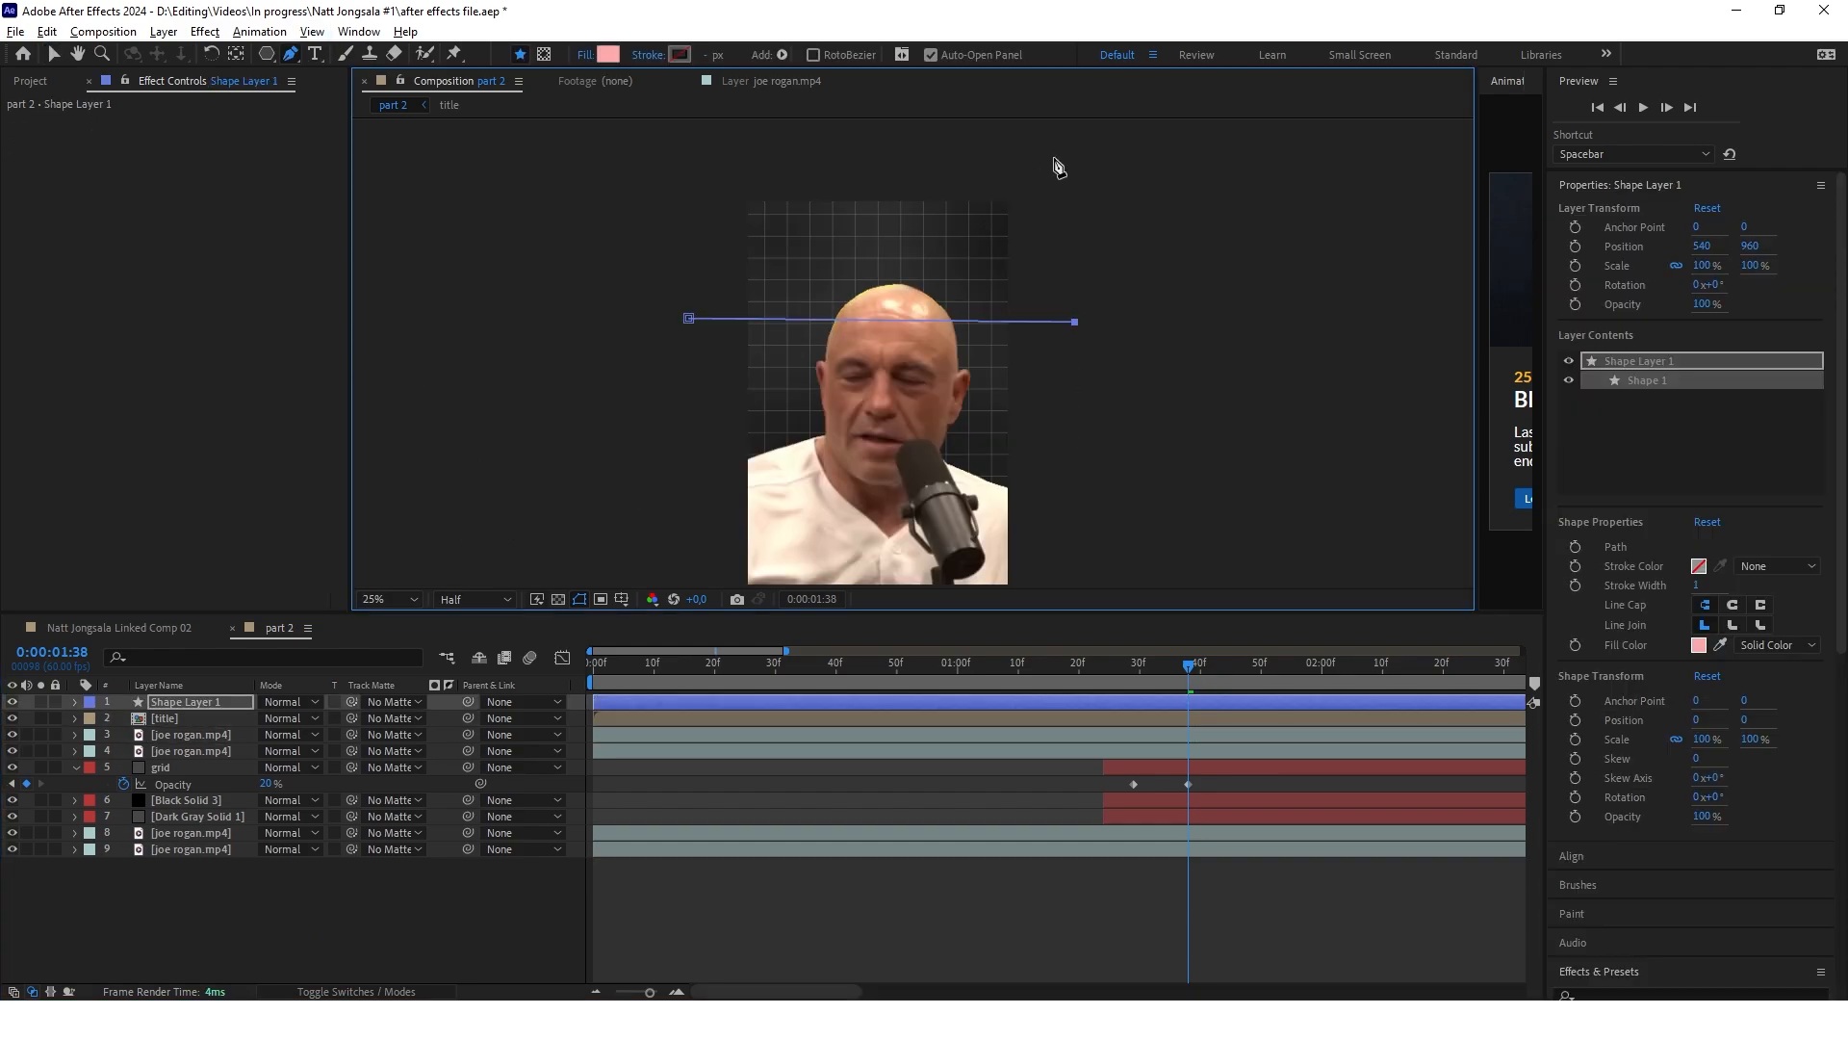
left_click(1053, 157)
left_click(685, 155)
left_click(688, 318)
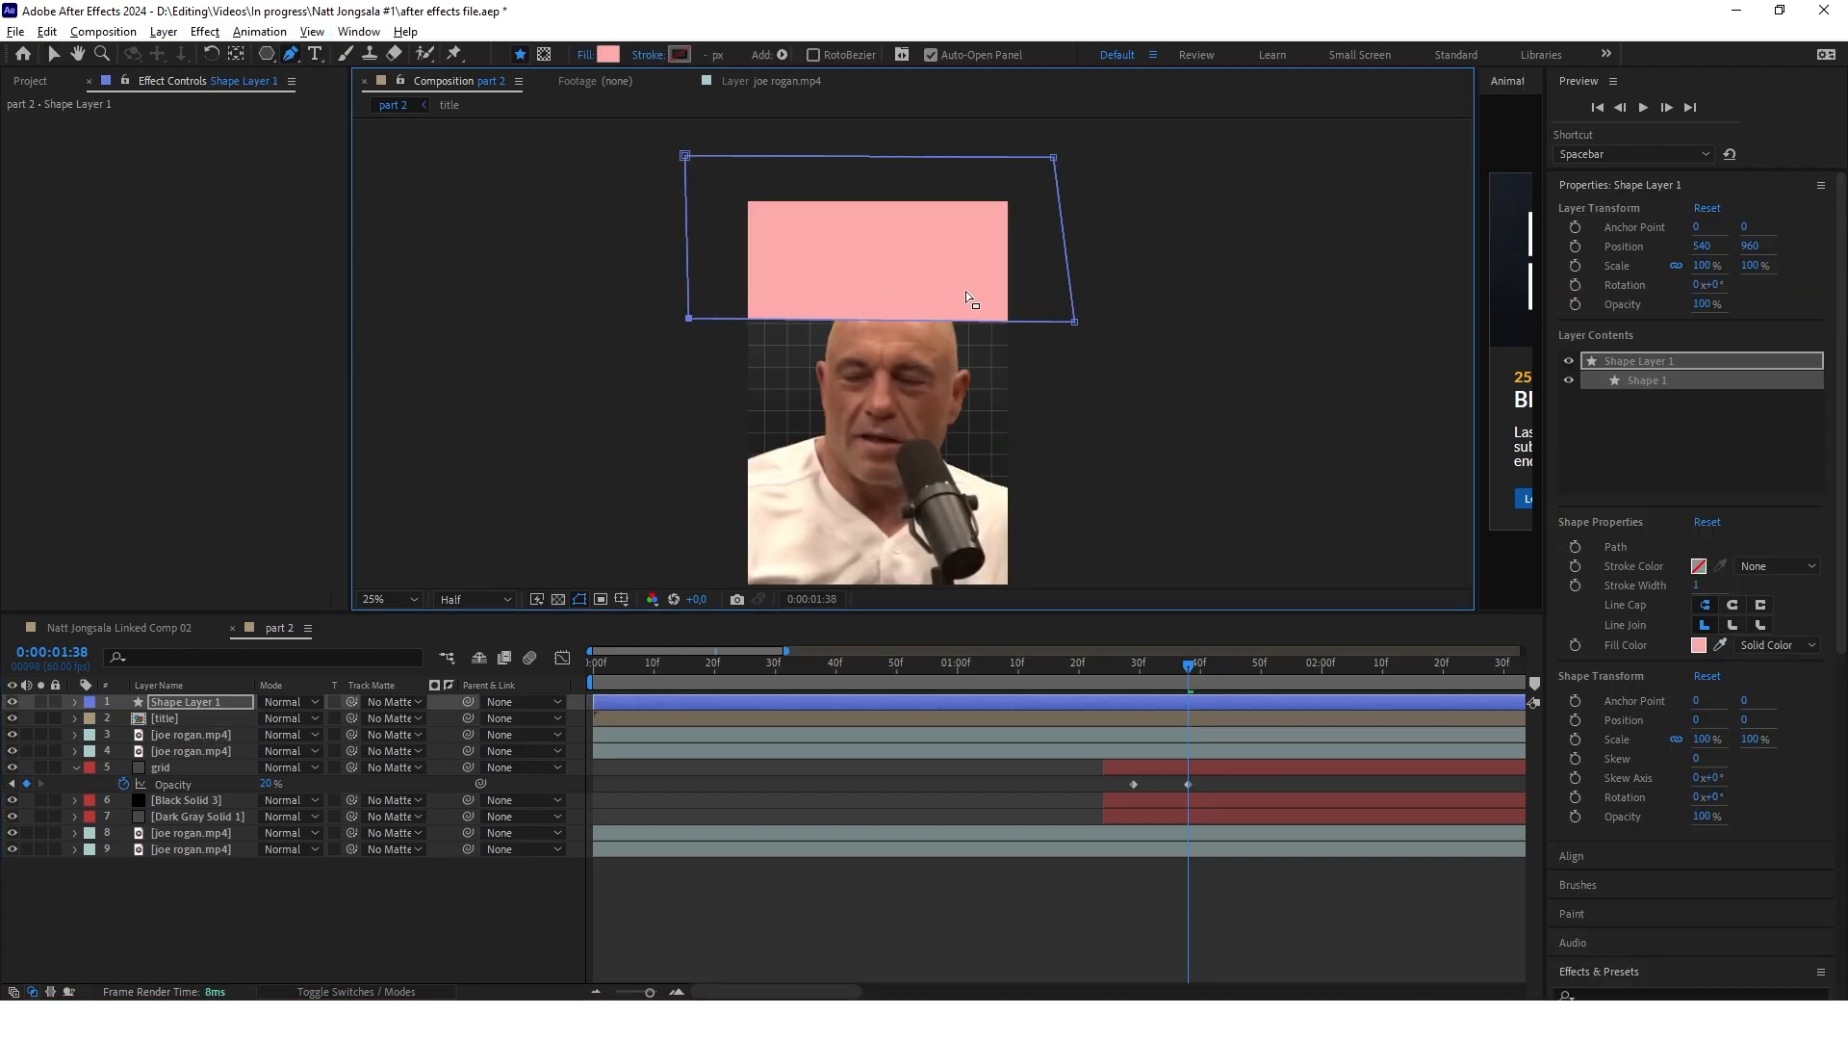
key("v")
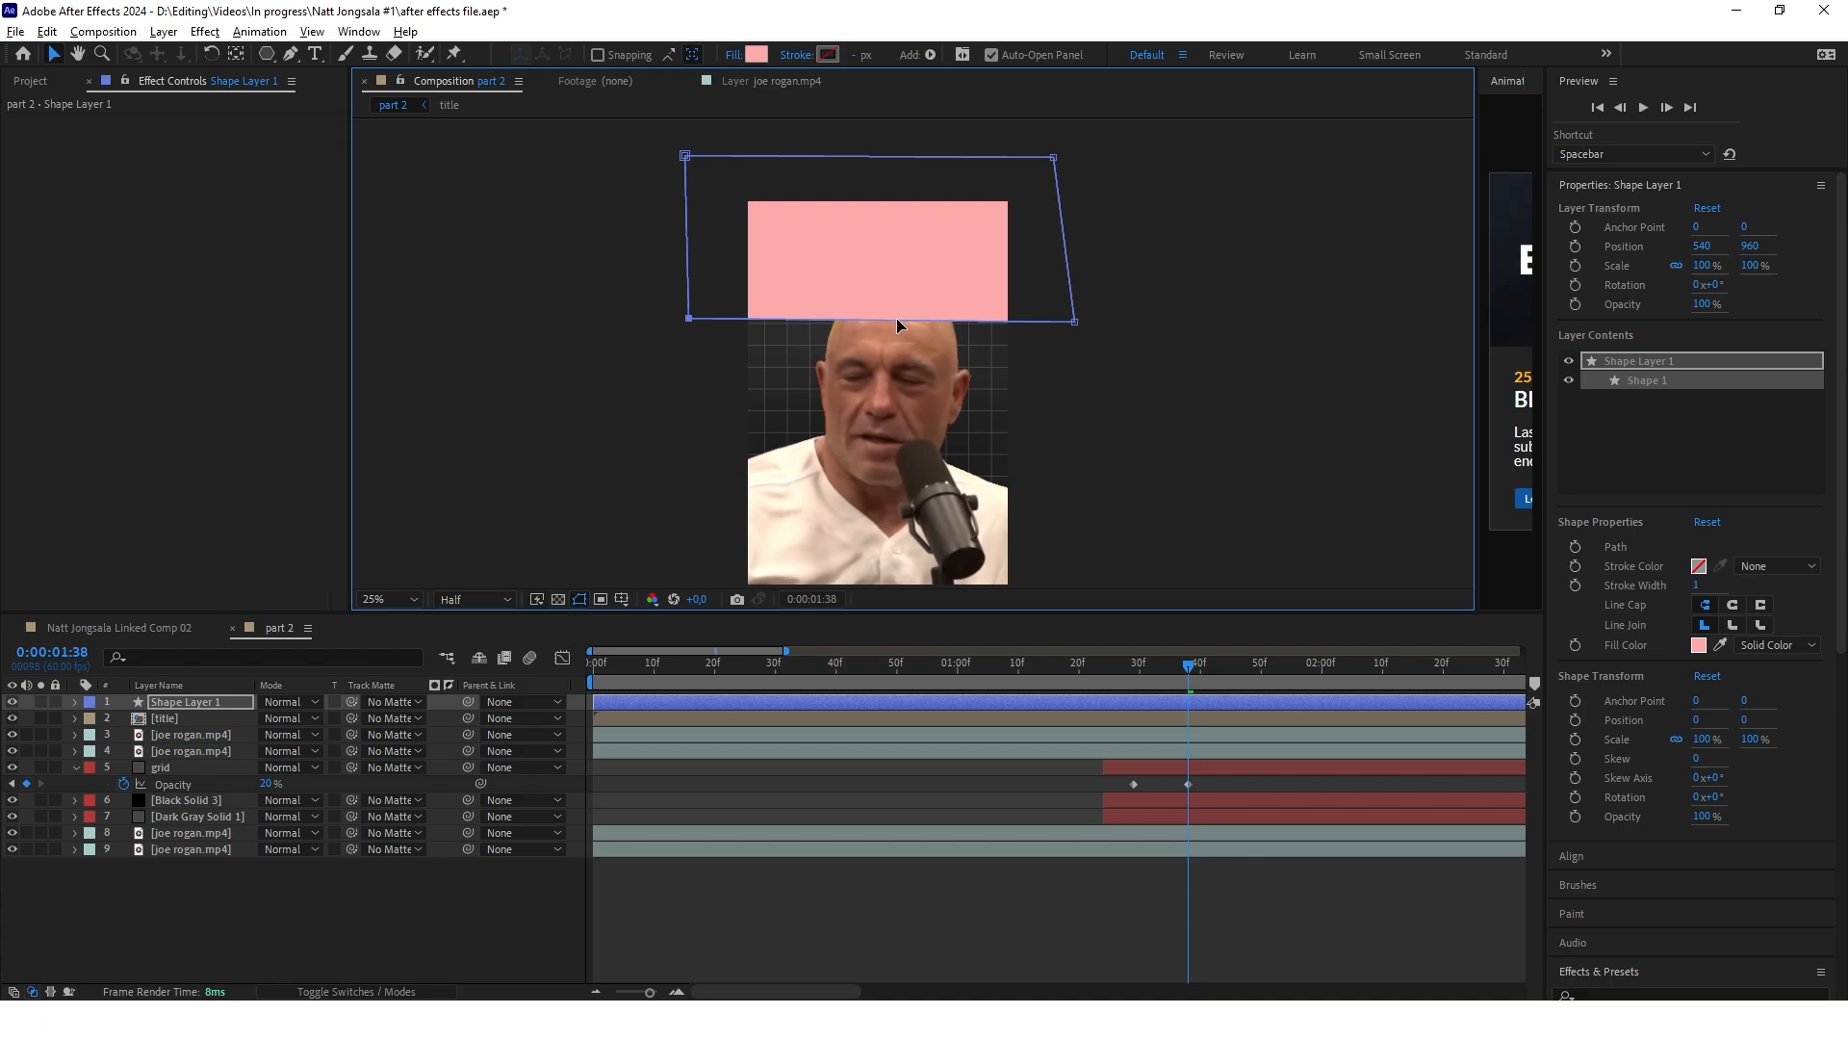
Duplicate the shape and reshape the copy to cover the face and body below it, keeping both shape layers beneath the title layer
left_click(298, 699)
key("ctrl+d")
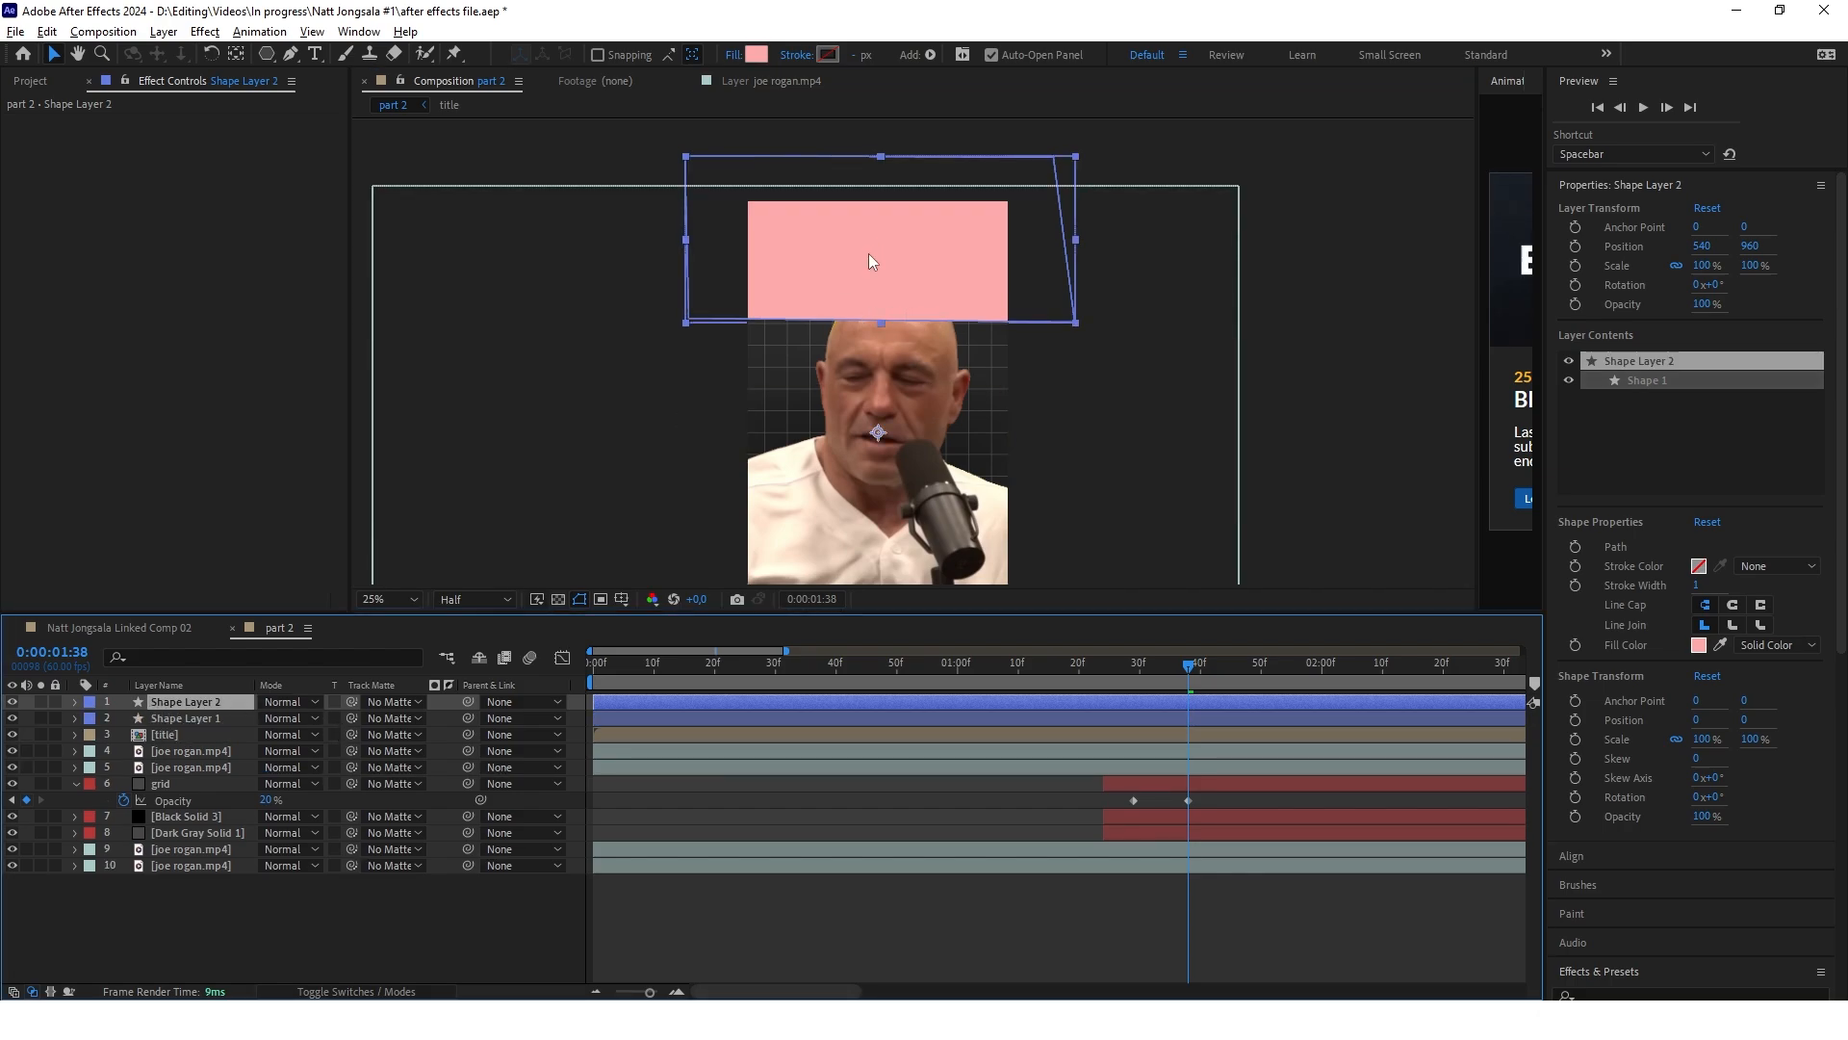
scroll(876, 241, "down", 1)
key("g")
left_click_drag(776, 207, 719, 194)
left_click_drag(719, 194, 725, 514)
left_click_drag(903, 195, 915, 446)
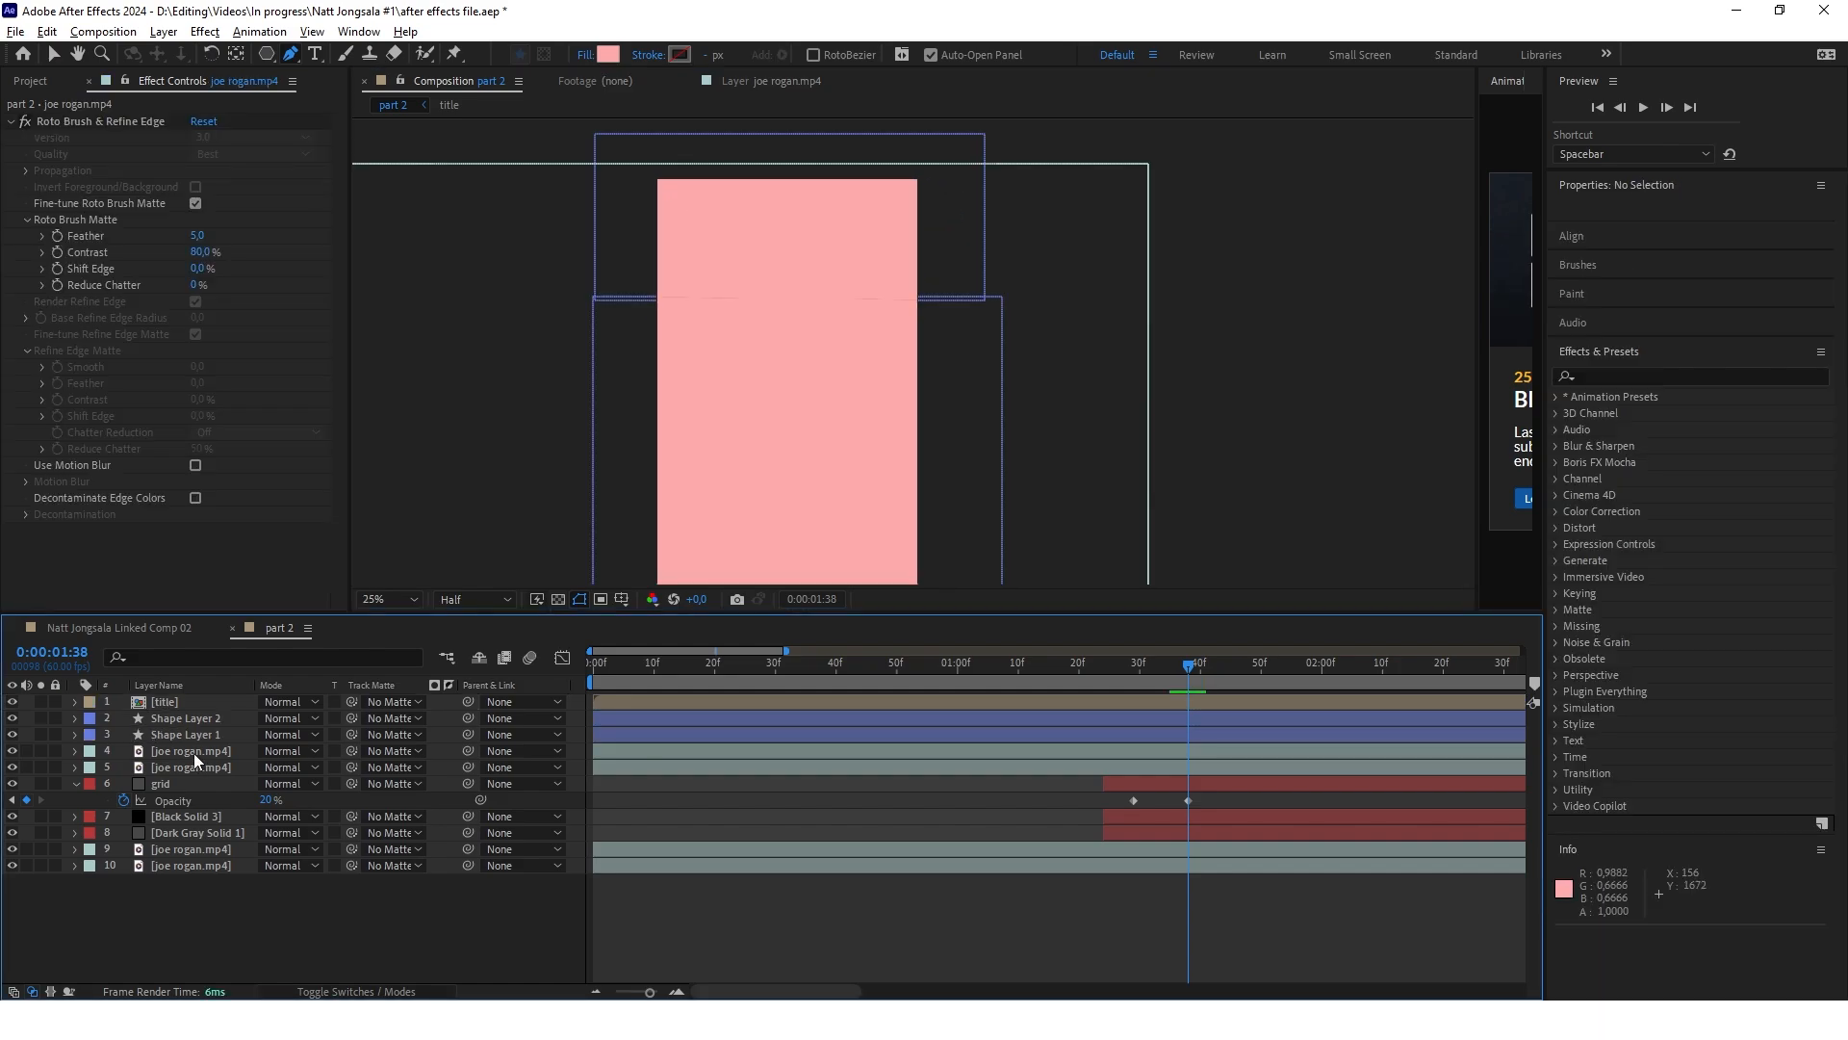
Use Shape Layer 1 as track matte for the upper joe rogan.mp4 cutout and Shape Layer 2 for the cutout directly below it
left_click(241, 751)
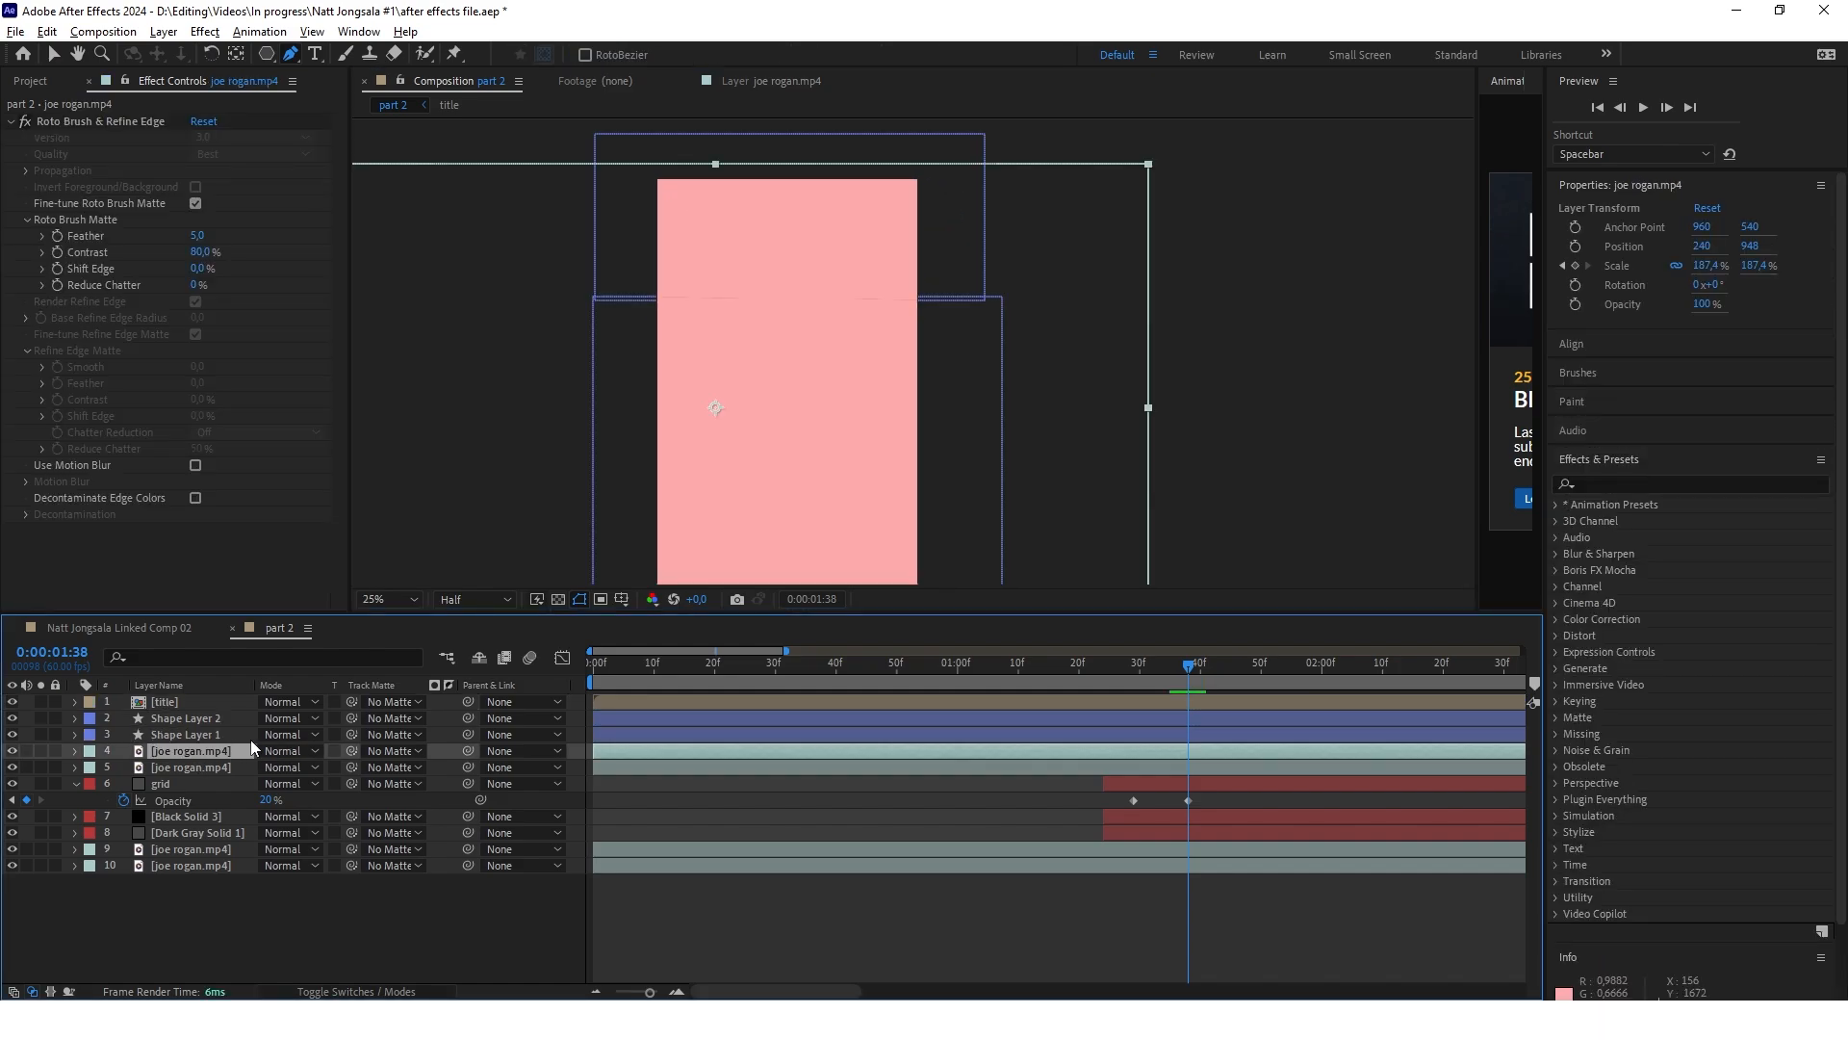
left_click_drag(353, 751, 199, 736)
left_click(204, 768)
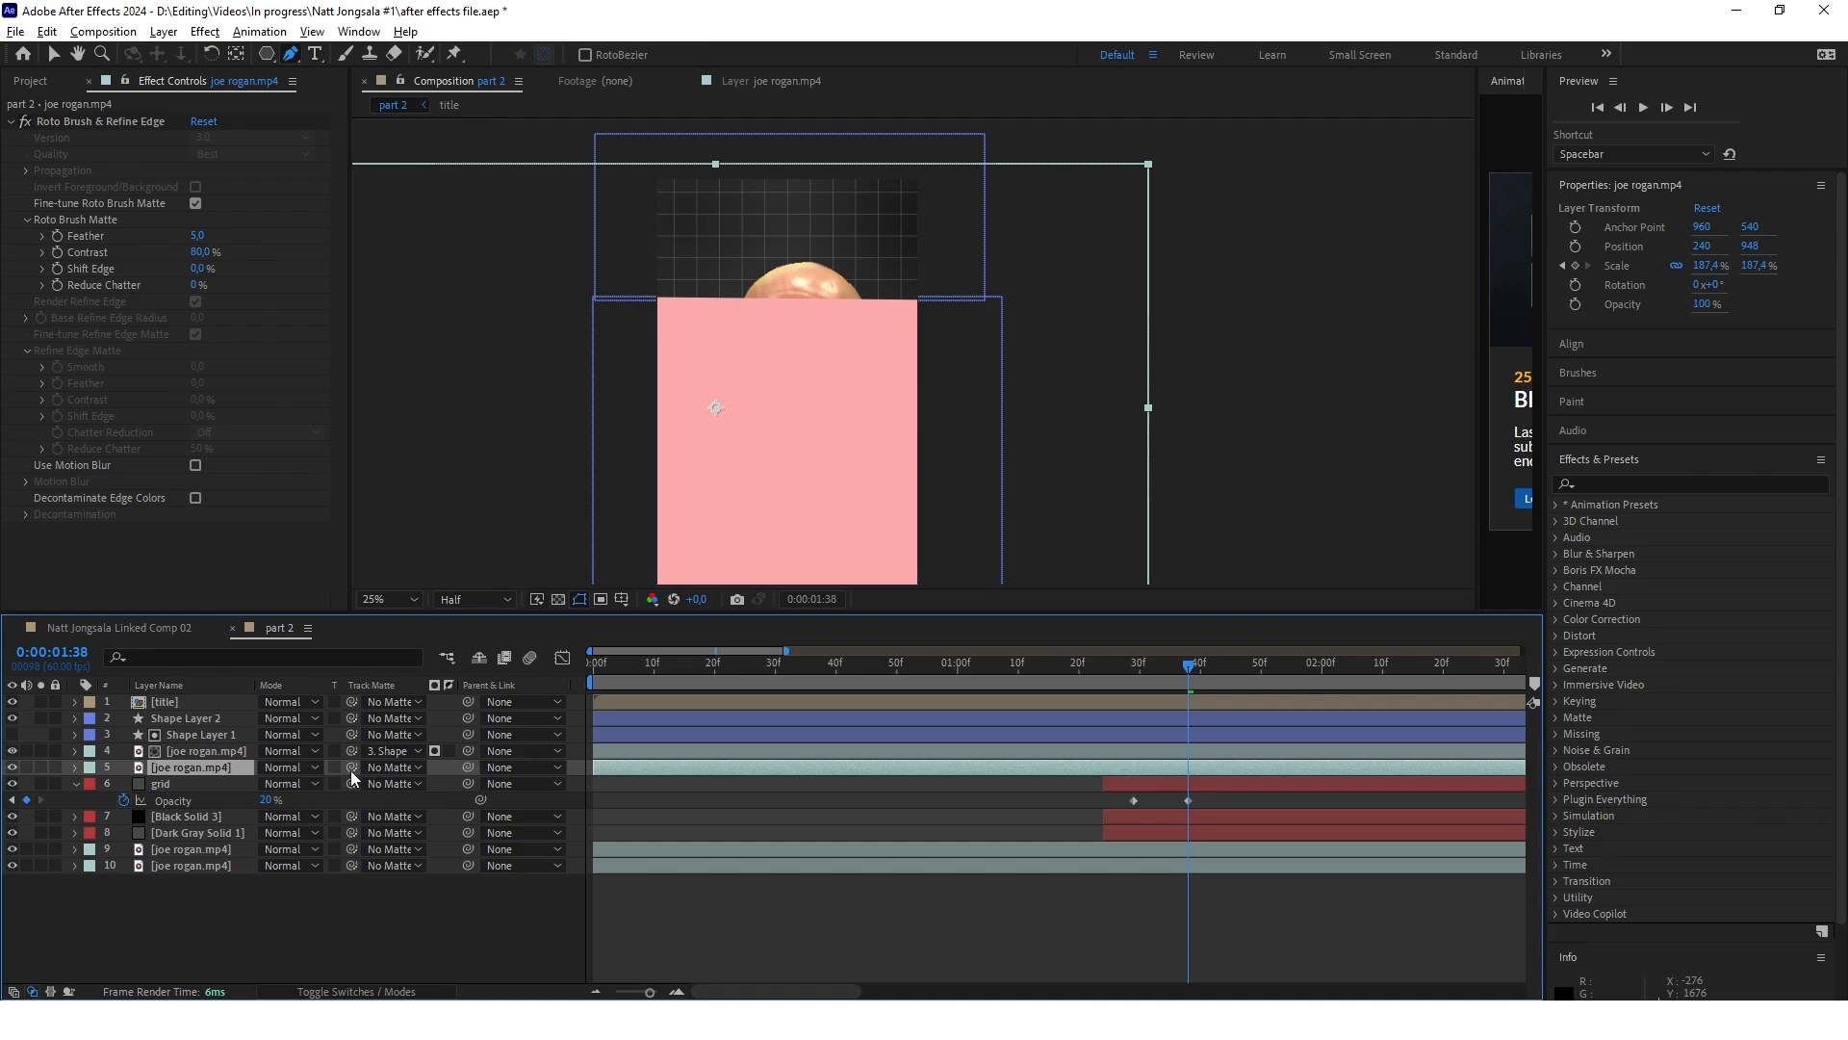
left_click_drag(352, 770, 199, 725)
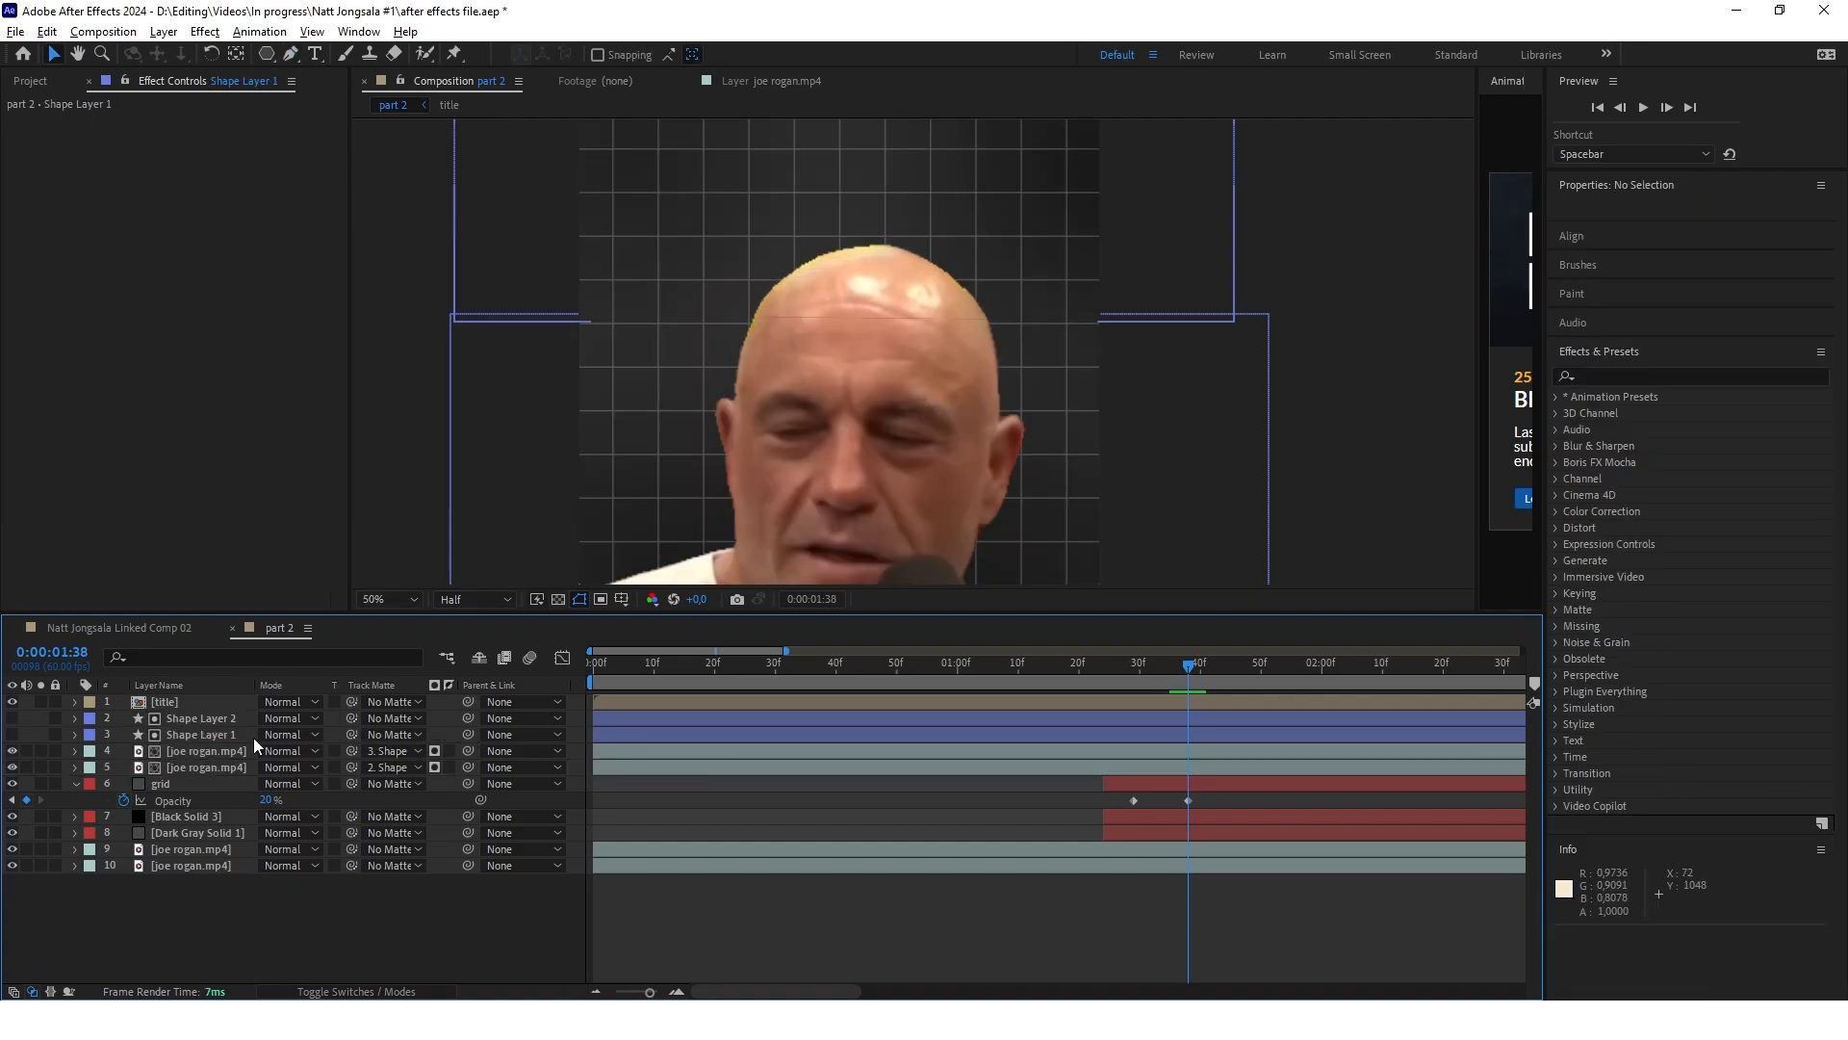
Parent Shape Layer 1 to the upper joe rogan.mp4 cutout and Shape Layer 2 to the lower cutout, then deselect everything
left_click(252, 735)
left_click_drag(468, 735, 205, 761)
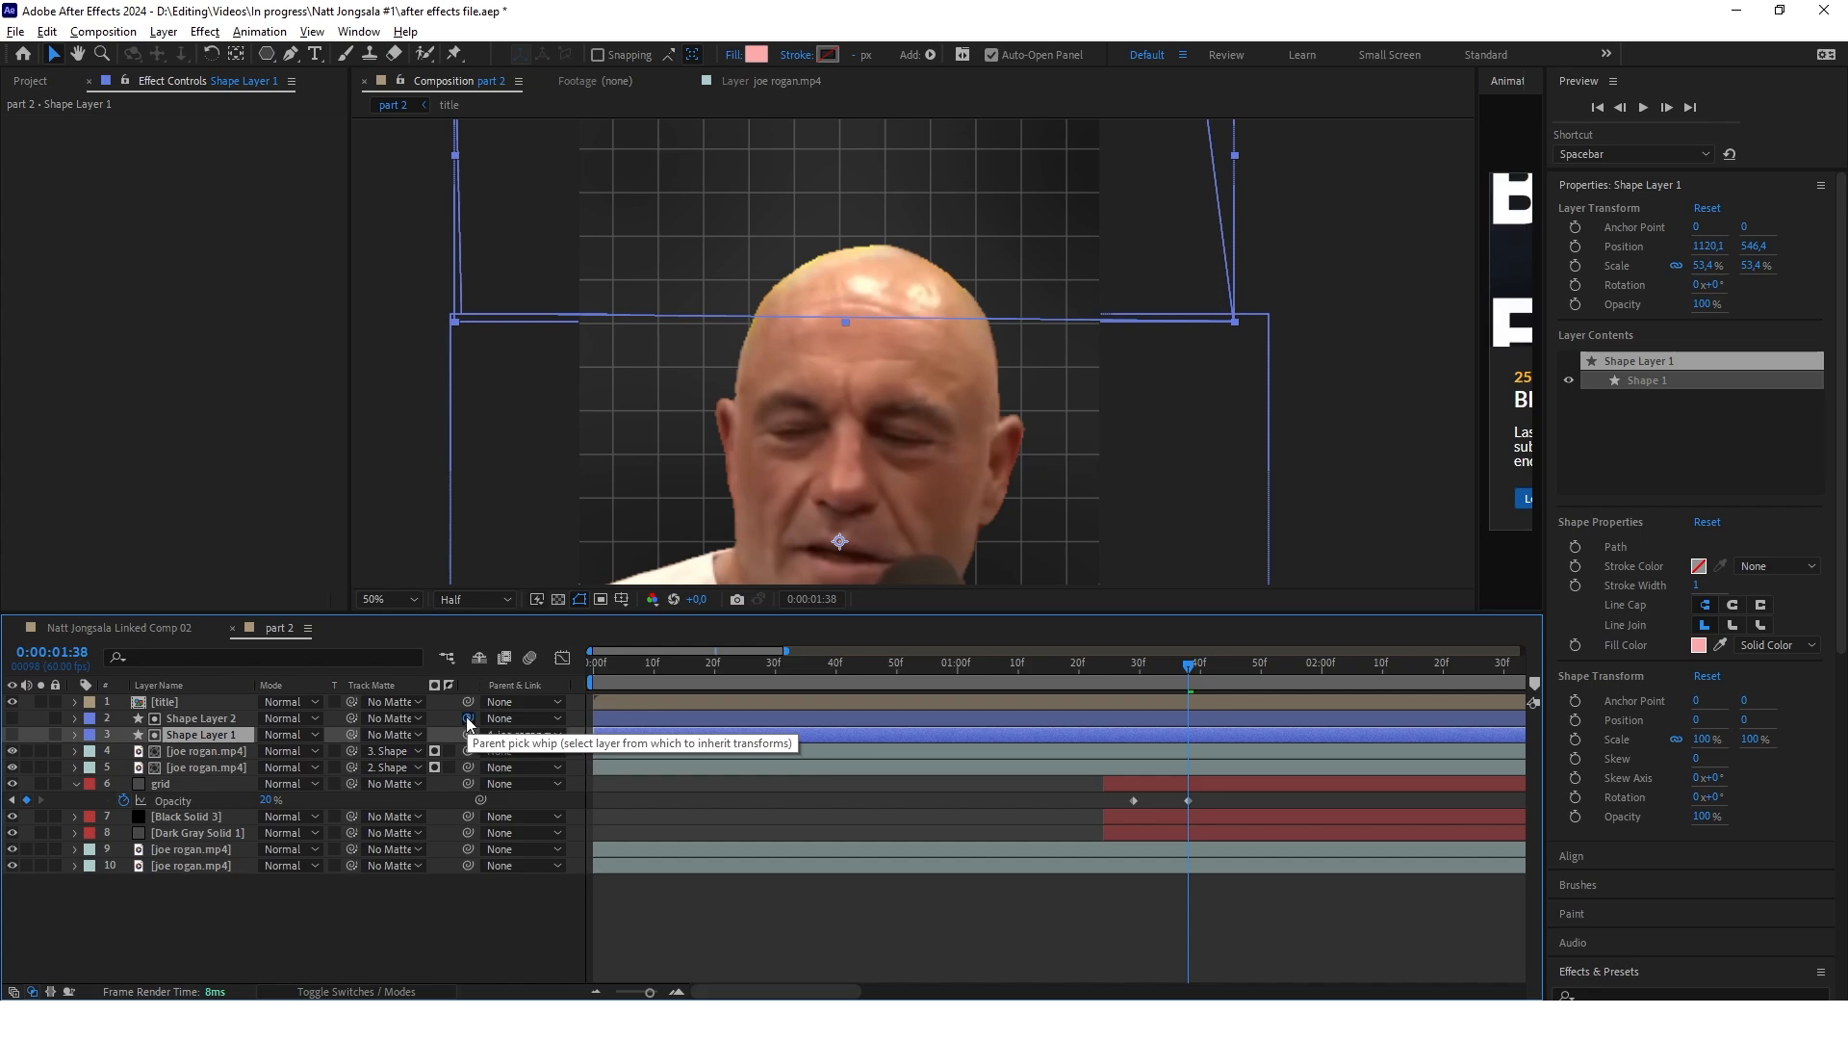
left_click_drag(469, 719, 204, 767)
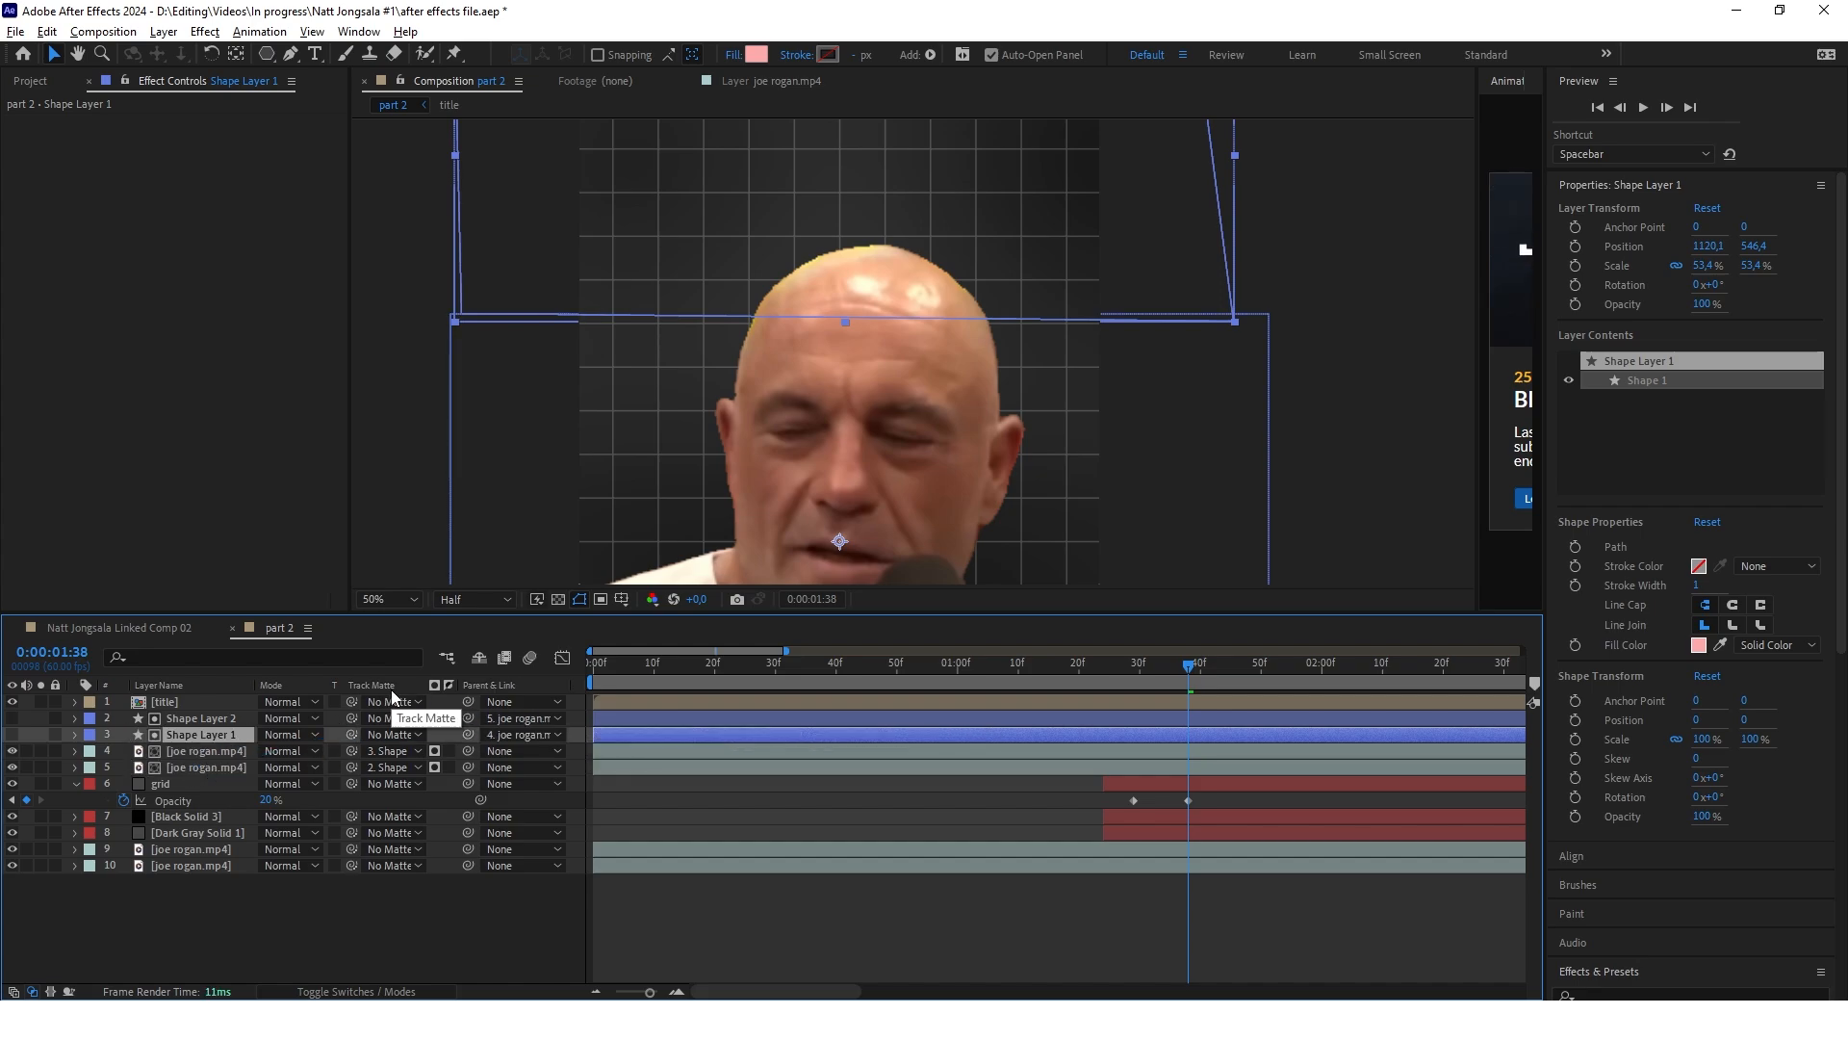
key("F2")
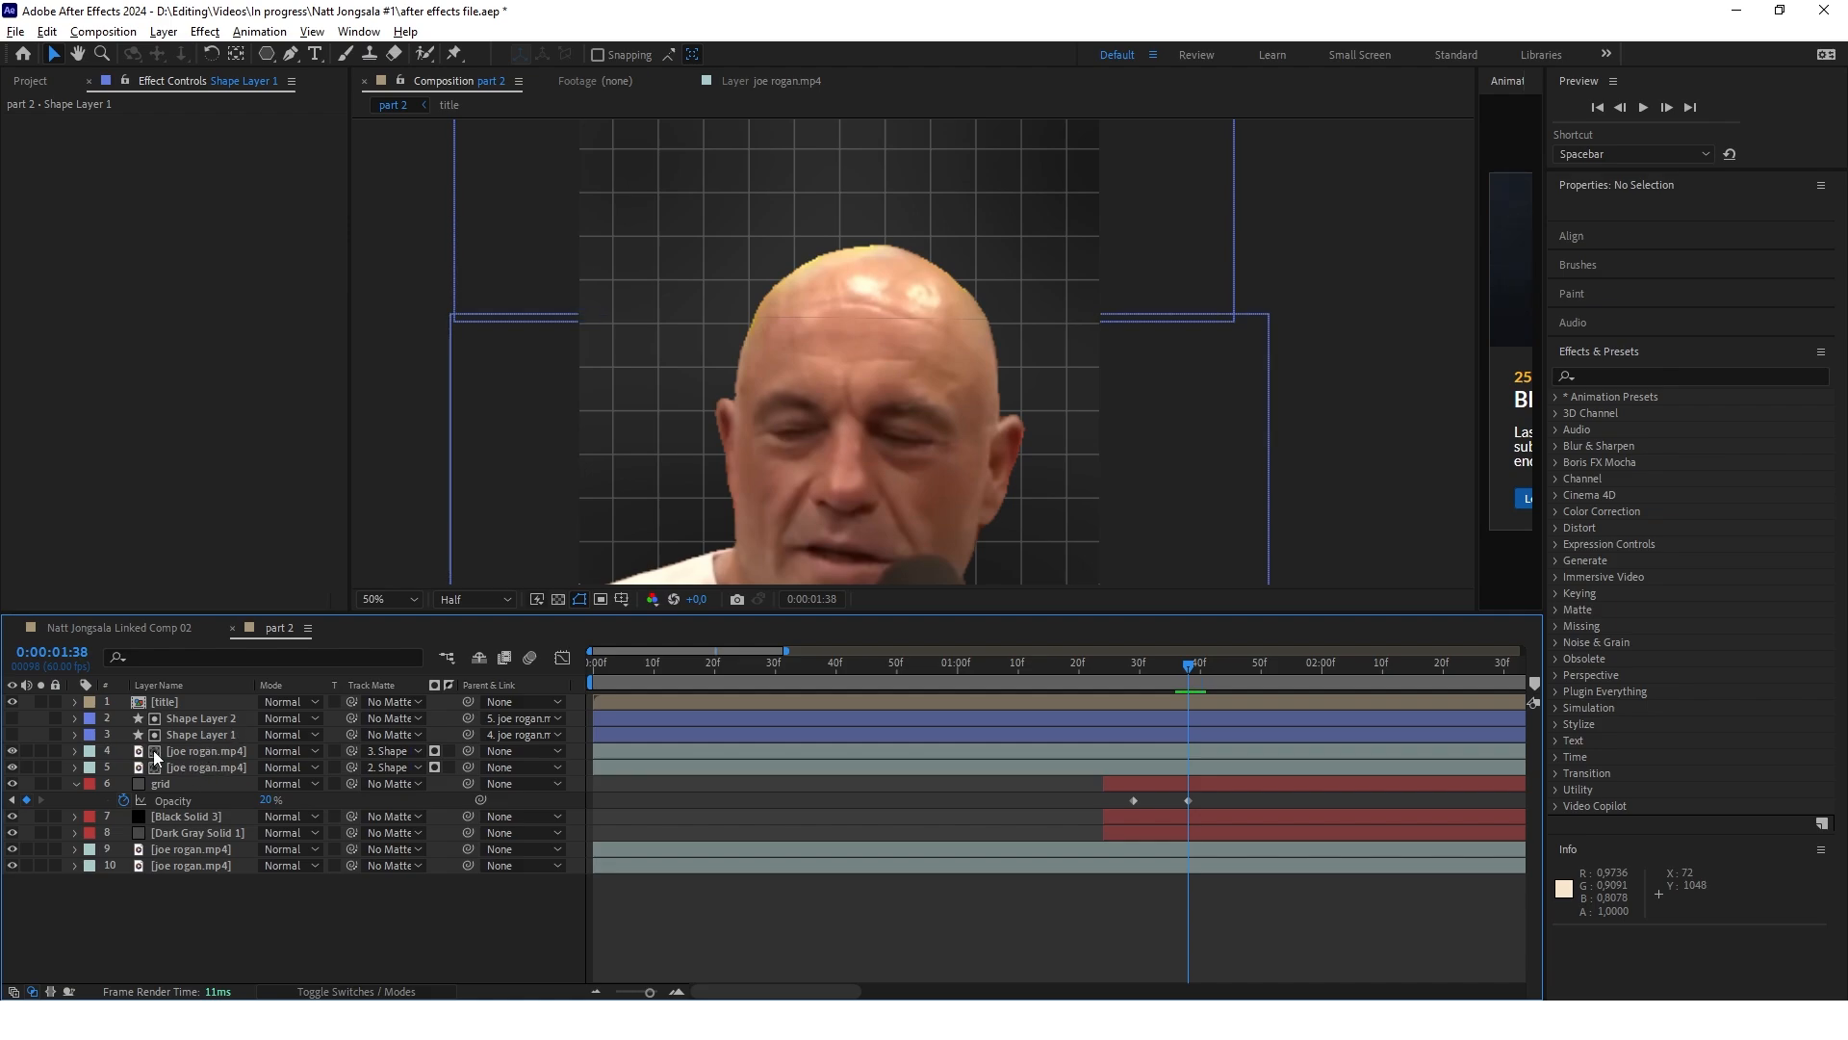
Try raising the top-of-head cutout to a vertical position of 719, and undo the move
scroll(849, 379, "down", 2)
scroll(939, 273, "up", 2)
left_click(924, 308)
key("p")
left_click(322, 947)
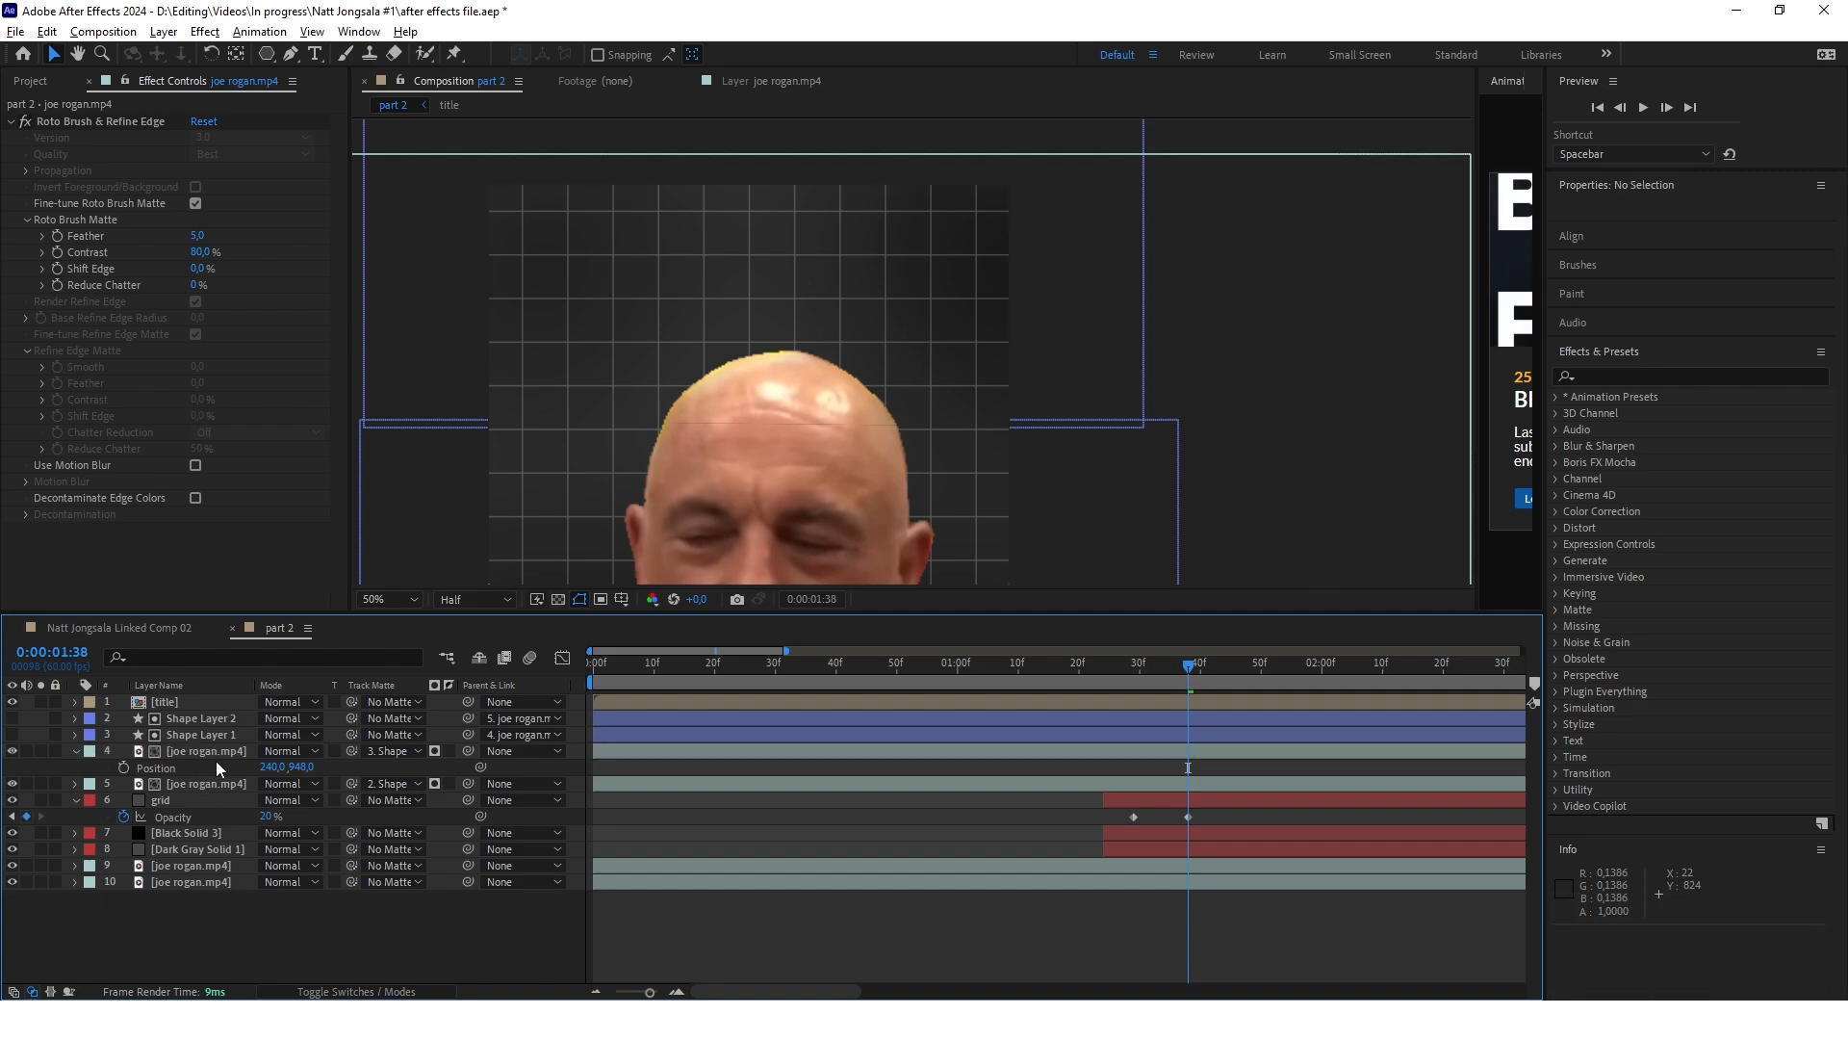
left_click_drag(306, 770, 385, 751)
key("ctrl+z")
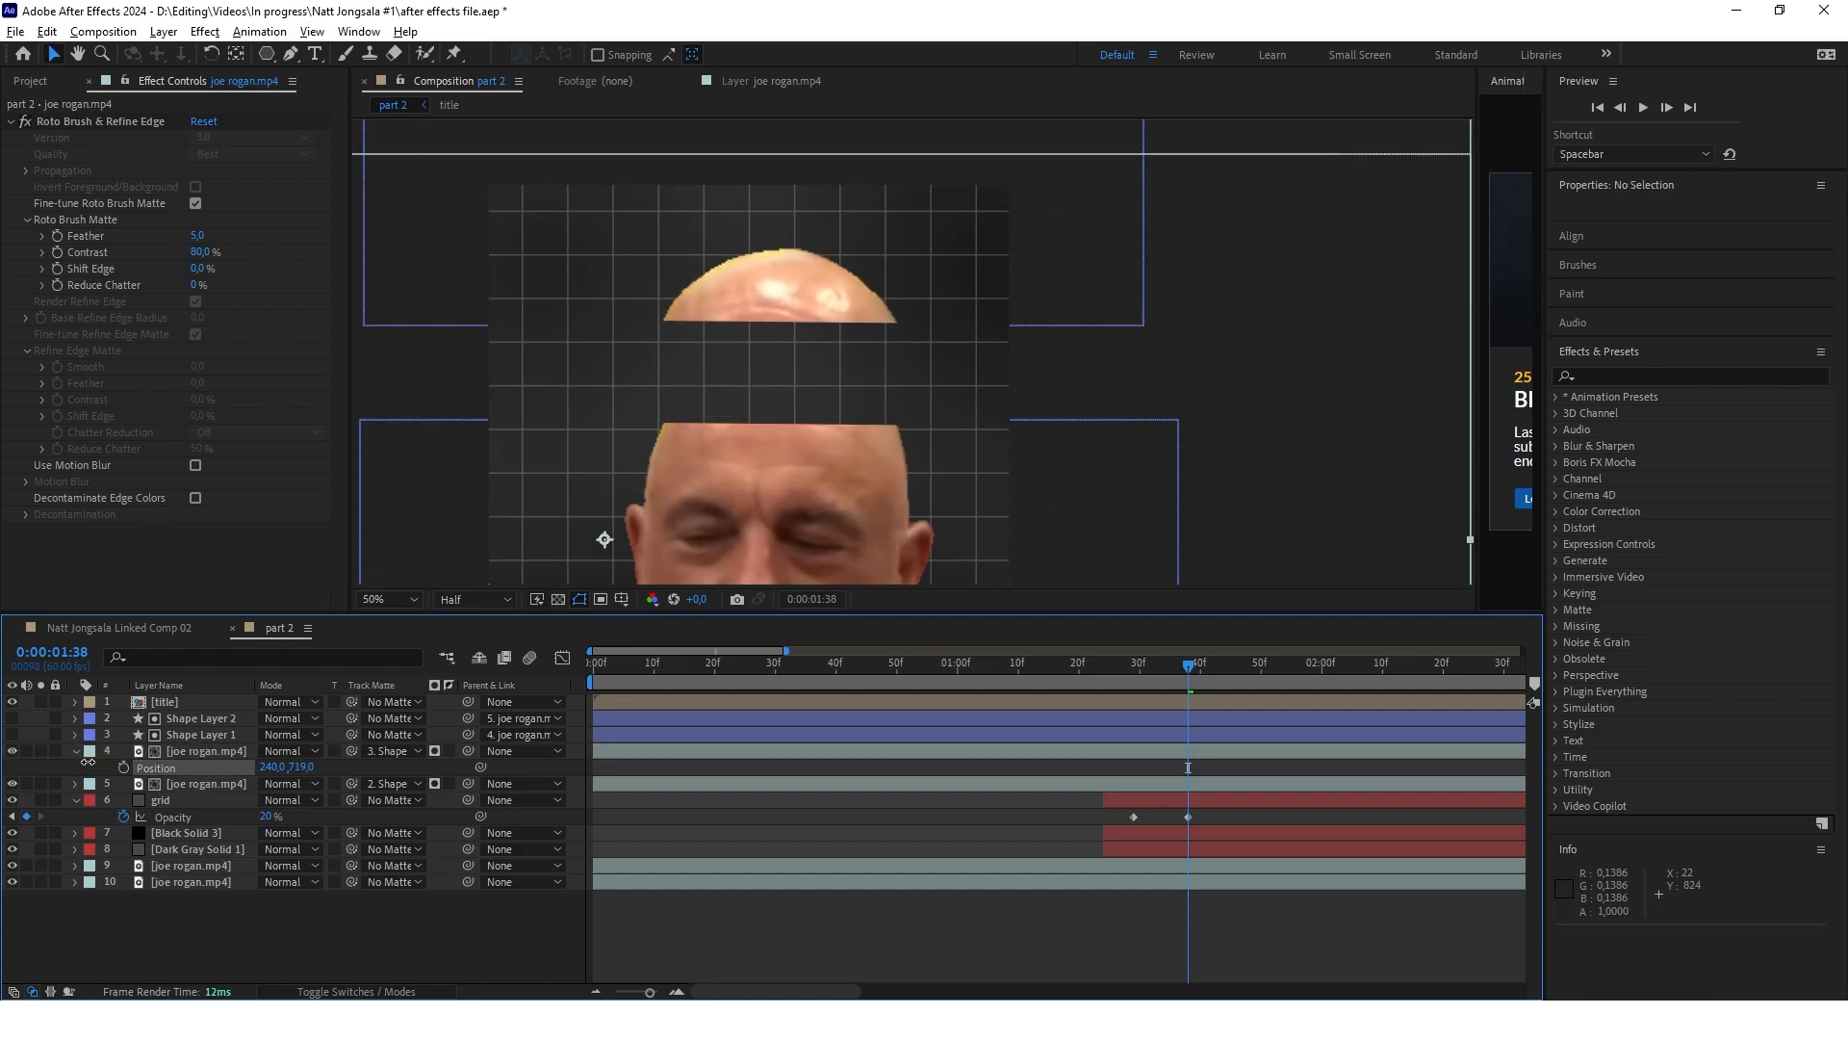
Set the top-of-head cutout's vertical position to 949 to close the seam across the forehead
scroll(632, 452, "up", 2)
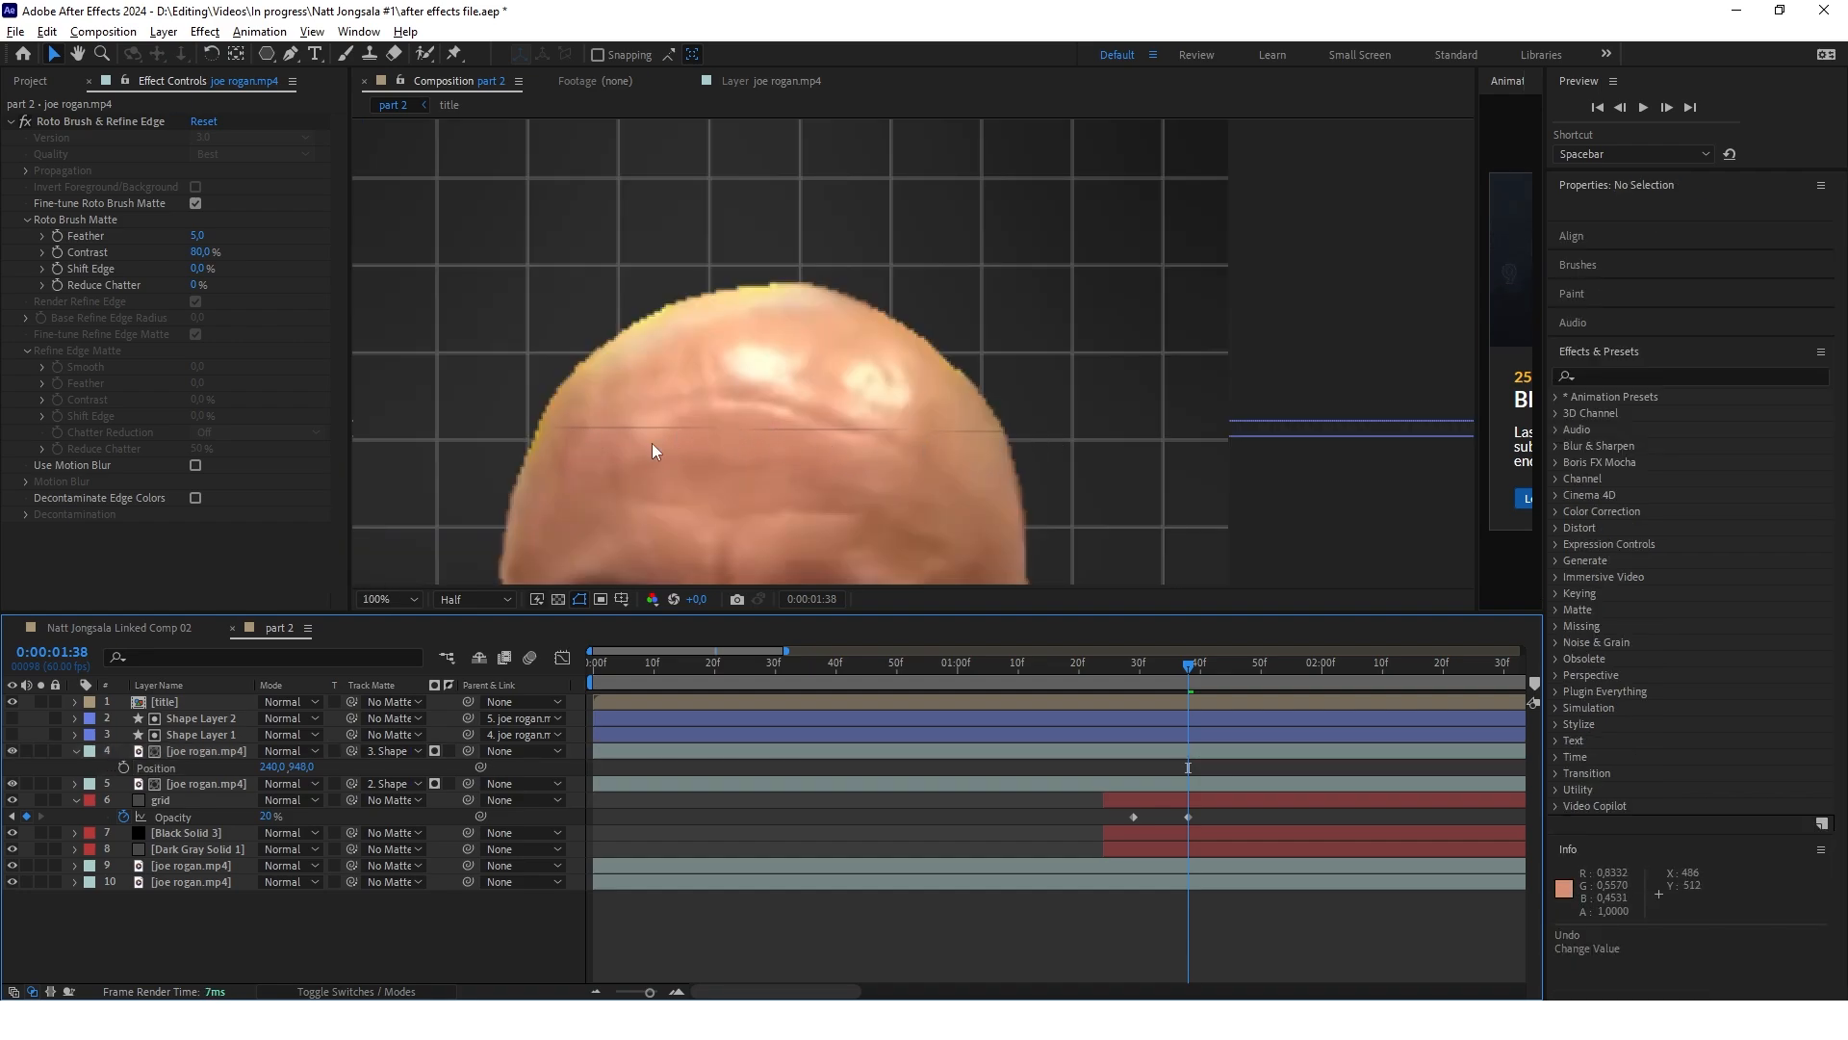
scroll(661, 445, "up", 2)
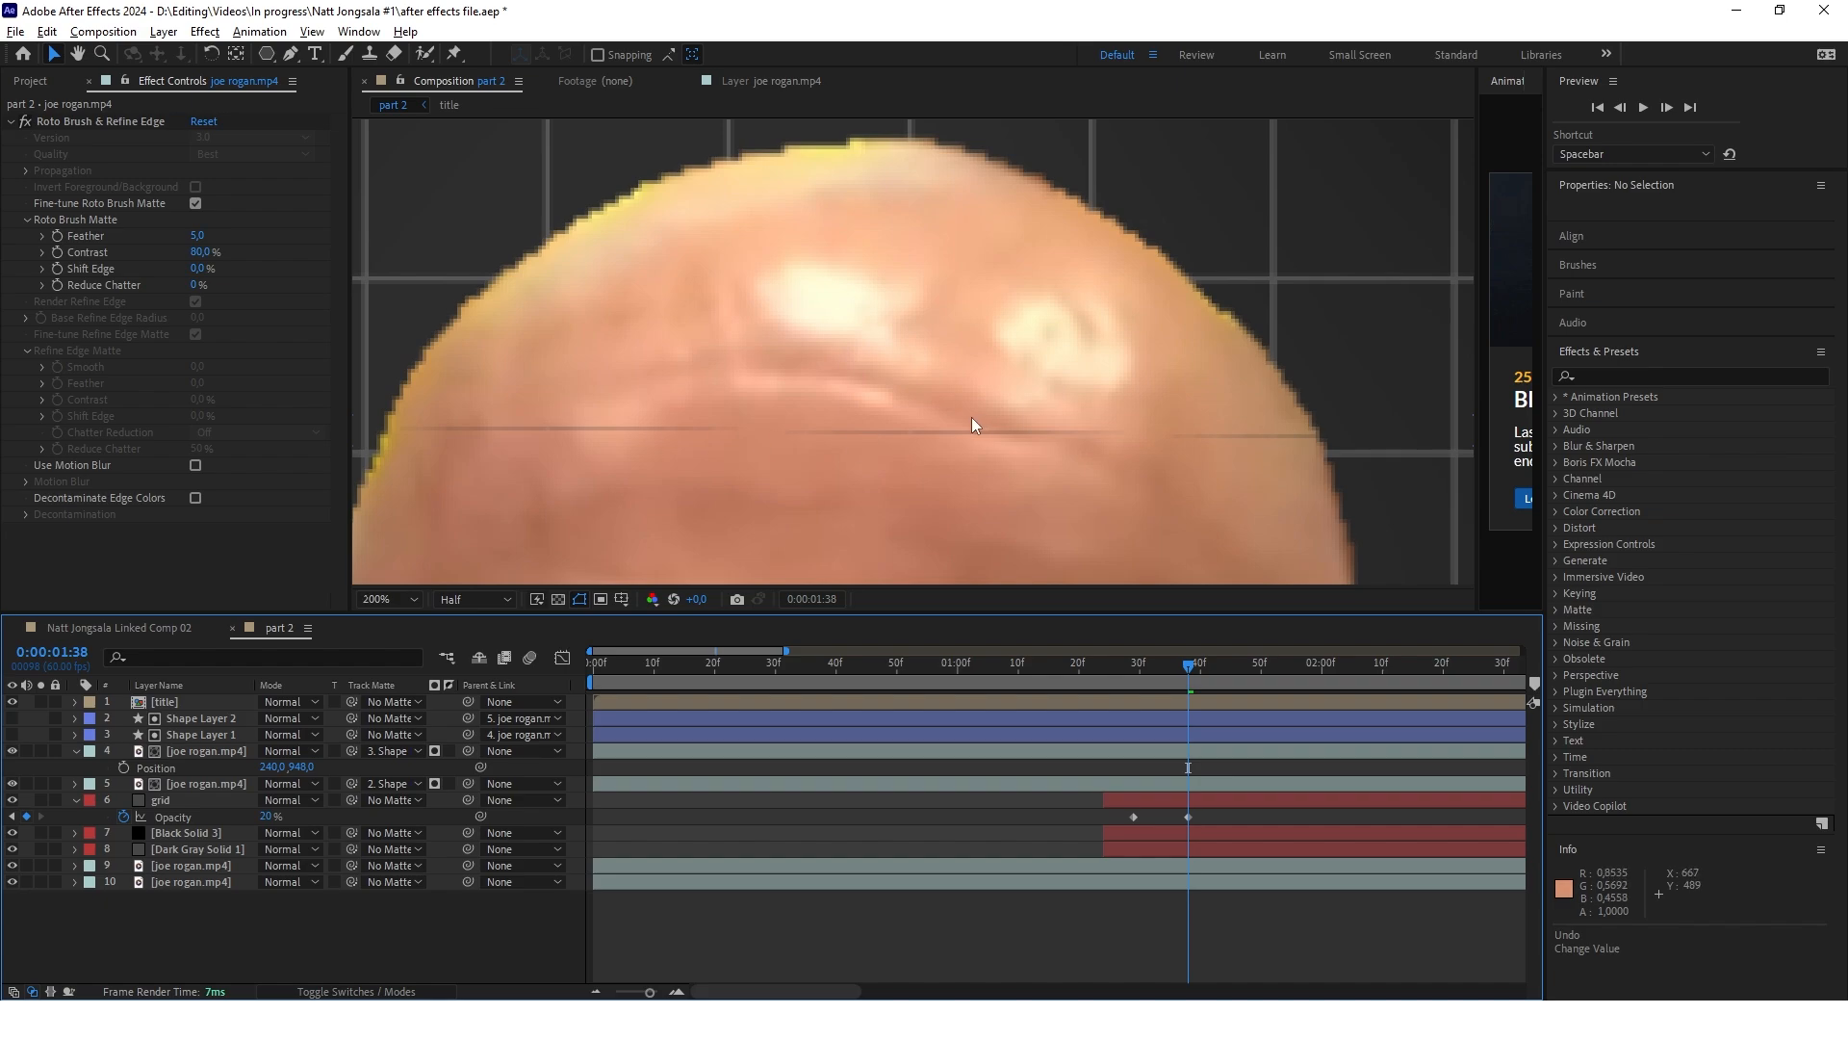
scroll(972, 424, "down", 2)
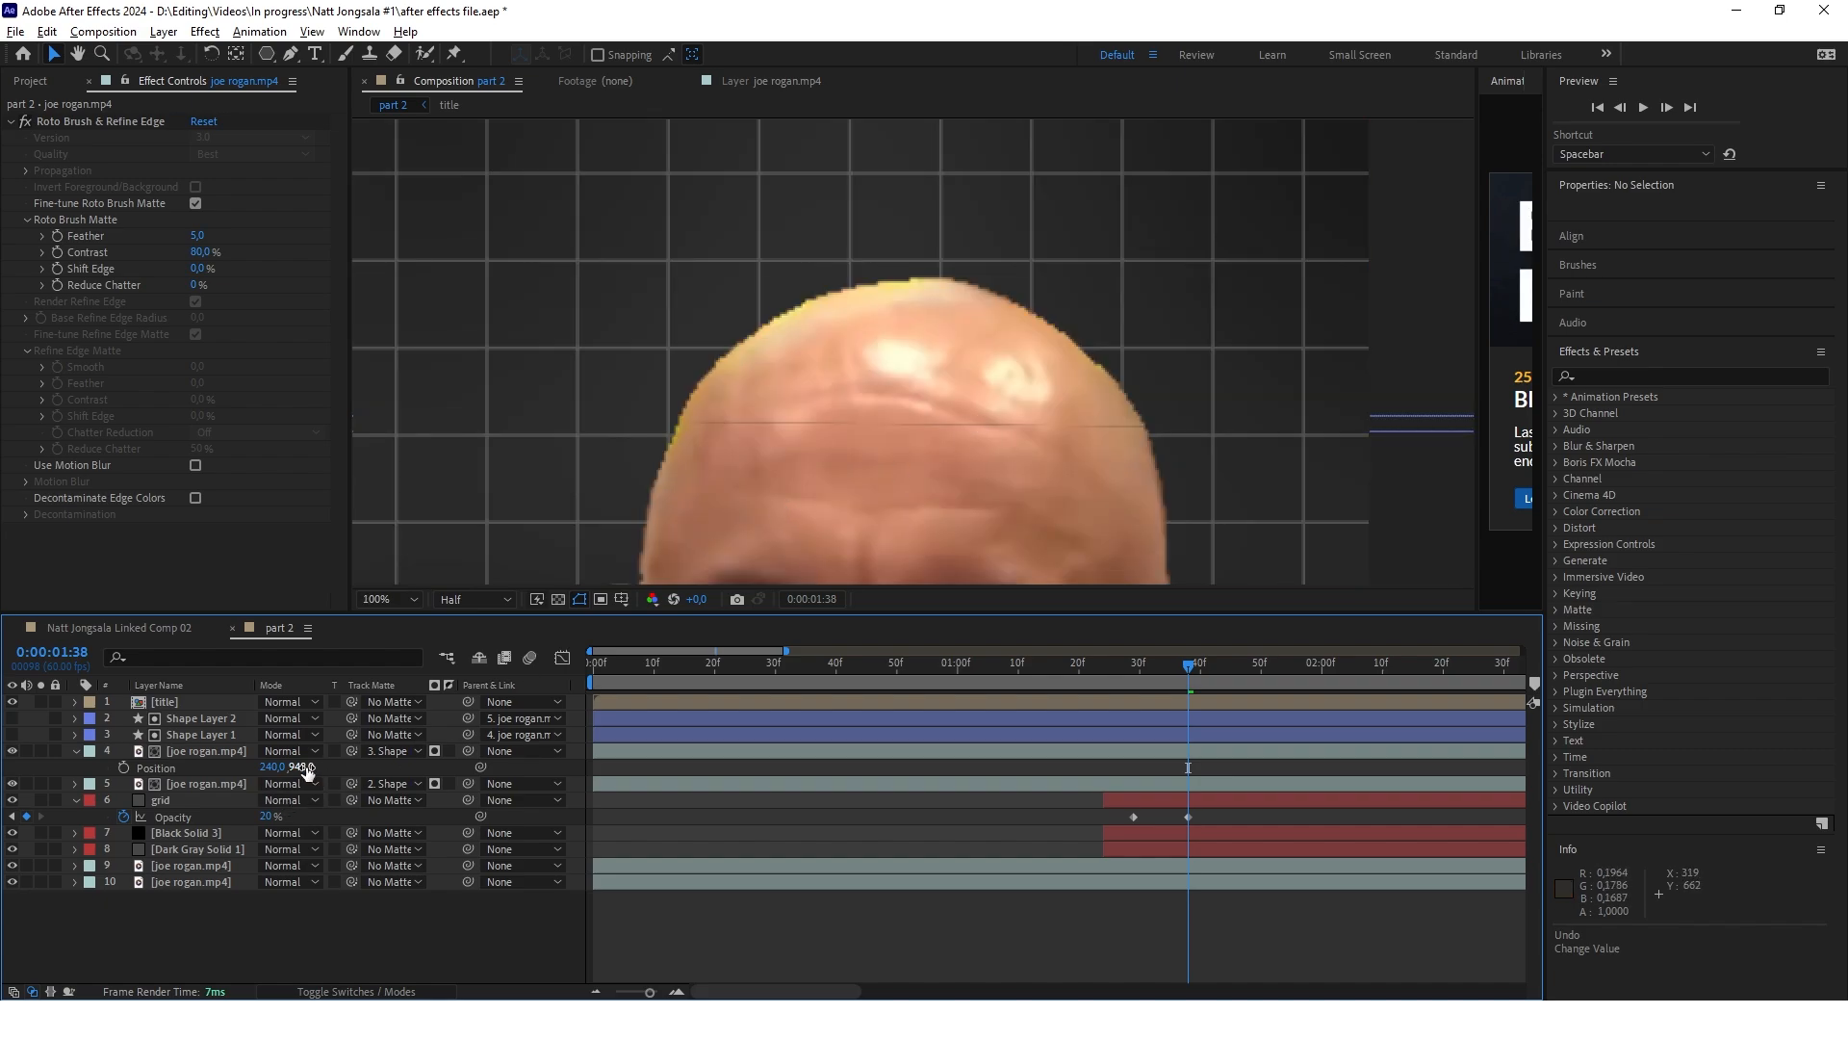
left_click_drag(306, 771, 299, 771)
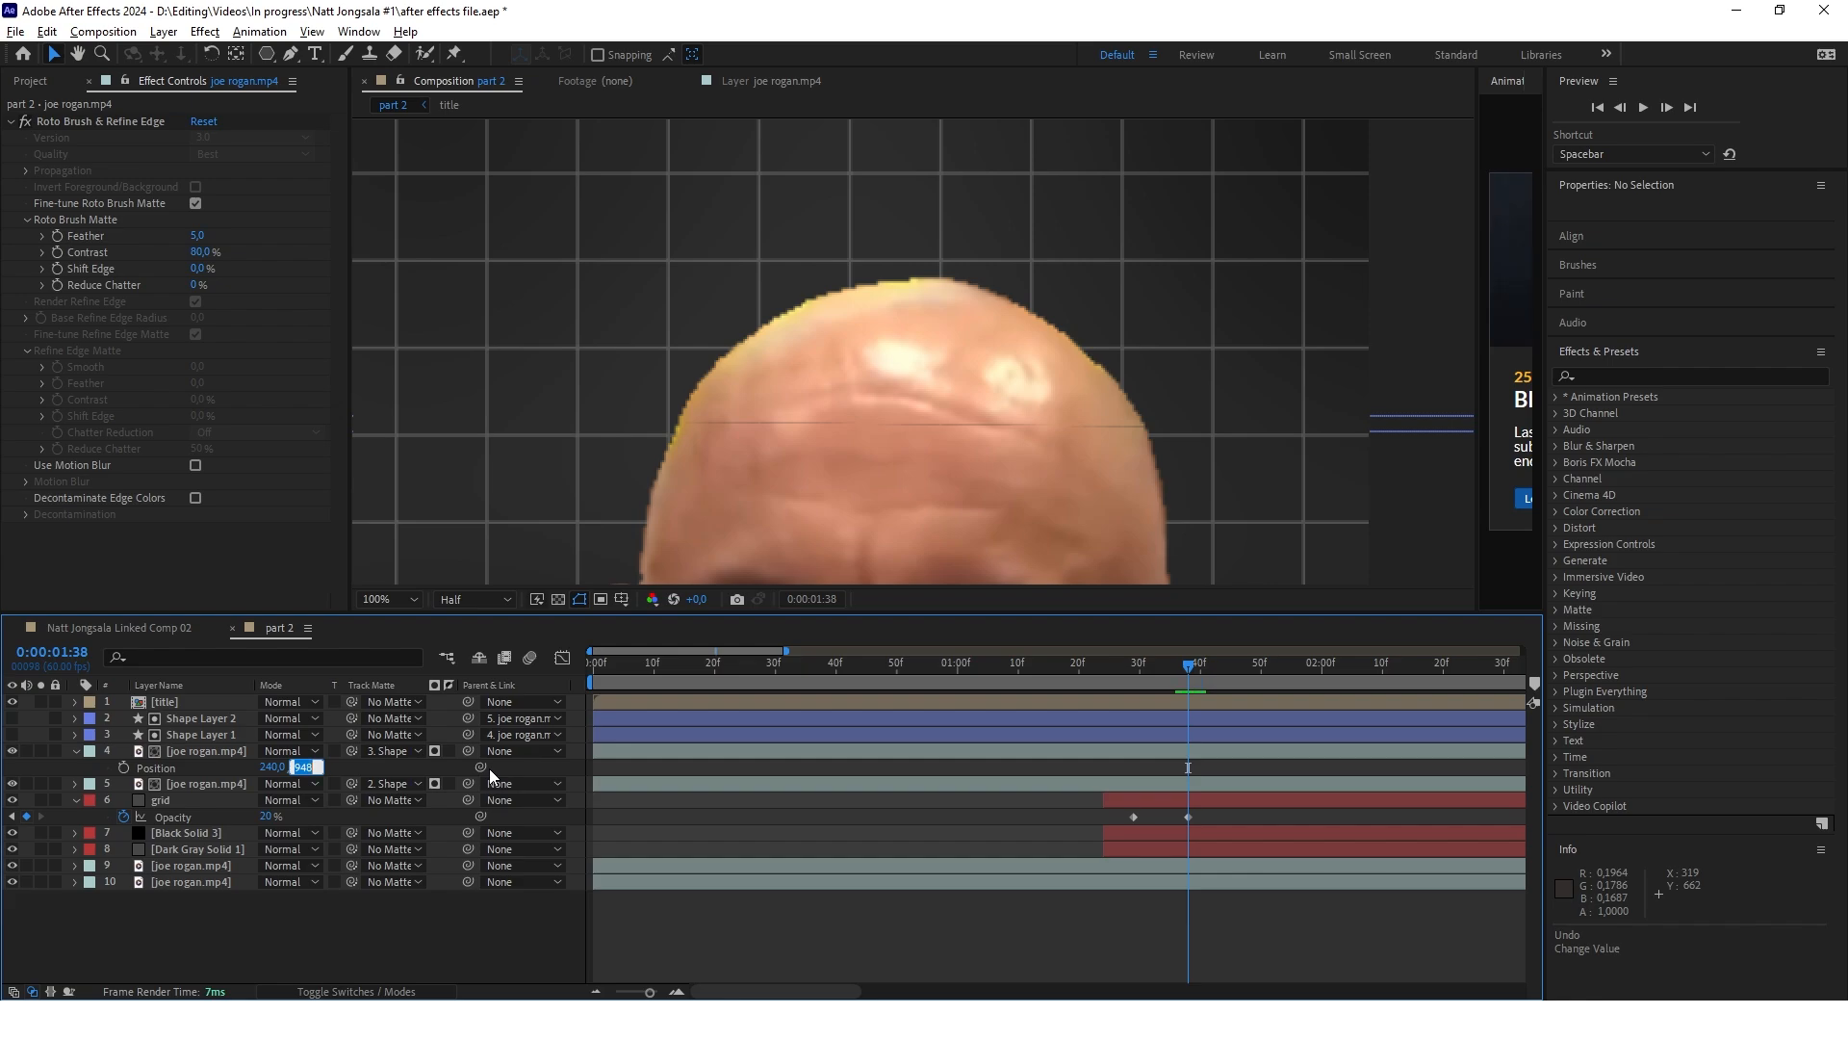
type("949")
key("Return")
scroll(966, 323, "down", 4)
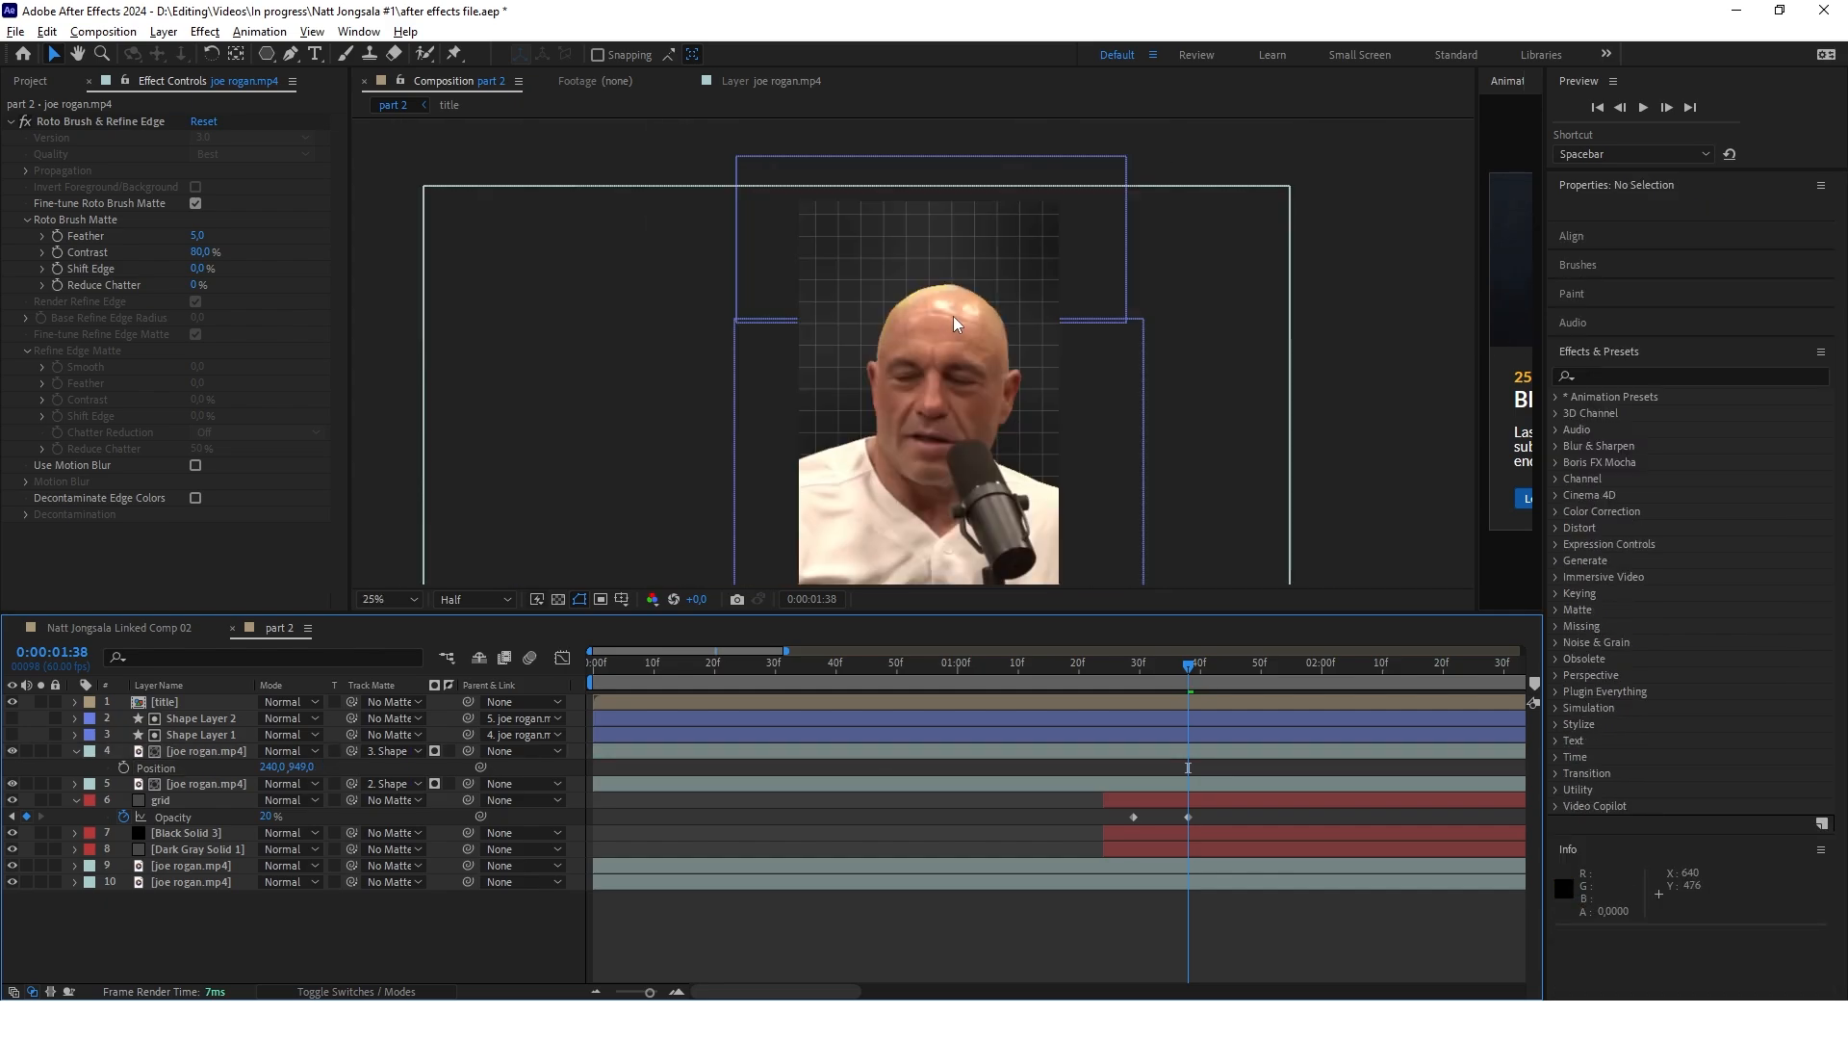
Keyframe the top-of-head cutout's position at 0:00:01:38 and raise it to a vertical position of 302 at 0:00:01:42
left_click(123, 767)
left_click_drag(1190, 667, 1219, 669)
scroll(1213, 740, "up", 2)
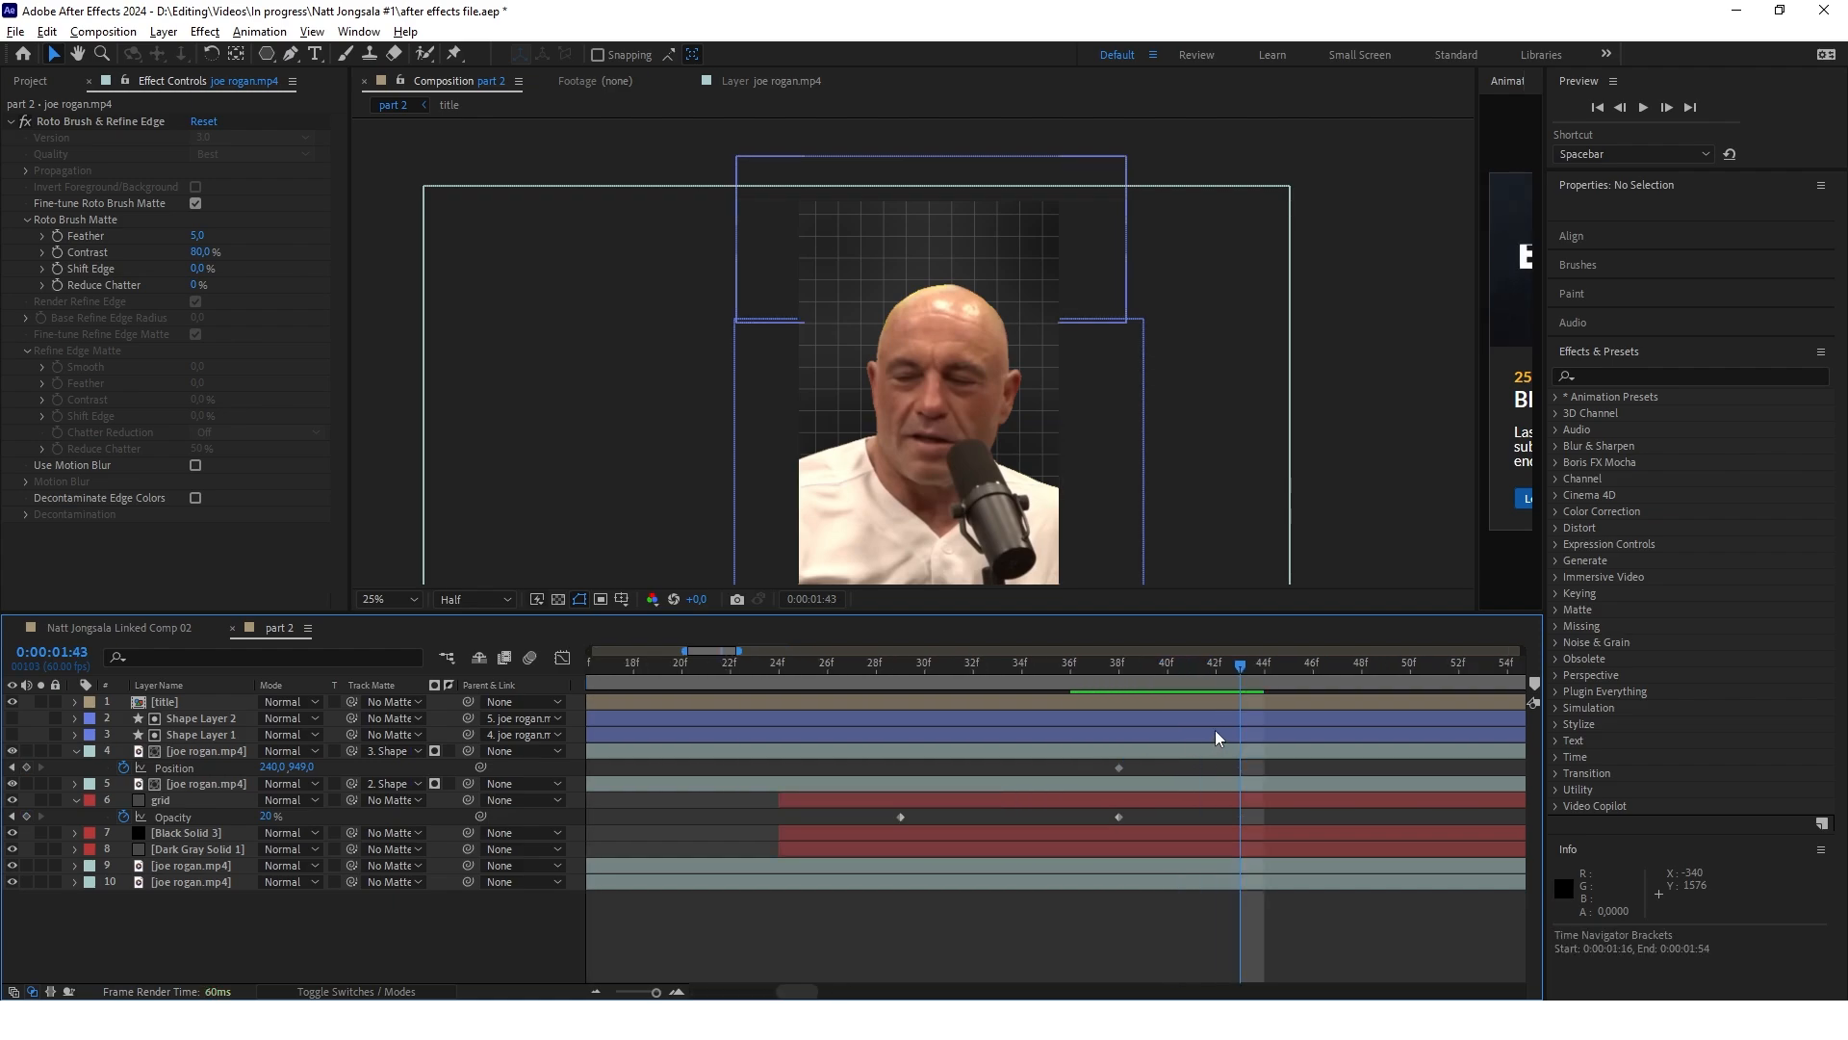
left_click(1216, 665)
left_click(26, 767)
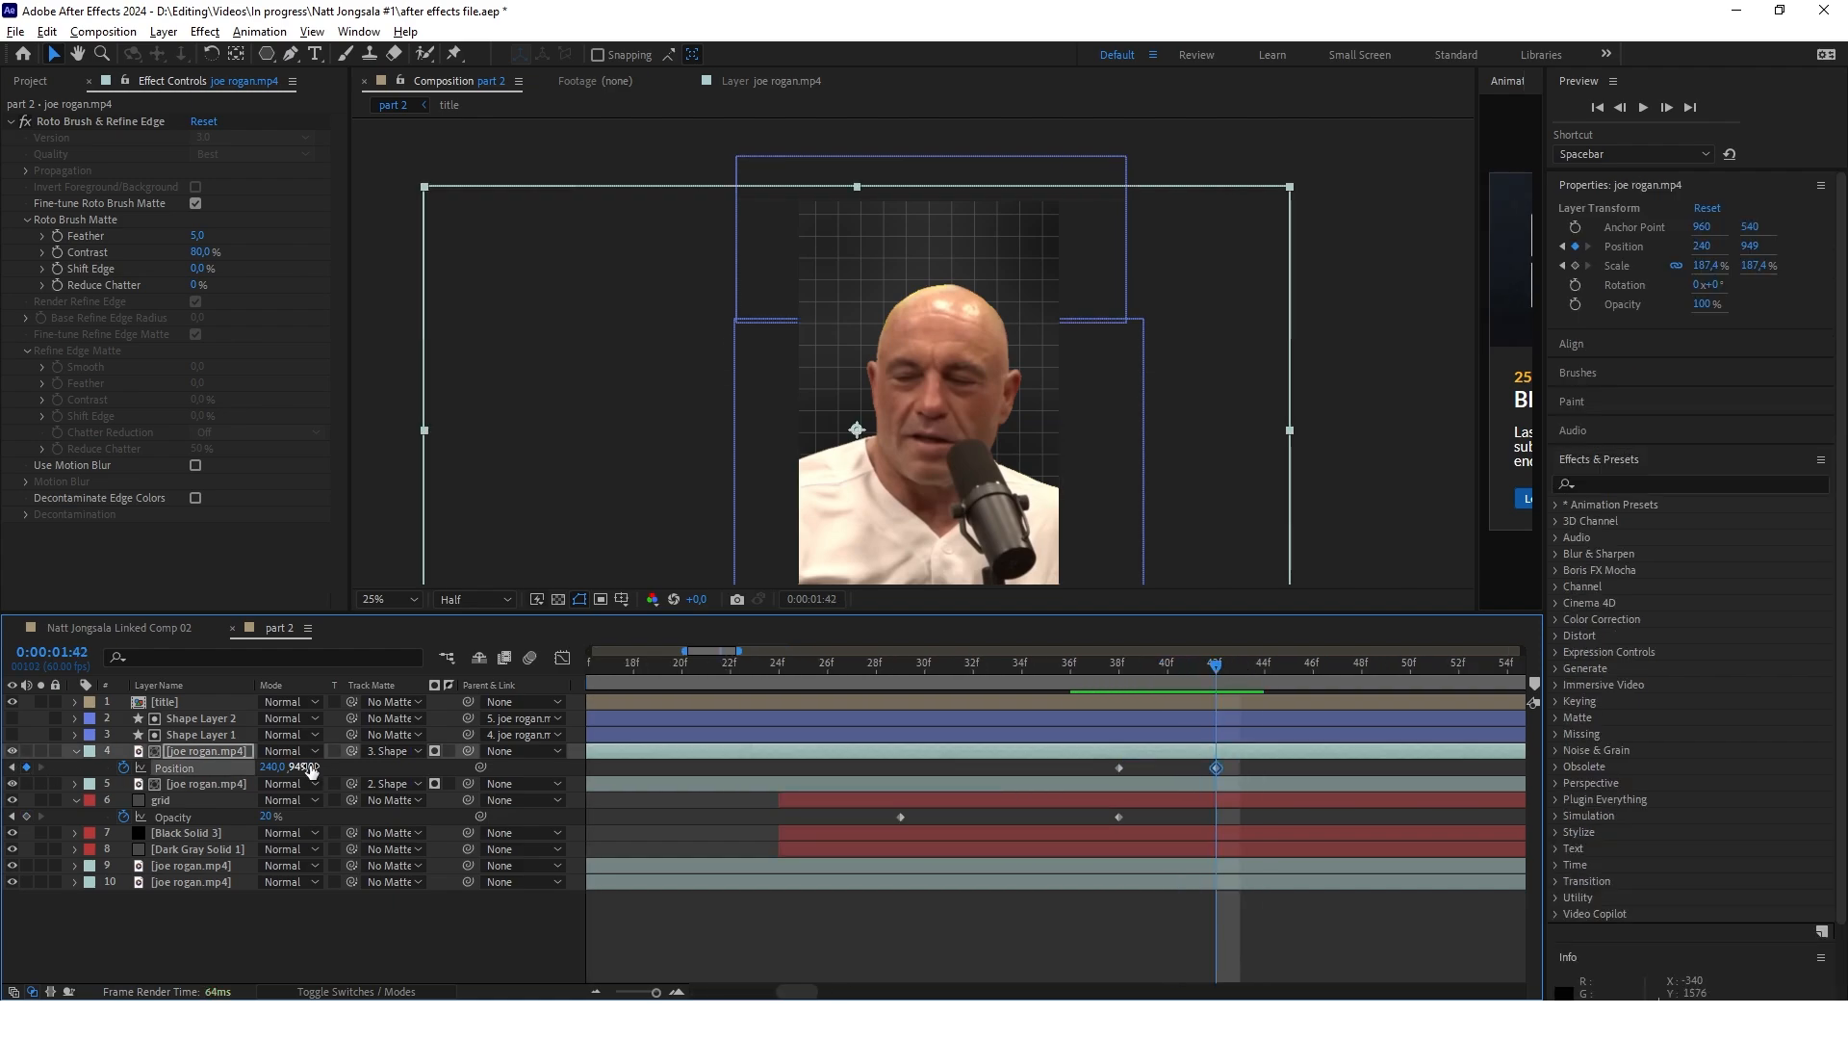
left_click_drag(306, 766, 31, 782)
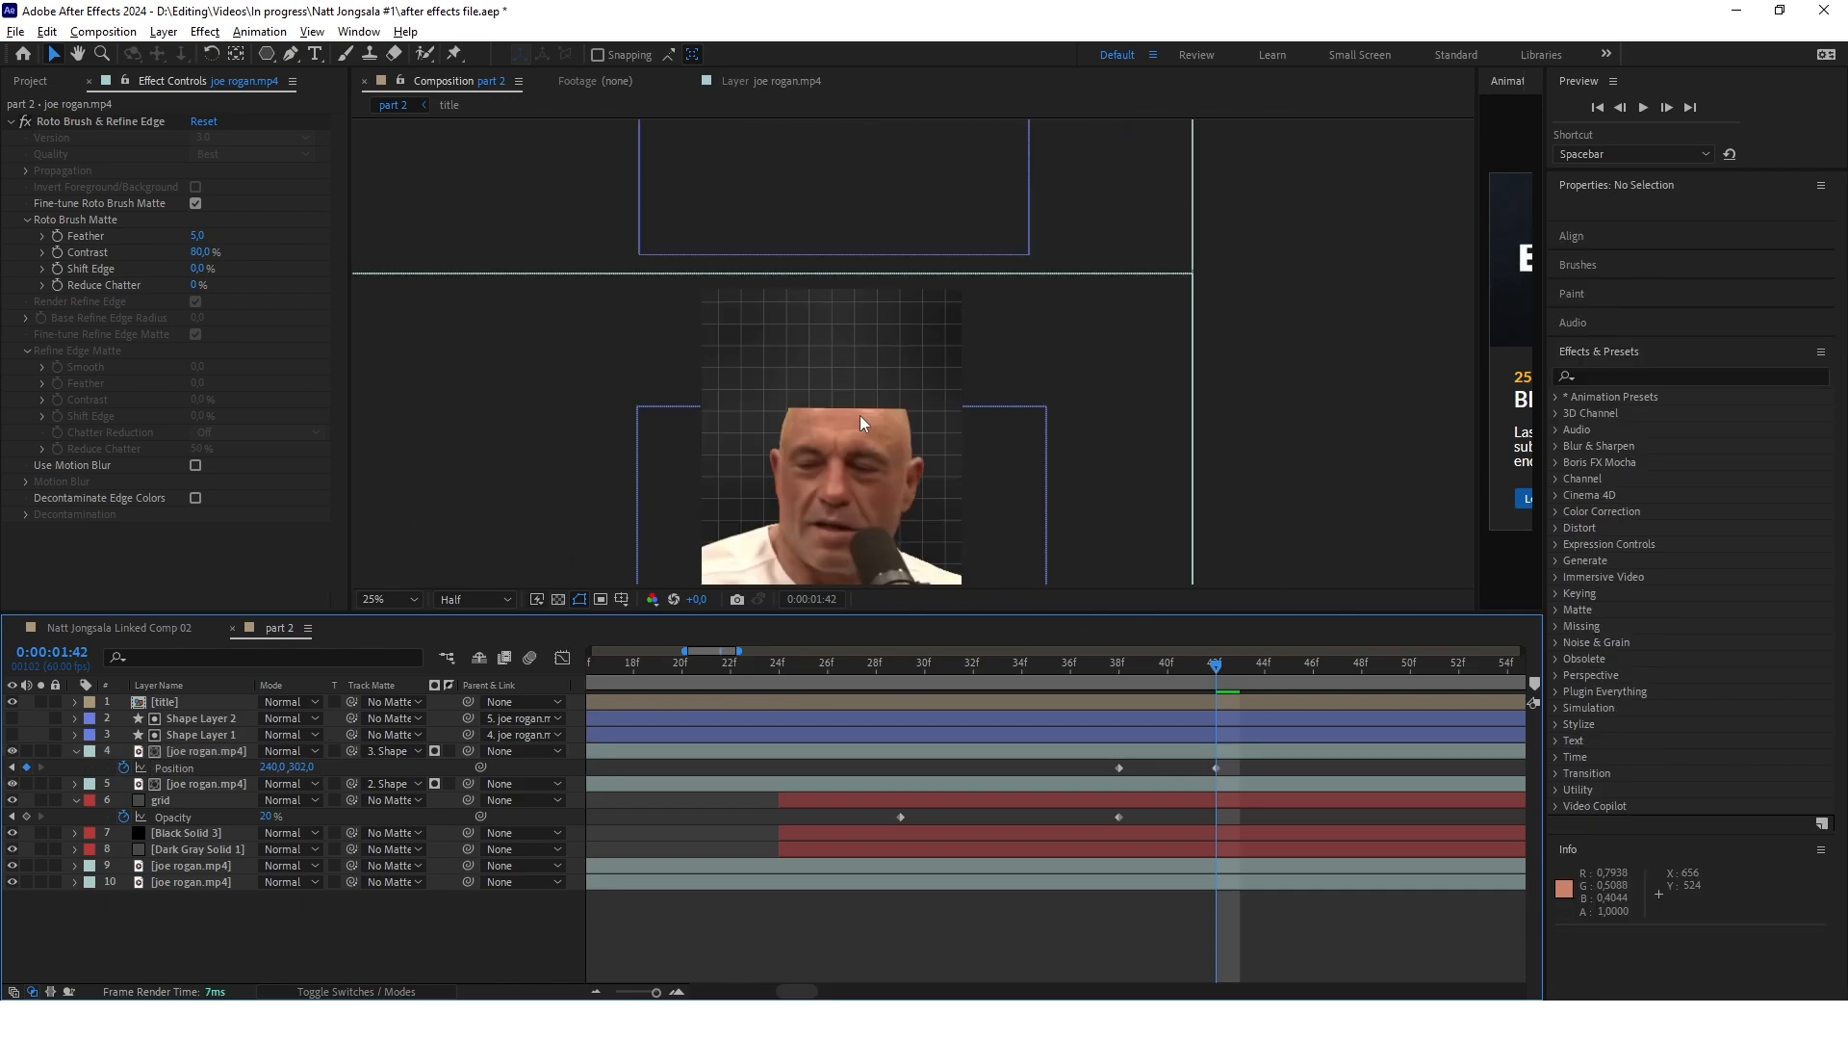
Collapse the layer properties and draw a curved cap shape with the Pen tool over the cut edge of the forehead
scroll(861, 422, "up", 2)
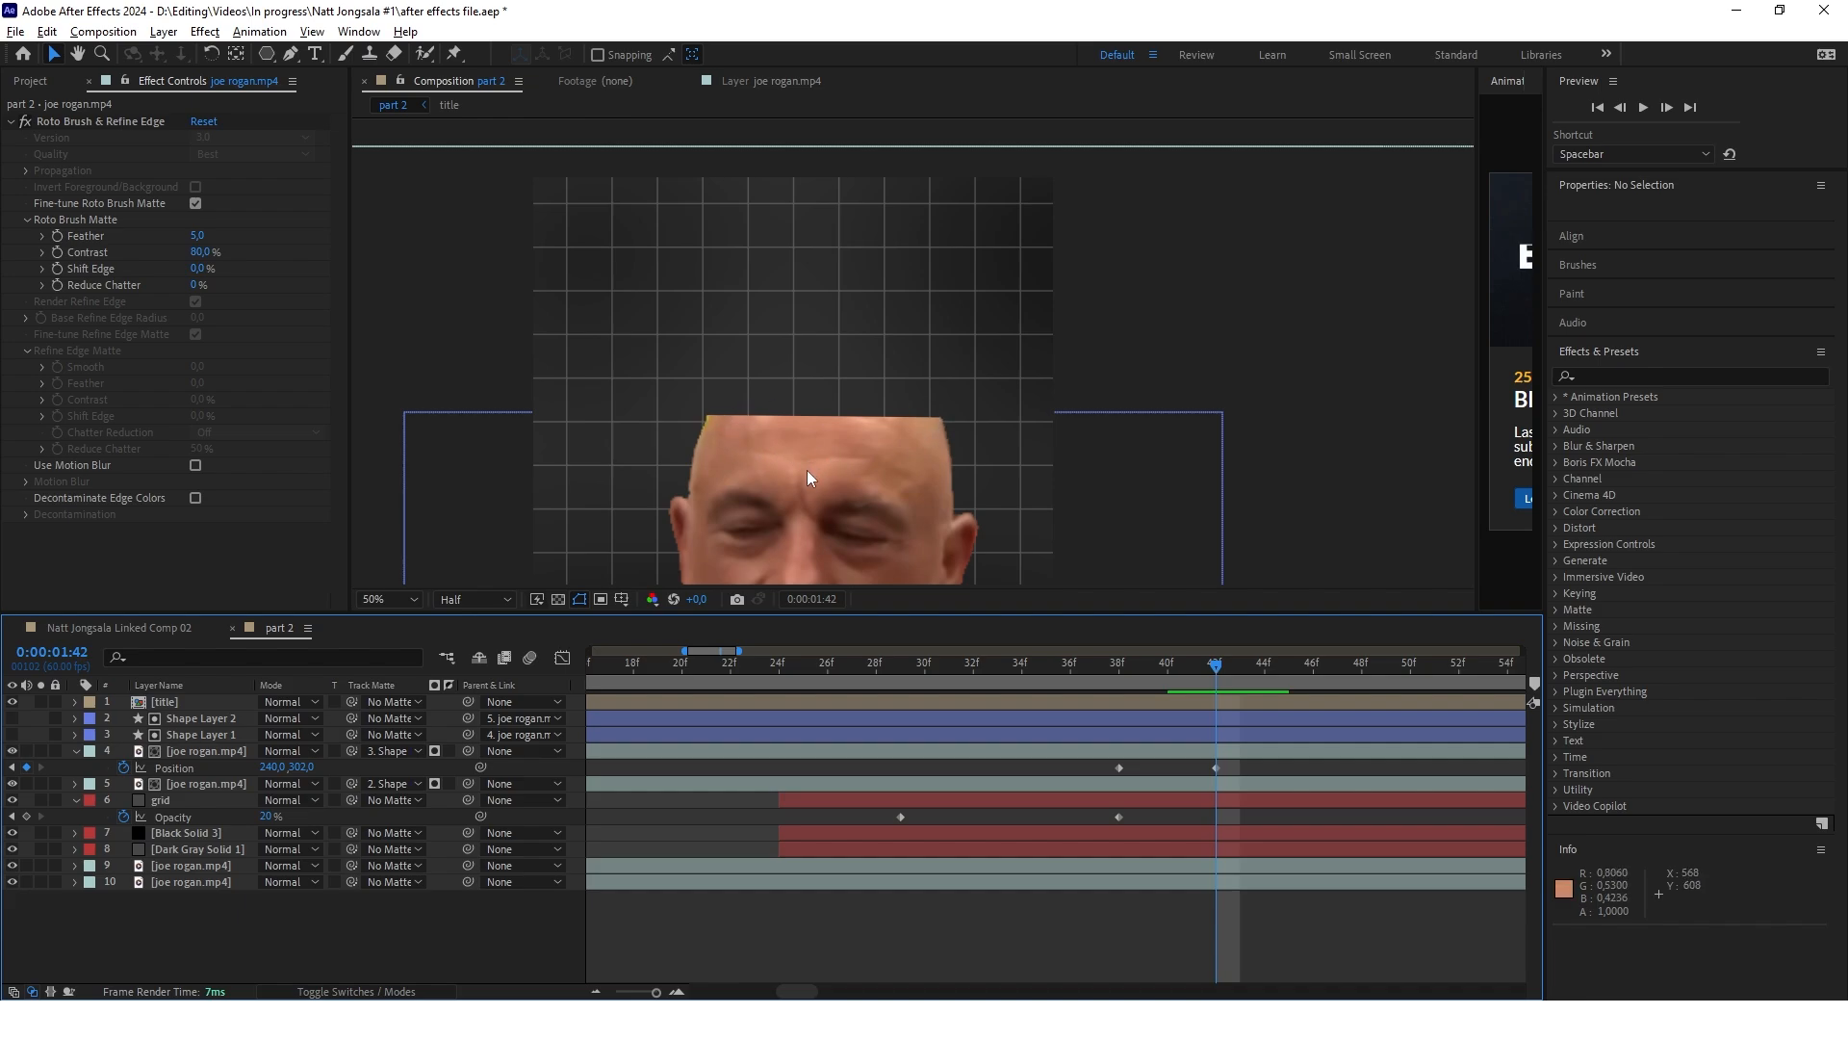
key("u")
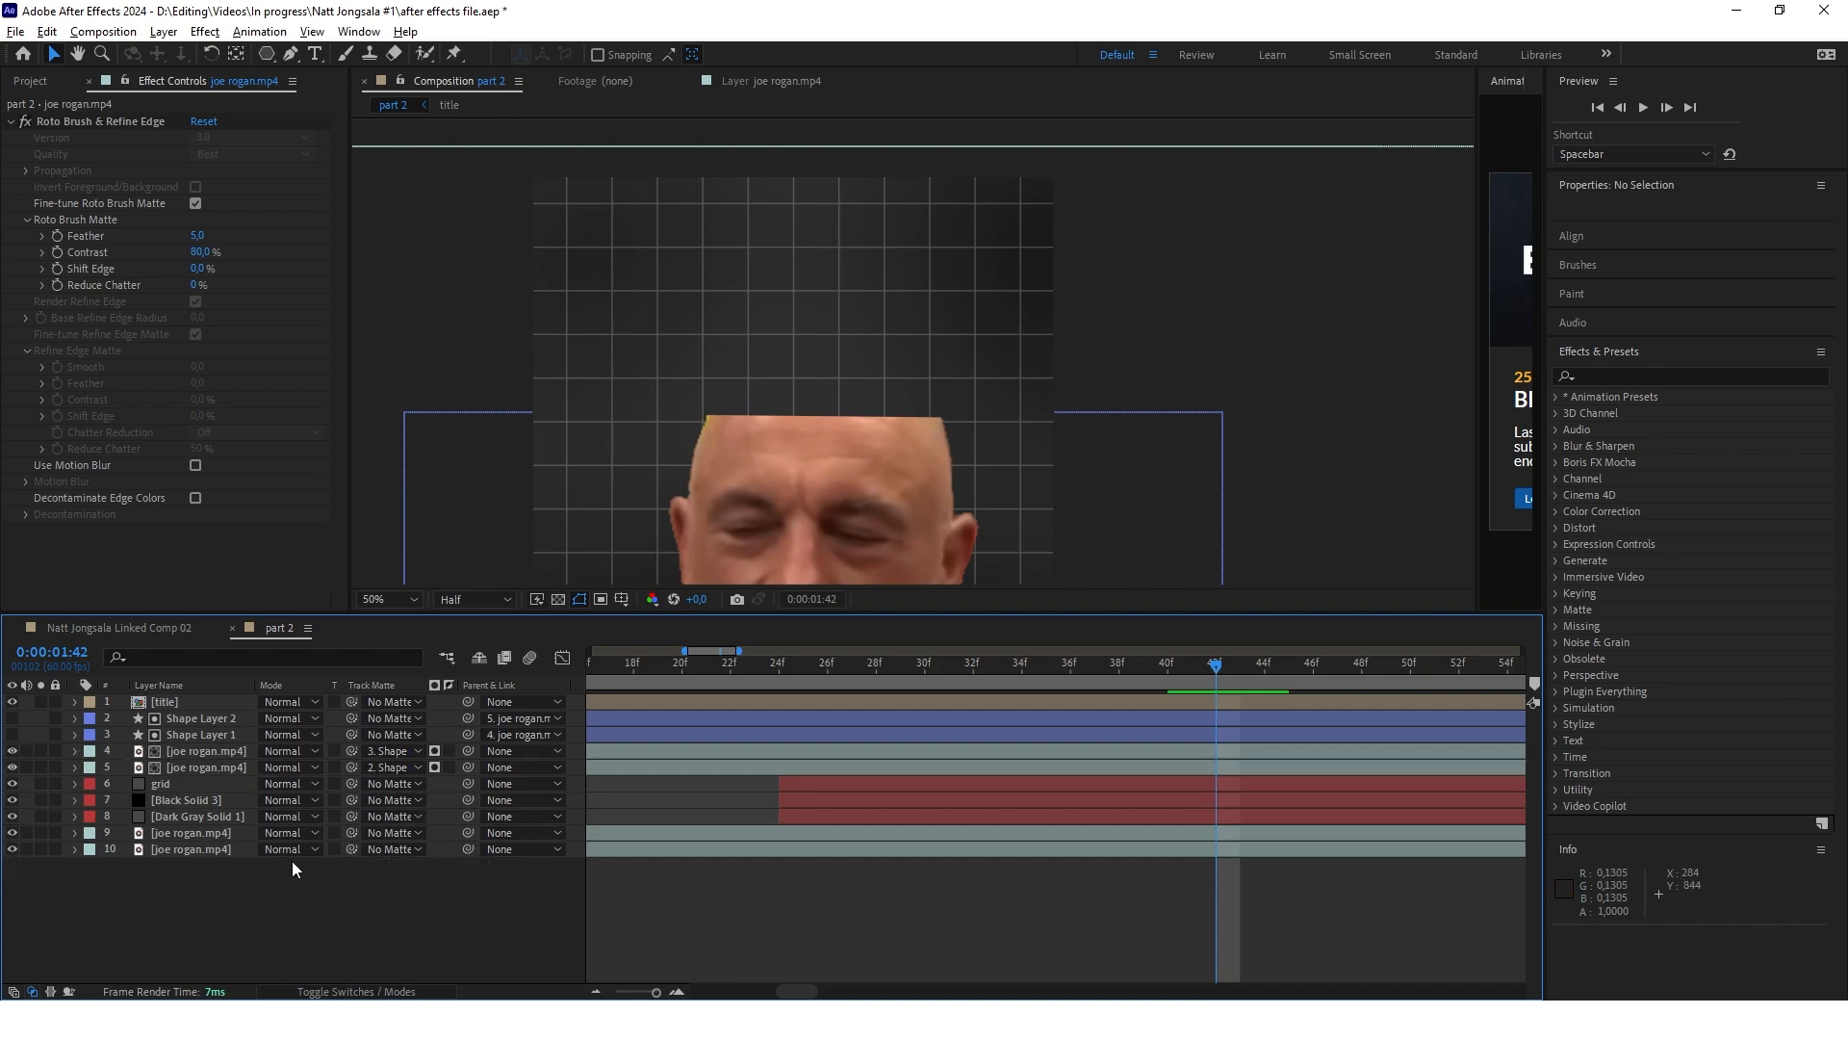
left_click(291, 55)
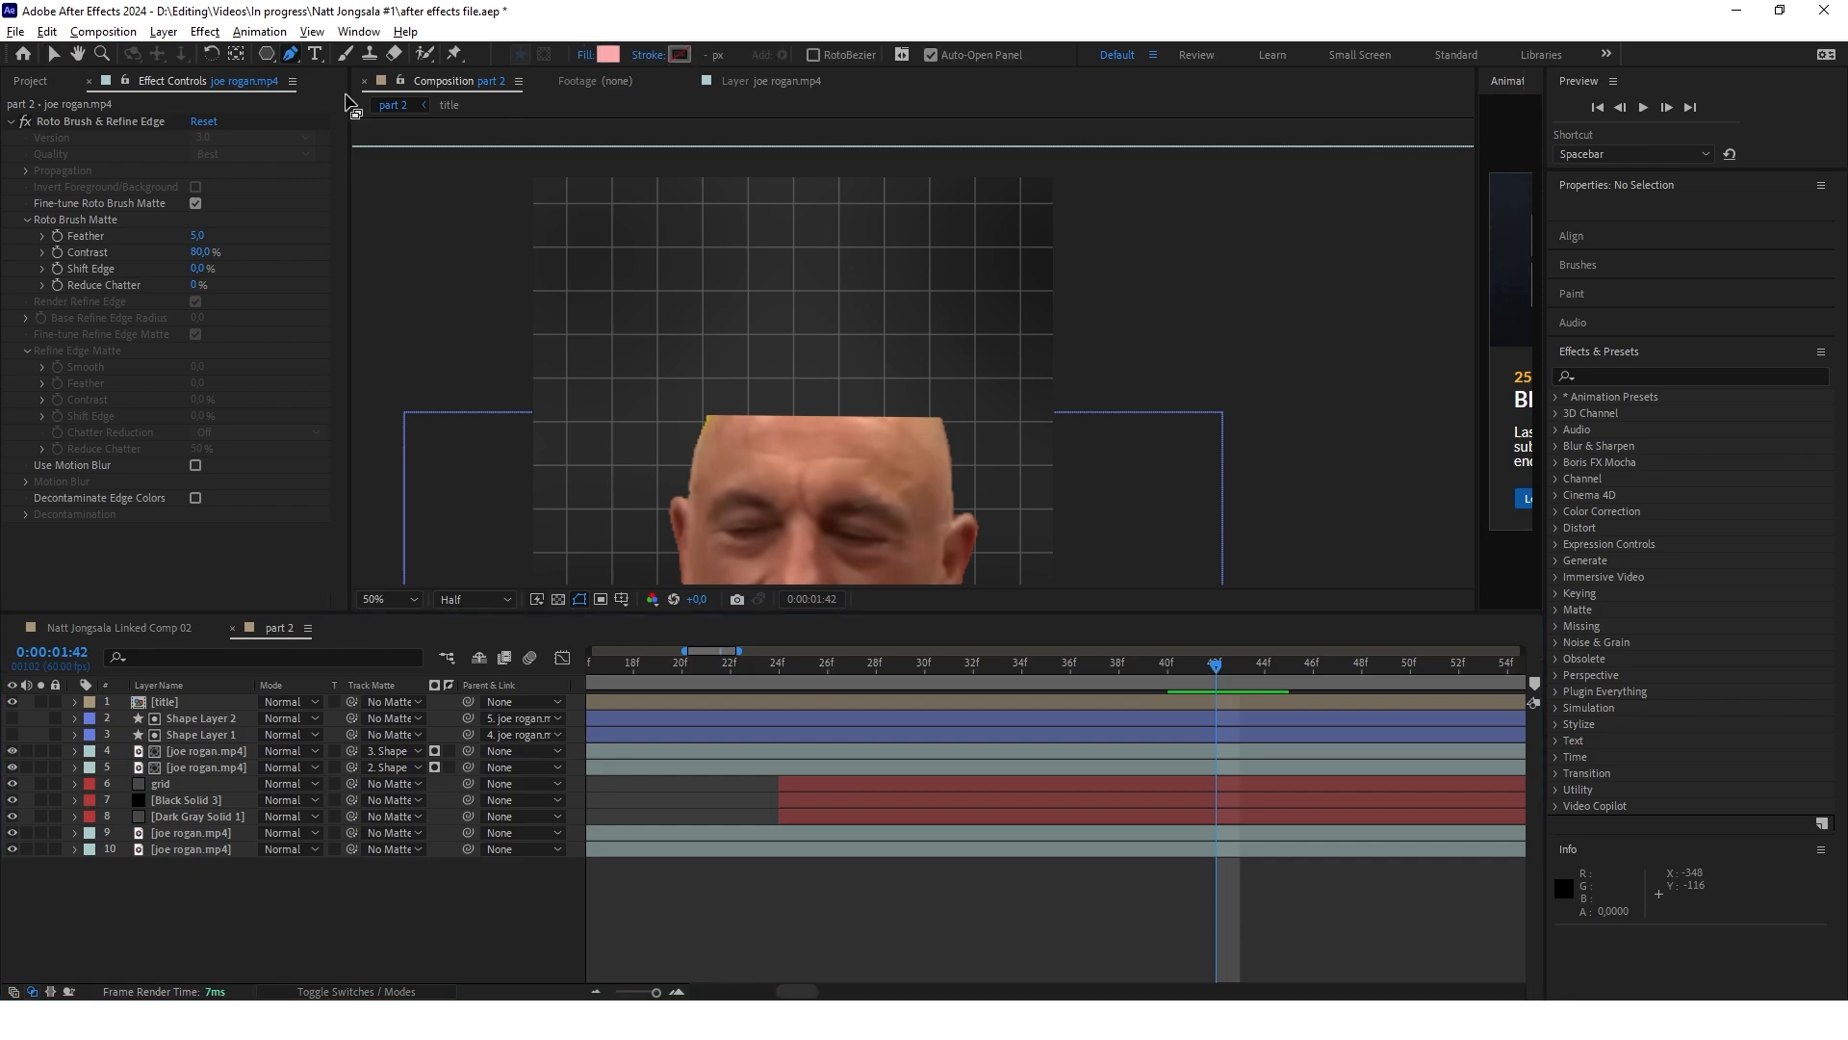
scroll(760, 424, "up", 2)
left_click(682, 420)
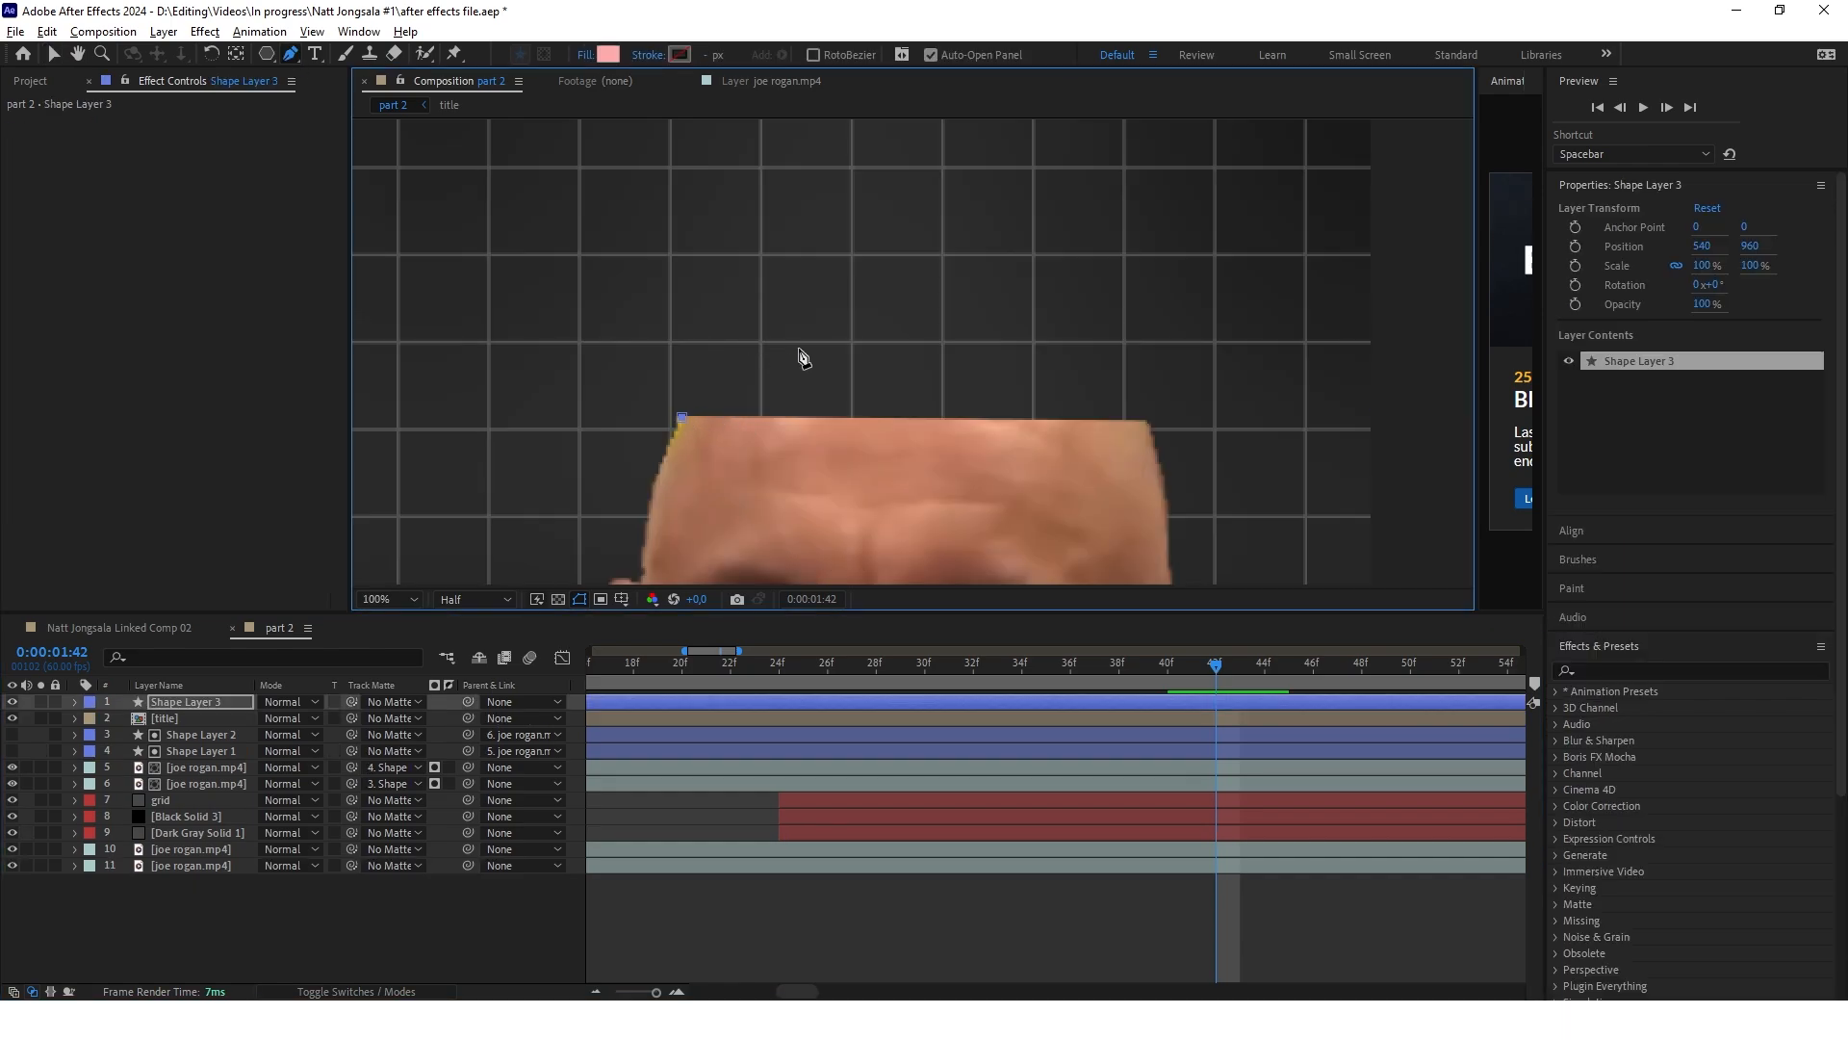
left_click_drag(893, 352, 1054, 358)
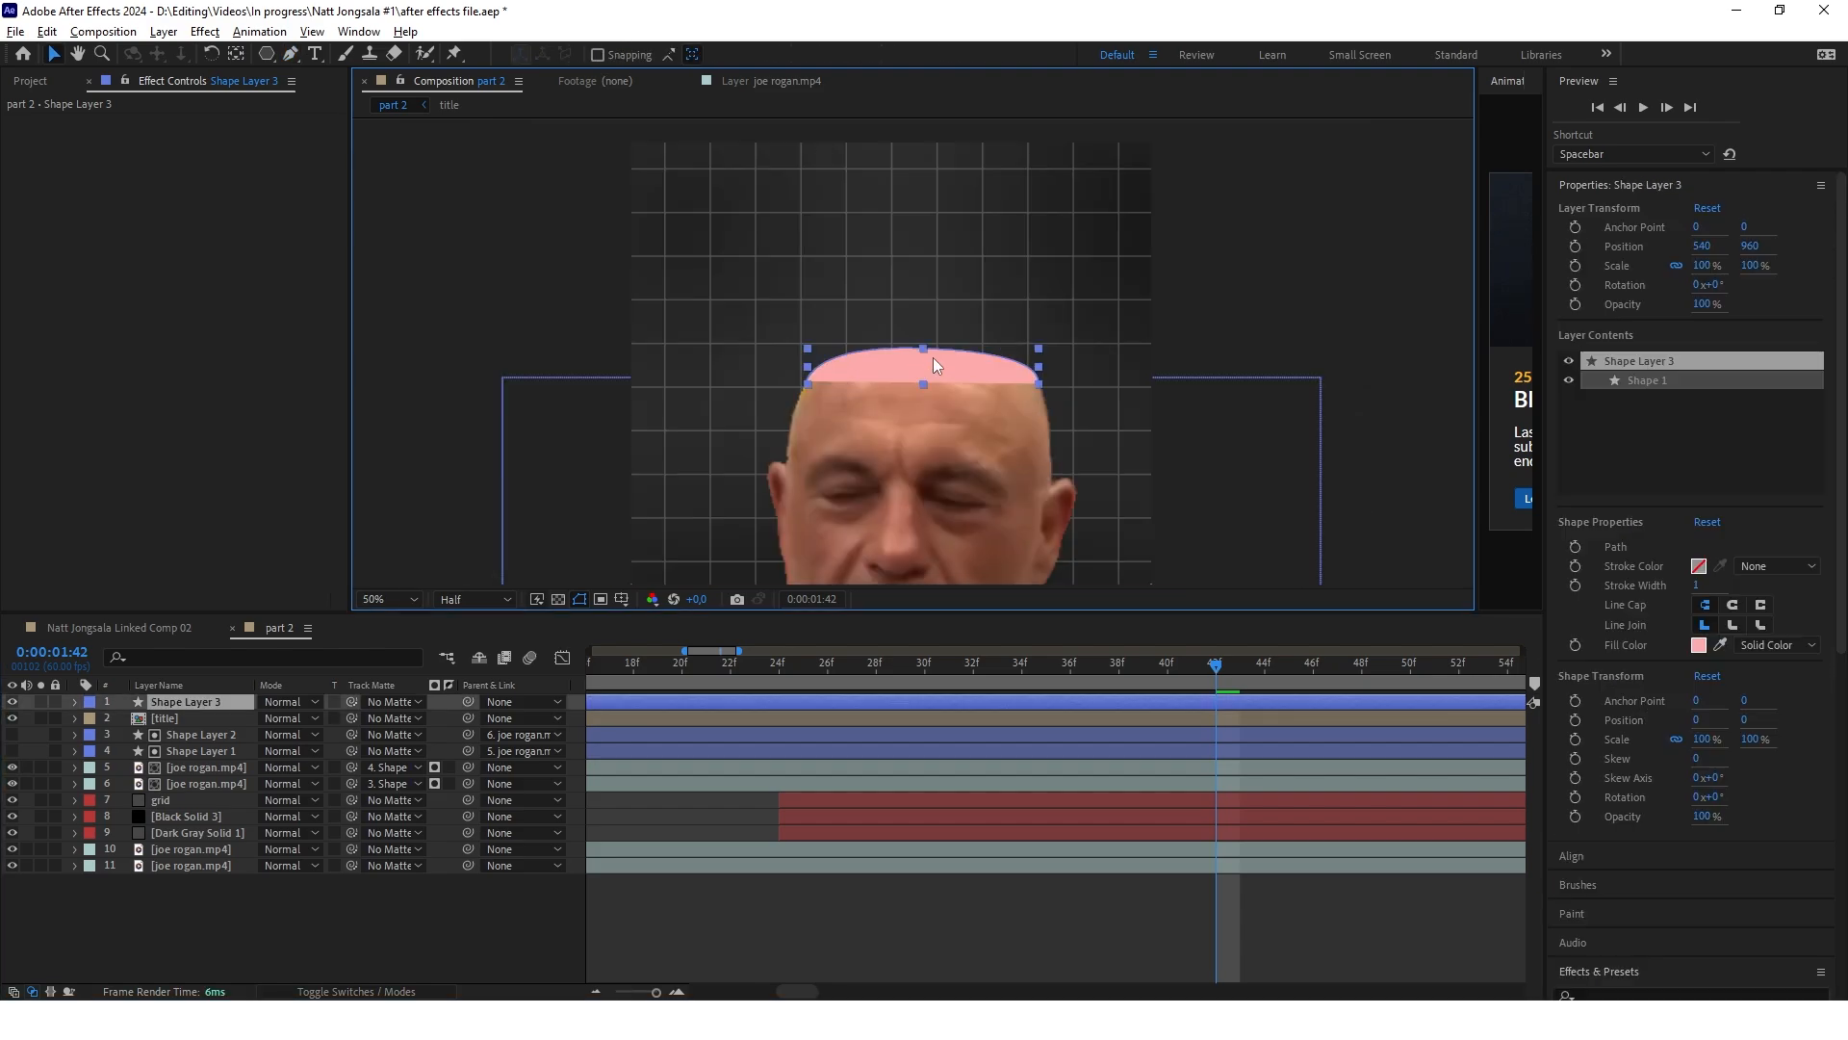
key("v")
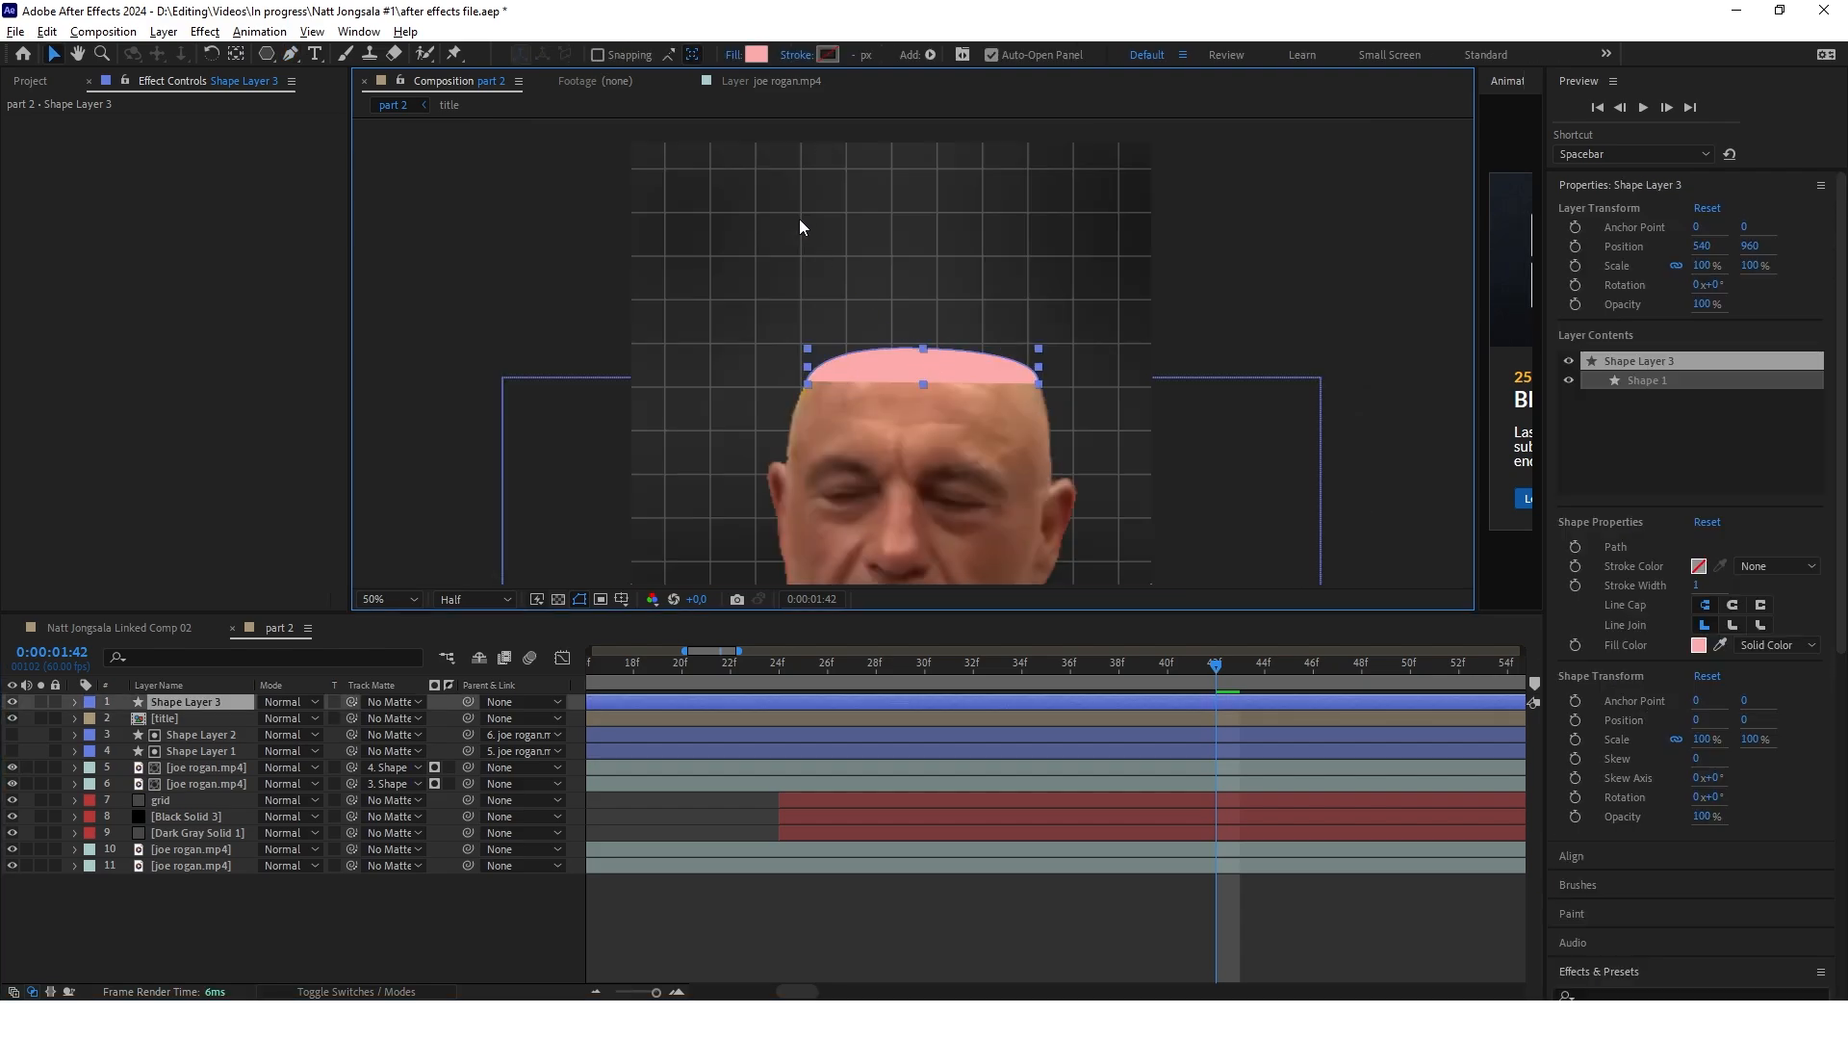
Change the cap shape's fill color to a muted red
left_click(757, 56)
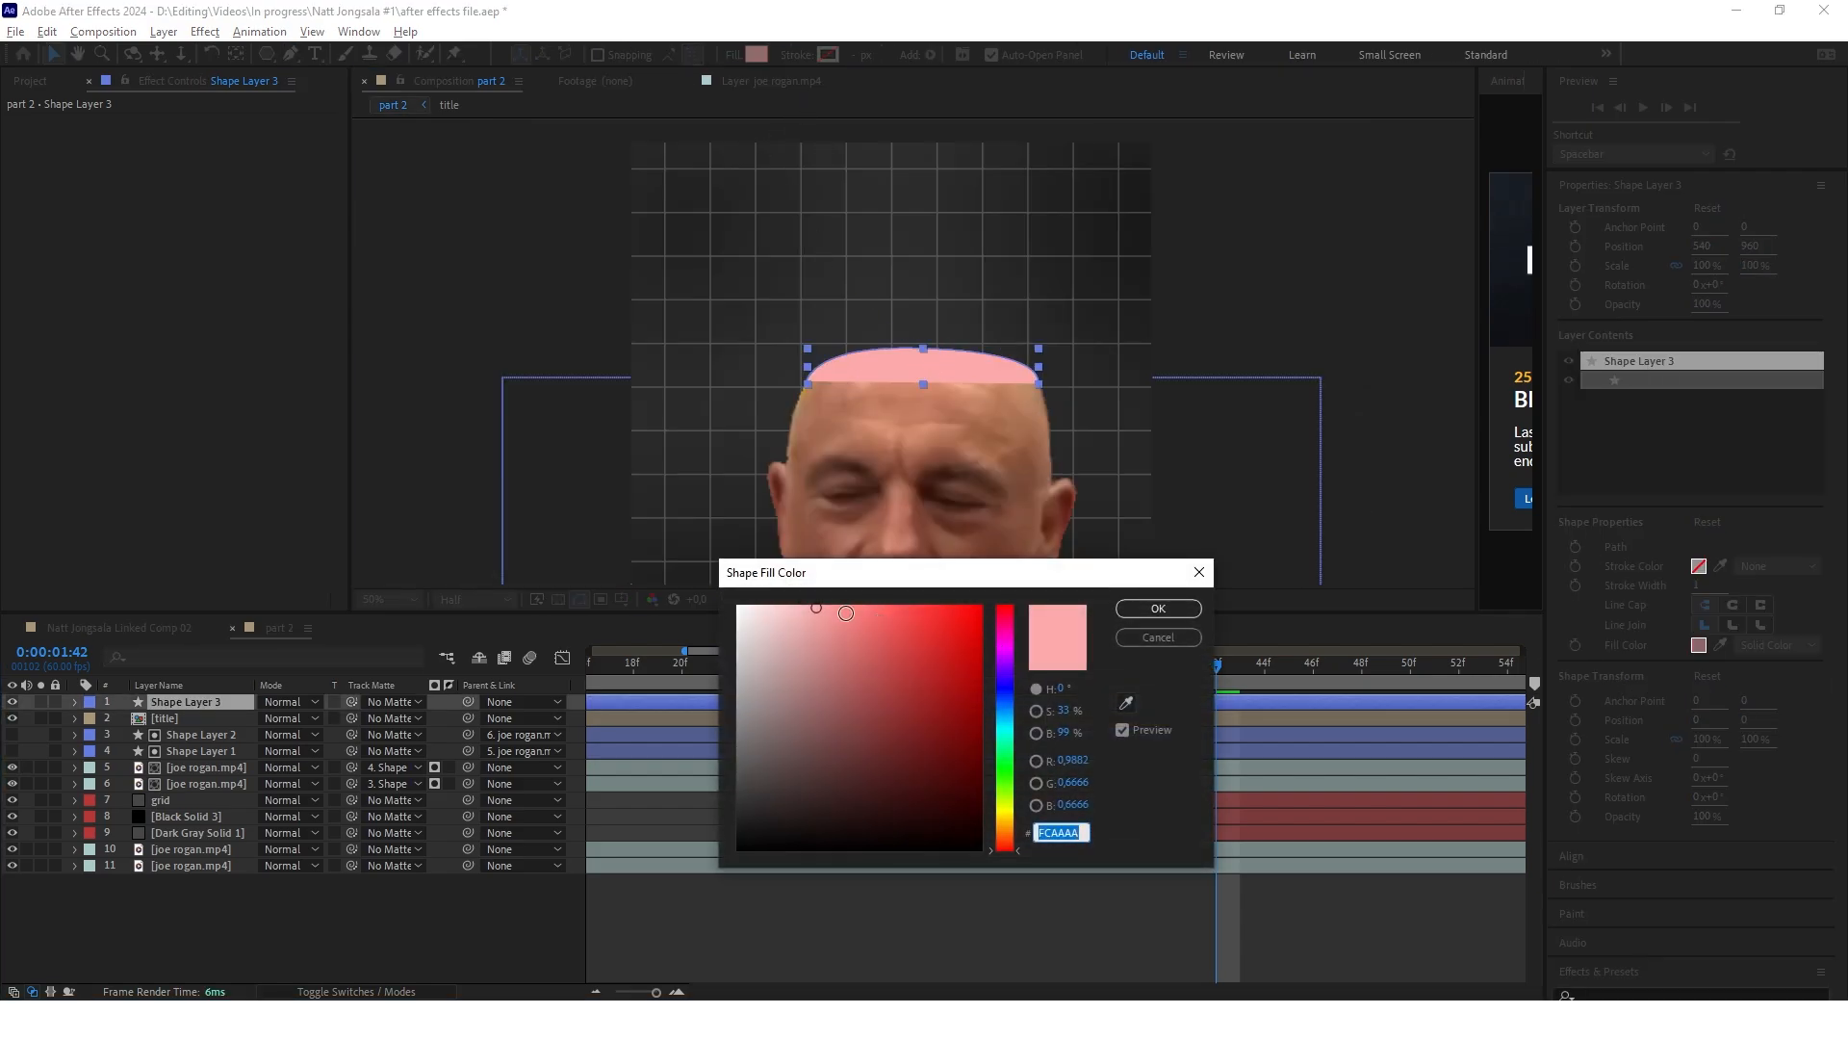
left_click(905, 611)
key("Return")
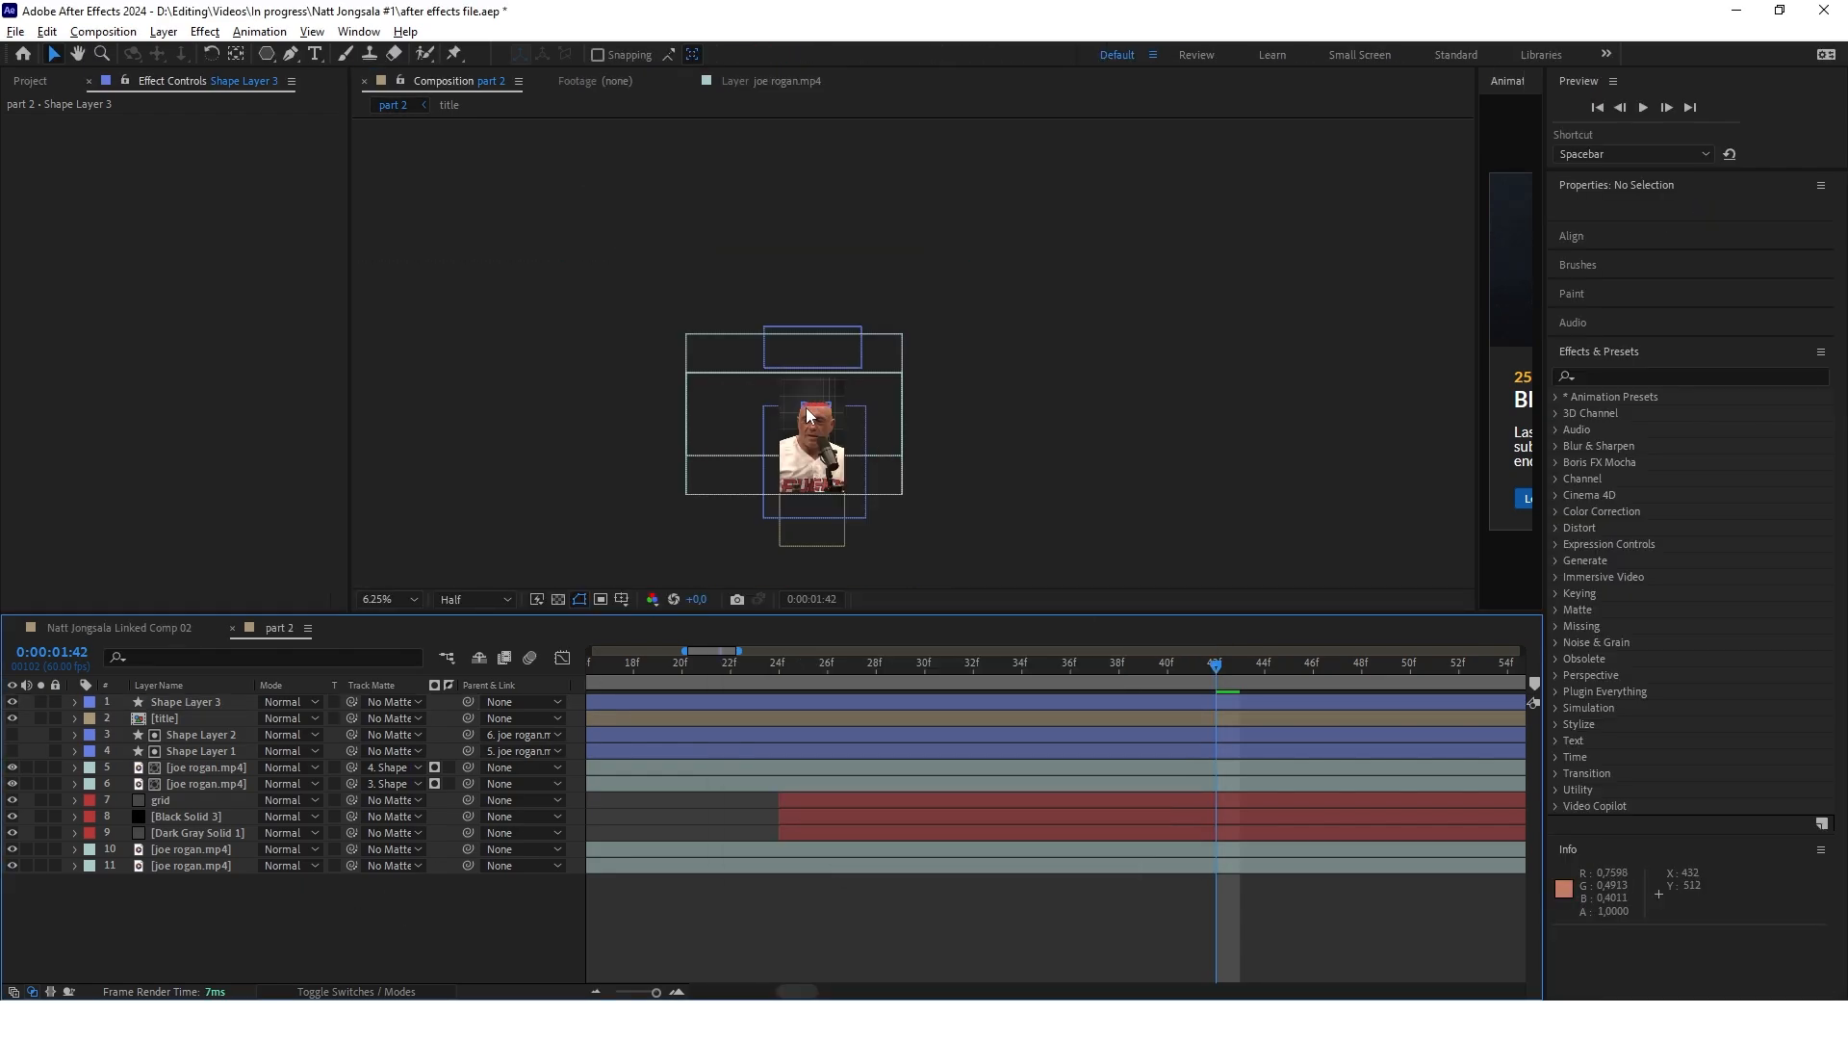
Move the red cap shape layer below both matted head cutouts and above the grid layer
scroll(809, 416, "up", 4)
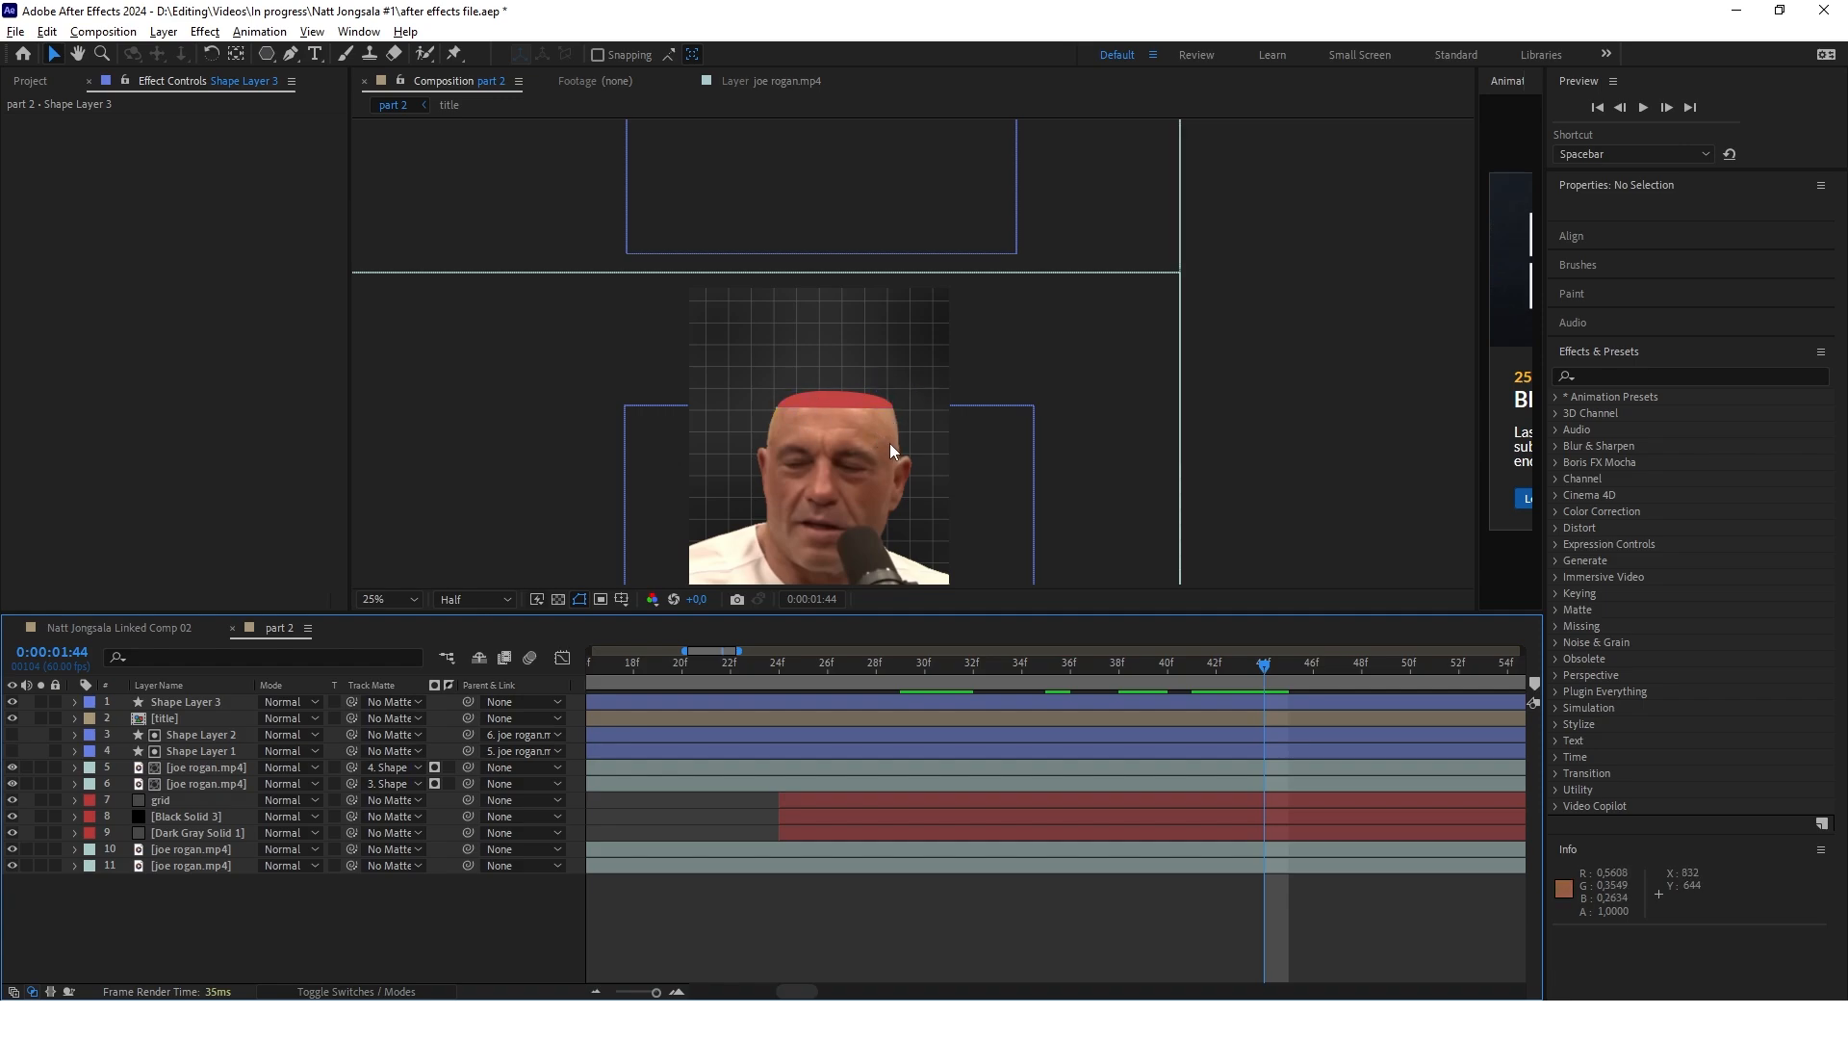
left_click_drag(1265, 665, 1119, 671)
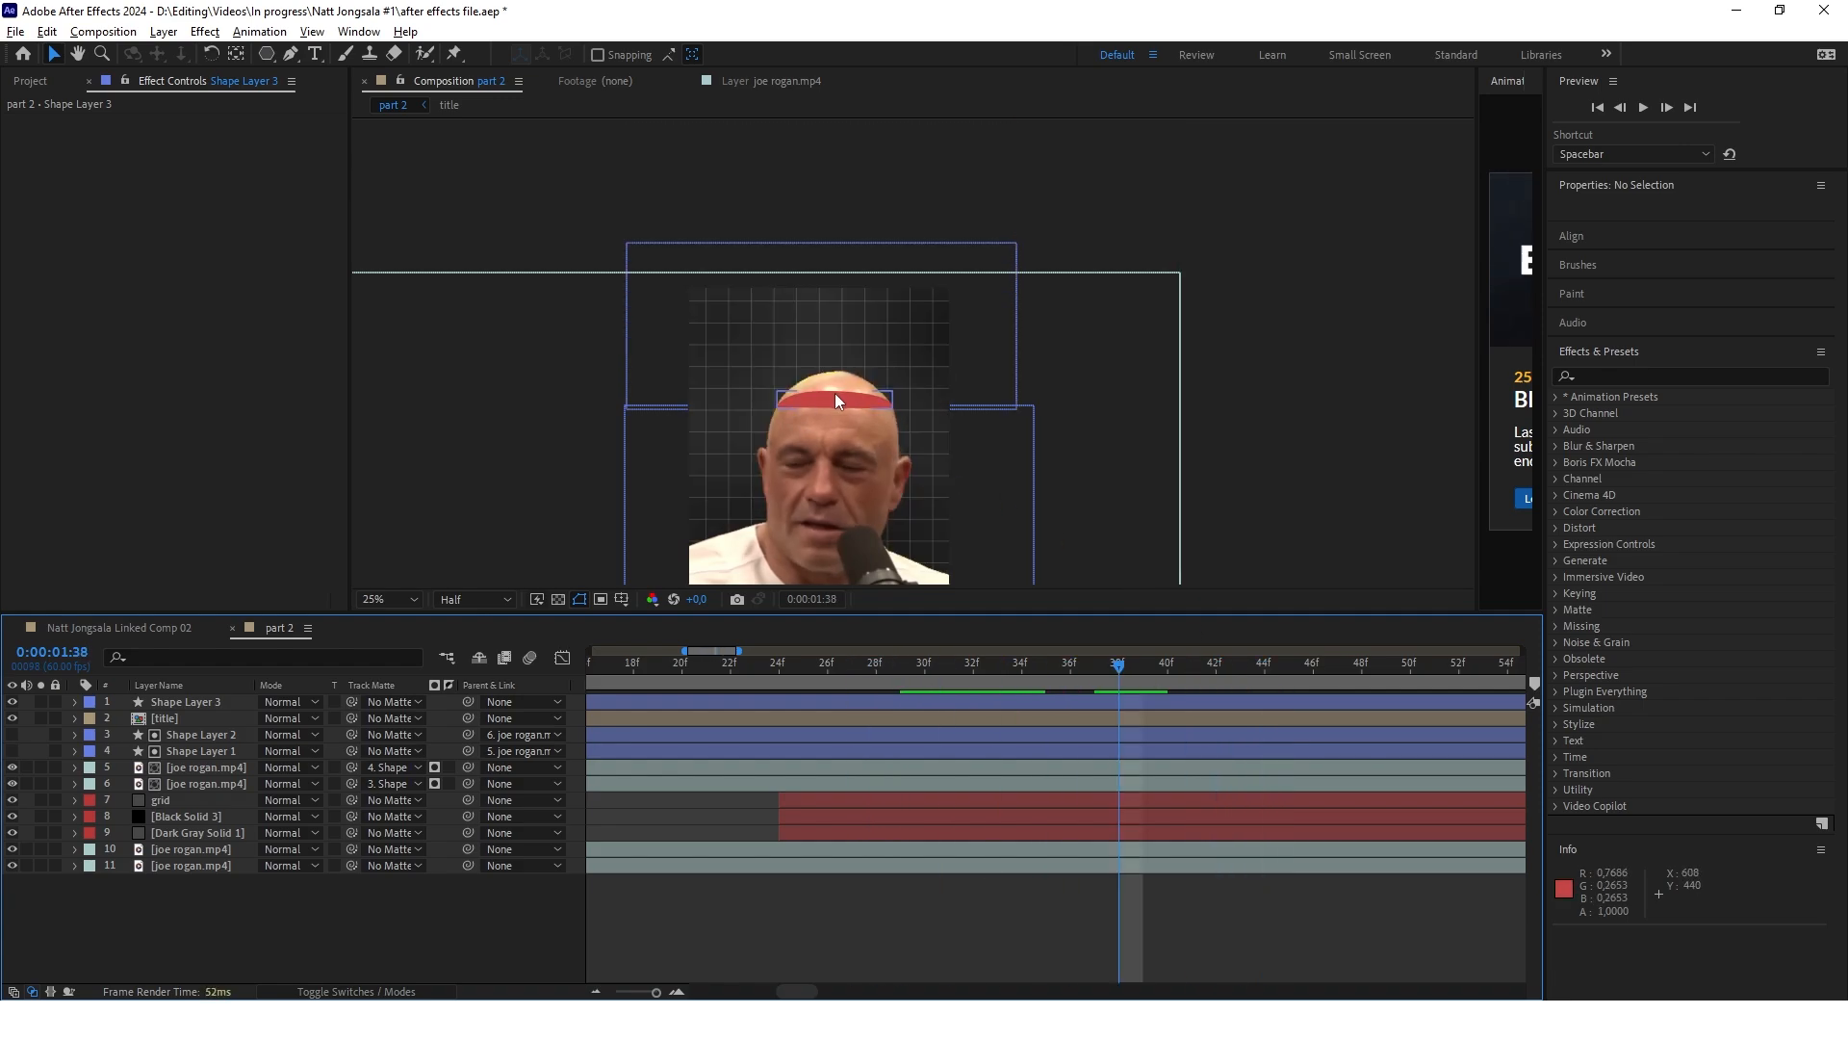
left_click_drag(180, 707, 203, 787)
Trim the start of the red cap shape layer to 0:00:01:36
left_click_drag(1117, 667, 1365, 689)
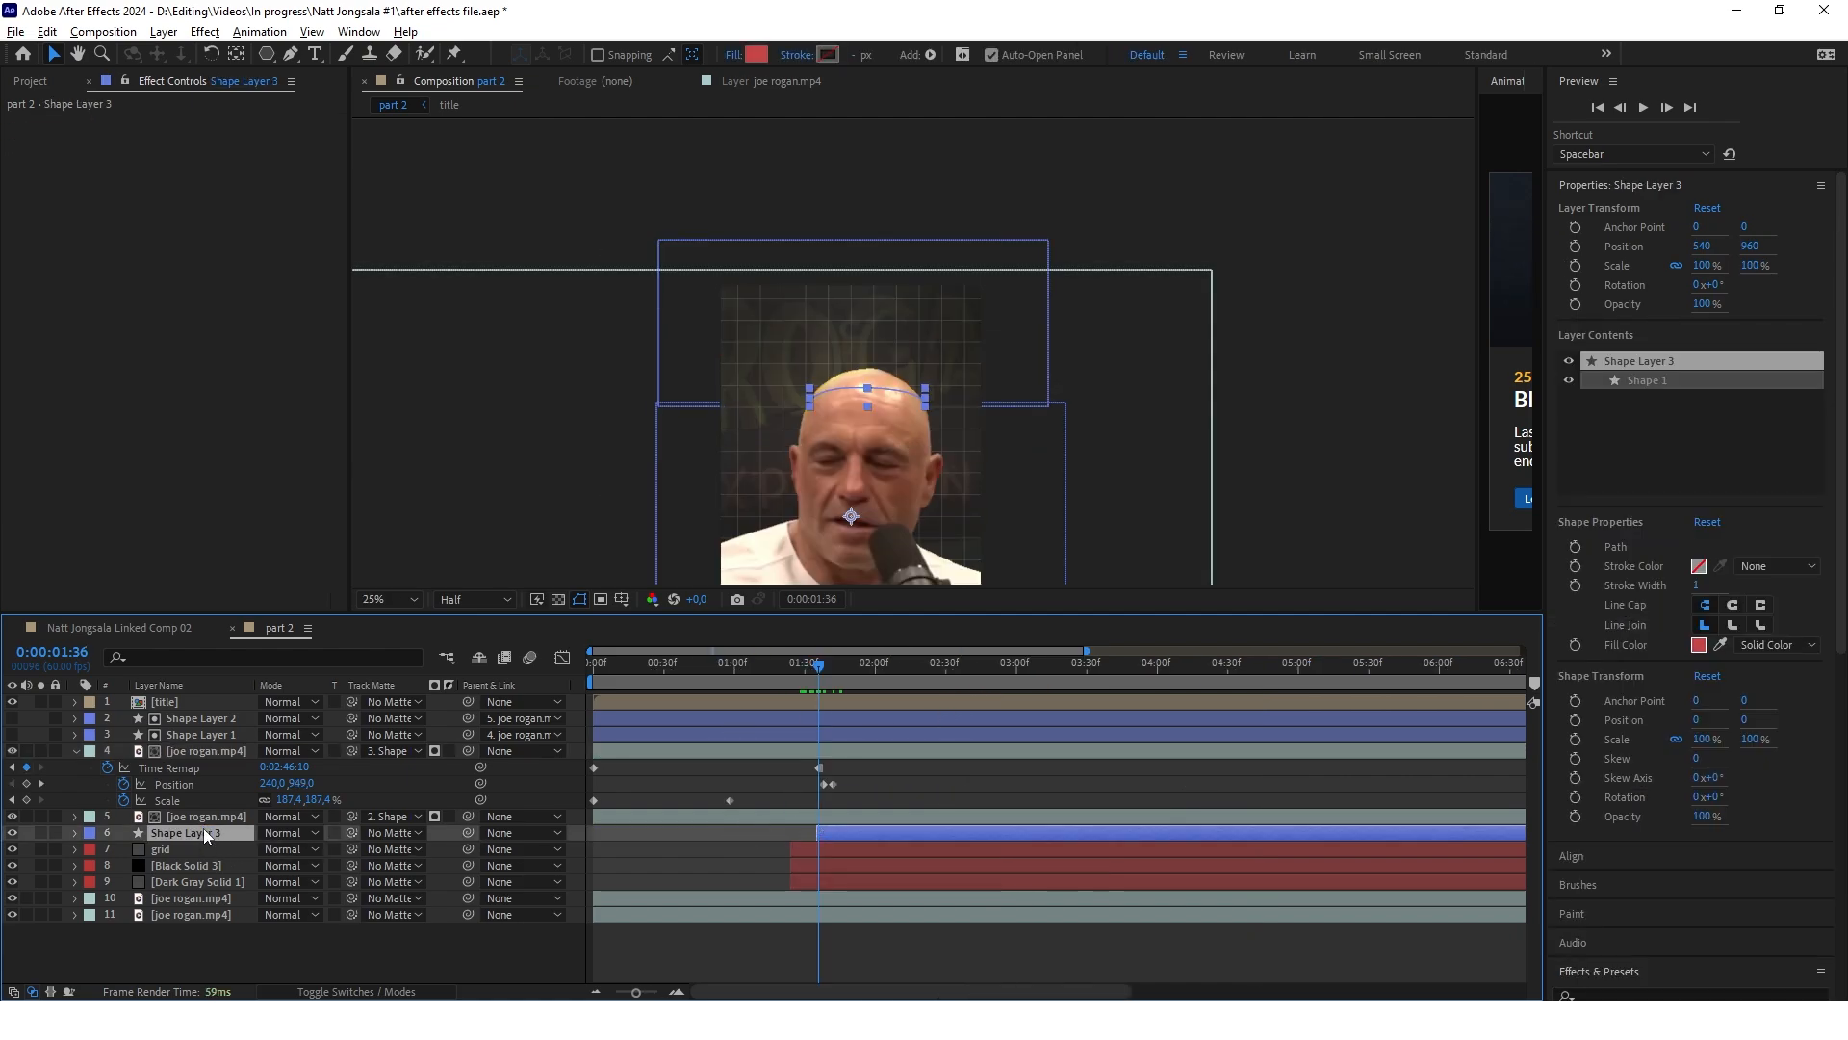
left_click_drag(821, 667, 872, 672)
scroll(838, 688, "up", 3)
left_click_drag(1161, 668, 897, 727)
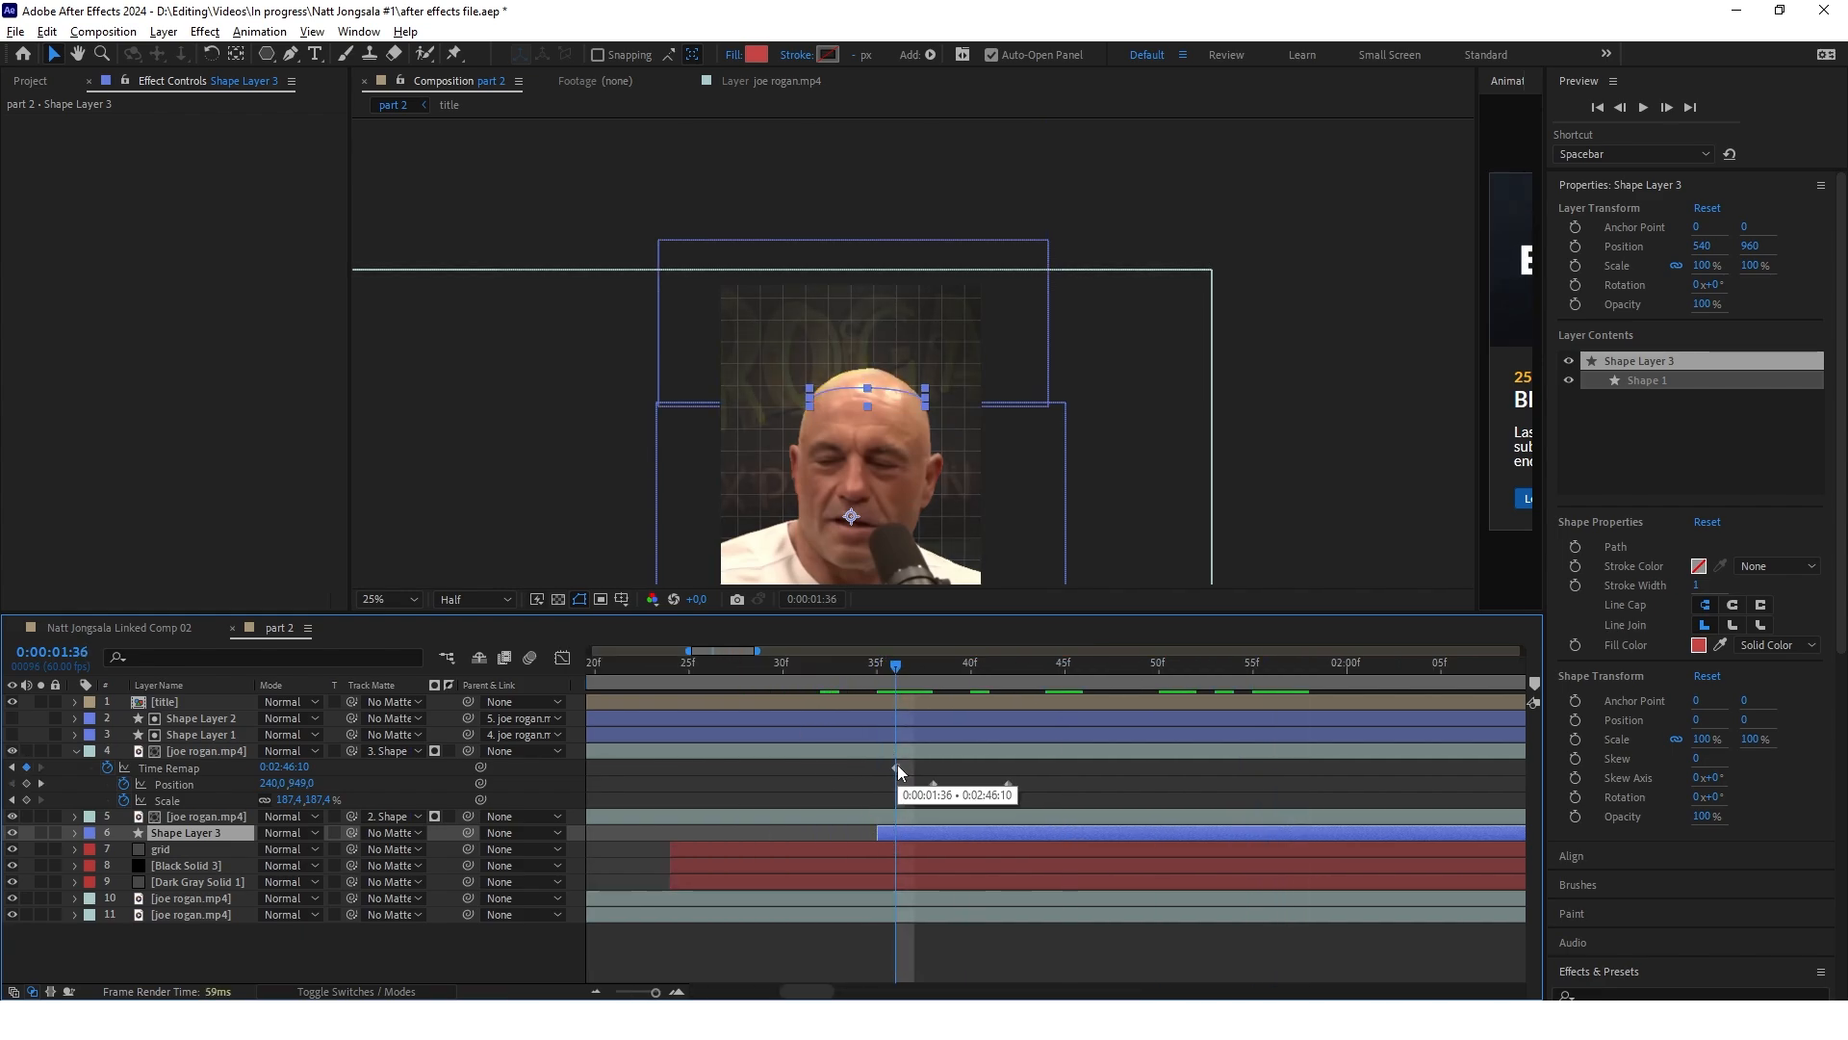
left_click(890, 828)
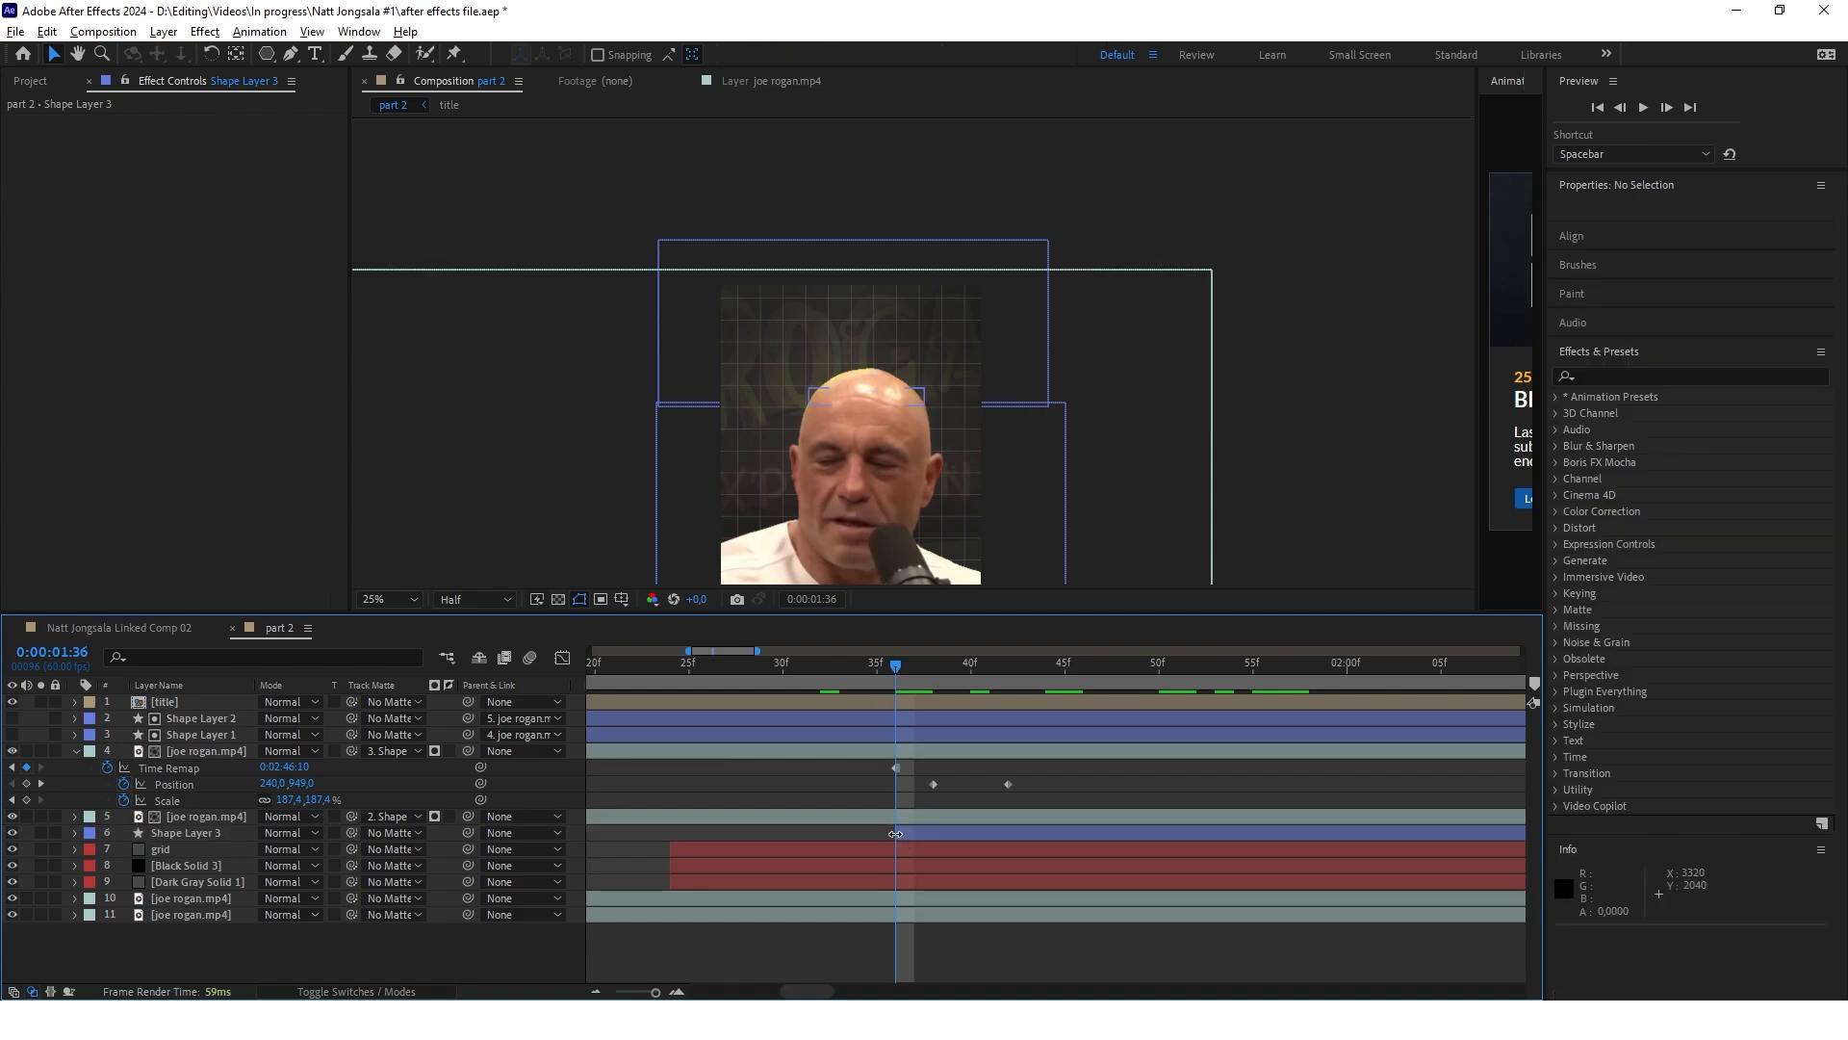
Move the playhead to 0:00:01:42 and parent the red cap shape layer to the head cutout on layer 5
left_click_drag(895, 668, 1110, 698)
key("comma")
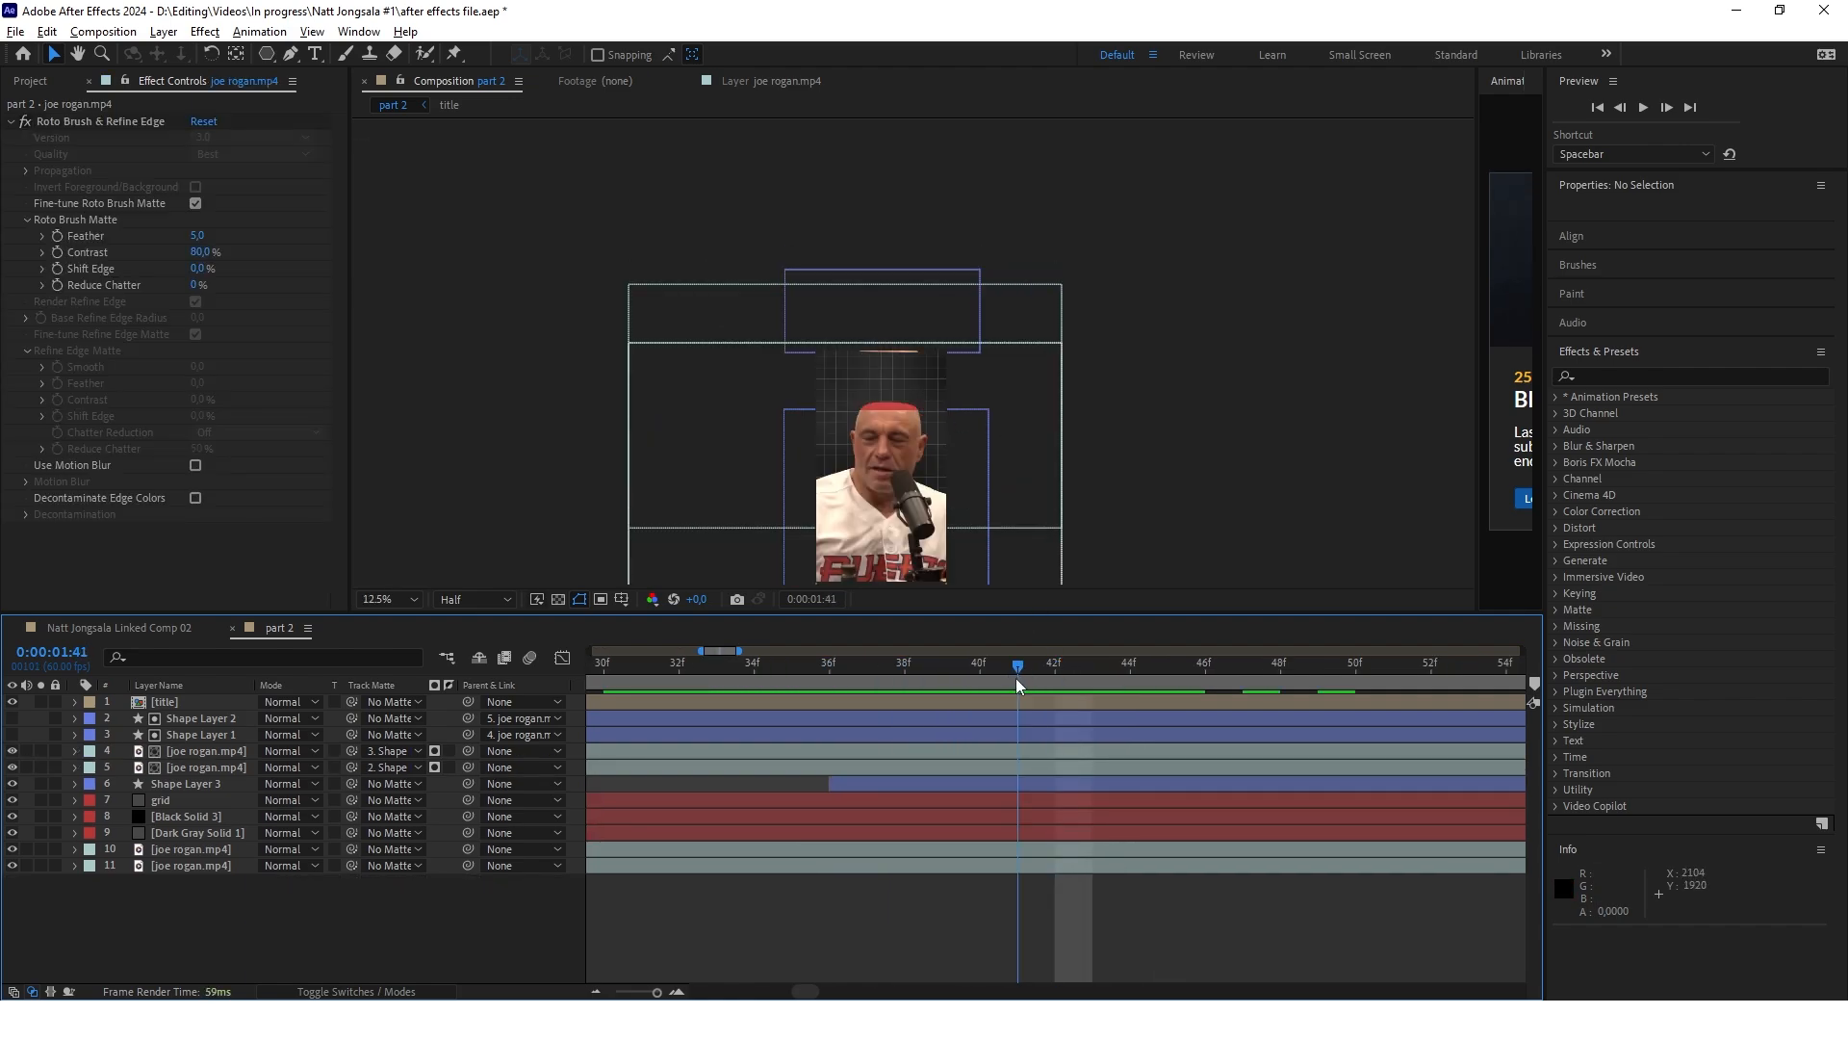
left_click_drag(1047, 679, 1056, 679)
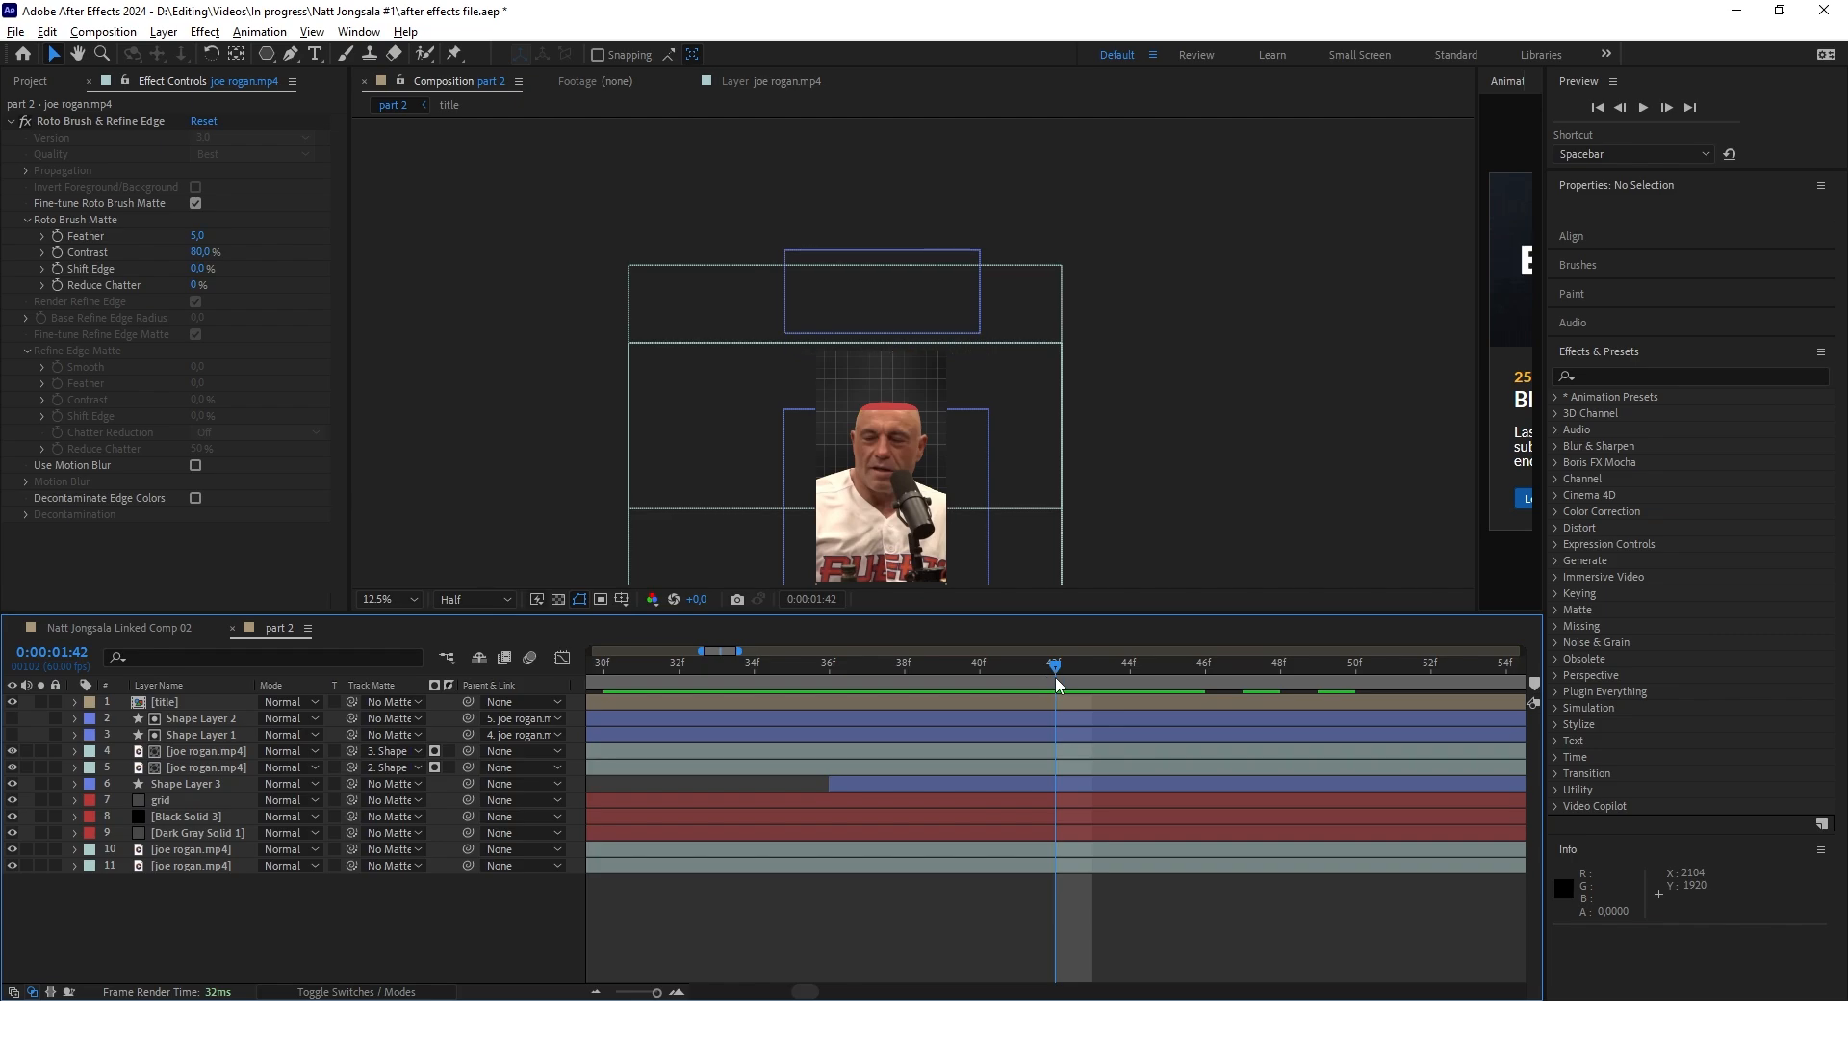
left_click(187, 781)
scroll(870, 406, "up", 2)
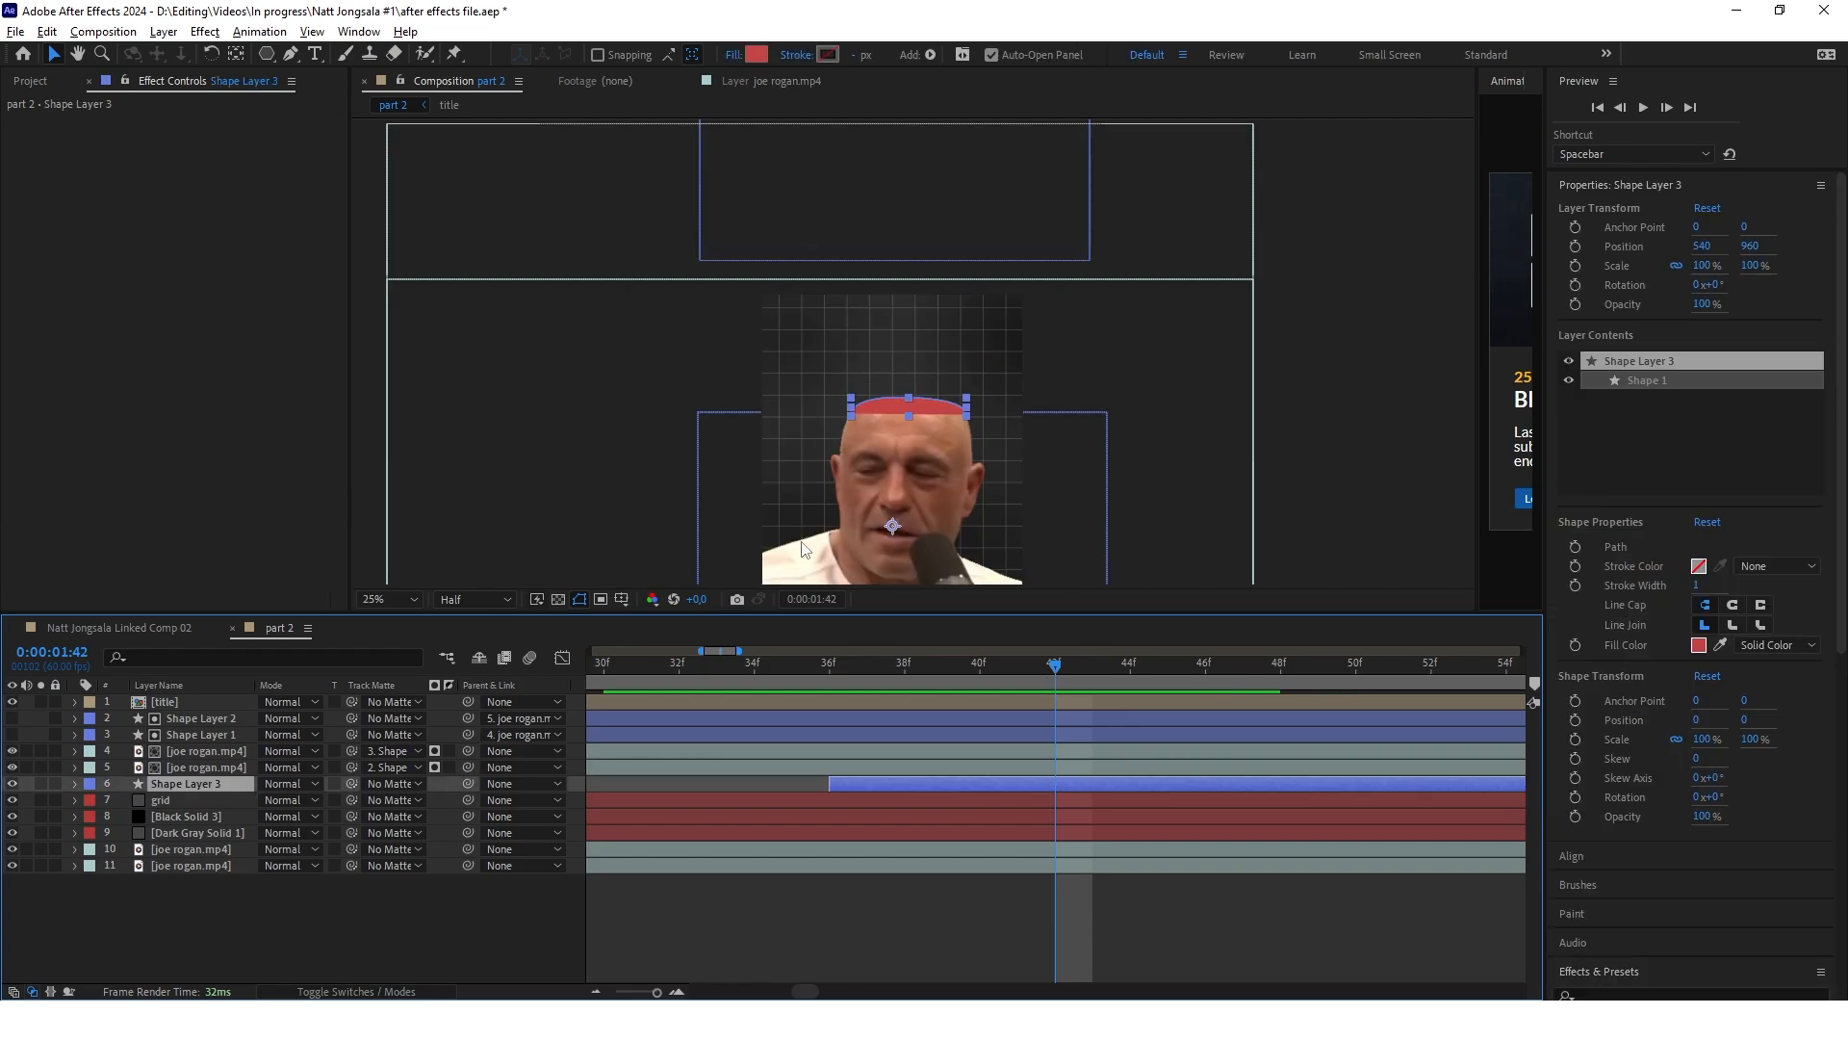
left_click_drag(468, 782, 206, 768)
Keyframe position and scale of the layer 5 head cutout from 0:00:01:42 to 0:00:01:52, enlarging it to 243.4% with X at 115 and shifting it lower
left_click(206, 767)
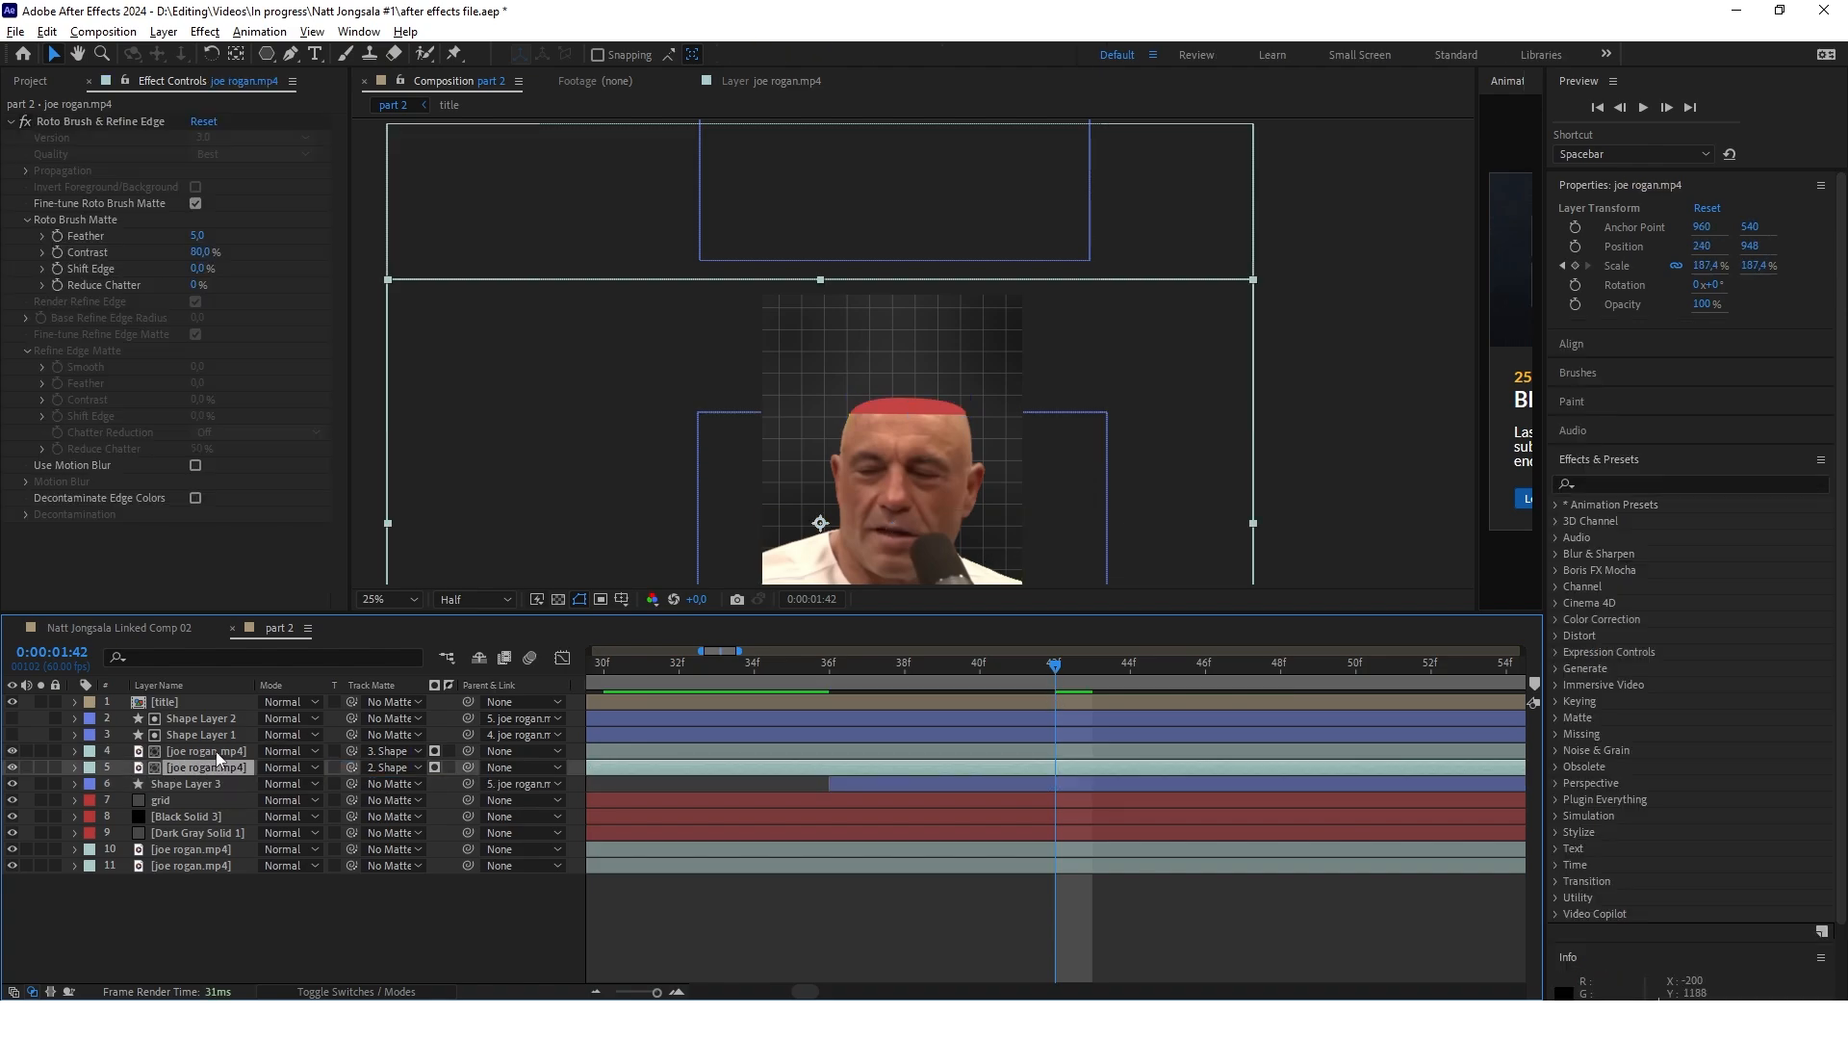
key("p")
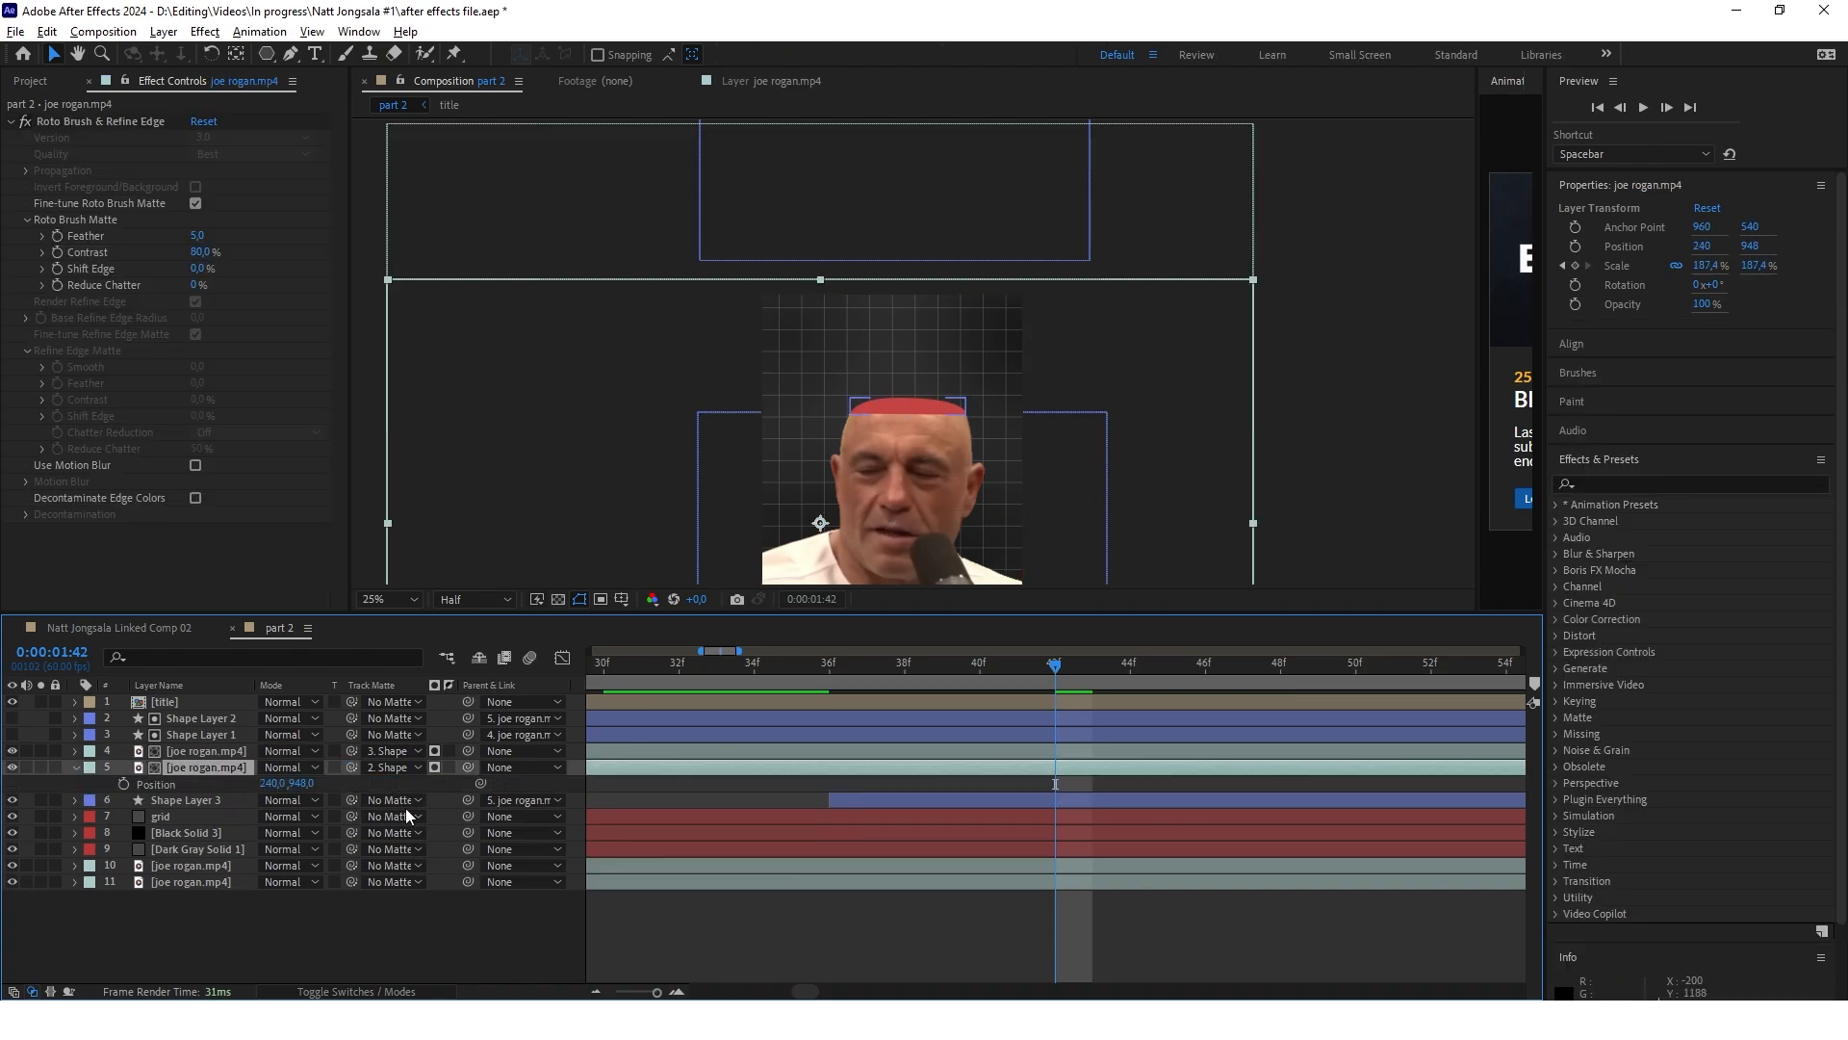
key("shift+s")
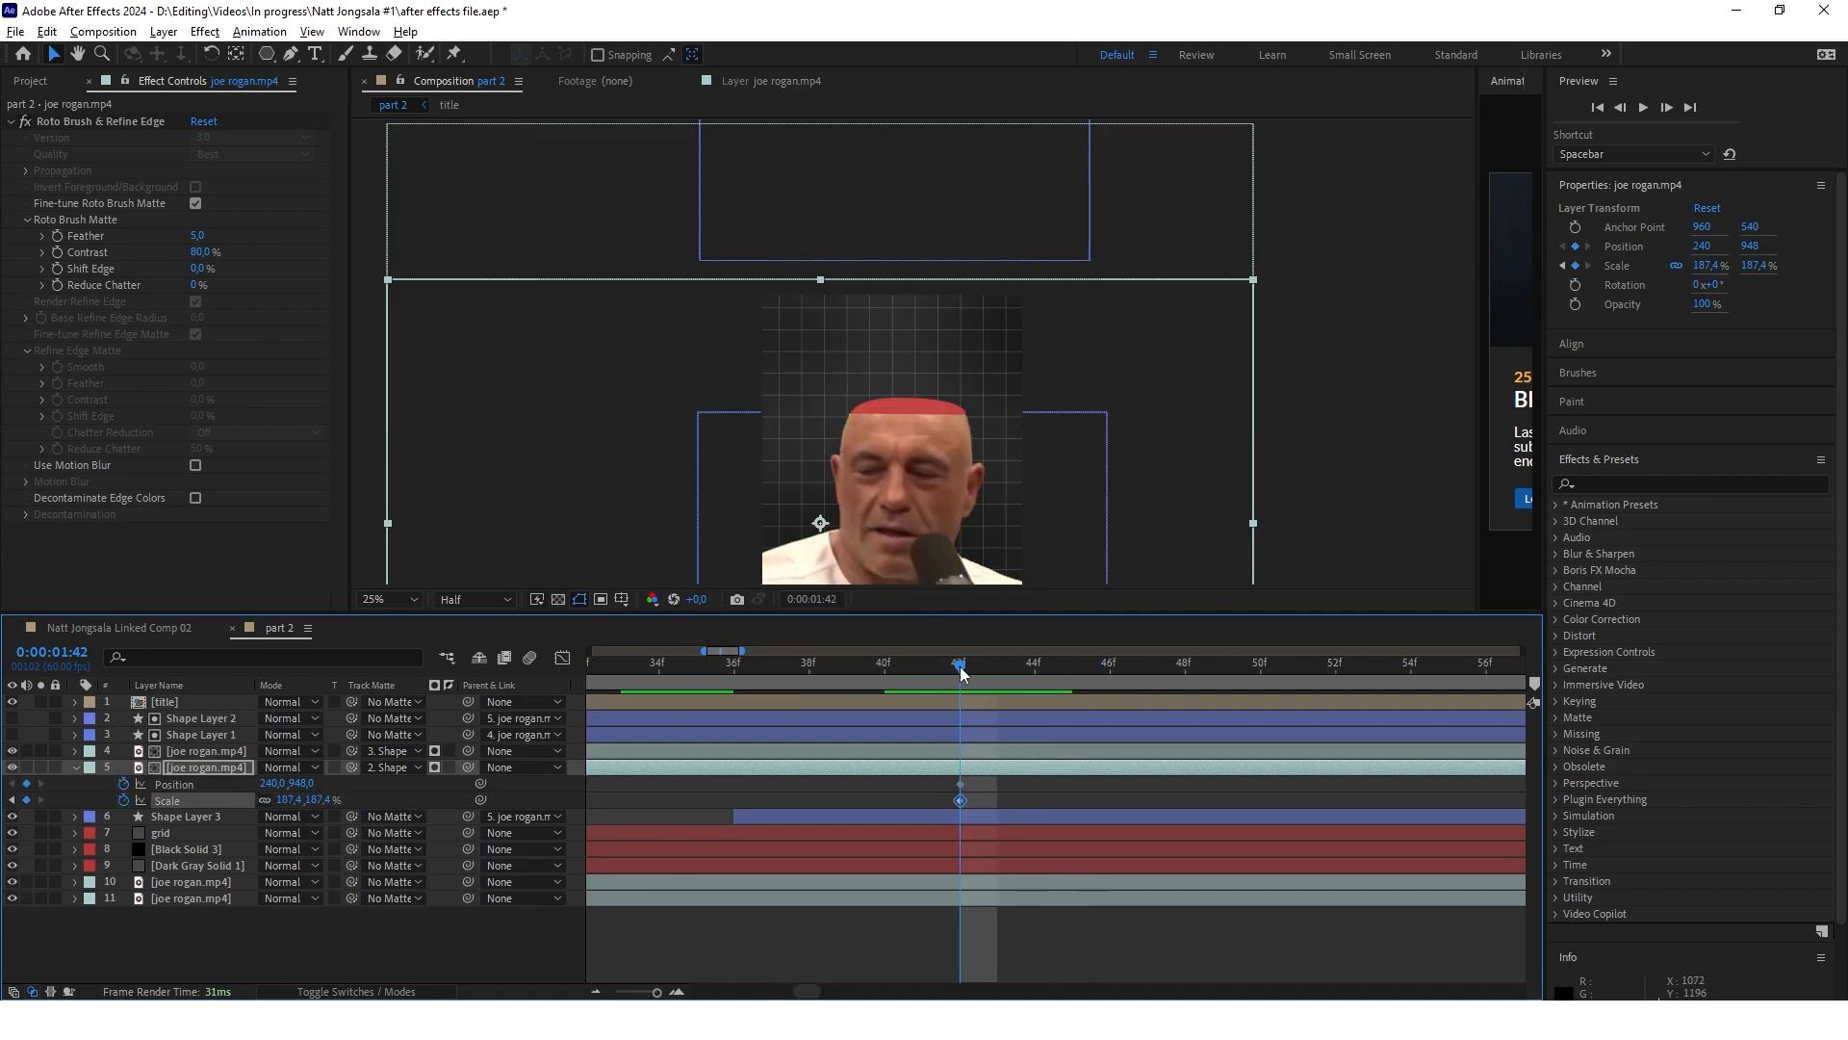
left_click_drag(867, 669, 1019, 678)
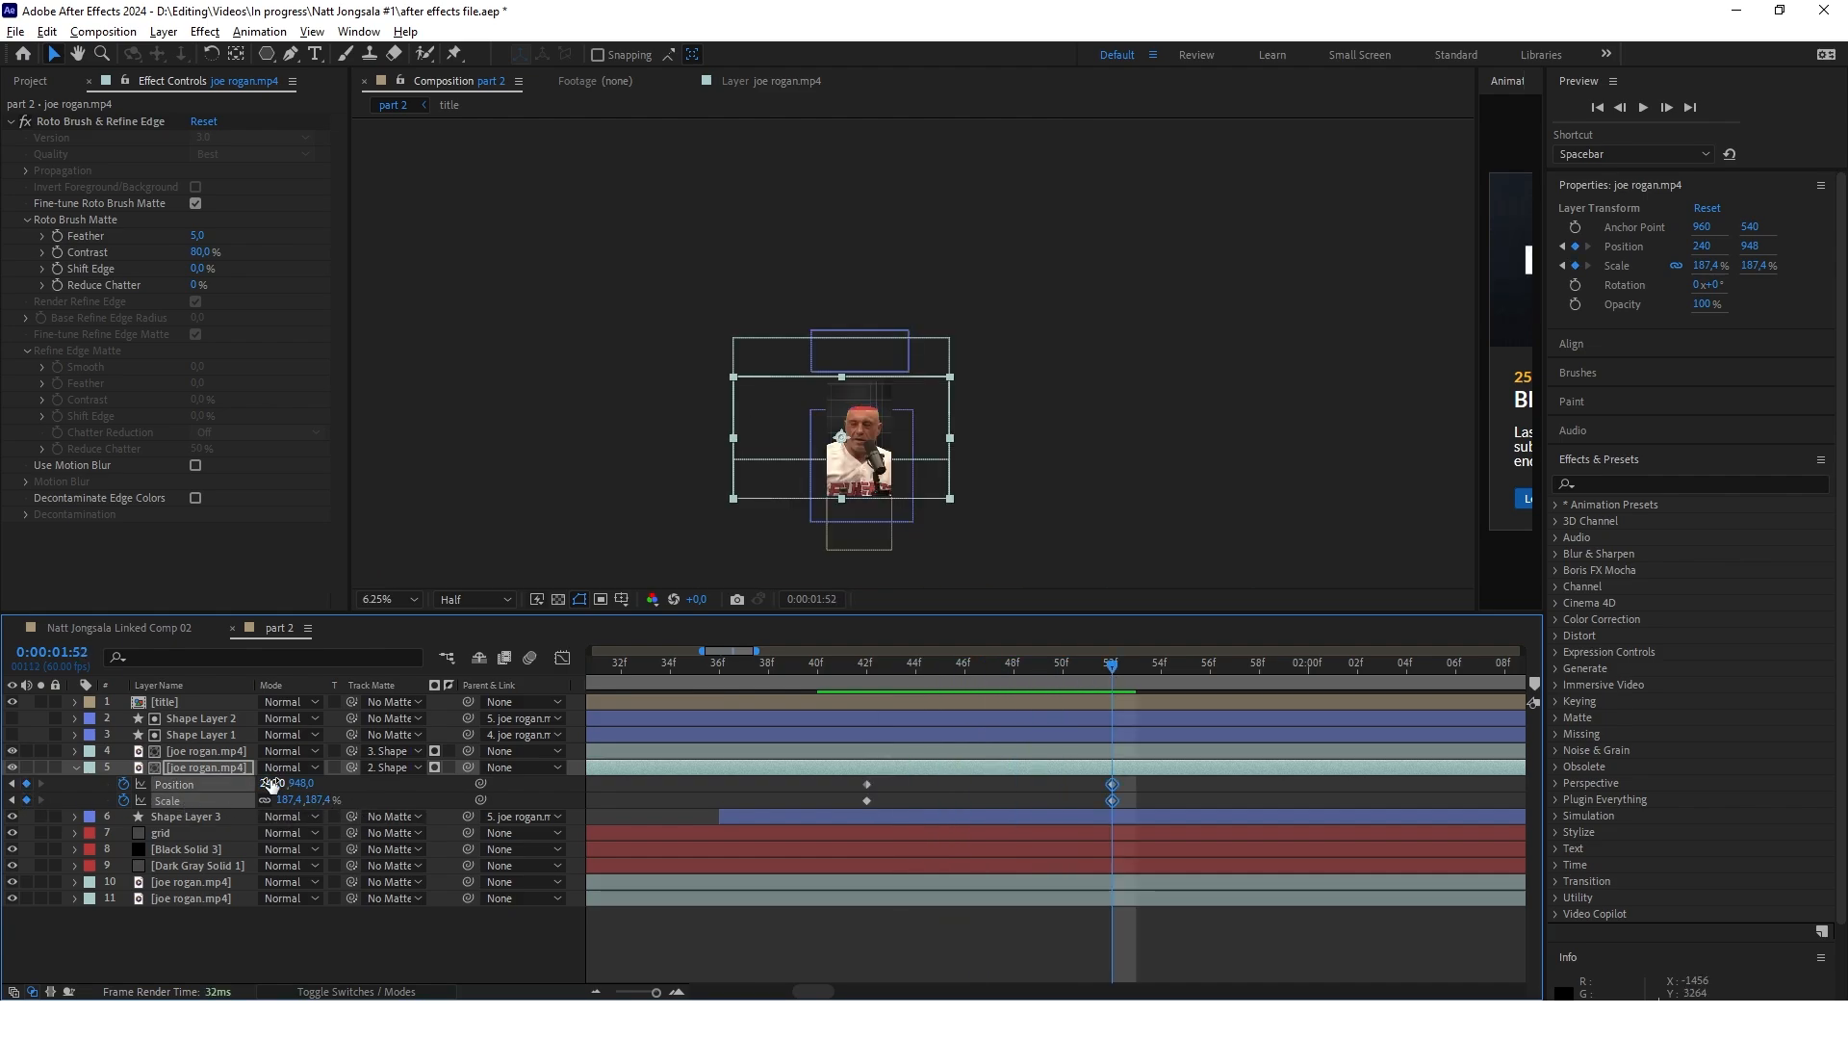
mouse_move(290, 800)
left_mouse_down()
mouse_move(343, 800)
mouse_move(293, 789)
left_mouse_up()
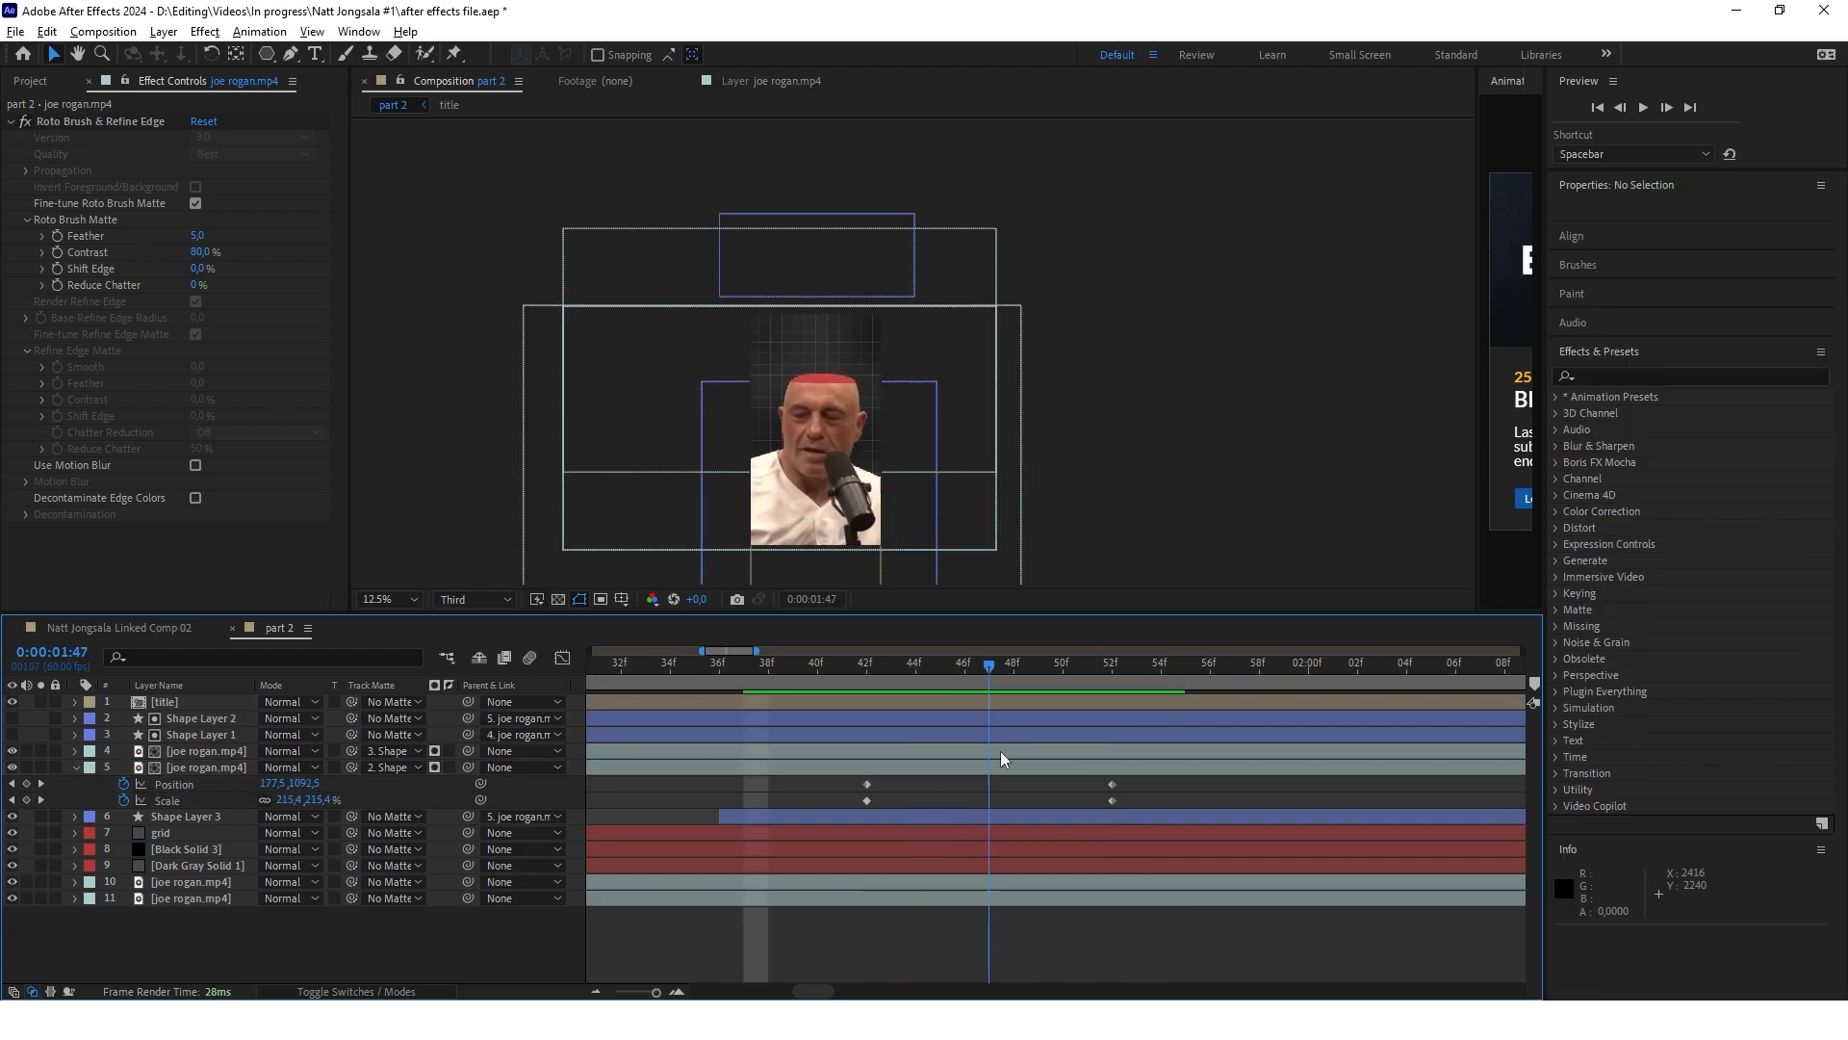
left_click_drag(1001, 759, 886, 750)
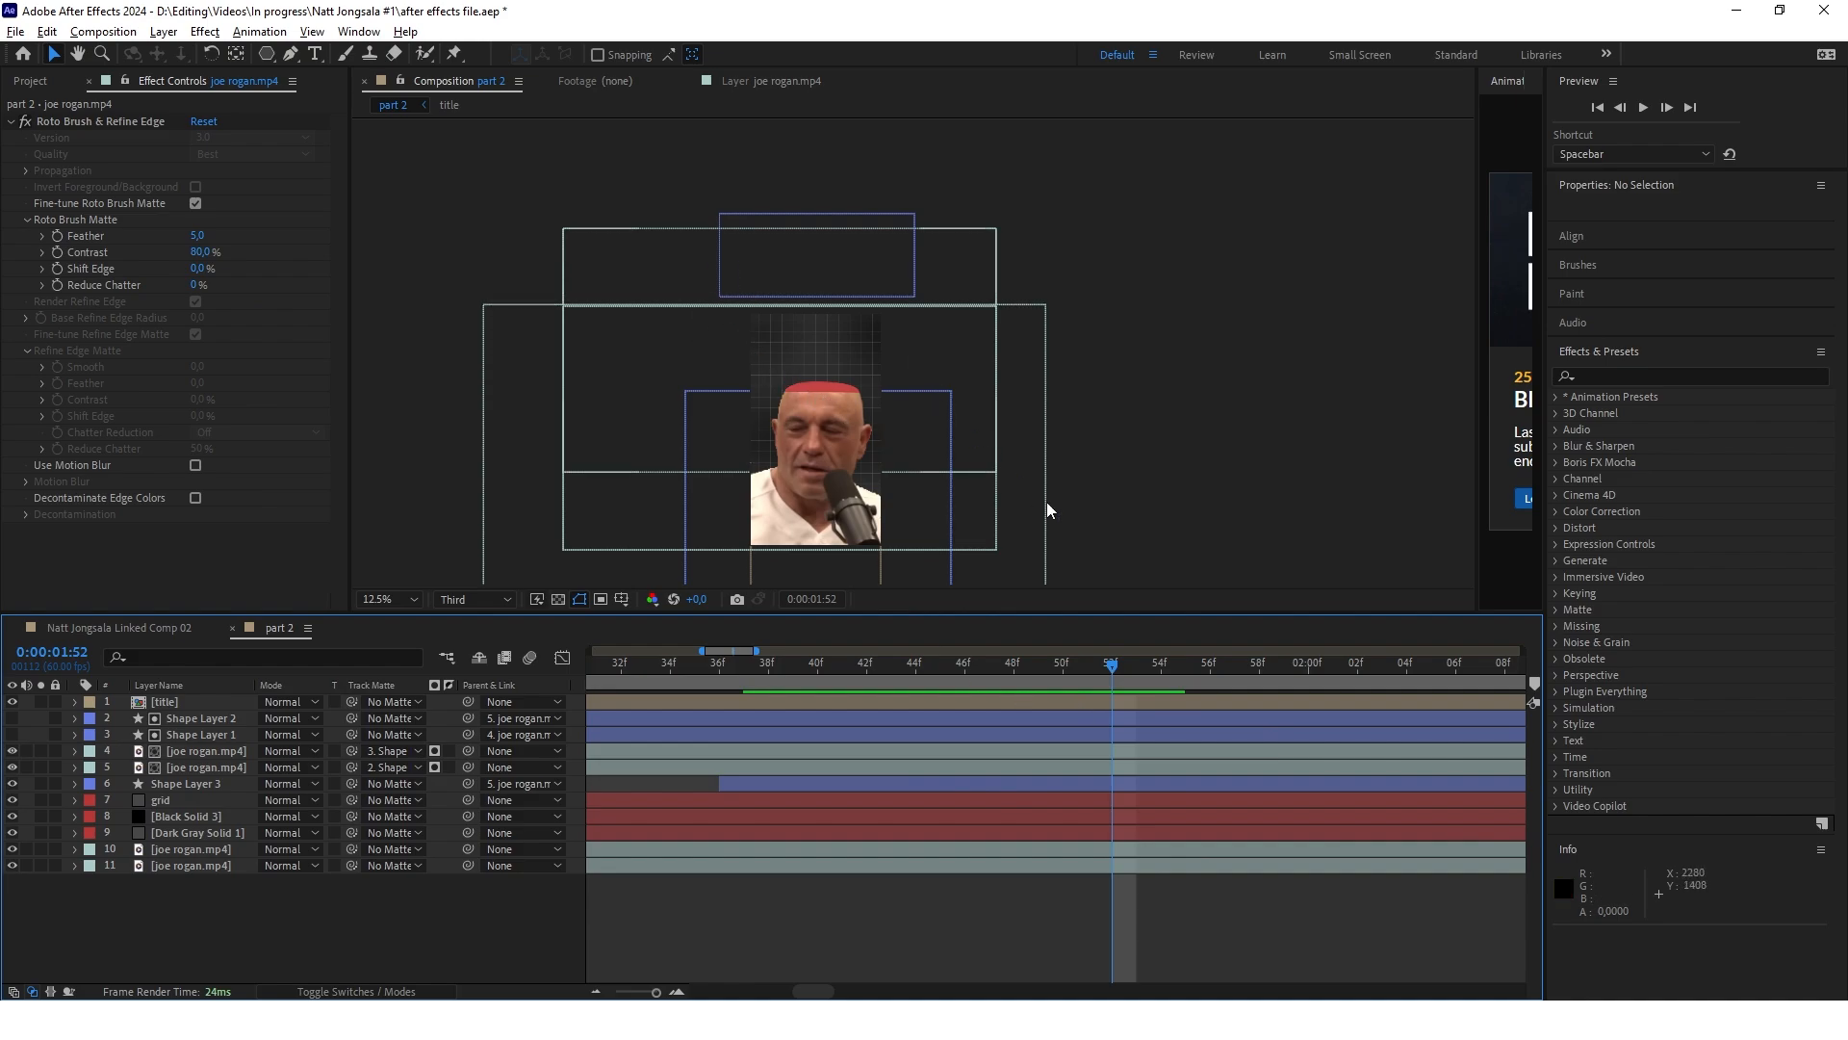
Create a full-frame white solid (FFFFFF) and duplicate it at the top of the layer stack
scroll(825, 391, "up", 1)
scroll(861, 338, "down", 1)
right_click(325, 929)
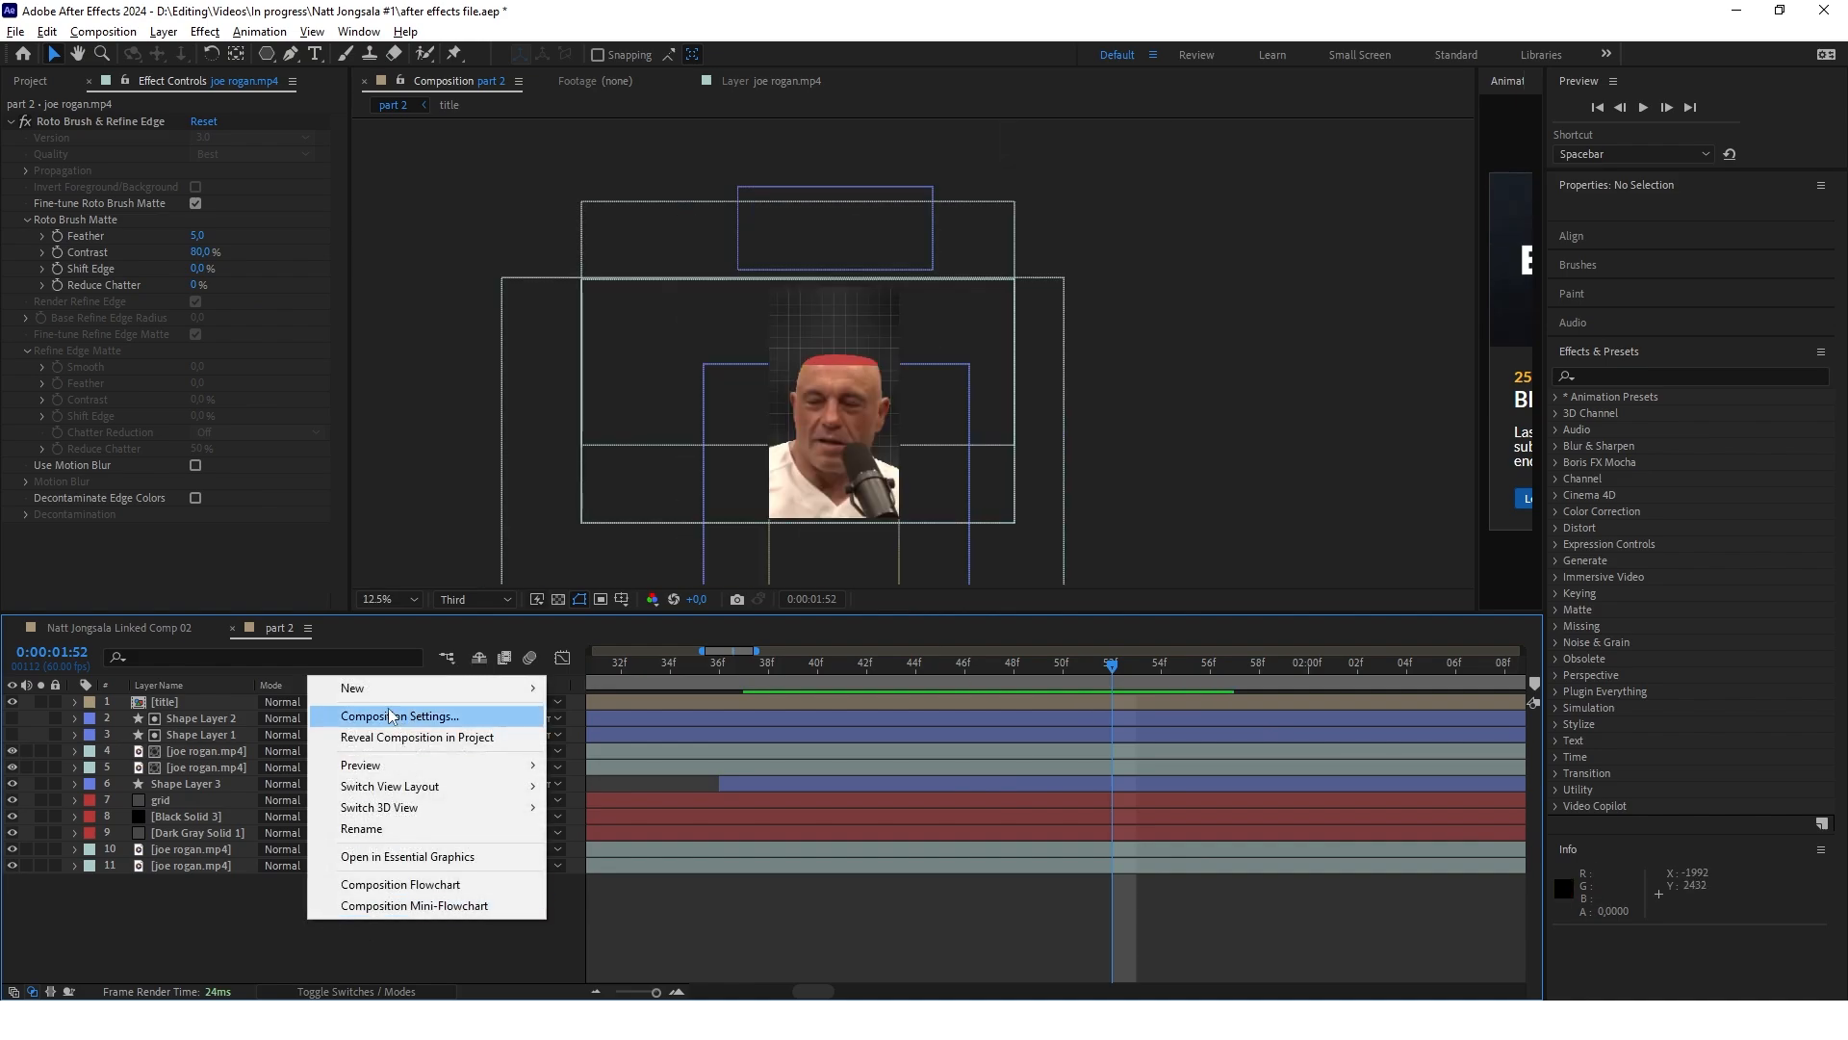
mouse_move(348, 685)
left_click(596, 736)
left_click(1005, 707)
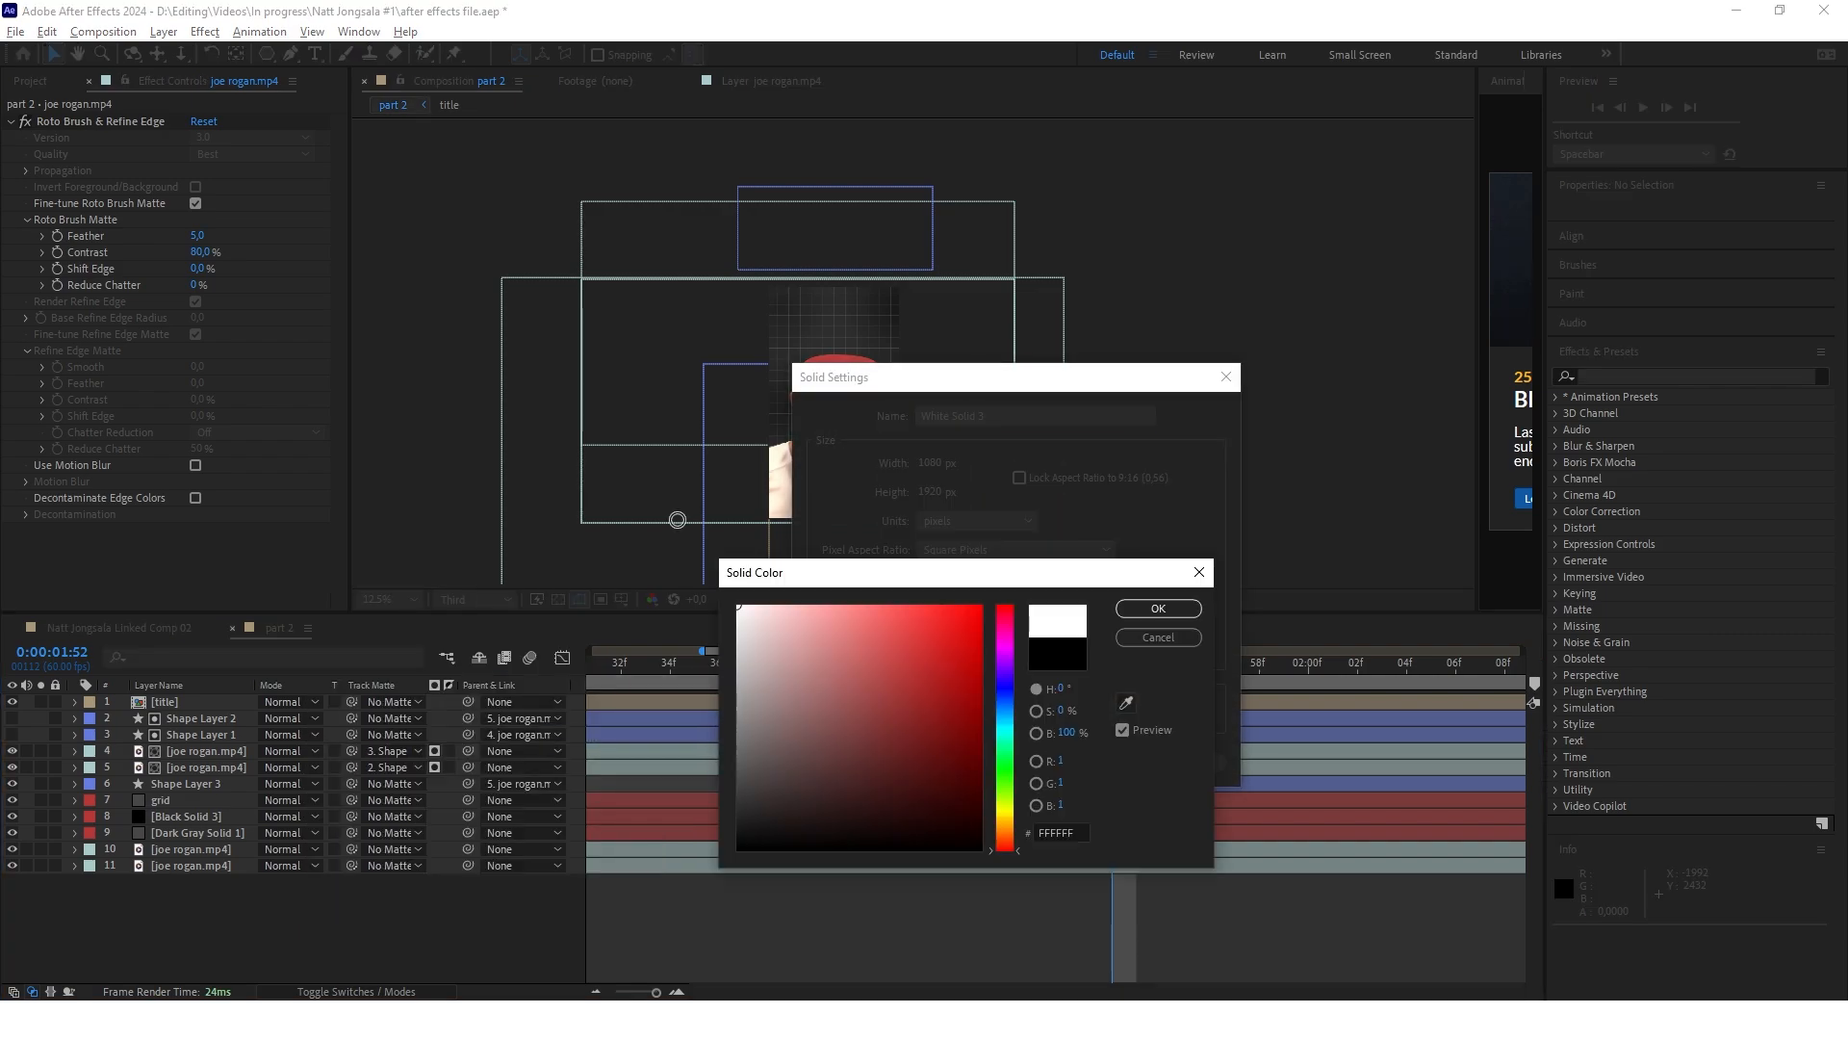
left_click(1163, 603)
left_click(1085, 762)
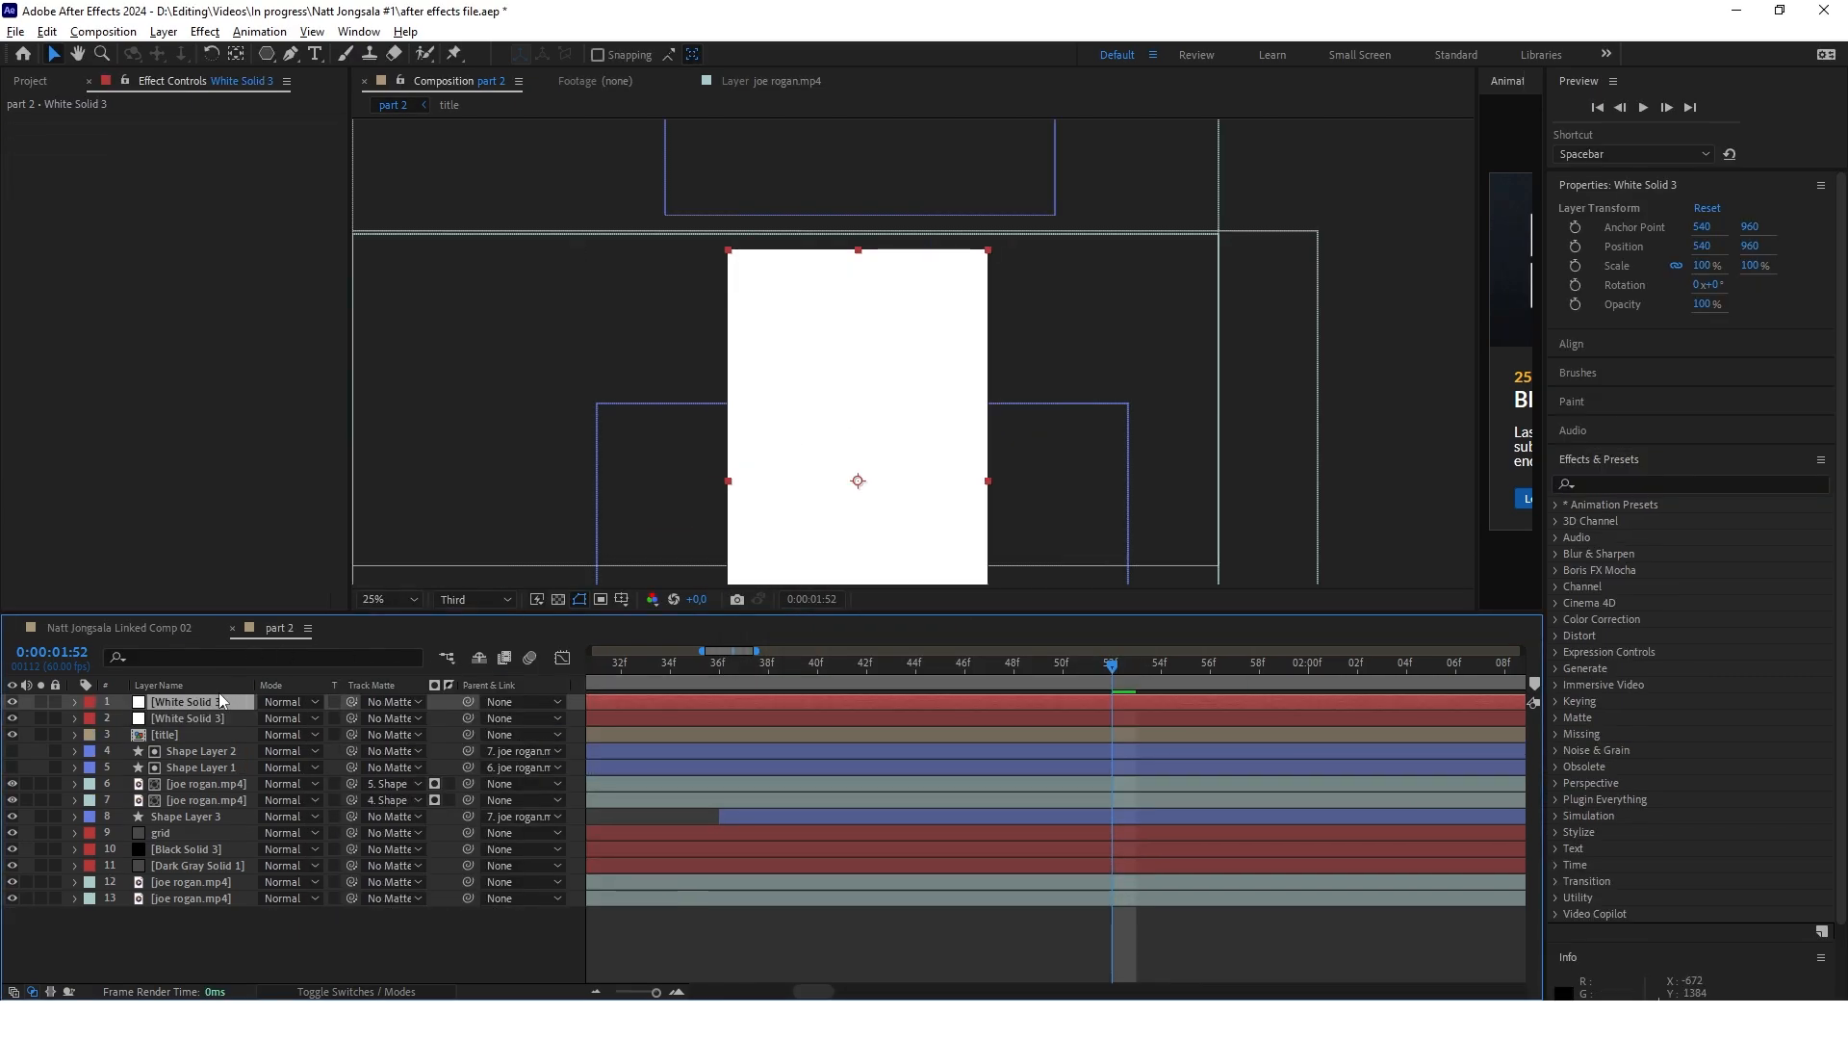
Draw a closed Pen mask on the top white solid, flaring upward from the cut edge of the head, and hide the other white solid
left_click(289, 55)
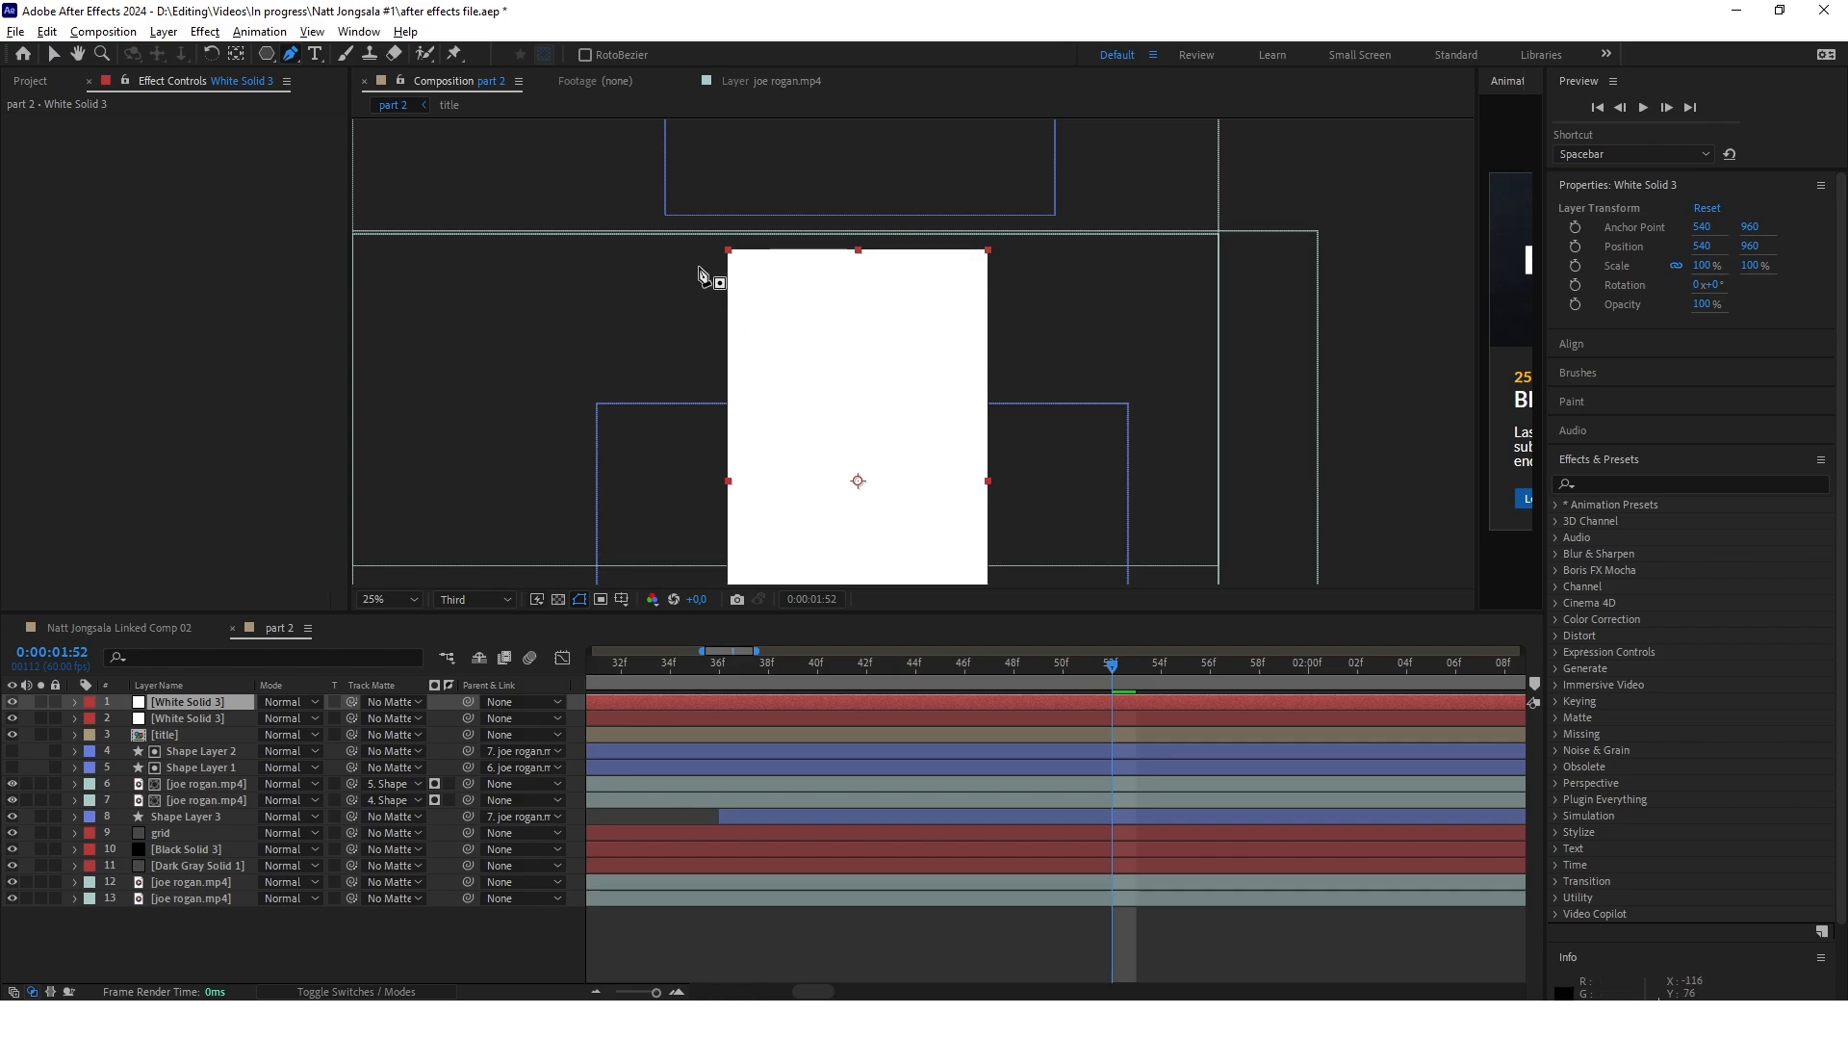
left_click(698, 266)
left_click(781, 419)
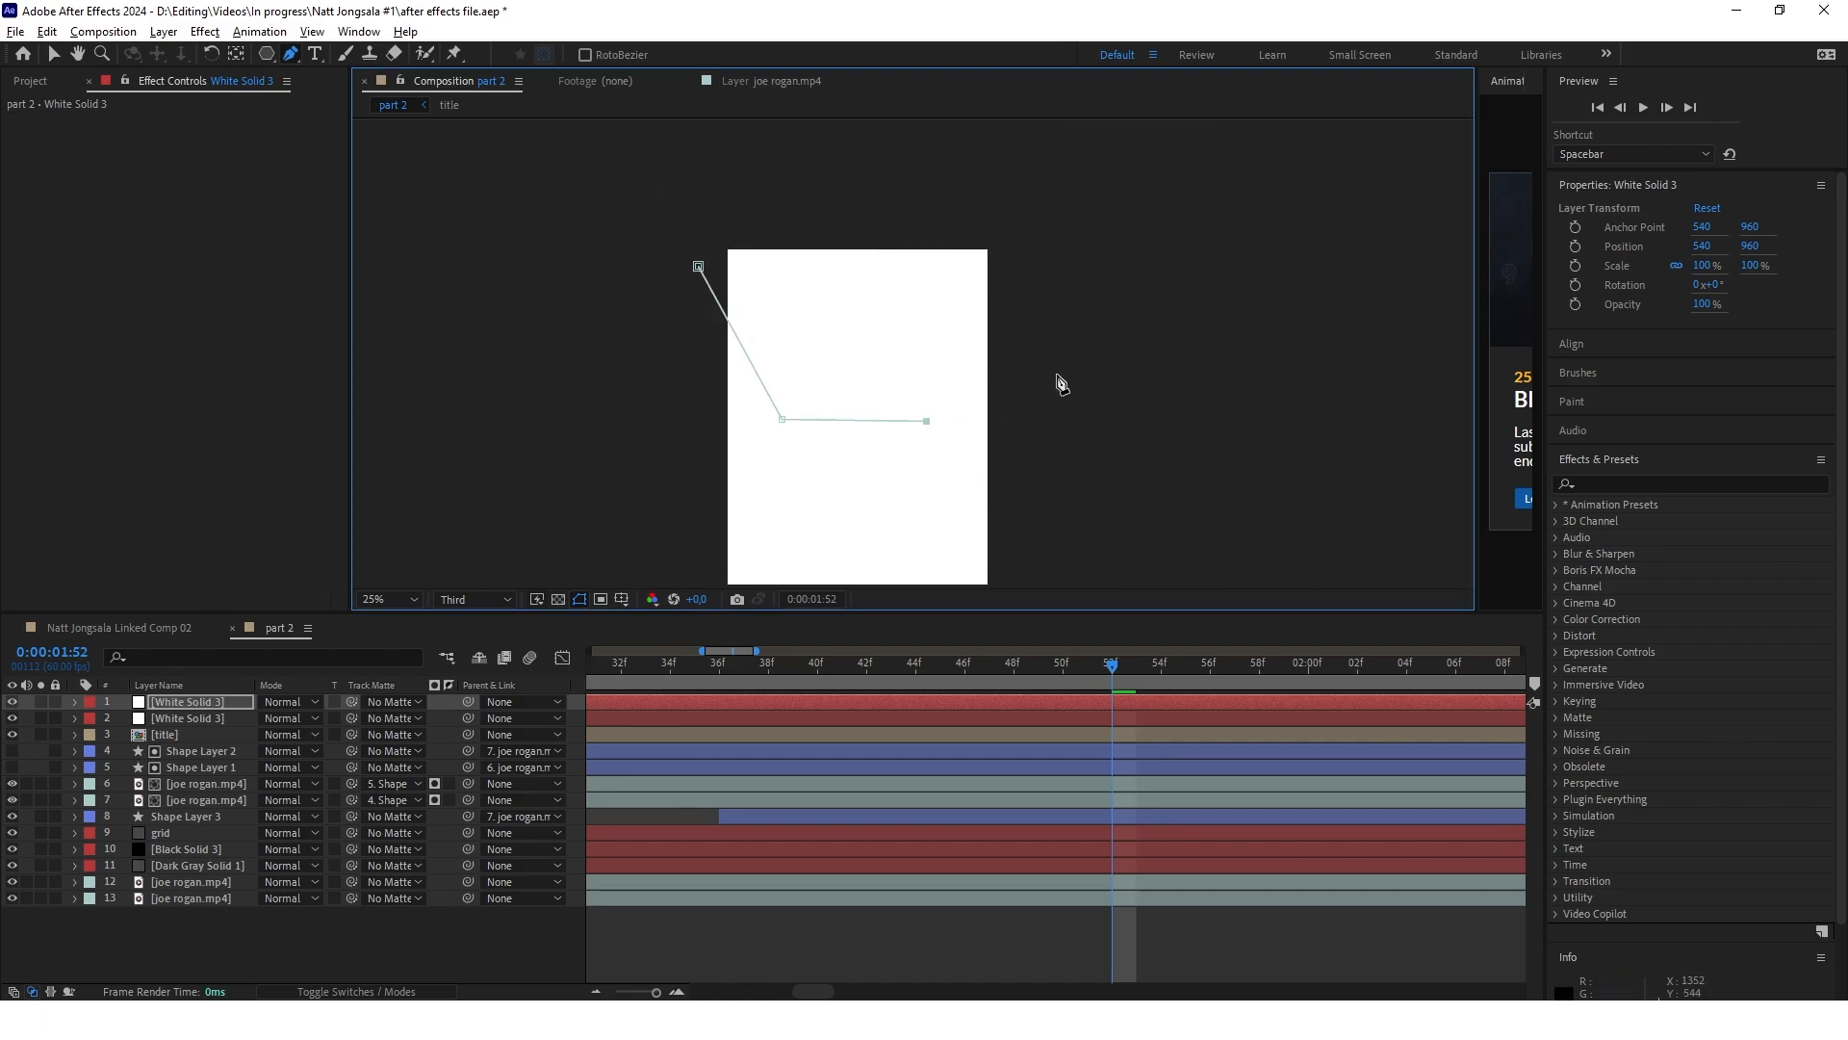
left_click(1060, 353)
left_click(1065, 193)
left_click(700, 198)
left_click(698, 266)
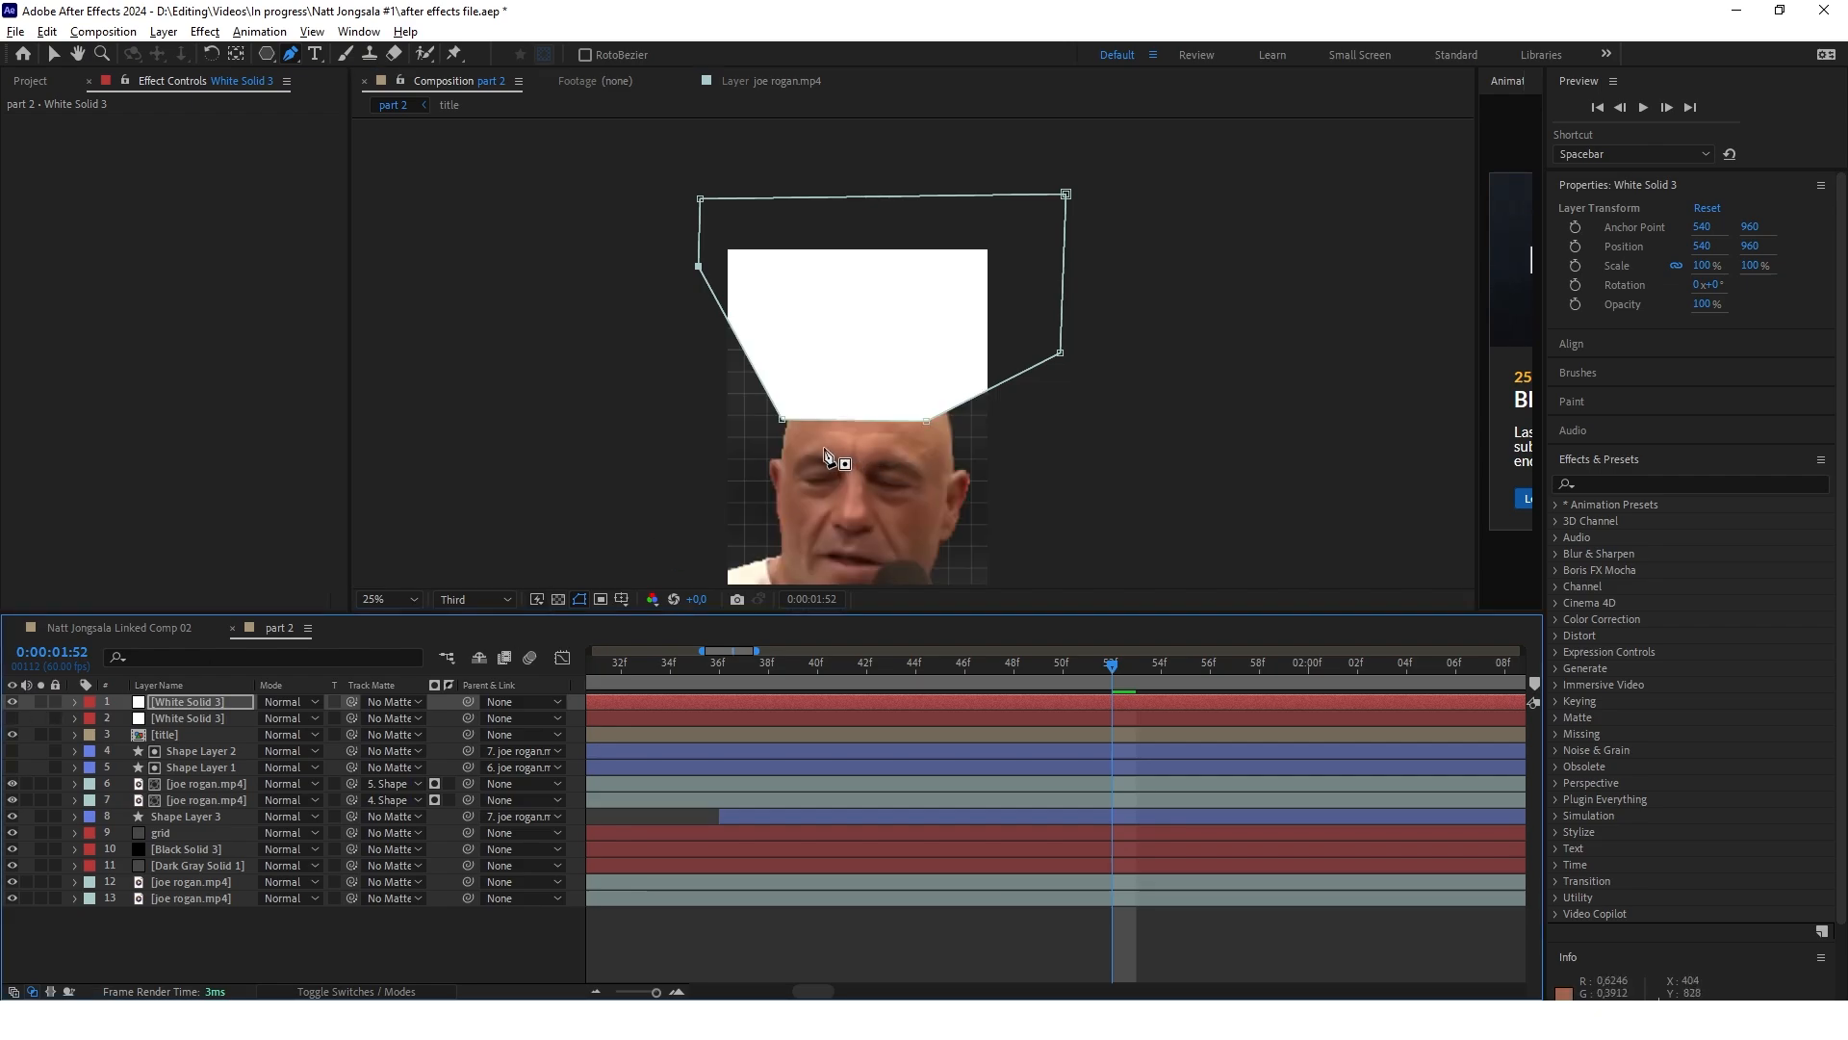
Adjust the mask points so the narrow base meets both corners of the cut head and the sides flare evenly
scroll(823, 395, "up", 2)
mouse_move(742, 446)
left_mouse_down()
mouse_move(728, 459)
mouse_move(781, 422)
mouse_move(755, 425)
left_mouse_up()
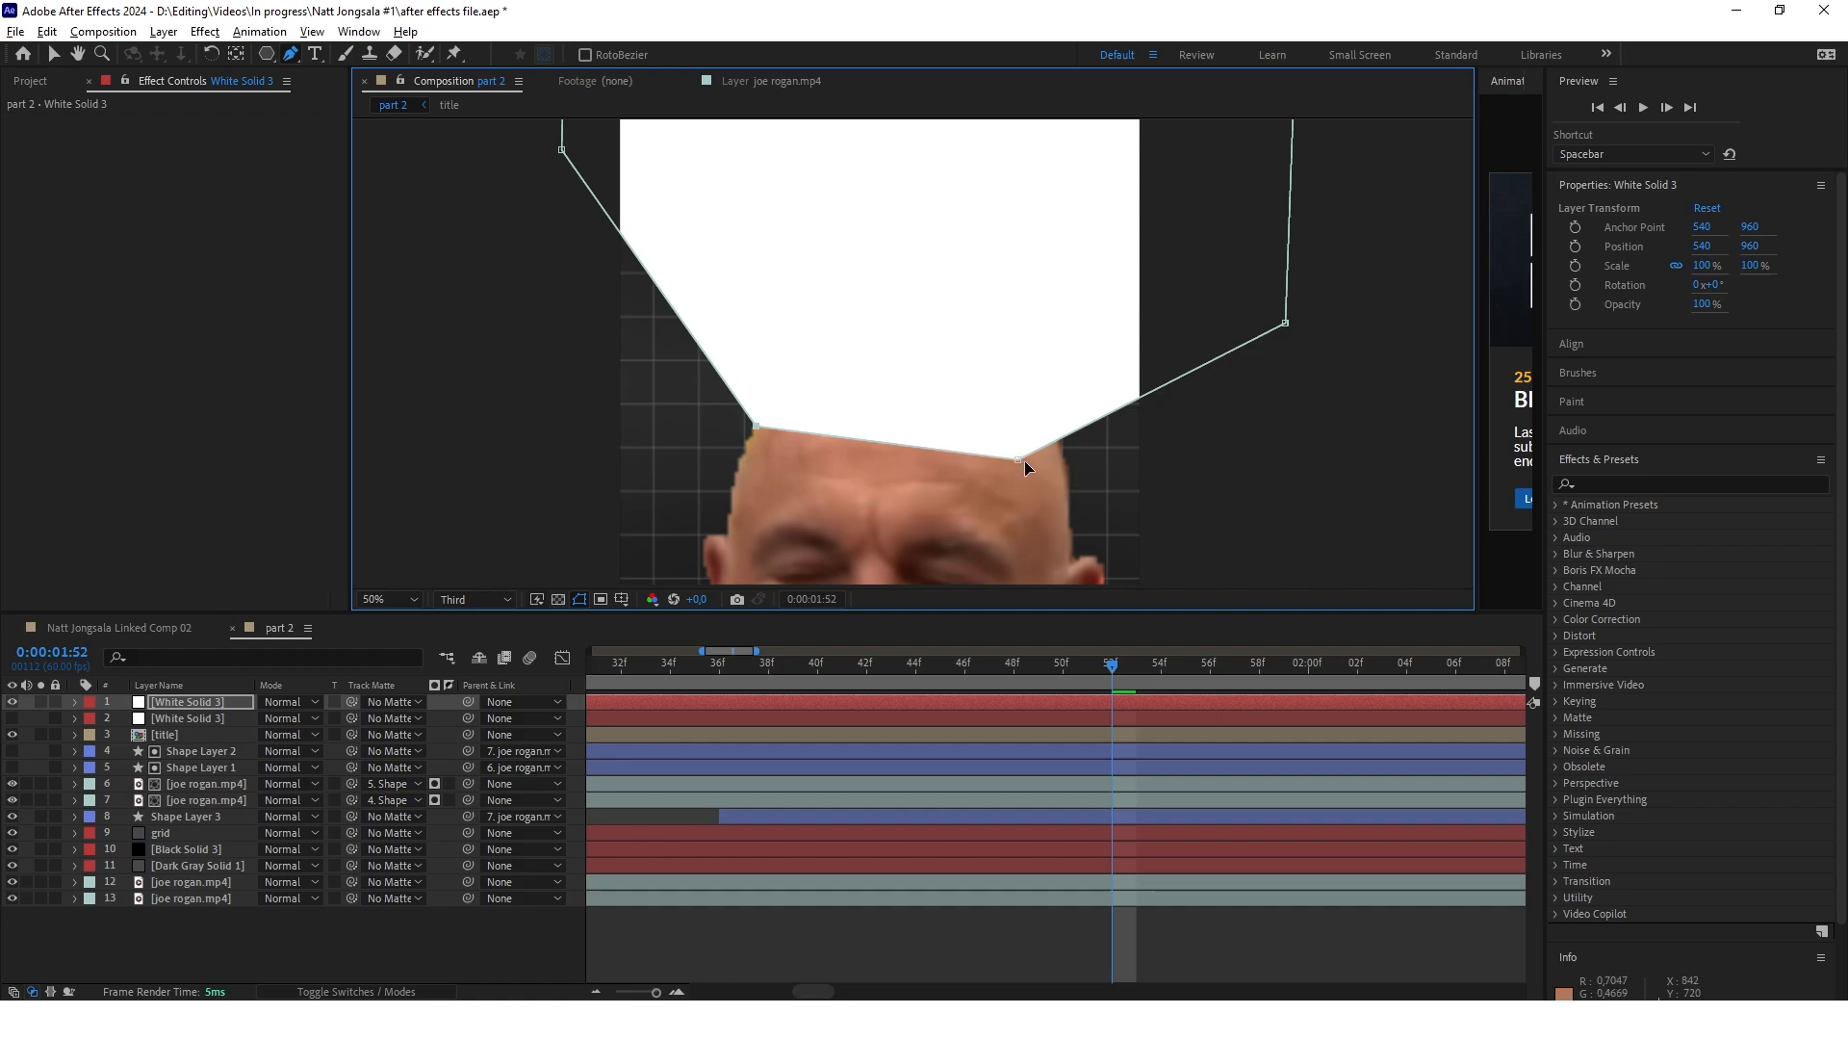
left_click_drag(1018, 461, 1055, 435)
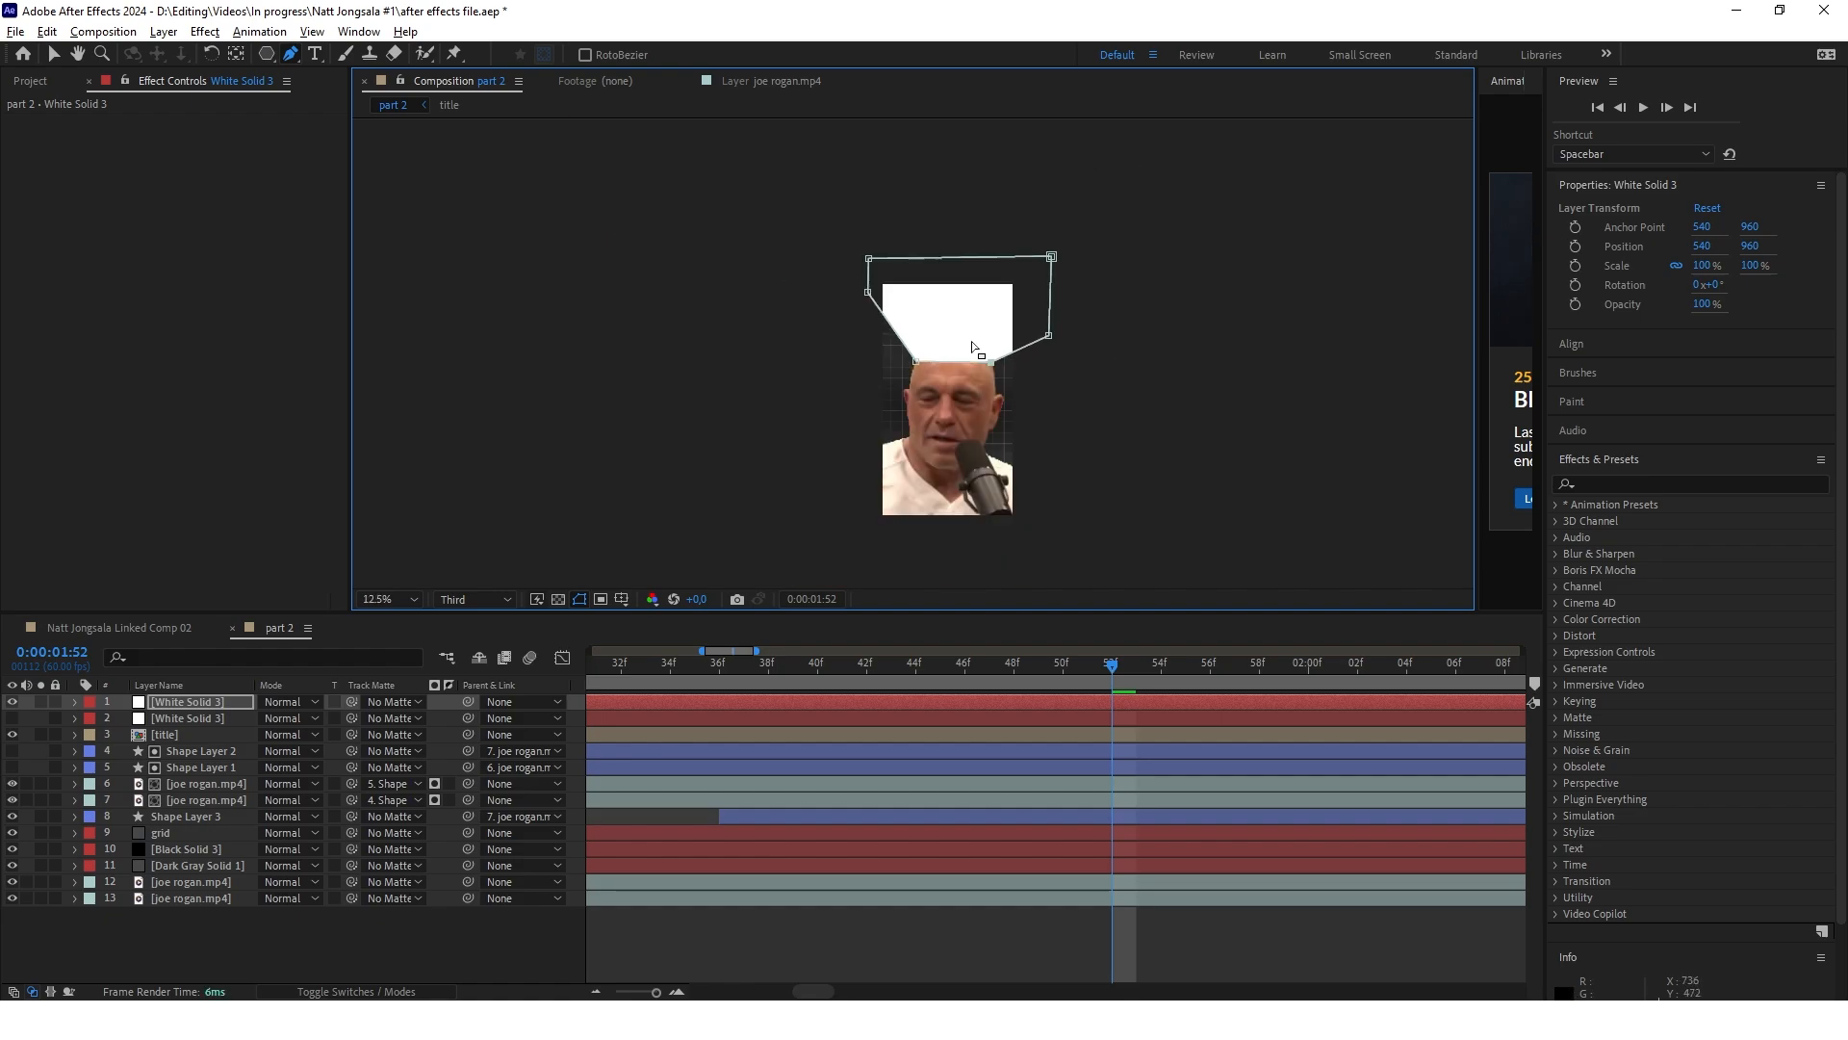
scroll(936, 471, "down", 2)
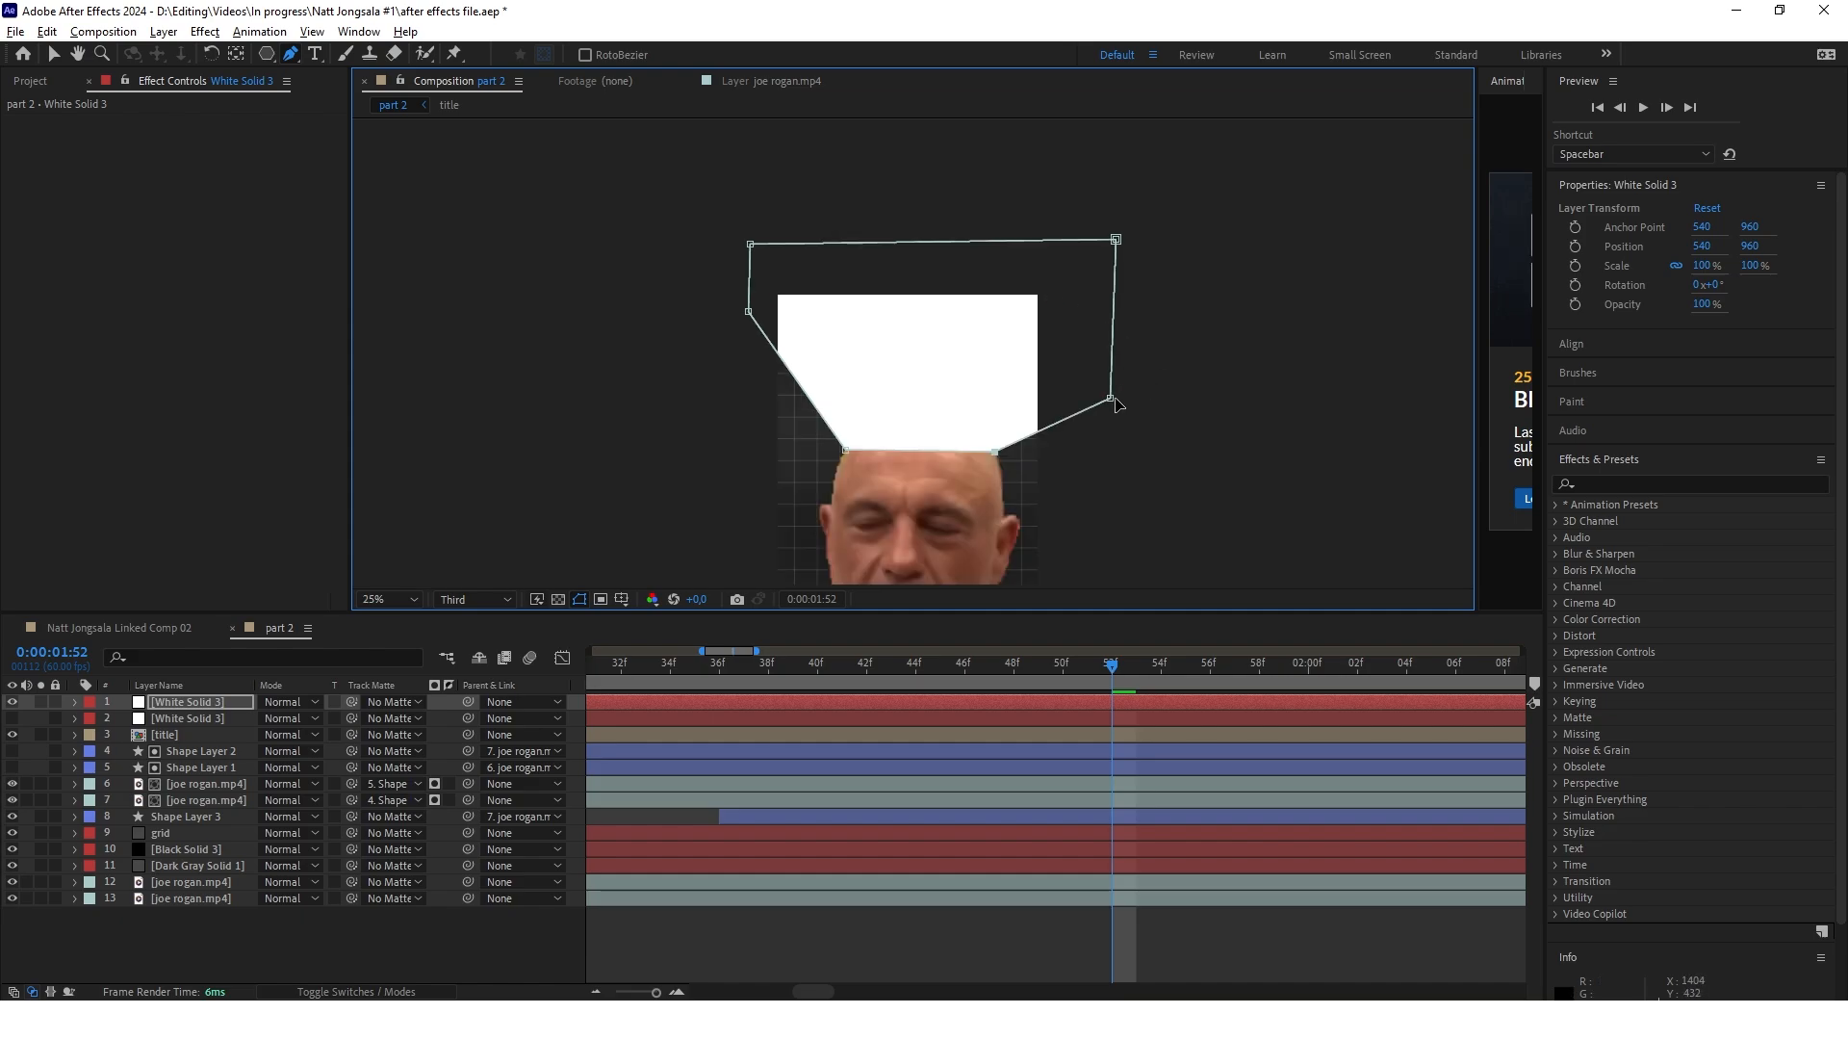
left_click_drag(1110, 381, 1077, 299)
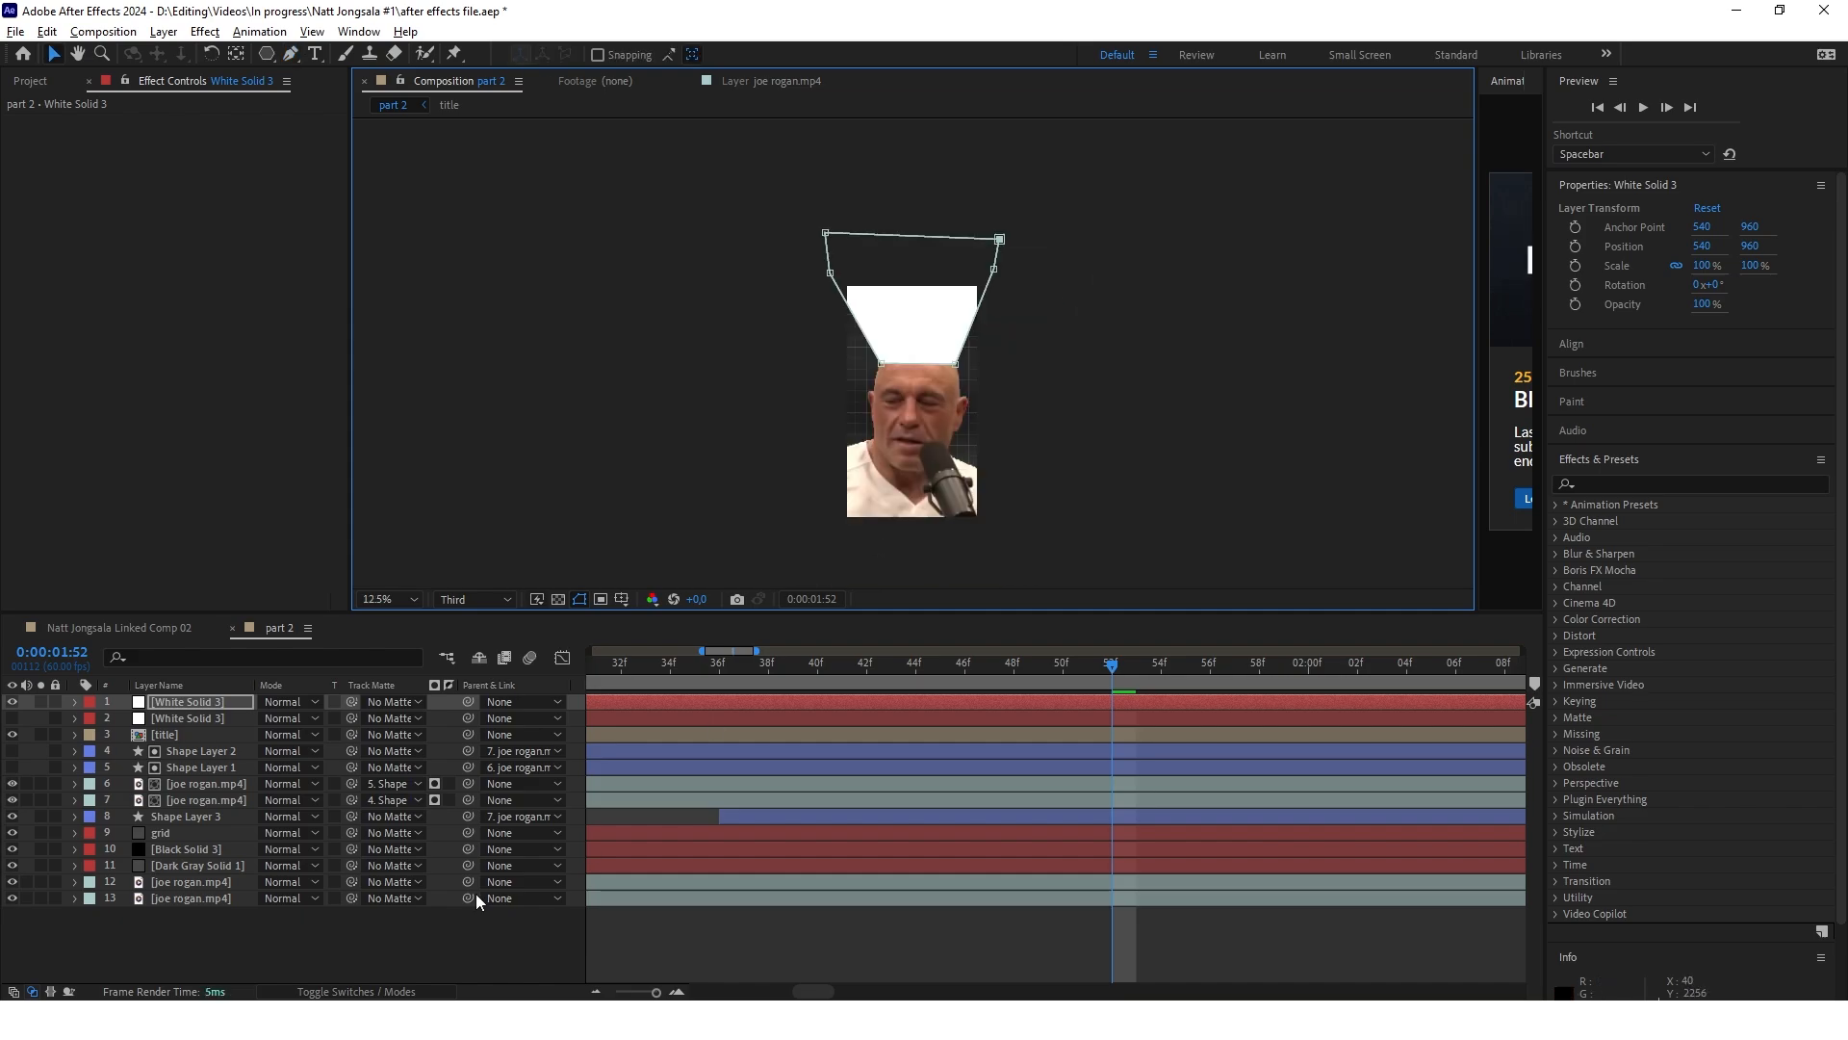
left_click(474, 942)
Show the unmasked white solid and move it above the masked one
scroll(959, 298, "up", 1)
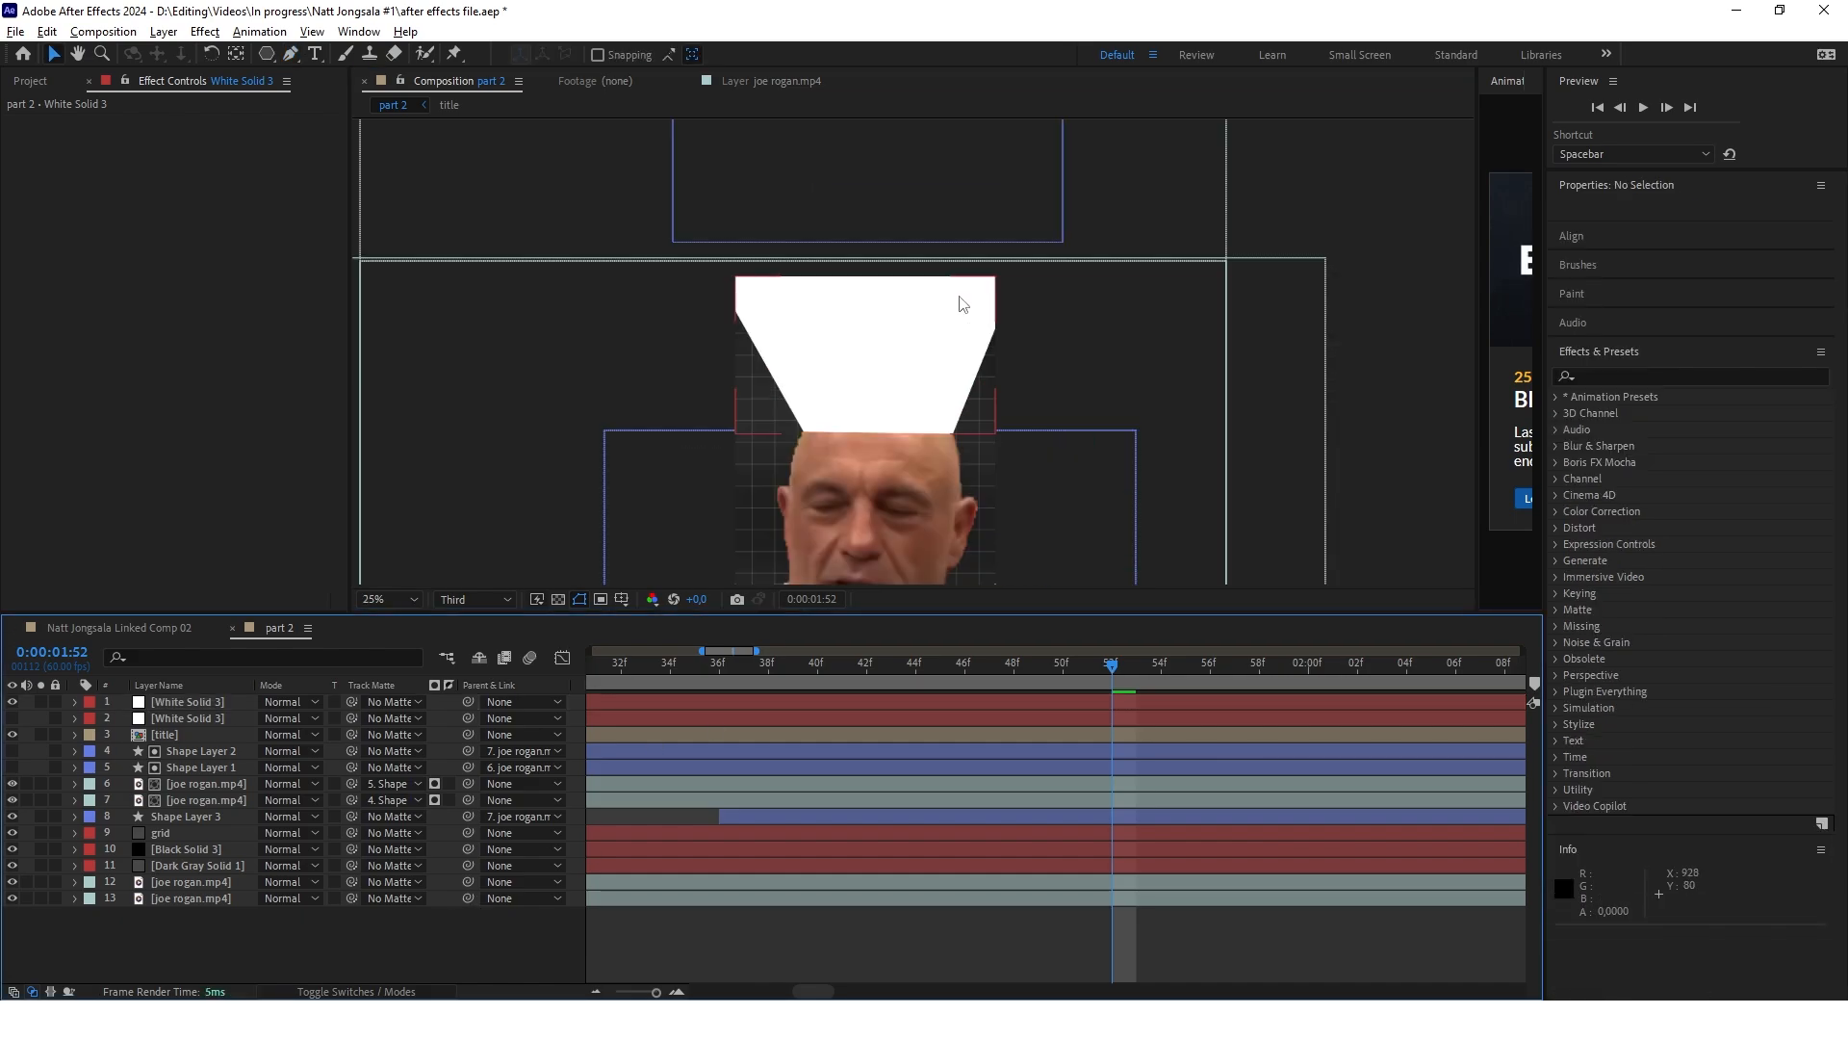
left_click(159, 721)
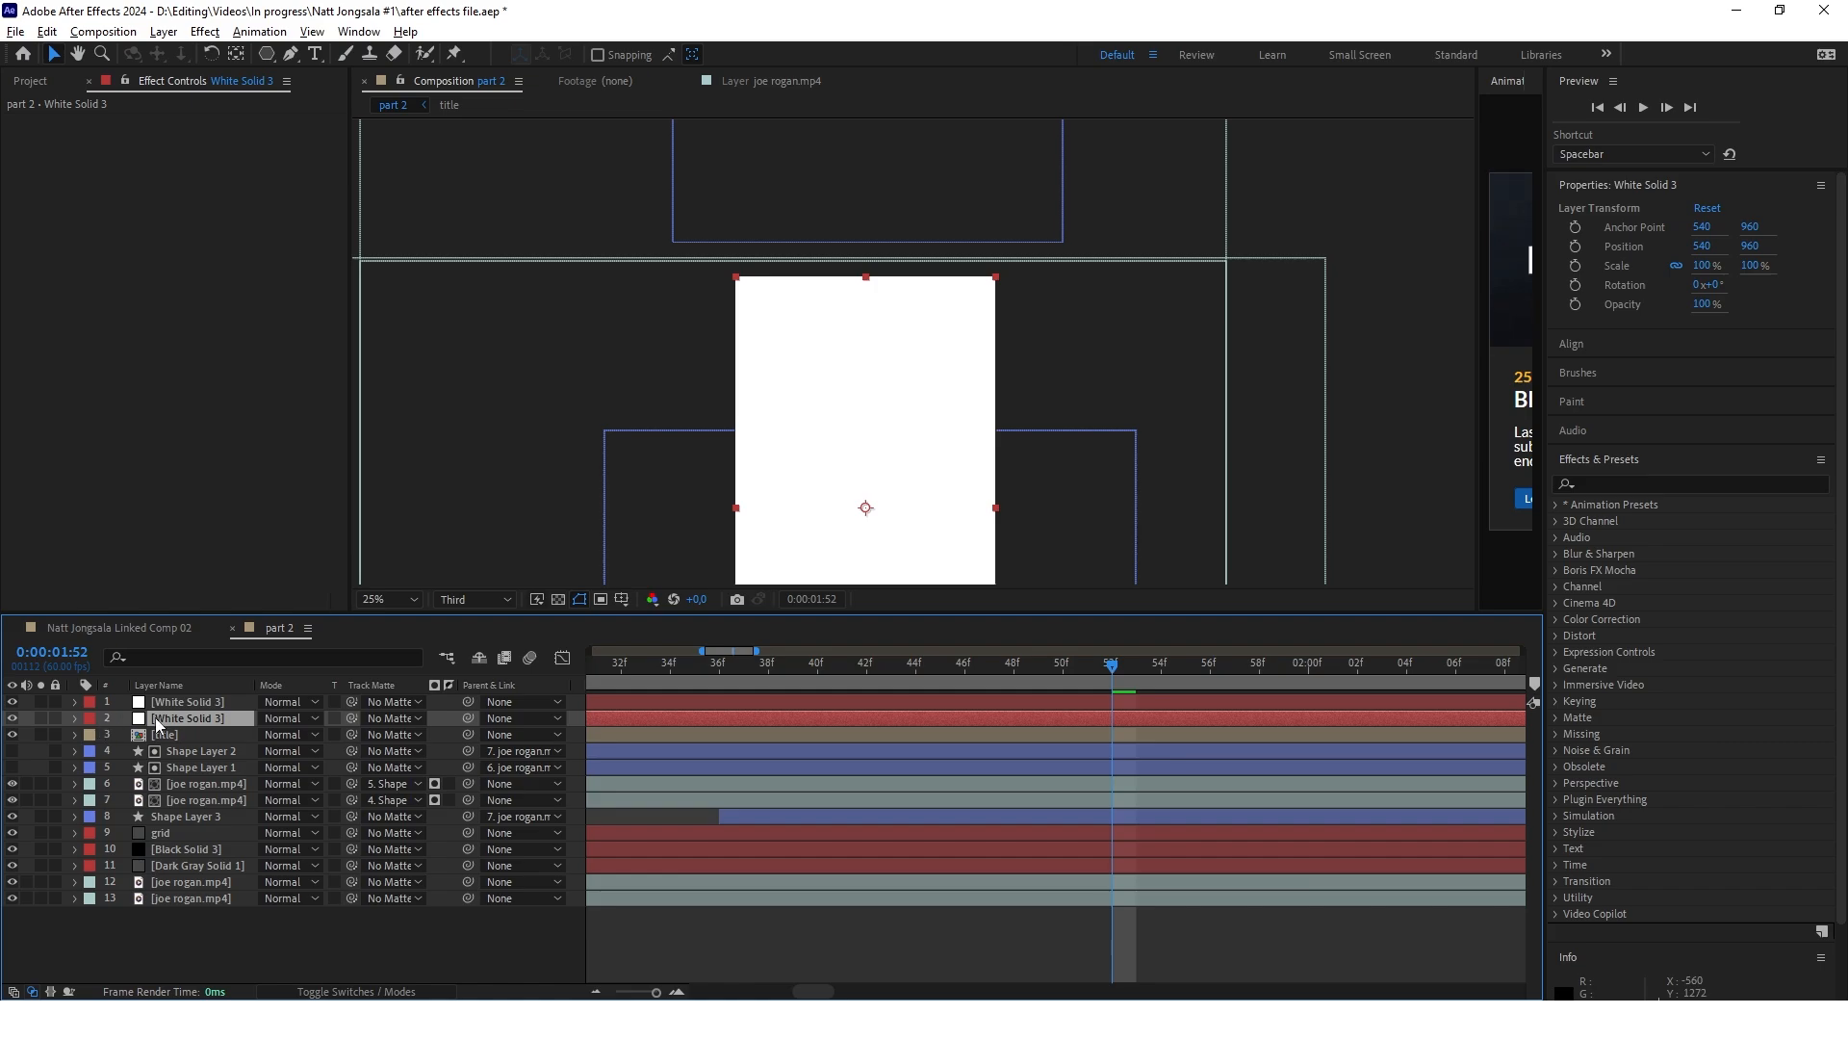
left_click_drag(174, 724, 186, 701)
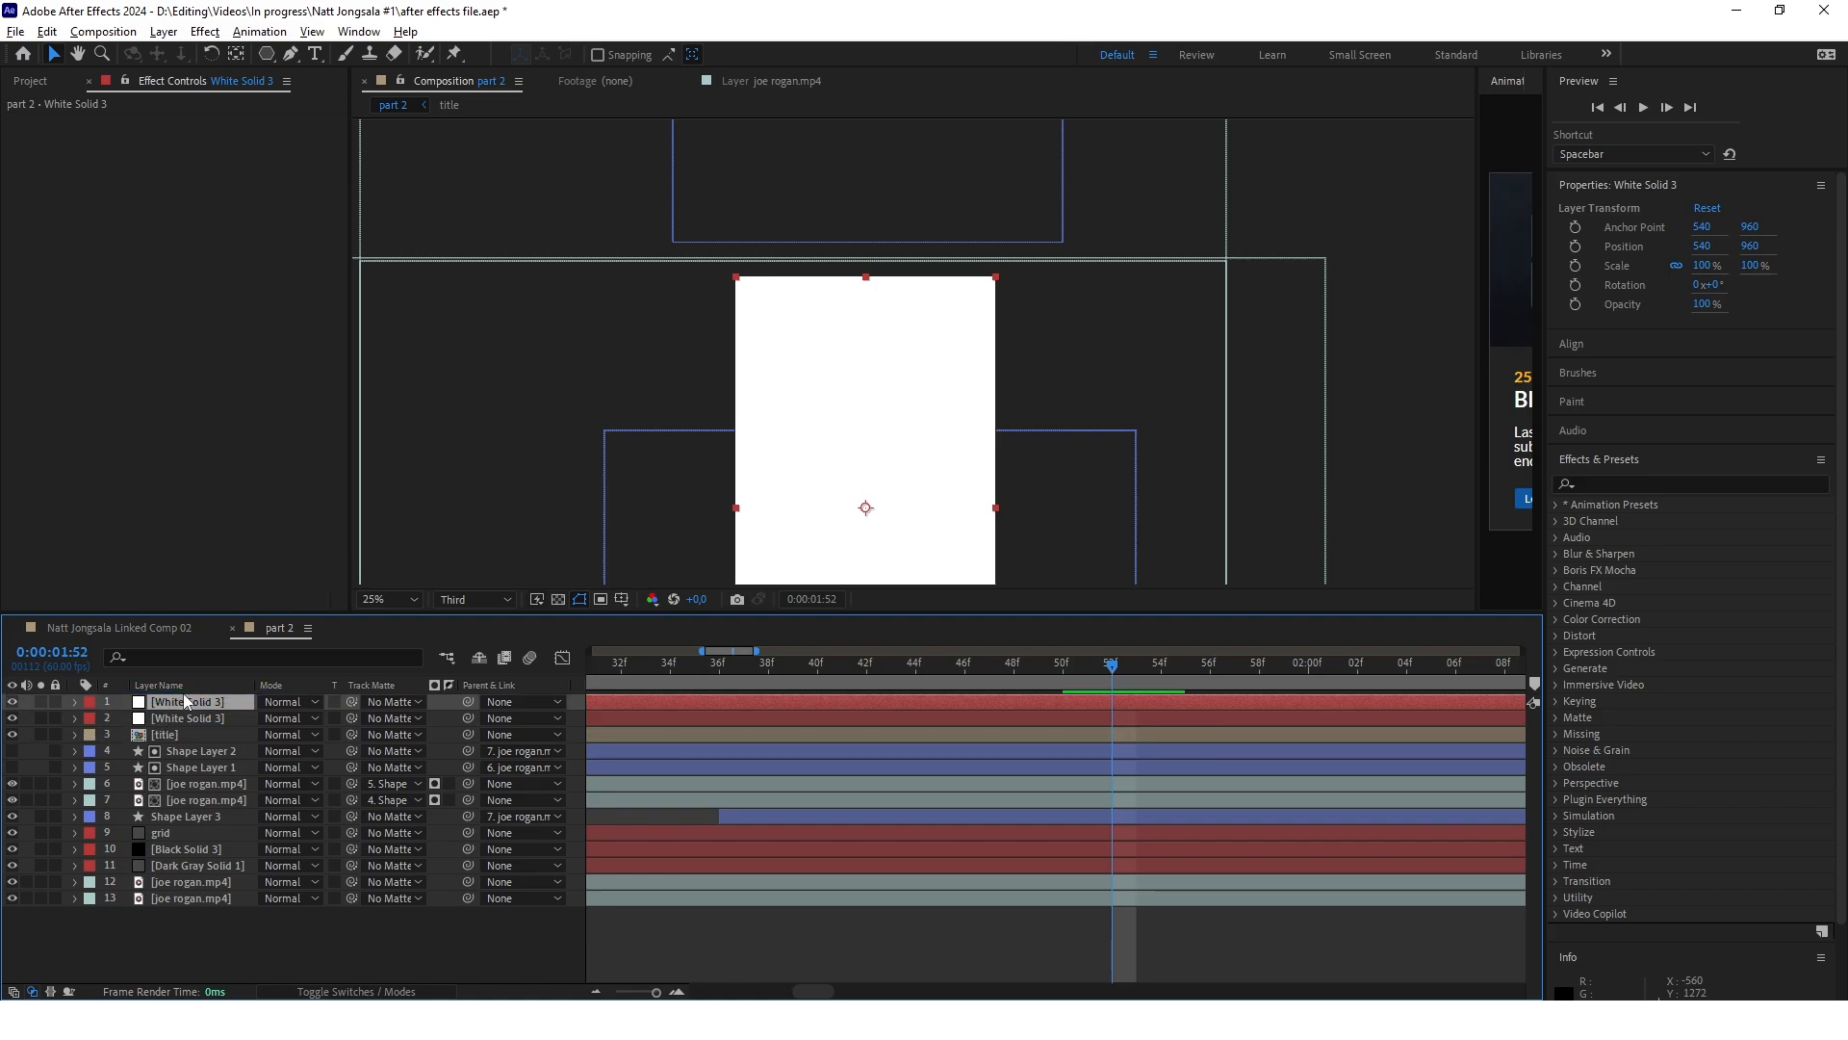
Apply the Gradient Ramp effect to the top white solid and set its ramp start to 532, 160
left_click(1630, 481)
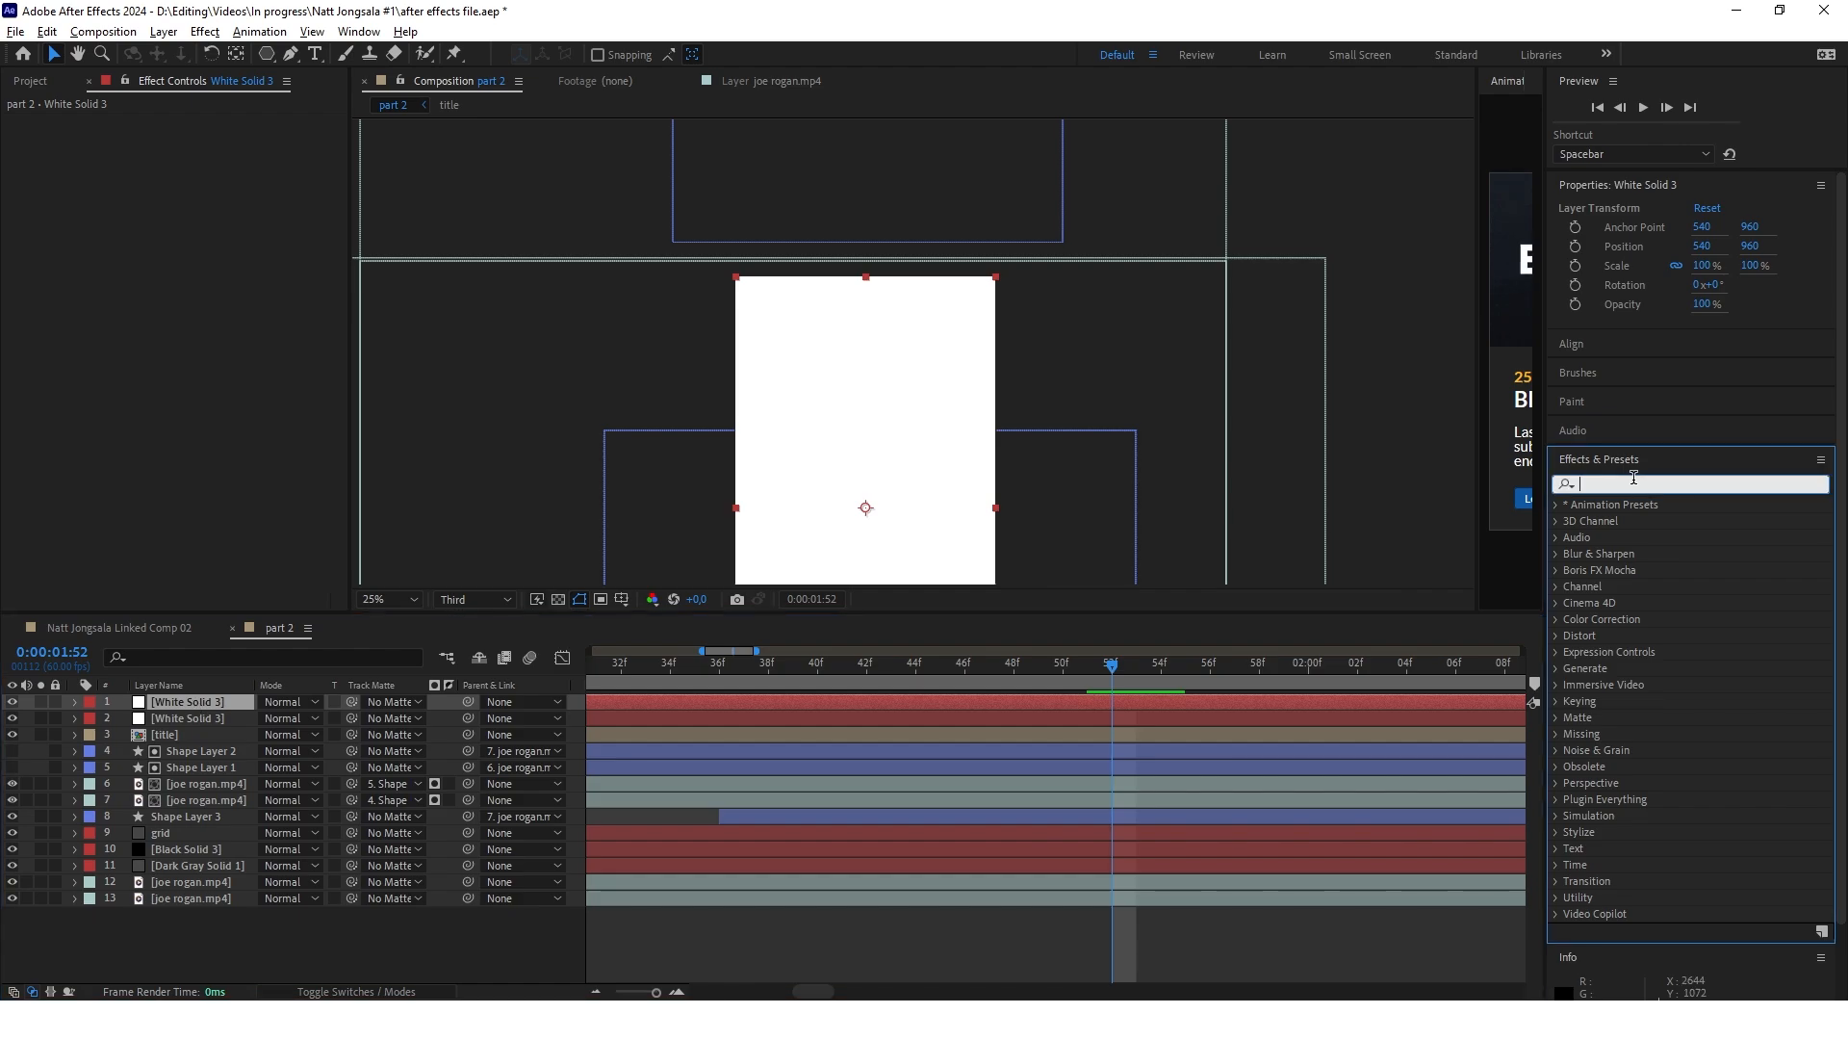
type("gradien")
left_click_drag(1652, 603, 849, 706)
scroll(911, 353, "down", 2)
scroll(908, 360, "up", 2)
left_click_drag(874, 237, 874, 252)
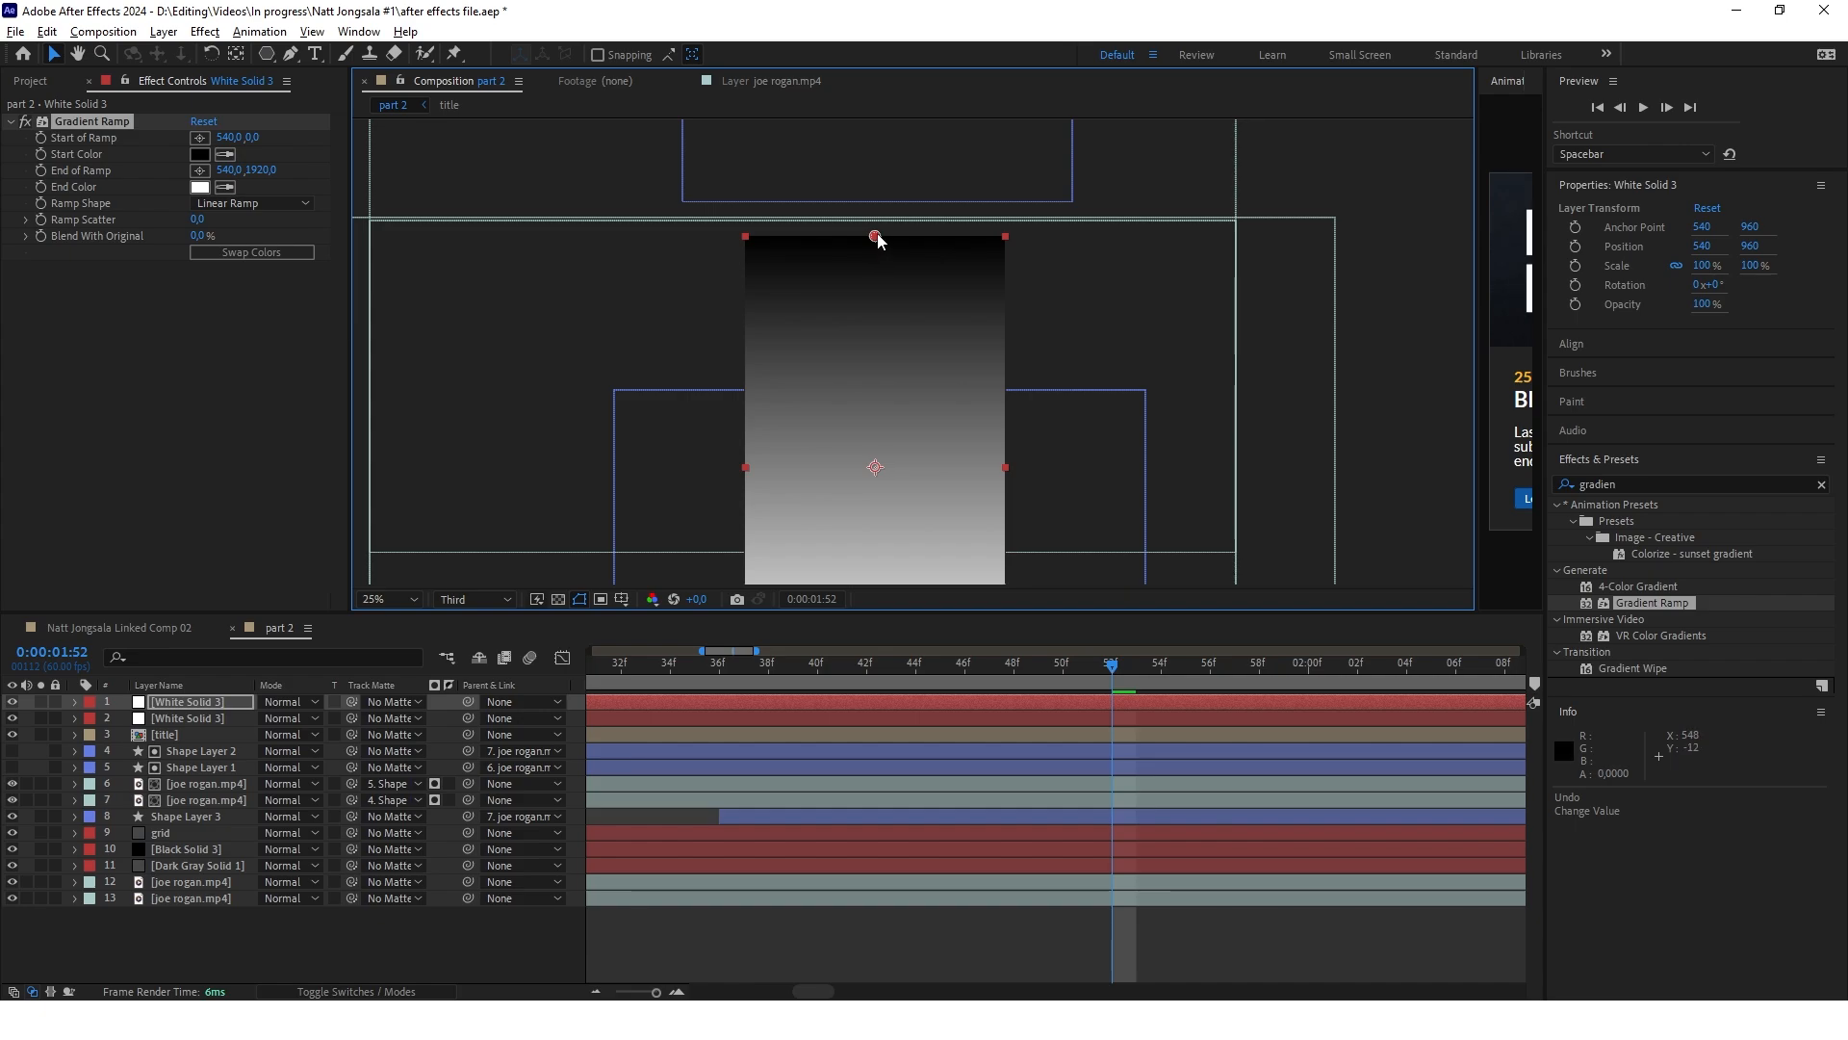
left_click_drag(878, 241, 877, 279)
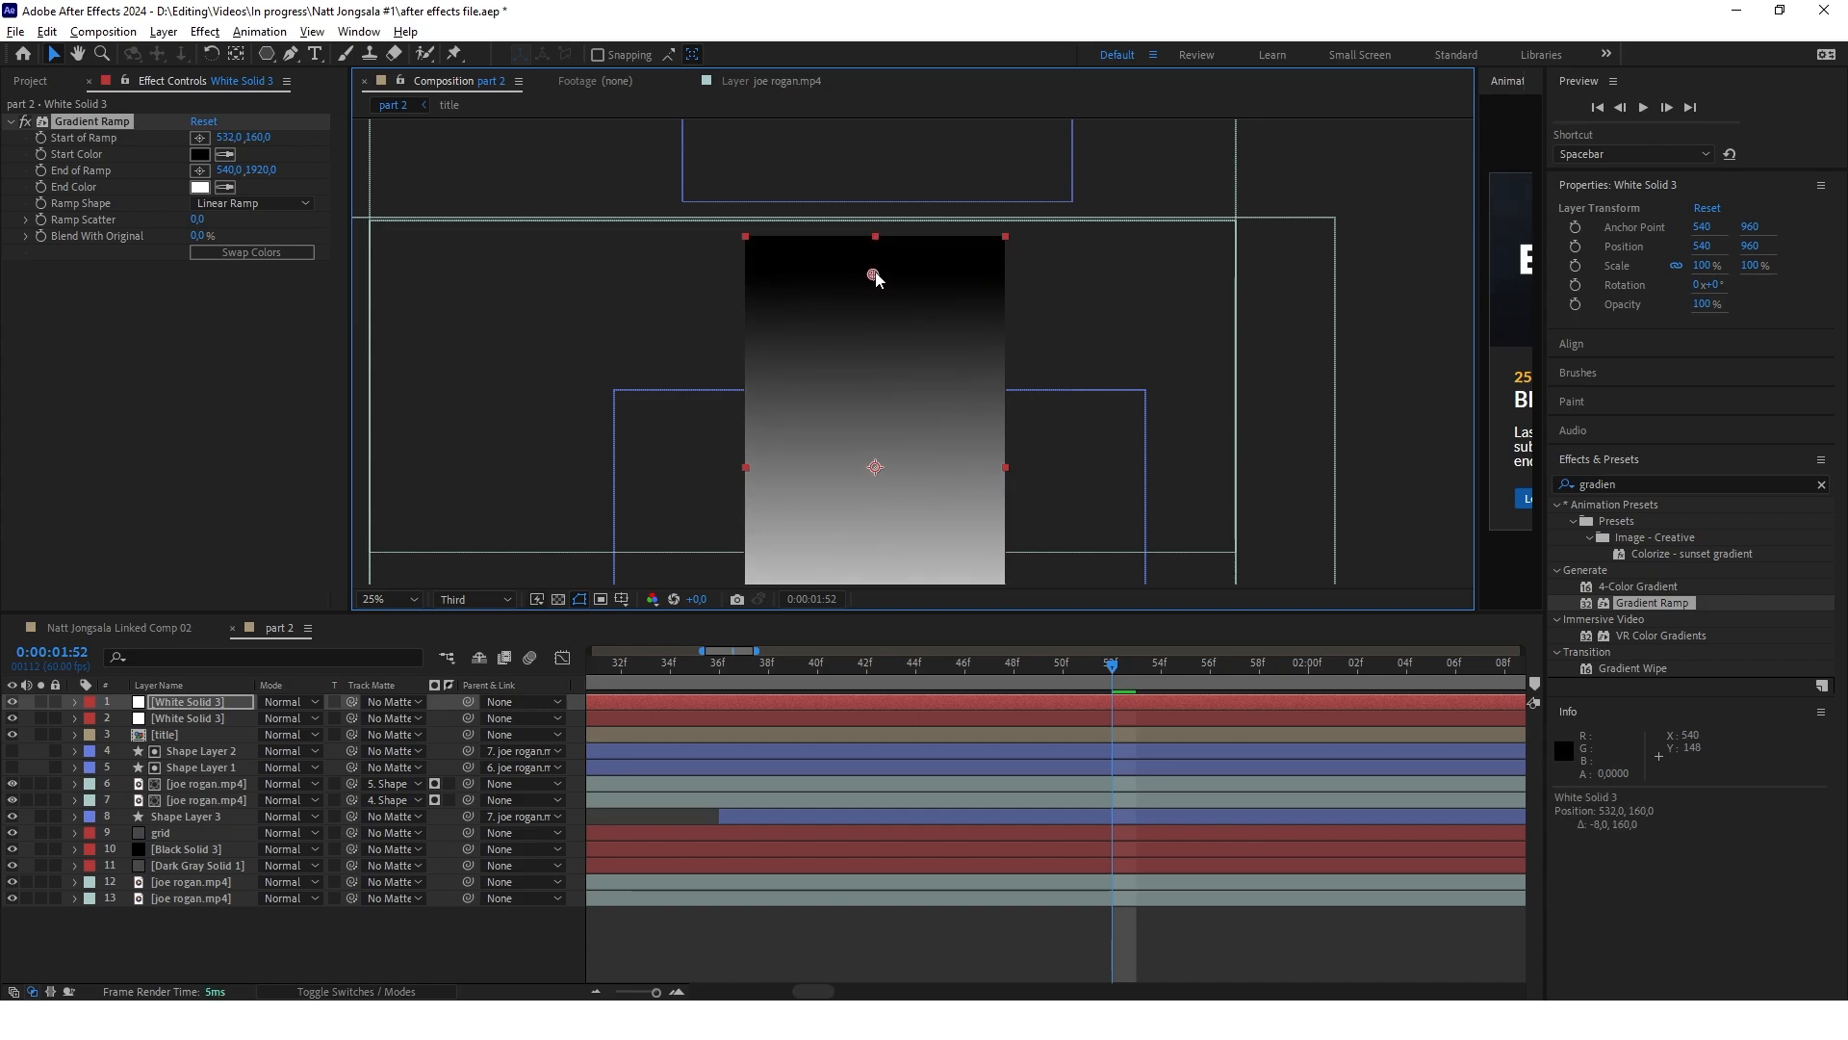
Set the gradient solid as the masked solid's track matte and switch the matte to luma
left_click(187, 718)
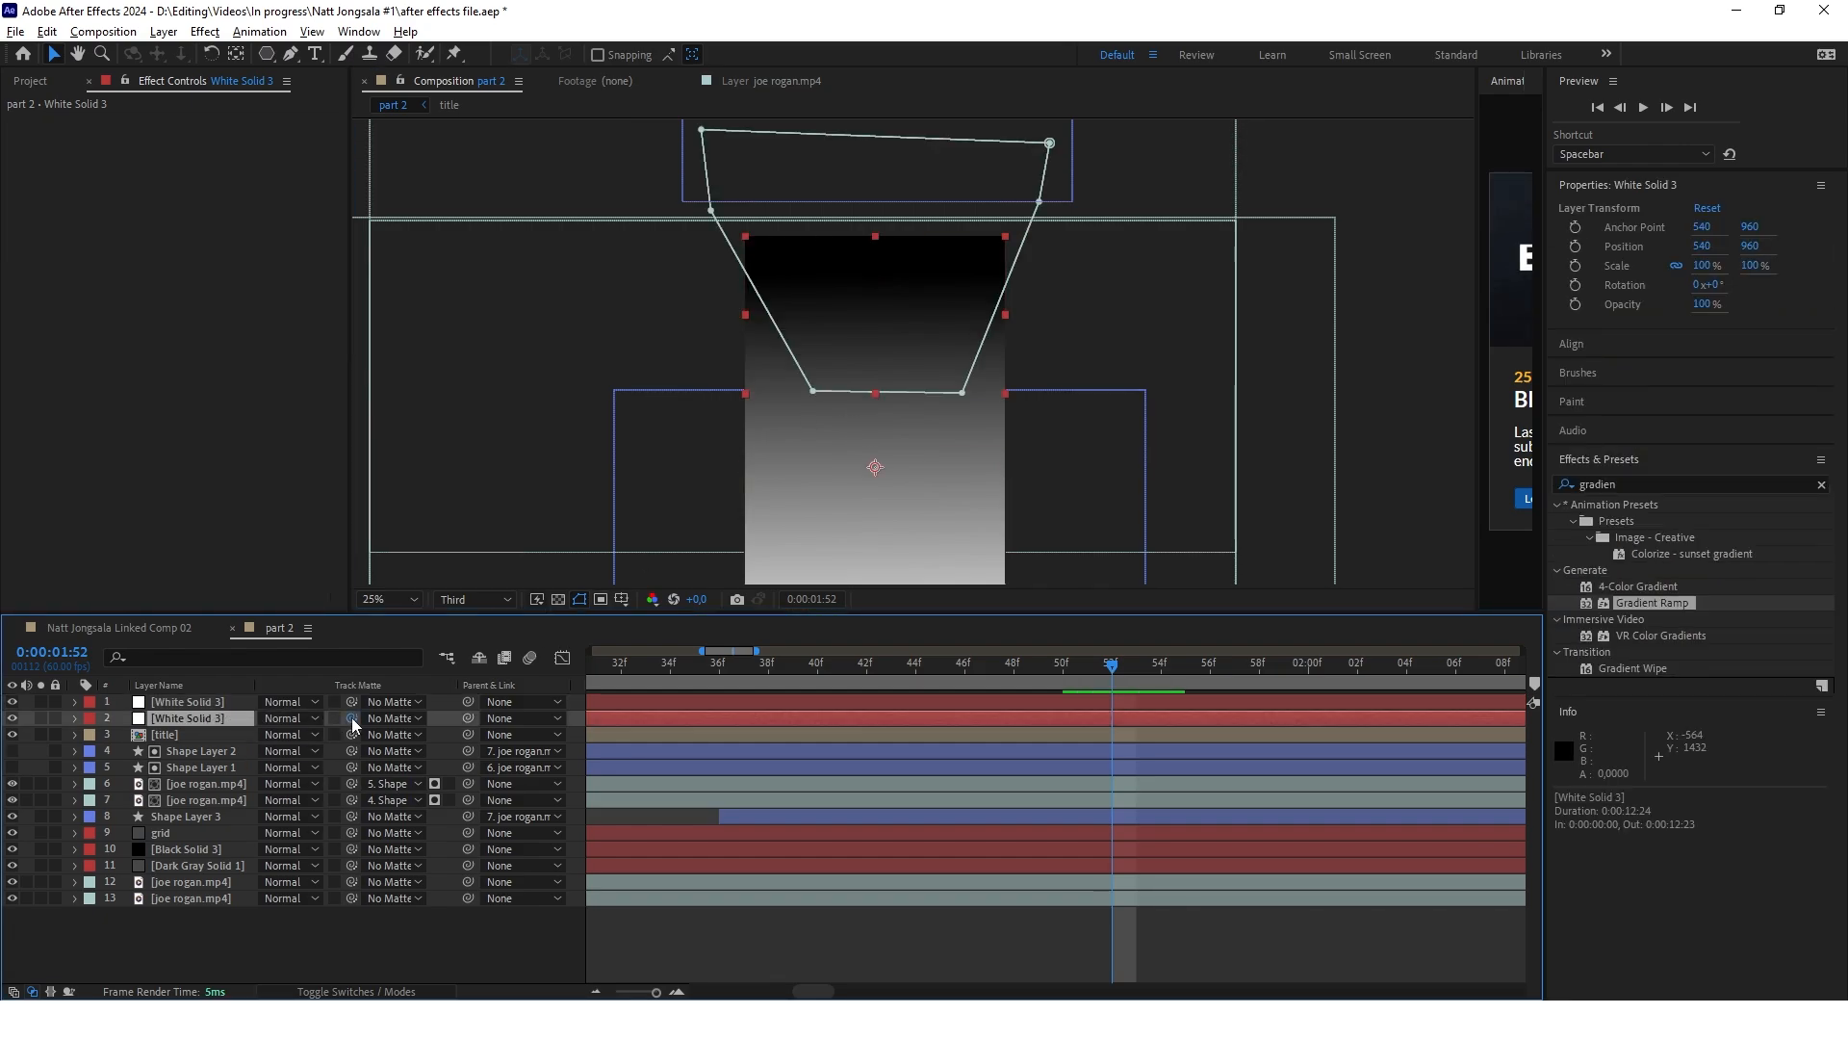
left_click_drag(353, 724, 352, 702)
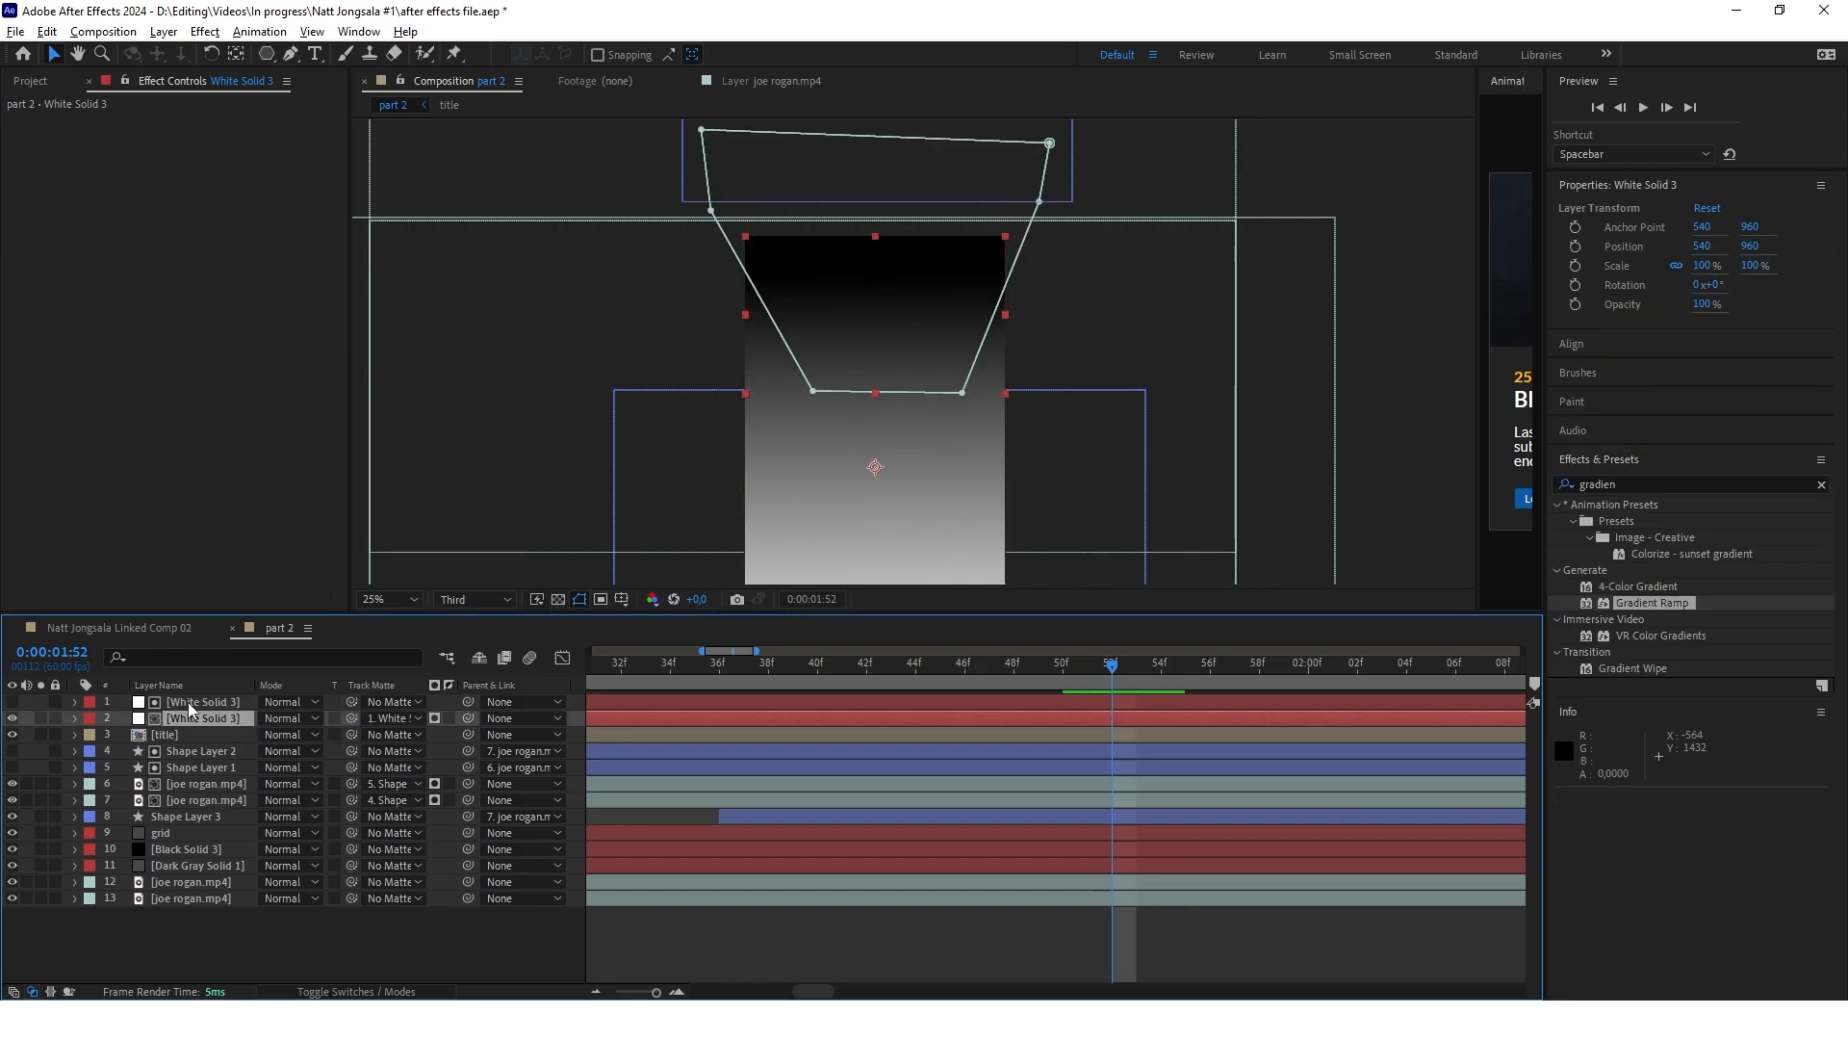
left_click(435, 718)
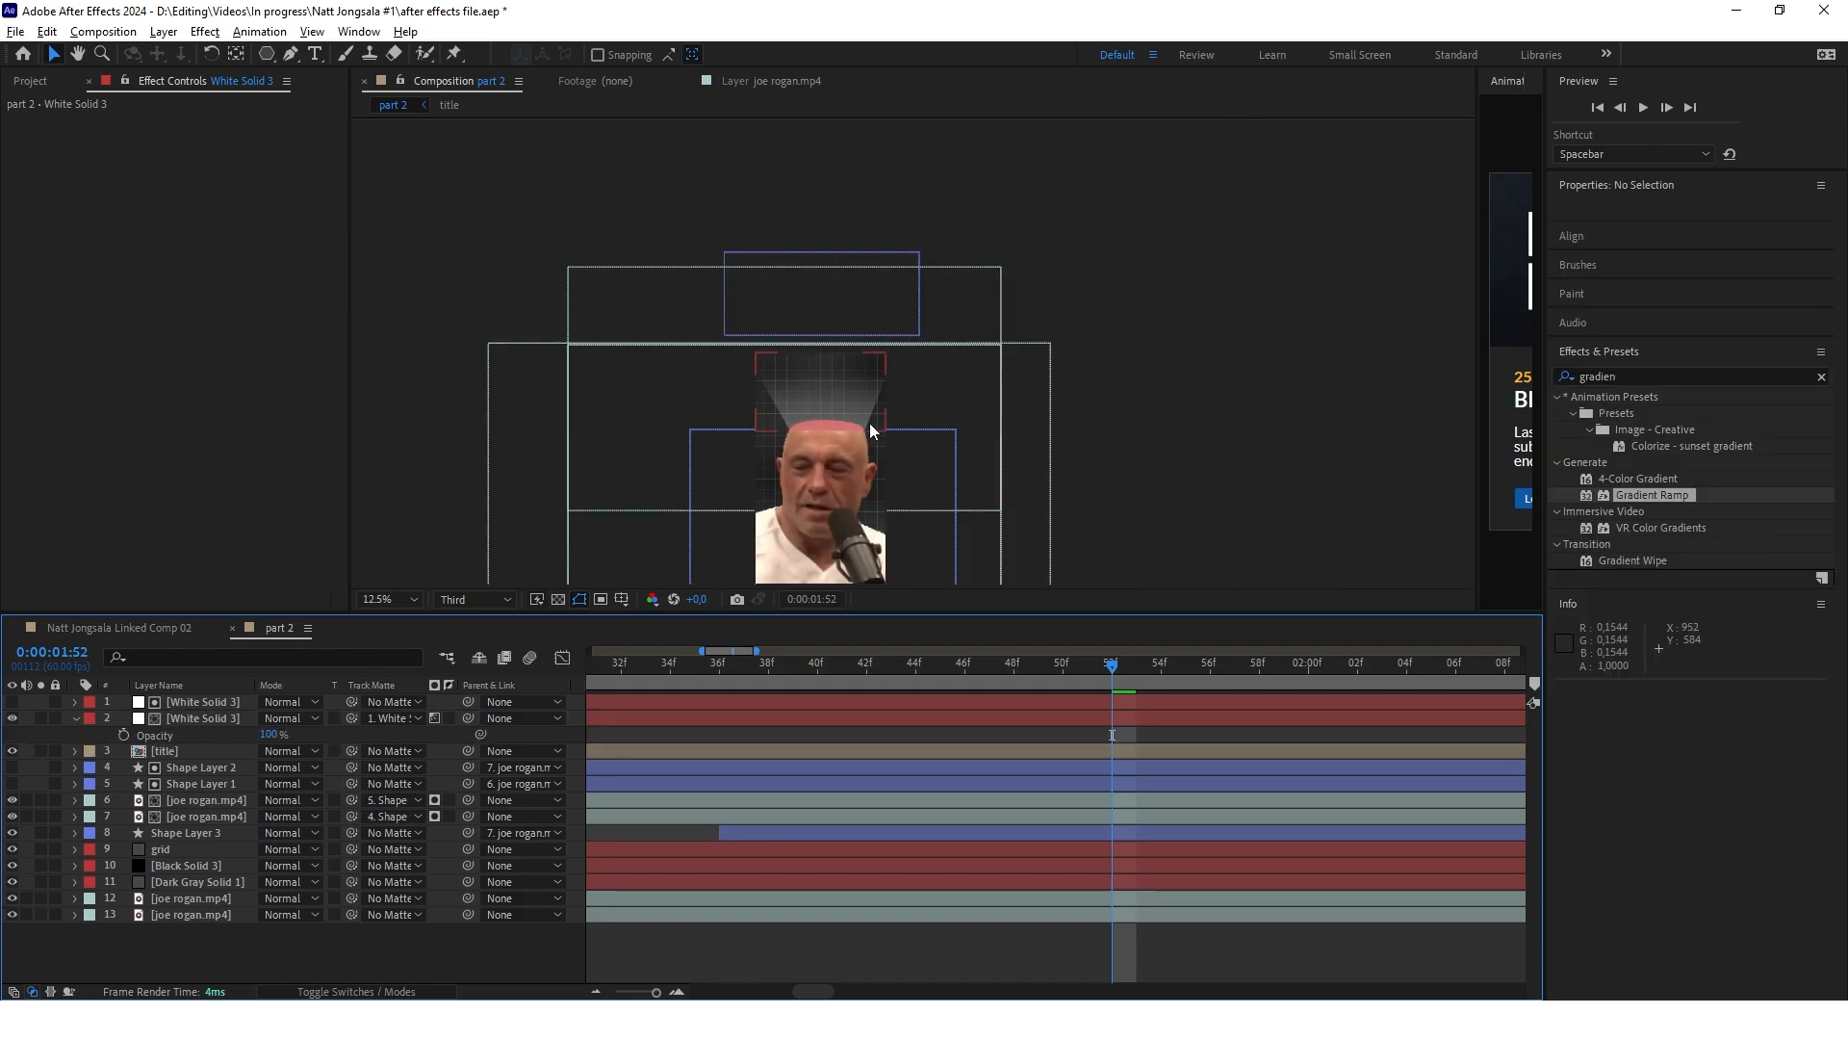
Lower the opacity of the masked white light beam to 52%
scroll(828, 394, "up", 2)
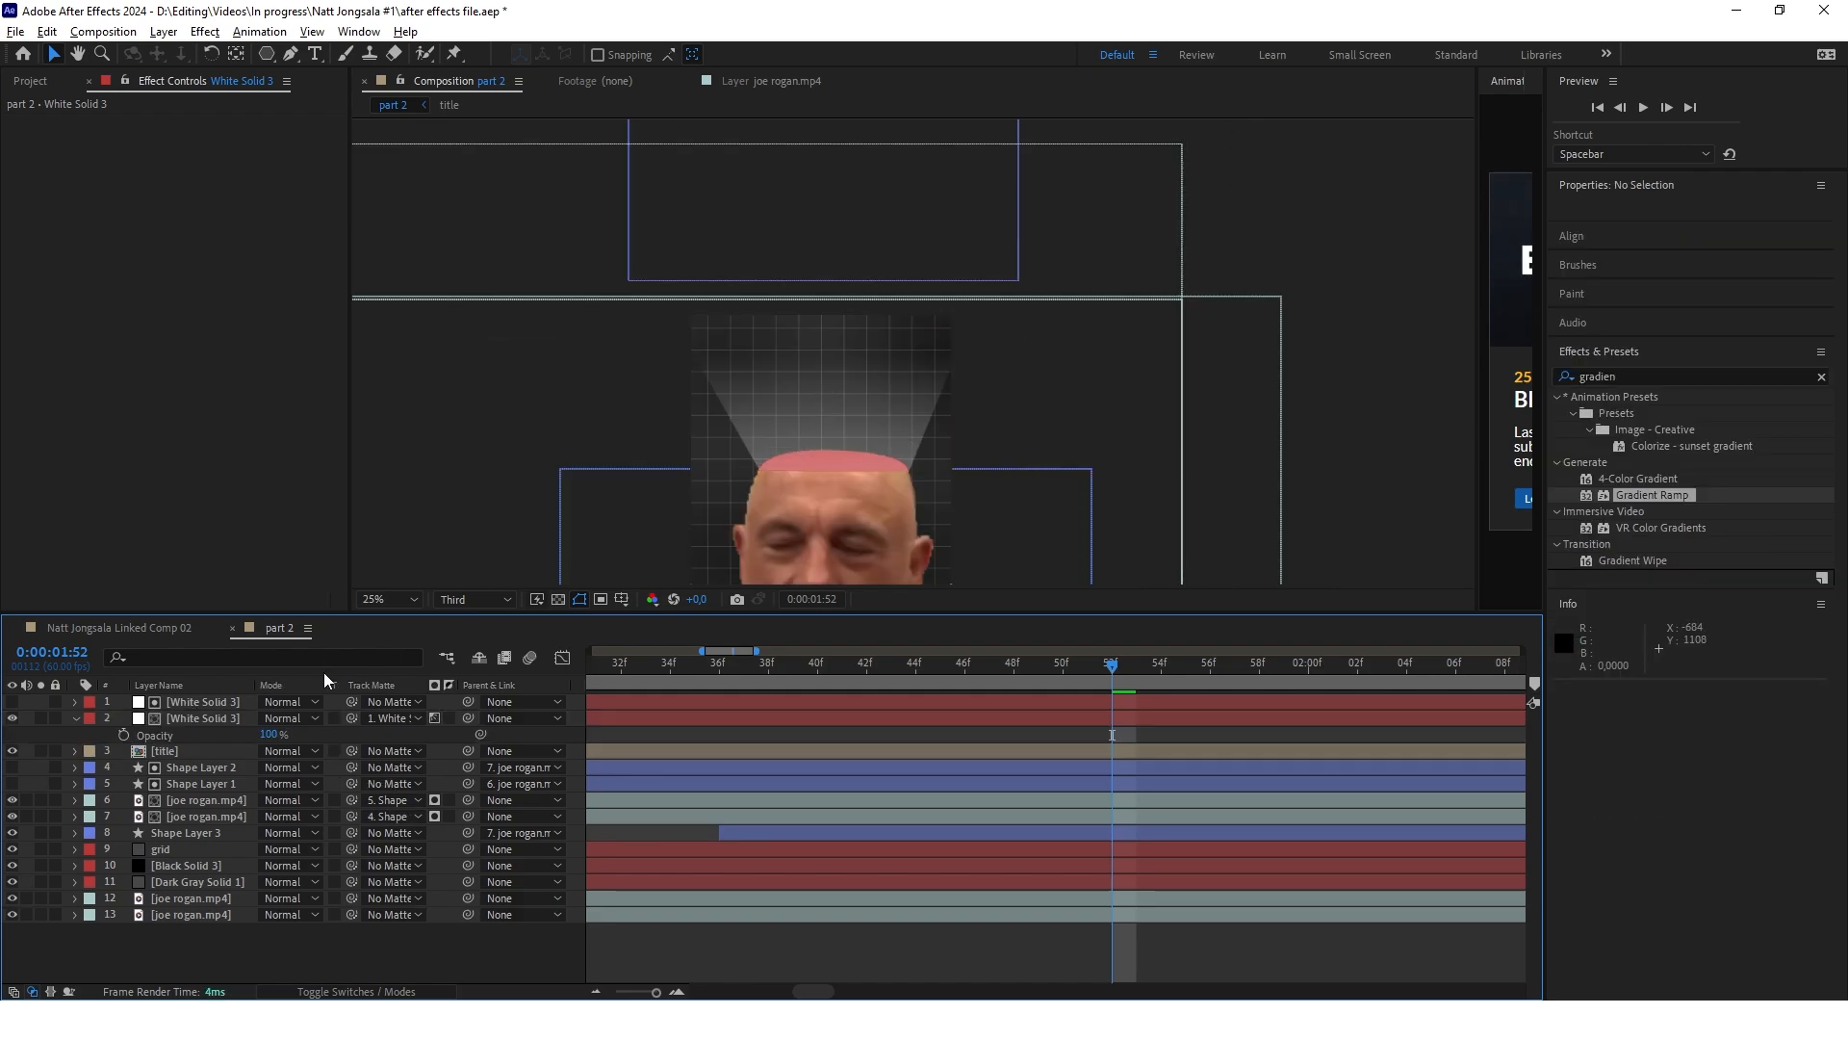
left_click_drag(275, 736, 229, 737)
scroll(826, 391, "down", 1)
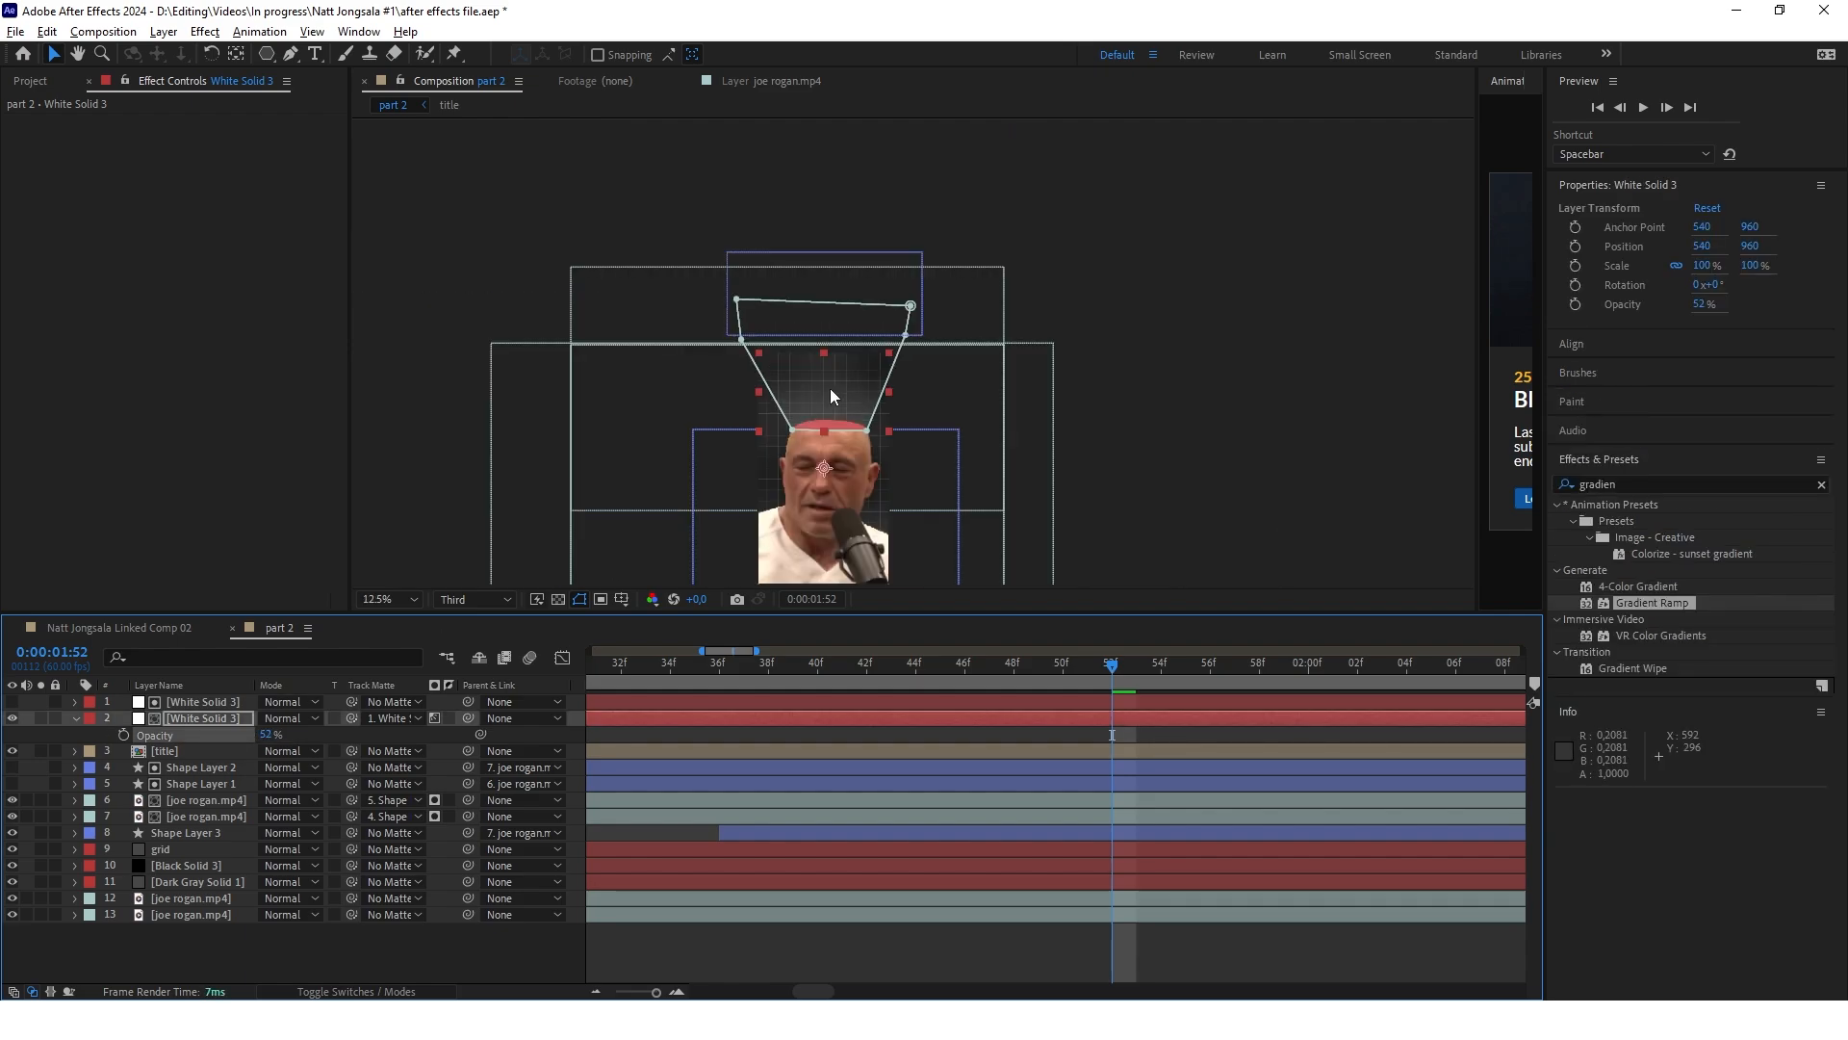
left_click(446, 940)
scroll(863, 393, "up", 1)
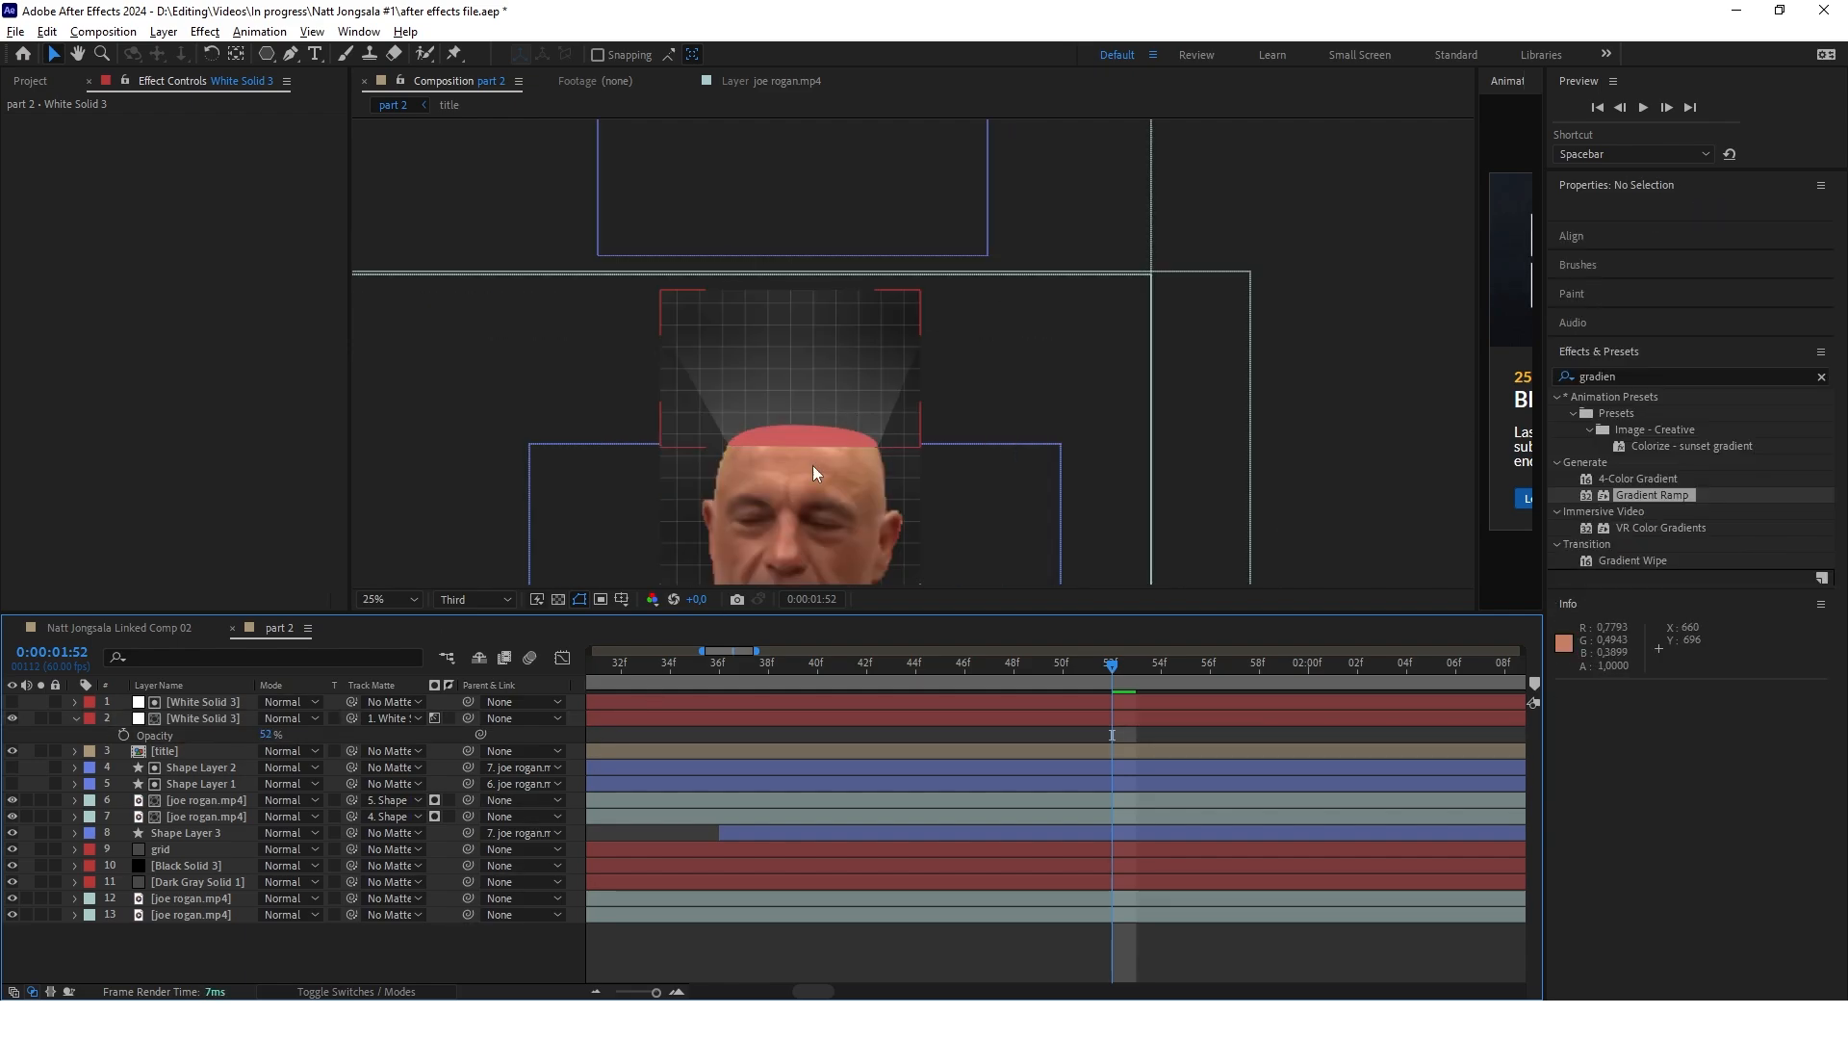
Trim the start of both white solids to 0:00:01:52
scroll(864, 393, "down", 1)
scroll(863, 393, "up", 1)
scroll(1126, 734, "down", 5)
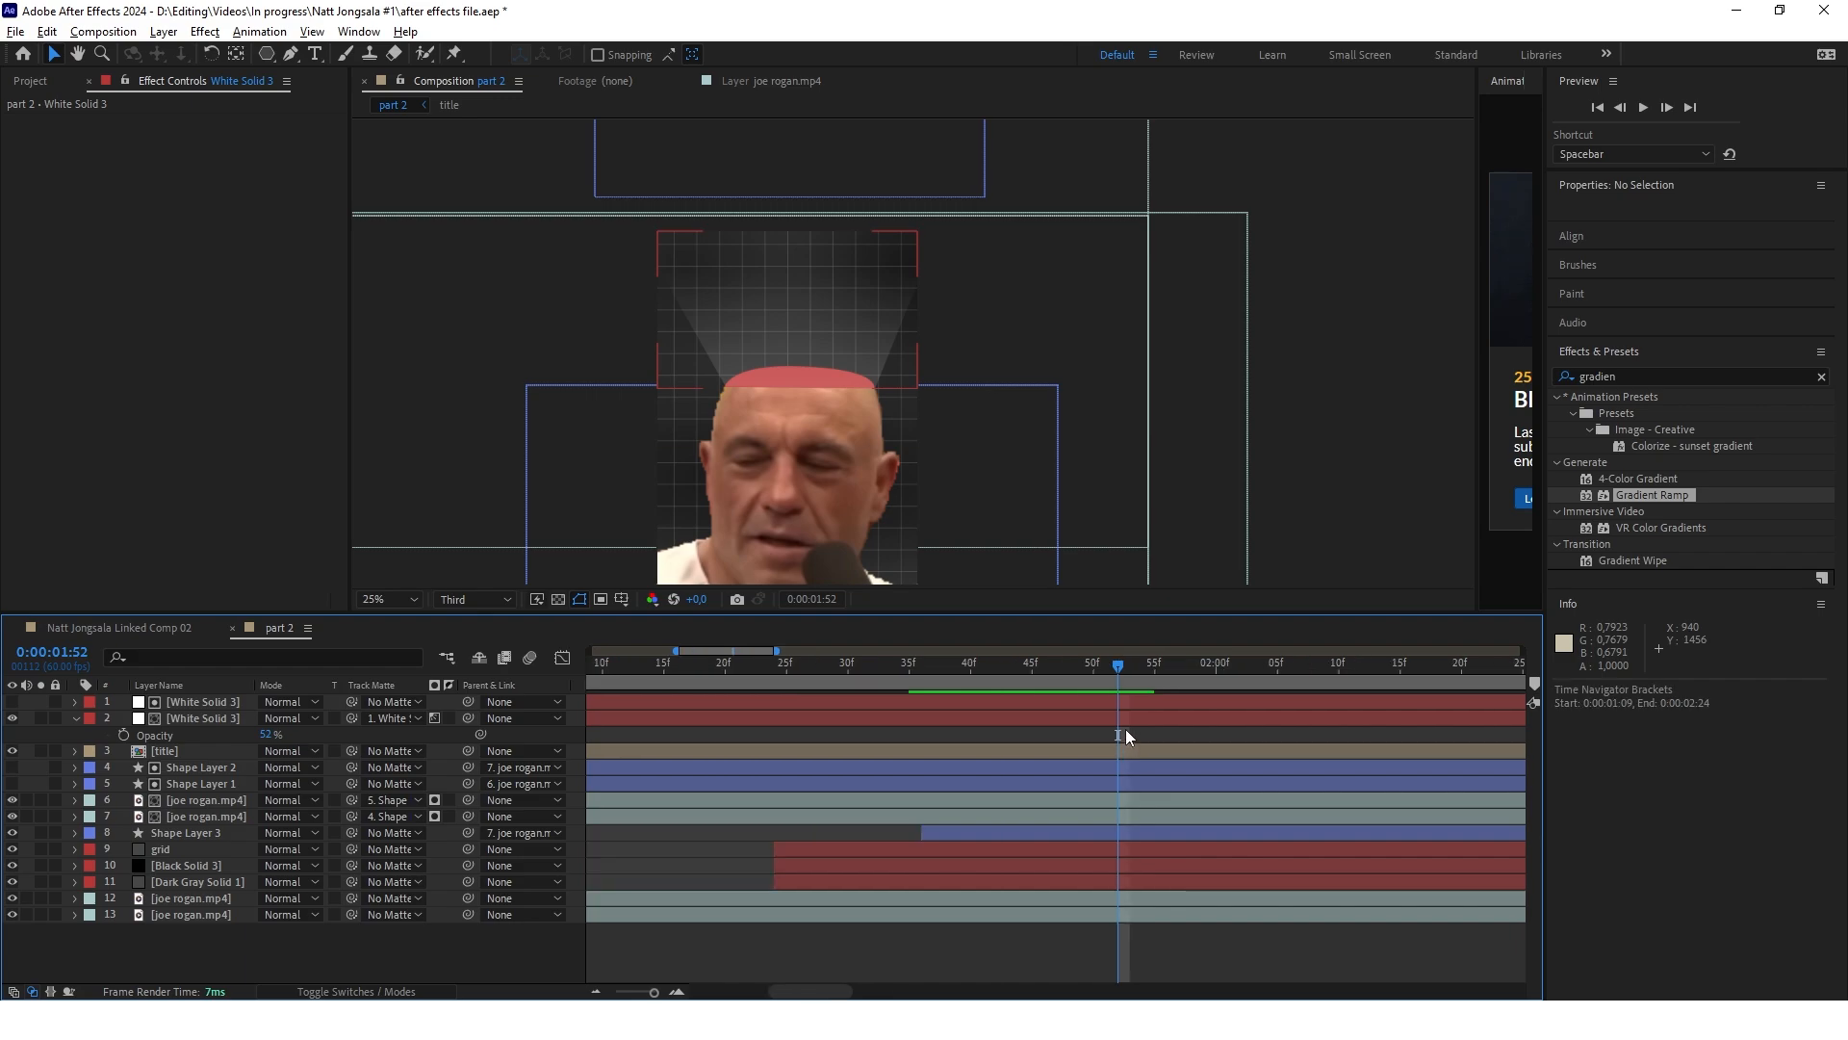
scroll(1136, 730, "down", 2)
left_click(626, 702)
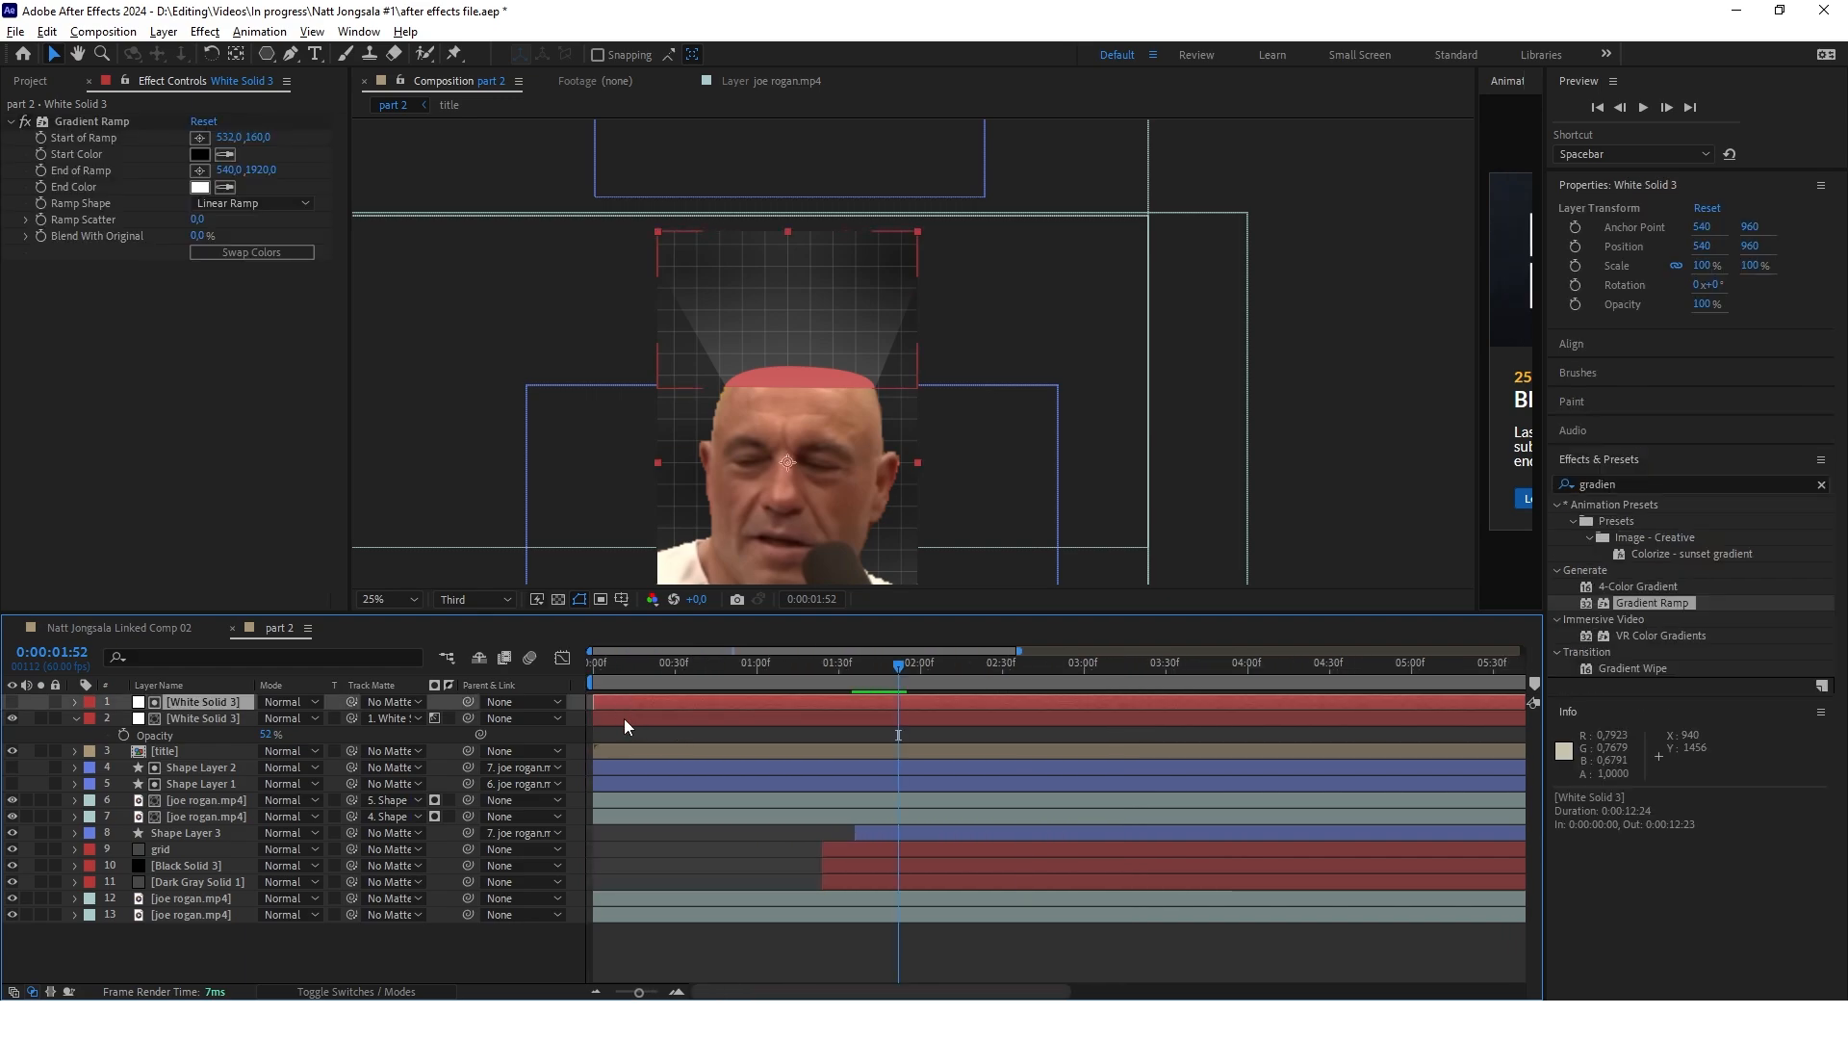
left_click(626, 718, "shift")
left_click_drag(593, 701, 898, 702)
scroll(883, 722, "up", 8)
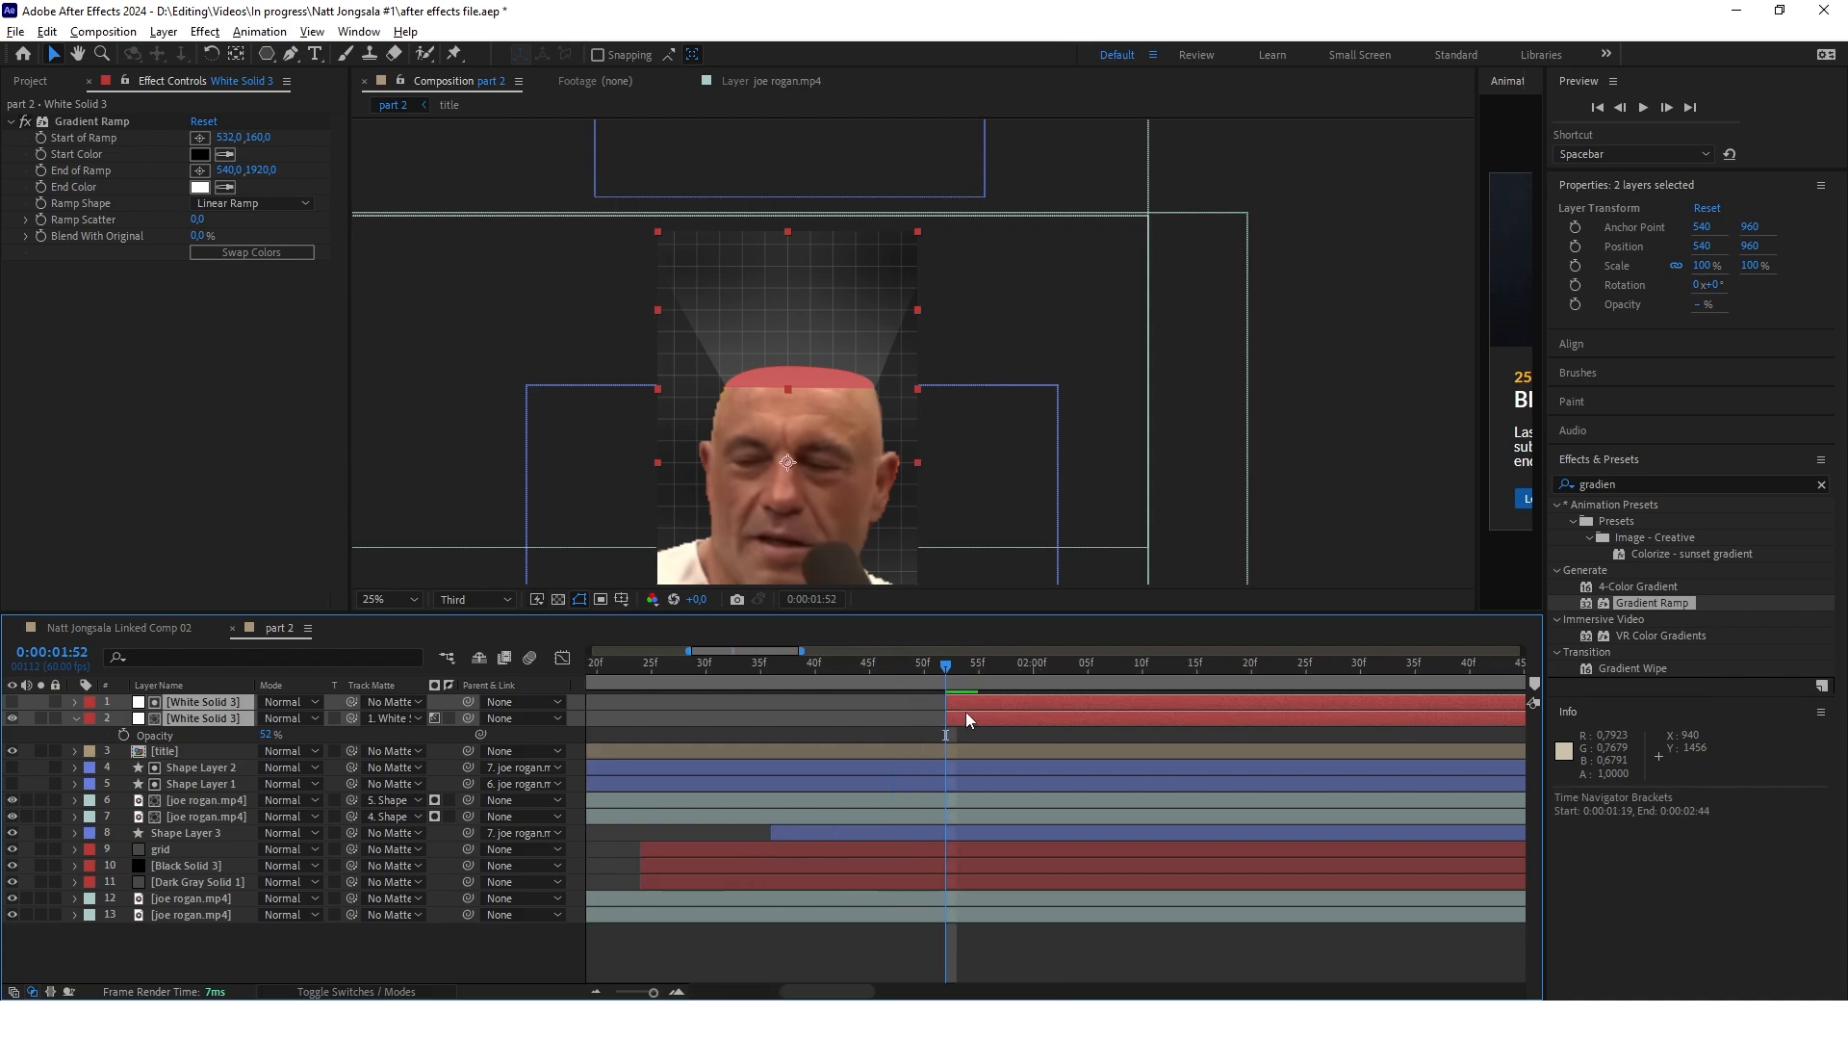
Keyframe the masked light beam's opacity from 0% at 0:00:01:52 to 52% at 0:00:01:58
left_click(814, 733)
left_click(802, 724)
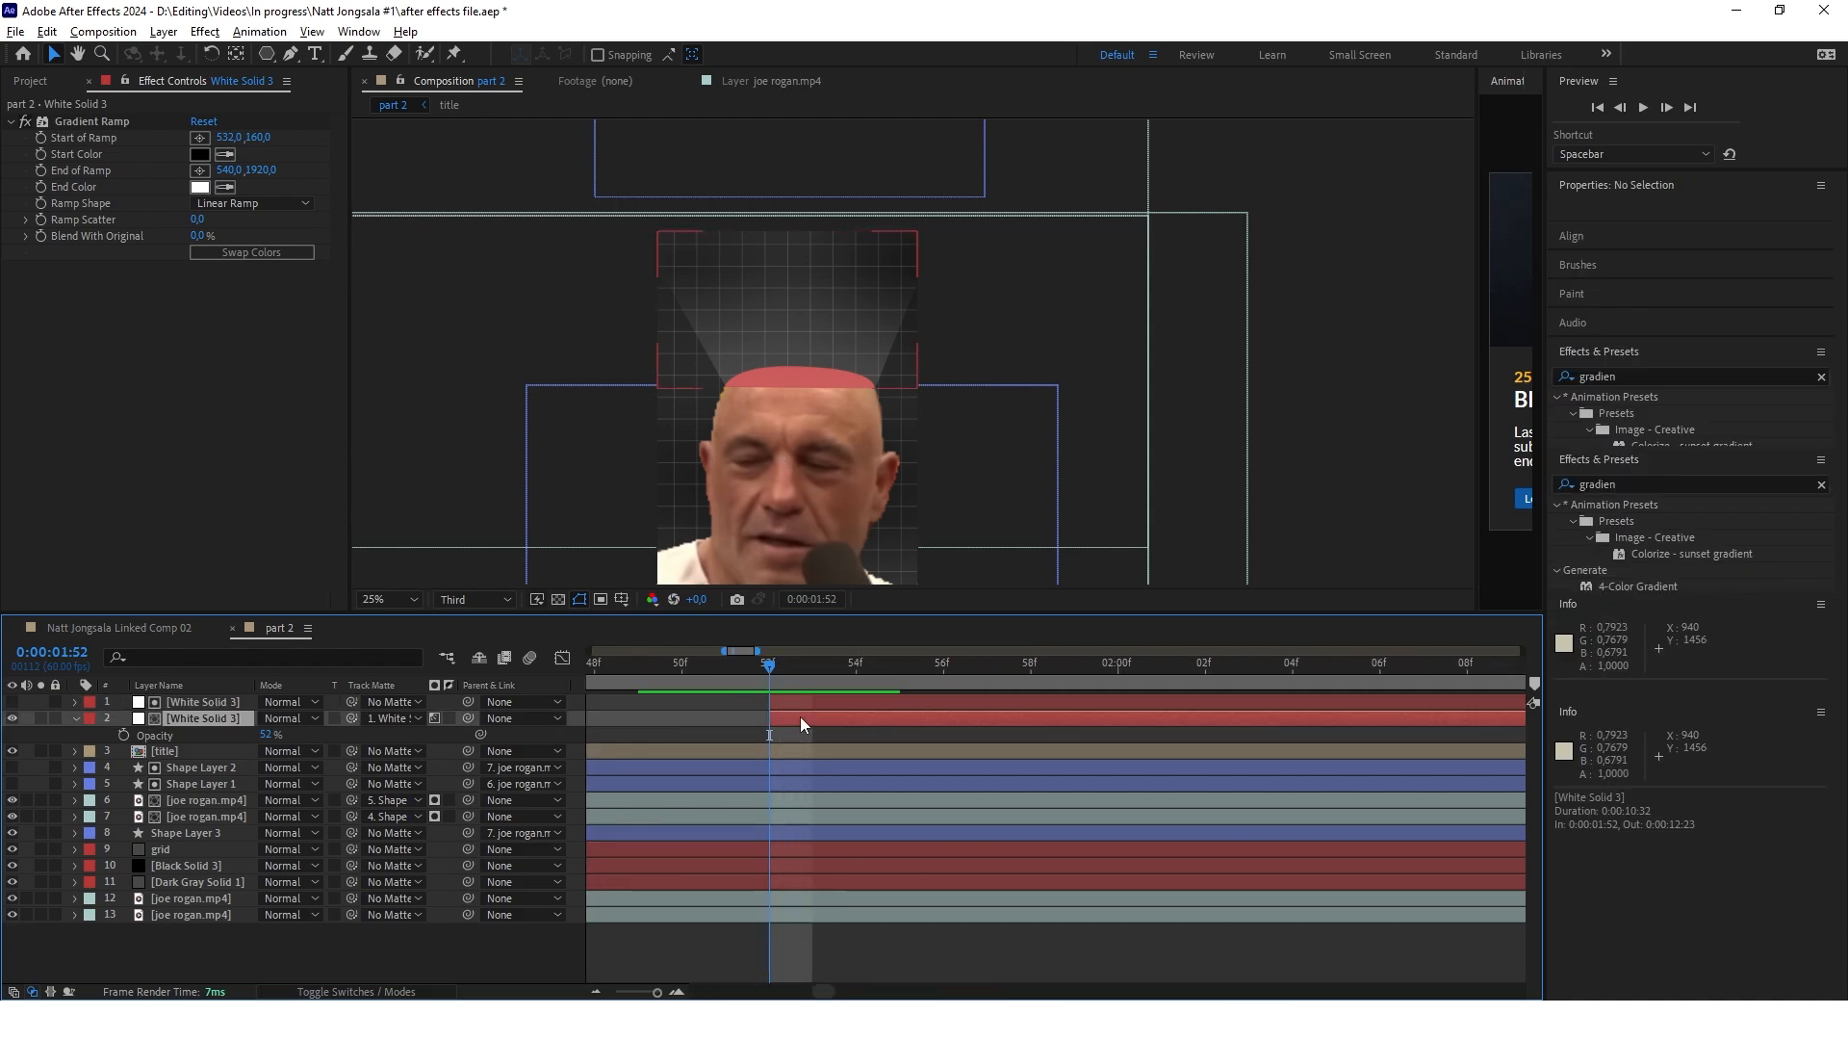
left_click(123, 734)
scroll(762, 724, "up", 1)
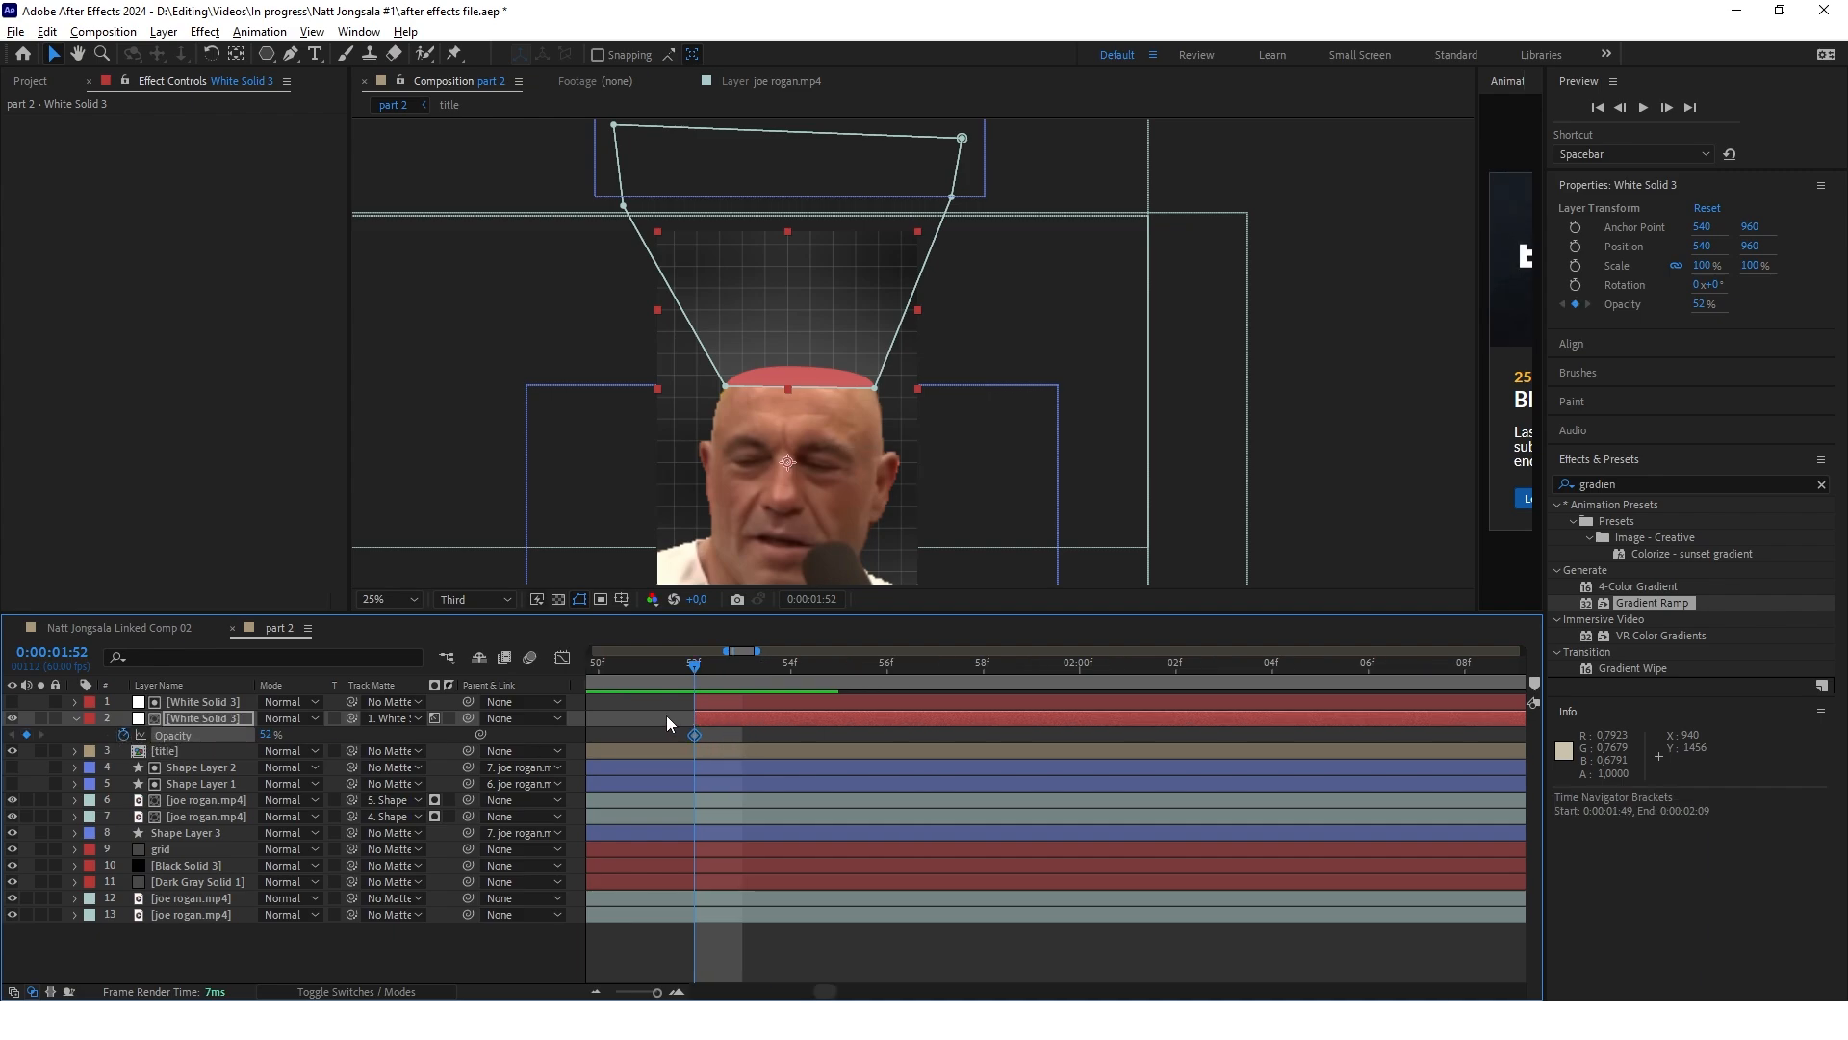
key("space")
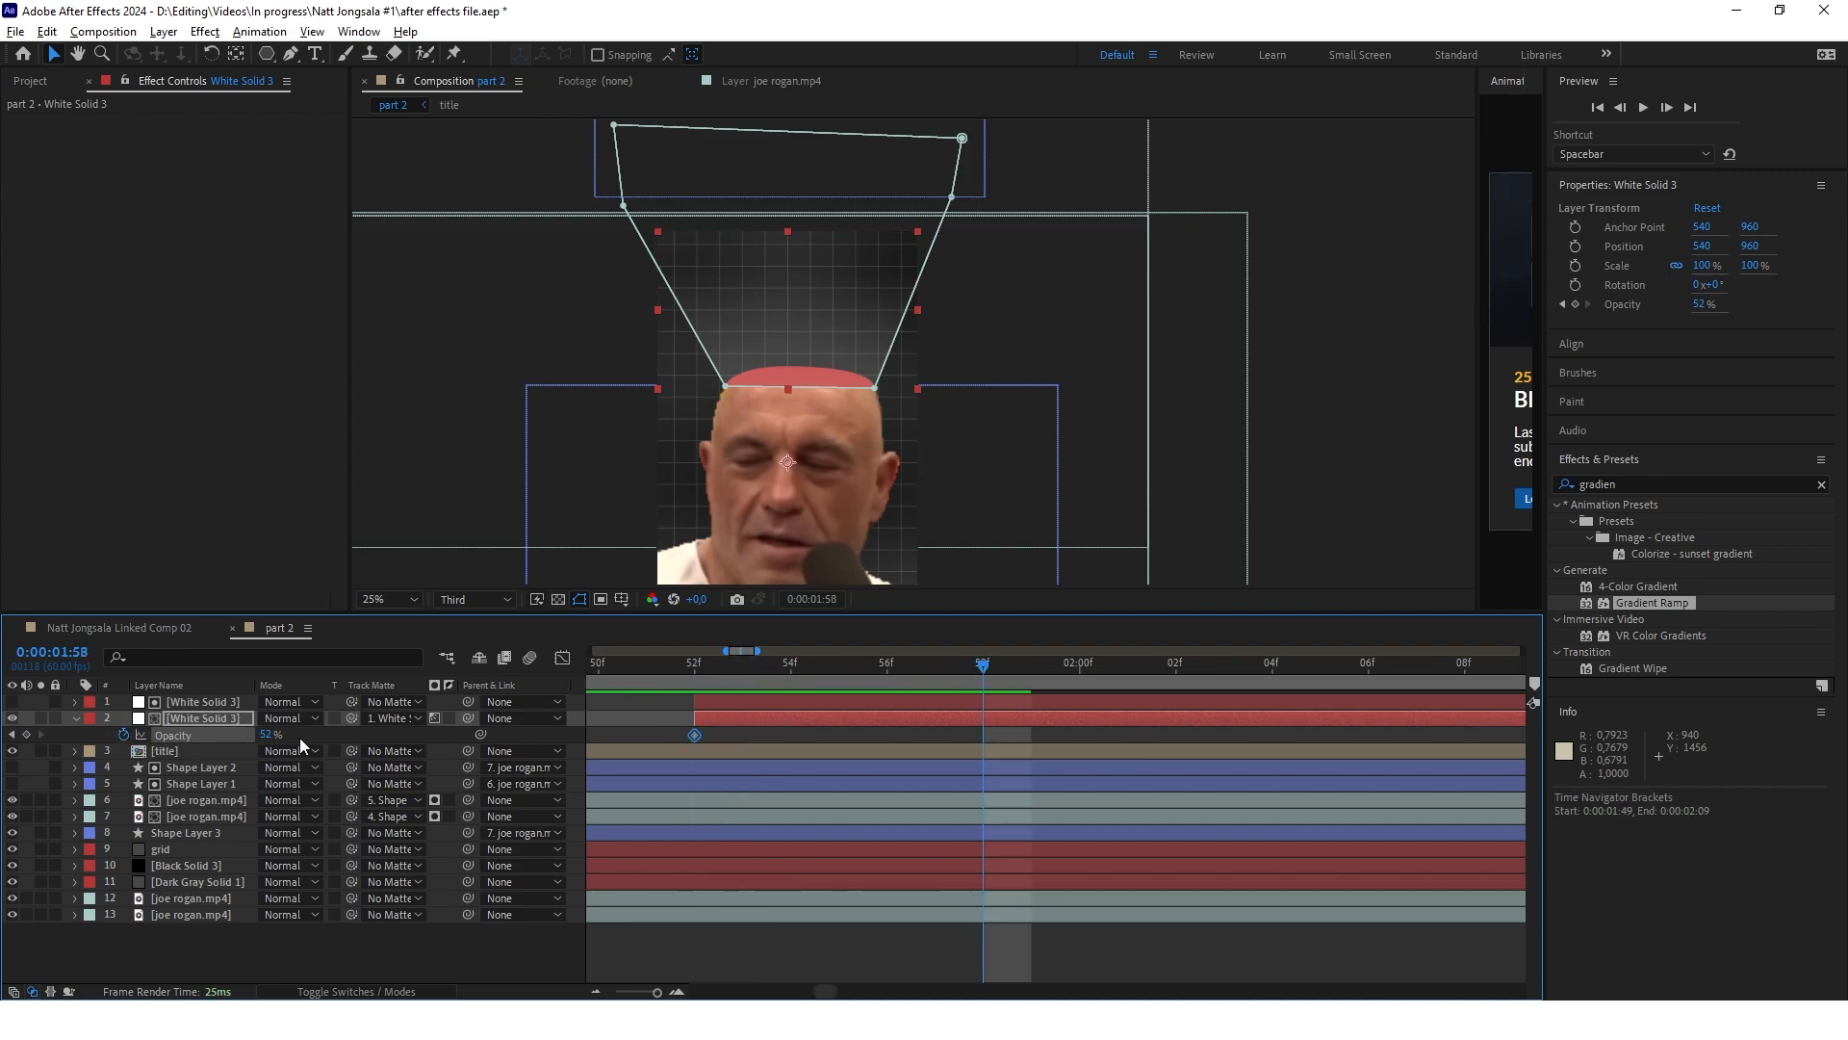
key("alt+shift+t")
key("j")
left_click_drag(269, 737, 69, 738)
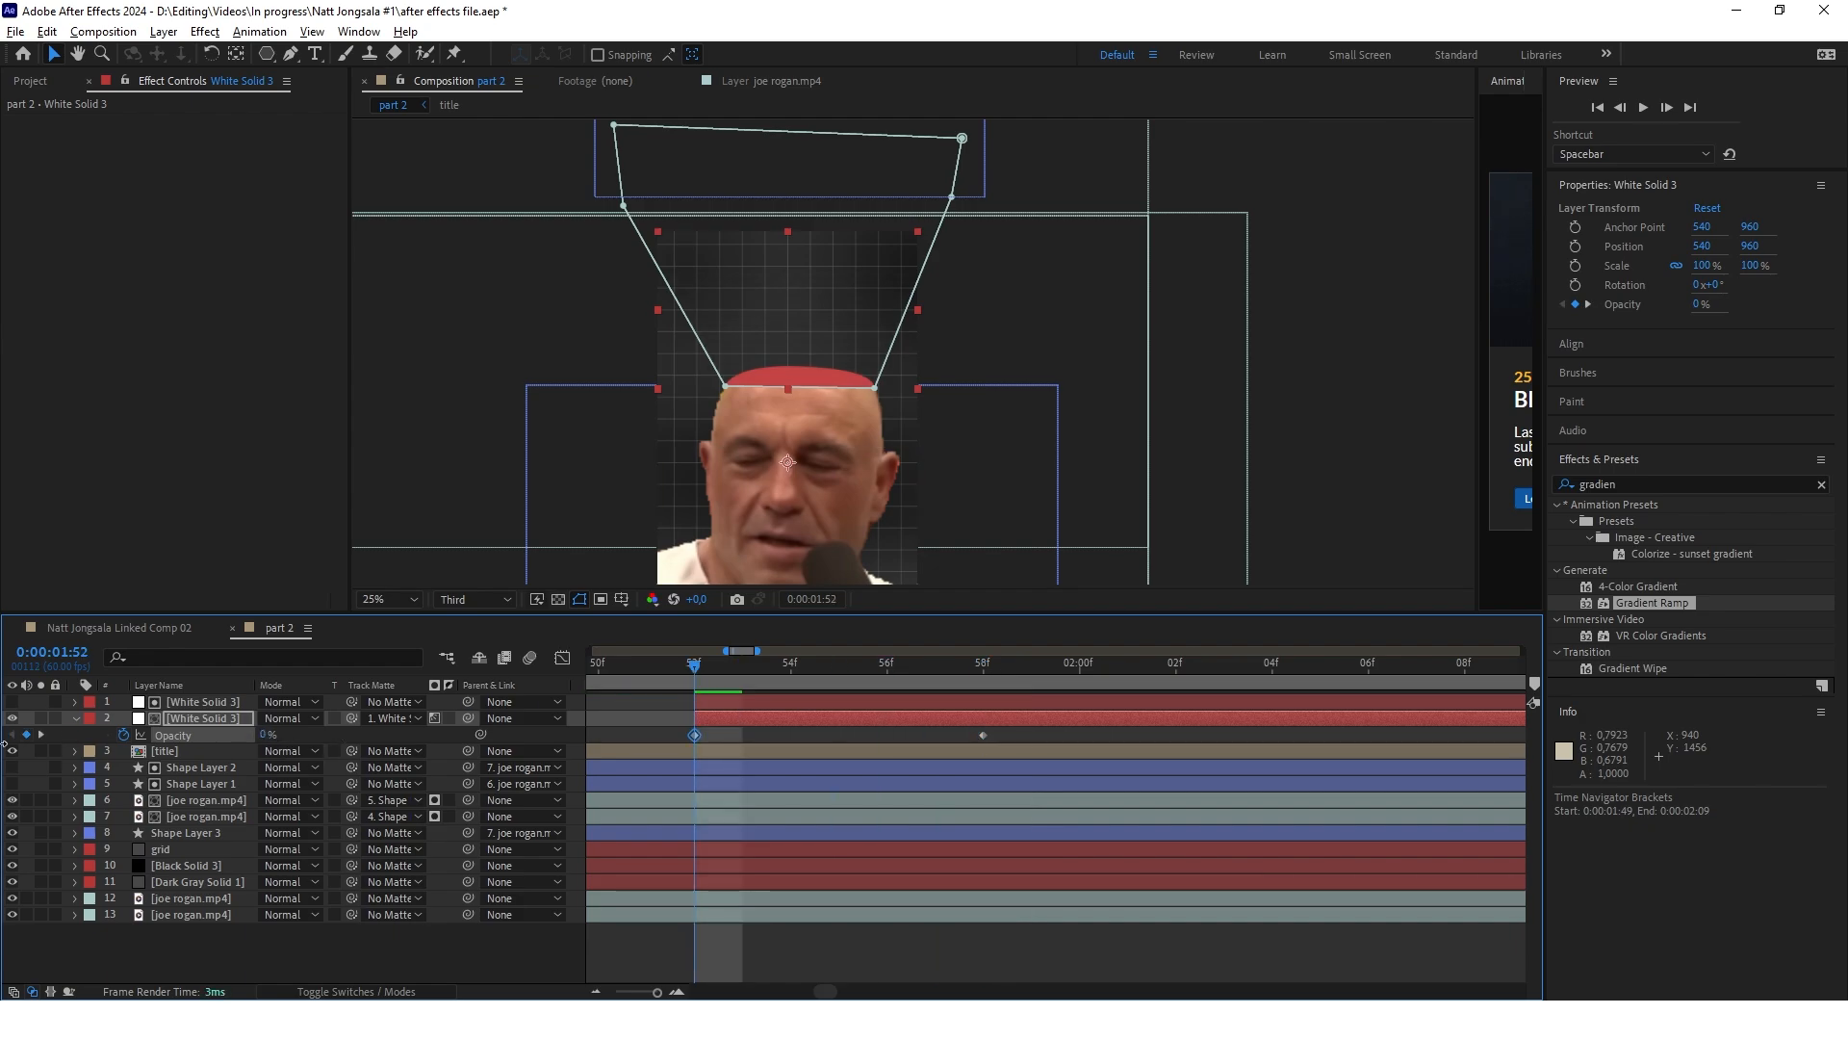
left_click(398, 965)
left_click_drag(693, 664, 982, 685)
scroll(840, 352, "down", 1)
key("j")
scroll(691, 308, "up", 1)
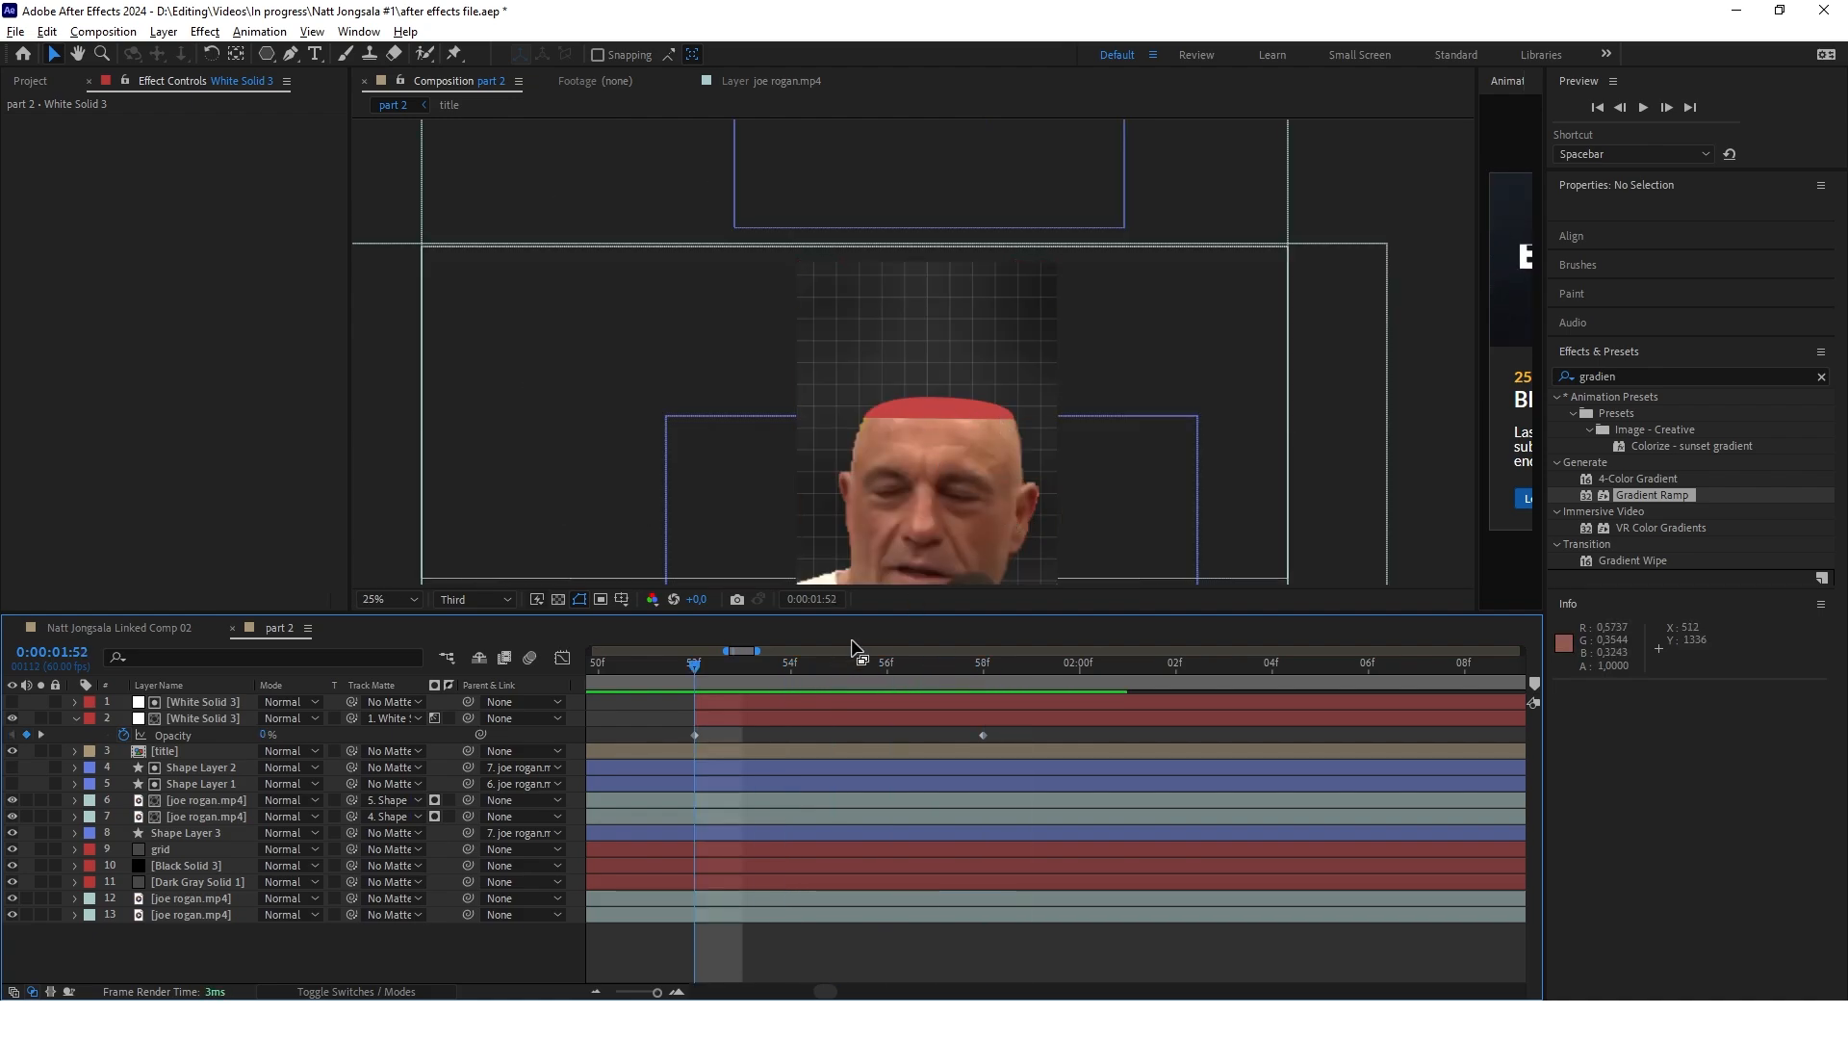
Apply the Inner Shadow user preset to the red head-opening shape, with distance 8 and softness 143
left_click(204, 834)
left_click(245, 973)
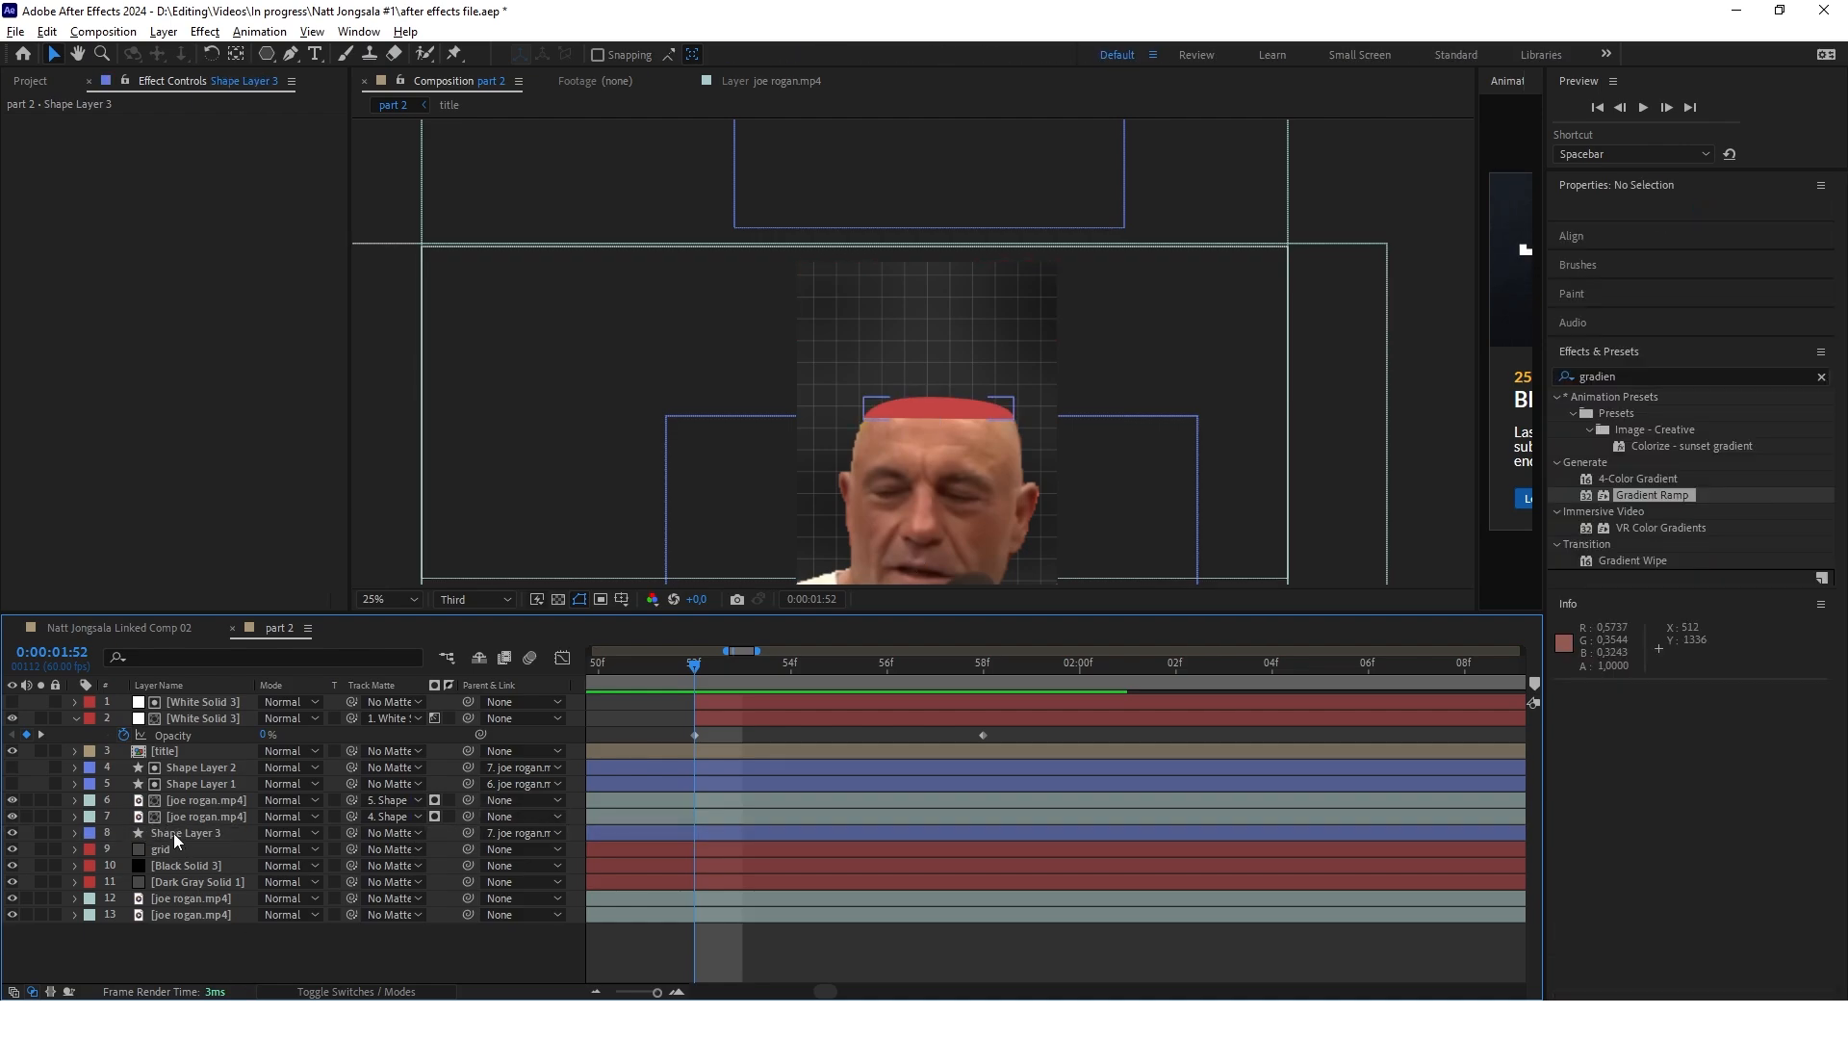
left_click(175, 833)
key("ctrl+5")
key("BackSpace")
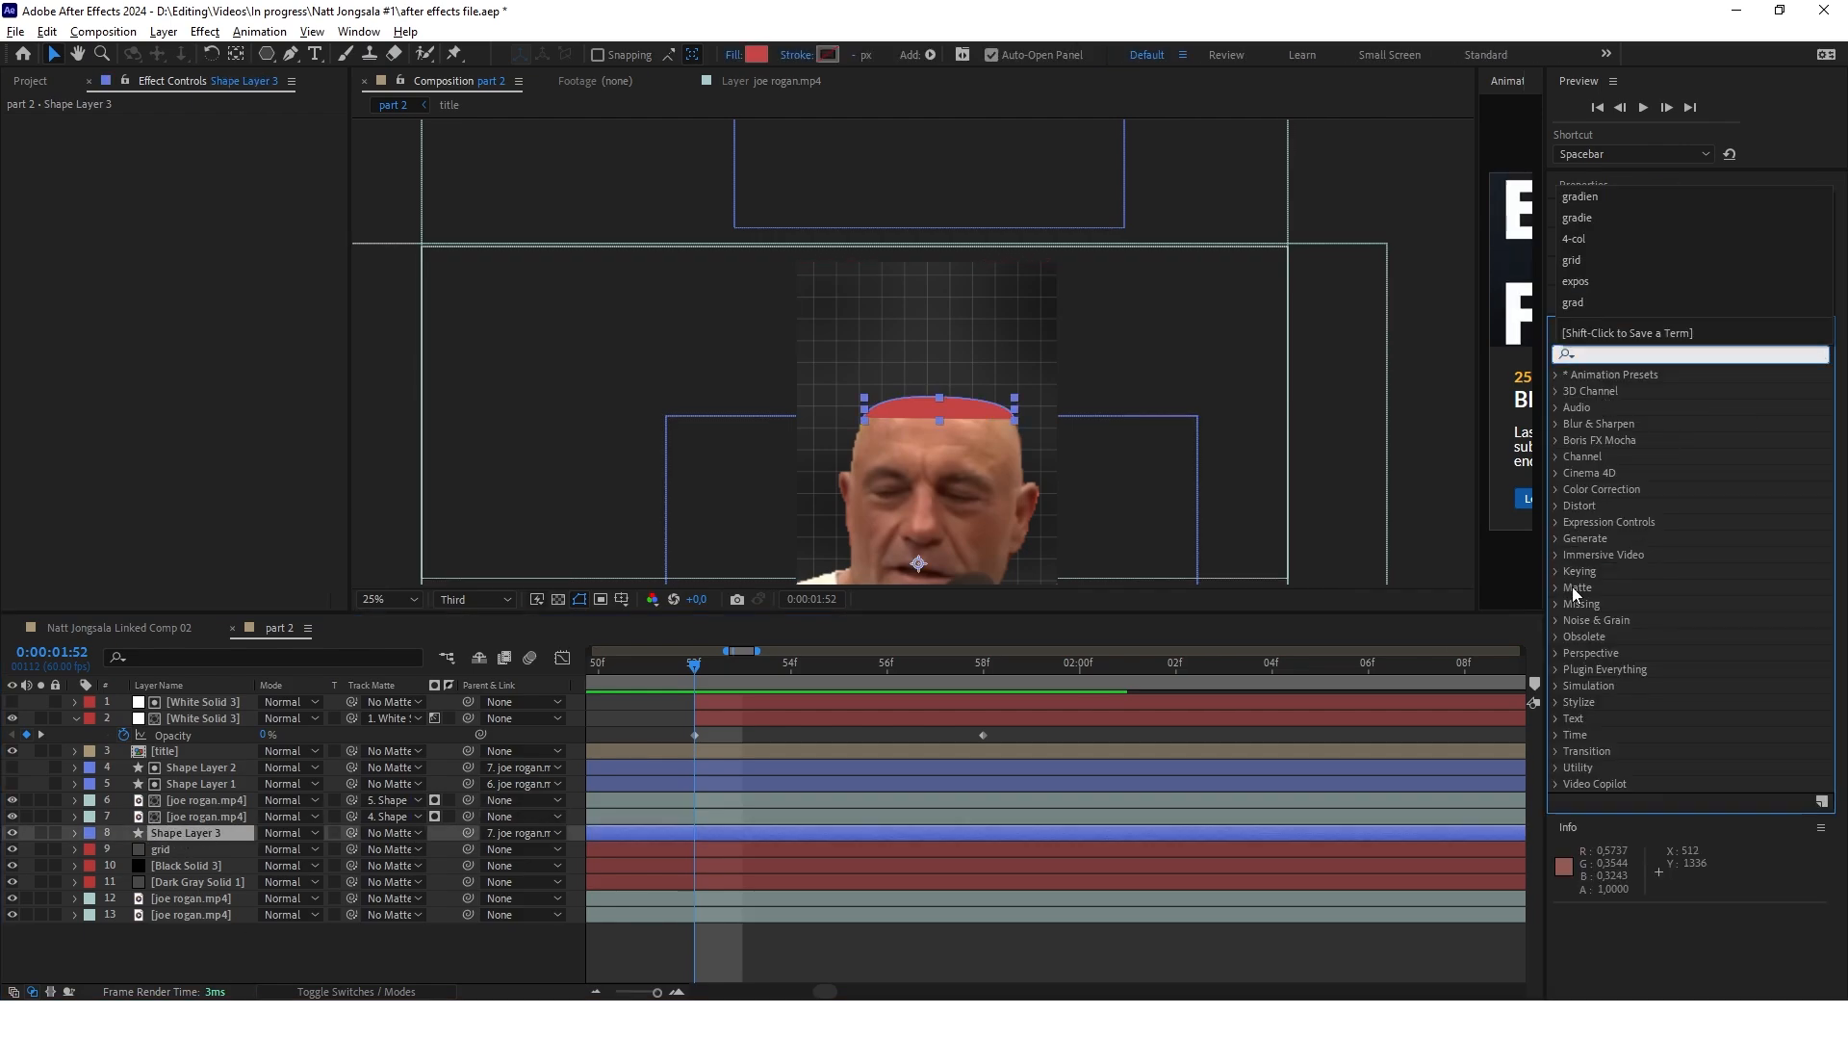
left_click(1555, 376)
left_click(1556, 376)
left_click(1574, 407)
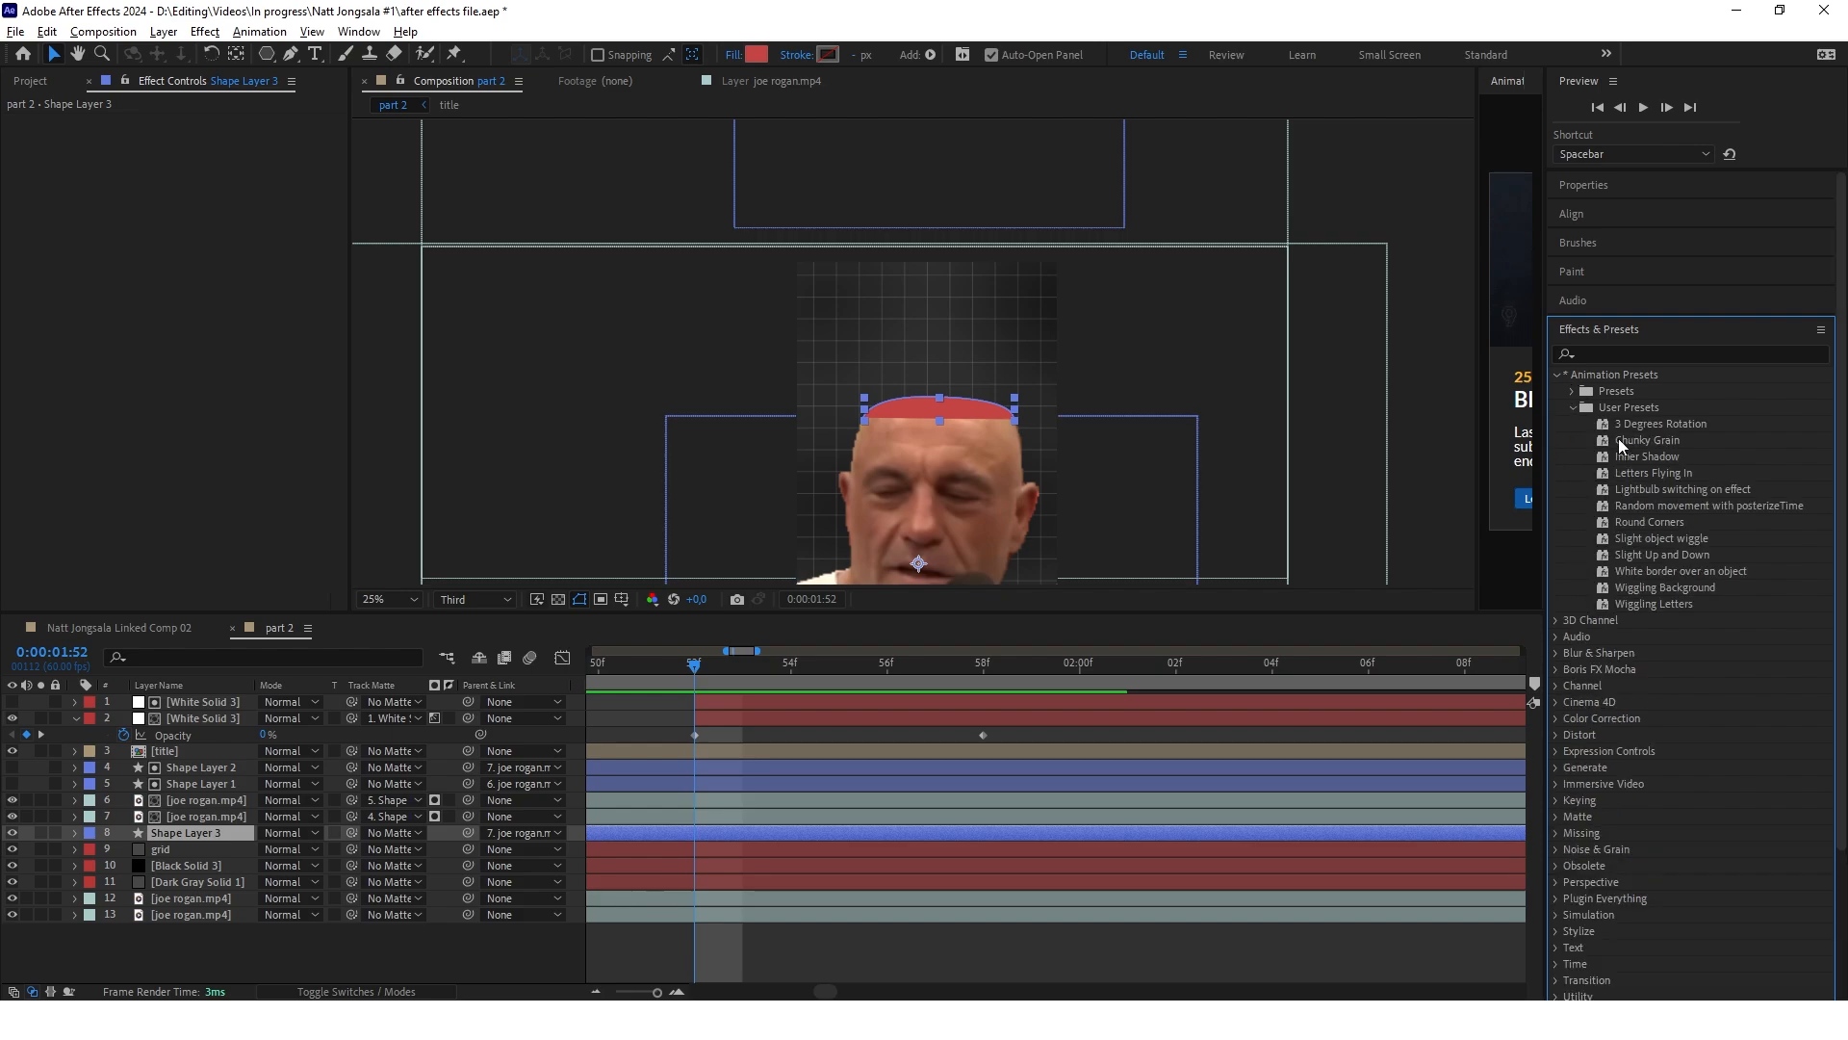
left_click_drag(1669, 459, 805, 839)
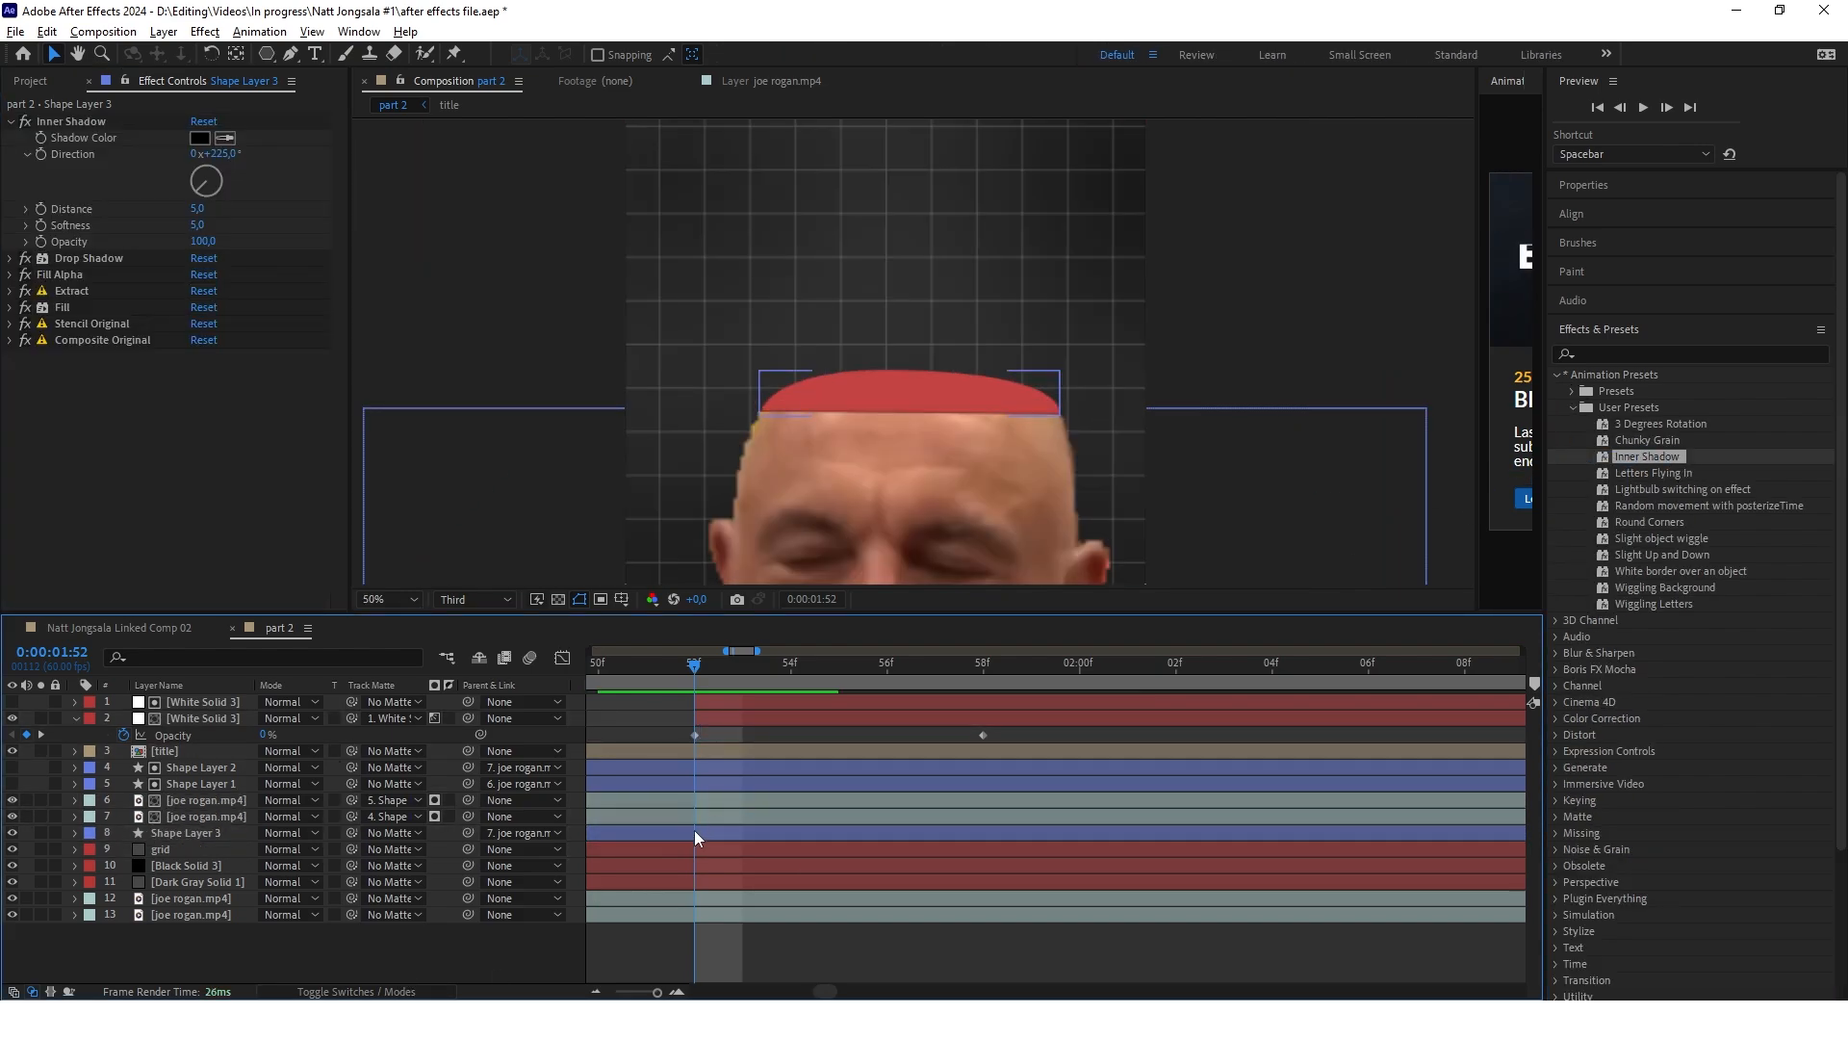
left_click(696, 834)
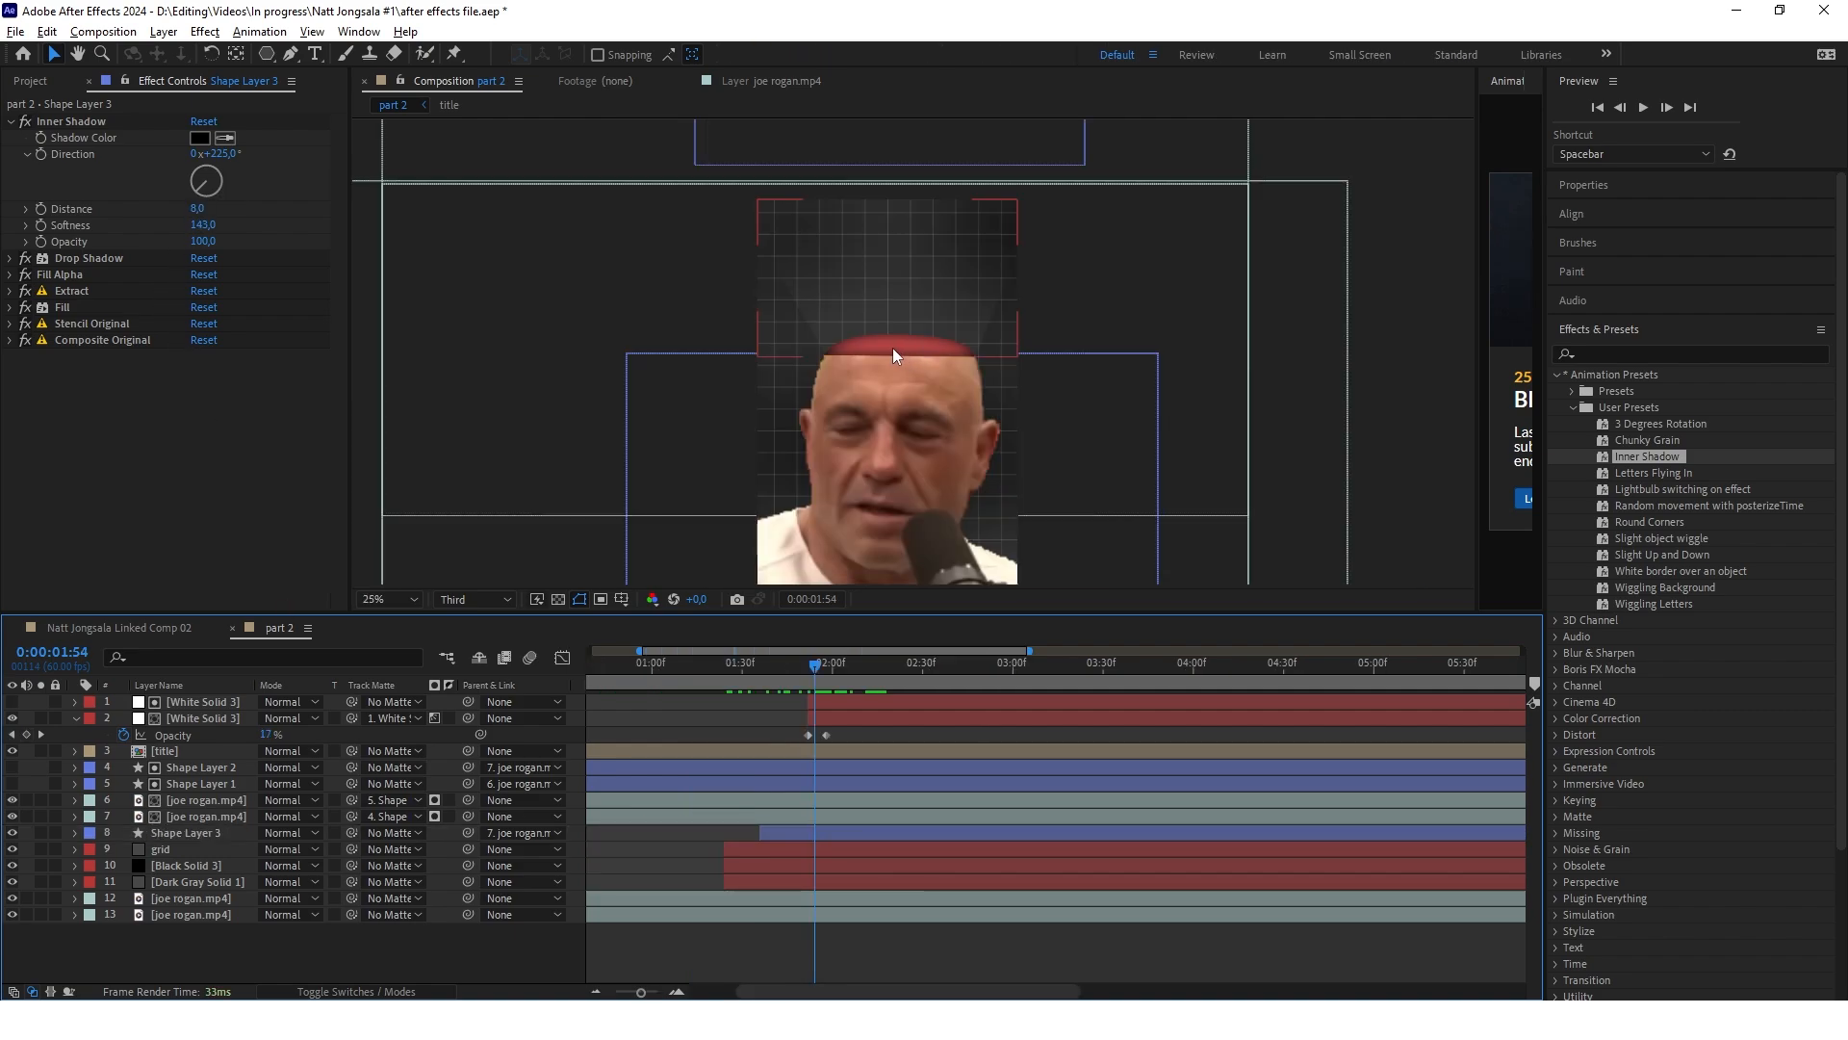
left_click(147, 278)
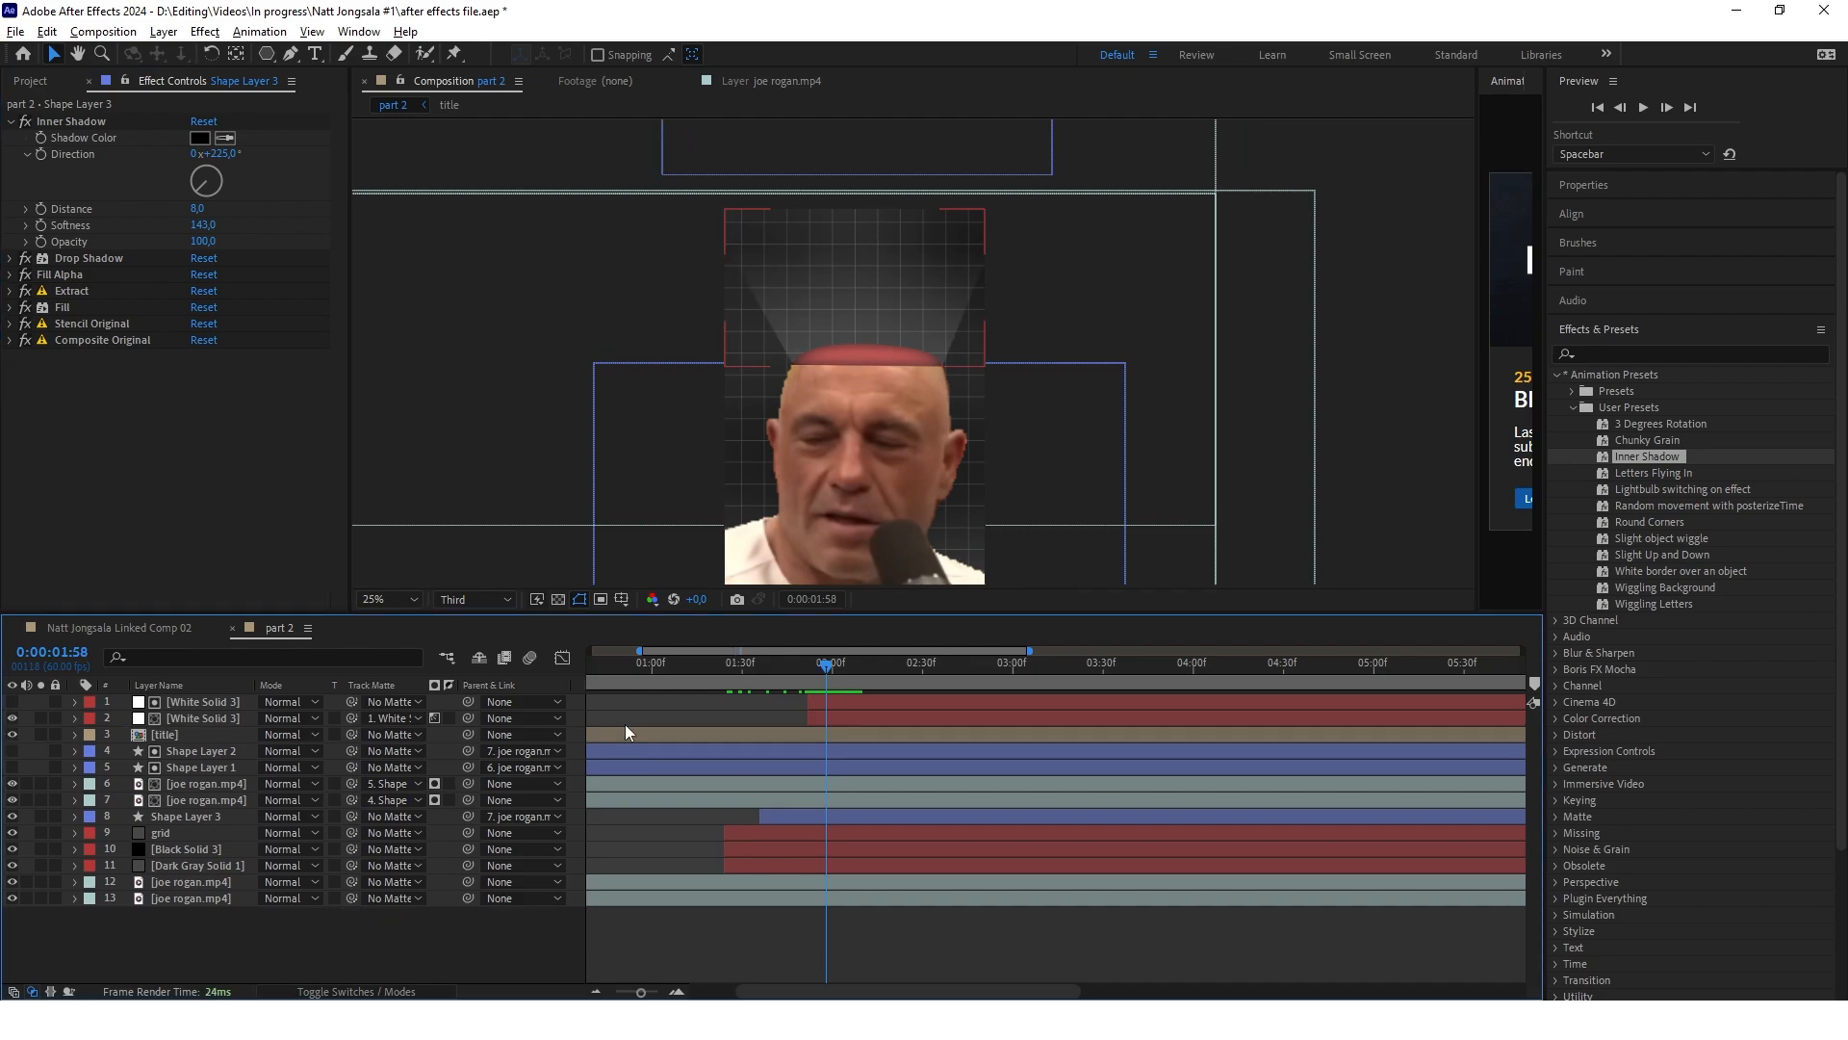
Add google calendar.png to the composition, scale it down and place it above the open head
left_click(609, 736)
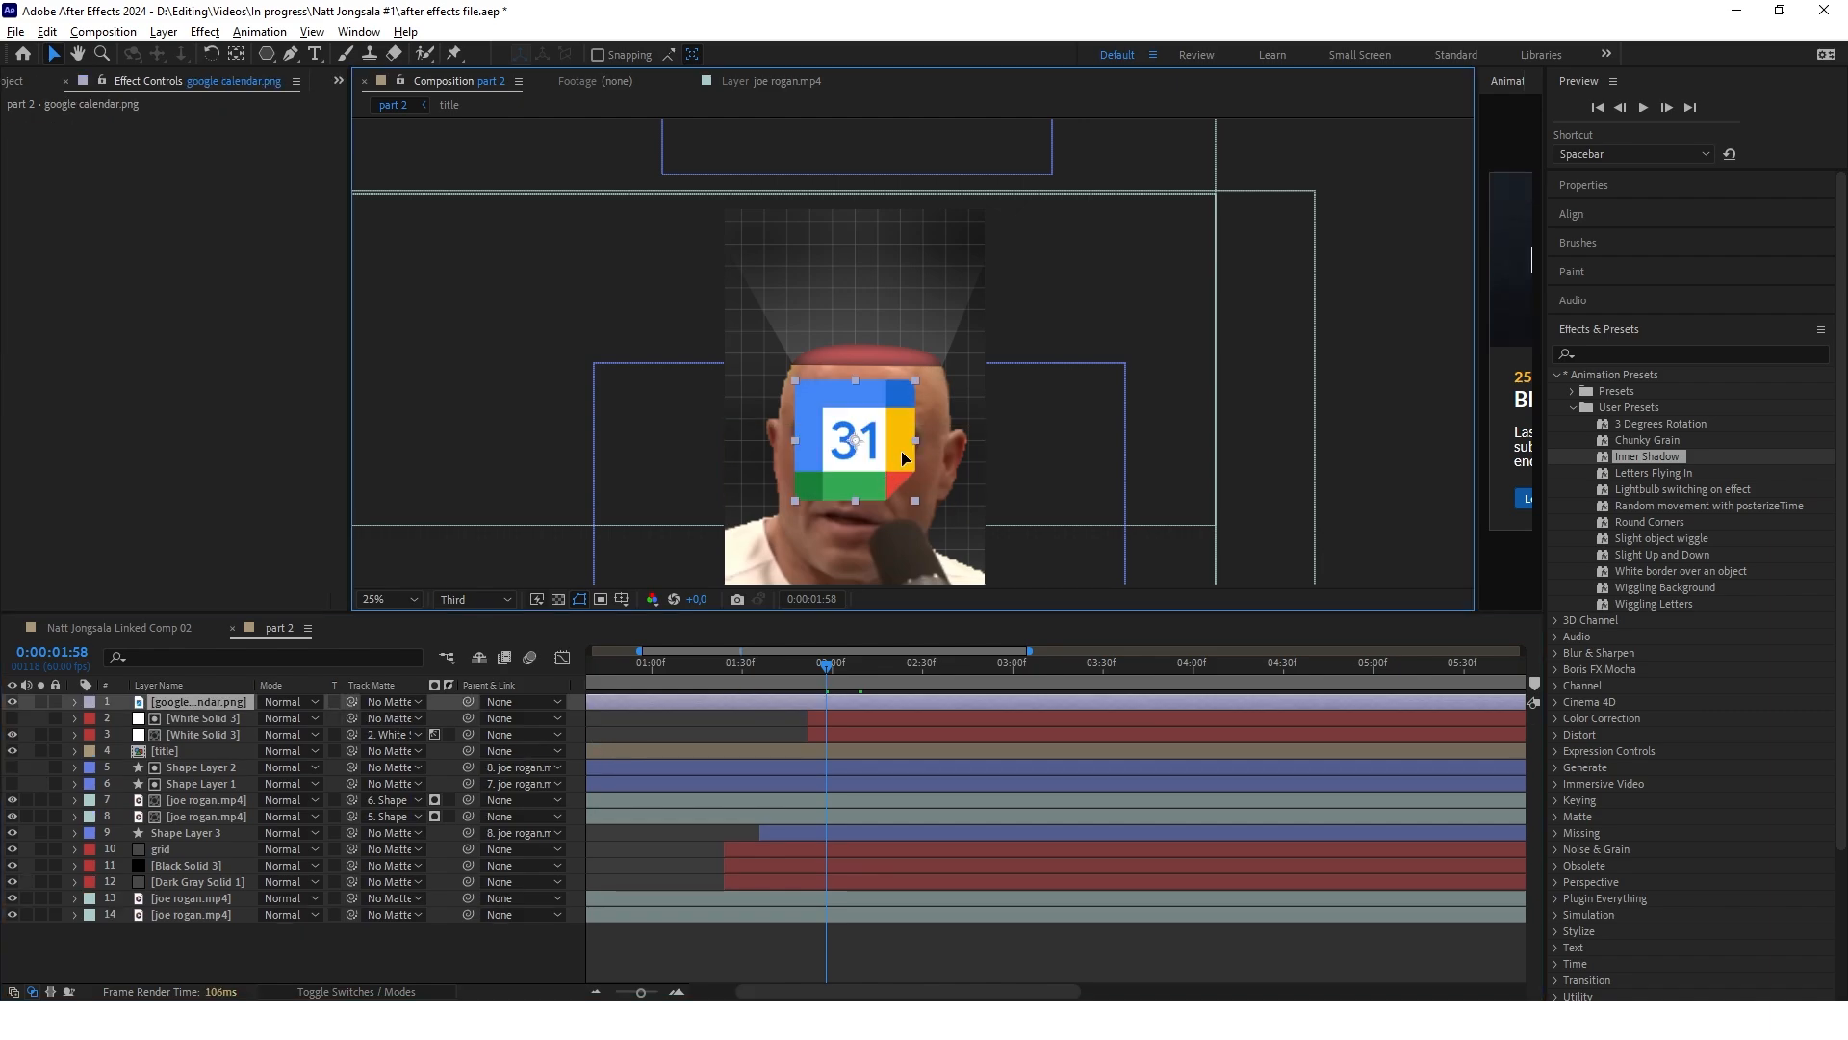
mouse_move(885, 469)
left_mouse_down()
mouse_move(892, 450)
mouse_move(911, 473)
mouse_move(898, 459)
left_mouse_up()
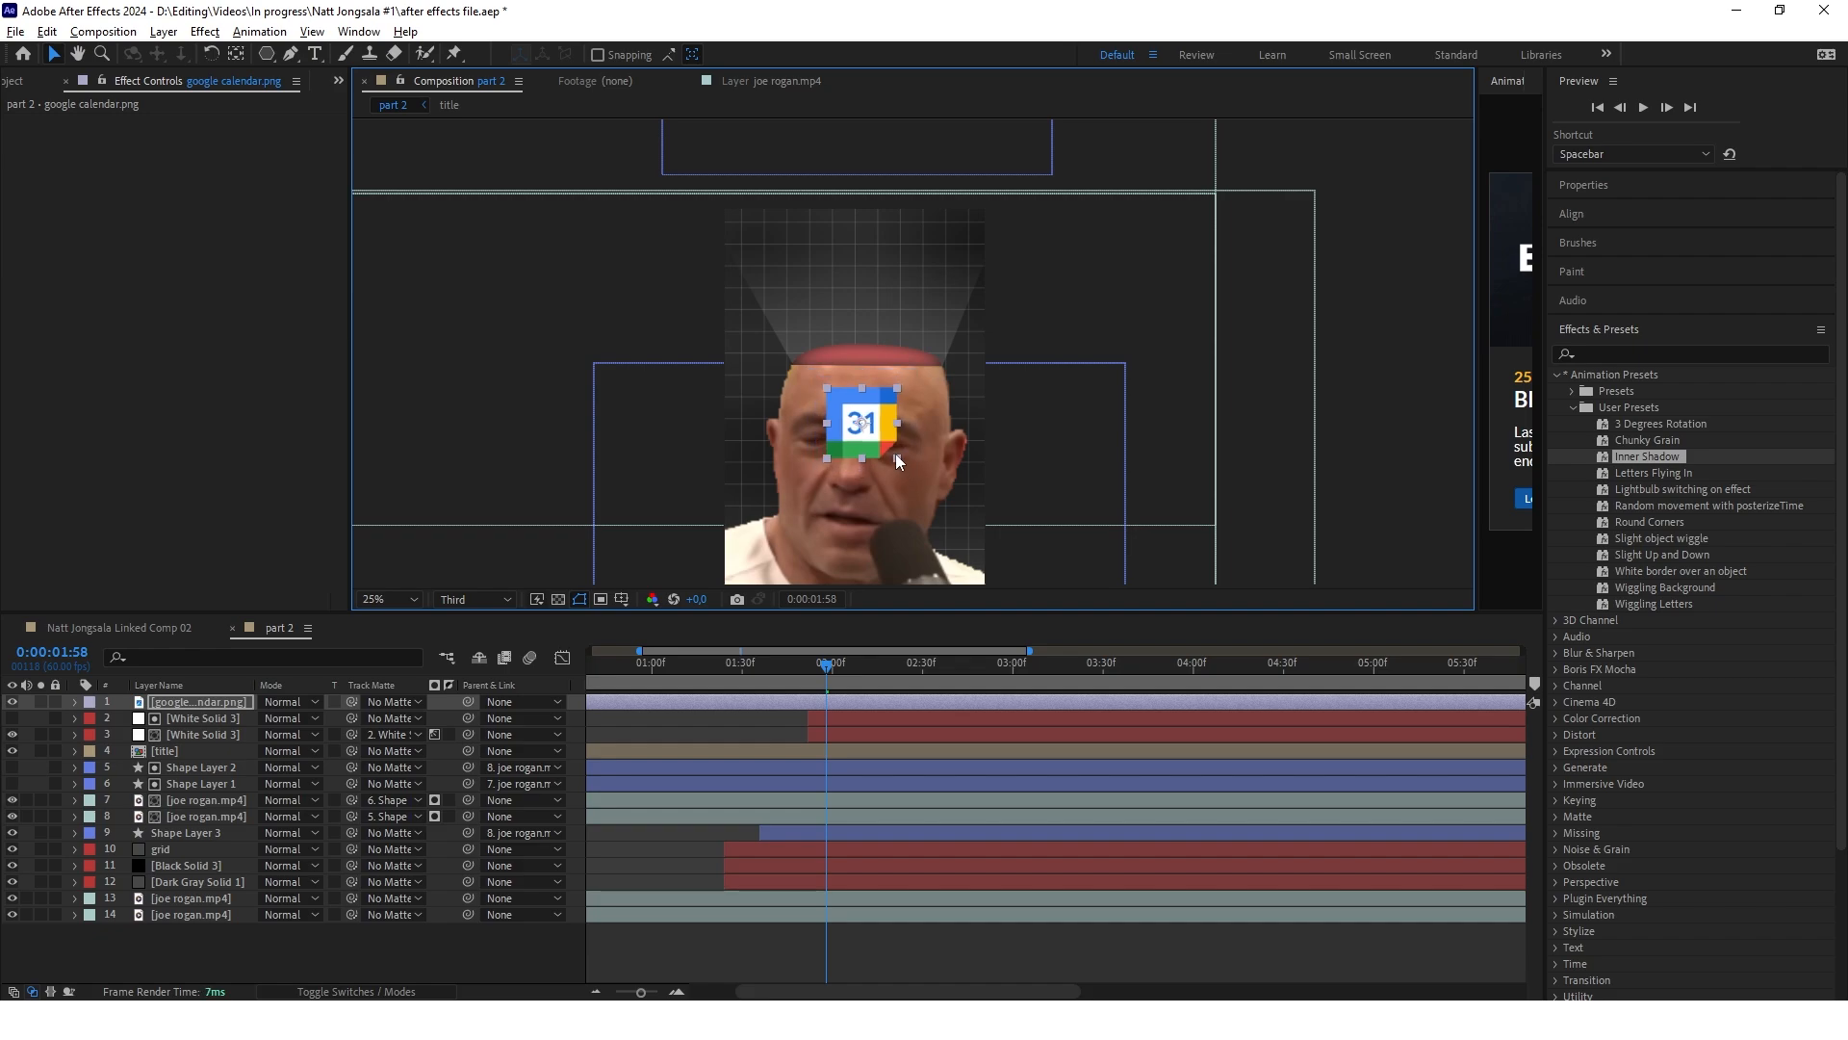
left_click_drag(898, 459, 895, 456)
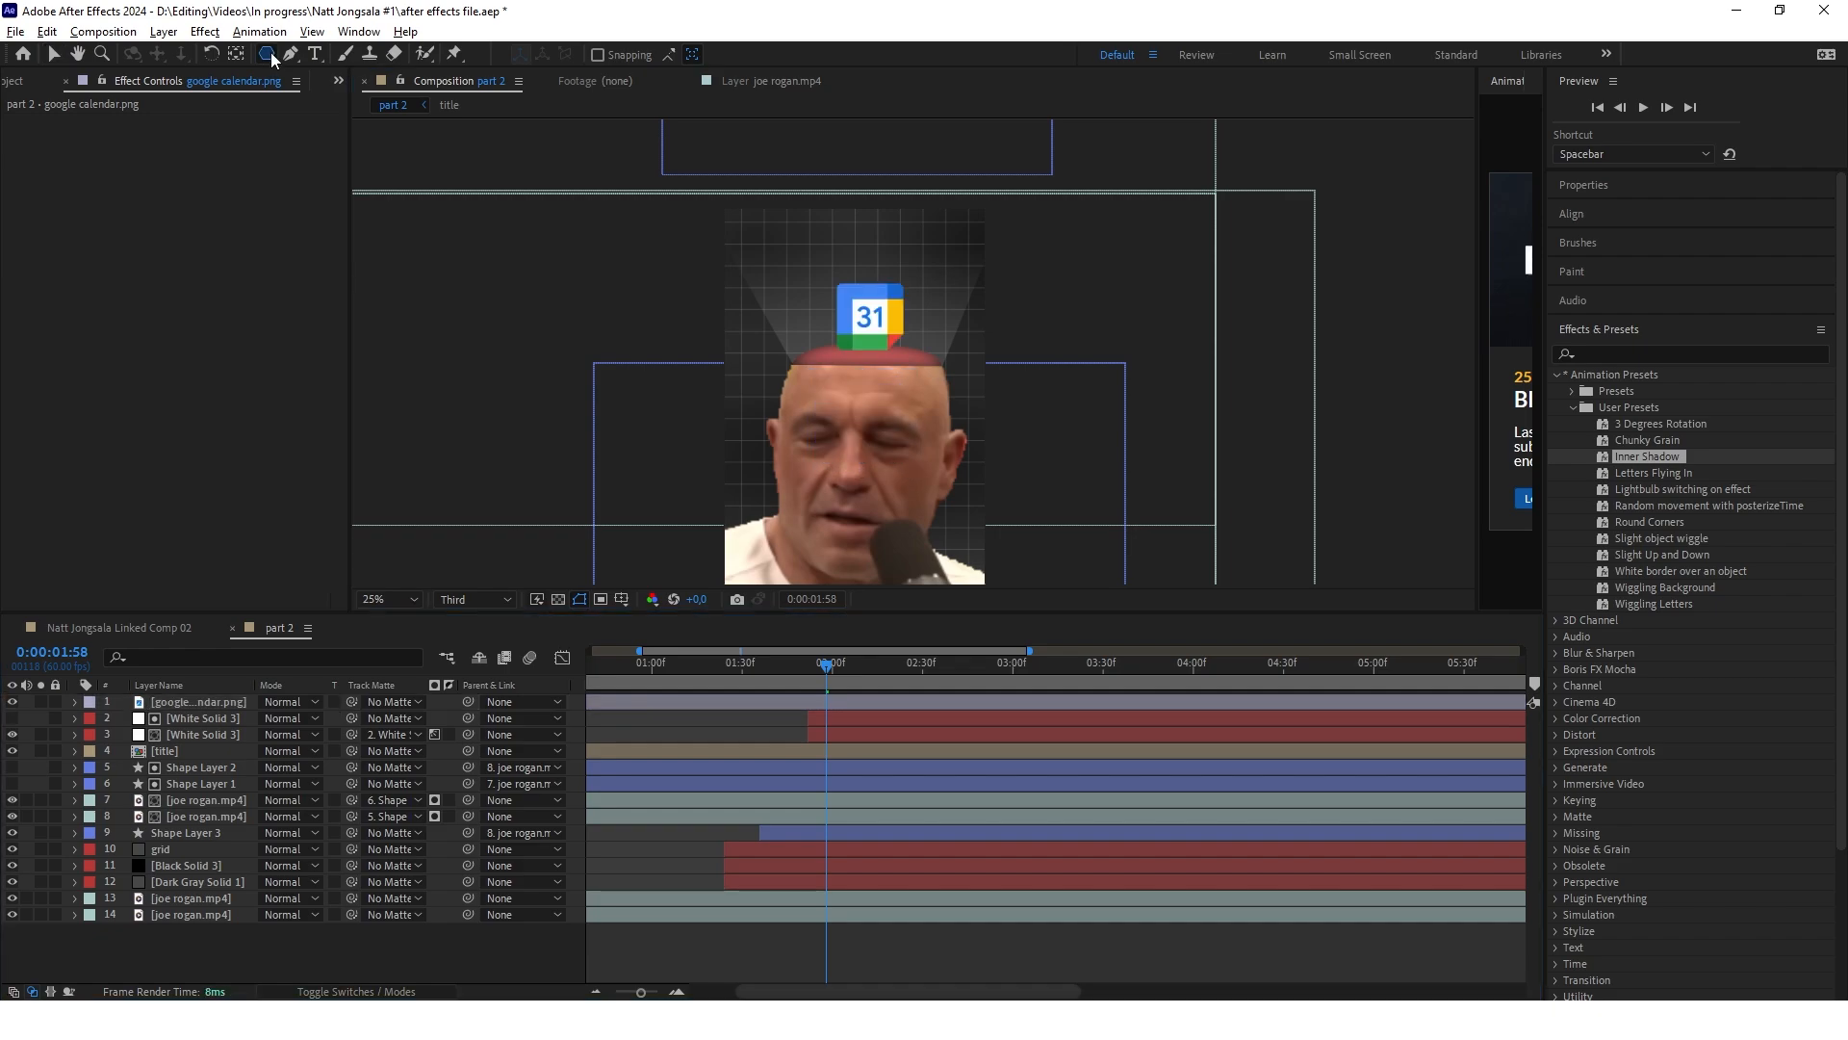
Draw a red star with an outer radius of about 270 over the calendar logo using the Star tool
left_click(271, 58)
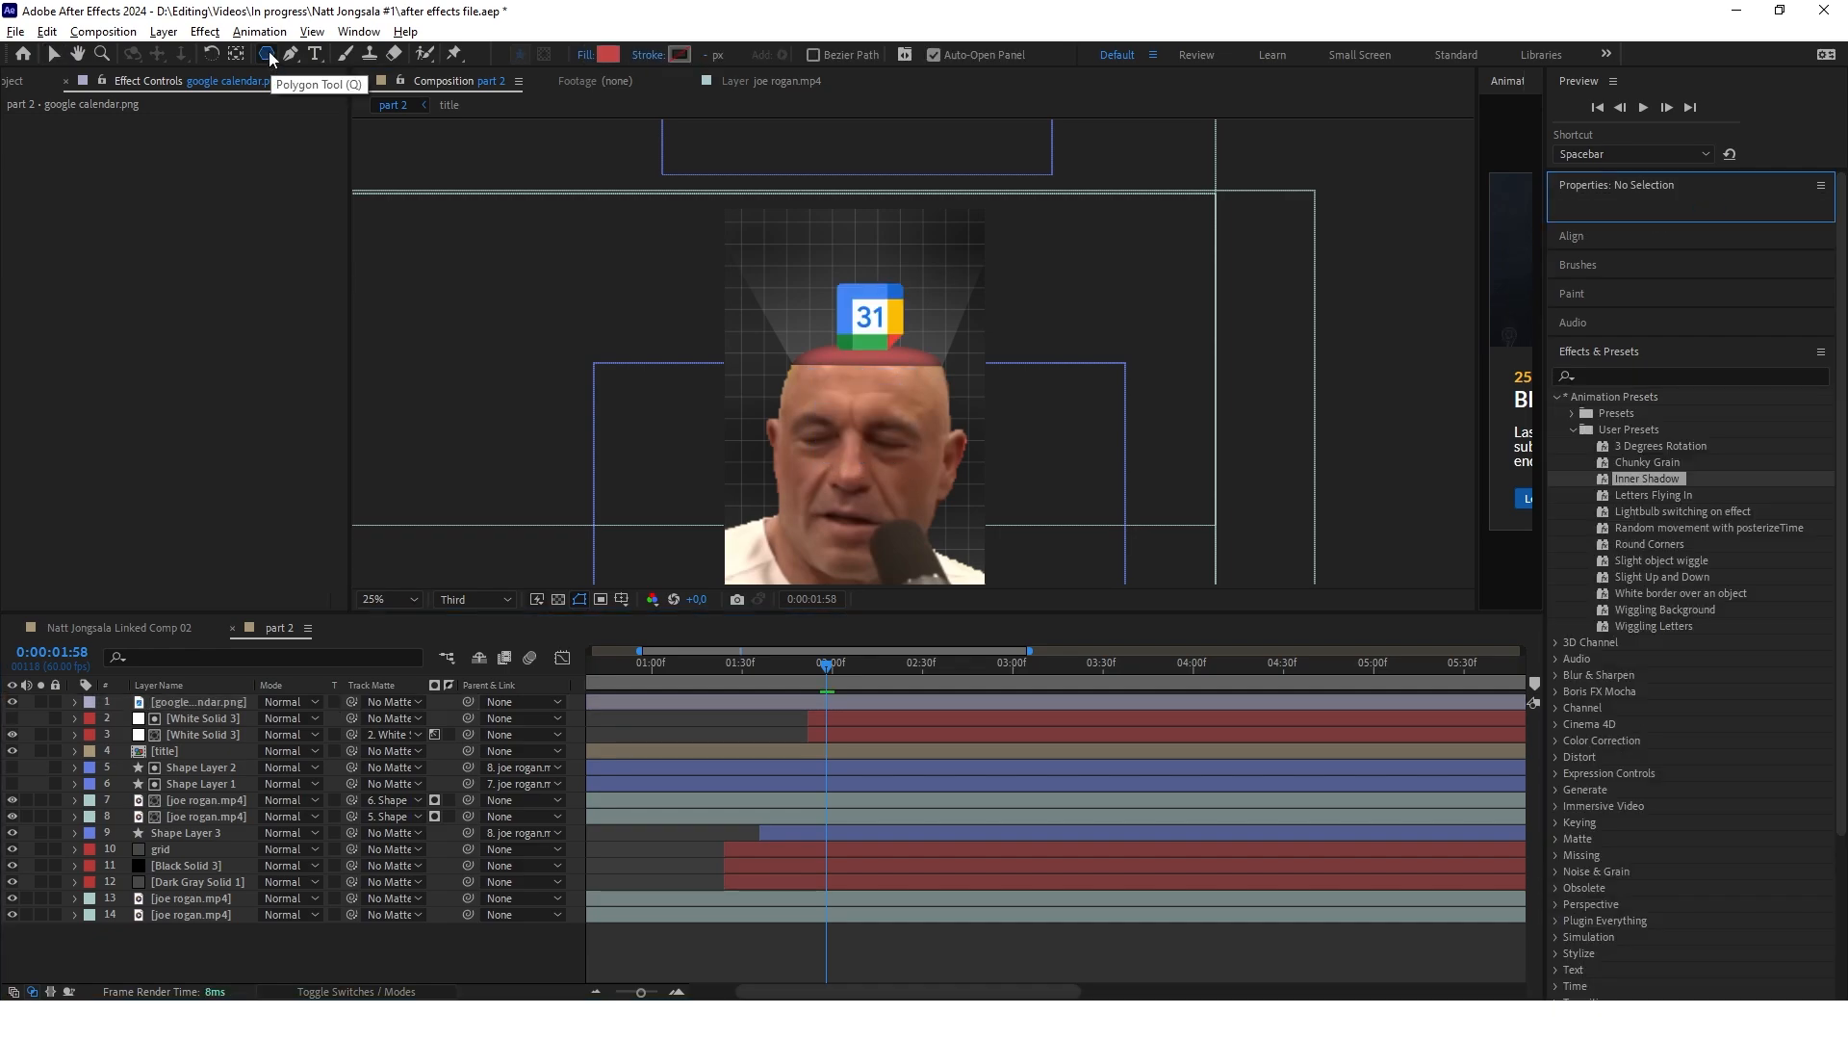
left_click(271, 60)
left_click(271, 60)
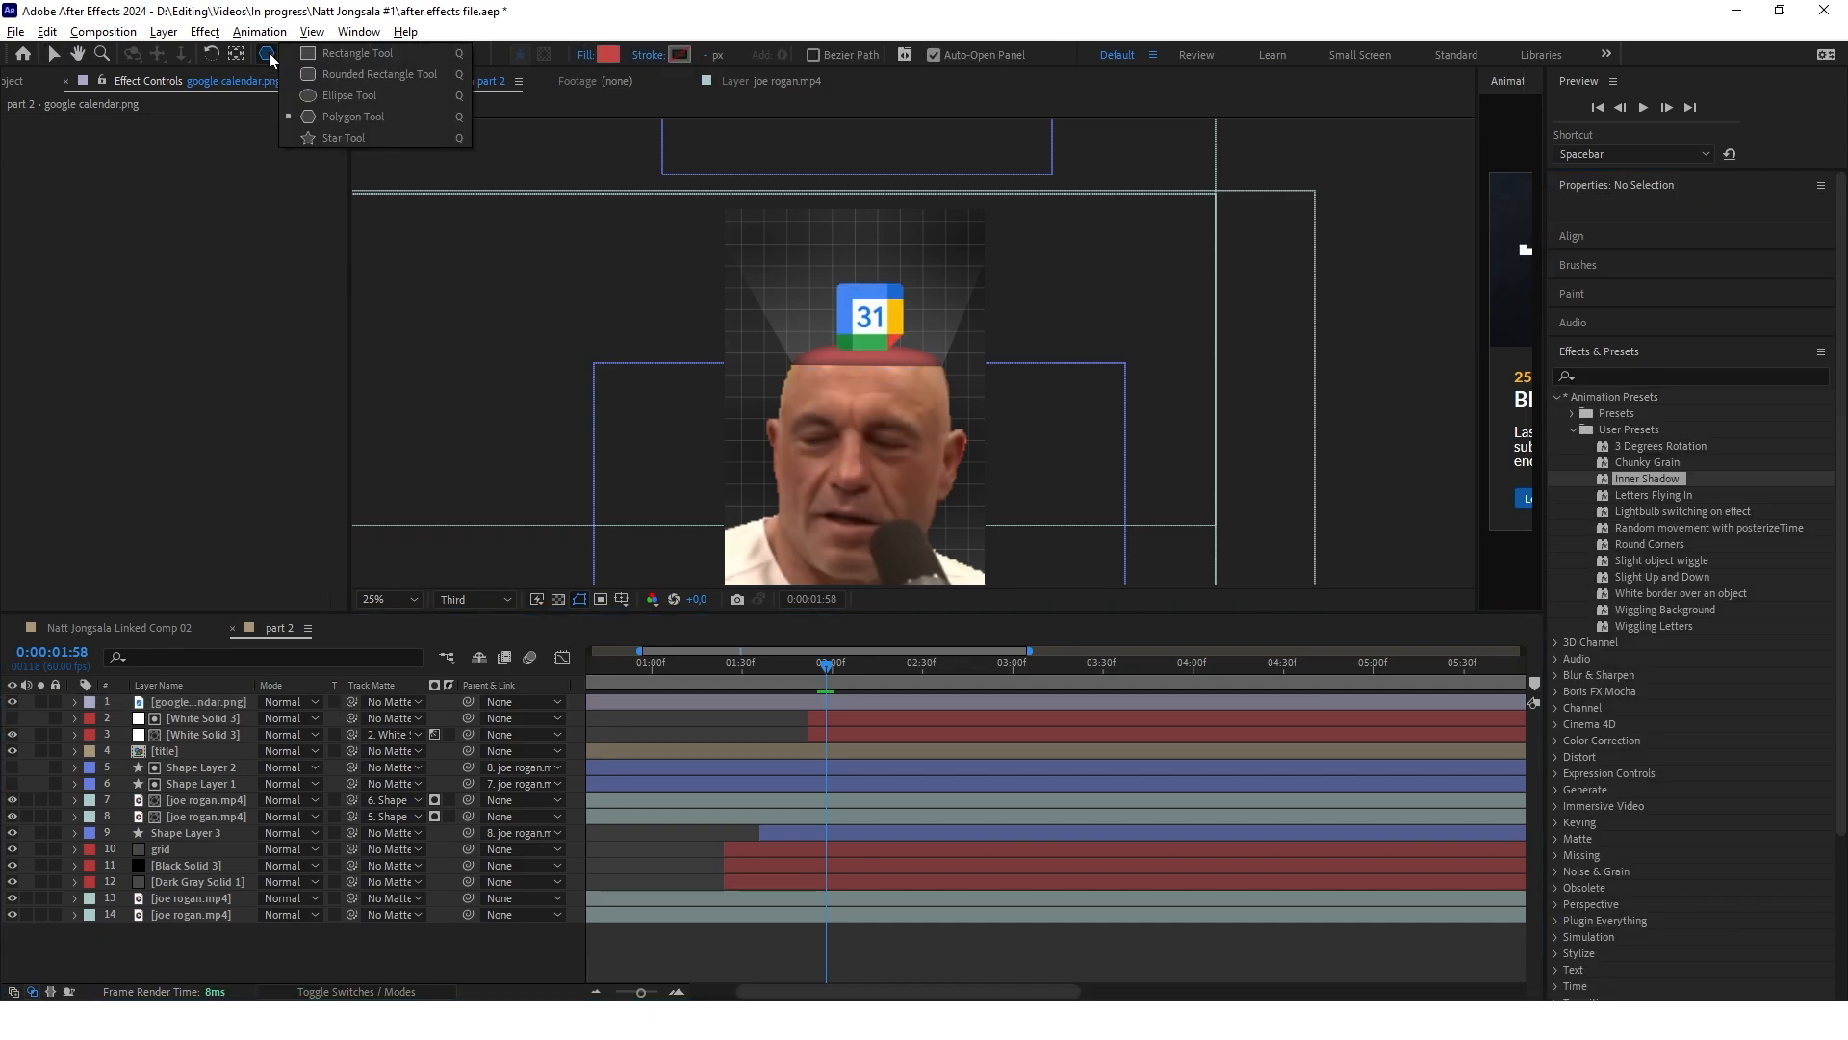
left_click(354, 139)
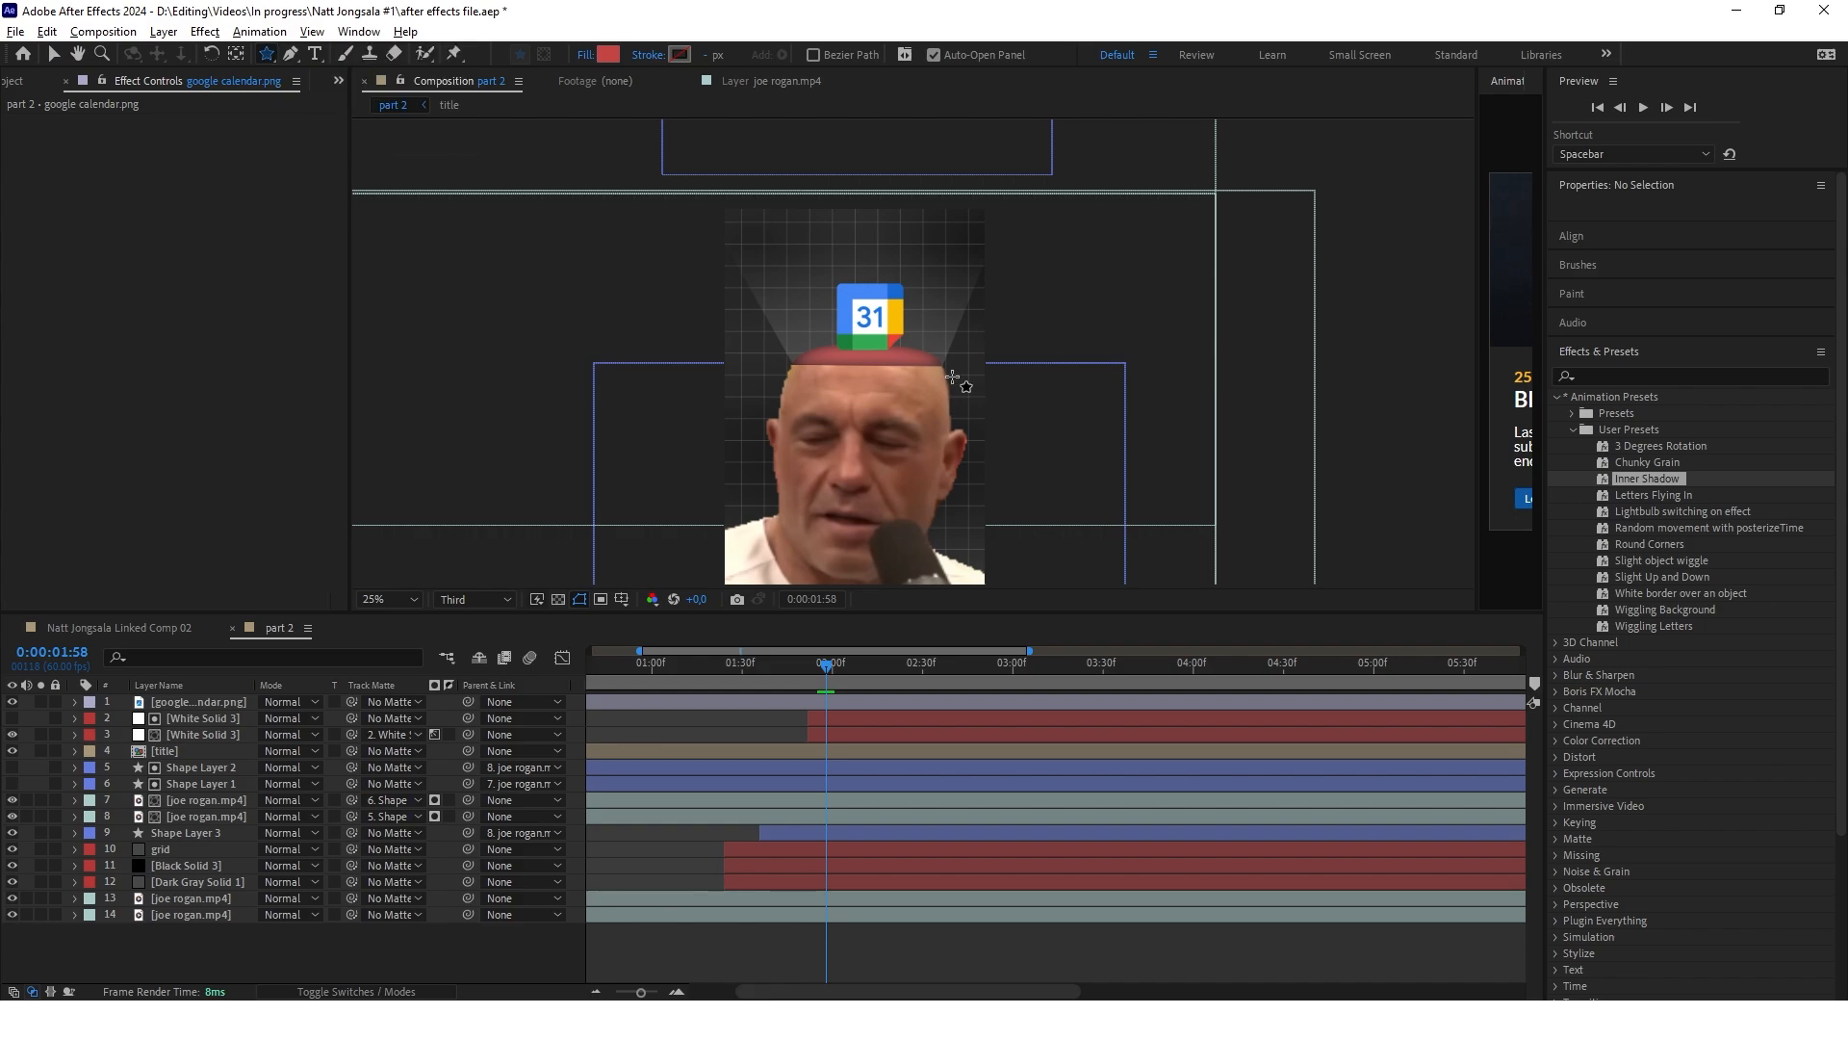
left_click(851, 316)
left_click_drag(823, 279, 858, 338)
scroll(822, 235, "up", 2)
key("v")
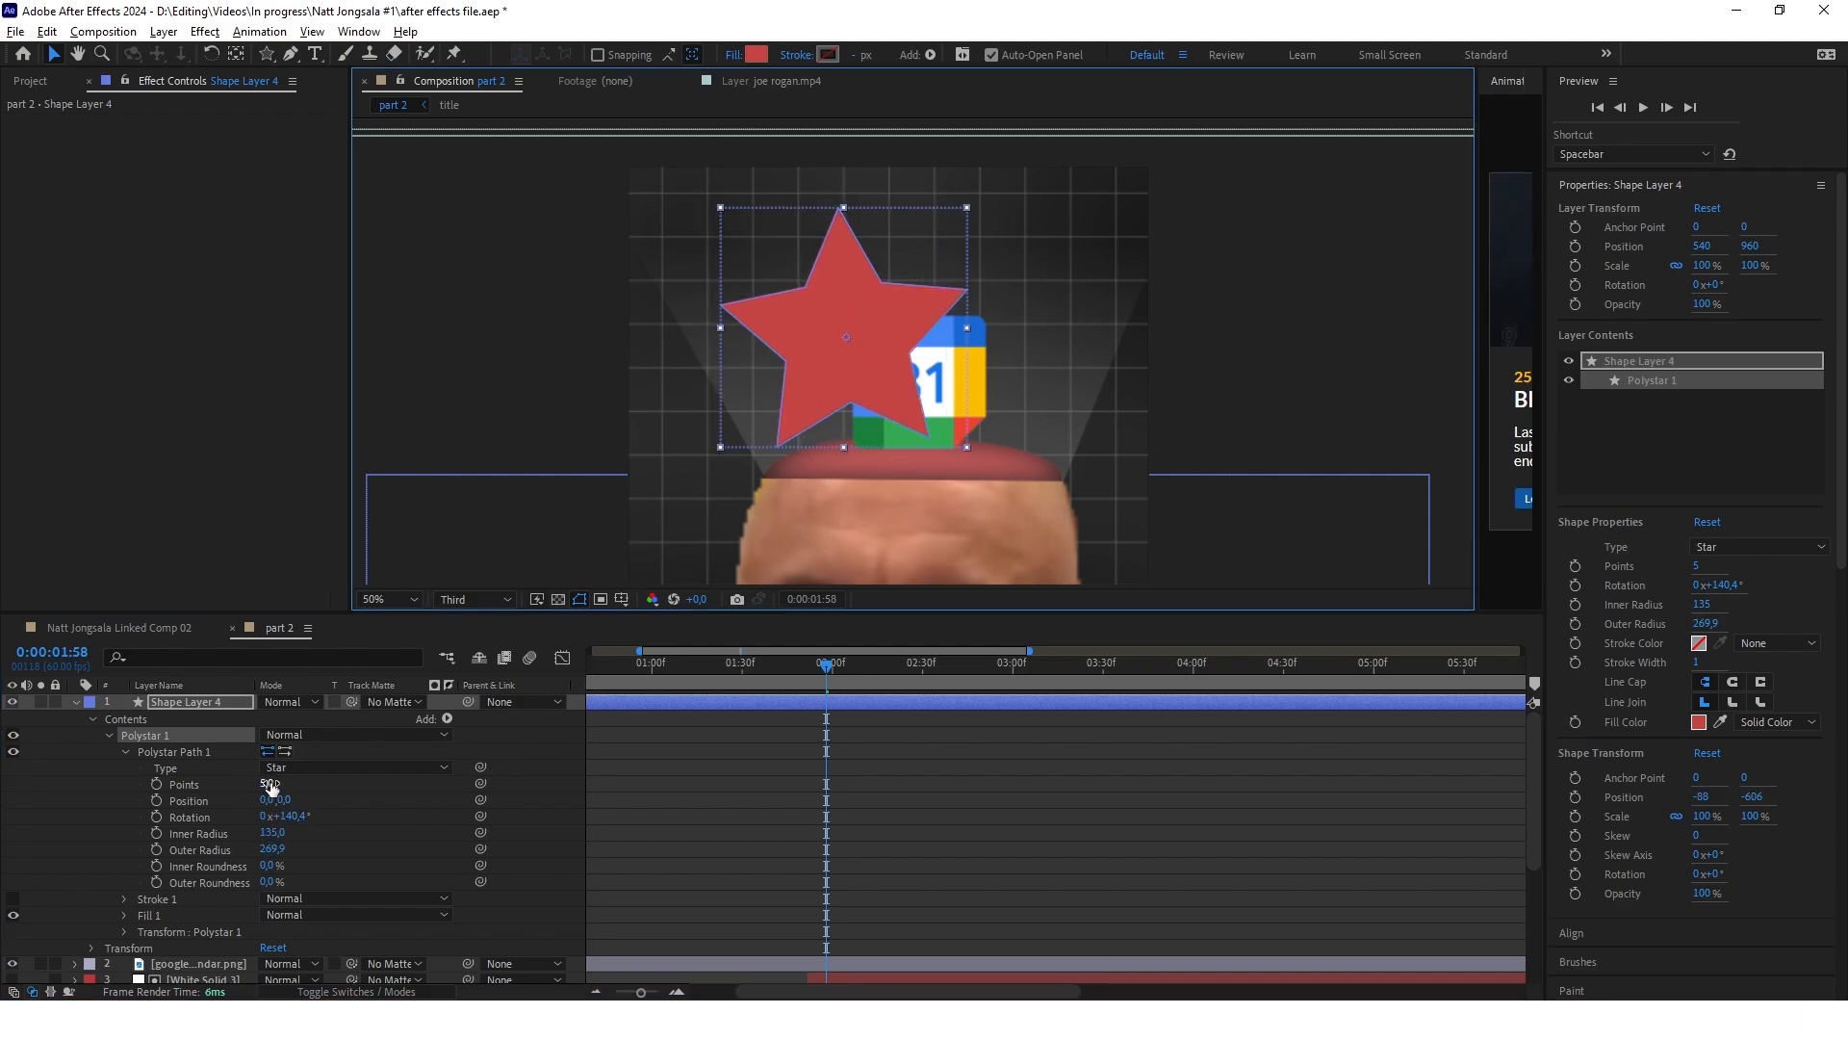
Set the star to 10 points with an inner radius of 198 and position it over the calendar logo
left_click(267, 784)
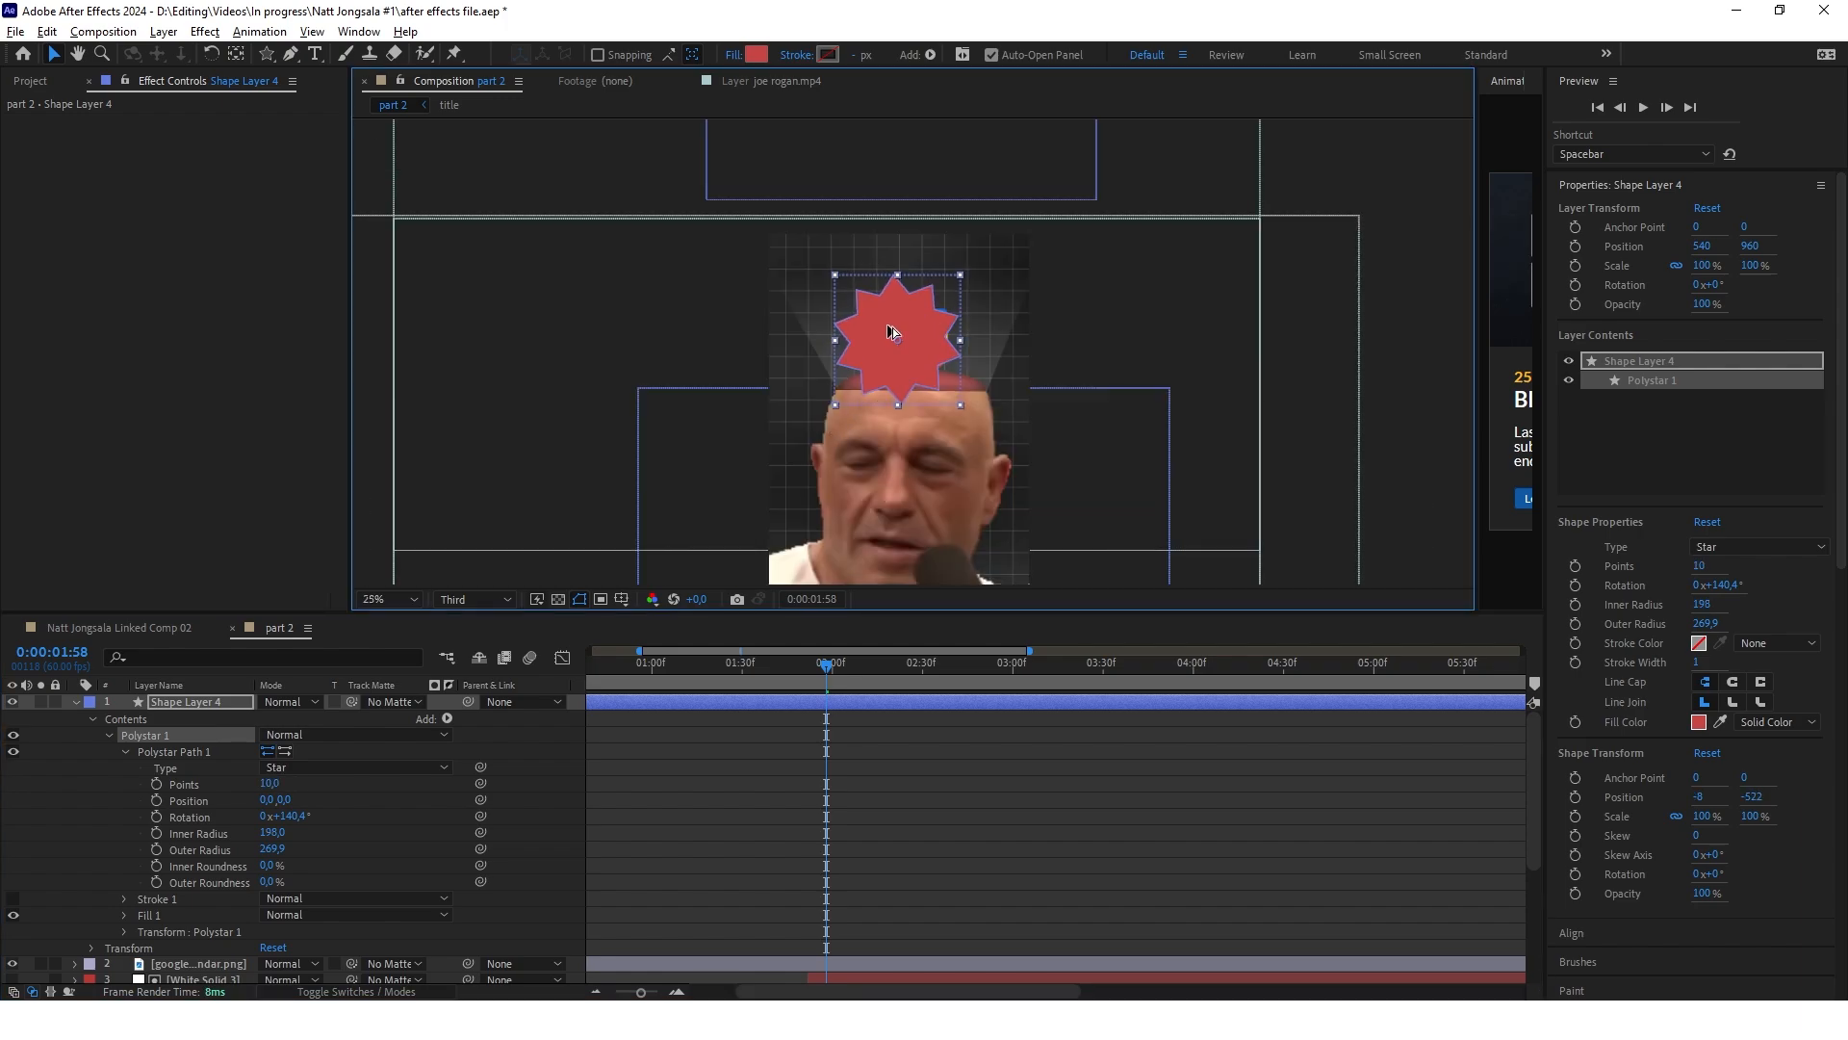
scroll(891, 332, "up", 2)
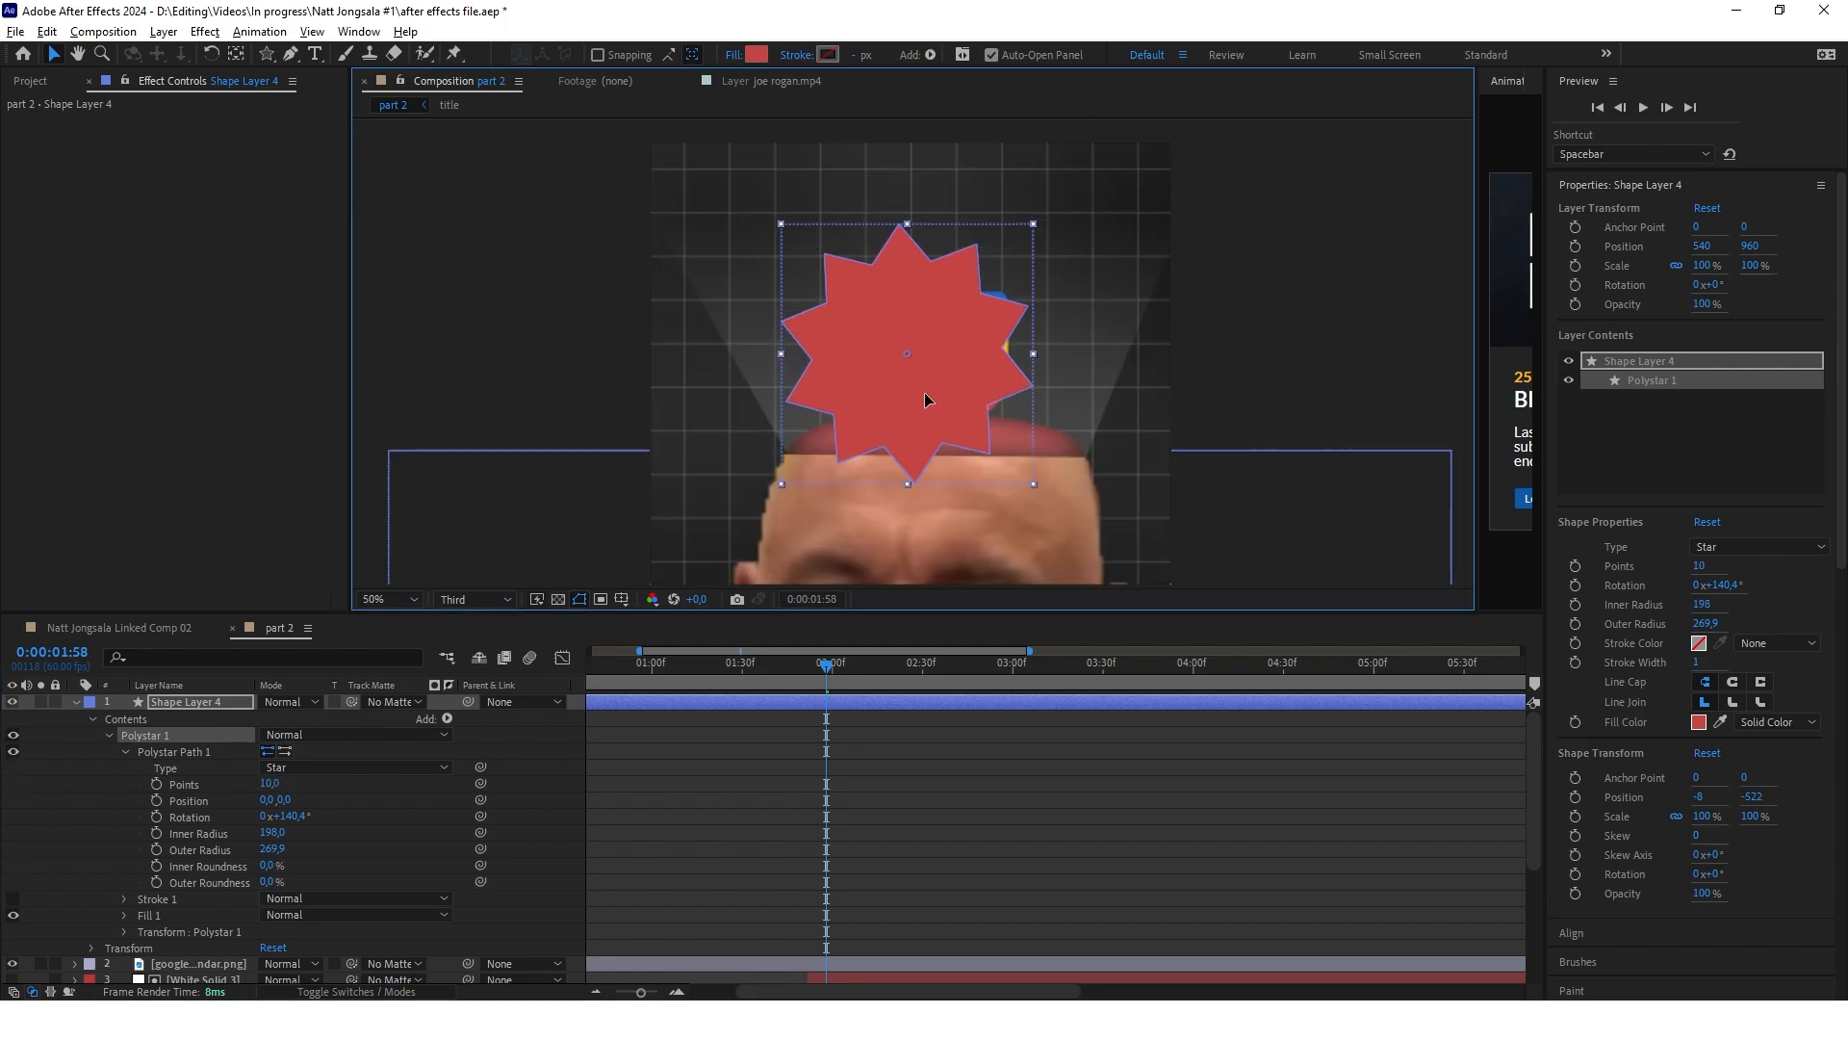
left_click_drag(924, 391, 845, 355)
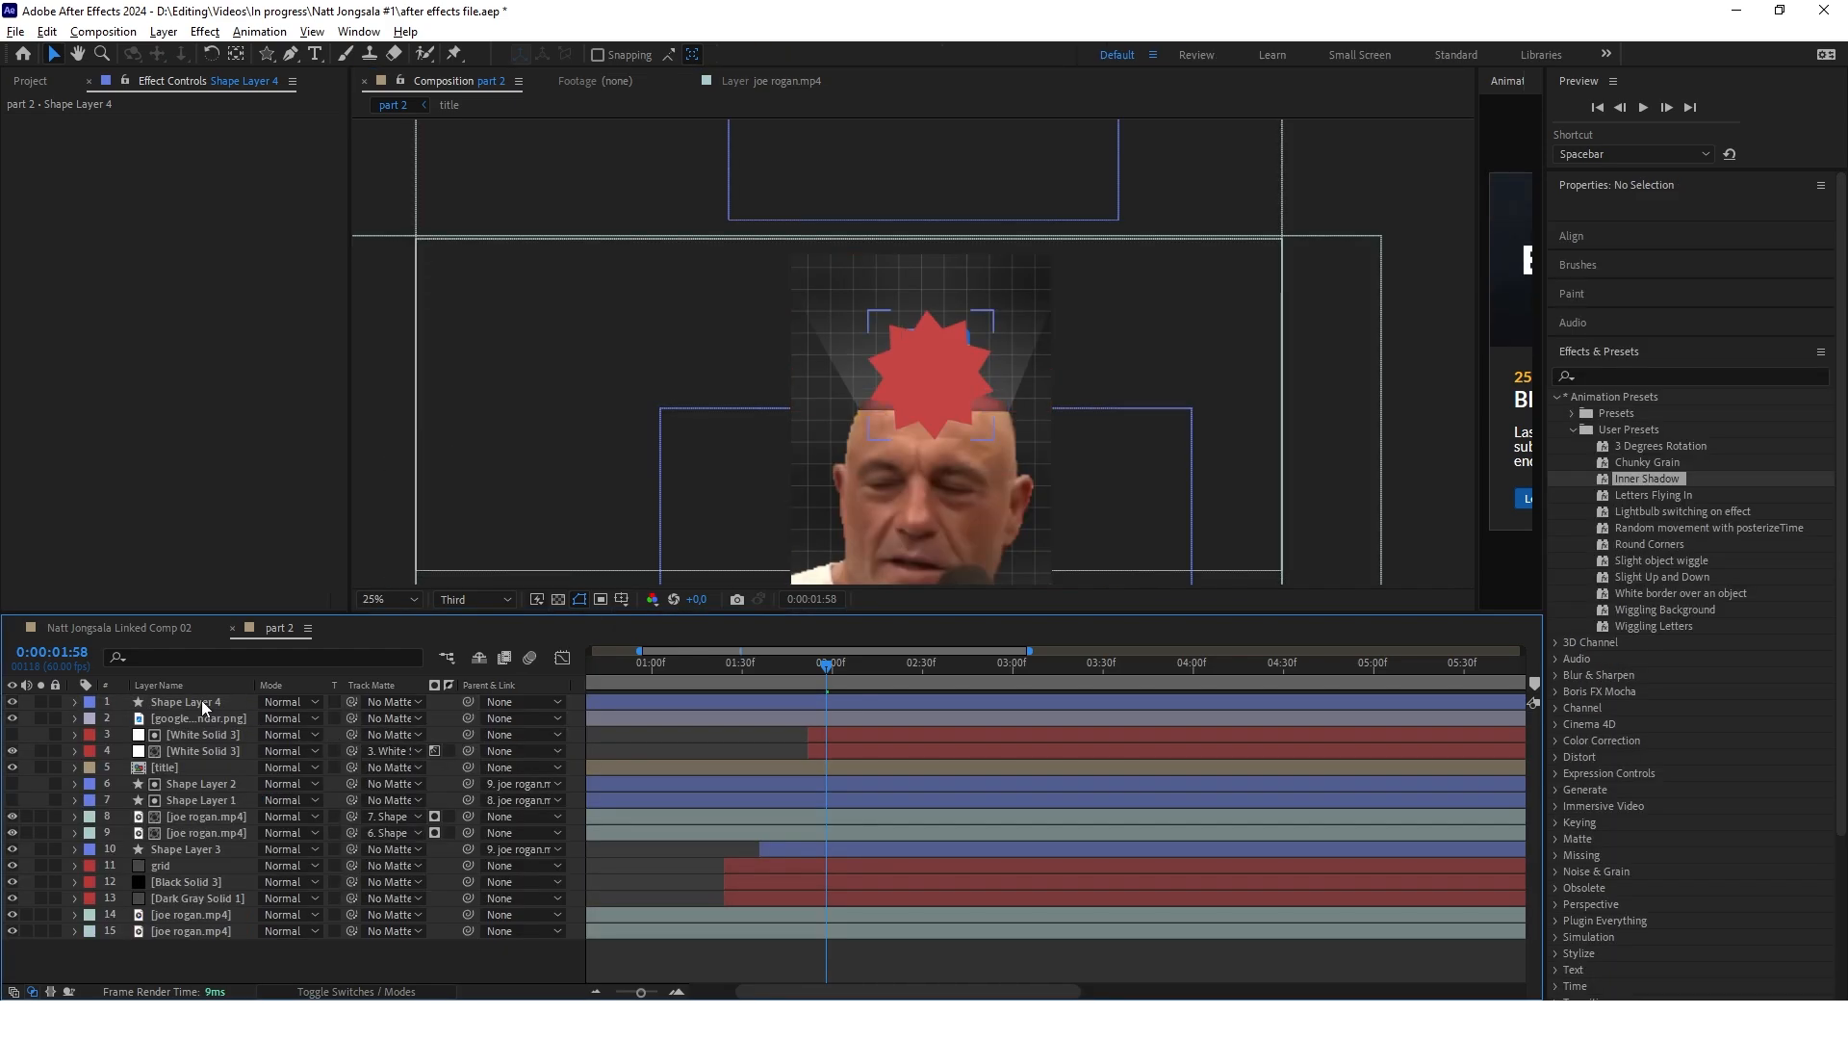
Move the star and calendar logo layers beneath both matted joe rogan.mp4 layers, directly above Shape Layer 3
left_click(201, 708)
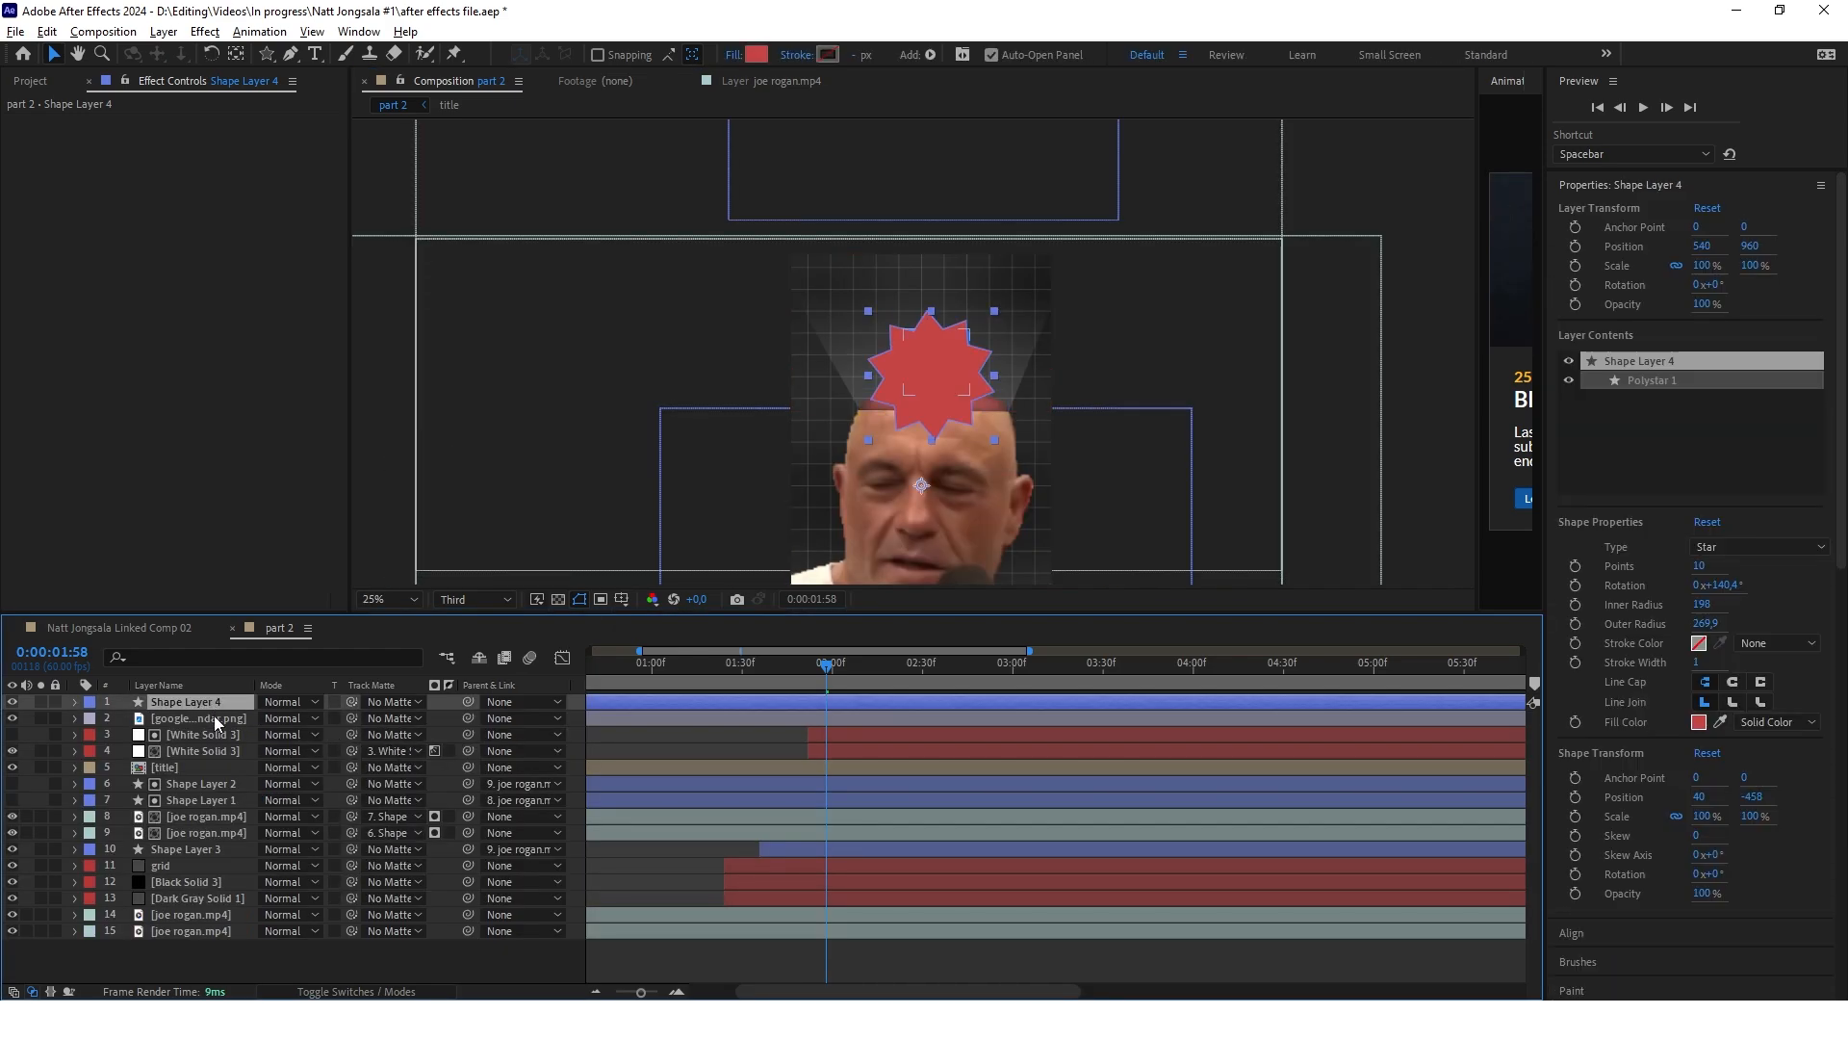
left_click(216, 723, "ctrl")
key("ctrl+[")
key("ctrl+[")
key("ctrl+[")
key("ctrl+[")
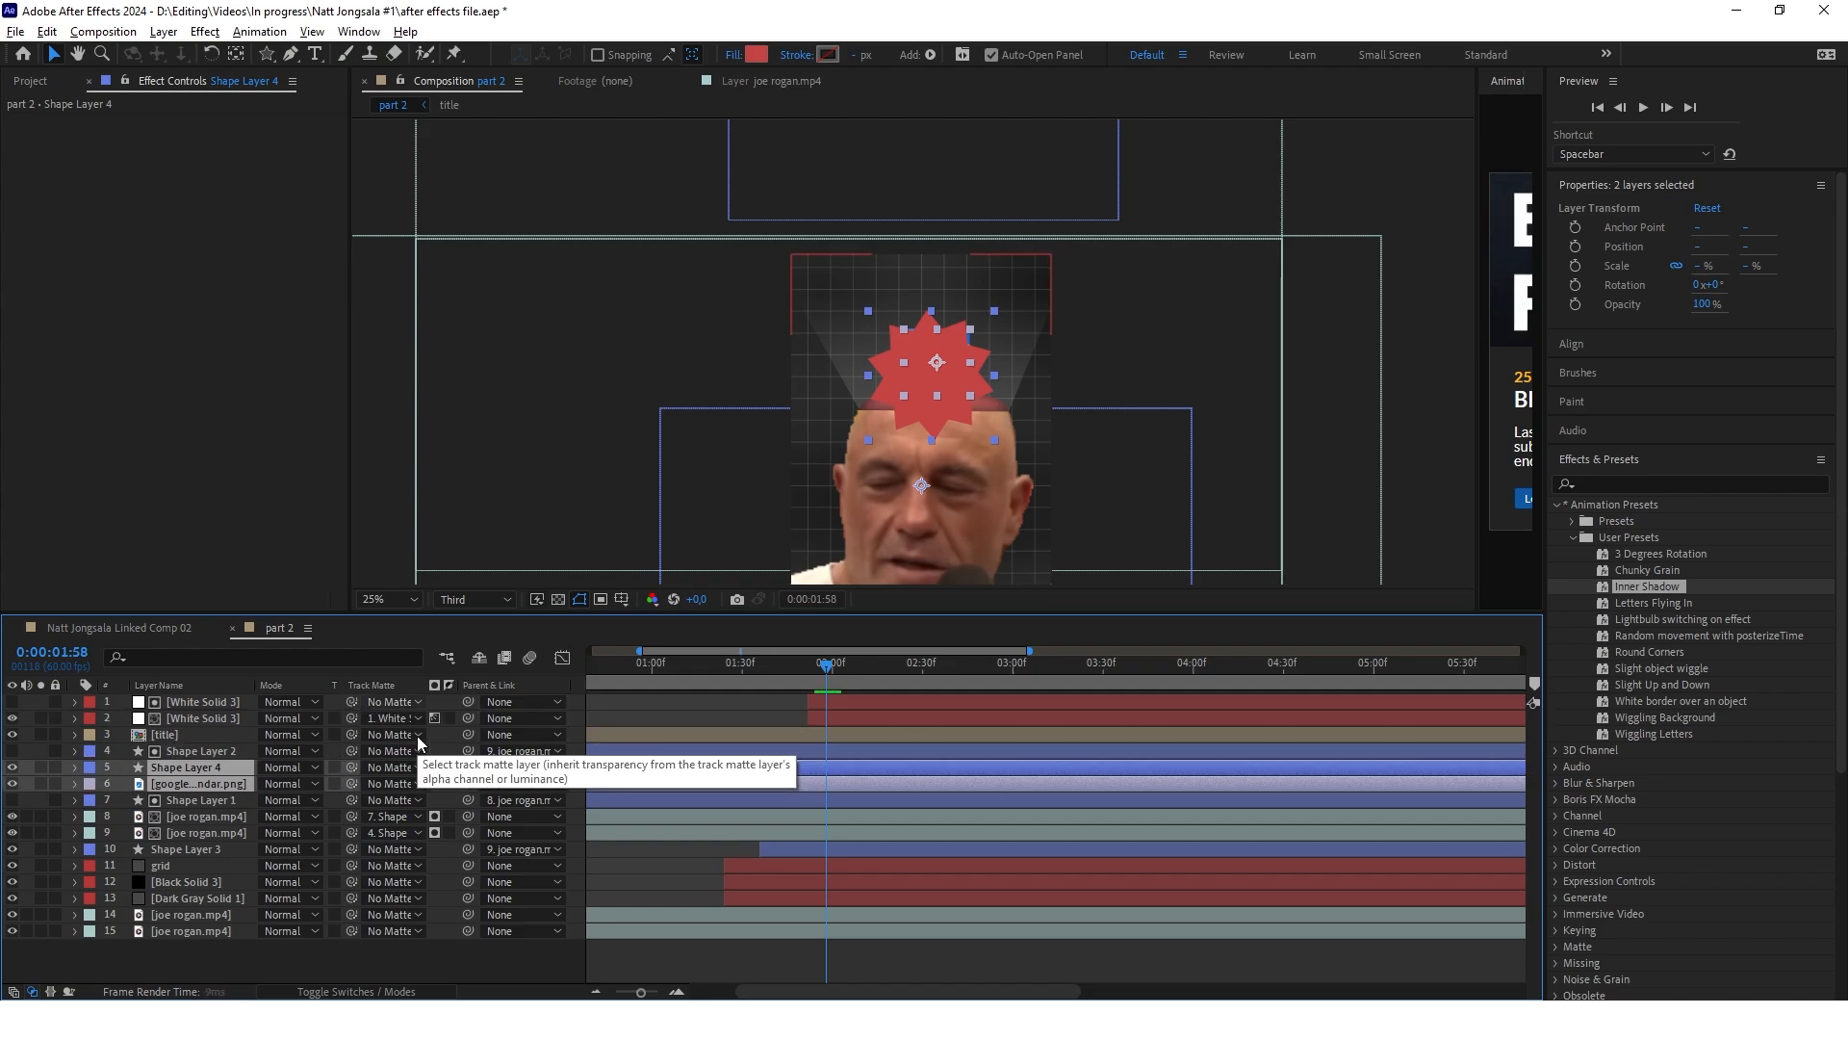
key("ctrl+[")
key("ctrl+[")
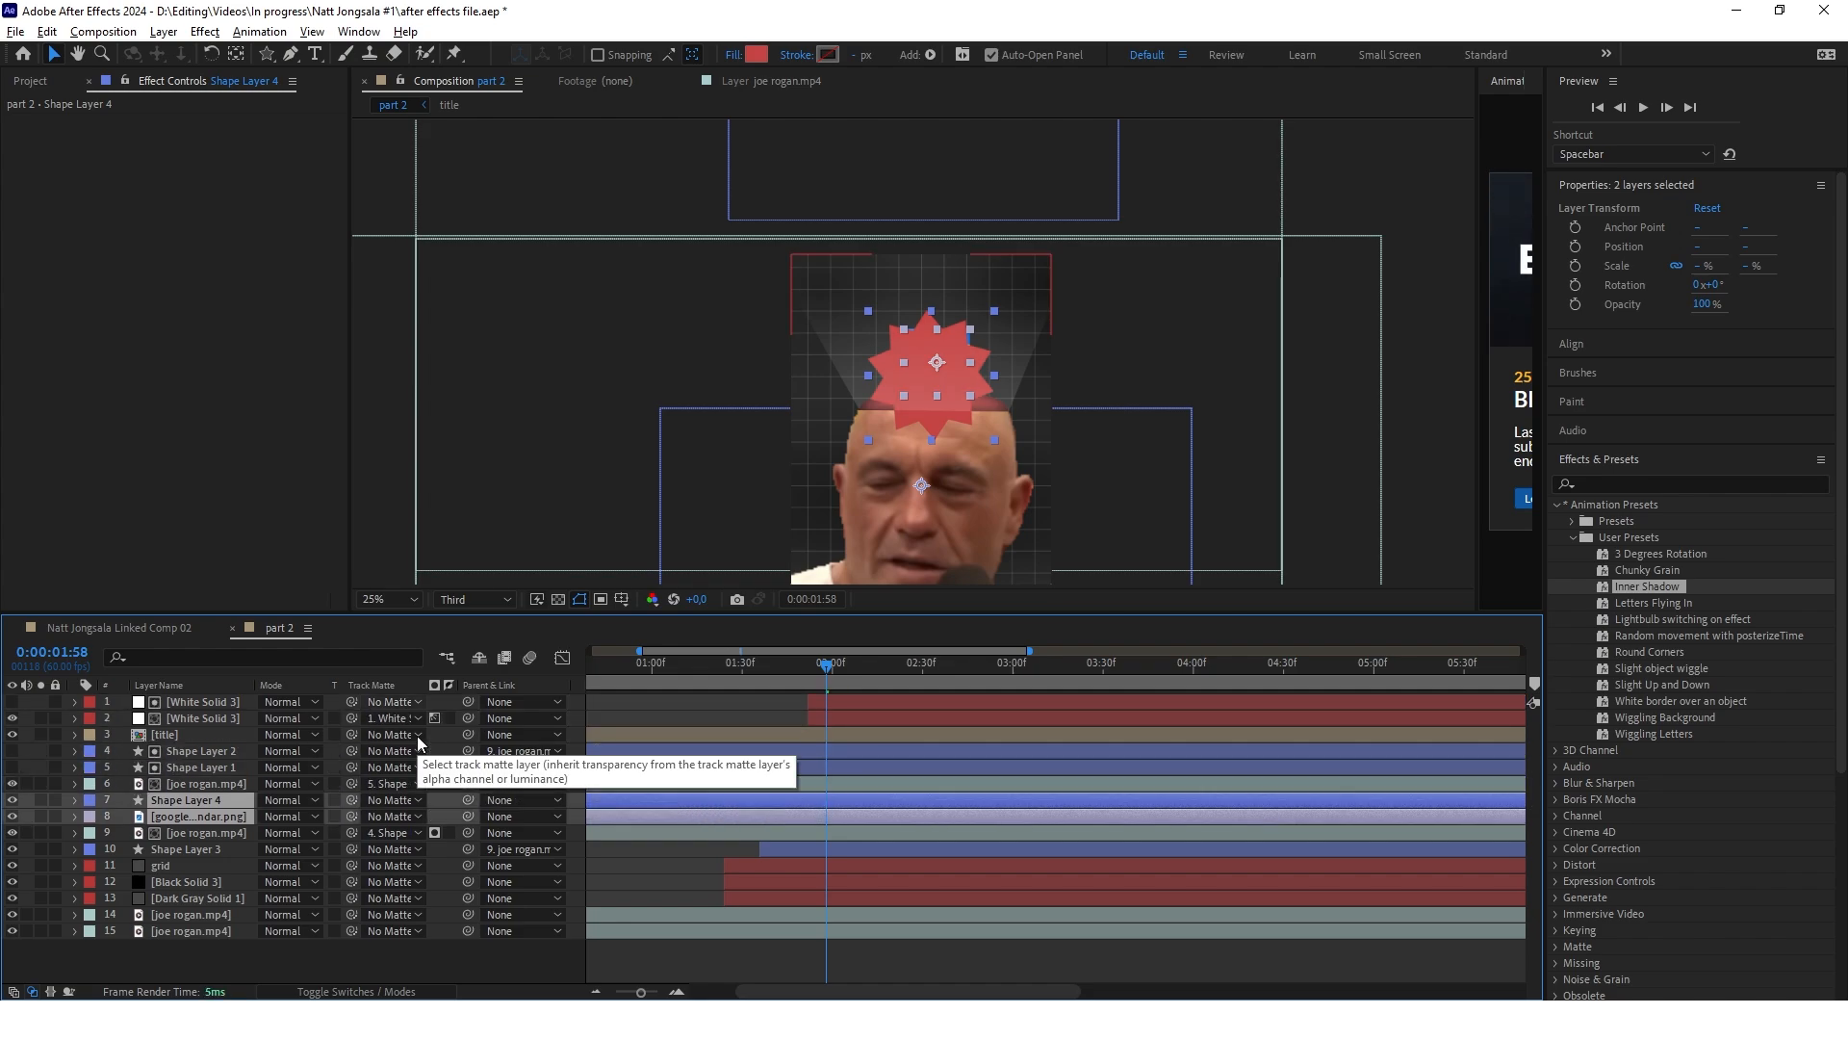
key("ctrl+[")
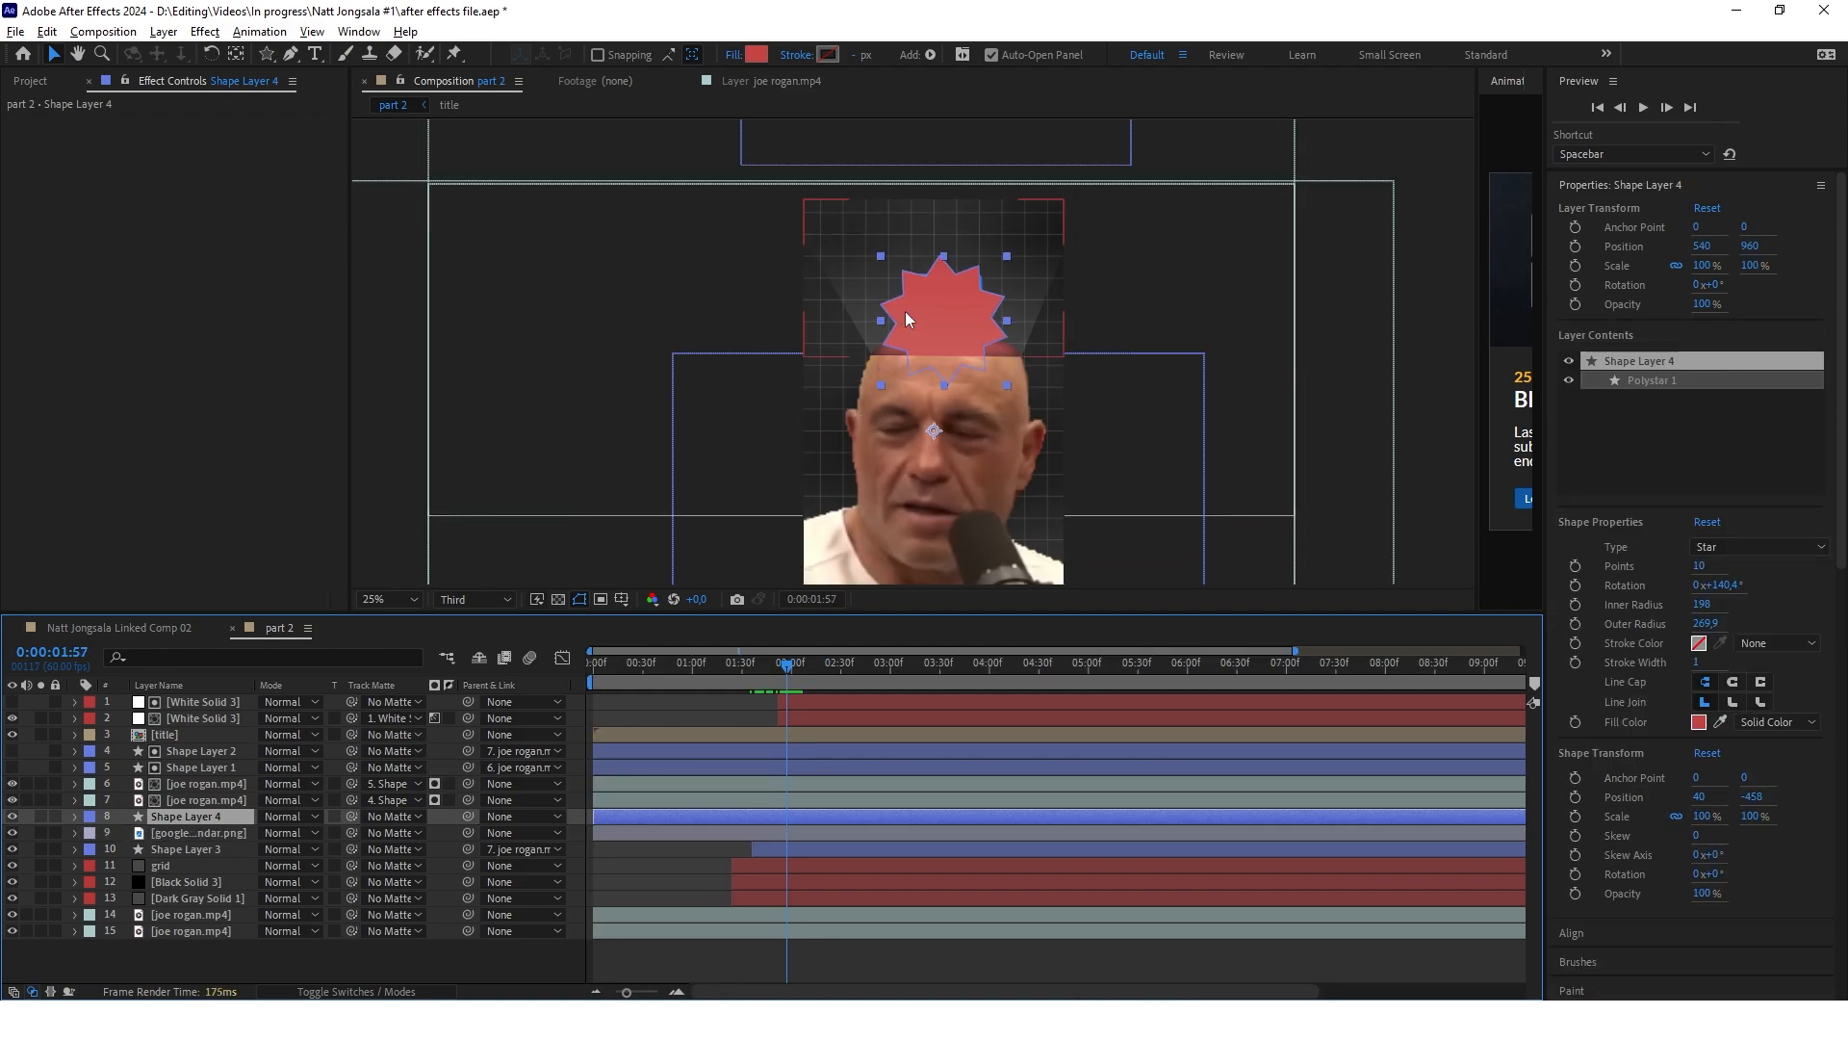
Trim the start of the star and calendar logo layers to 0:00:01:57 and stack the logo above the star
left_click(614, 801)
left_click(623, 820)
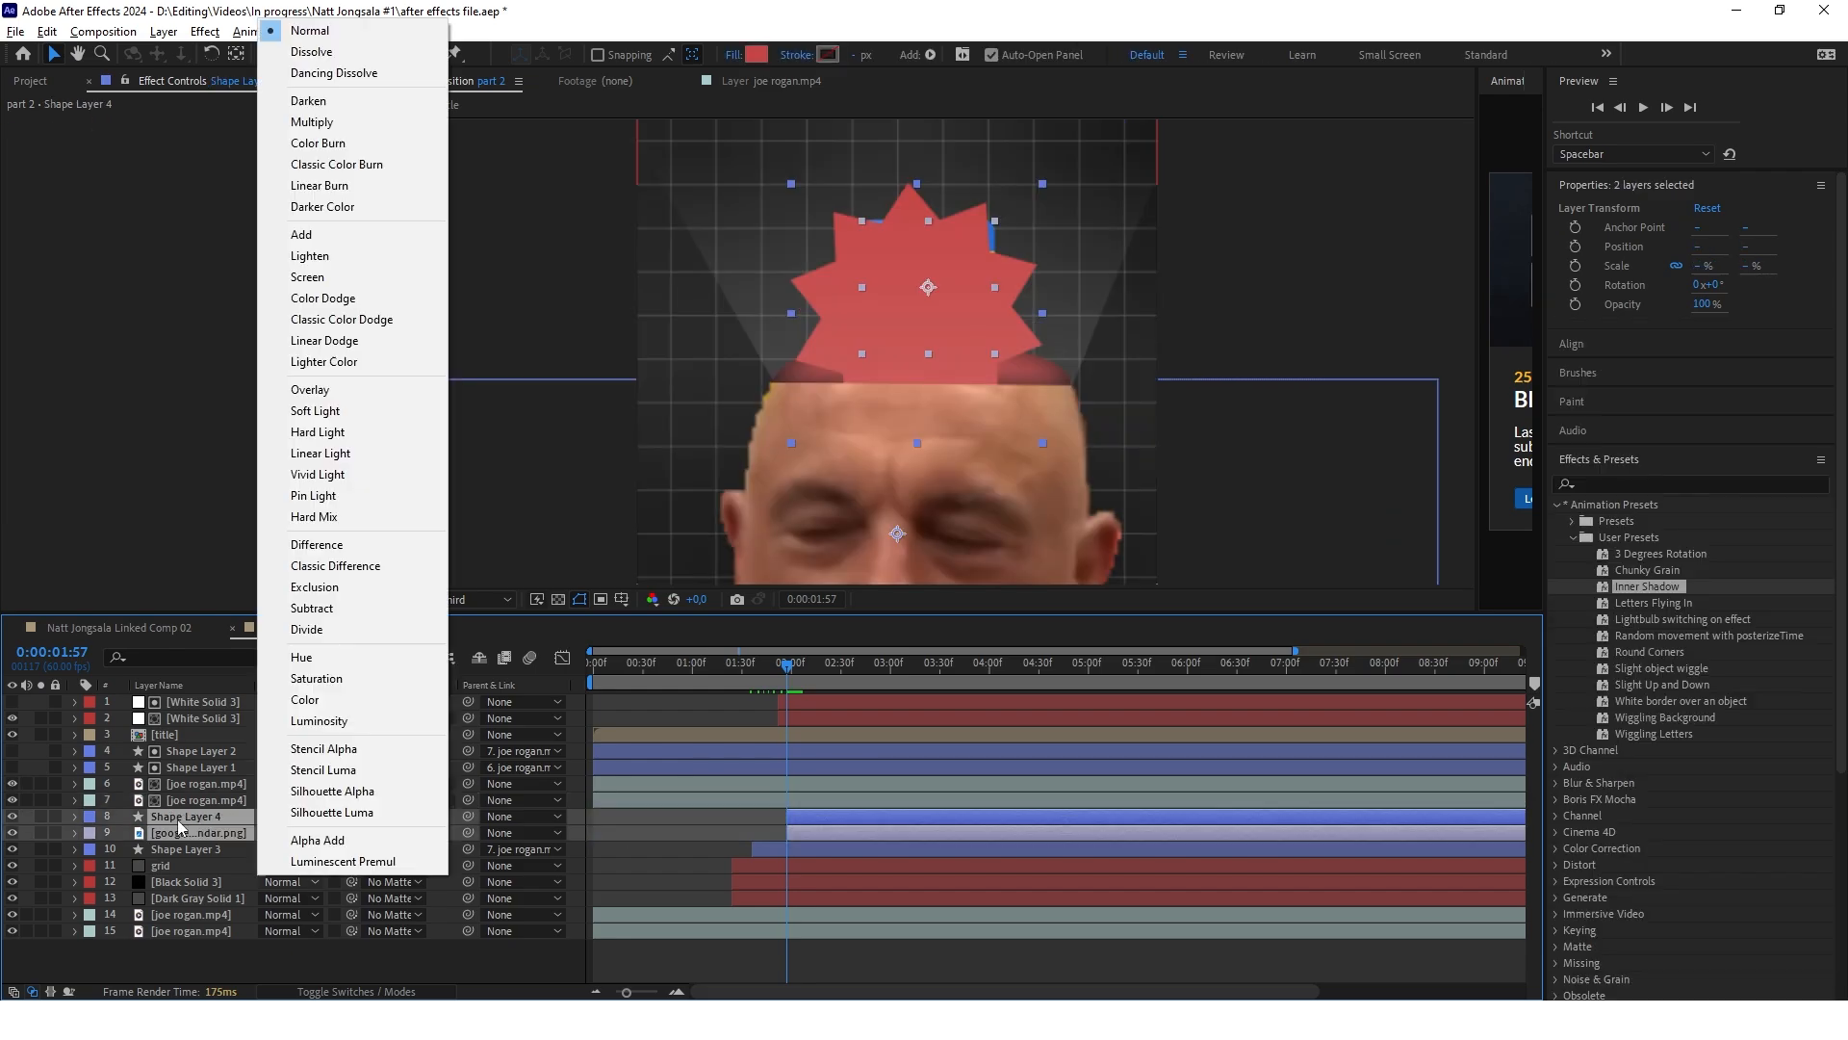
left_click(201, 885)
left_click(208, 830)
left_click_drag(207, 830, 206, 814)
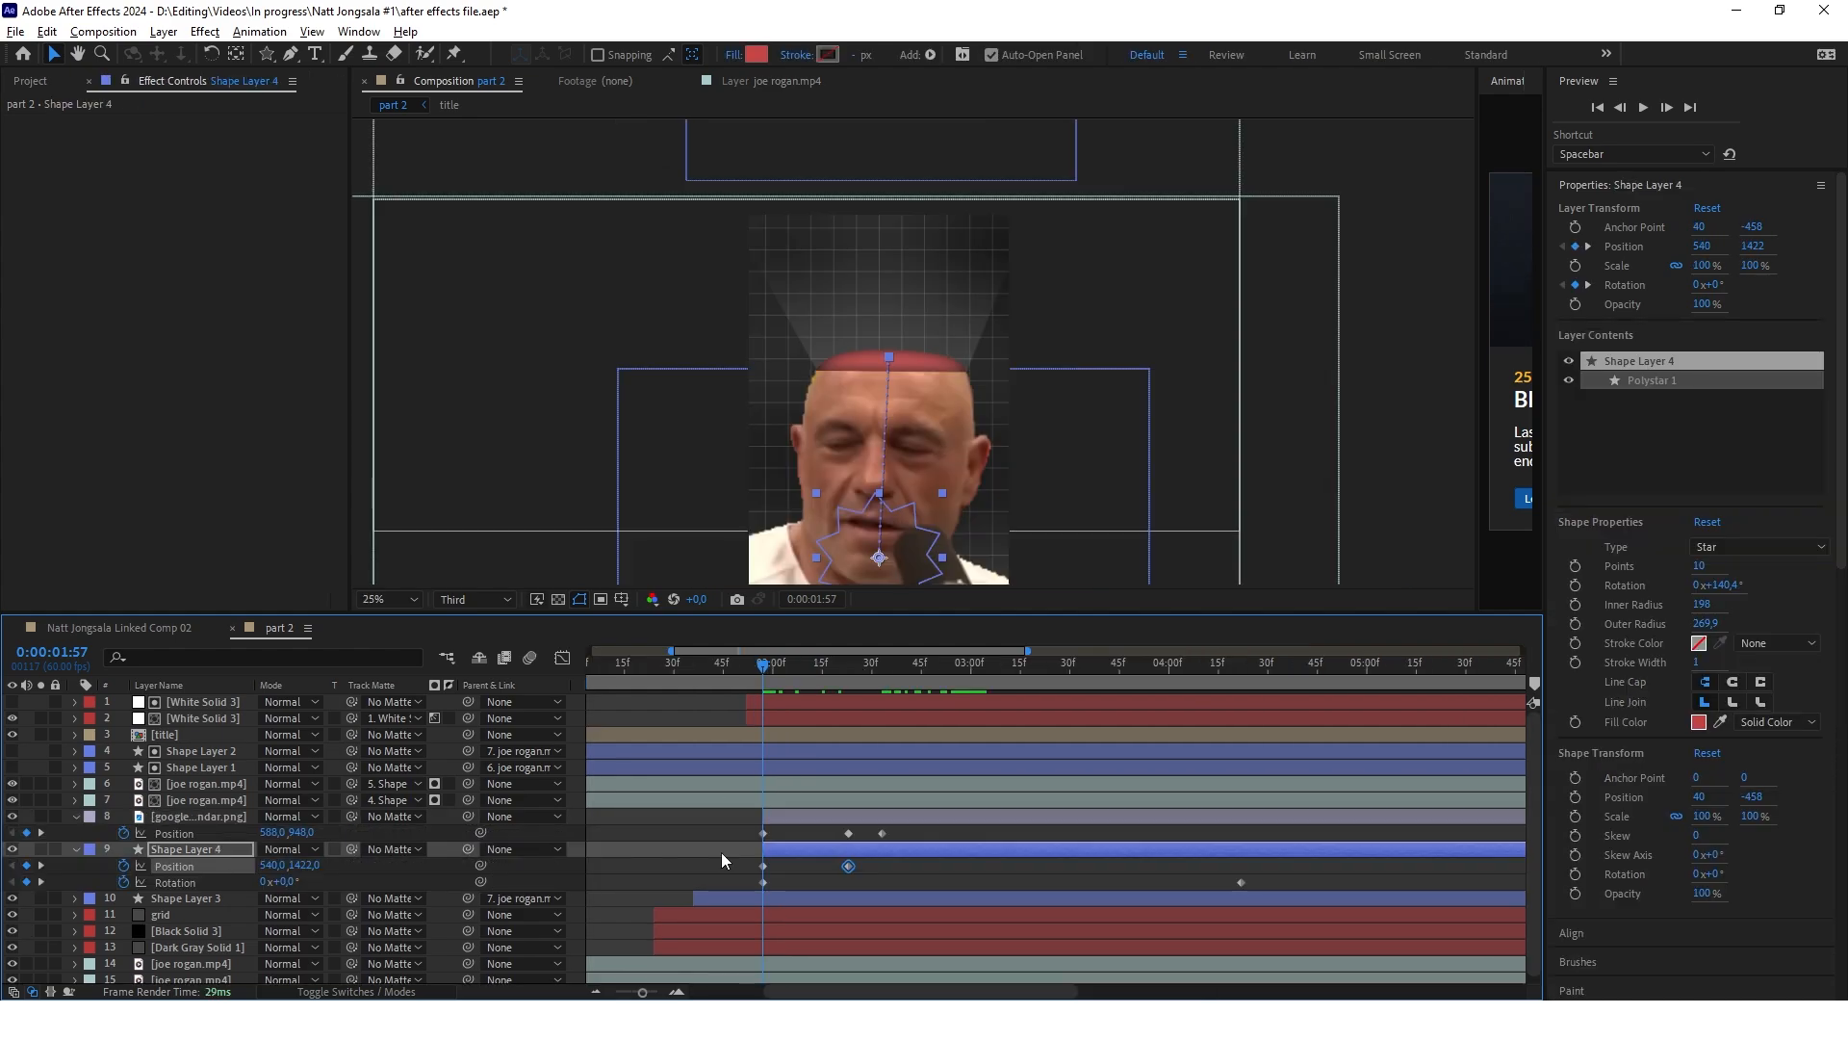
Apply the Slight object wiggle user preset to the calendar logo layer
left_click_drag(763, 665, 1083, 710)
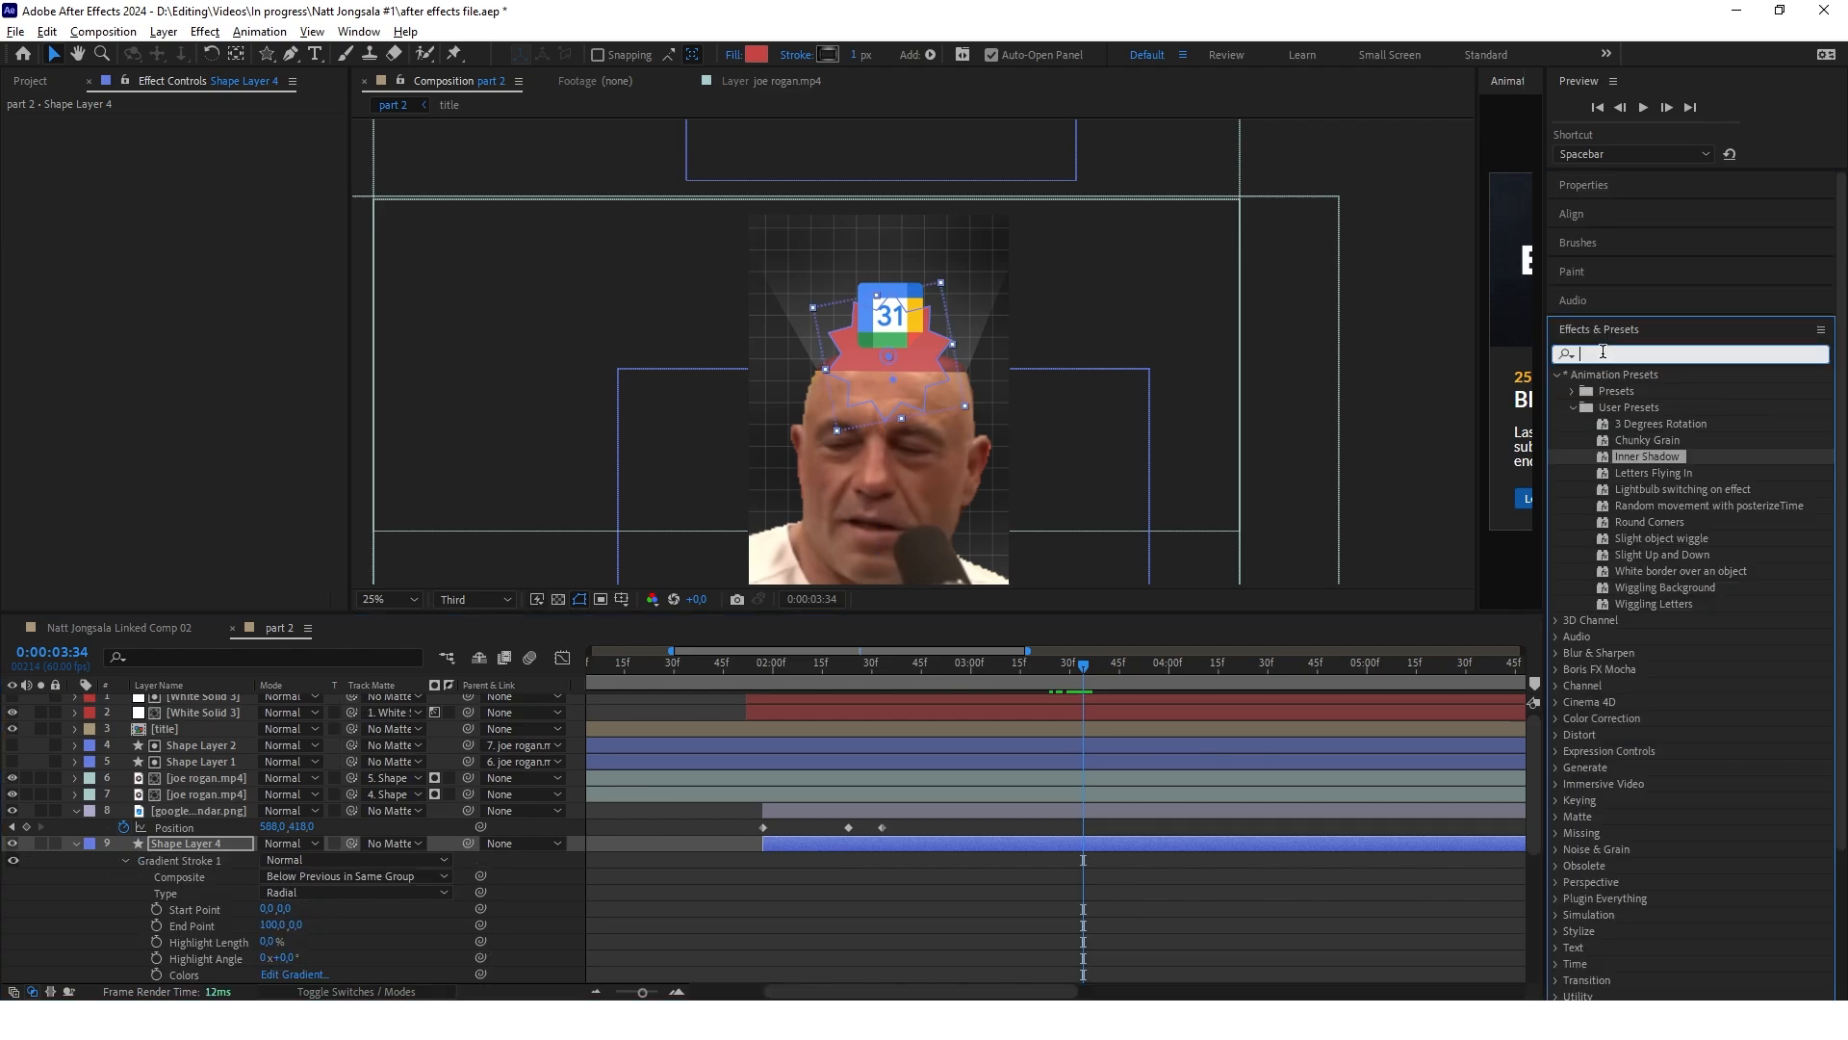
type("wiig")
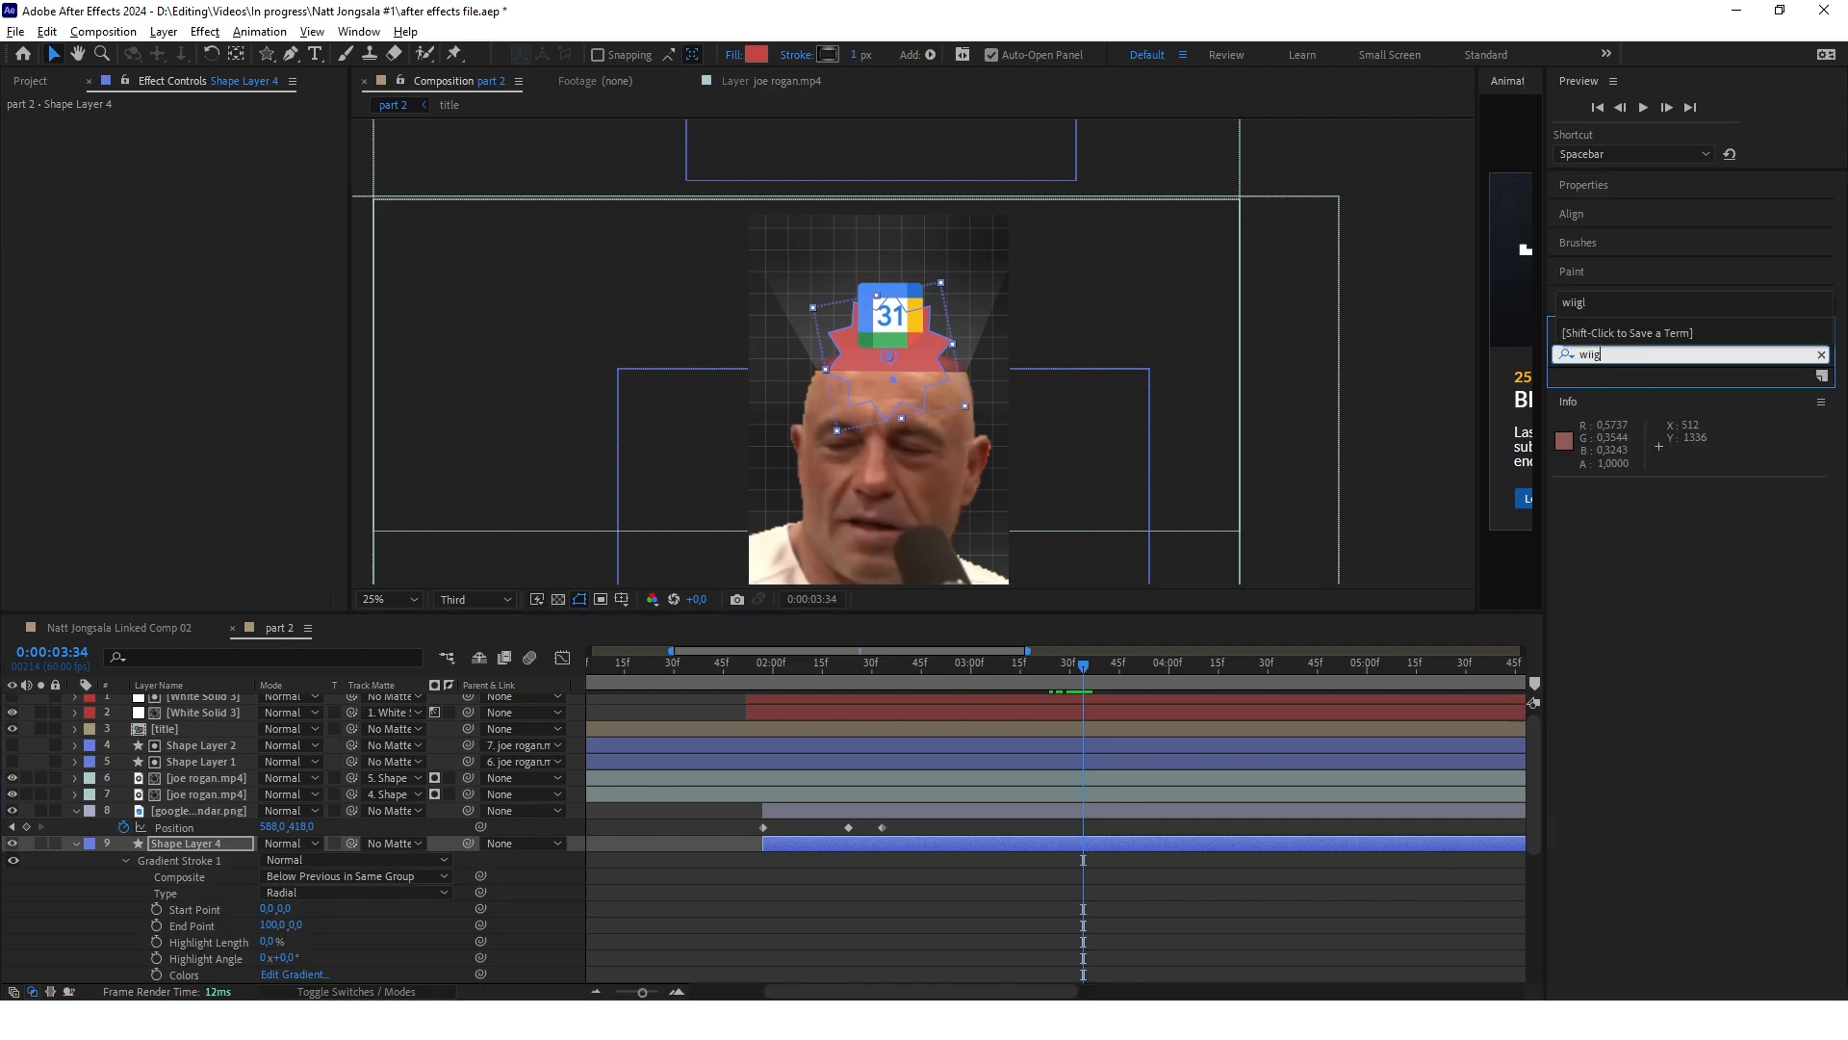
key("BackSpace")
key("BackSpace")
key("BackSpace")
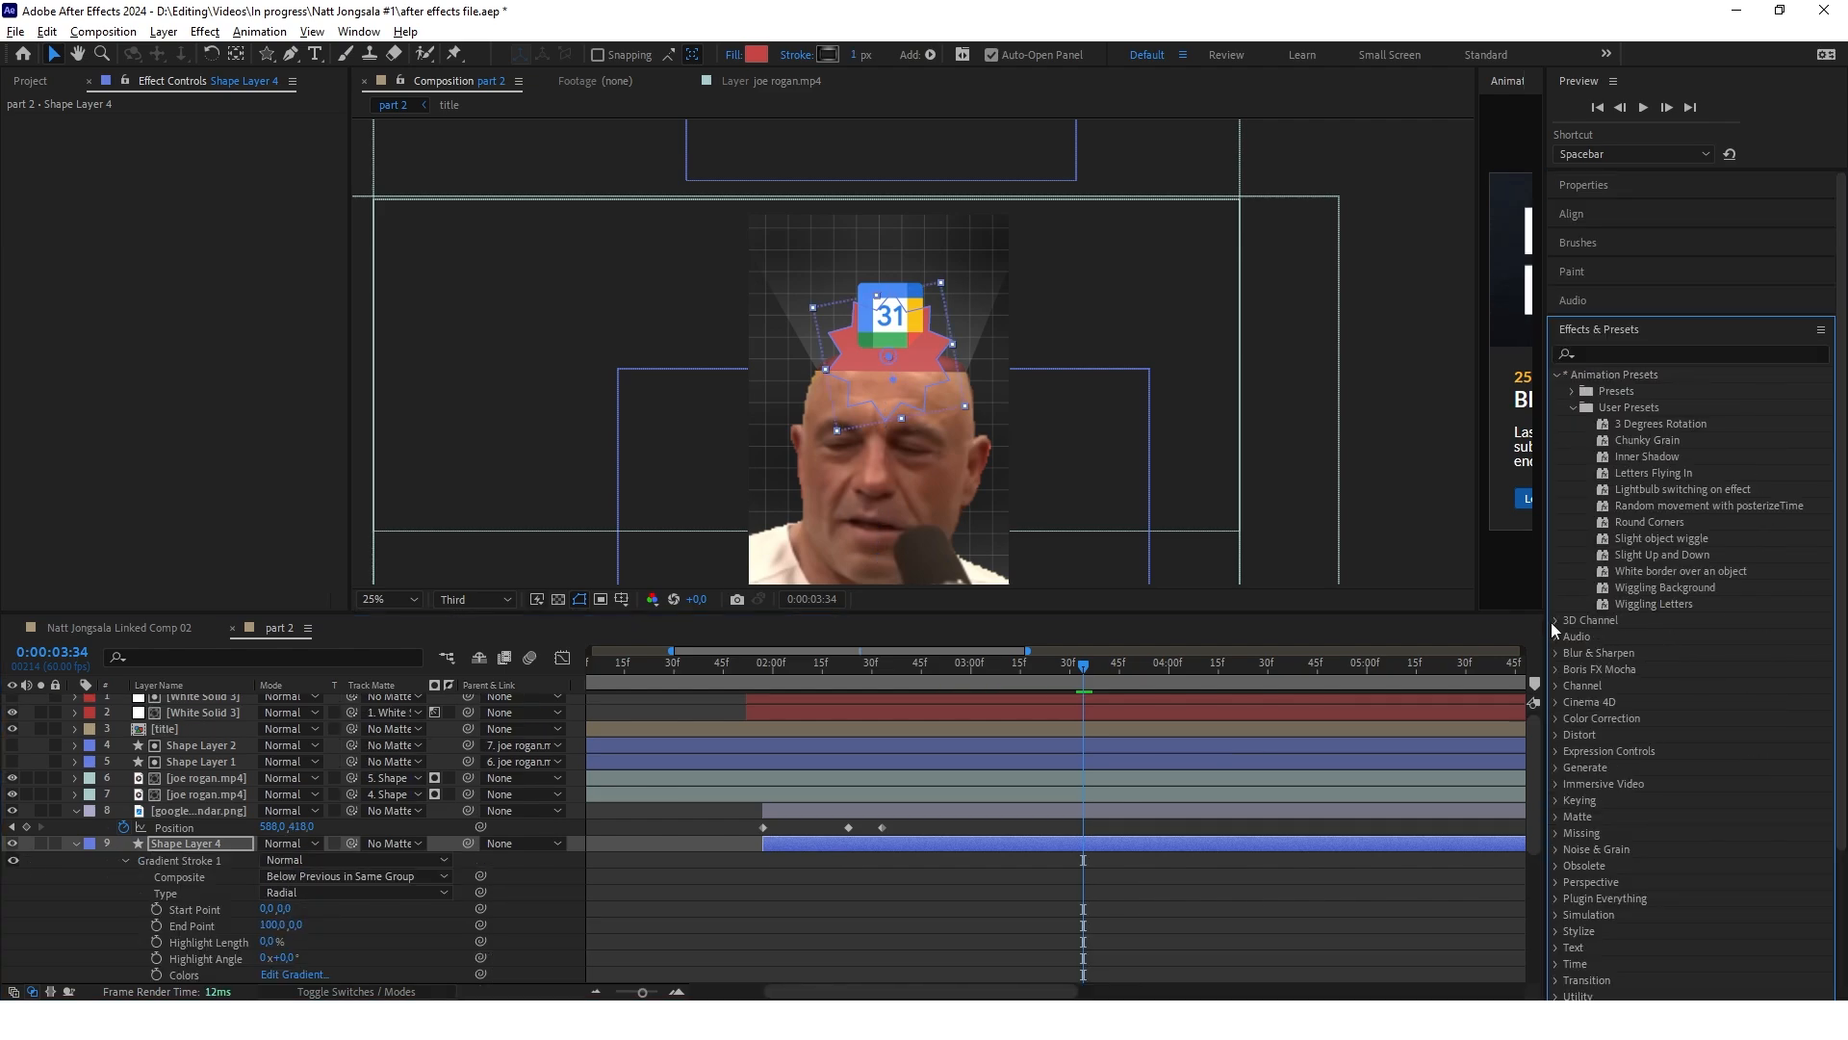
left_click_drag(1644, 537, 903, 813)
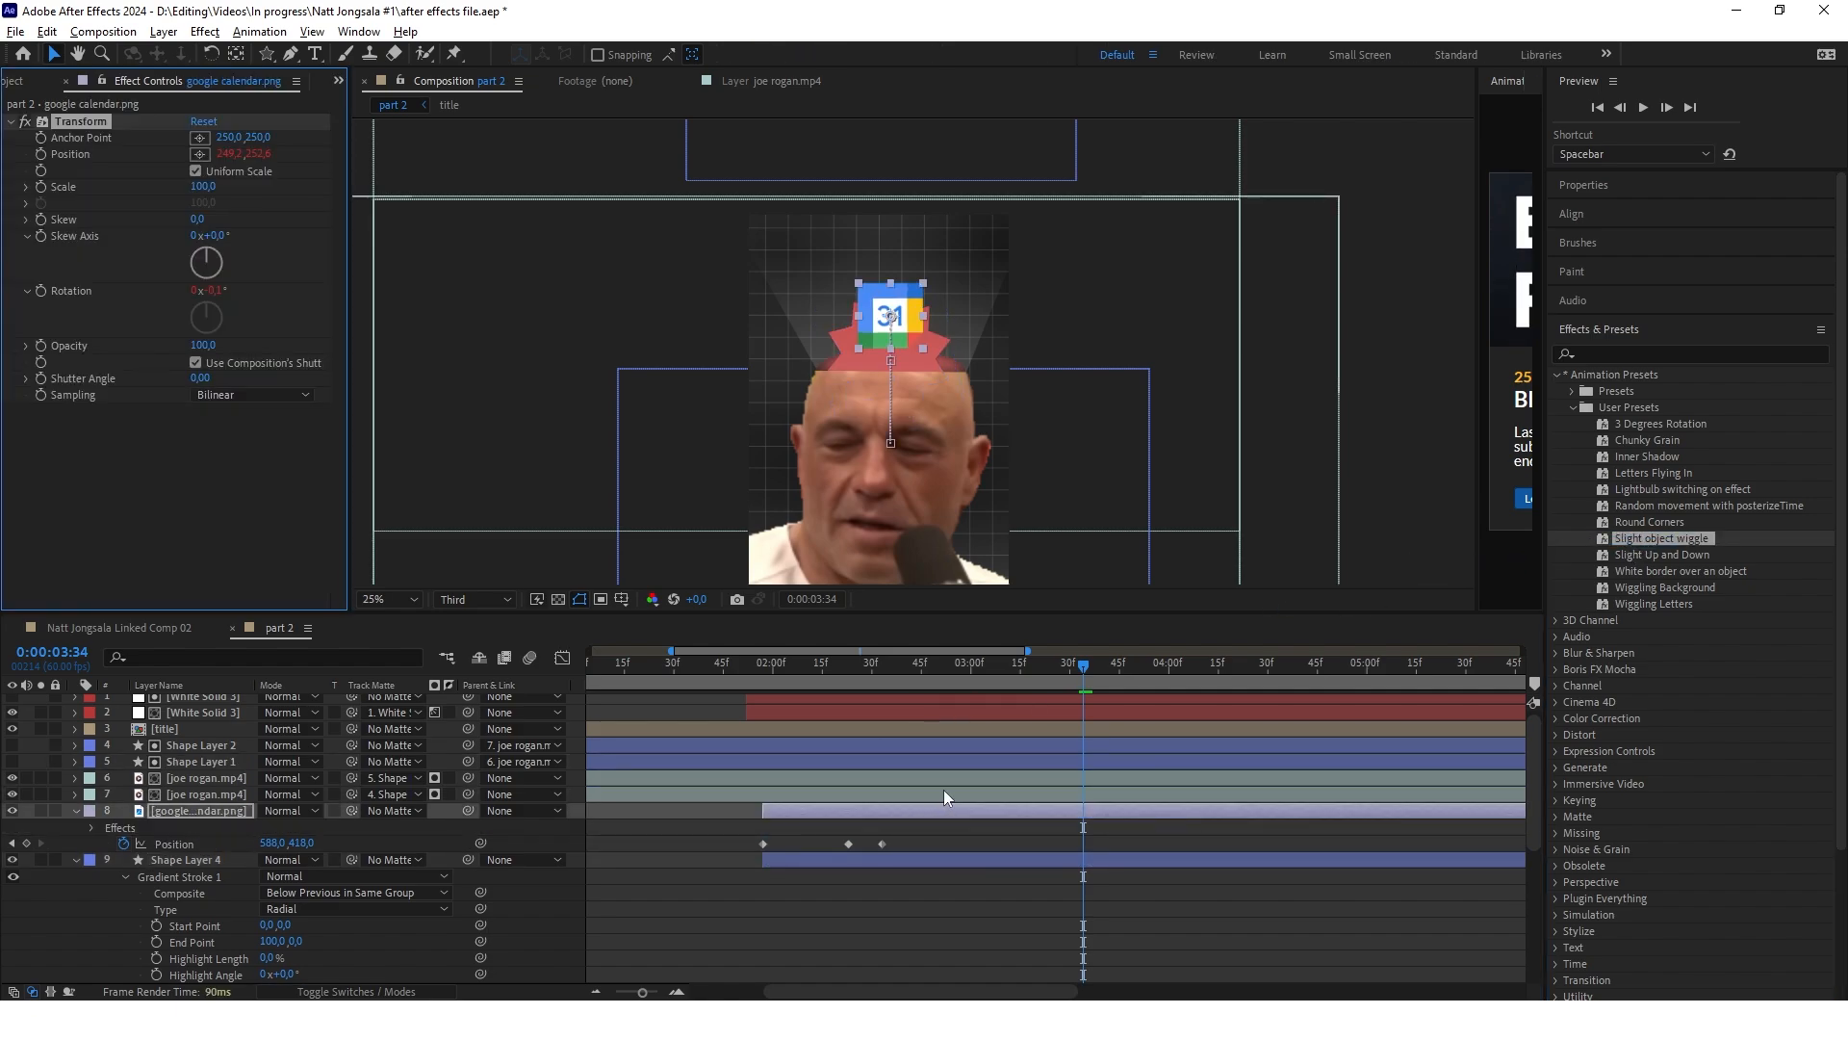
left_click_drag(1084, 668, 991, 772)
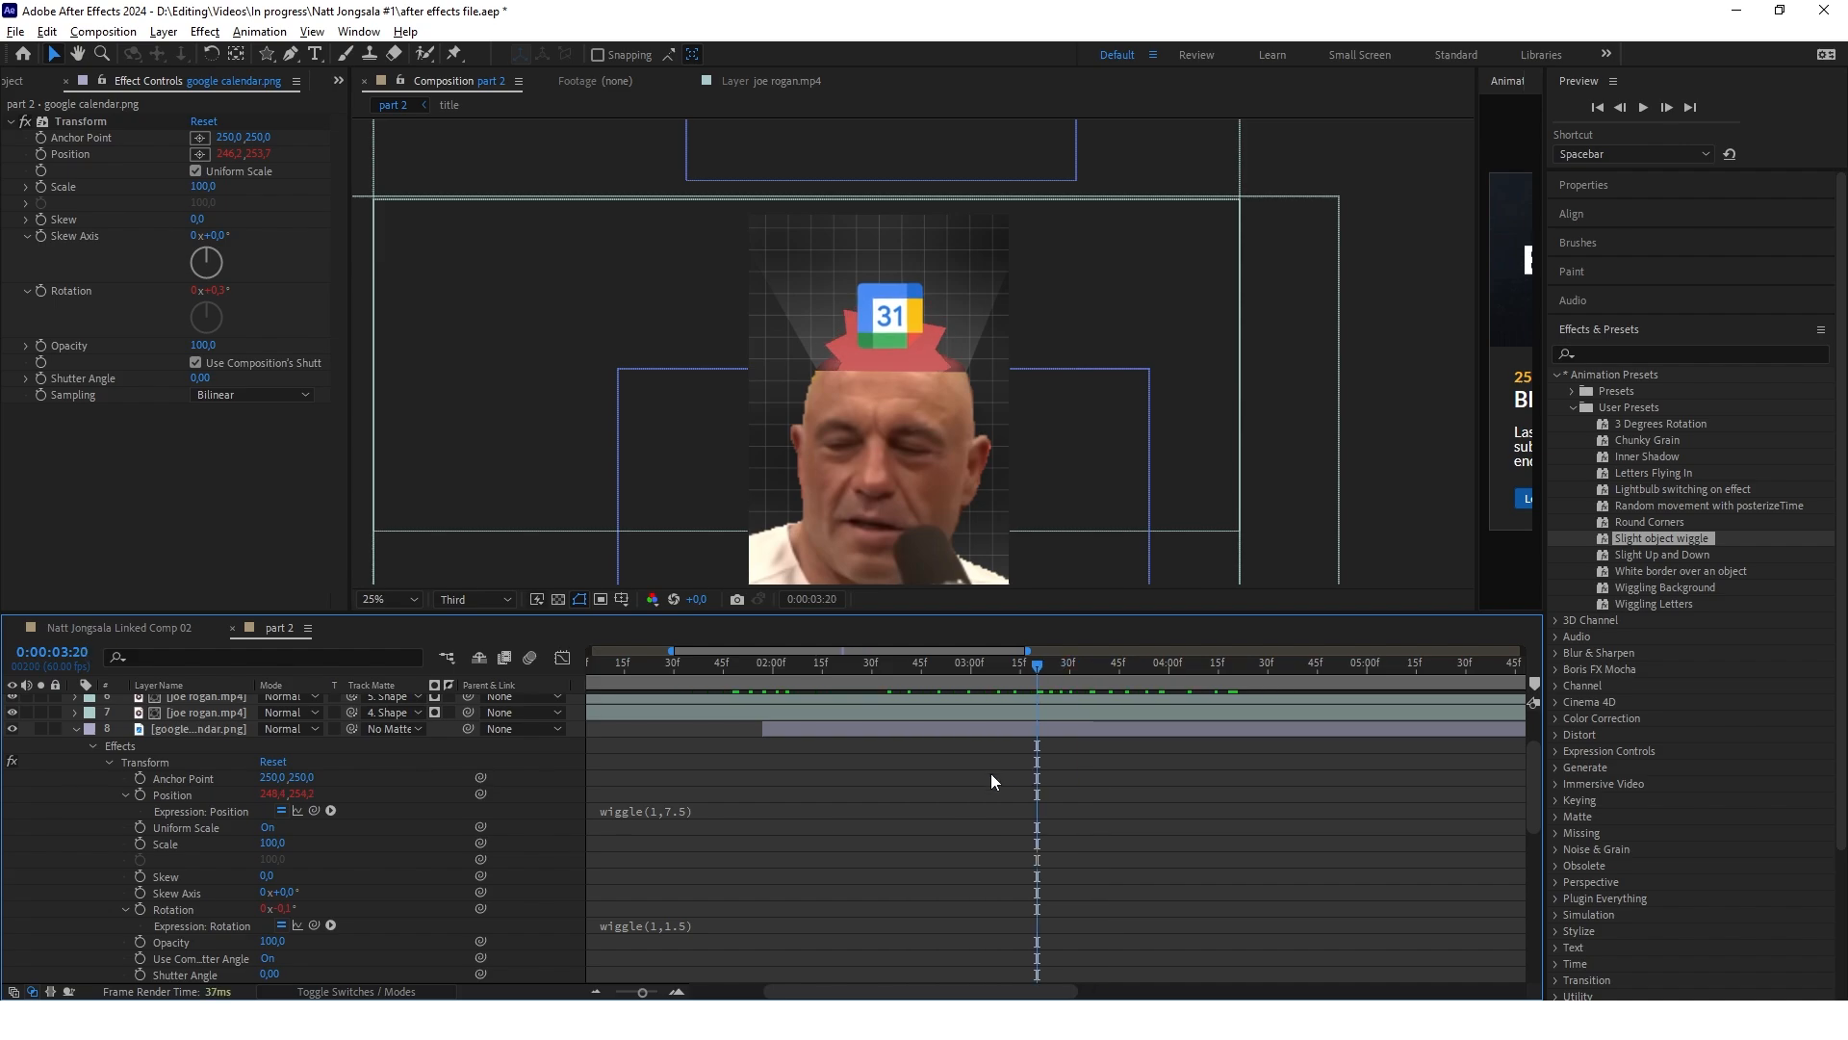
Set the amplitude of the calendar logo's position wiggle to 15 and of its rotation wiggle to 3.5
left_click(682, 812)
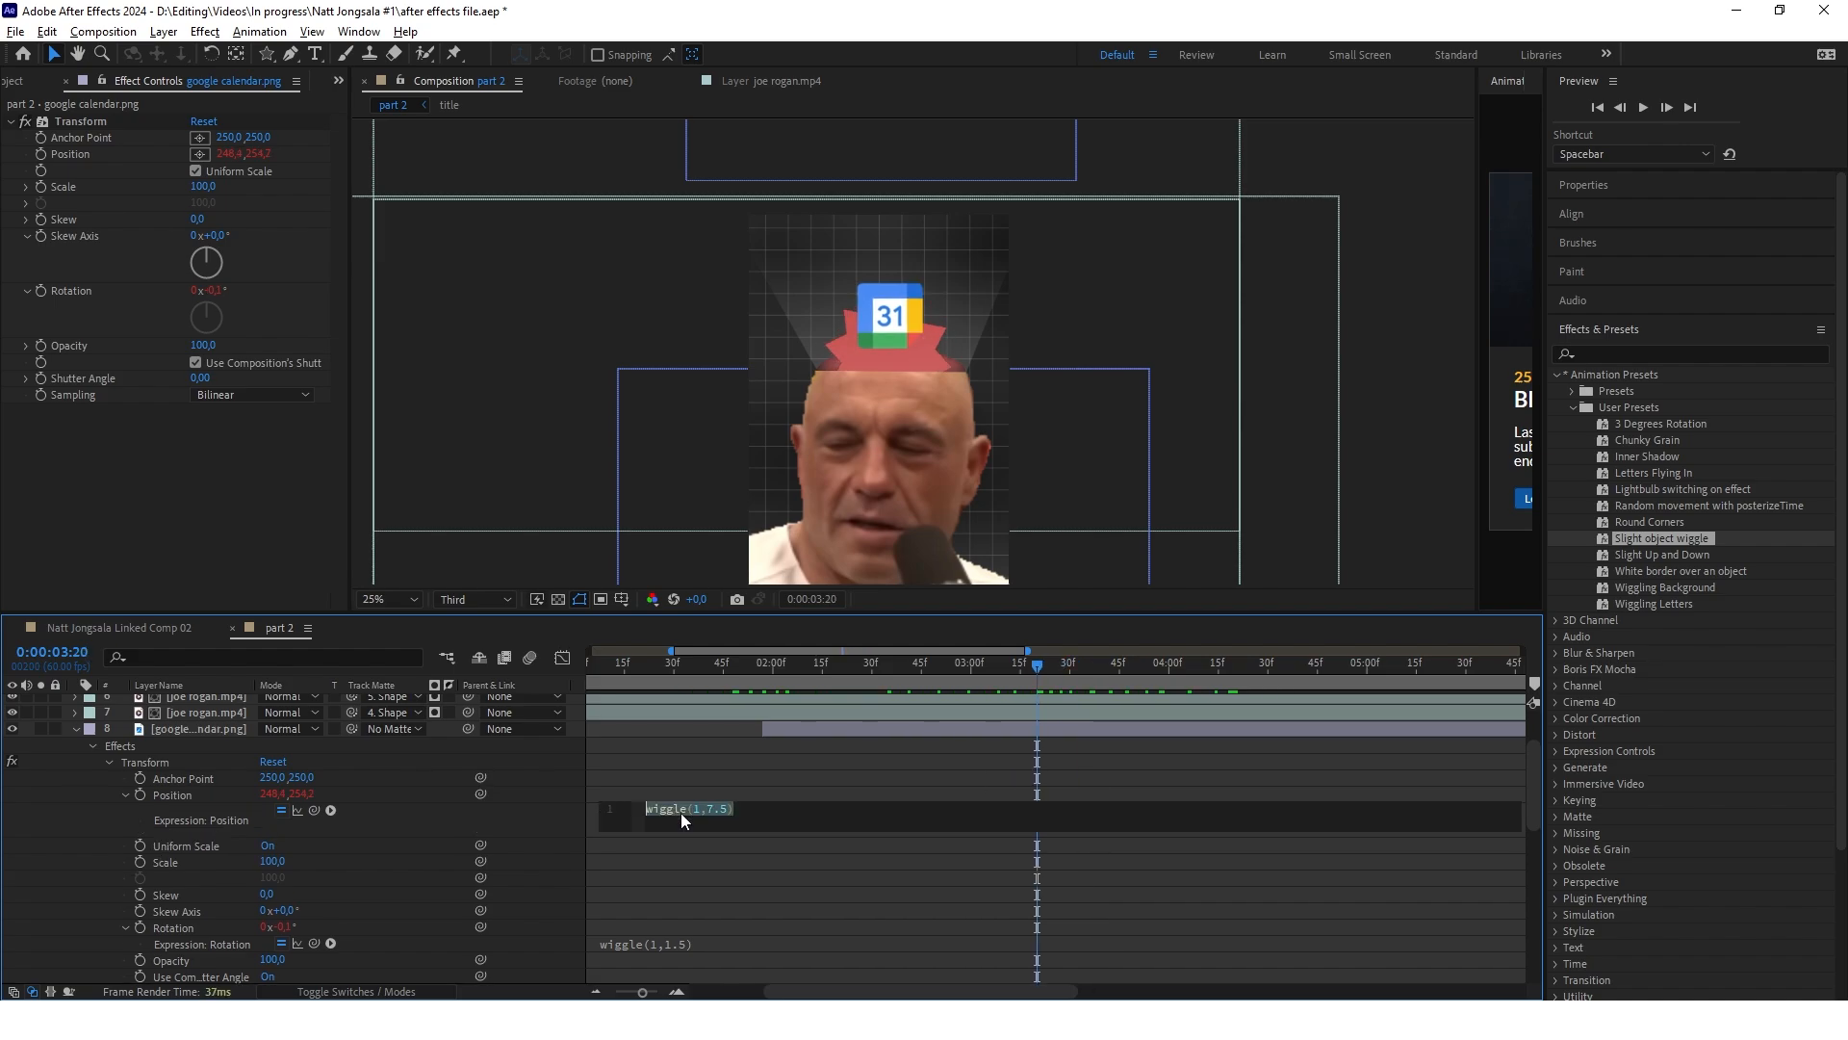
left_click(725, 810)
key("BackSpace")
type("15")
left_click(679, 945)
left_click(678, 944)
left_click(729, 942)
key("BackSpace")
key("BackSpace")
key("BackSpace")
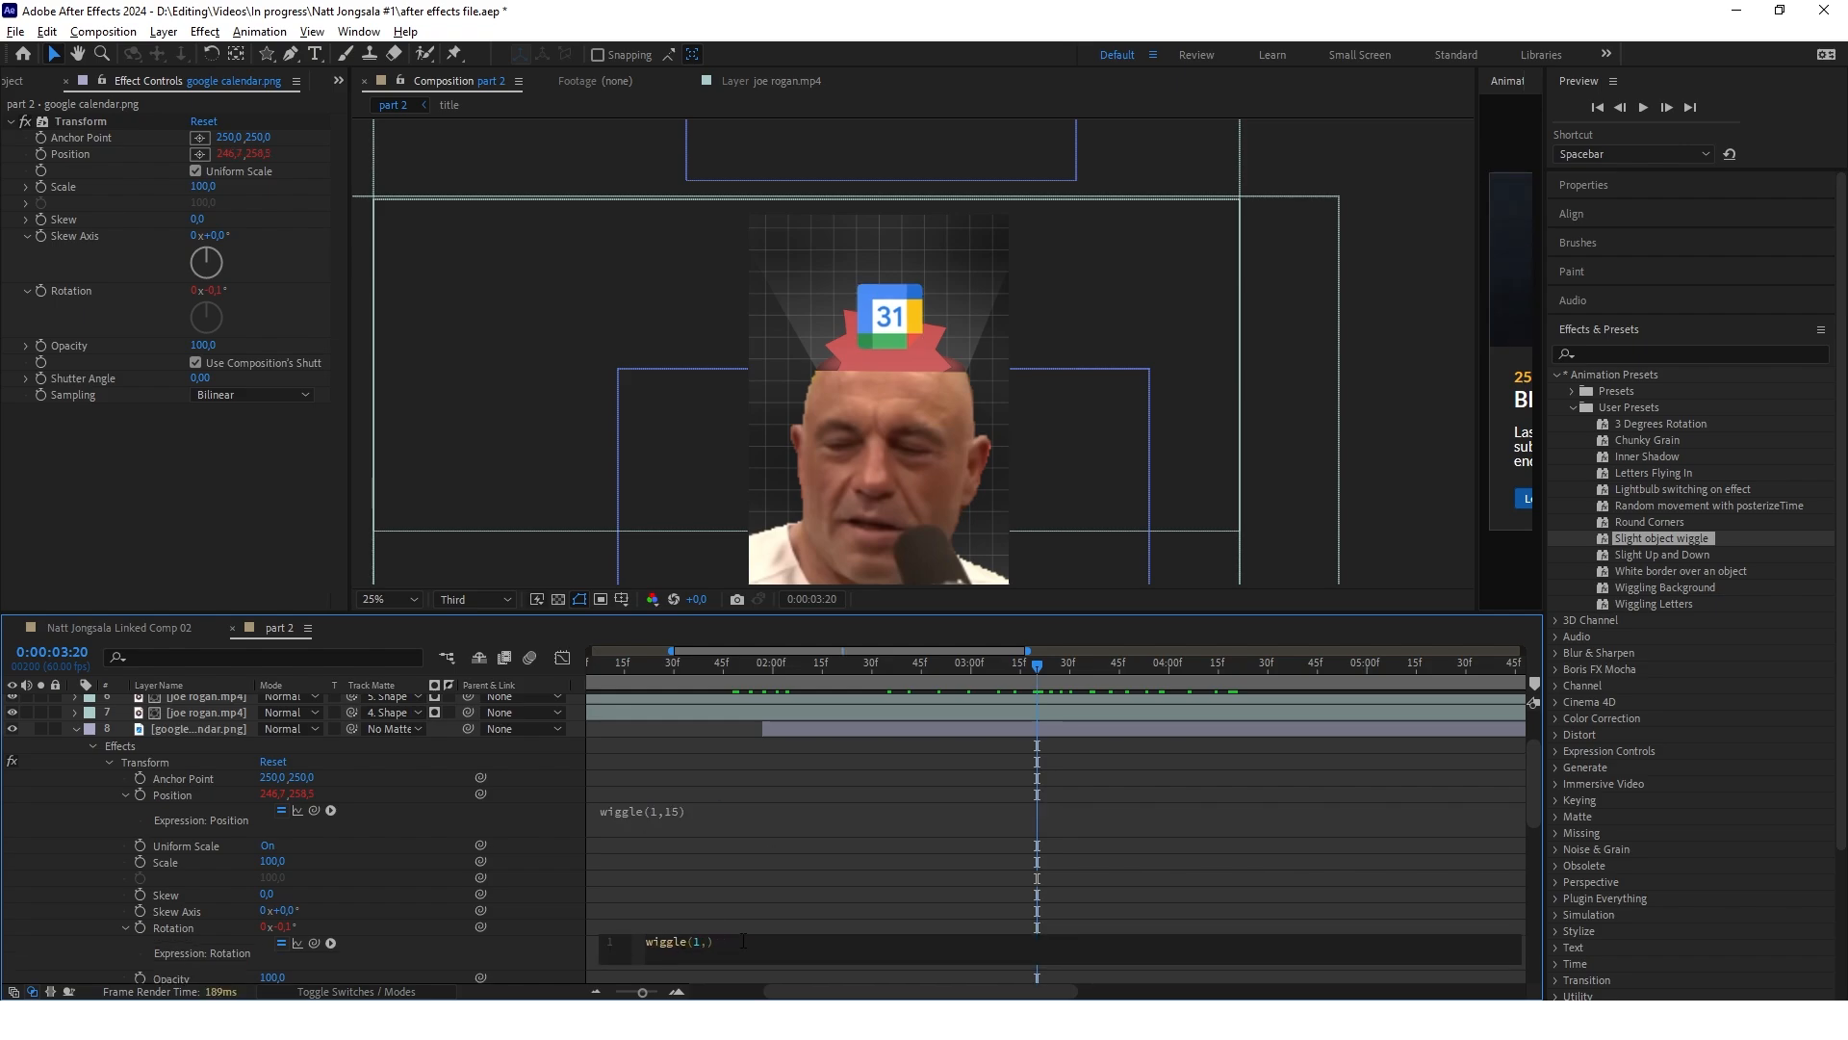
Change the frequency of the calendar logo's position and rotation wiggle expressions to 2
left_click(693, 814)
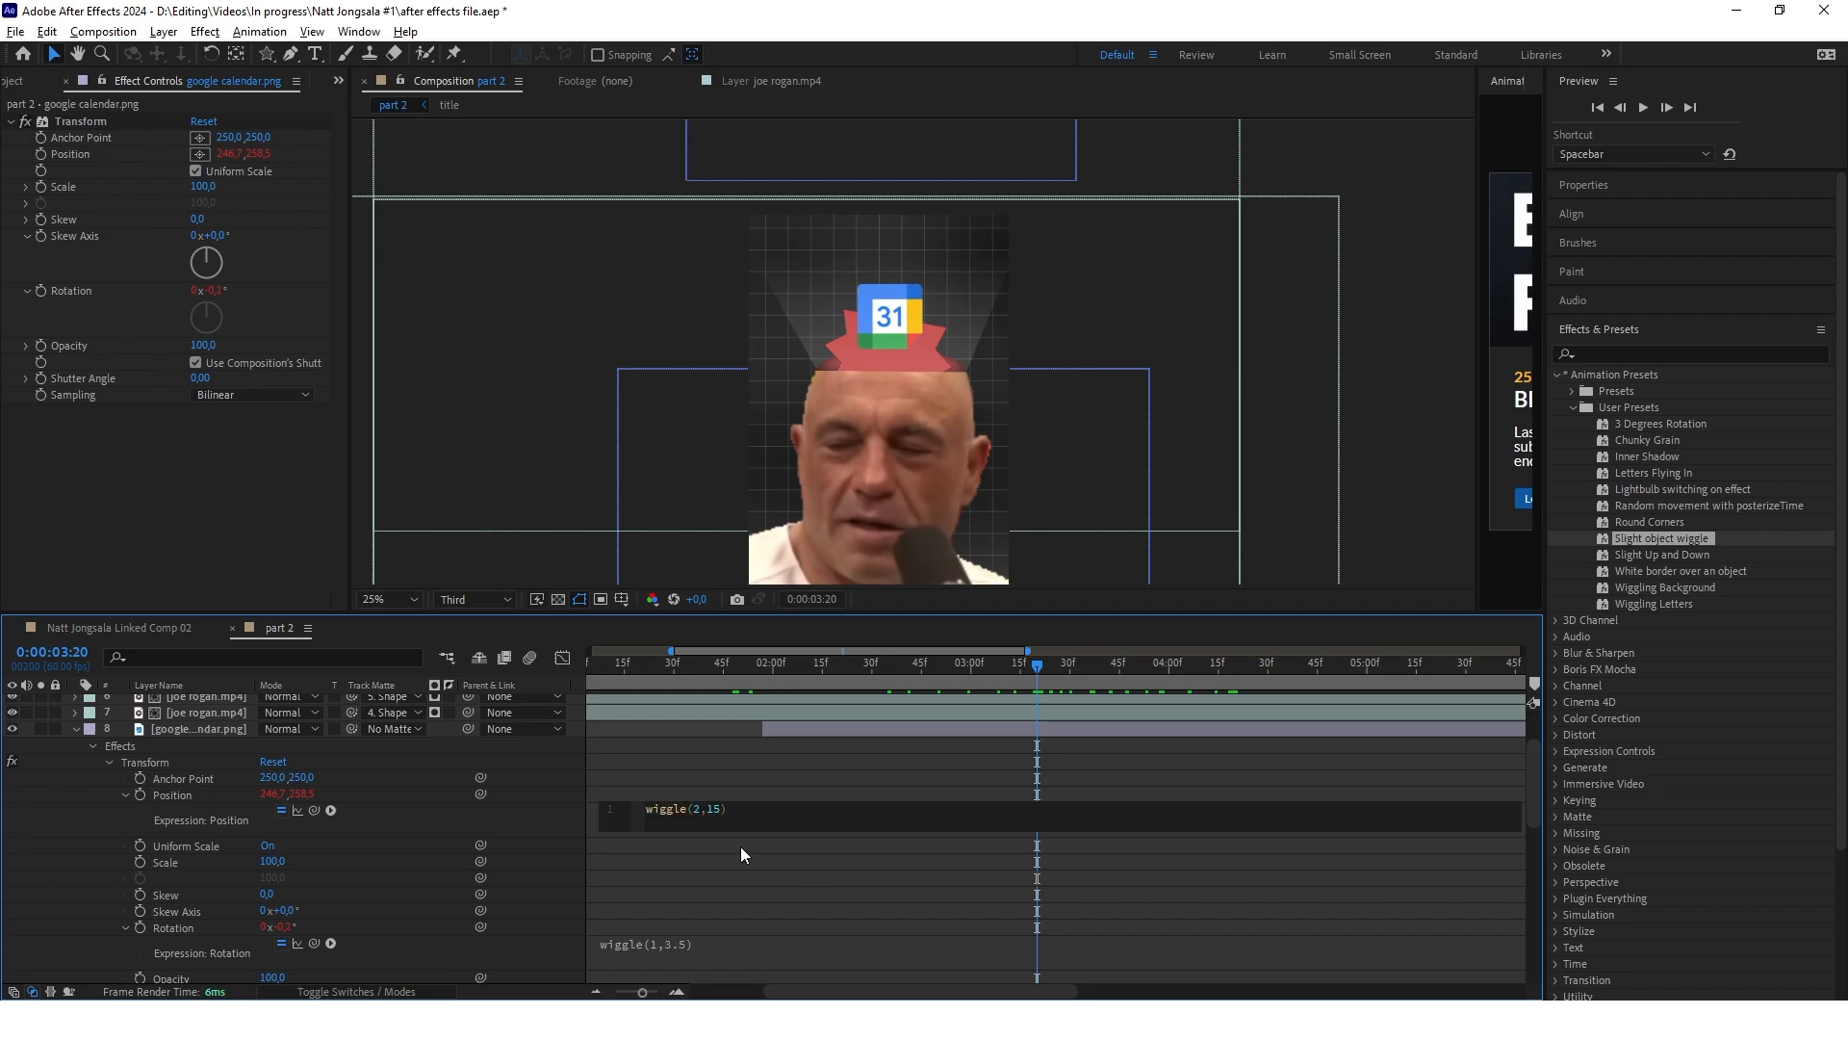
left_click(650, 939)
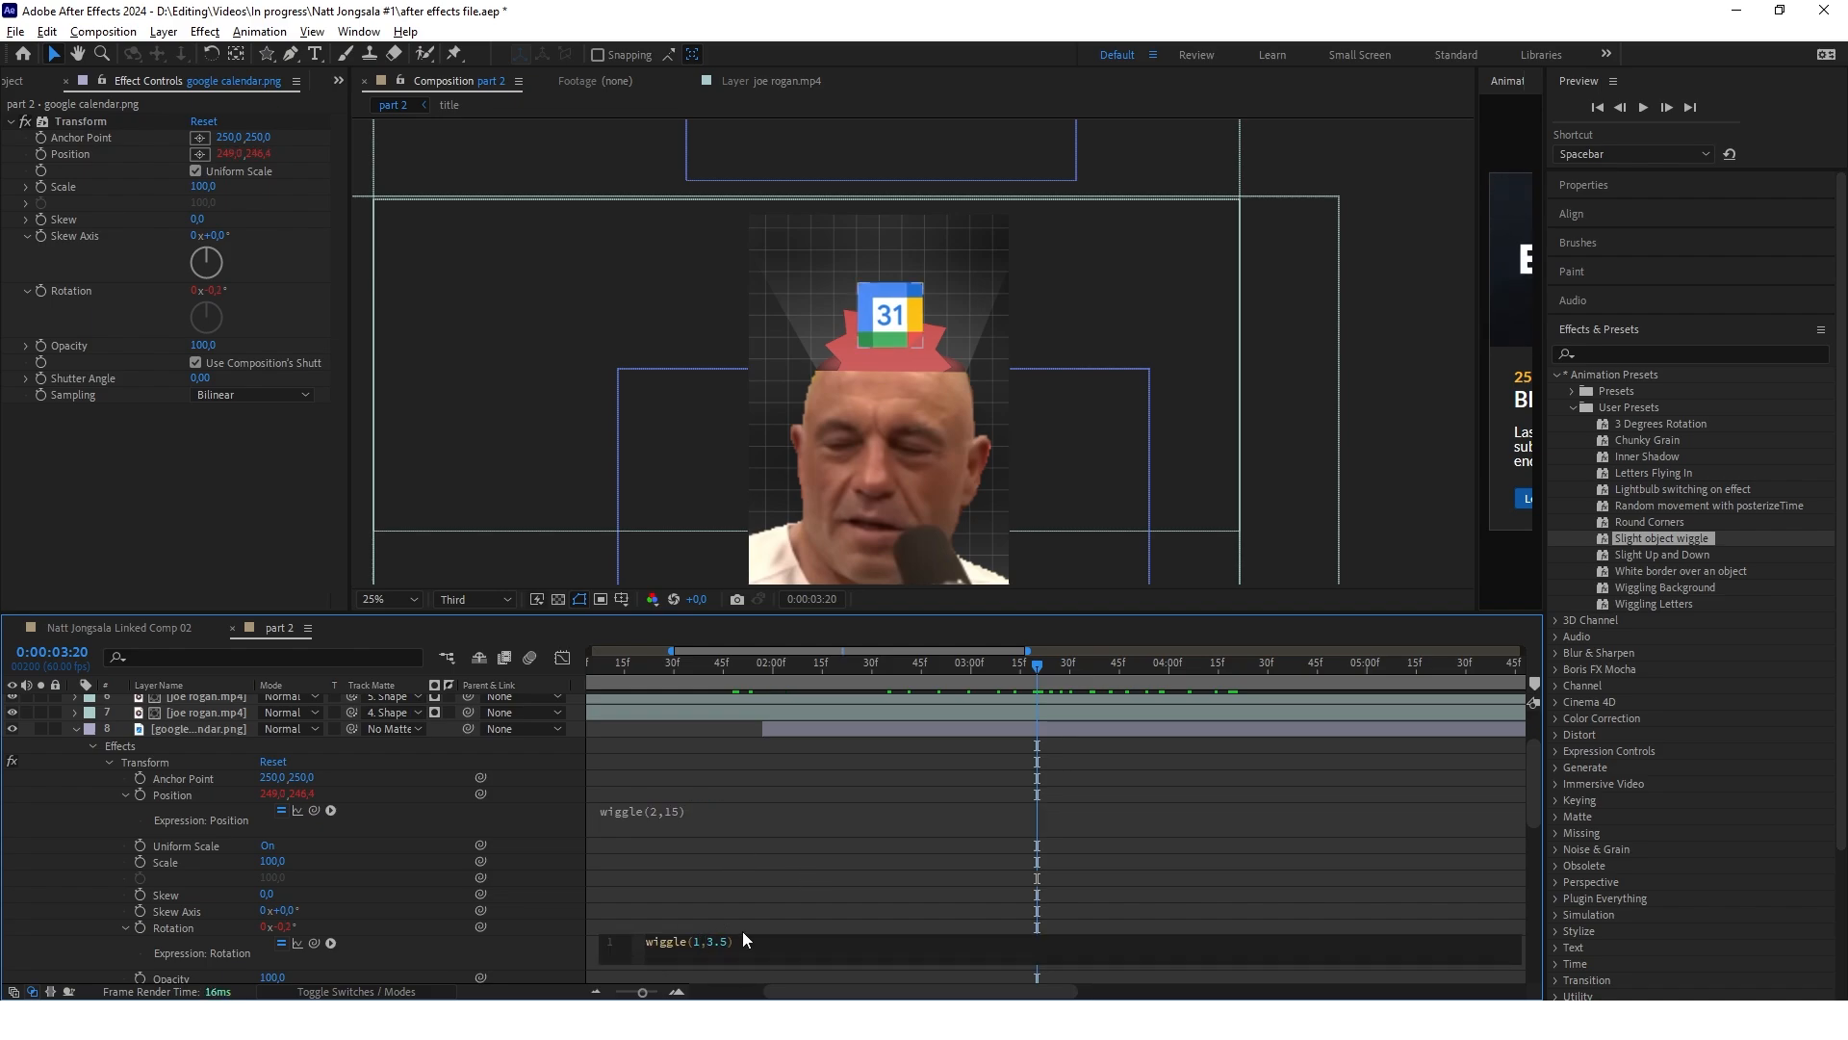
key("BackSpace")
type("2")
left_click(1062, 667)
left_click_drag(992, 670, 1061, 724)
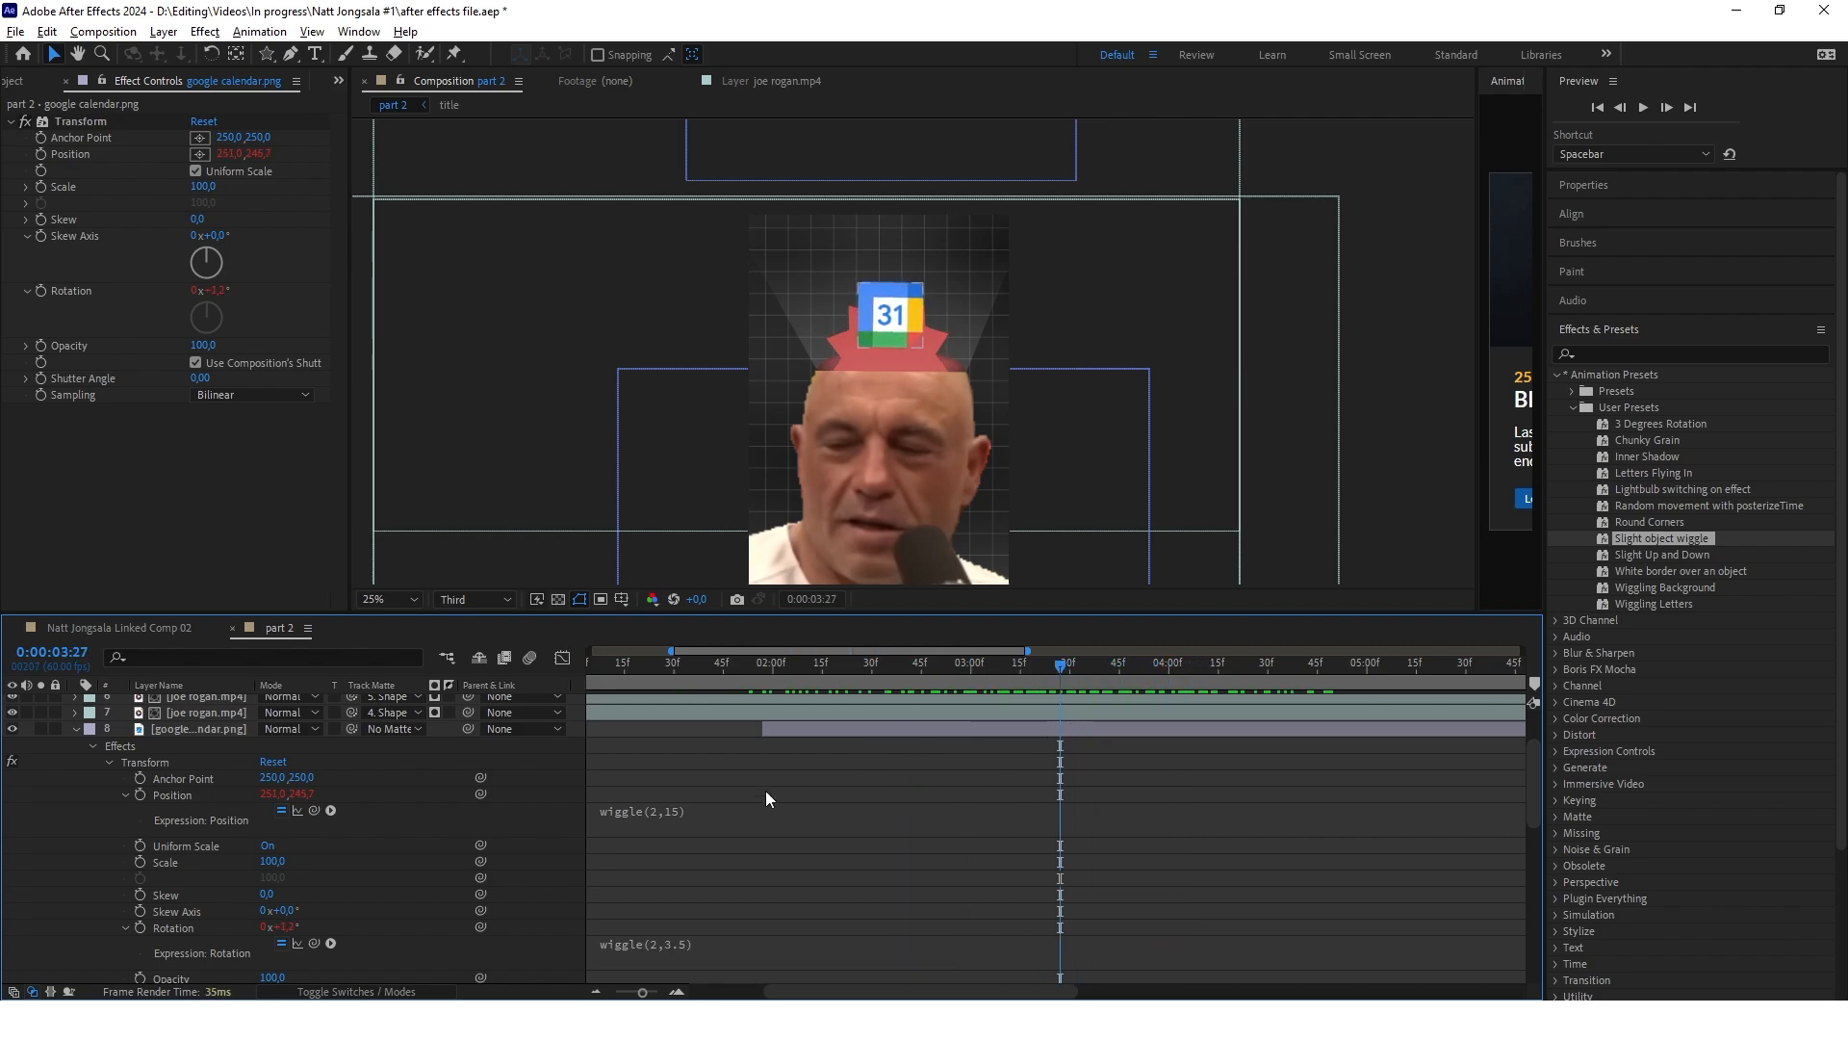
Set the amplitude of the calendar logo's position wiggle to 25 and scrub through the part 2 animation
left_click(674, 812)
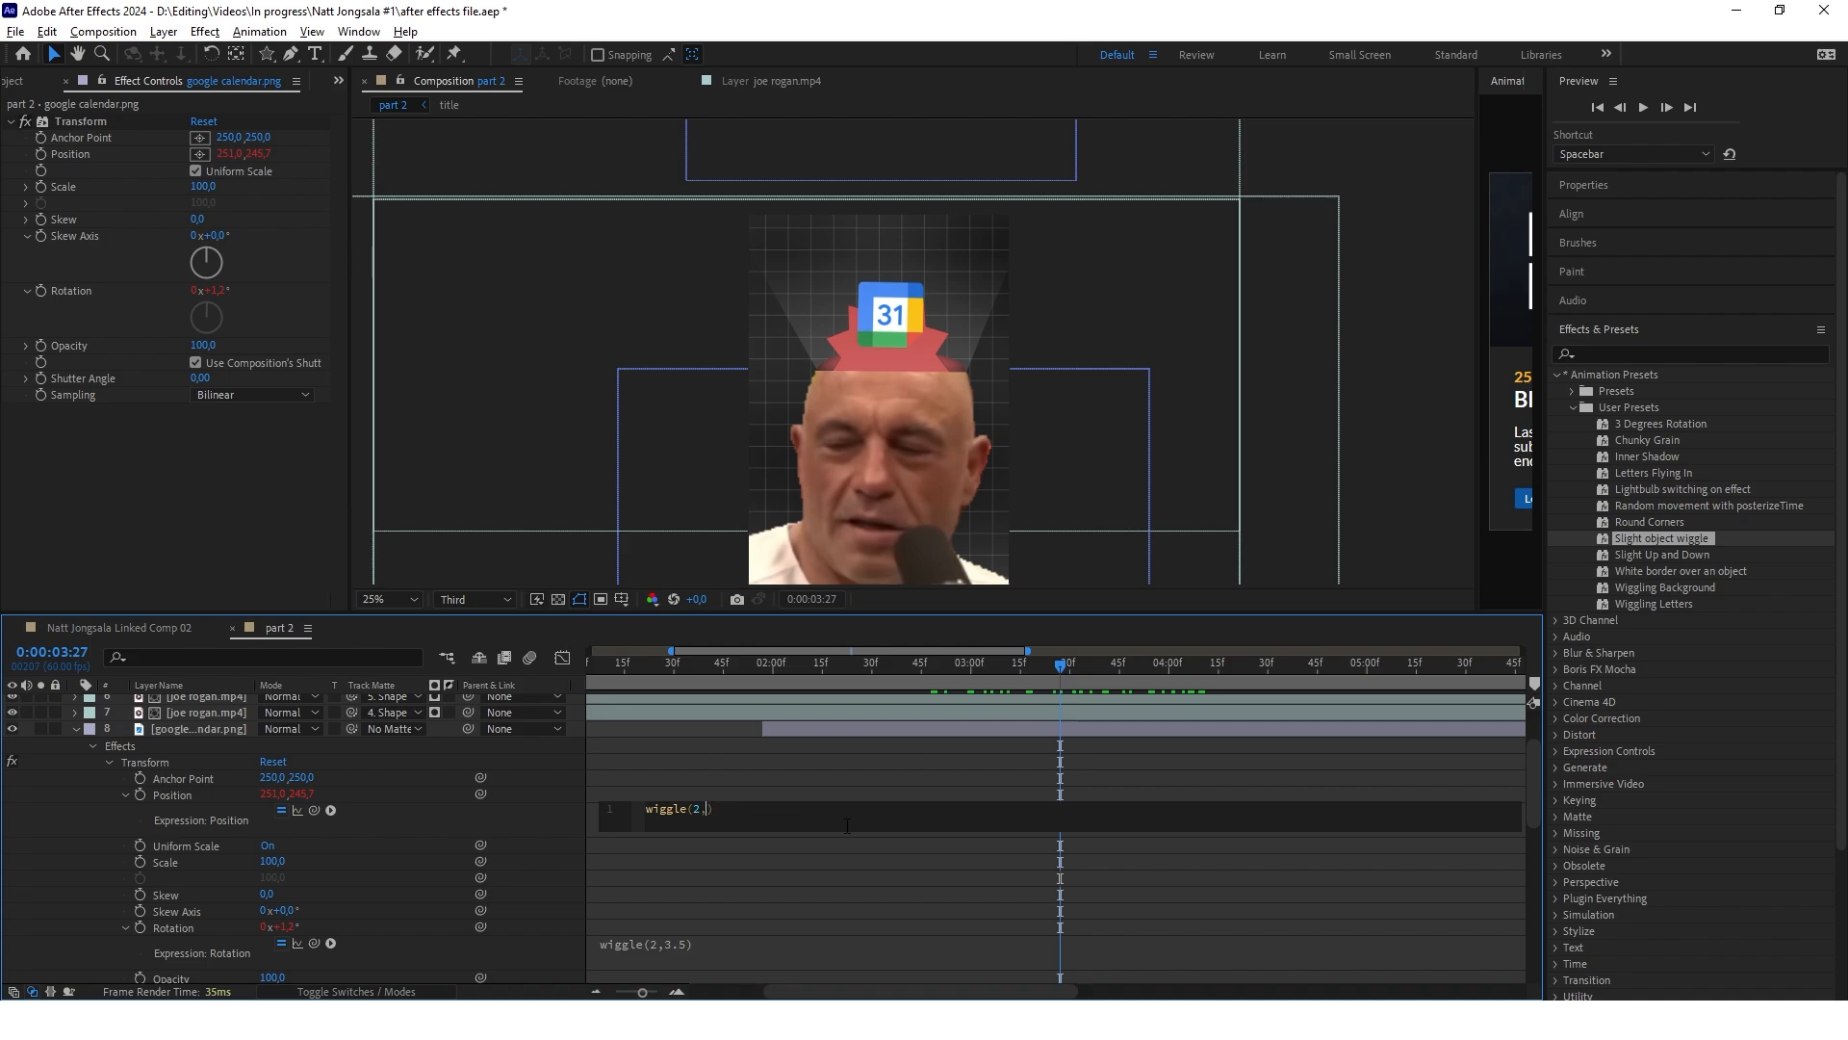
type("25")
left_click(856, 789)
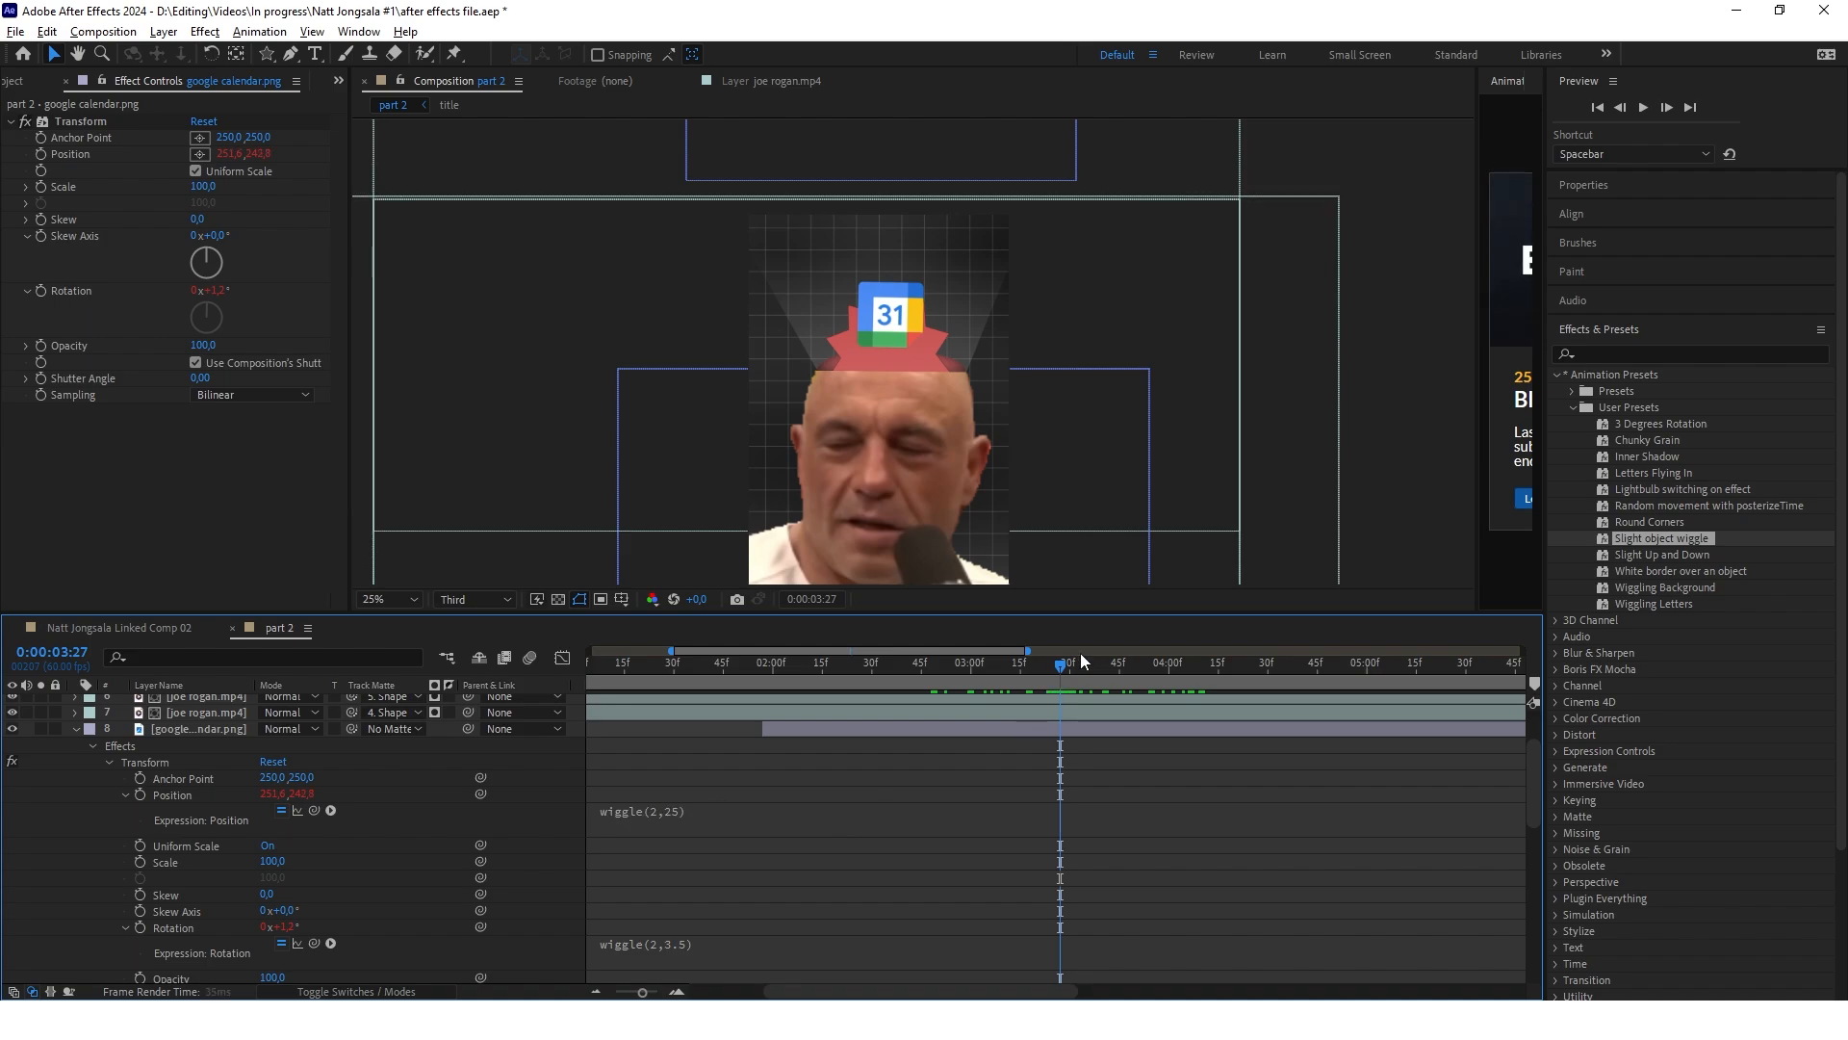
left_click(77, 730)
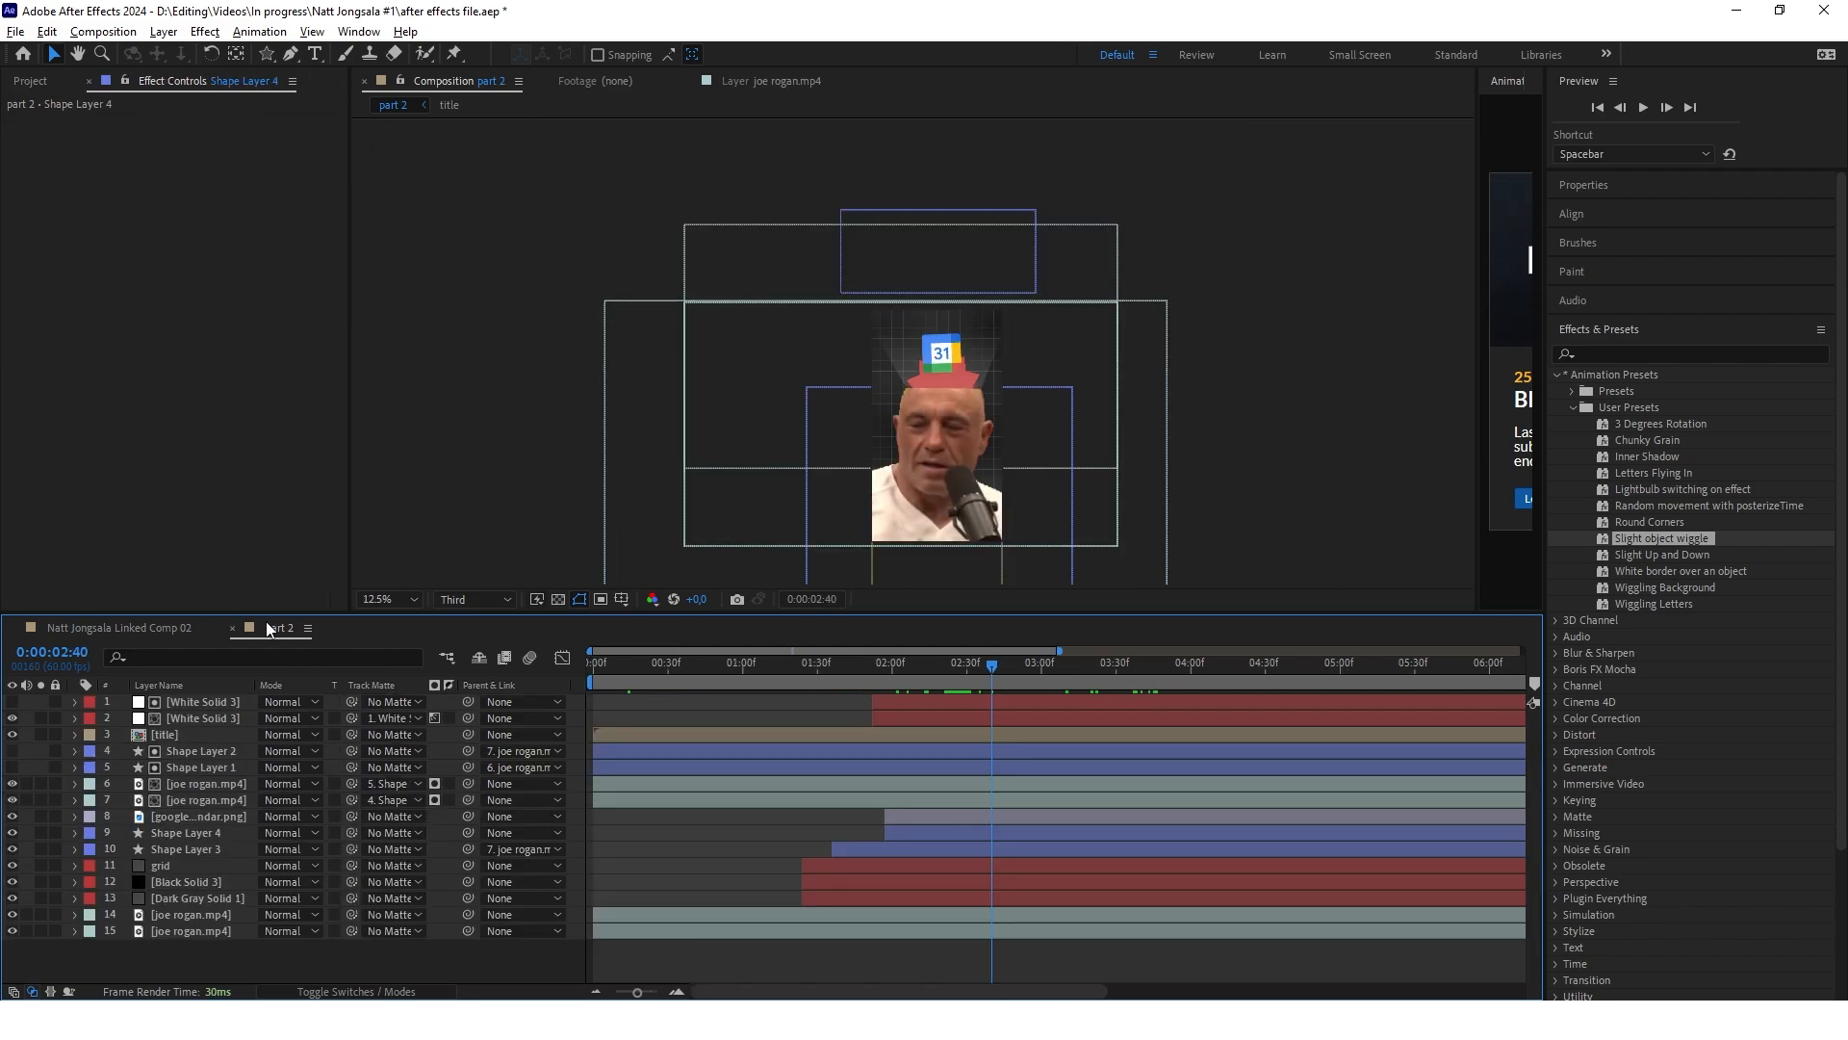
left_click_drag(992, 668, 1180, 746)
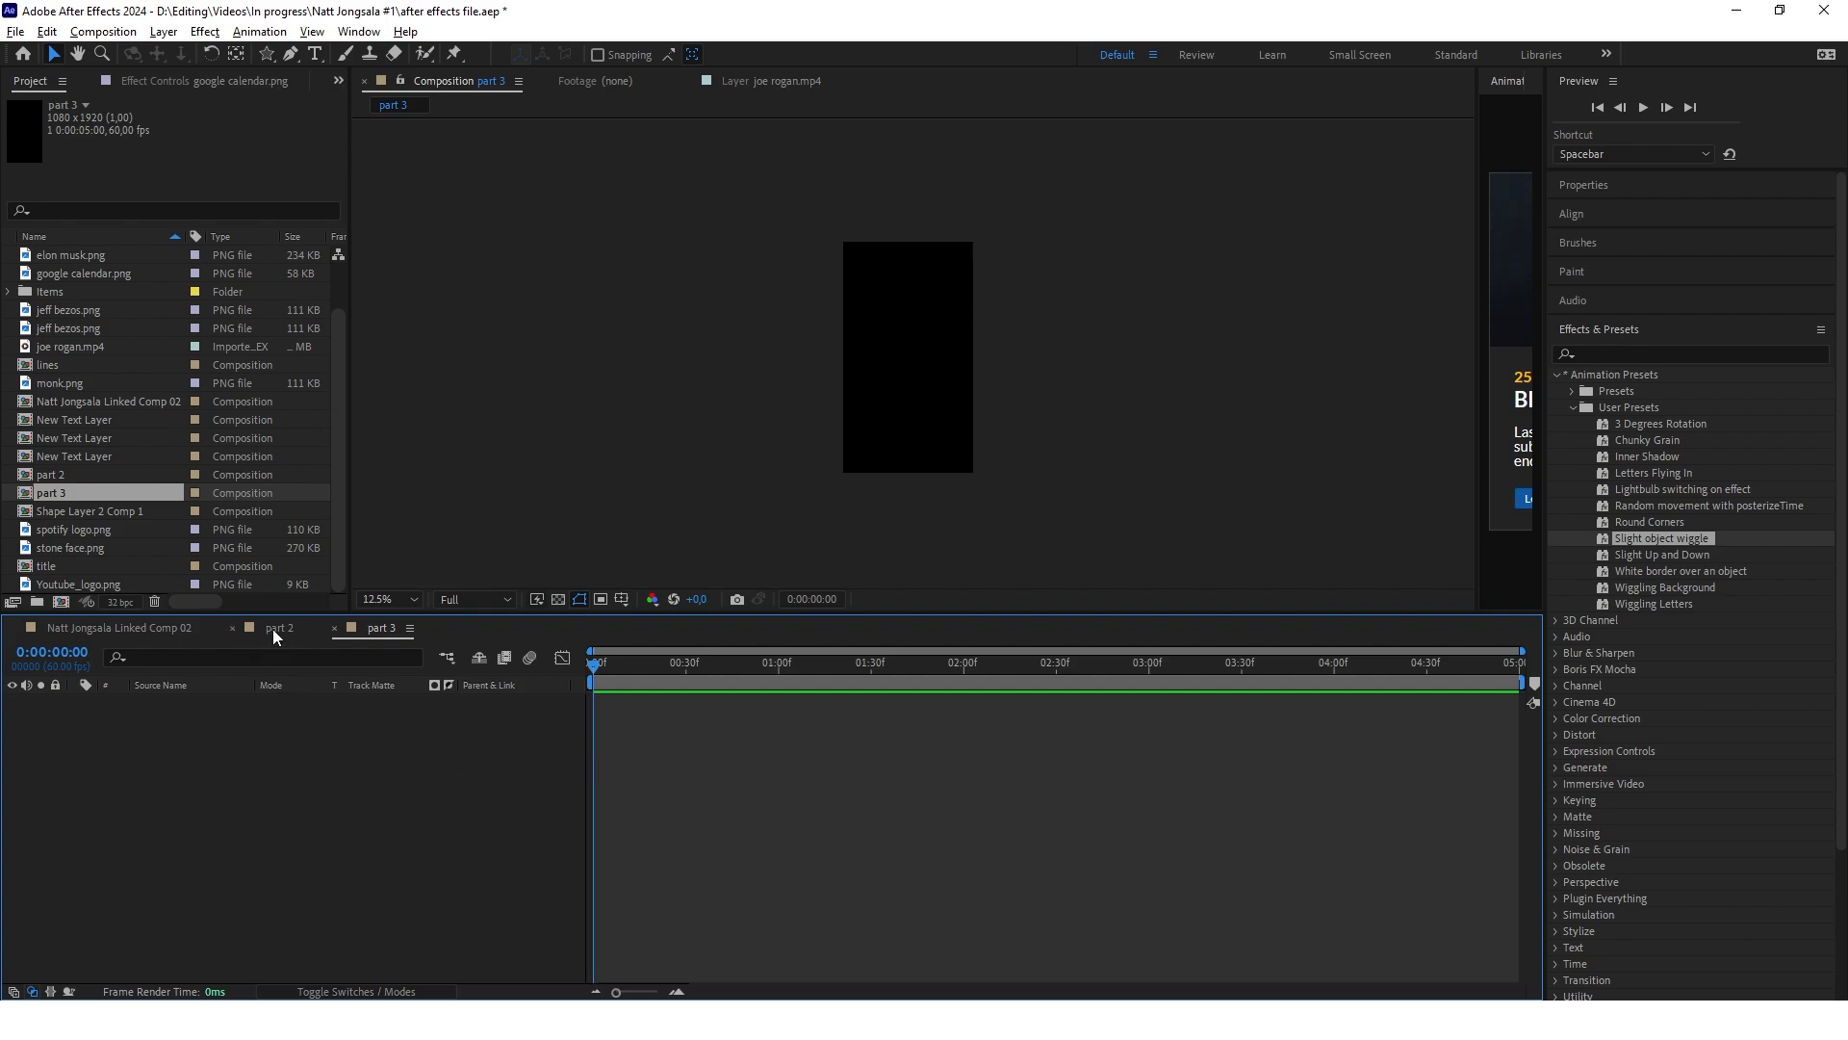
Review the calendar logo over the opened head in the part 2 composition and return to the part 3 composition
scroll(937, 352, "down", 1)
scroll(957, 362, "up", 1)
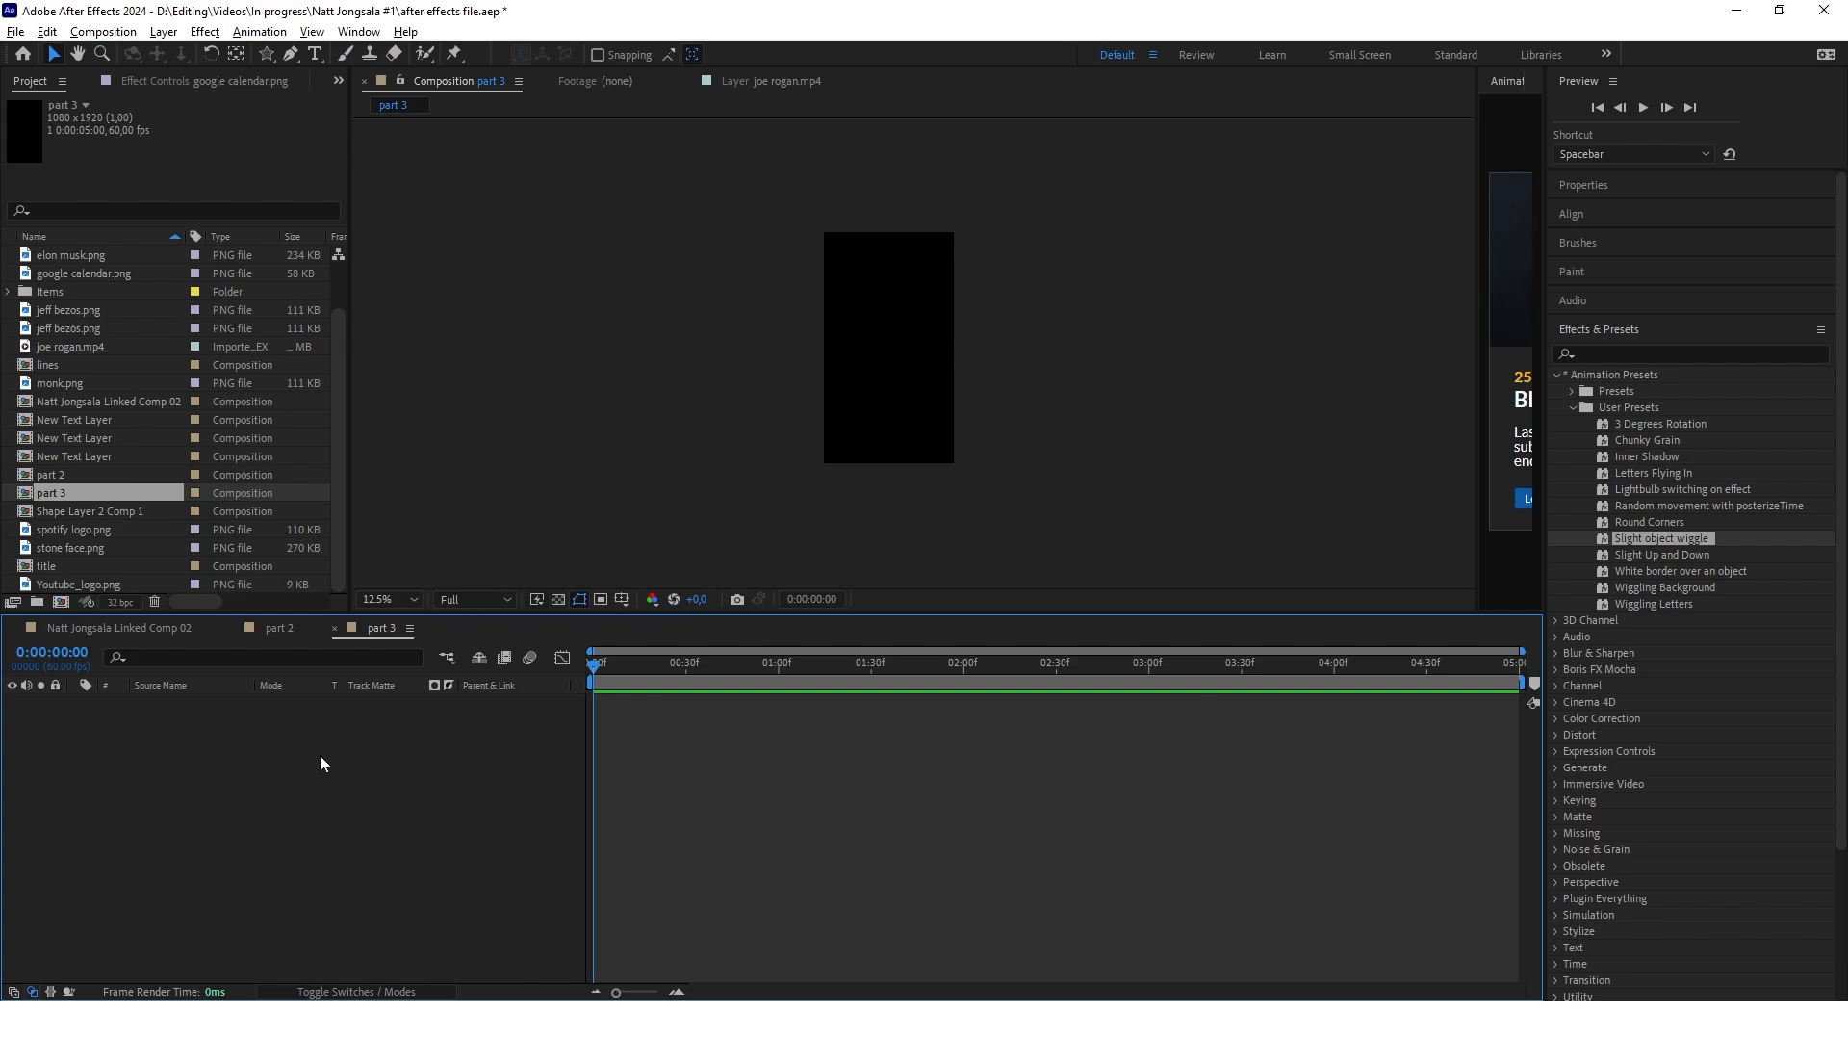
scroll(875, 285, "up", 1)
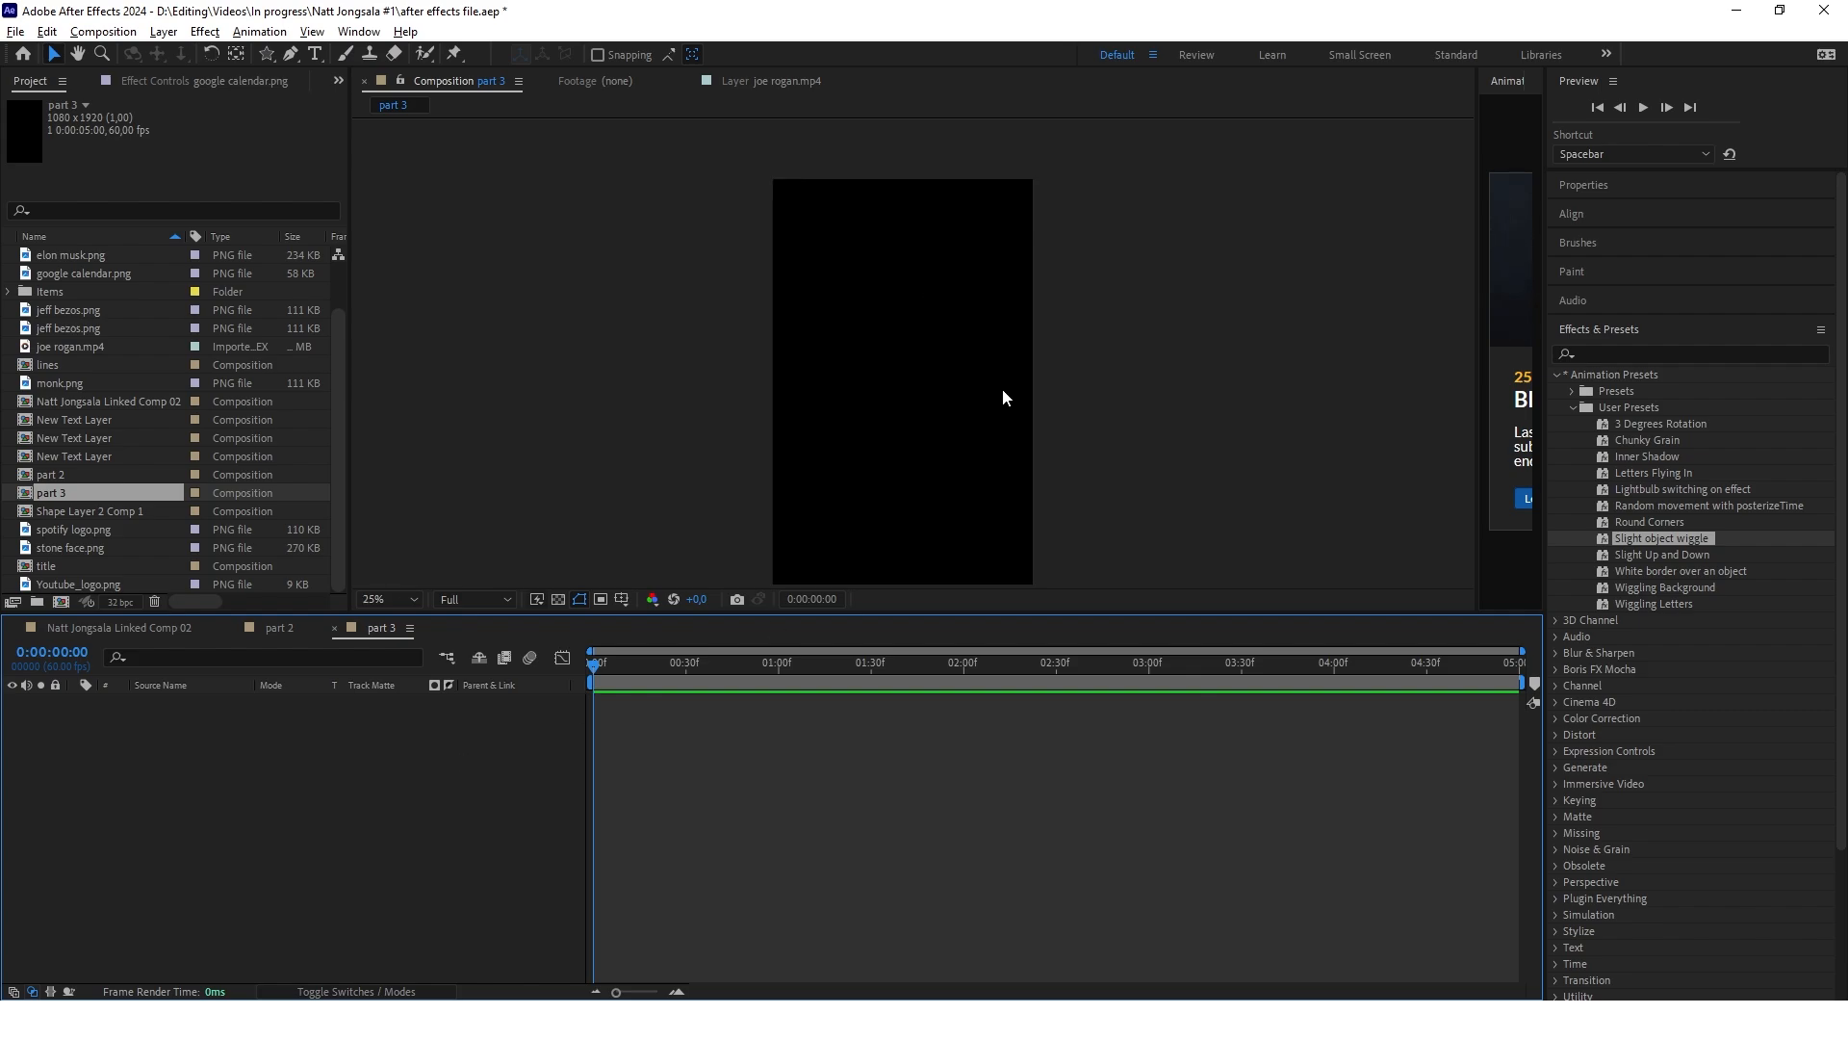
left_click(276, 628)
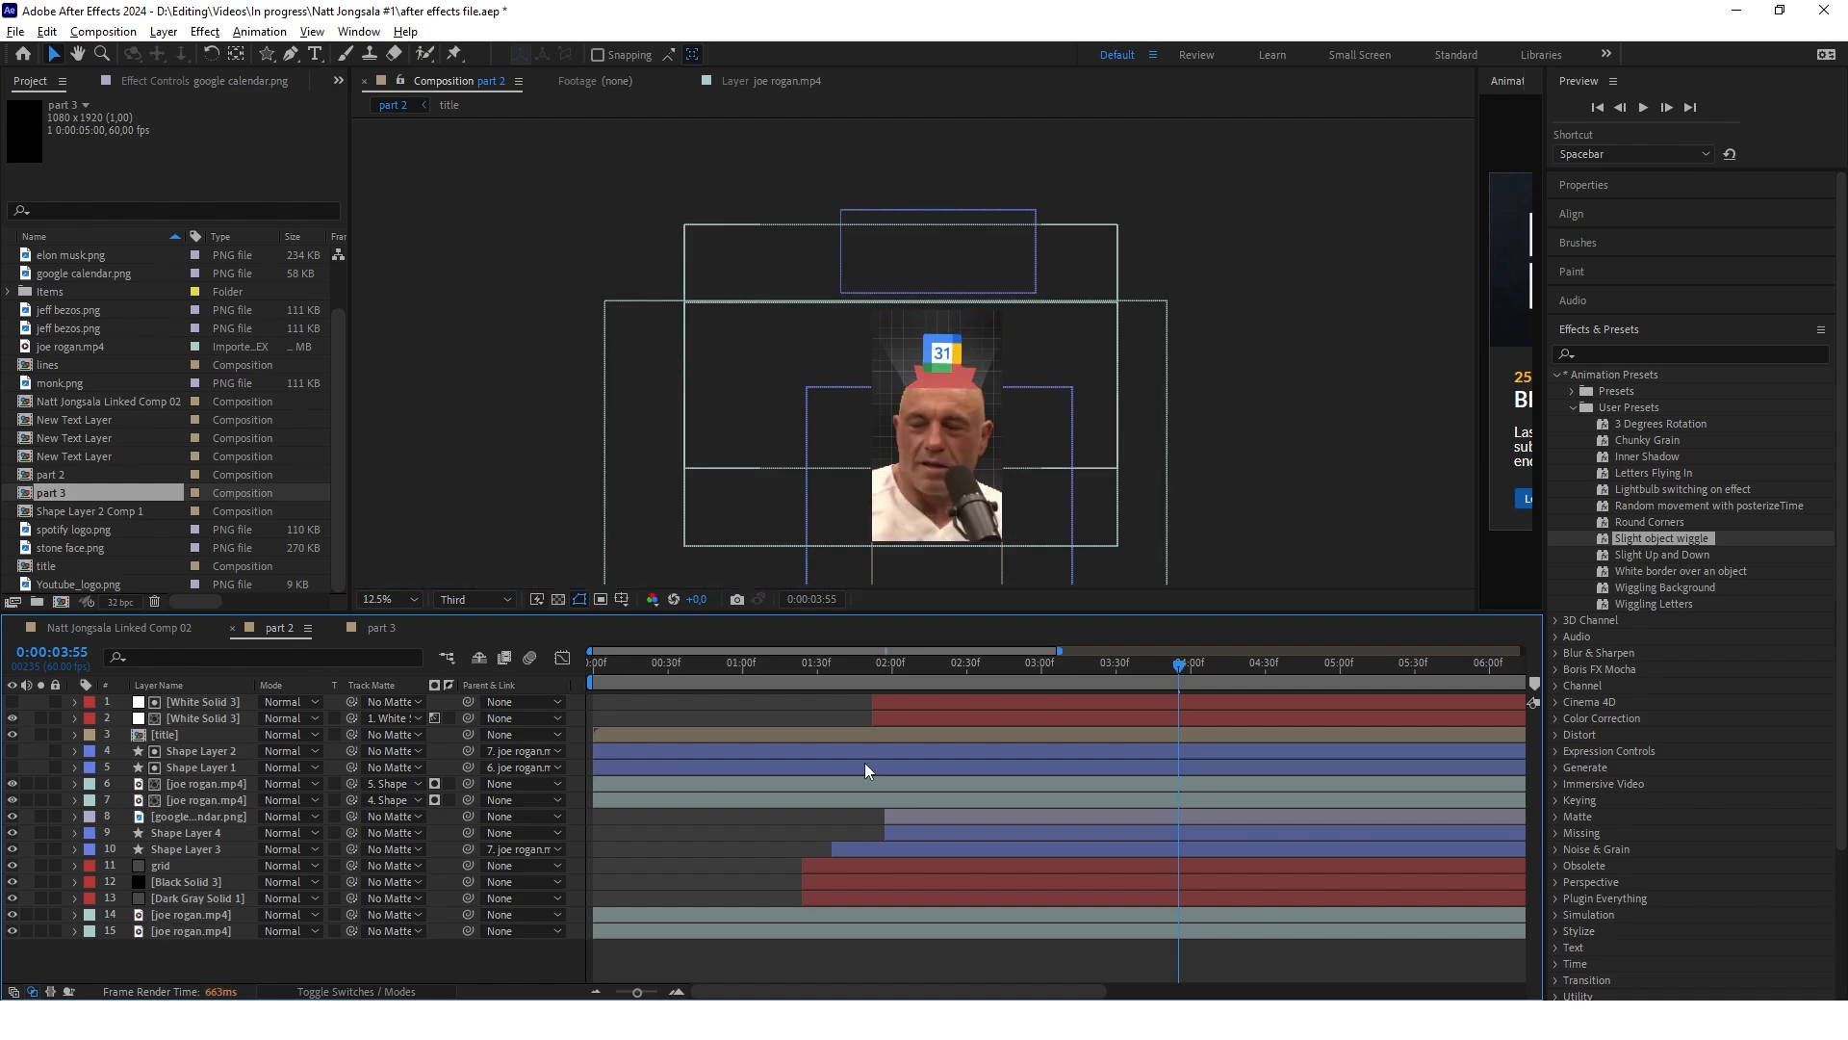
scroll(944, 361, "up", 1)
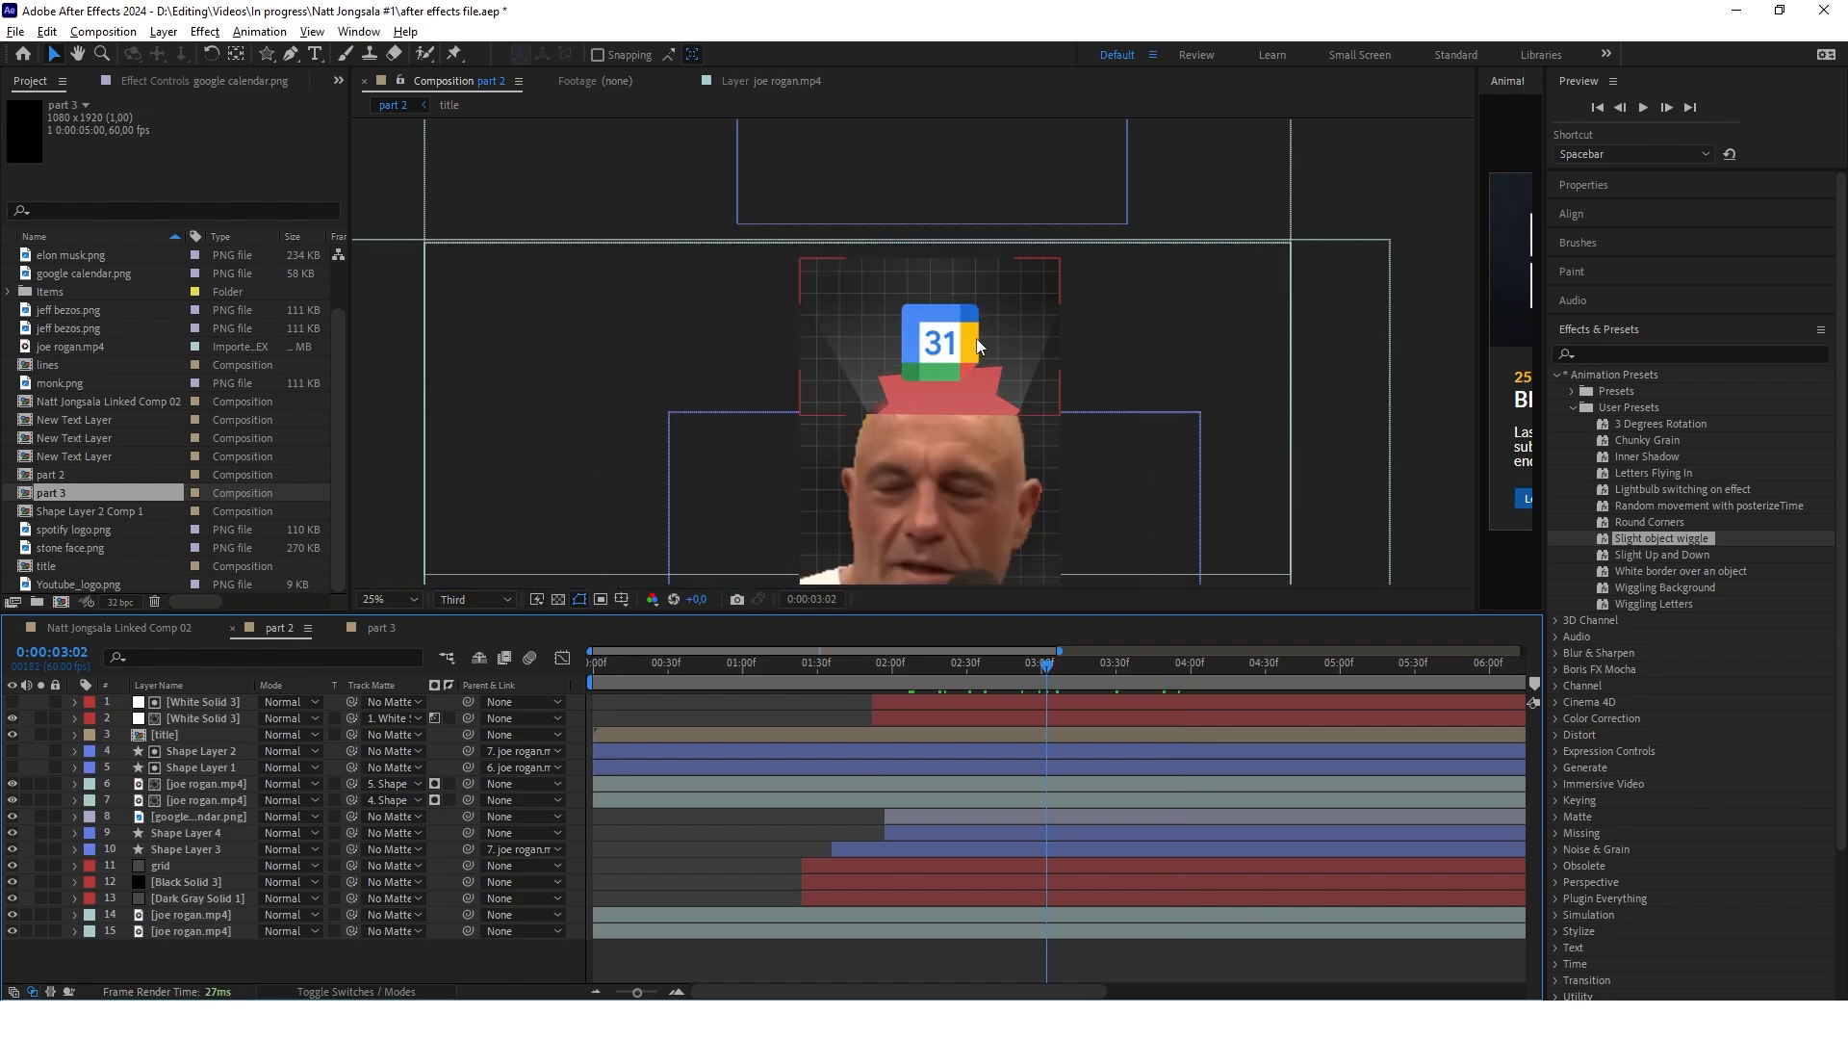
left_click_drag(859, 384, 870, 359)
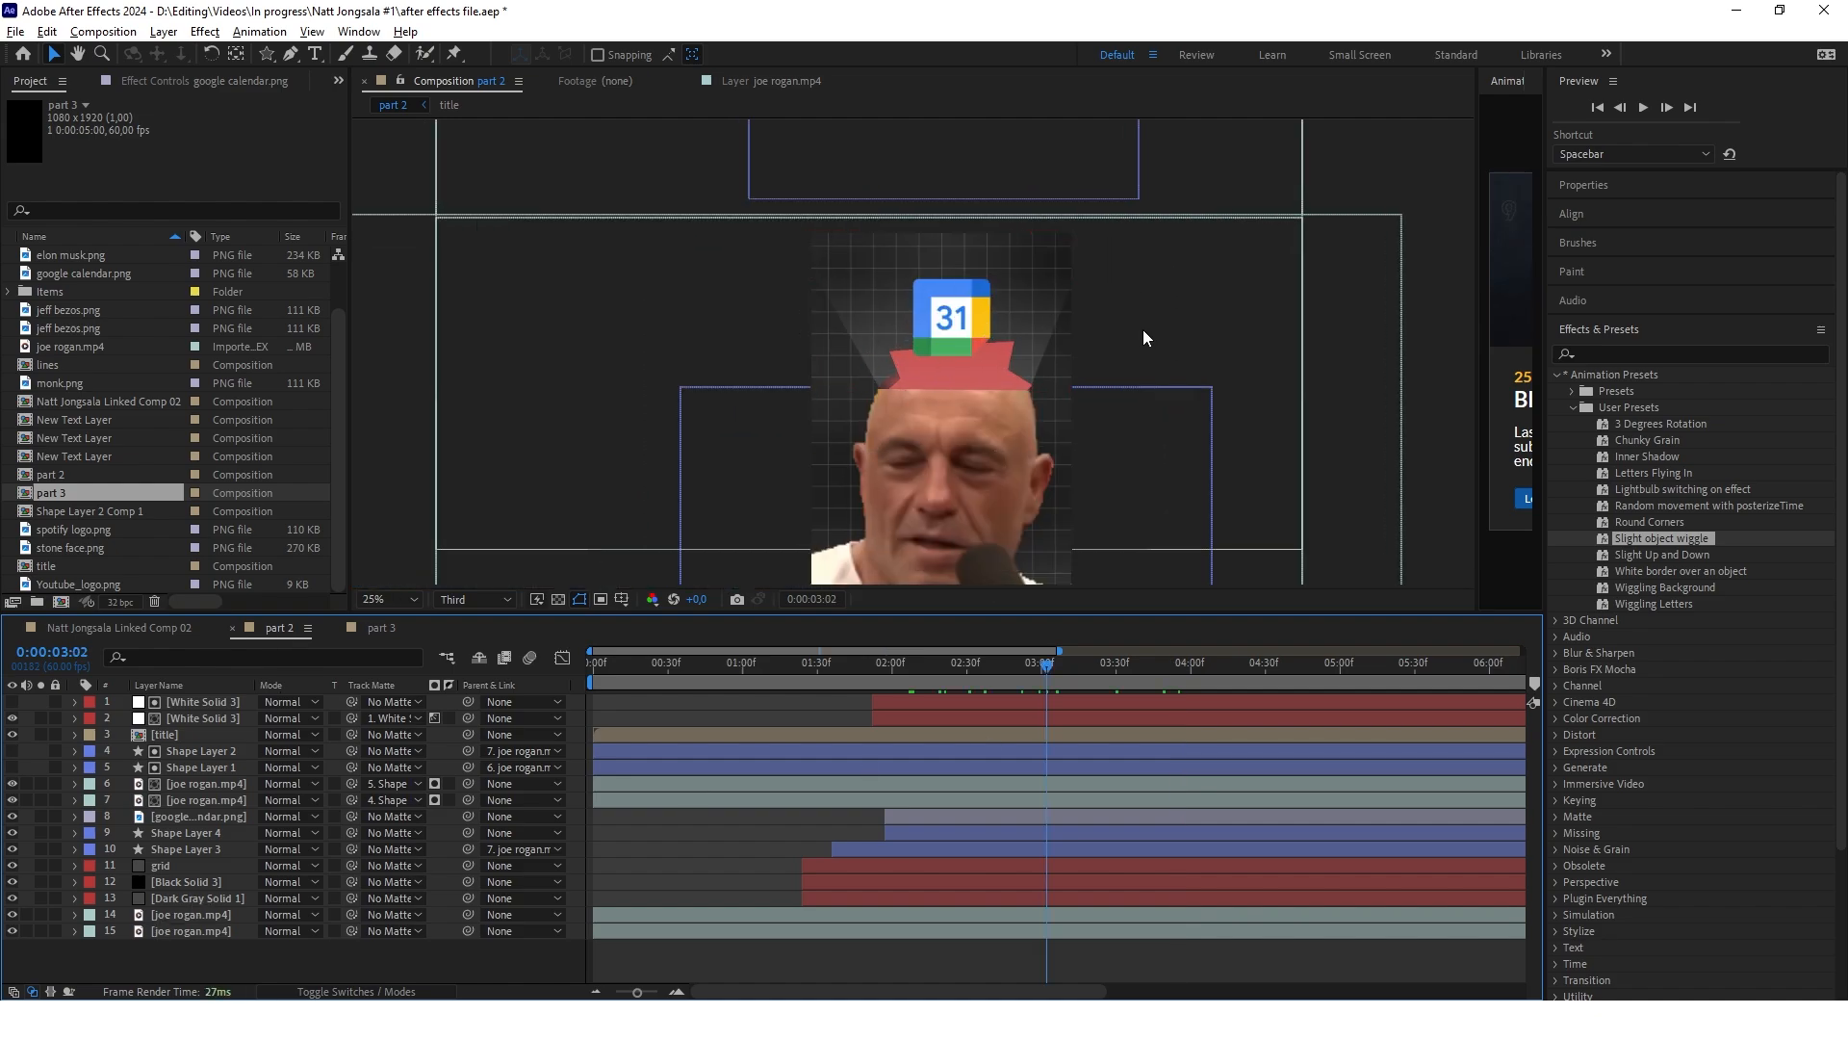
left_click(375, 630)
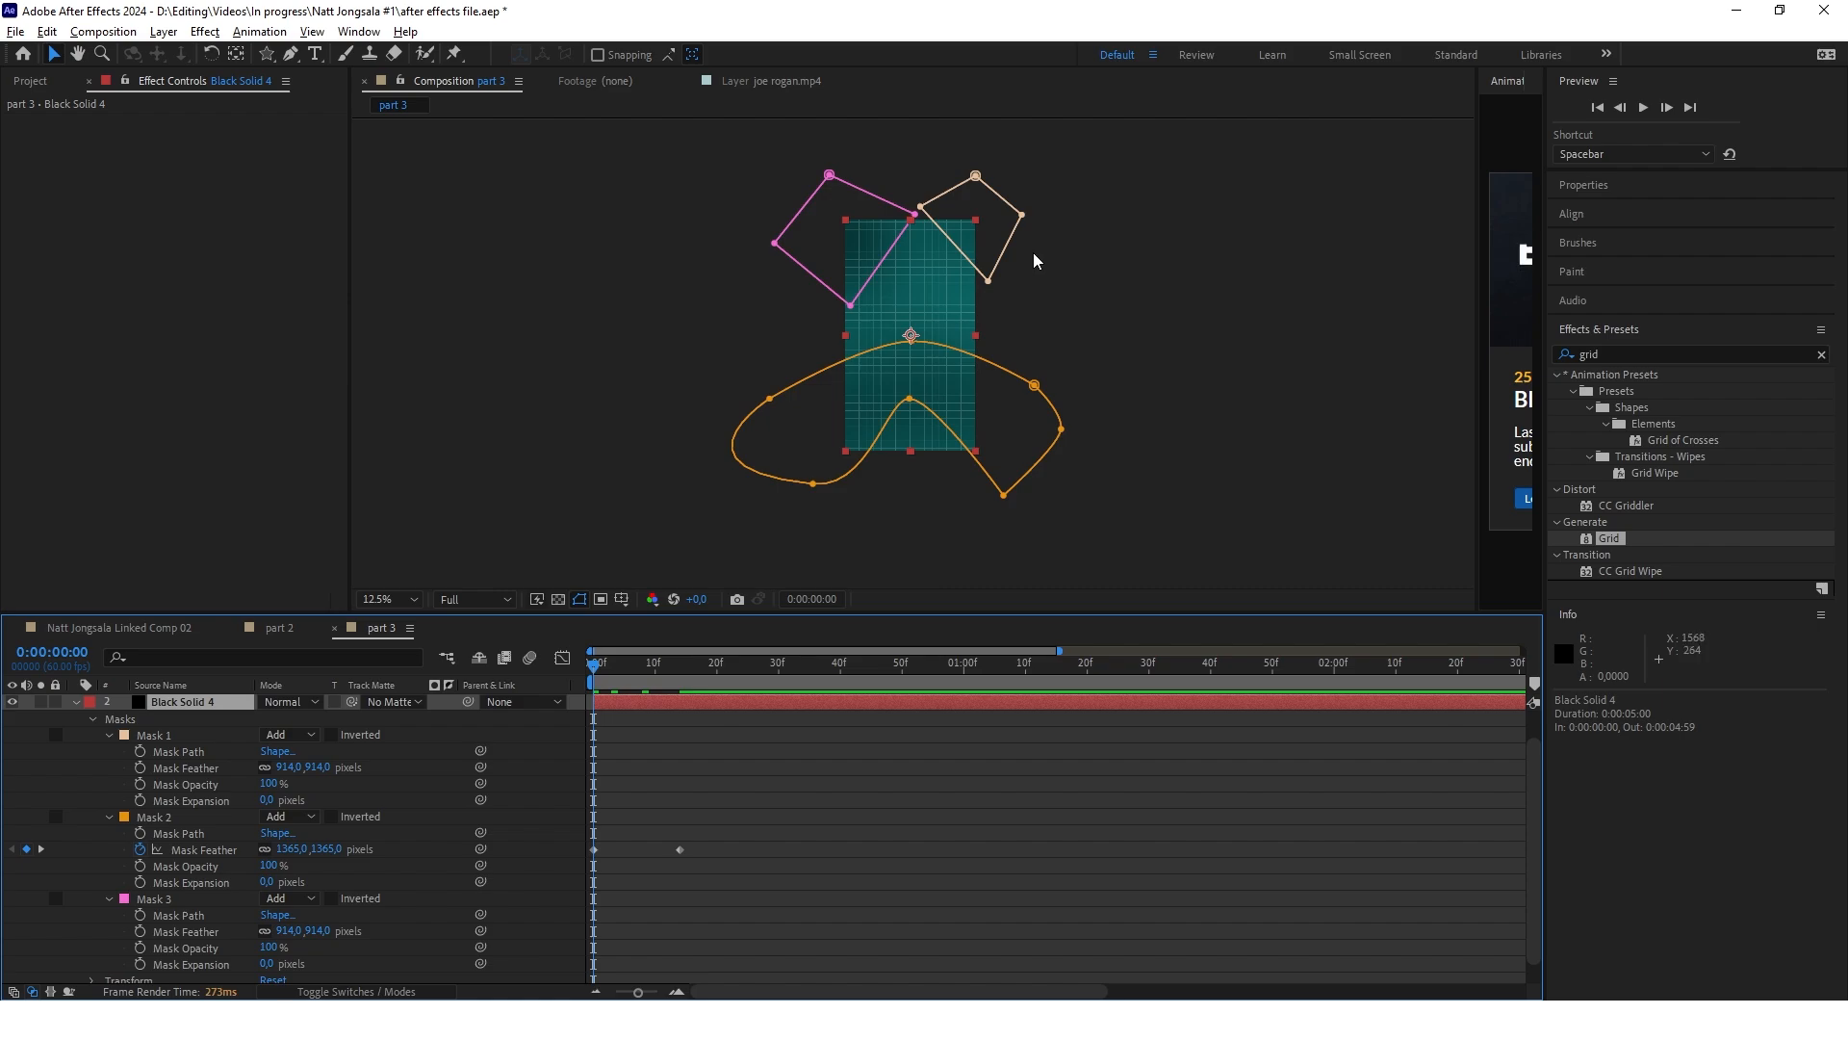
Examine the teal grid background of part 3, including the three Black Solid 4 masks and the Mask 2 feather animation
scroll(966, 281, "up", 1)
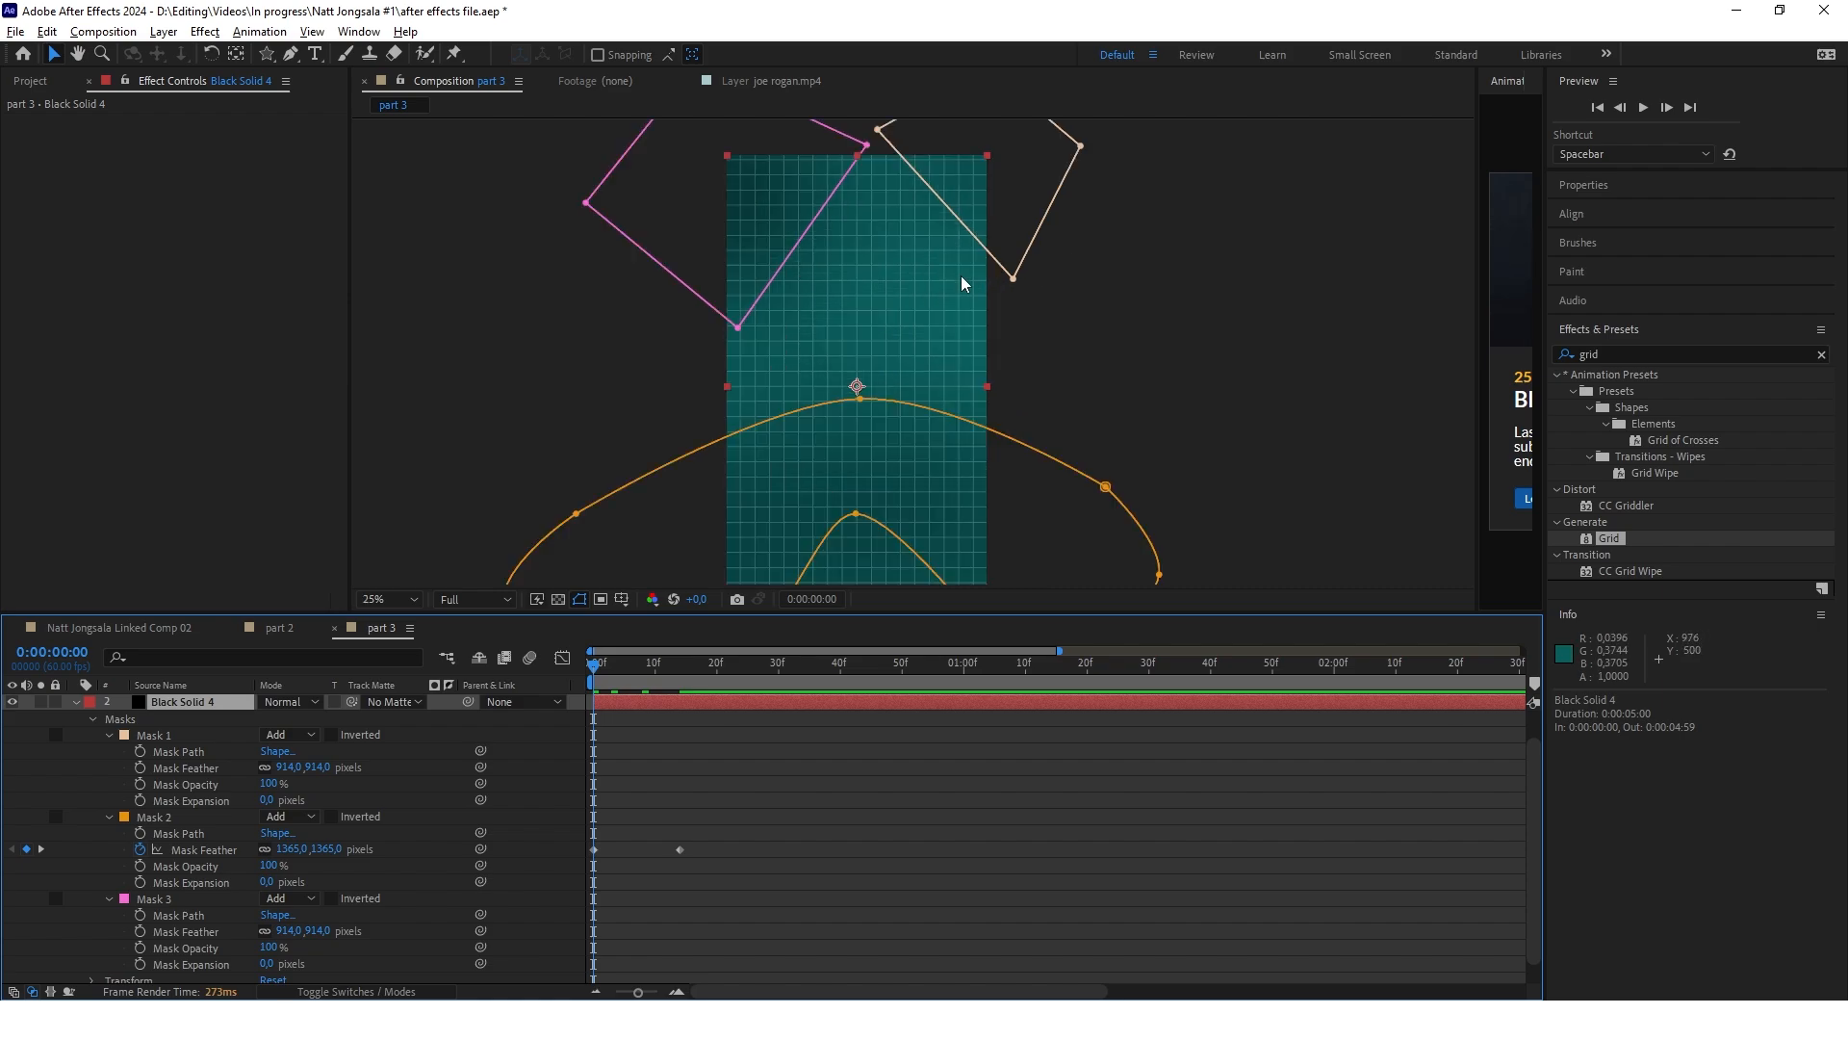
scroll(953, 274, "down", 1)
scroll(909, 303, "up", 1)
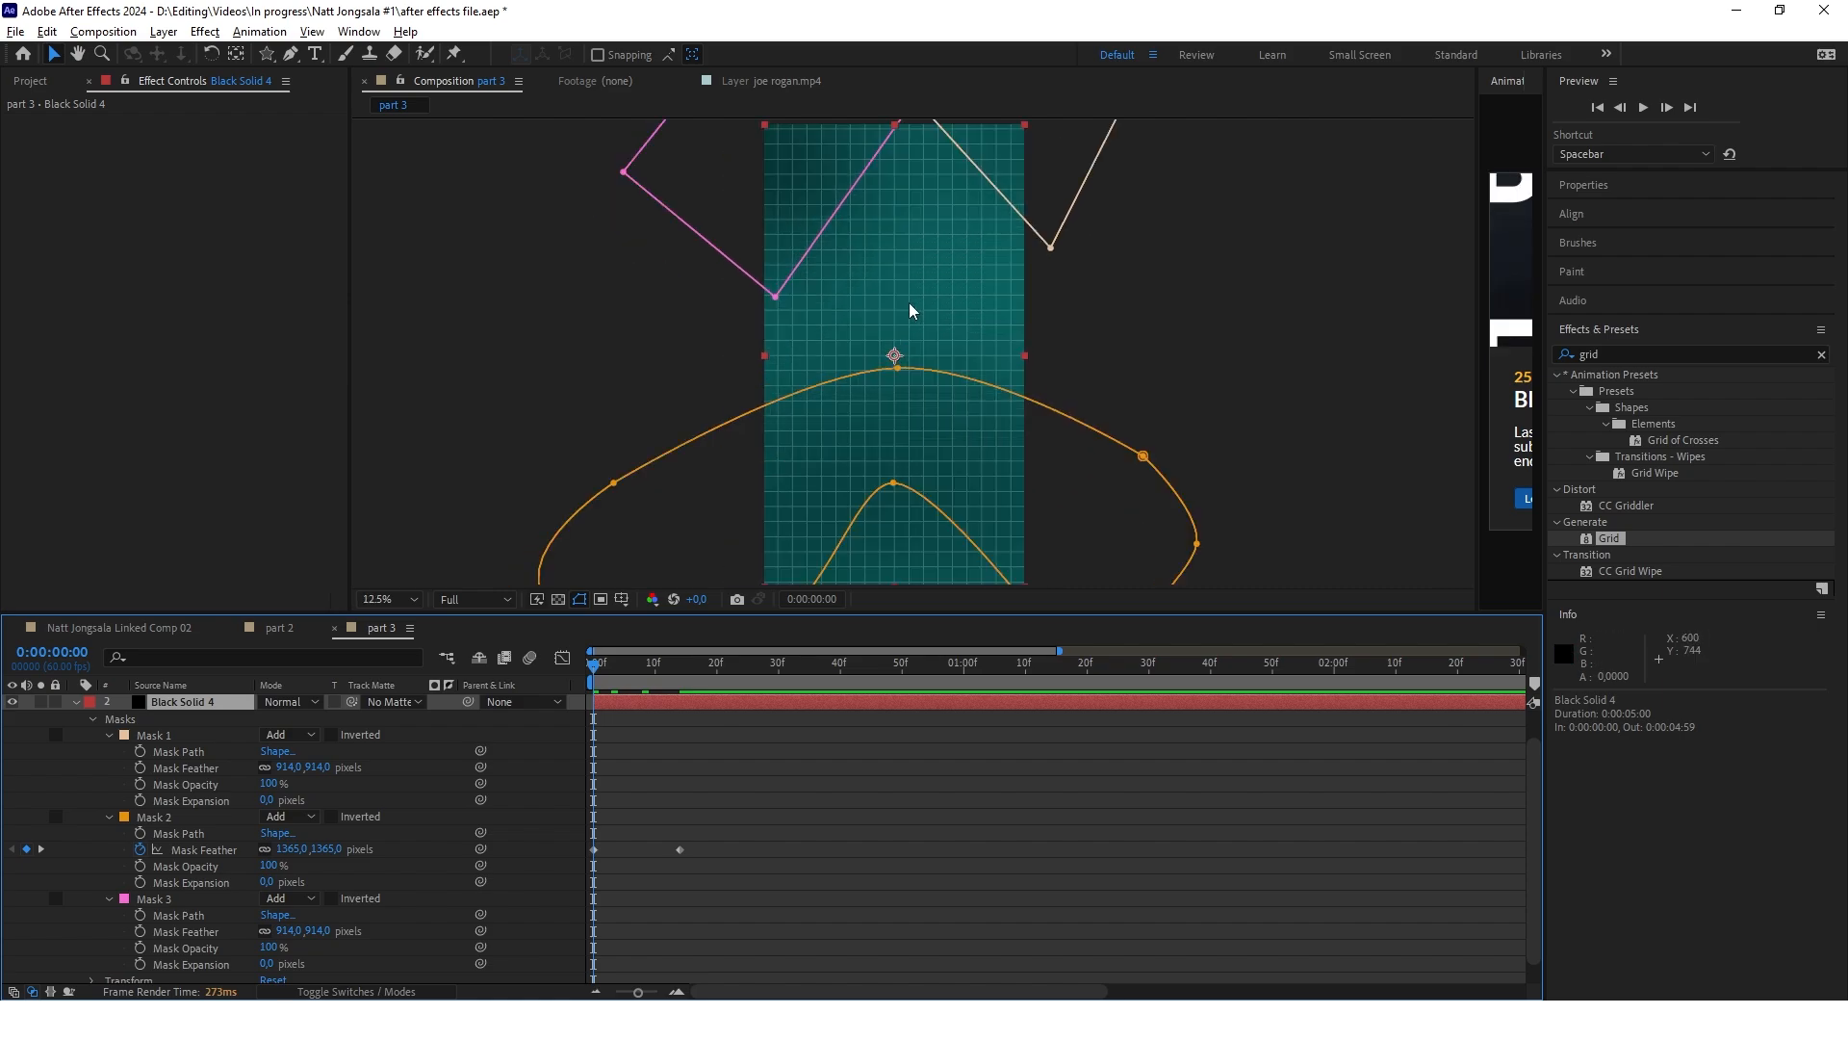
scroll(909, 303, "down", 1)
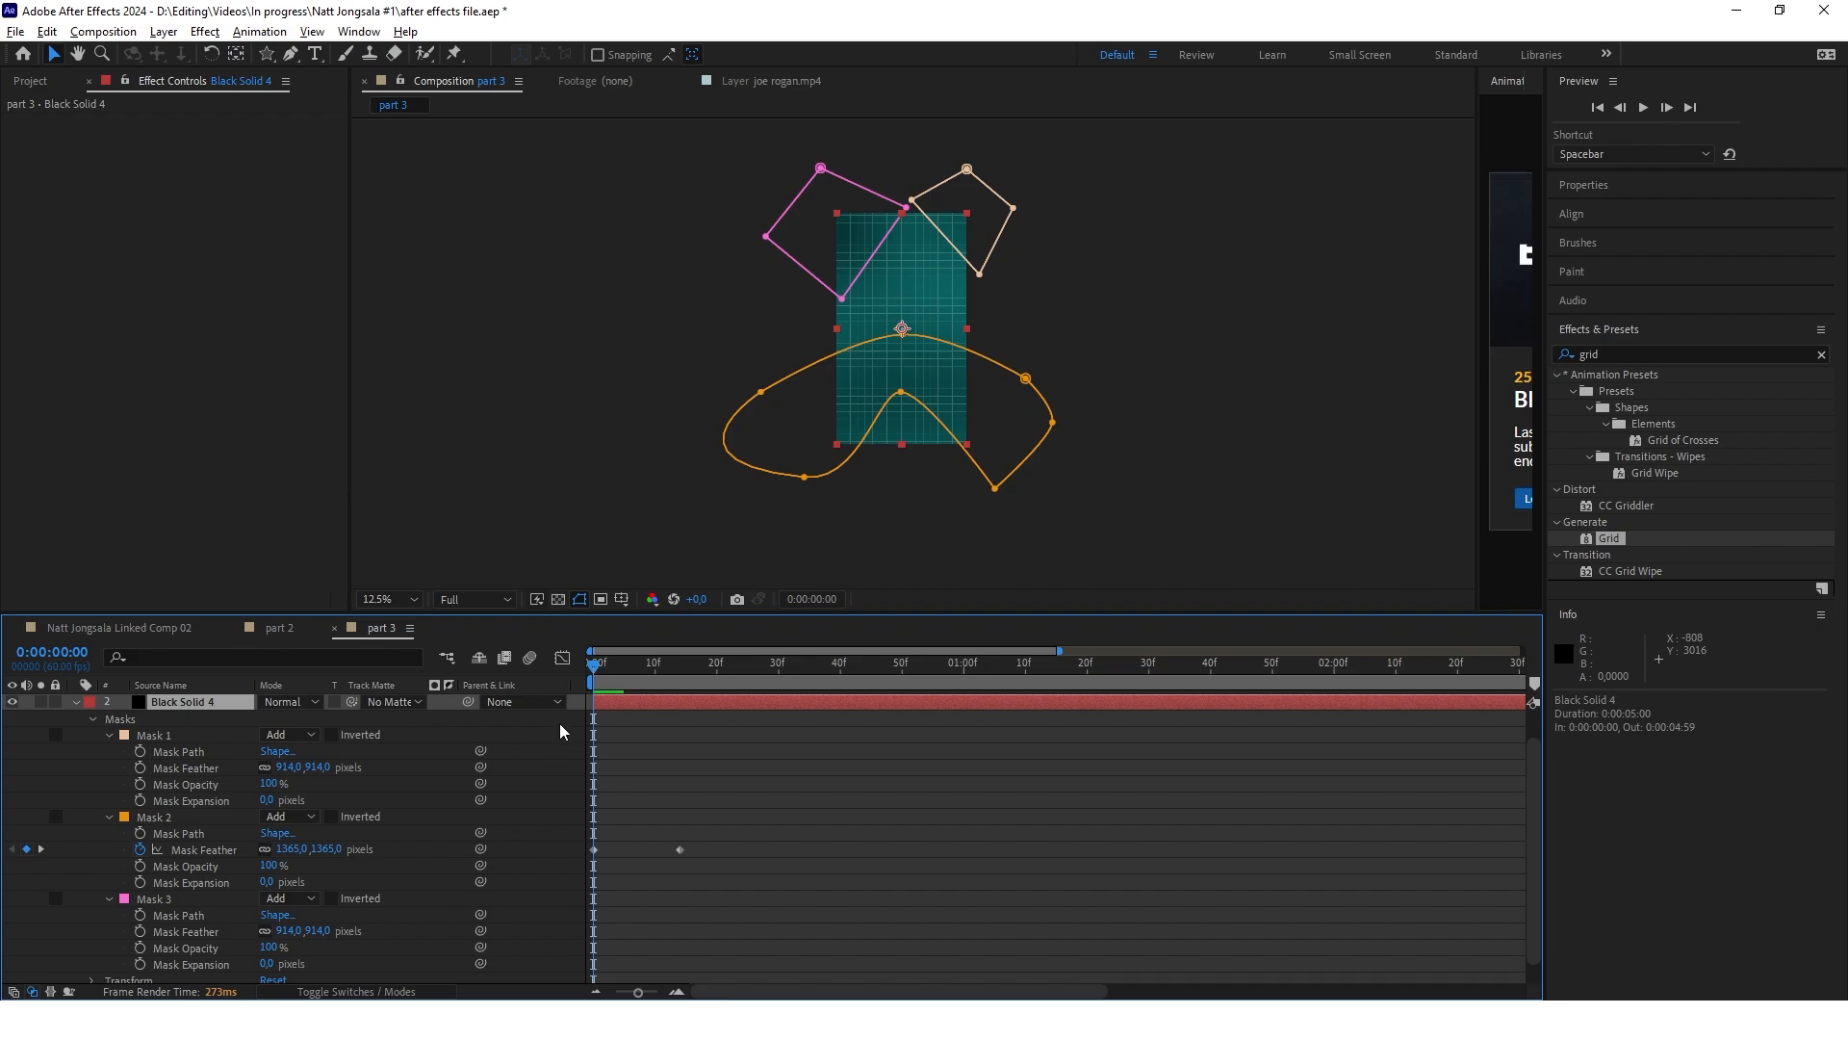
left_click(778, 475)
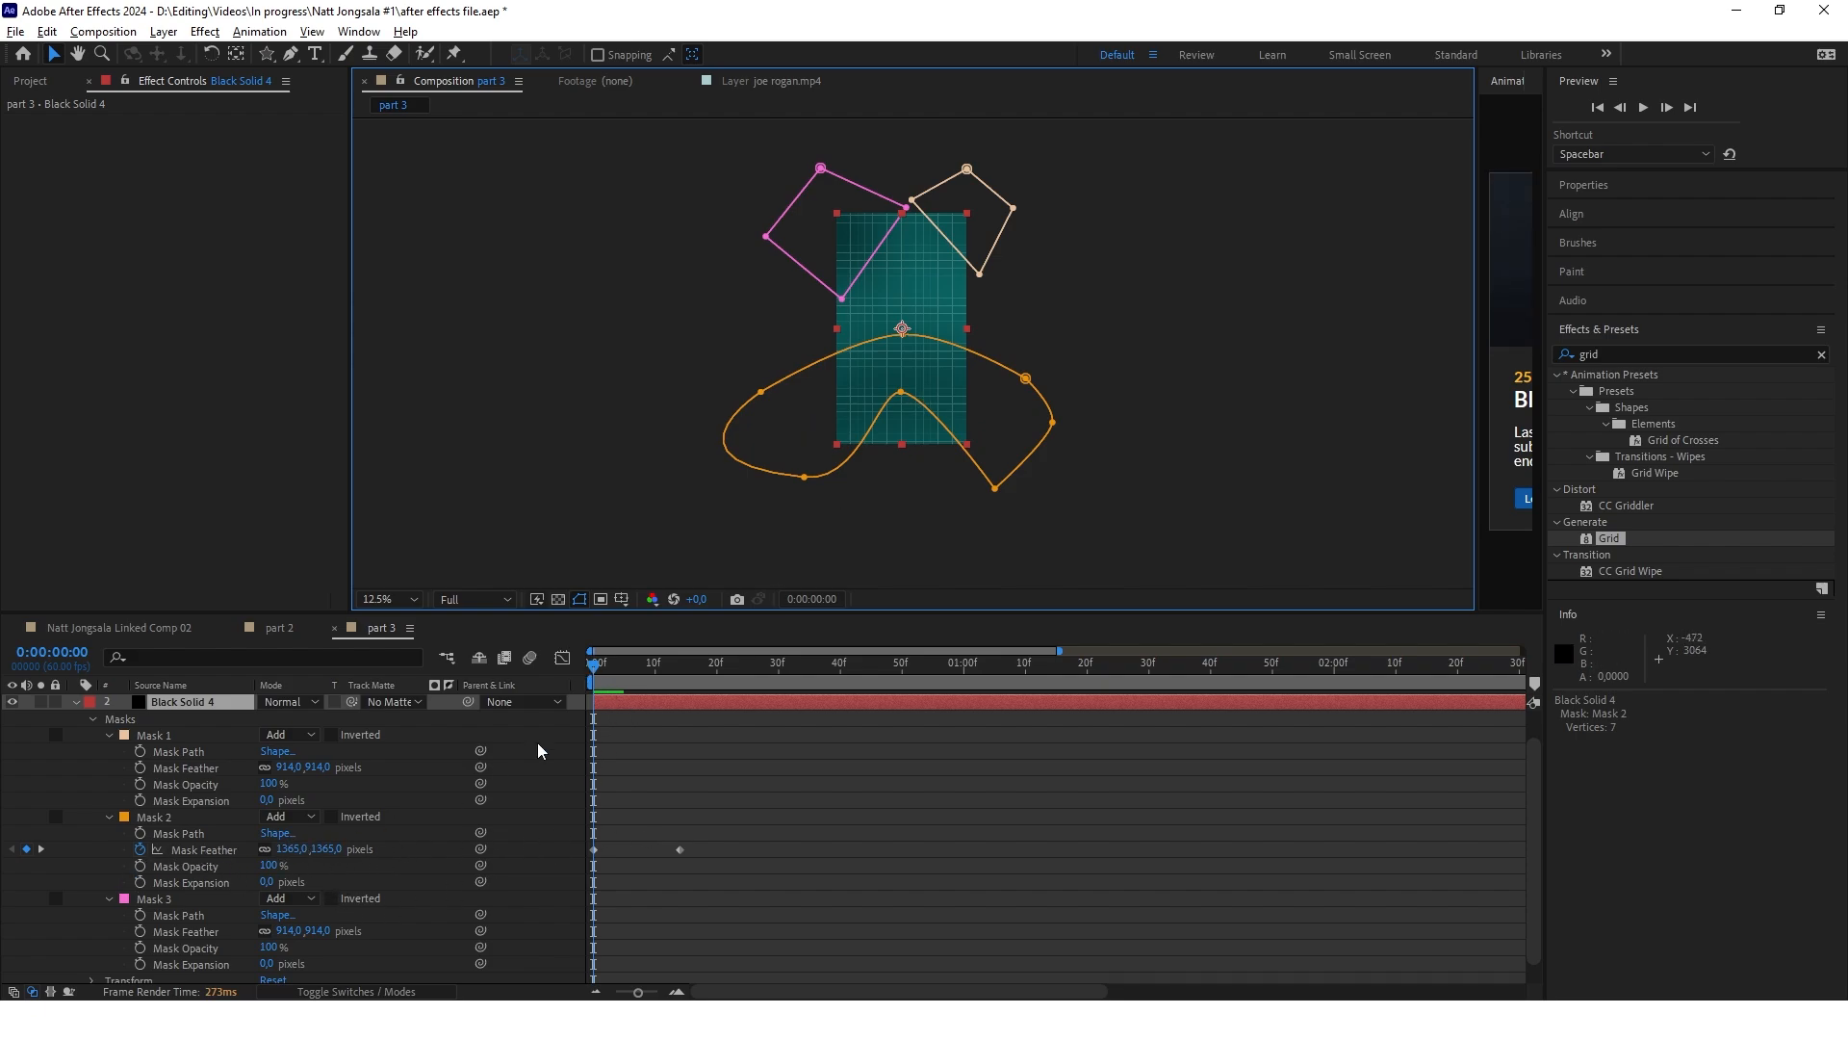
left_click_drag(595, 666, 656, 667)
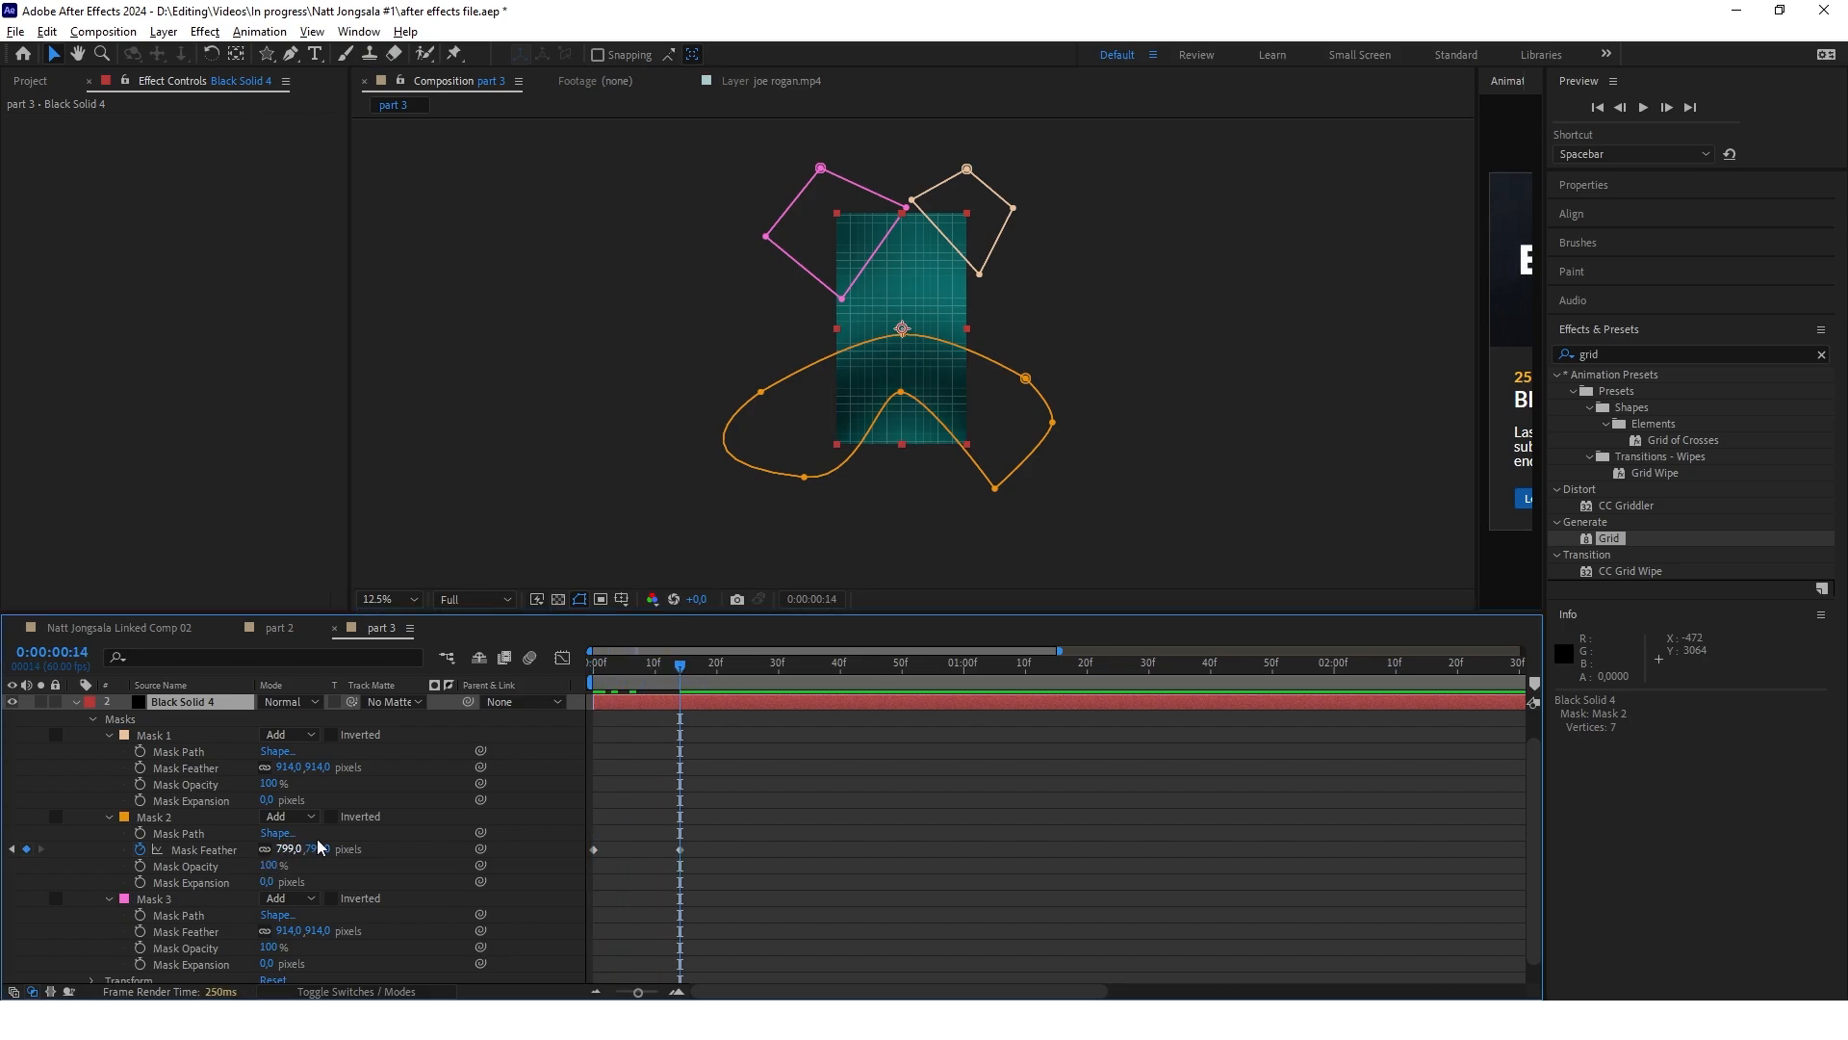
left_click(594, 677)
left_click(520, 390)
left_click_drag(640, 670, 729, 678)
key("u")
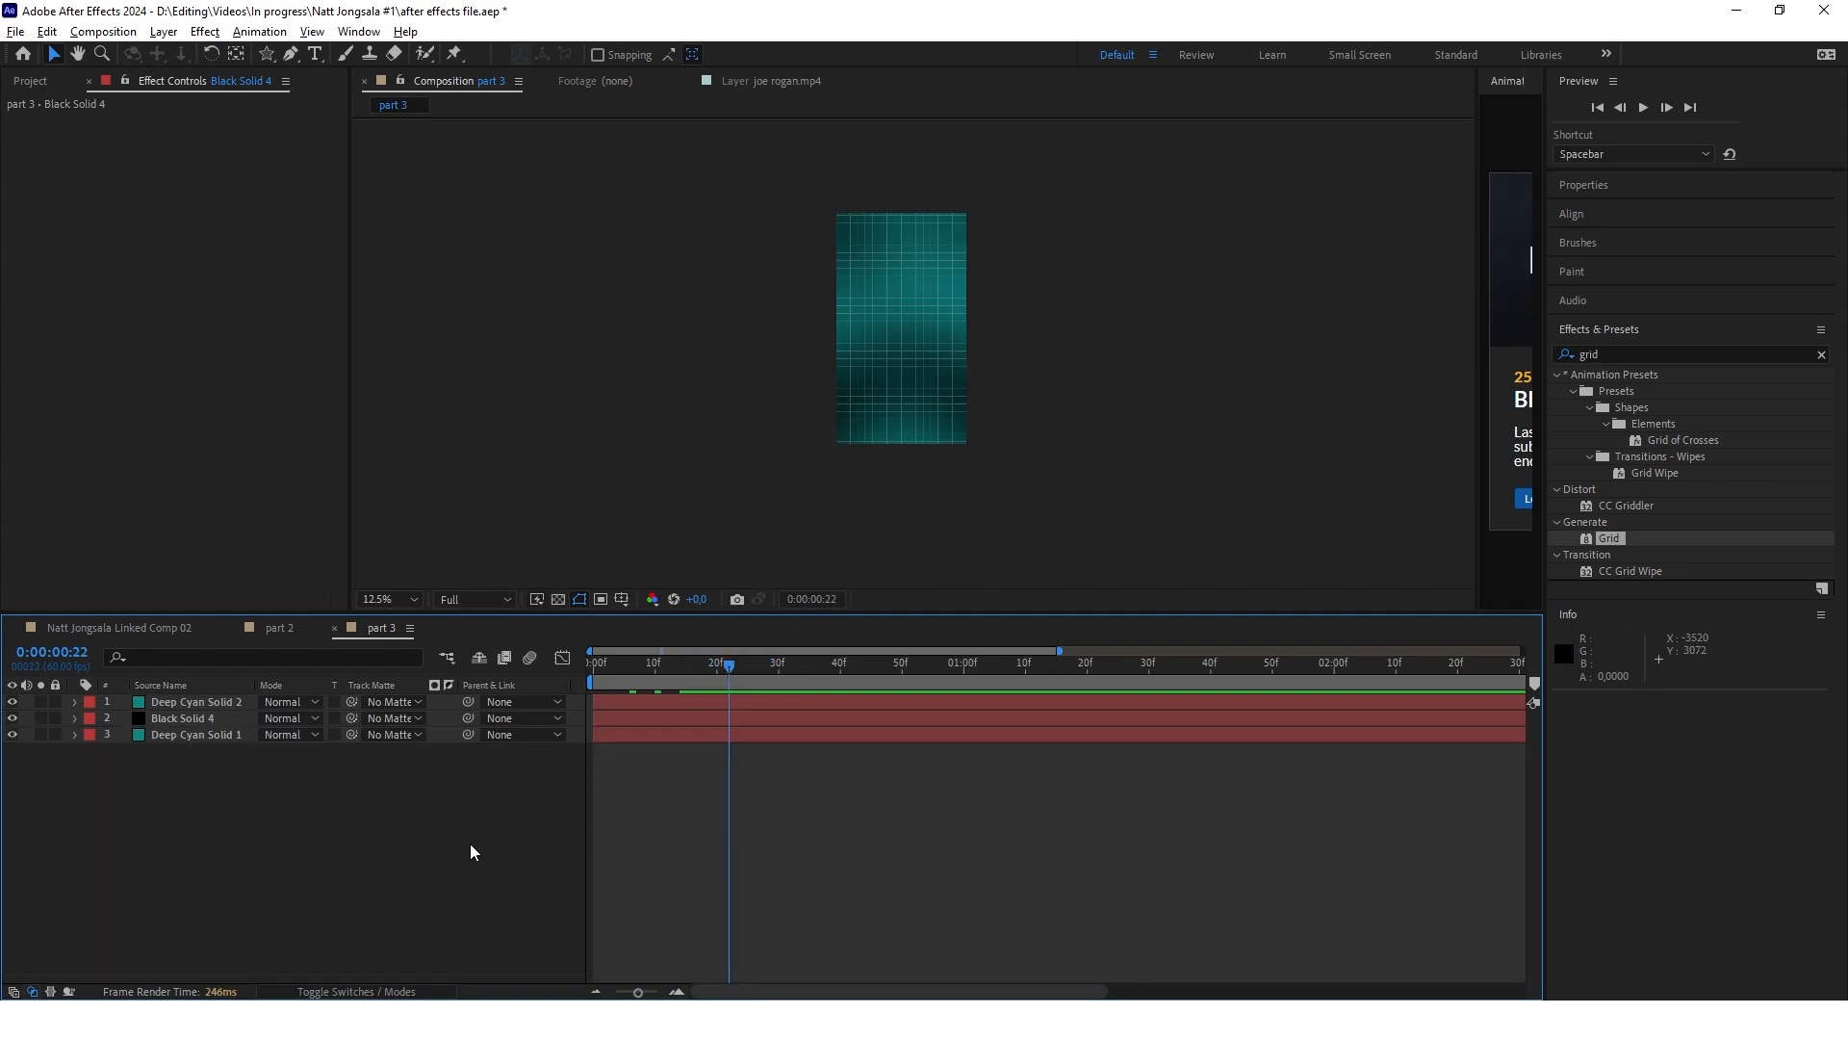
Duplicate the hand.png layer, place one hand on the left side of the frame and flip it horizontally
left_click(352, 1020)
key("ctrl+d")
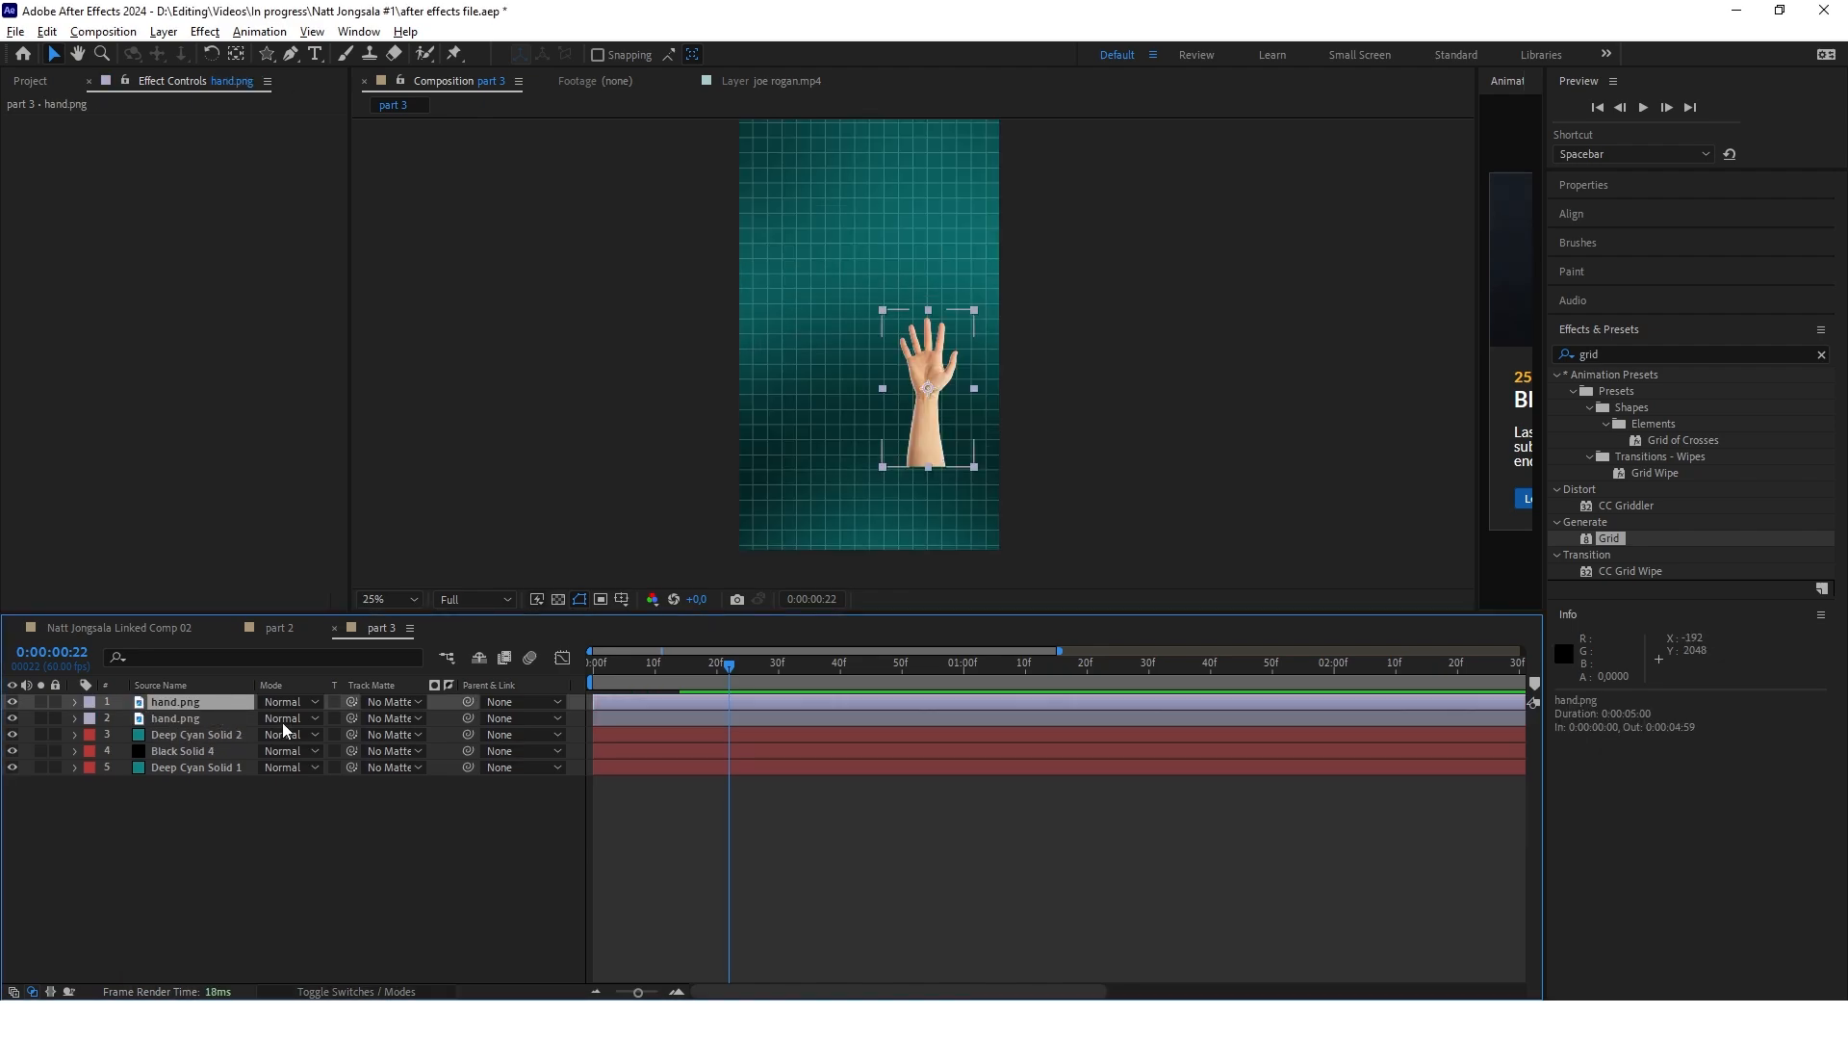
left_click_drag(928, 414, 804, 477)
right_click(179, 714)
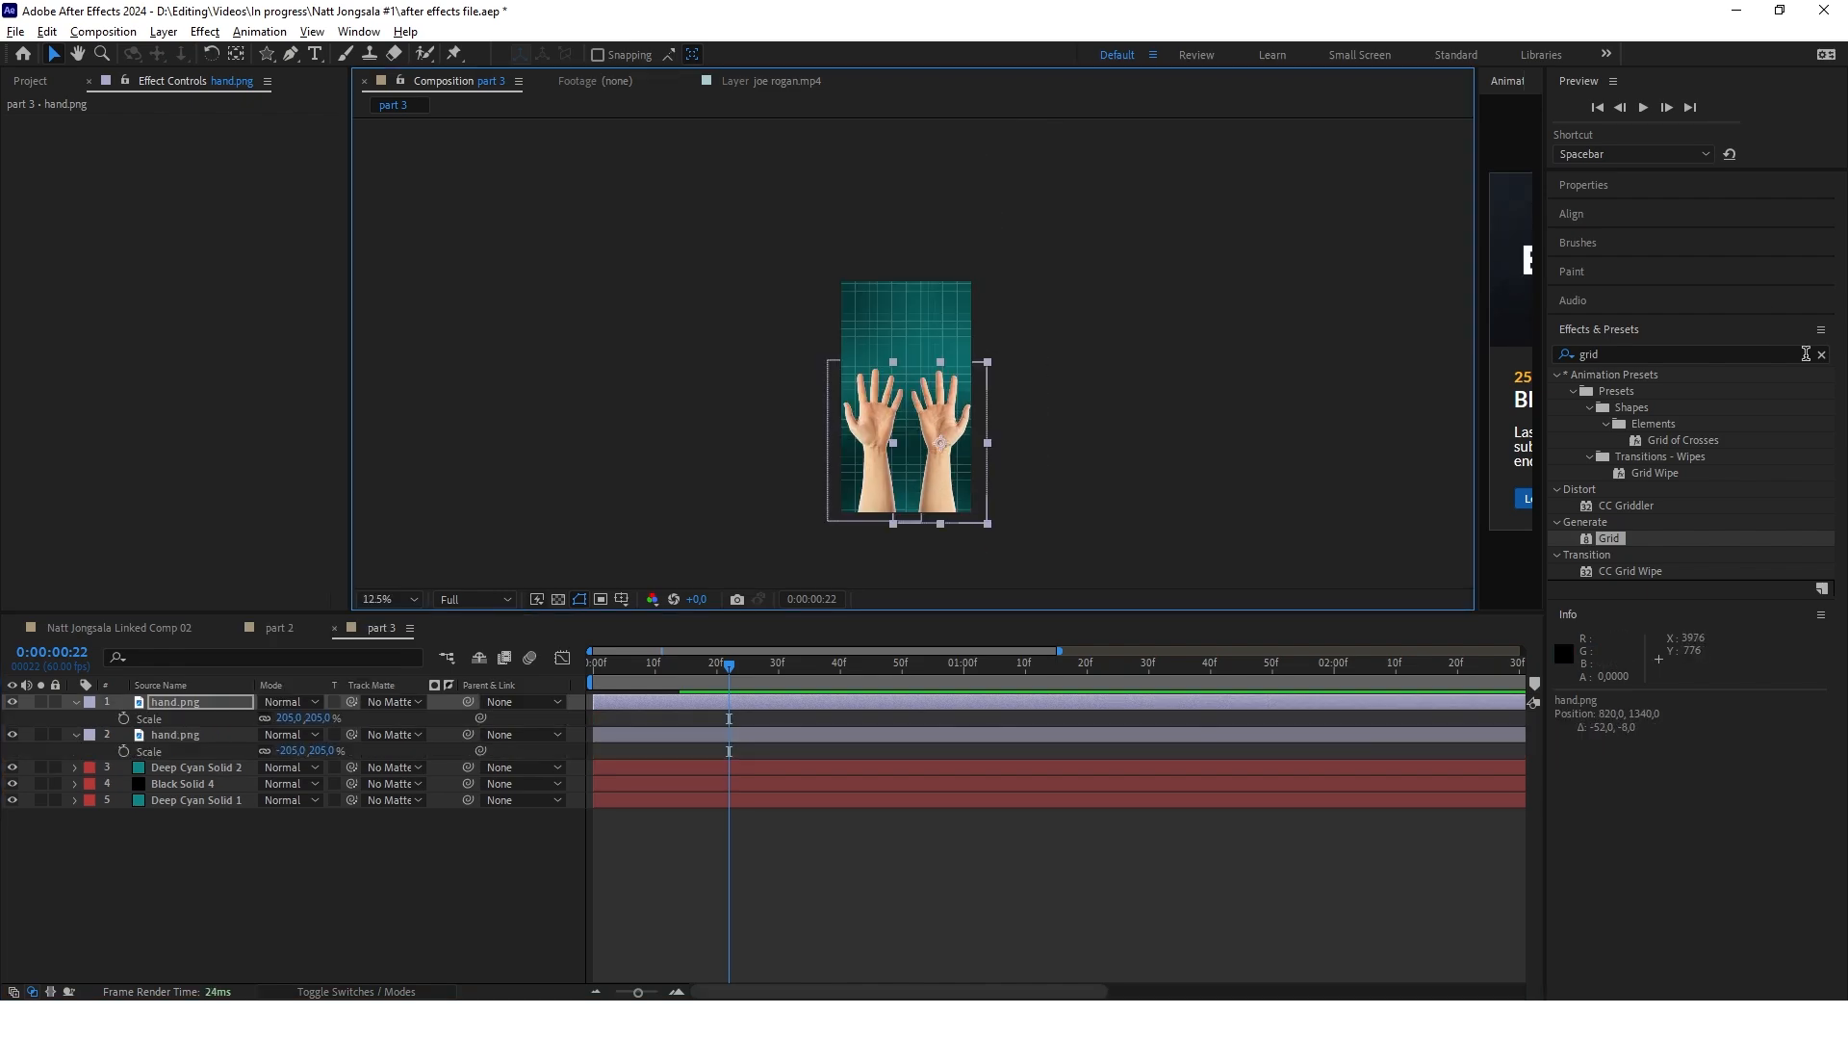
Apply the Slight object wiggle user preset to both hand layers
left_click(1822, 354)
left_click(1557, 376)
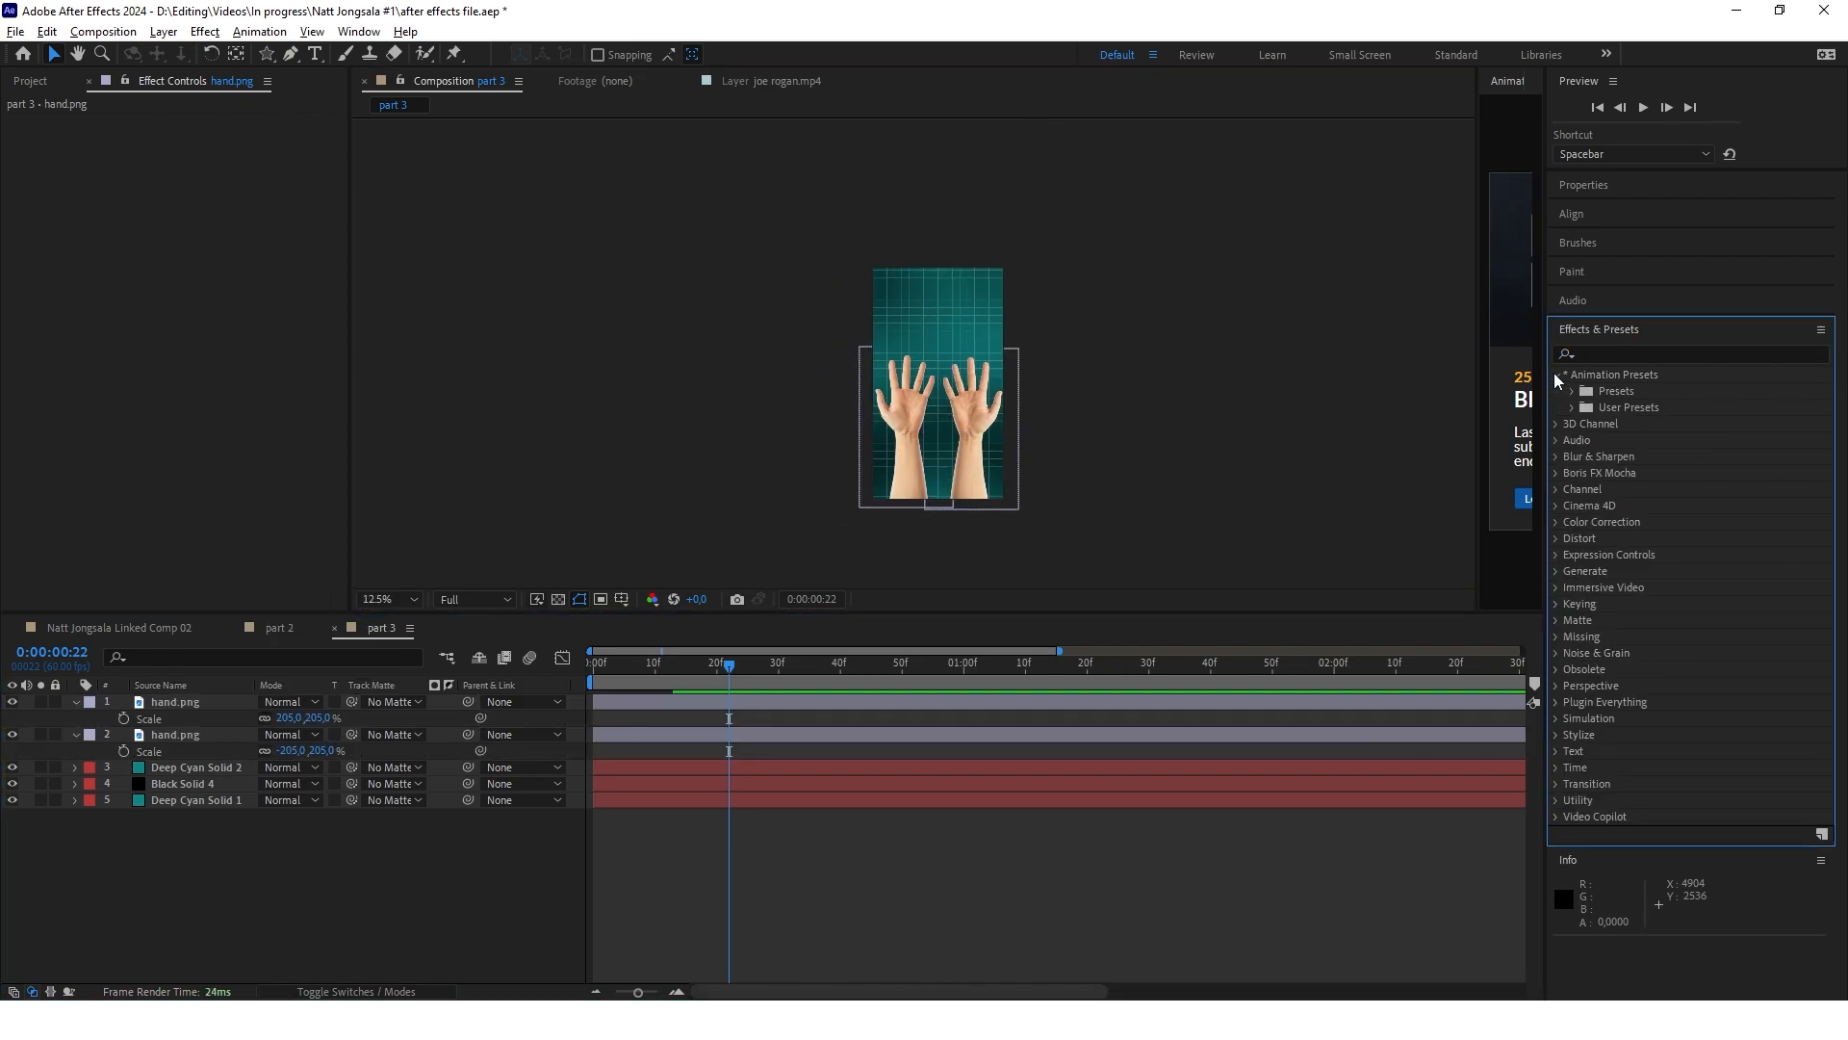
left_click(1574, 407)
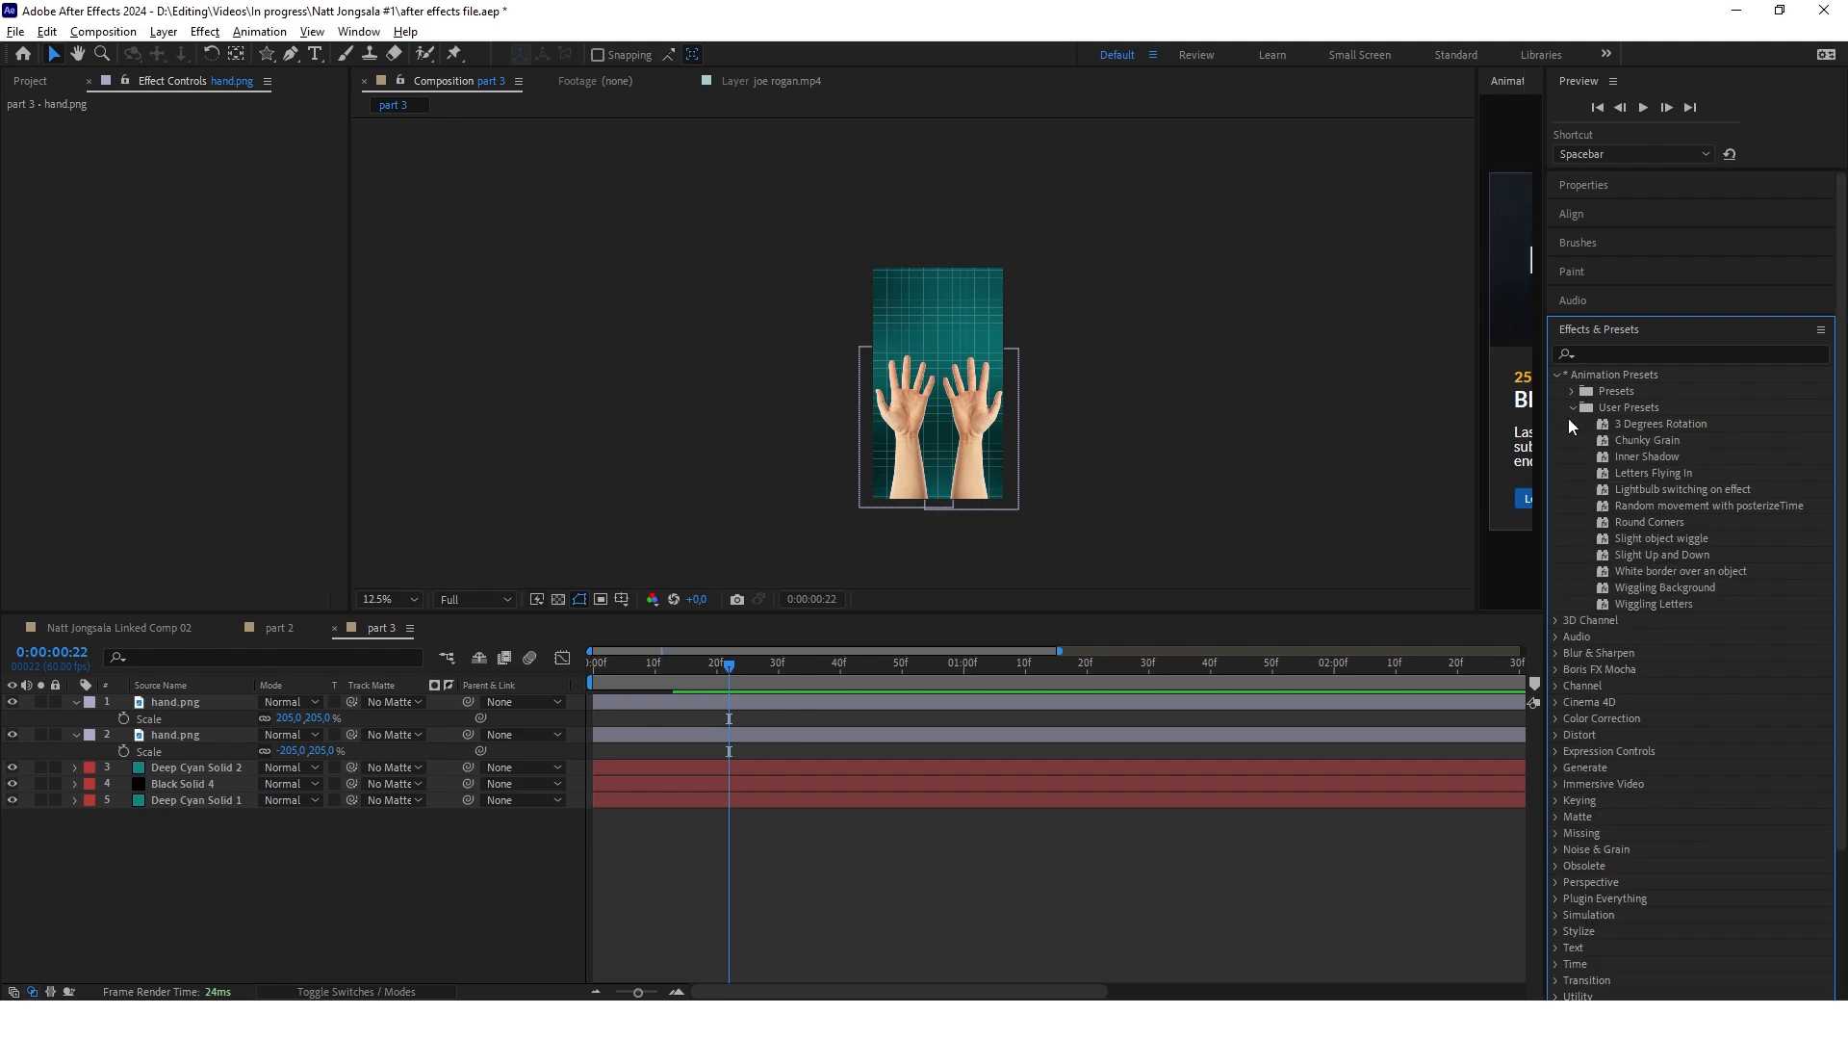
double_click(1663, 538)
left_click(10, 122)
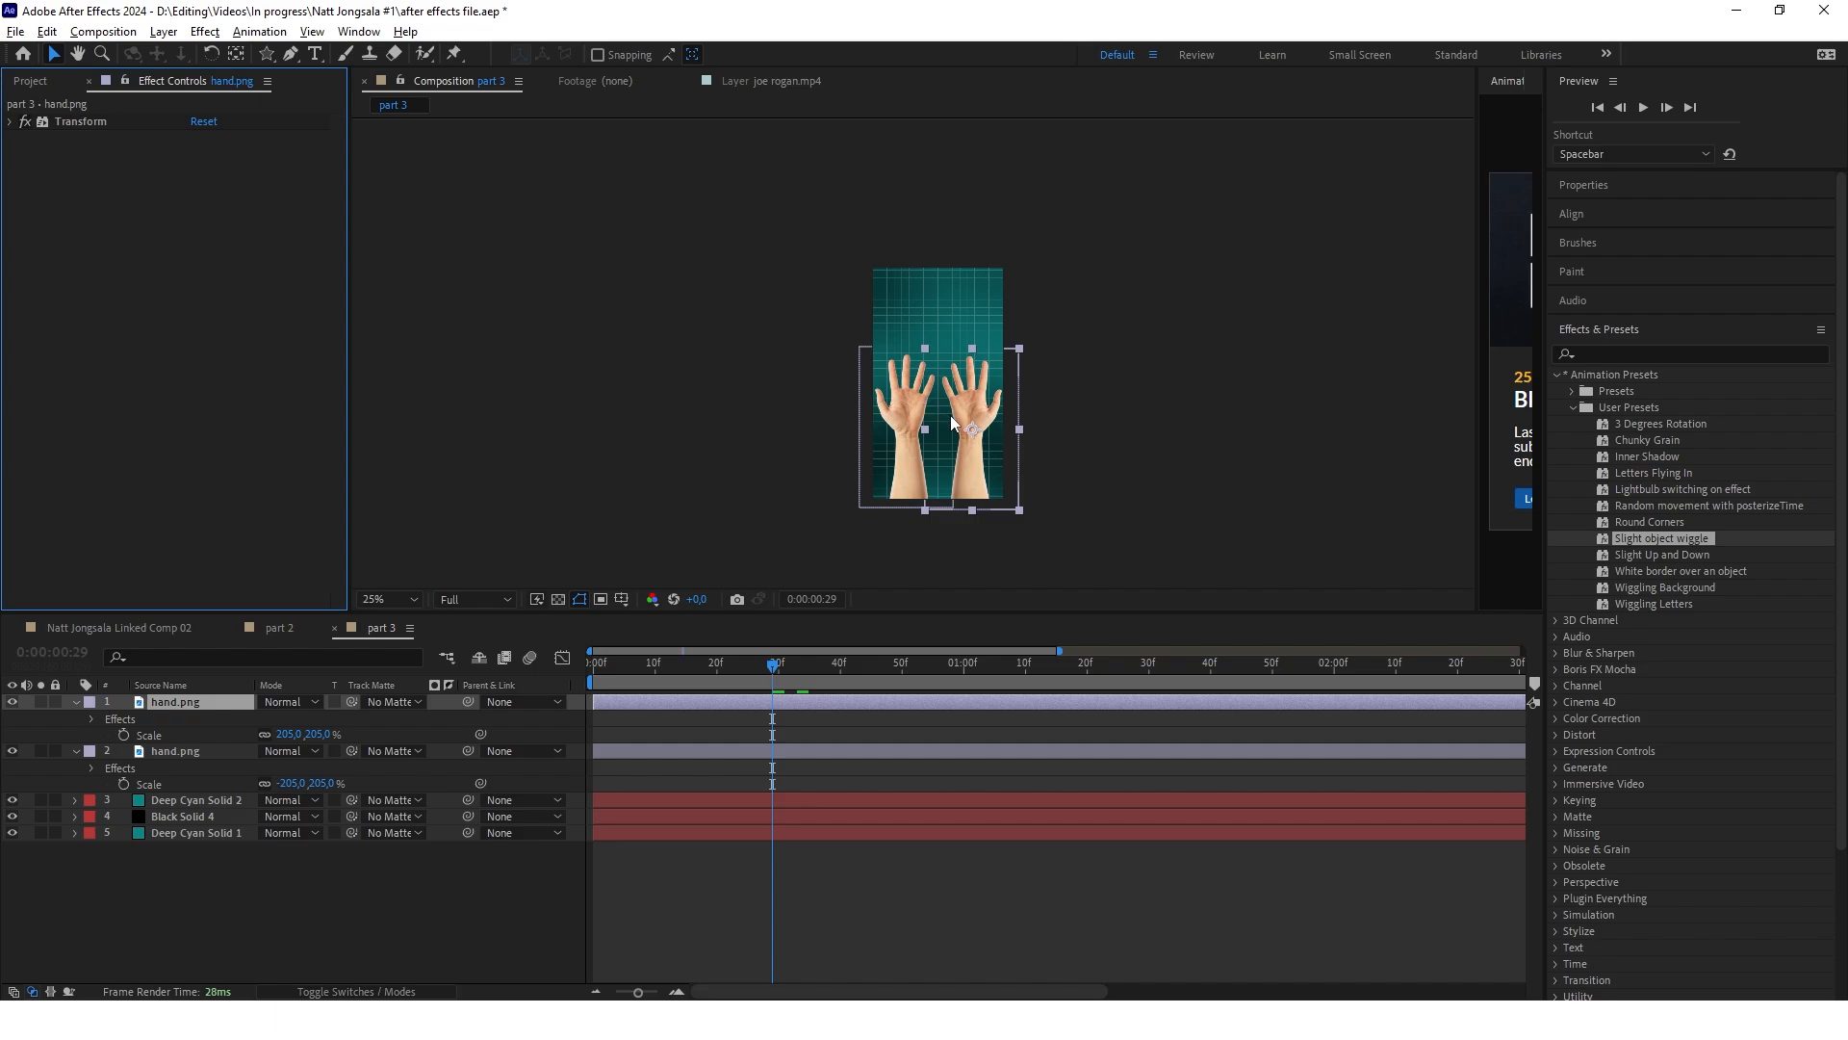
Add the Hue/Saturation effect to both hand layers
scroll(950, 414, "up", 1)
left_click(1612, 353)
type("hue")
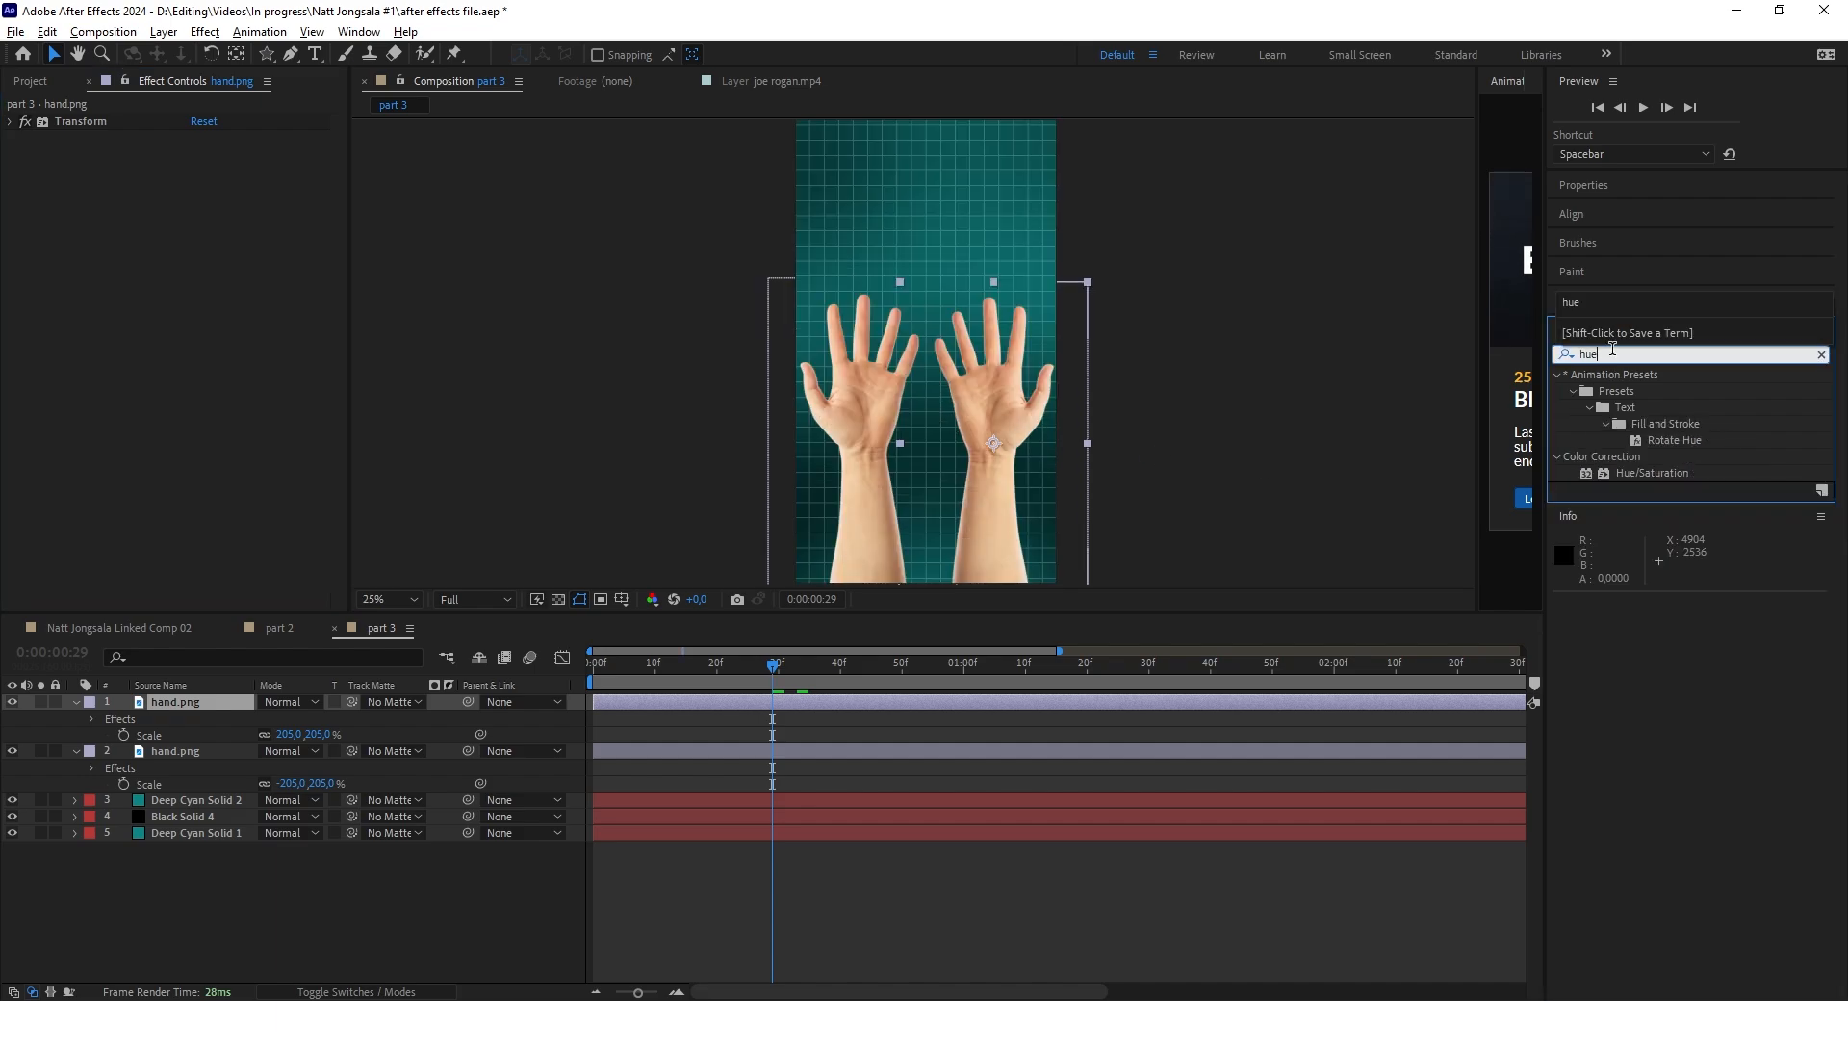
double_click(1661, 471)
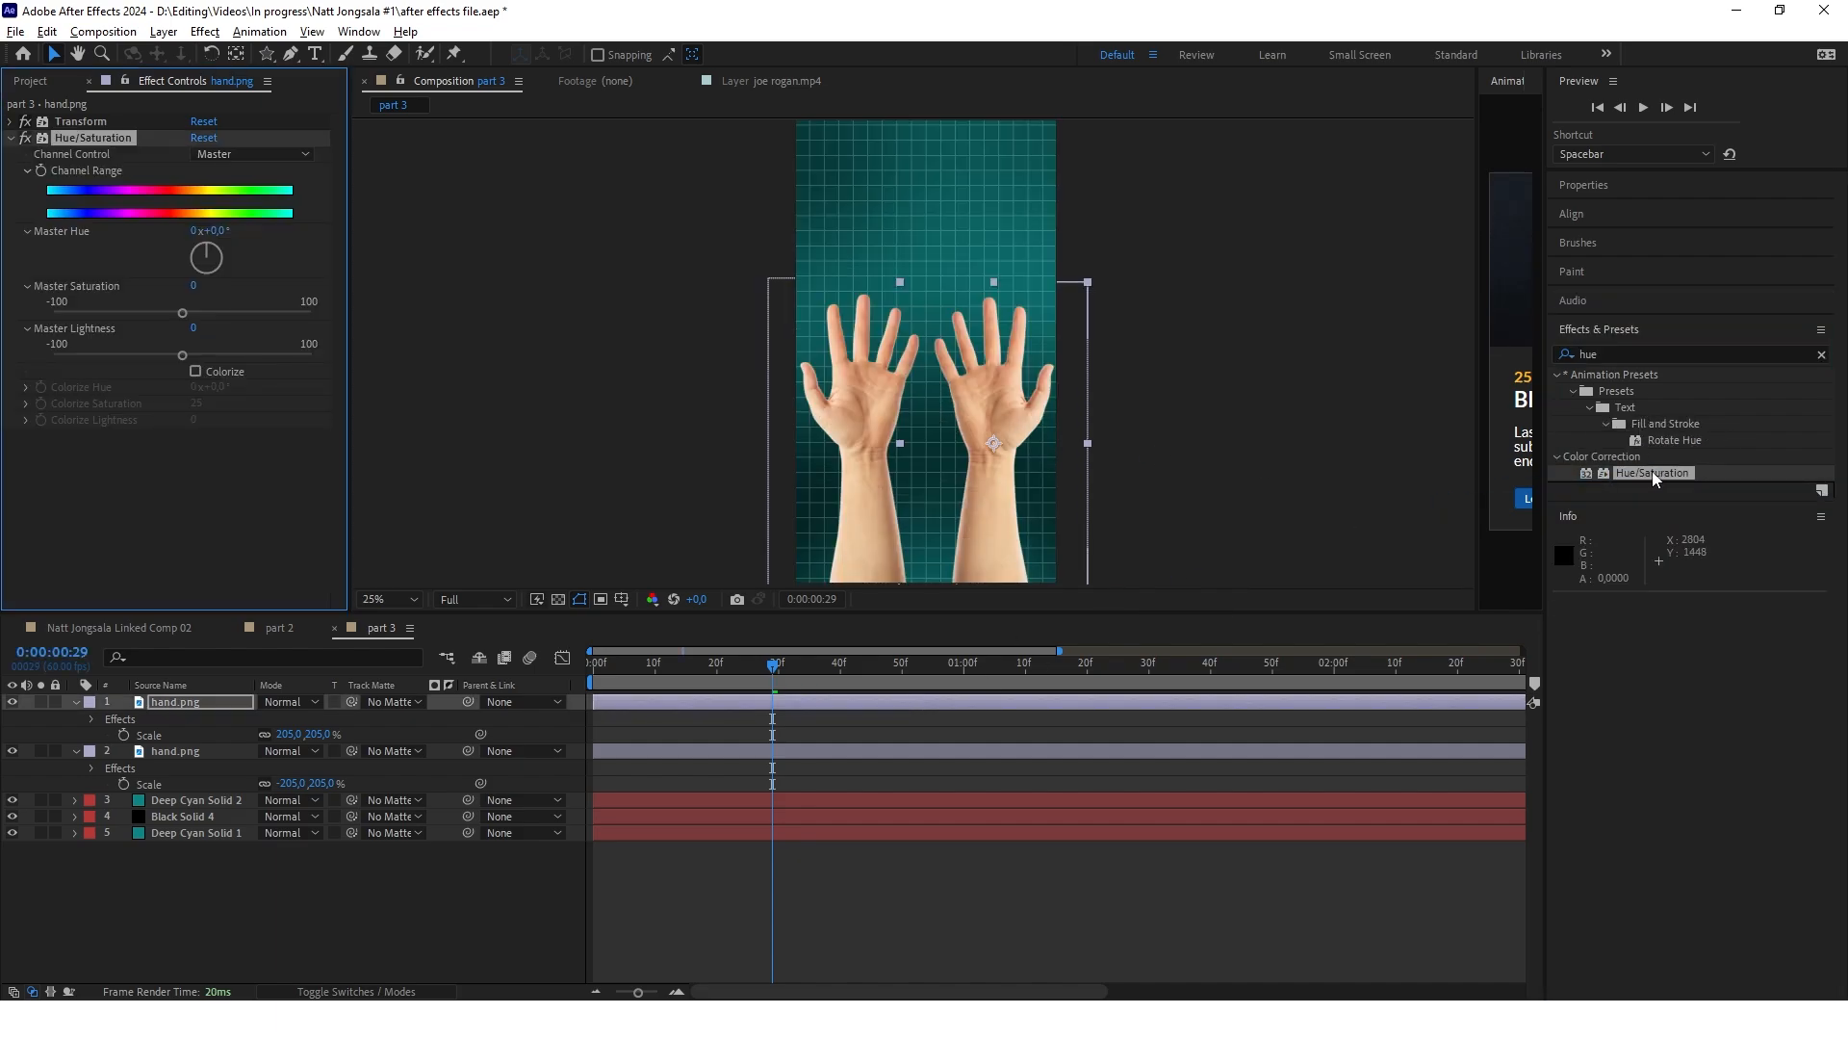
left_click_drag(1653, 473, 828, 753)
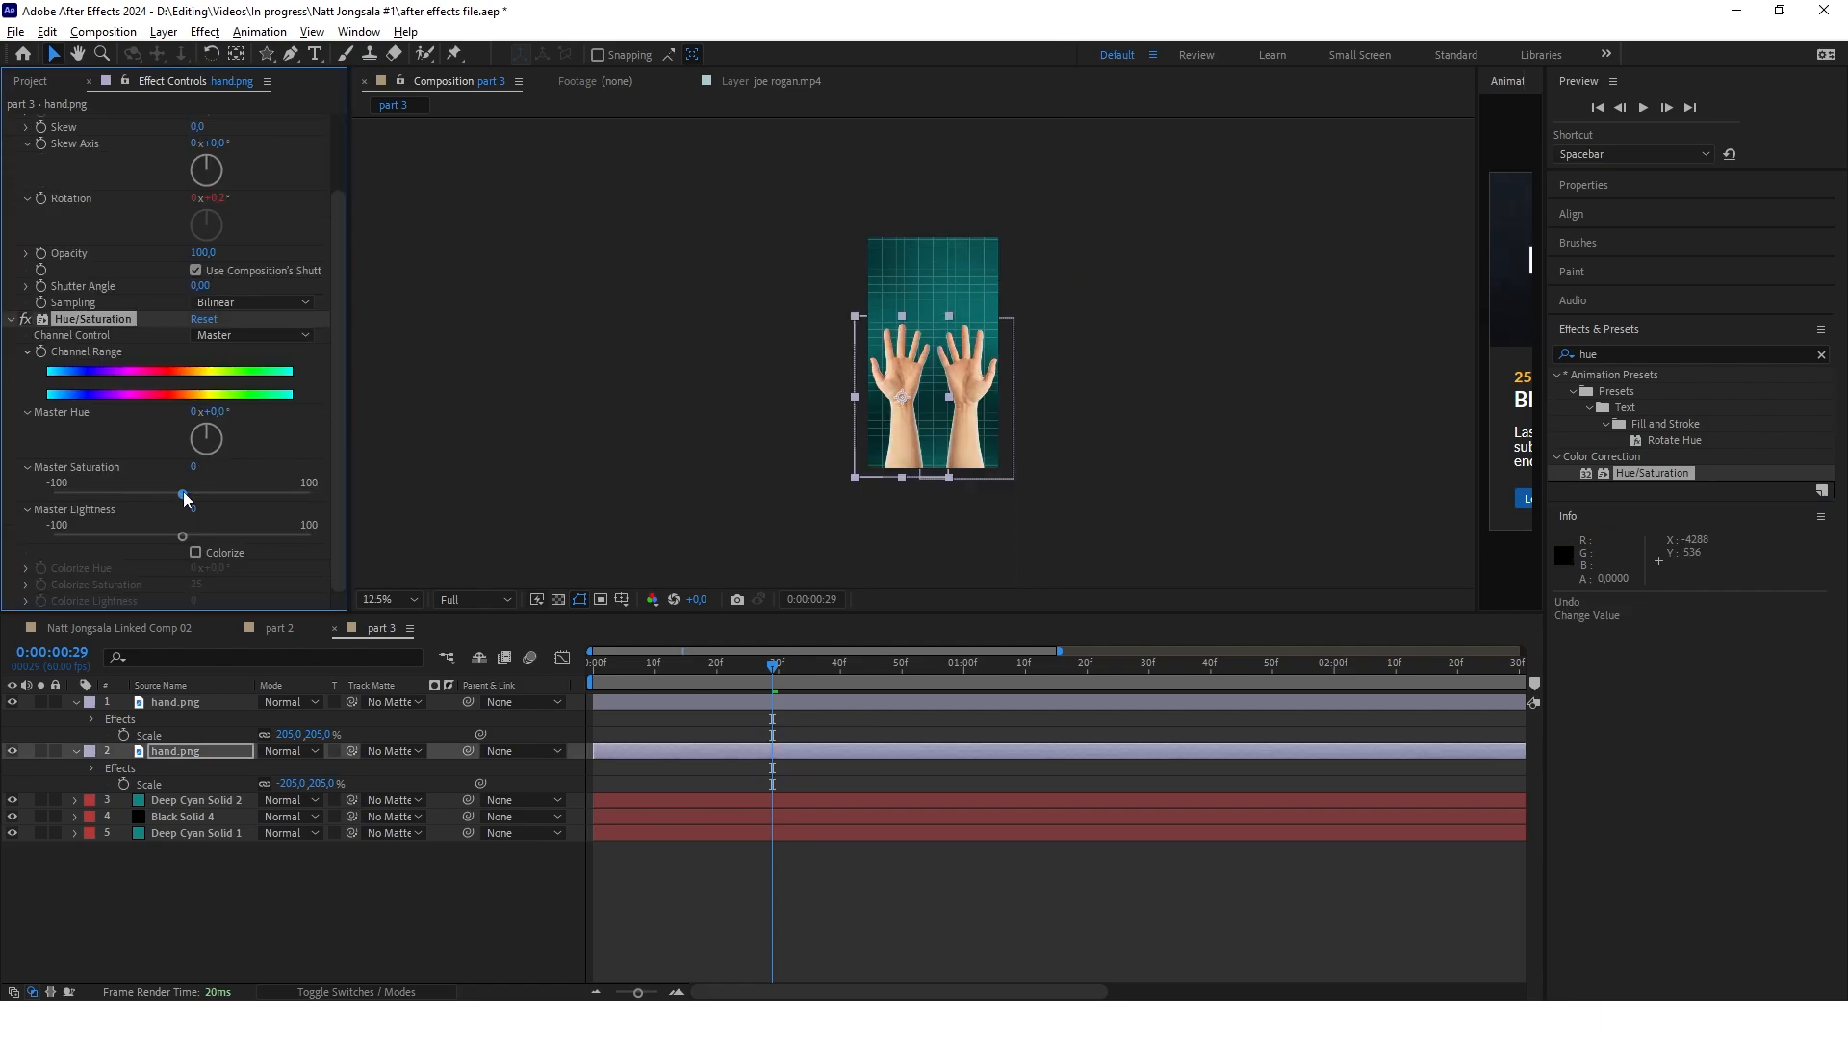
Turn the hands dark grey by setting Master Saturation to -100 and Master Lightness to -38
left_click_drag(186, 501, 5, 502)
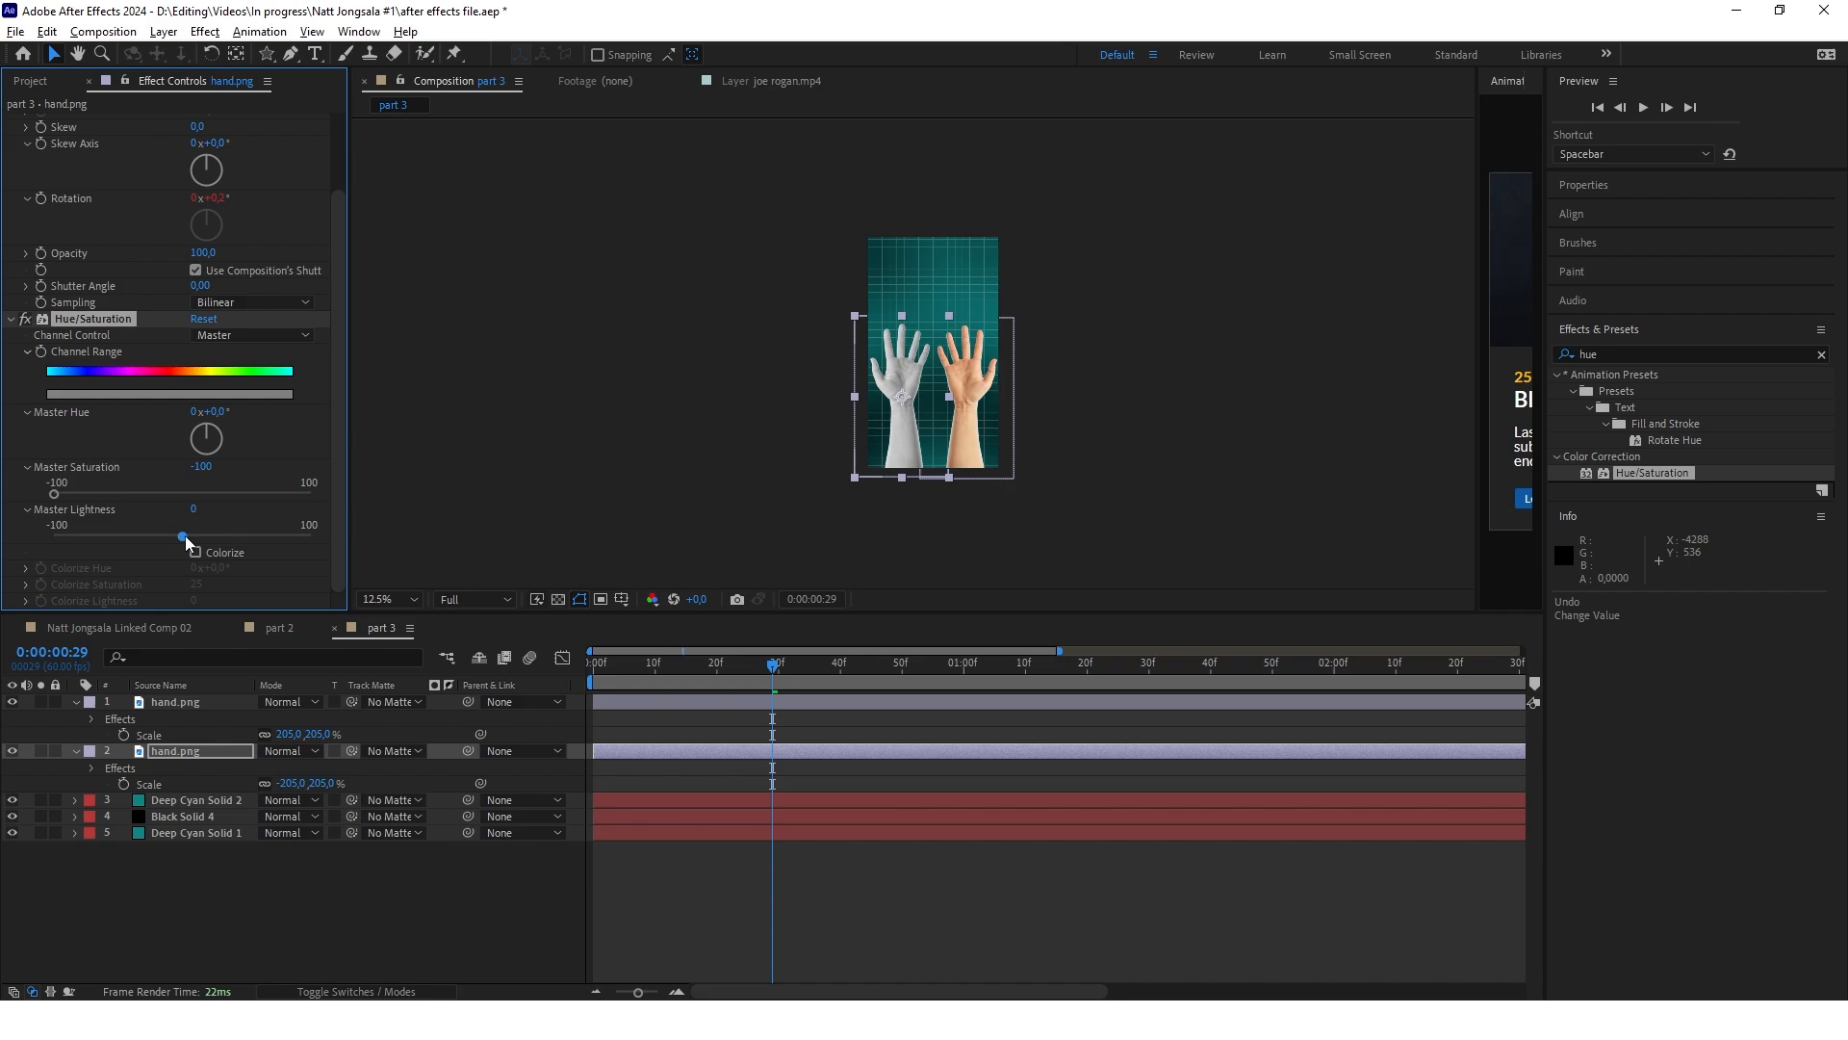
scroll(853, 356, "up", 1)
left_click_drag(183, 537, 137, 542)
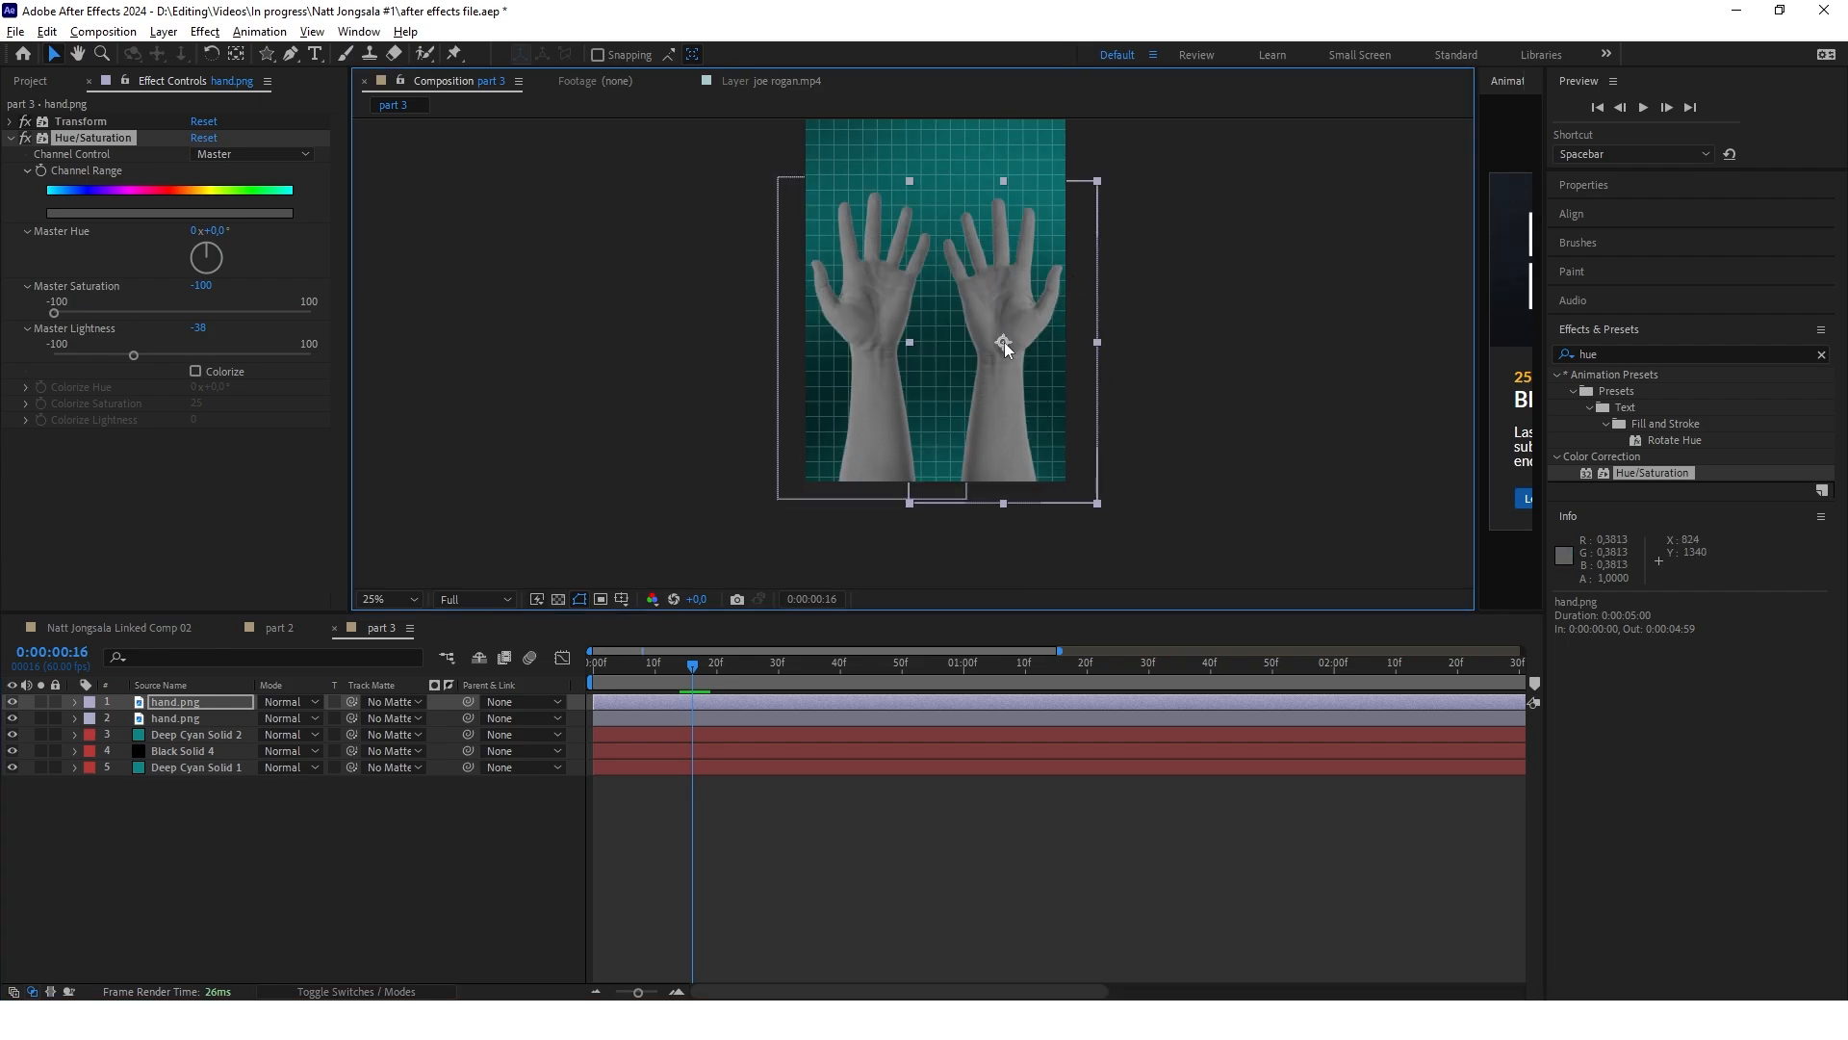
Move the anchor point of each hand layer down to the base of its forearm
left_click_drag(1003, 342, 1007, 375)
key("ctrl+z")
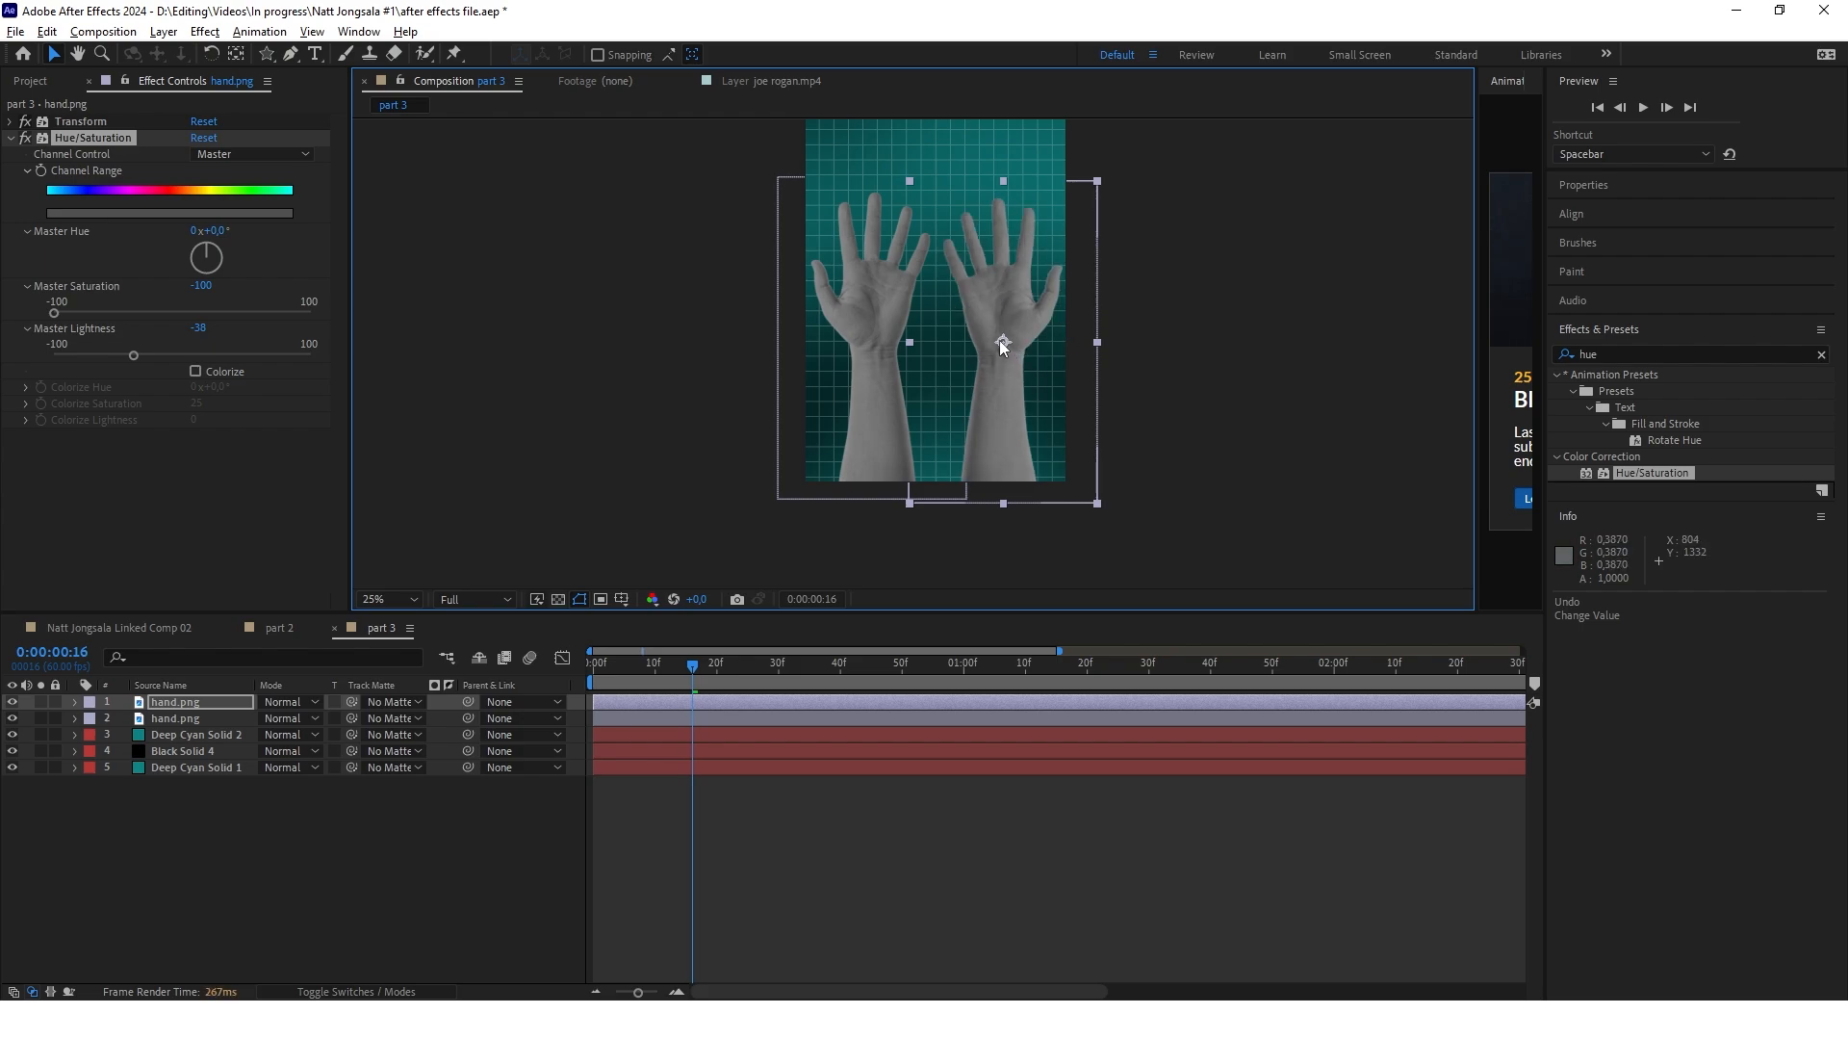
left_click(241, 58)
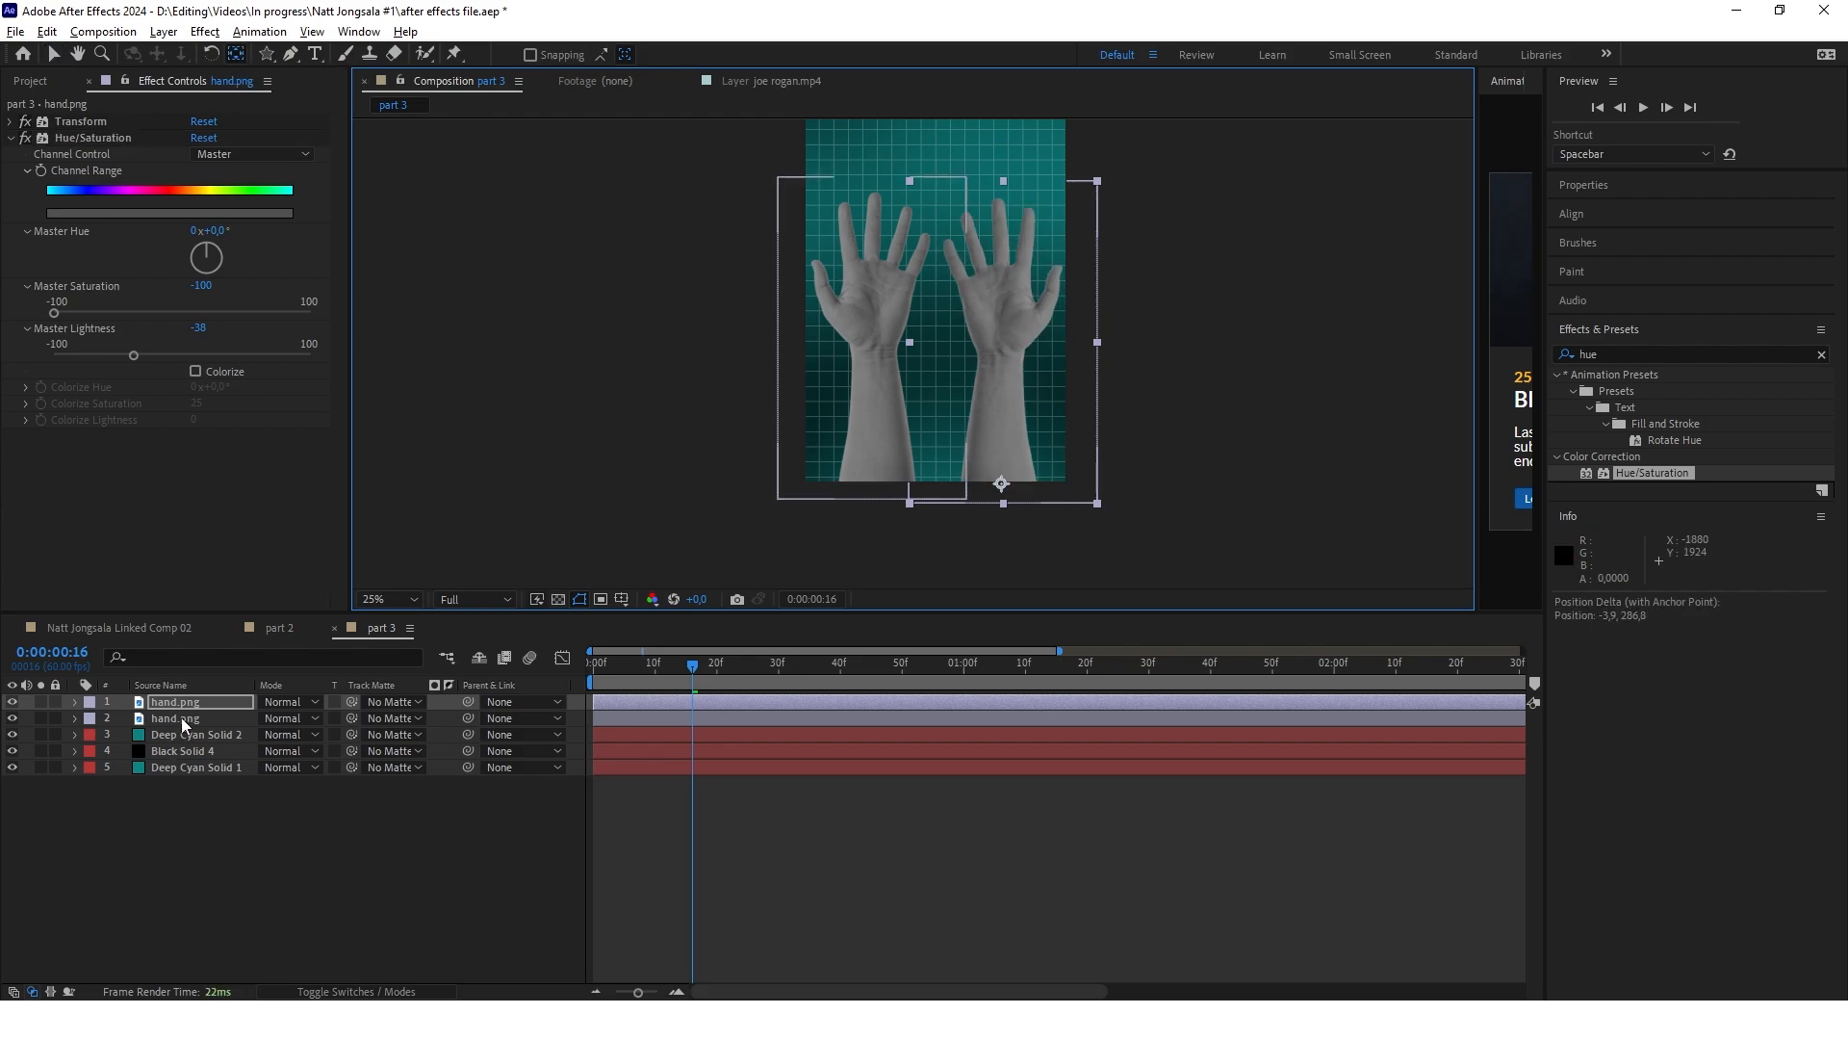
left_click(181, 720)
left_click_drag(873, 340, 879, 491)
Keyframe position and rotation on both hands so they swing into the frame, starting from 66° and -64° at 0:00:00:00
left_click(202, 707)
left_click(178, 718, "shift")
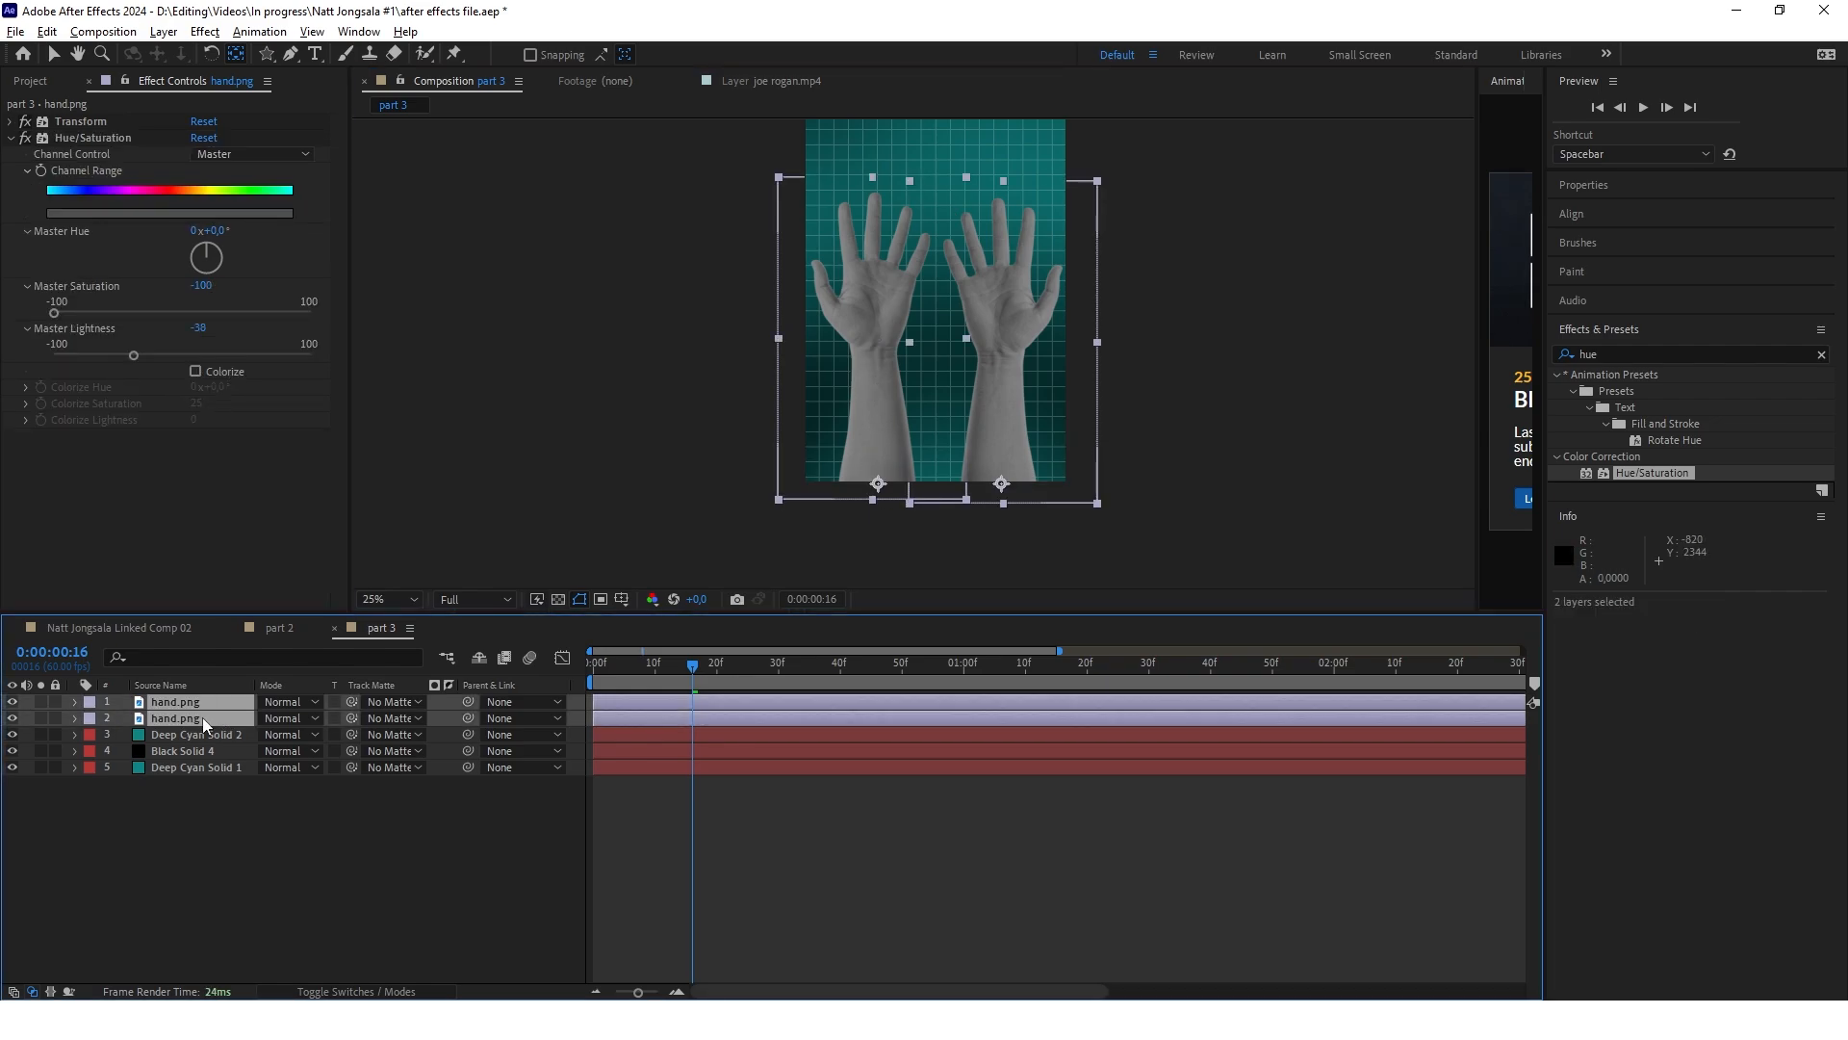
key("r")
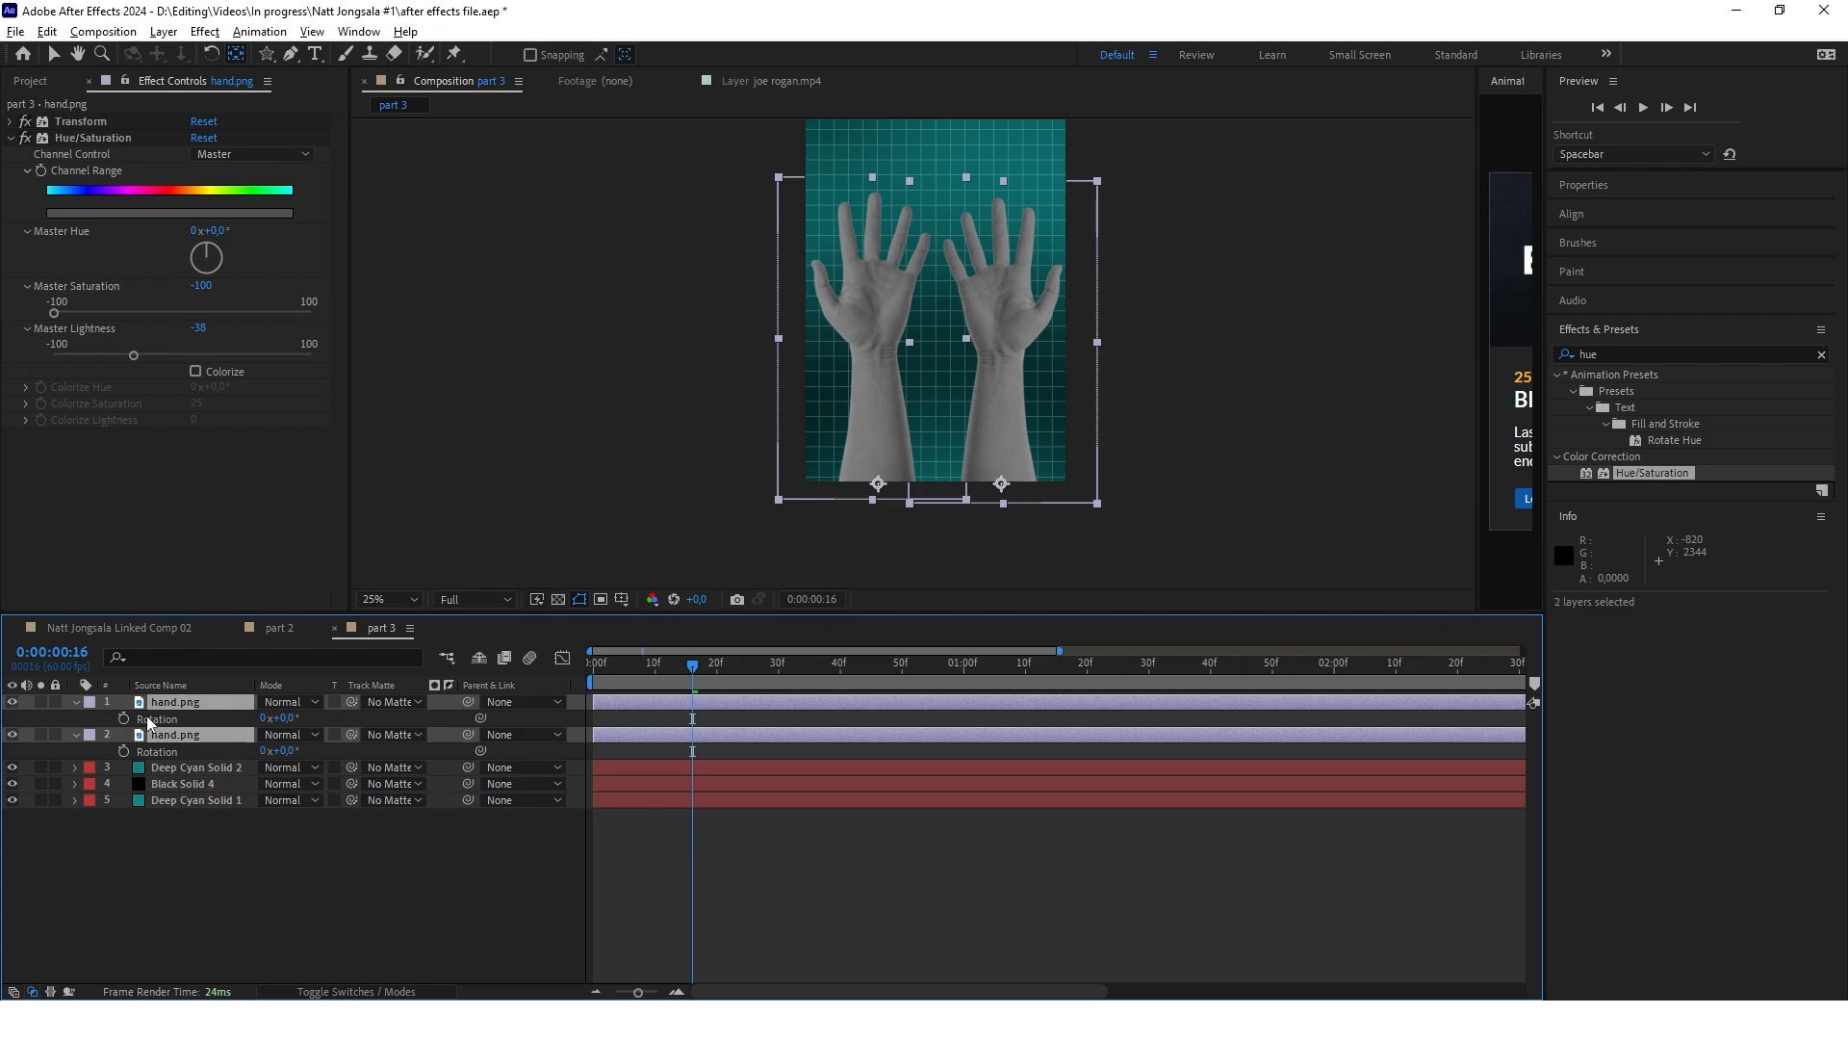
key("alt+shift+r")
key("alt+shift+p")
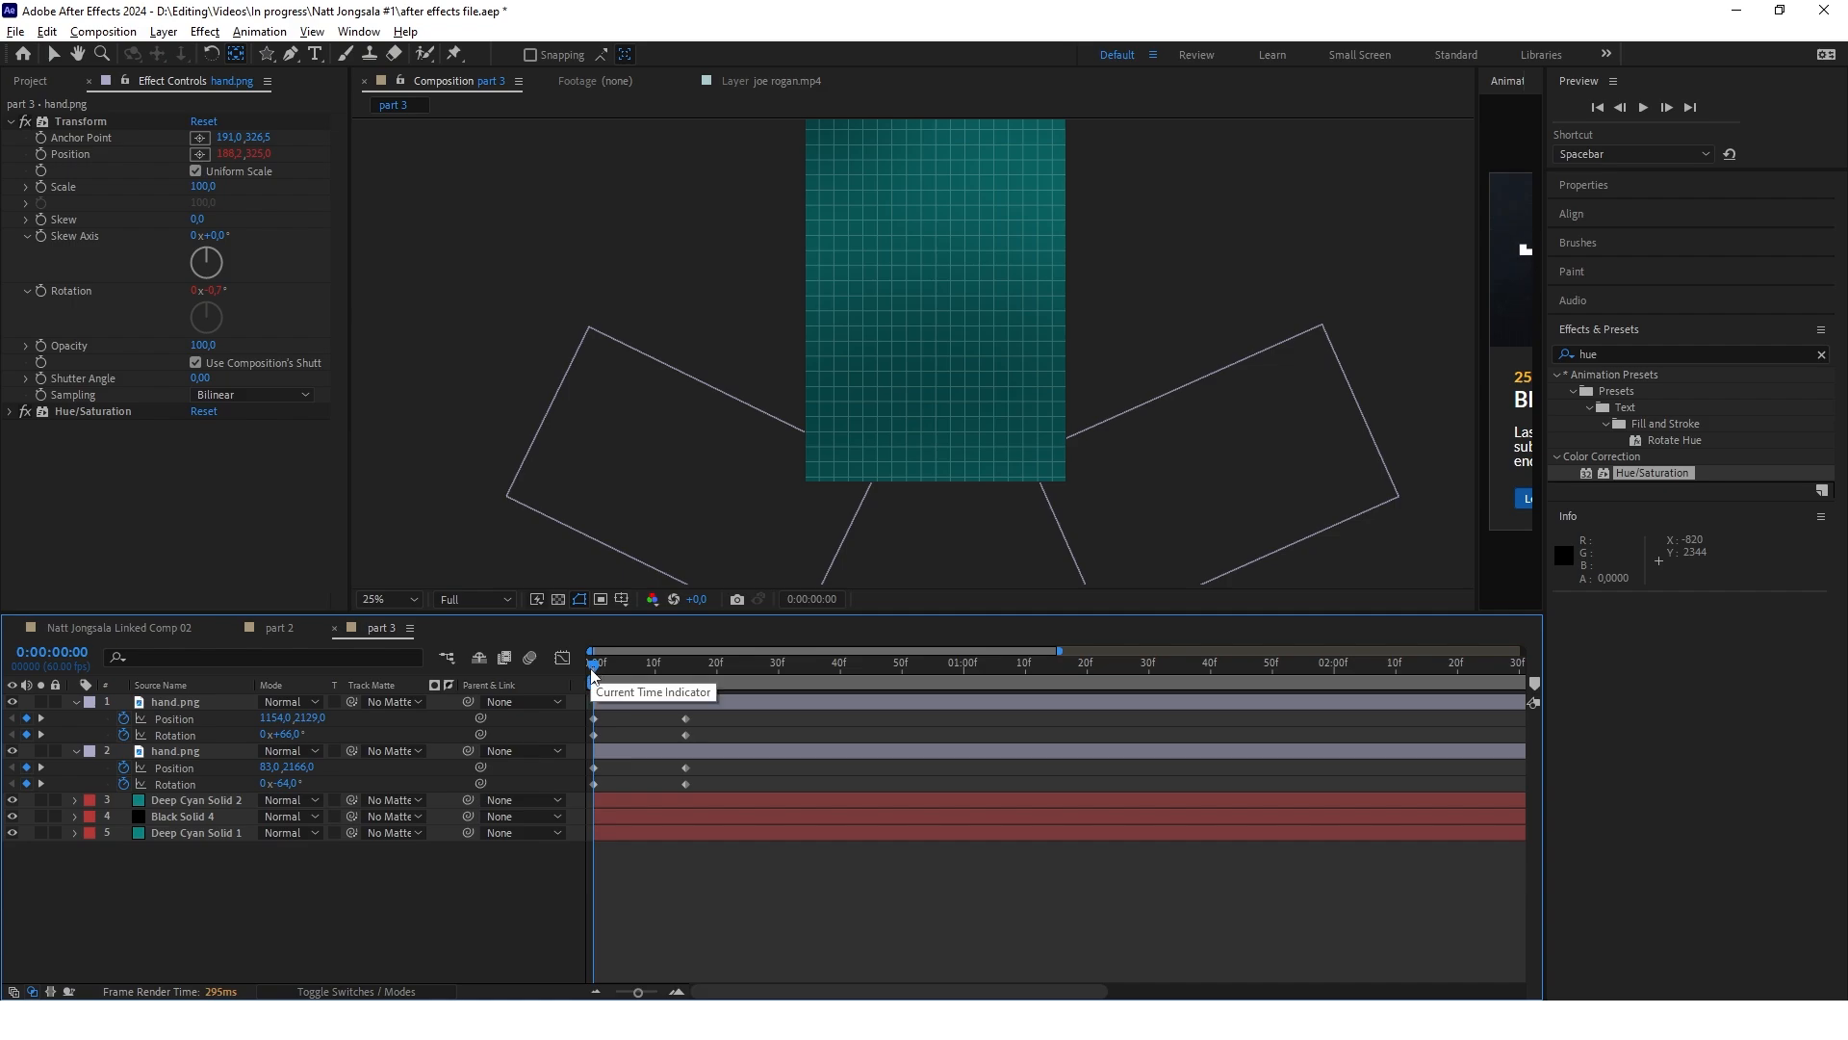
left_click_drag(592, 674, 739, 671)
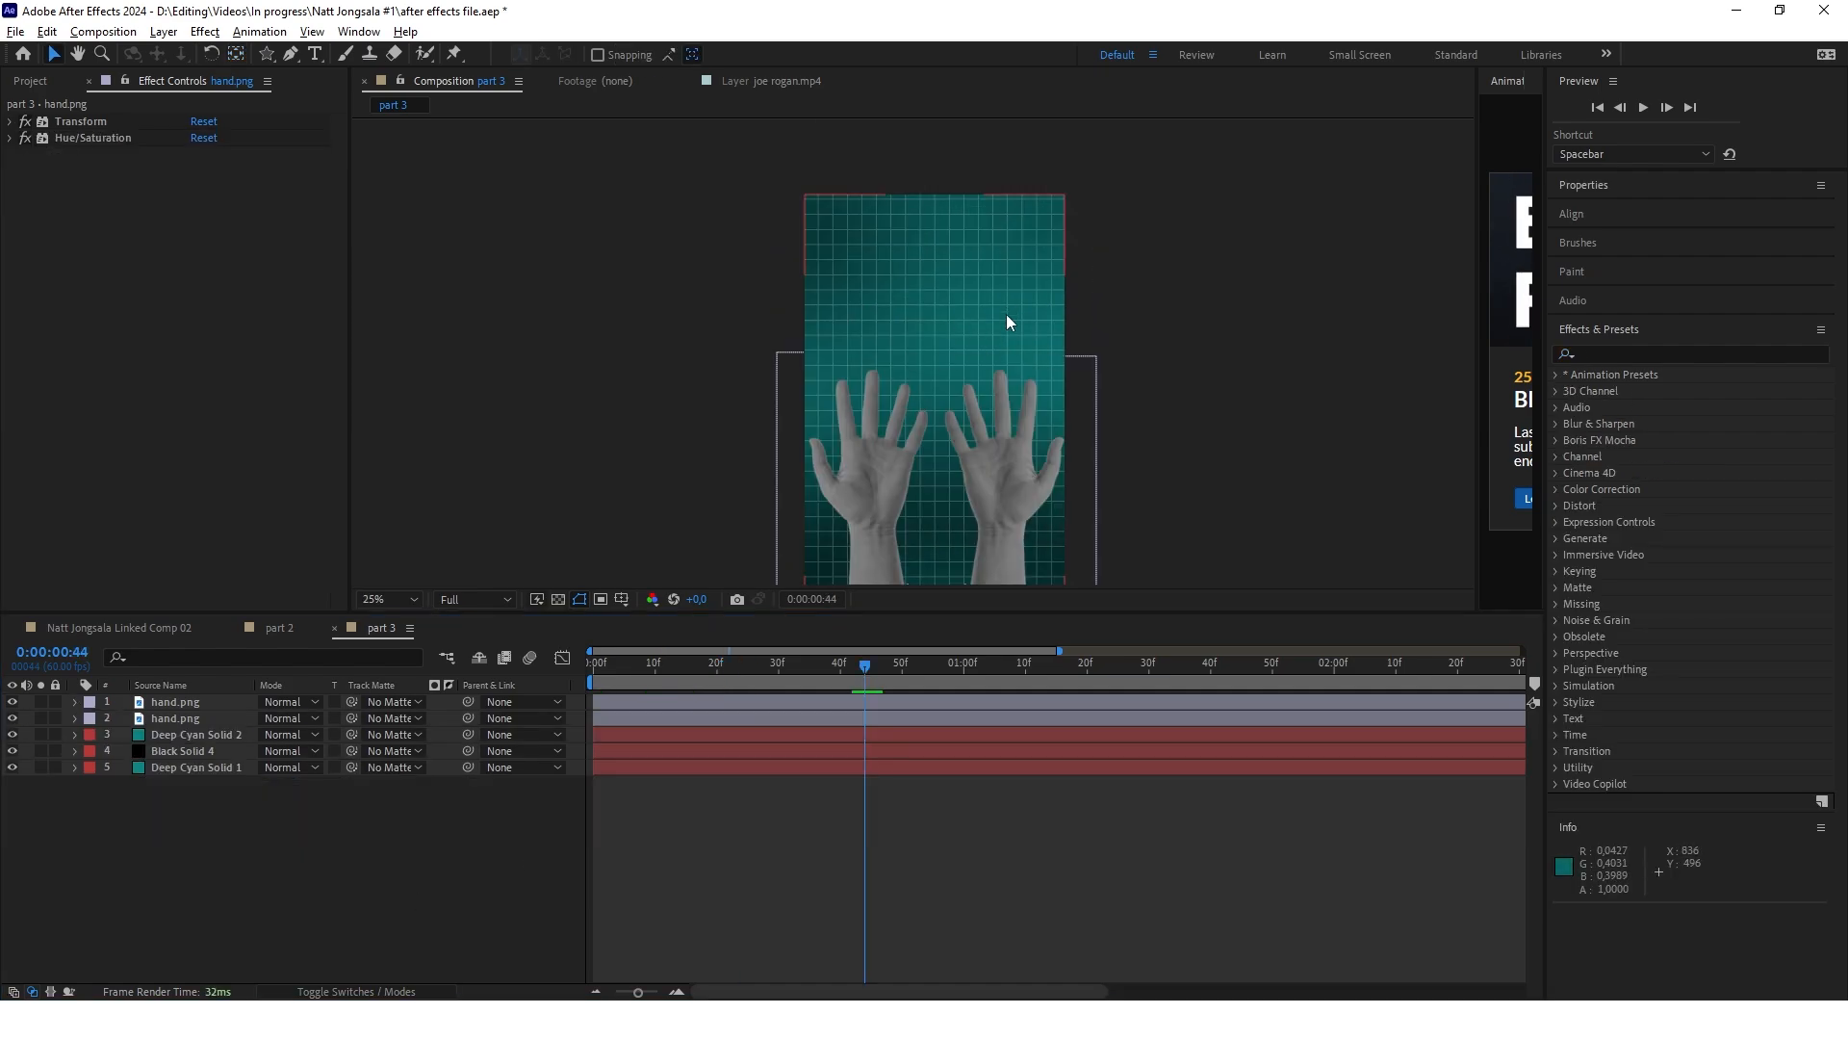
Draw a red pentagon on a new shape layer above the two hands with the Polygon tool
left_click(337, 835)
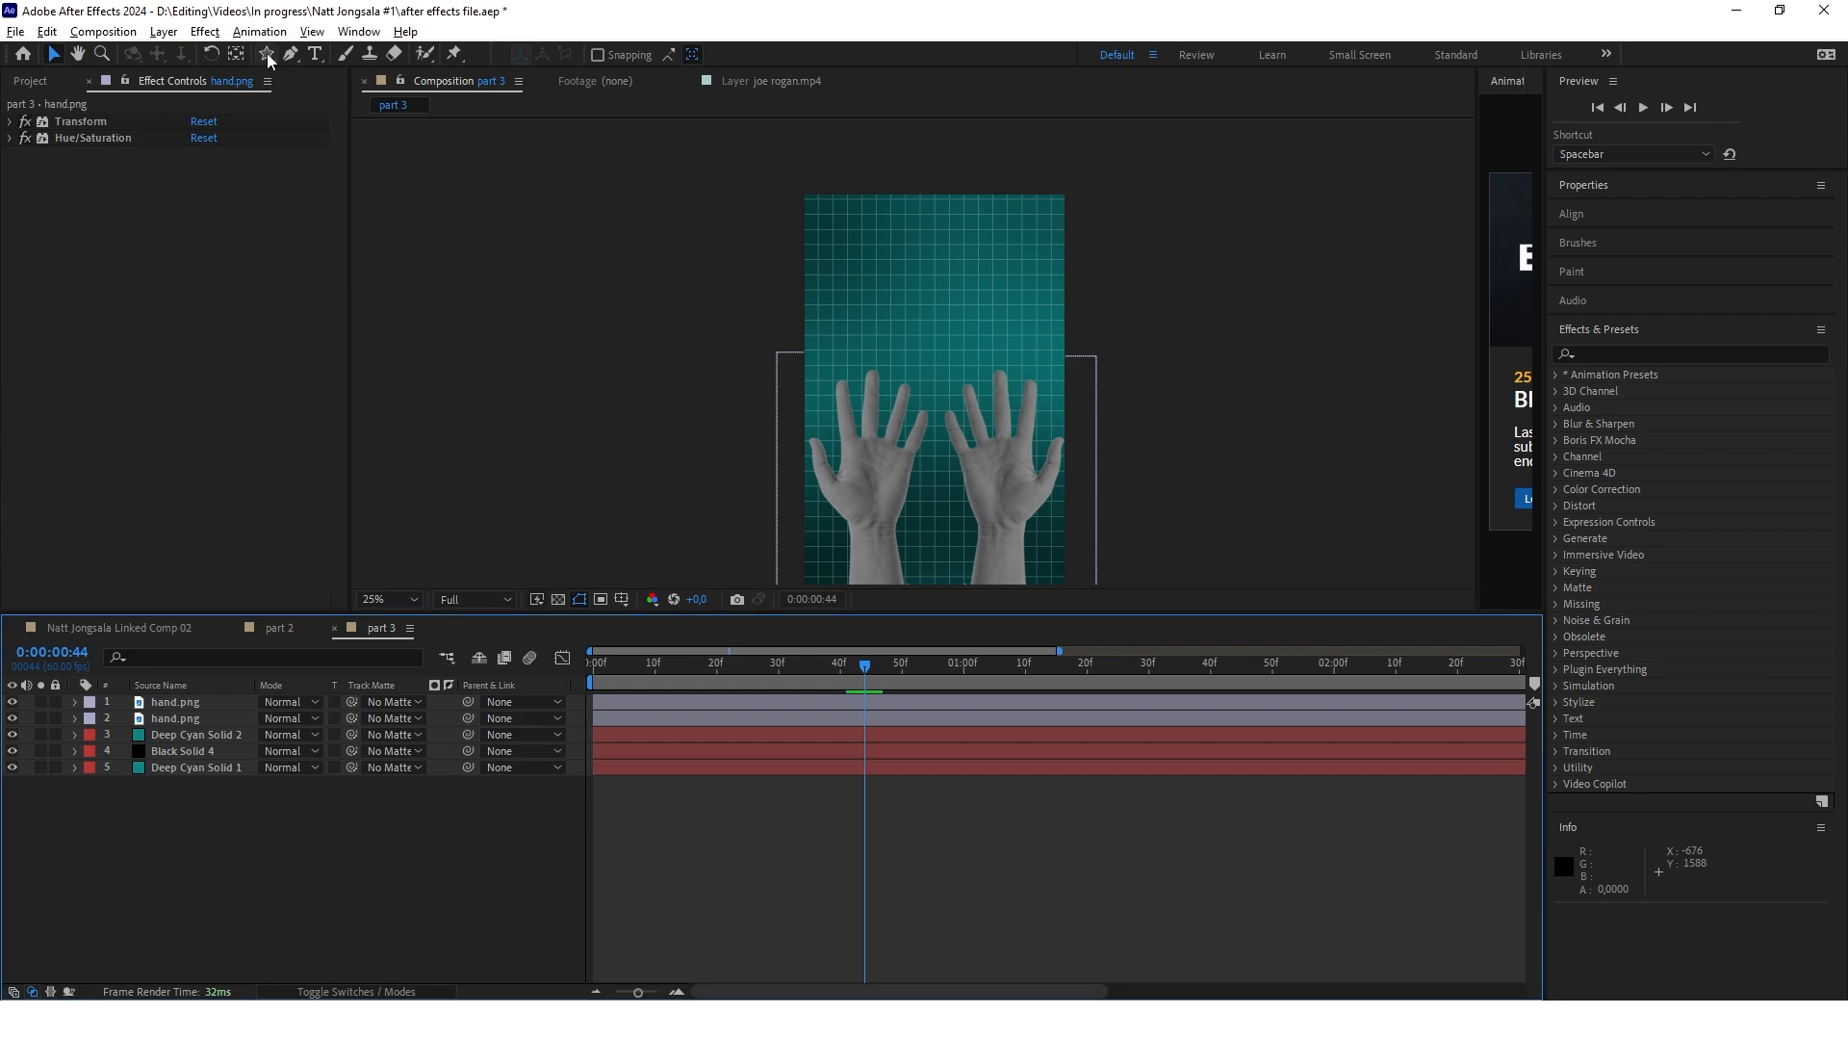
left_click_drag(267, 54, 395, 123)
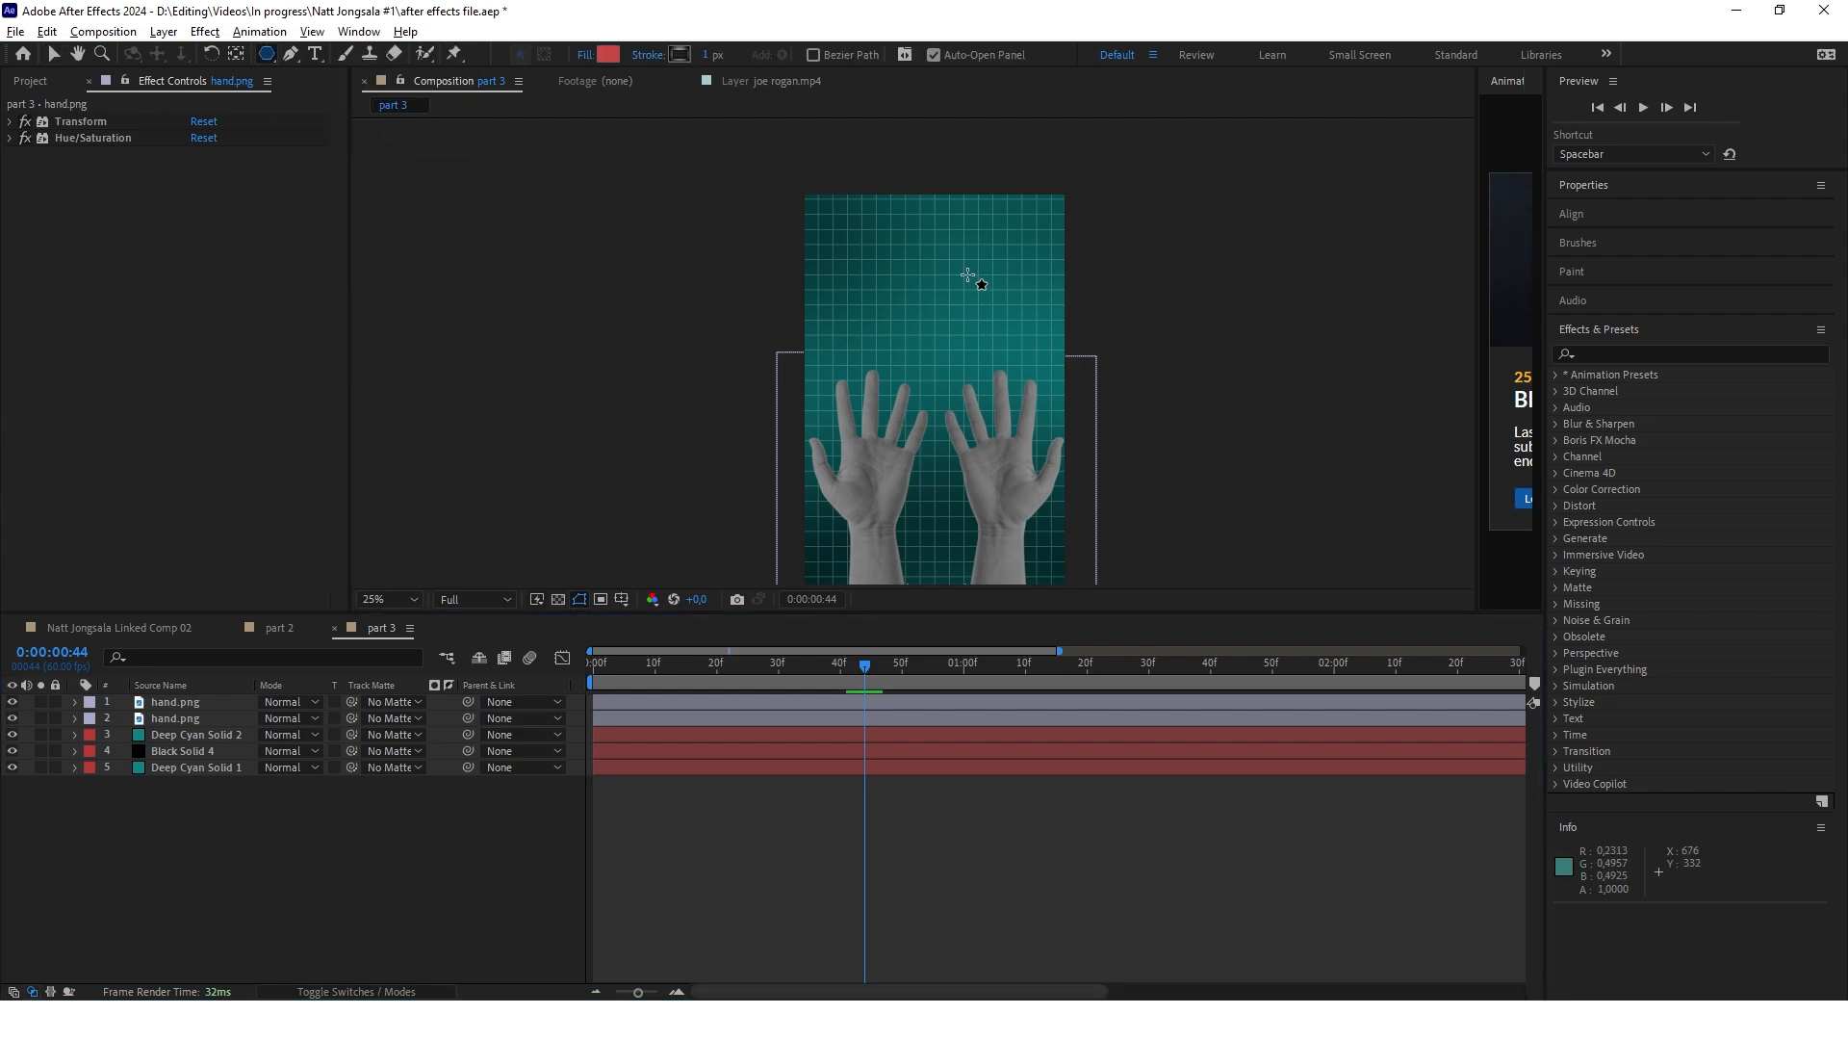
left_click_drag(929, 258, 907, 197)
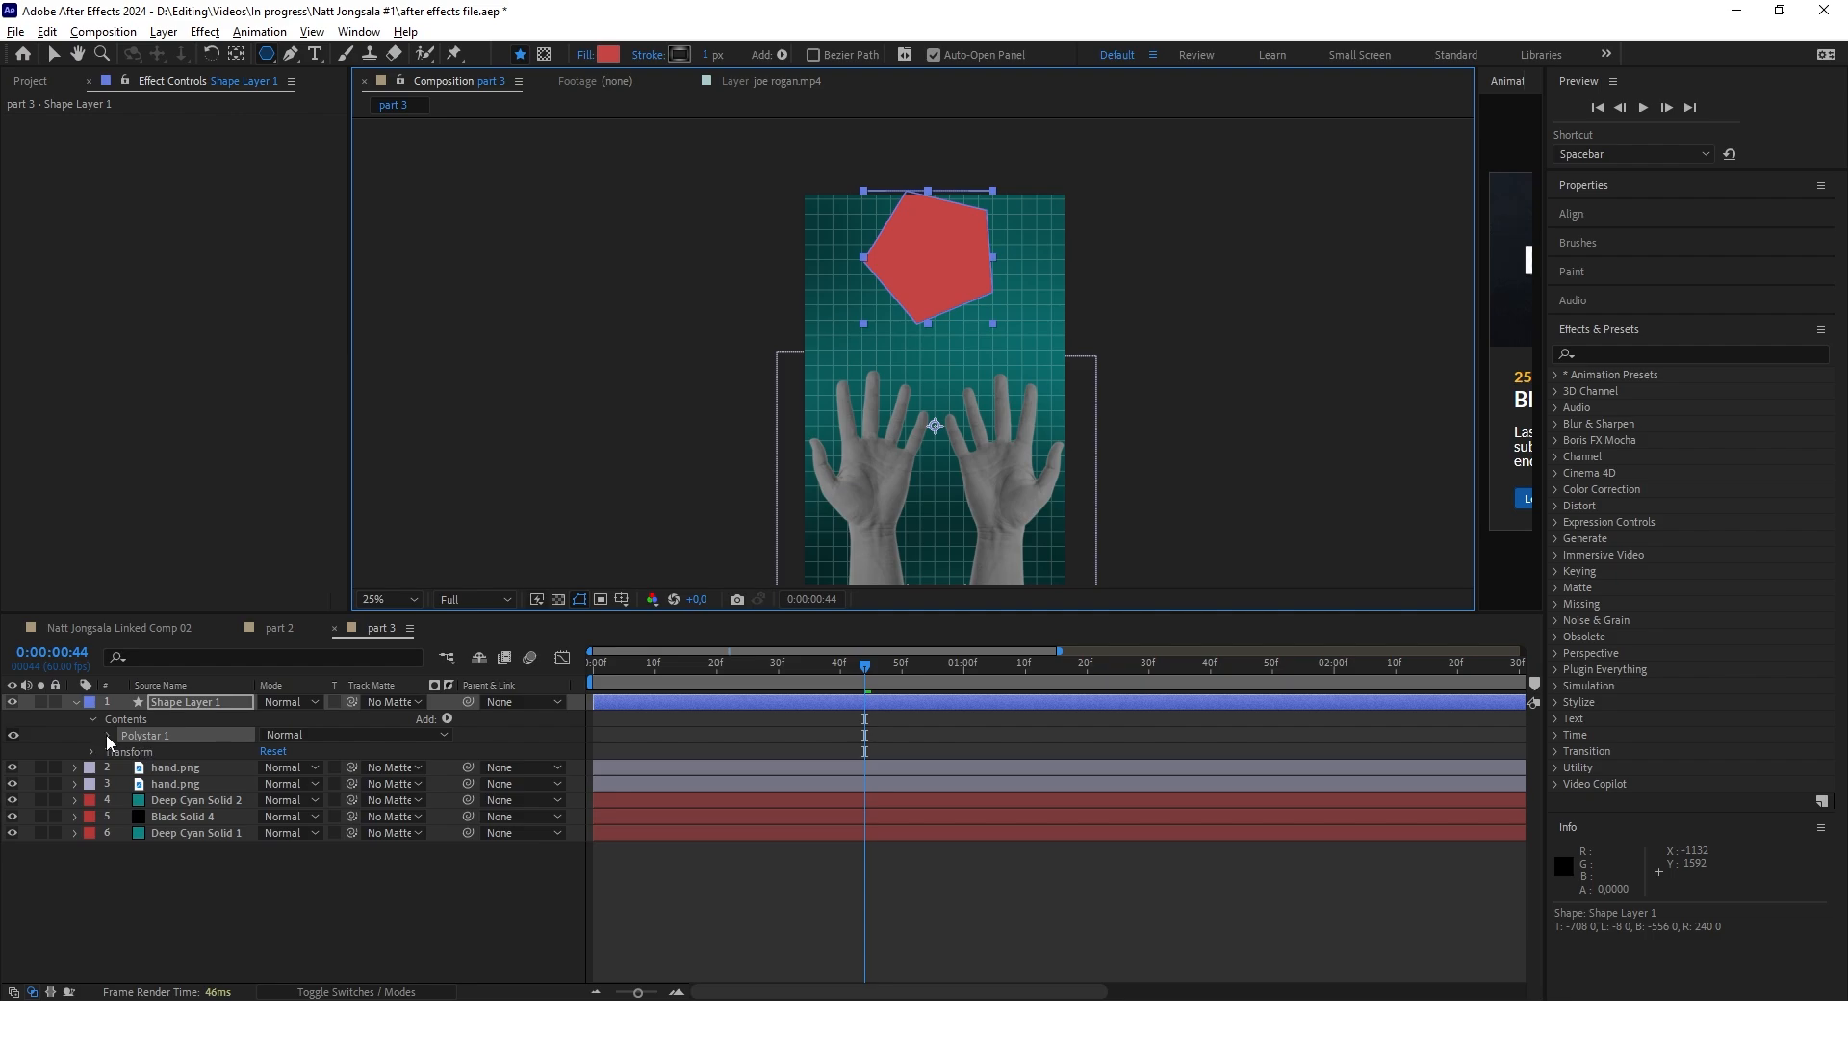
Turn the pentagon into a triangle by setting the polygon path's Points to 3
left_click(76, 703)
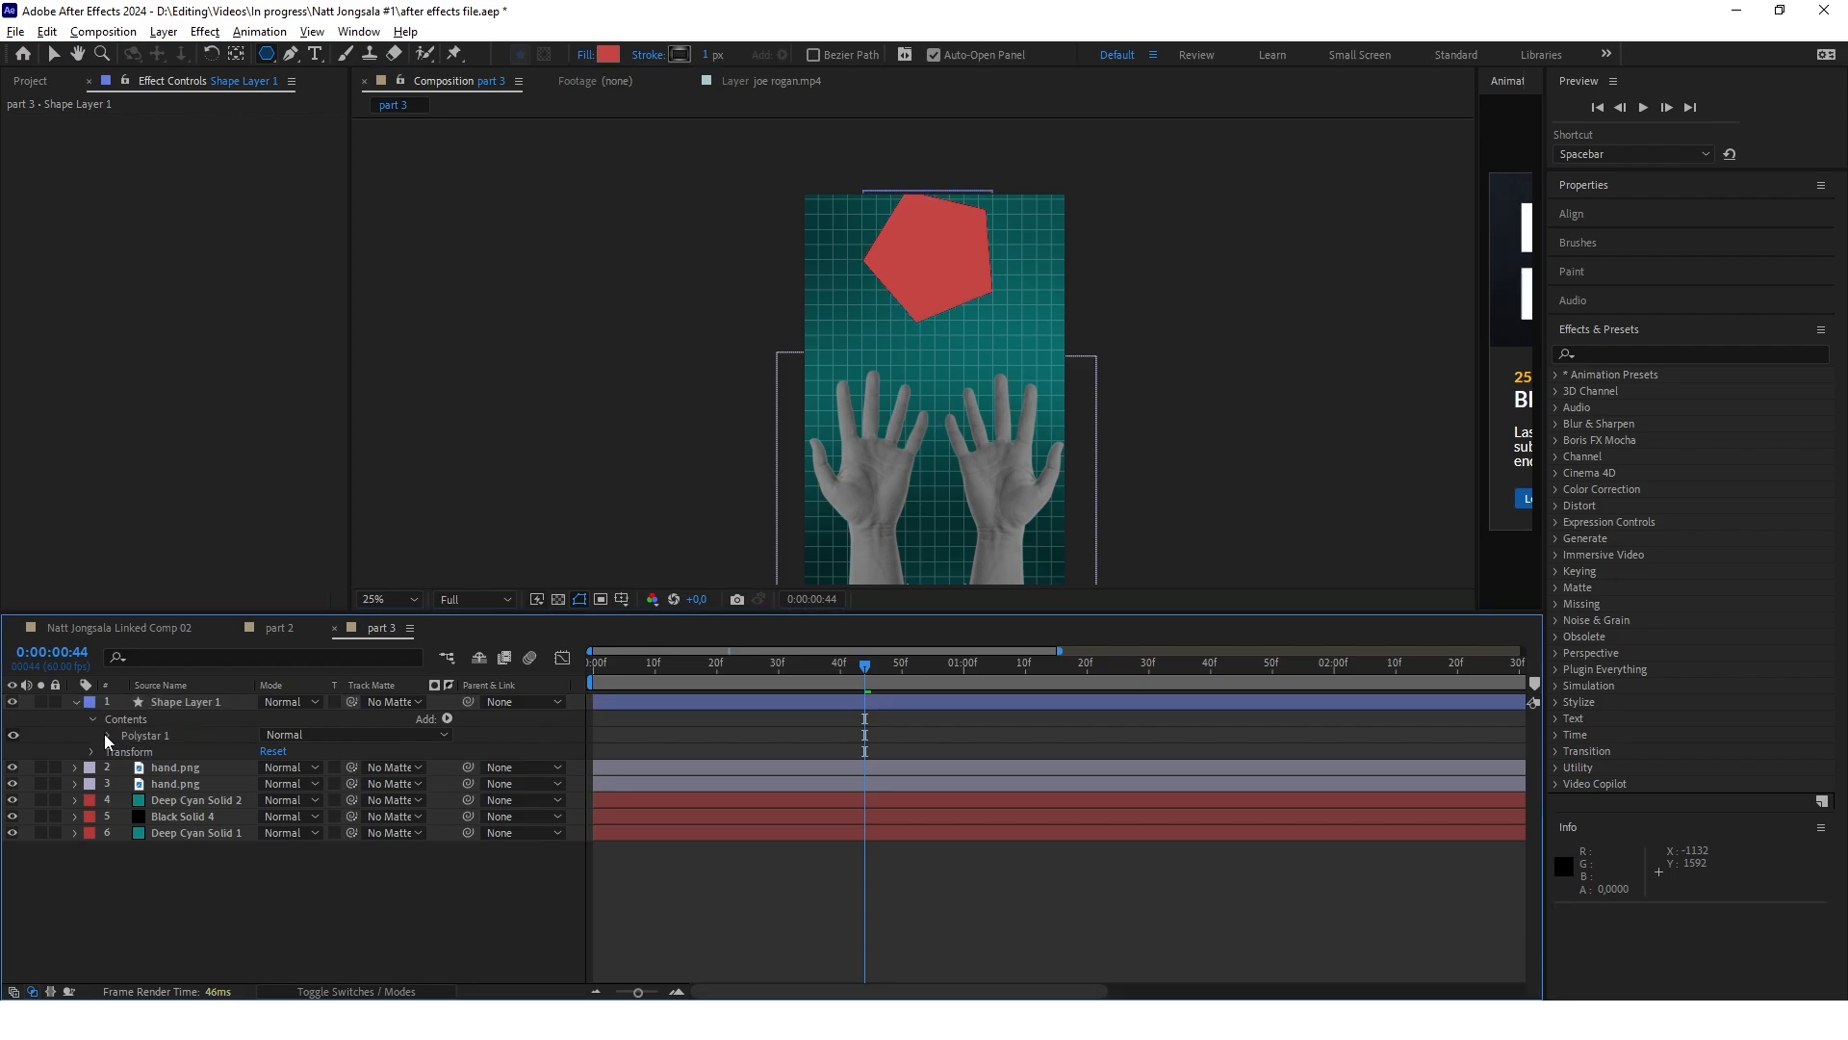
left_click(107, 735)
scroll(135, 763, "up", 2)
left_click(125, 767)
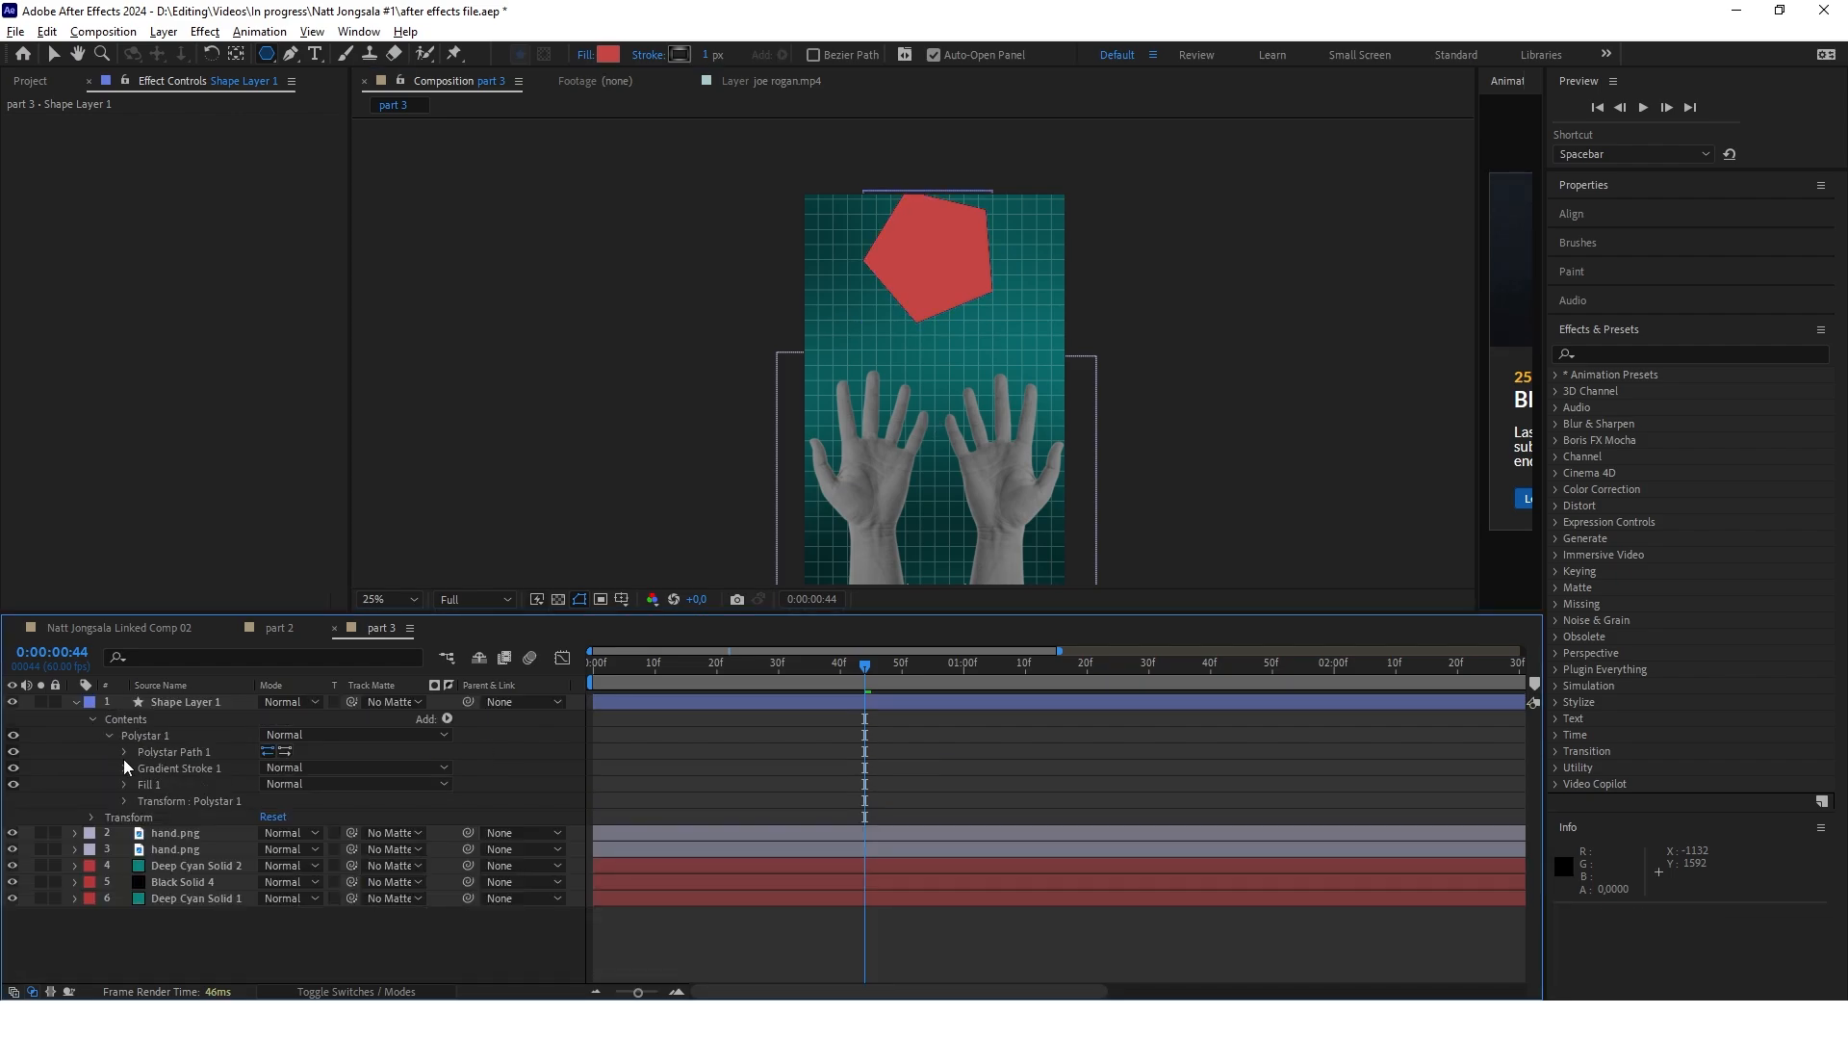
left_click(125, 752)
left_click(270, 783)
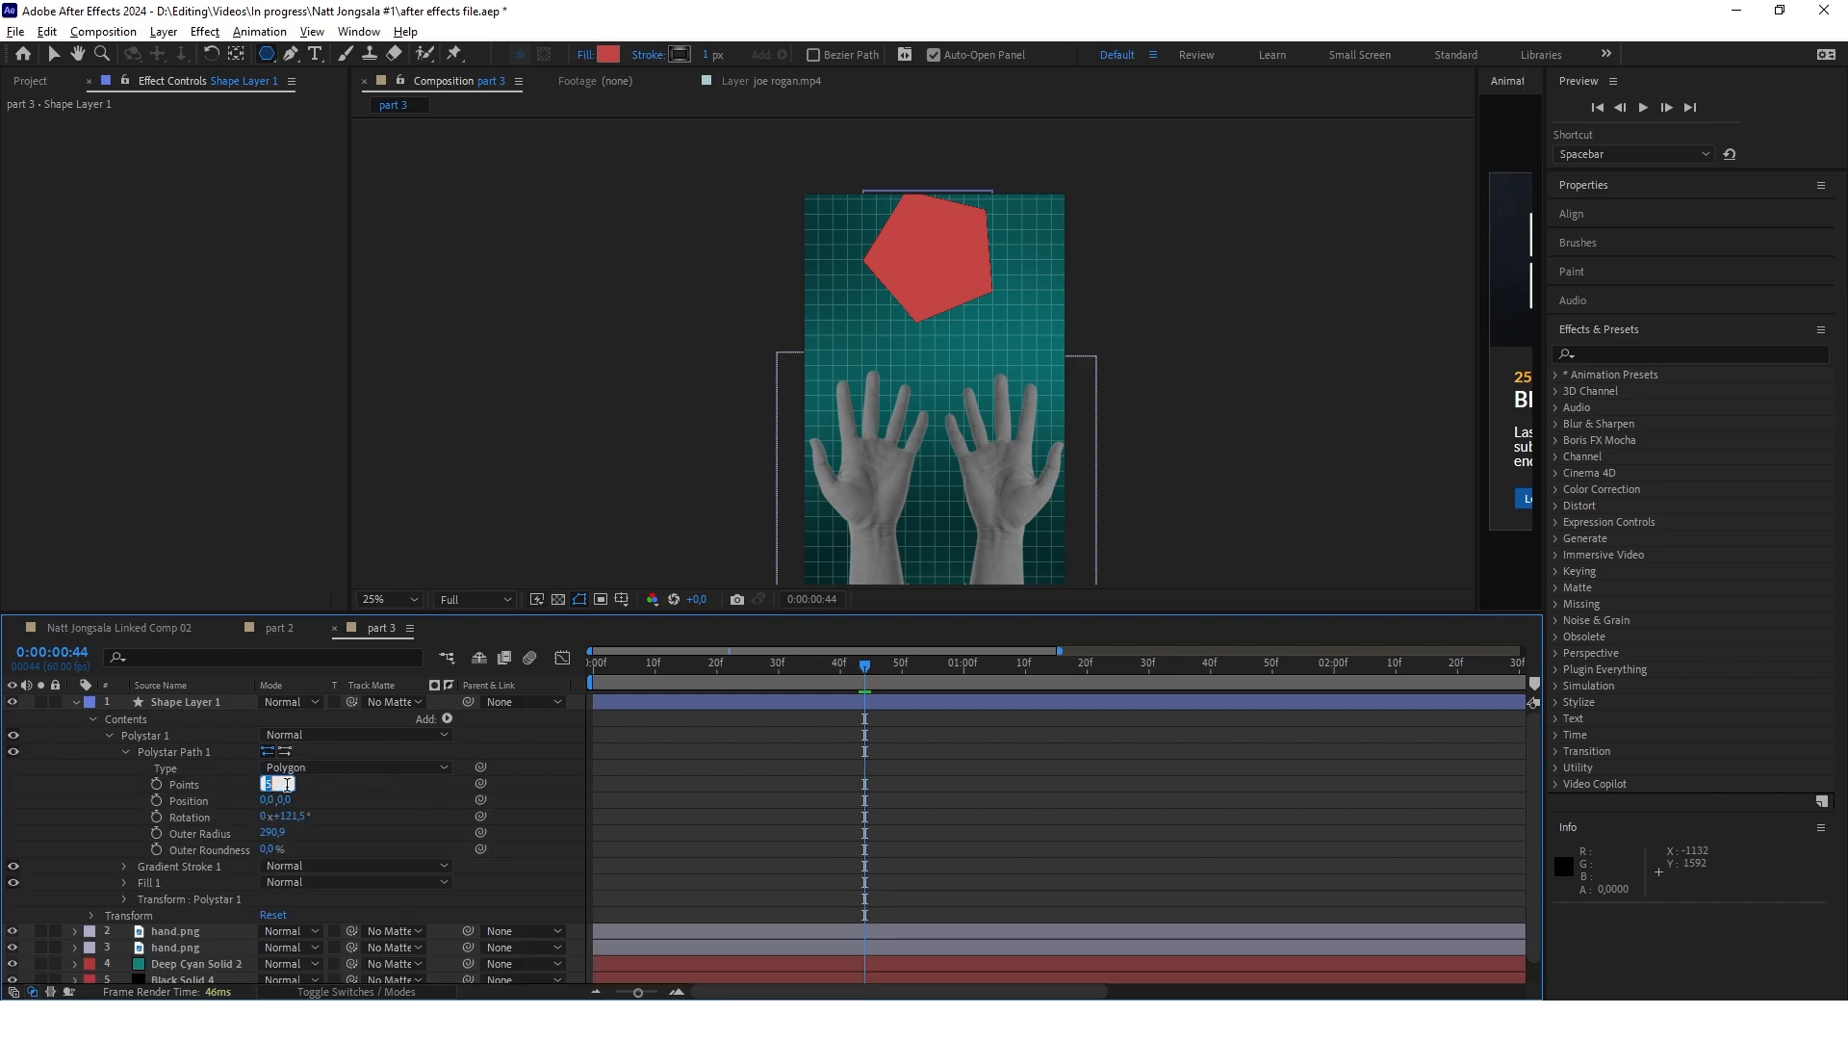
type("3")
key("Return")
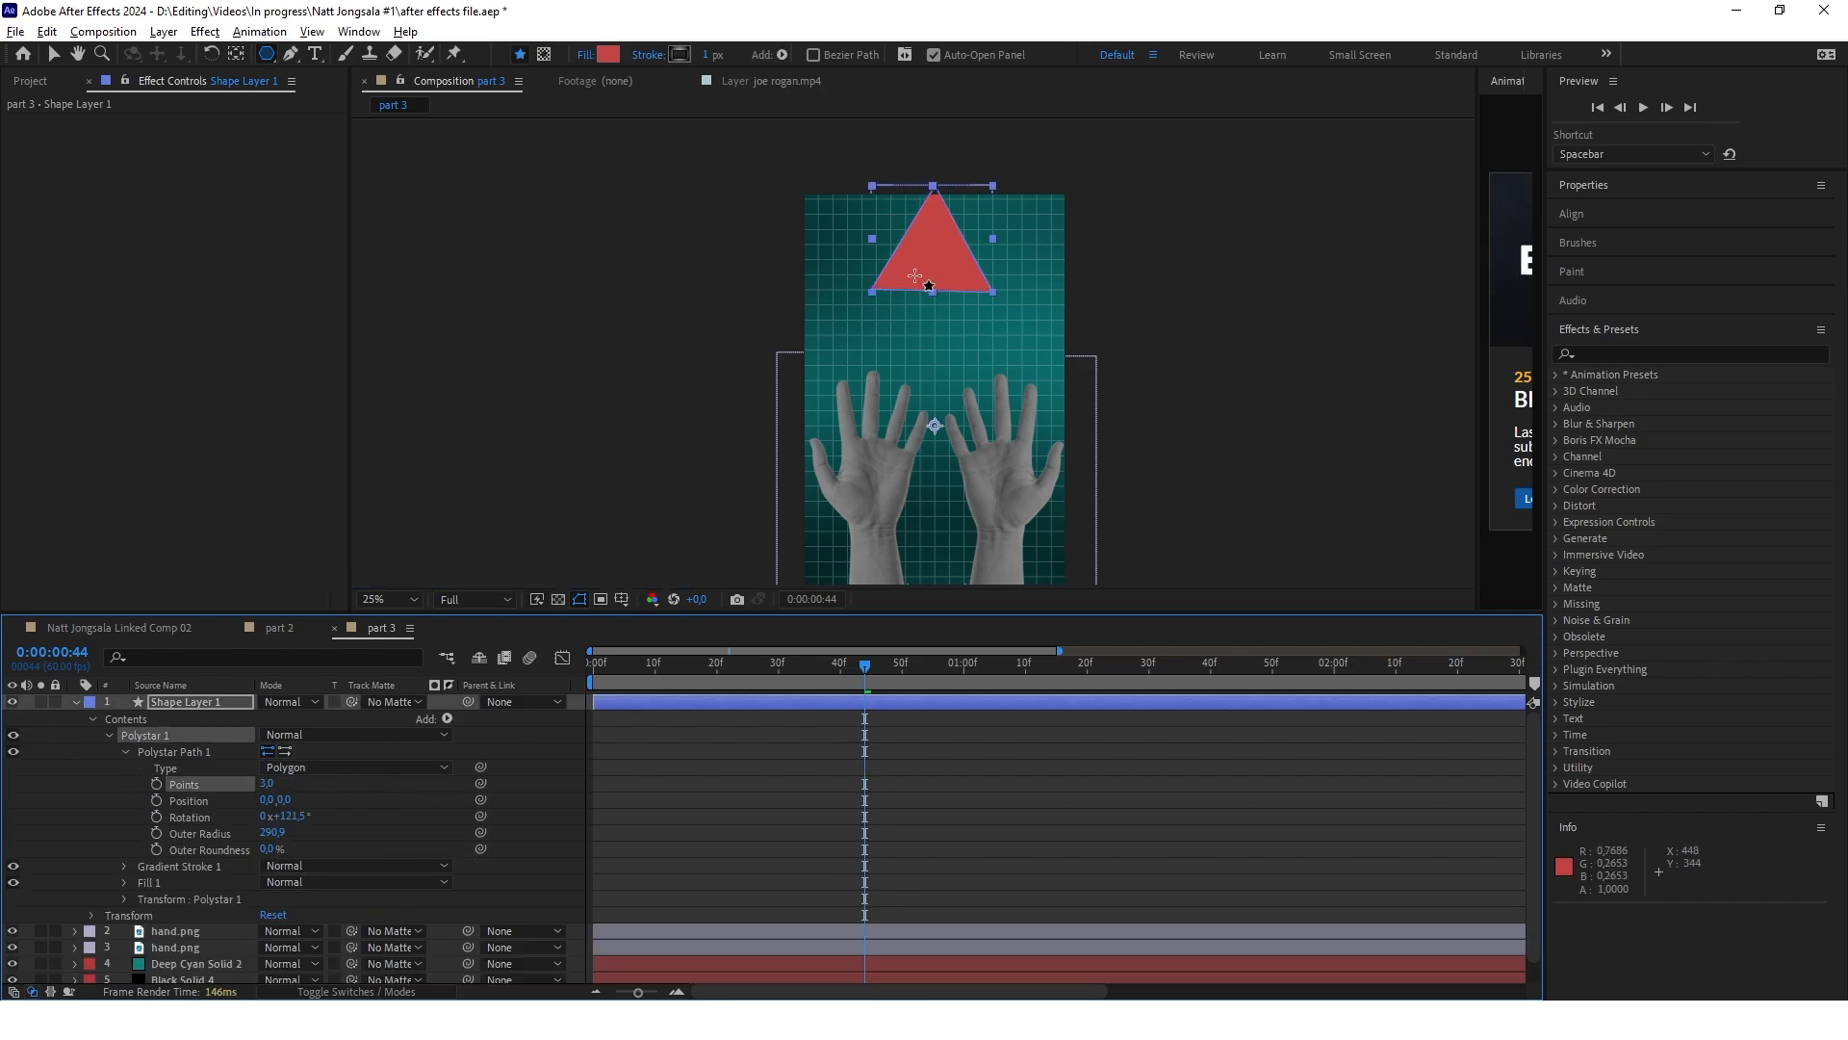
Add Round Corners to the triangle and set the corner radius to 79
key("v")
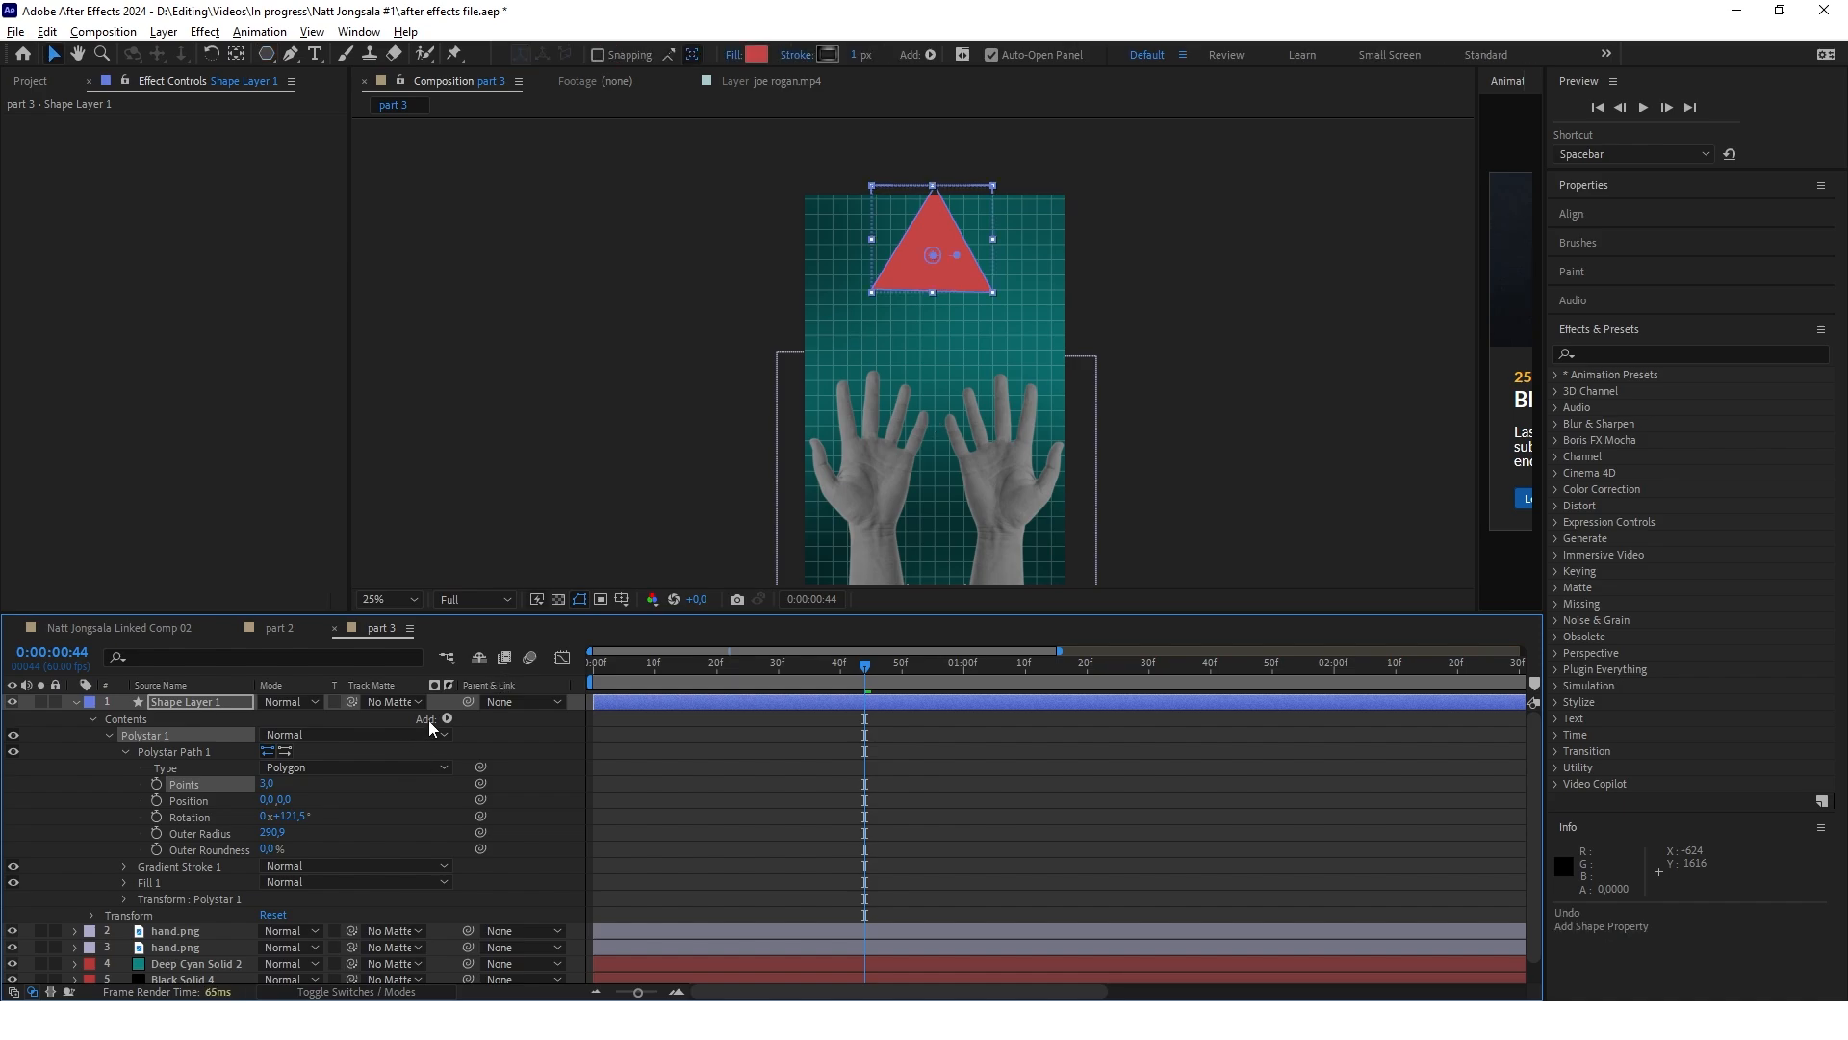
left_click(447, 718)
left_click(558, 583)
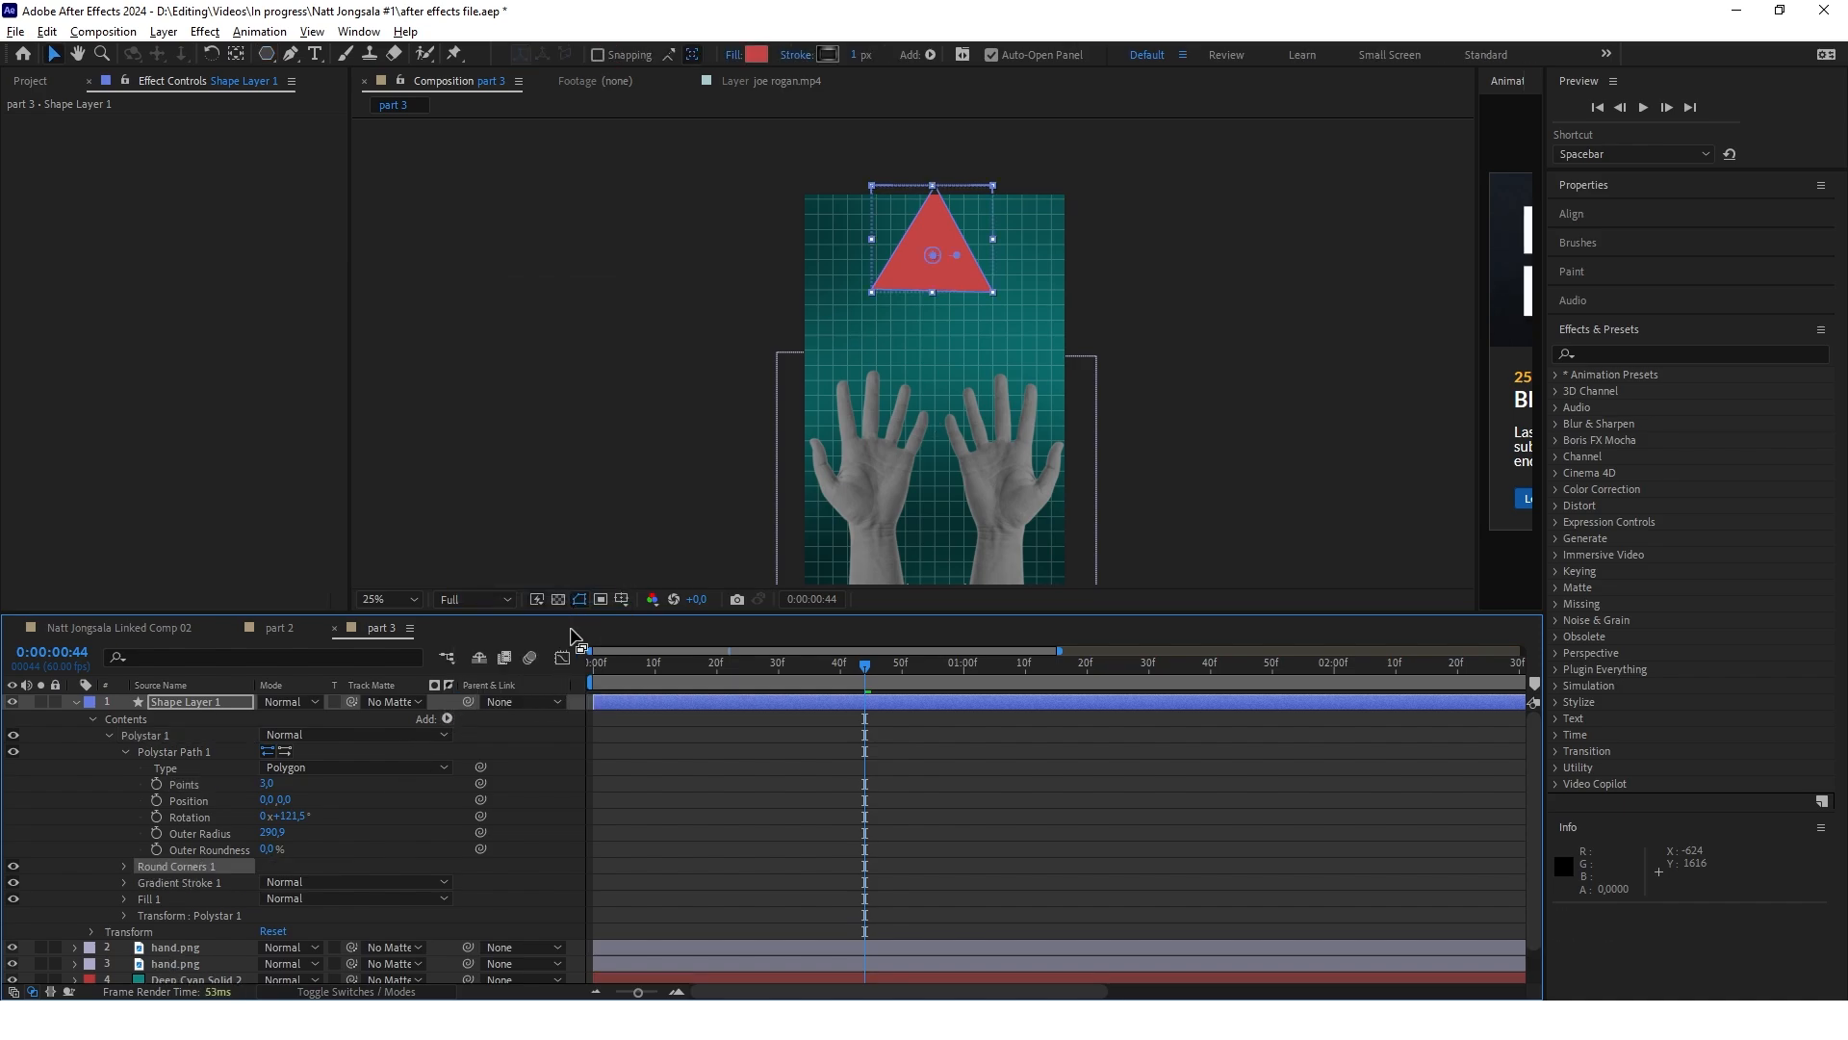
left_click(125, 866)
left_click(275, 882)
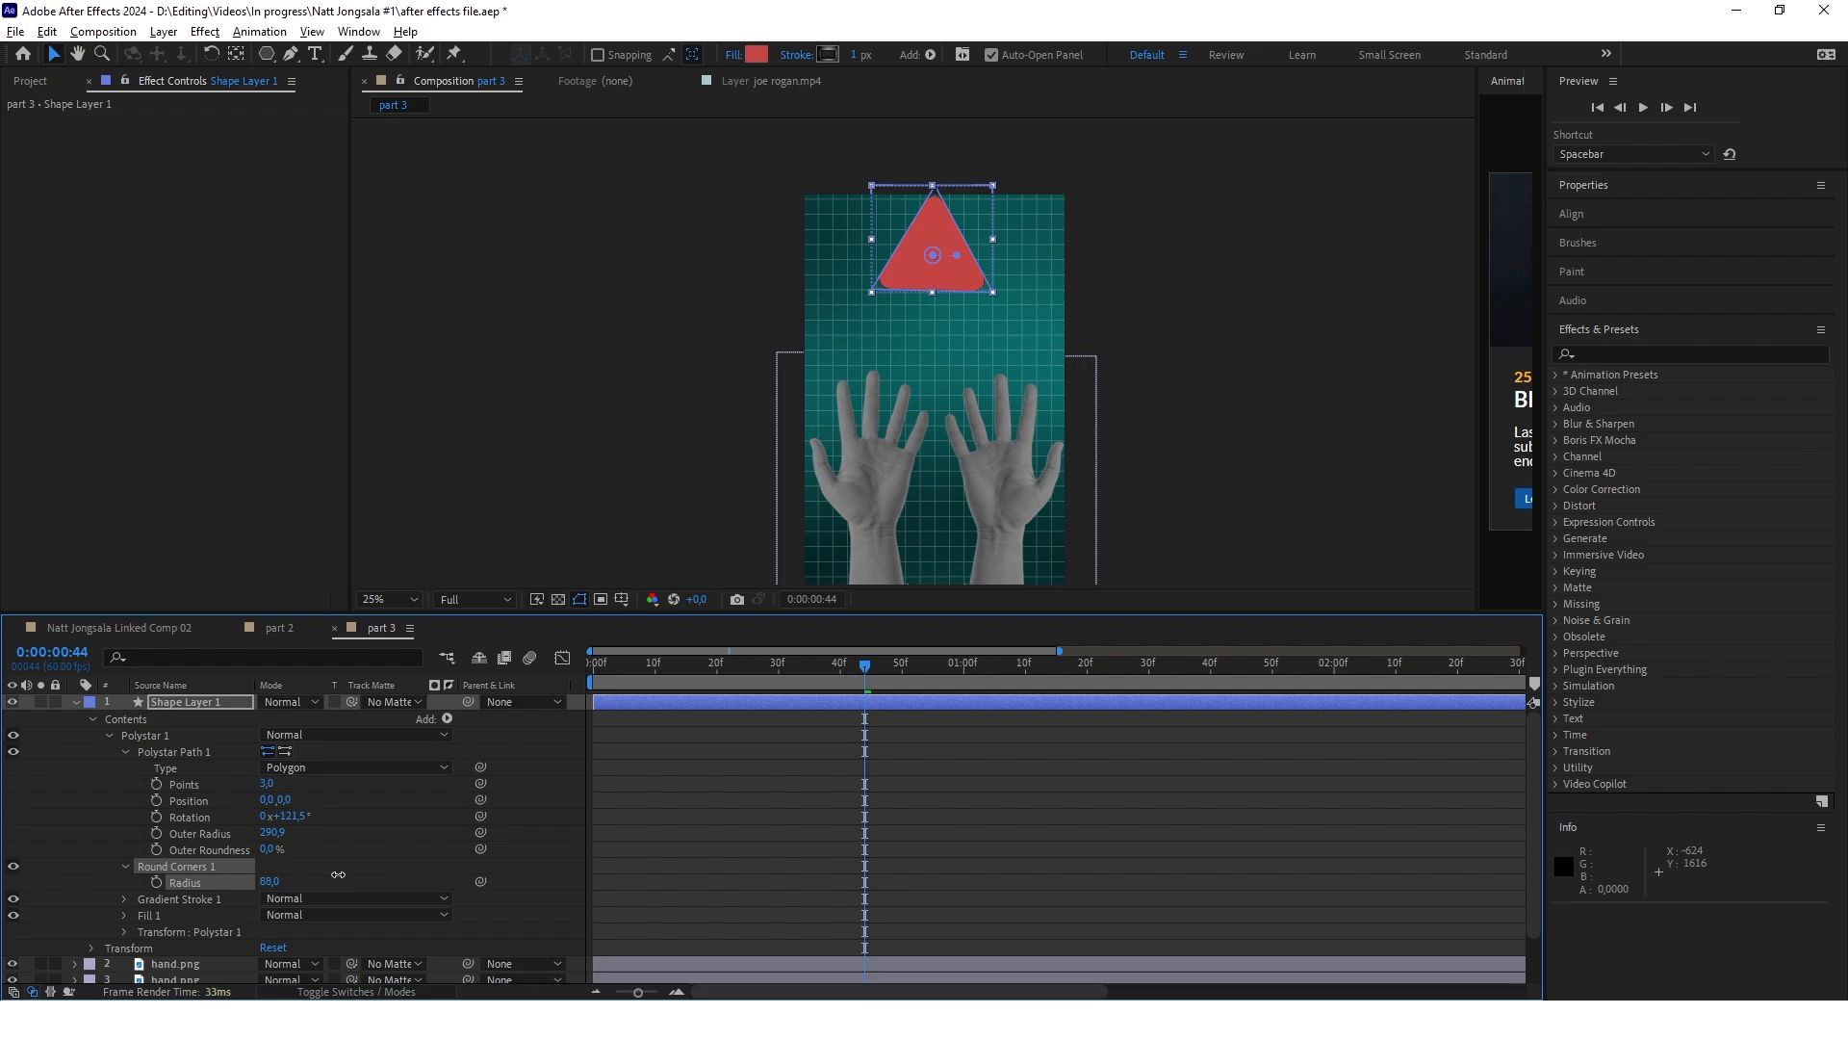
left_click_drag(335, 874, 341, 876)
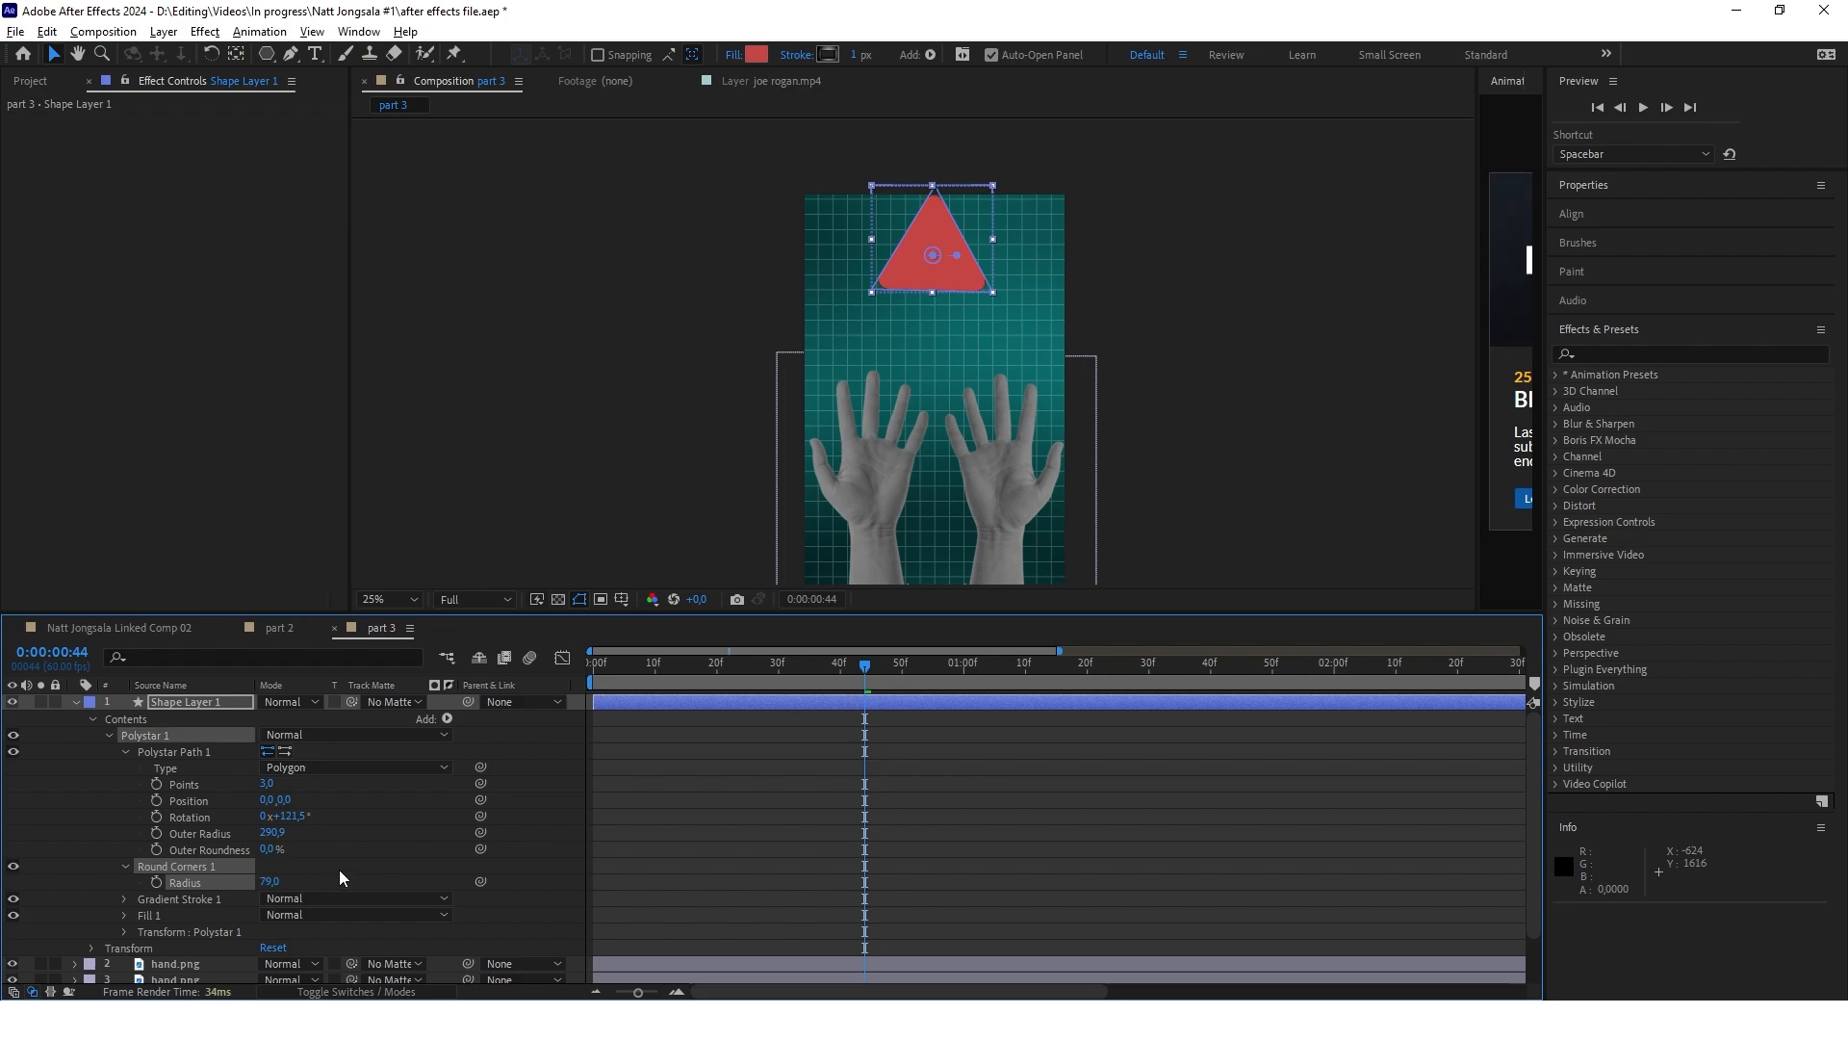
Rotate the triangle to 61° so it points down, place it above the right hand and scale it to 63%
key("r")
left_click_drag(289, 717, 318, 717)
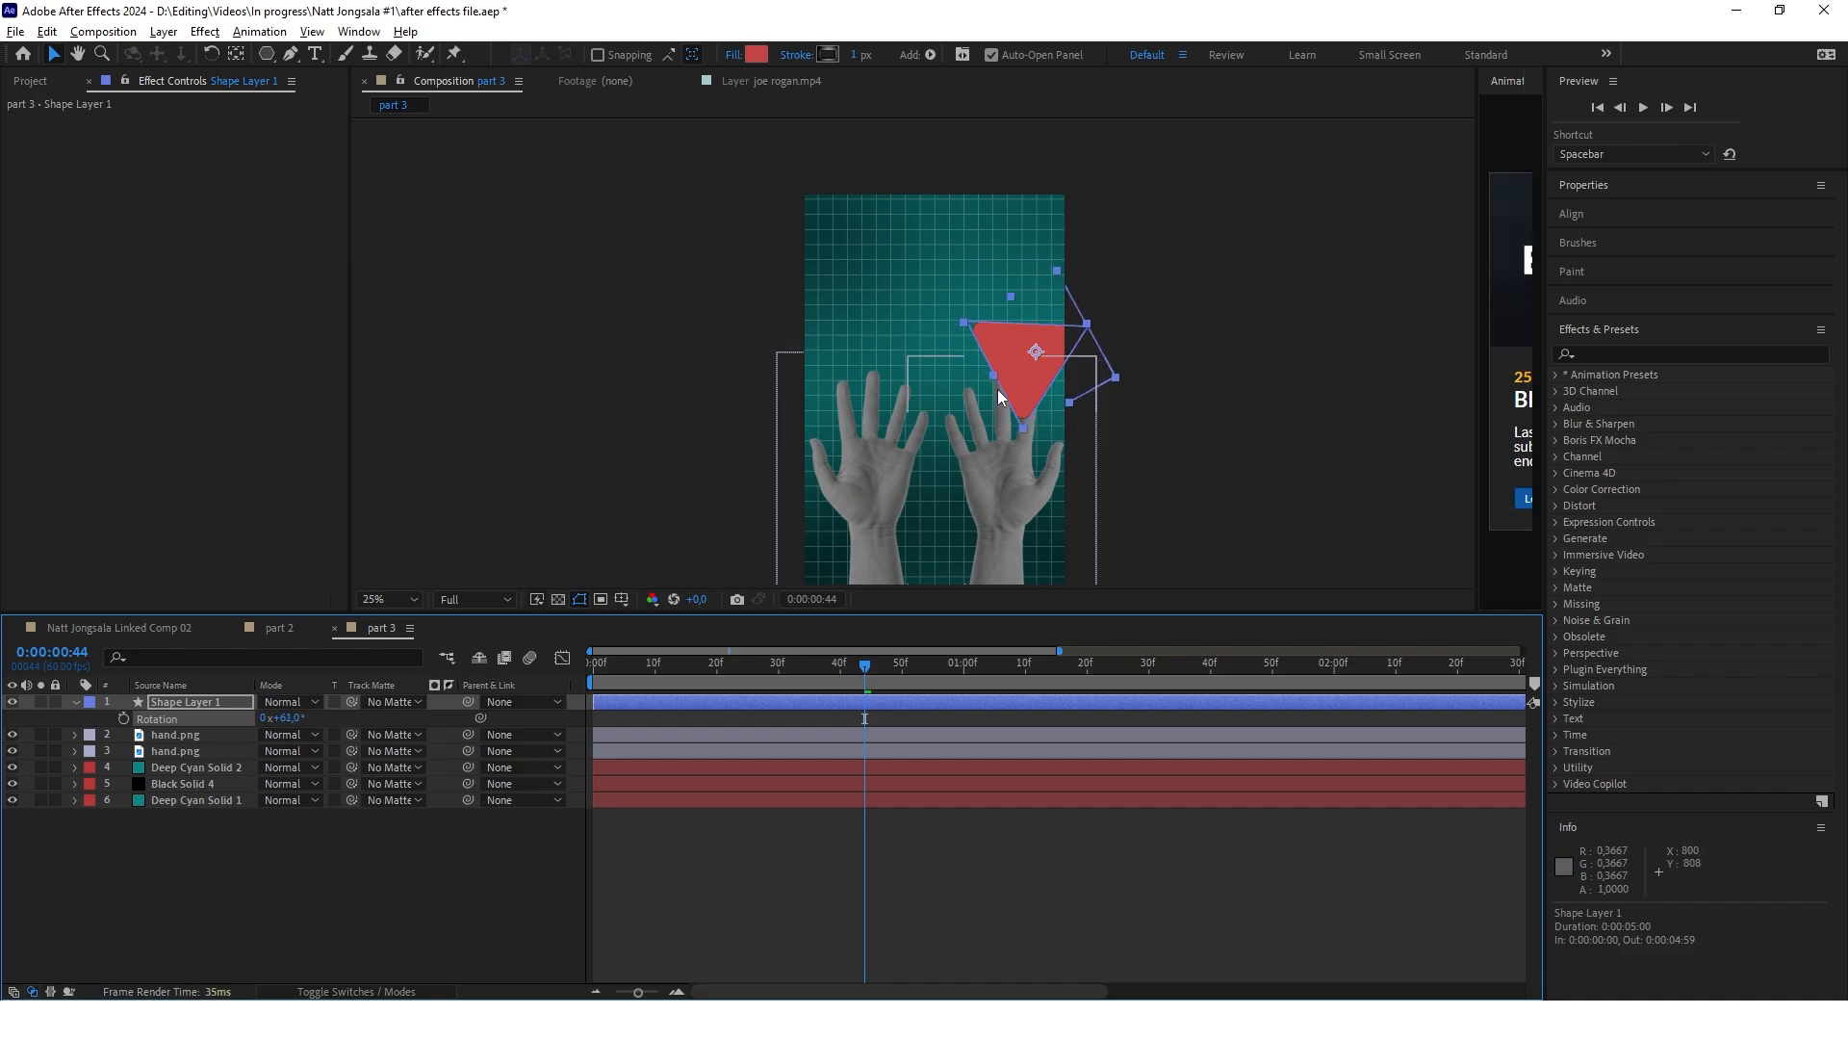
left_click_drag(1013, 352, 984, 294)
key("s")
left_click_drag(290, 718, 256, 718)
Change the triangle's fill from red to white with a very pale cyan tint
left_click(757, 54)
left_click_drag(755, 621, 717, 592)
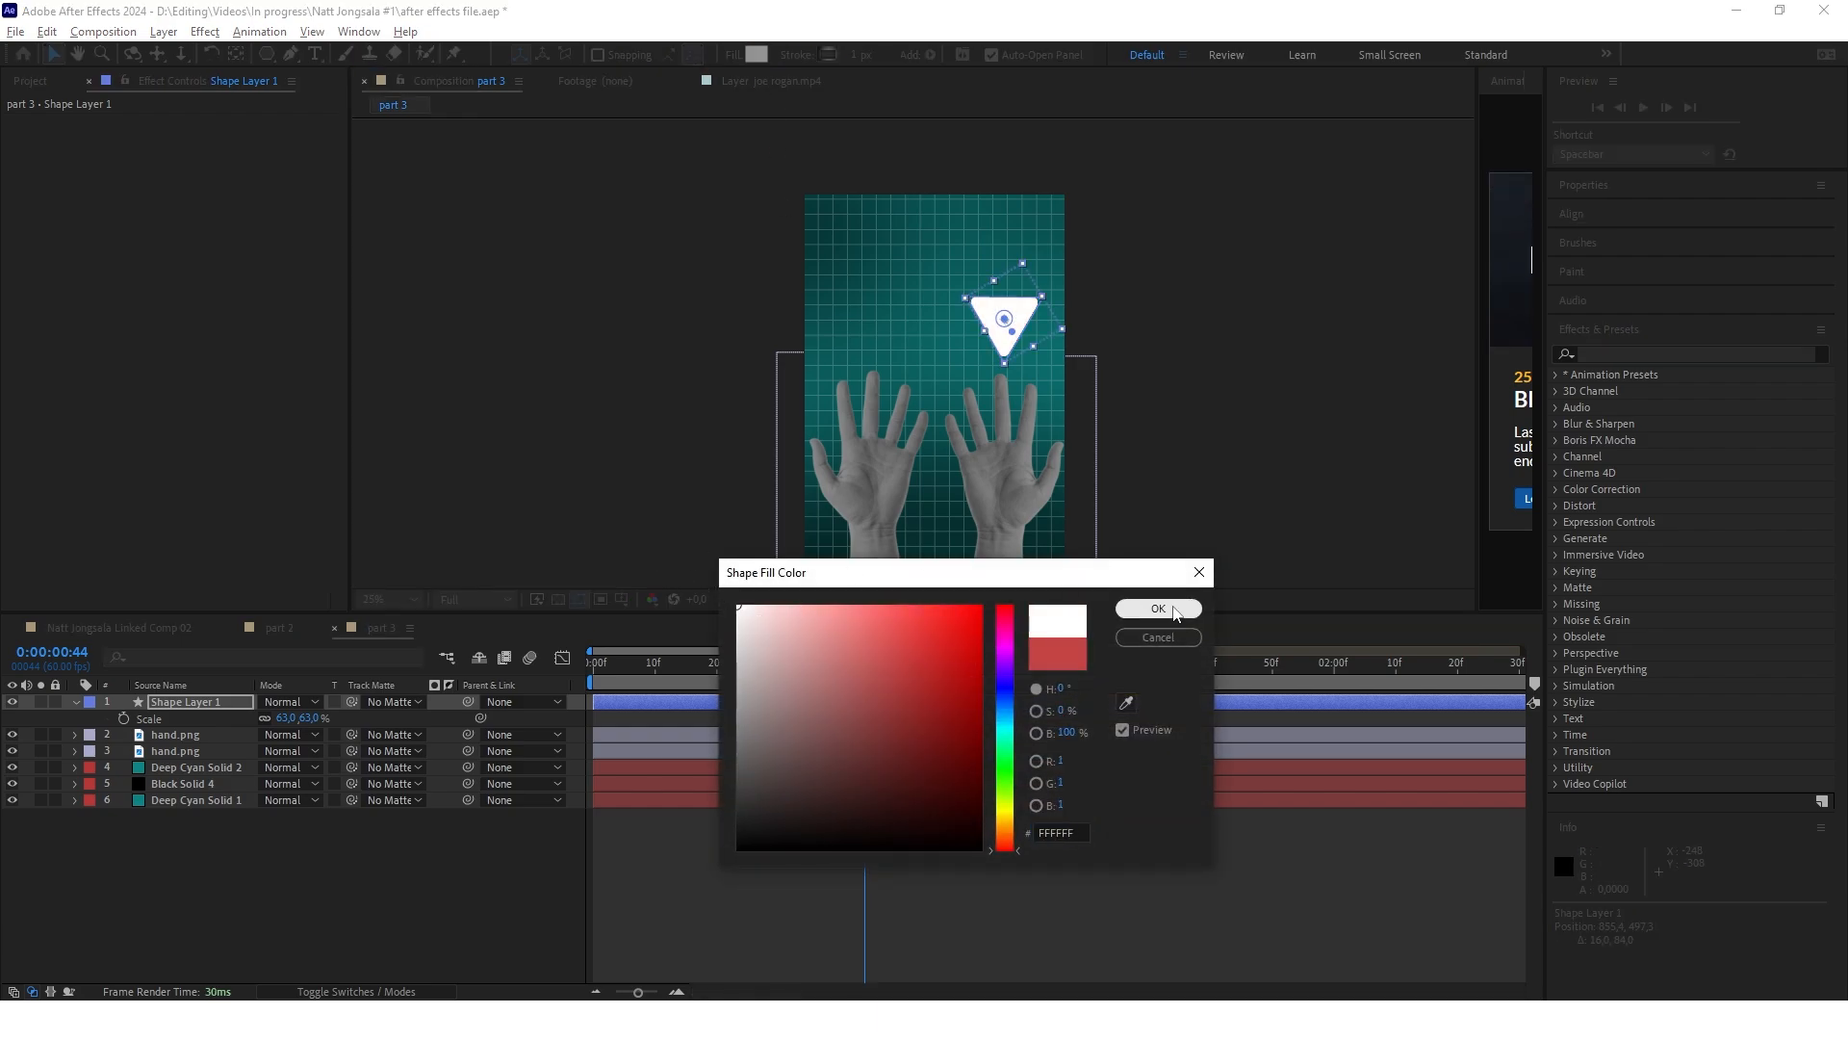
left_click(1162, 610)
left_click(757, 54)
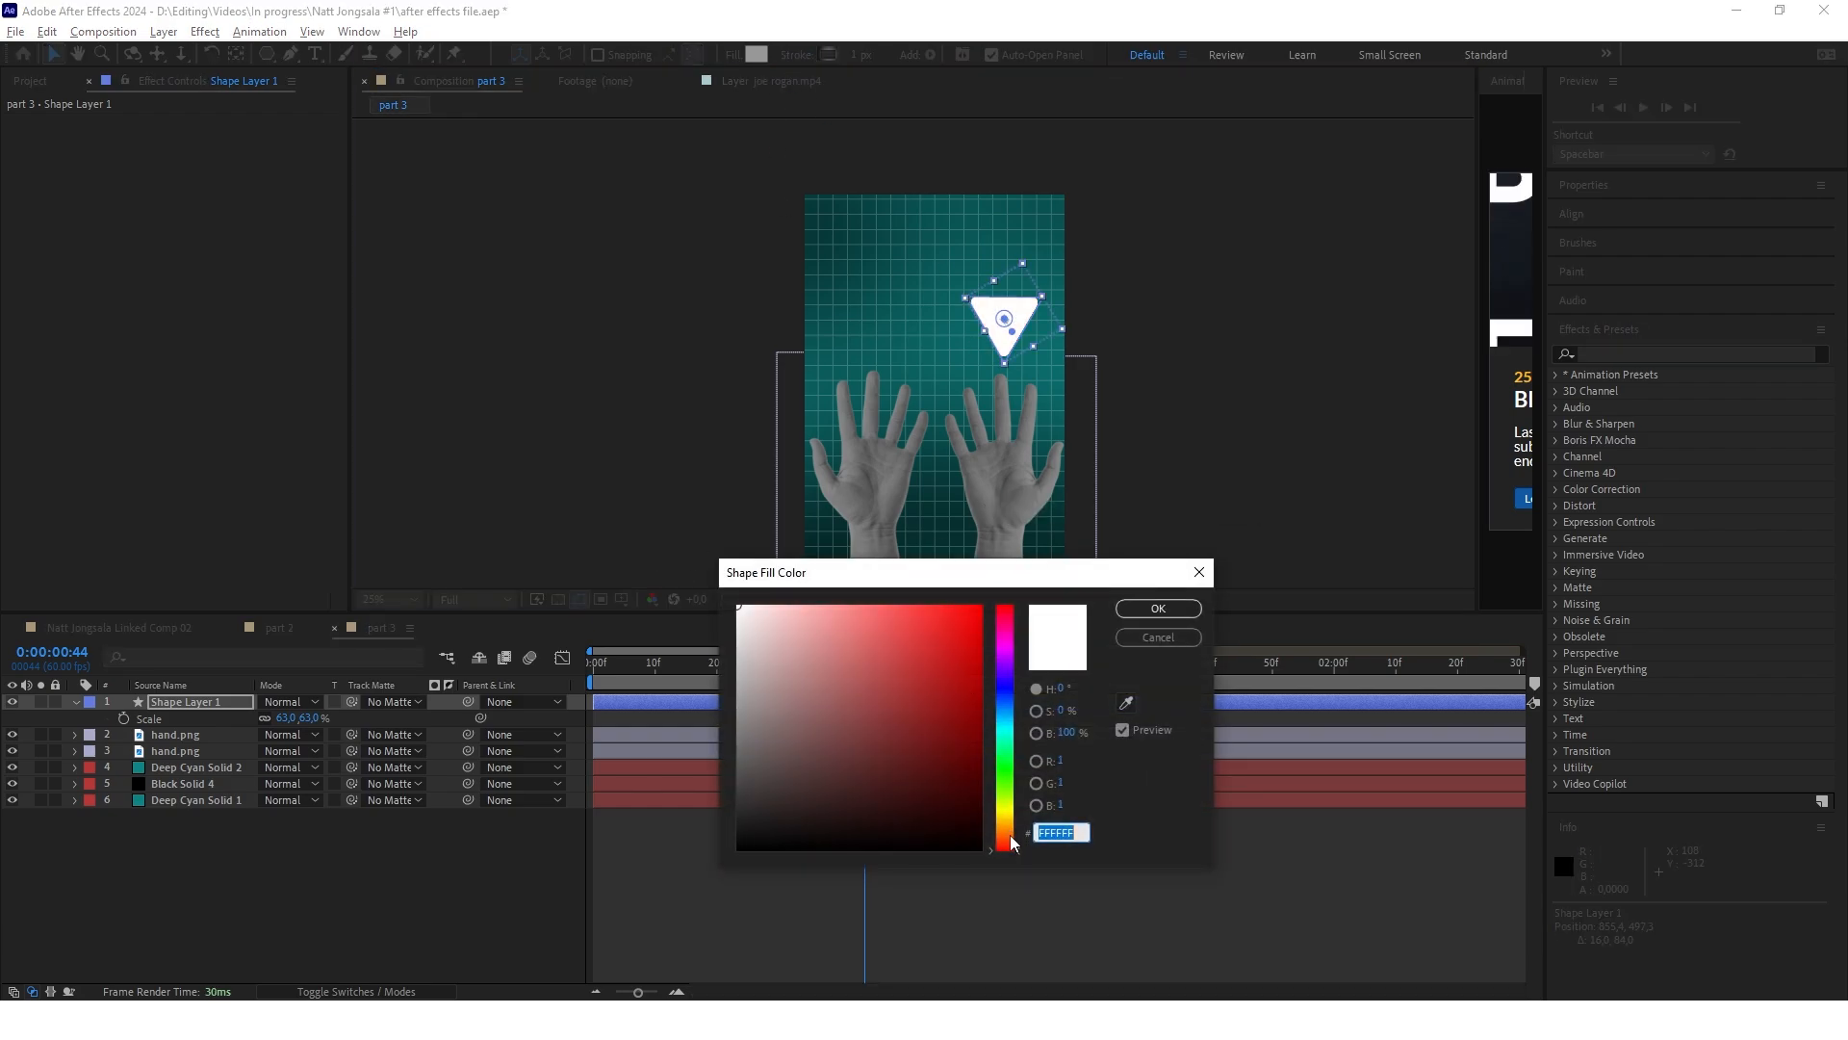
left_click(1007, 736)
left_click_drag(738, 605, 761, 605)
left_click(1158, 608)
left_click(1001, 871)
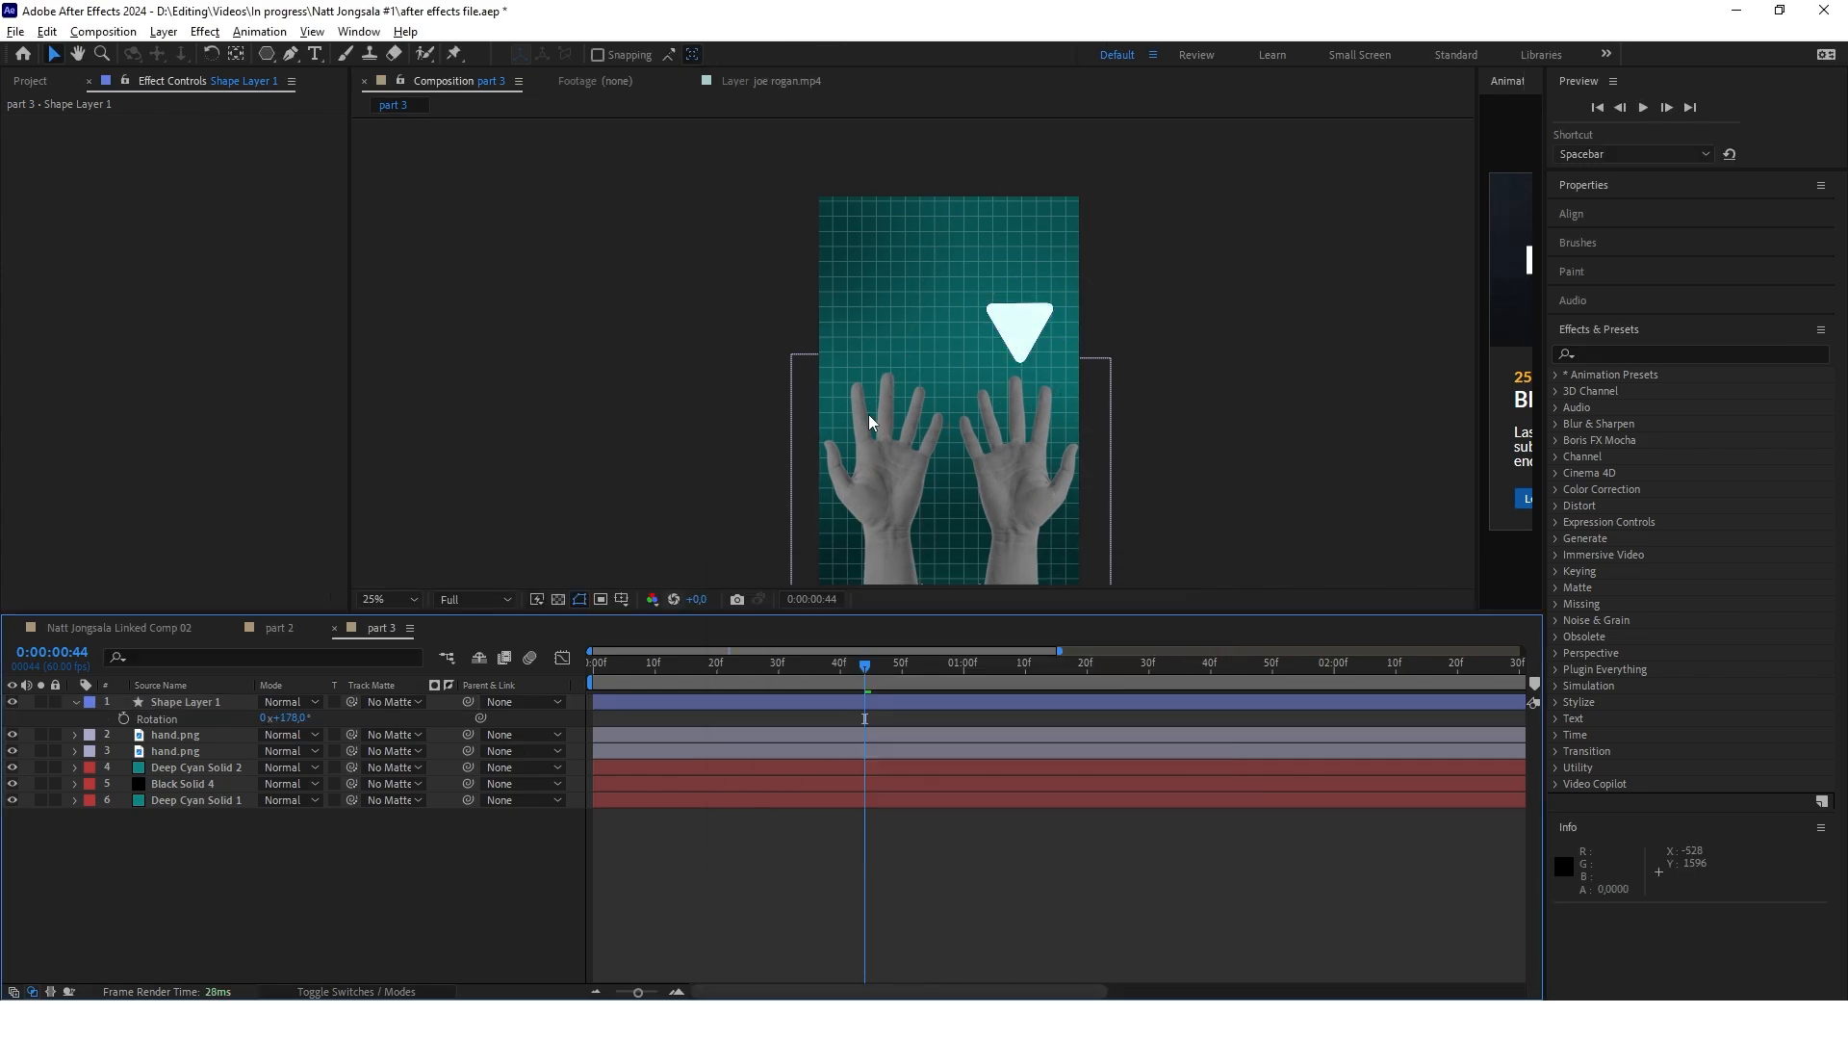
Lower the triangle shape layer's opacity to 65%
scroll(1004, 303, "up", 2)
left_click(207, 703)
key("t")
left_click_drag(269, 719, 232, 716)
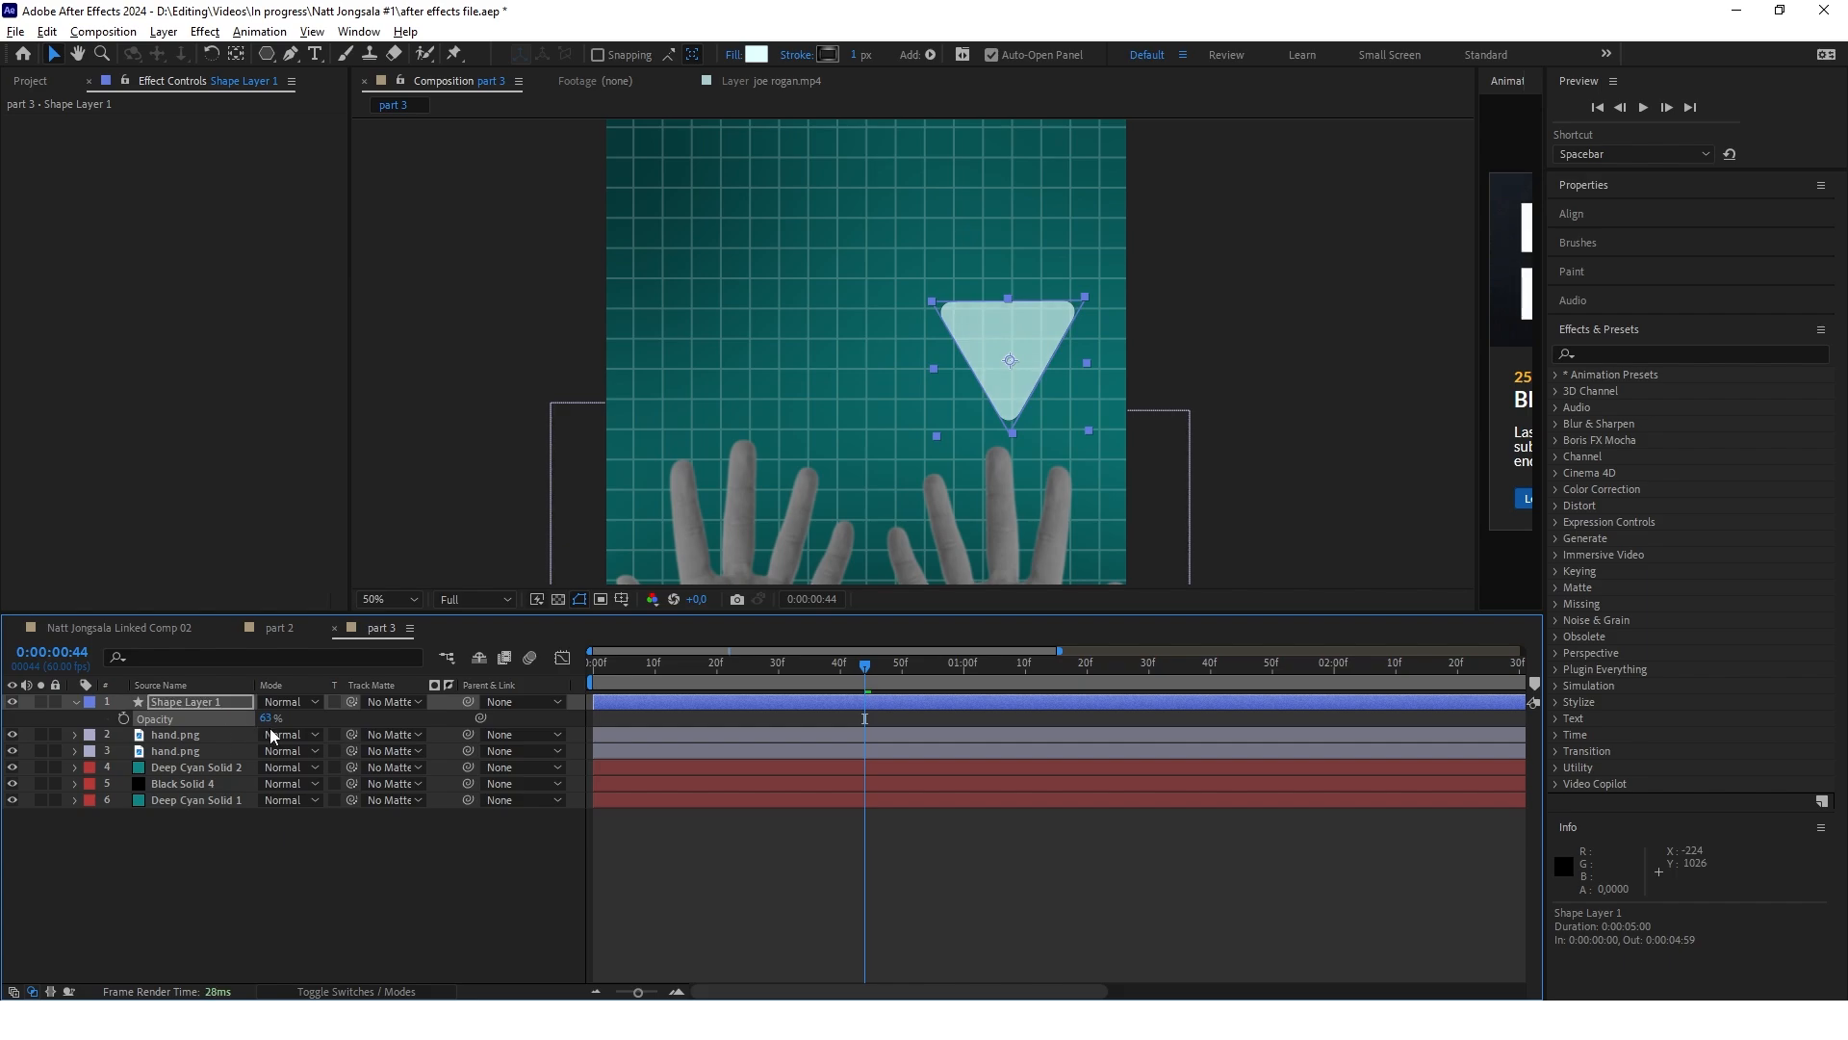
Apply the Stylize Glow effect to the triangle shape layer
scroll(1119, 290, "down", 2)
left_click(1621, 354)
type("glow")
double_click(1628, 522)
scroll(1117, 308, "up", 2)
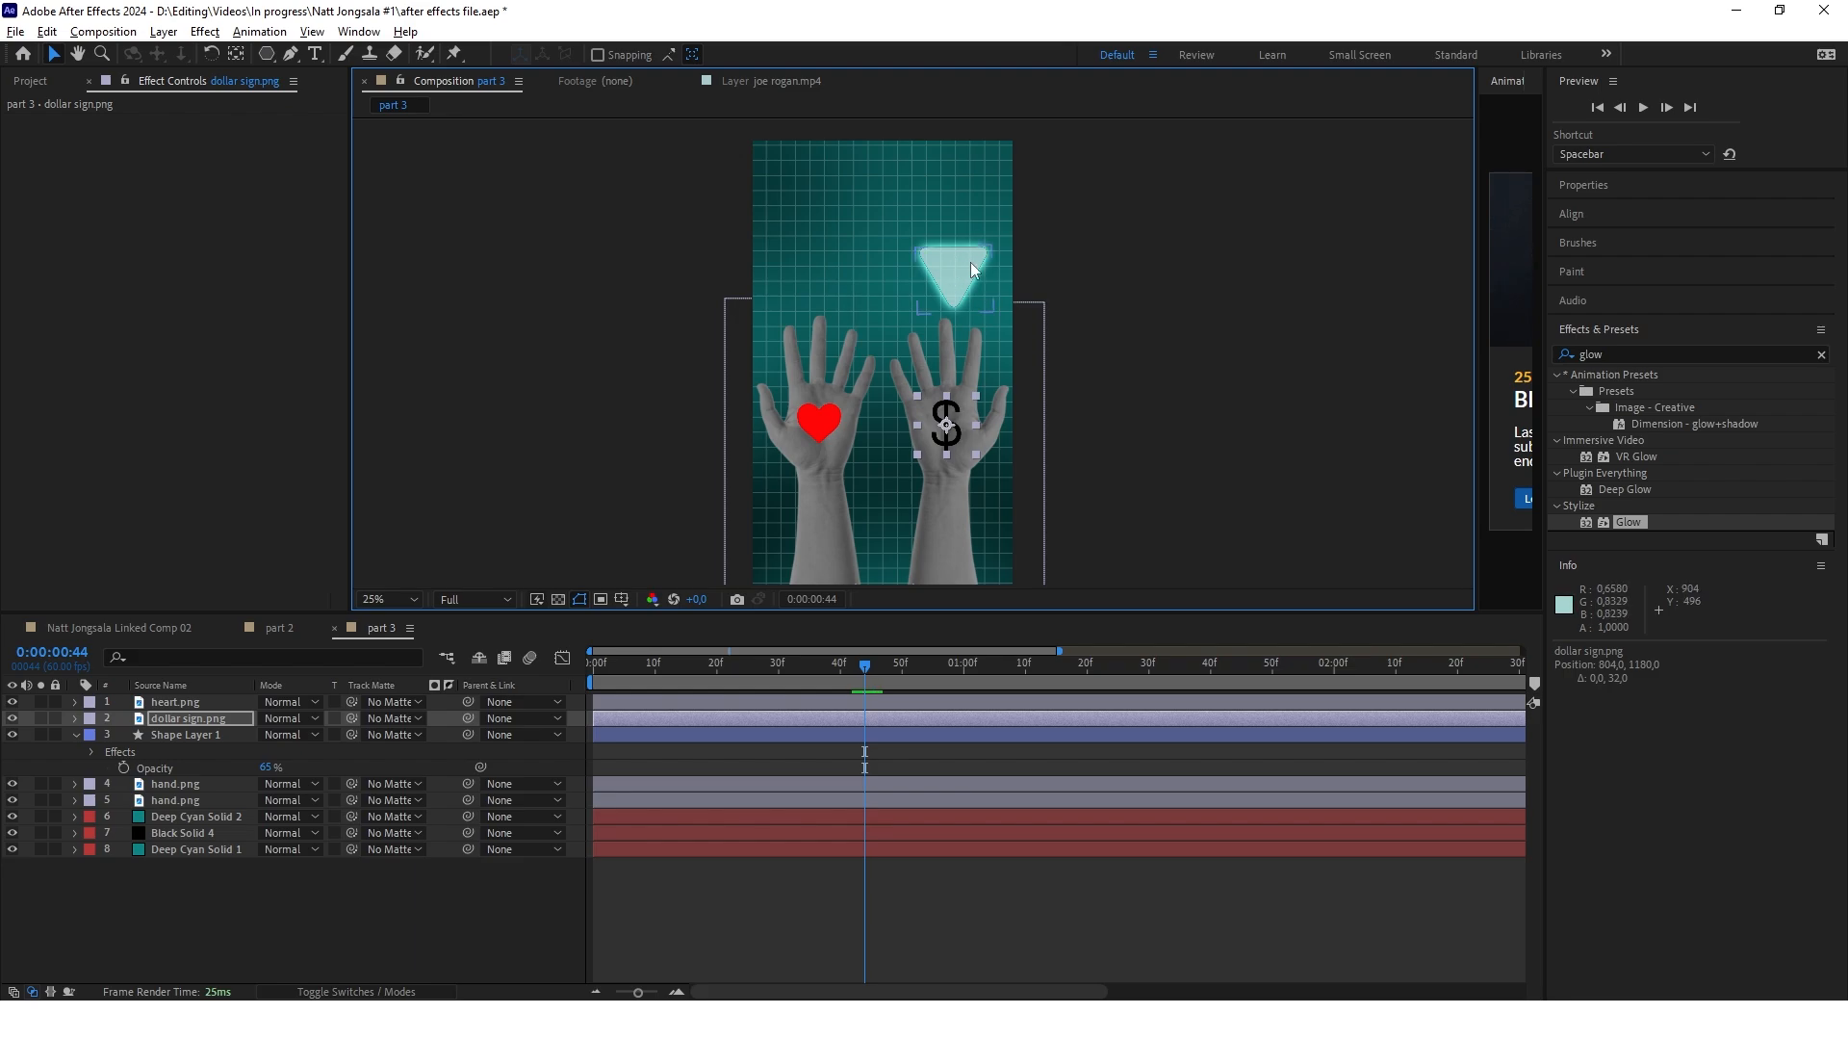
Find the Change to Color effect and apply it to the heart.png layer
left_click(366, 921)
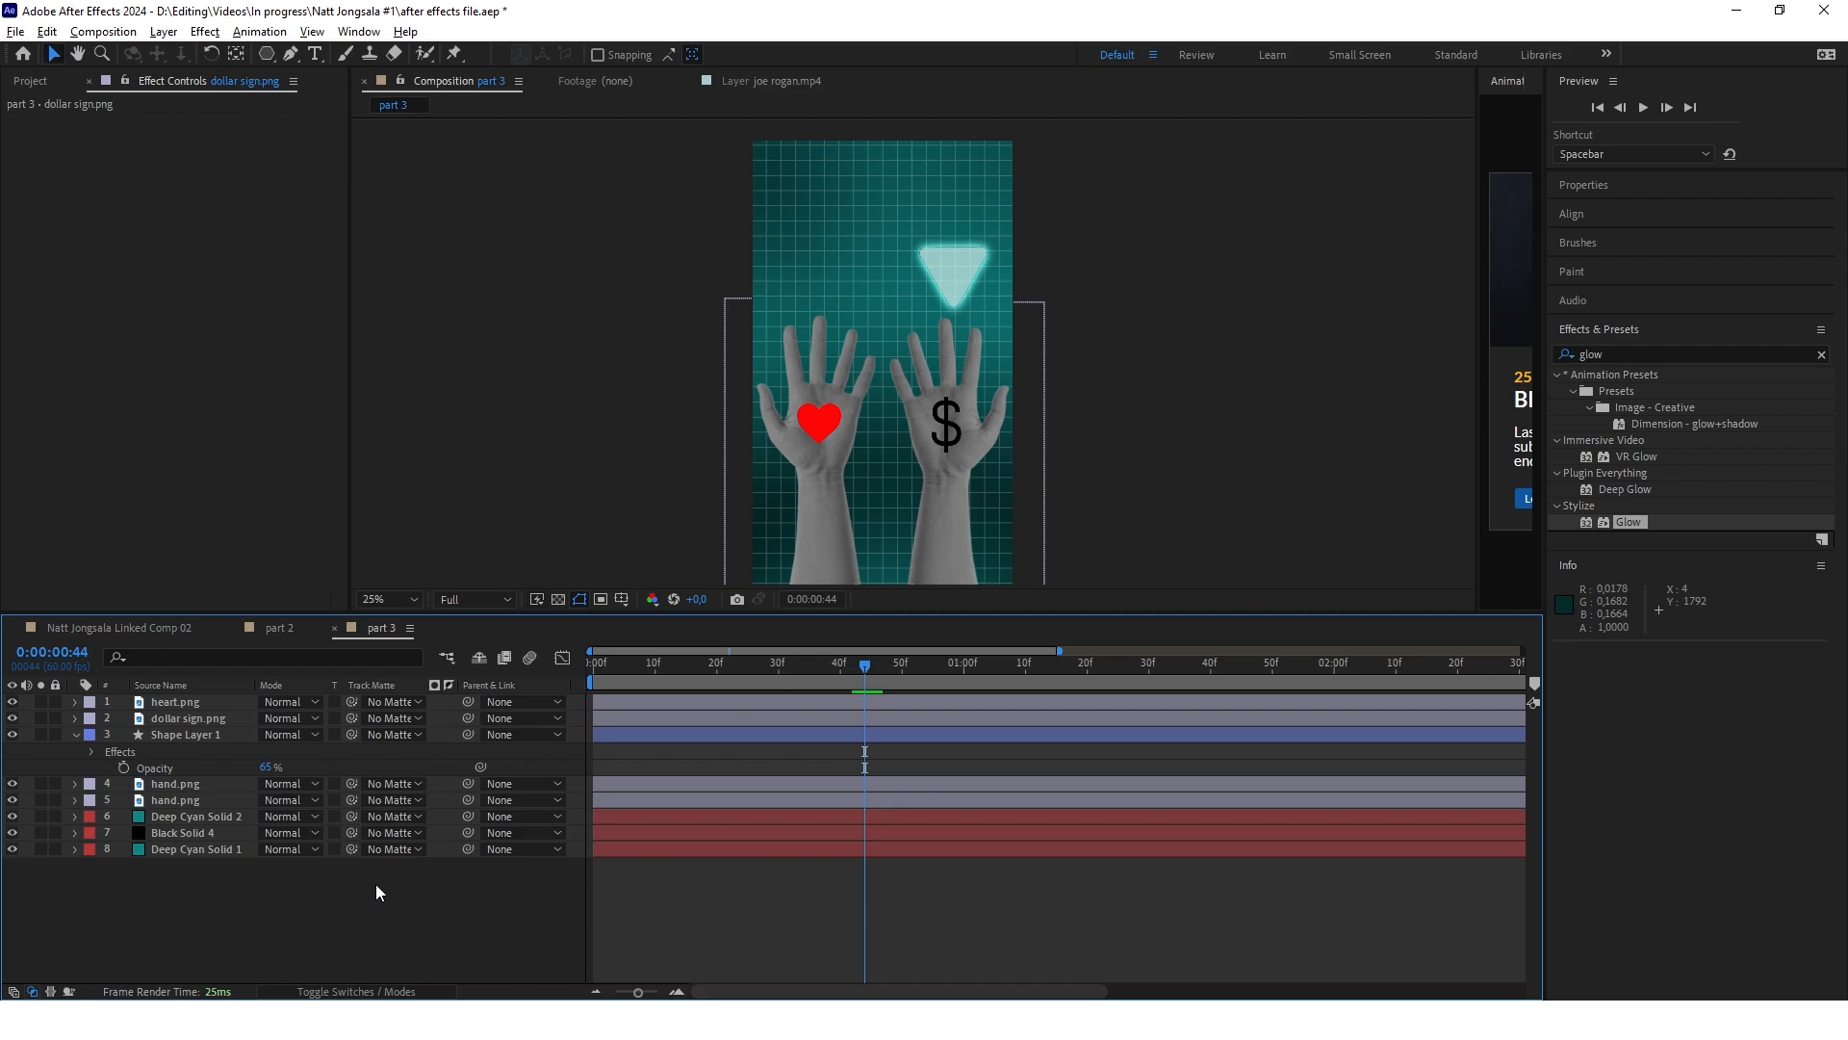
left_click(177, 701)
left_click(1646, 354)
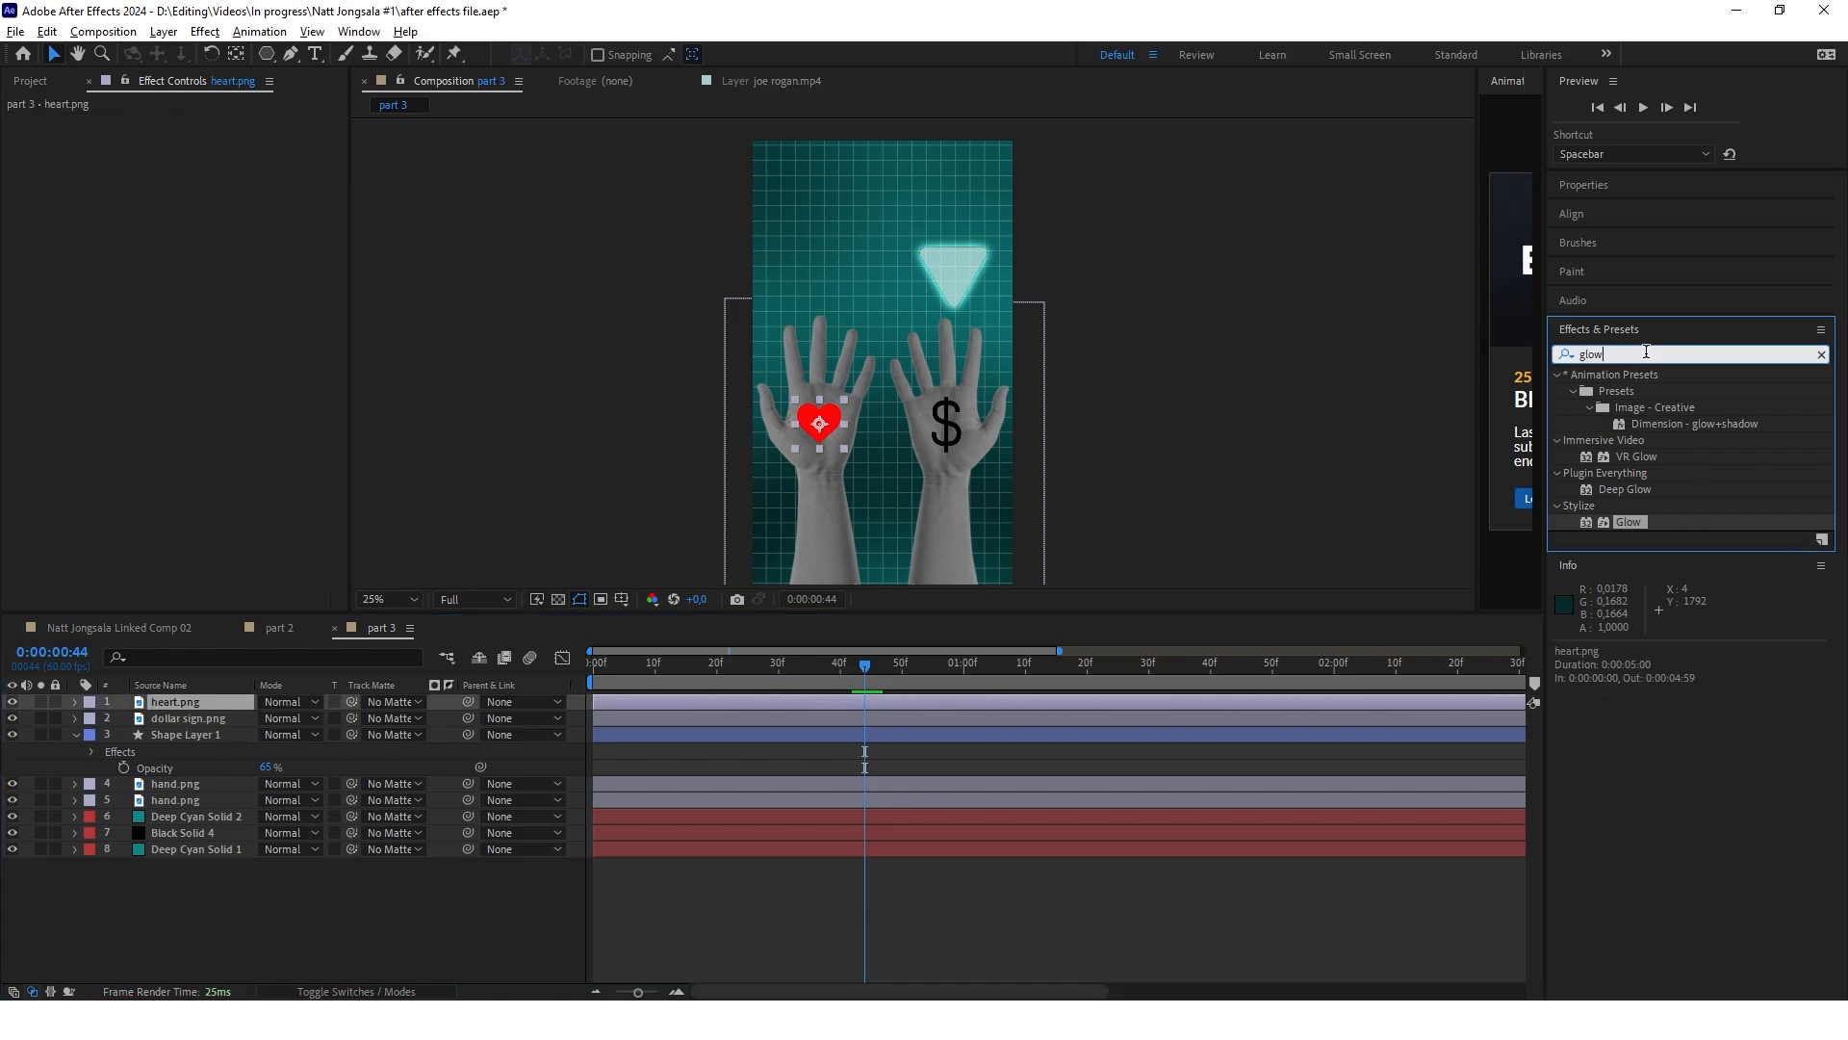
key("BackSpace")
key("BackSpace")
key("BackSpace")
type("change")
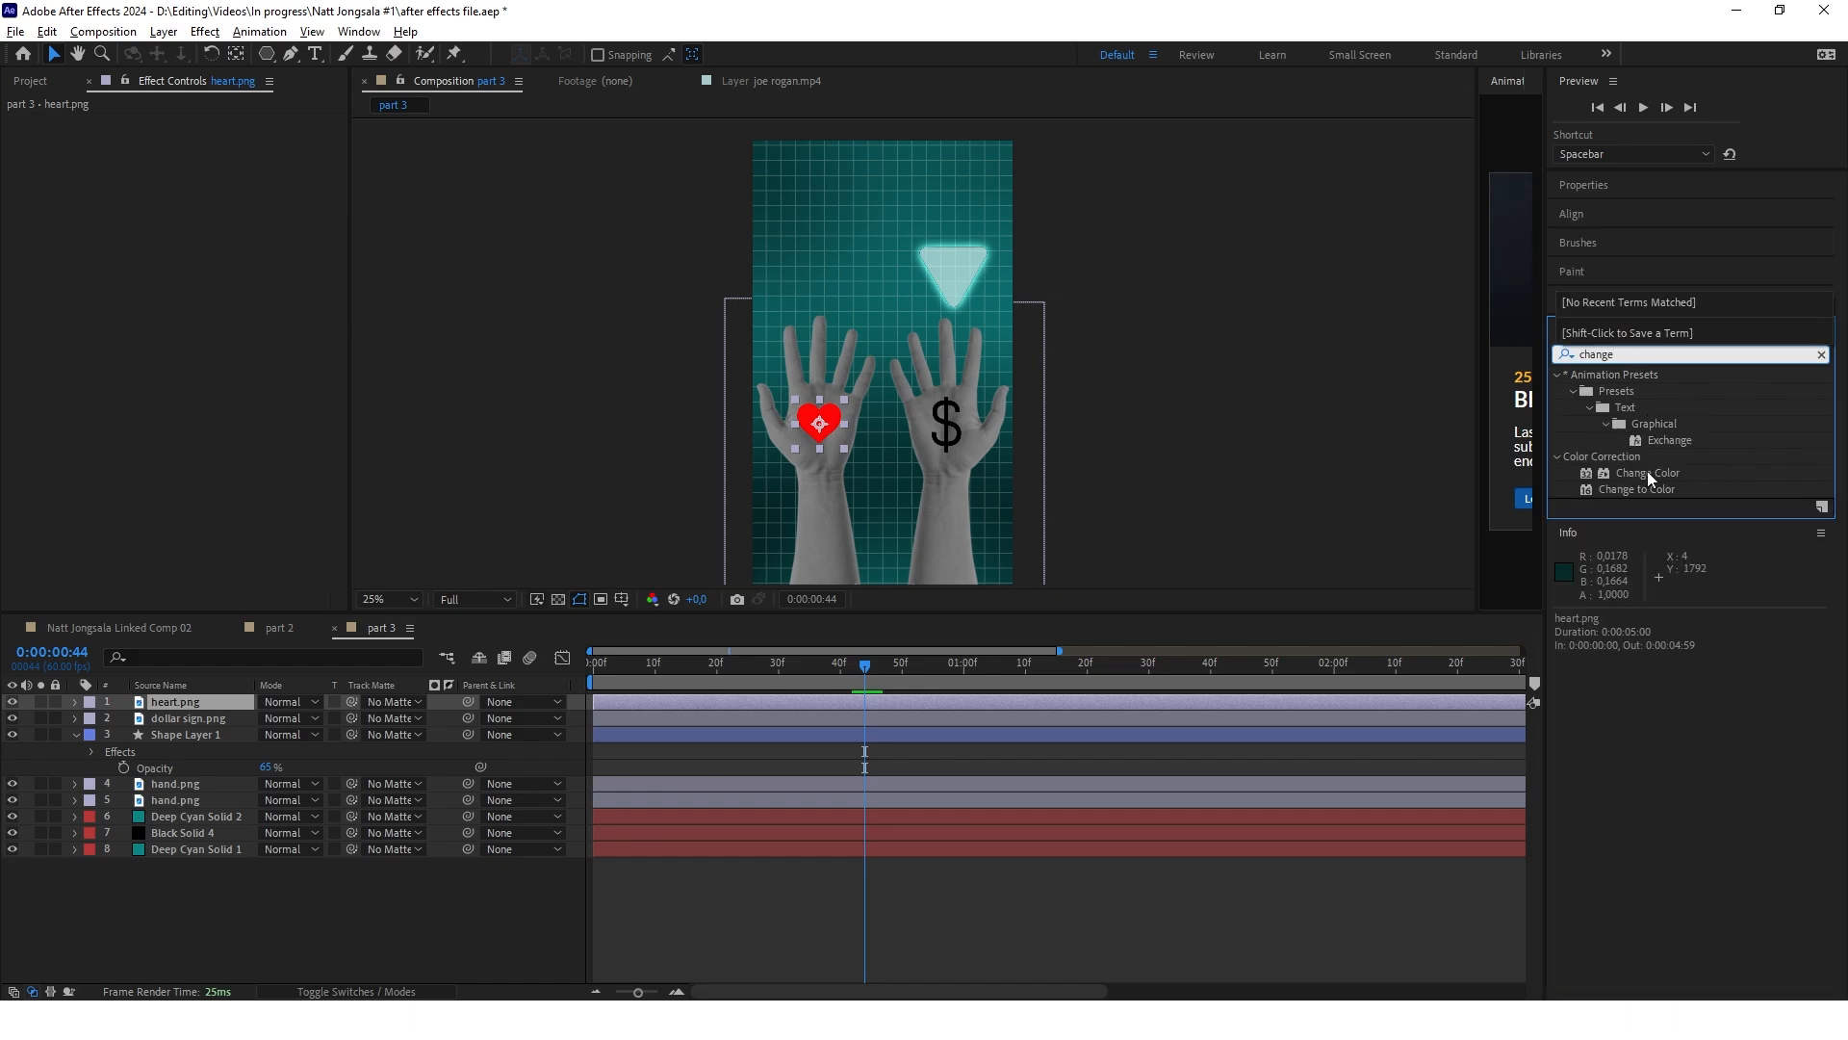
left_click_drag(1637, 489, 800, 701)
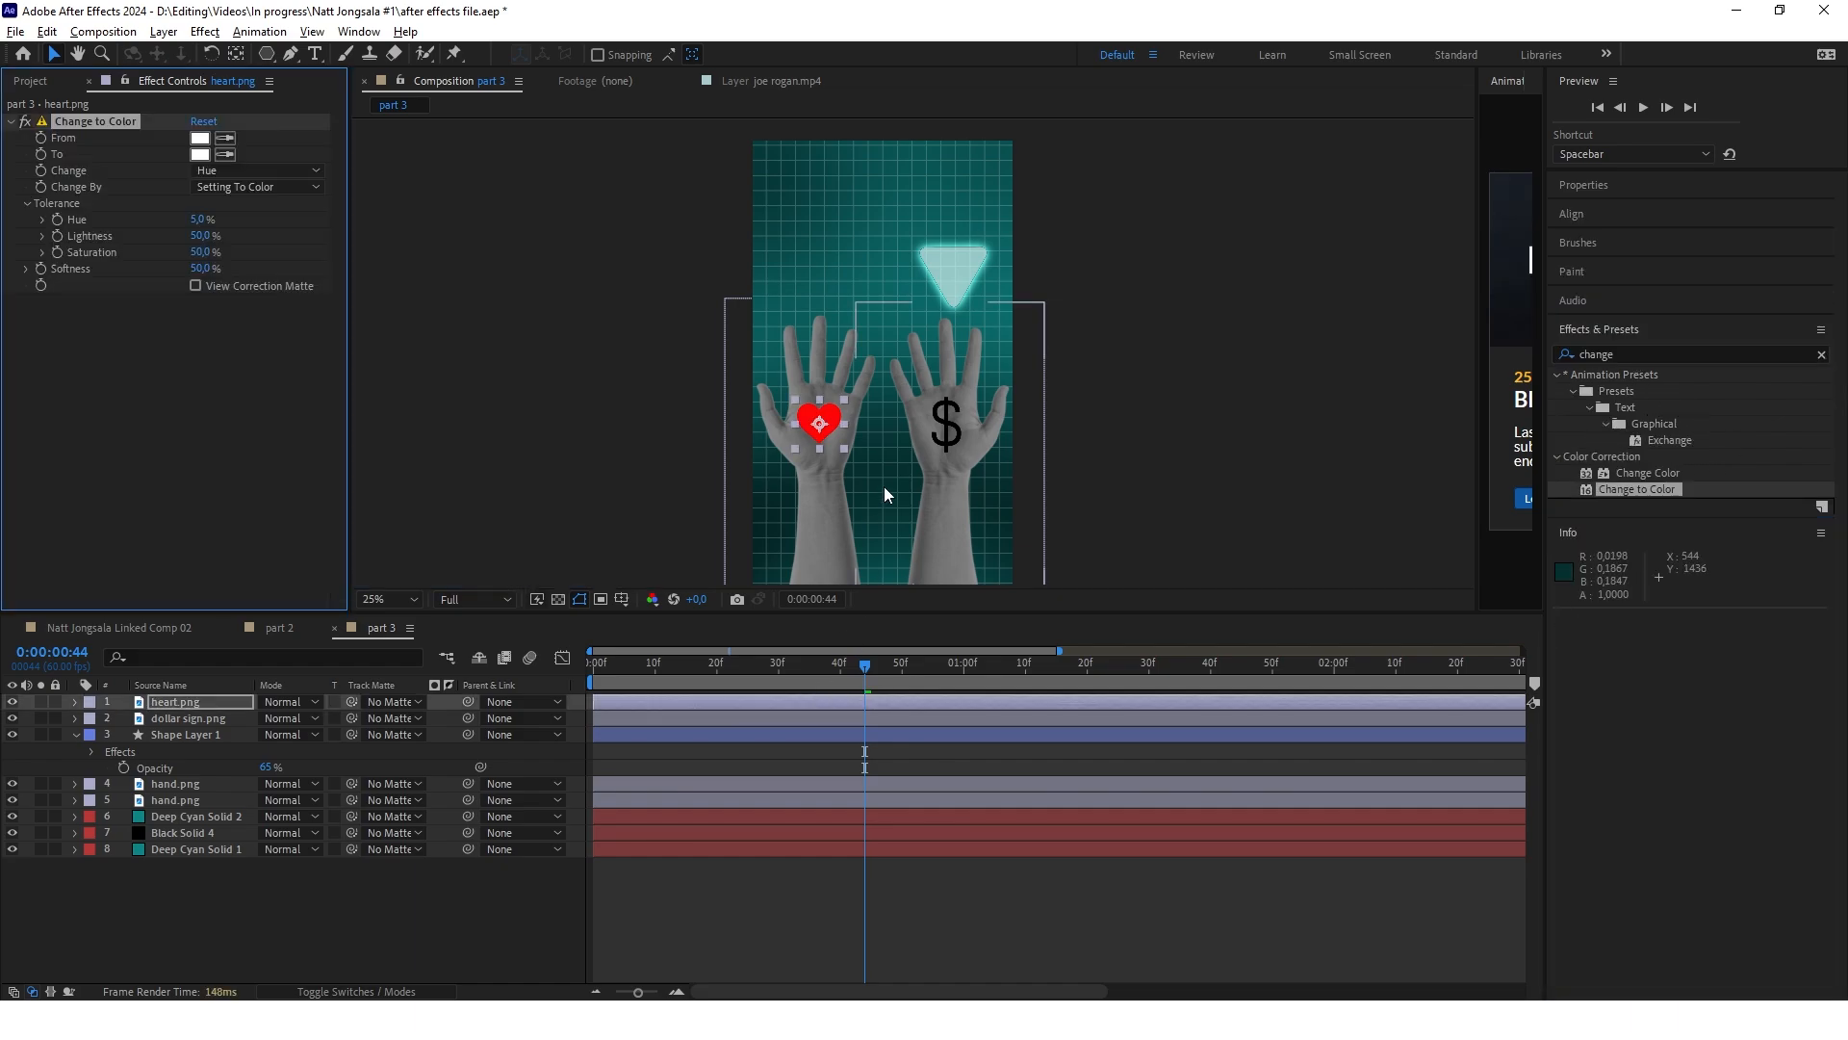
Sample the heart's red as the From colour and set the To colour to blue 2532AA
scroll(838, 448, "up", 2)
left_click(785, 390)
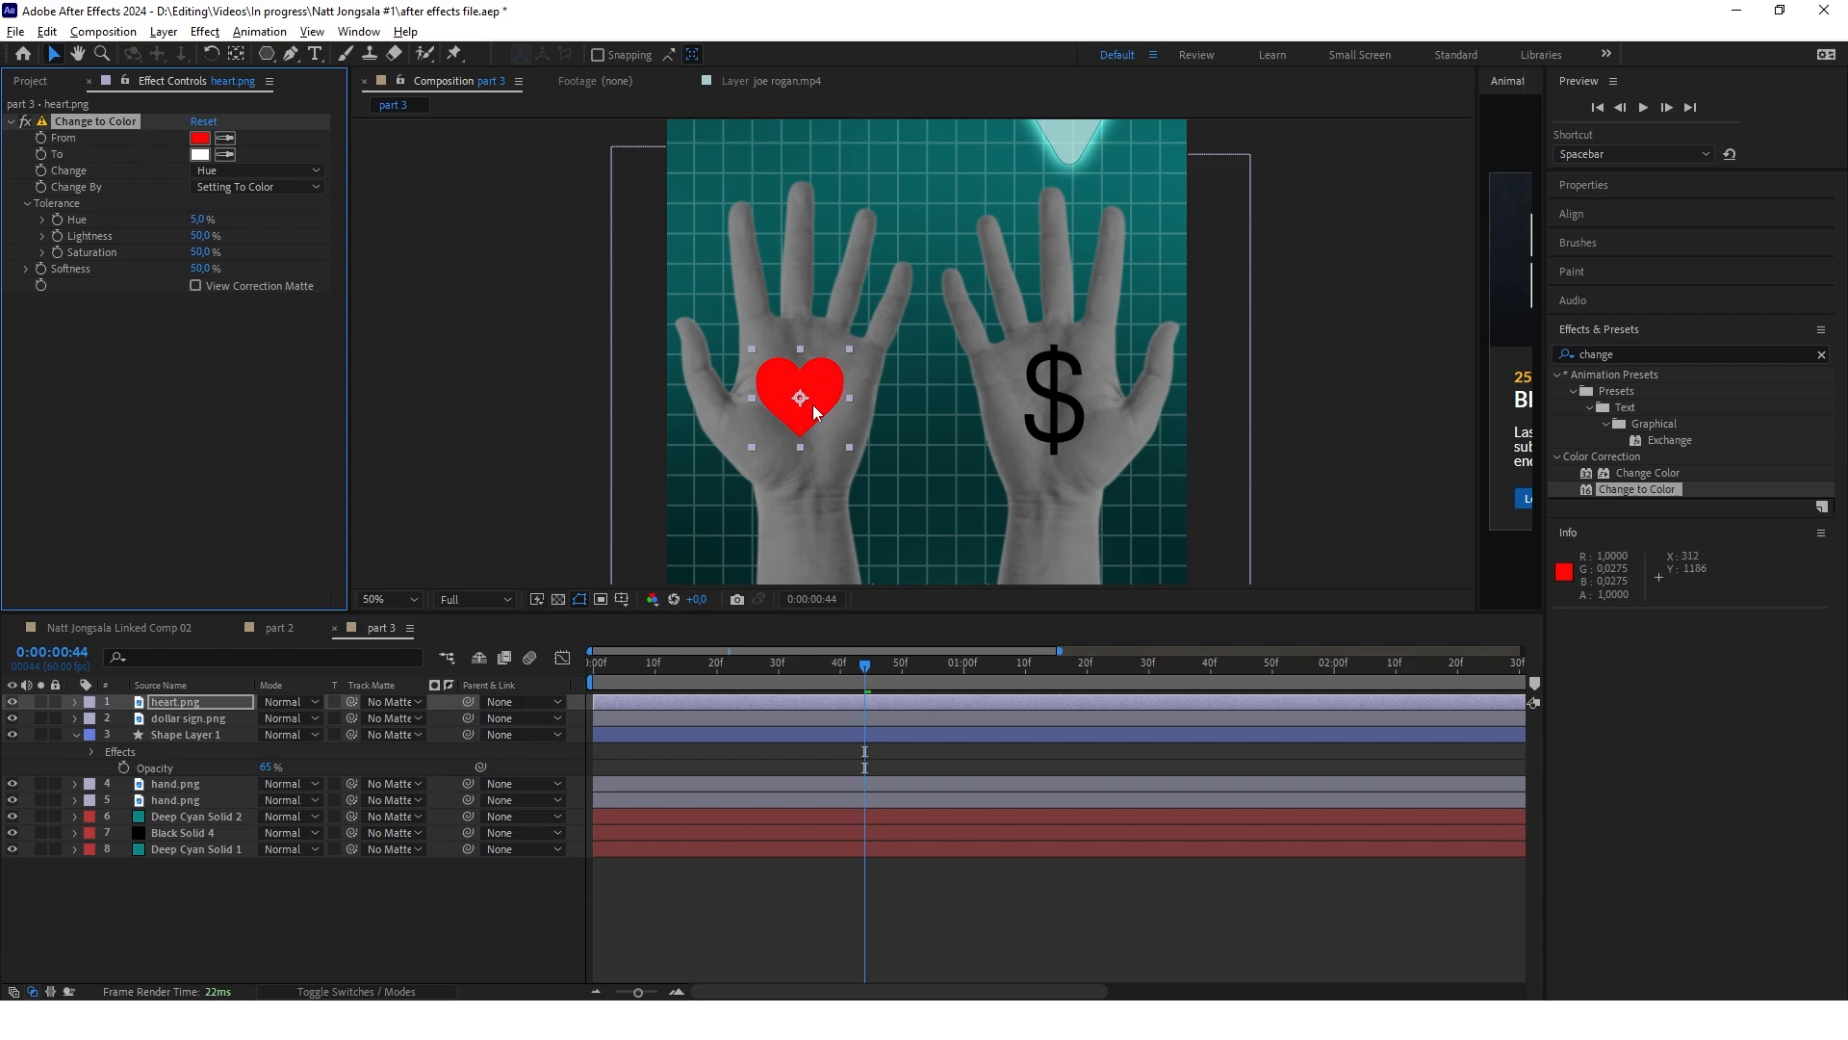
left_click(200, 154)
left_click(927, 686)
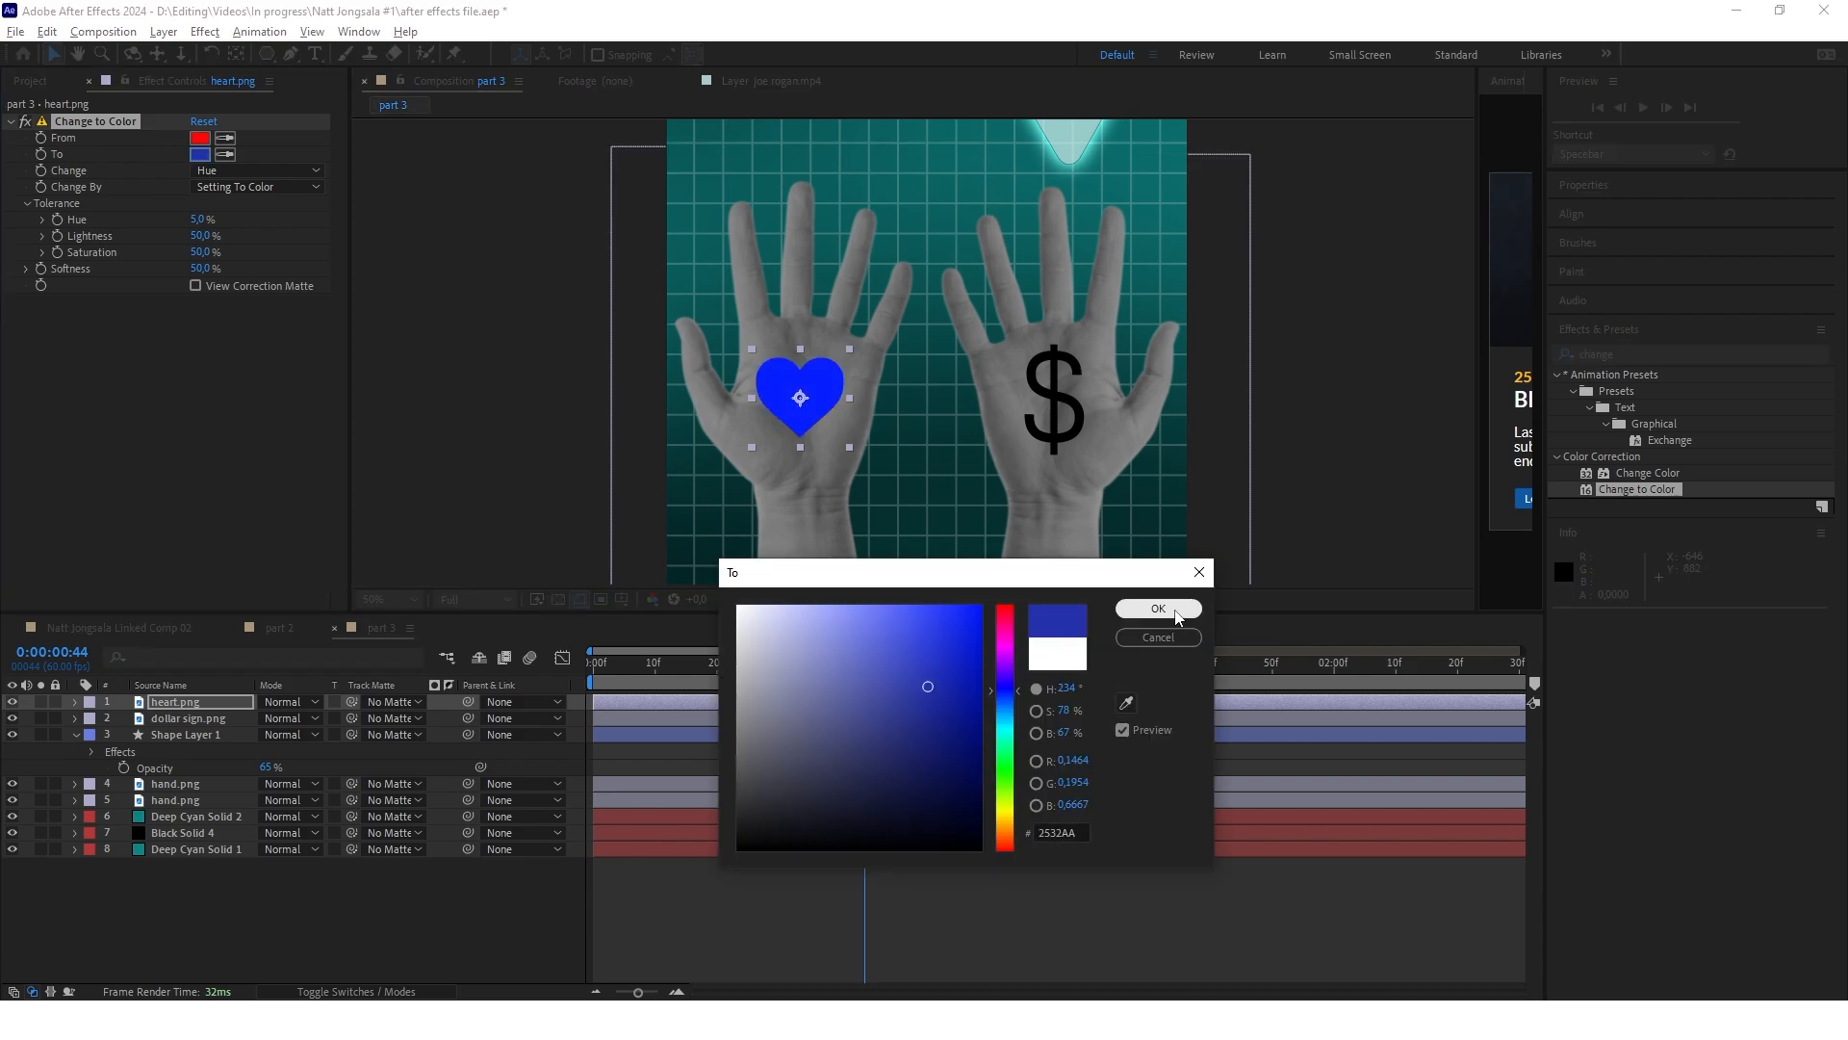
left_click(1175, 614)
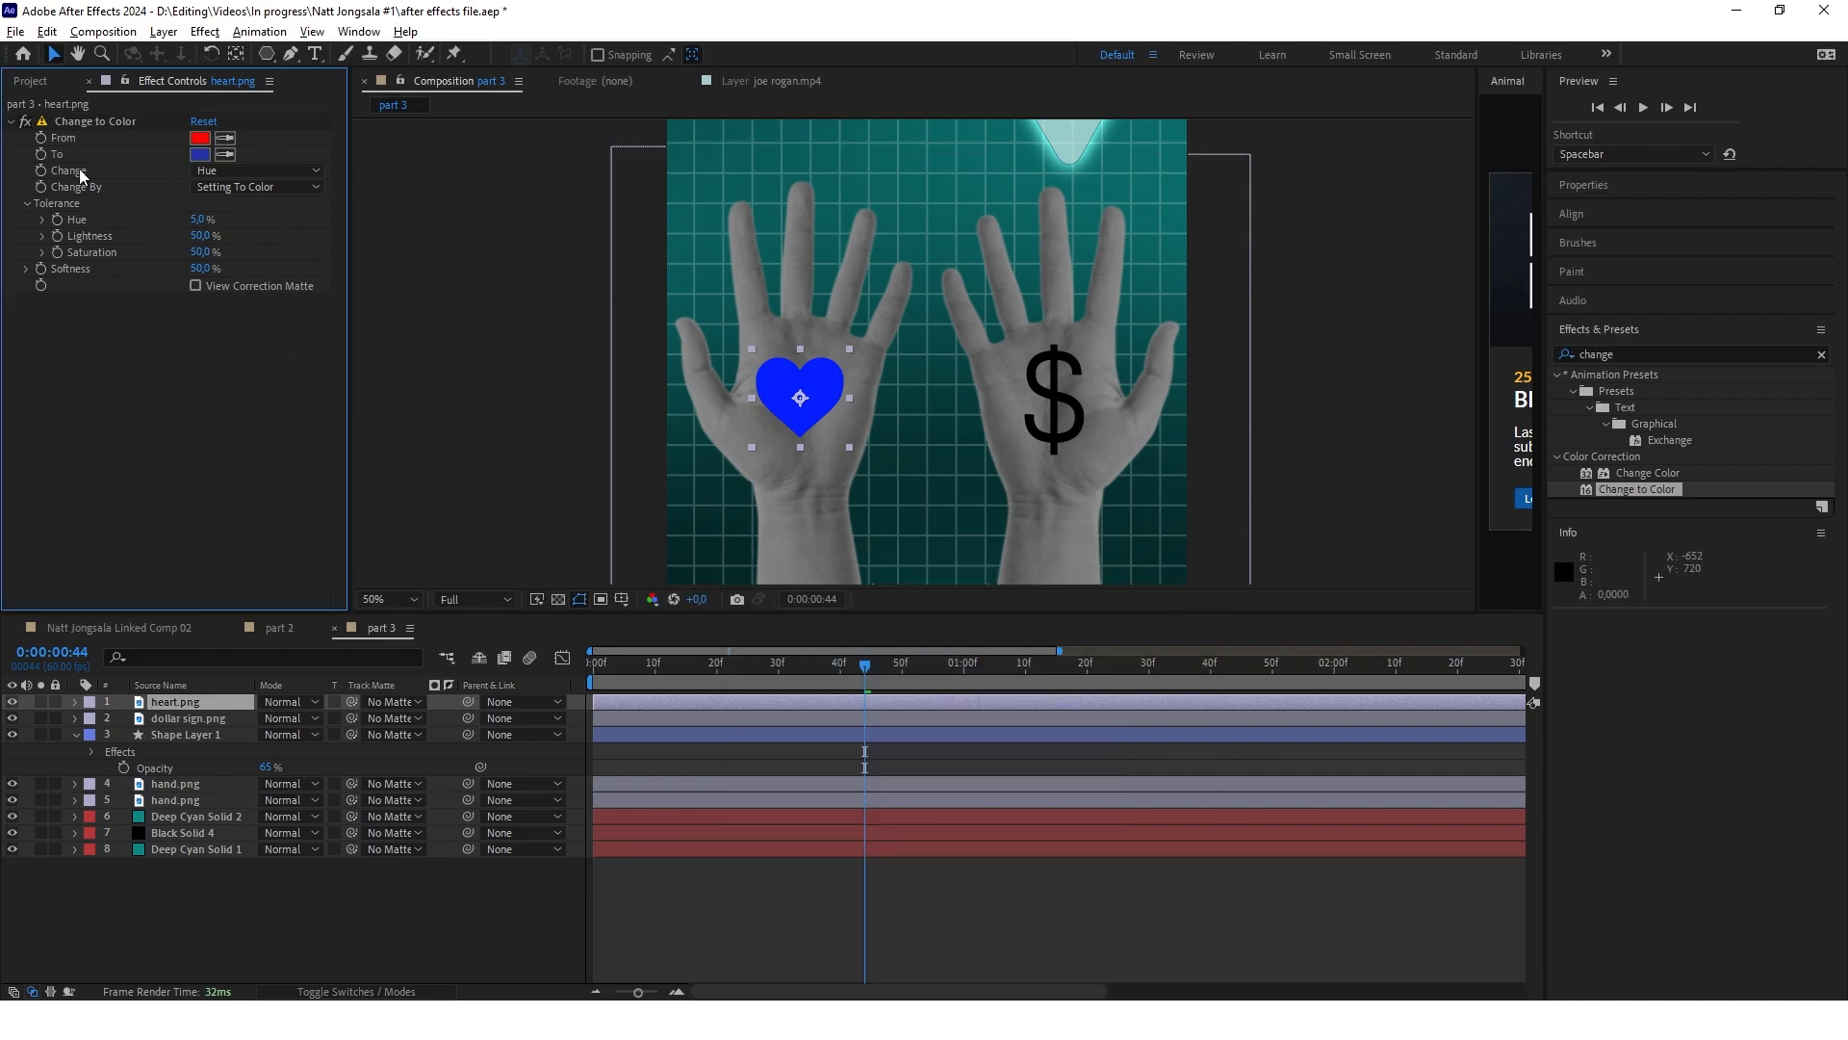
Set the heart effect's Change option to Hue, Lightness & Saturation and copy the effect onto the dollar sign layer
left_click(255, 171)
left_click(282, 252)
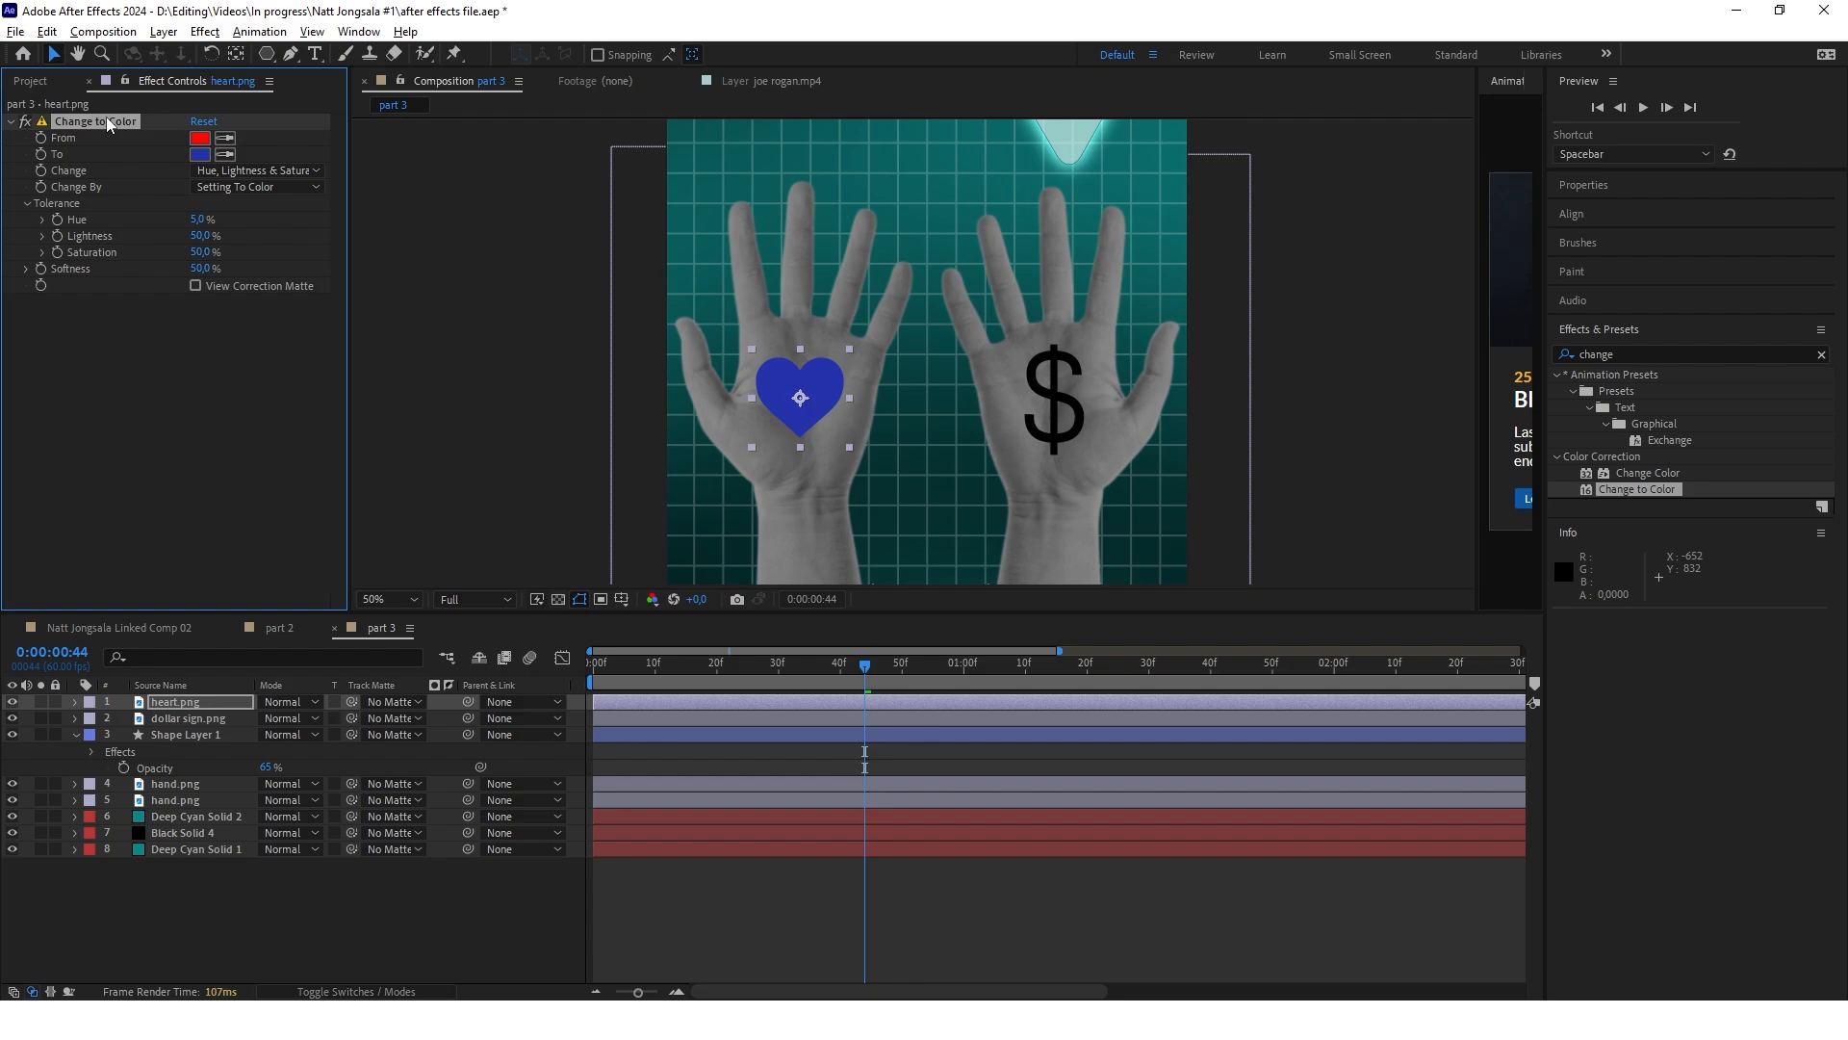
left_click(173, 719)
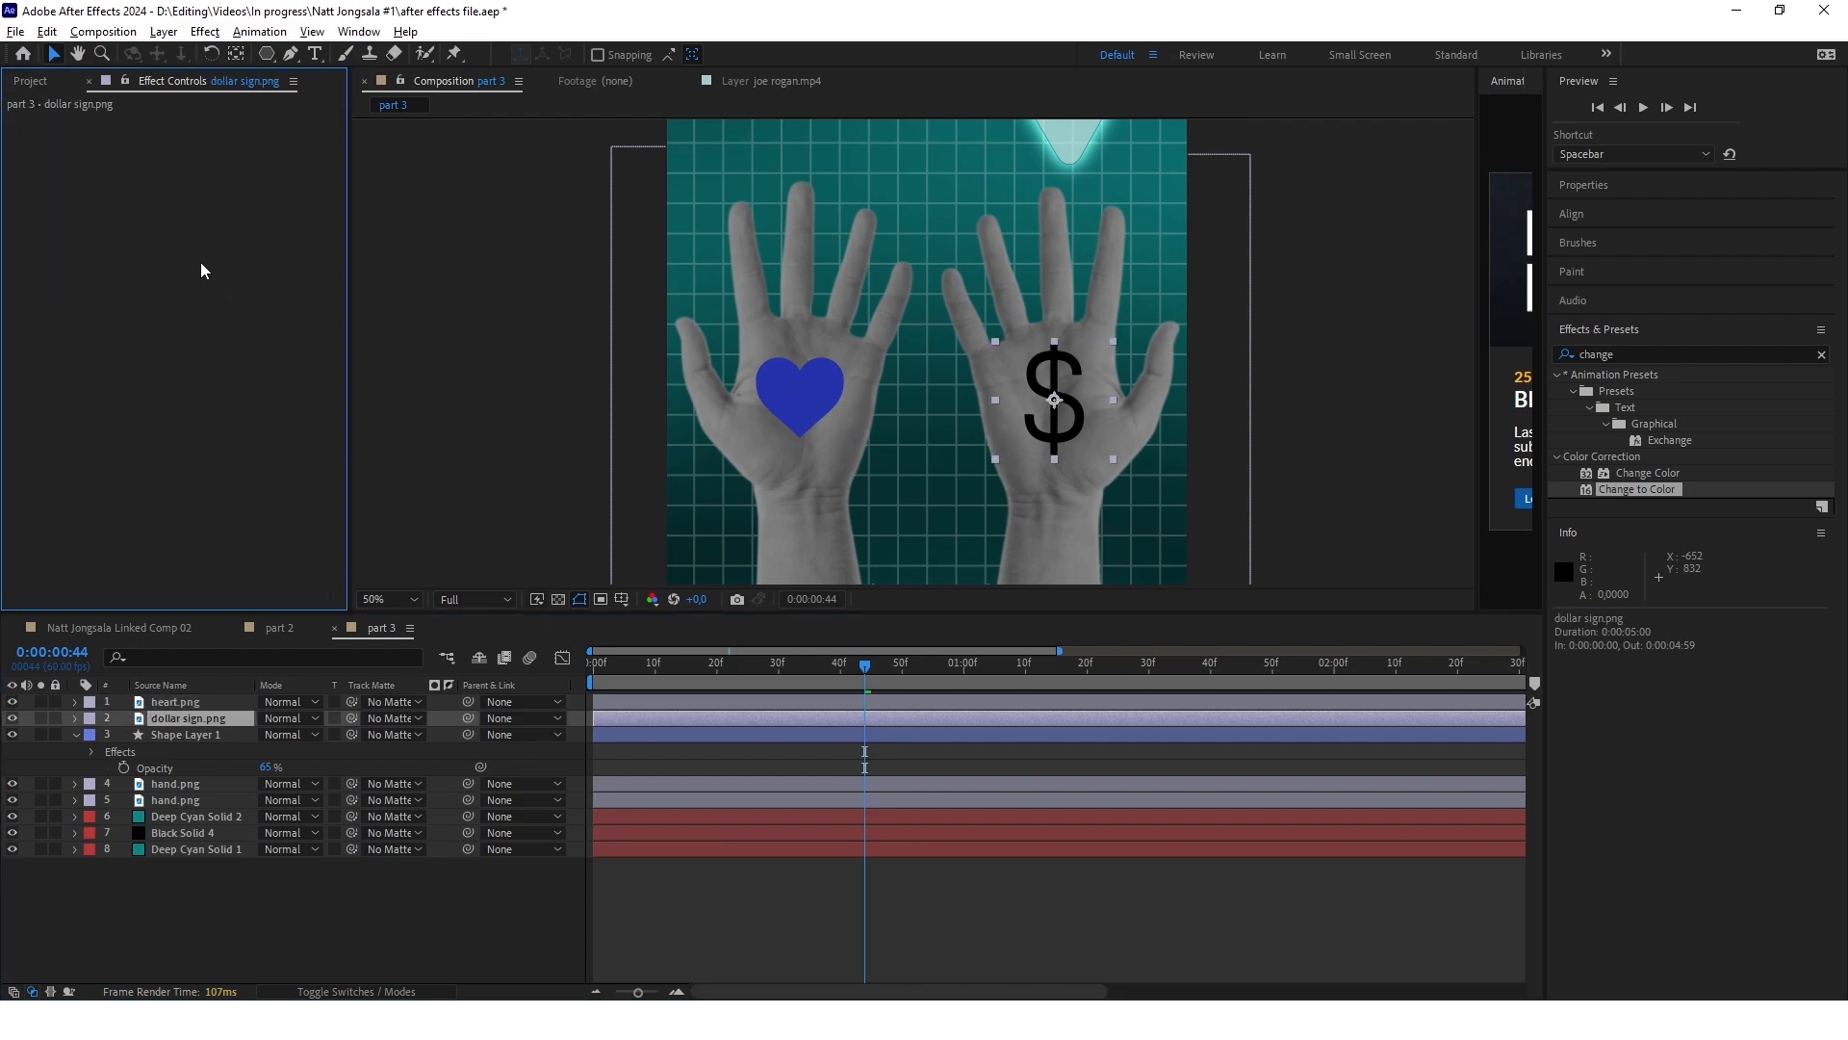
left_click_drag(202, 269, 204, 271)
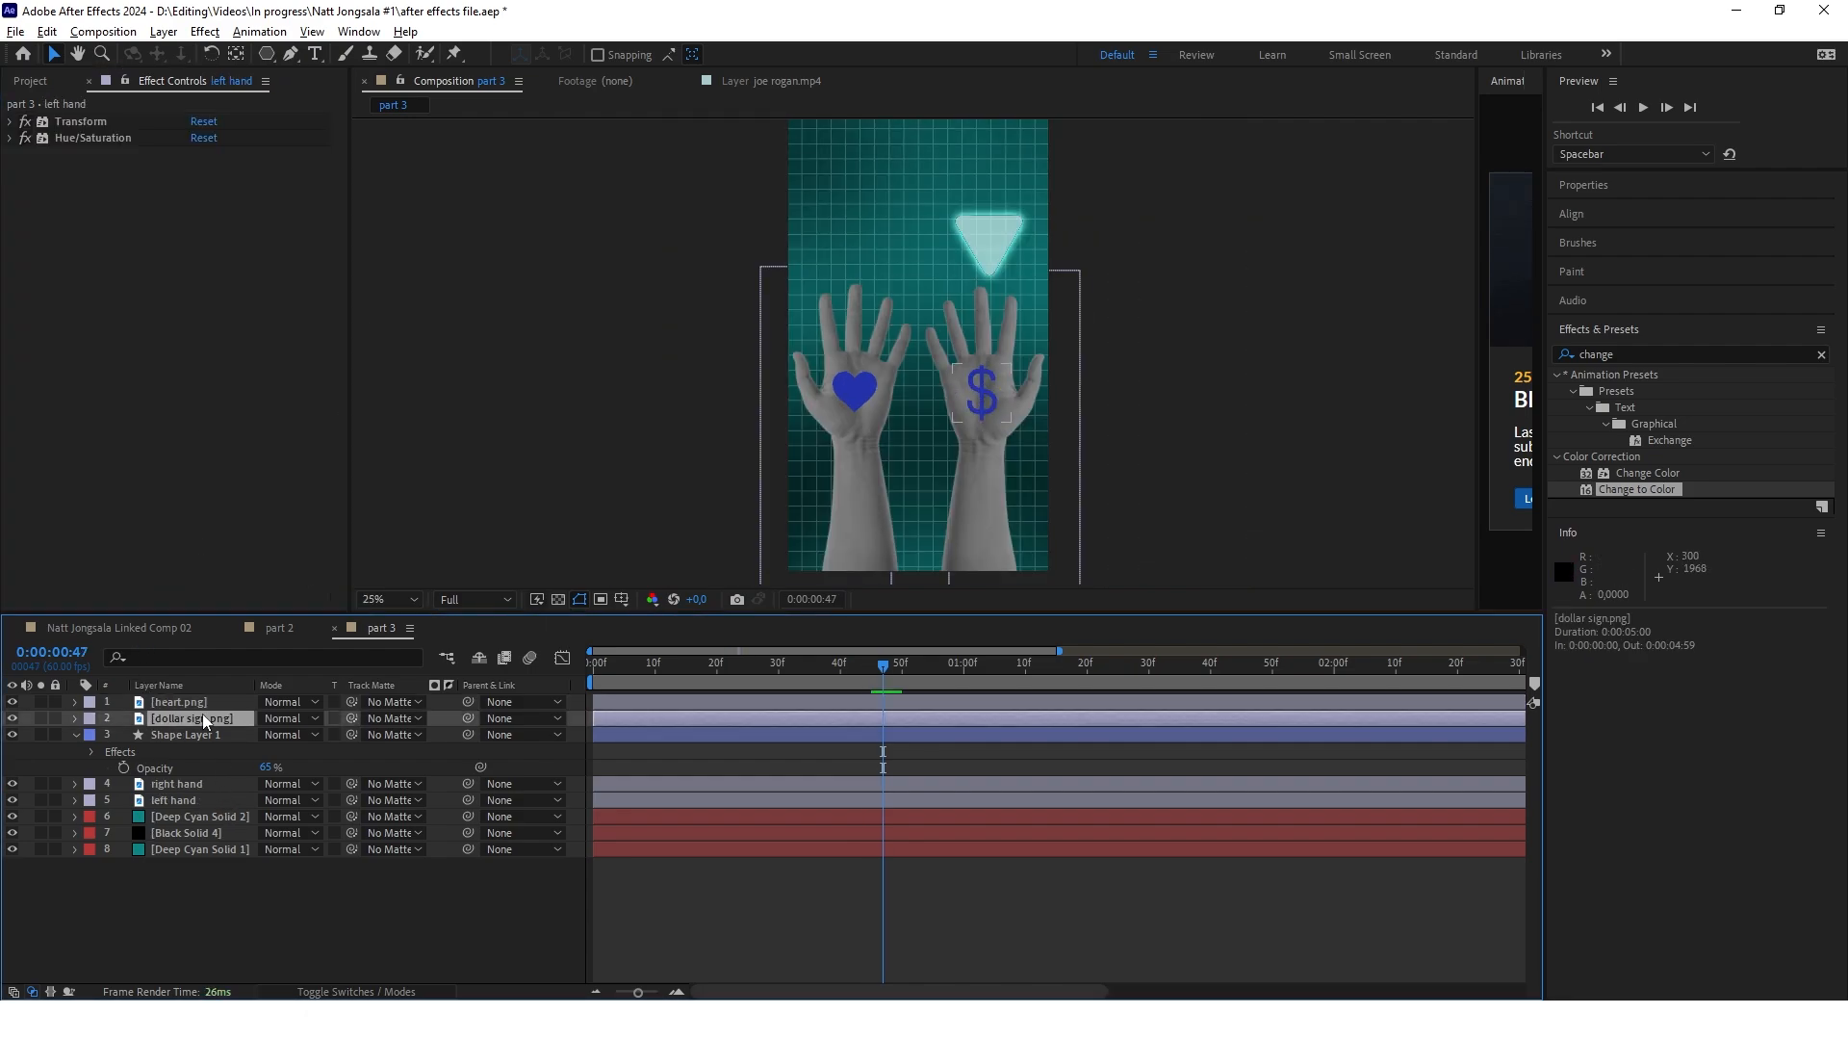
Parent the dollar sign layer to the right hand and the heart layer to the left hand
left_click(204, 719)
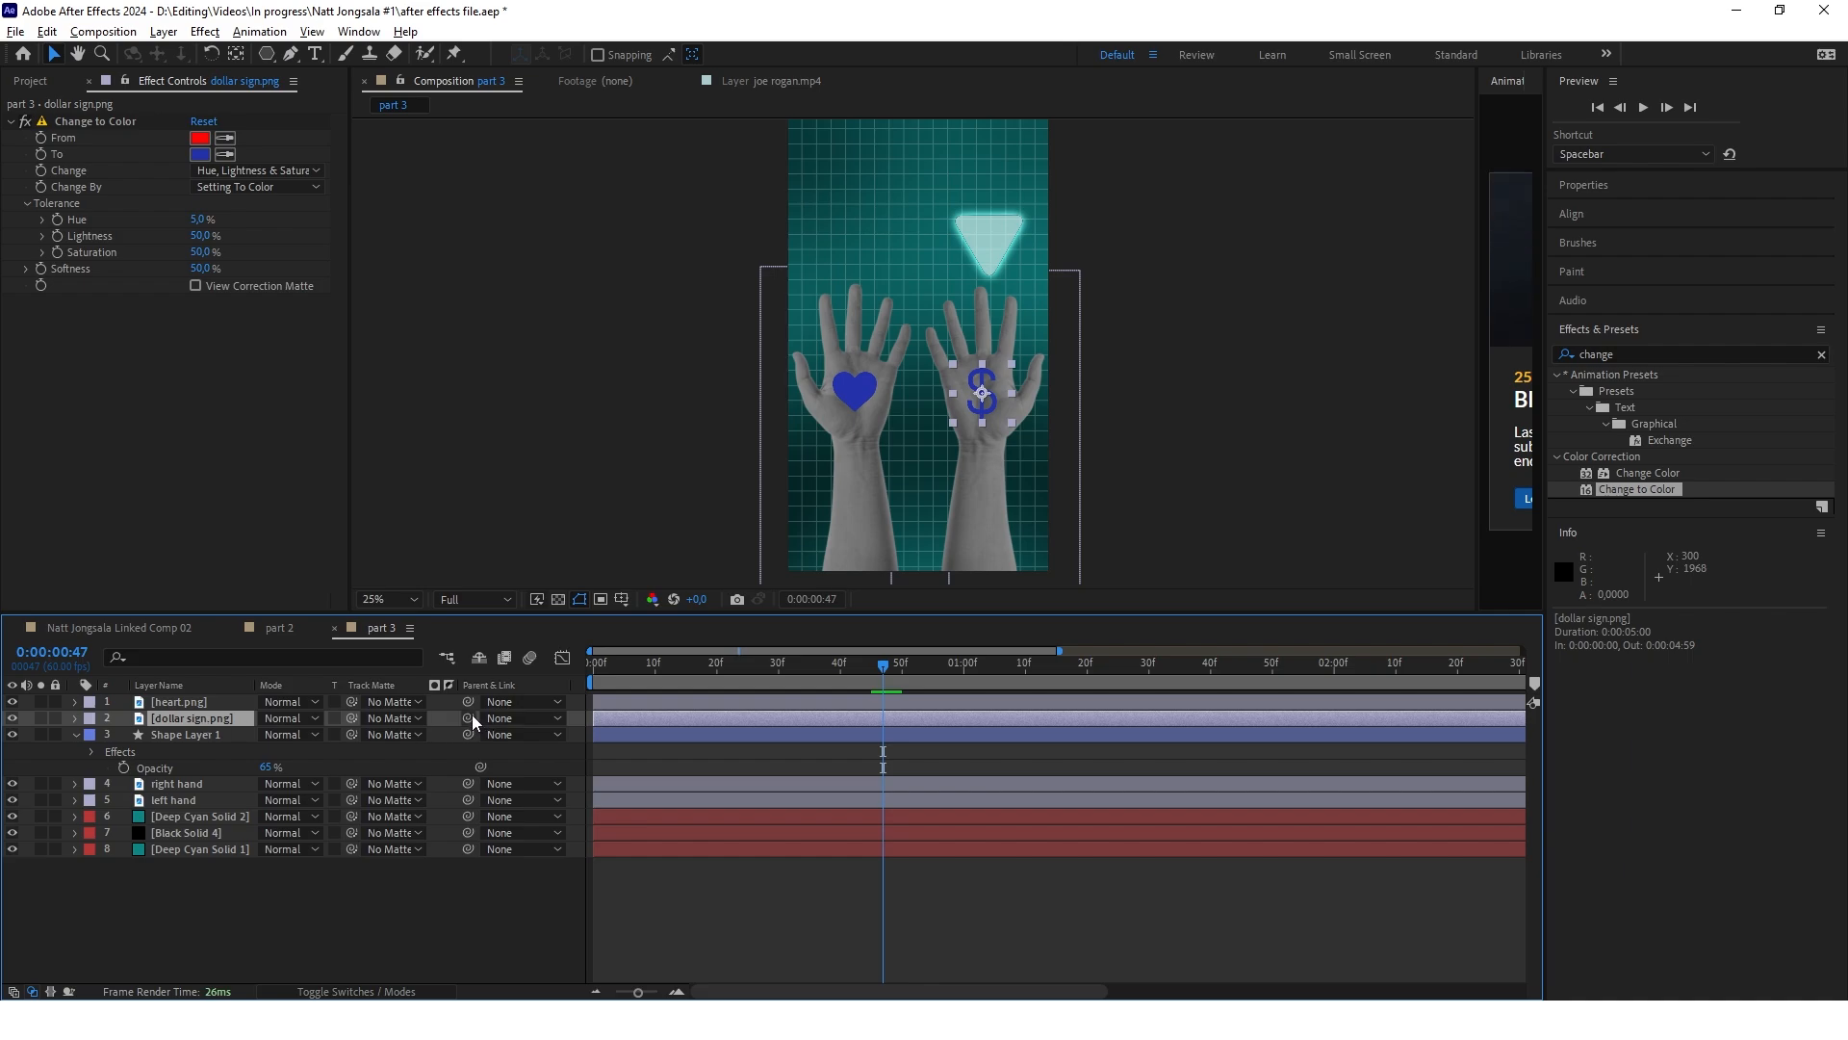
left_click_drag(468, 718, 194, 789)
left_click(183, 702)
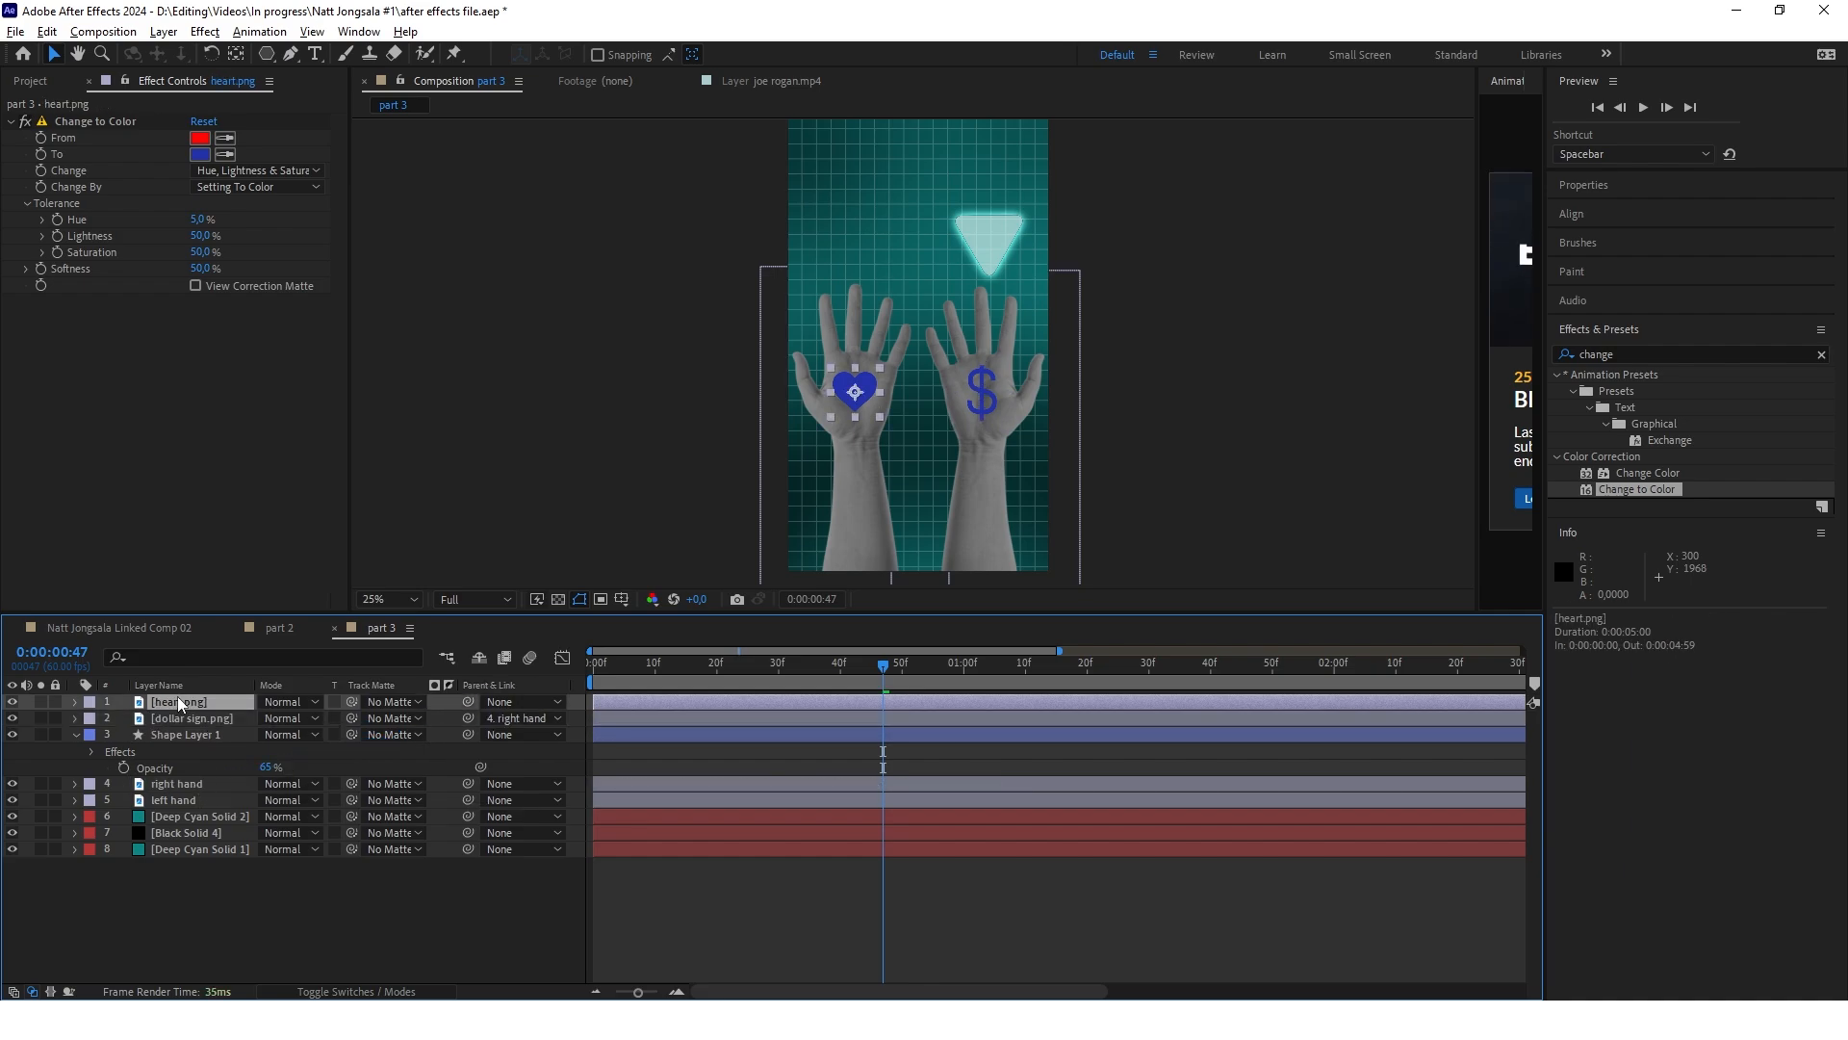
left_click_drag(471, 704, 178, 801)
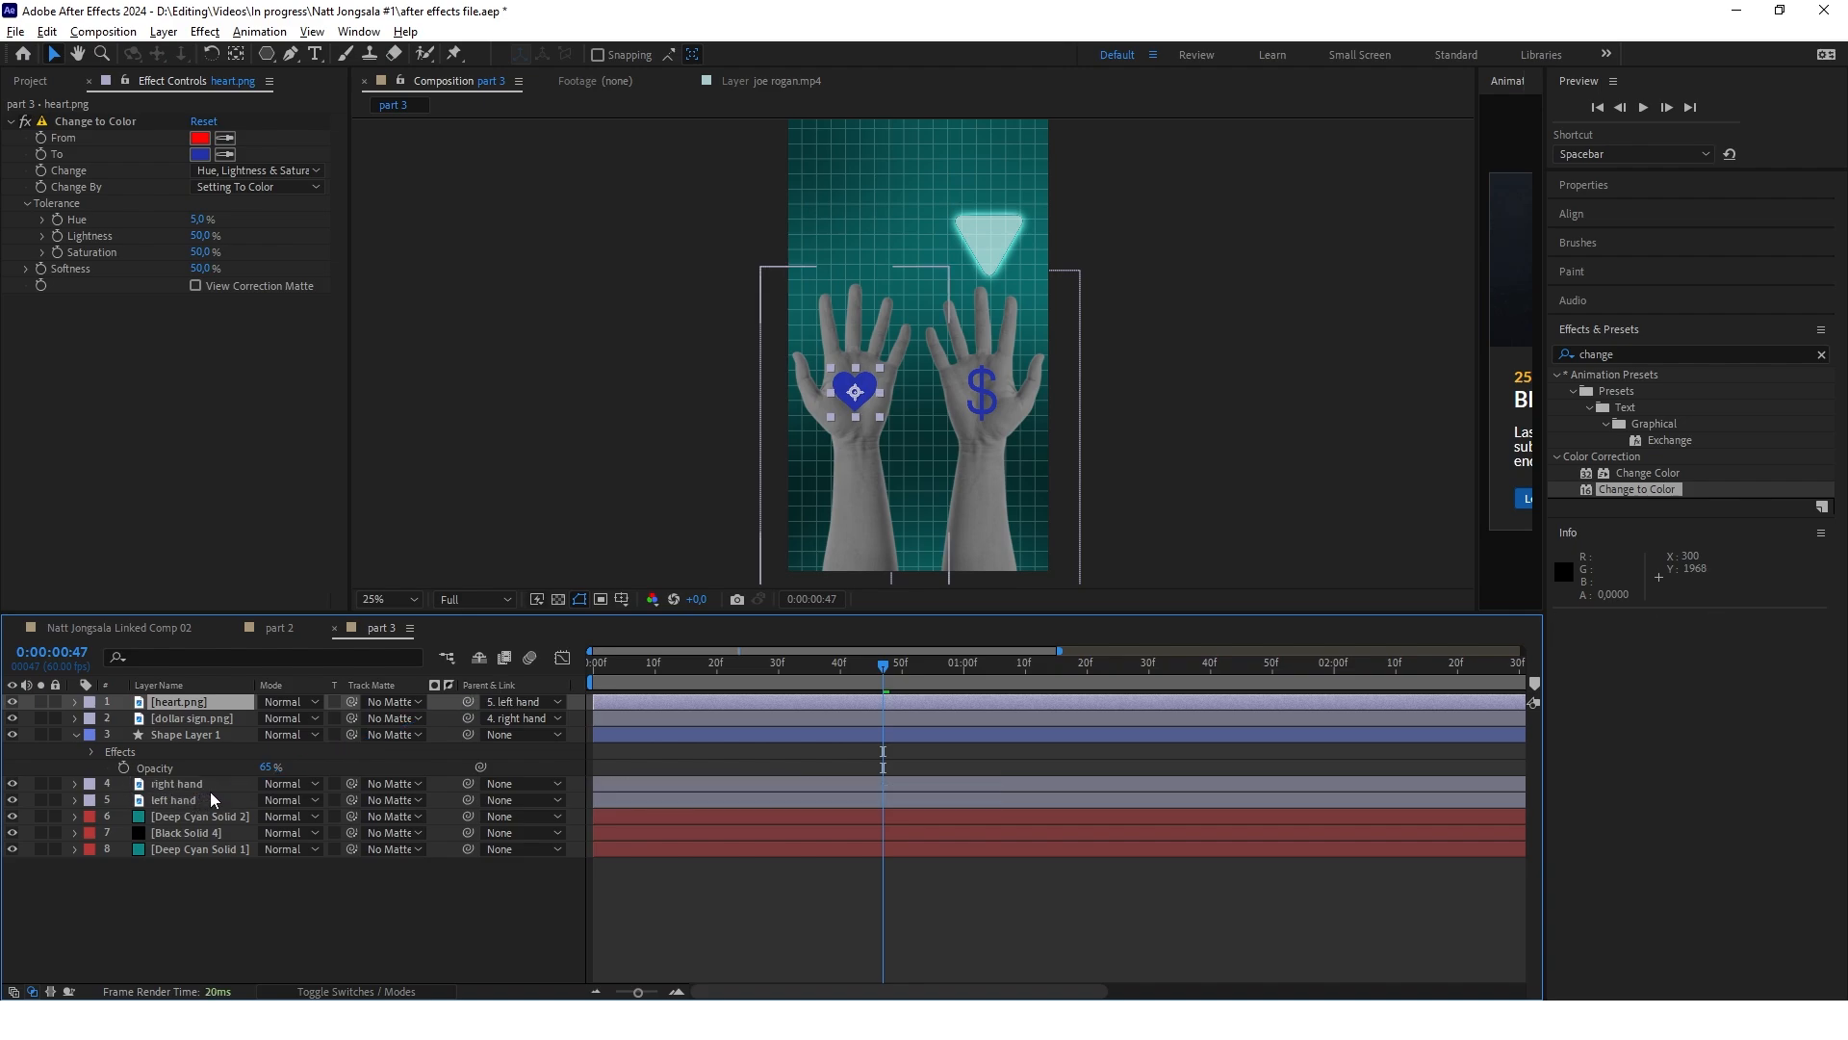
key("Home")
scroll(876, 364, "down", 1)
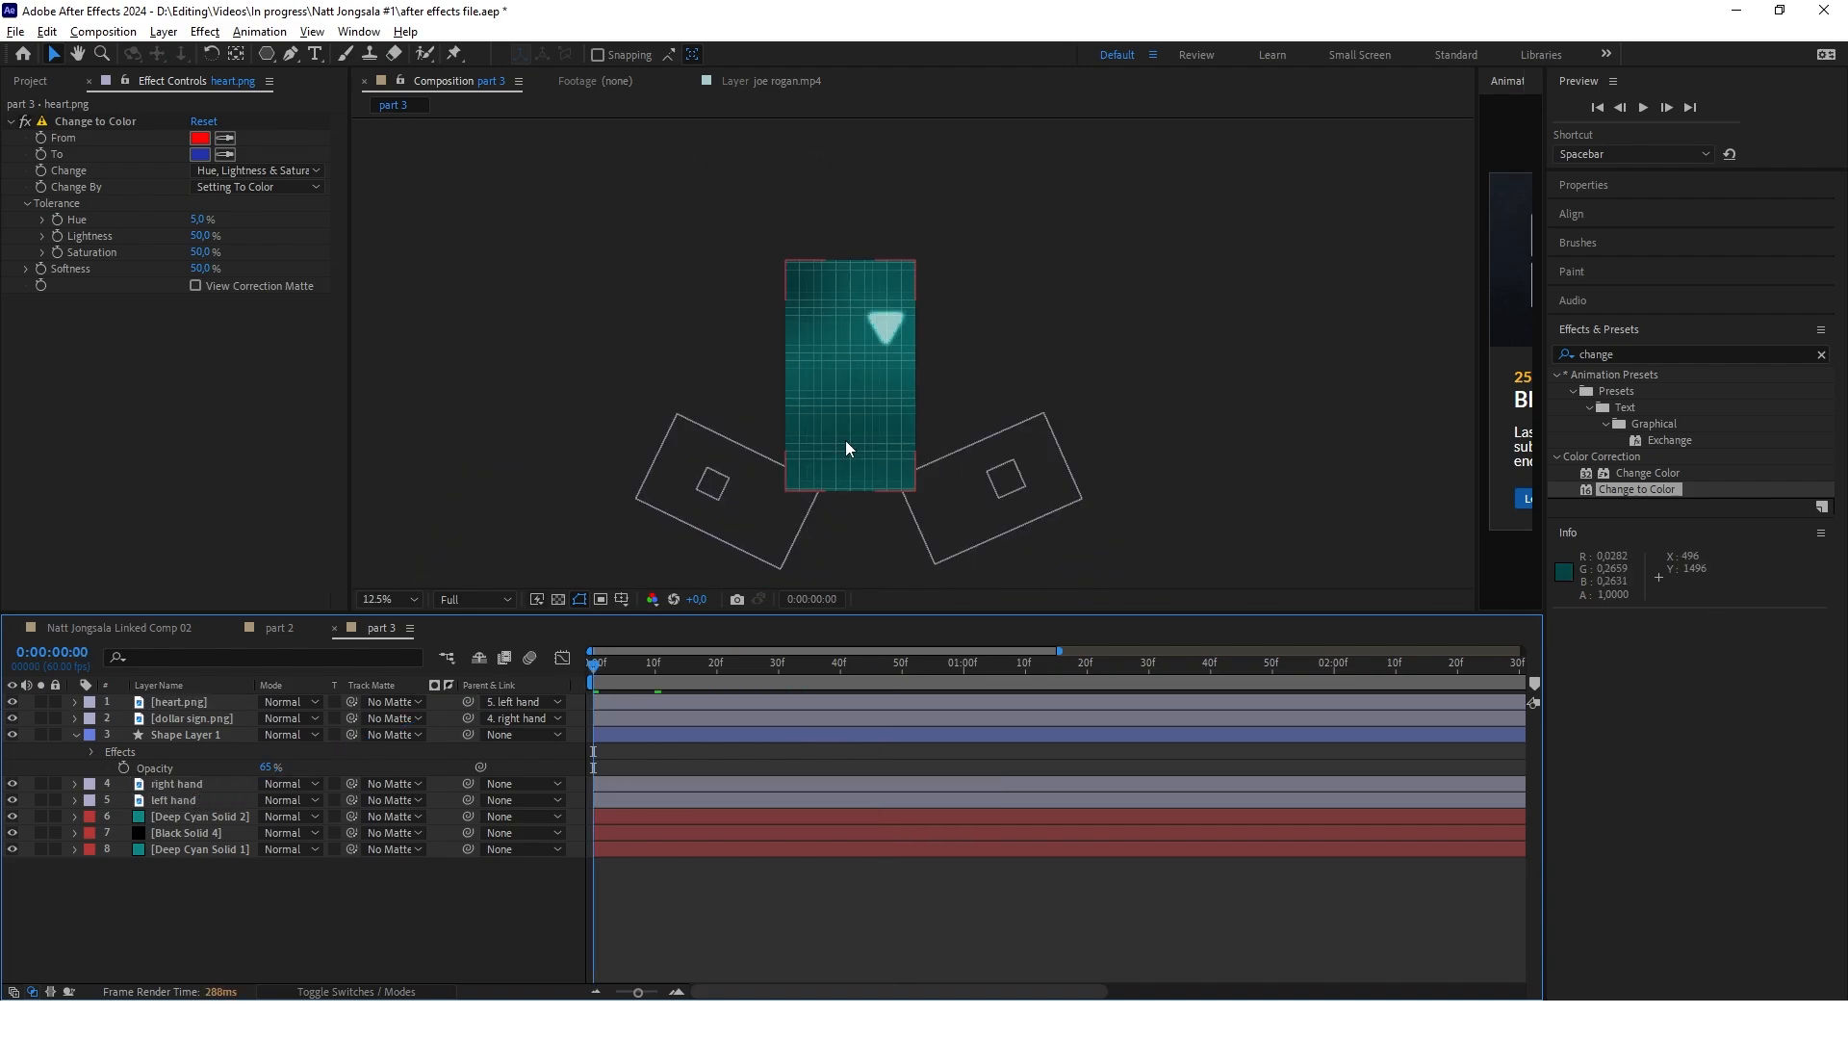
scroll(845, 441, "up", 1)
left_click_drag(593, 673, 660, 671)
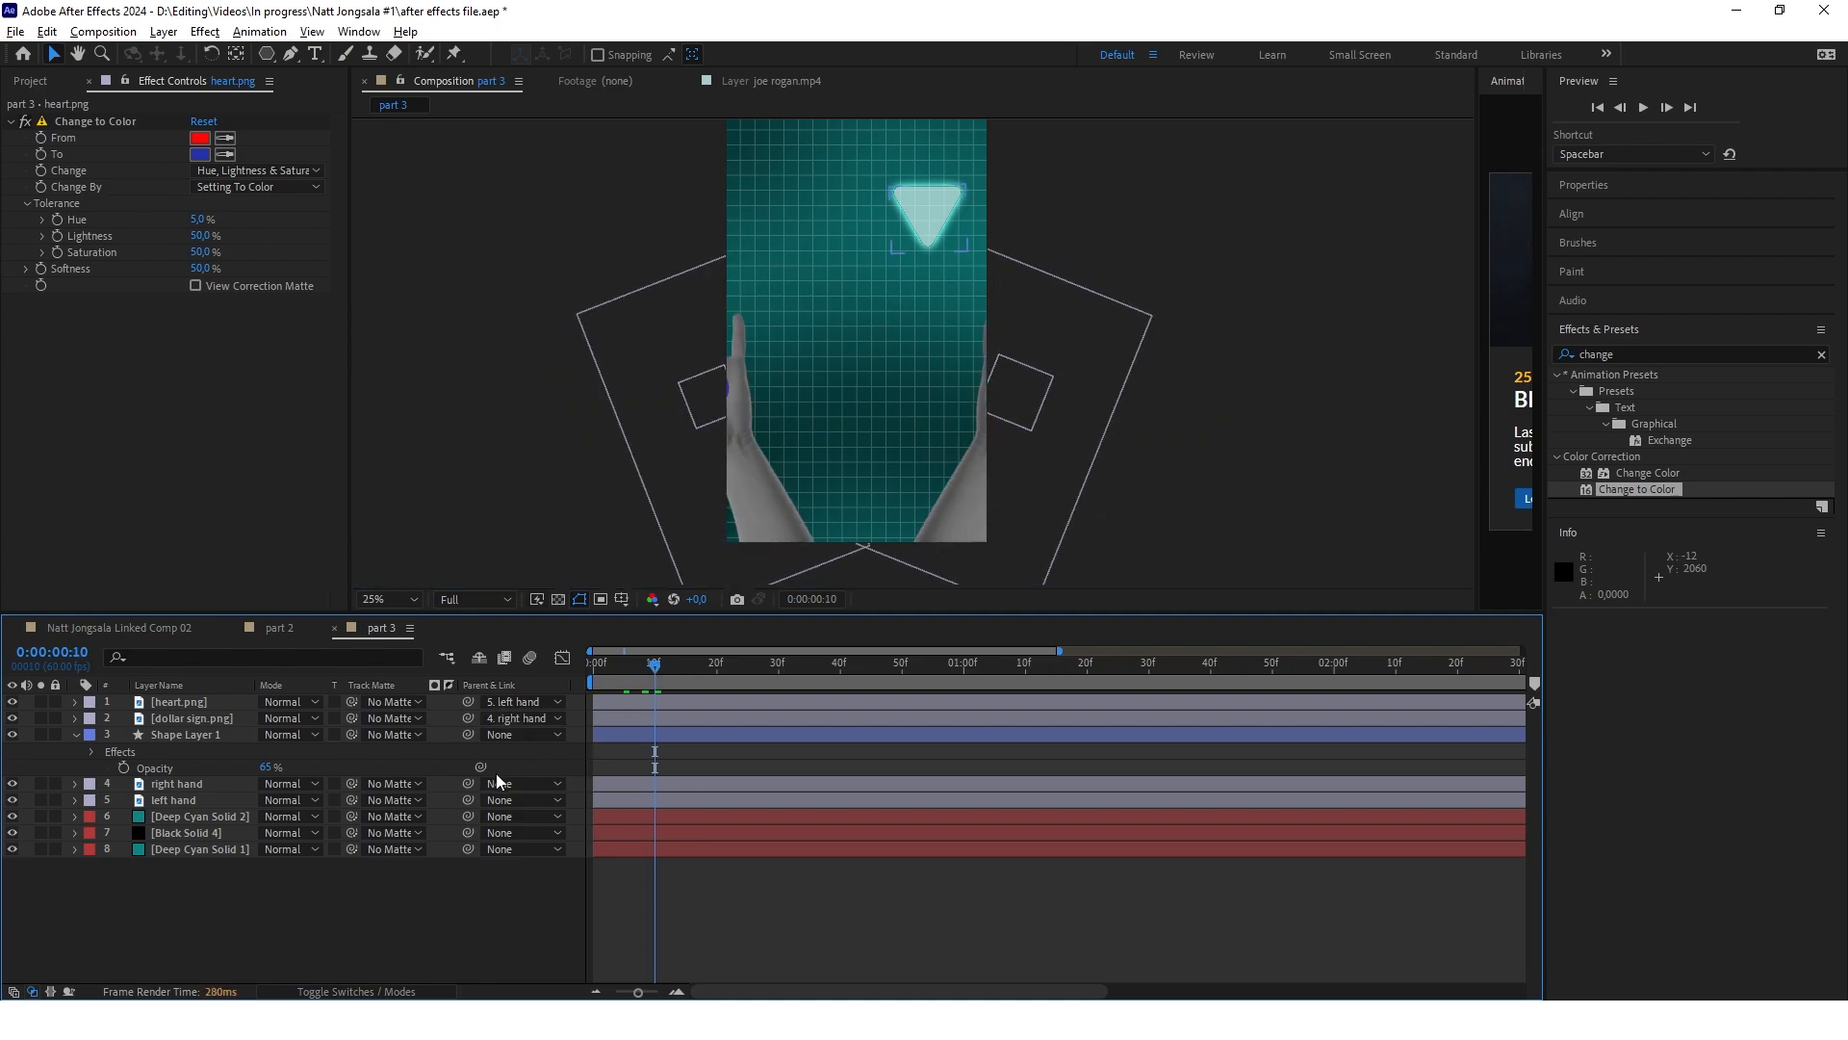
Delay the left hand's position and rotation keyframes by five frames so its swing starts at 0:00:00:05
left_click(644, 800)
key("u")
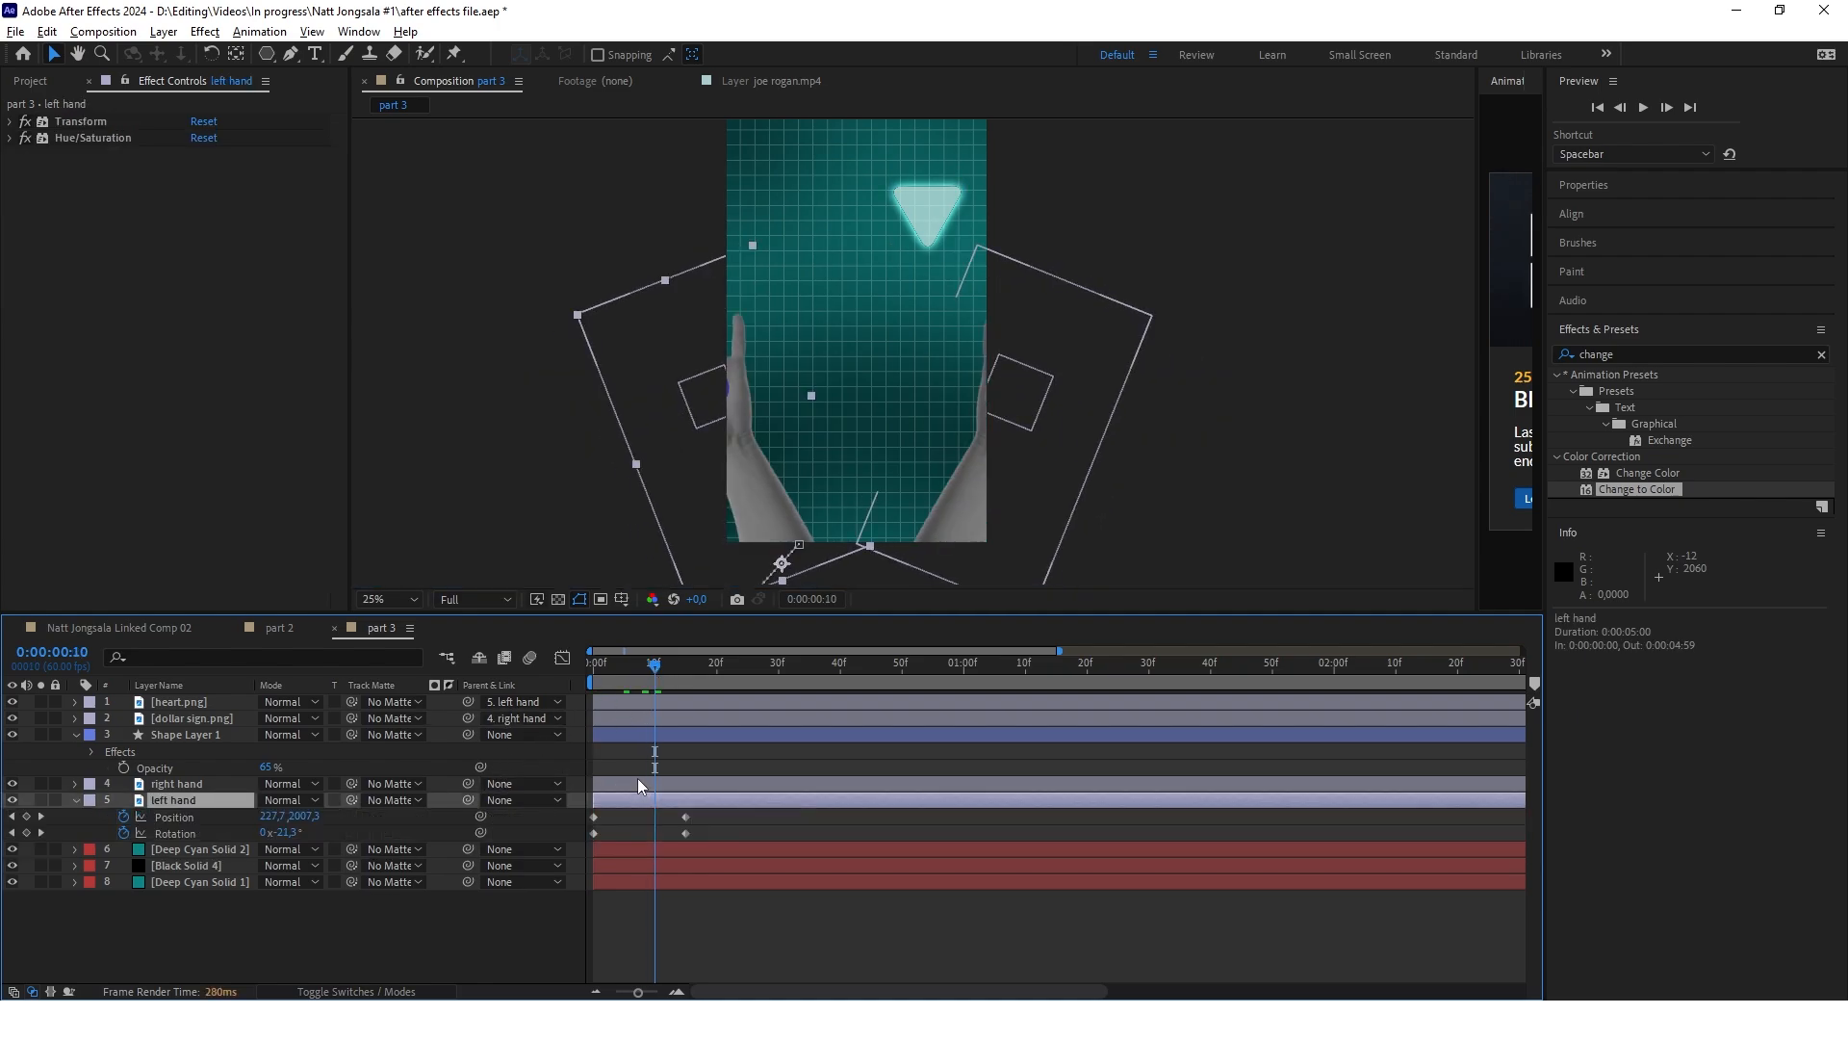
left_click(638, 785)
key("u")
left_click_drag(709, 859, 624, 855)
key("Home")
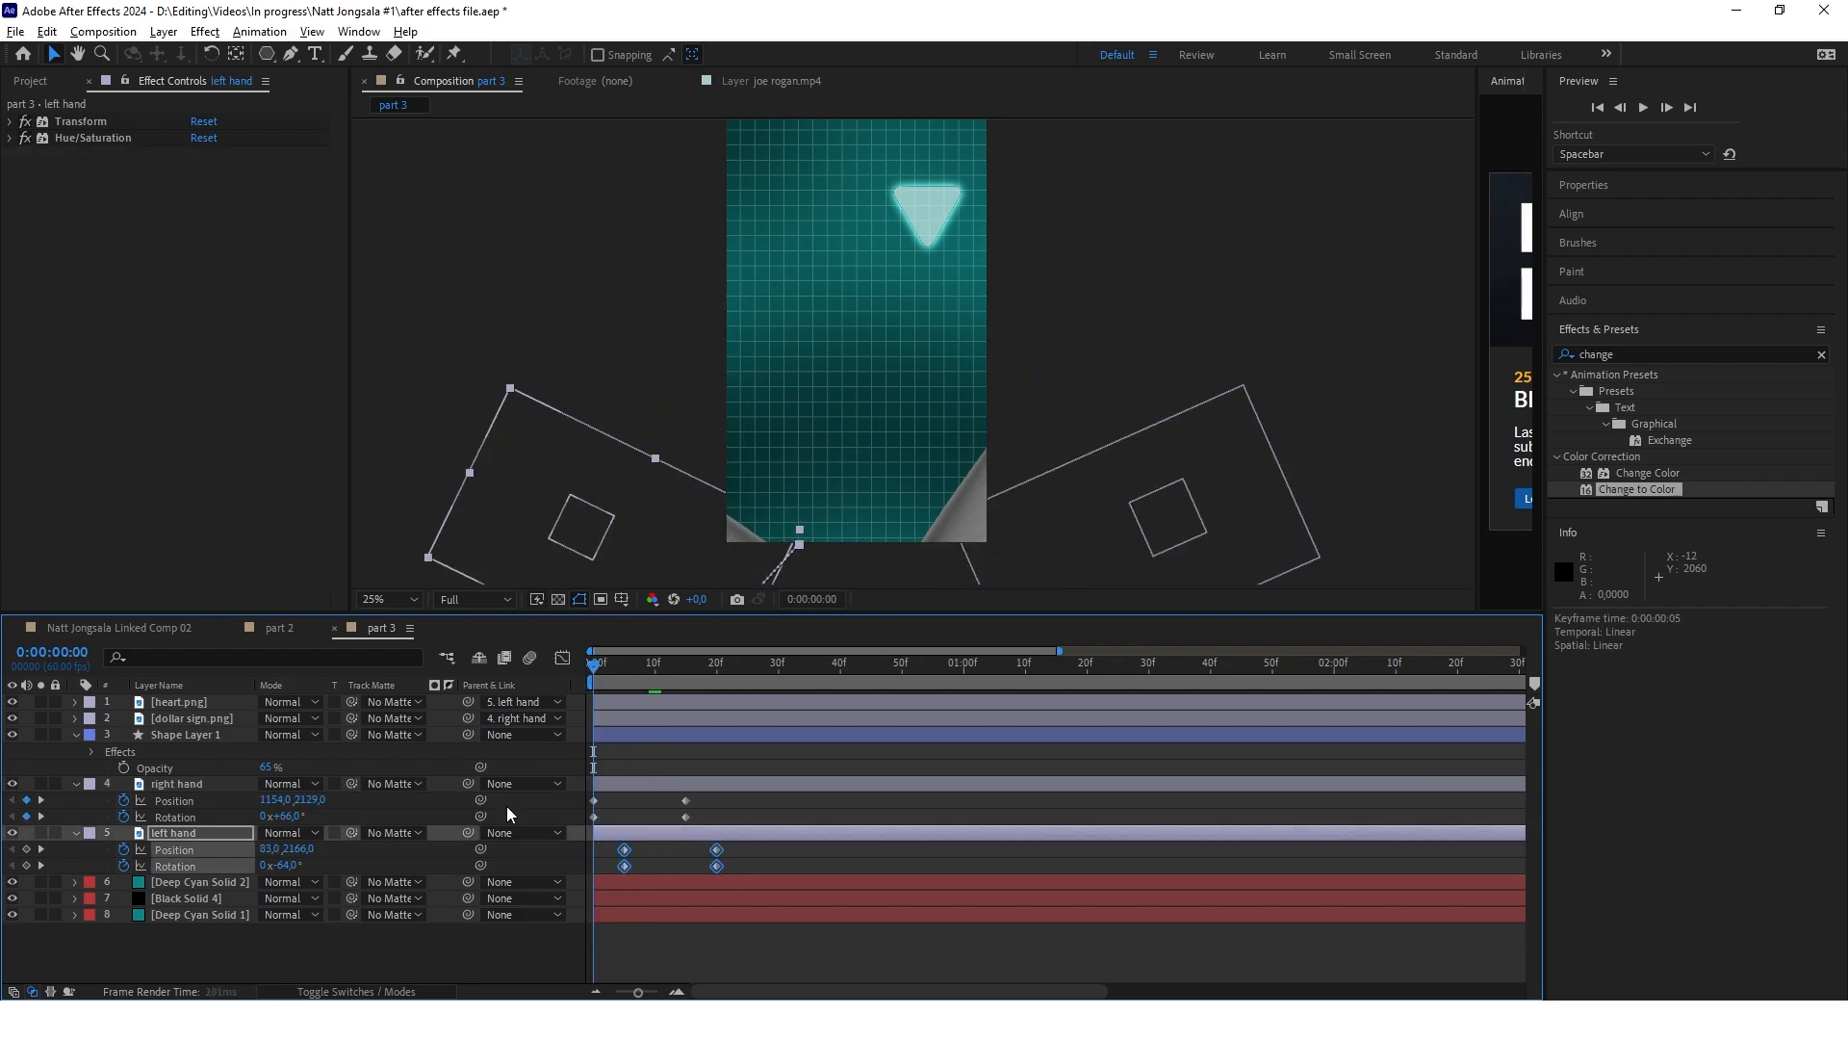
left_click(443, 972)
mouse_move(592, 666)
left_mouse_down()
mouse_move(735, 674)
mouse_move(596, 674)
left_mouse_up()
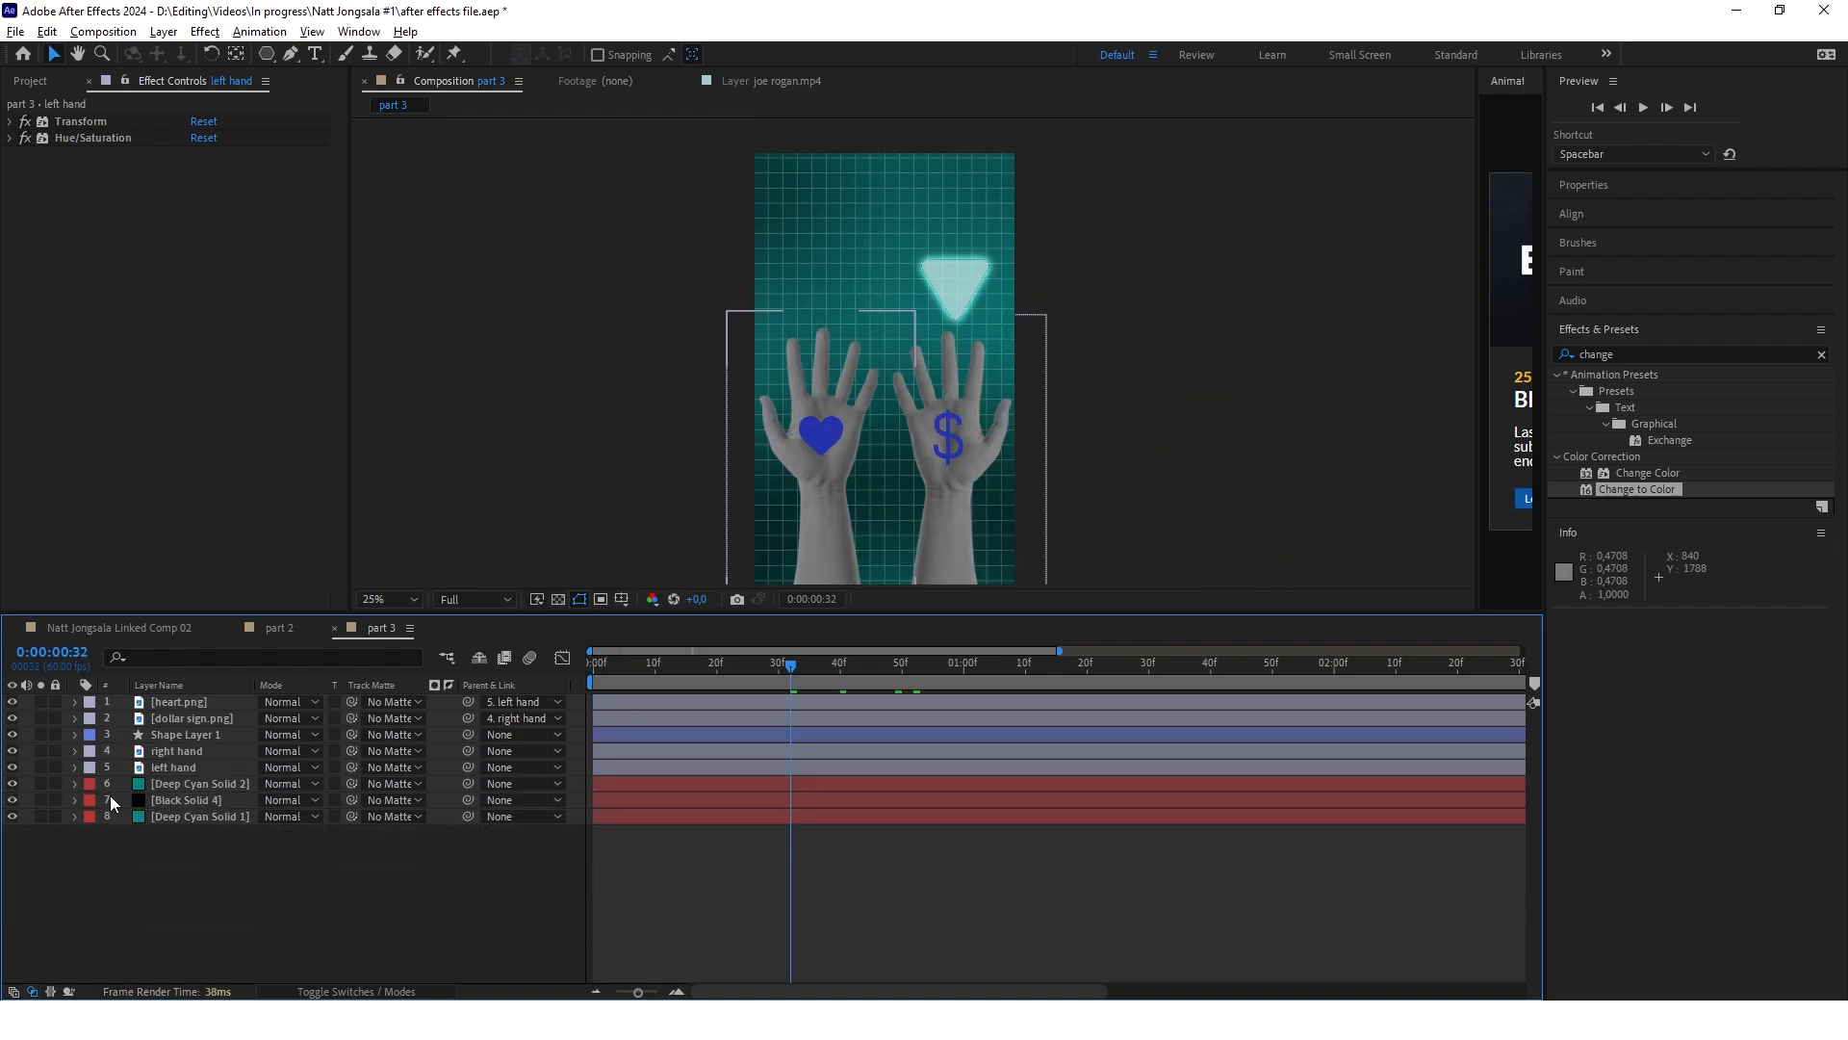
Create a new text layer containing a question mark at the centre of the composition
scroll(966, 269, "up", 2)
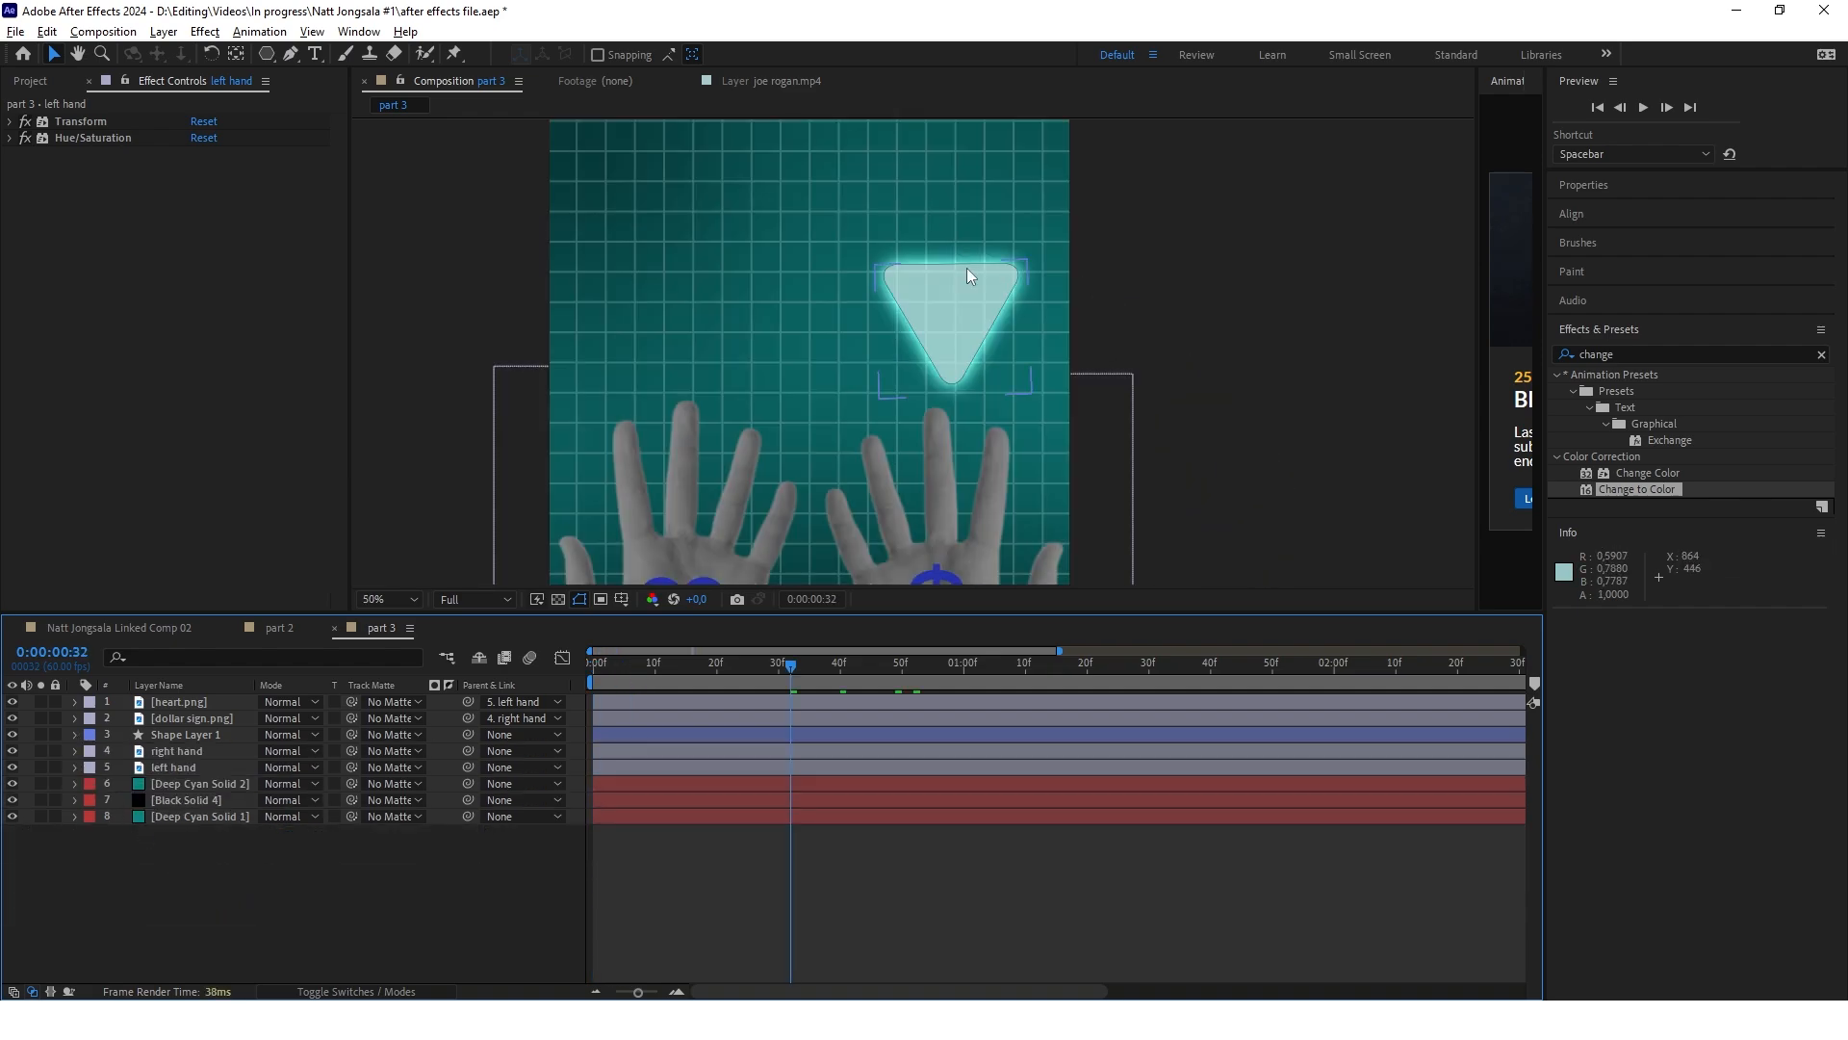
scroll(959, 280, "down", 2)
right_click(280, 899)
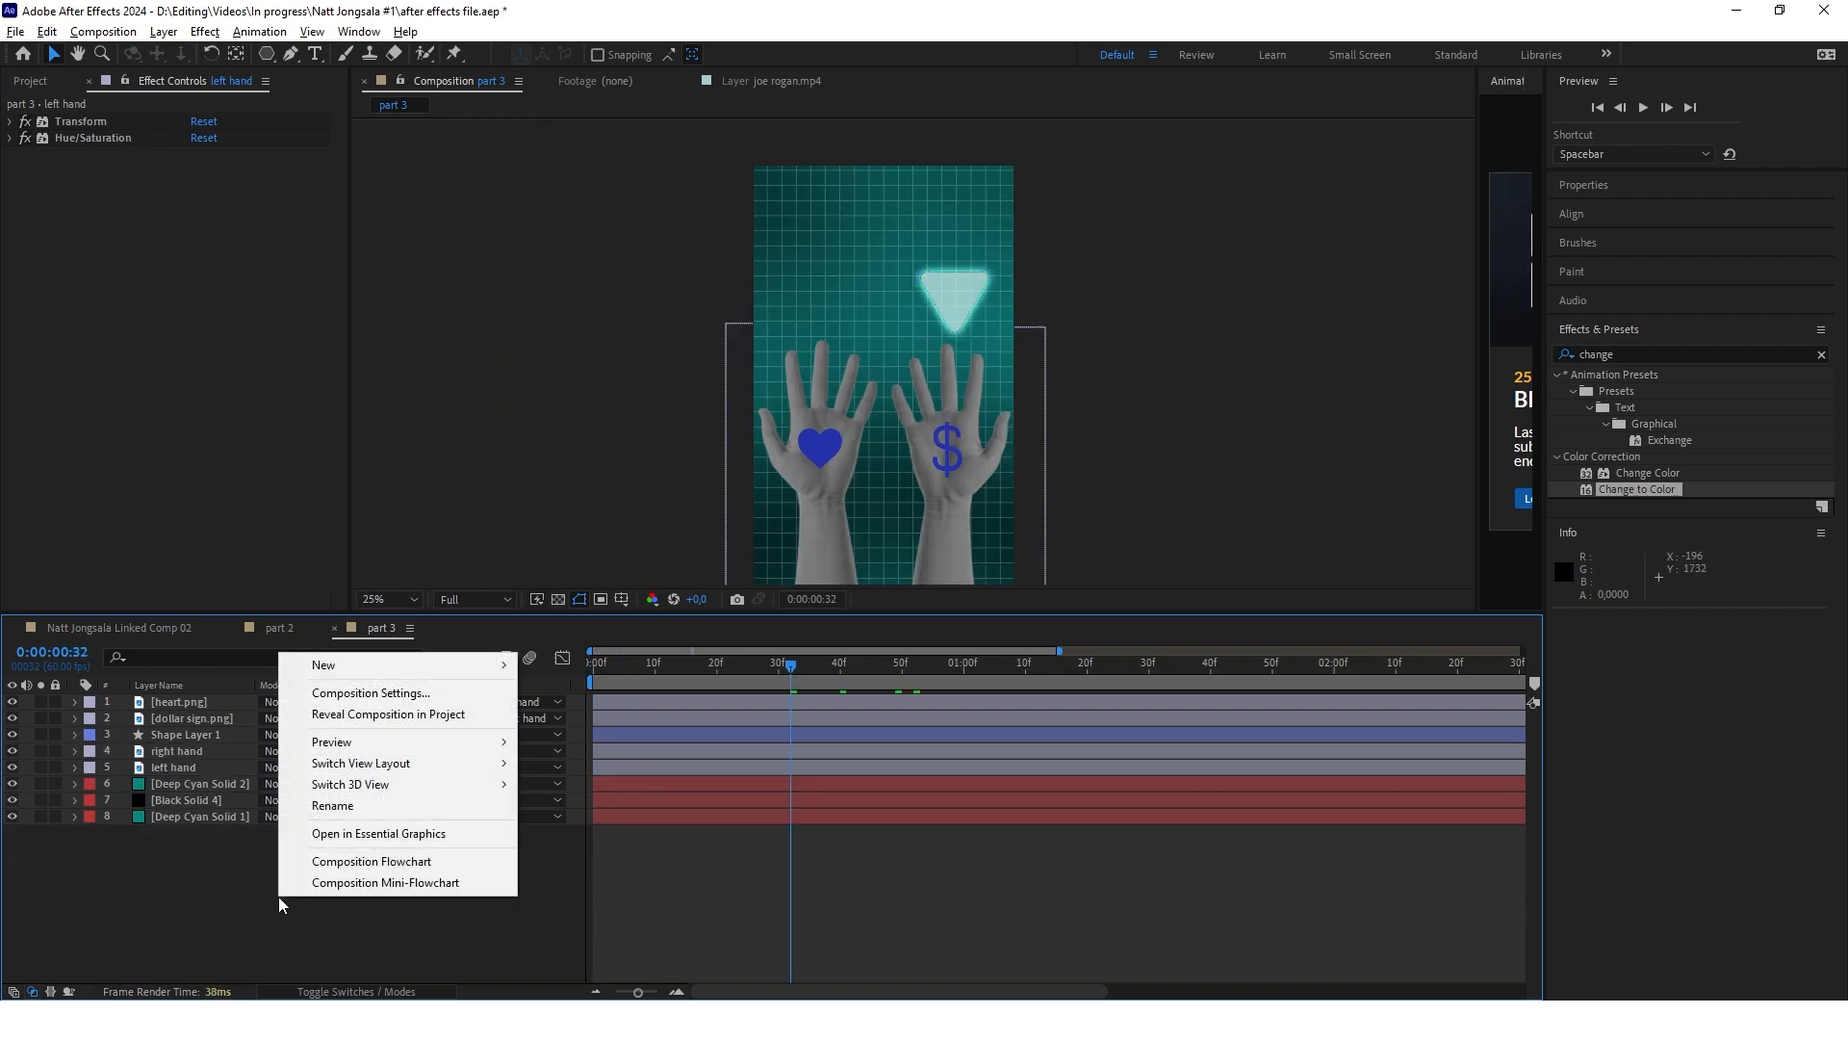
mouse_move(405, 665)
left_click(623, 695)
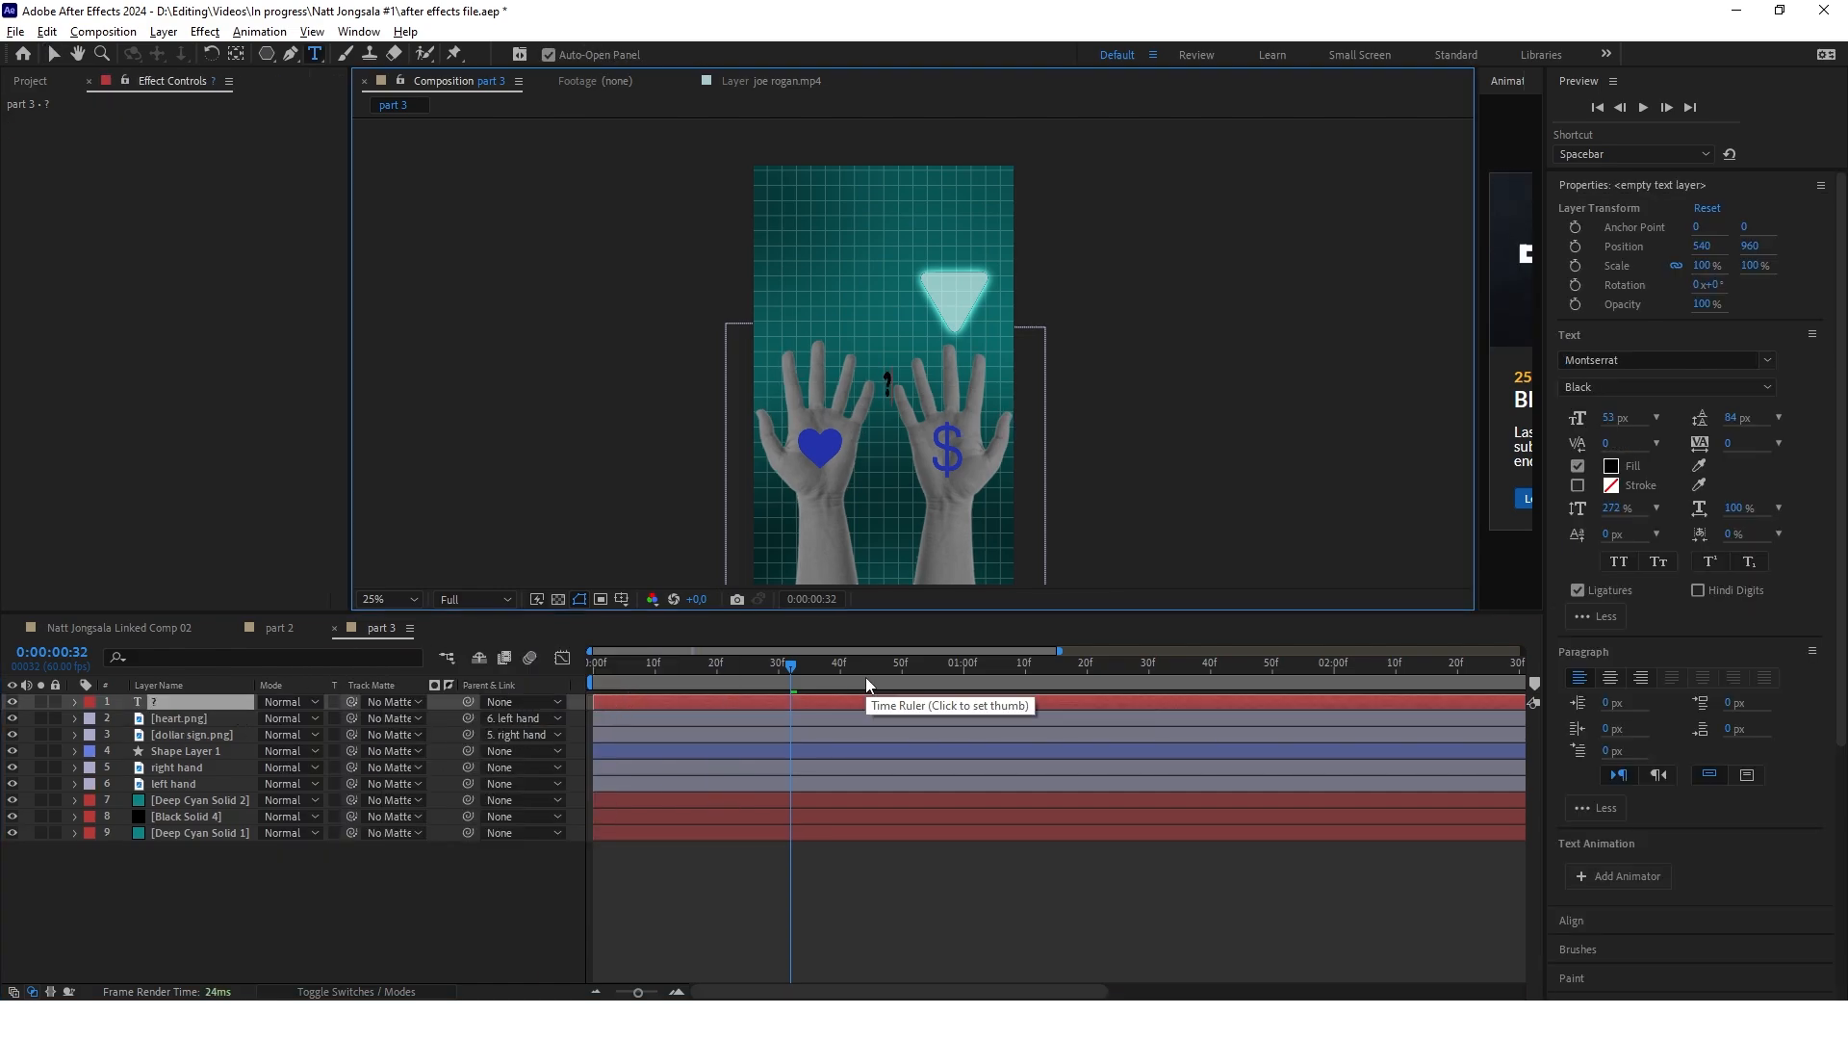
Place the question mark inside the glowing triangle in Montserrat ExtraBold and parent it to the triangle's shape layer
scroll(907, 380, "up", 2)
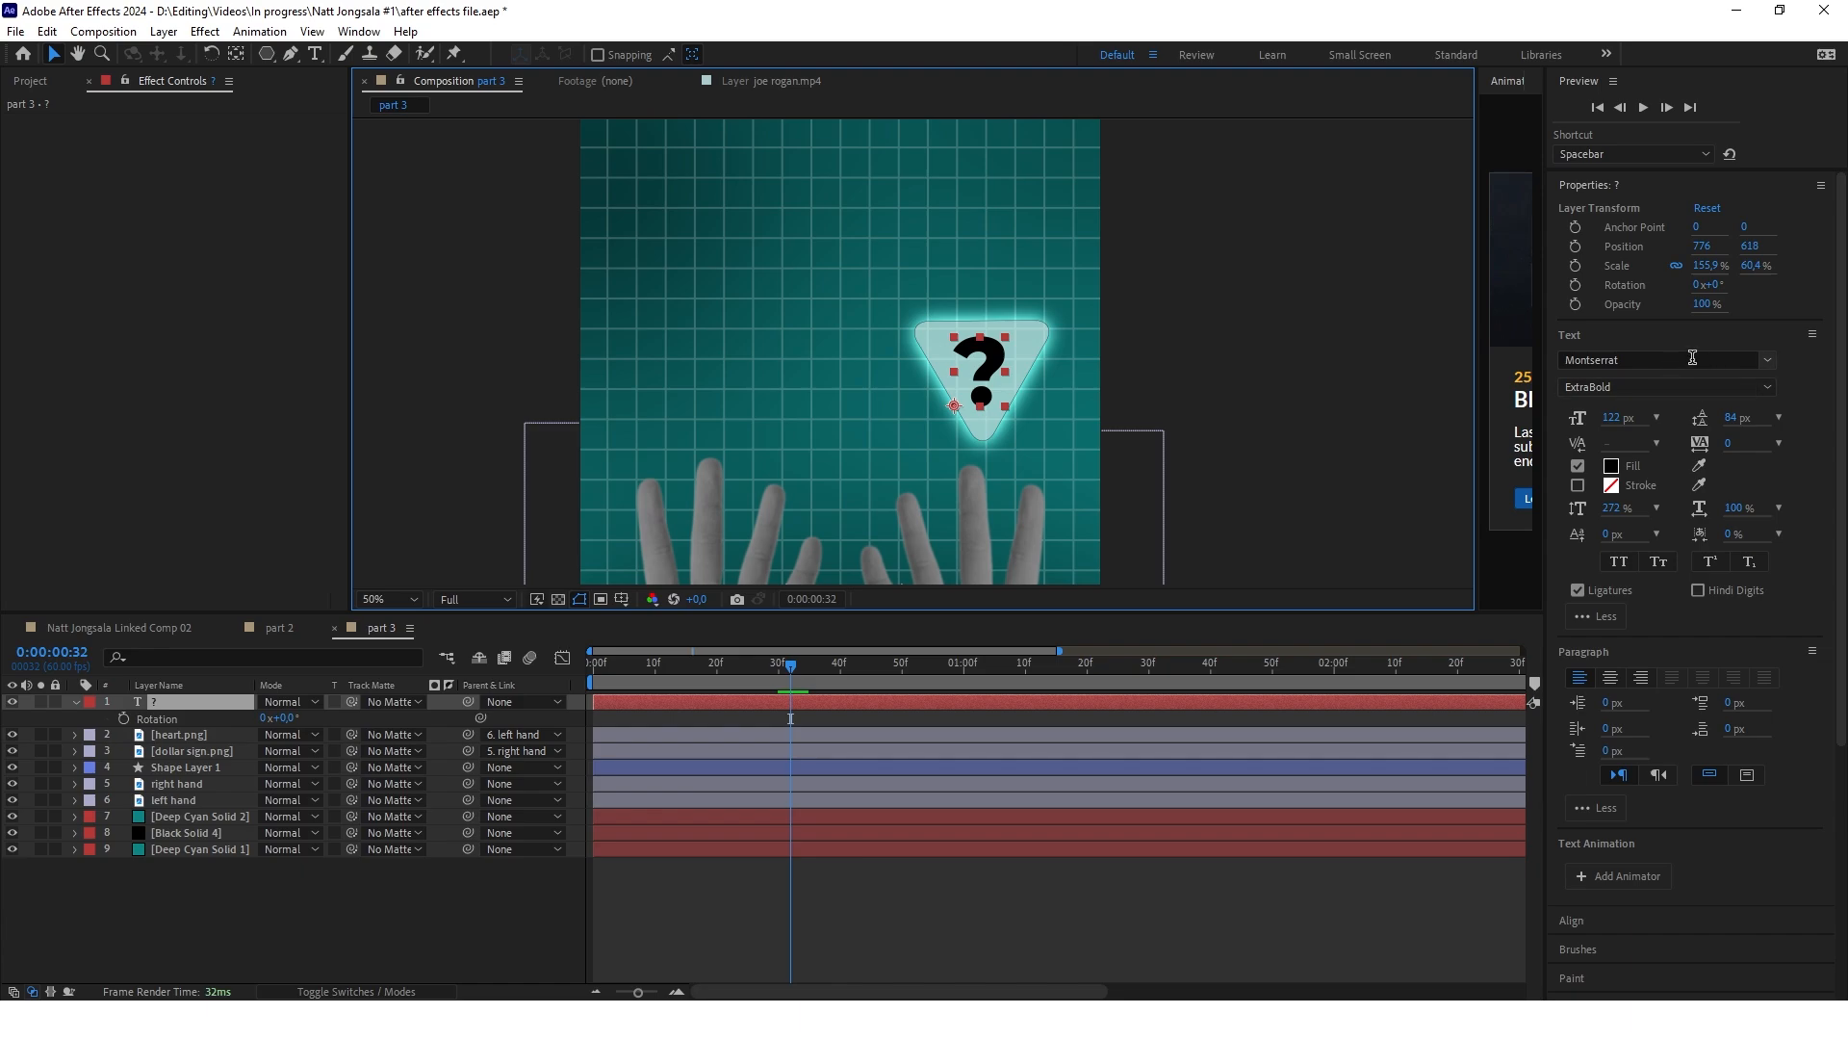
left_click(1665, 387)
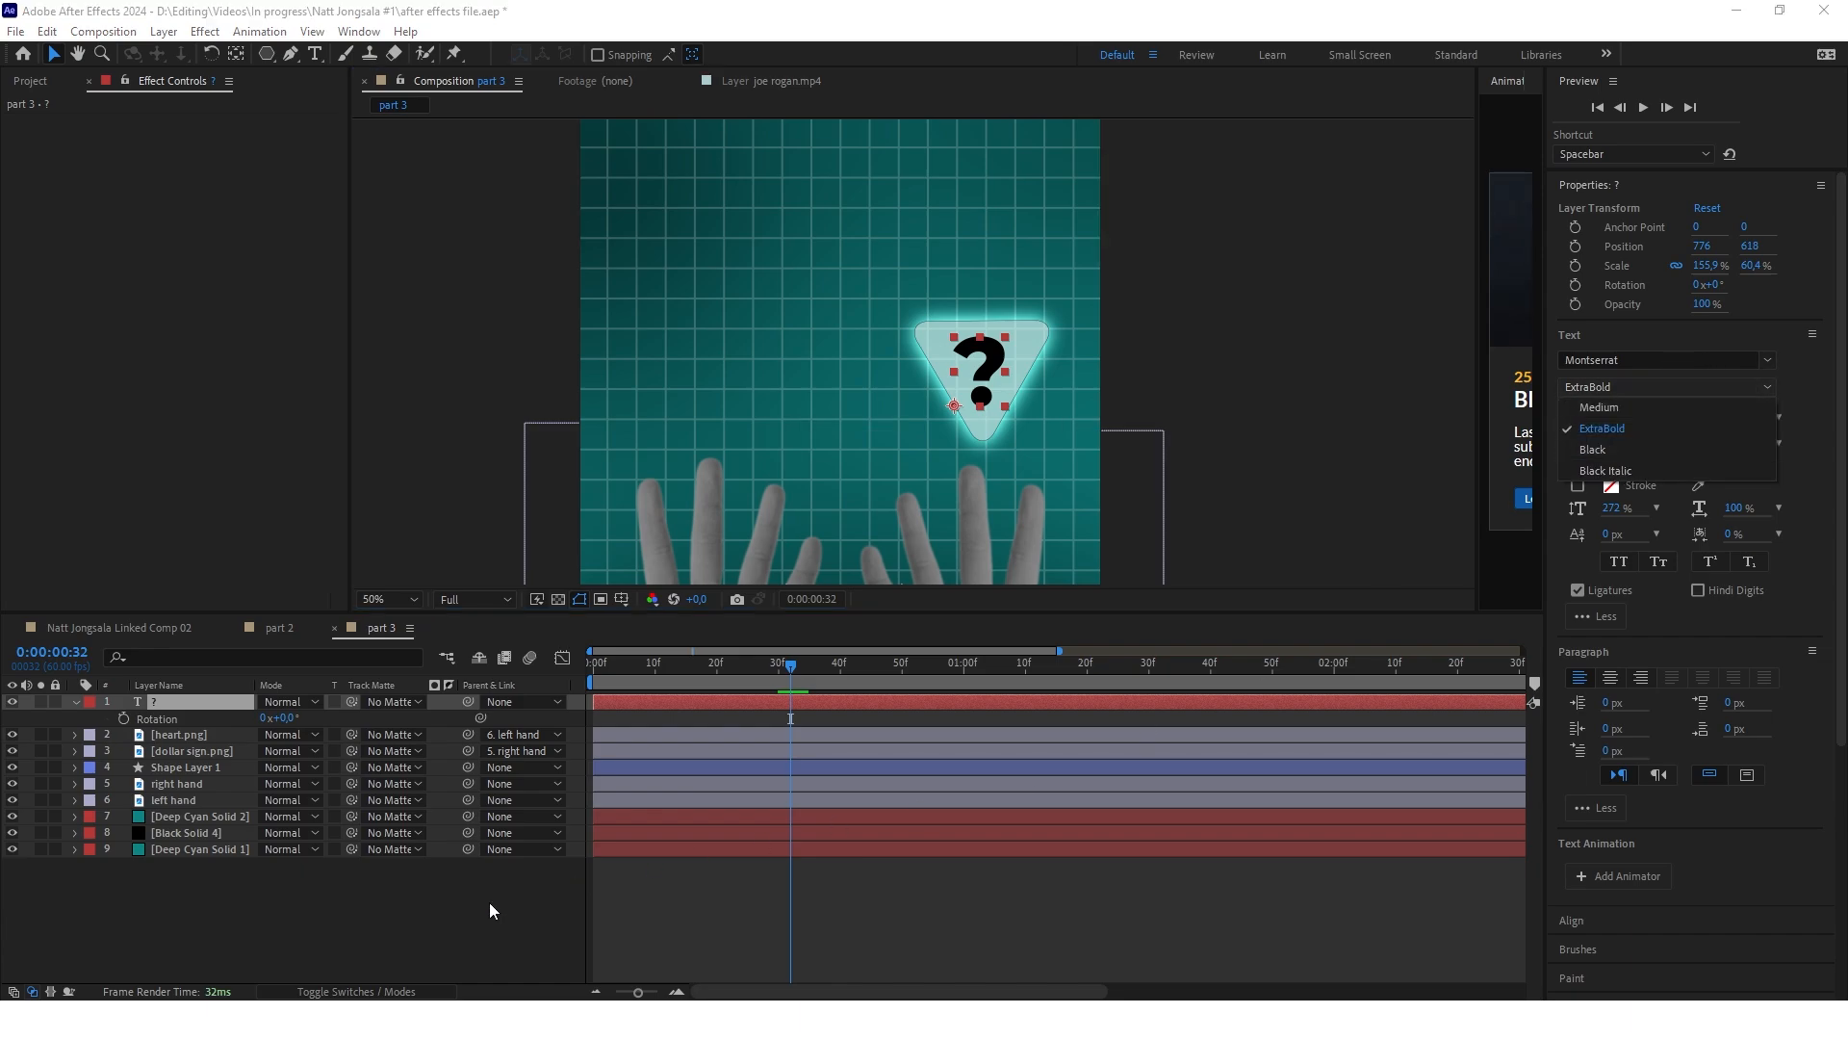
left_click(458, 908)
left_click(458, 909)
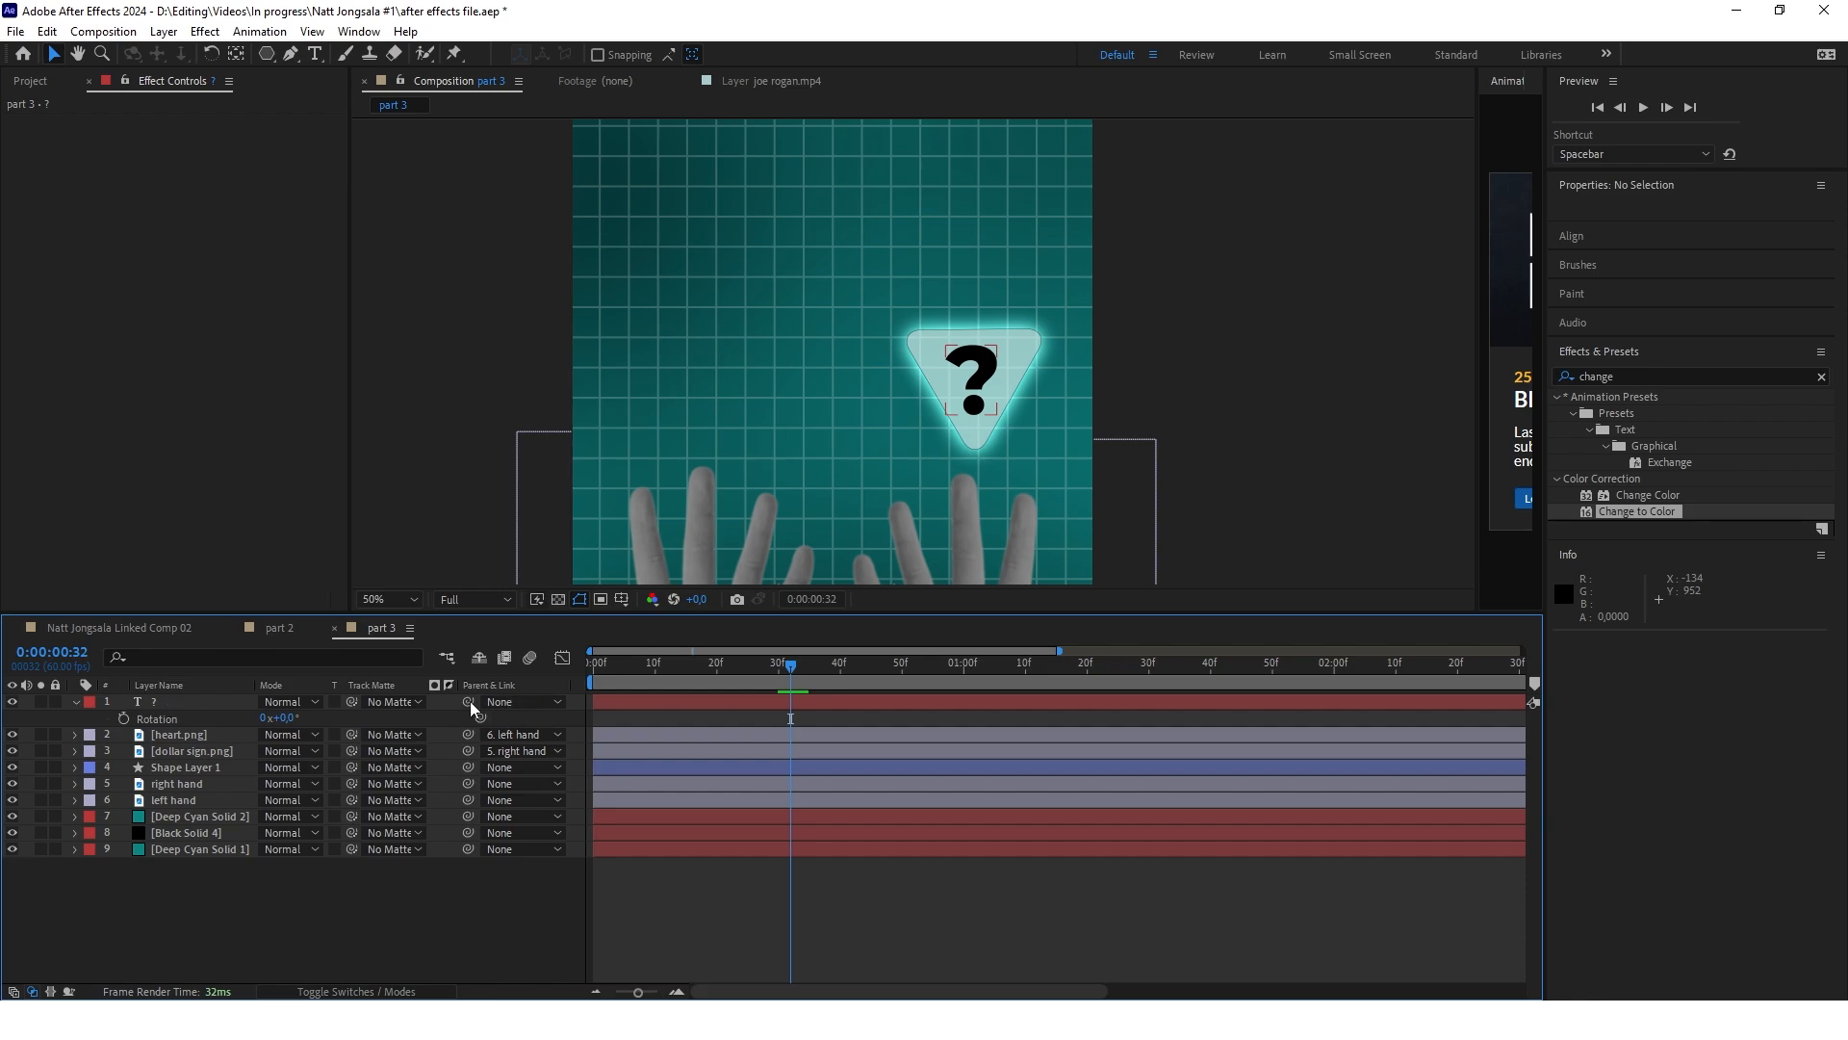
left_click_drag(469, 701, 193, 765)
left_click(206, 766)
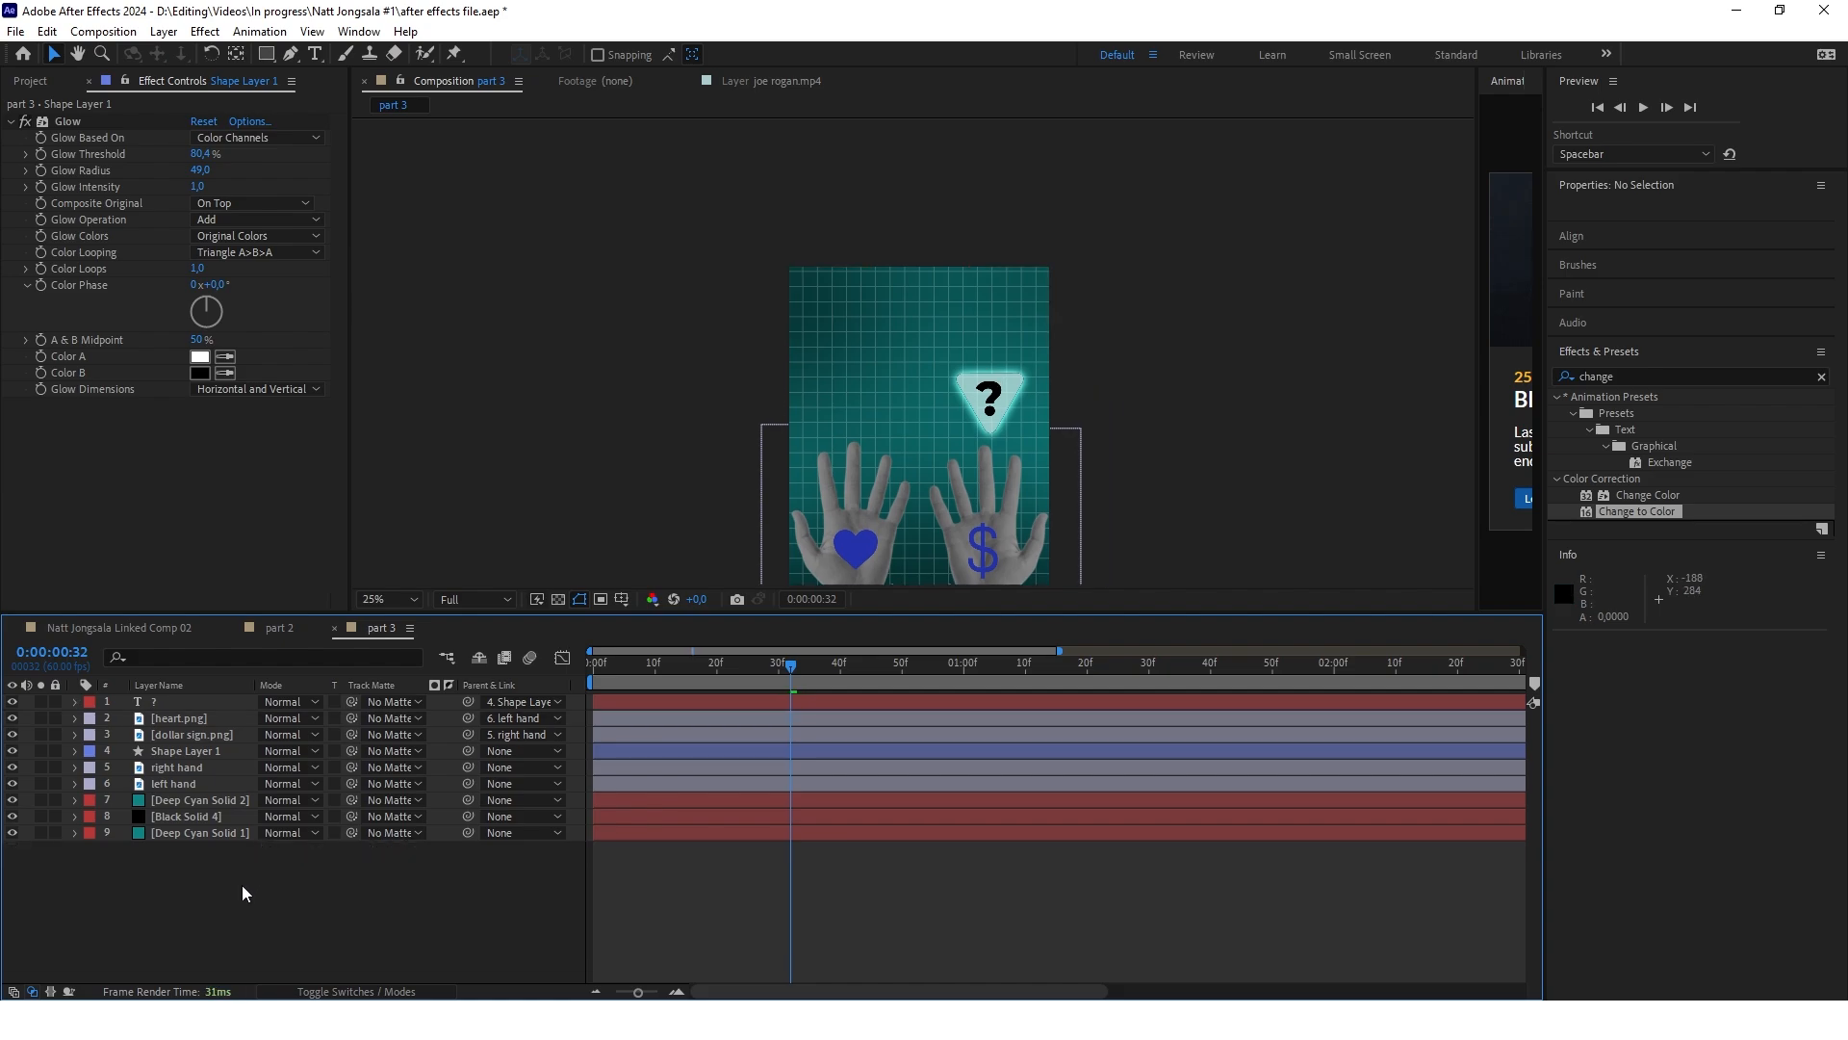
Create a black solid layer at the composition's size, 1080 by 1920 px
right_click(244, 897)
mouse_move(309, 664)
left_click(621, 731)
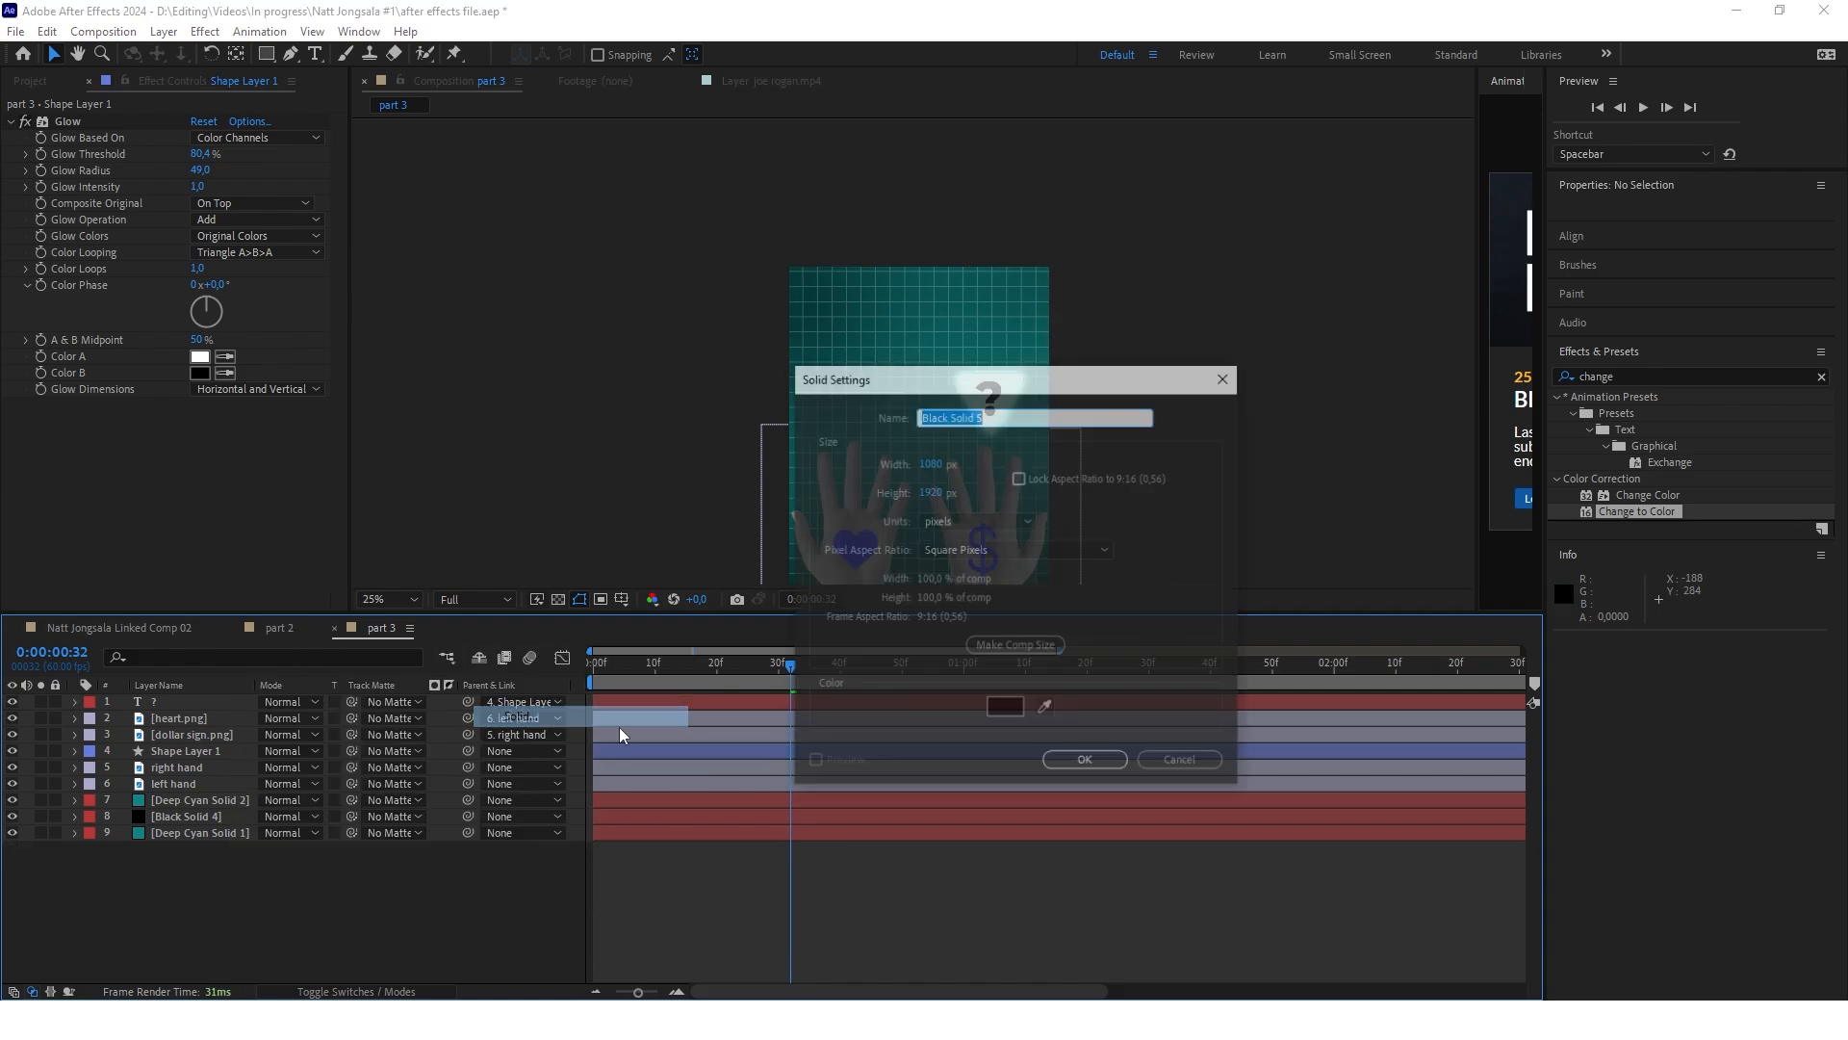
left_click(1085, 759)
scroll(972, 375, "down", 2)
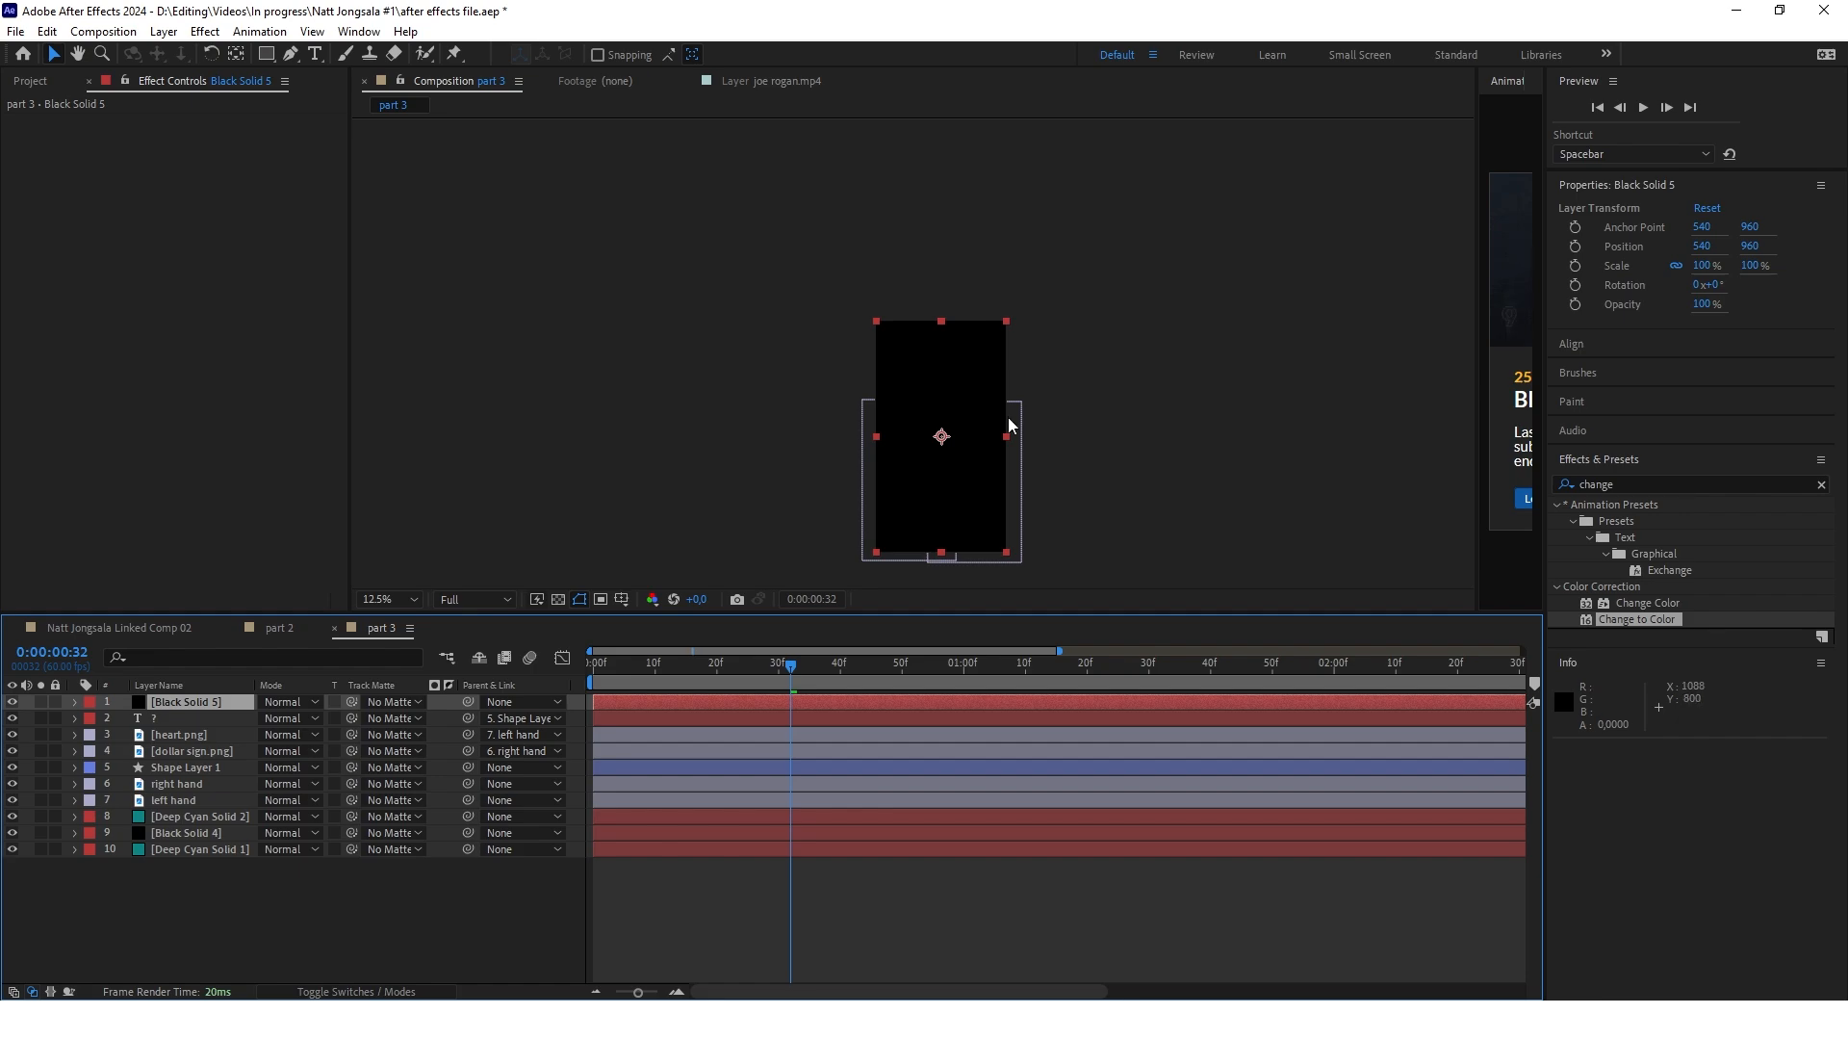
Draw a rectangular mask about 1888 by 792 px on the black solid, covering the triangle and extending past both frame sides
left_click(267, 56)
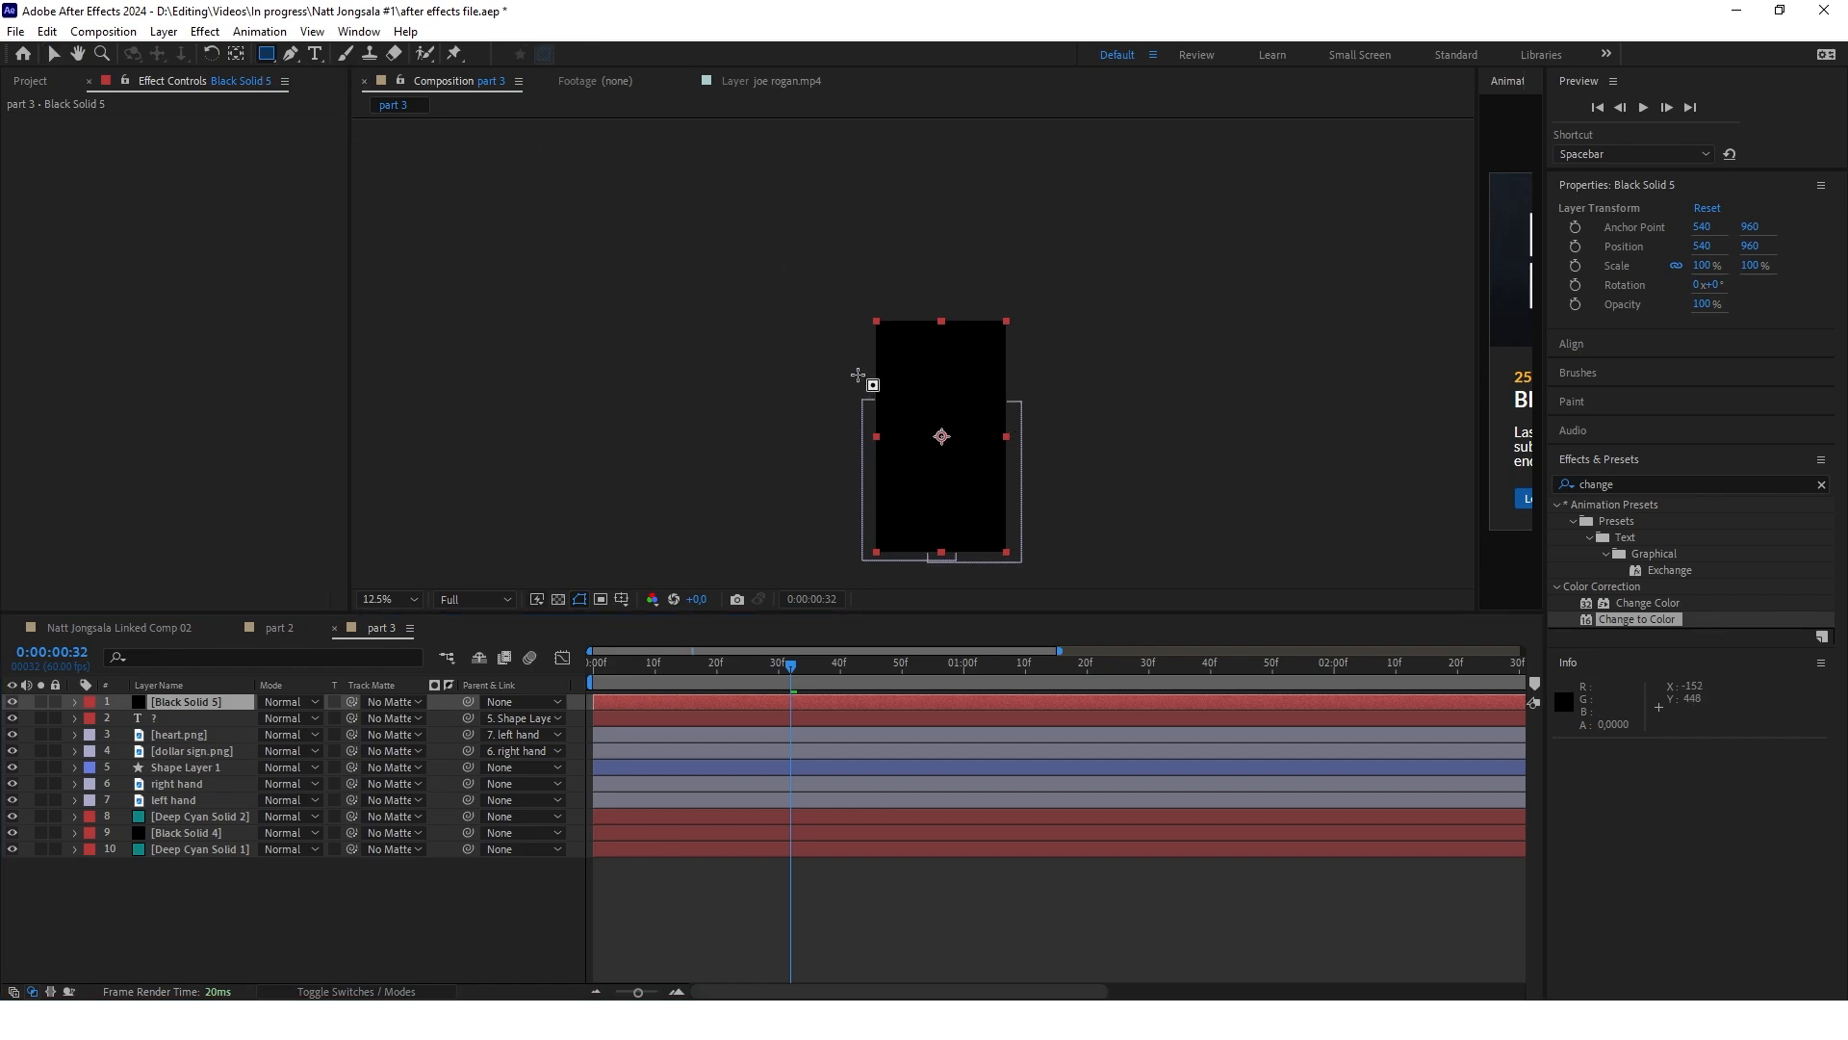
left_click(907, 384)
left_click_drag(842, 350, 1068, 445)
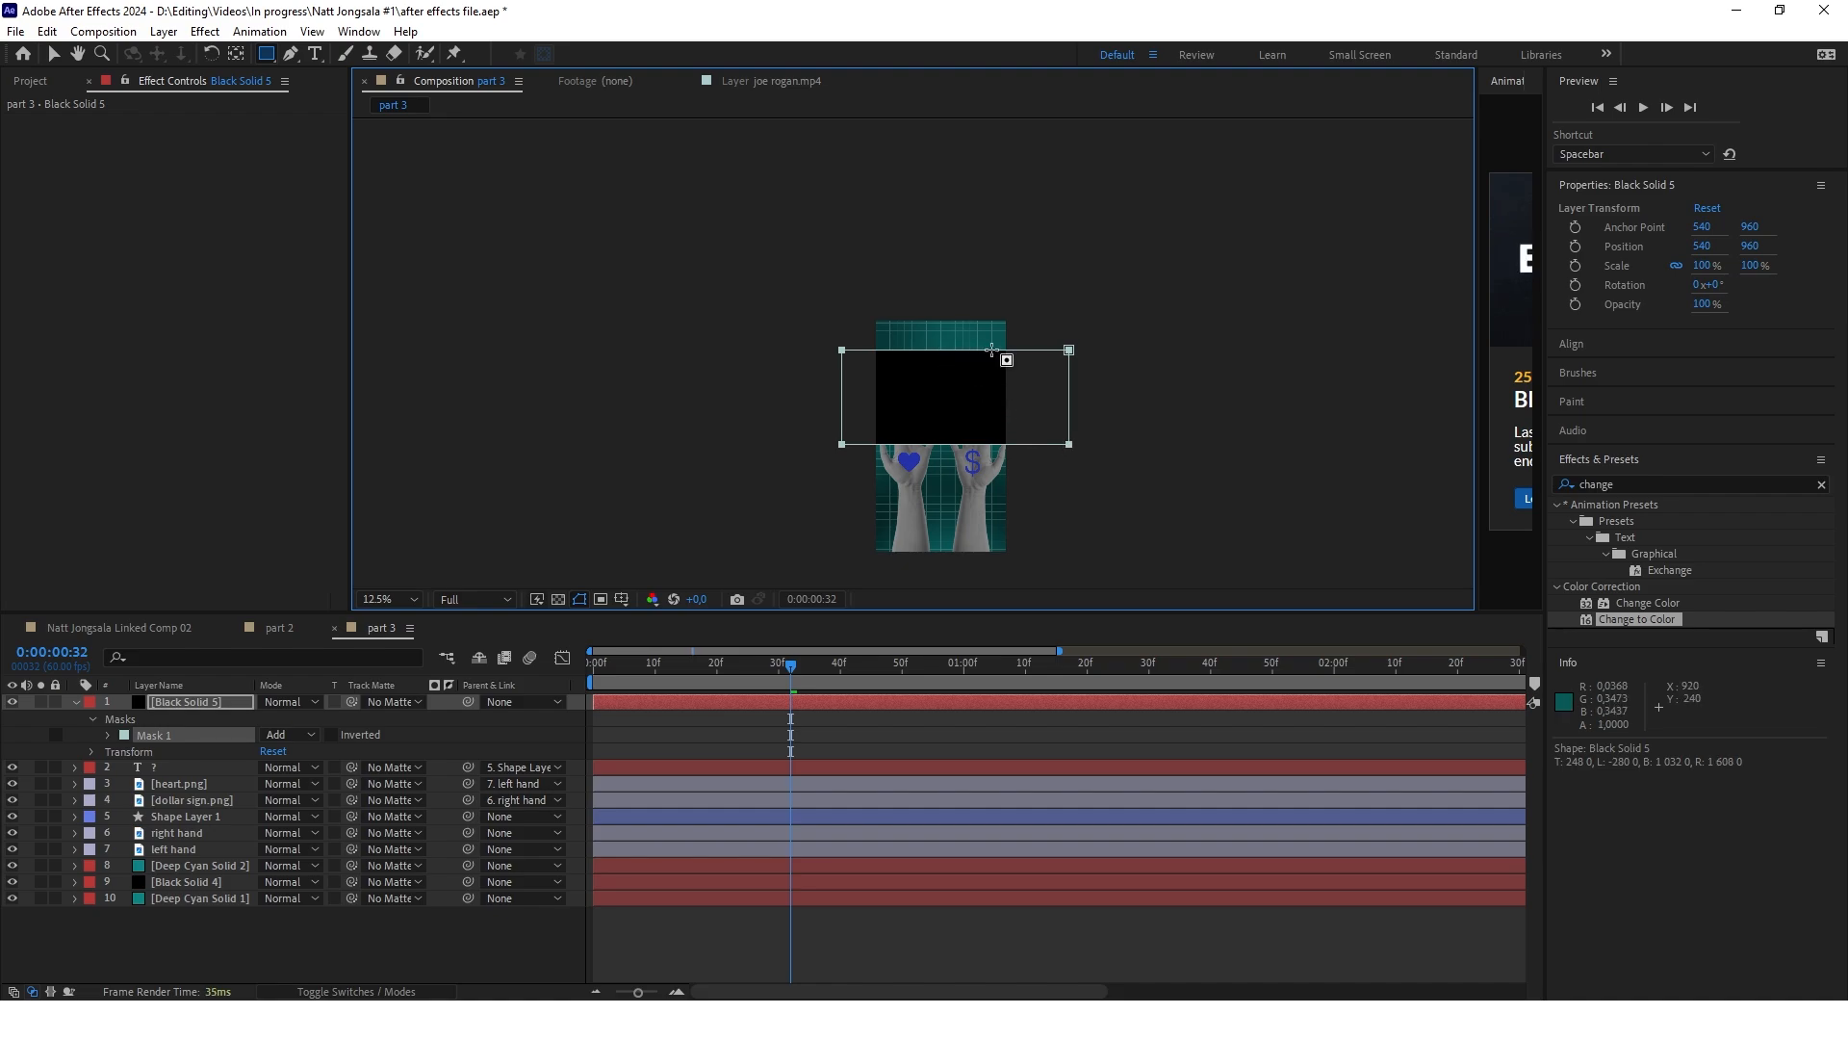
scroll(992, 352, "up", 2)
key("v")
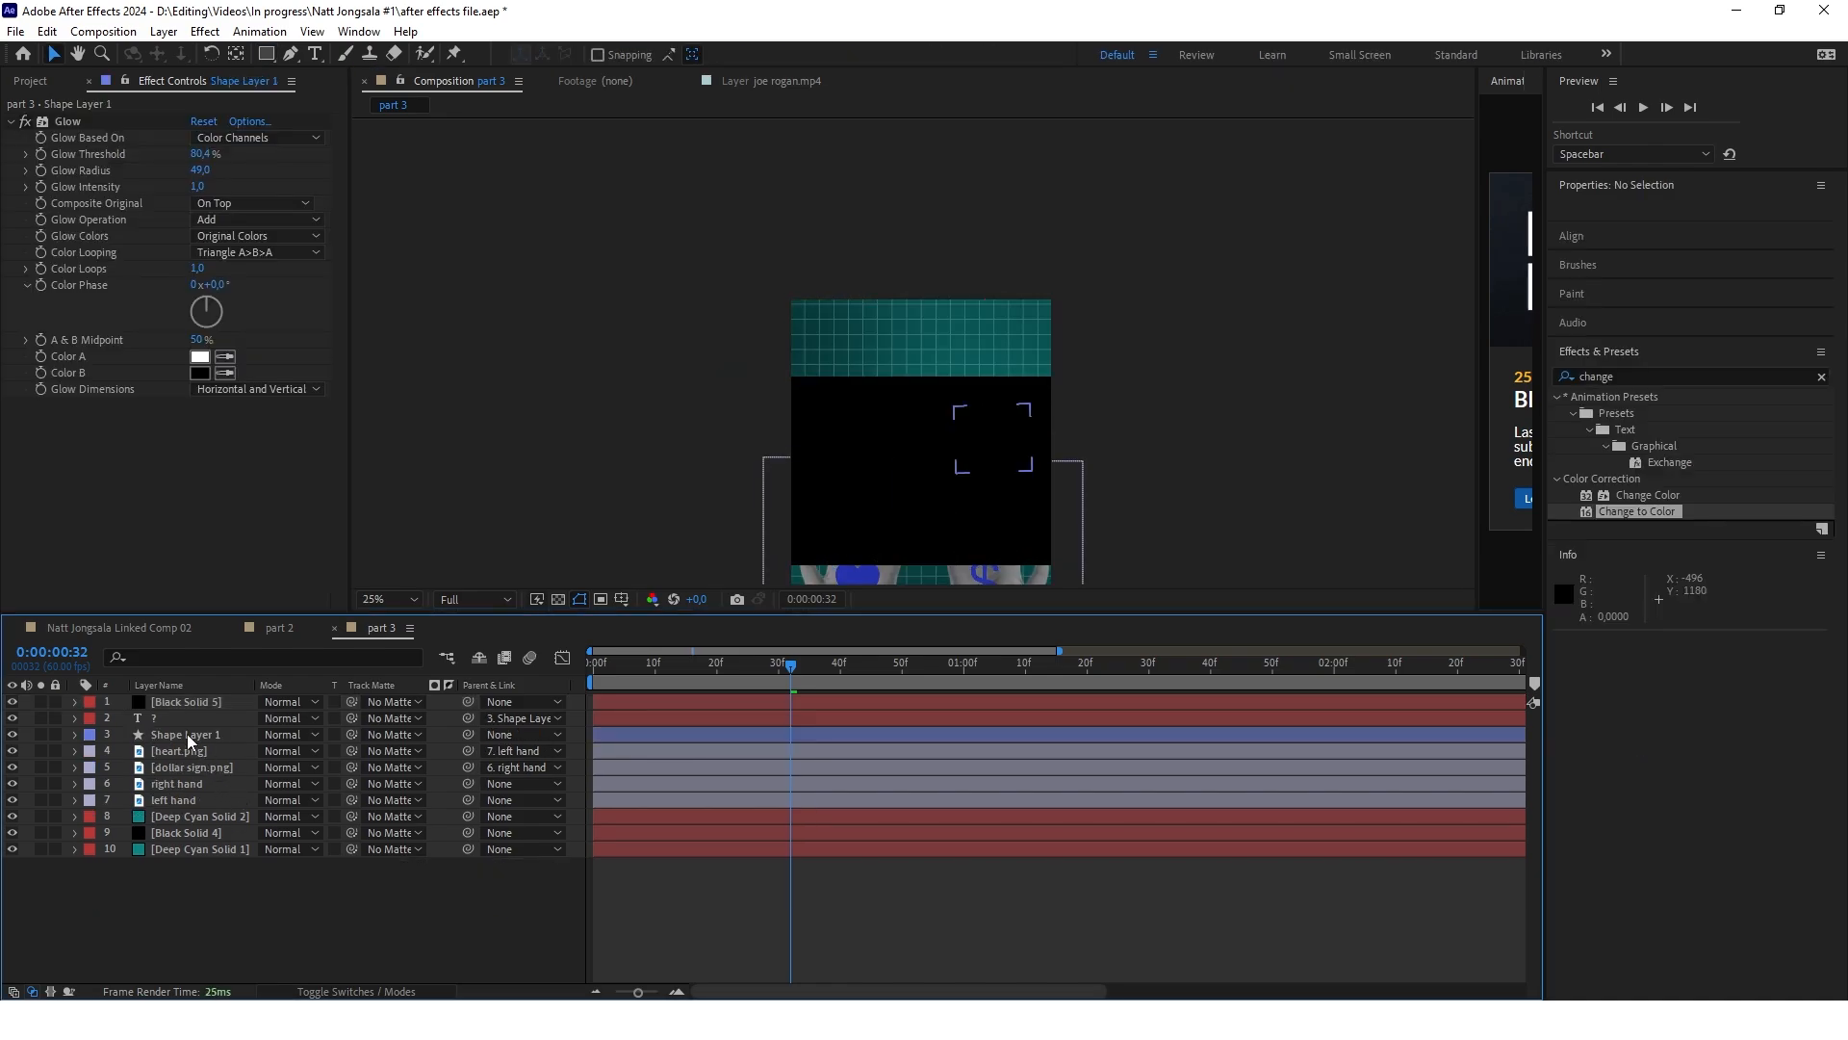
Move the triangle layer directly below the question mark layer and set the black solid as track matte for both
left_click(187, 734)
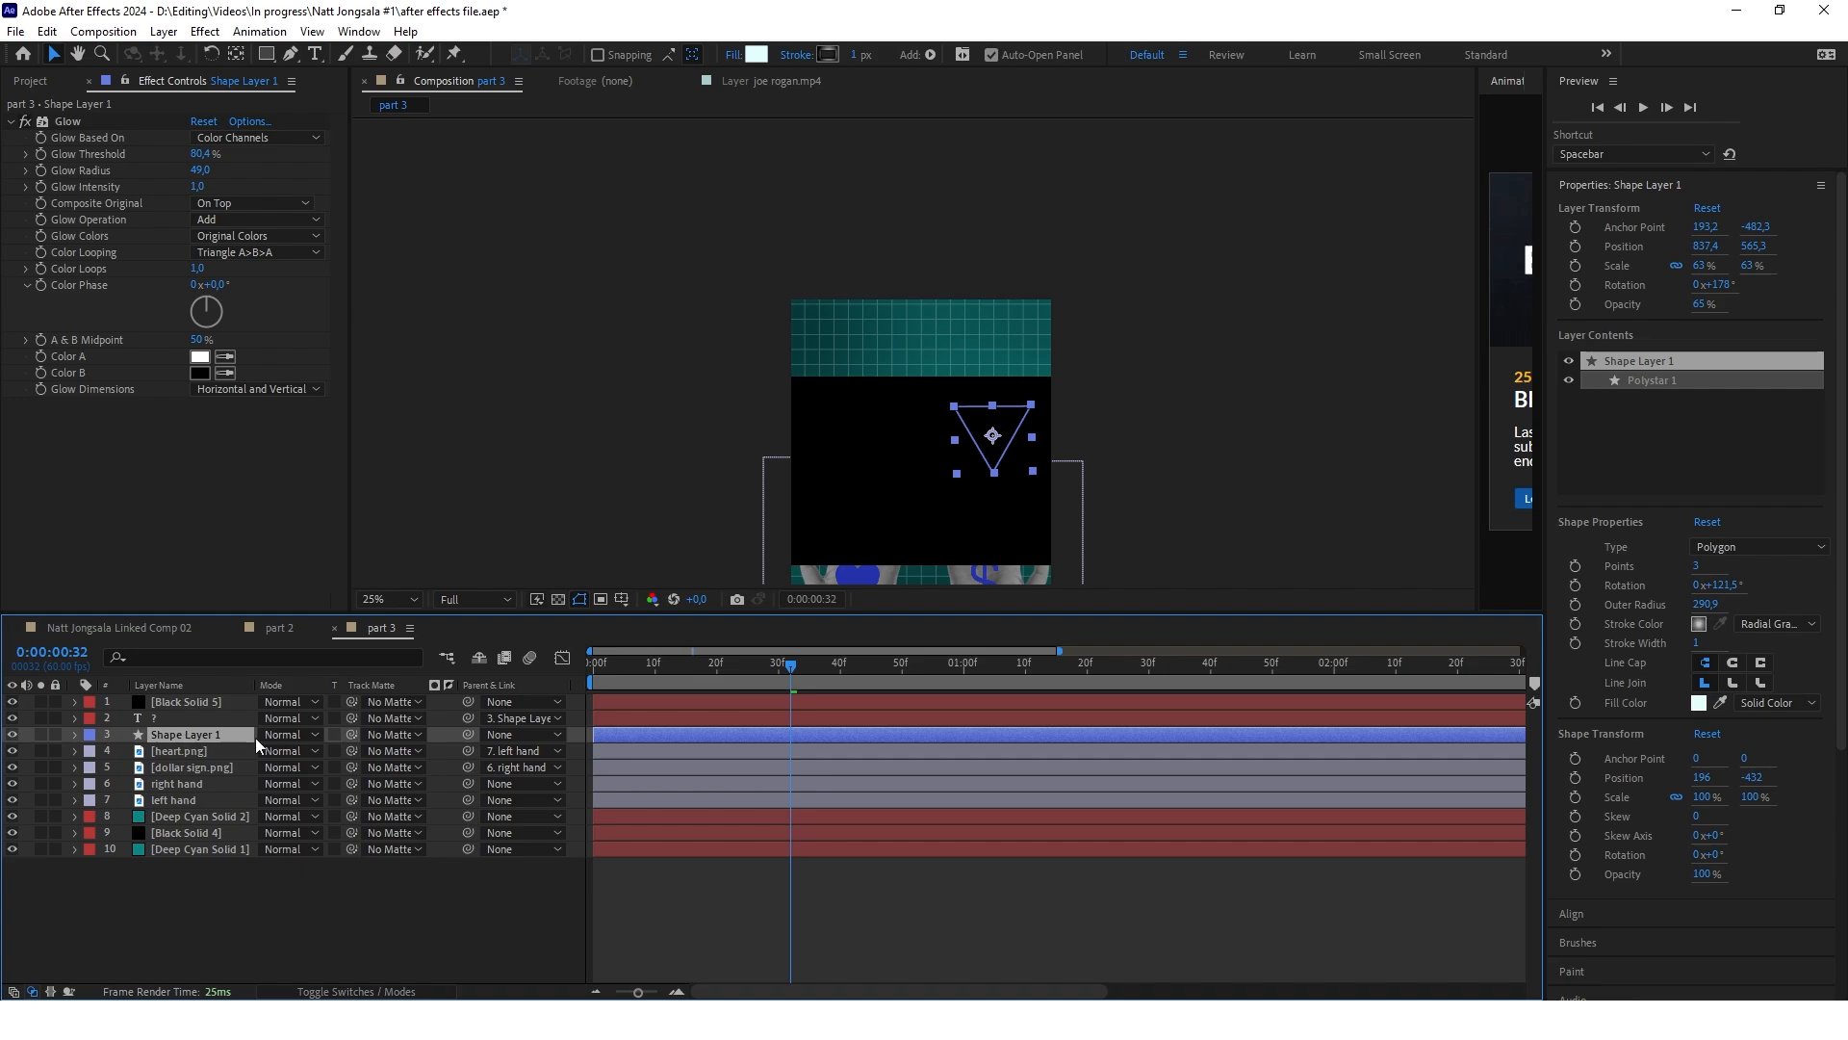
left_click_drag(351, 735, 181, 701)
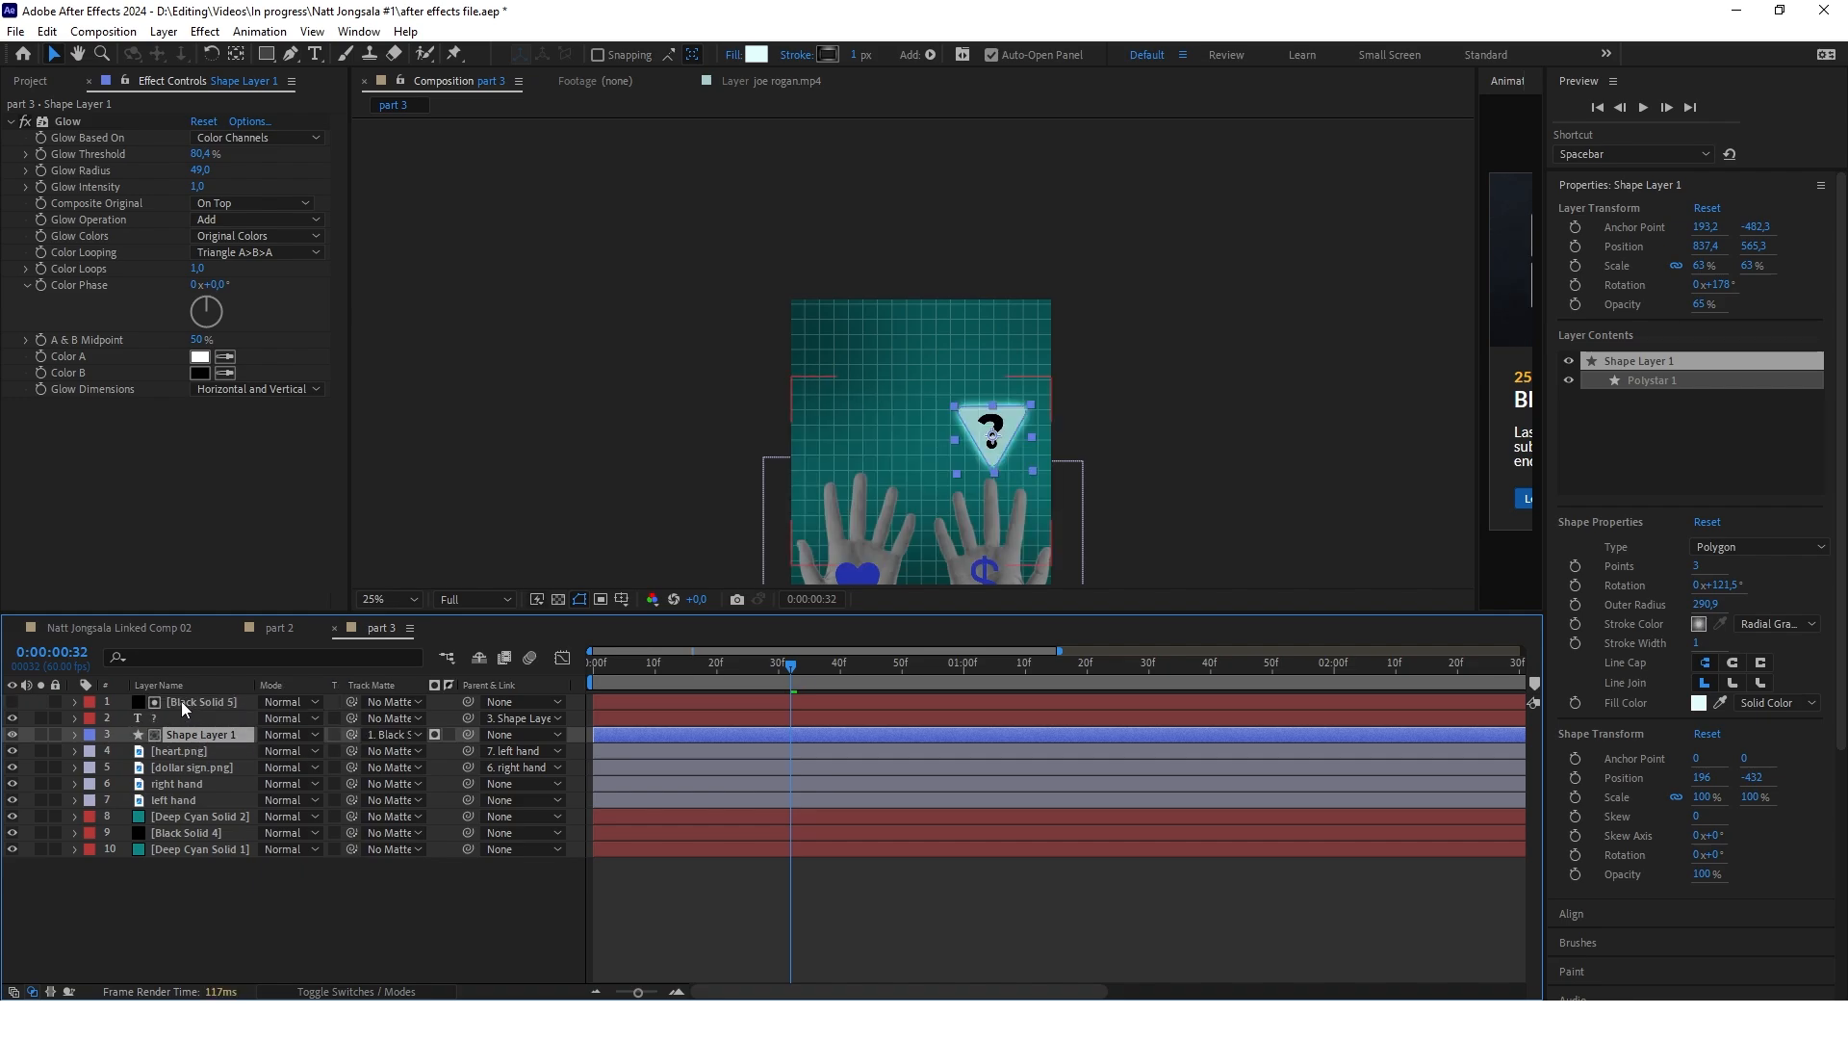
left_click(158, 718)
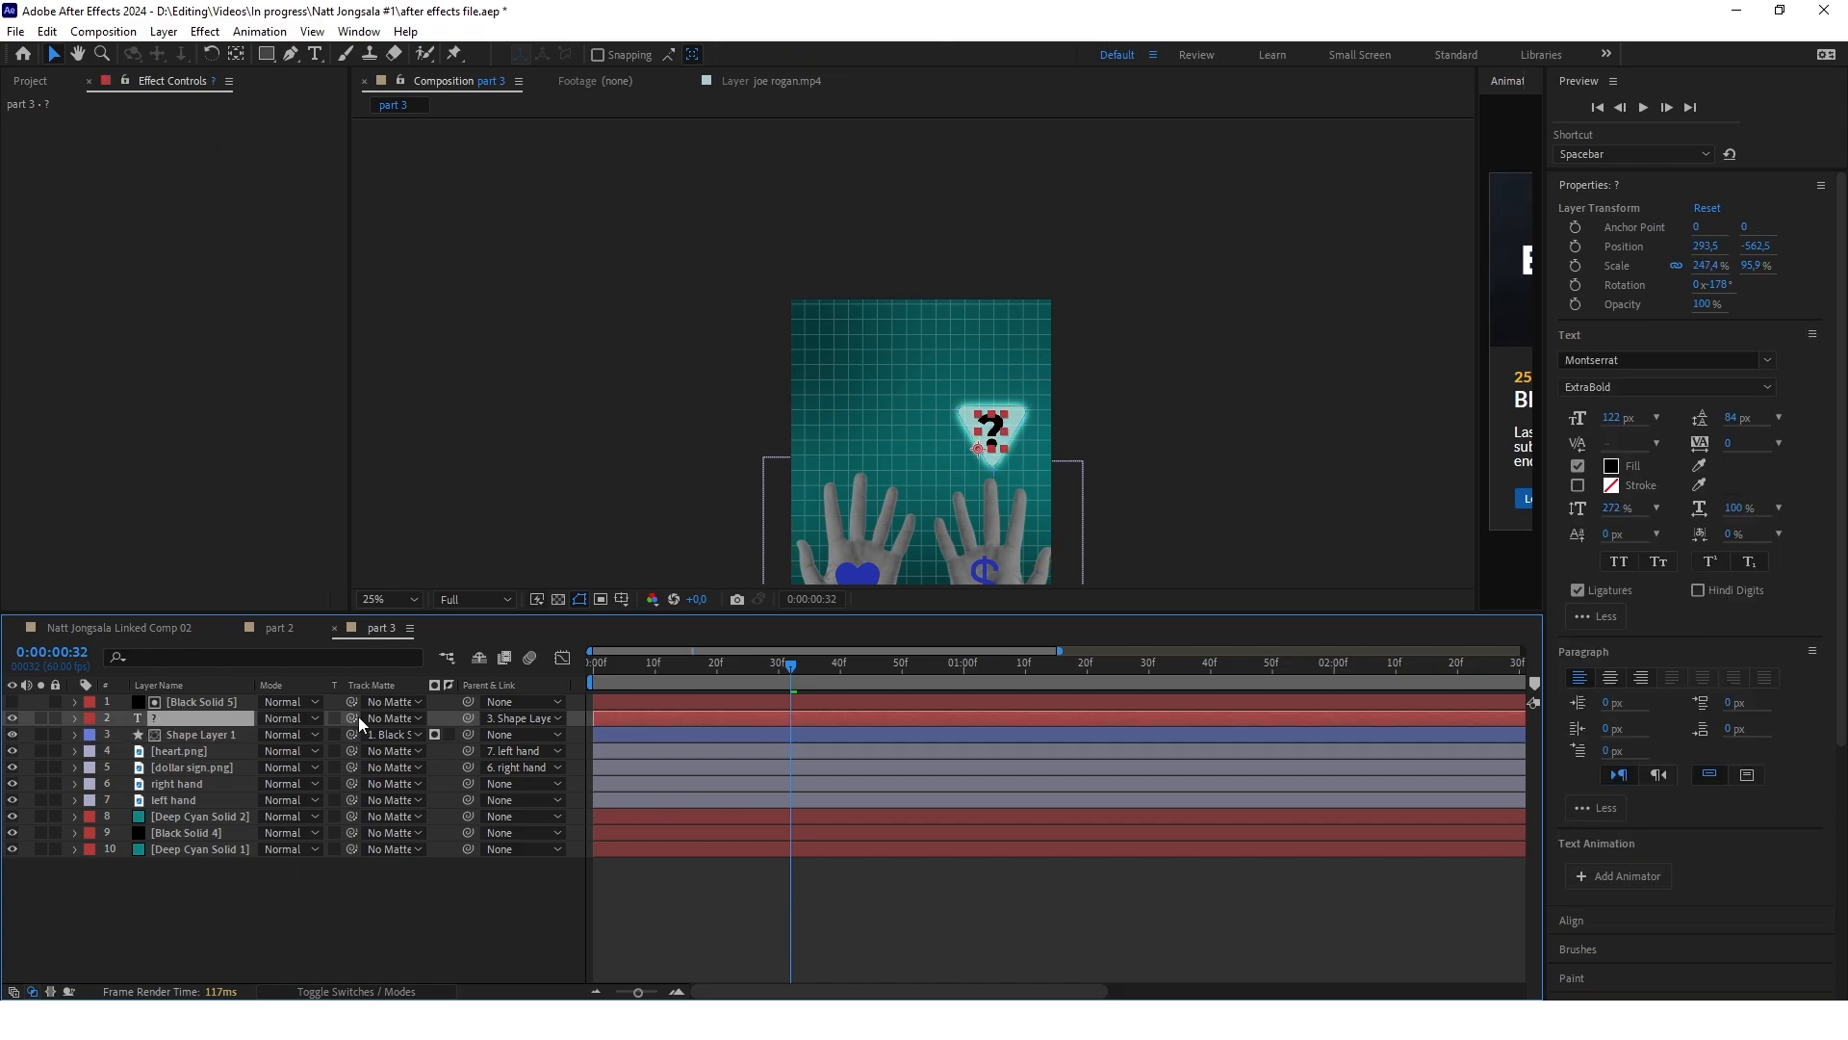
left_click_drag(192, 710, 190, 708)
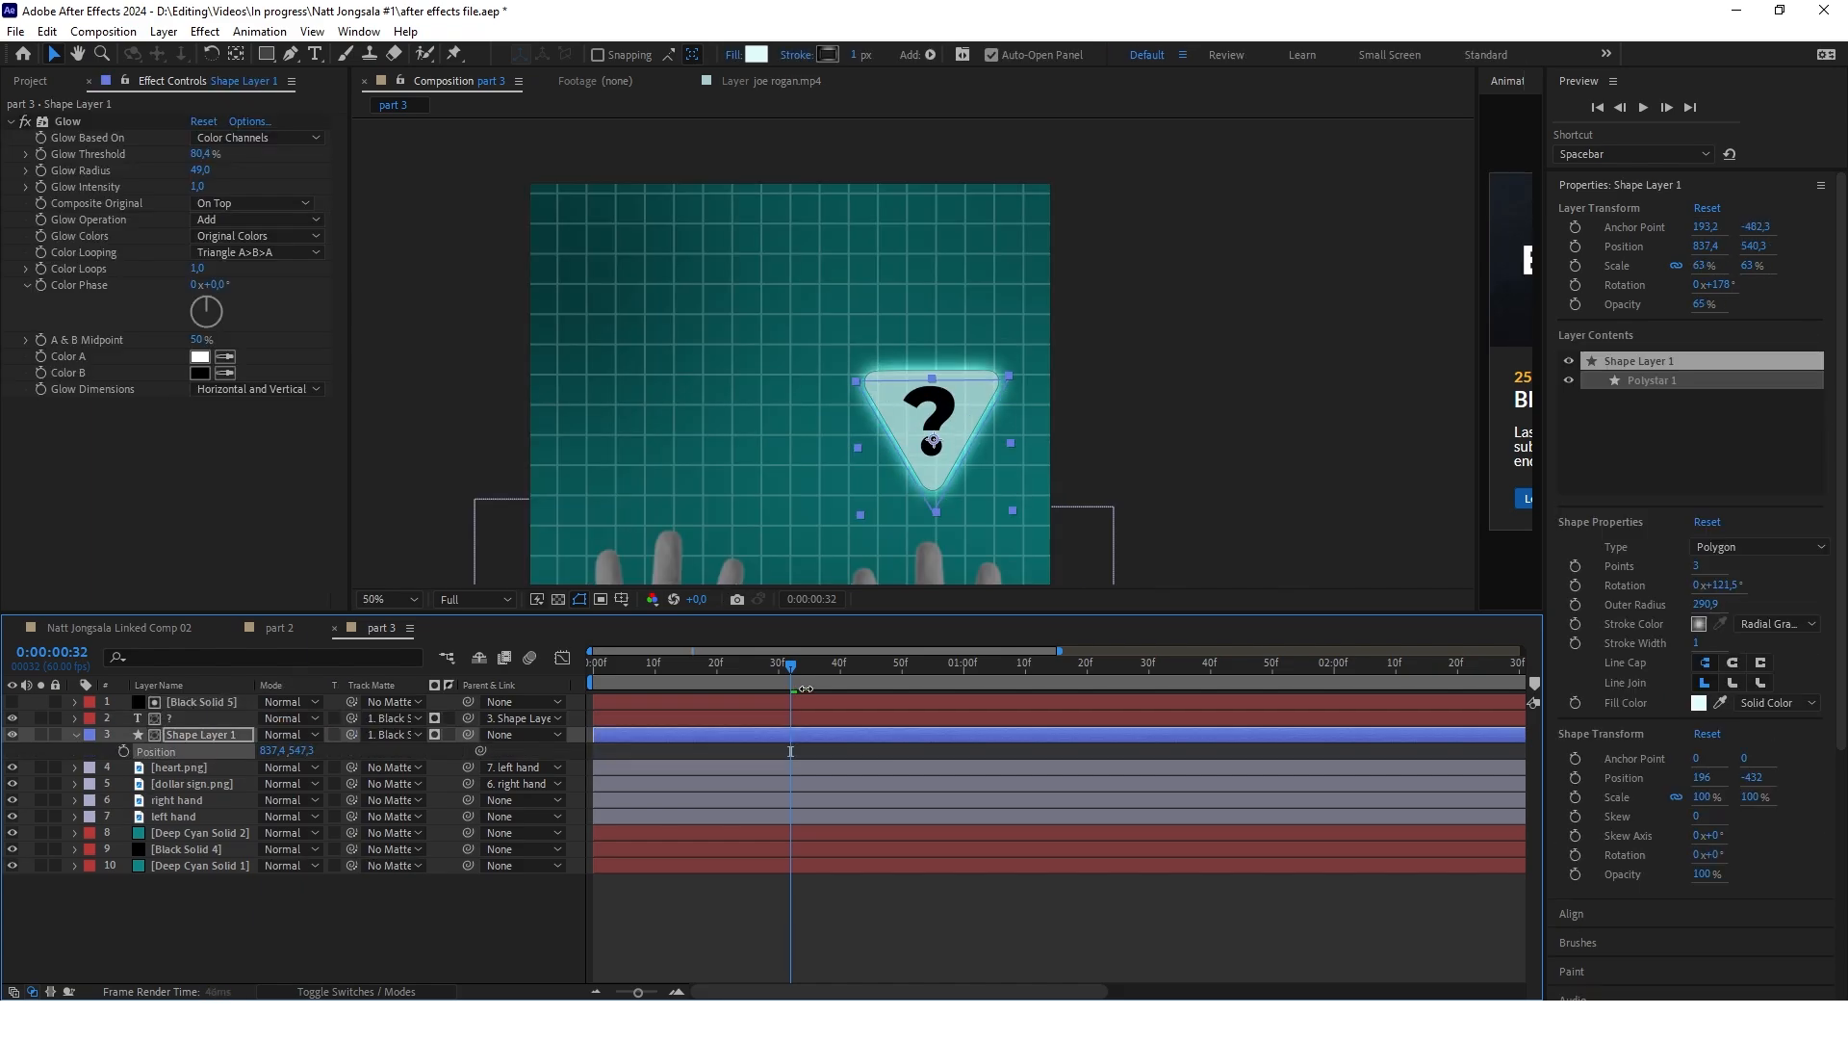
Shift the triangle to a Y position of 544.3 and set the black solid's mask feather to 147 pixels
left_click_drag(304, 751, 678, 639)
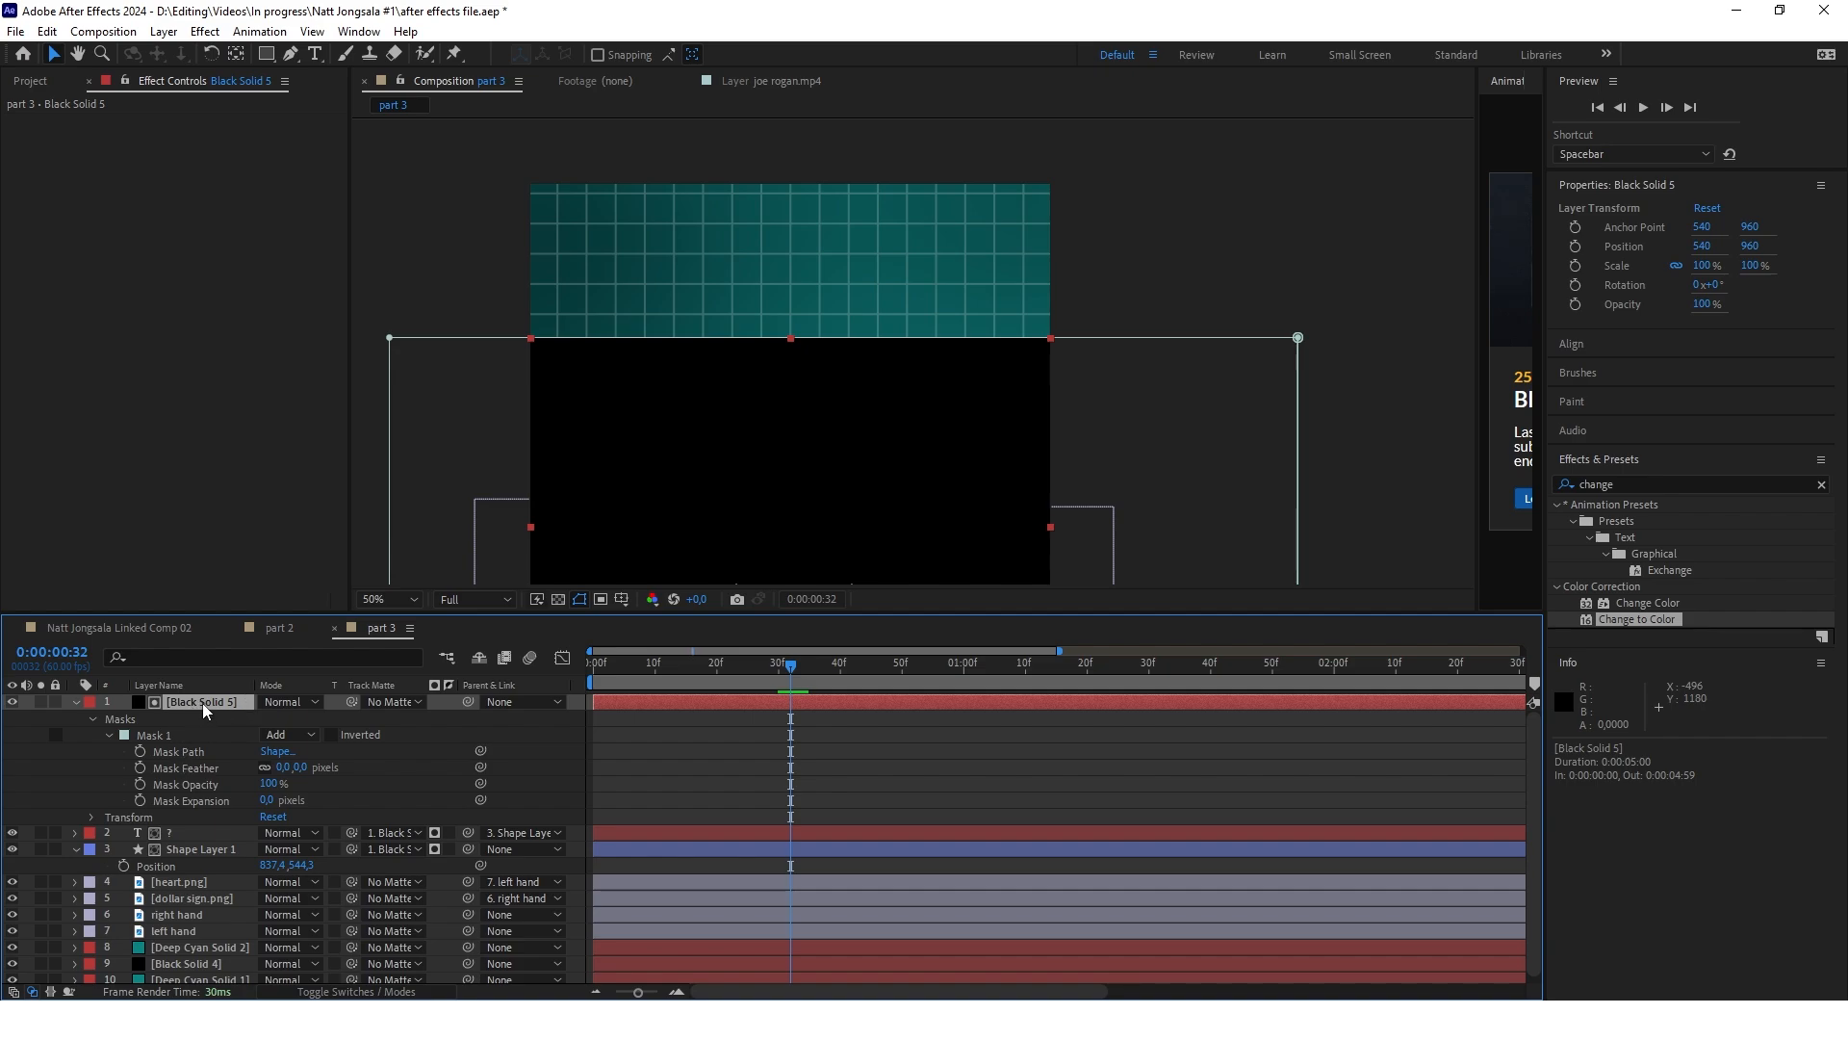
left_click_drag(282, 767, 391, 766)
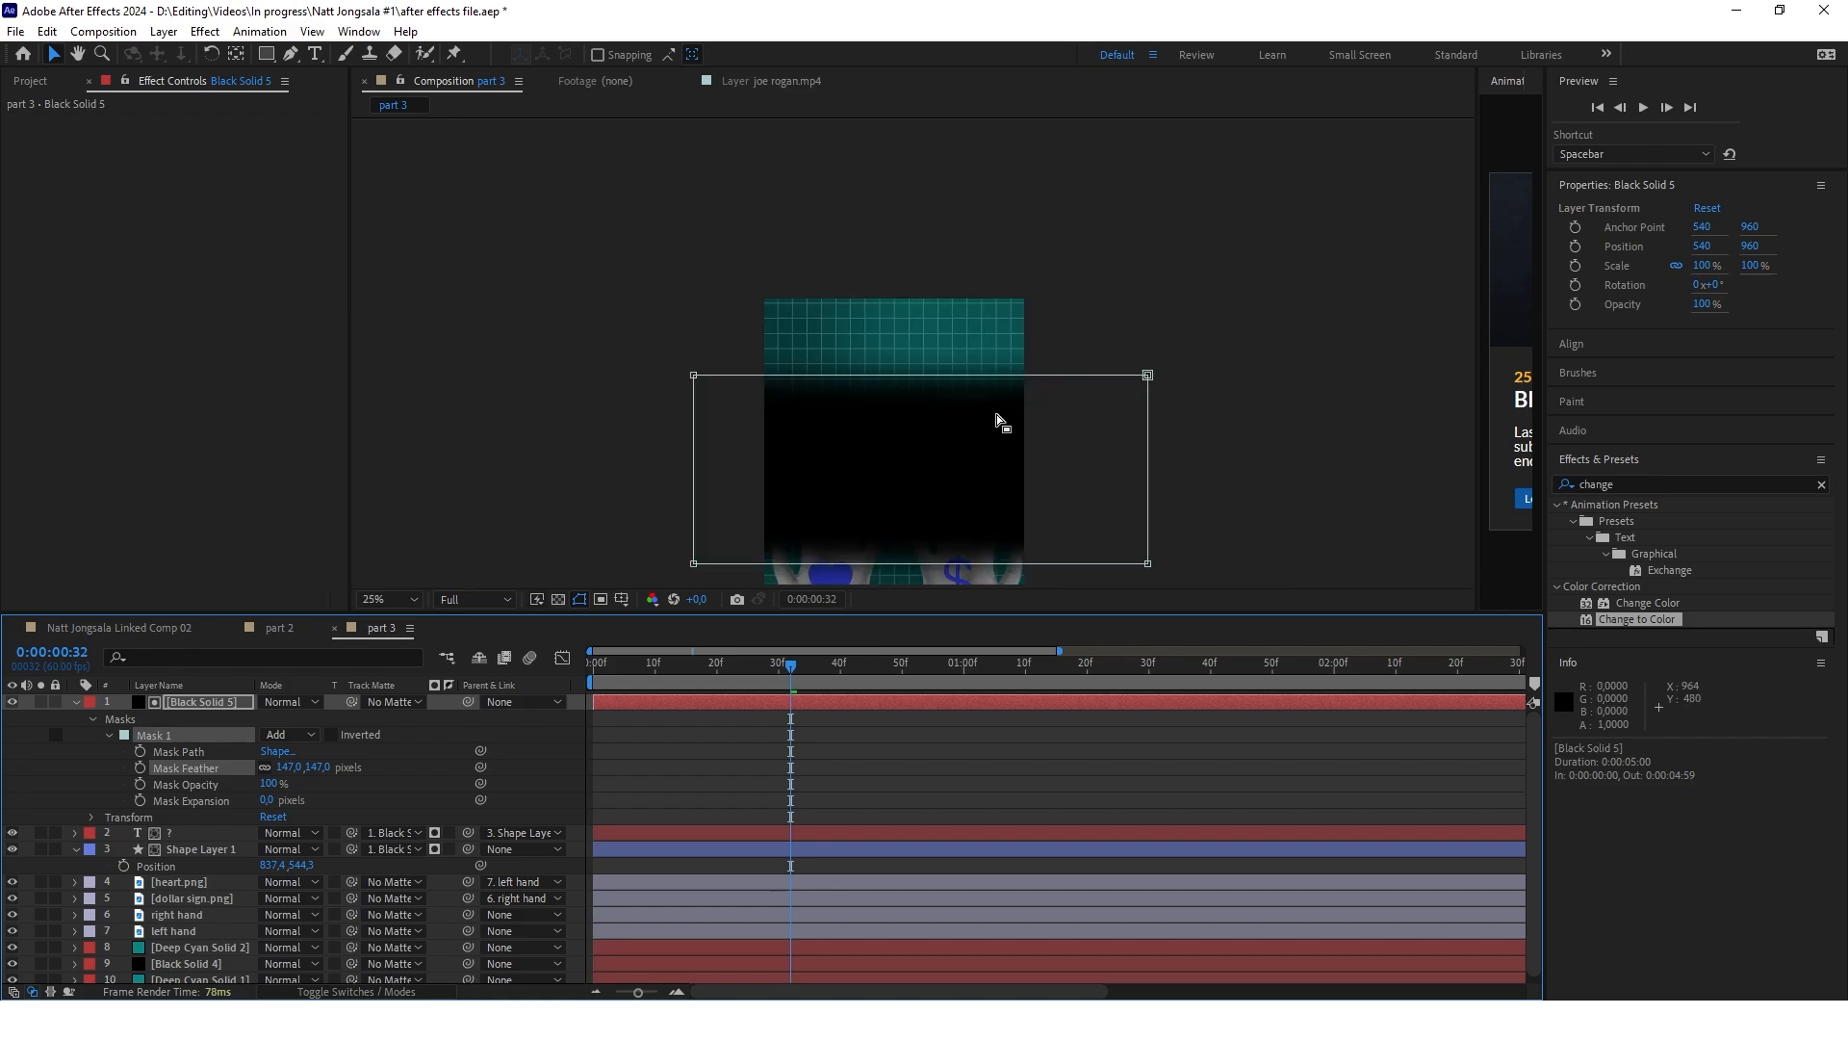
scroll(1002, 421, "down", 2)
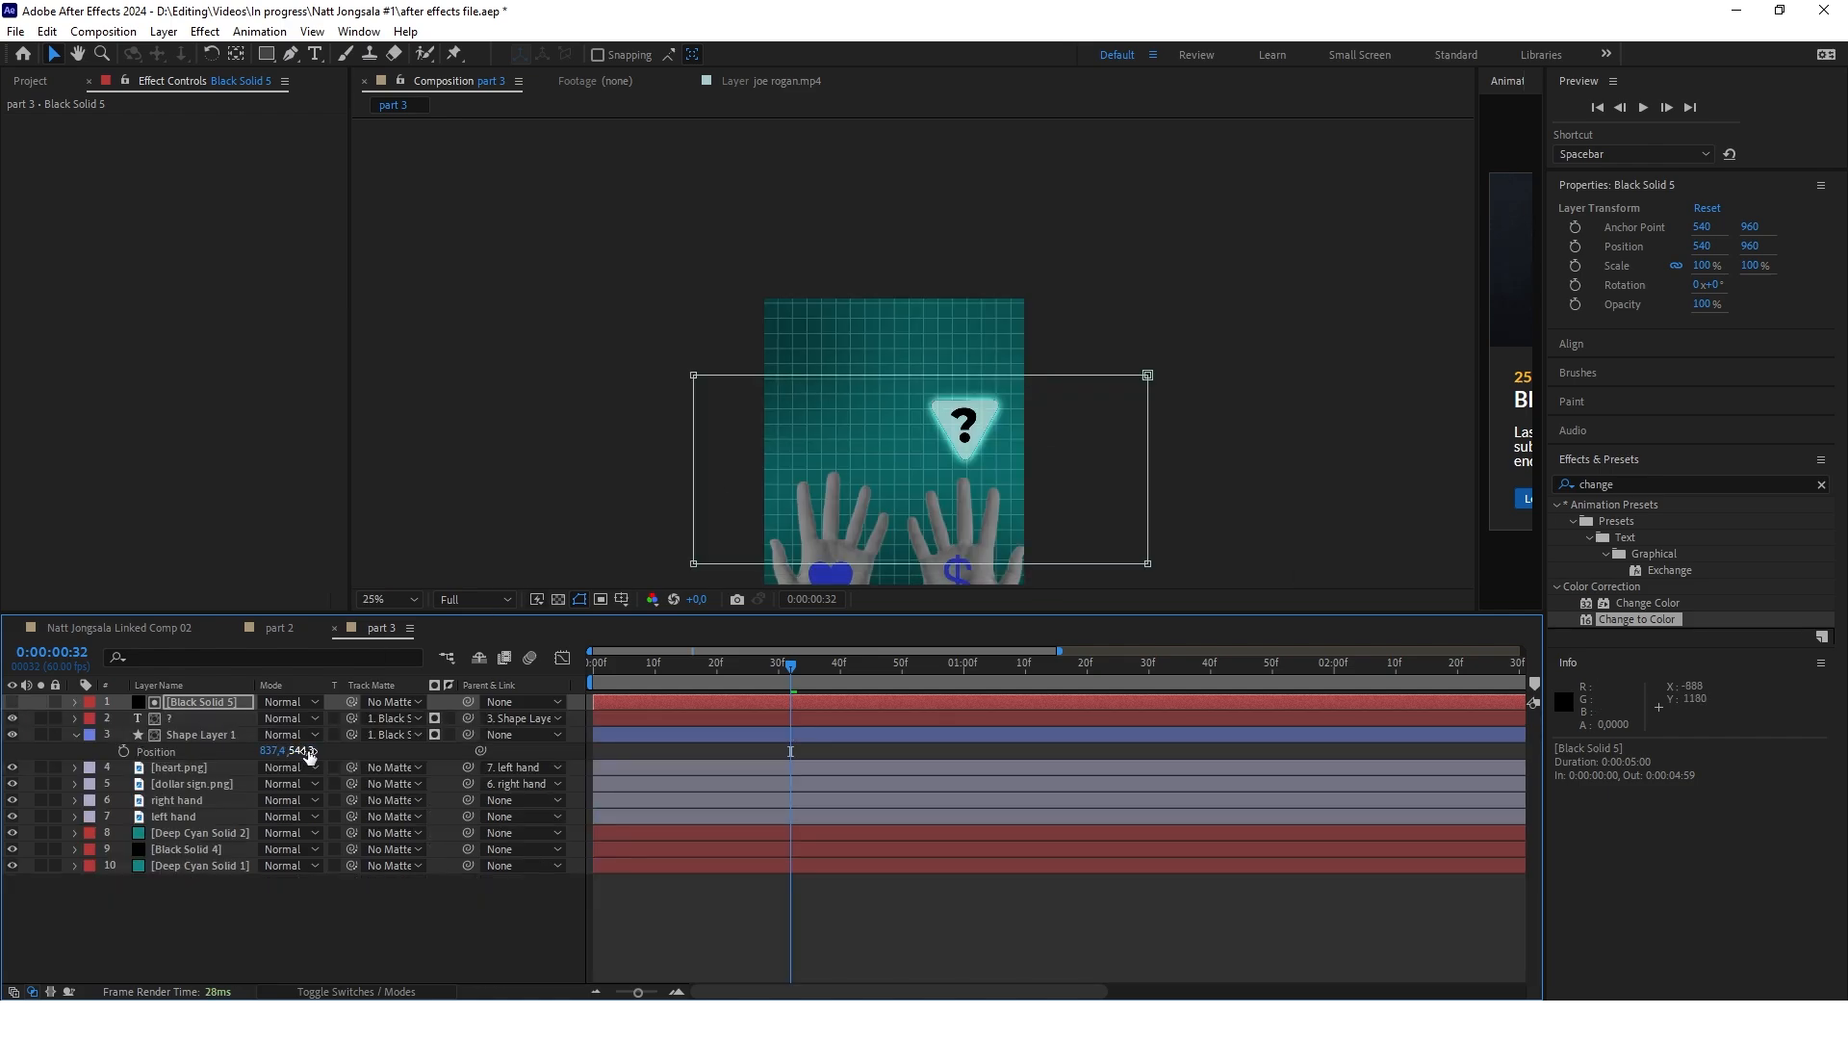
Move the triangle up and down across the matte's feathered edge to check its fade, leaving its Y position at 470.3
left_click_drag(302, 754, 3, 737)
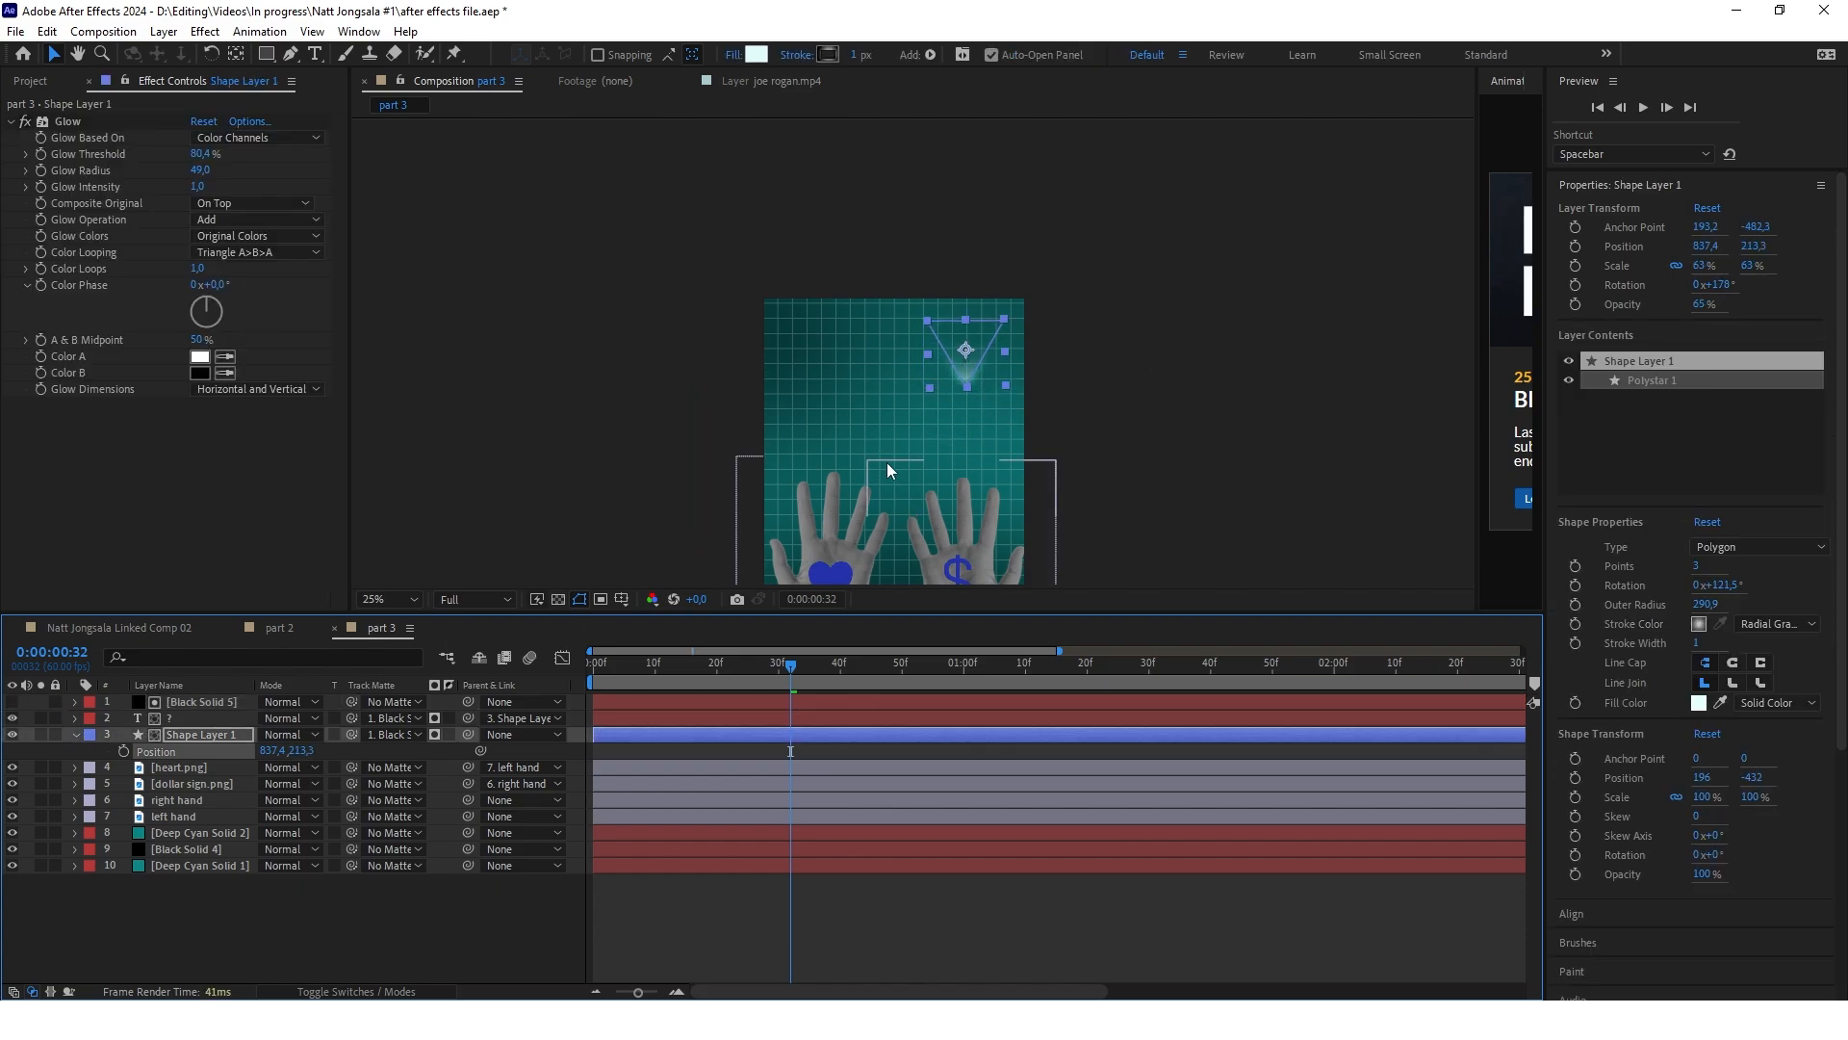
scroll(983, 385, "up", 2)
left_click_drag(301, 750, 592, 739)
scroll(970, 393, "down", 2)
left_click_drag(294, 750, 55, 751)
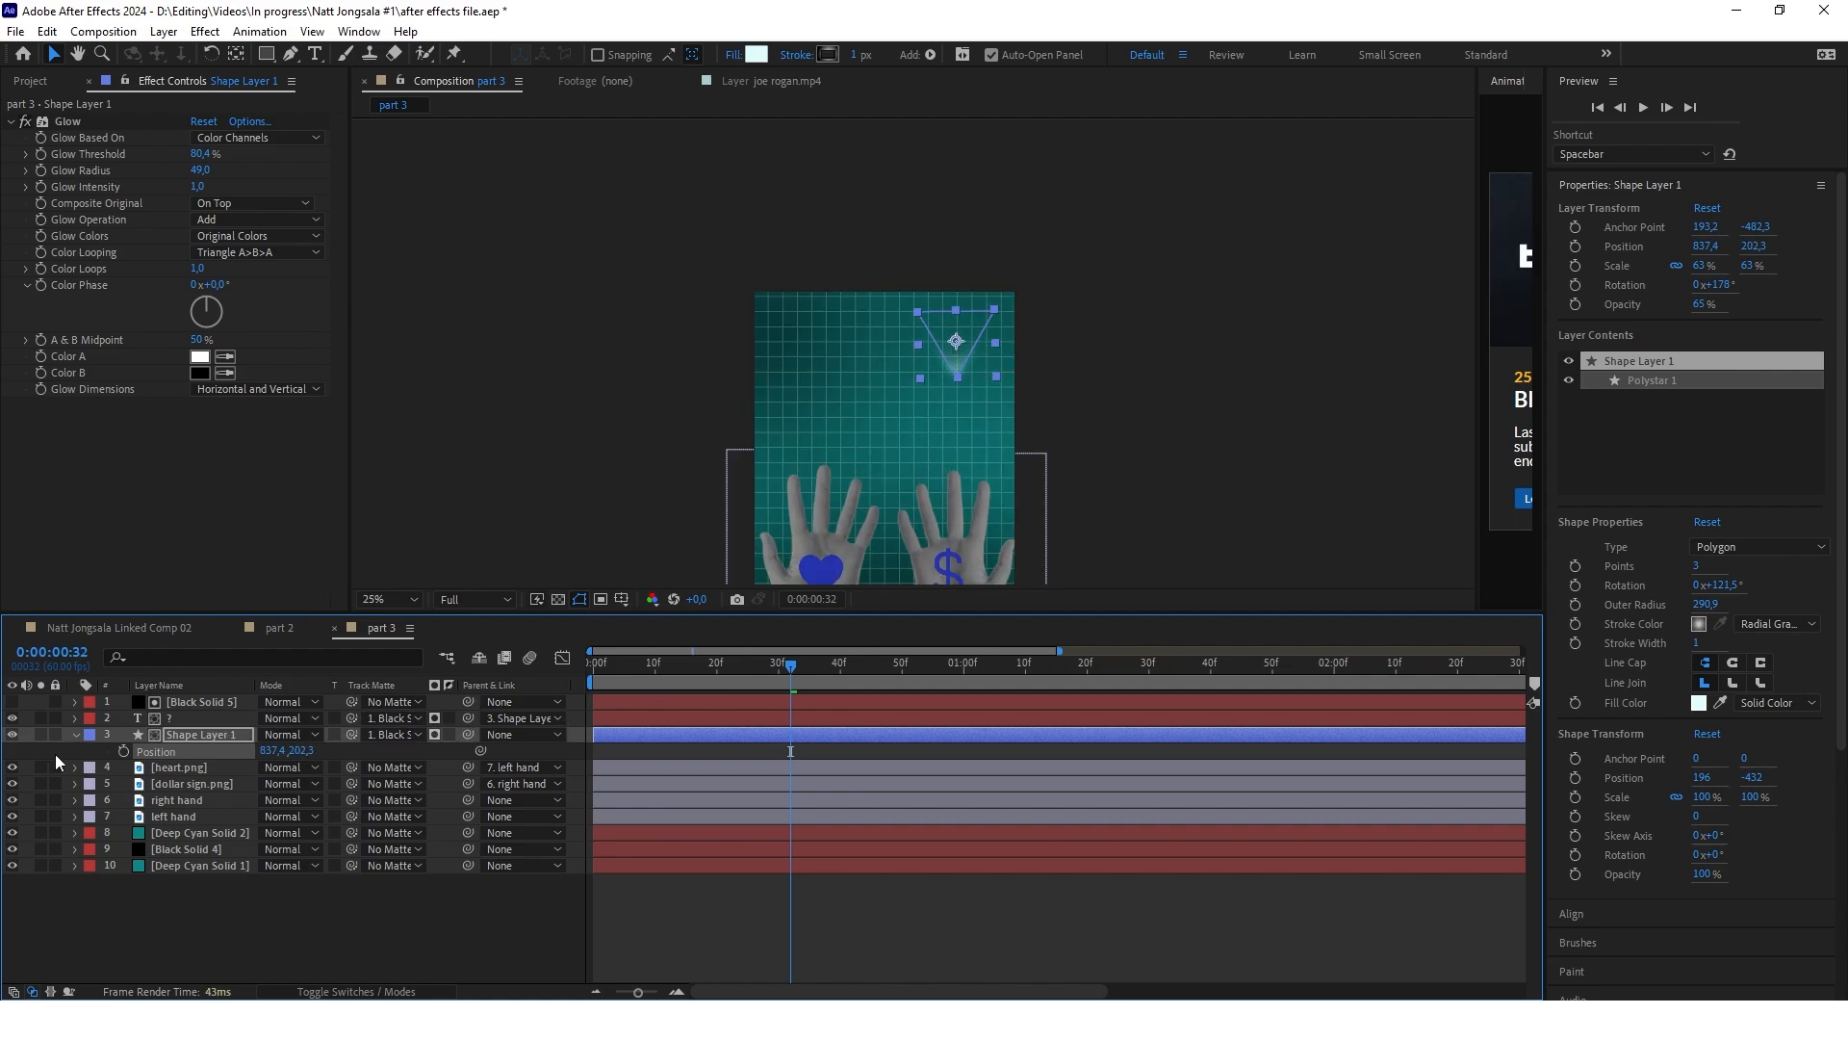
left_click(192, 701)
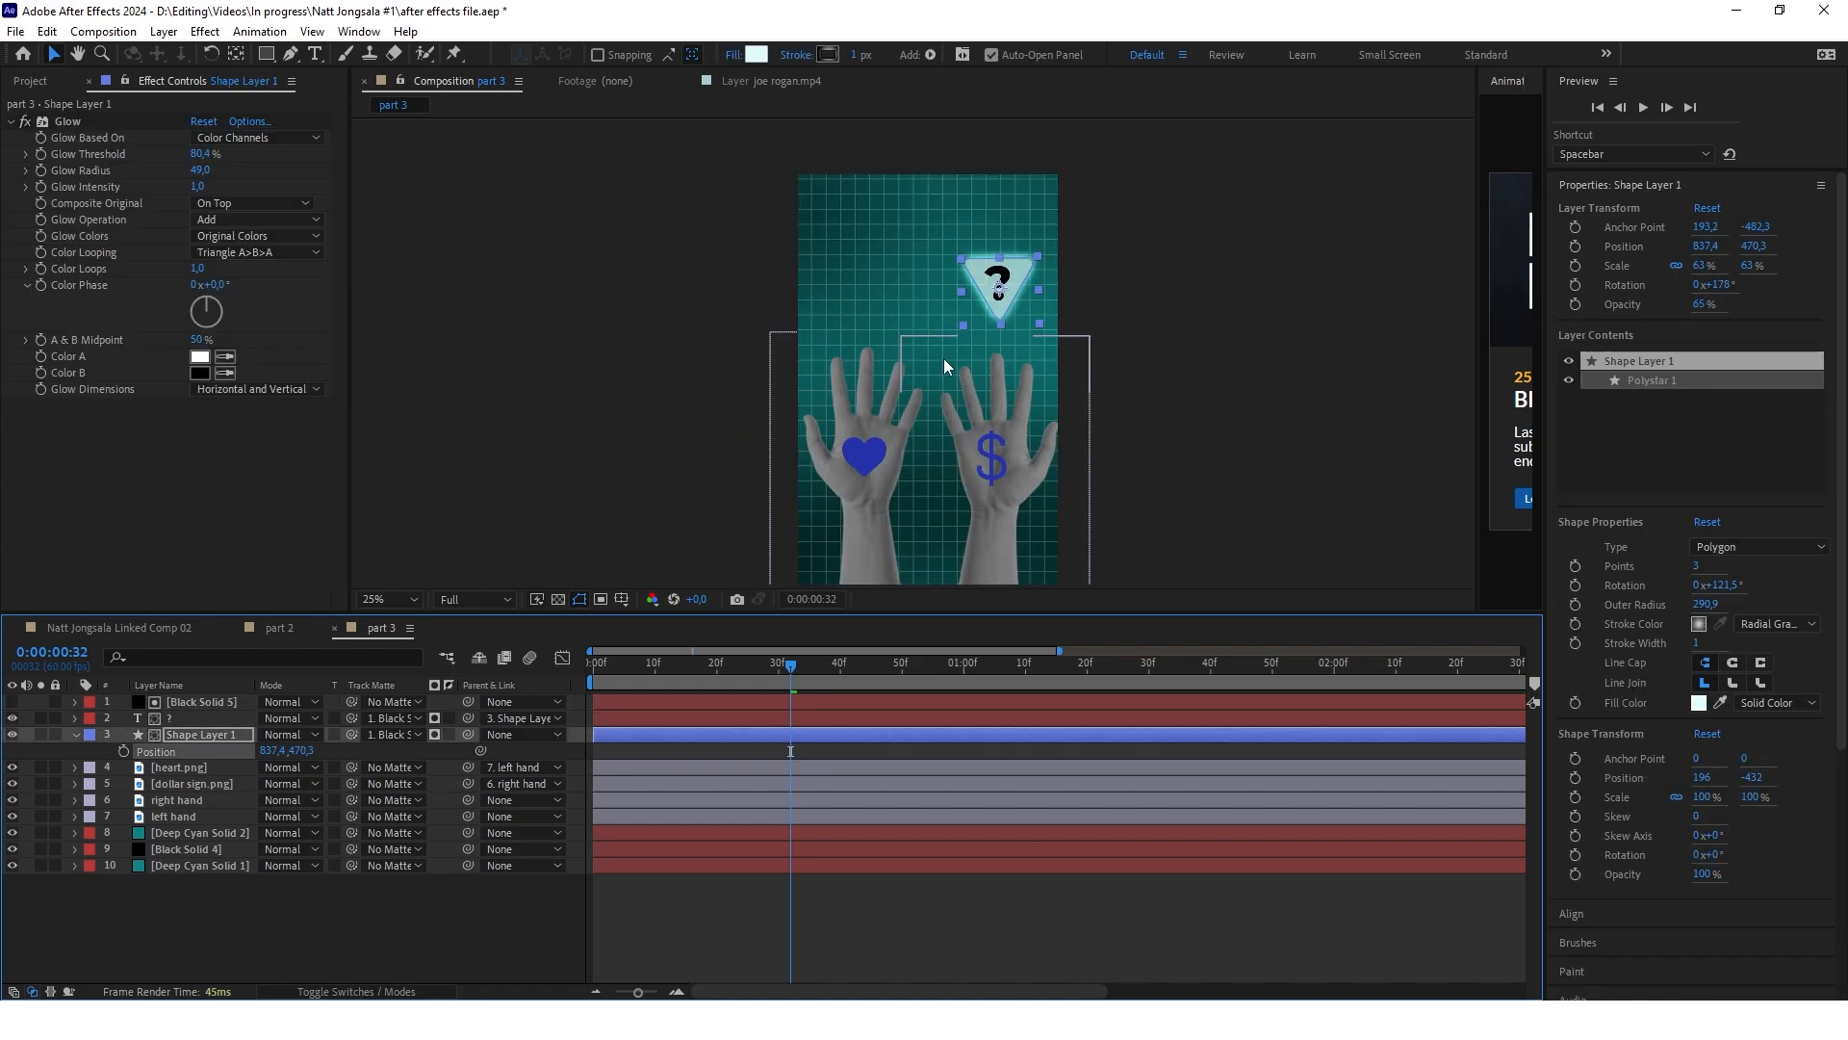